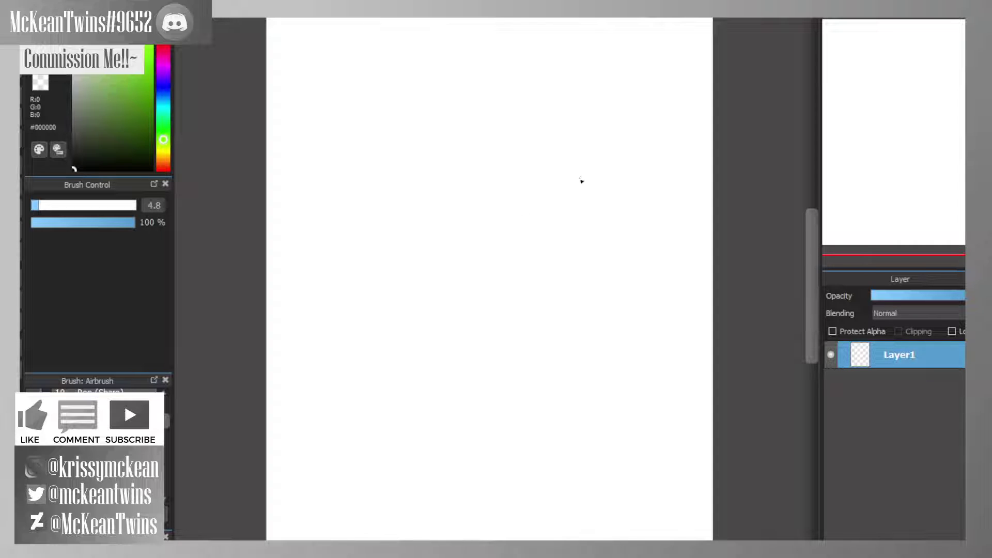
- Set the brush size to 28 and sketch a large overlapping circle for the head in the upper part of the canvas
click(898, 22)
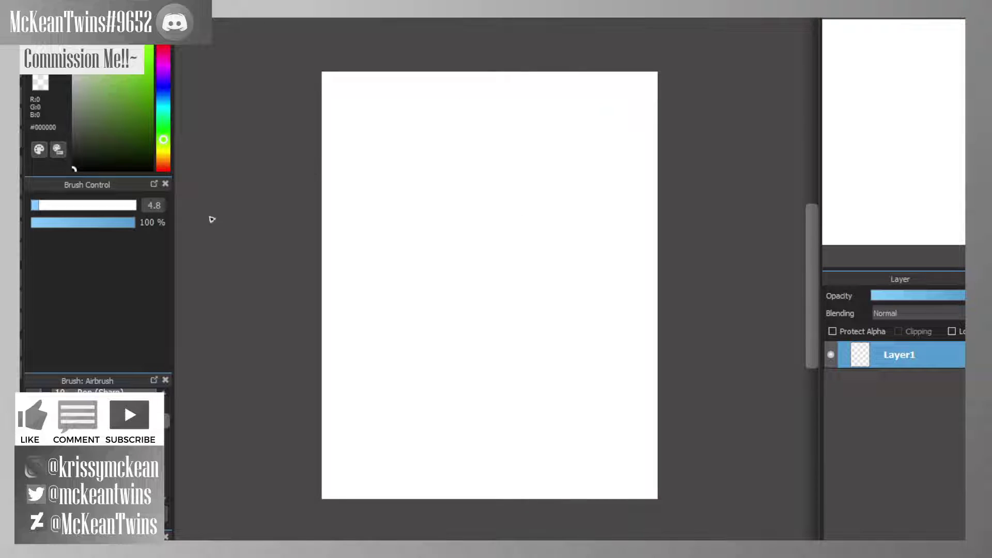
drag(42, 204, 92, 204)
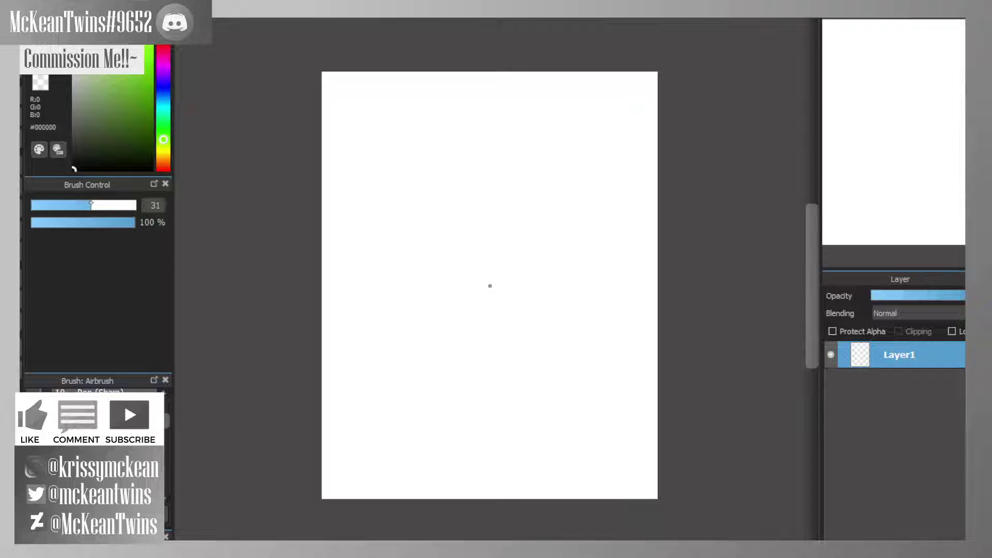
mouse_move(479, 134)
mouse_down()
mouse_move(398, 155)
mouse_move(458, 325)
mouse_move(580, 208)
mouse_move(455, 127)
mouse_move(375, 237)
mouse_move(397, 280)
mouse_up()
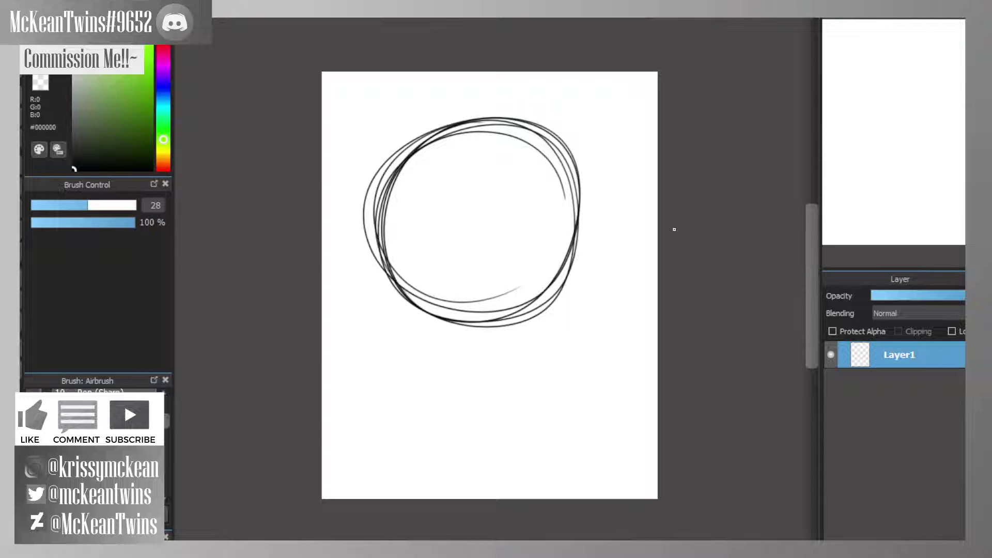
click(905, 123)
drag(904, 123, 925, 130)
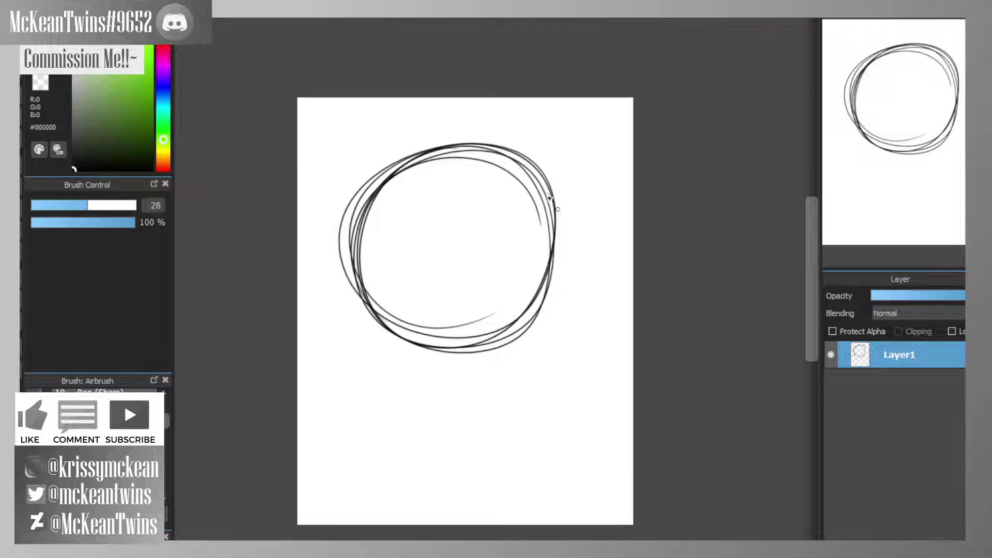
mouse_move(550, 198)
mouse_down()
mouse_move(516, 350)
mouse_move(562, 215)
mouse_move(468, 358)
mouse_move(541, 179)
mouse_move(457, 358)
mouse_move(444, 143)
mouse_move(554, 288)
mouse_up()
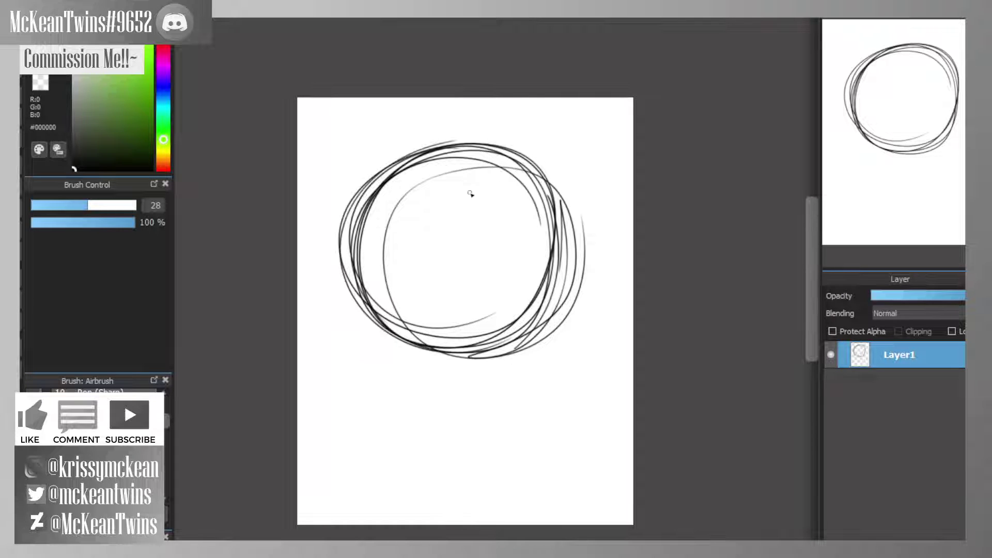
- Sketch a curved vertical centre line and a curved horizontal eye line across the head circle
drag(468, 138, 481, 350)
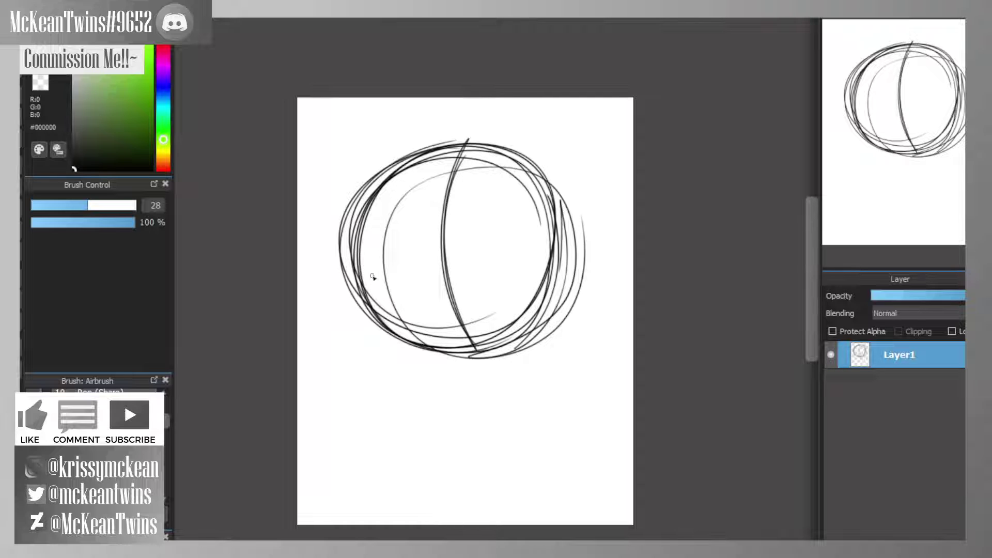
drag(372, 277, 531, 262)
mouse_move(334, 242)
mouse_down()
mouse_move(542, 254)
mouse_move(581, 230)
mouse_up()
mouse_move(465, 285)
mouse_down()
mouse_move(563, 239)
mouse_move(493, 275)
mouse_move(567, 226)
mouse_up()
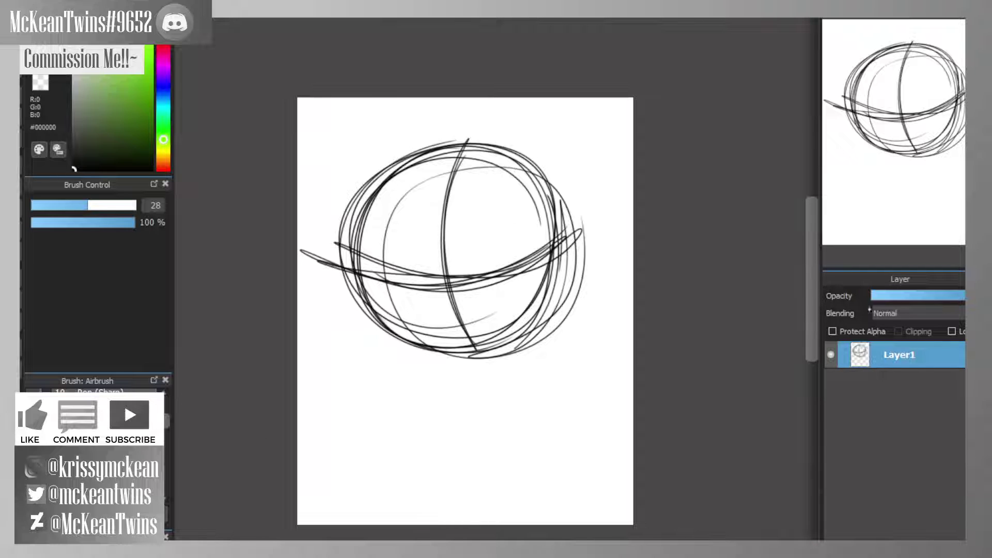
- Lower Layer1's opacity to a faint grey and rough in the muzzle, jaw and jagged cheek fur below the head circle
drag(902, 296, 825, 298)
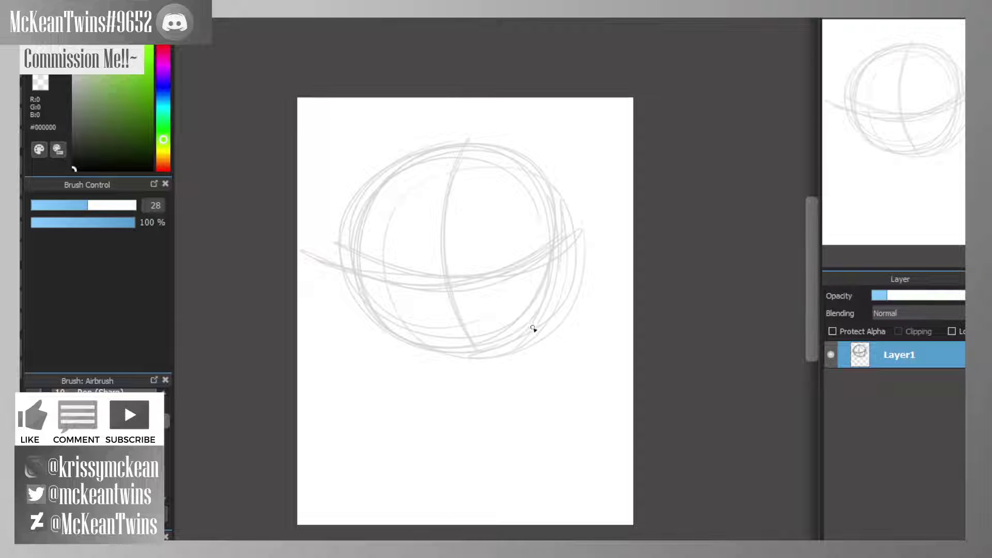
mouse_move(533, 328)
mouse_down()
mouse_move(484, 377)
mouse_move(433, 382)
mouse_up()
mouse_move(392, 345)
mouse_down()
mouse_move(377, 362)
mouse_move(404, 409)
mouse_move(432, 418)
mouse_move(557, 394)
mouse_up()
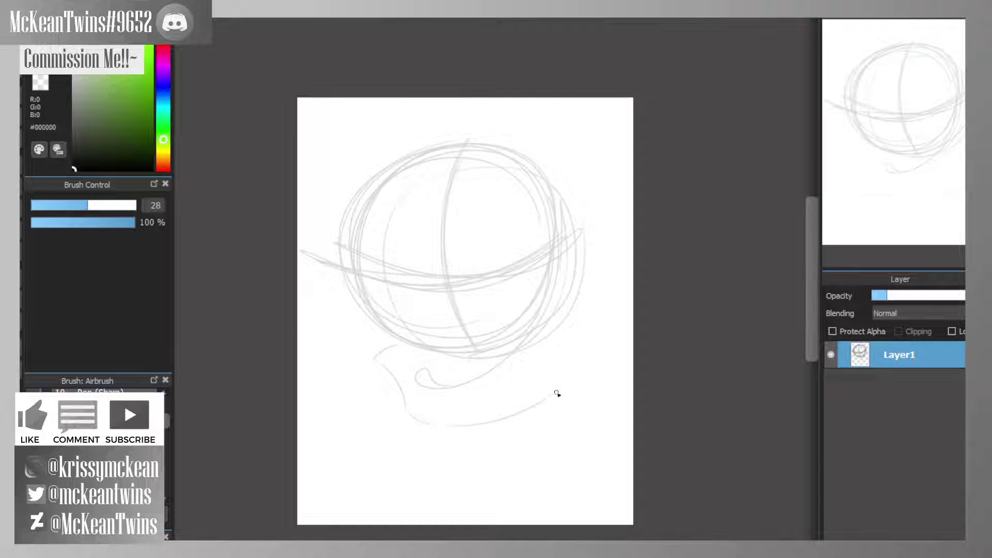
drag(507, 419, 584, 322)
mouse_move(443, 357)
mouse_down()
mouse_move(358, 329)
mouse_move(404, 359)
mouse_move(366, 395)
mouse_move(455, 382)
mouse_move(422, 428)
mouse_move(475, 403)
mouse_move(521, 359)
mouse_move(455, 440)
mouse_up()
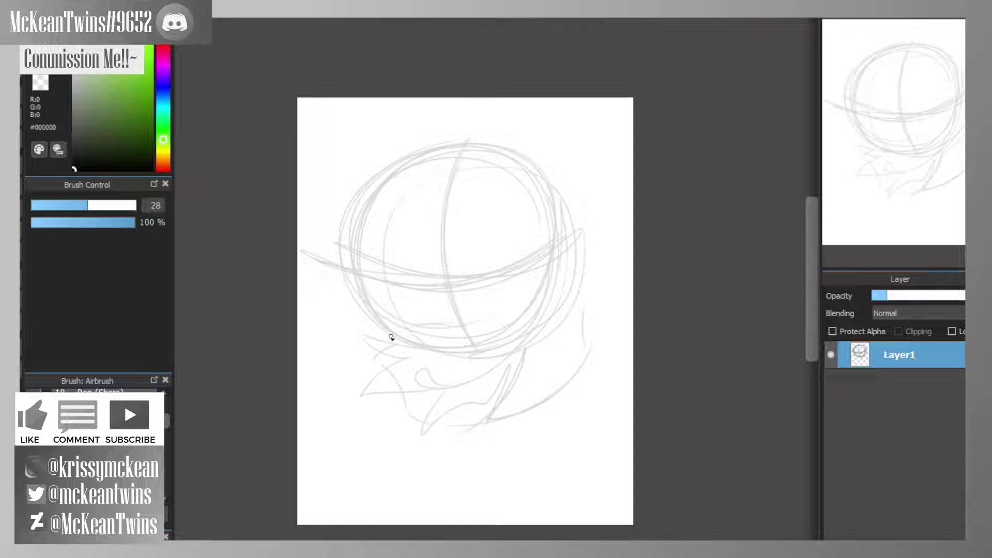
- Rough in the eye placement on the head's right half and a tall rounded ear at its upper right
mouse_move(469, 315)
mouse_down()
mouse_move(477, 240)
mouse_move(469, 262)
mouse_move(546, 261)
mouse_up()
mouse_move(499, 315)
mouse_down()
mouse_move(413, 326)
mouse_move(413, 360)
mouse_up()
drag(474, 189, 510, 157)
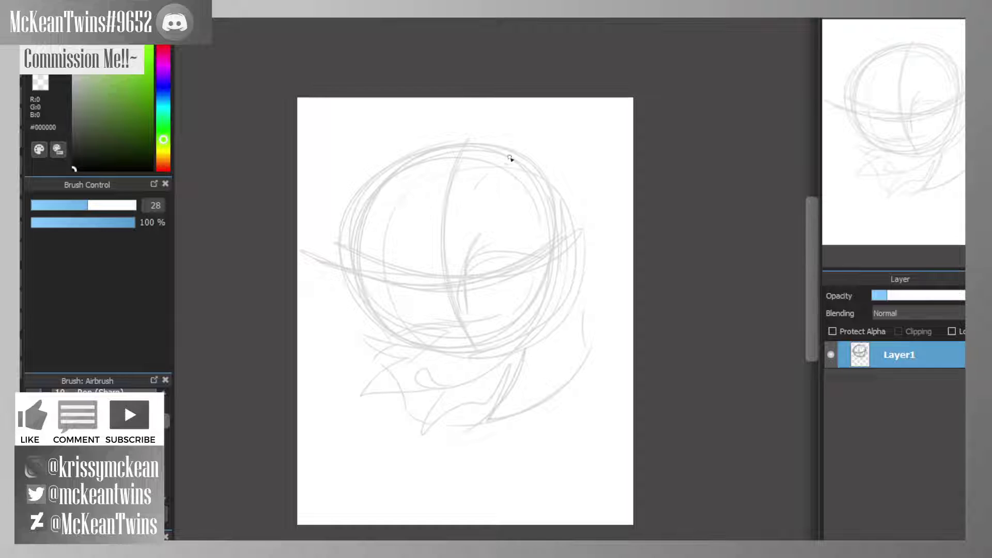
mouse_move(594, 227)
mouse_down()
mouse_move(595, 111)
mouse_move(519, 143)
mouse_up()
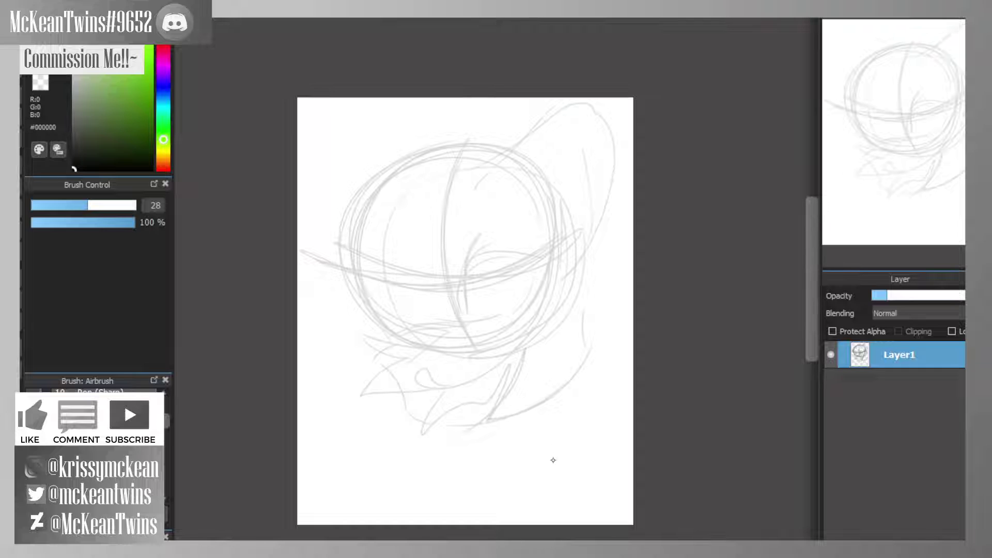
- Extend the canvas to a square and sketch the second ear sticking out from the head's left side
key(Return)
key(ctrl+Down)
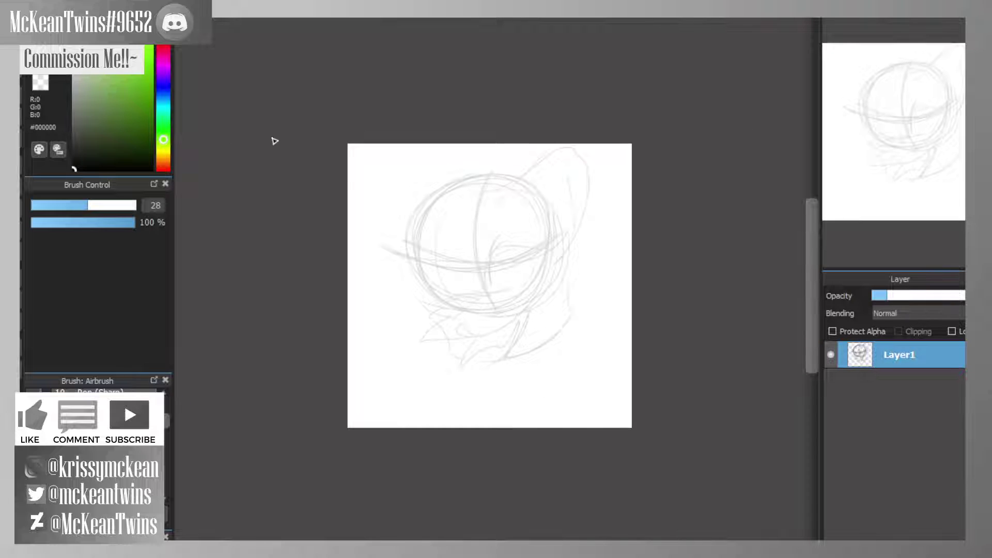
drag(418, 198, 361, 210)
drag(419, 269, 360, 223)
drag(467, 218, 479, 245)
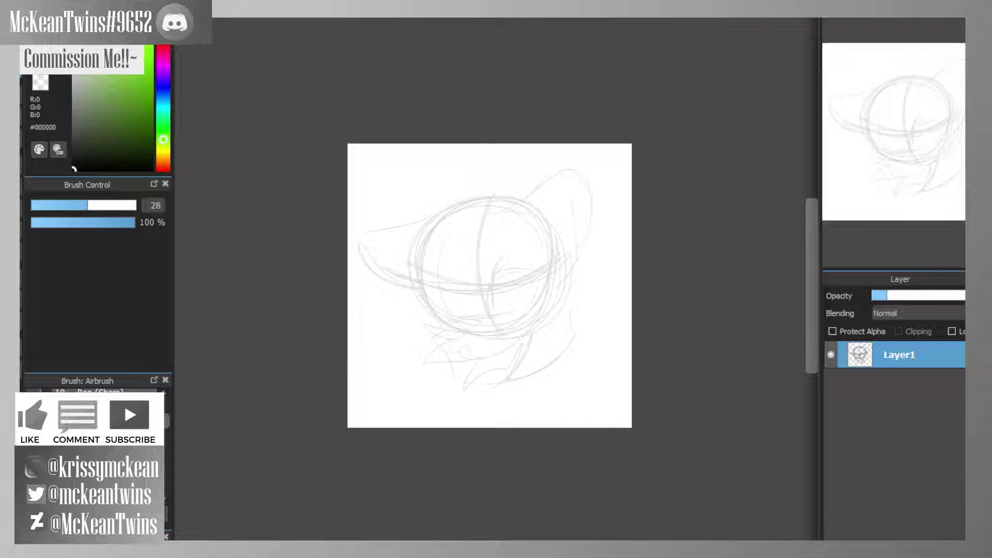
- Add a new layer above the sketch and mirror the canvas view horizontally
key(ctrl+shift+n)
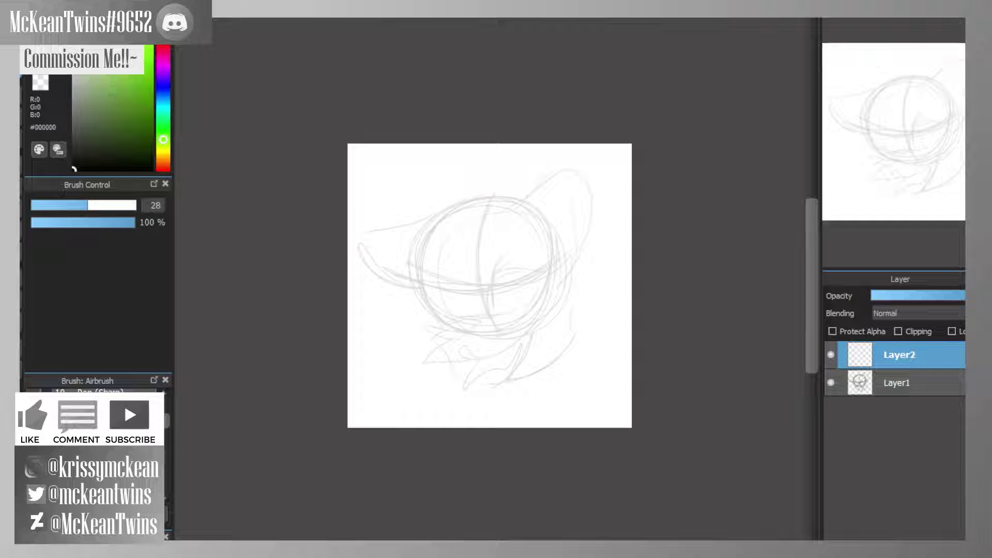
key(h)
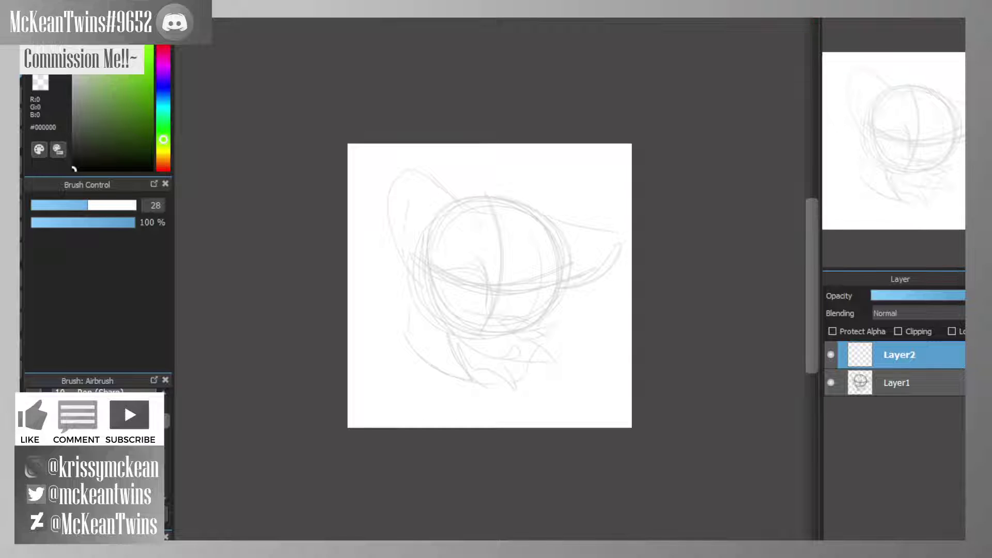
key(ctrl+Up)
key(ctrl+Up)
key(ctrl+Up)
mouse_move(928, 124)
mouse_down()
mouse_move(915, 148)
mouse_move(904, 146)
mouse_up()
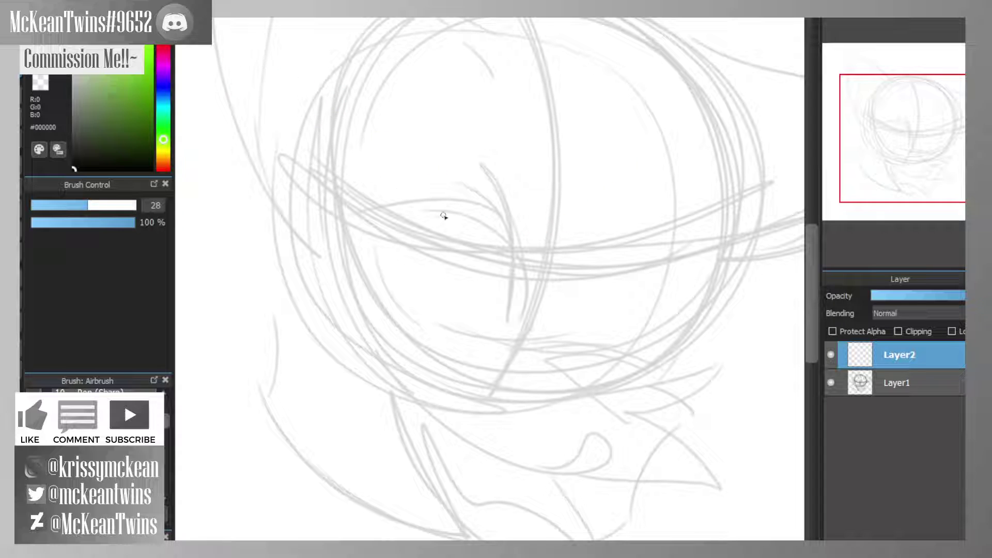
- Fade the Layer1 sketch further and draw the eye's curved upper lid in black on Layer2
mouse_move(528, 263)
mouse_down()
mouse_move(524, 303)
mouse_move(532, 255)
mouse_move(524, 311)
mouse_move(519, 228)
mouse_up()
click(878, 383)
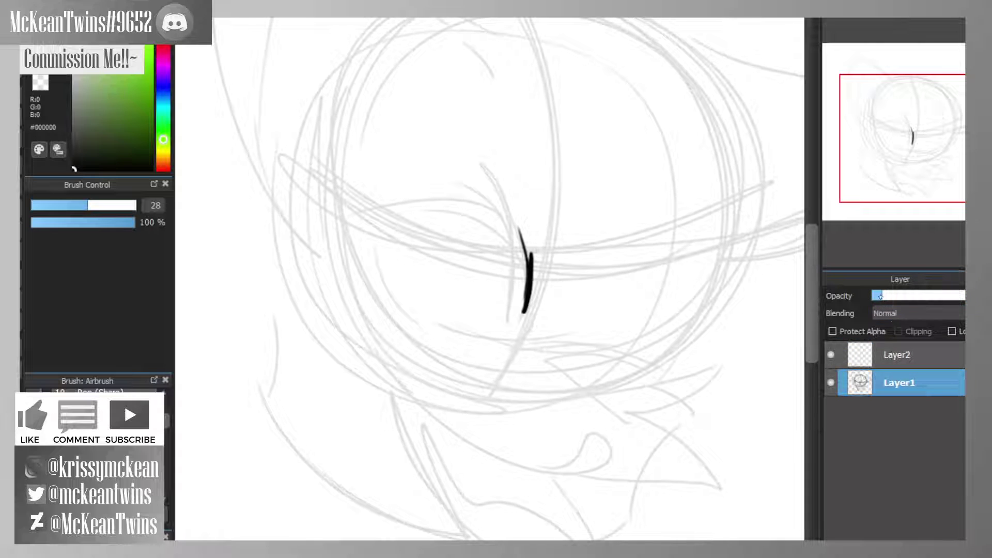
click(900, 355)
drag(531, 287, 517, 218)
drag(530, 262, 489, 188)
mouse_move(519, 218)
mouse_down()
mouse_move(400, 196)
mouse_move(381, 216)
mouse_up()
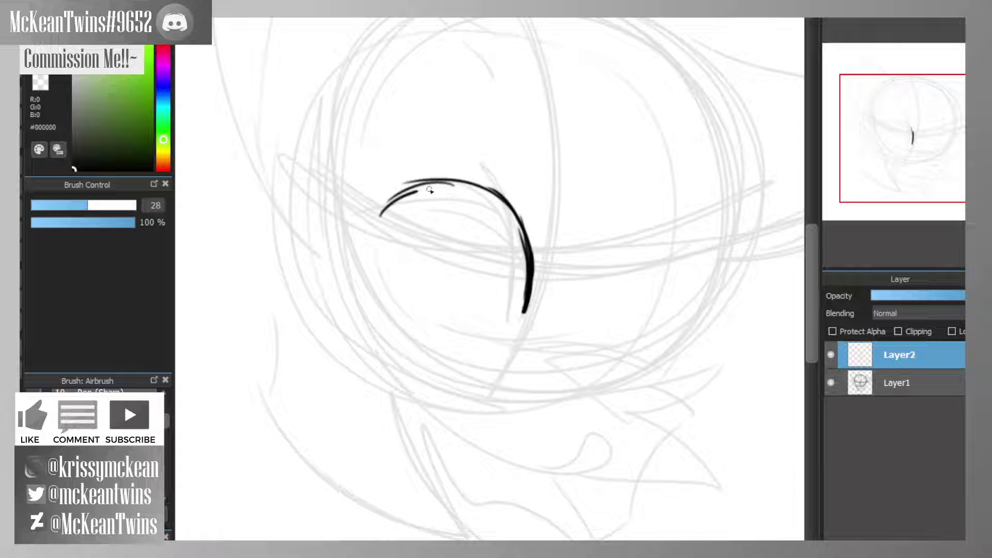
mouse_move(419, 185)
mouse_down()
mouse_move(533, 220)
mouse_move(523, 217)
mouse_move(527, 286)
mouse_move(508, 193)
mouse_move(530, 261)
mouse_up()
- Close the eye outline with the lower lid and inner corner, and thicken the lines around the outer corner
mouse_move(509, 191)
mouse_down()
mouse_move(523, 210)
mouse_move(398, 206)
mouse_move(463, 189)
mouse_move(368, 226)
mouse_move(407, 204)
mouse_move(376, 224)
mouse_move(377, 273)
mouse_move(375, 250)
mouse_move(448, 322)
mouse_move(442, 334)
mouse_move(505, 340)
mouse_up()
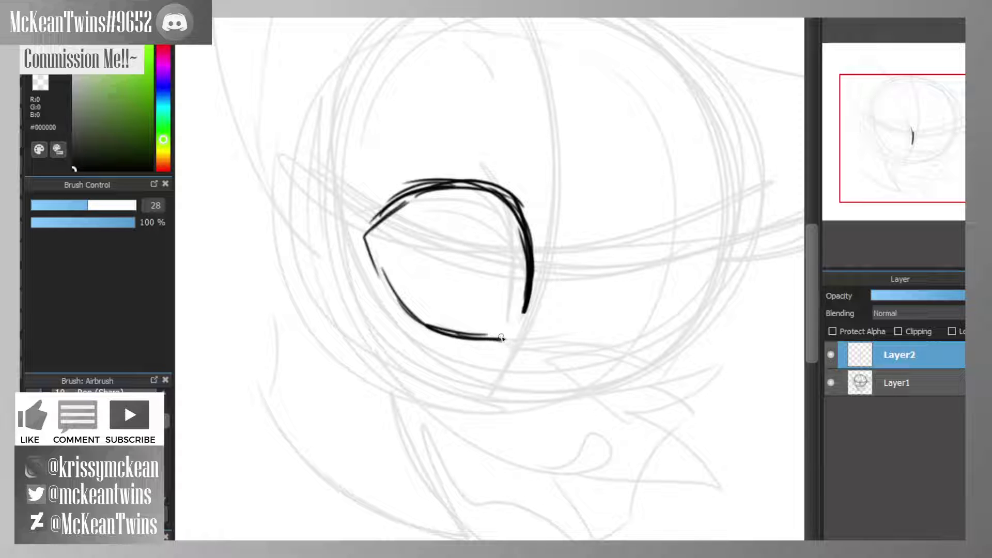
drag(527, 300, 520, 341)
mouse_move(533, 268)
mouse_down()
mouse_move(524, 339)
mouse_move(494, 342)
mouse_move(537, 289)
mouse_move(523, 344)
mouse_up()
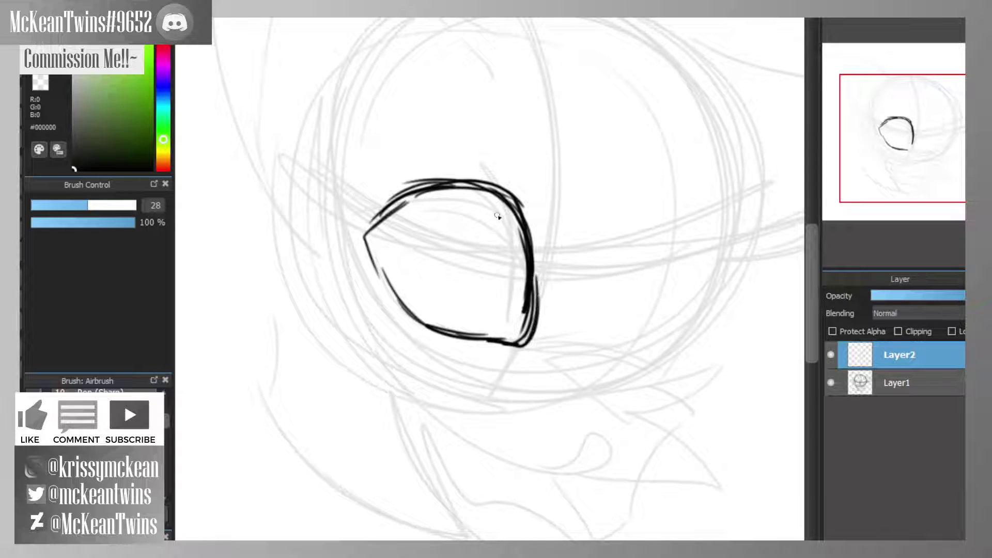
drag(382, 214, 363, 227)
mouse_move(413, 194)
mouse_down()
mouse_move(361, 227)
mouse_move(393, 287)
mouse_up()
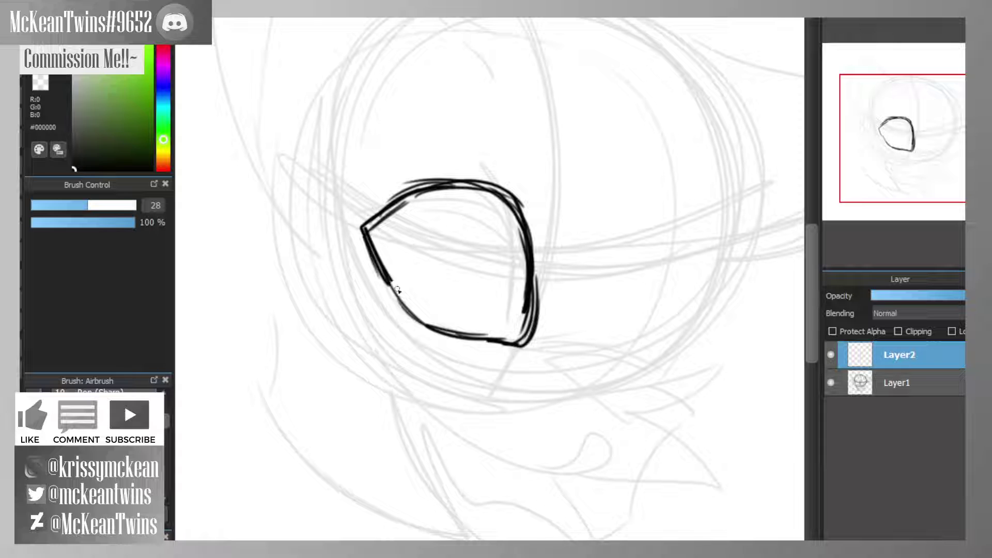
mouse_move(366, 227)
mouse_down()
mouse_move(406, 308)
mouse_move(376, 232)
mouse_move(387, 269)
mouse_move(365, 233)
mouse_move(426, 191)
mouse_up()
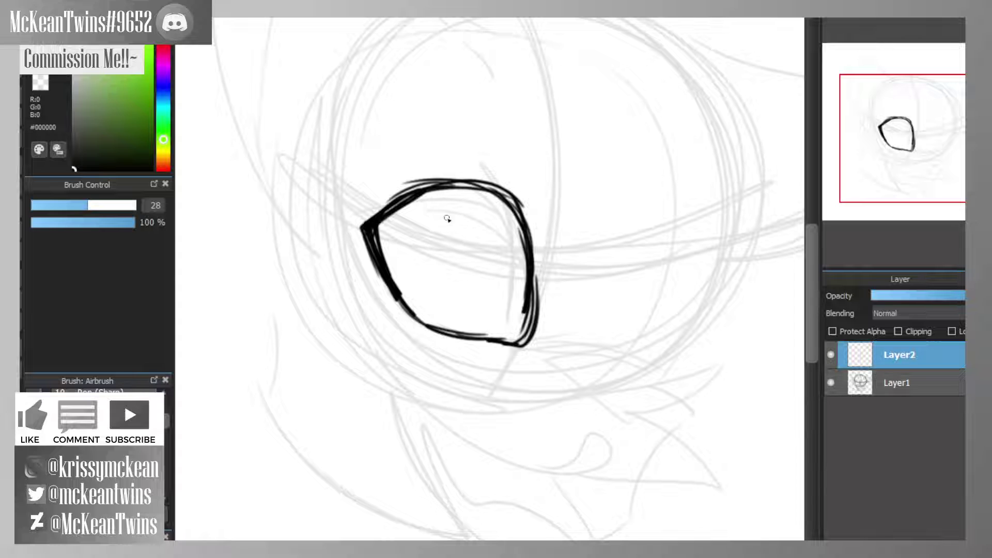
- Draw an oval iris inside the eye outline with a small curved pupil mark at its centre
mouse_move(455, 212)
mouse_down()
mouse_move(485, 269)
mouse_move(423, 309)
mouse_move(434, 209)
mouse_move(497, 251)
mouse_move(471, 318)
mouse_up()
mouse_move(907, 130)
mouse_down()
mouse_move(913, 121)
mouse_move(903, 124)
mouse_up()
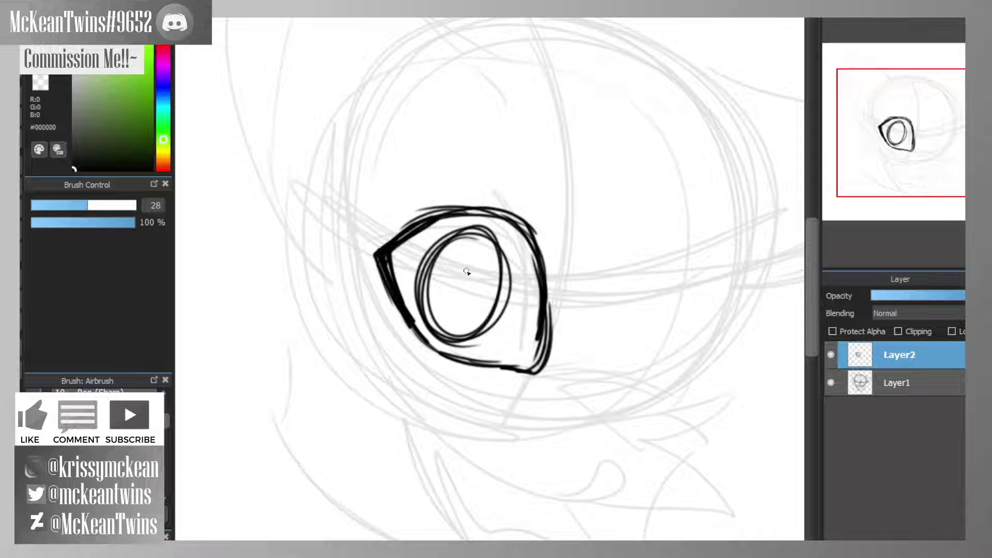
mouse_move(467, 272)
mouse_down()
mouse_move(453, 311)
mouse_move(472, 291)
mouse_move(451, 286)
mouse_move(447, 303)
mouse_move(464, 269)
mouse_move(472, 289)
mouse_up()
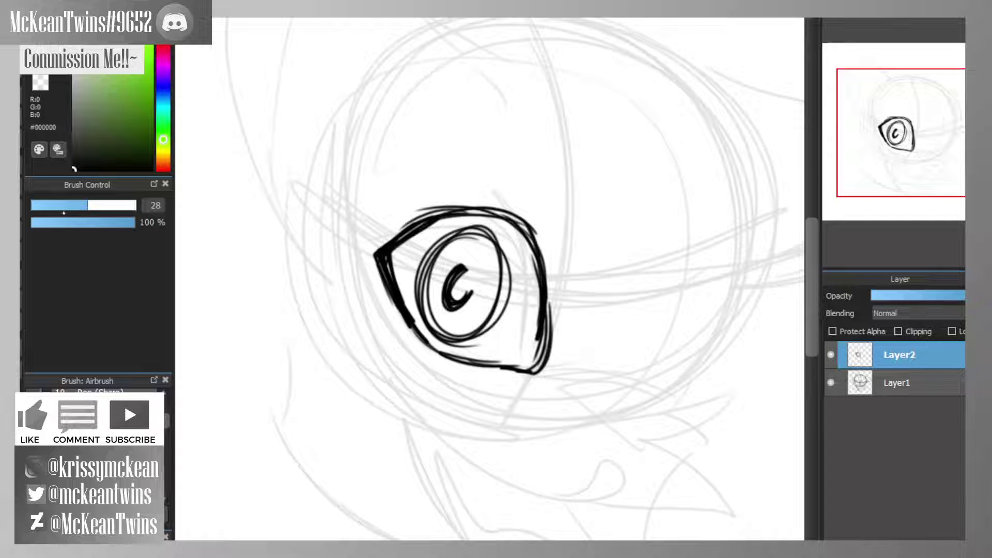
- Add two lashes each at the eye's inner edge and lower lid, and thicken the upper lid line
mouse_move(537, 261)
mouse_down()
mouse_move(571, 244)
mouse_move(551, 256)
mouse_move(569, 249)
mouse_move(578, 269)
mouse_move(560, 279)
mouse_move(568, 276)
mouse_move(445, 206)
mouse_move(378, 252)
mouse_move(460, 207)
mouse_up()
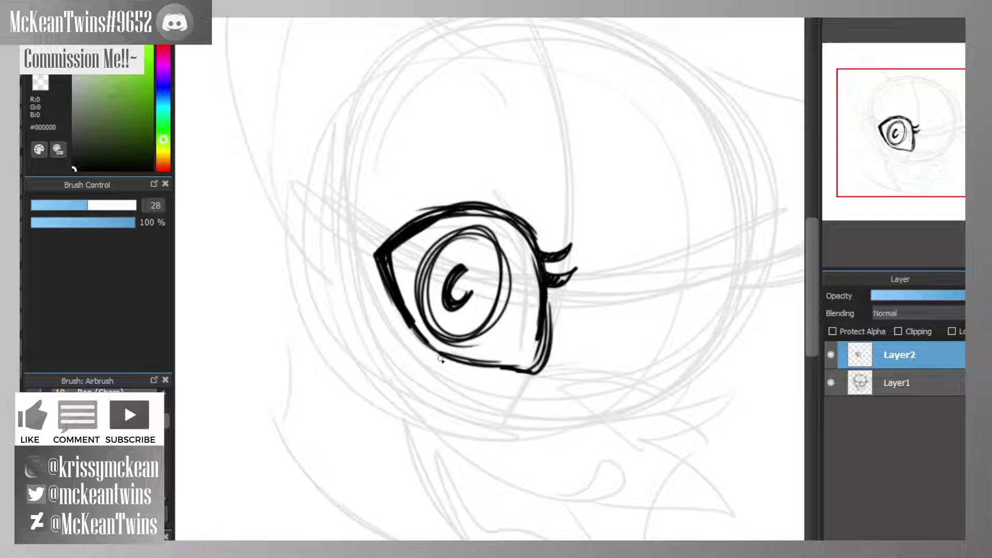
mouse_move(450, 359)
mouse_down()
mouse_move(441, 389)
mouse_move(445, 380)
mouse_move(470, 394)
mouse_move(486, 381)
mouse_up()
drag(543, 323, 507, 364)
mouse_move(409, 240)
mouse_down()
mouse_move(400, 260)
mouse_move(415, 229)
mouse_move(403, 283)
mouse_up()
drag(413, 233, 395, 267)
- Draw the nose outline and the muzzle bridge line above it, flipping the canvas view back to its original orientation
scroll(926, 97, down, 1)
mouse_move(926, 97)
mouse_down()
mouse_move(912, 146)
mouse_move(927, 149)
mouse_up()
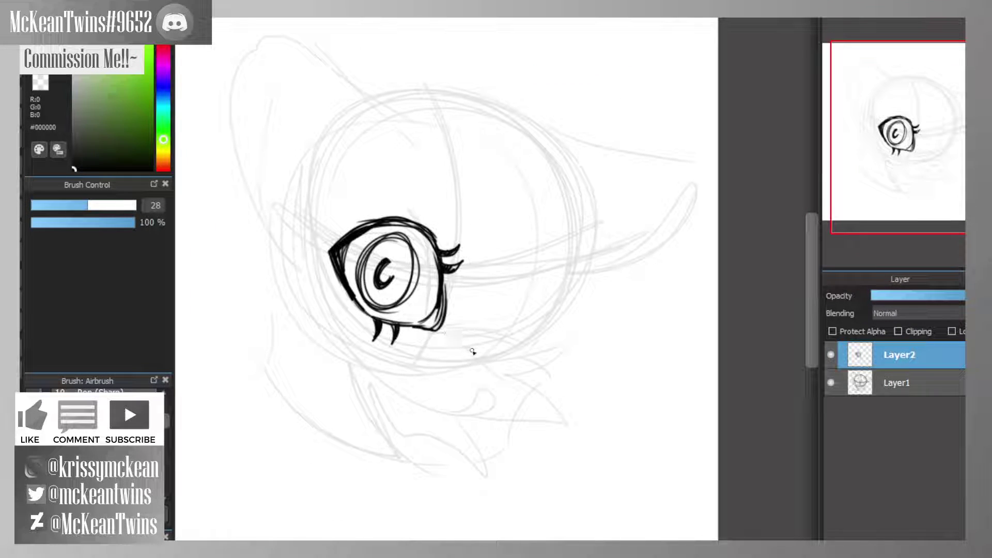
drag(461, 355, 521, 343)
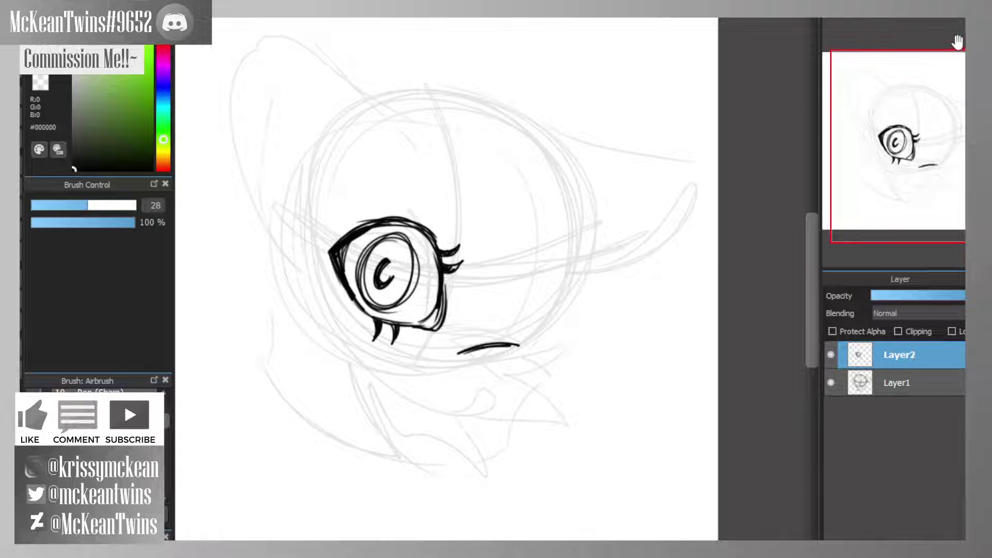
click(958, 41)
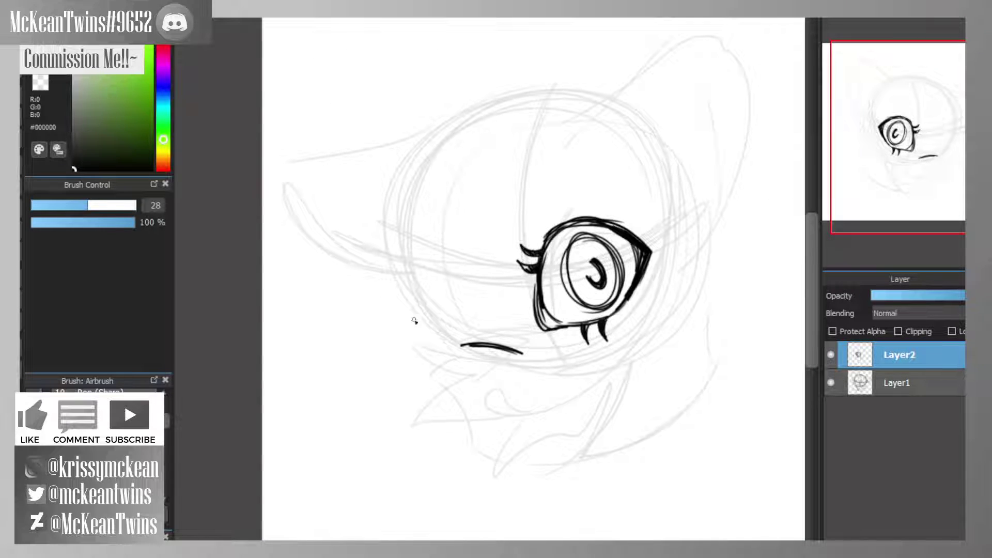
mouse_move(467, 349)
mouse_down()
mouse_move(454, 354)
mouse_move(467, 377)
mouse_move(491, 381)
mouse_move(514, 368)
mouse_move(528, 355)
mouse_move(478, 348)
mouse_move(484, 325)
mouse_move(523, 324)
mouse_move(504, 316)
mouse_move(521, 317)
mouse_up()
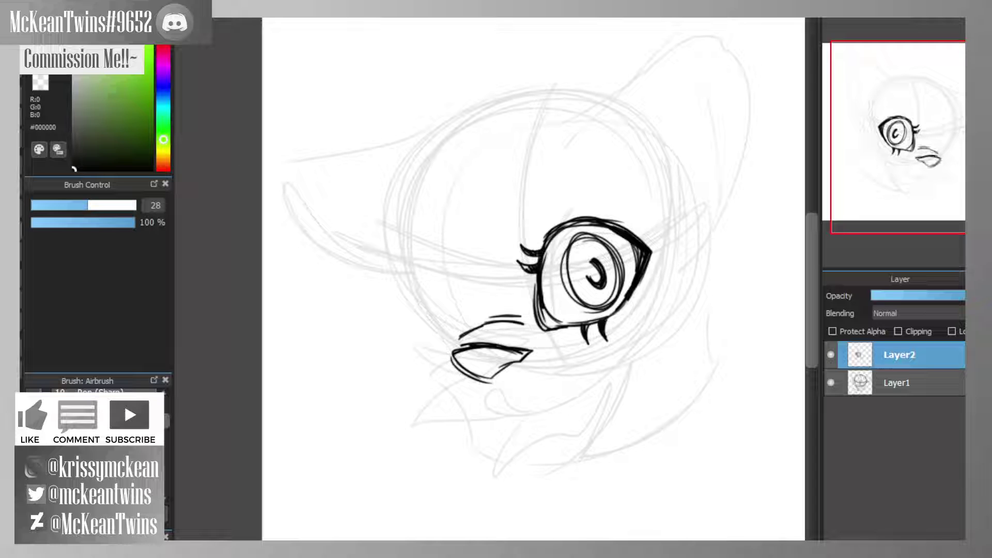
- Select the whole eye with its lashes, stretch its upper inner corner slightly outward with a free transform, and clear the selection
mouse_move(551, 132)
mouse_down()
mouse_move(454, 242)
mouse_move(532, 317)
mouse_move(542, 342)
mouse_move(543, 103)
mouse_up()
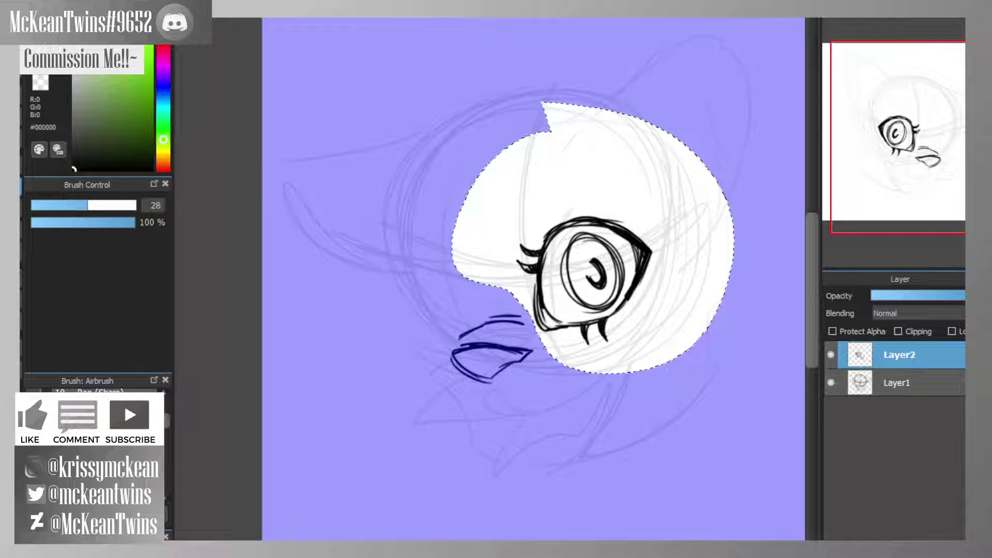
key(ctrl+t)
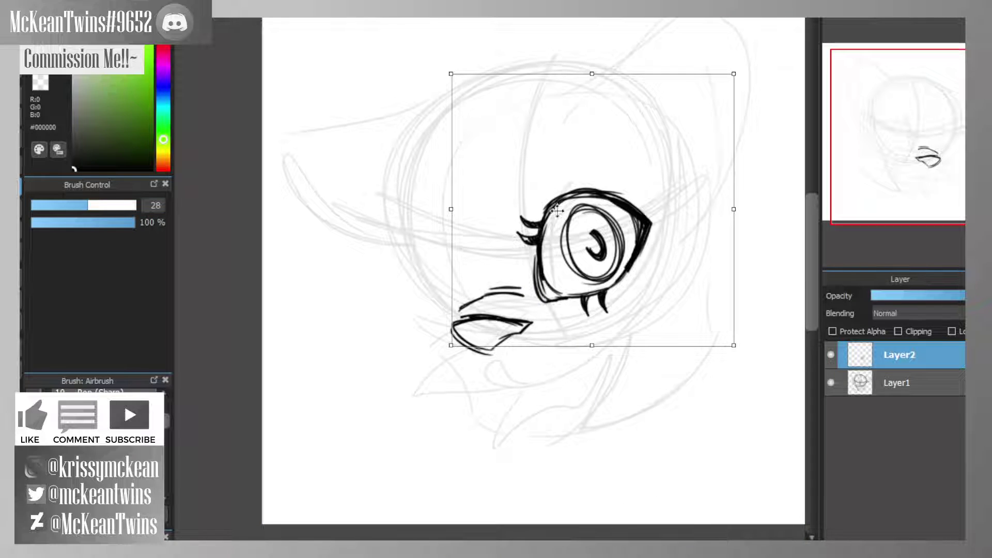
drag(451, 74, 437, 60)
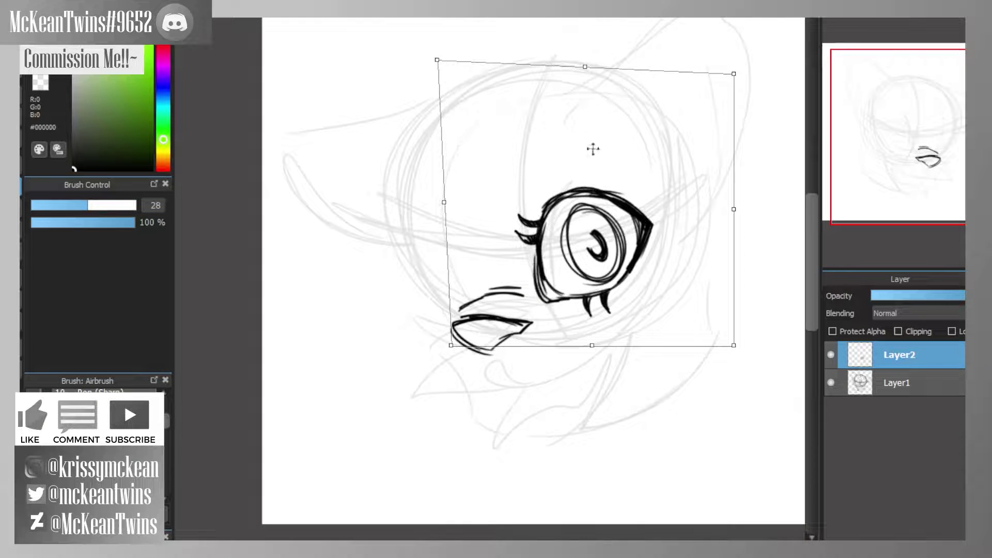
drag(640, 168, 638, 166)
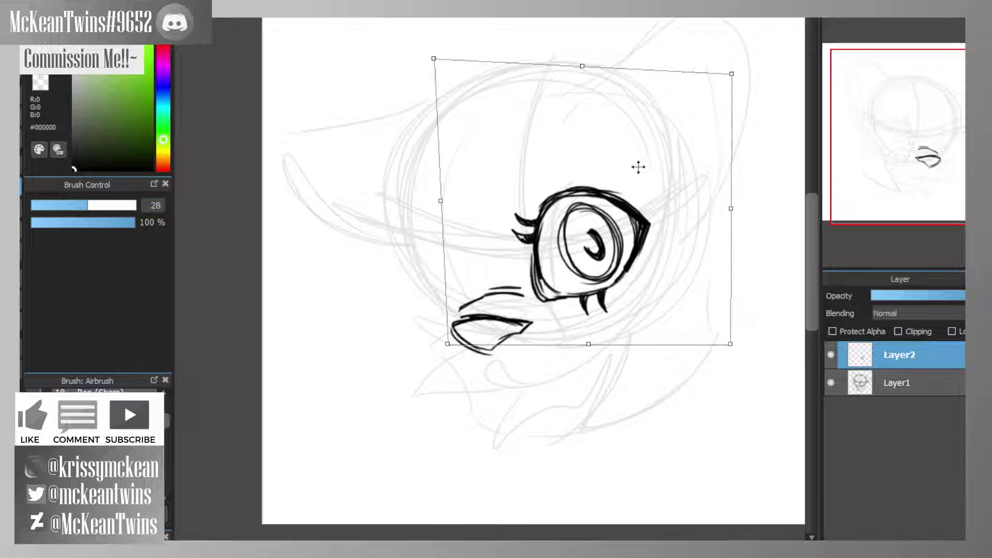
drag(729, 210, 731, 212)
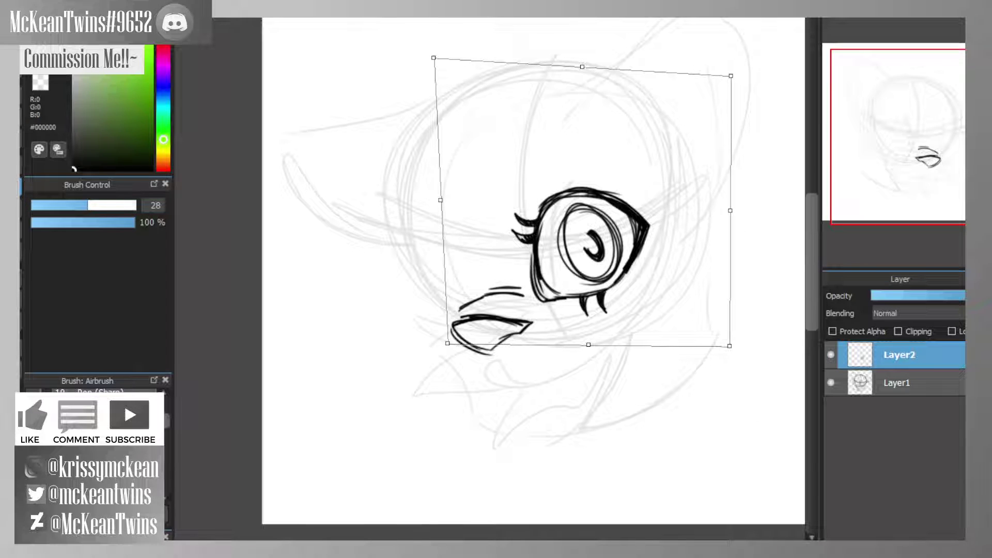
key(Return)
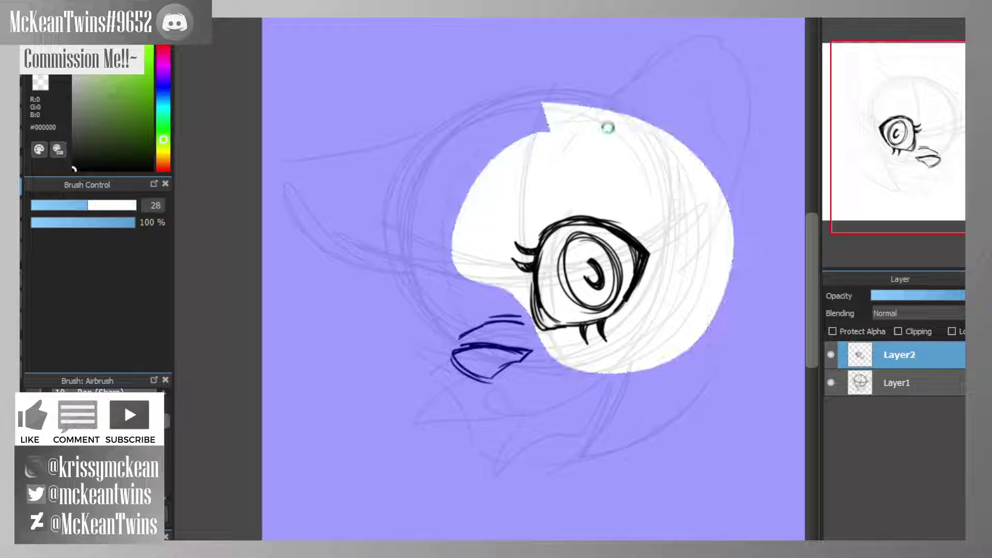
key(ctrl+d)
- Select the iris with its pupil mark, narrow it and shift it toward the eye's inner corner
mouse_move(552, 242)
mouse_down()
mouse_move(561, 310)
mouse_move(597, 323)
mouse_move(623, 316)
mouse_move(628, 253)
mouse_move(583, 234)
mouse_up()
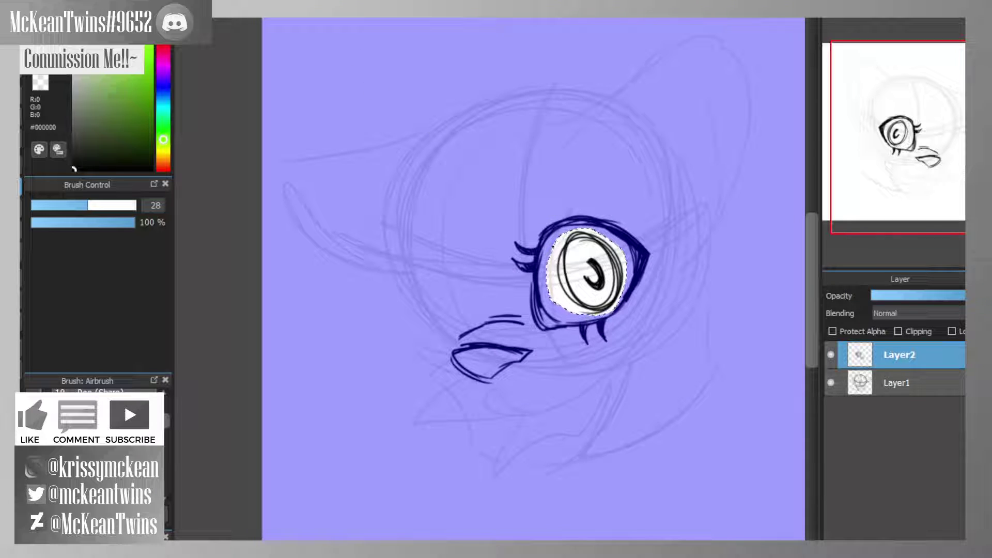
key(ctrl+t)
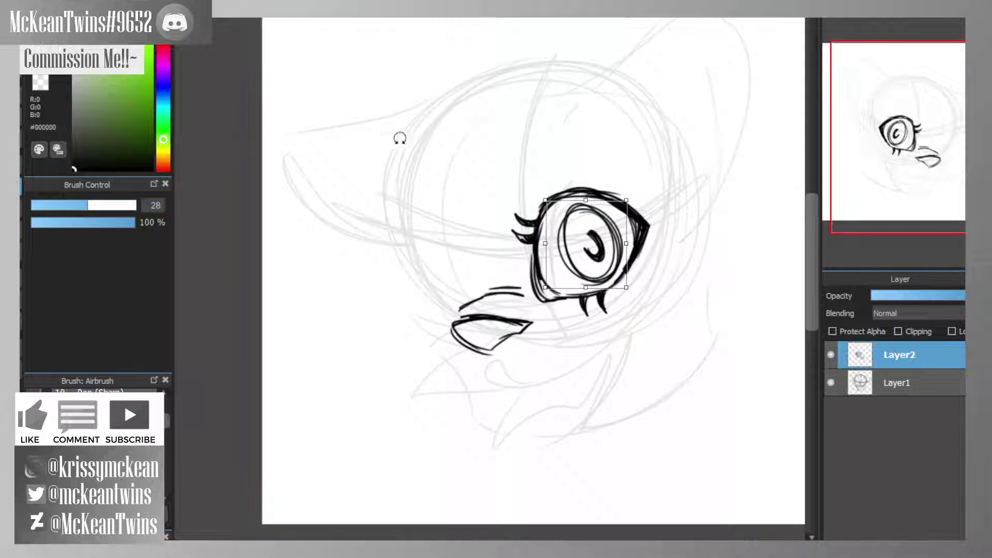
drag(626, 244, 595, 254)
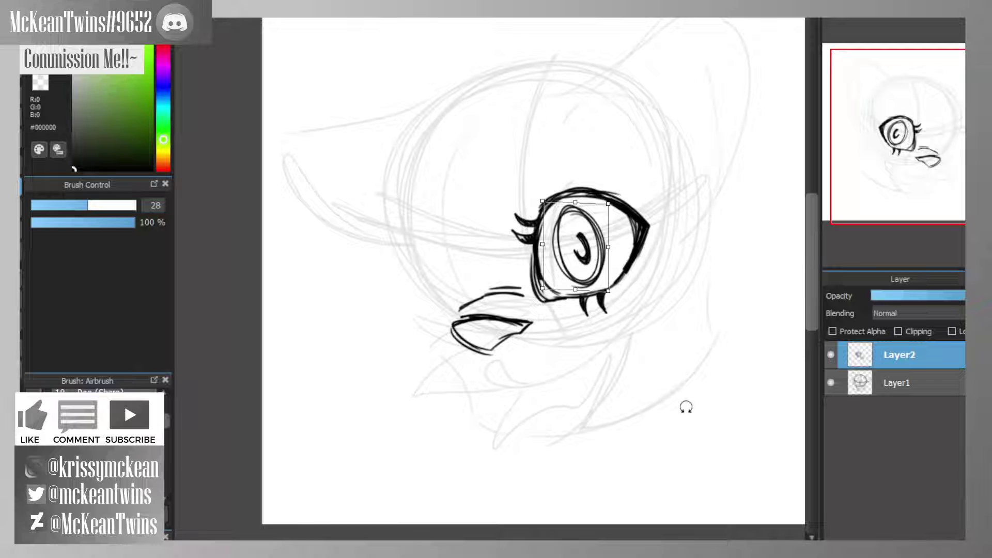
key(Return)
key(ctrl+d)
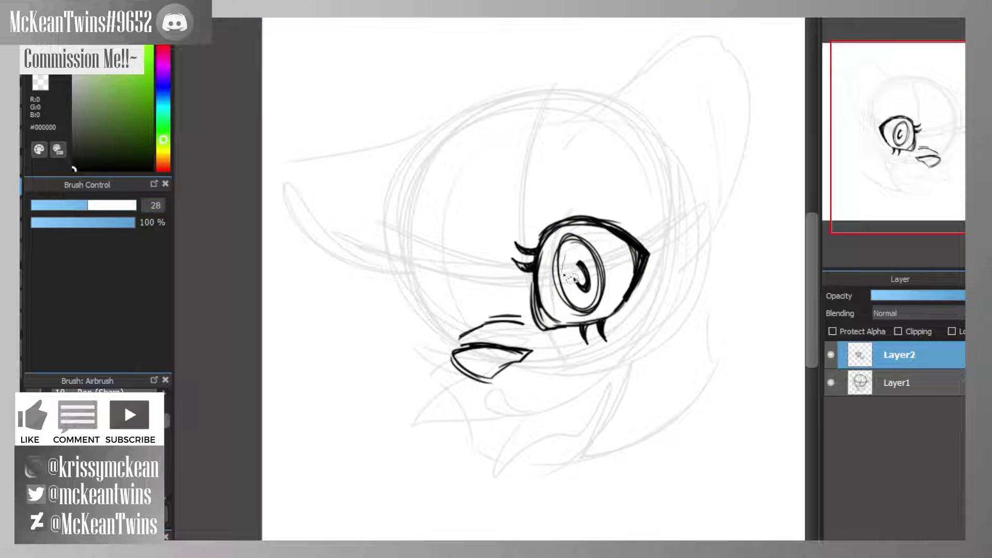
- Select the curved pupil mark and reposition it with two small transforms so it sits centred in the narrowed iris
mouse_move(594, 305)
mouse_down()
mouse_move(600, 282)
mouse_move(582, 252)
mouse_move(566, 254)
mouse_up()
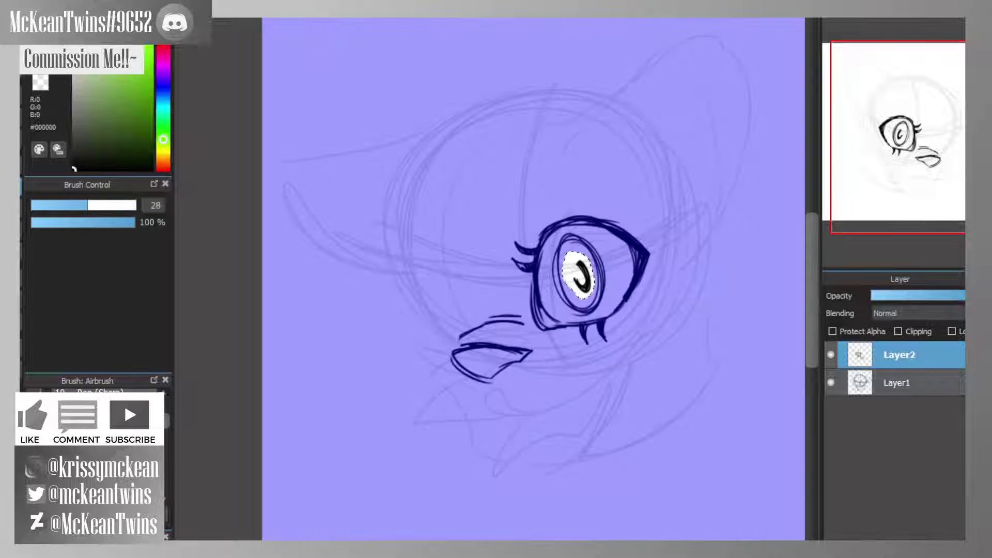
key(ctrl+t)
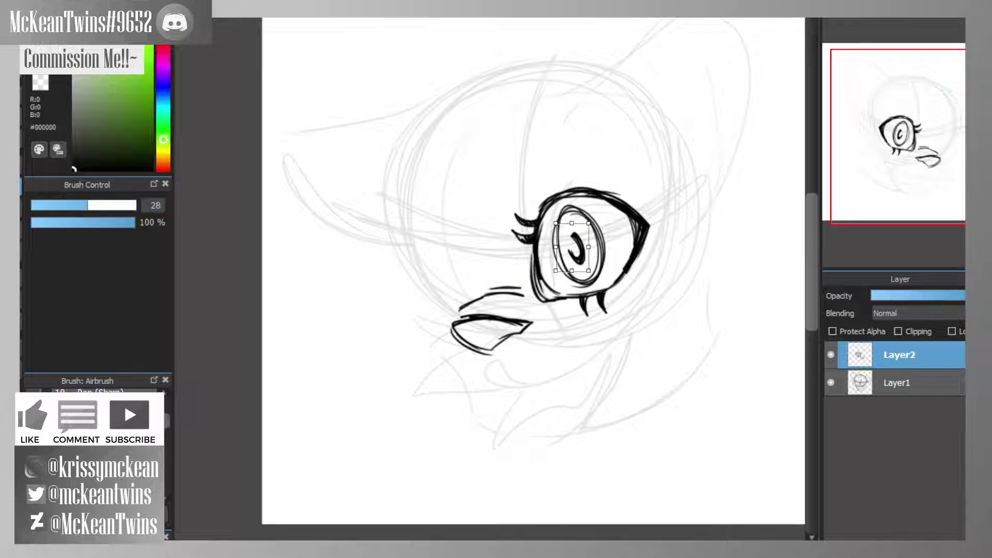
key(Return)
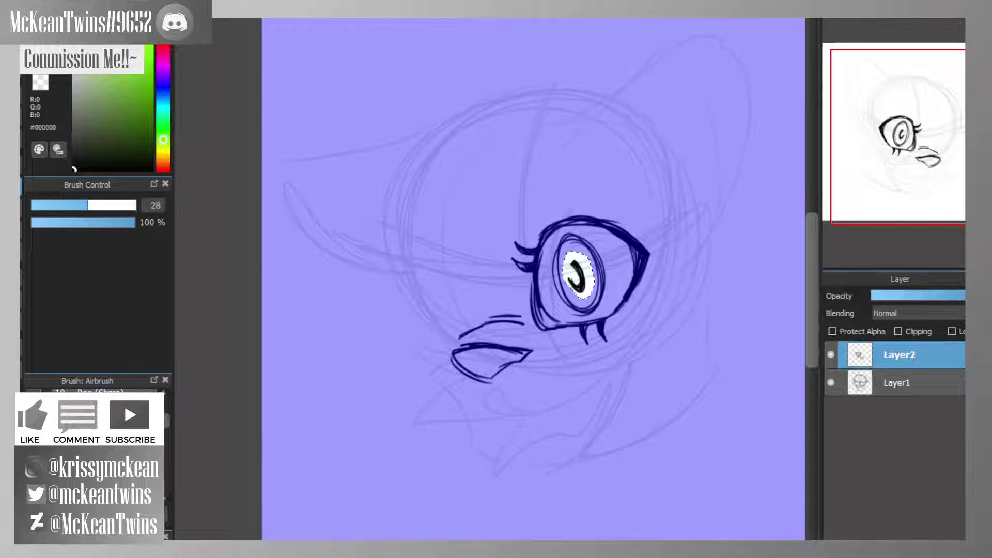
key(ctrl+d)
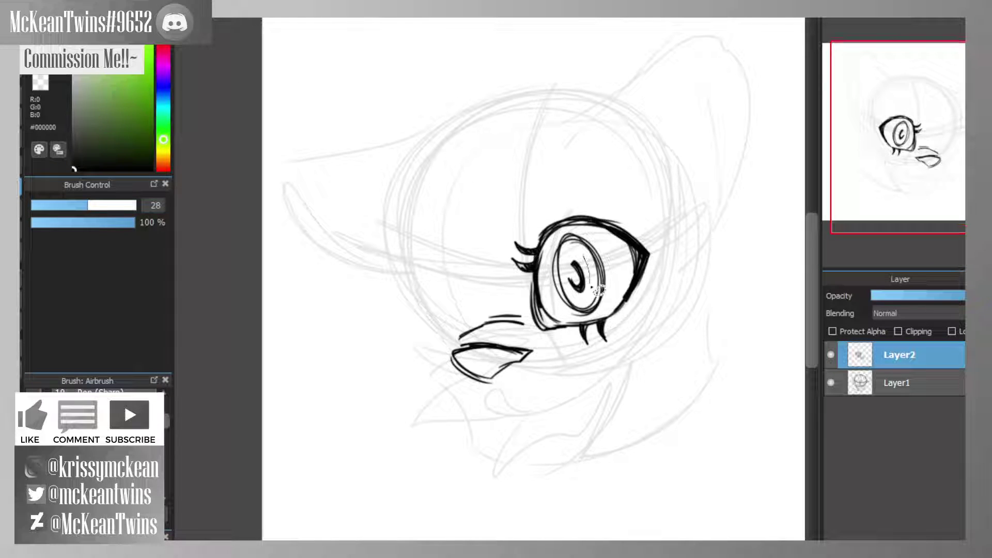
click(574, 279)
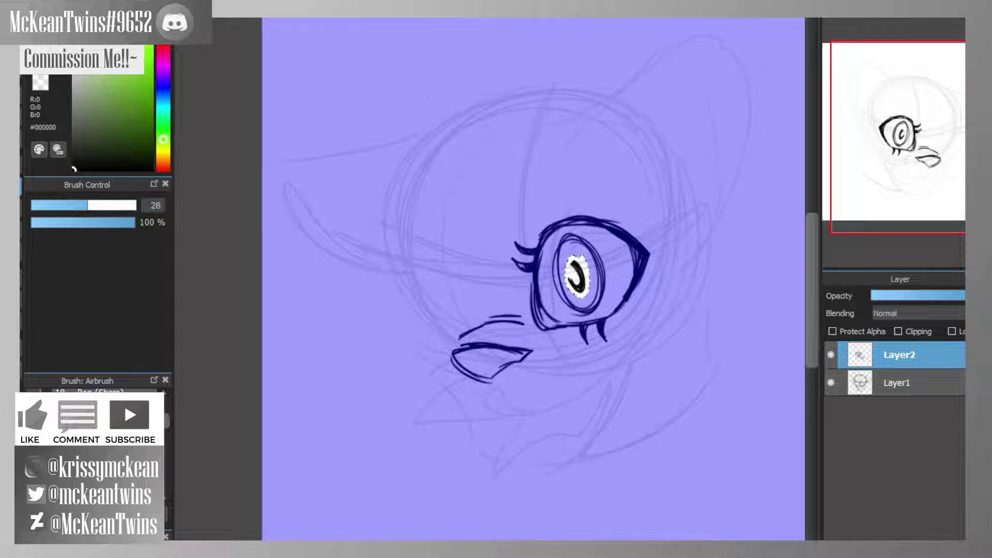
key(ctrl+t)
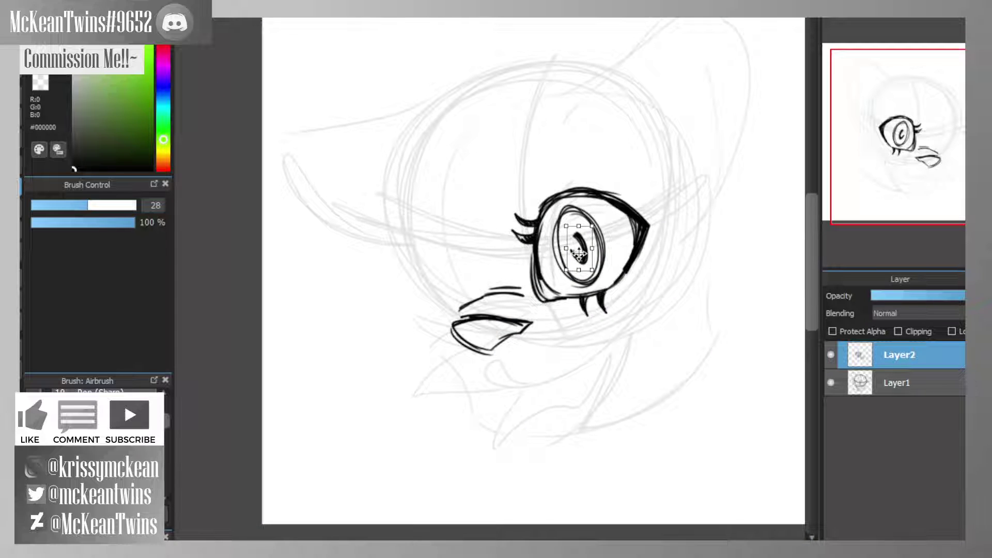
key(Return)
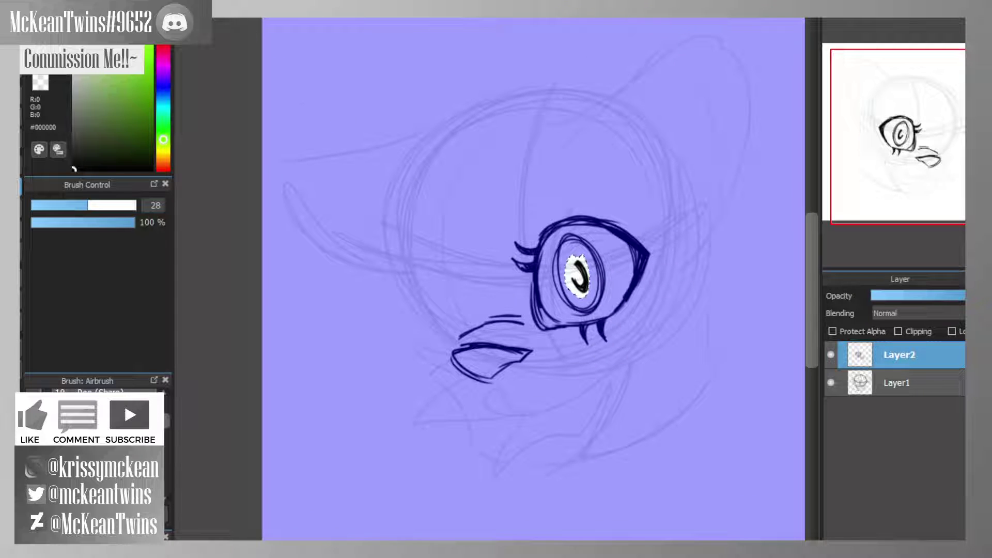
key(ctrl+d)
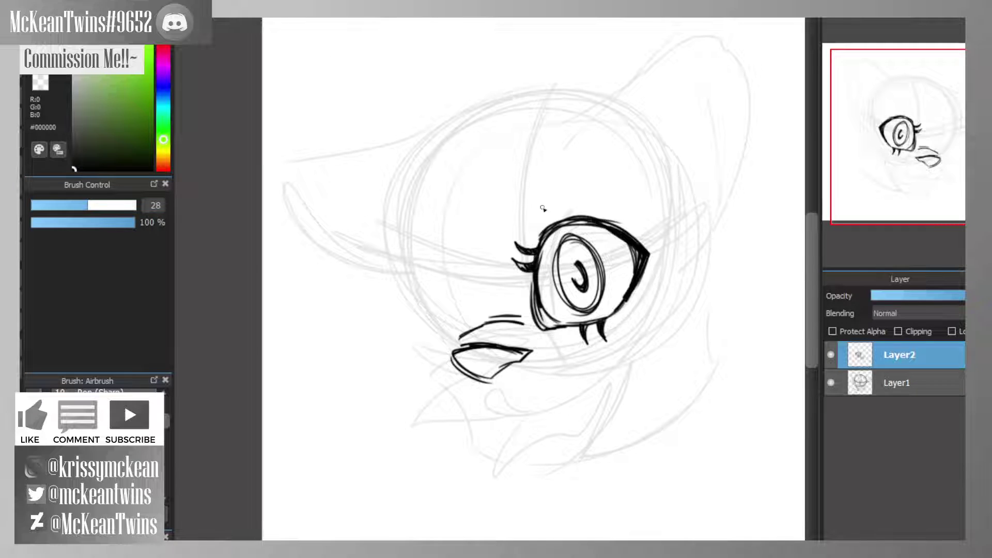
- Draw a thick, arched eyebrow above the eye with hatched fur strokes and a short separate mark at its inner end
drag(524, 212, 599, 199)
mouse_move(612, 199)
mouse_down()
mouse_move(529, 194)
mouse_move(587, 189)
mouse_move(610, 204)
mouse_move(542, 183)
mouse_move(596, 193)
mouse_up()
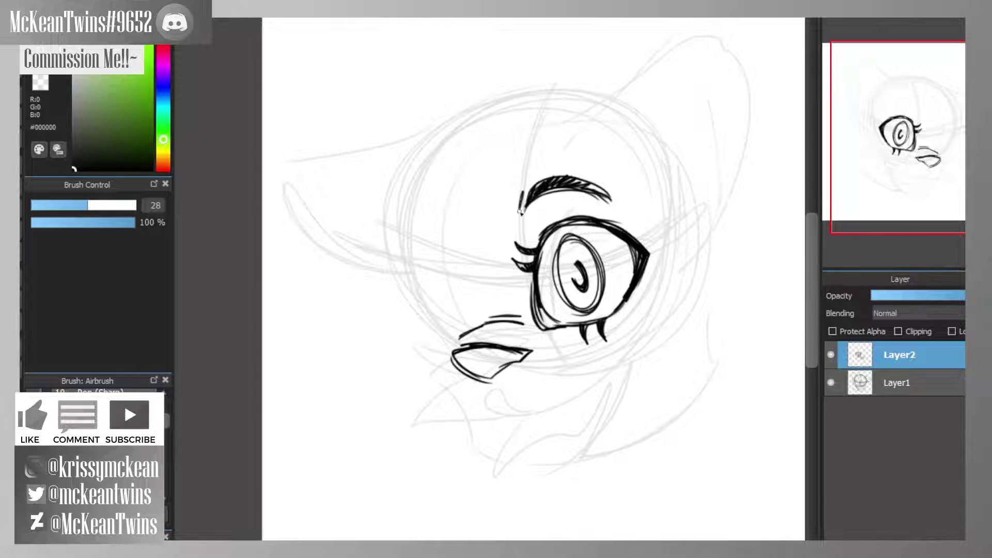
drag(521, 212, 519, 200)
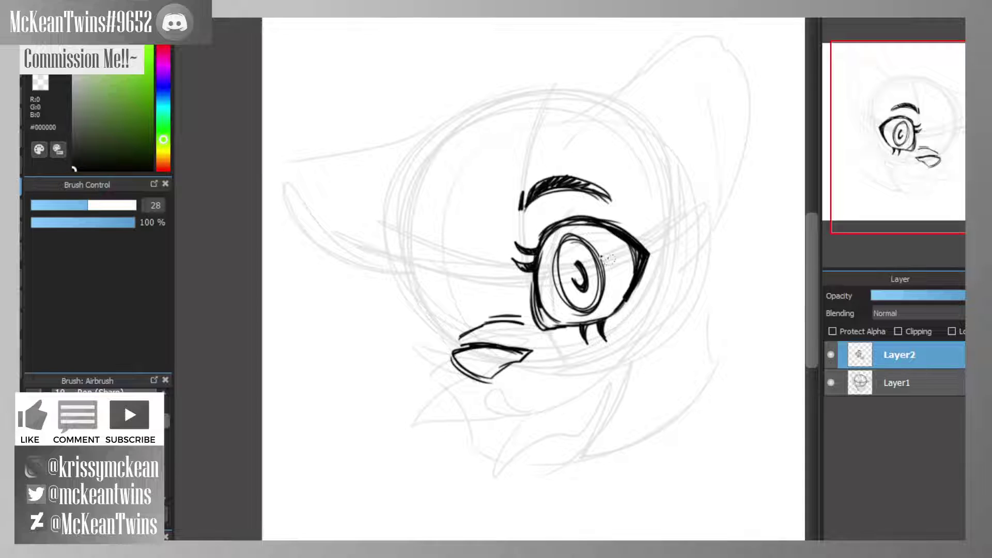
- Move the iris and pupil slightly toward the eye's outer corner, clear the selection, and flip the canvas view horizontally
mouse_move(606, 242)
mouse_down()
mouse_move(626, 283)
mouse_move(620, 300)
mouse_move(607, 320)
mouse_move(579, 323)
mouse_move(560, 304)
mouse_move(552, 260)
mouse_move(574, 236)
mouse_move(607, 240)
mouse_up()
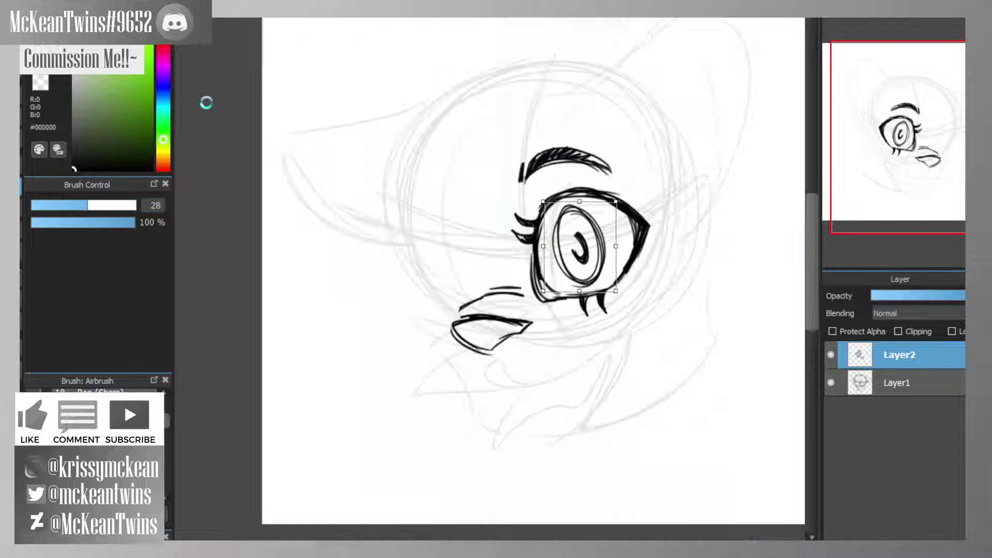
key(ctrl+t)
scroll(610, 243, down, 1)
drag(617, 246, 619, 245)
drag(581, 202, 594, 219)
key(Return)
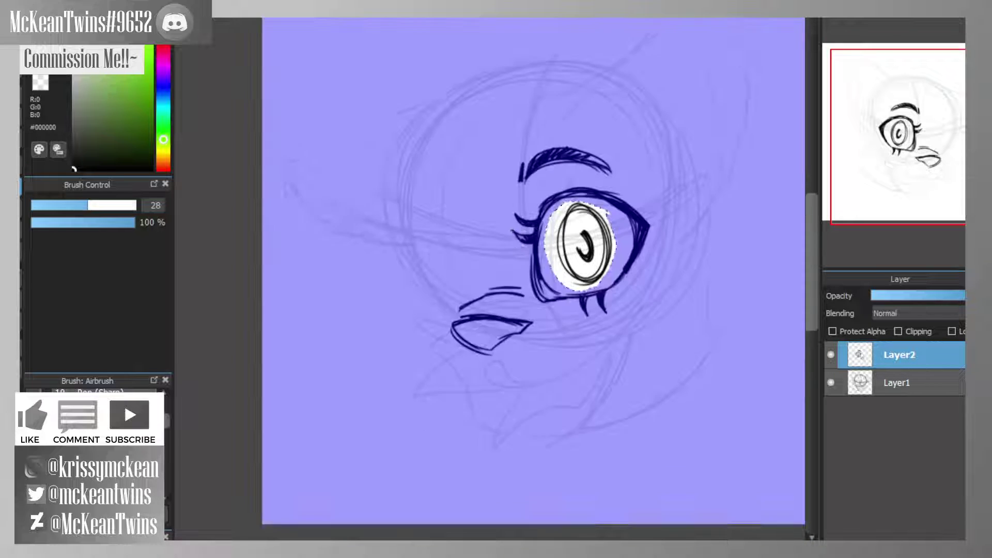
key(ctrl+d)
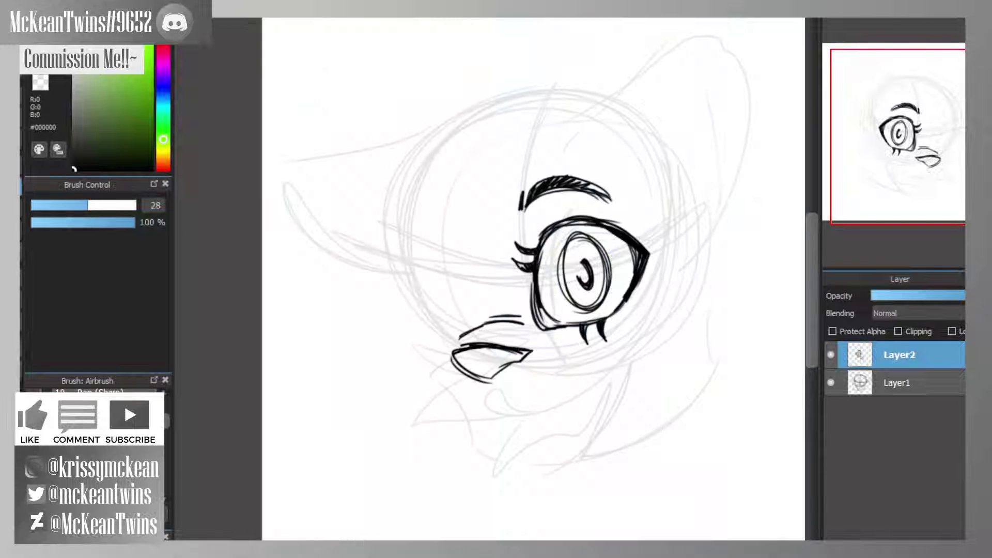
key(h)
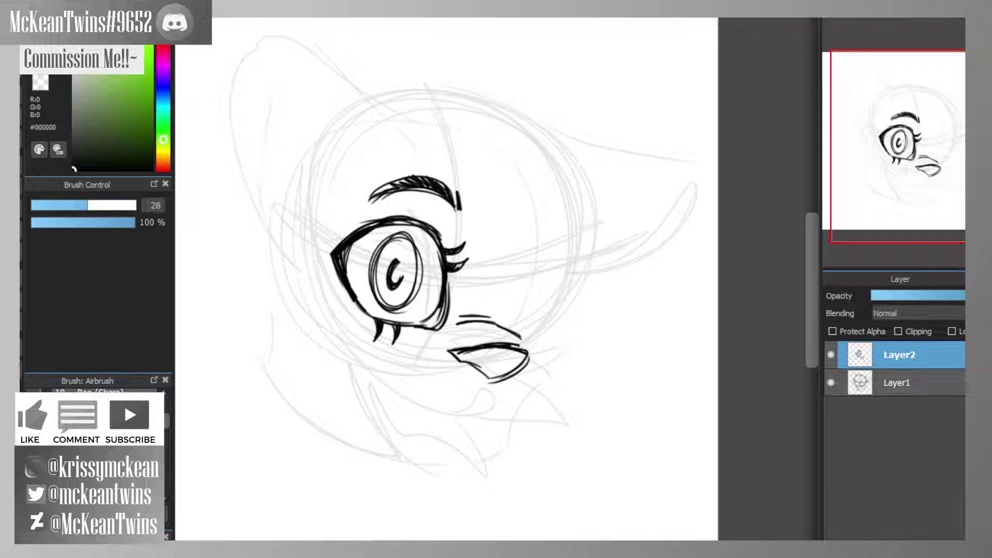
mouse_move(303, 80)
mouse_down()
mouse_move(271, 111)
mouse_move(450, 368)
mouse_move(476, 282)
mouse_move(414, 43)
mouse_up()
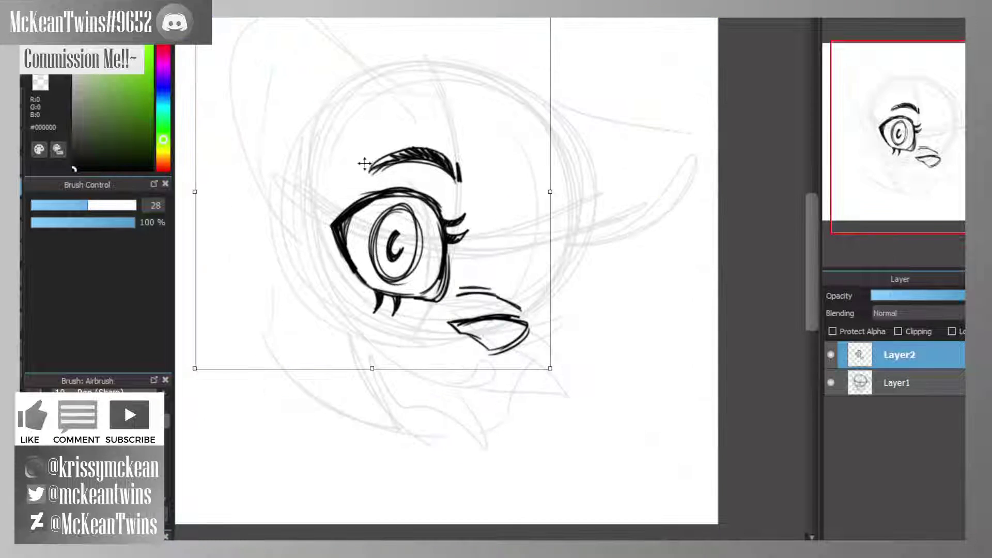
drag(366, 164, 359, 166)
key(Escape)
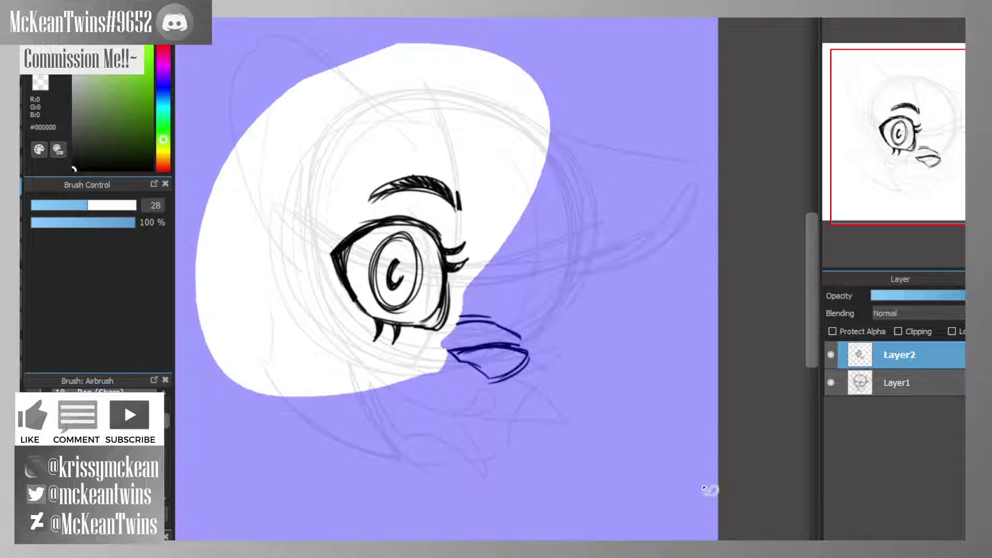
- Select the eye and eyebrow together, shift them slightly away from the nose with a transform, and clear the selection
mouse_move(512, 23)
mouse_down()
mouse_move(258, 113)
mouse_move(298, 350)
mouse_move(404, 371)
mouse_move(440, 343)
mouse_move(465, 301)
mouse_move(494, 281)
mouse_move(496, 149)
mouse_move(520, 156)
mouse_up()
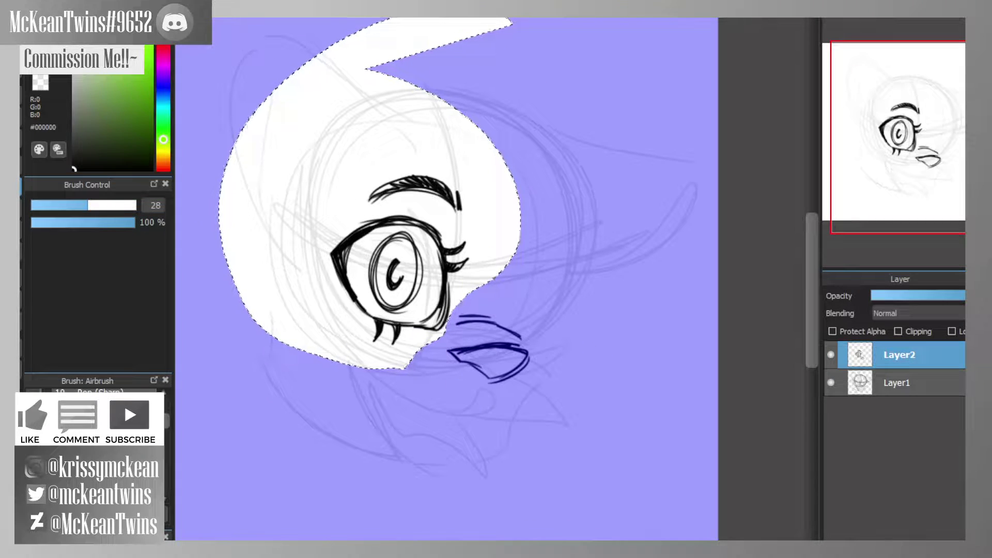
key(ctrl+t)
drag(437, 228, 427, 231)
drag(219, 158, 207, 160)
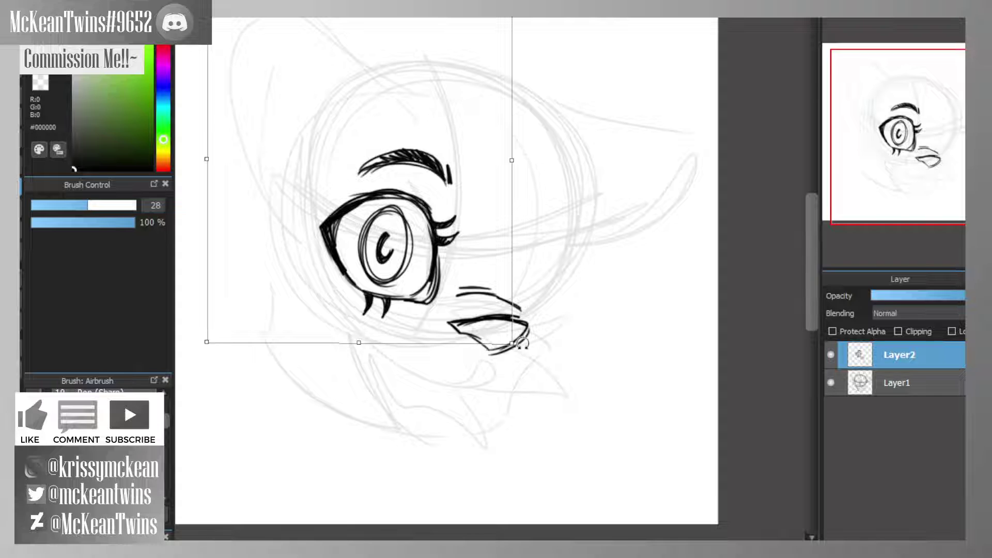
drag(513, 343, 515, 345)
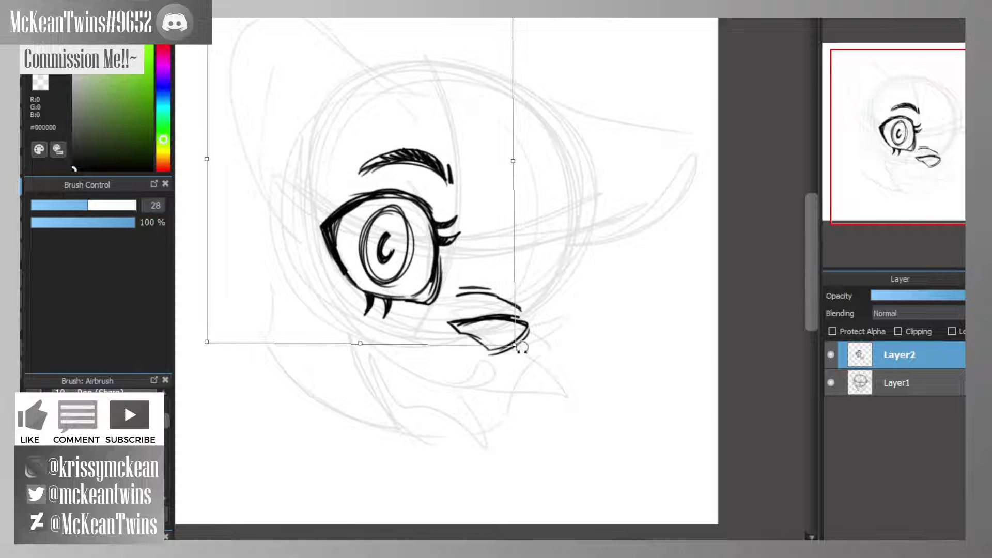
key(Return)
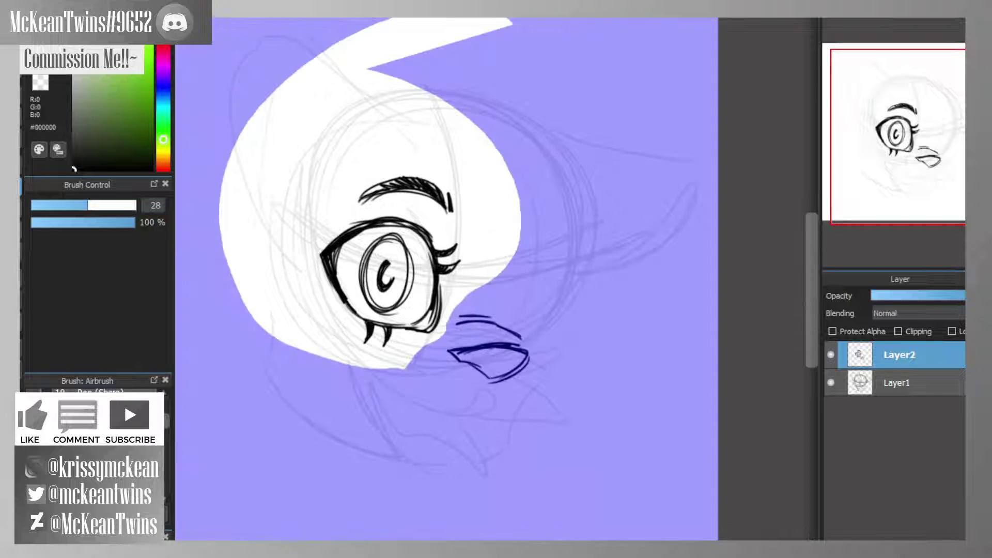
key(ctrl+d)
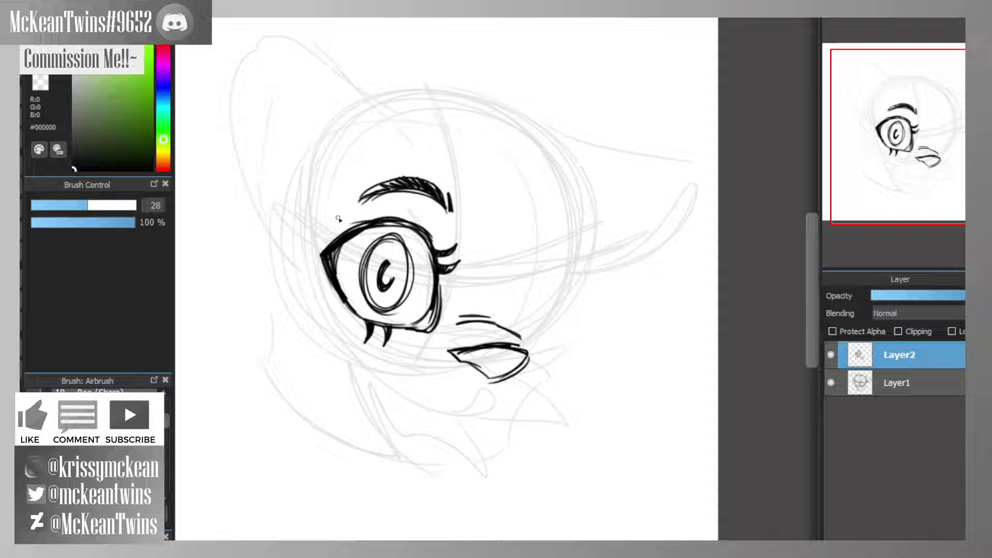
- Add thin crease lines above the upper lid, beside the inner lashes and along the lower outer edge of the eye
drag(333, 236, 378, 215)
drag(438, 229, 446, 265)
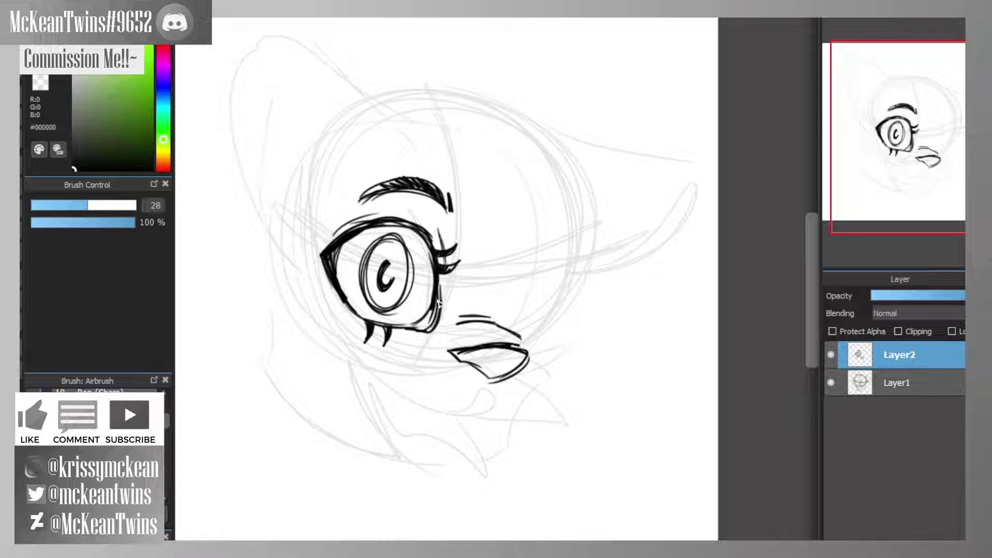
mouse_move(432, 306)
mouse_down()
mouse_move(390, 334)
mouse_move(340, 322)
mouse_move(332, 305)
mouse_move(362, 327)
mouse_up()
drag(333, 290, 359, 320)
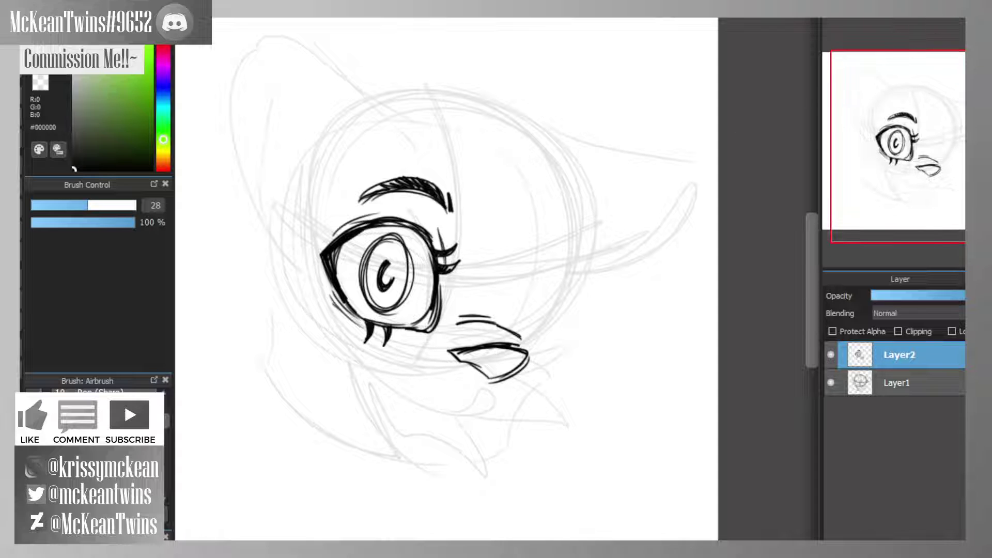
- Flip the canvas view horizontally and draw the fringe's inner edge as a pointed lock curving from the forehead down to the nose
key(h)
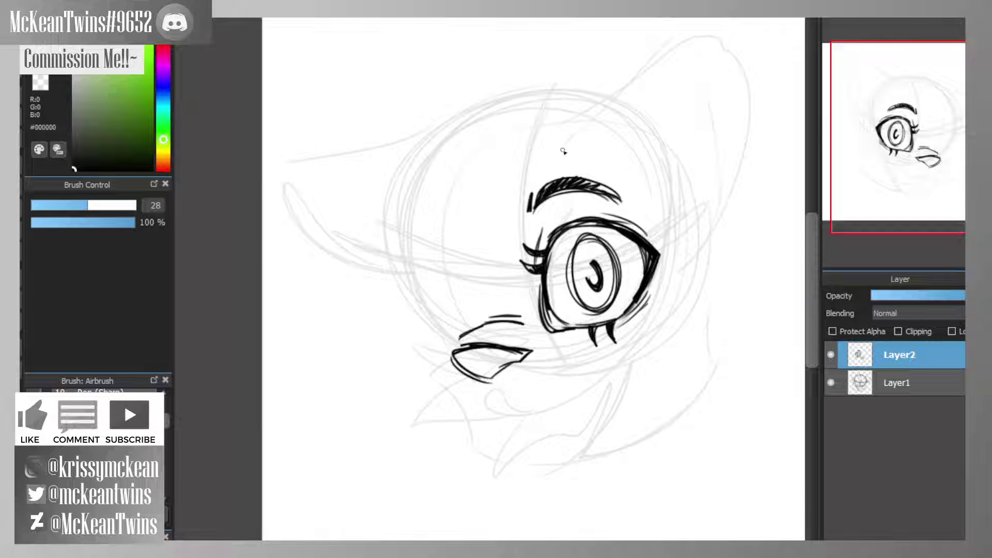
mouse_move(564, 150)
mouse_down()
mouse_move(485, 238)
mouse_move(492, 307)
mouse_up()
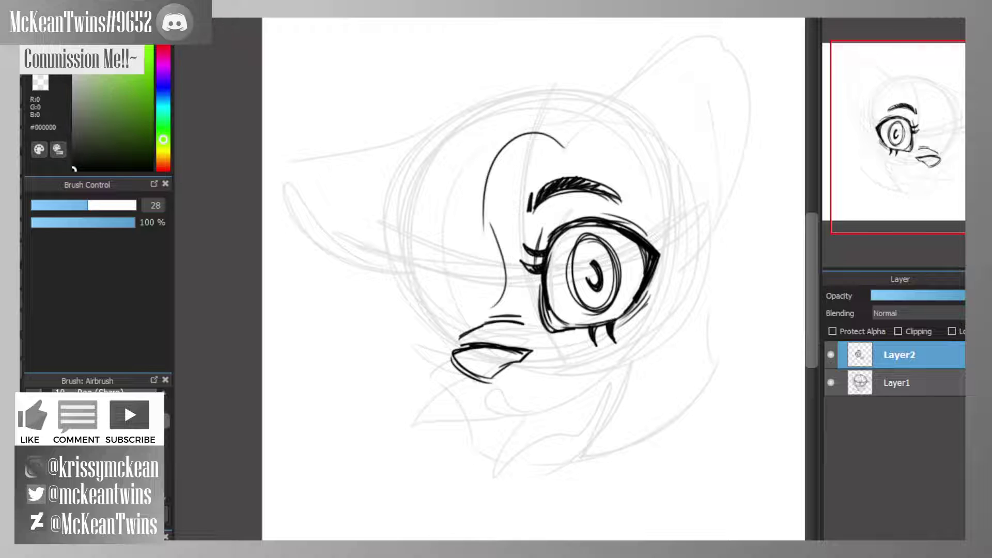
key(ctrl+z)
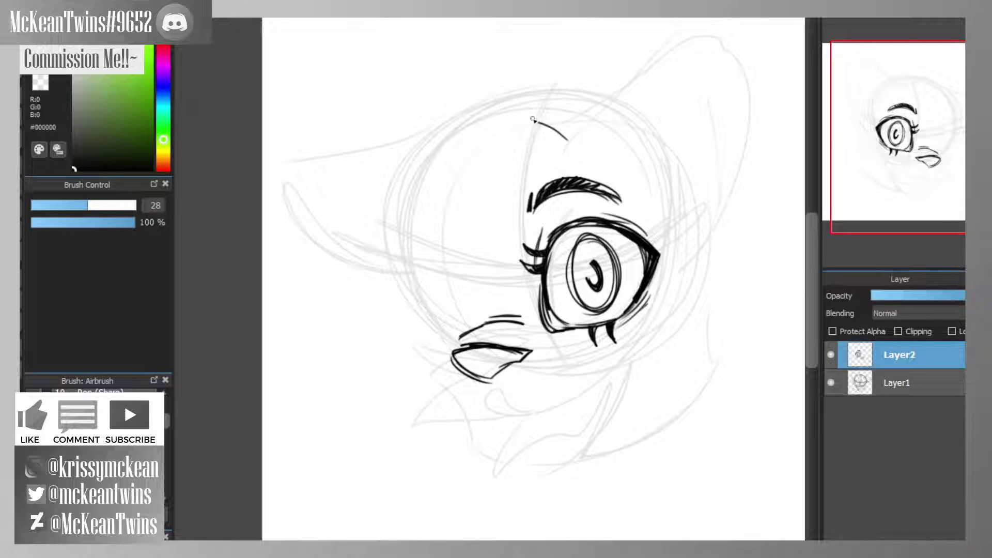
drag(537, 122, 556, 158)
mouse_move(556, 157)
mouse_down()
mouse_move(513, 141)
mouse_move(497, 225)
mouse_move(518, 267)
mouse_move(491, 317)
mouse_up()
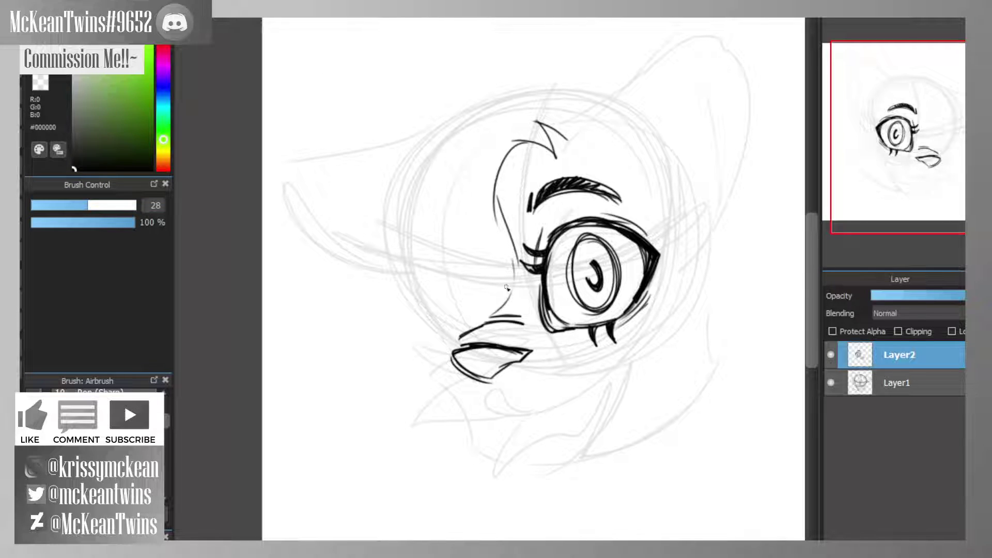
- Draw the fringe's lower locks with curled, pointed tips beside the nose and curve its outer edge up toward the crown
mouse_move(444, 339)
mouse_down()
mouse_move(388, 317)
mouse_move(383, 295)
mouse_move(442, 339)
mouse_up()
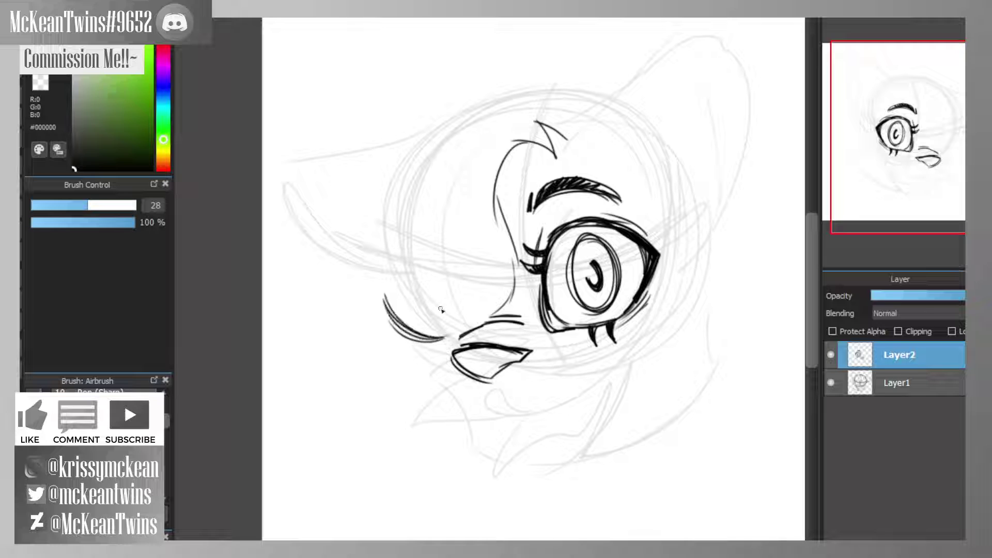
drag(389, 299, 458, 301)
drag(383, 270, 426, 333)
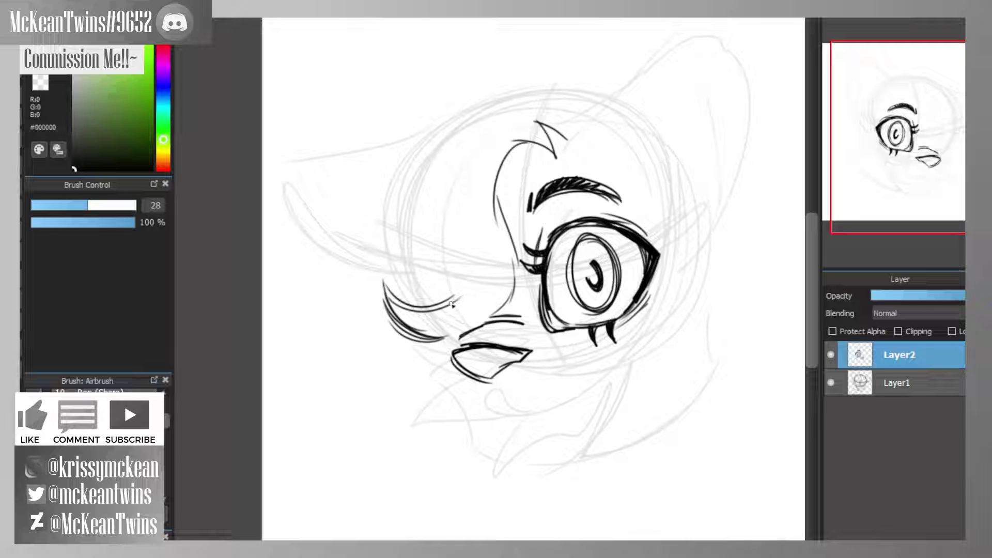
mouse_move(465, 256)
mouse_down()
mouse_move(416, 364)
mouse_move(341, 339)
mouse_up()
mouse_move(335, 309)
mouse_down()
mouse_move(408, 368)
mouse_move(331, 298)
mouse_move(385, 337)
mouse_move(401, 326)
mouse_move(332, 315)
mouse_up()
drag(336, 313, 389, 325)
mouse_move(406, 299)
mouse_down()
mouse_move(435, 151)
mouse_move(413, 257)
mouse_up()
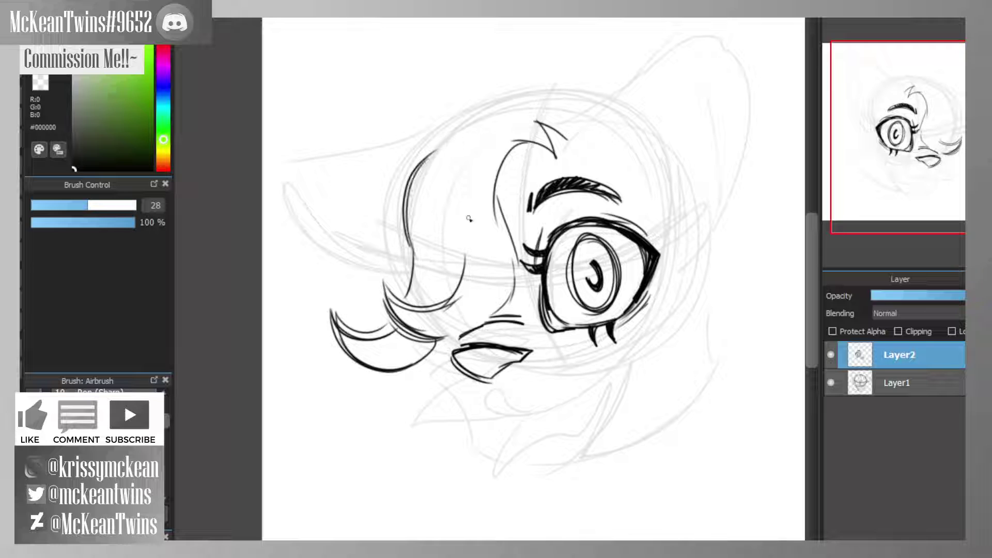
- Sketch a large swept tuft of hair above the forehead with upturned, pointed tips toward the far side
key(ctrl+minus)
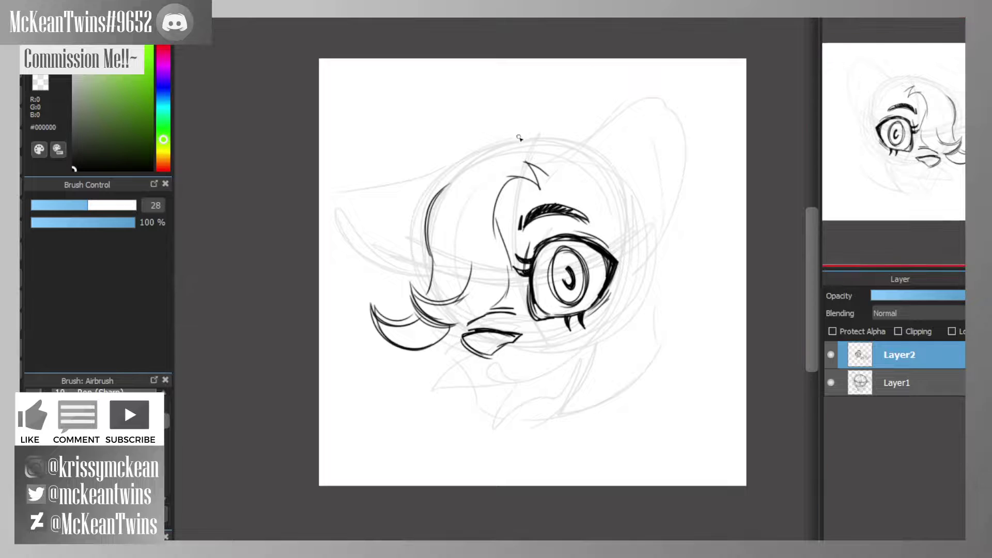
mouse_move(552, 173)
mouse_down()
mouse_move(521, 115)
mouse_move(468, 67)
mouse_move(453, 155)
mouse_up()
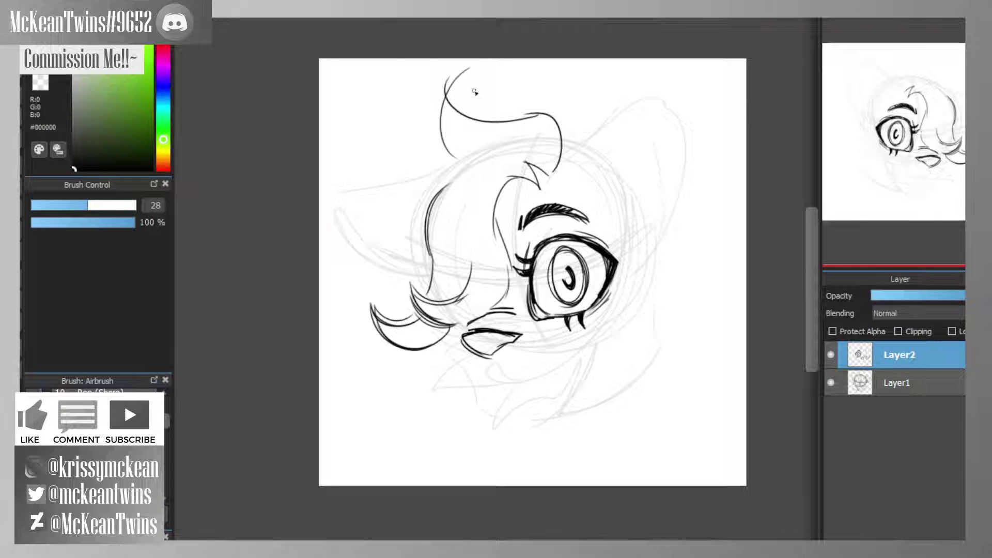
mouse_move(436, 96)
mouse_down()
mouse_move(506, 140)
mouse_move(459, 70)
mouse_up()
mouse_move(460, 73)
mouse_down()
mouse_move(449, 147)
mouse_move(500, 144)
mouse_move(416, 146)
mouse_move(455, 187)
mouse_up()
drag(420, 150, 501, 171)
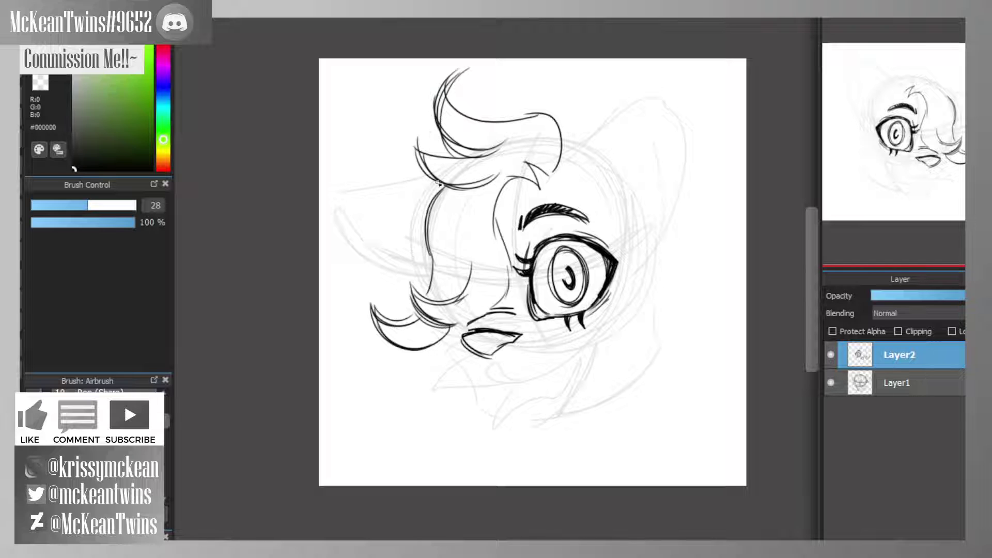
- Draw layered, overlapping curls and pointed locks down the far side of the head to join the fringe tips
drag(438, 184, 353, 164)
mouse_move(353, 162)
mouse_down()
mouse_move(381, 214)
mouse_move(395, 216)
mouse_up()
mouse_move(366, 170)
mouse_down()
mouse_move(424, 199)
mouse_move(410, 240)
mouse_up()
mouse_move(375, 209)
mouse_down()
mouse_move(429, 239)
mouse_move(340, 274)
mouse_up()
drag(411, 267, 364, 281)
mouse_move(368, 273)
mouse_down()
mouse_move(413, 308)
mouse_move(368, 299)
mouse_up()
mouse_move(401, 264)
mouse_down()
mouse_move(380, 310)
mouse_move(341, 284)
mouse_move(377, 225)
mouse_up()
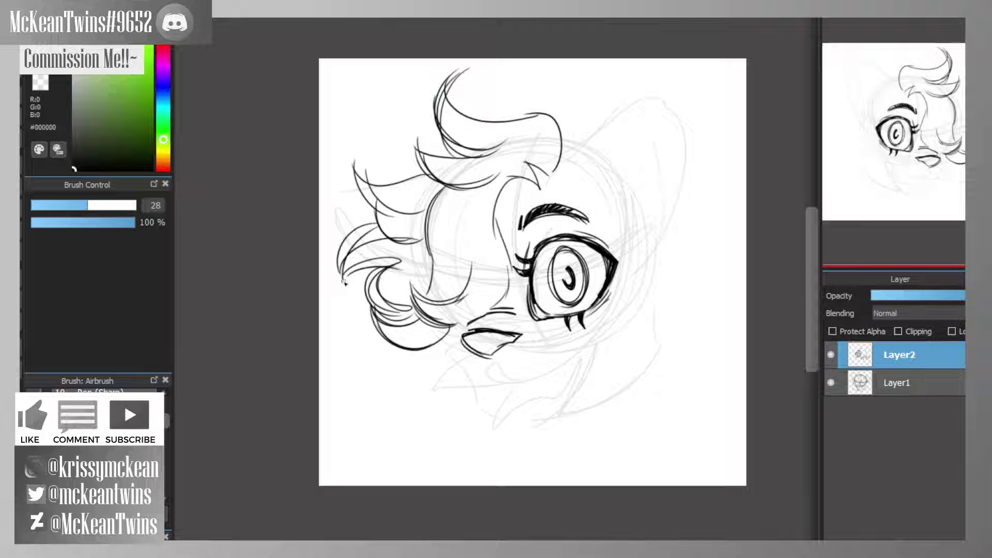
mouse_move(344, 282)
mouse_down()
mouse_move(404, 259)
mouse_move(386, 262)
mouse_move(392, 321)
mouse_move(360, 313)
mouse_up()
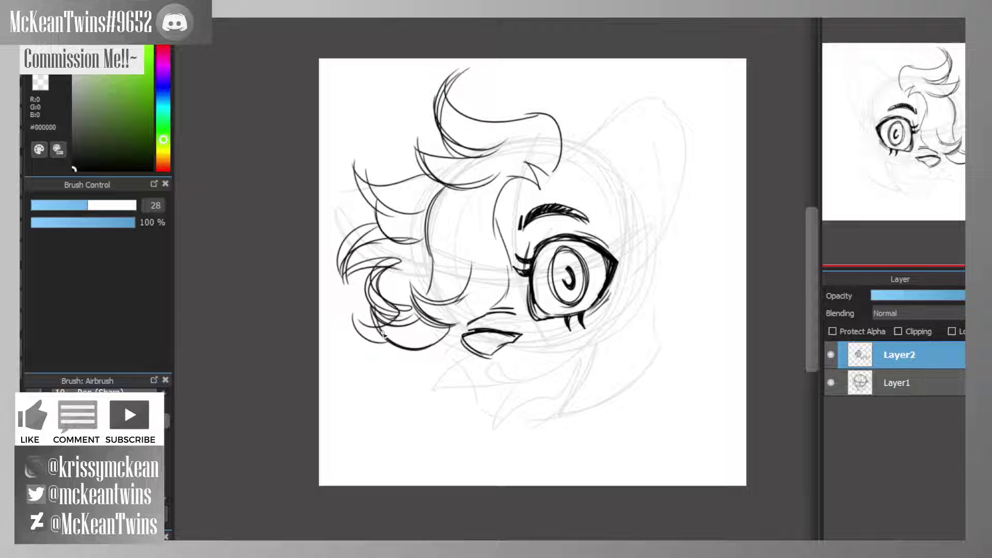
- Add a short stroke to the forehead lock and draw a curved smiling mouth with dark corners and a lower lip line
mouse_move(906, 129)
mouse_down()
mouse_move(920, 118)
mouse_move(913, 146)
mouse_move(904, 145)
mouse_up()
mouse_move(449, 183)
mouse_down()
mouse_move(464, 201)
mouse_move(443, 203)
mouse_move(440, 227)
mouse_move(455, 201)
mouse_up()
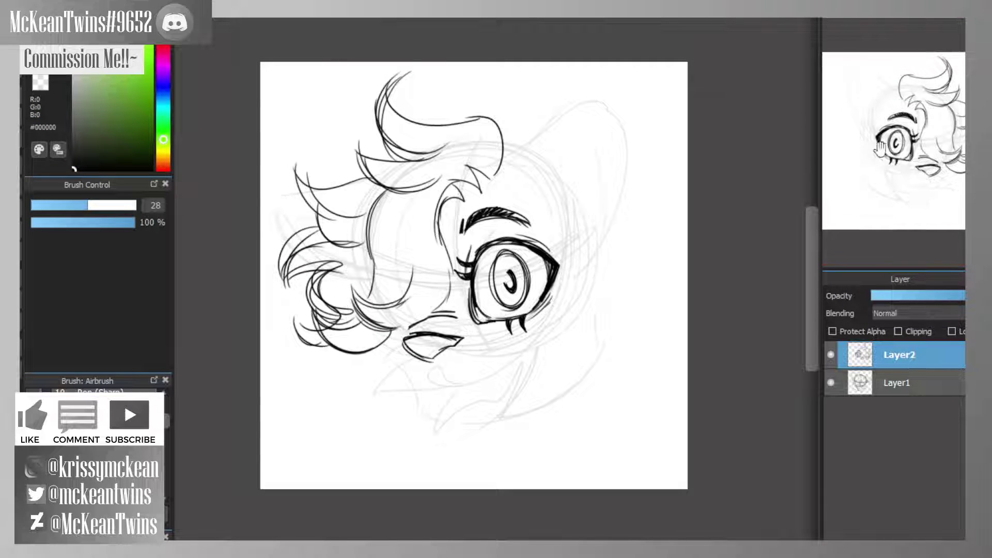
drag(882, 148, 906, 175)
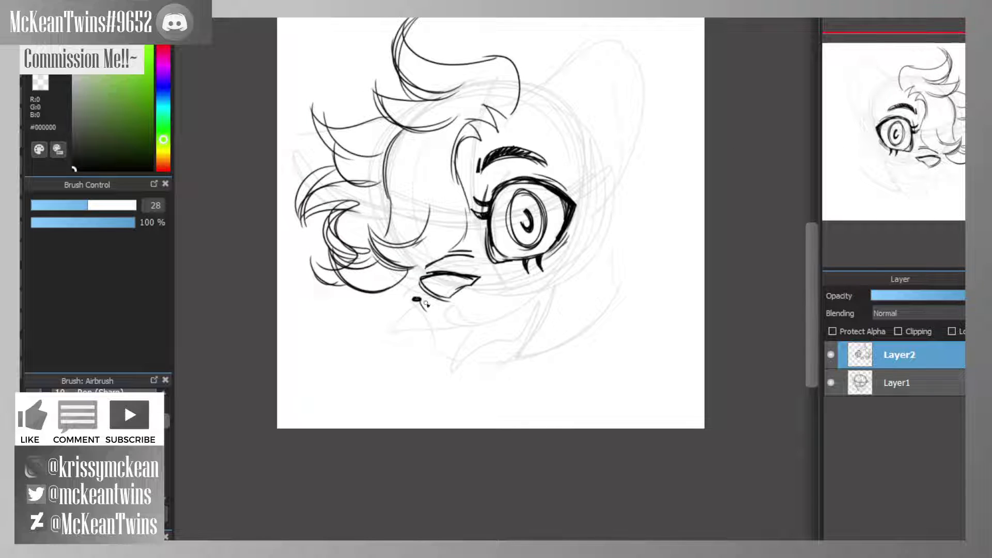
mouse_move(479, 313)
mouse_down()
mouse_move(516, 286)
mouse_move(507, 297)
mouse_up()
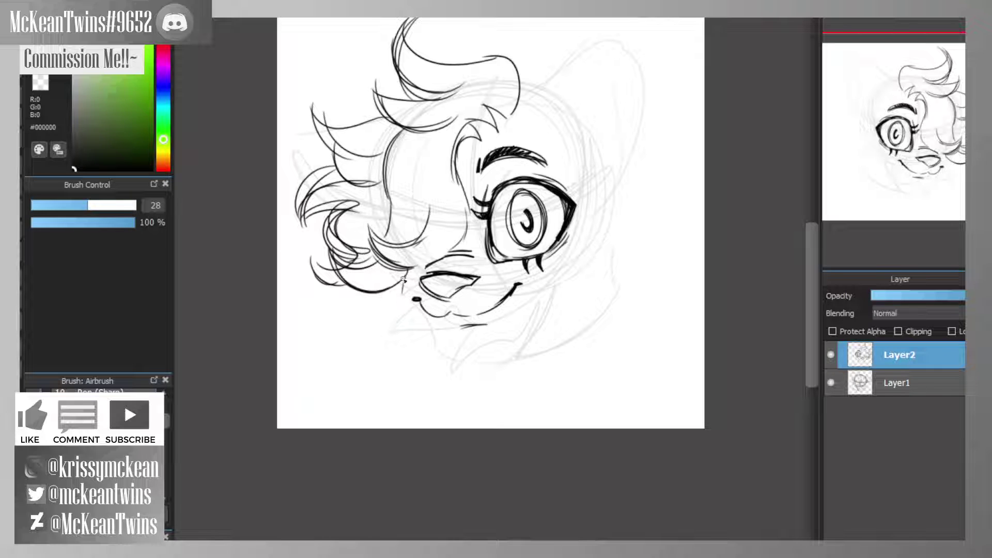
- Draw the muzzle and chin outline from the far cheek curls around beneath the mouth, replacing the first attempt
drag(404, 280, 392, 313)
mouse_move(388, 285)
mouse_down()
mouse_move(404, 323)
mouse_move(443, 343)
mouse_up()
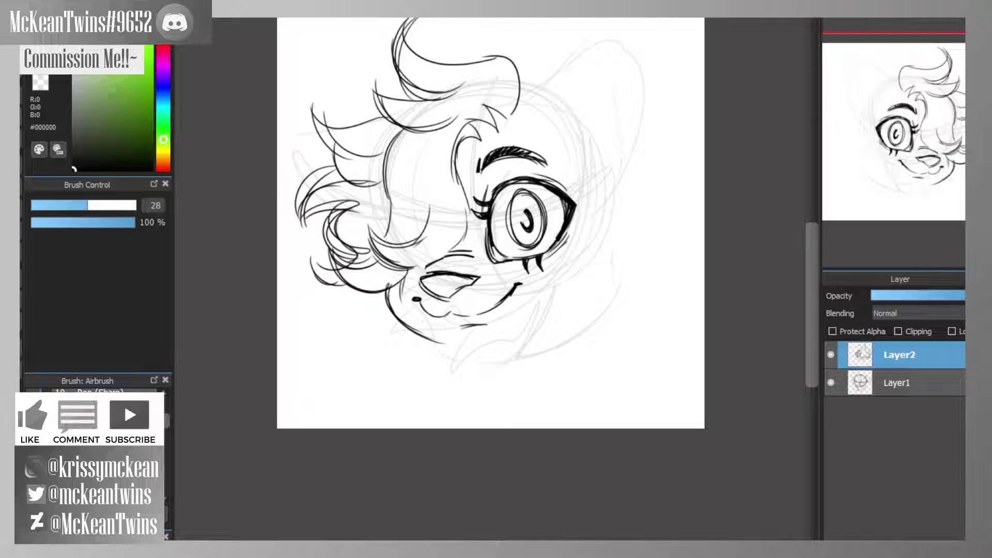
key(ctrl+z)
key(ctrl+z)
drag(392, 286, 400, 325)
mouse_move(391, 306)
mouse_down()
mouse_move(416, 334)
mouse_move(468, 355)
mouse_move(520, 343)
mouse_move(476, 356)
mouse_move(494, 355)
mouse_move(555, 324)
mouse_up()
- Extend the jawline up toward the near cheek and thicken it with repeated strokes, using the flipped canvas view for part of it
click(935, 40)
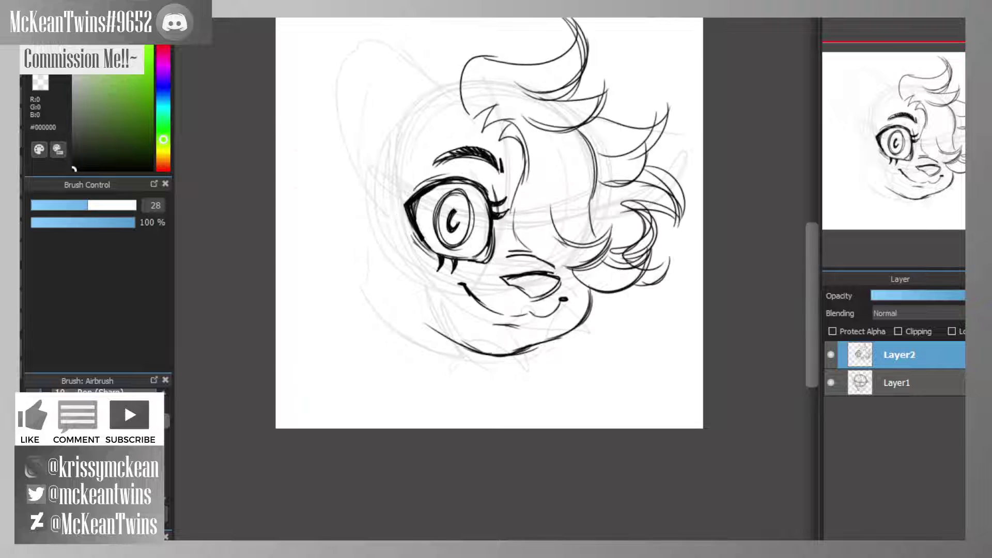
drag(474, 352, 416, 305)
drag(411, 286, 463, 353)
click(935, 40)
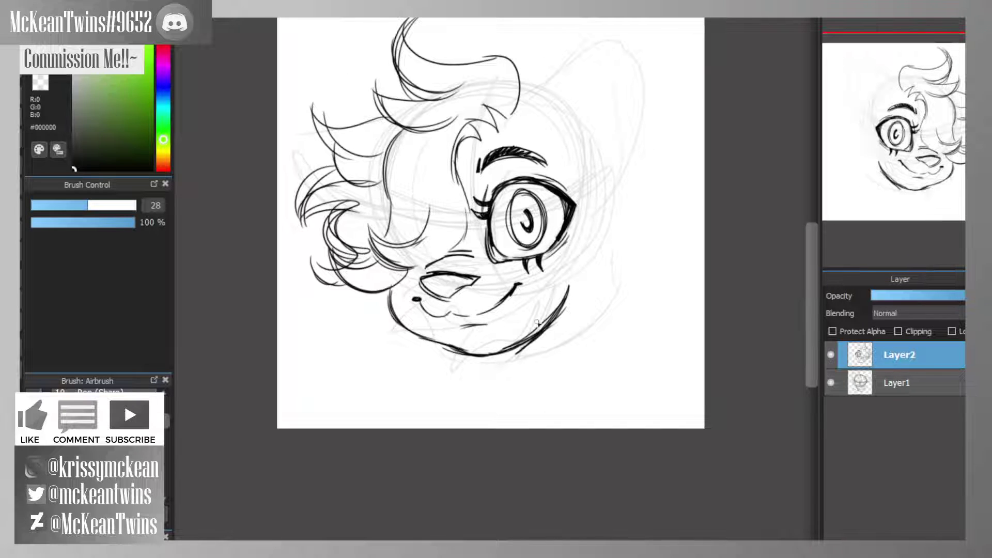
mouse_move(491, 354)
mouse_down()
mouse_move(546, 324)
mouse_move(574, 295)
mouse_move(567, 283)
mouse_up()
drag(522, 347, 576, 266)
- Draw spiky tufts of cheek fur below the curls on the far side of the face
mouse_move(345, 285)
mouse_down()
mouse_move(295, 268)
mouse_move(366, 308)
mouse_up()
mouse_move(305, 335)
mouse_down()
mouse_move(377, 331)
mouse_move(340, 359)
mouse_up()
drag(427, 342, 377, 361)
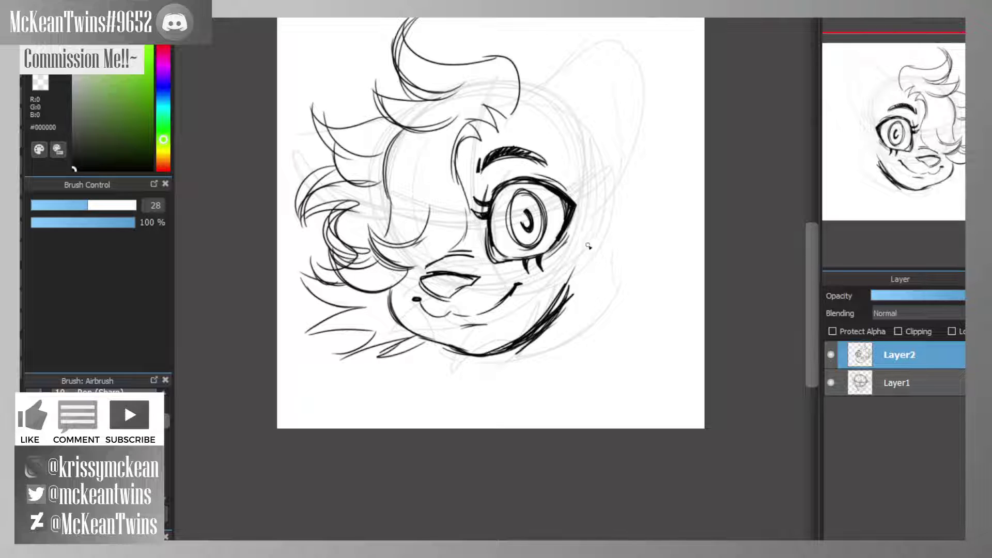
- Draw large pointed tufts of cheek fur outward from the near side of the face, with smaller spikes down to the jaw
drag(589, 217, 663, 201)
mouse_move(663, 201)
mouse_down()
mouse_move(603, 255)
mouse_move(672, 268)
mouse_up()
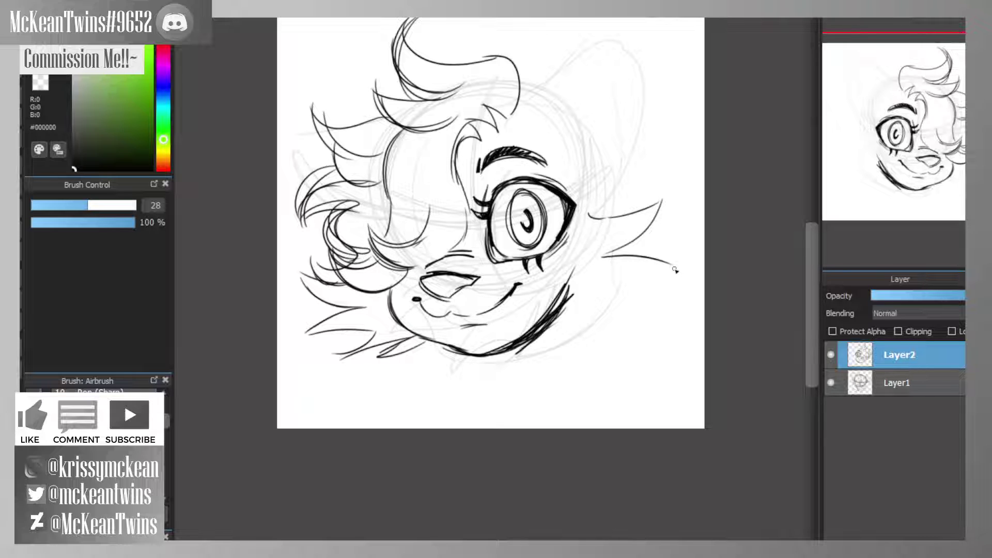
drag(594, 304, 621, 298)
drag(671, 269, 590, 308)
mouse_move(649, 285)
mouse_down()
mouse_move(560, 342)
mouse_move(537, 330)
mouse_up()
drag(485, 185, 481, 201)
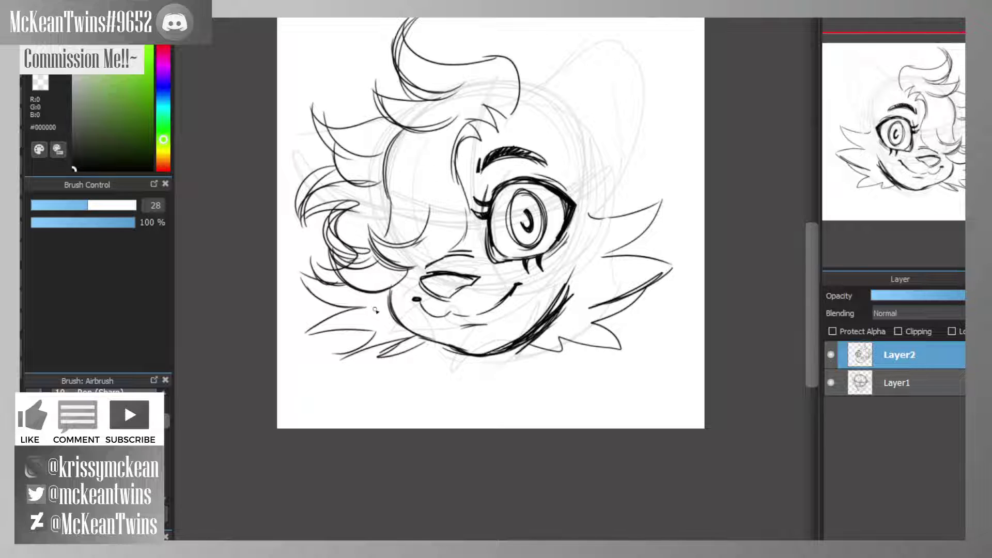
- Add overlapping strokes to the far cheek fur and sketch a layered neck ruff curving beneath the chin to the near cheek
mouse_move(353, 297)
mouse_down()
mouse_move(326, 305)
mouse_move(373, 344)
mouse_up()
drag(311, 316, 398, 332)
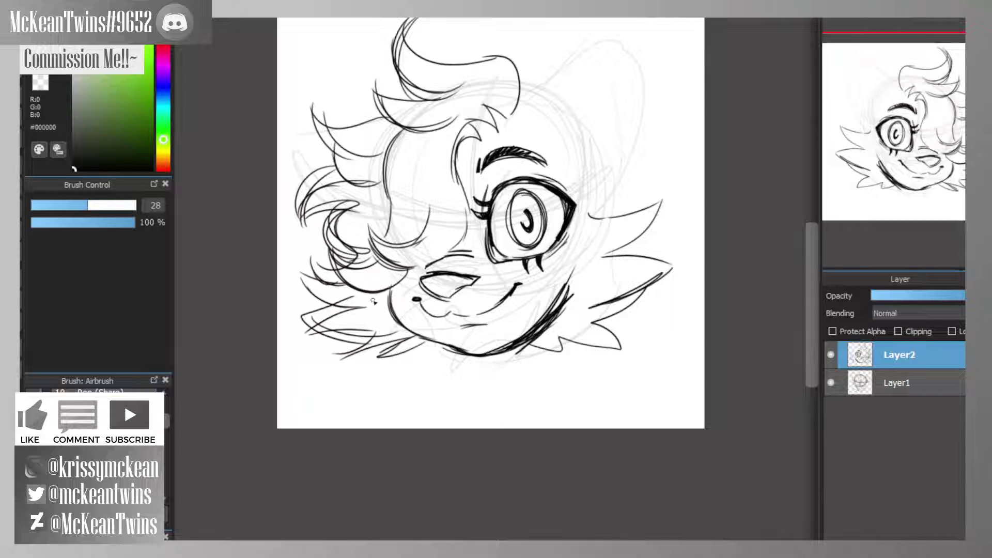
mouse_move(907, 139)
mouse_down()
mouse_move(911, 114)
mouse_move(909, 127)
mouse_up()
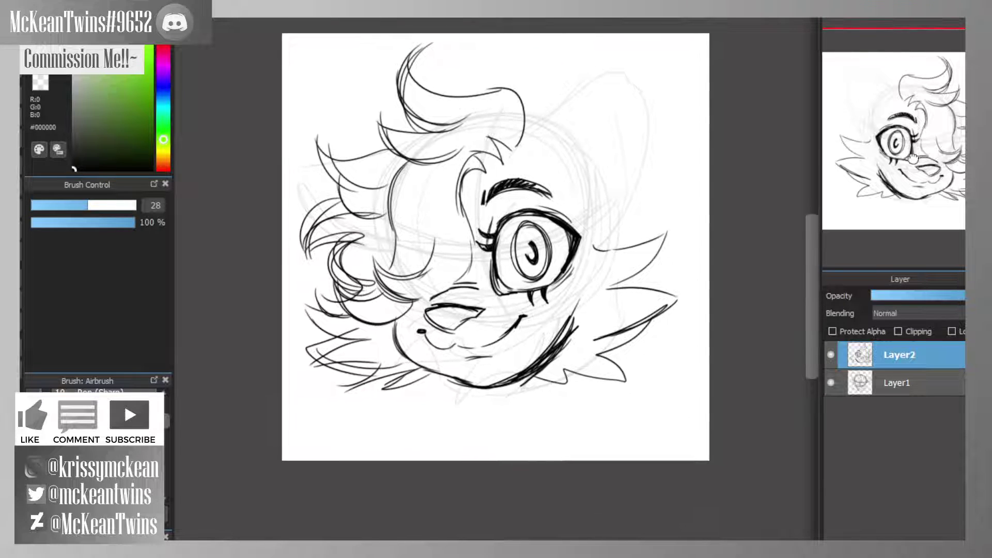
mouse_move(455, 372)
mouse_down()
mouse_move(396, 397)
mouse_move(451, 398)
mouse_move(494, 419)
mouse_move(536, 384)
mouse_move(542, 399)
mouse_up()
mouse_move(474, 446)
mouse_down()
mouse_move(615, 396)
mouse_move(633, 344)
mouse_move(616, 380)
mouse_move(569, 425)
mouse_up()
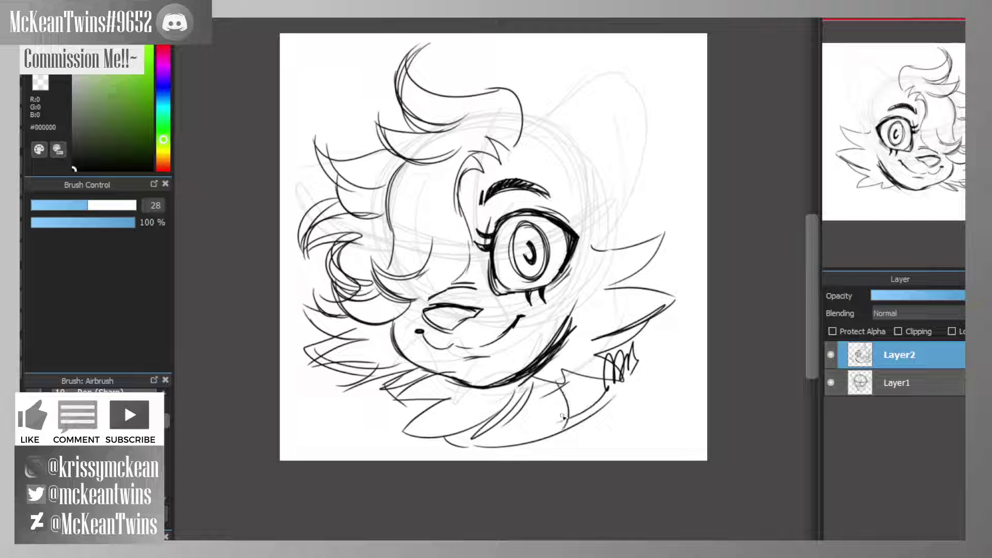
drag(574, 382, 570, 418)
drag(500, 412, 520, 441)
- Draw the near side of the forehead curving down to the outer eye corner, with short hair strokes above it
drag(942, 122, 900, 128)
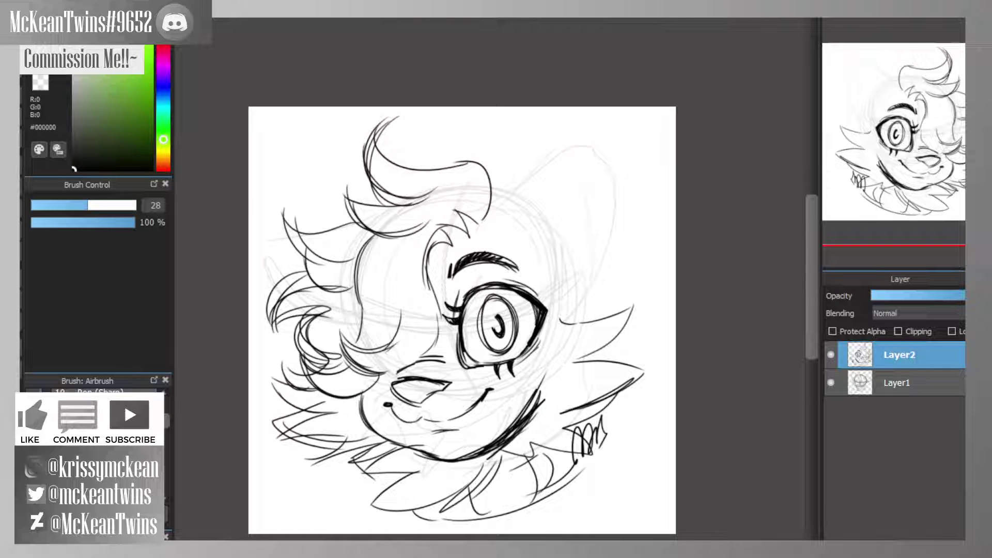
drag(492, 221, 553, 304)
mouse_move(501, 225)
mouse_down()
mouse_move(523, 239)
mouse_move(547, 294)
mouse_up()
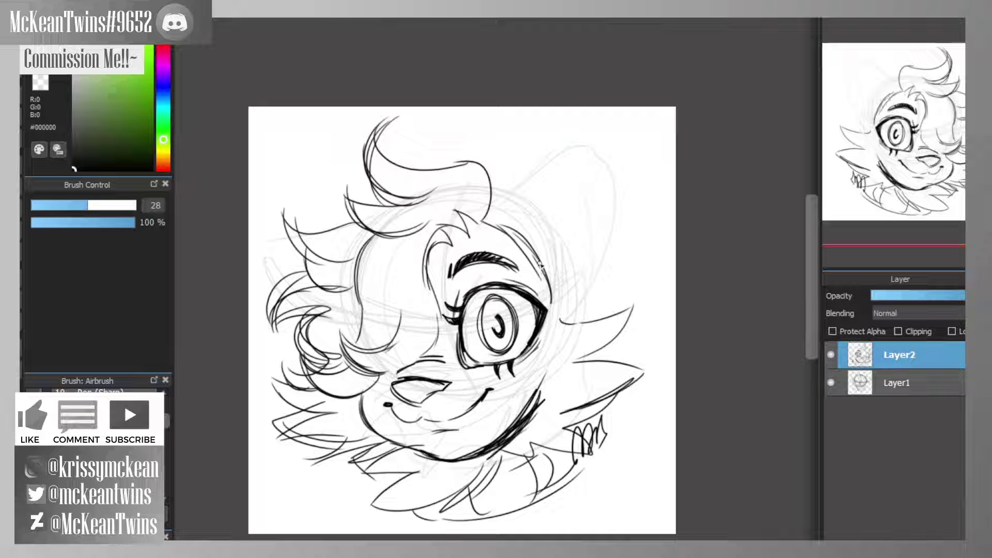
drag(491, 193, 527, 244)
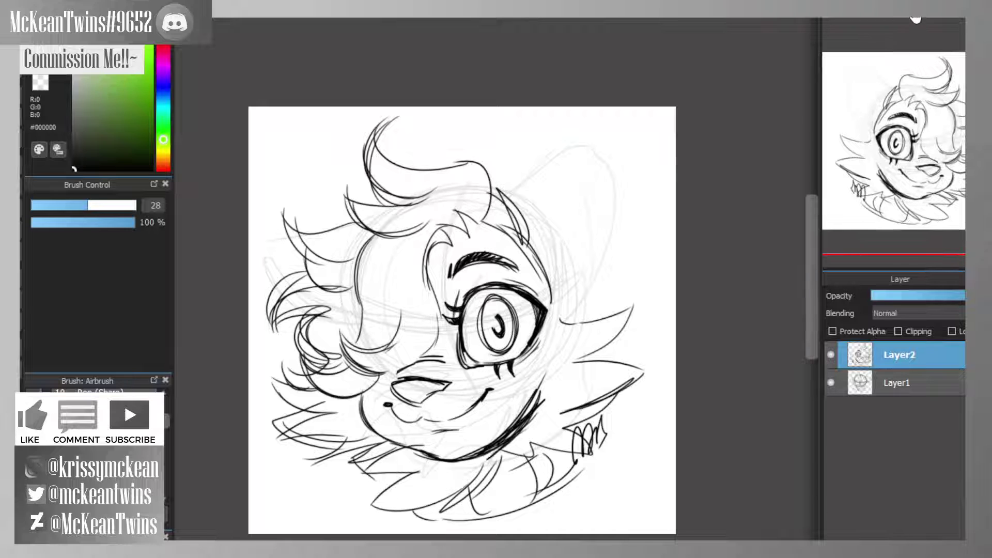
- Sketch the tall, rounded outline of the near ear with an inner rim line and a thickened lower edge
key(ctrl+minus)
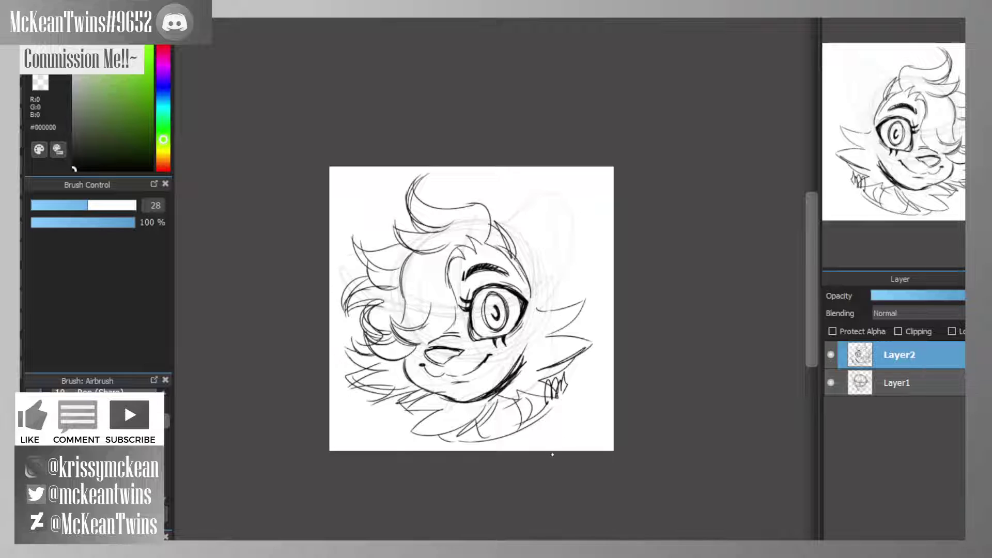
drag(911, 133, 893, 117)
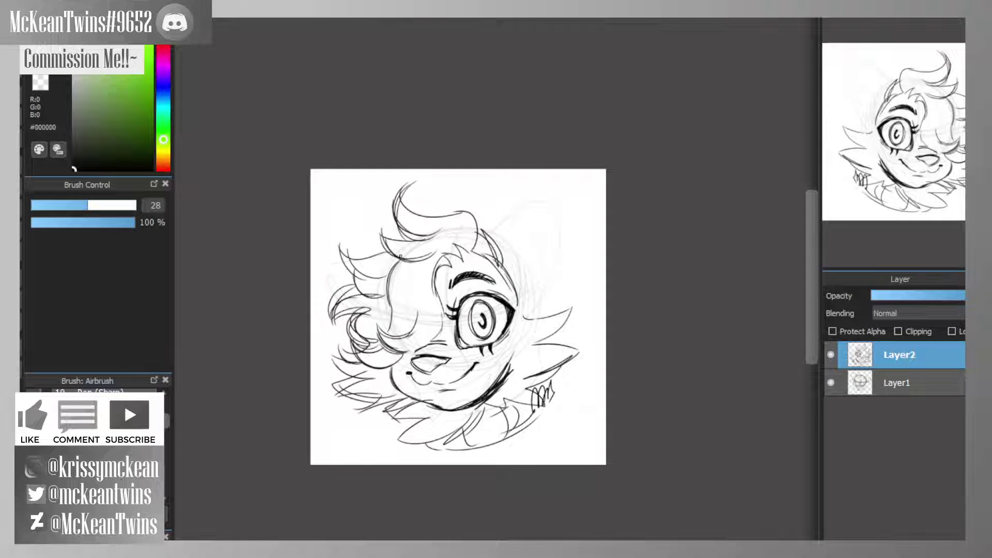
mouse_move(492, 262)
mouse_down()
mouse_move(497, 222)
mouse_move(512, 208)
mouse_move(585, 222)
mouse_move(547, 301)
mouse_up()
mouse_move(580, 257)
mouse_down()
mouse_move(518, 315)
mouse_move(522, 254)
mouse_move(560, 199)
mouse_move(523, 251)
mouse_up()
drag(569, 191, 542, 294)
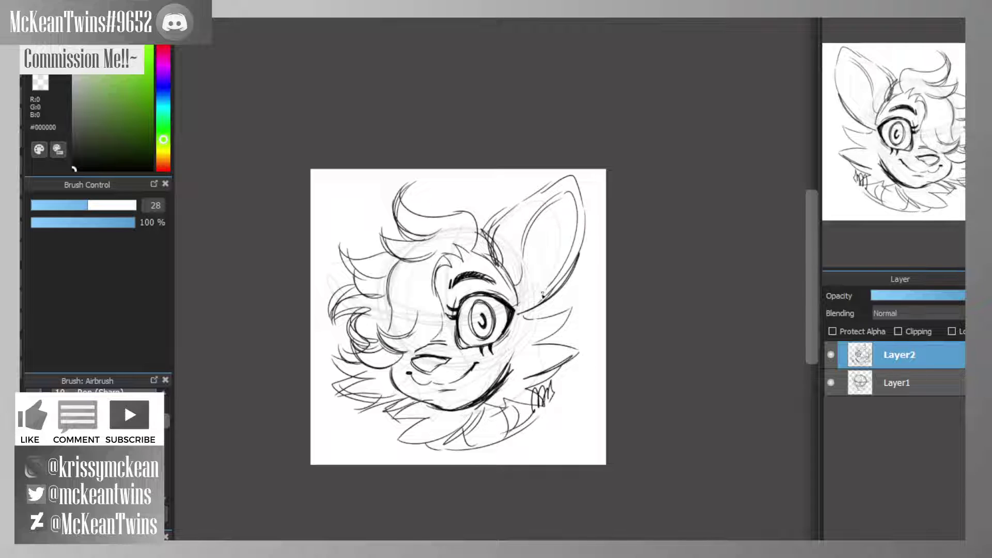
- Draw pointed tufts of fur inside the near ear and along its base
mouse_move(522, 261)
mouse_down()
mouse_move(555, 217)
mouse_move(545, 294)
mouse_up()
drag(545, 295, 529, 305)
drag(540, 248, 512, 307)
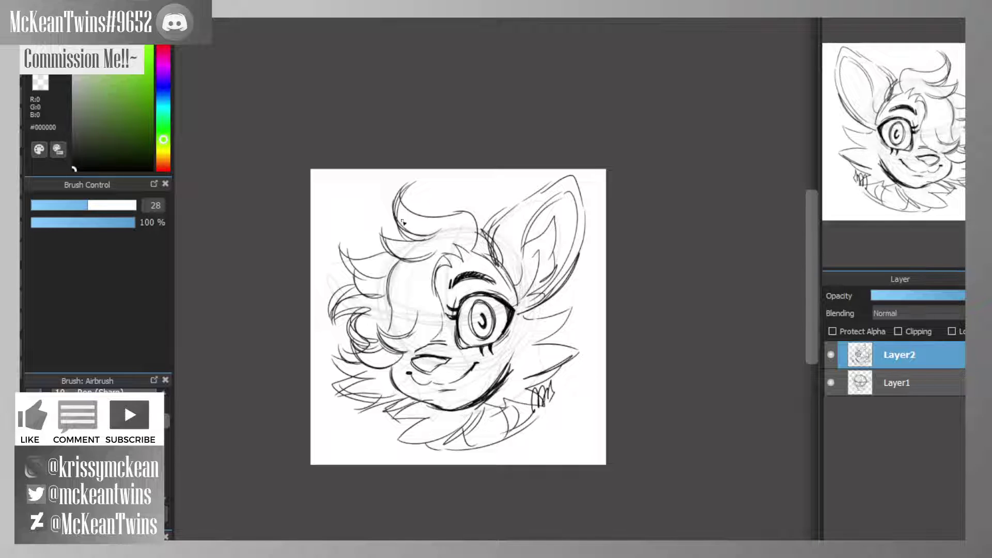
- Draw the pointed far ear rising behind the curls, with doubled strokes along its outer edge
mouse_move(395, 226)
mouse_down()
mouse_move(353, 191)
mouse_move(336, 289)
mouse_up()
mouse_move(336, 289)
mouse_down()
mouse_move(345, 189)
mouse_move(334, 261)
mouse_up()
drag(393, 227, 355, 190)
drag(346, 193, 355, 294)
drag(933, 145, 902, 139)
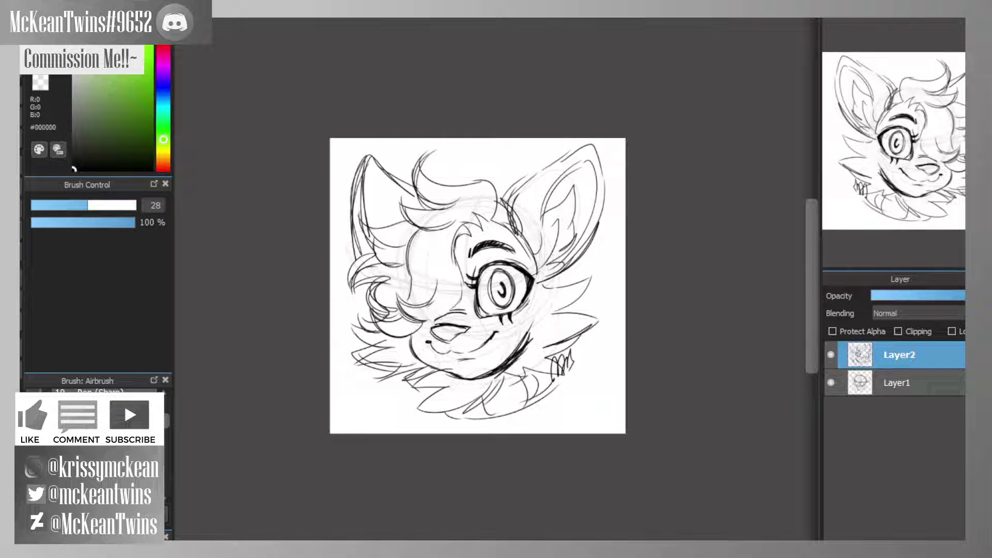
- Flip the canvas view and add dense hair strokes beside the near ear, plus an upturned lock and curved strands at the crown
key(h)
drag(490, 183, 457, 235)
drag(460, 220, 449, 220)
drag(482, 180, 509, 162)
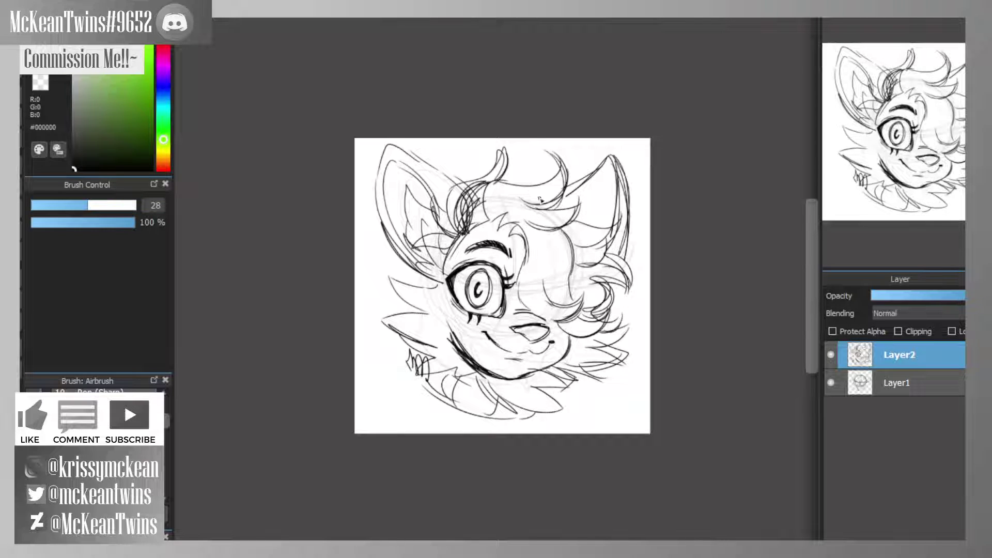
drag(508, 179, 507, 157)
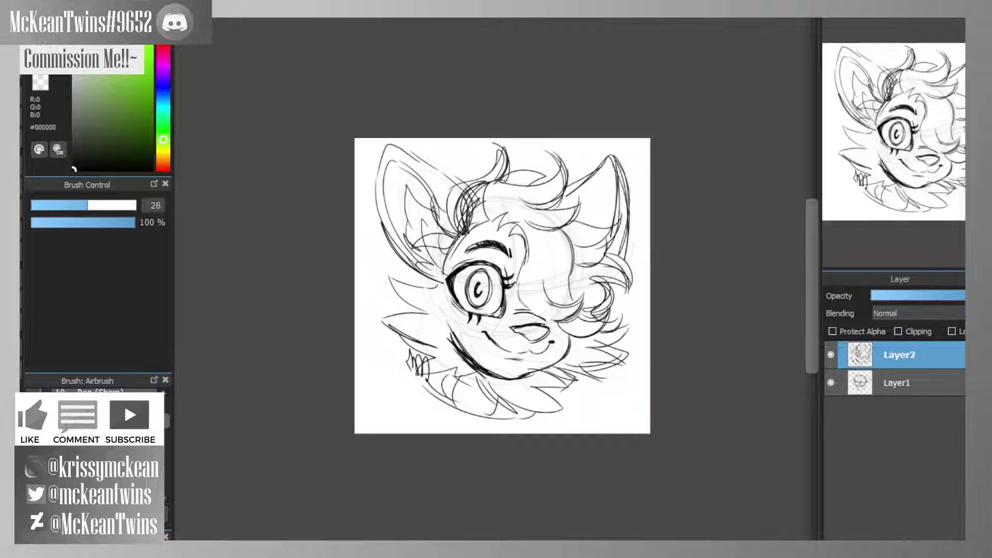
- Create a layer folder and move the sketch layers Layer1 and Layer2 into it
click(902, 539)
drag(909, 413, 919, 367)
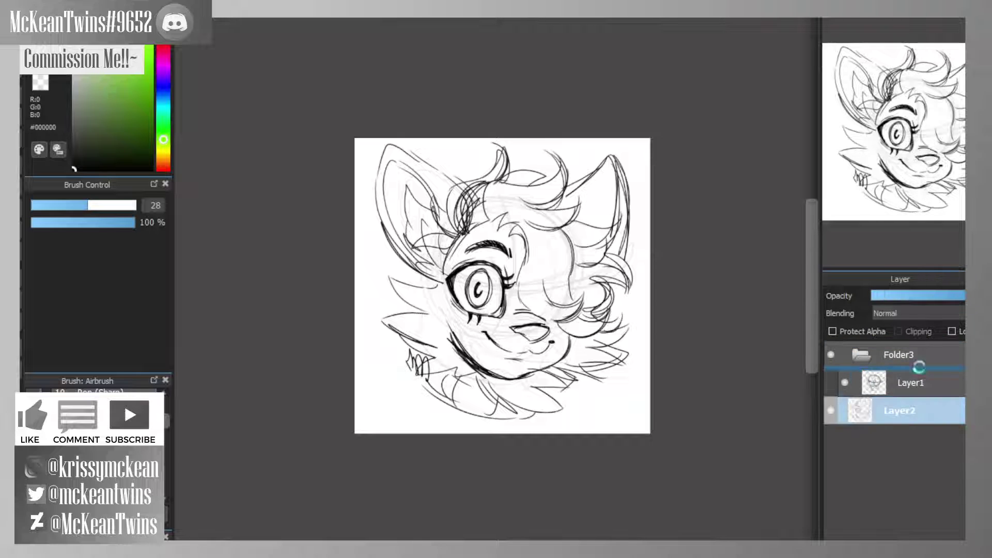
- Collapse Folder3 and transform the whole sketch, rotating it slightly counter-clockwise and shifting it a little to the left
click(861, 355)
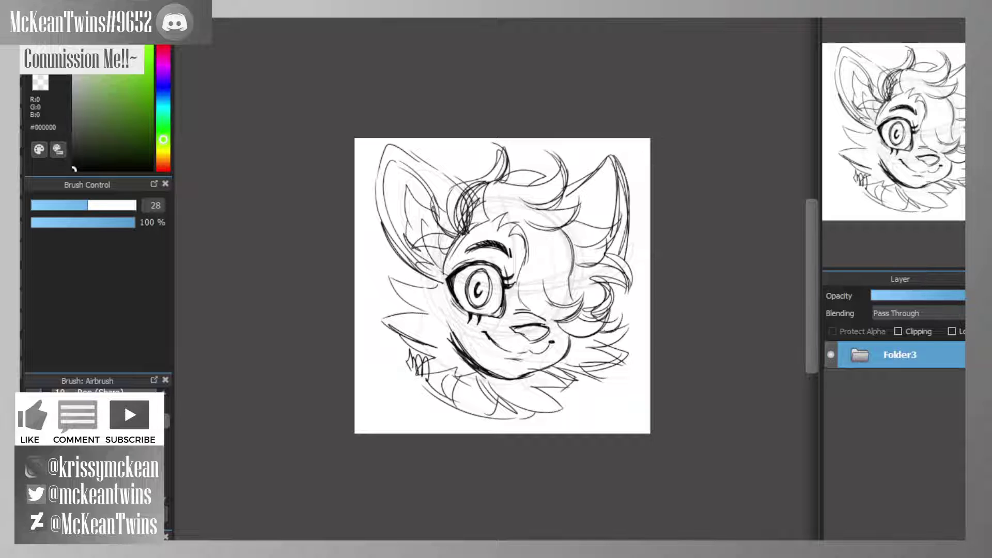
key(ctrl+t)
drag(656, 284, 662, 269)
drag(575, 284, 569, 283)
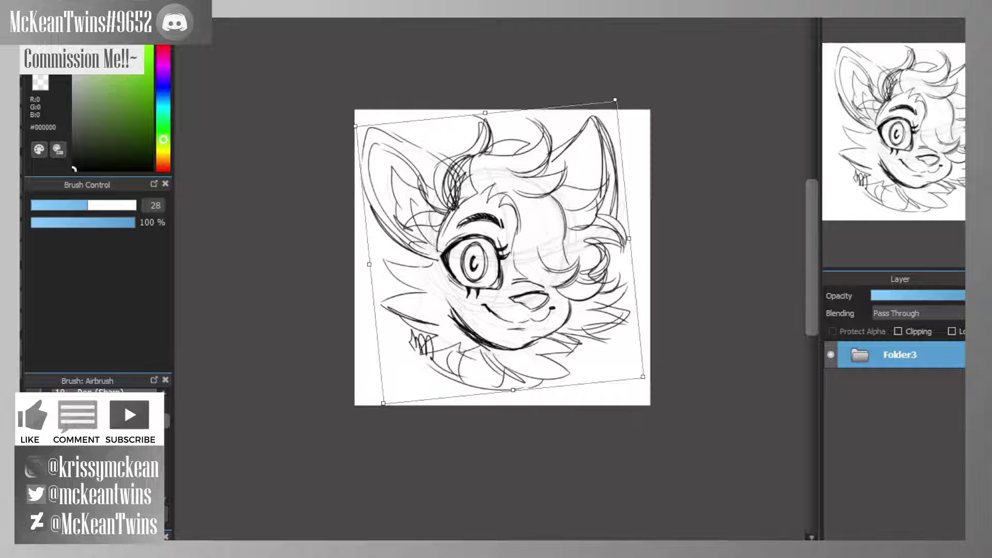
key(Return)
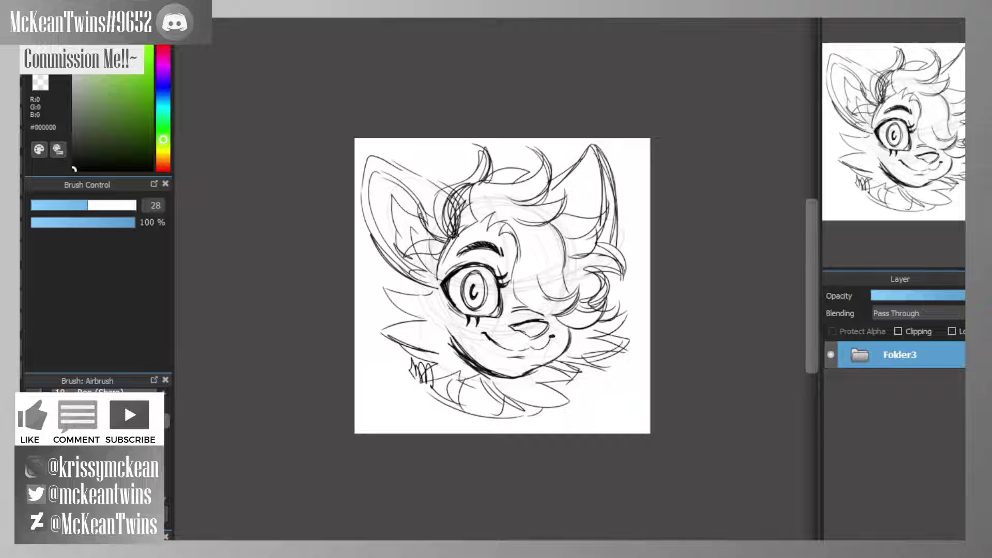
- Lower the opacity of Folder3 so the sketch is a pale guide, and add a new layer above it
click(889, 296)
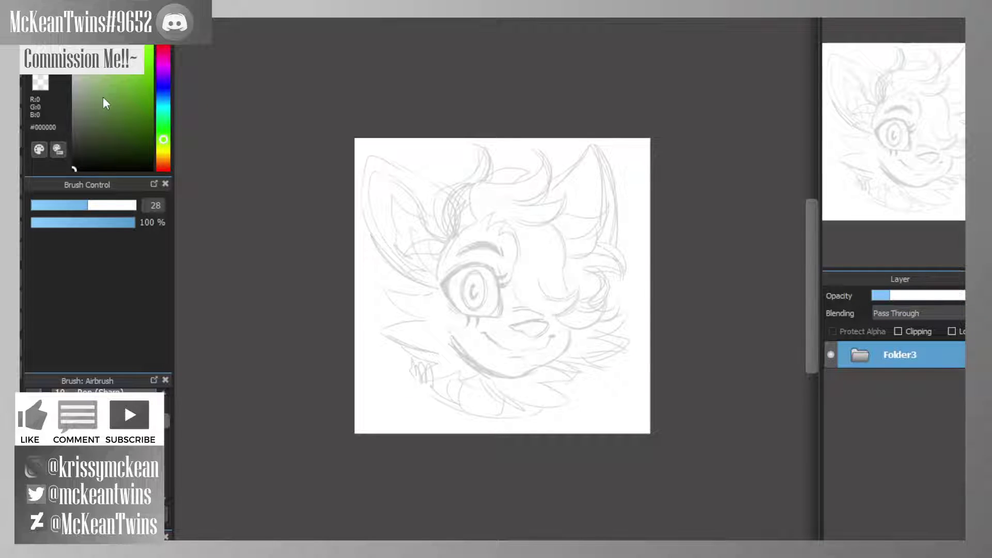
key(h)
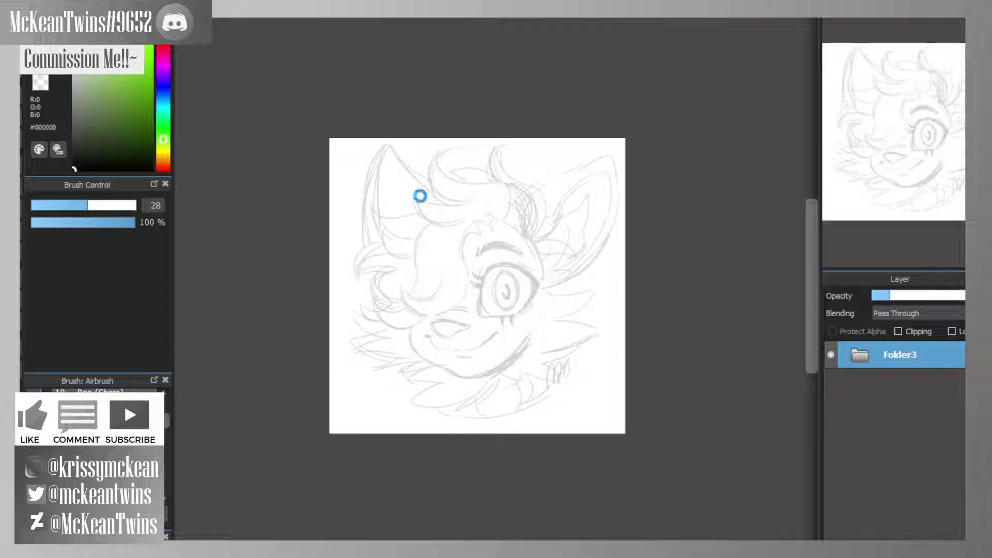
key(h)
key(ctrl+shift+n)
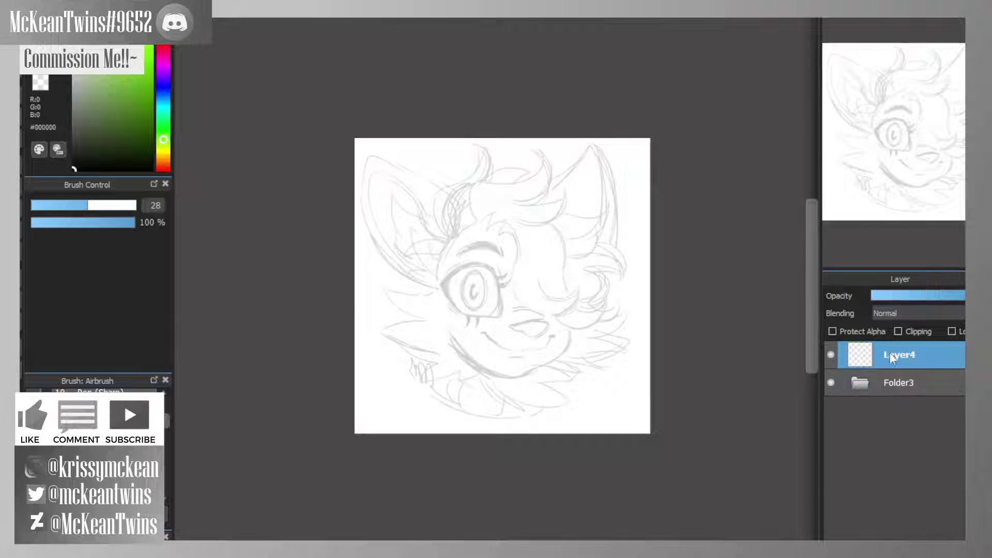
key(h)
key(h)
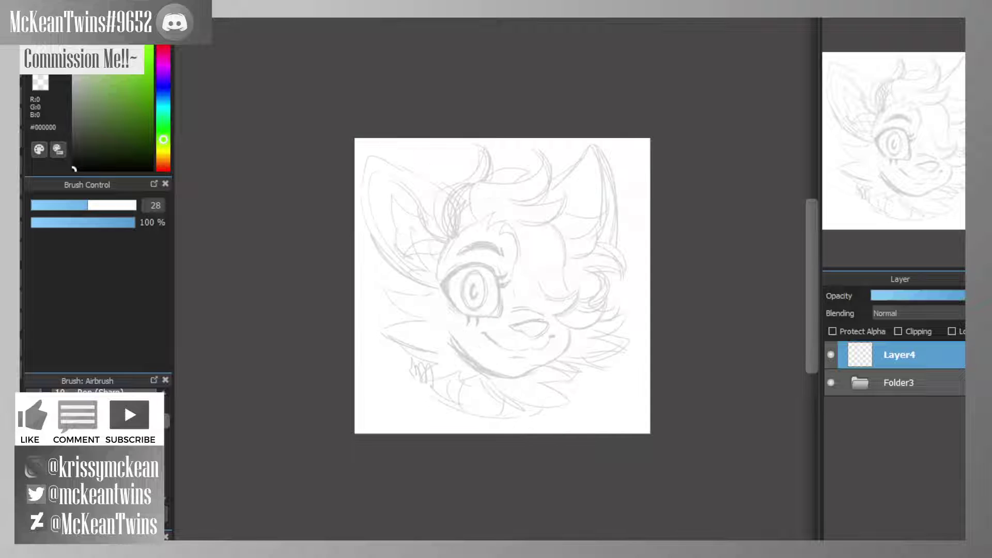
- Fade Folder3 a little further and make Layer4 the active layer for inking the eye
key(ctrl+Up)
key(ctrl+Up)
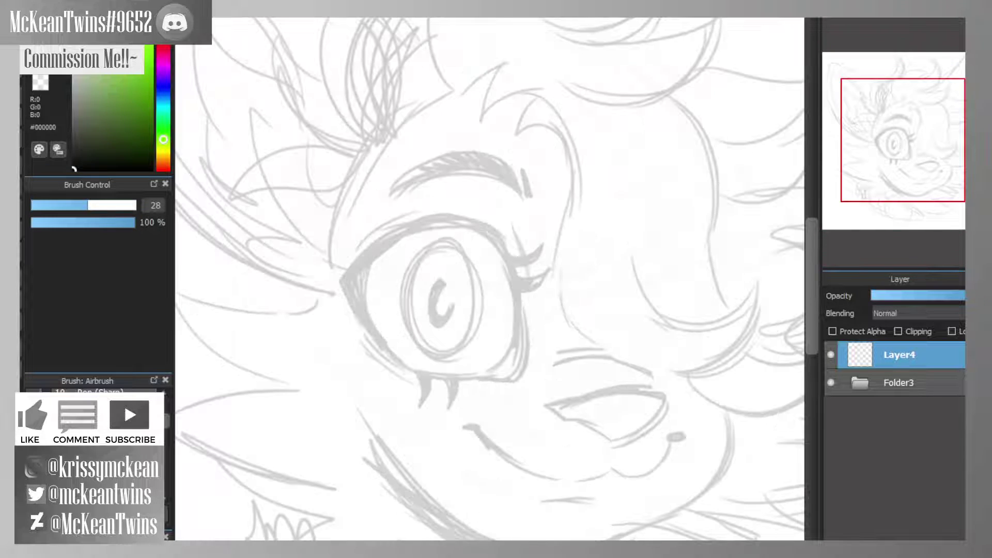
key(h)
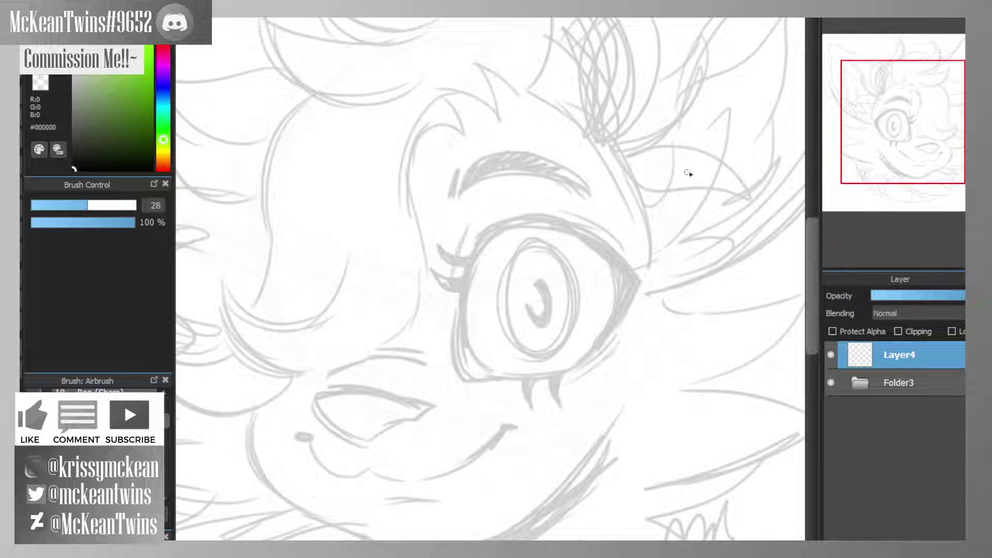
key(h)
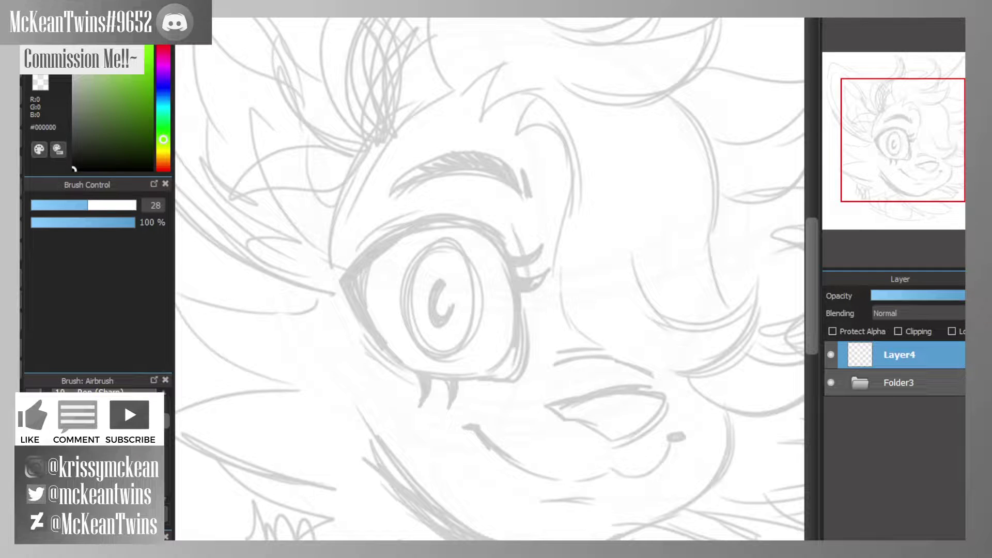
key(ctrl+minus)
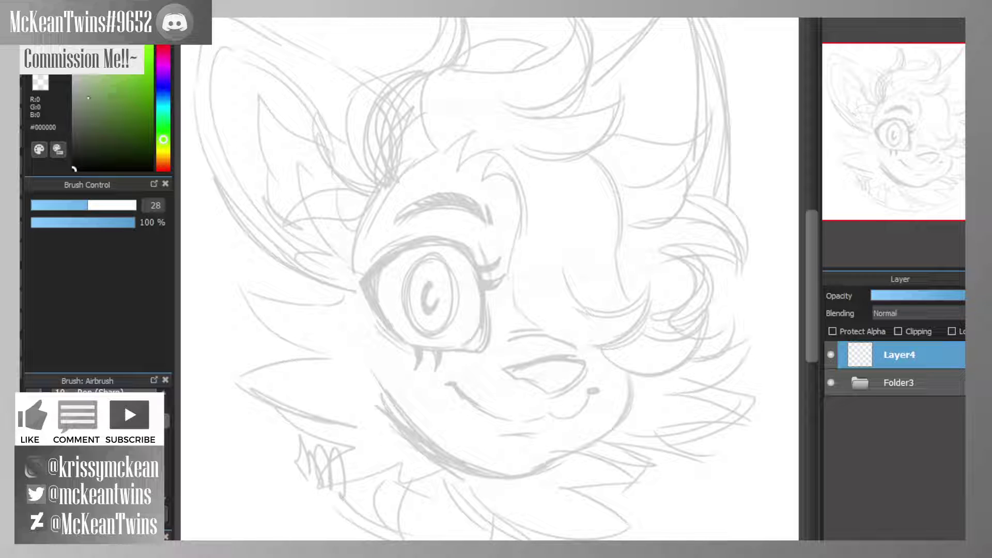
key(h)
key(ctrl+plus)
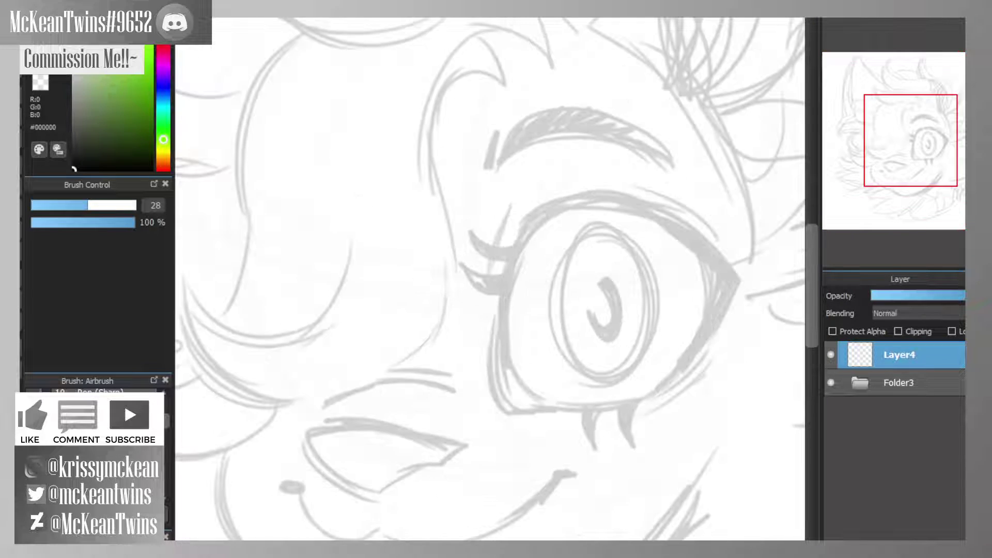
click(929, 129)
drag(929, 129, 928, 138)
click(900, 383)
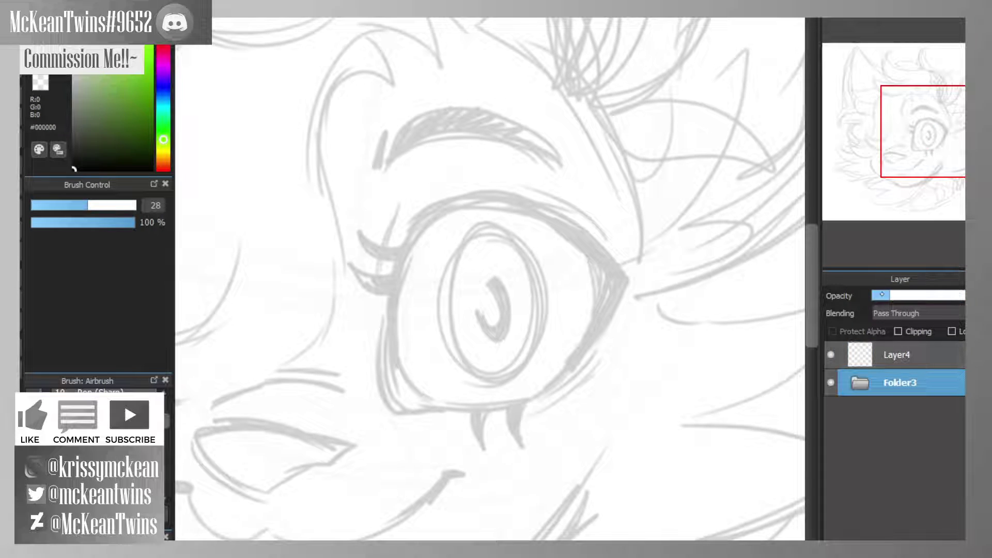
click(900, 354)
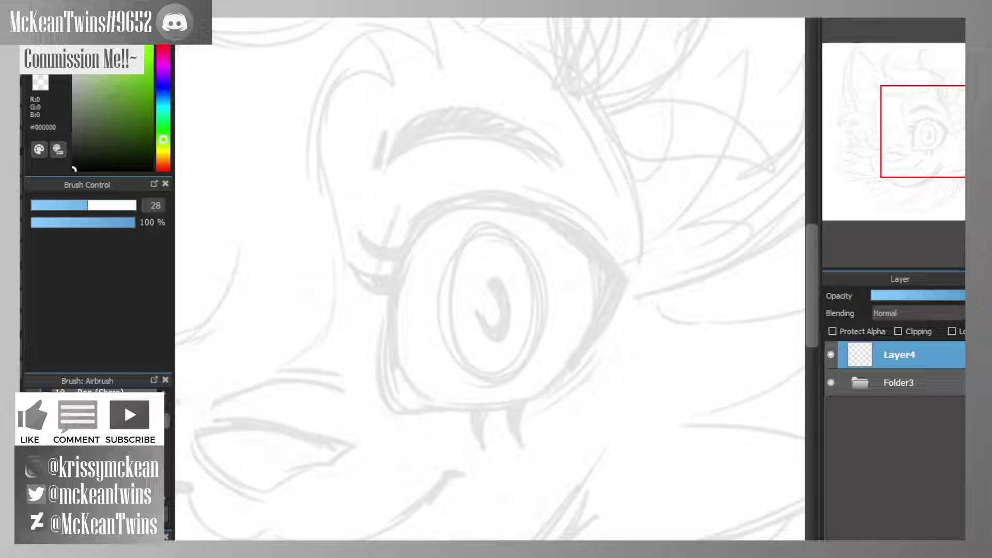
- Choose the Sumi 4 brush at size 45 and ink a tapered black line along the eye's inner edge
drag(166, 420, 166, 401)
click(91, 413)
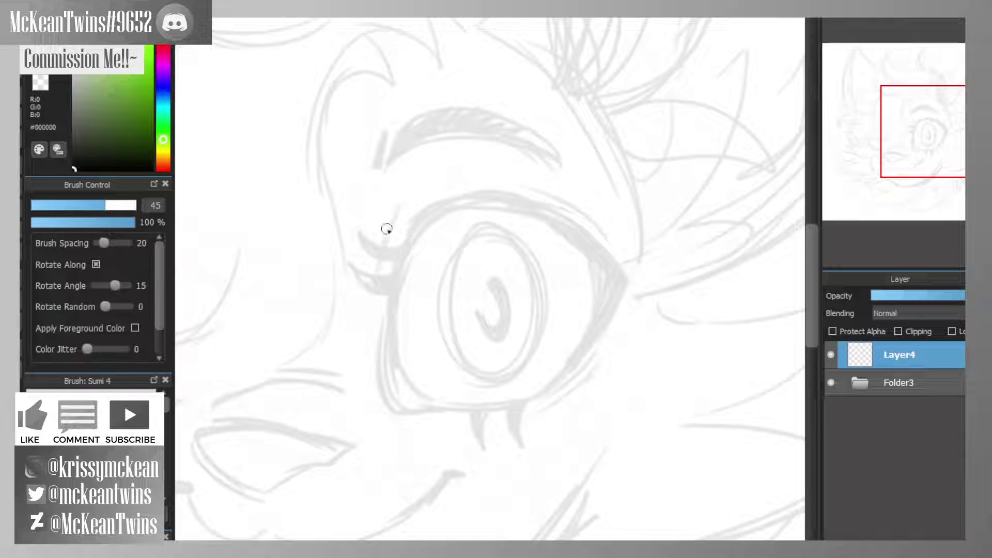
drag(410, 237, 389, 306)
drag(417, 223, 391, 331)
drag(406, 241, 392, 353)
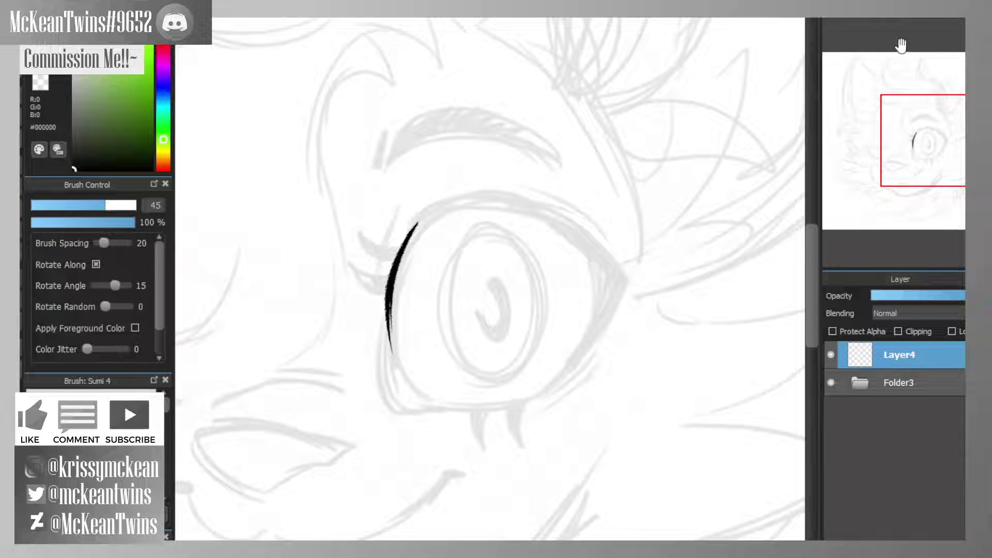
- Reduce the opacity of Folder3 once more to a very faint guide and return to Layer4
key(Left)
key(Left)
key(ctrl+plus)
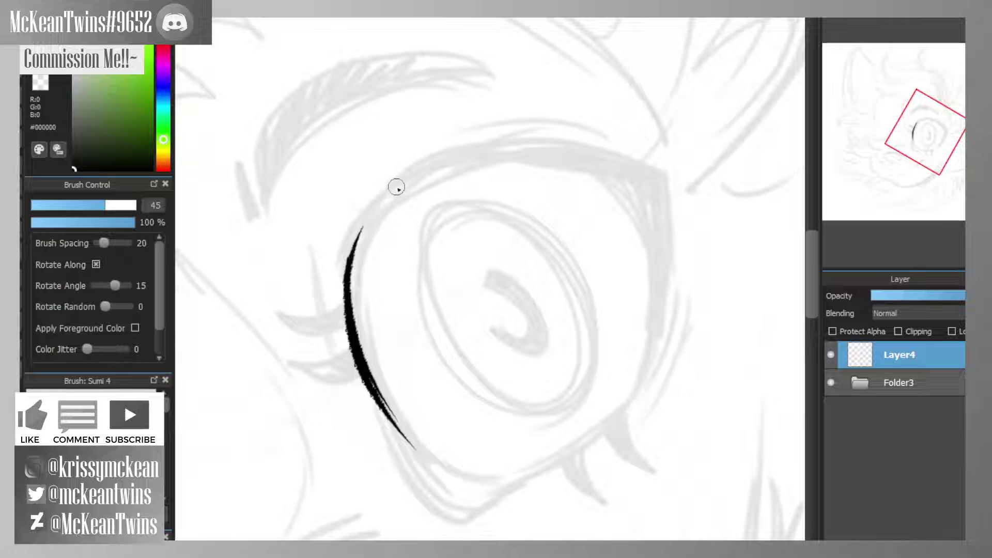
click(902, 382)
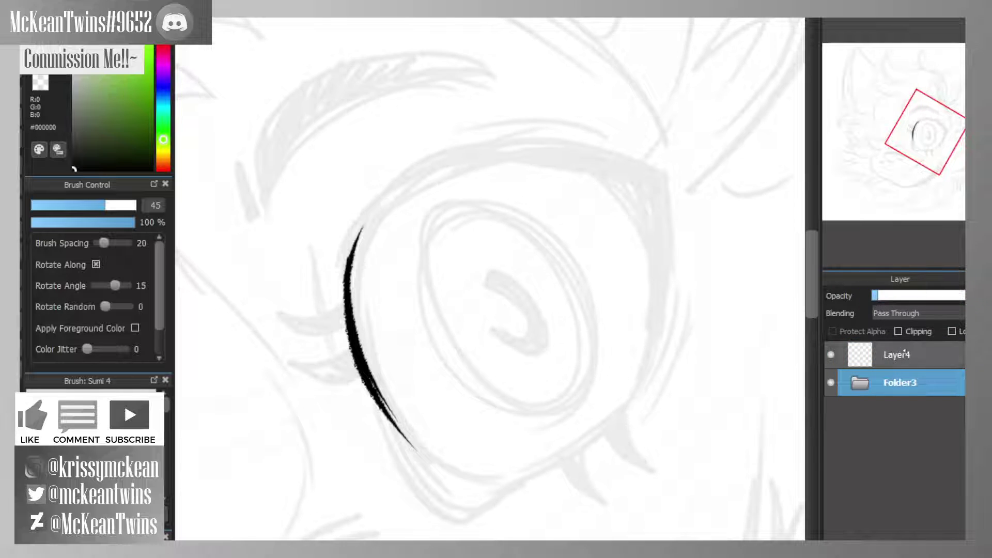
click(905, 353)
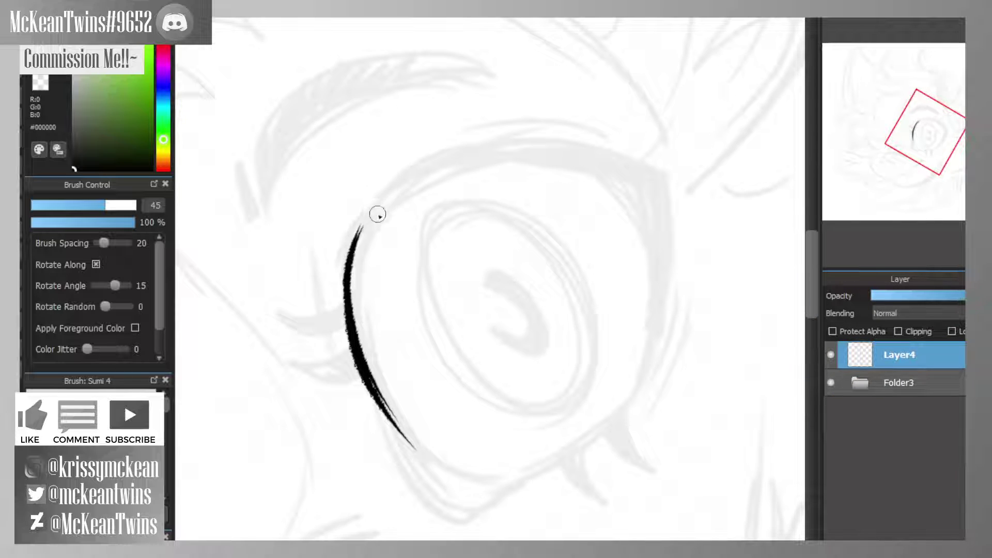
- Extend the inked line from the eye's inner edge up and over the upper eyelid with overlapping strokes
drag(348, 317, 389, 202)
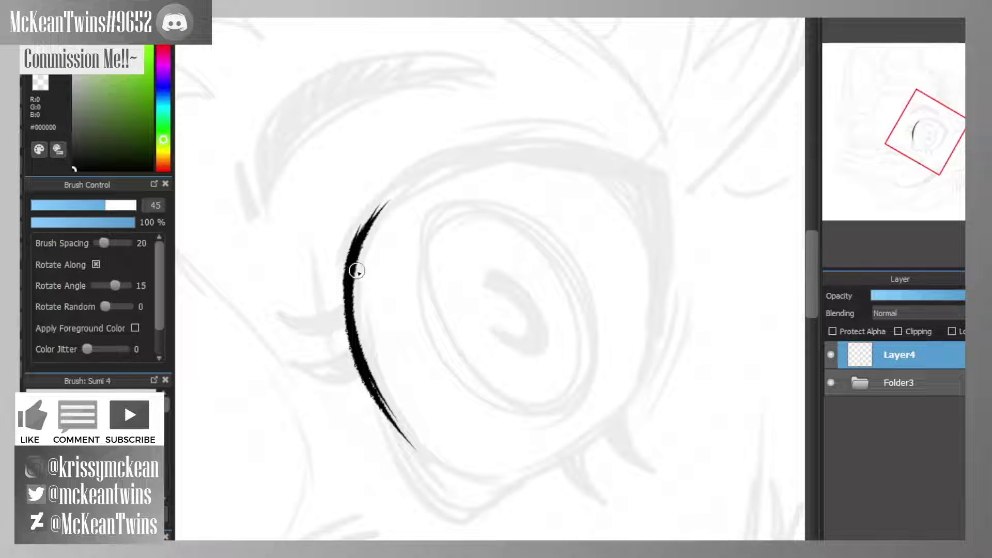
drag(357, 270, 463, 148)
mouse_move(368, 215)
mouse_down()
mouse_move(420, 171)
mouse_move(470, 155)
mouse_up()
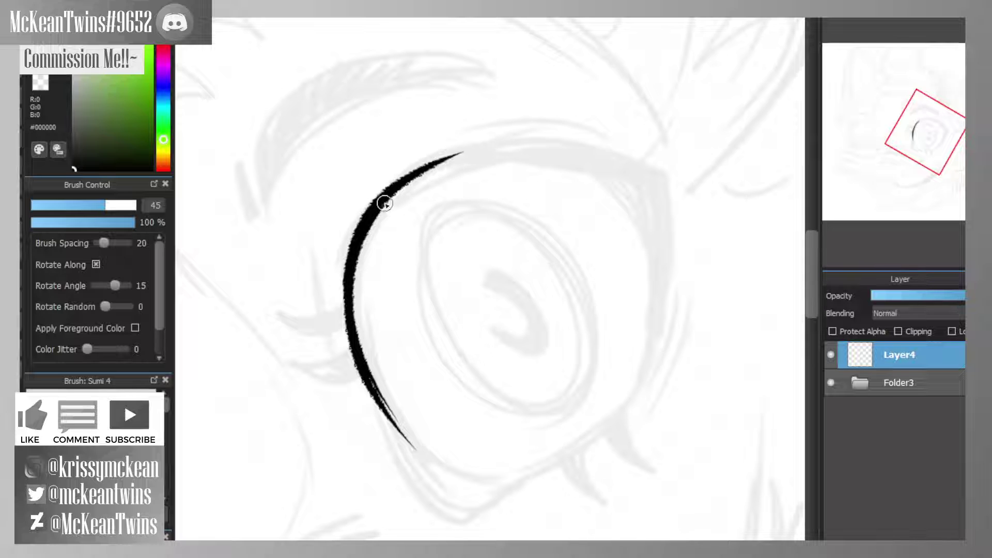
drag(371, 214, 523, 148)
- Continue the upper eyelid line with overlapping tapered strokes until it reaches the eye's outer corner
click(923, 19)
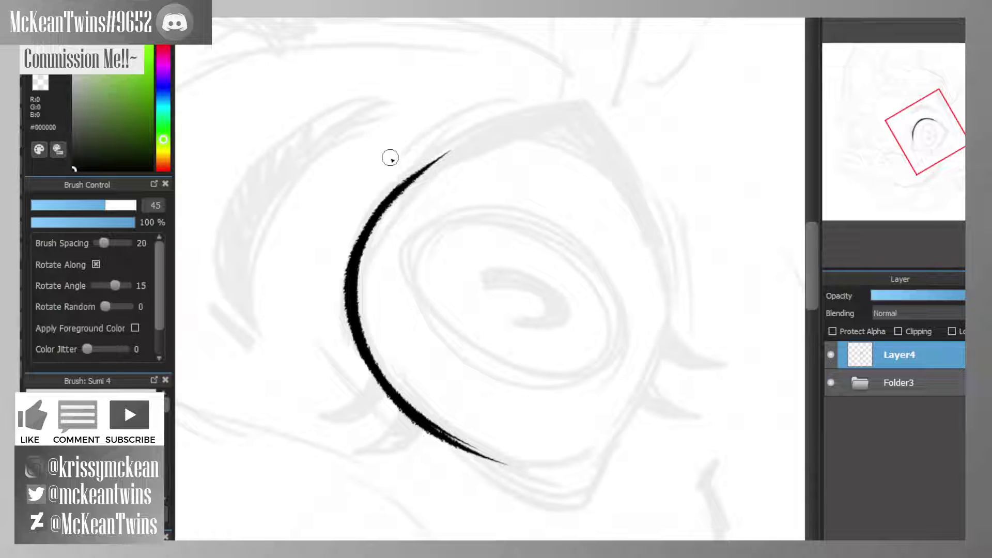
drag(389, 201, 468, 140)
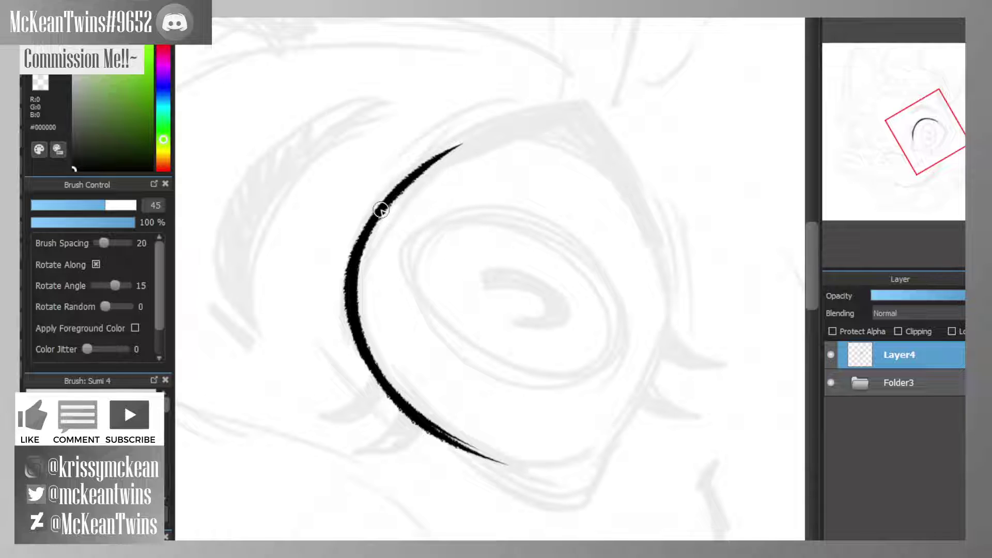
drag(409, 179, 508, 128)
drag(443, 155, 532, 116)
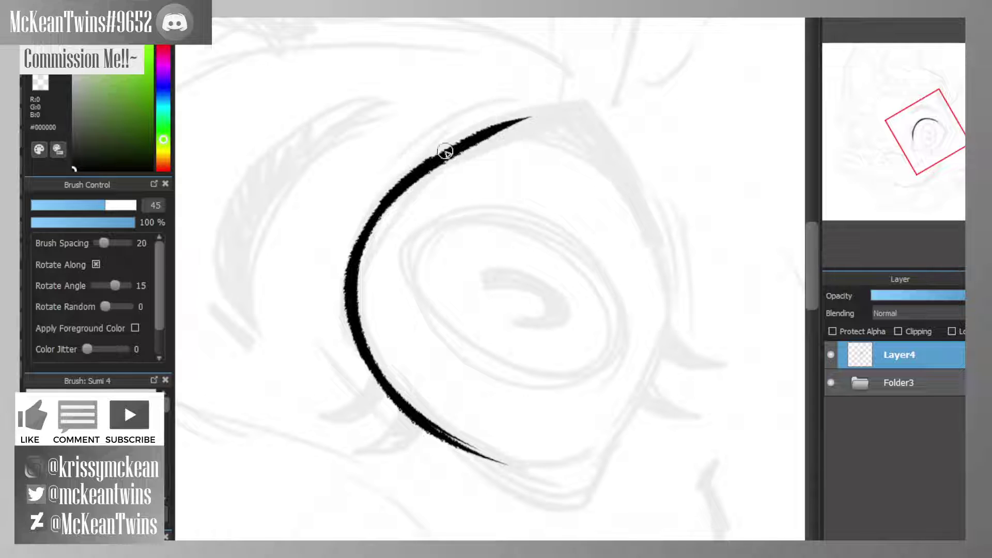
drag(429, 162, 593, 110)
key(ctrl+z)
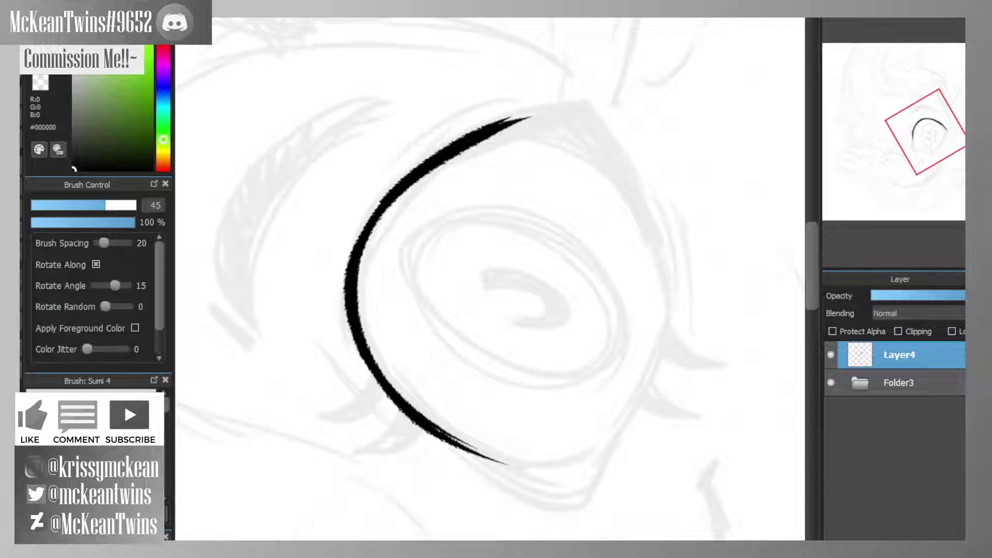
drag(477, 133, 581, 102)
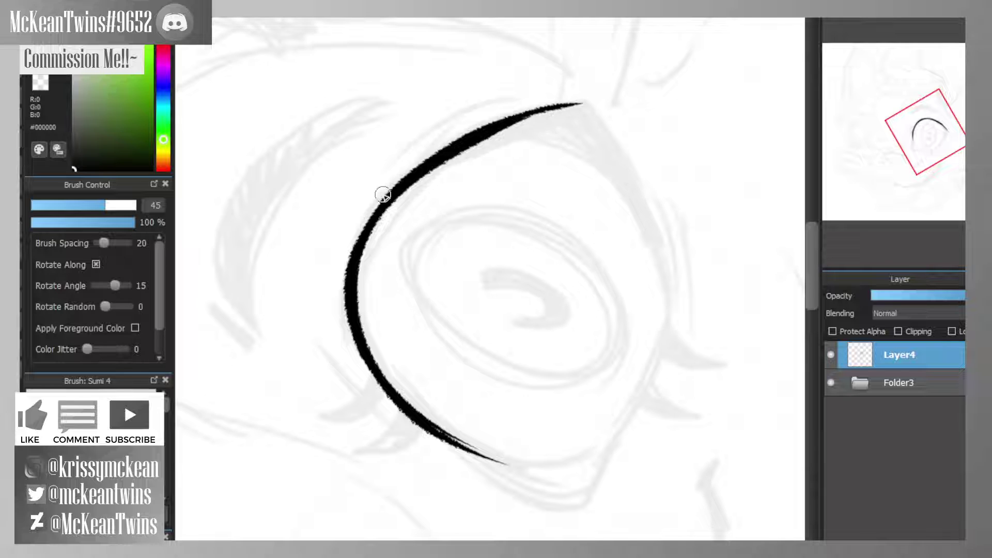
- Try to thicken the outer side of the eyelid line where it bends above the inner edge
drag(381, 195, 343, 255)
key(ctrl+z)
drag(344, 287, 424, 166)
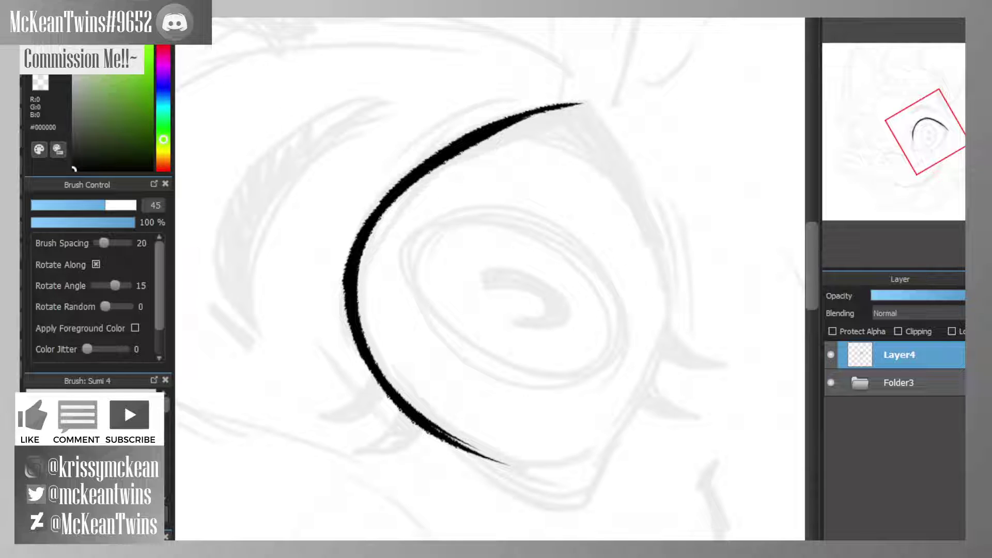
key(ctrl+z)
drag(355, 284, 397, 186)
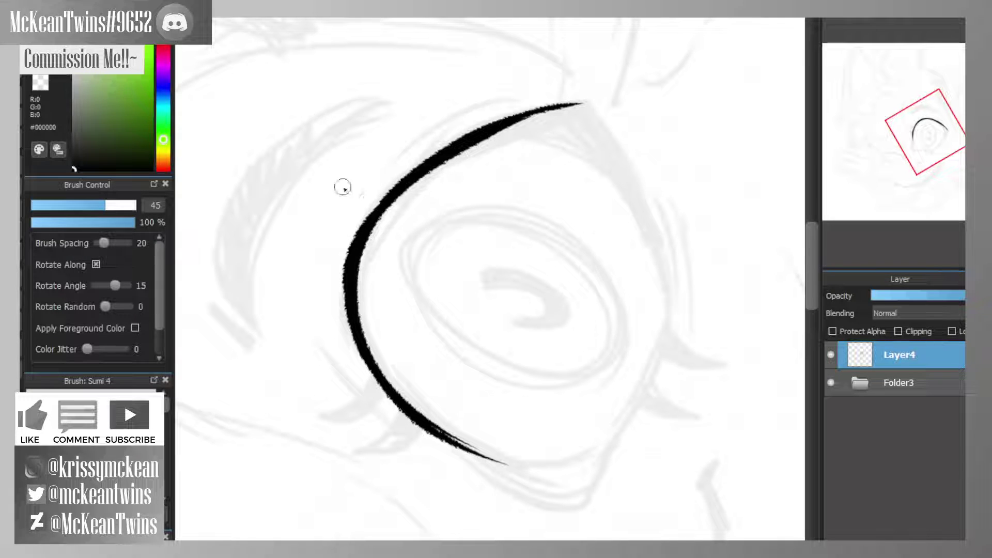
key(ctrl+z)
drag(349, 289, 411, 182)
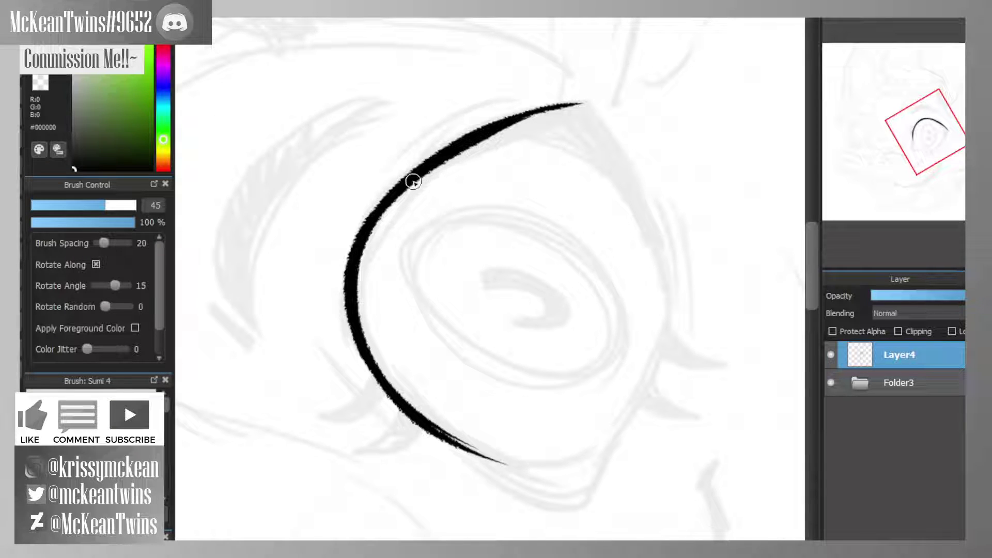
key(ctrl+z)
- Thicken the upper eyelid line along its curve and trim its underside toward the outer corner with the transparent colour
drag(350, 261, 429, 164)
drag(388, 193, 560, 111)
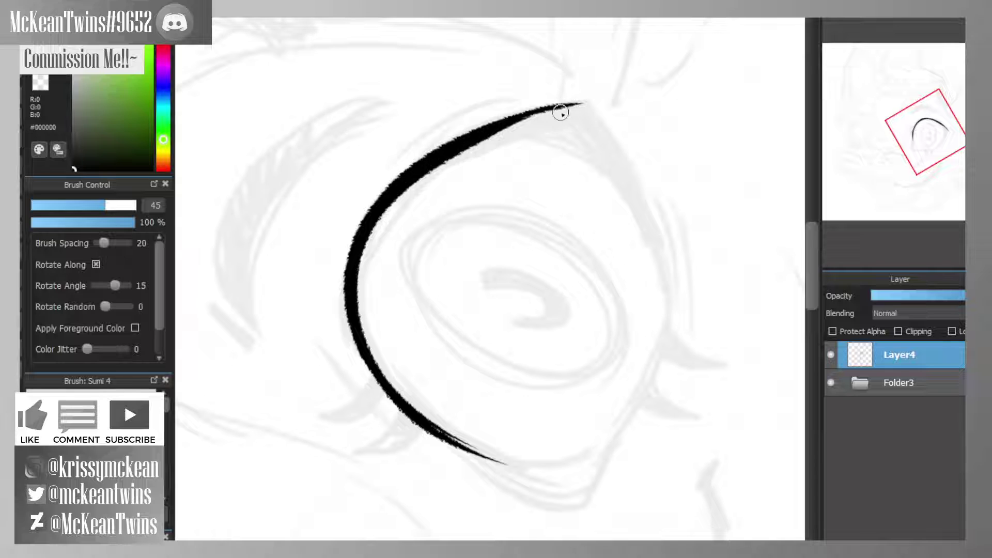
key(z)
mouse_move(448, 181)
mouse_down()
mouse_move(401, 200)
mouse_move(514, 131)
mouse_move(438, 168)
mouse_move(525, 123)
mouse_up()
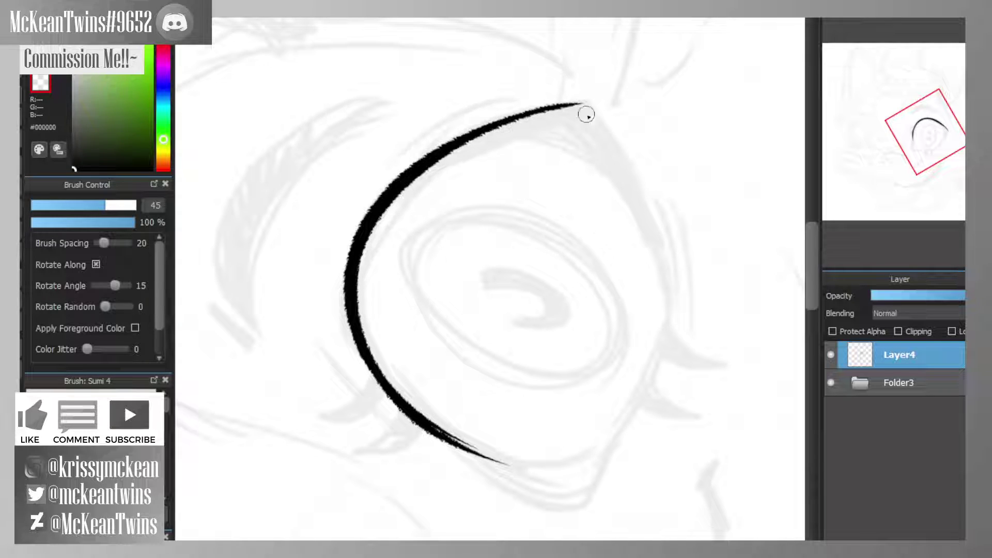
- Lengthen the eye's inner edge line downward with tapered strokes curving toward the lower lid
click(940, 20)
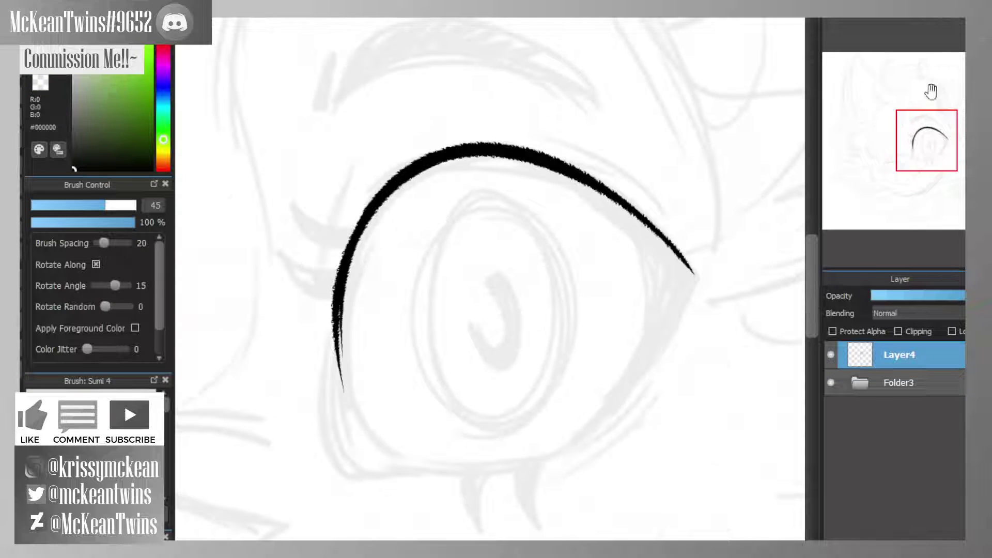
drag(931, 124, 930, 150)
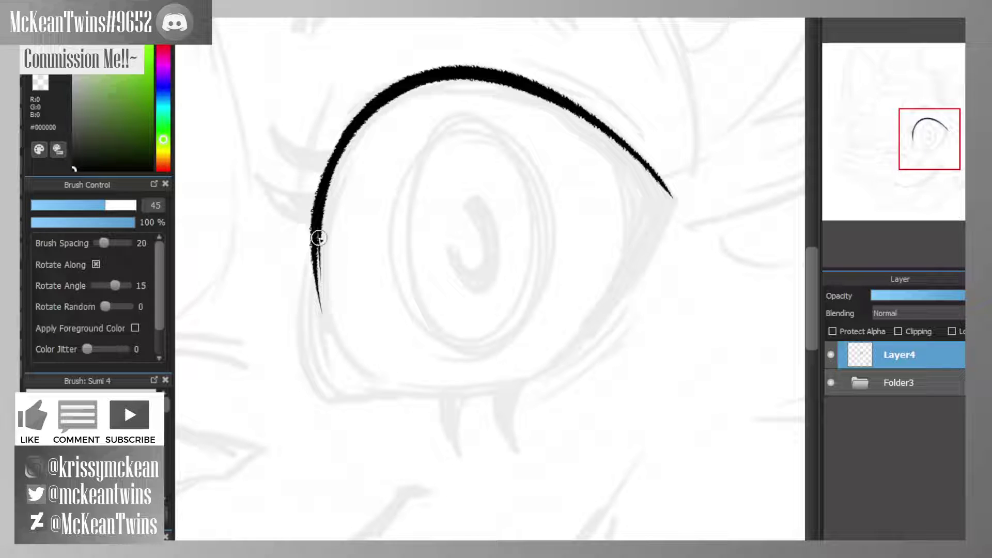
drag(318, 233, 331, 331)
drag(324, 253, 346, 350)
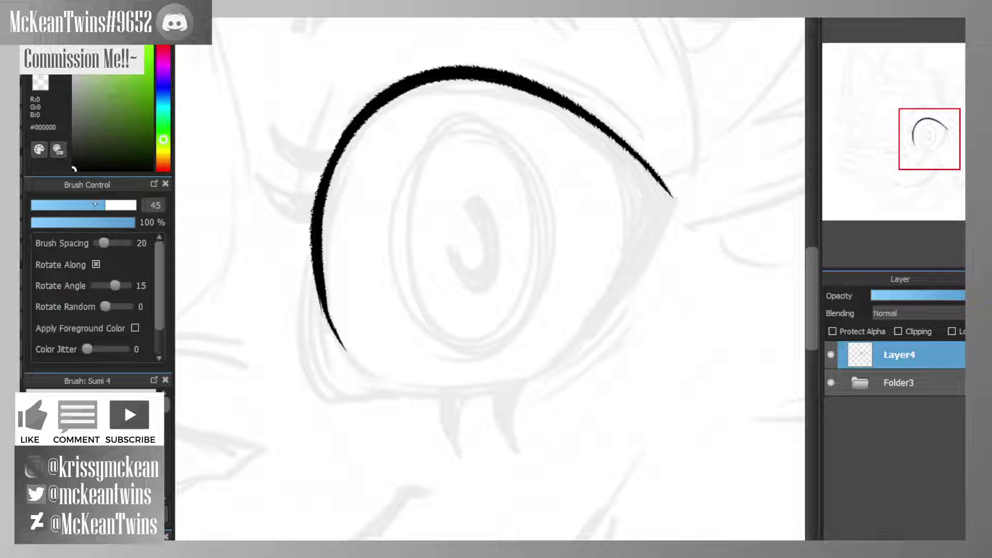
- Set the brush size to 30 and ink the tear duct outline from the eyelid's inner edge around to the lower lid
drag(96, 204, 92, 206)
drag(328, 291, 346, 350)
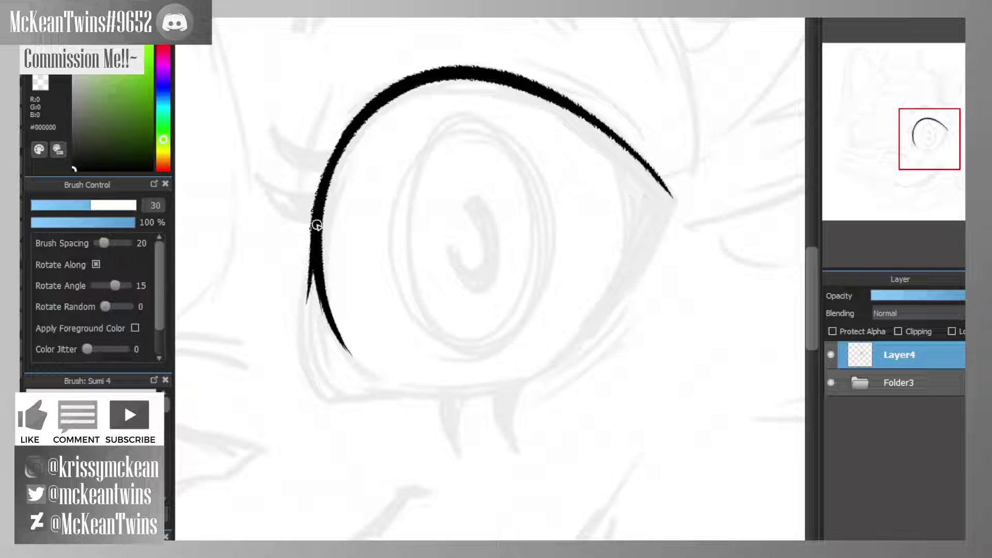
mouse_move(316, 261)
mouse_down()
mouse_move(304, 339)
mouse_move(310, 376)
mouse_up()
mouse_move(304, 332)
mouse_down()
mouse_move(308, 380)
mouse_move(325, 394)
mouse_move(388, 398)
mouse_up()
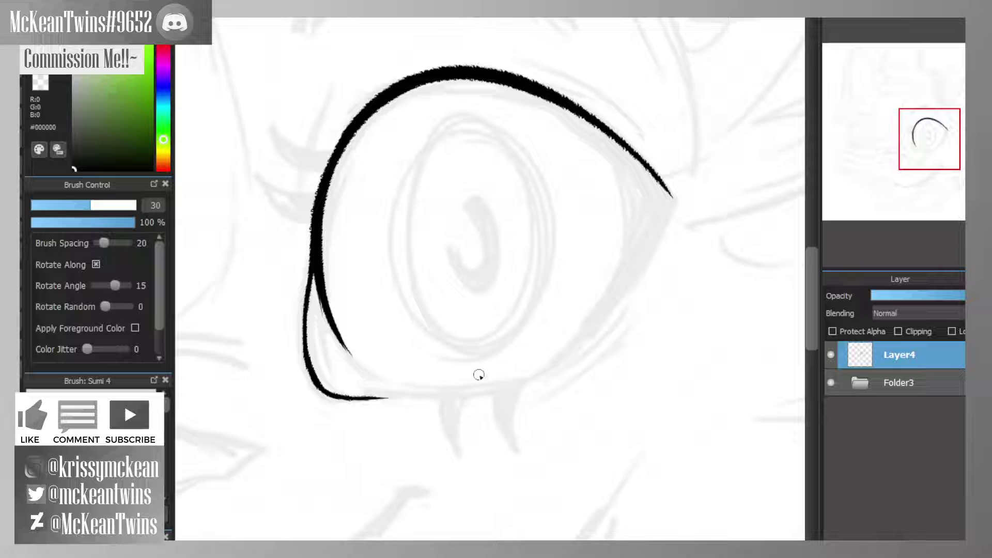
- Thicken the outer side of the upper eyelid line along its inner bend, down to the tear duct
drag(928, 146, 926, 145)
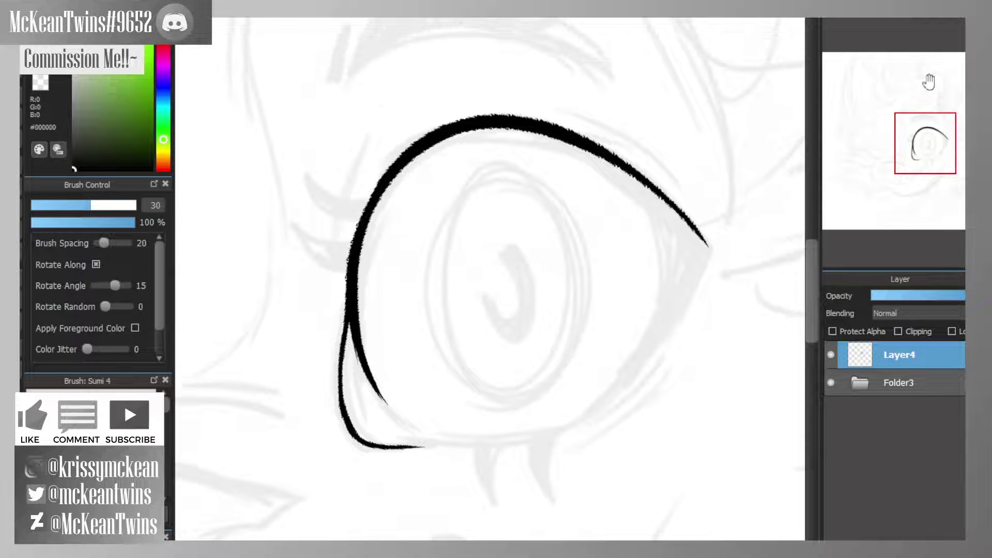
key(Left)
key(Left)
drag(349, 223, 356, 317)
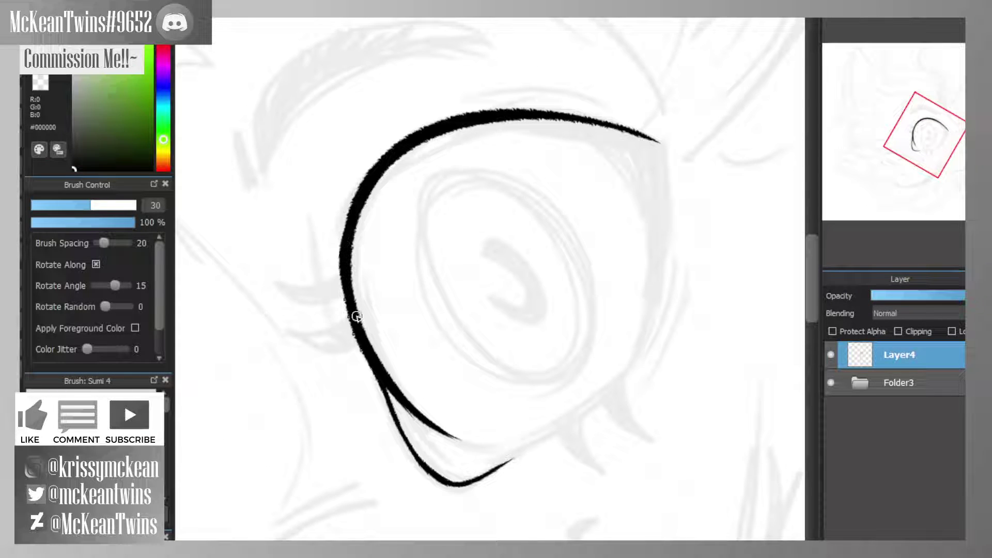
drag(366, 185, 381, 365)
mouse_move(358, 197)
mouse_down()
mouse_move(341, 227)
mouse_move(386, 385)
mouse_up()
drag(345, 270, 366, 358)
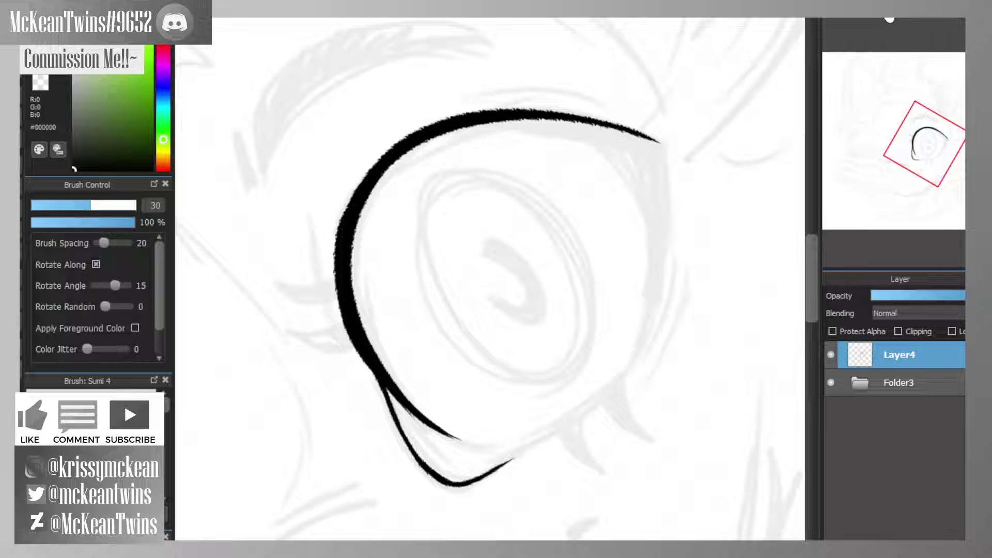
- Thicken the upper eyelid line between its peak and the outer corner, smoothing its outer edge with the transparent colour
key(Left)
key(Left)
key(ctrl+alt+Right)
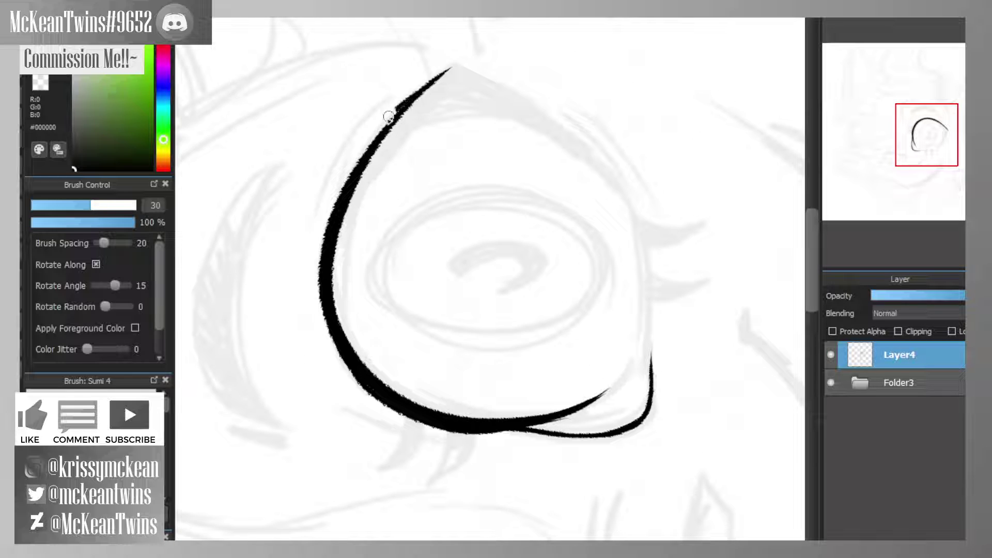
mouse_move(390, 110)
mouse_down()
mouse_move(327, 249)
mouse_move(407, 106)
mouse_move(317, 277)
mouse_up()
drag(383, 129, 330, 354)
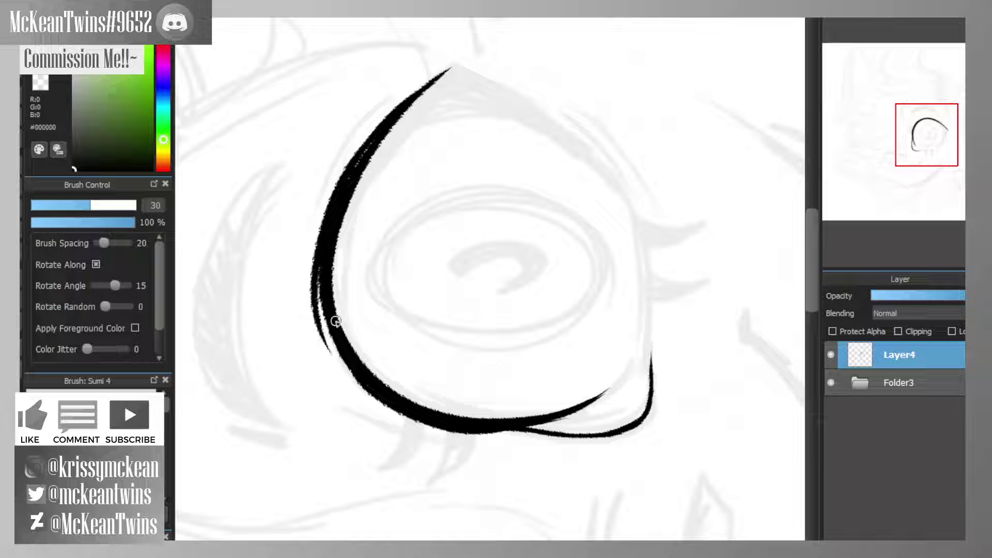
drag(329, 242, 355, 388)
mouse_move(323, 294)
mouse_down()
mouse_move(376, 397)
mouse_move(325, 298)
mouse_up()
drag(324, 298, 357, 382)
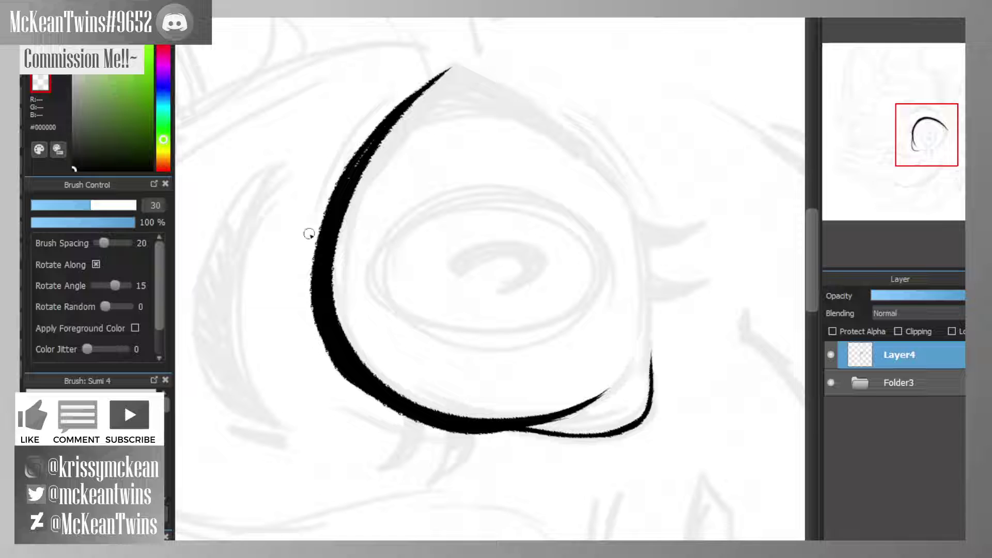
key(ctrl+z)
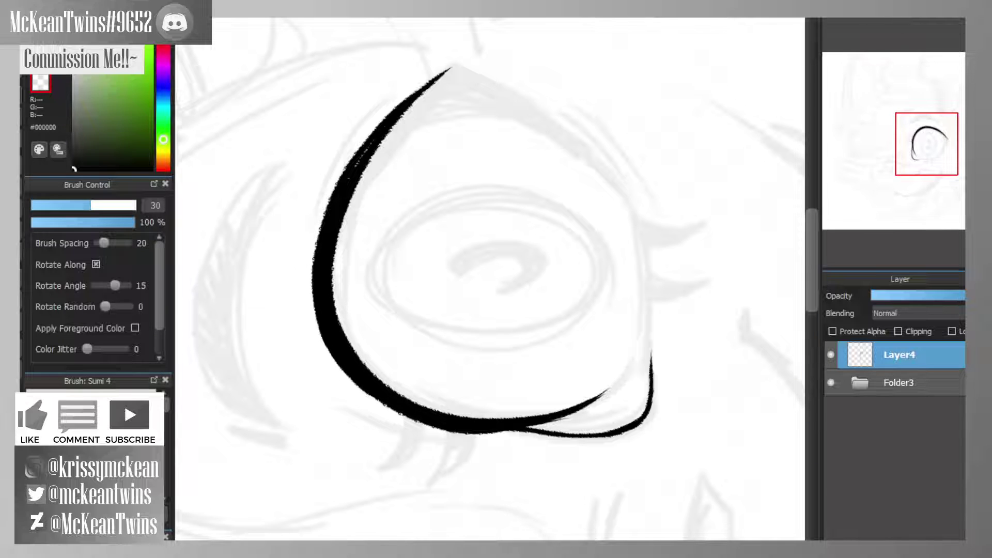
key(Up)
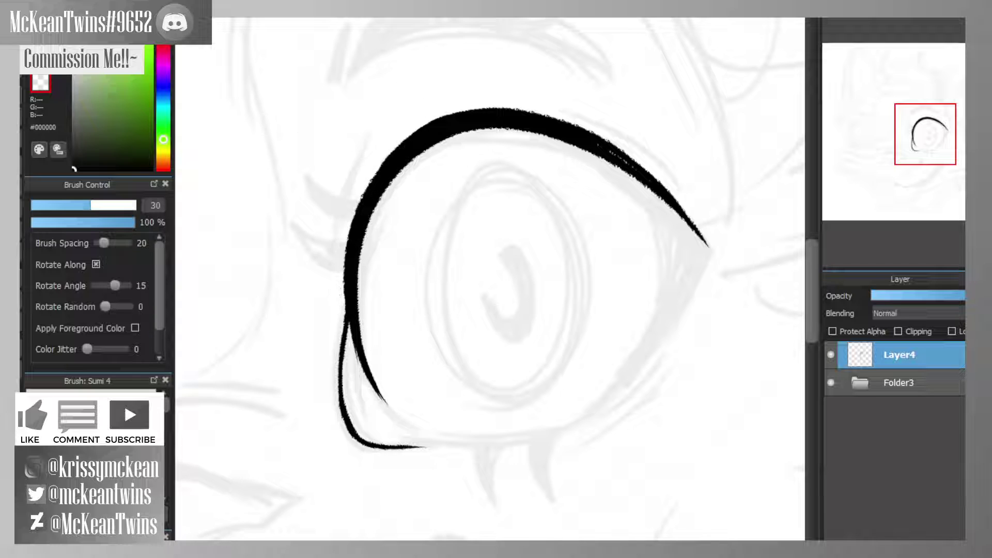
- Ink a short lower lid stroke beside the tear duct and start the lower lid line from the eye's outer corner
drag(911, 125, 931, 150)
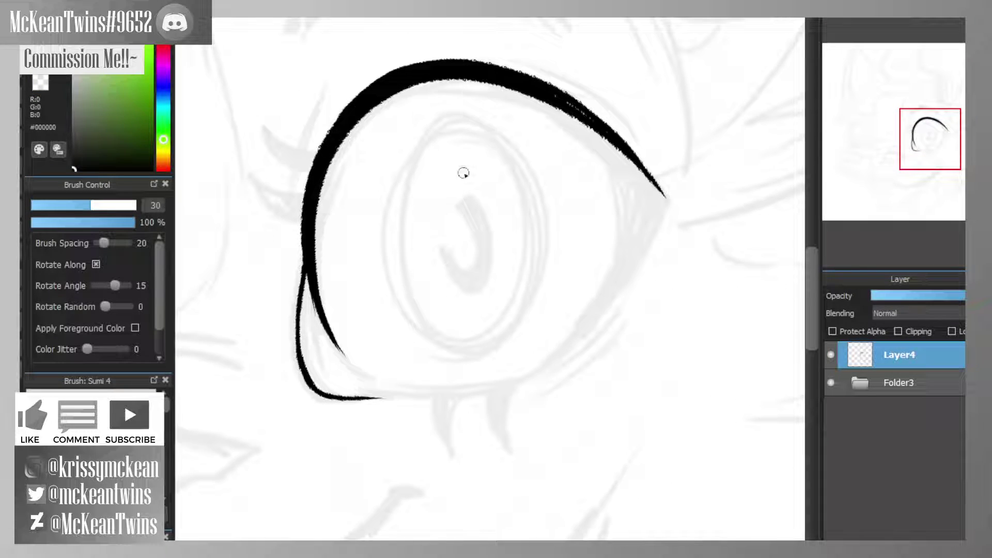
drag(383, 389, 480, 389)
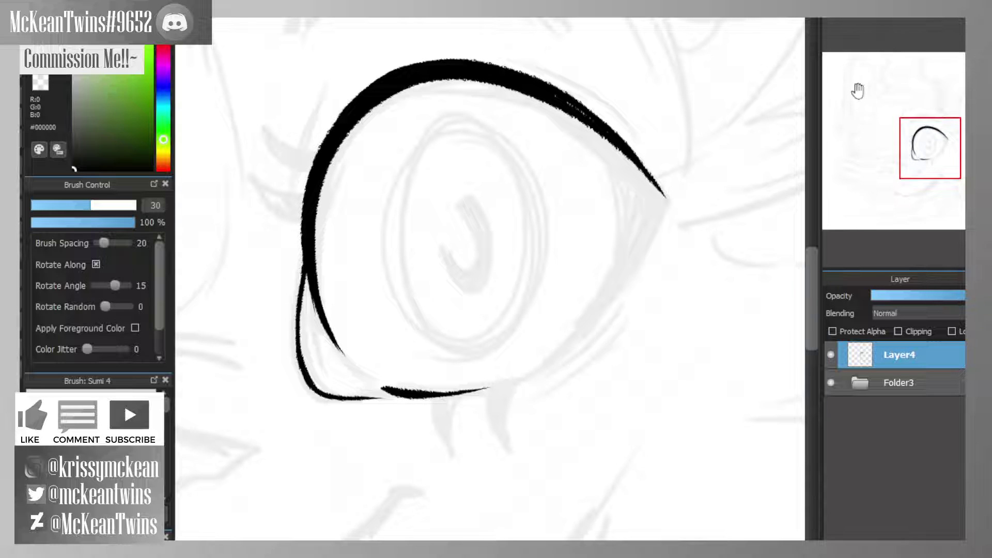
key(Left)
key(Left)
key(Left)
key(Left)
key(Left)
key(Left)
key(ctrl+Right)
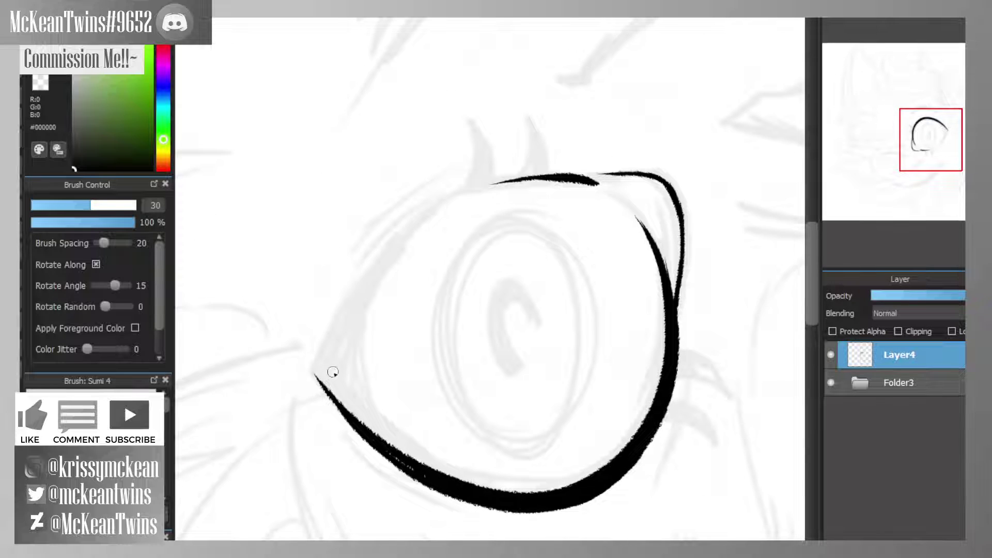
drag(316, 376, 358, 292)
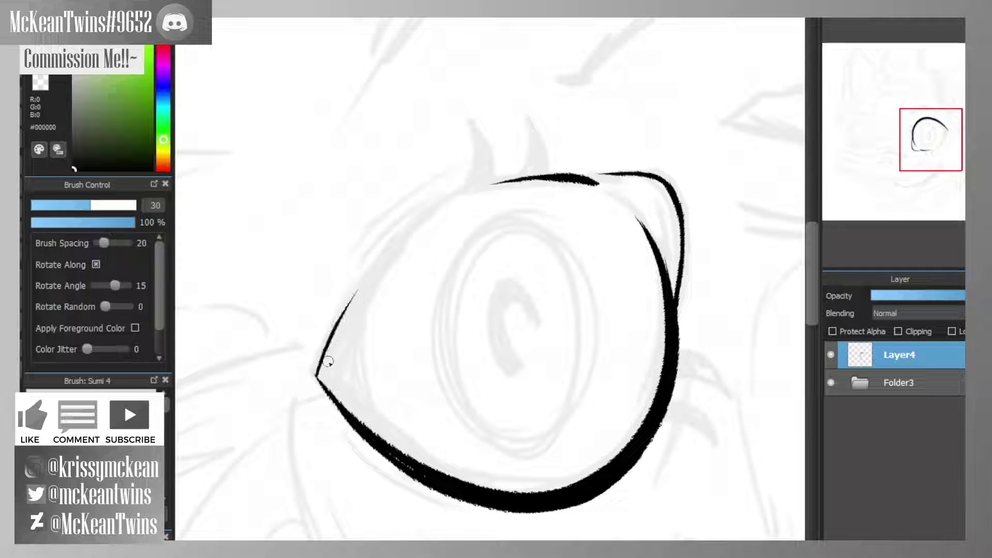
drag(316, 377, 388, 250)
- Extend the lower lid line from the outer corner with overlapping tapered strokes until it meets the stroke near the tear duct
drag(345, 311, 447, 206)
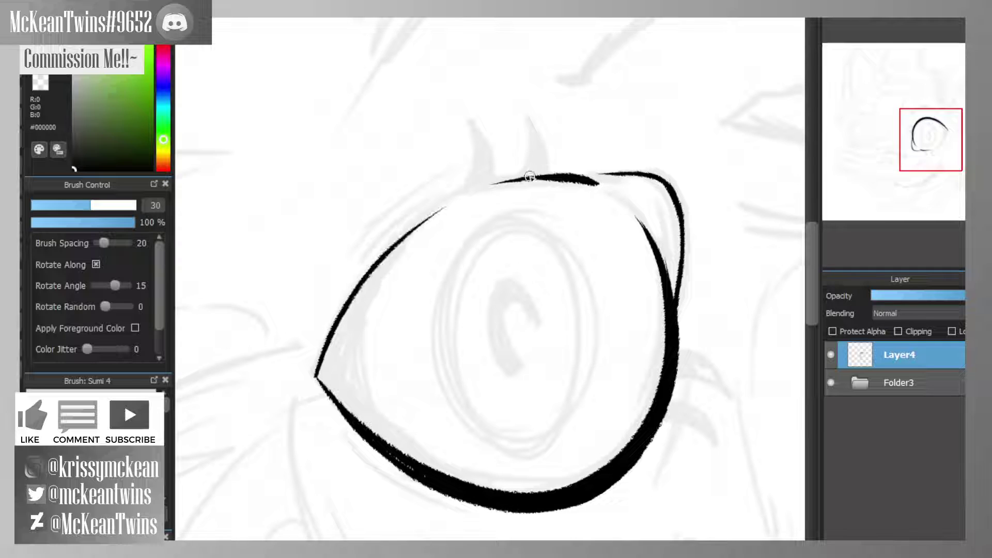
key(ctrl+z)
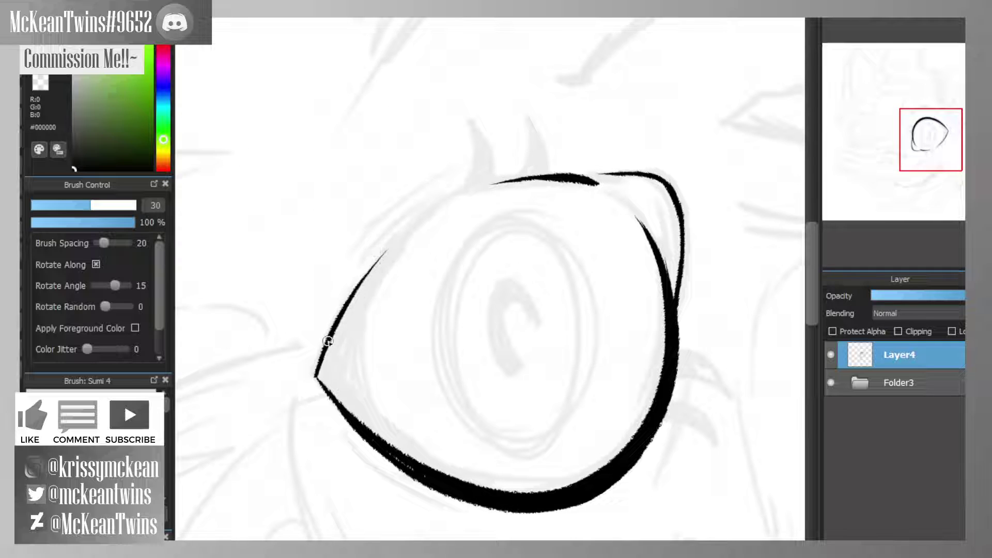
drag(327, 341, 413, 217)
drag(365, 274, 469, 184)
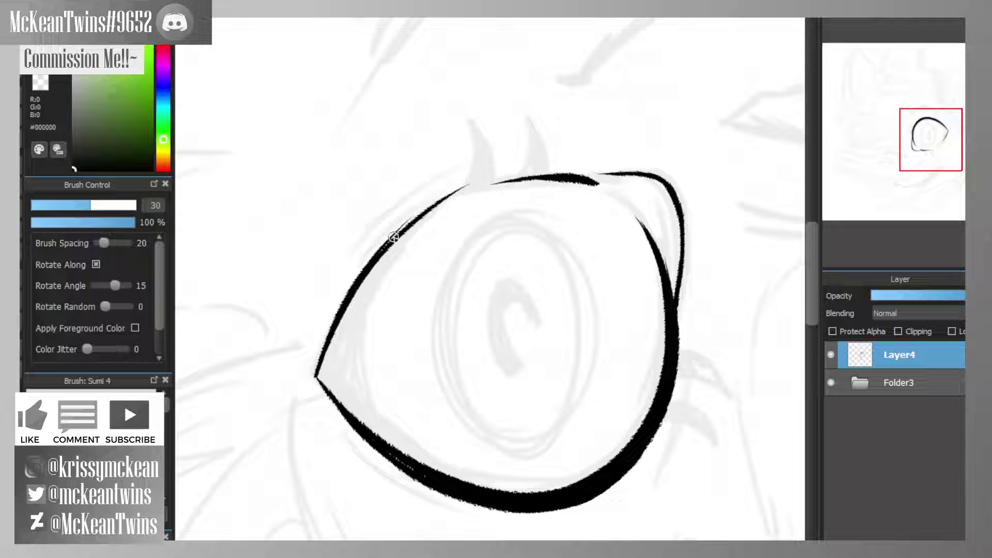
mouse_move(384, 247)
mouse_down()
mouse_move(456, 194)
mouse_move(446, 196)
mouse_move(508, 181)
mouse_move(473, 187)
mouse_up()
drag(575, 176, 414, 226)
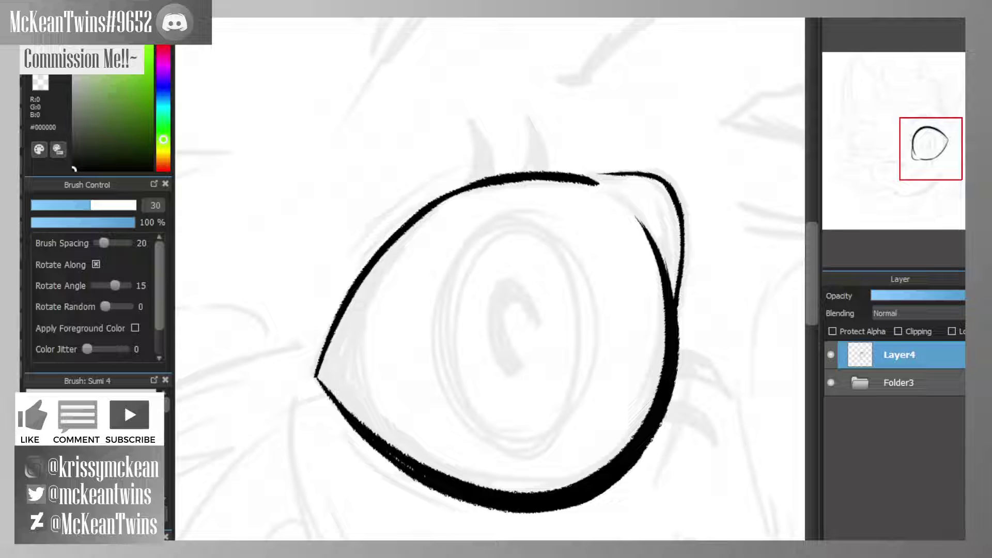
- Fill the thin gap in the upper eyelid line near the outer corner and thicken the point where both lids meet
key(Up)
key(Right)
key(Right)
key(Right)
key(Right)
key(Right)
key(Right)
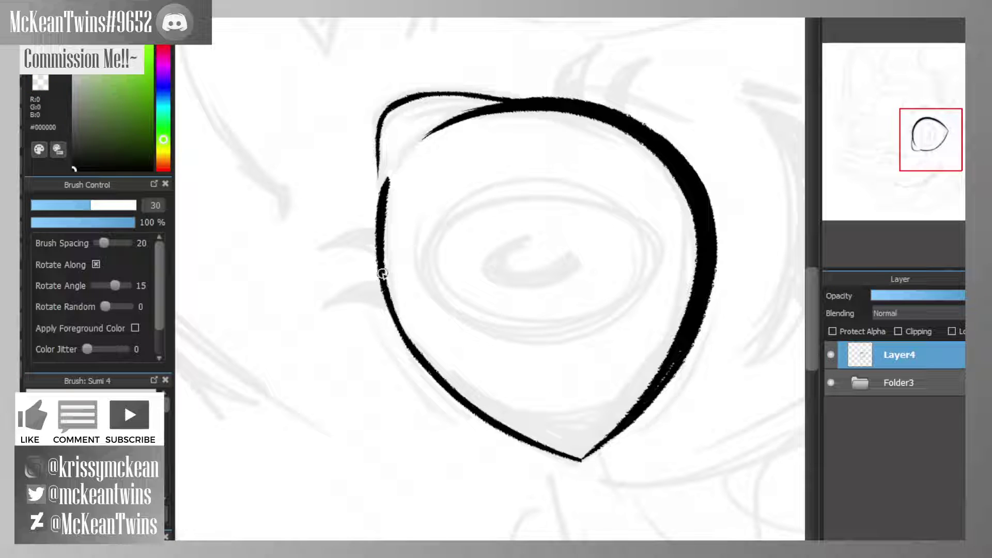
key(Up)
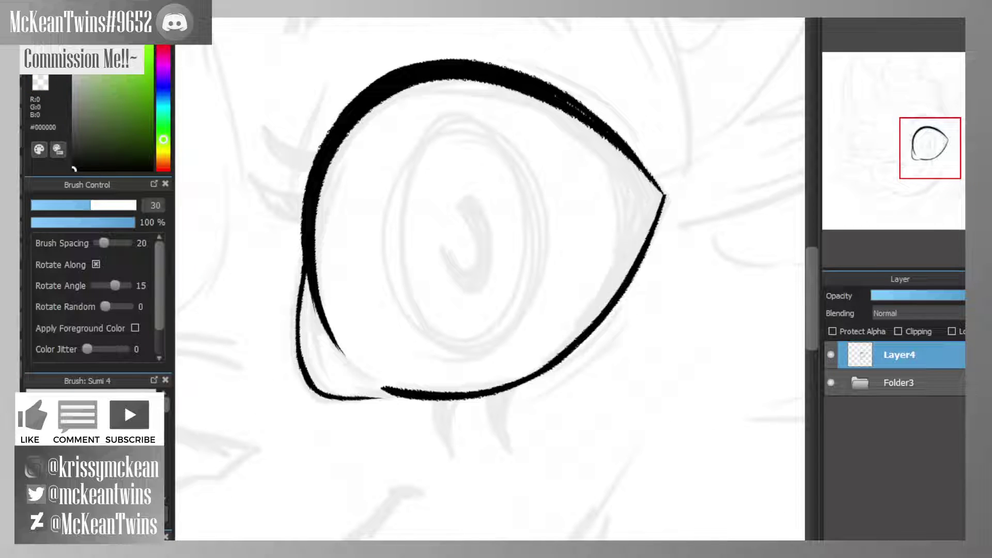
key(Left)
key(Left)
key(Left)
key(Left)
key(Left)
key(Left)
key(Left)
key(Left)
key(Left)
key(Left)
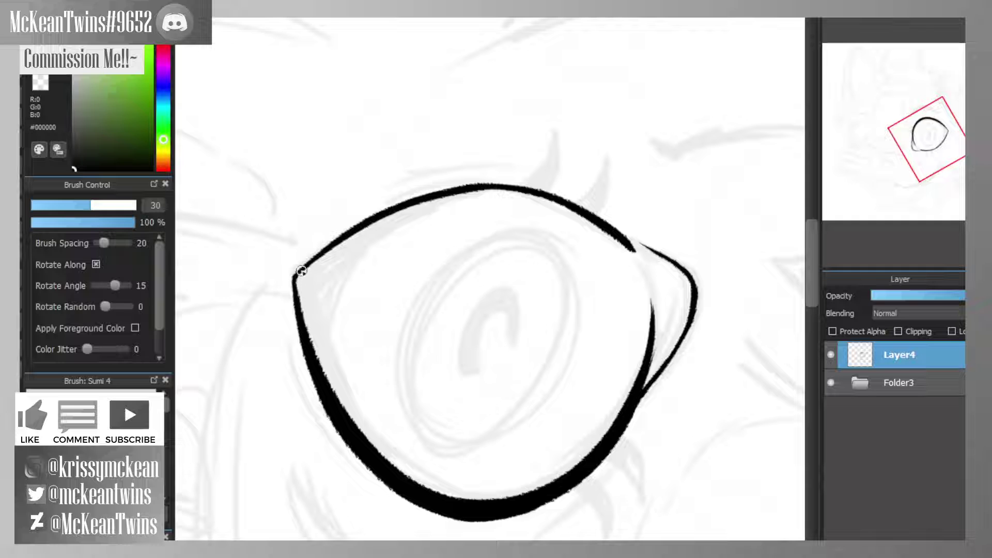
key(ctrl+Right)
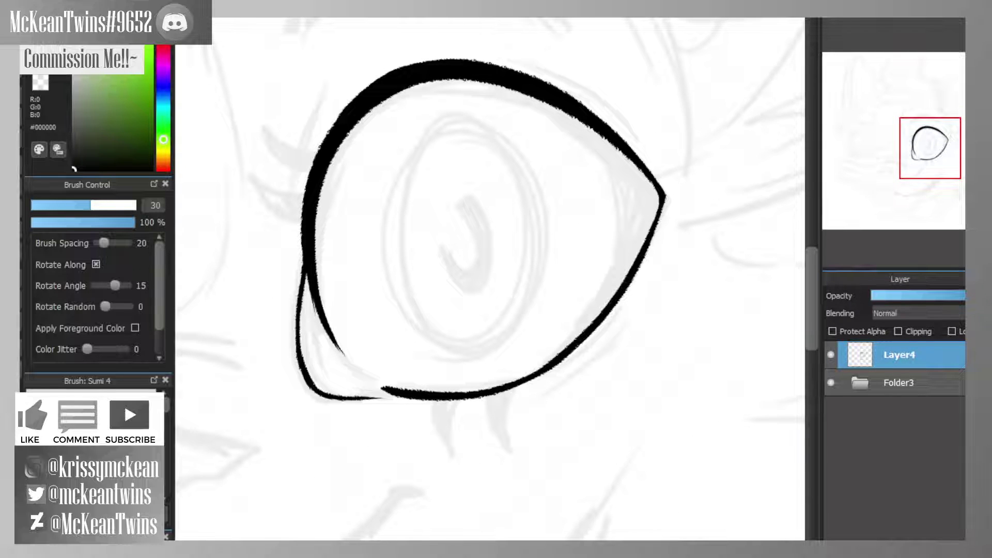
- Ink a thin tapered crease line just outside the upper eyelid's inner bend, redoing the first attempt
key(ctrl+Down)
key(ctrl+Down)
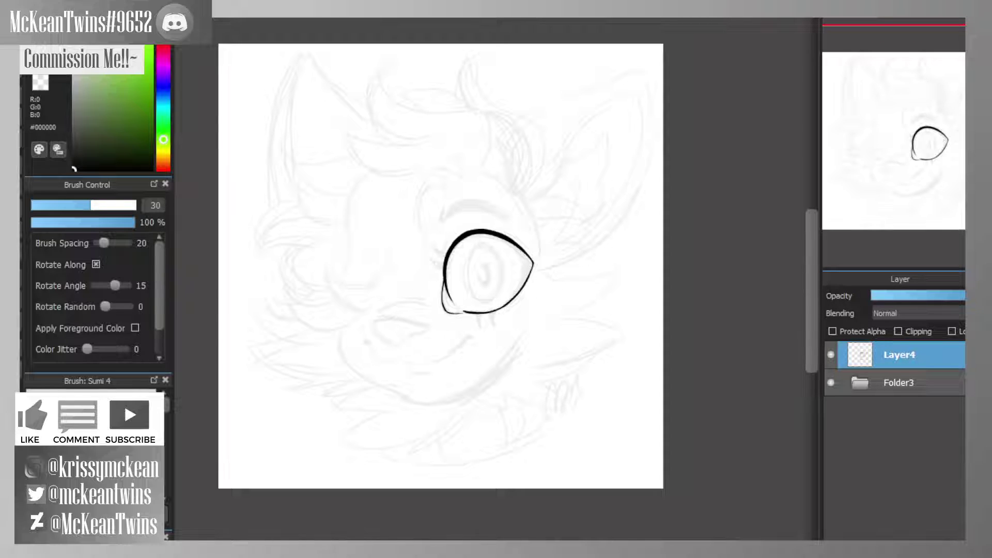
key(ctrl+plus)
key(ctrl+plus)
key(ctrl+plus)
key(ctrl+plus)
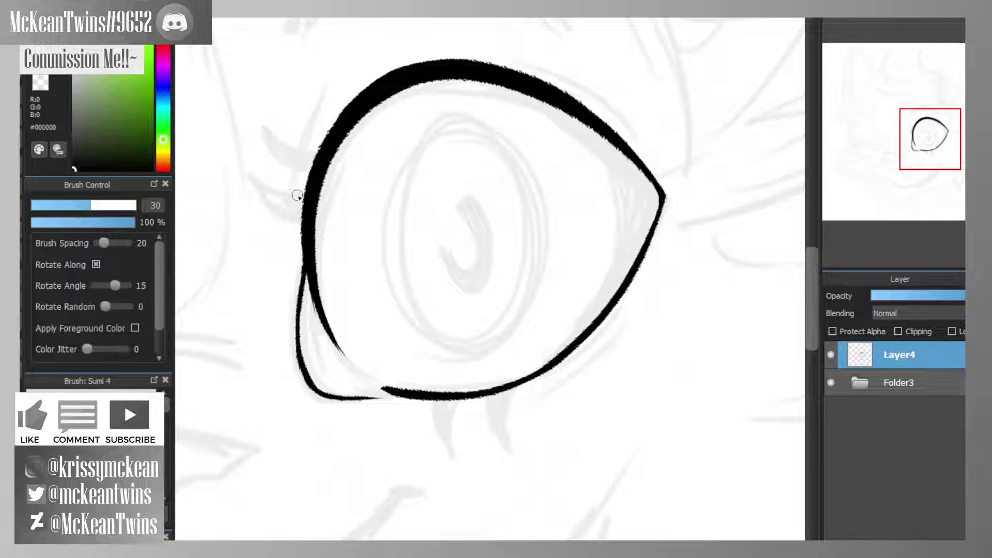
mouse_move(292, 239)
mouse_down()
mouse_move(317, 108)
mouse_move(347, 76)
mouse_up()
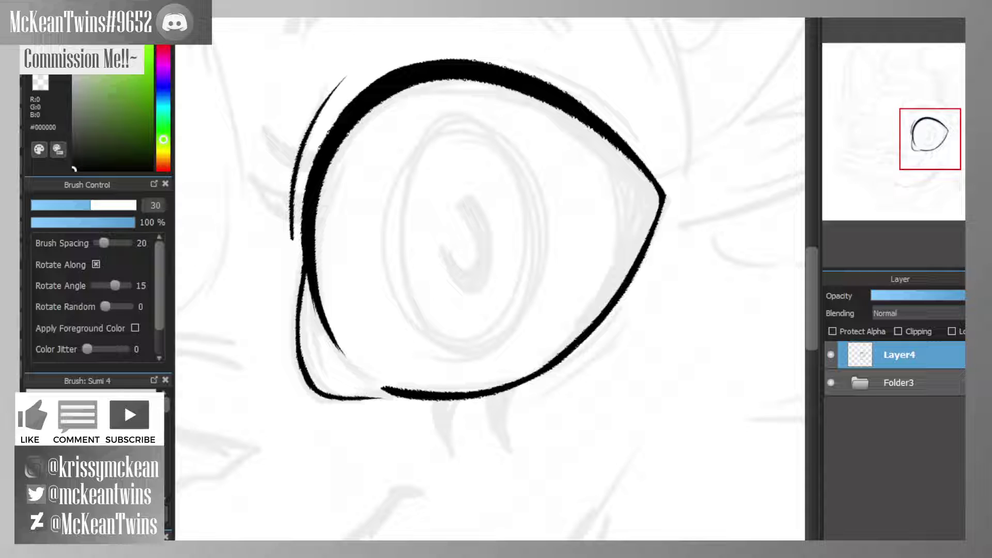
key(ctrl+z)
drag(294, 238, 329, 84)
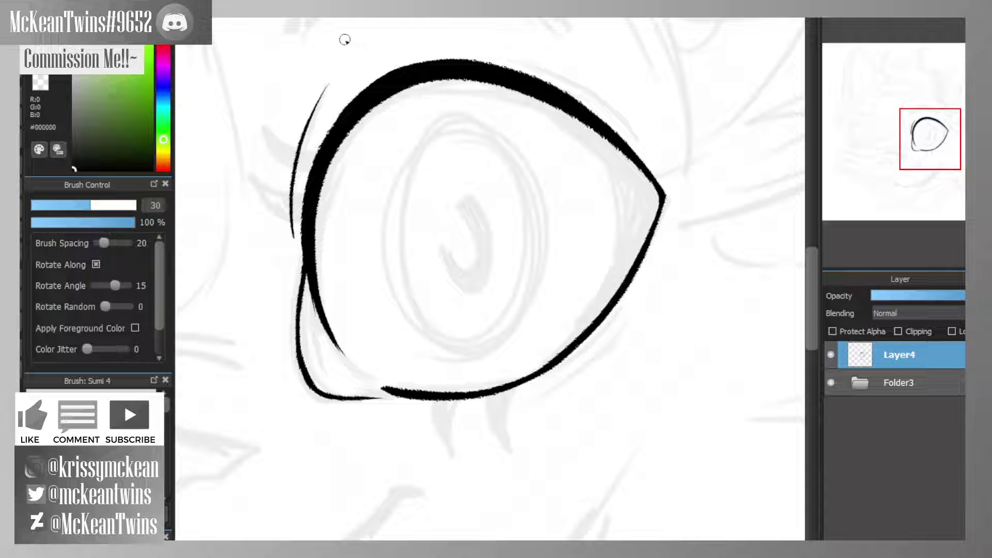
- Ink a second thin crease line above the outer part of the upper eyelid, curving along toward the outer corner
key(ctrl+minus)
key(ctrl+minus)
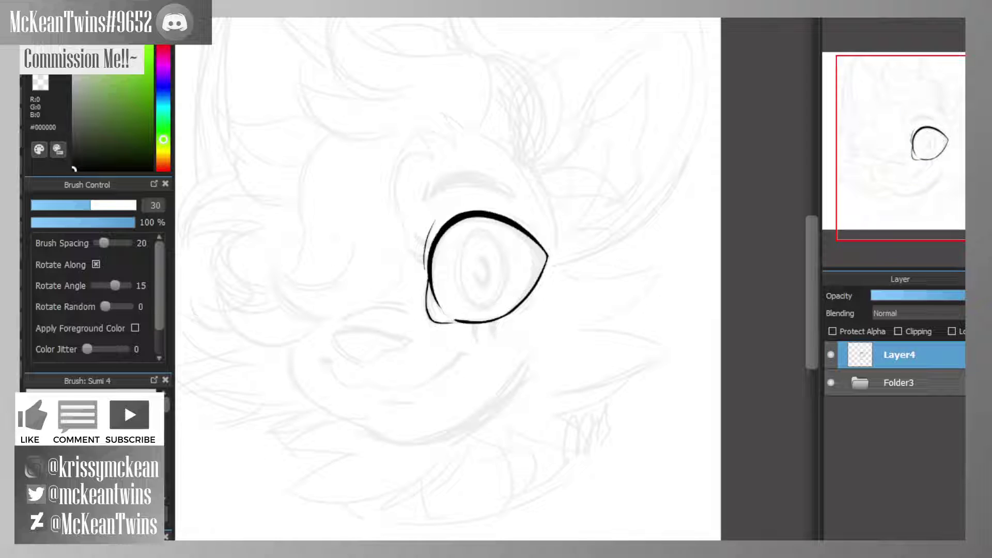
key(Left)
key(Left)
key(Left)
key(Left)
key(Left)
key(Left)
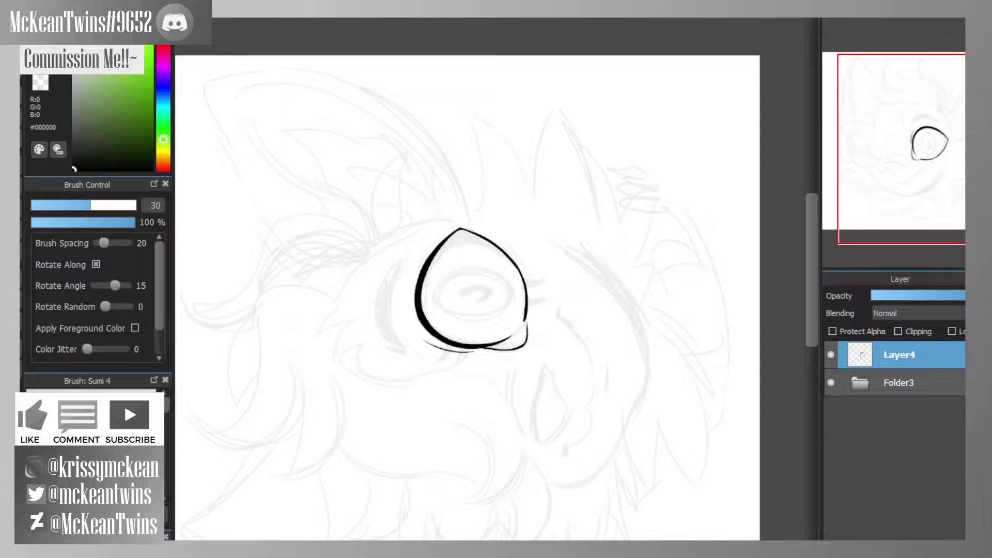
key(ctrl+plus)
key(ctrl+plus)
drag(365, 120, 240, 266)
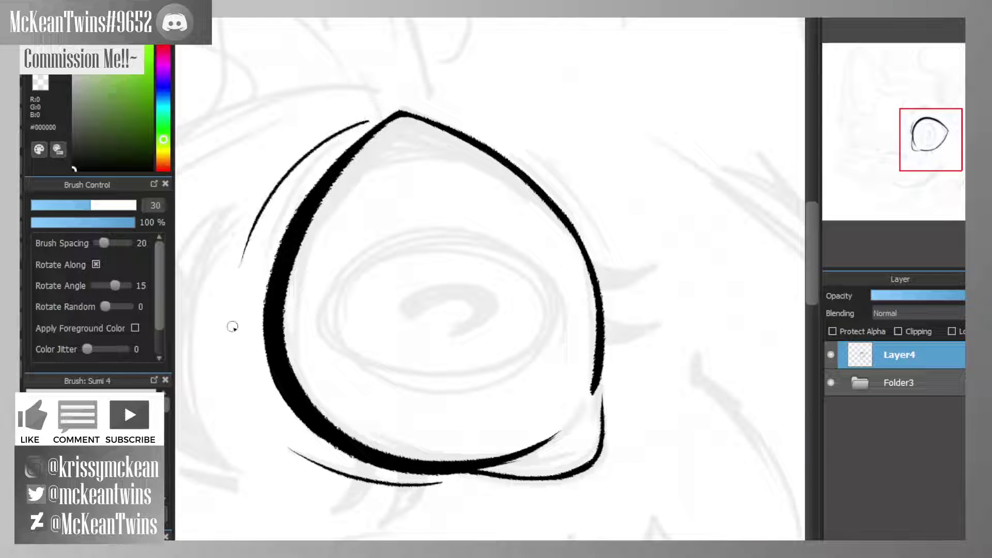
- Examine the inked eye and its crease lines against the whole head sketch
key(Right)
key(Right)
key(Right)
key(Right)
key(Right)
key(Right)
key(ctrl+minus)
key(ctrl+minus)
key(ctrl+minus)
key(ctrl+minus)
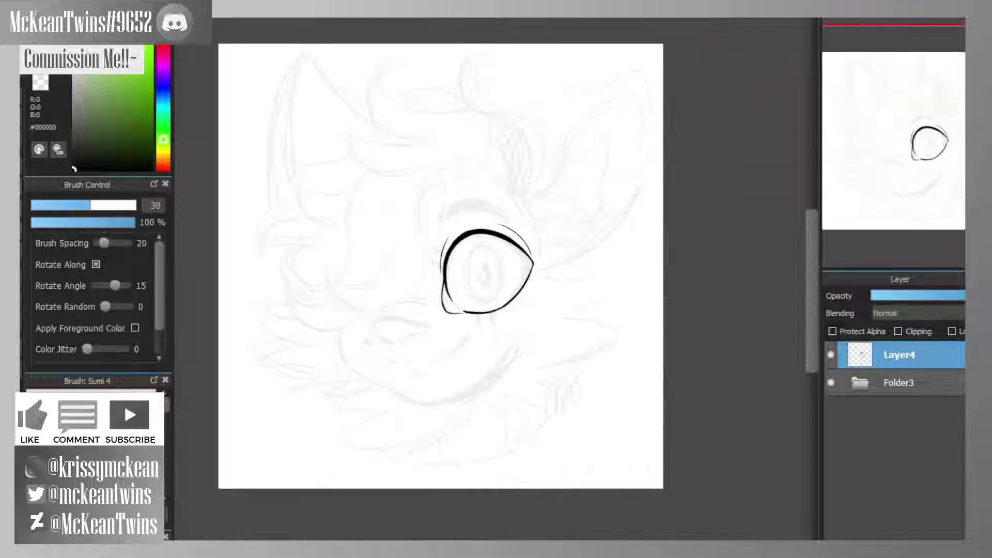
- Ink a curved line inside the eye's outer corner, joining the lower lid to the underside of the upper eyelid
drag(930, 99, 938, 144)
key(ctrl+plus)
key(ctrl+plus)
key(ctrl+plus)
key(ctrl+plus)
key(ctrl+plus)
key(ctrl+plus)
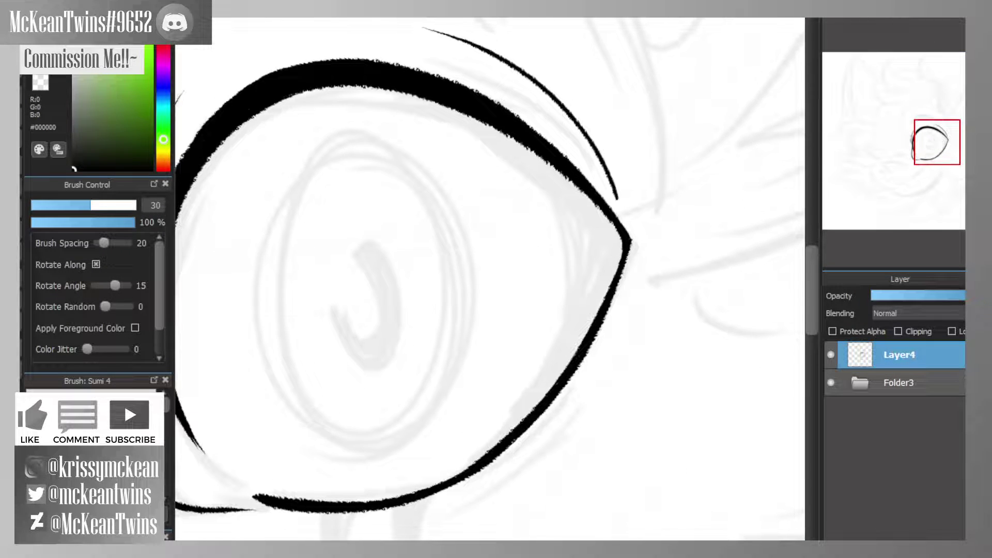
key(Left)
key(Left)
key(Left)
key(Left)
key(Left)
key(Left)
key(Left)
key(Left)
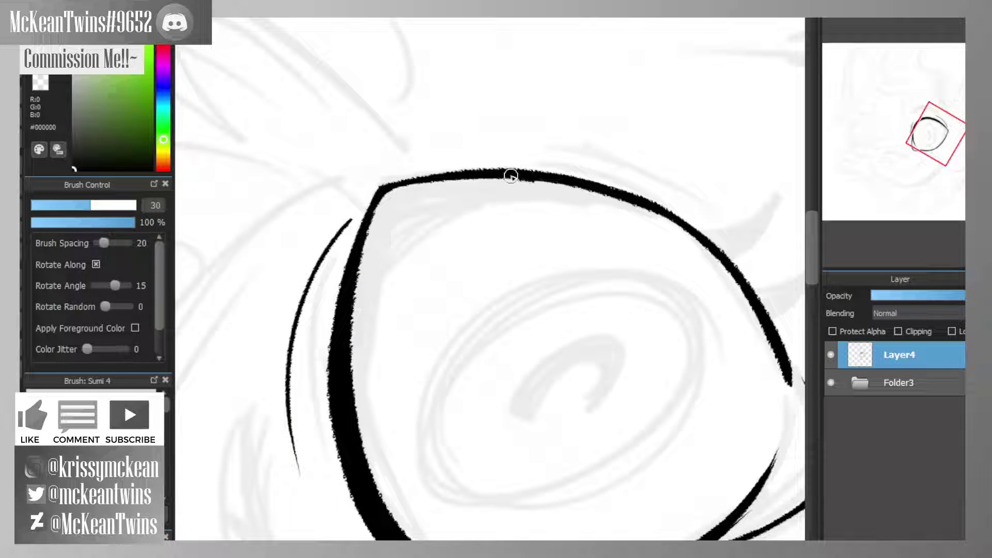
drag(509, 175, 366, 275)
key(ctrl+z)
mouse_move(511, 175)
mouse_down()
mouse_move(357, 293)
mouse_move(388, 241)
mouse_up()
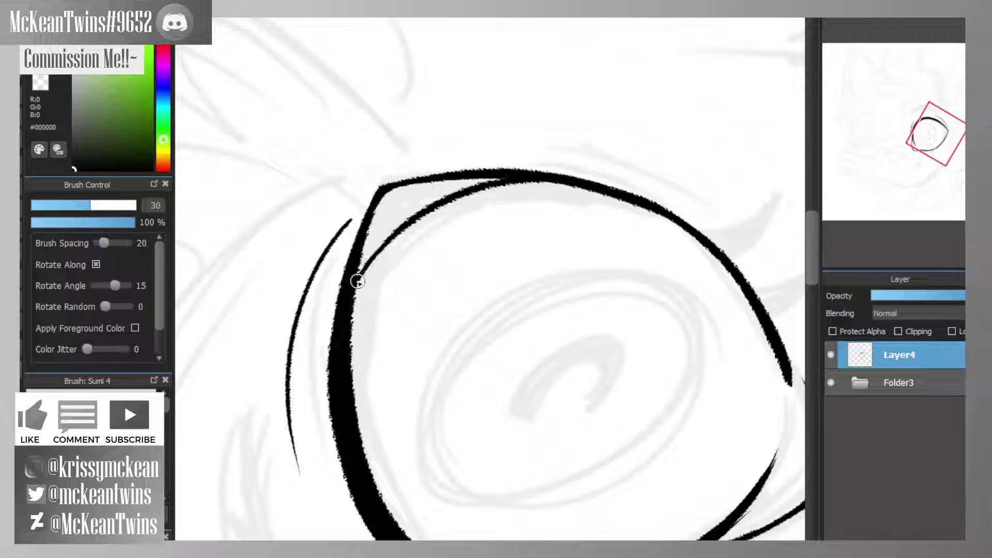
drag(357, 282, 428, 206)
key(ctrl+z)
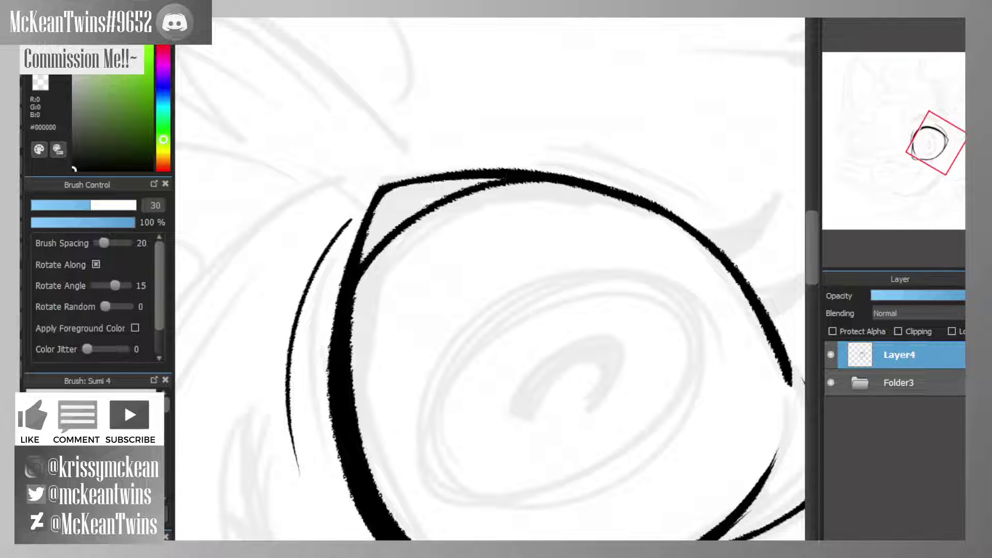
- Ink a solid, pointed upper lash growing outward from the upper eyelid's inner bend, following the sketch
key(Up)
key(ctrl+Down)
key(ctrl+Down)
mouse_move(930, 101)
mouse_down()
mouse_move(930, 153)
mouse_move(920, 149)
mouse_move(928, 125)
mouse_move(926, 145)
mouse_move(920, 139)
mouse_up()
key(ctrl+Up)
key(ctrl+Up)
key(ctrl+Up)
key(ctrl+Up)
mouse_move(414, 211)
mouse_down()
mouse_move(362, 202)
mouse_move(343, 164)
mouse_move(336, 182)
mouse_move(346, 213)
mouse_move(396, 243)
mouse_up()
mouse_move(353, 214)
mouse_down()
mouse_move(400, 231)
mouse_move(371, 229)
mouse_move(383, 236)
mouse_move(361, 224)
mouse_move(408, 250)
mouse_move(336, 182)
mouse_move(349, 214)
mouse_move(336, 182)
mouse_move(382, 238)
mouse_move(350, 214)
mouse_move(406, 248)
mouse_move(391, 244)
mouse_move(413, 243)
mouse_move(426, 218)
mouse_move(350, 205)
mouse_up()
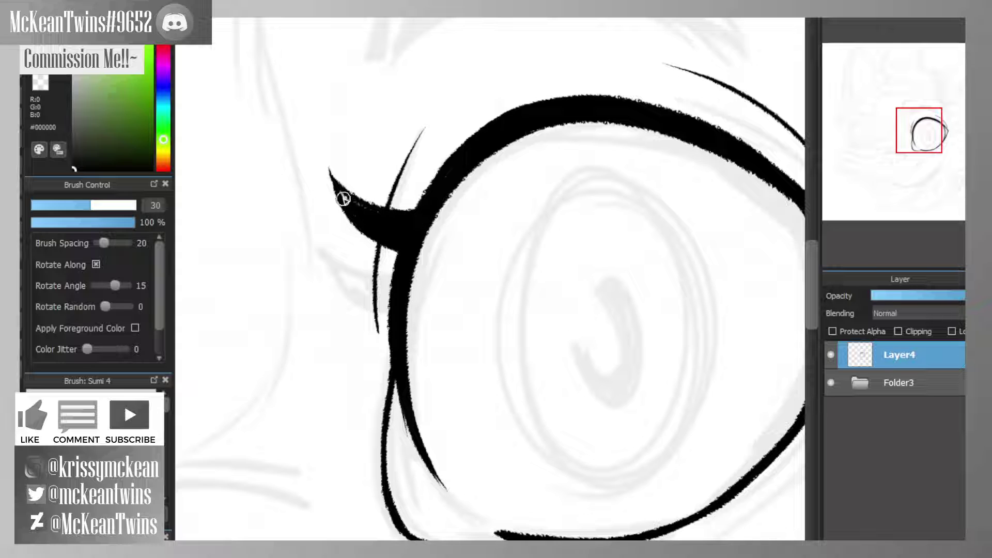
- Ink a second solid, pointed lash just below the first one on the upper eyelid's inner side
mouse_move(396, 266)
mouse_down()
mouse_move(312, 247)
mouse_move(339, 287)
mouse_move(382, 313)
mouse_up()
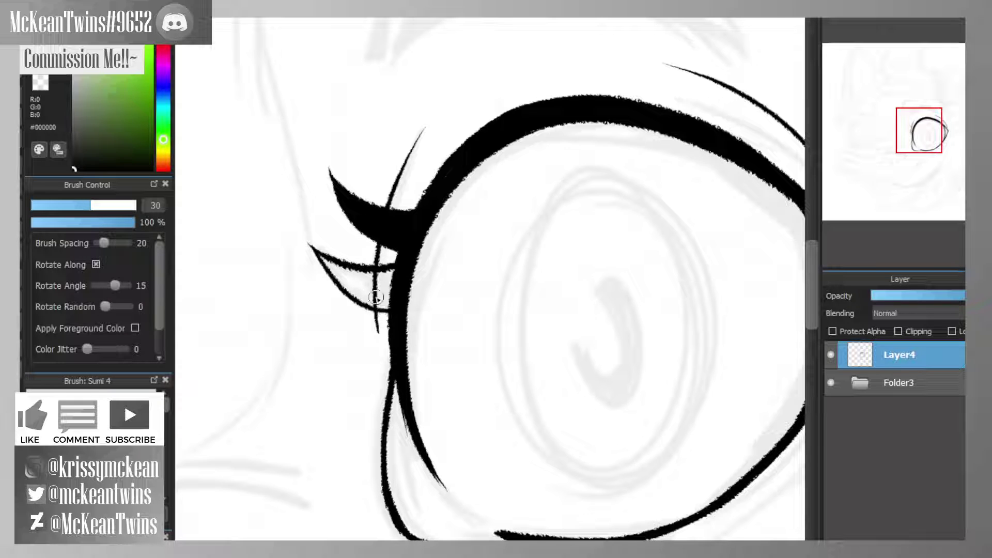
mouse_move(318, 251)
mouse_down()
mouse_move(341, 274)
mouse_move(377, 270)
mouse_move(366, 277)
mouse_move(385, 287)
mouse_move(384, 307)
mouse_up()
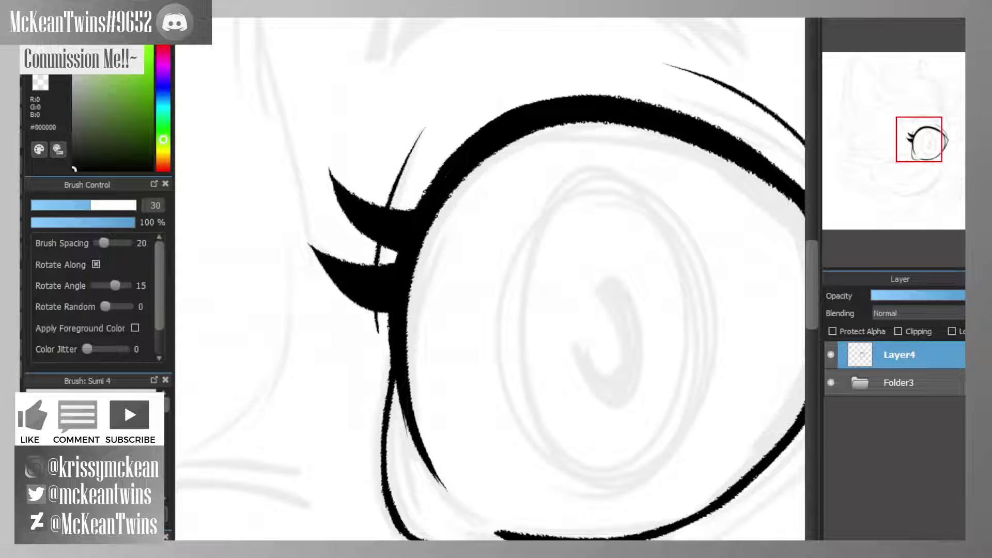
- Examine the inked eye and upper lashes against the whole head sketch, both mirrored and in normal orientation
scroll(919, 139, down, 5)
mouse_move(919, 138)
mouse_down()
mouse_move(916, 122)
mouse_move(925, 156)
mouse_up()
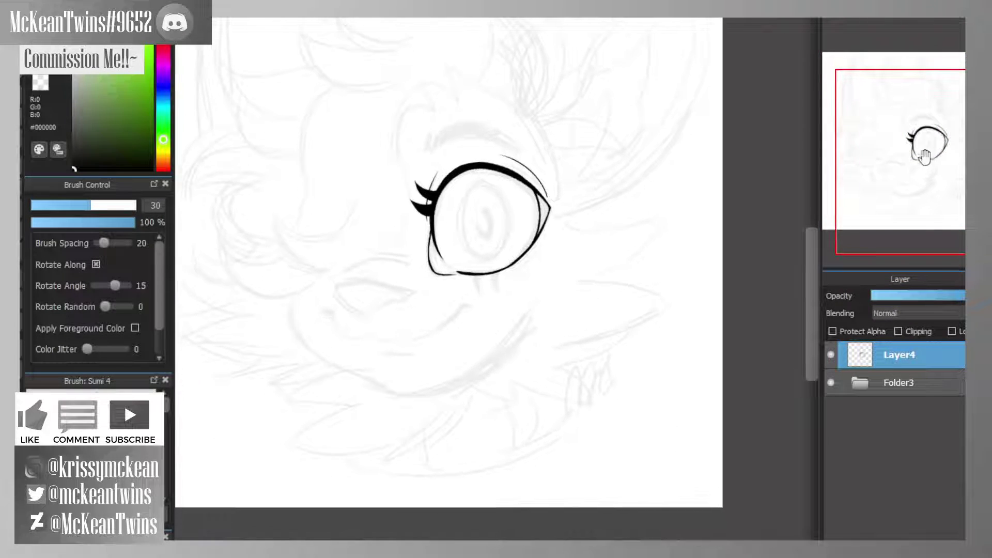
click(833, 13)
click(833, 13)
click(864, 13)
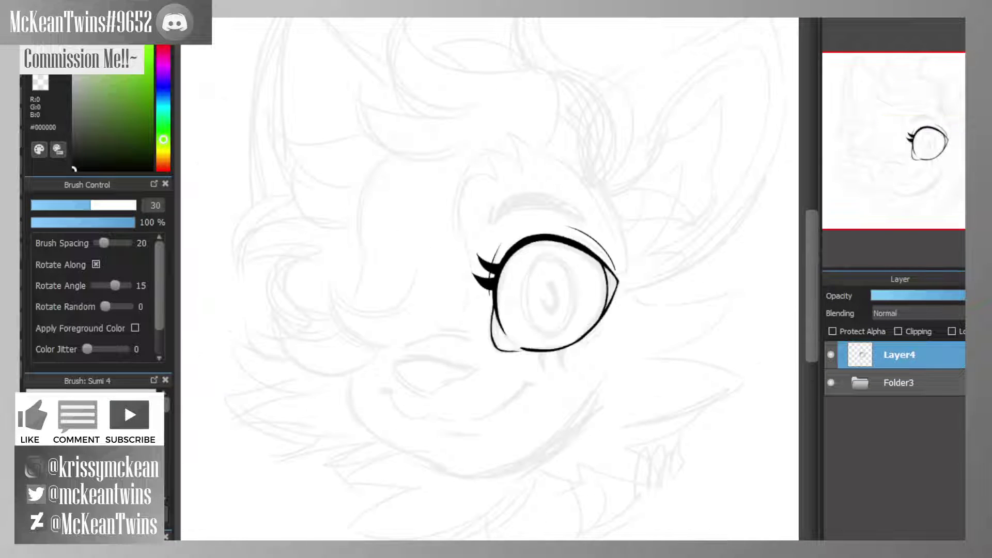
key(h)
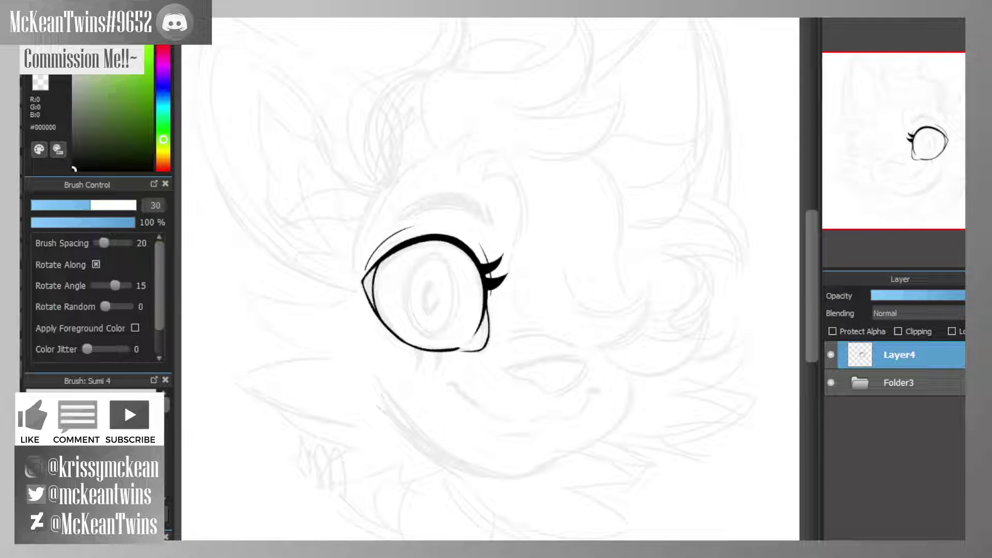
drag(915, 73, 911, 159)
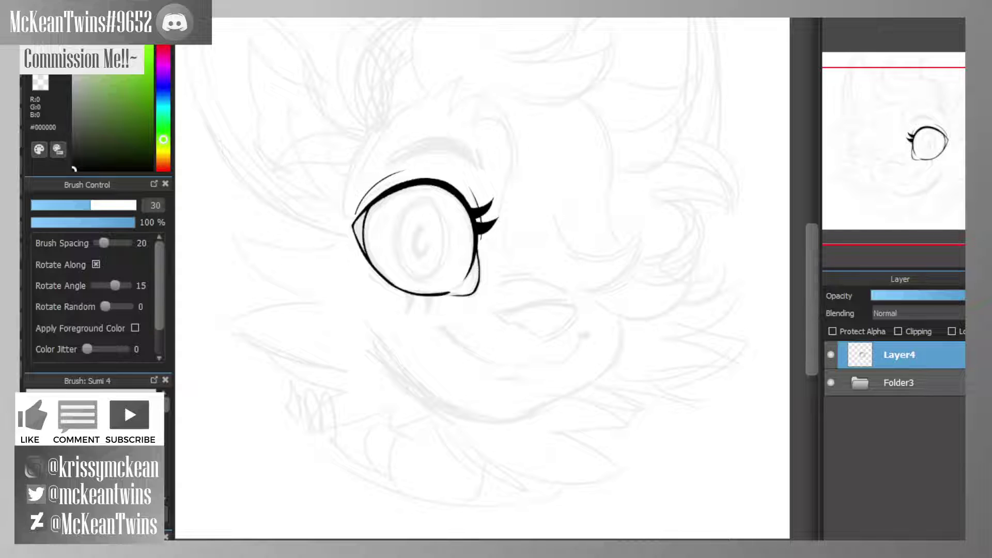
key(h)
key(ctrl+Up)
key(ctrl+Up)
key(ctrl+Up)
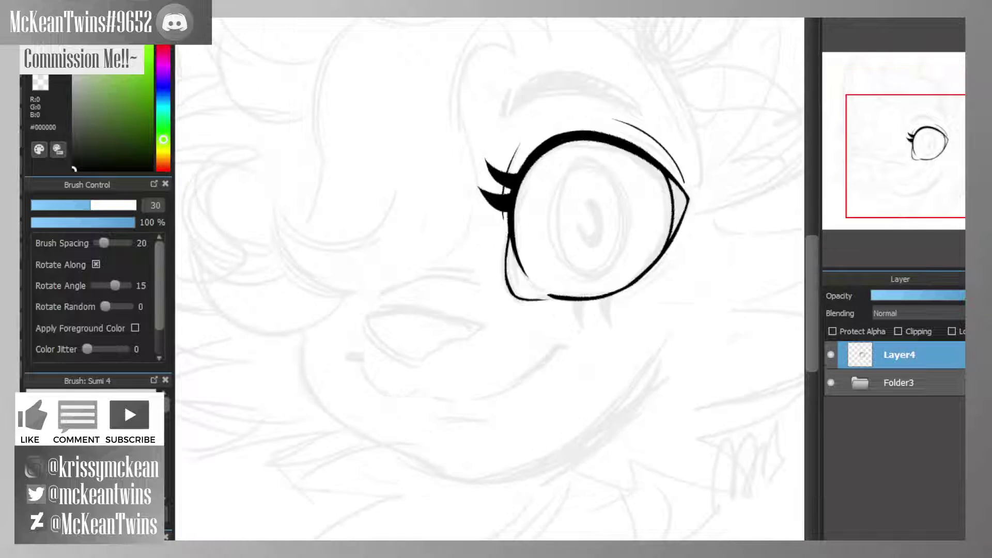
- Ink a thin crease beneath the lower lid's outer curve and two solid, pointed lashes hanging from the lid
drag(923, 111, 930, 157)
scroll(928, 155, up, 4)
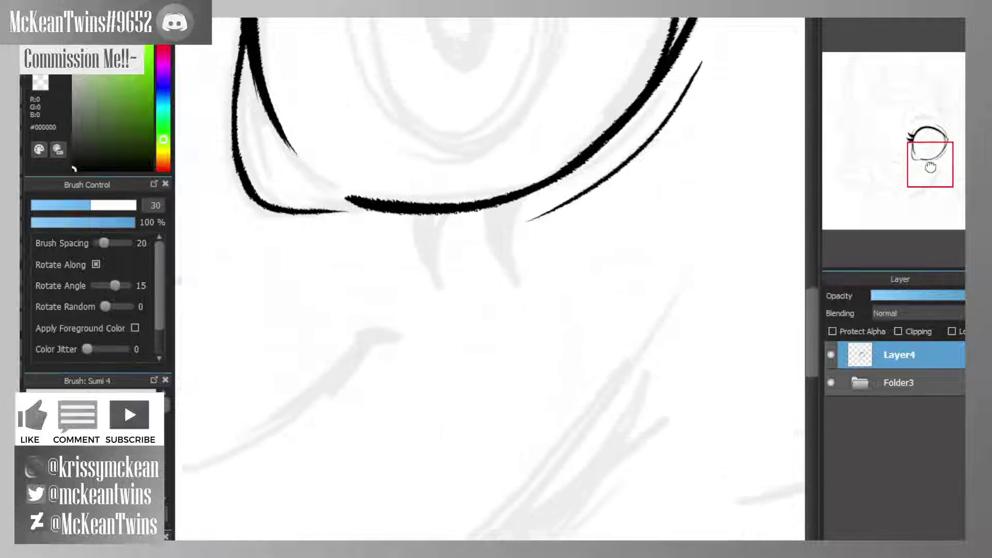
drag(517, 220, 504, 323)
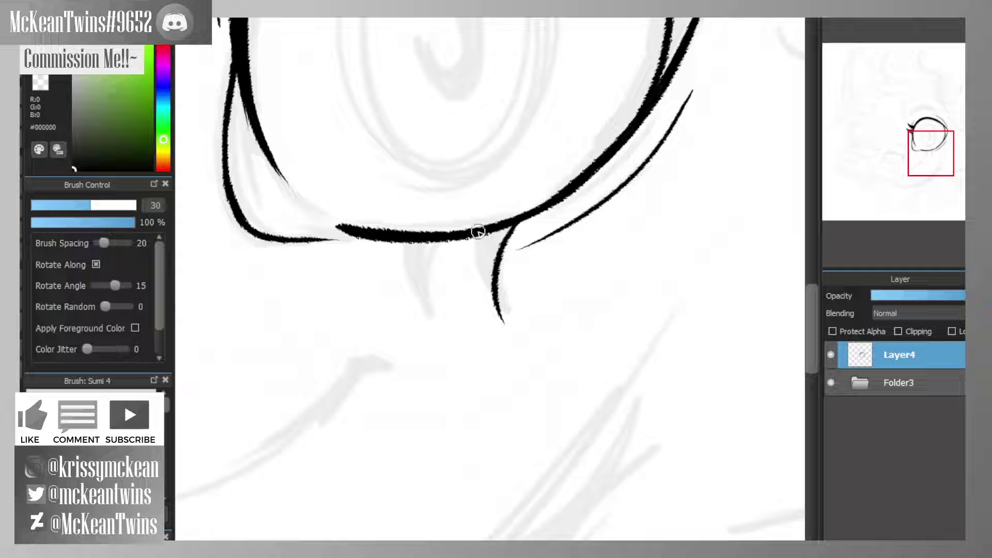
mouse_move(474, 235)
mouse_down()
mouse_move(518, 321)
mouse_move(488, 283)
mouse_move(492, 309)
mouse_move(482, 247)
mouse_move(483, 297)
mouse_move(477, 246)
mouse_move(494, 239)
mouse_move(487, 269)
mouse_move(511, 224)
mouse_up()
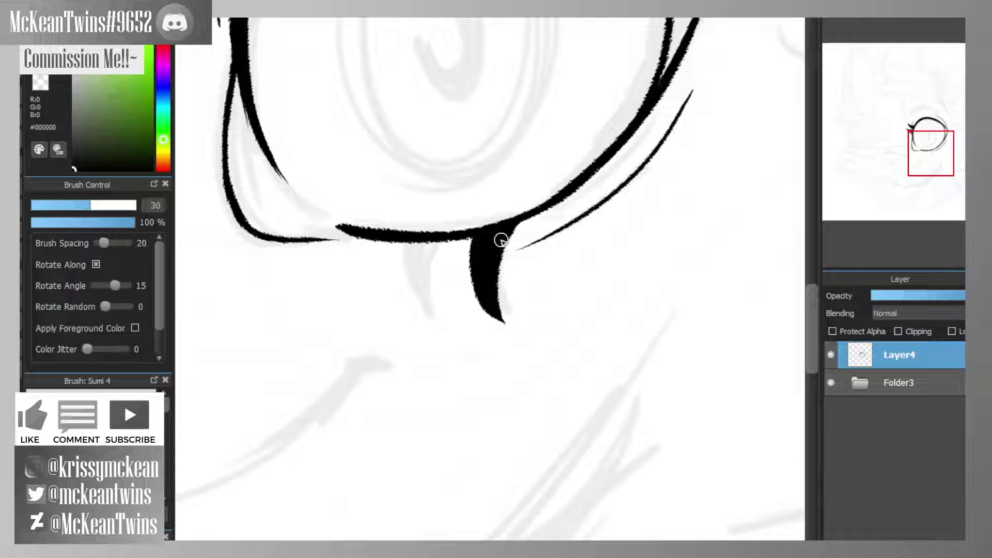
drag(436, 238, 402, 327)
mouse_move(403, 237)
mouse_down()
mouse_move(407, 326)
mouse_move(400, 298)
mouse_move(393, 302)
mouse_move(402, 266)
mouse_move(392, 290)
mouse_move(391, 261)
mouse_move(404, 242)
mouse_move(397, 282)
mouse_move(435, 237)
mouse_up()
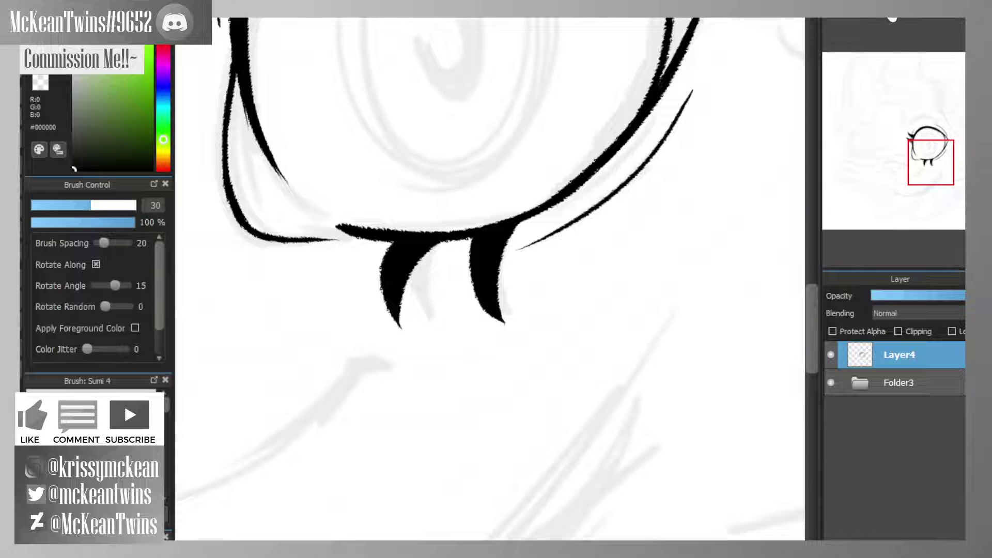
- Extend the lower lid's line with a short tapered stroke toward the eye's inner corner
key(ctrl+minus)
key(ctrl+minus)
key(ctrl+minus)
key(ctrl+minus)
drag(922, 124, 930, 148)
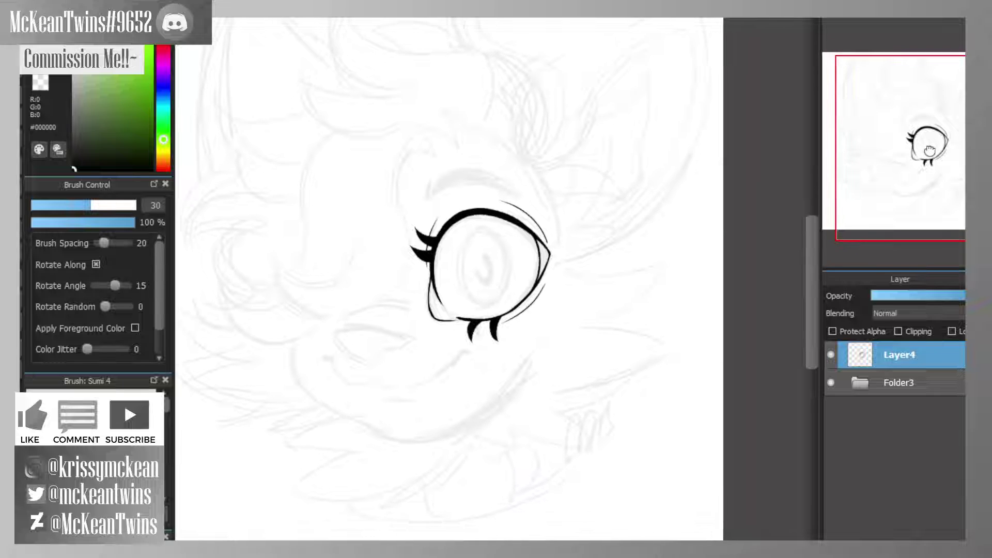
key(ctrl+plus)
key(ctrl+plus)
key(ctrl+plus)
key(ctrl+plus)
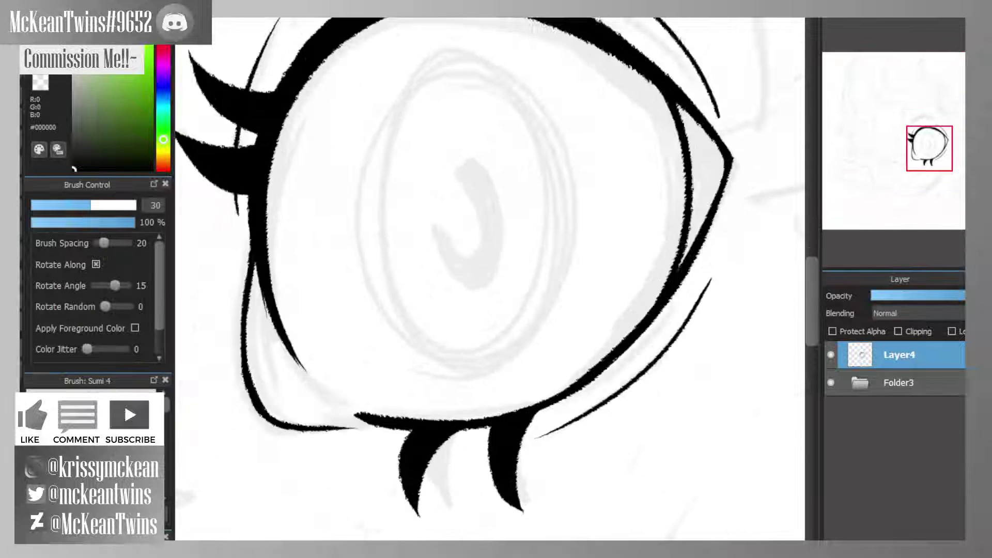
drag(333, 400, 384, 420)
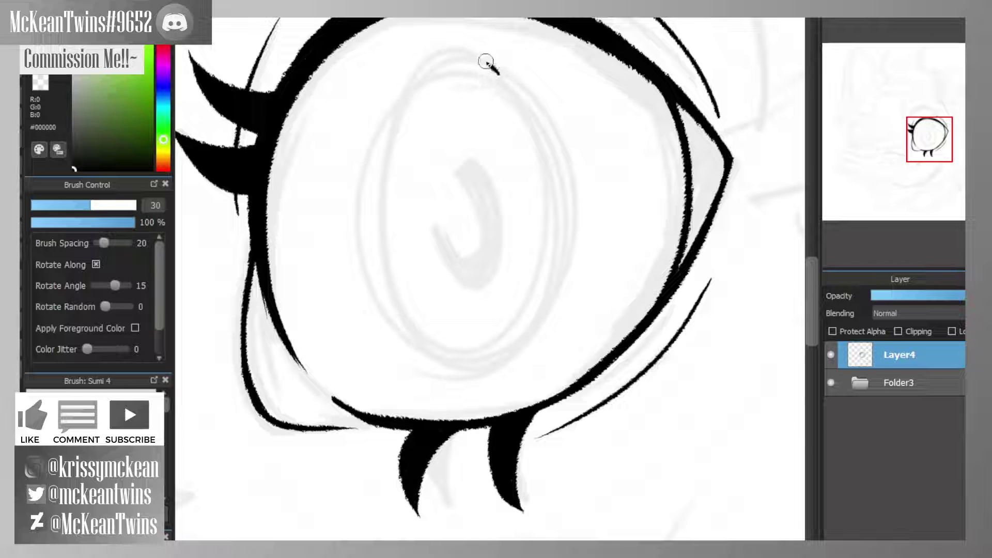
- Ink a clean, closed upright oval for the iris outline, following the sketched oval inside the eye
mouse_move(486, 62)
mouse_down()
mouse_move(542, 122)
mouse_move(467, 55)
mouse_up()
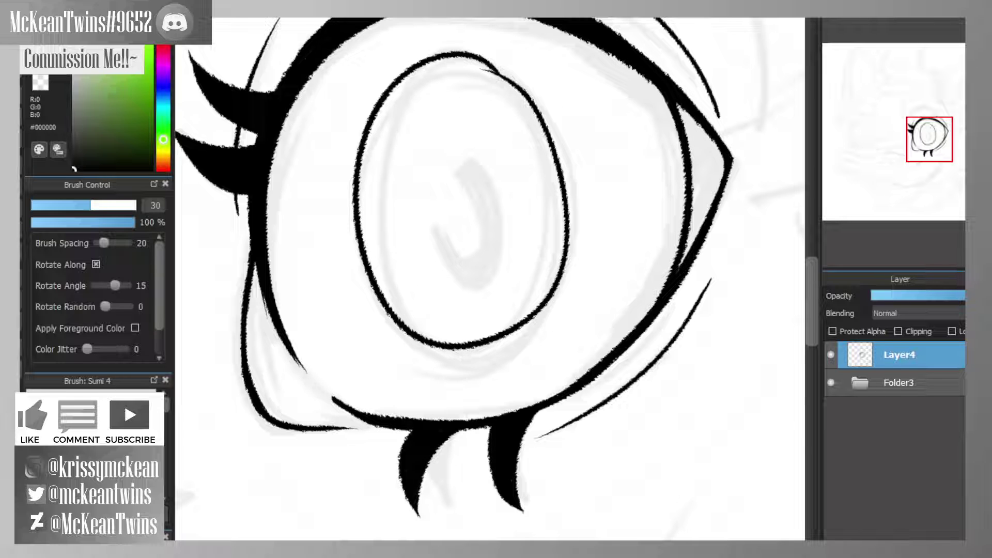
key(ctrl+z)
mouse_move(573, 188)
mouse_down()
mouse_move(434, 57)
mouse_move(564, 239)
mouse_up()
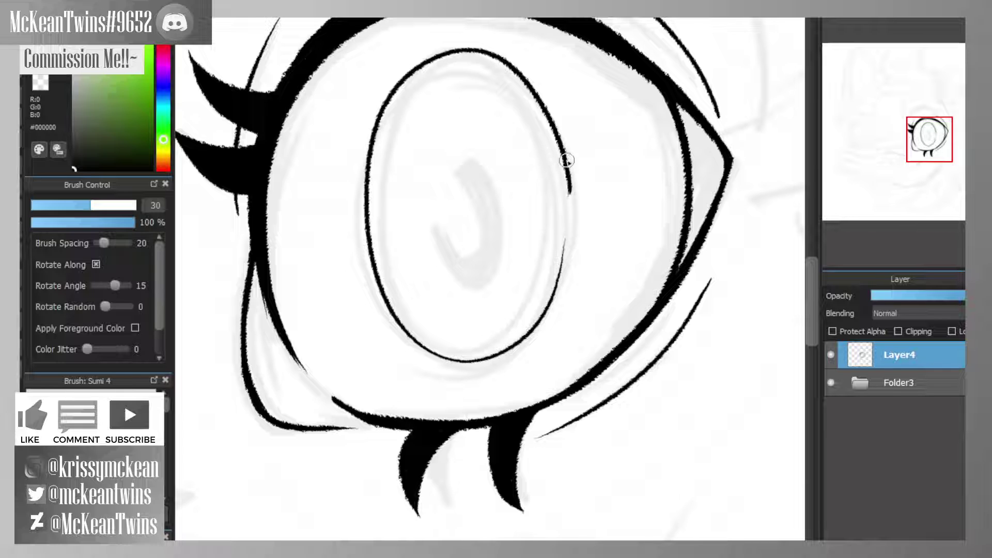
drag(568, 160, 555, 270)
drag(570, 190, 549, 299)
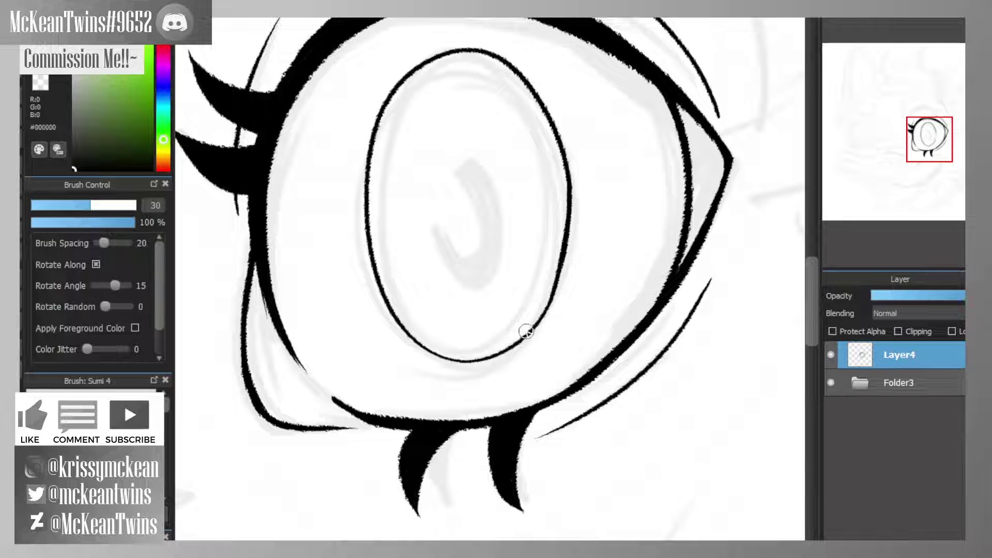
- Ink a solid black upright oval pupil in the iris, leaving an oval highlight open toward its outer side
key(ctrl+plus)
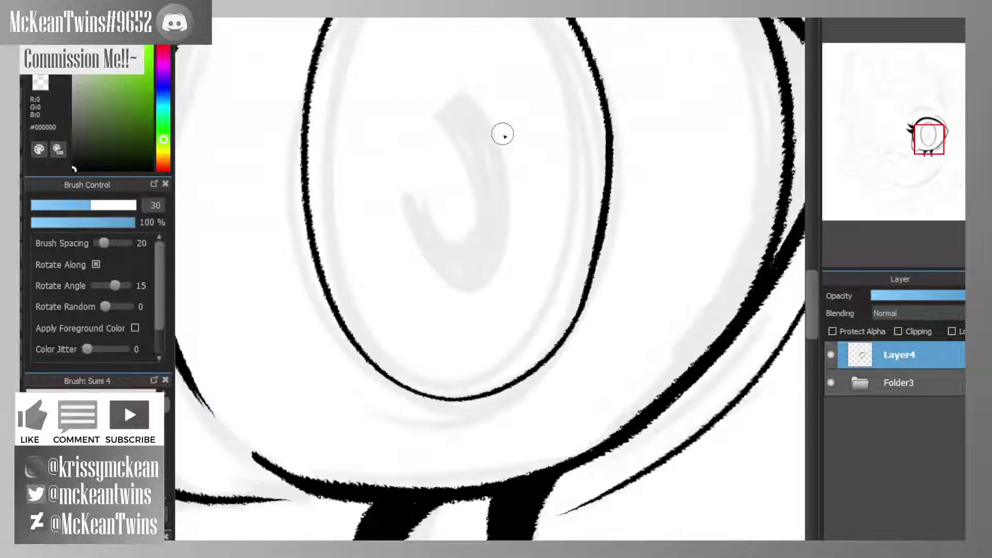
drag(468, 109, 492, 269)
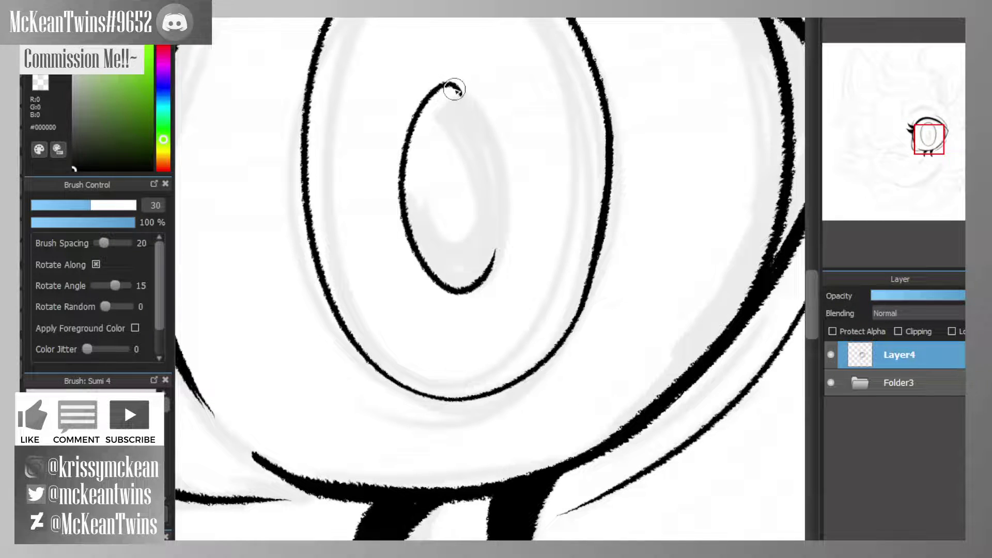
mouse_move(457, 91)
mouse_down()
mouse_move(465, 120)
mouse_move(497, 193)
mouse_up()
mouse_move(474, 130)
mouse_down()
mouse_move(434, 150)
mouse_move(488, 227)
mouse_move(492, 176)
mouse_move(501, 215)
mouse_up()
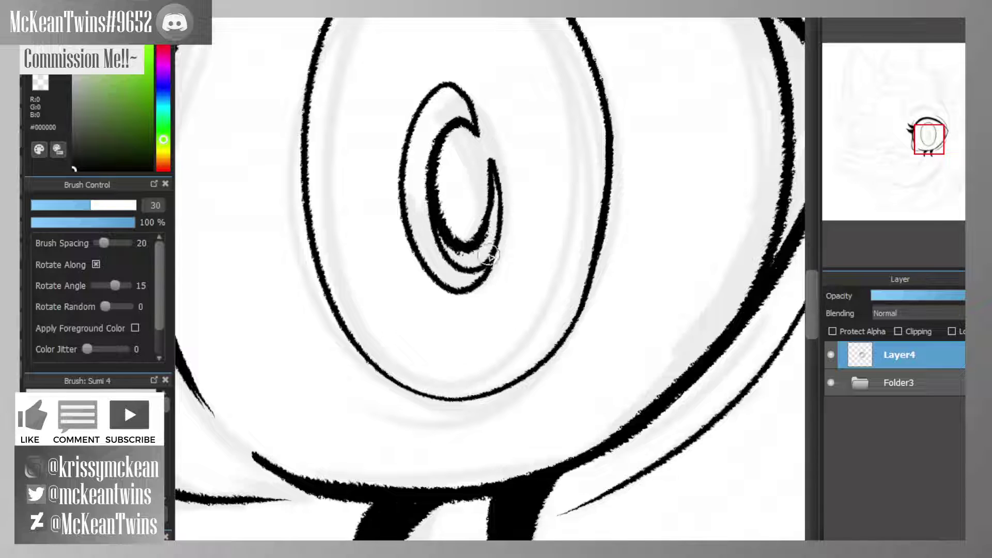
mouse_move(412, 194)
mouse_down()
mouse_move(418, 145)
mouse_move(411, 211)
mouse_move(416, 143)
mouse_move(426, 236)
mouse_move(440, 106)
mouse_move(413, 143)
mouse_move(448, 91)
mouse_move(441, 128)
mouse_move(473, 124)
mouse_move(460, 97)
mouse_move(423, 178)
mouse_move(424, 217)
mouse_move(455, 282)
mouse_move(460, 265)
mouse_move(473, 284)
mouse_move(465, 269)
mouse_move(482, 270)
mouse_move(496, 234)
mouse_move(487, 271)
mouse_move(497, 239)
mouse_move(497, 253)
mouse_move(495, 177)
mouse_up()
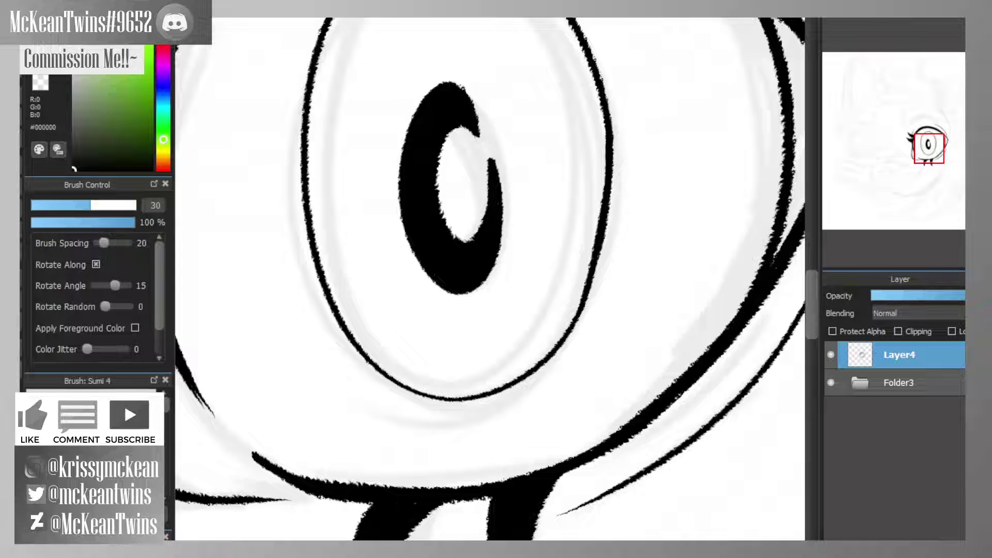
- Examine the finished iris and pupil against the whole head sketch
key(ctrl+minus)
key(ctrl+minus)
key(ctrl+minus)
key(ctrl+minus)
key(ctrl+minus)
key(ctrl+minus)
mouse_move(922, 79)
mouse_down()
mouse_move(921, 127)
mouse_move(937, 153)
mouse_move(925, 138)
mouse_up()
click(877, 12)
- Rotate the canvas, erase the uneven part of the iris outline's outer side and ink it again smoothly
scroll(491, 279, up, 2)
key(Left)
key(Left)
key(Left)
key(Left)
key(Left)
key(Left)
key(Left)
key(Left)
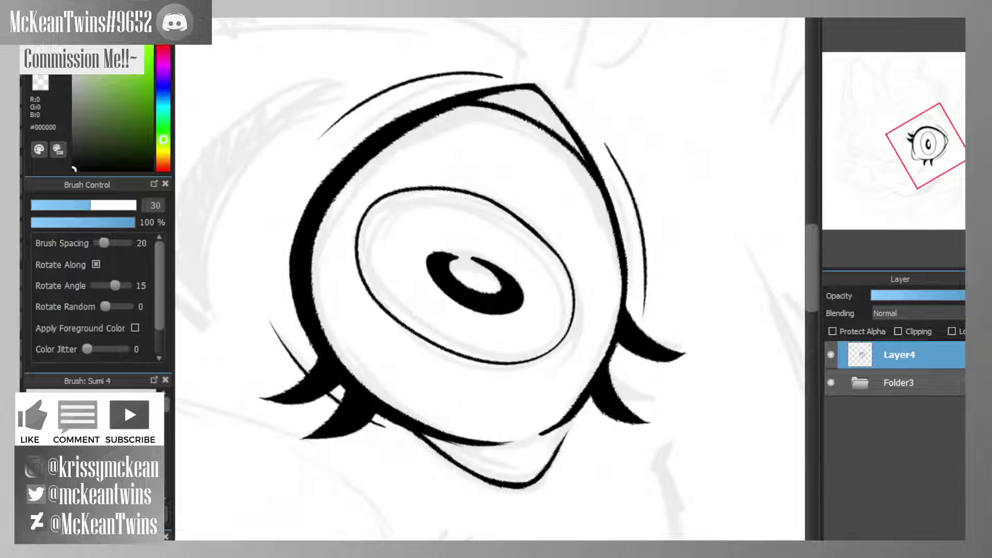
scroll(491, 279, up, 1)
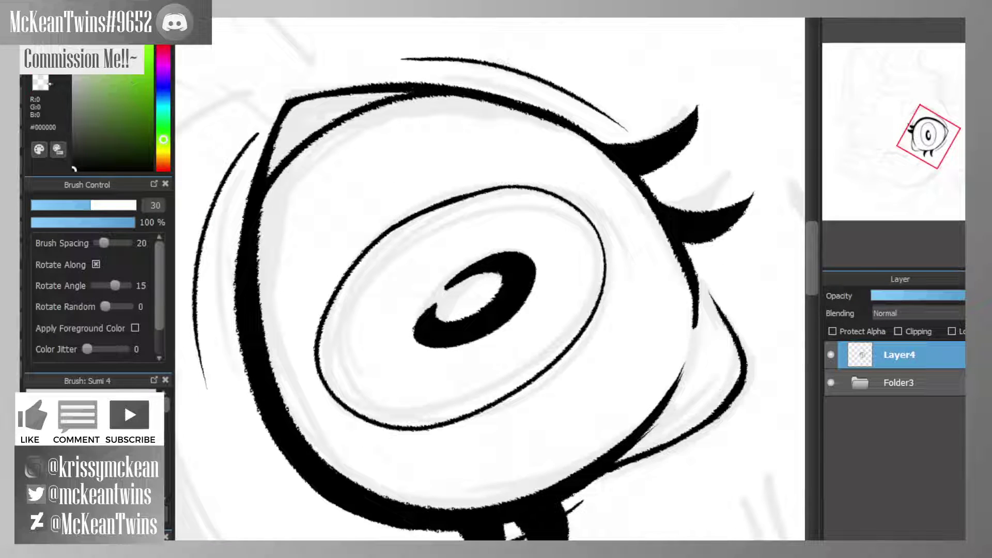
click(46, 83)
mouse_move(418, 220)
mouse_down()
mouse_move(441, 201)
mouse_move(428, 209)
mouse_up()
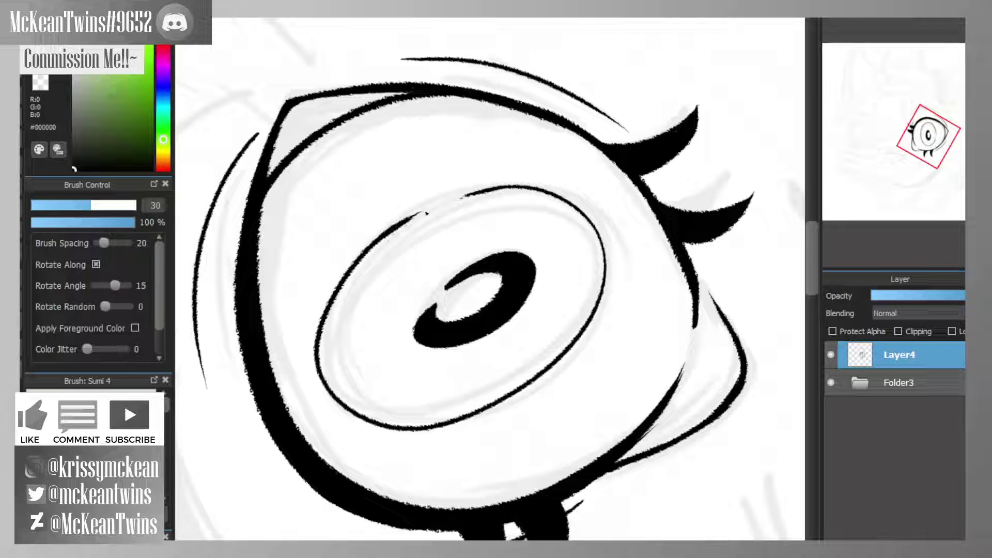
mouse_move(392, 229)
mouse_down()
mouse_move(466, 195)
mouse_move(511, 195)
mouse_up()
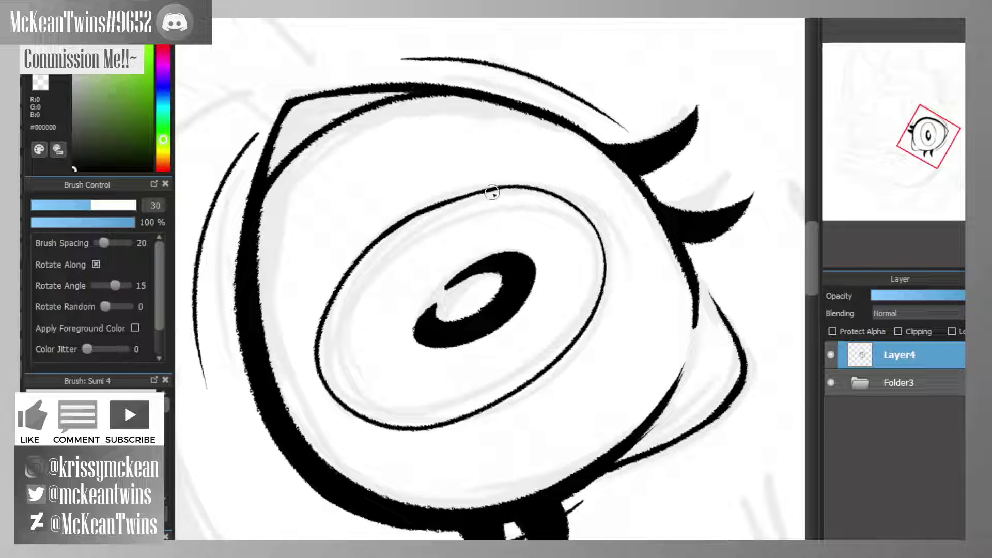
- Examine the corrected iris outline with the canvas upright, both close up and within the head sketch
click(923, 23)
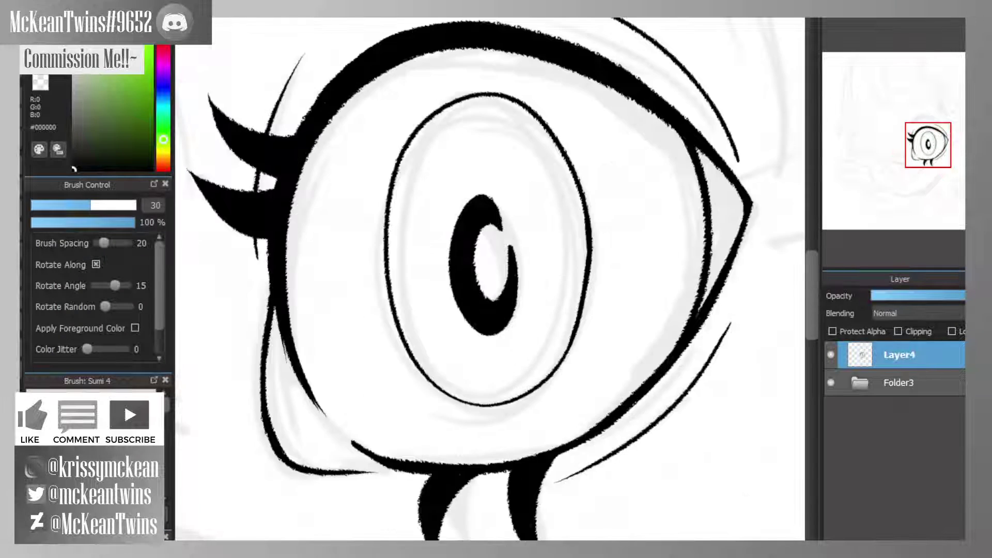
click(901, 23)
click(901, 23)
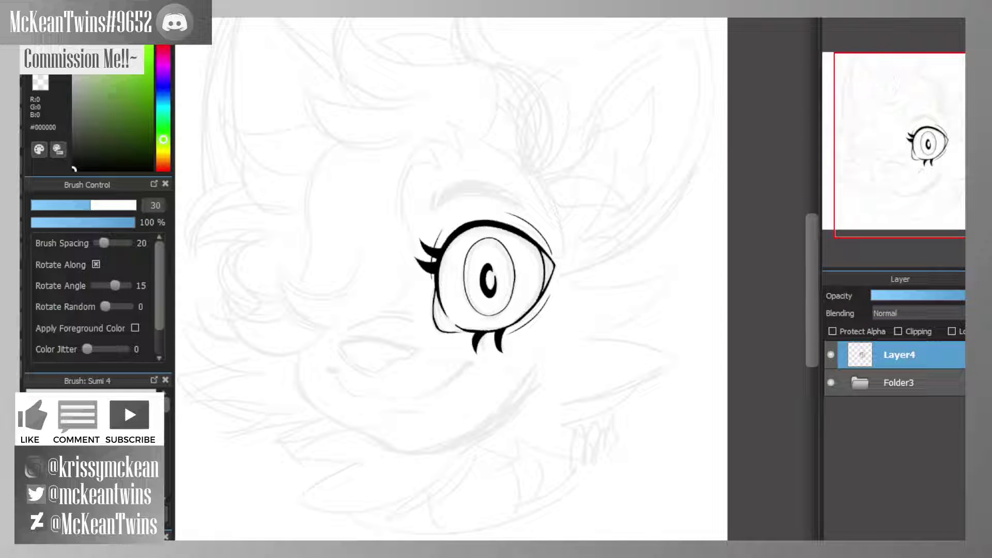
click(878, 24)
click(914, 136)
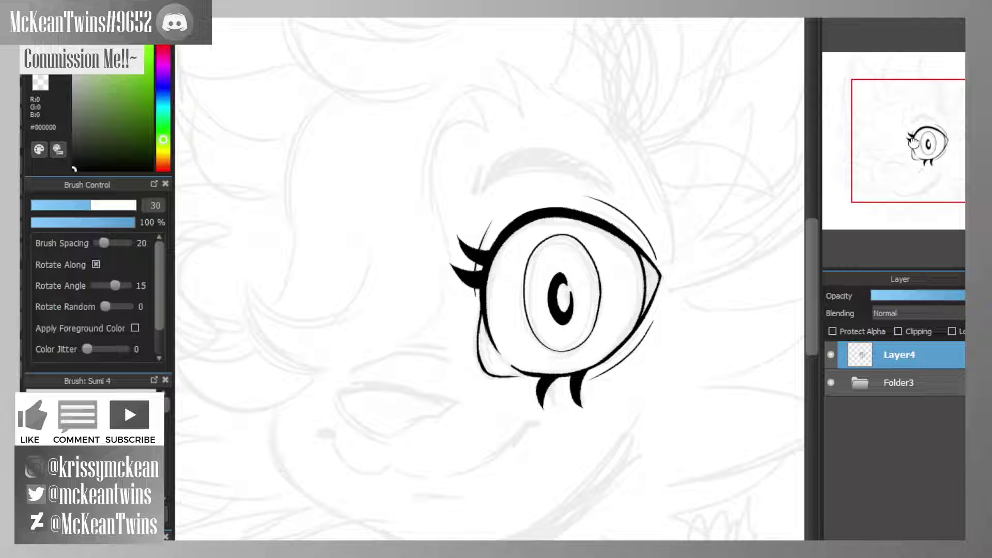
drag(914, 143, 913, 141)
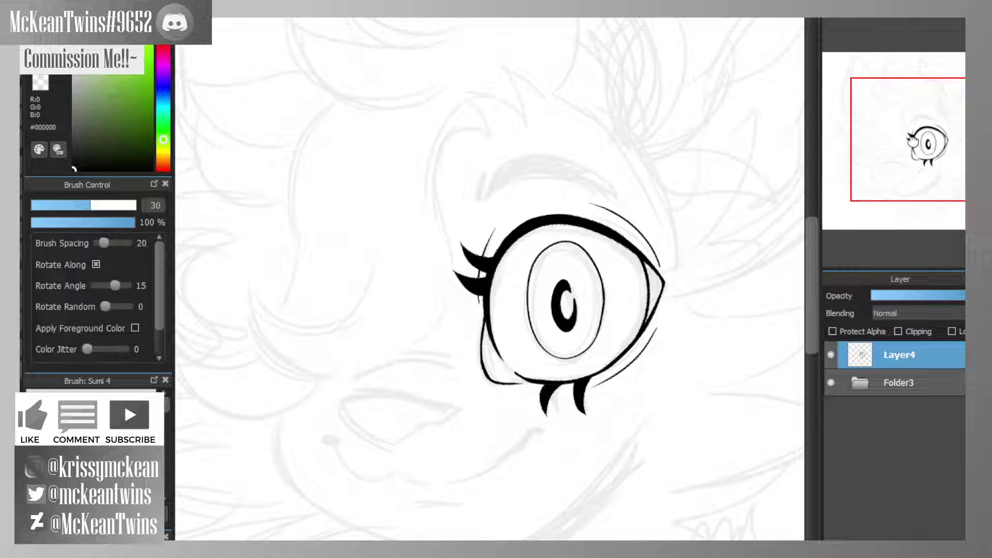
drag(914, 141, 925, 145)
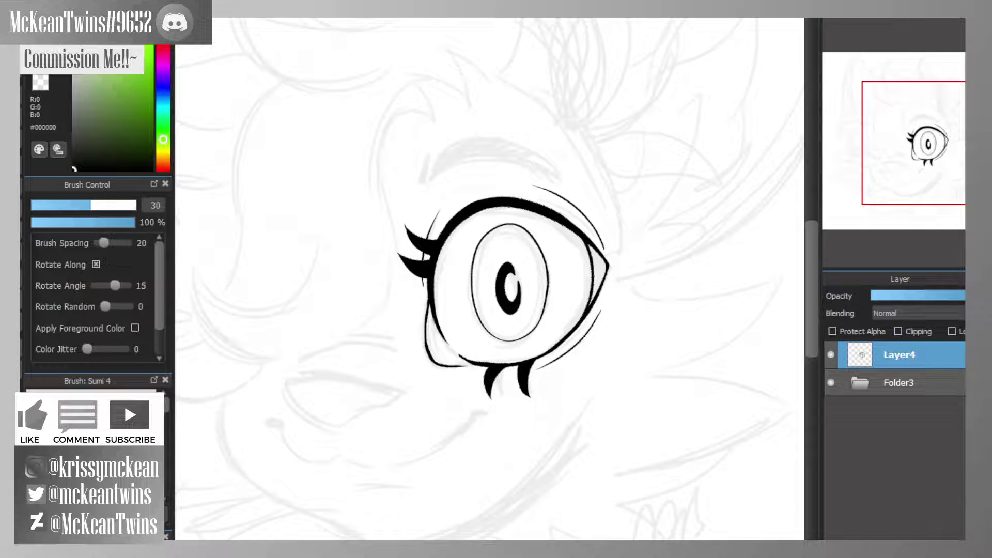
- Erase a longer stretch of the iris outline's outer side and redraw it as a smoother curve on the rotated canvas
key(Left)
key(Left)
key(Left)
key(ctrl+Up)
key(ctrl+Up)
key(ctrl+Up)
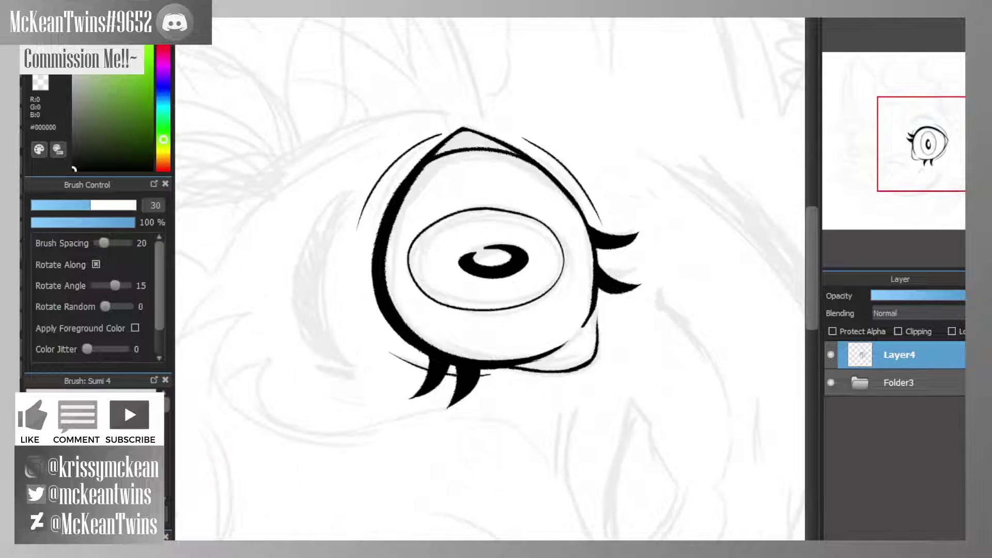
key(Left)
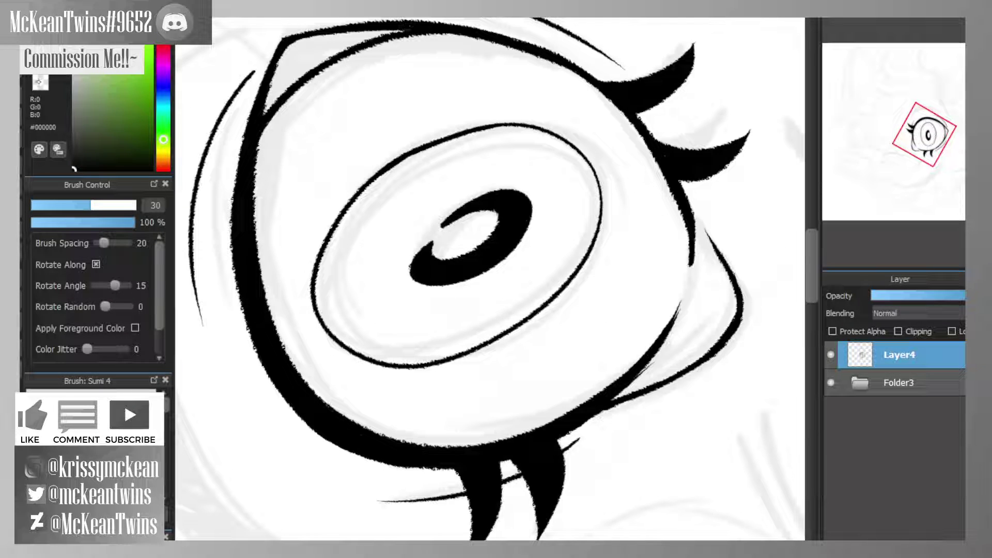
key(e)
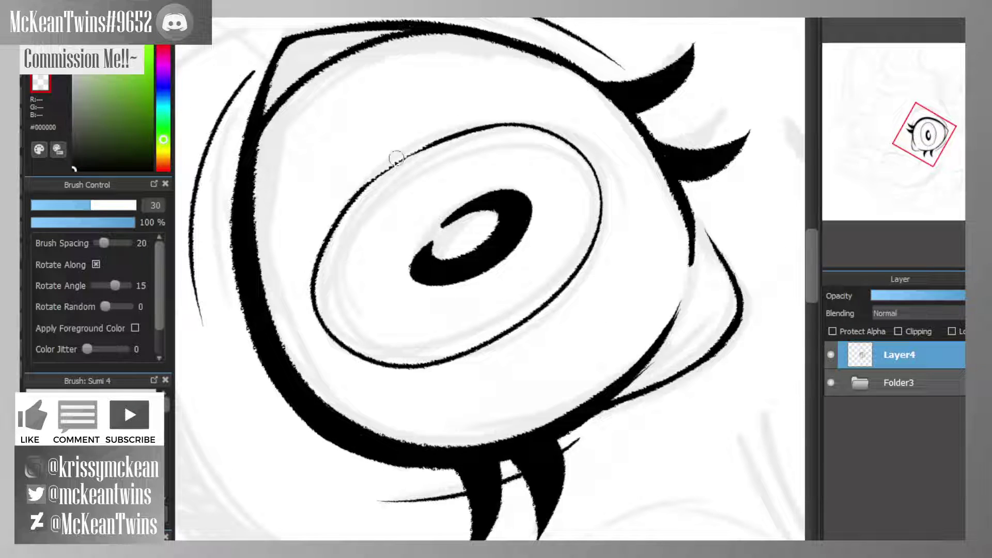
mouse_move(396, 158)
mouse_down()
mouse_move(444, 133)
mouse_move(323, 225)
mouse_move(467, 126)
mouse_move(402, 160)
mouse_up()
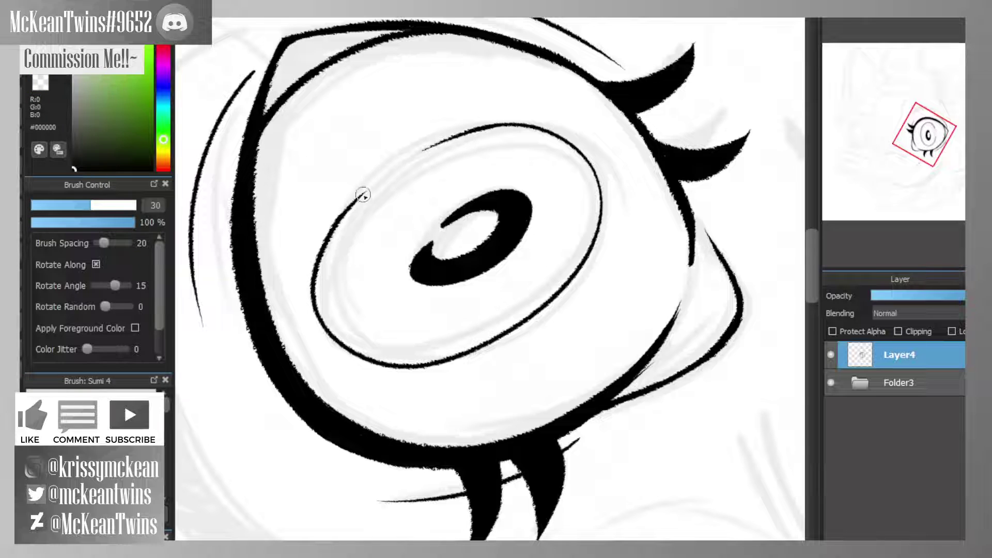
drag(336, 224, 454, 139)
drag(352, 204, 433, 146)
drag(381, 179, 500, 123)
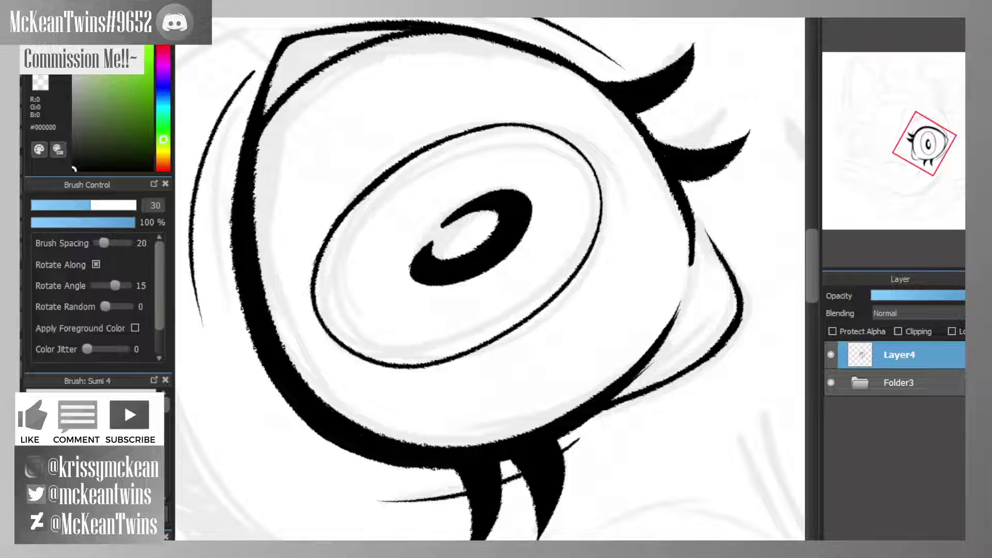
- Return the canvas upright and erase the rough ink on the iris outline's lower outer edge
click(879, 21)
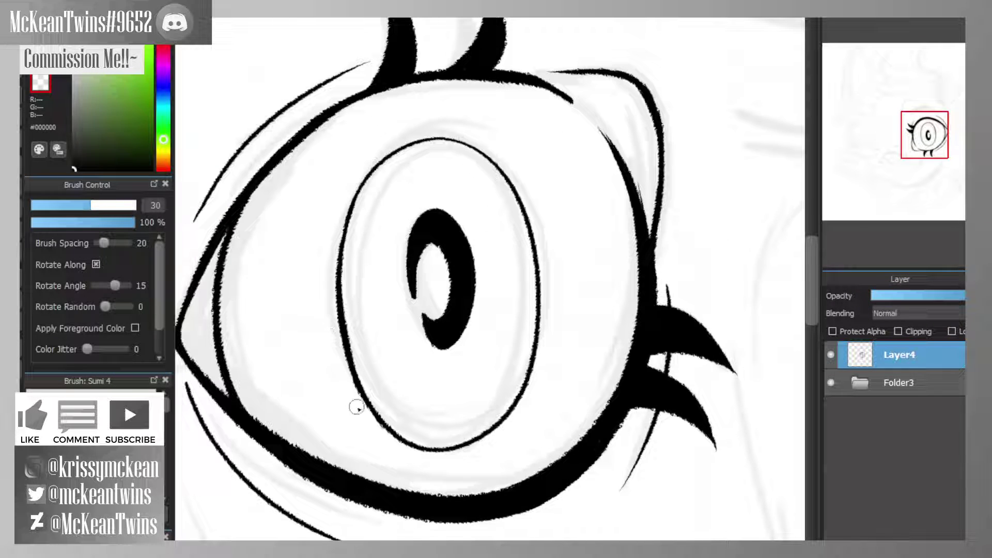
drag(335, 344, 370, 422)
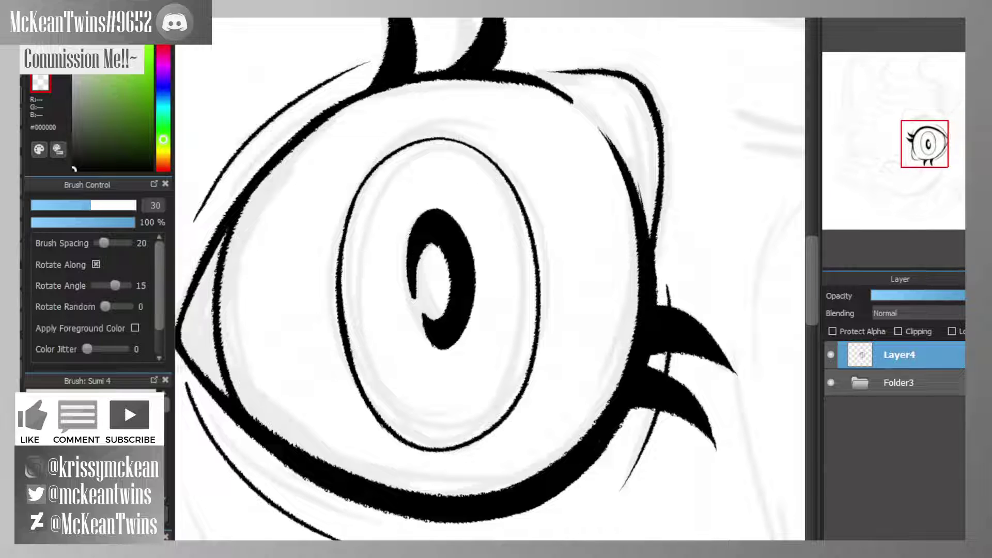
key(Up)
key(ctrl+minus)
key(ctrl+minus)
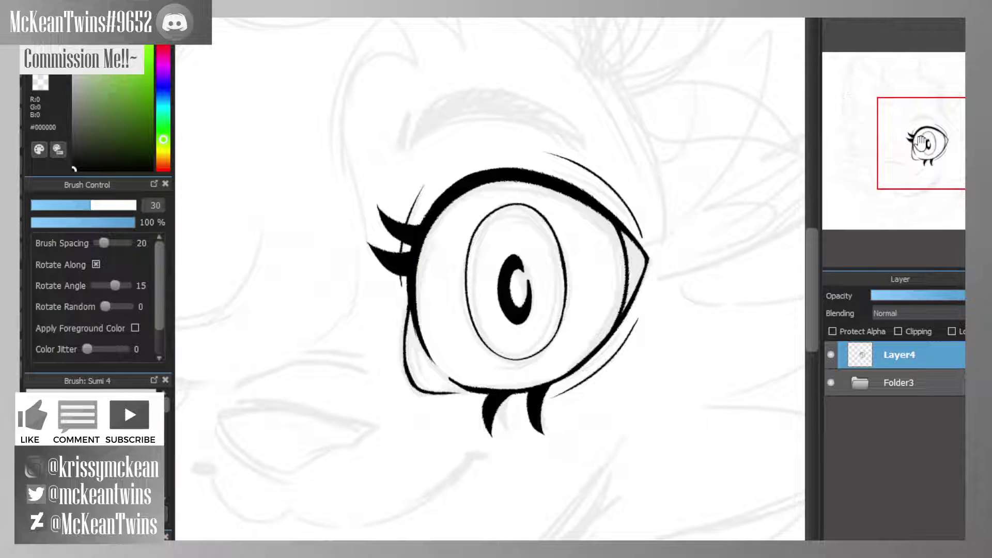
- Ink the eyebrow's inner end, lower edge and upper edge over the sketch with the canvas rotated, redrawing the misplaced stroke
drag(921, 142, 919, 135)
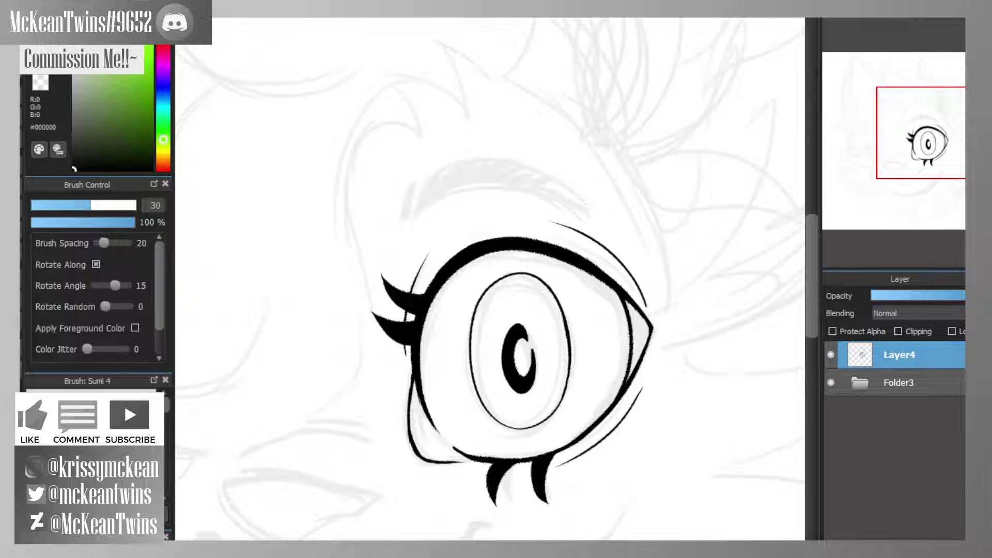
key(Left)
key(Left)
key(ctrl+Up)
mouse_move(335, 179)
mouse_down()
mouse_move(343, 261)
mouse_move(383, 193)
mouse_move(543, 125)
mouse_up()
key(ctrl+z)
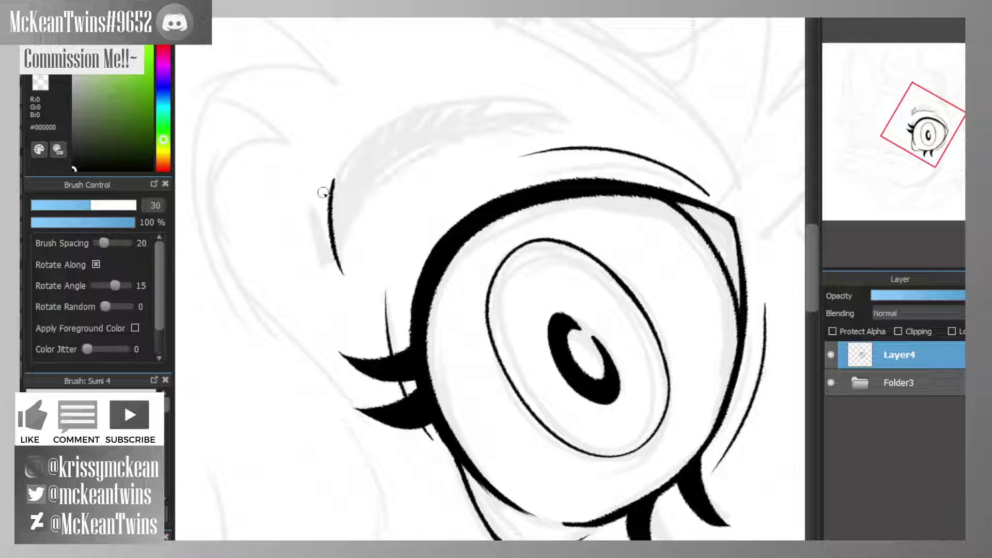
mouse_move(343, 274)
mouse_down()
mouse_move(419, 155)
mouse_move(551, 124)
mouse_up()
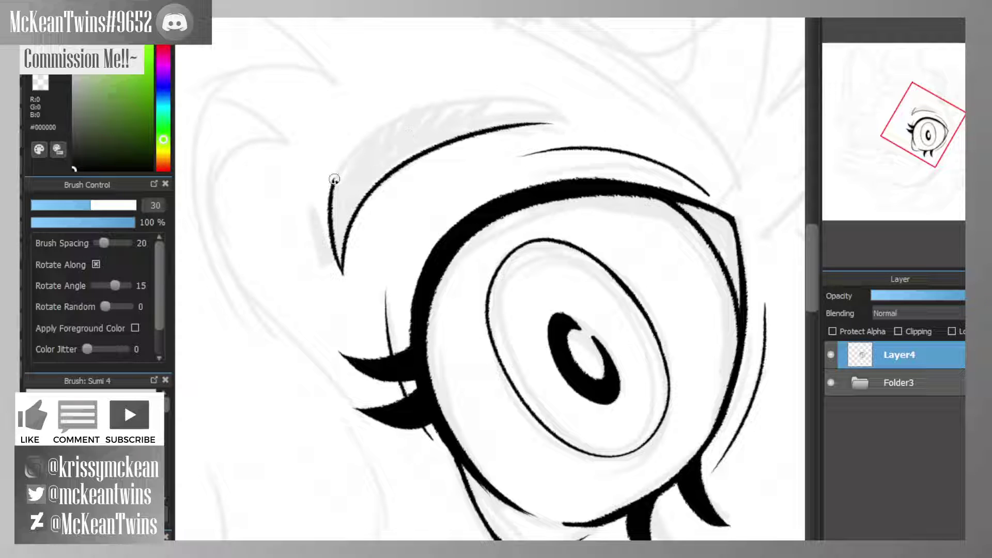
drag(334, 179, 563, 123)
- Extend the eyebrow's upper and lower lines at the outer end so they meet in a clean, sharp point
drag(940, 138, 929, 126)
key(Left)
key(Left)
key(ctrl+Up)
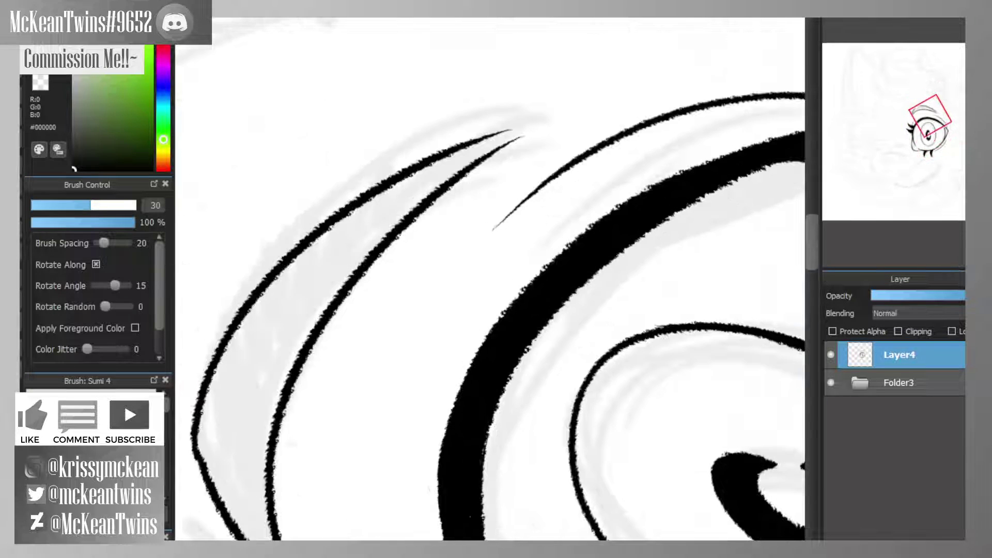
mouse_move(466, 169)
mouse_down()
mouse_move(604, 108)
mouse_move(458, 143)
mouse_up()
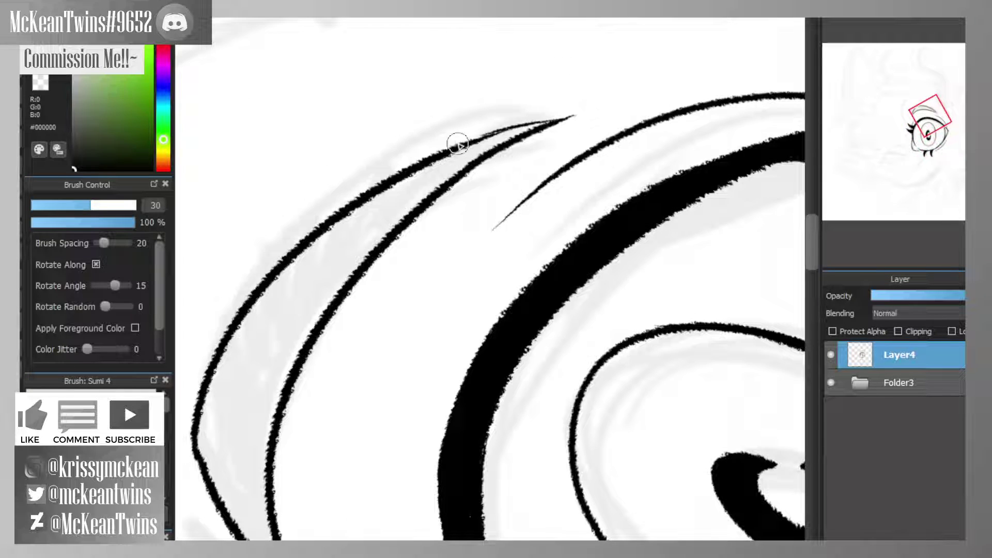
mouse_move(545, 124)
mouse_down()
mouse_move(553, 122)
mouse_move(450, 146)
mouse_up()
key(Up)
key(ctrl+Down)
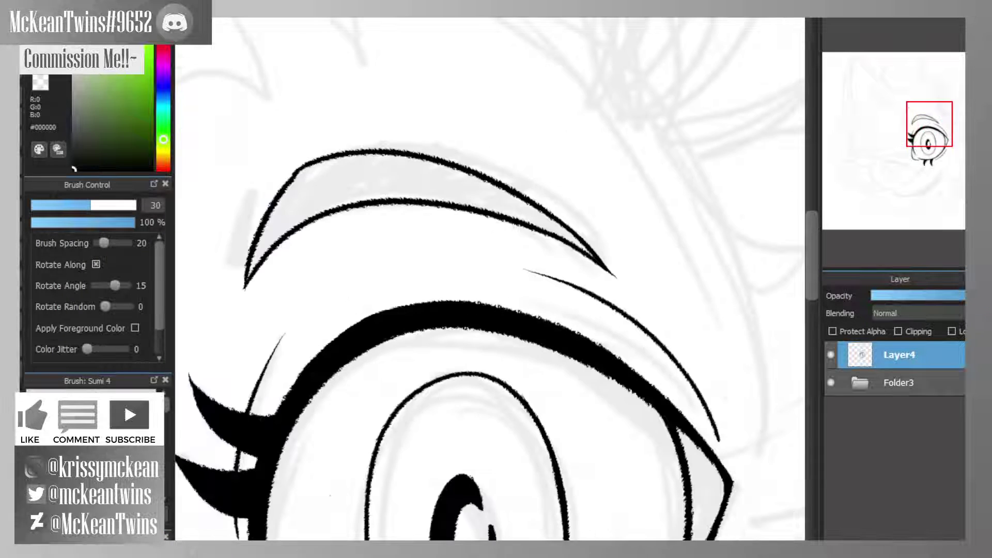
- Ink a small triangular tuft beside the eyebrow's inner end and three short lines across the brow
drag(930, 123, 921, 114)
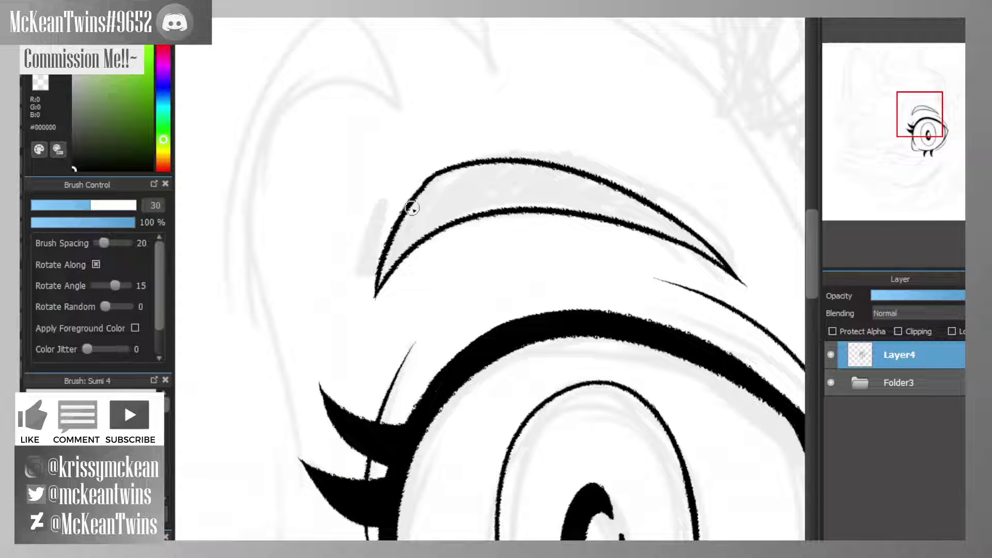
mouse_move(362, 283)
mouse_down()
mouse_move(377, 203)
mouse_move(339, 237)
mouse_move(361, 287)
mouse_move(369, 251)
mouse_up()
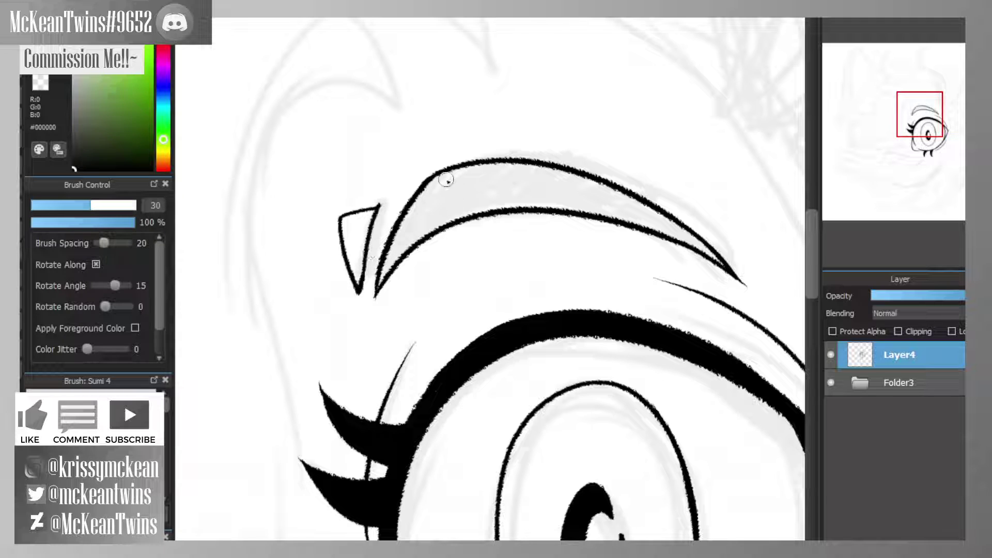
drag(459, 166, 445, 223)
drag(510, 164, 499, 209)
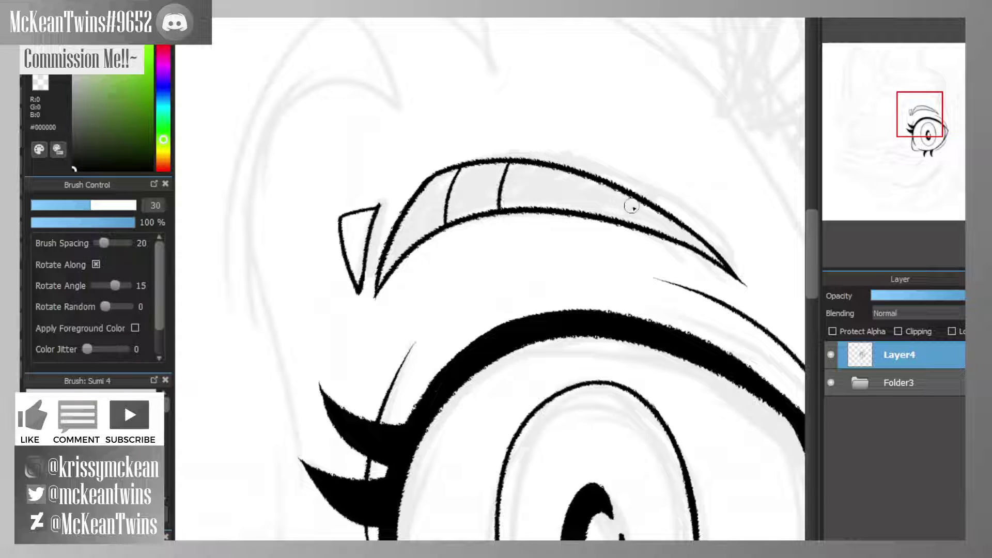
drag(631, 196, 634, 224)
key(ctrl+minus)
key(ctrl+minus)
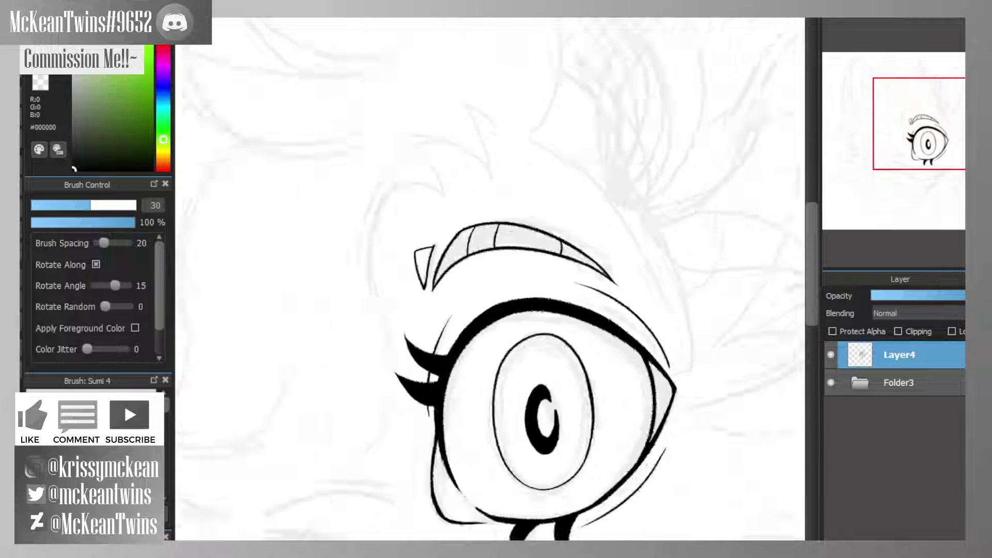
key(ctrl+minus)
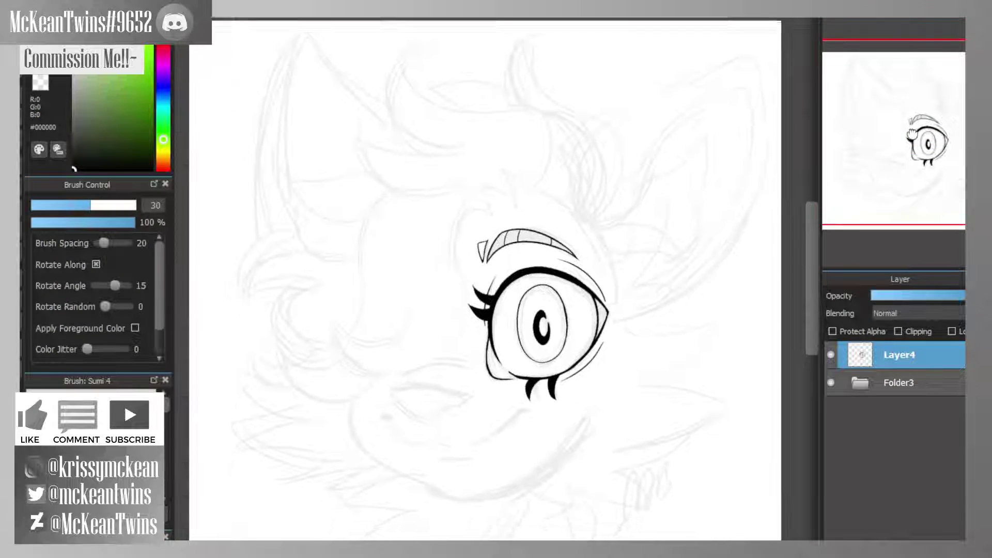
- Ink the nose's wavy lower edge and its front side over the sketch
mouse_move(912, 136)
mouse_down()
mouse_move(896, 156)
mouse_move(907, 166)
mouse_move(893, 173)
mouse_move(898, 154)
mouse_up()
key(ctrl+plus)
key(ctrl+plus)
mouse_move(422, 342)
mouse_down()
mouse_move(465, 345)
mouse_move(632, 266)
mouse_up()
mouse_move(333, 224)
mouse_down()
mouse_move(352, 292)
mouse_move(425, 339)
mouse_up()
- Rotate the canvas, undo the nose's front side and redraw it as a fuller curve flowing into the lower edge
key(Right)
key(Right)
key(Right)
key(Right)
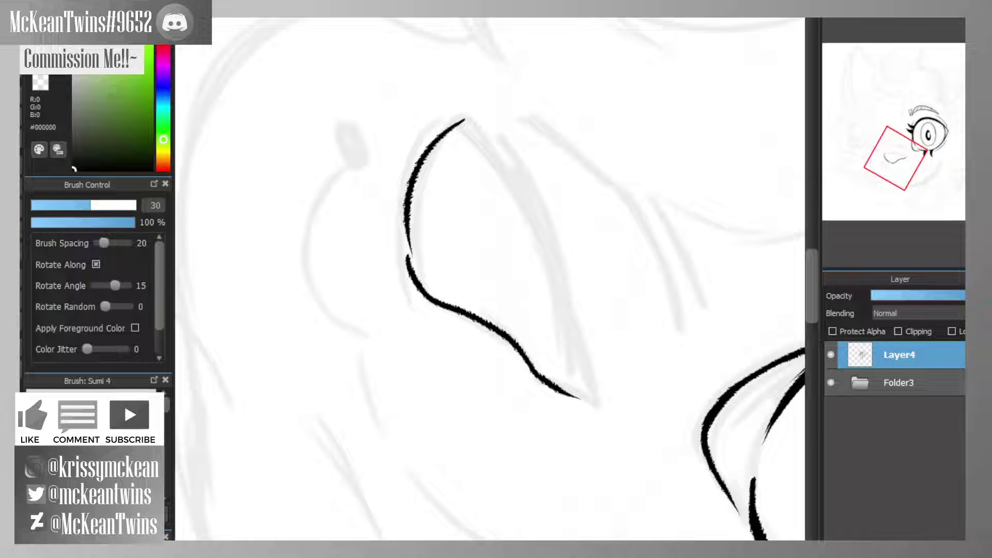
key(ctrl+z)
drag(411, 269, 481, 109)
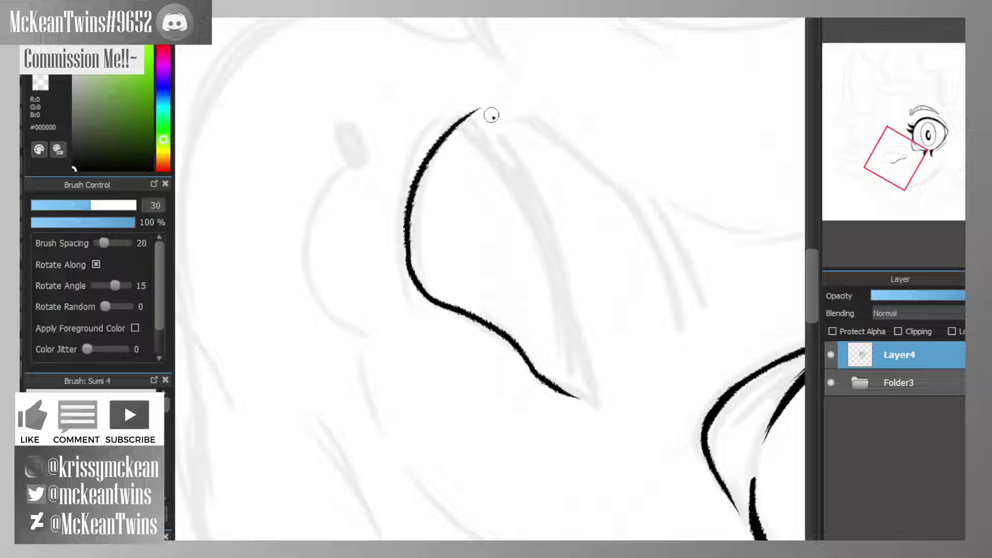
key(ctrl+z)
drag(407, 262, 487, 100)
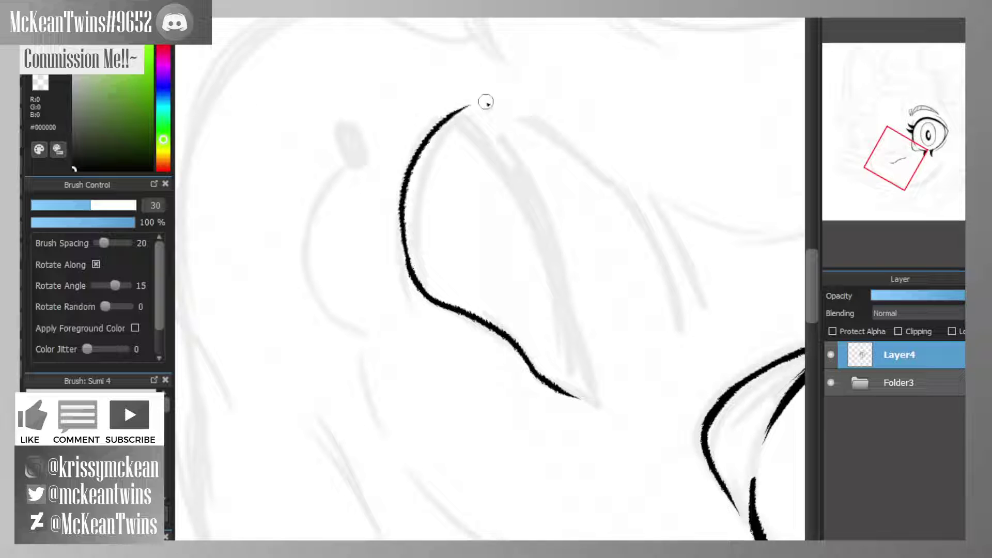
- Ink the nose's upper edge and close the outline with a rounded corner on the side facing the eye
click(921, 26)
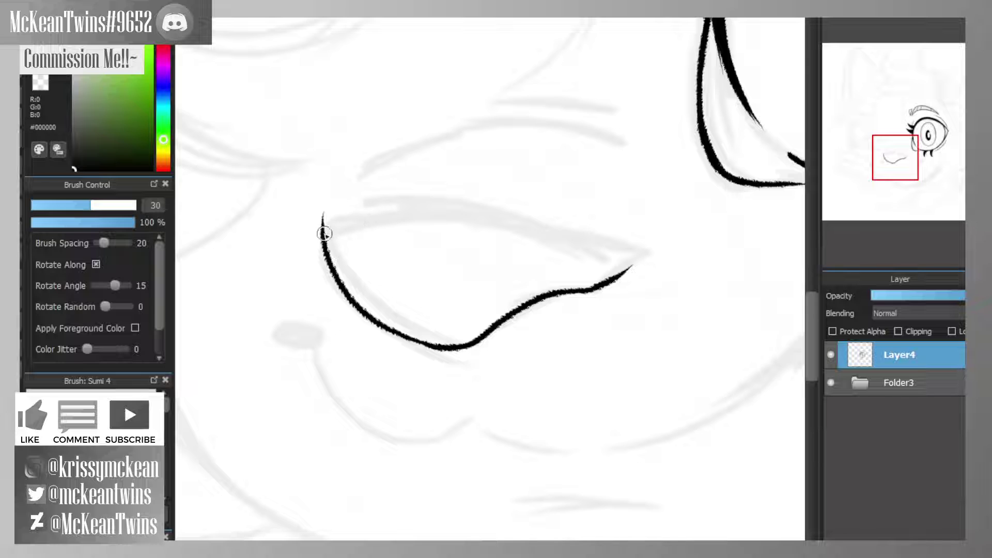
mouse_move(324, 223)
mouse_down()
mouse_move(532, 217)
mouse_move(612, 251)
mouse_up()
key(Left)
key(Left)
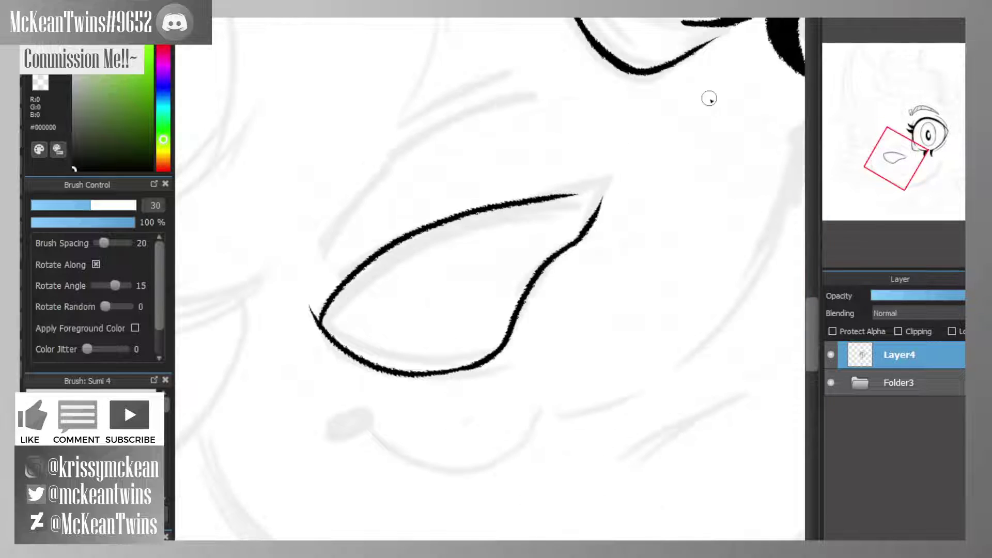
mouse_move(591, 219)
mouse_down()
mouse_move(596, 198)
mouse_move(527, 197)
mouse_up()
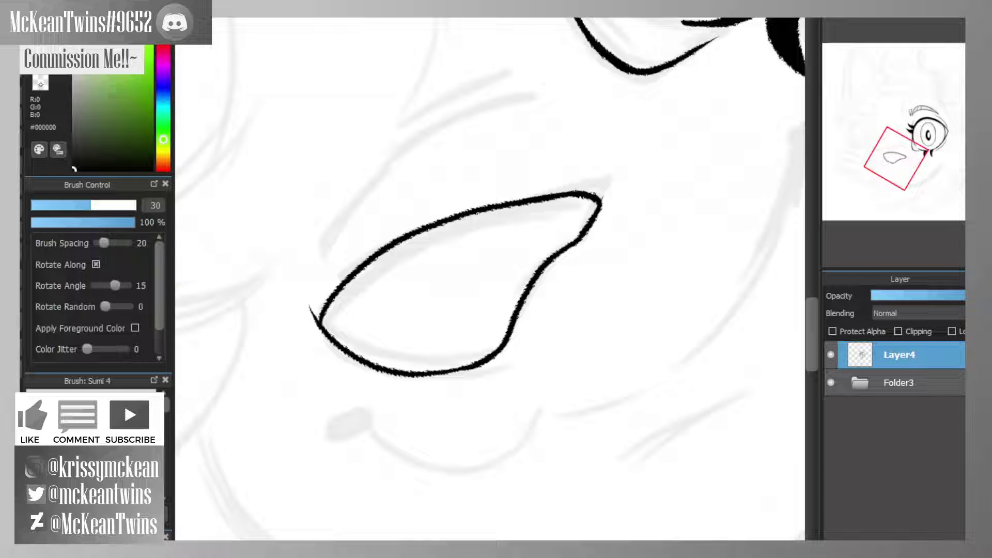
- Erase the stray line tip sticking out of the nose outline's front corner with the transparent colour
click(41, 85)
mouse_move(306, 302)
mouse_down()
mouse_move(303, 332)
mouse_move(315, 332)
mouse_up()
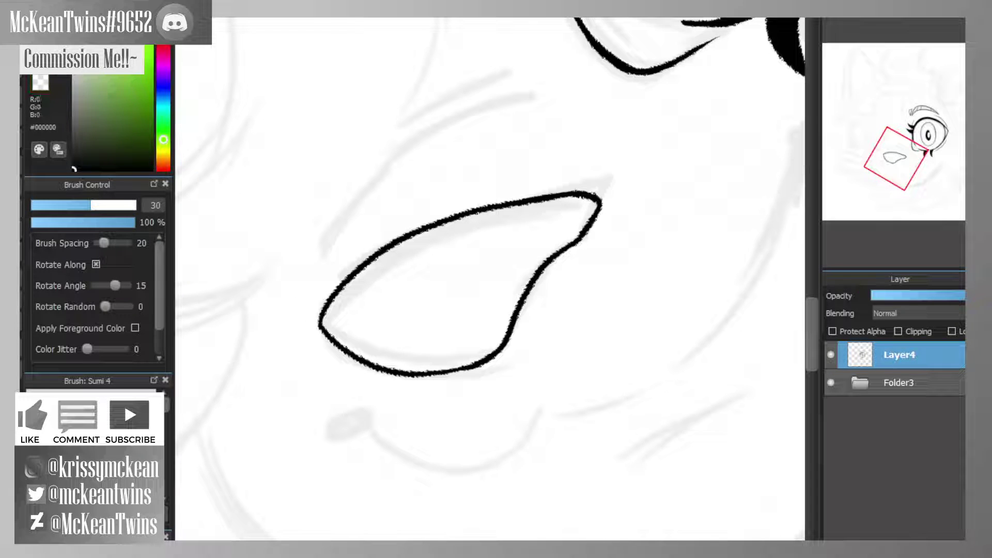
key(Up)
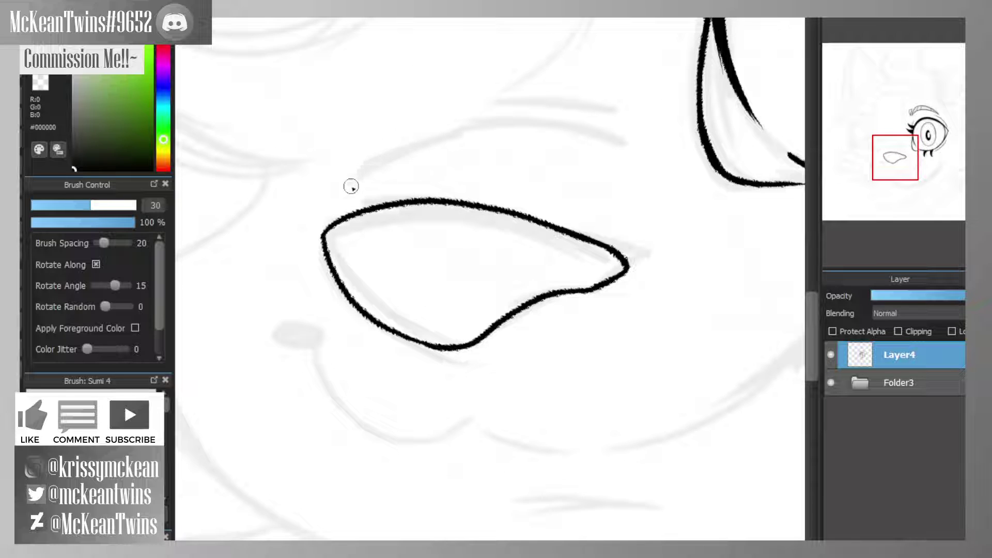
- Ink a long curved line and a shorter one above the nose for the top of the muzzle
mouse_move(344, 191)
mouse_down()
mouse_move(468, 127)
mouse_move(624, 138)
mouse_up()
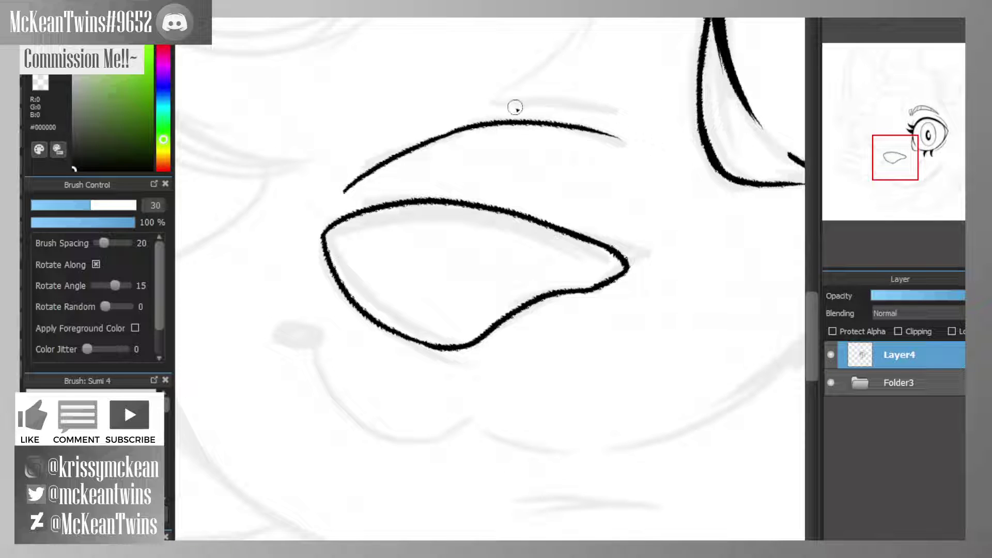
drag(501, 106, 611, 110)
key(ctrl+minus)
key(ctrl+minus)
key(ctrl+minus)
key(ctrl+minus)
key(ctrl+minus)
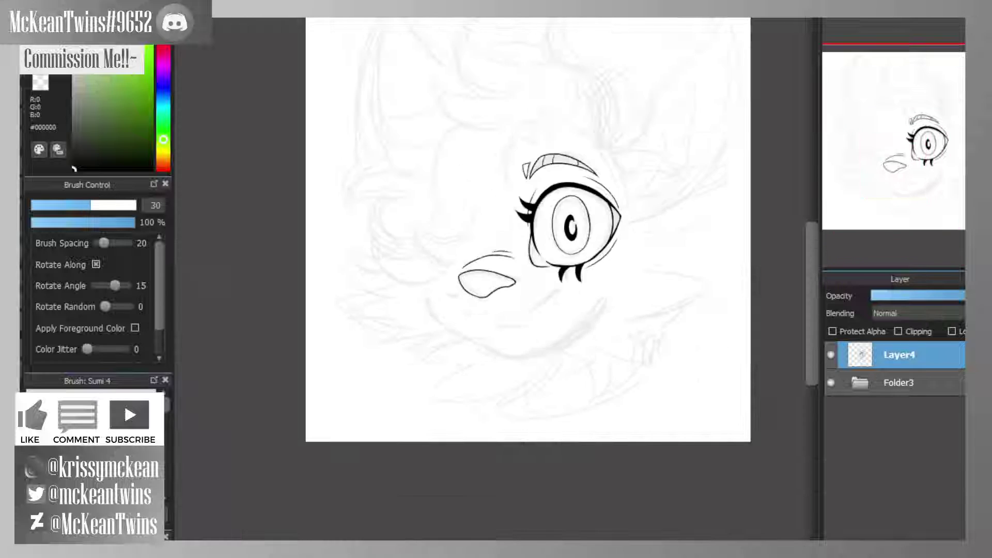
- Flip the canvas view, lasso the nose with its muzzle lines and move them slightly up and away from the eye
click(914, 130)
drag(914, 131, 899, 165)
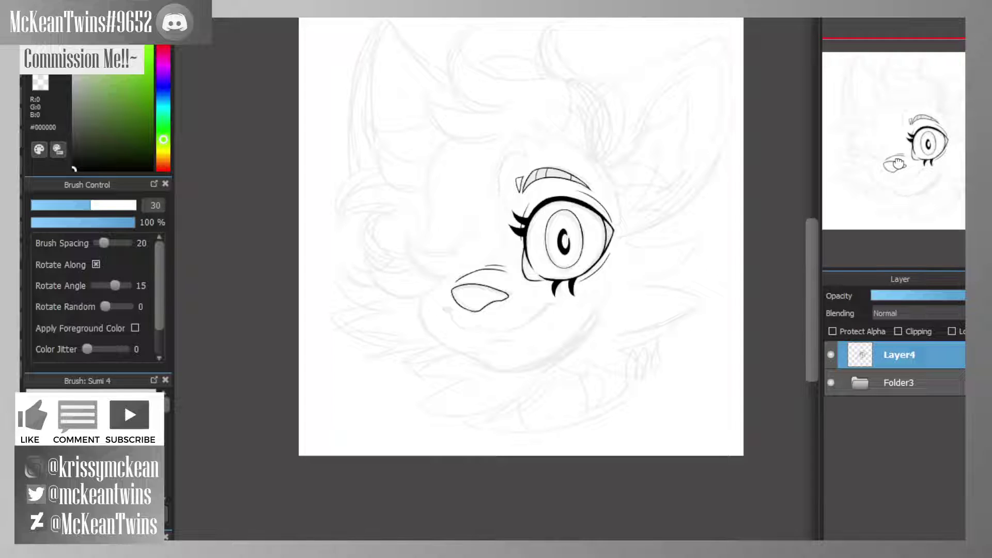
drag(899, 164, 904, 178)
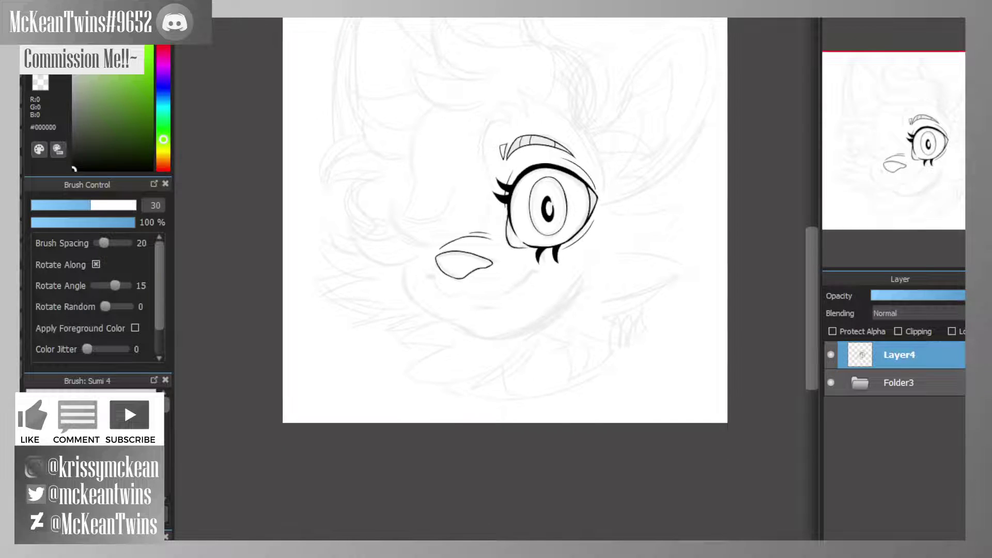
key(Down)
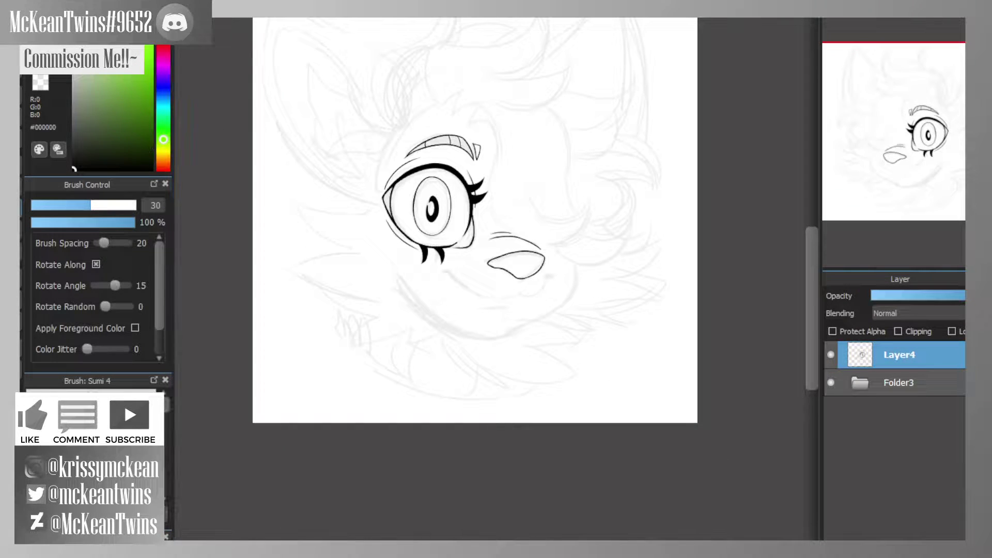
mouse_move(554, 175)
mouse_down()
mouse_move(557, 328)
mouse_move(490, 299)
mouse_up()
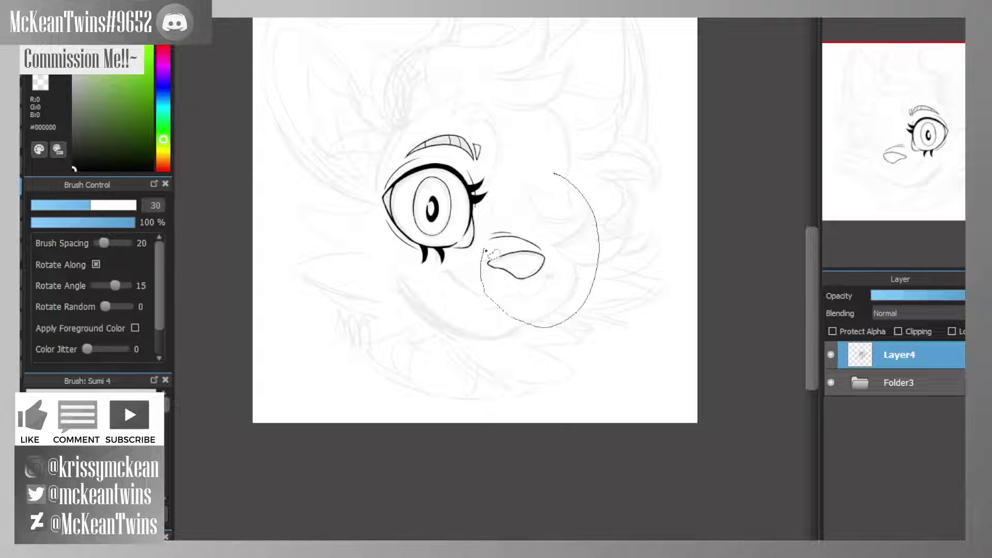
drag(486, 252, 552, 176)
key(ctrl+t)
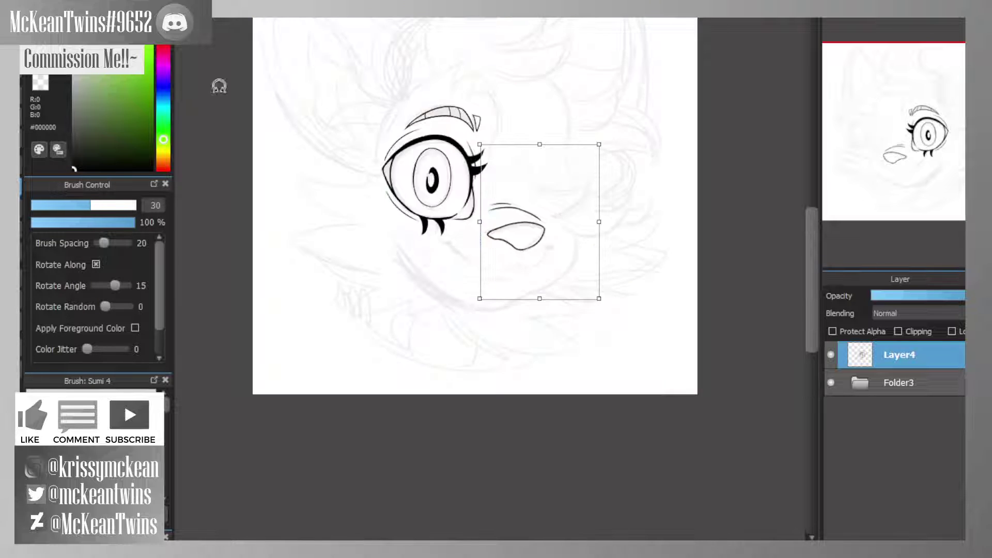
drag(547, 237, 550, 233)
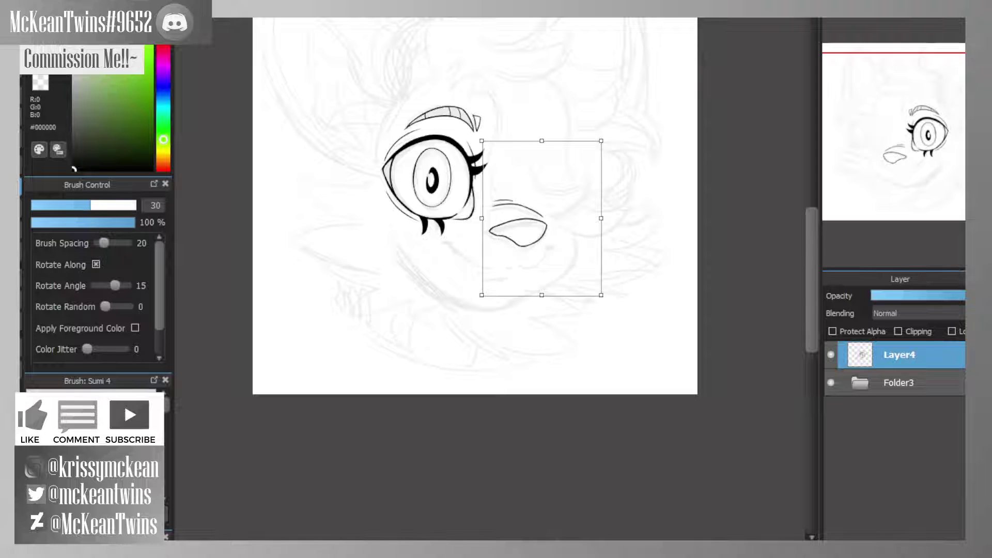
key(Return)
- Lasso the eye with its eyebrow and transform them, widening the shape slightly and skewing it up on the nose side
mouse_move(517, 92)
mouse_down()
mouse_move(489, 223)
mouse_move(442, 297)
mouse_move(319, 120)
mouse_move(516, 92)
mouse_up()
key(ctrl+t)
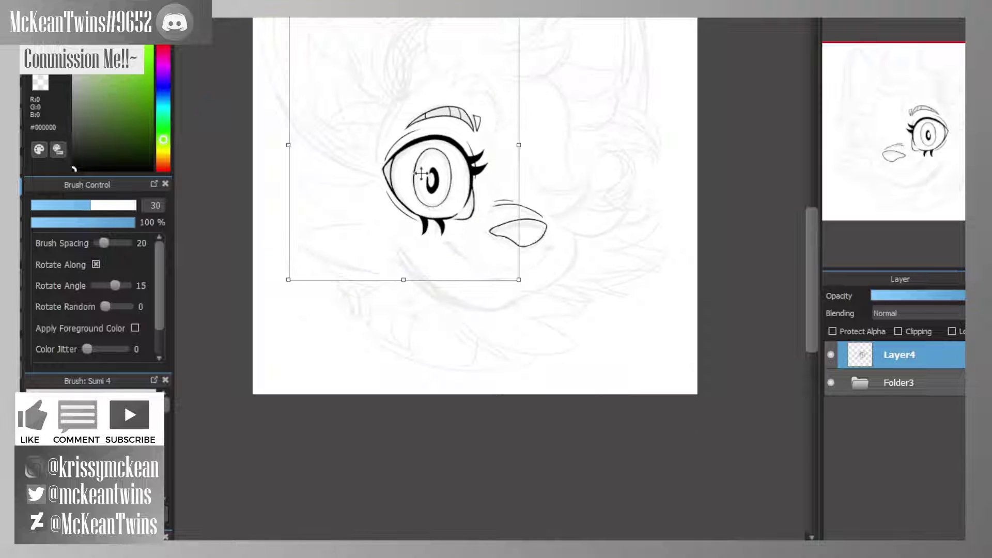
drag(518, 147, 505, 155)
drag(523, 280, 526, 277)
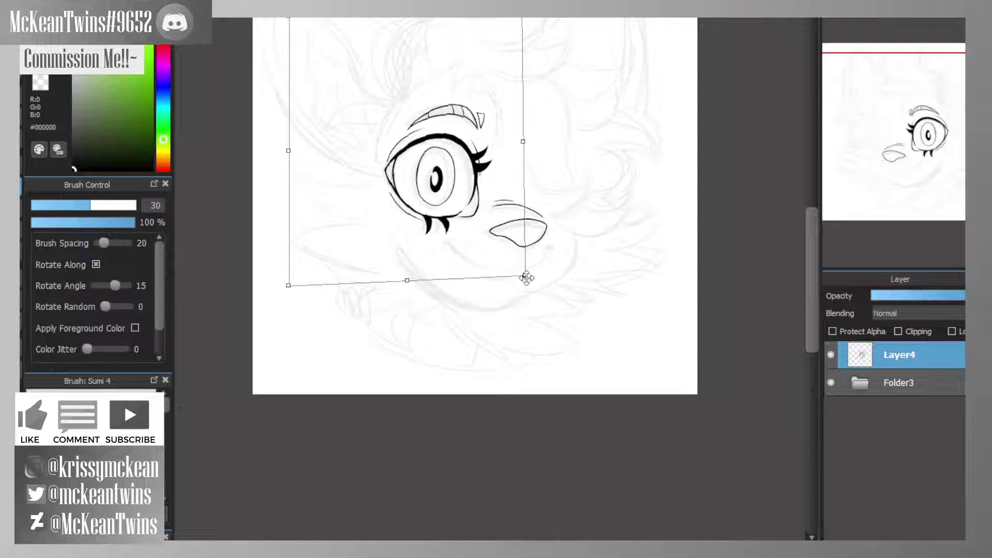
drag(509, 241, 507, 243)
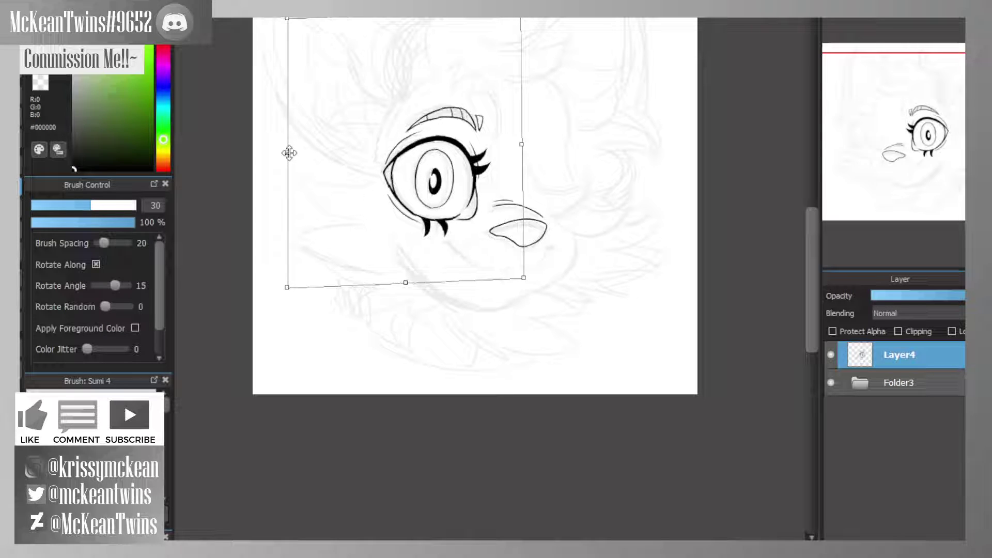
drag(289, 154, 283, 153)
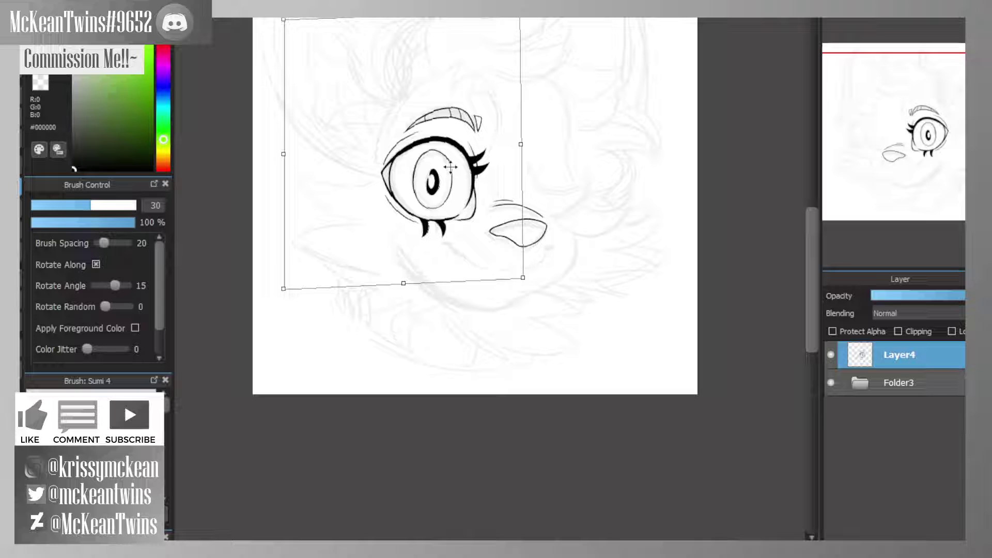
drag(450, 168, 451, 167)
click(931, 19)
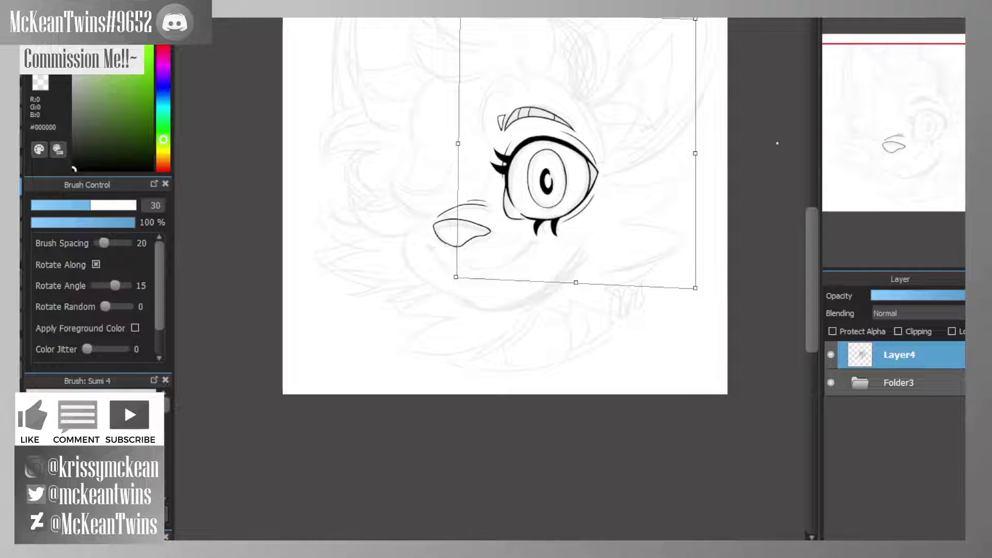
key(Return)
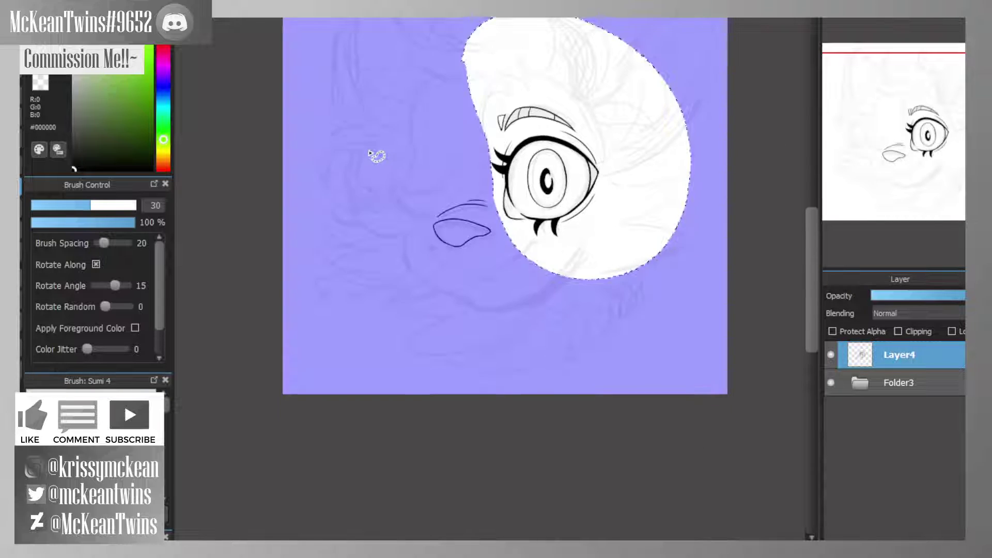
- Lasso the iris and pupil, shift them slightly toward the eye's outer corner, and clear the selection
key(ctrl+d)
mouse_move(574, 190)
mouse_down()
mouse_move(576, 239)
mouse_move(544, 243)
mouse_move(532, 229)
mouse_move(534, 195)
mouse_move(571, 184)
mouse_up()
key(ctrl+t)
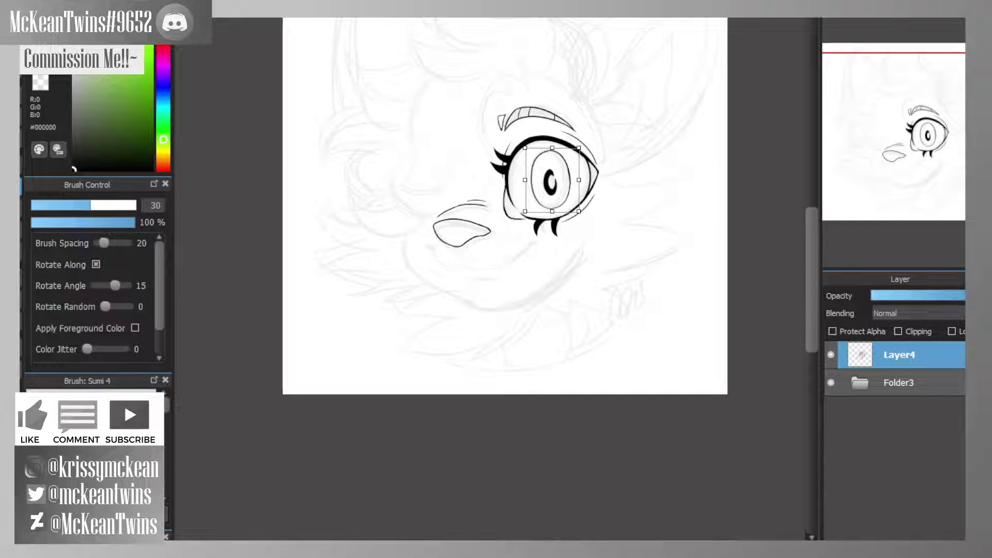
key(Return)
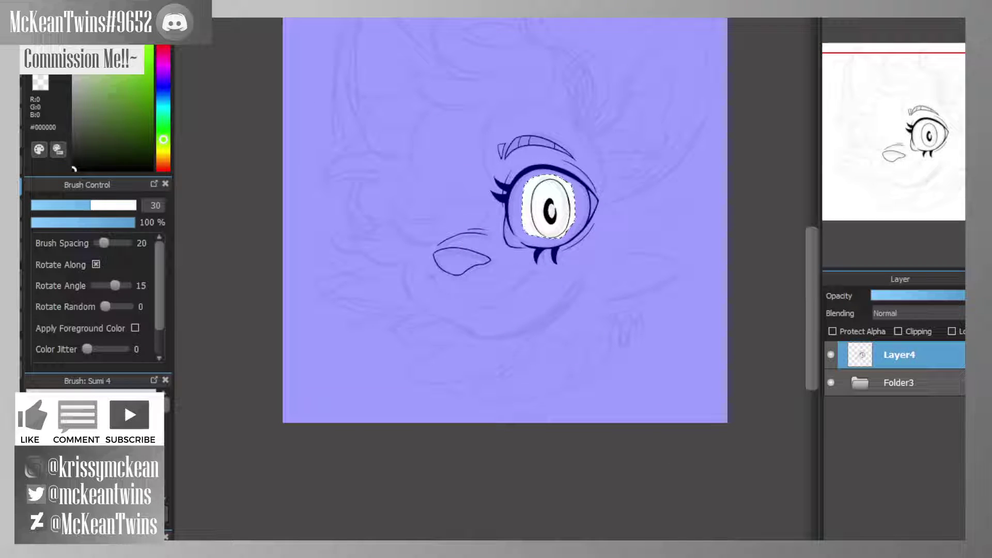
key(ctrl+d)
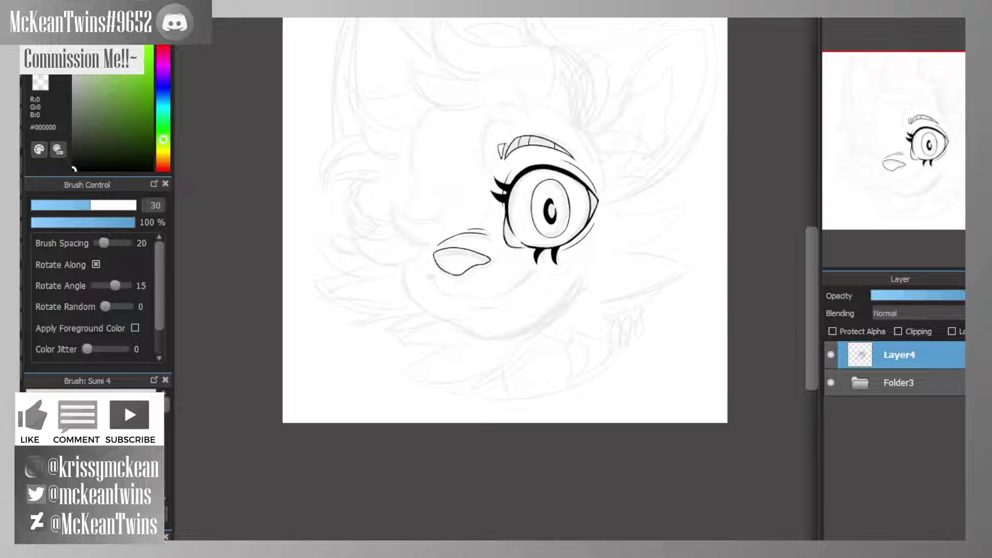
- Ink the mouth below the nose: a small front corner mark, a rounded lip curve and a long smile line ending in a cheek-side corner
key(ctrl+plus)
key(ctrl+plus)
key(ctrl+plus)
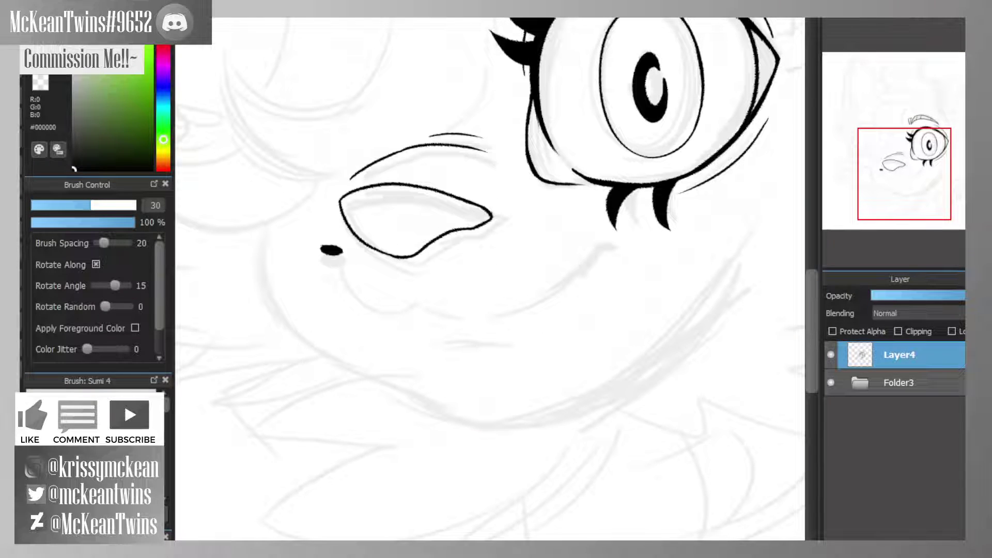
key(ctrl+plus)
mouse_move(267, 237)
mouse_down()
mouse_move(305, 321)
mouse_move(381, 321)
mouse_up()
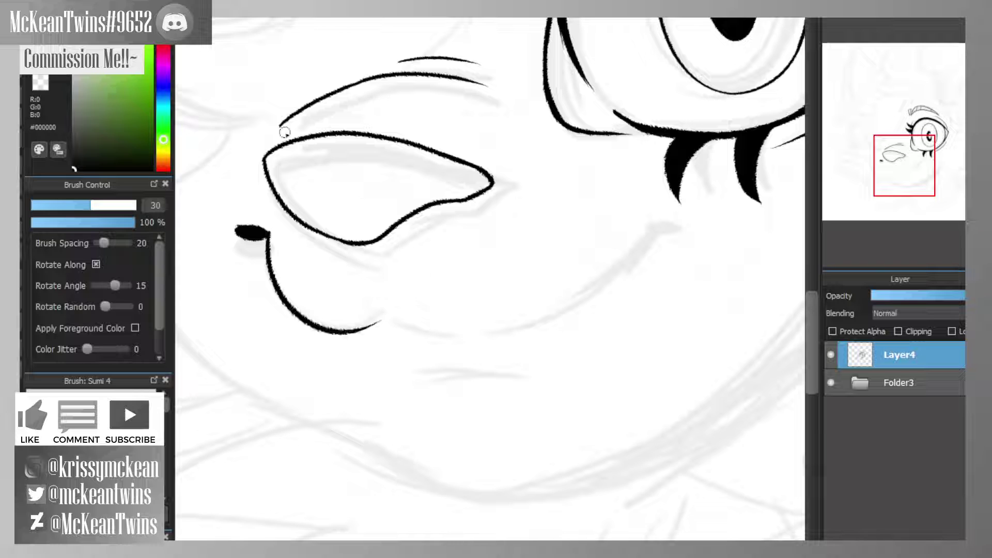
key(ctrl+z)
mouse_move(267, 237)
mouse_down()
mouse_move(388, 284)
mouse_move(393, 310)
mouse_move(666, 207)
mouse_move(650, 235)
mouse_move(652, 224)
mouse_move(628, 226)
mouse_move(659, 219)
mouse_up()
drag(611, 213, 662, 217)
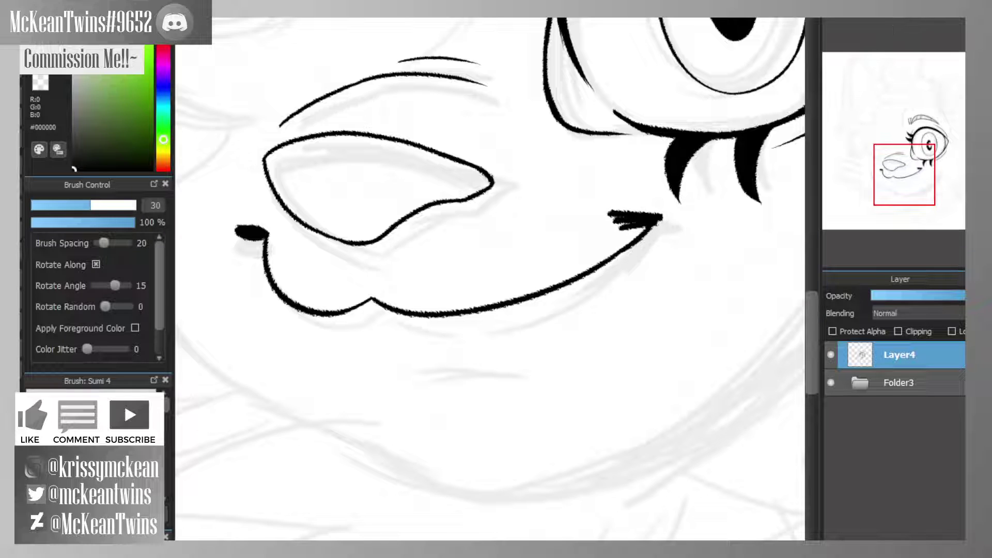
- Compare the mouth in normal and mirrored view and undo the long smile line with its cheek-side corner
key(ctrl+minus)
key(ctrl+minus)
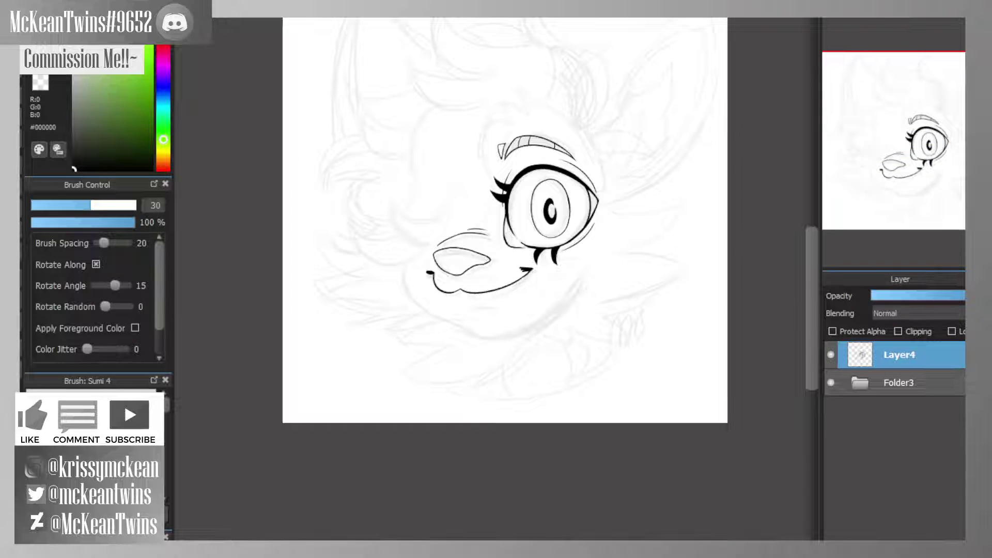
key(Down)
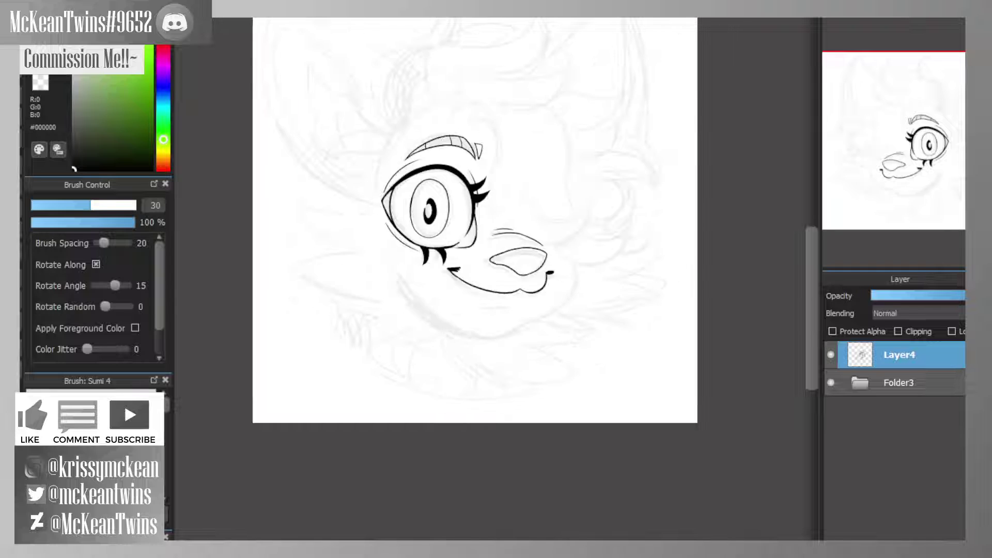
key(h)
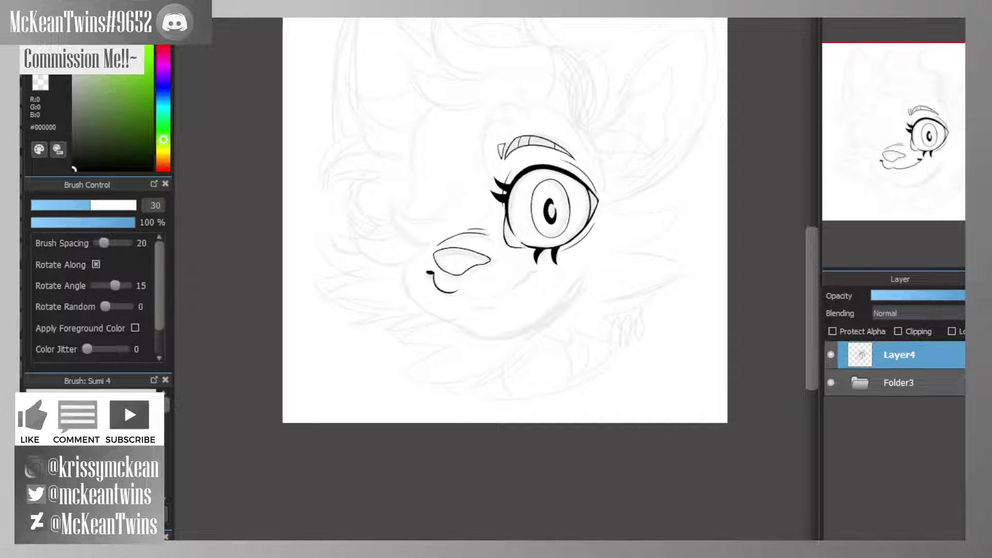
key(h)
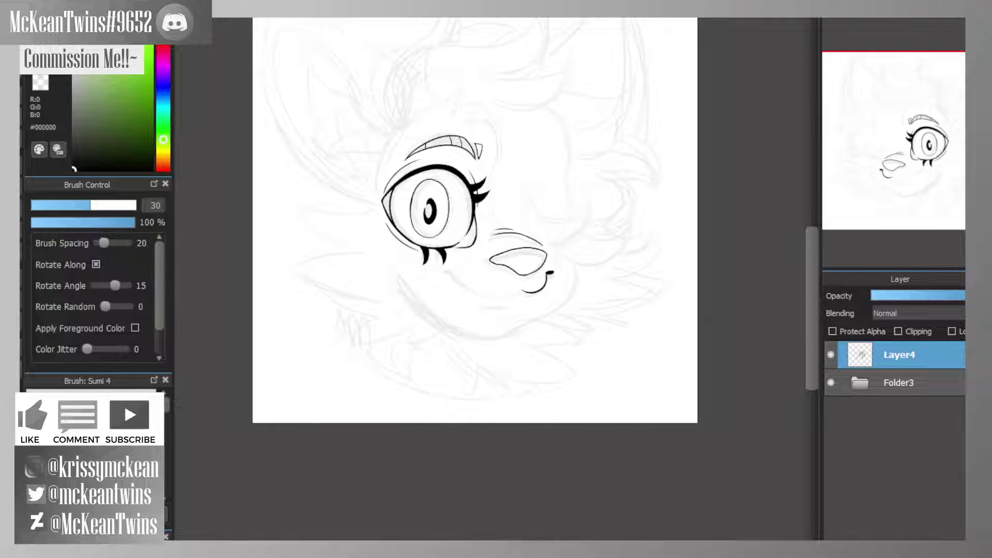
- Ink a new long smile line from the lip curve up toward the cheek in the mirrored view
key(h)
scroll(496, 279, up, 2)
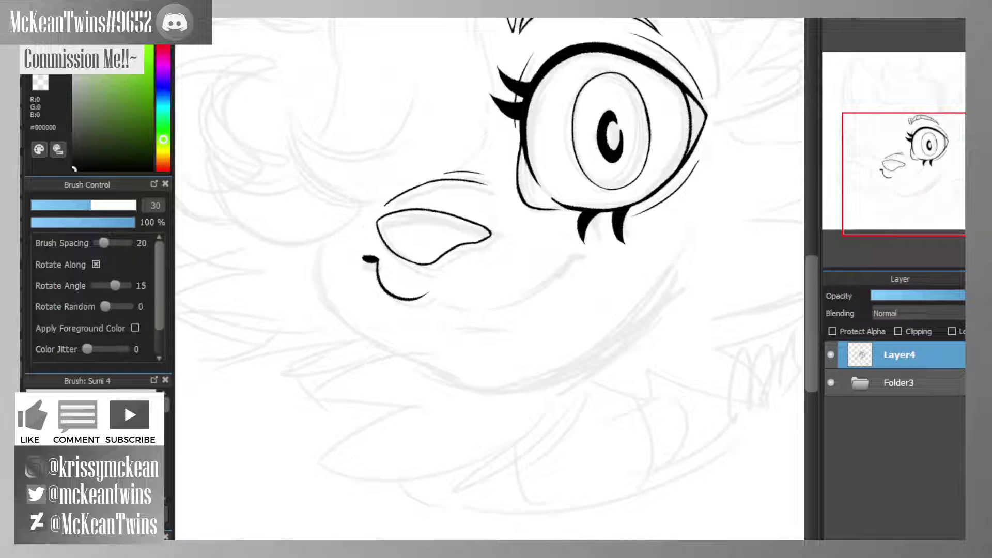
key(h)
mouse_move(553, 295)
mouse_down()
mouse_move(428, 292)
mouse_move(396, 261)
mouse_up()
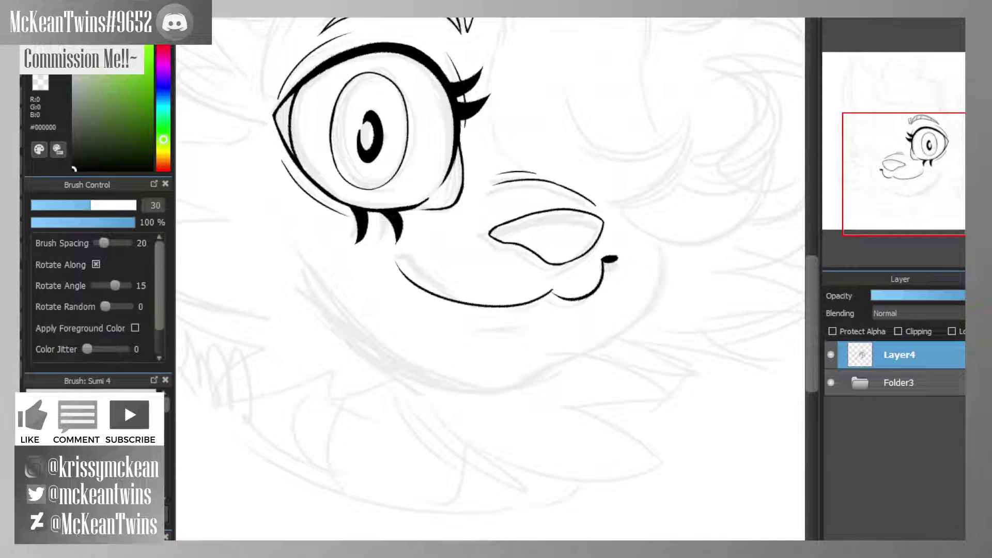
- Ink a steeper cheek-side end inside the smile line and erase the old outer end with the transparent colour
key(ctrl+Down)
key(ctrl+Down)
key(ctrl+Down)
key(ctrl+Up)
key(ctrl+Up)
key(ctrl+Up)
key(ctrl+Up)
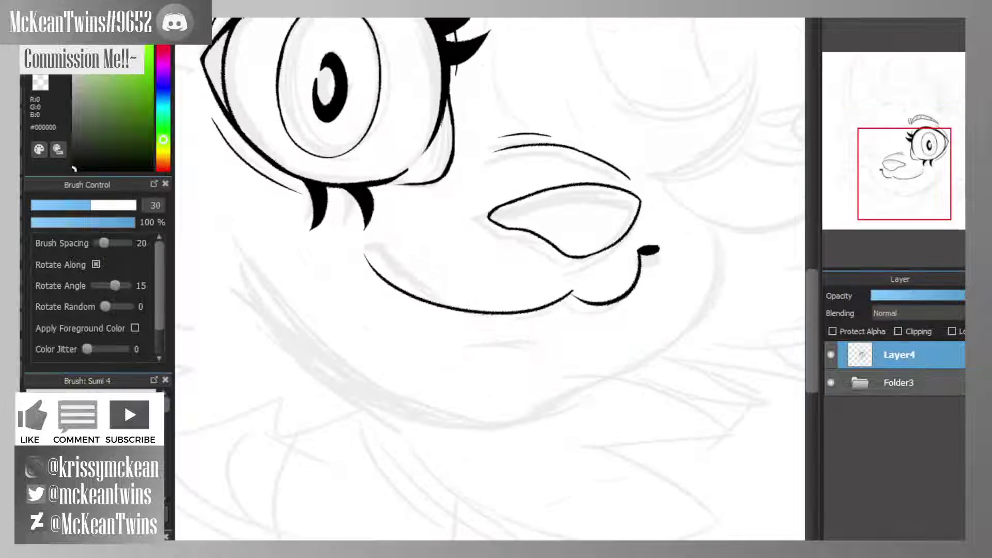
drag(389, 257, 451, 308)
click(45, 82)
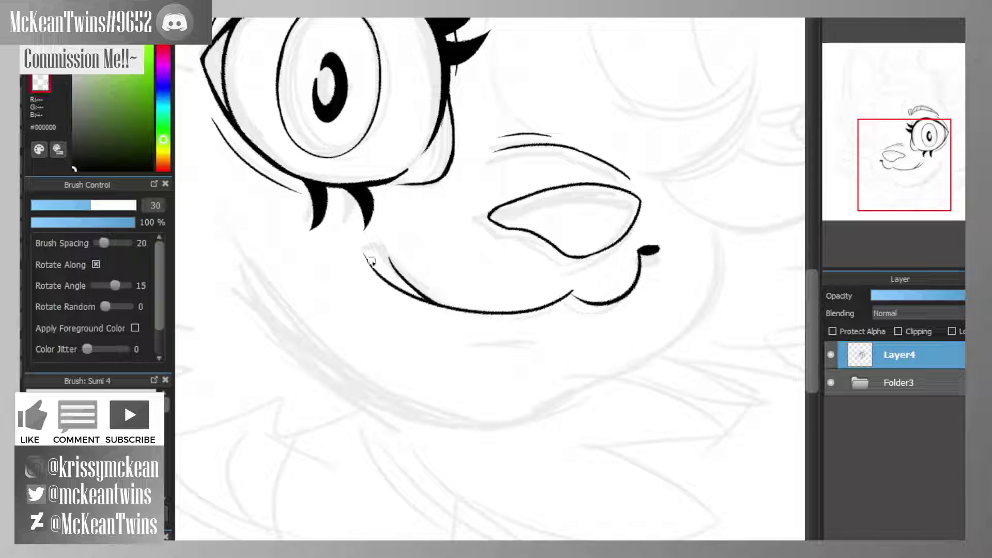
mouse_move(371, 261)
mouse_down()
mouse_move(362, 249)
mouse_move(437, 312)
mouse_move(488, 318)
mouse_up()
- Rotate the canvas, trim and re-ink the smile line's cheek-side section to an even thickness, and restore the canvas rotation
key(Right)
key(Right)
key(Right)
key(Right)
key(ctrl+Up)
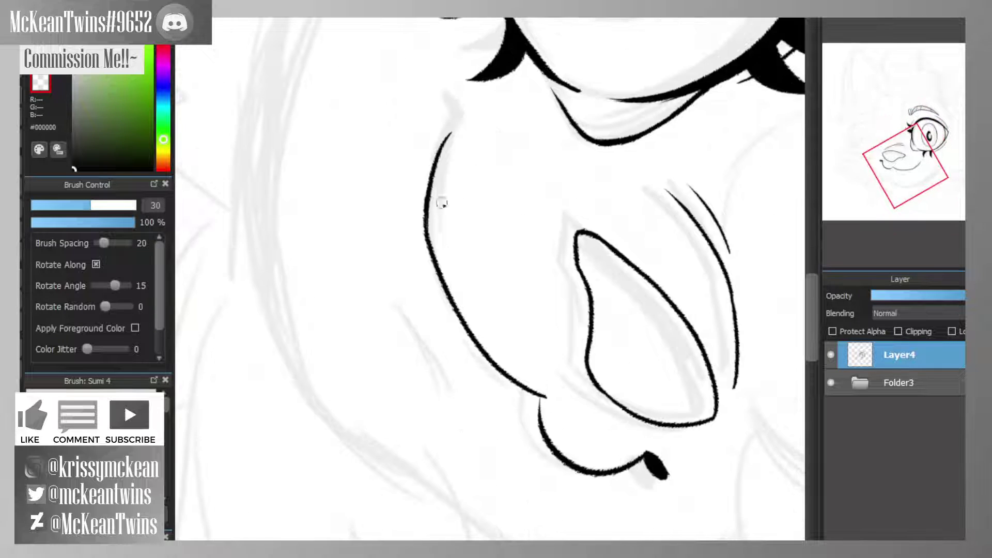
drag(416, 188, 447, 300)
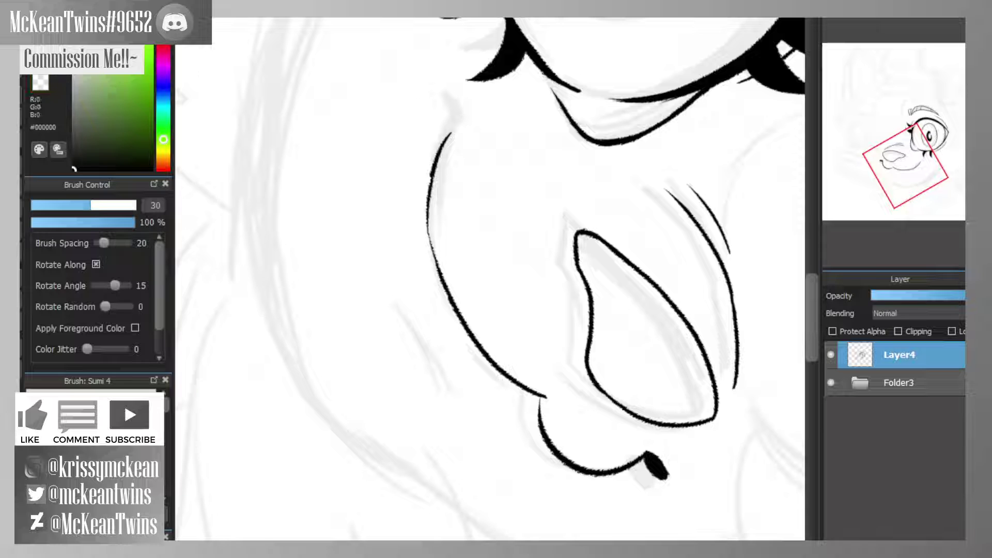
mouse_move(436, 162)
mouse_down()
mouse_move(435, 250)
mouse_move(457, 312)
mouse_up()
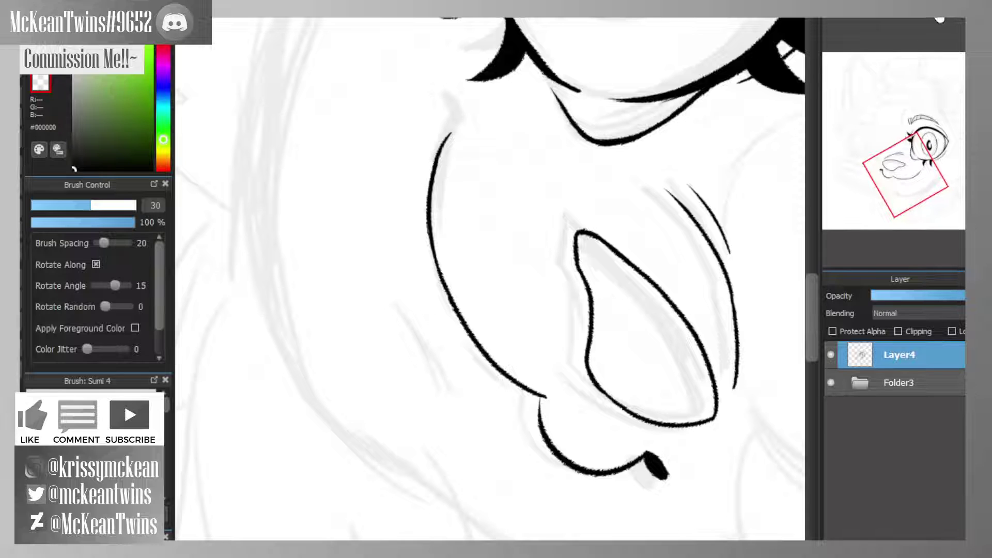
click(945, 20)
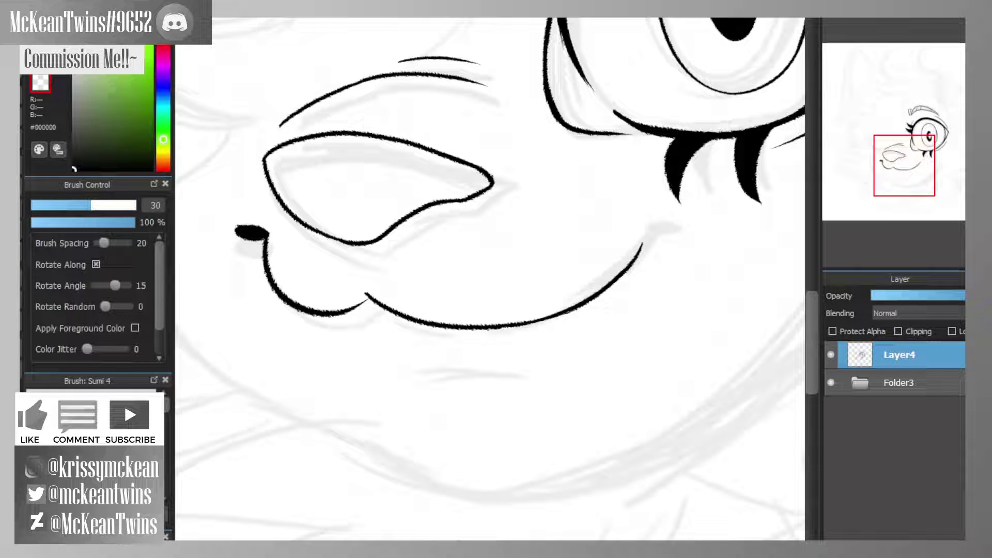
- Ink the join between the front lip curve and the smile line, and try a short line connecting it to the nose
click(40, 63)
drag(367, 297, 327, 320)
drag(369, 249, 372, 298)
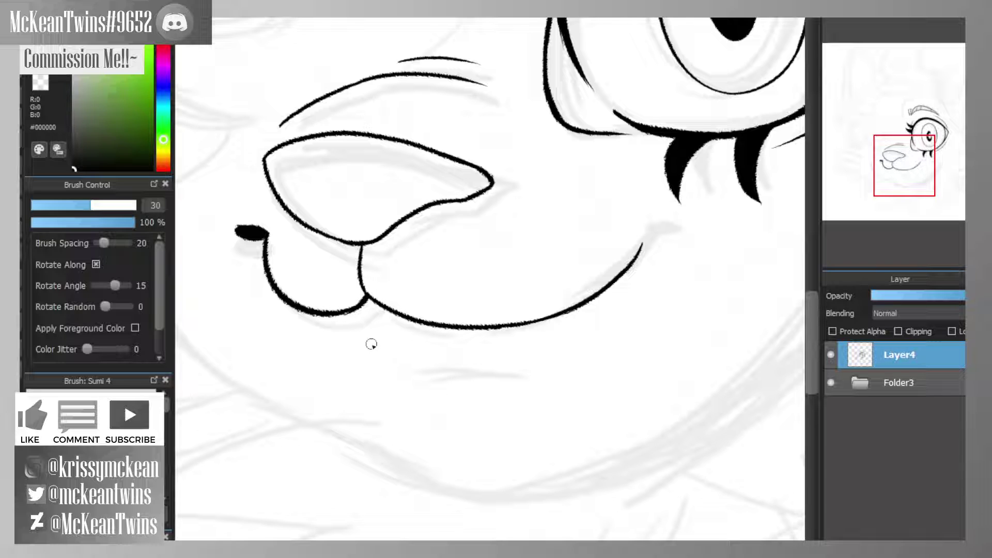
key(ctrl+z)
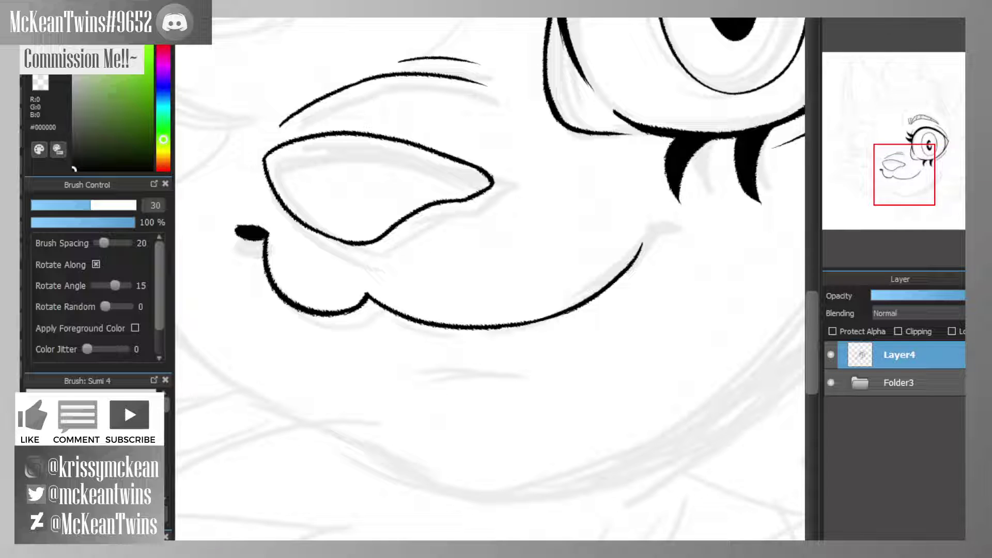
- Ink a thick tapered corner at the smile line's cheek-side end and extend it outward past the line
key(h)
mouse_move(371, 290)
mouse_down()
mouse_move(373, 233)
mouse_move(353, 231)
mouse_move(342, 241)
mouse_move(348, 256)
mouse_move(341, 239)
mouse_move(396, 230)
mouse_up()
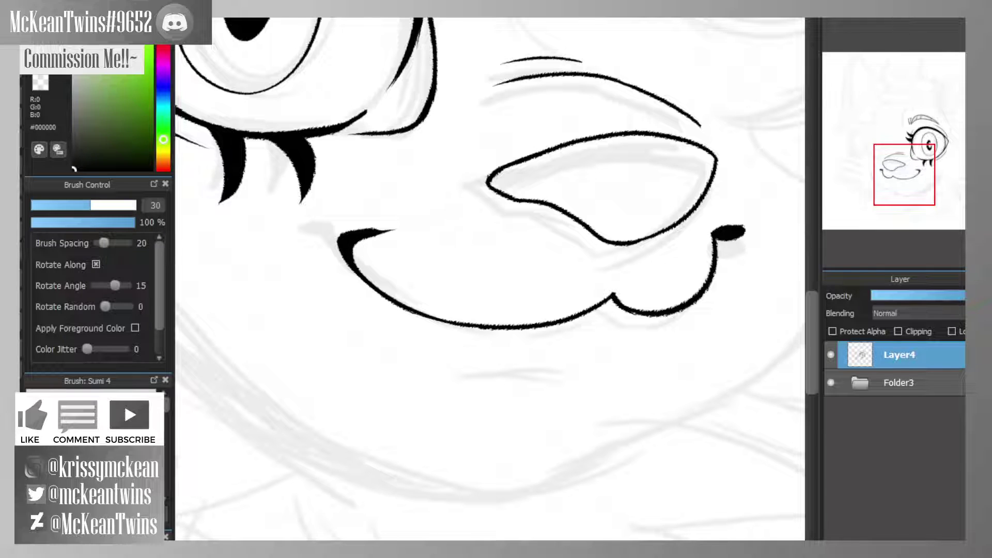
key(ctrl+minus)
key(ctrl+minus)
key(h)
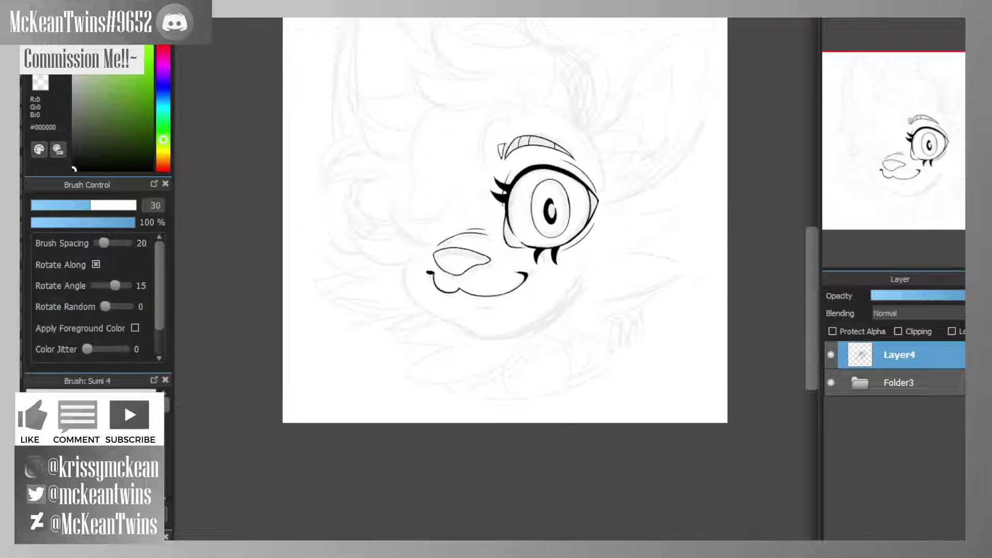
key(h)
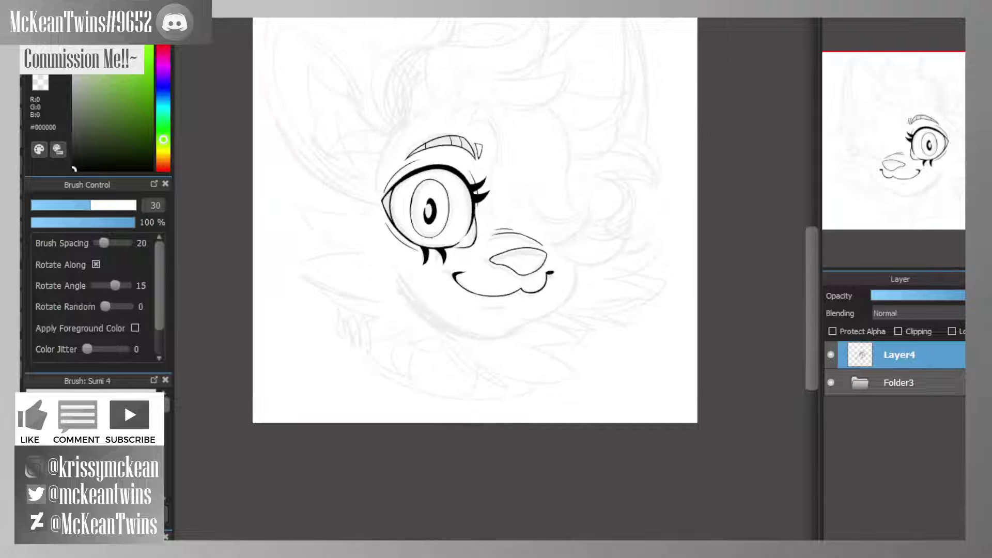
scroll(491, 284, up, 5)
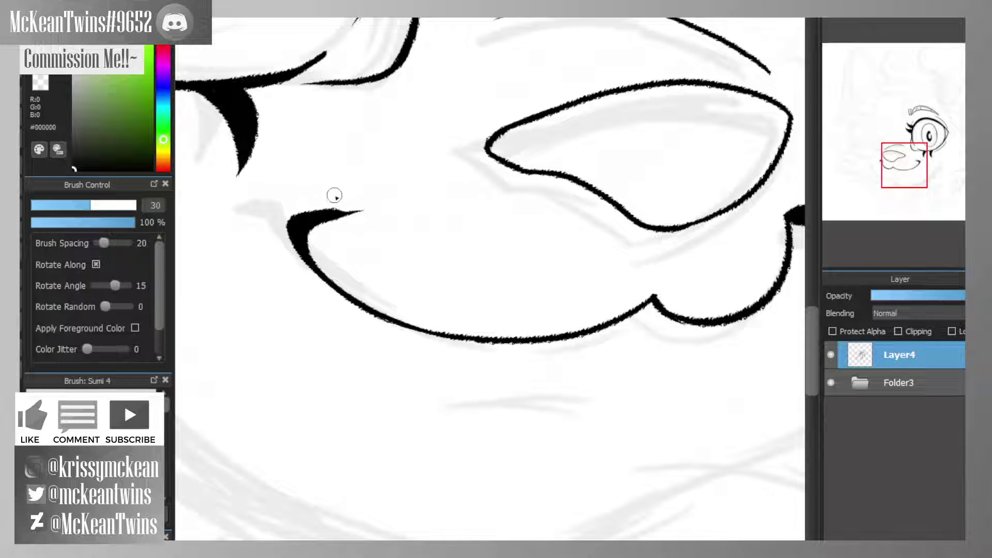
mouse_move(305, 217)
mouse_down()
mouse_move(358, 209)
mouse_move(267, 230)
mouse_move(290, 228)
mouse_up()
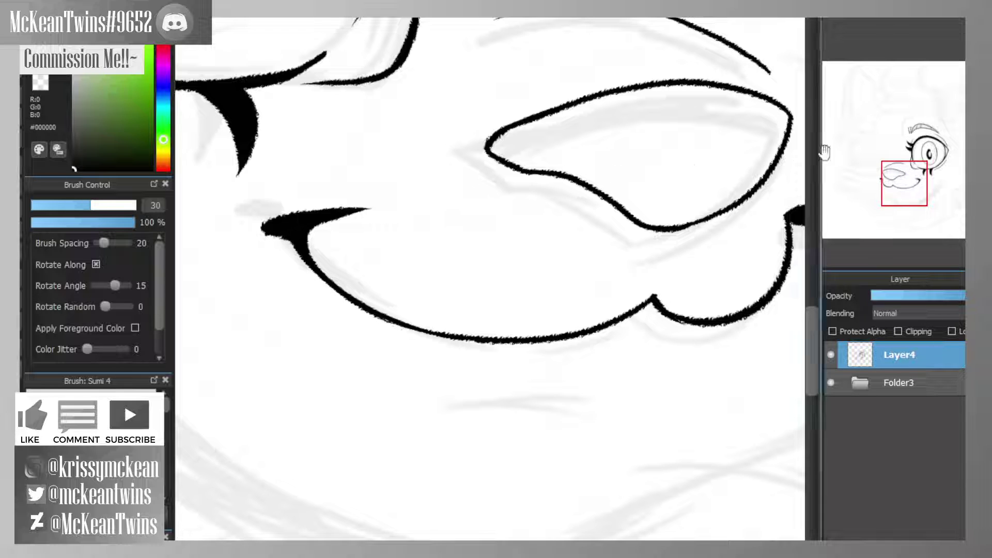
- Extend the mouth's front corner mark across the top of the lip curve and check the whole face in both orientations
click(924, 174)
drag(923, 176, 881, 161)
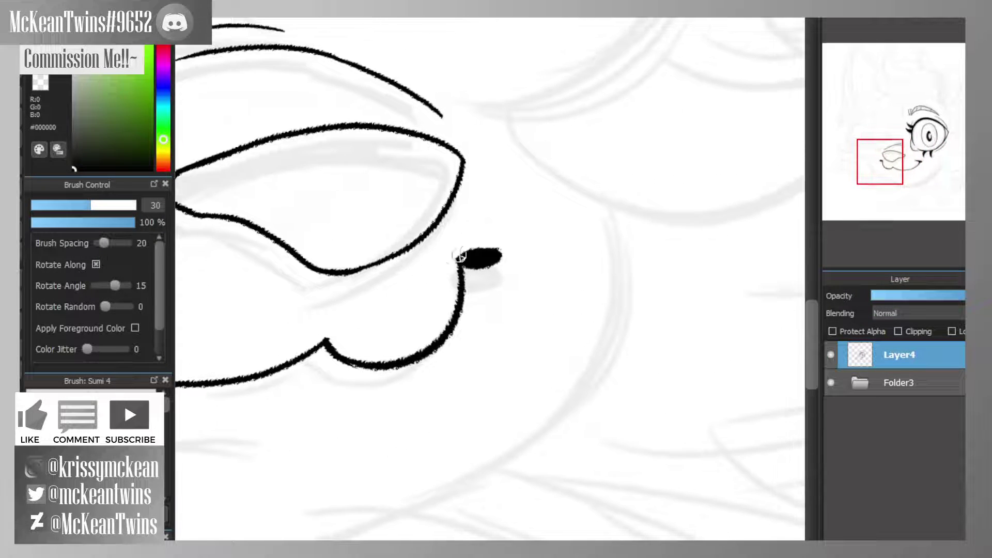
mouse_move(486, 249)
mouse_down()
mouse_move(439, 252)
mouse_move(456, 280)
mouse_move(452, 259)
mouse_move(456, 294)
mouse_move(455, 250)
mouse_up()
key(ctrl+minus)
key(ctrl+minus)
key(ctrl+minus)
key(ctrl+minus)
key(ctrl+minus)
key(ctrl+minus)
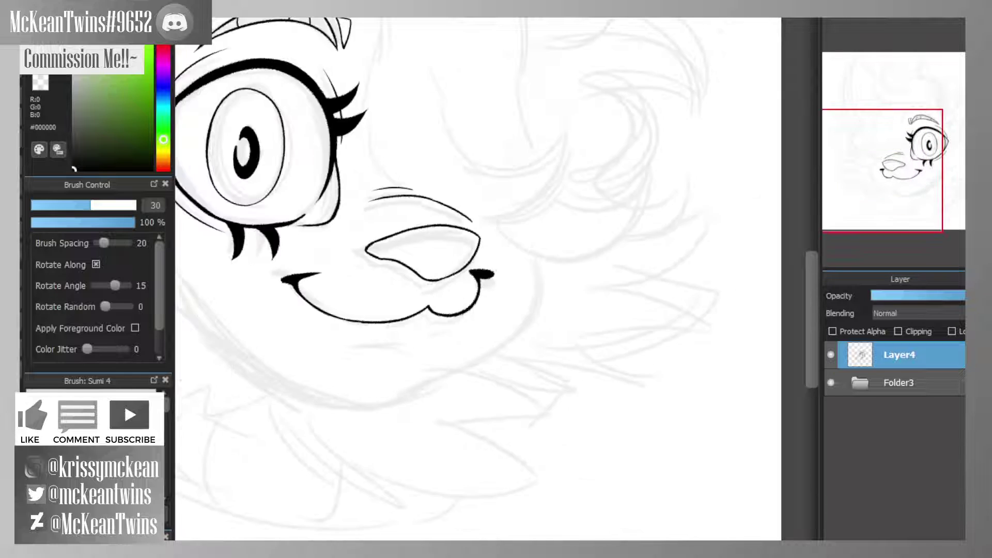
key(h)
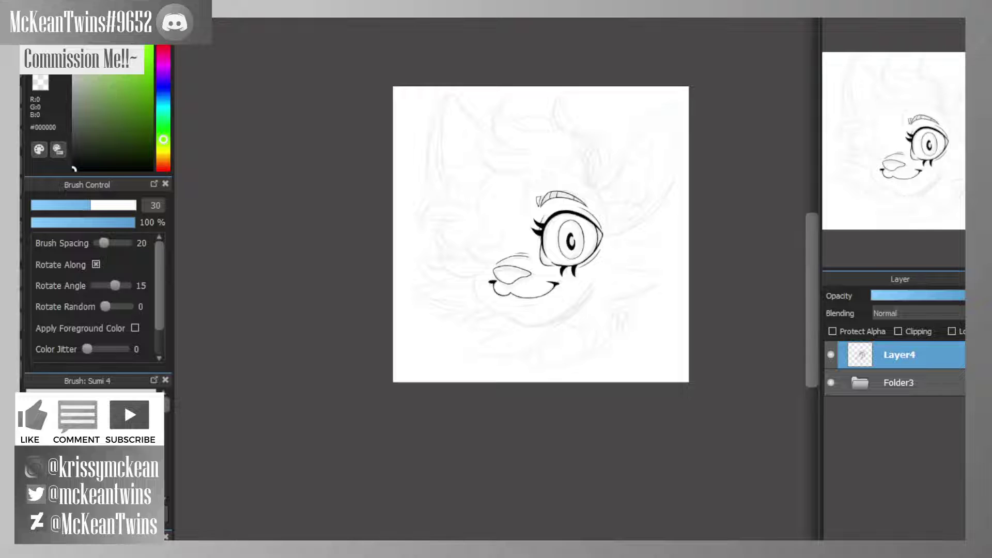
key(ctrl+plus)
key(ctrl+plus)
key(ctrl+plus)
key(ctrl+plus)
drag(908, 103, 907, 181)
key(ctrl+plus)
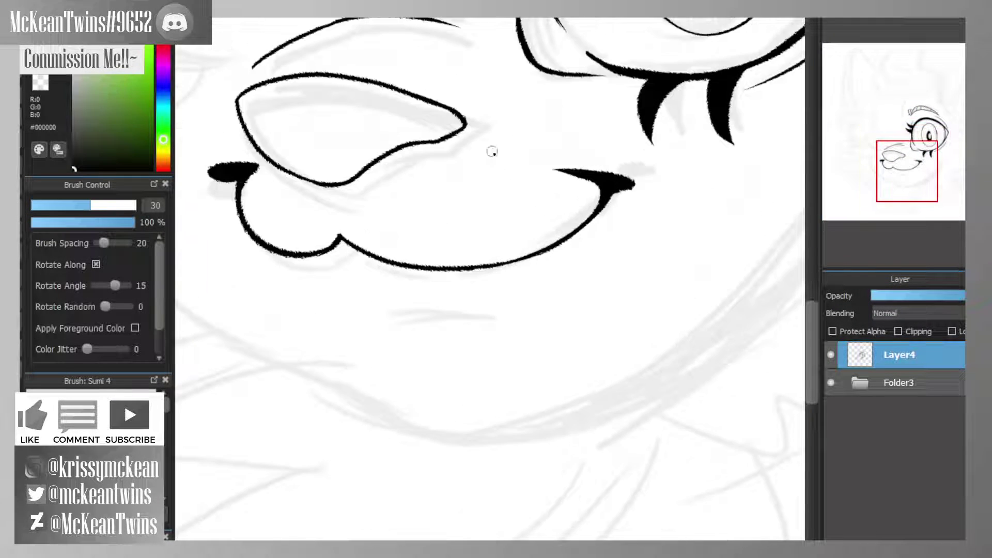
- Ink a short tapered lower-lip line beneath the smile and look over the whole face
drag(342, 312, 458, 322)
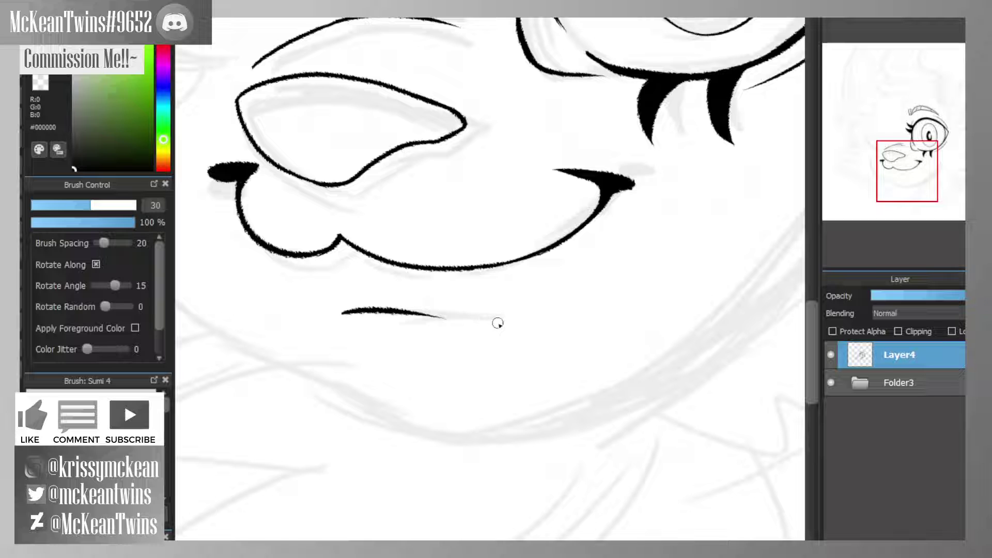
scroll(907, 139, down, 5)
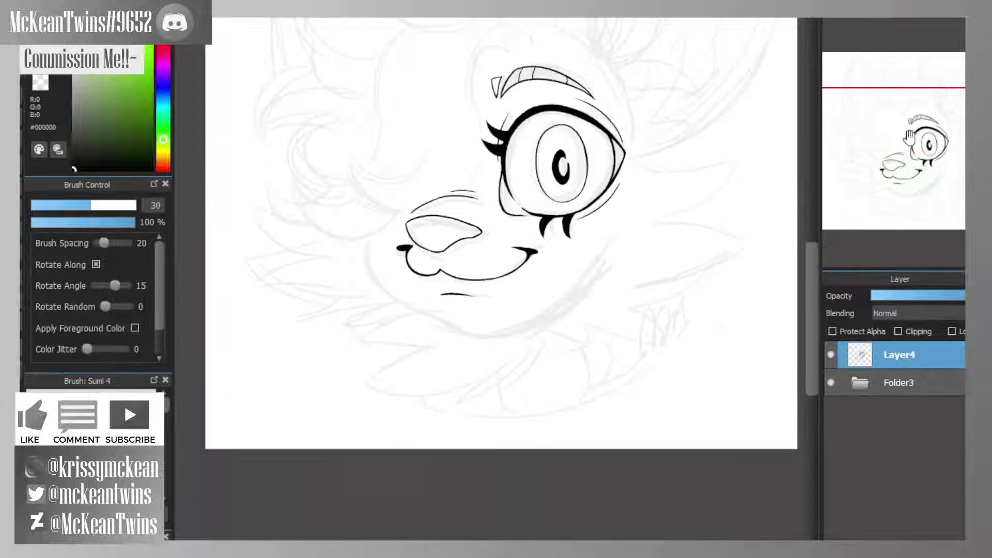
drag(907, 139, 903, 154)
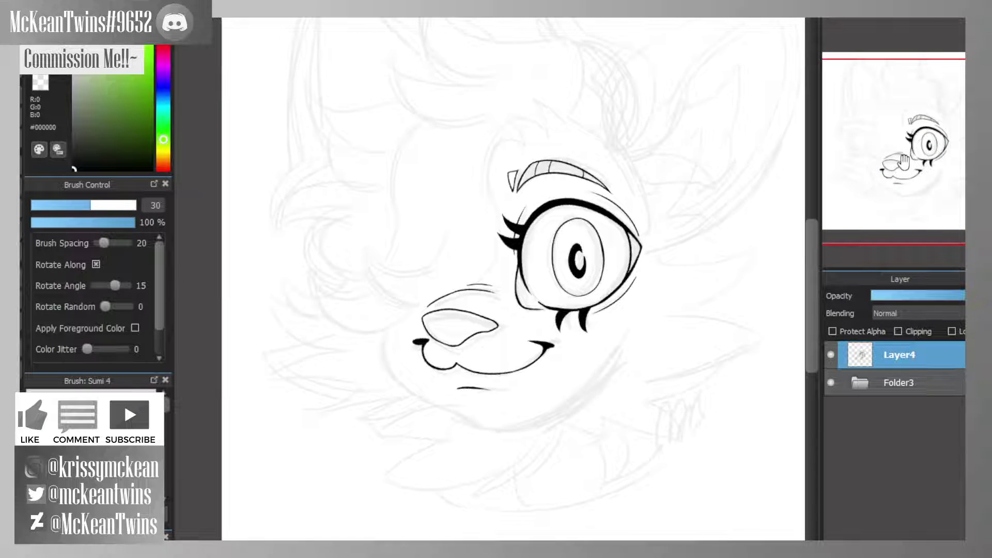
- Add a new layer and ink the fringe's eye-side edge, arching above the eyebrow and running down to the muzzle bridge
key(ctrl+shift+n)
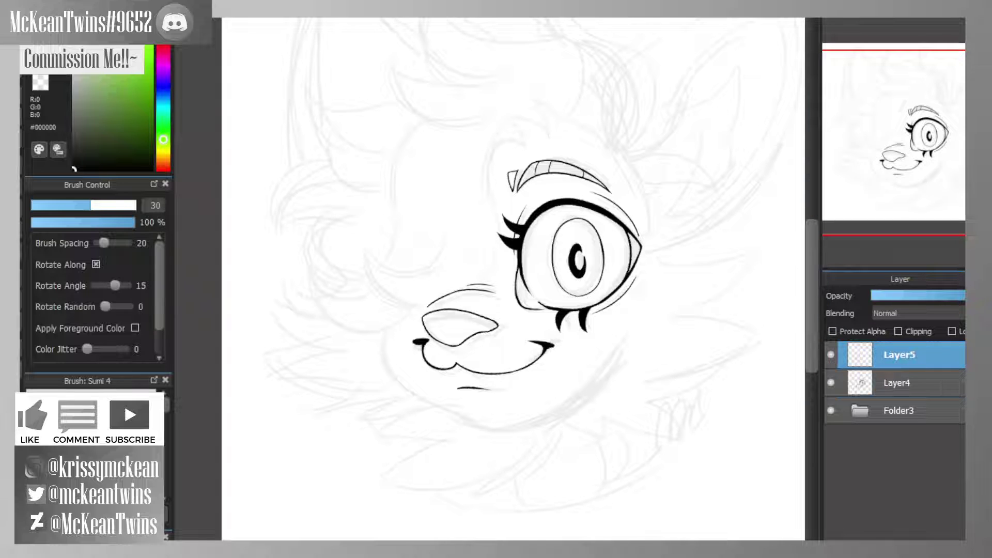
mouse_move(872, 143)
mouse_down()
mouse_move(888, 176)
mouse_move(906, 159)
mouse_move(894, 163)
mouse_move(905, 137)
mouse_move(899, 142)
mouse_up()
key(ctrl+plus)
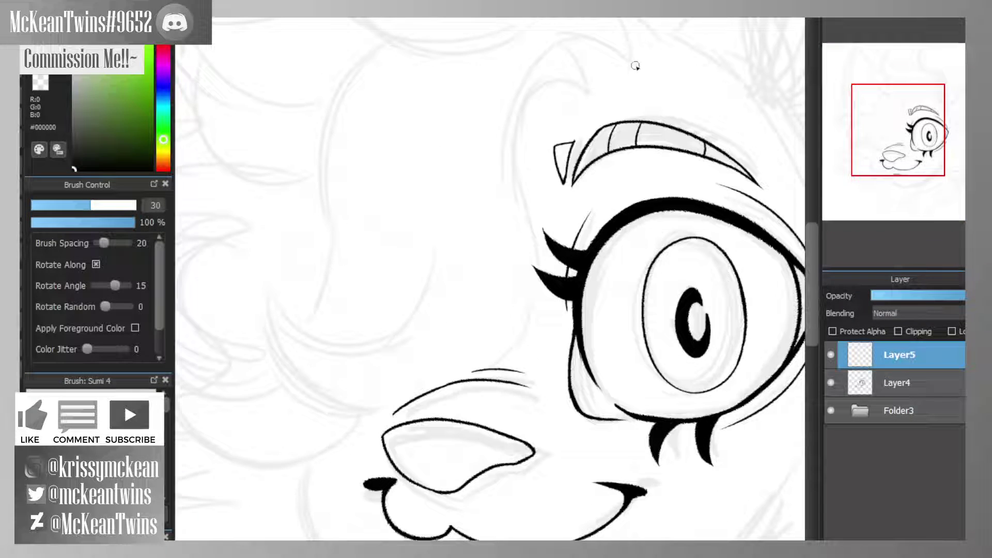
mouse_move(636, 65)
mouse_down()
mouse_move(520, 89)
mouse_move(468, 345)
mouse_up()
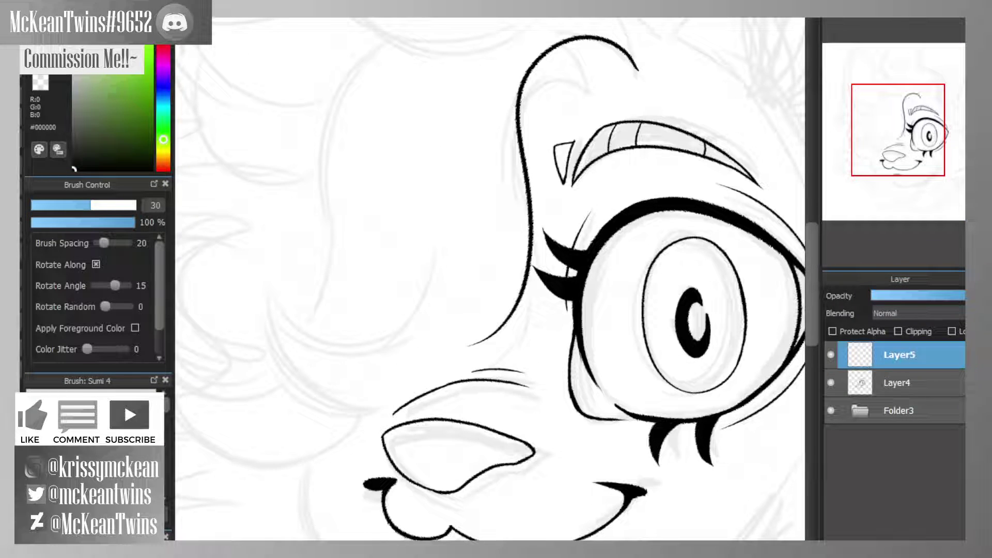
key(ctrl+z)
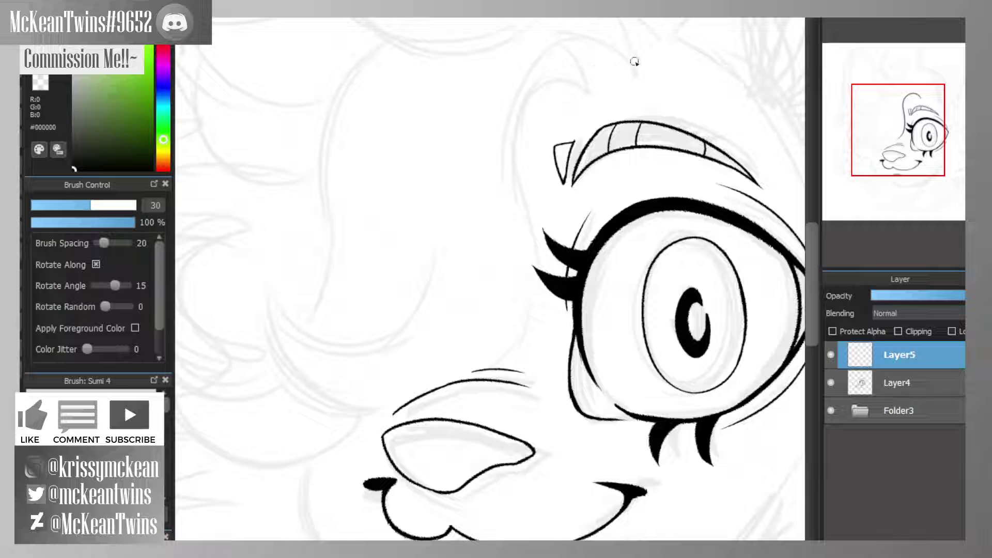
mouse_move(624, 49)
mouse_down()
mouse_move(505, 166)
mouse_move(448, 387)
mouse_up()
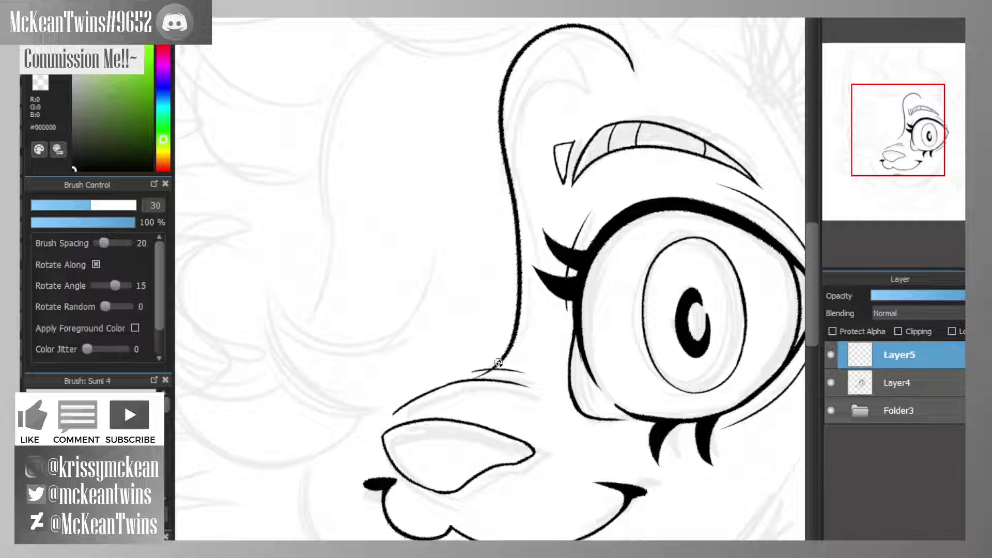
drag(498, 364, 468, 382)
- Ink the fringe's lower lock curling from the muzzle to a pointed tip, with a trimmed inner curve rising from it
mouse_move(391, 410)
mouse_down()
mouse_move(326, 401)
mouse_move(271, 252)
mouse_up()
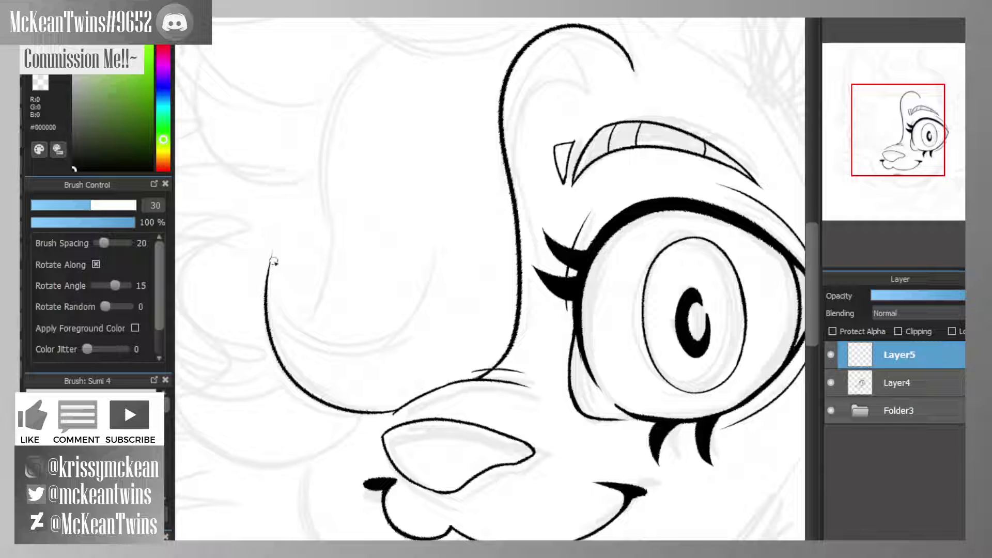
drag(282, 297, 450, 232)
key(ctrl+z)
mouse_move(272, 256)
mouse_down()
mouse_move(373, 317)
mouse_move(432, 151)
mouse_move(448, 164)
mouse_up()
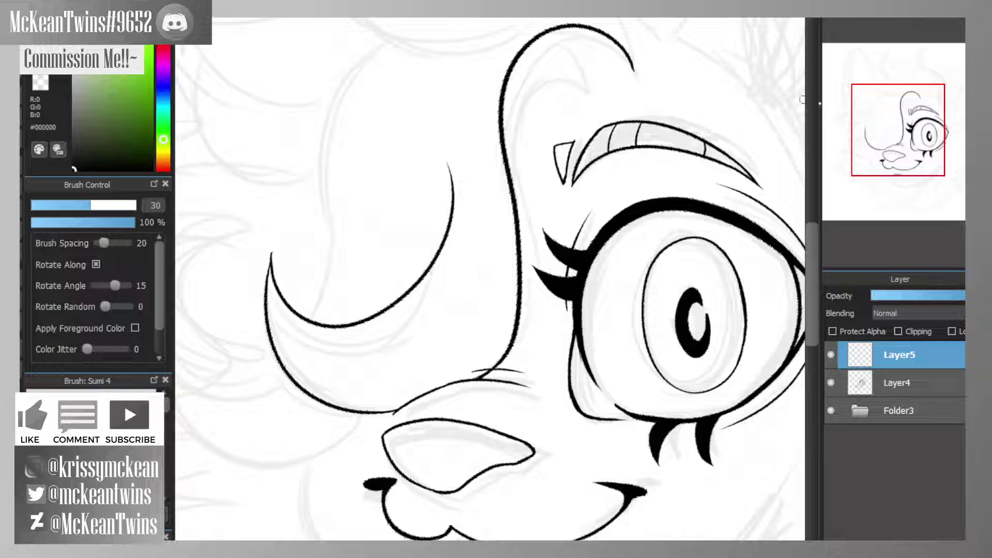
mouse_move(888, 180)
mouse_down()
mouse_move(890, 191)
mouse_move(892, 182)
mouse_up()
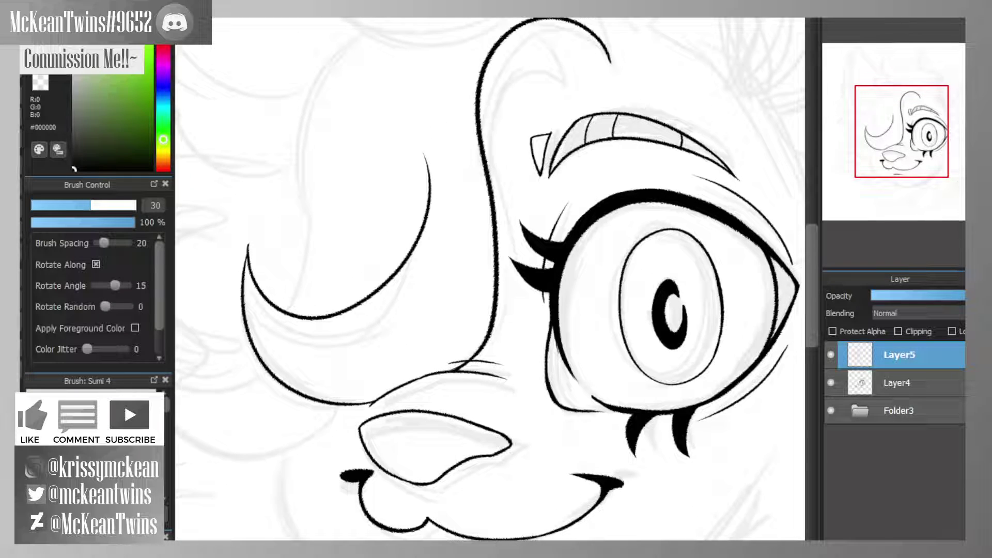
key(ctrl+z)
mouse_move(248, 248)
mouse_down()
mouse_move(410, 205)
mouse_move(402, 138)
mouse_up()
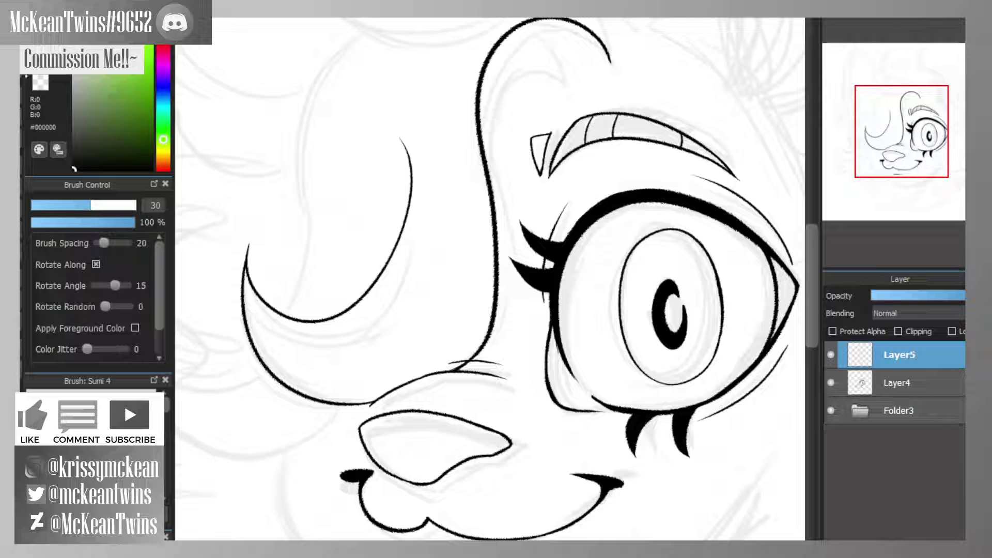
click(37, 81)
- Ink a long S-curved hair lock above the fringe, sweeping back from the forehead to a pointed tip
mouse_move(844, 140)
mouse_down()
mouse_move(881, 116)
mouse_move(903, 113)
mouse_move(911, 125)
mouse_move(899, 108)
mouse_up()
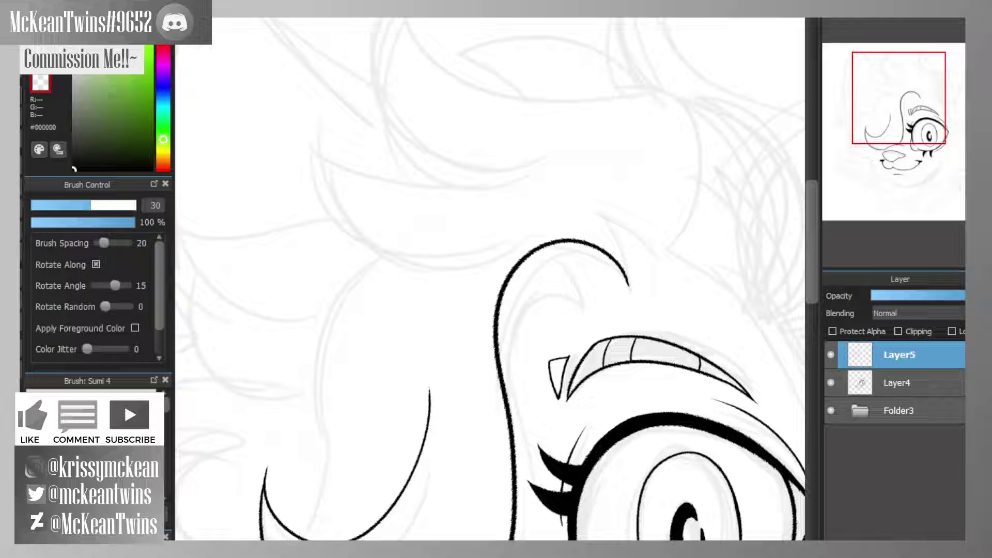
key(x)
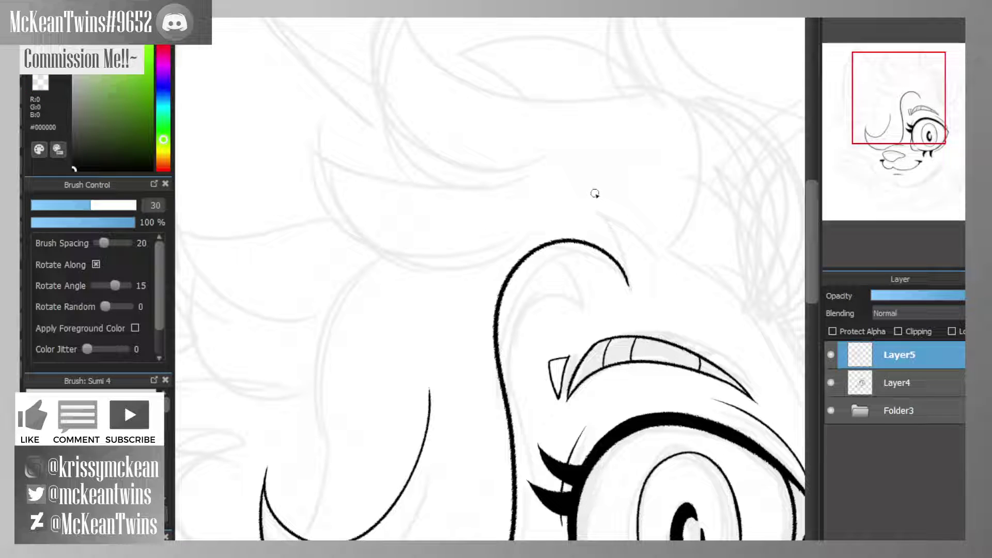
mouse_move(595, 193)
mouse_down()
mouse_move(296, 106)
mouse_move(493, 252)
mouse_up()
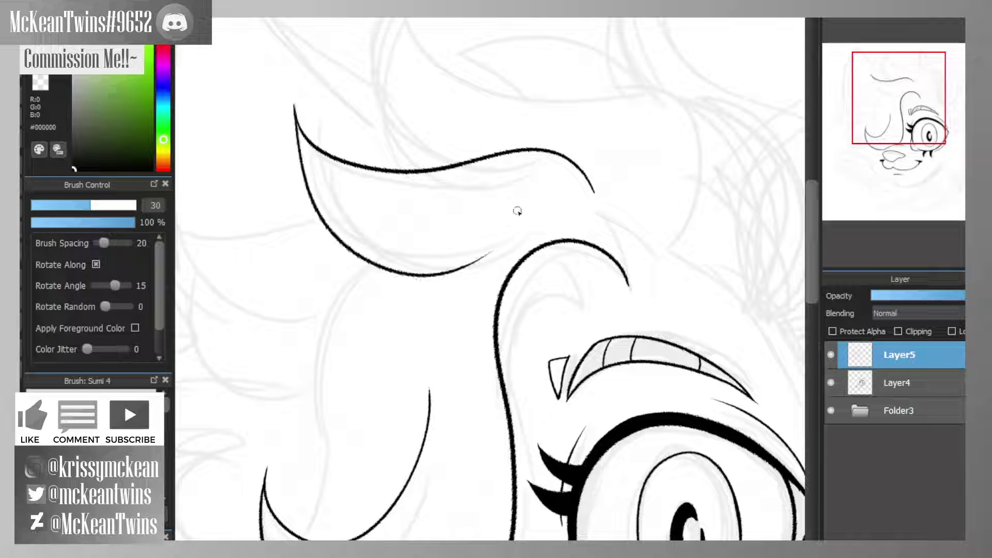
- Ink two small pointed hair tips above the eyebrow and a tall swept-back lock rising from them
drag(879, 107, 910, 81)
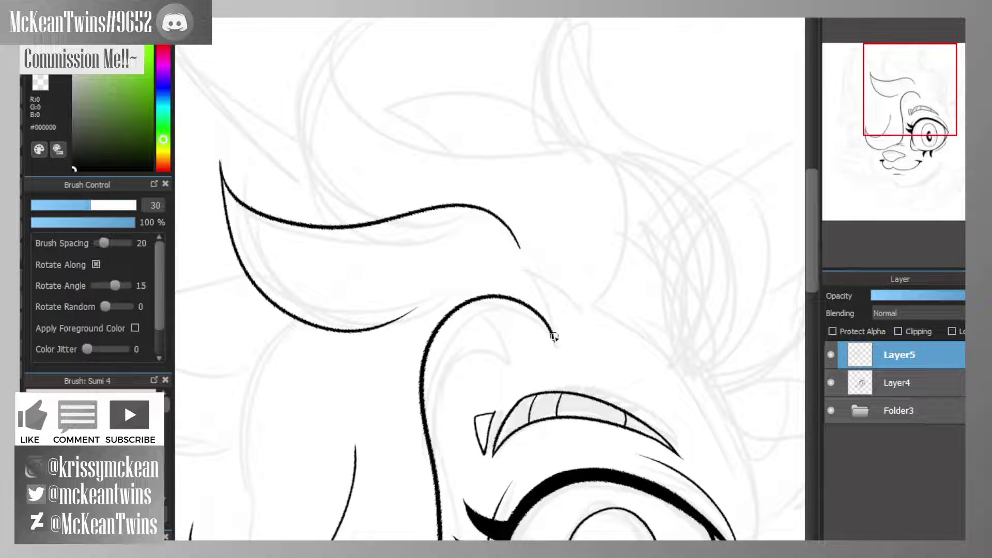
drag(555, 338, 549, 261)
key(ctrl+z)
mouse_move(554, 341)
mouse_down()
mouse_move(530, 249)
mouse_move(580, 320)
mouse_move(602, 305)
mouse_move(625, 177)
mouse_move(580, 139)
mouse_move(310, 35)
mouse_up()
key(ctrl+z)
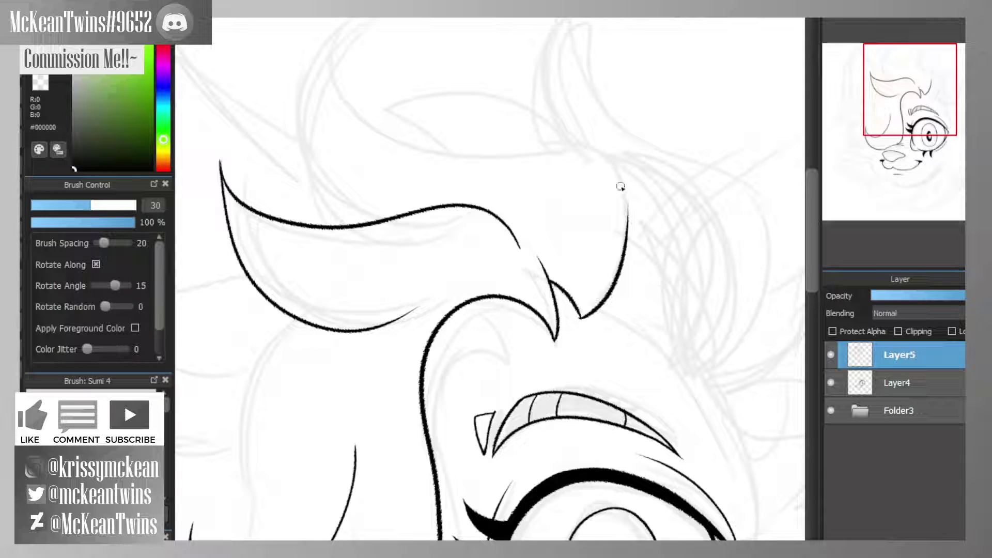
mouse_move(620, 186)
mouse_down()
mouse_move(556, 138)
mouse_move(319, 36)
mouse_move(330, 19)
mouse_move(269, 127)
mouse_move(328, 210)
mouse_up()
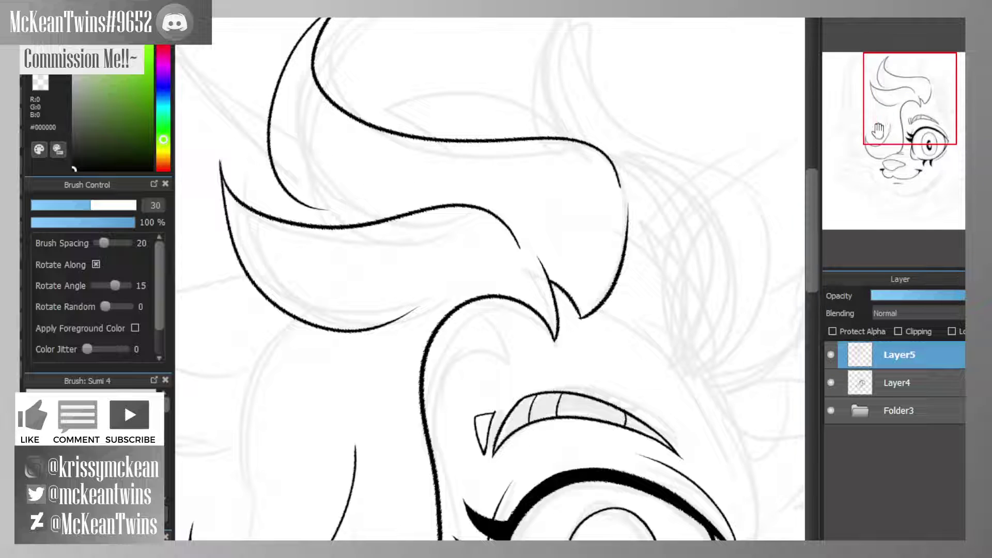
- Rotate the canvas, join the top lock's lower edge to the lock beneath, erase the stray end, and restore the rotation
drag(901, 88, 888, 95)
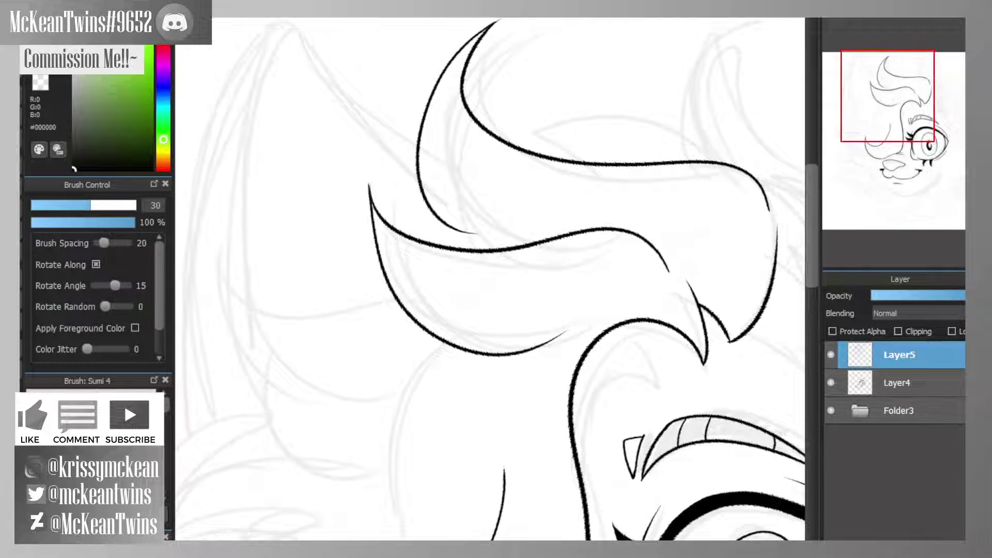
key(Left)
key(Left)
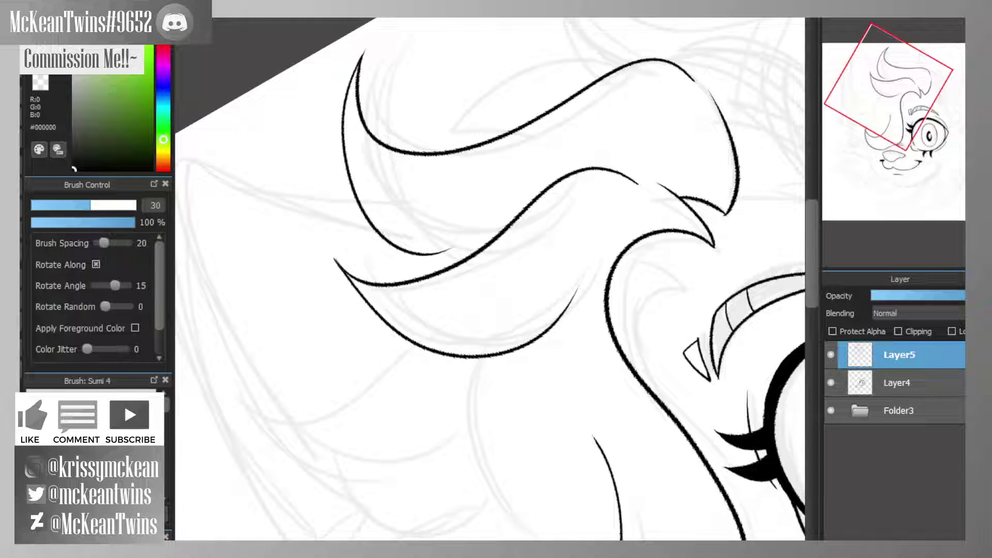
key(Left)
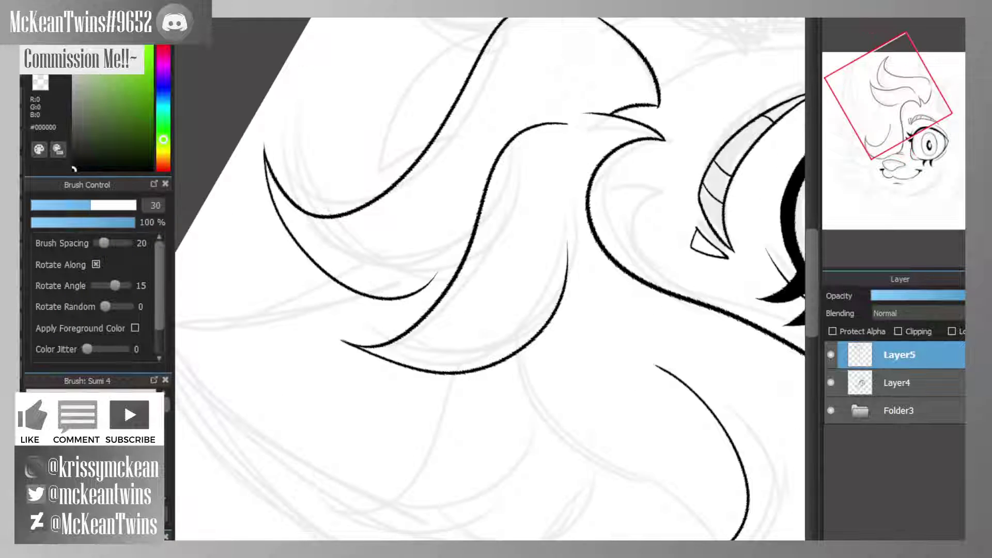
key(ctrl+Up)
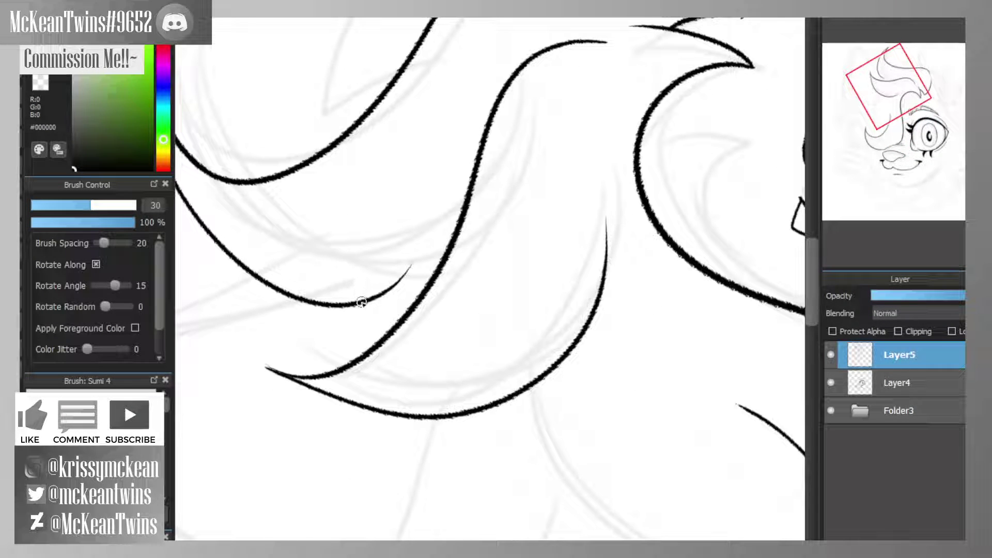
drag(362, 302, 433, 274)
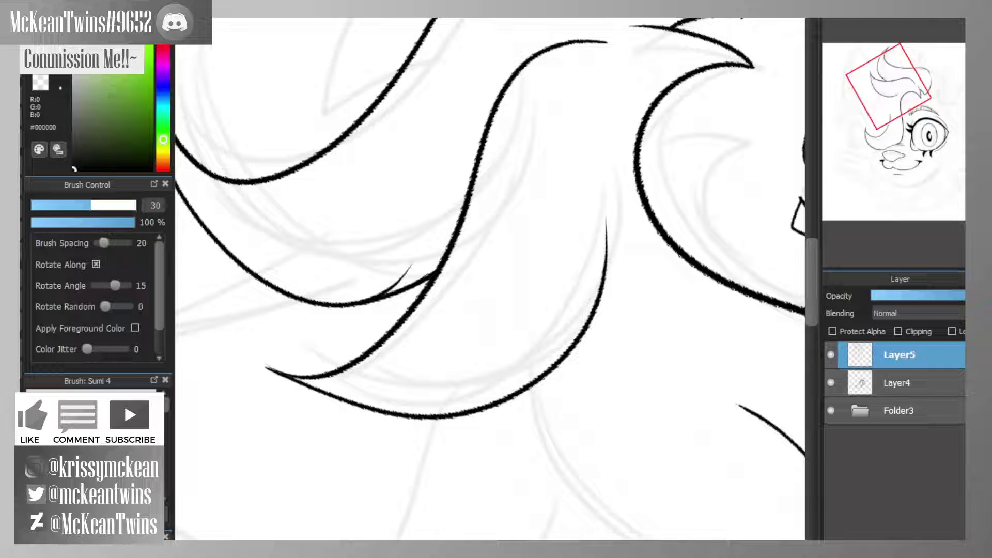
click(39, 86)
mouse_move(388, 264)
mouse_down()
mouse_move(412, 276)
mouse_move(373, 294)
mouse_up()
key(Up)
- Ink a pointed side lock branching out below the forehead locks and a second pointed lock curving down beneath it
key(ctrl+minus)
key(ctrl+minus)
key(ctrl+minus)
key(ctrl+minus)
mouse_move(893, 100)
mouse_down()
mouse_move(895, 116)
mouse_move(927, 103)
mouse_move(889, 144)
mouse_up()
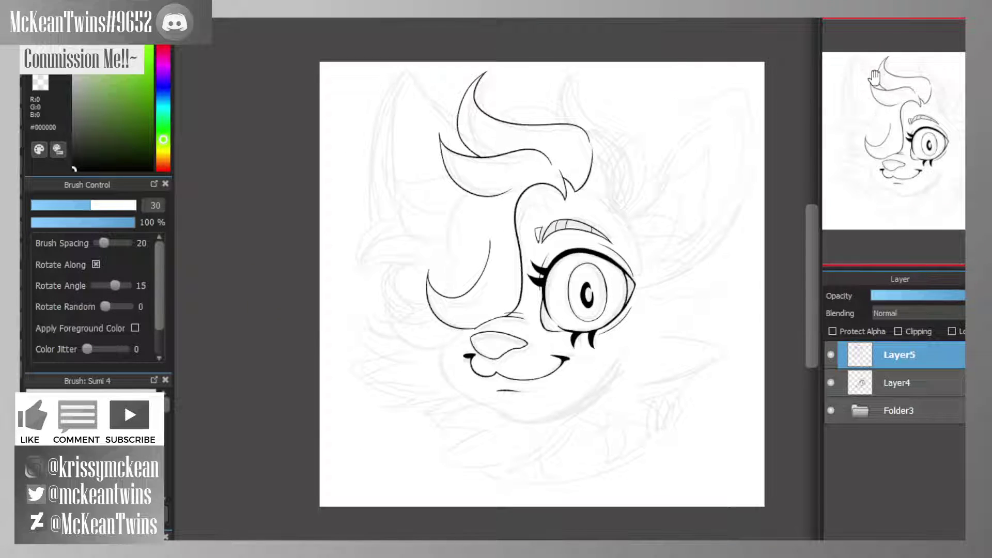
key(ctrl+plus)
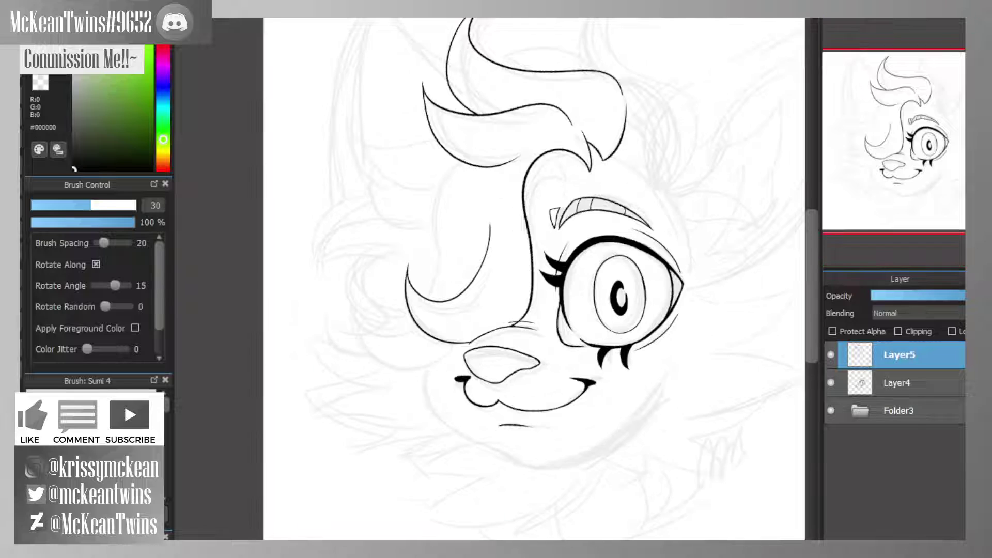
key(ctrl+plus)
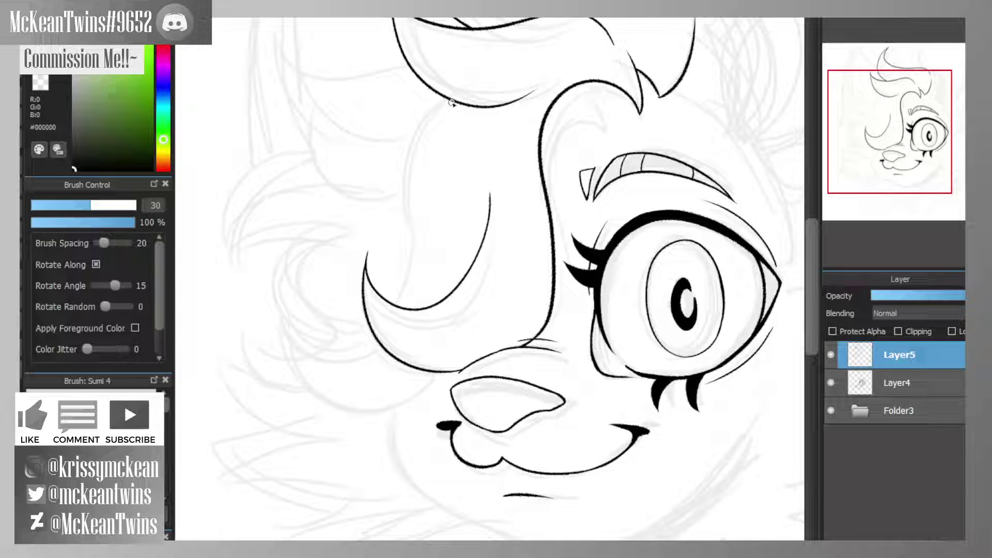
mouse_move(451, 103)
mouse_down()
mouse_move(401, 146)
mouse_move(345, 253)
mouse_up()
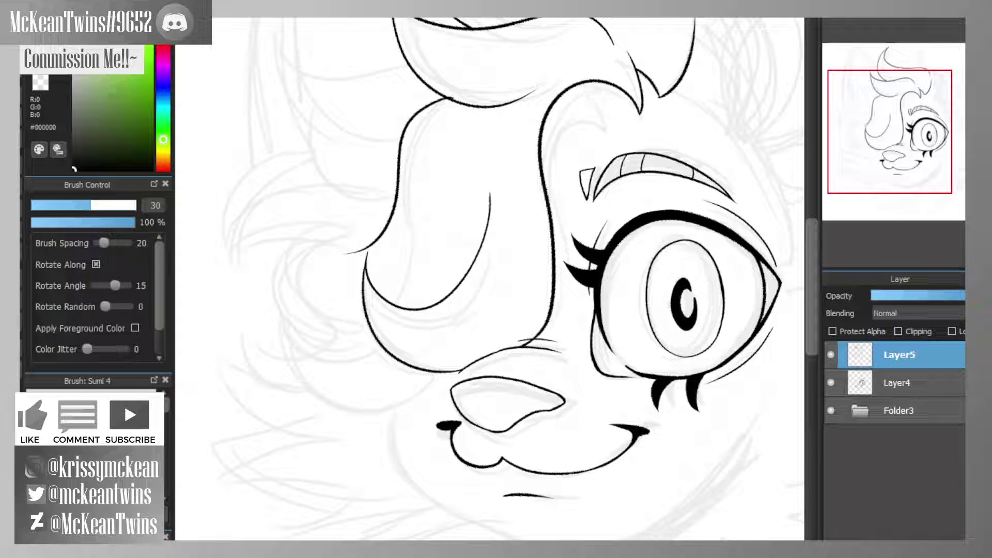
key(ctrl+z)
mouse_move(460, 104)
mouse_down()
mouse_move(300, 135)
mouse_move(411, 199)
mouse_move(257, 306)
mouse_move(410, 344)
mouse_up()
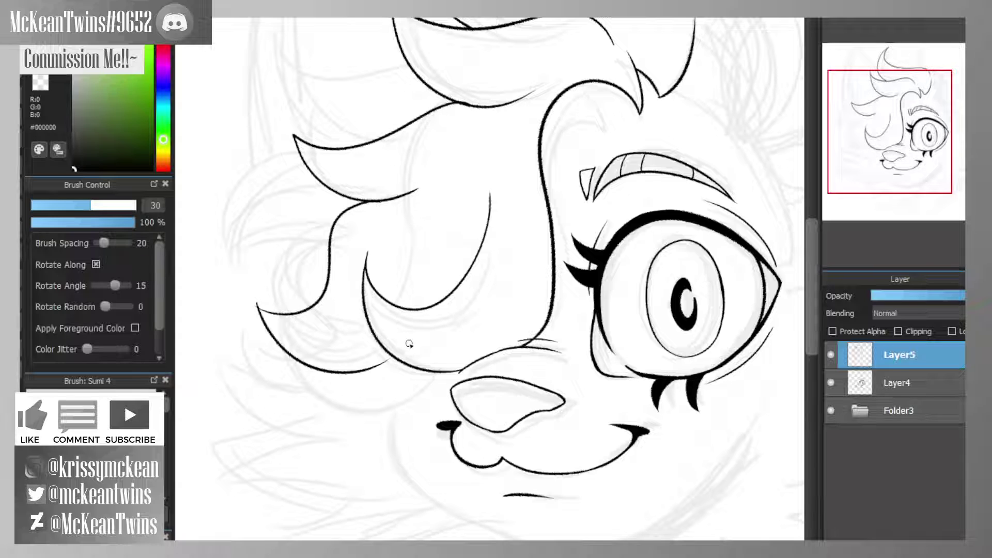
- Undo the lower side lock and re-ink it as a longer, wider curl reaching out beside the fringe
drag(890, 134, 878, 155)
key(ctrl+plus)
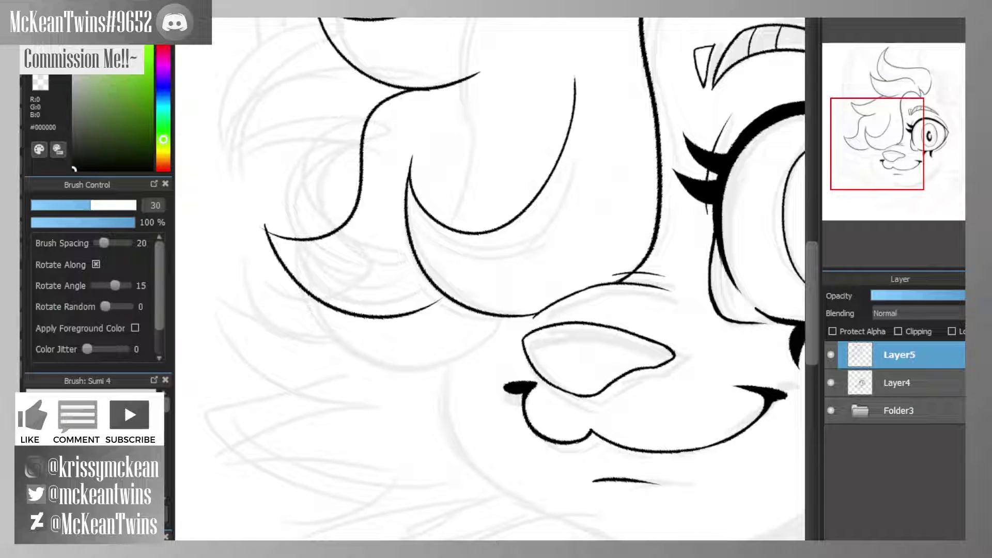
key(ctrl+z)
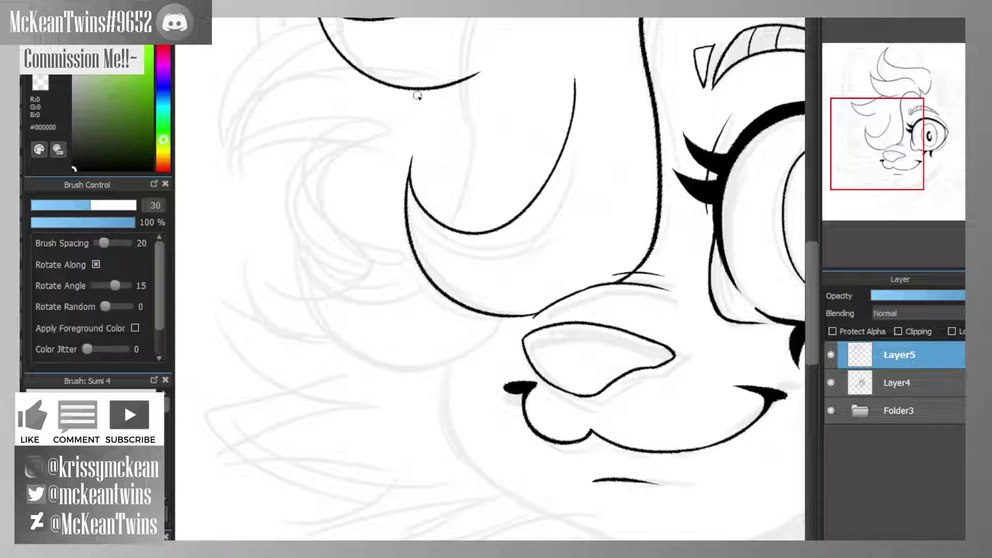
mouse_move(430, 88)
mouse_down()
mouse_move(244, 176)
mouse_move(306, 348)
mouse_move(439, 322)
mouse_up()
- Extend the outer curl's lower edge in an even line to meet the fringe's lower lock
key(ctrl+0)
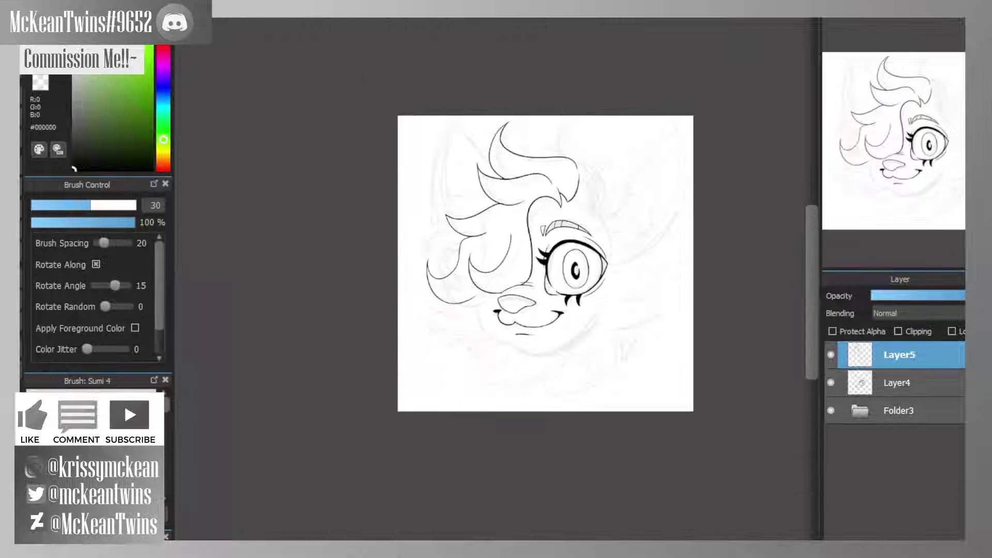
key(ctrl+plus)
key(ctrl+plus)
drag(902, 109, 858, 164)
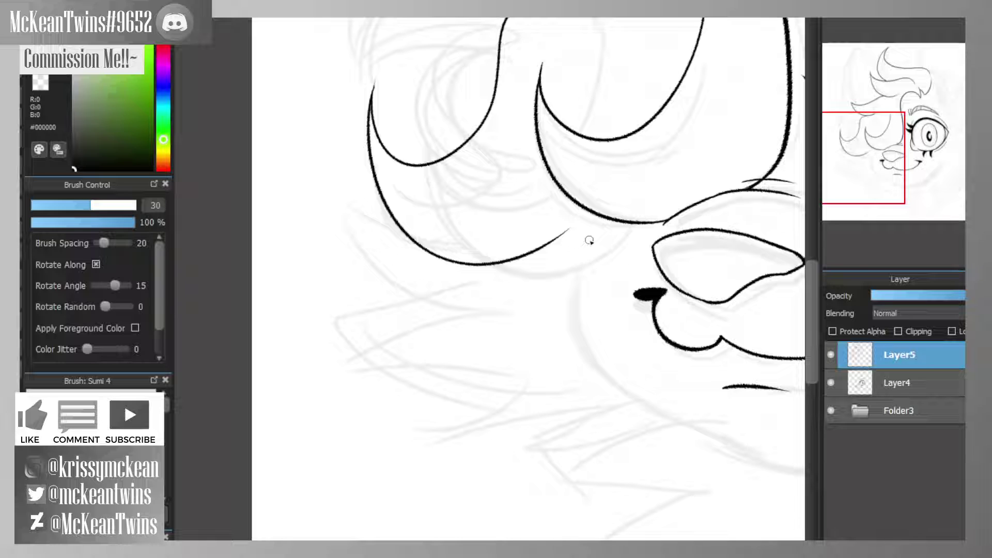
scroll(666, 97, up, 2)
drag(634, 175, 558, 223)
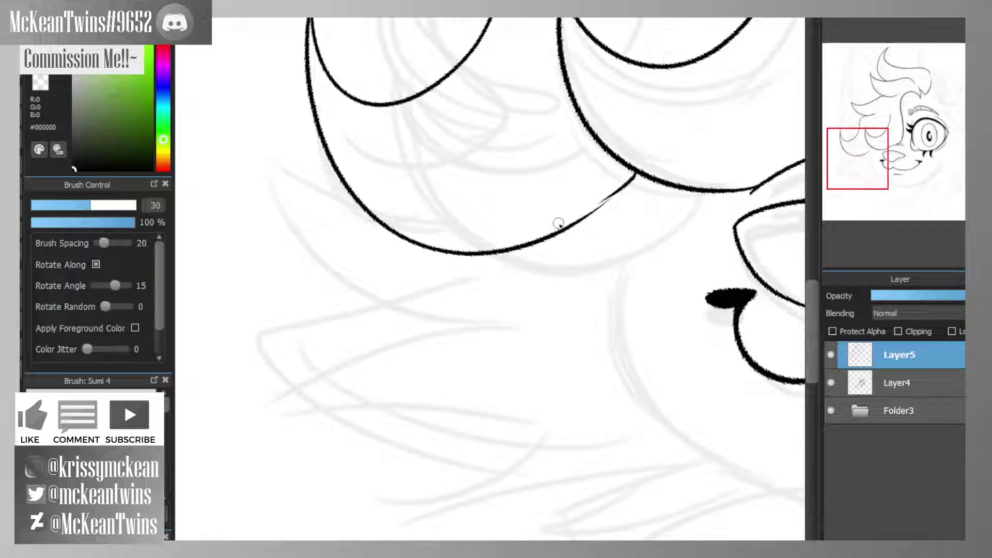
key(ctrl+z)
drag(632, 171, 565, 226)
drag(632, 170, 542, 237)
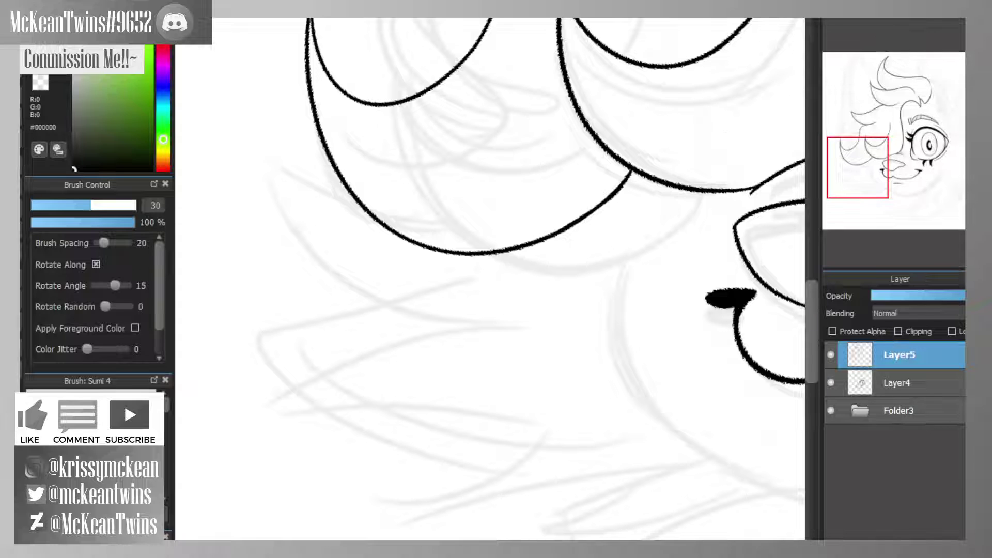
key(ctrl+minus)
mouse_move(855, 150)
mouse_down()
mouse_move(872, 134)
mouse_move(870, 148)
mouse_up()
key(ctrl+plus)
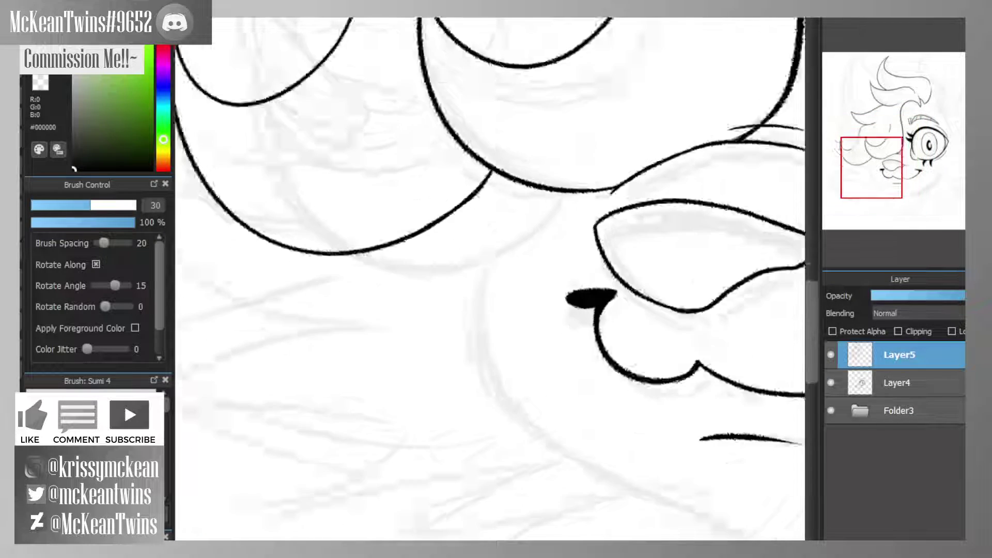
- Ink a lock's curved lower edge beneath the outer curl and fringe, then undo it and redraw it as a deeper curve
mouse_move(588, 161)
mouse_down()
mouse_move(470, 254)
mouse_move(334, 238)
mouse_up()
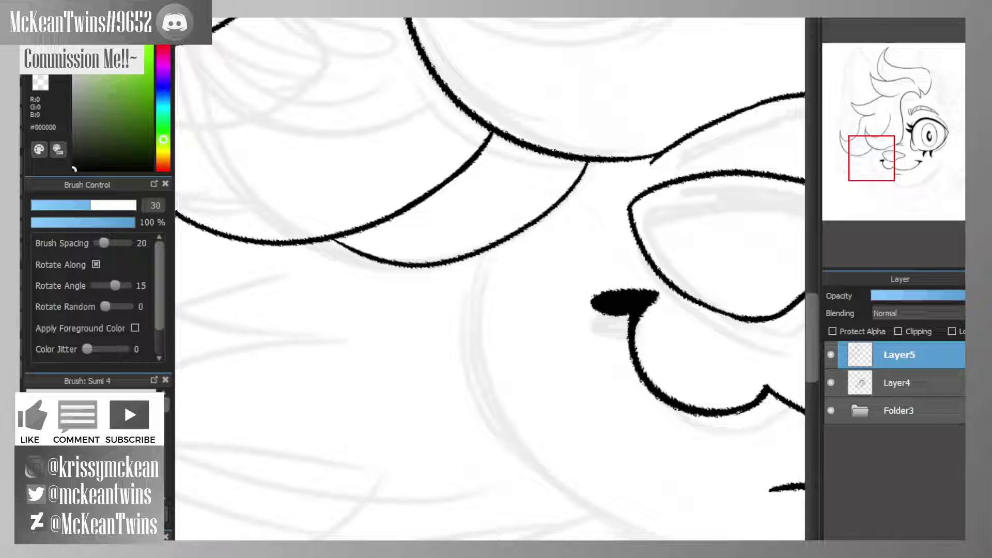
key(ctrl+z)
mouse_move(588, 161)
mouse_down()
mouse_move(308, 257)
mouse_move(323, 267)
mouse_move(306, 253)
mouse_move(329, 270)
mouse_up()
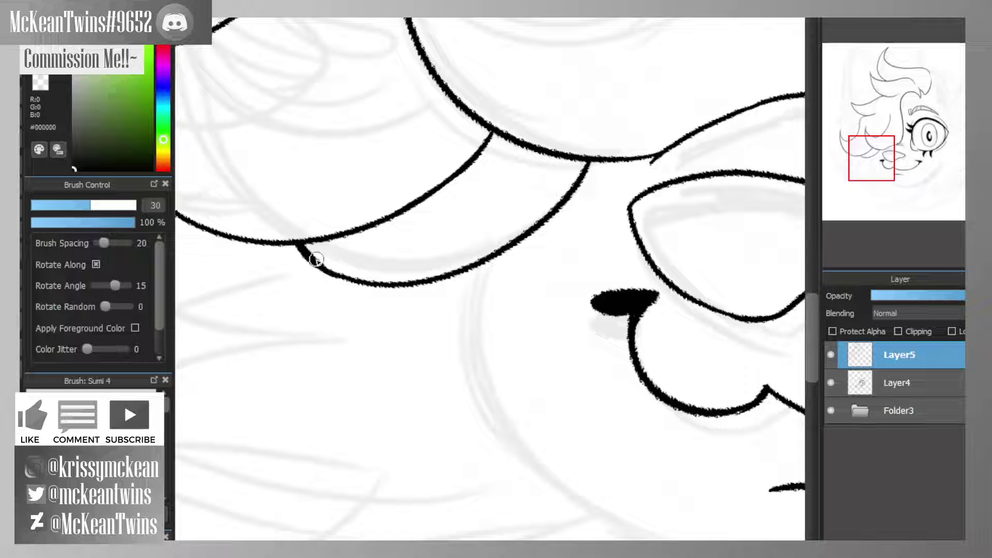
scroll(894, 129, down, 4)
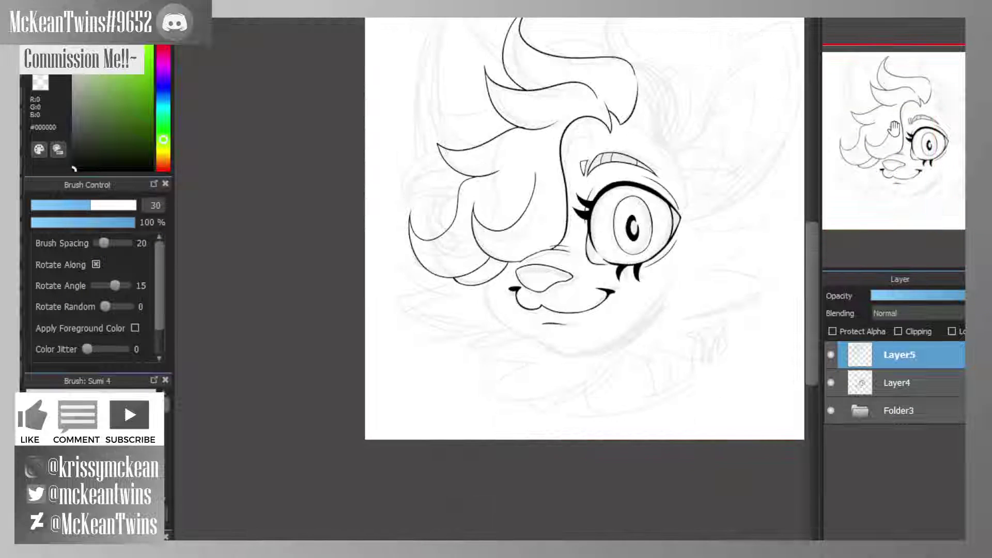
- Ink a long pointed lock sweeping outward from behind the forehead locks, above the existing side lock
drag(895, 128, 851, 42)
scroll(543, 71, up, 2)
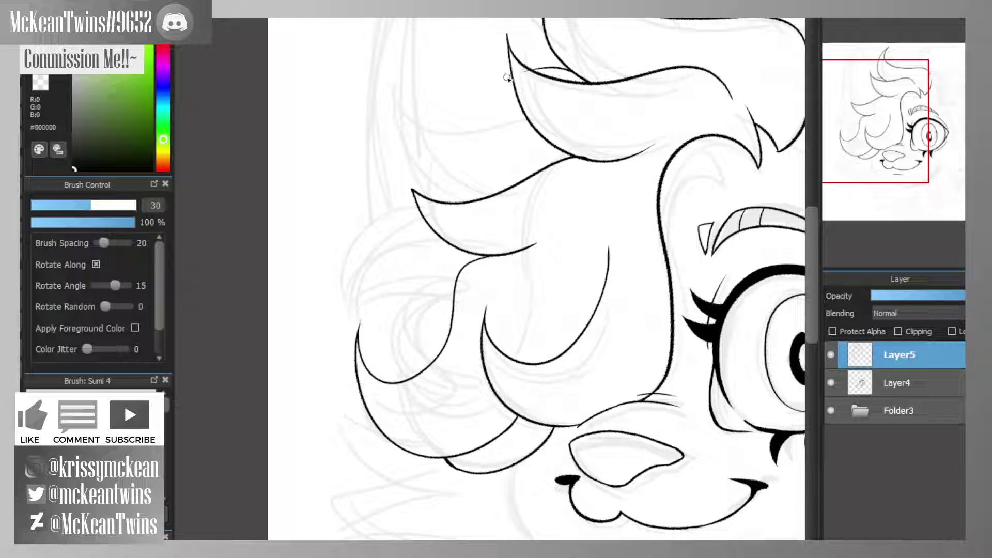
mouse_move(507, 78)
mouse_down()
mouse_move(343, 66)
mouse_move(531, 154)
mouse_up()
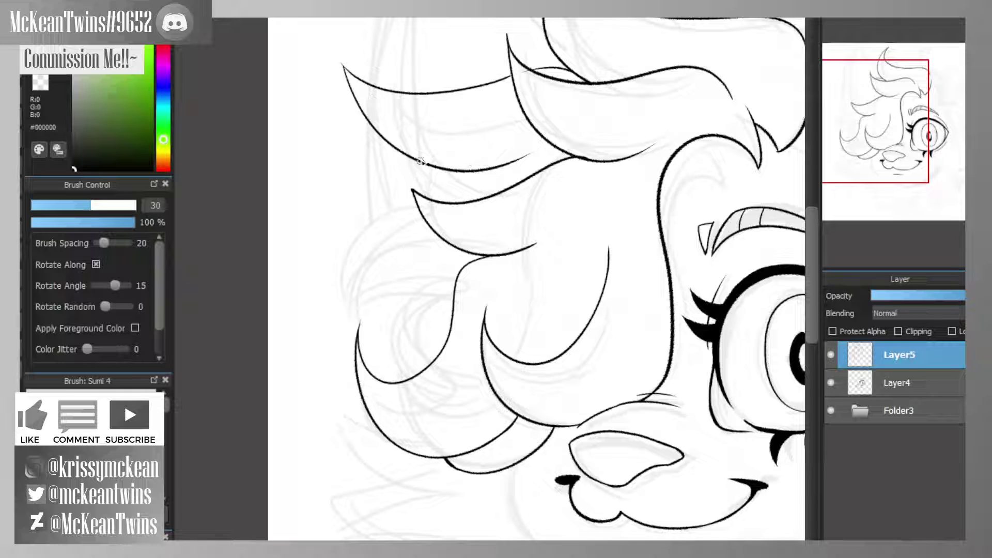
drag(878, 124, 872, 113)
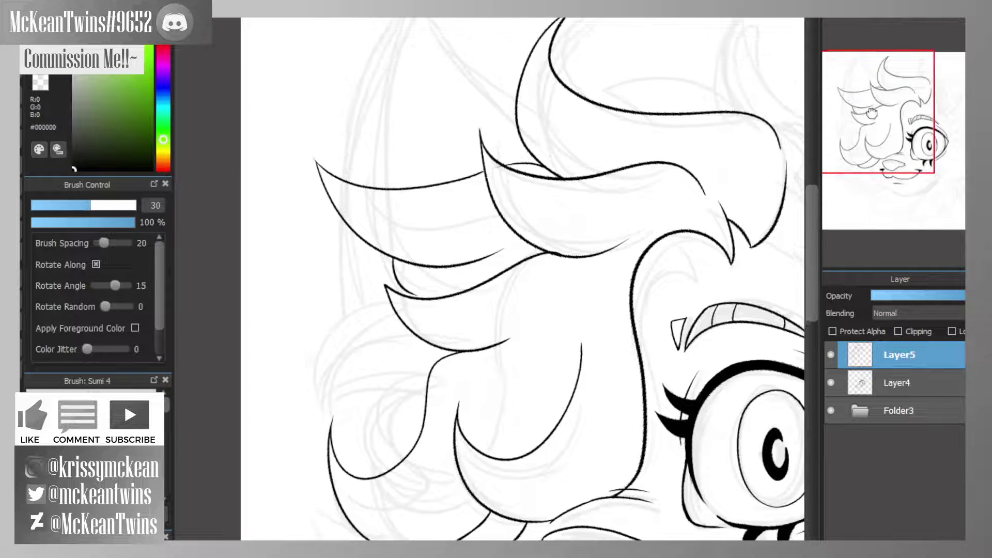
- Redraw the short curve joining the long lock to the side lock beneath it, and erase the stray line end beside the upper forehead lock
key(ctrl+plus)
key(ctrl+plus)
key(ctrl+z)
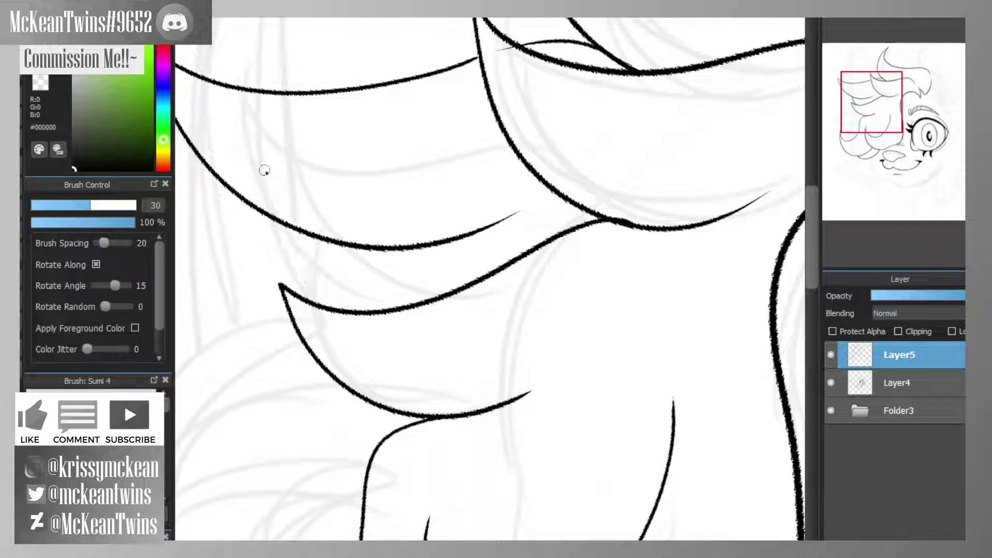
drag(295, 233, 356, 312)
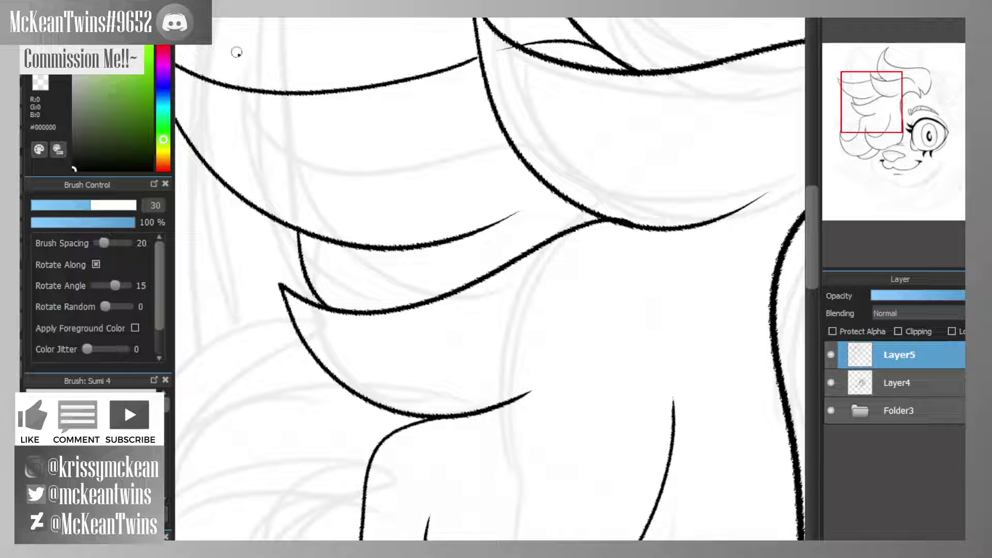
click(41, 81)
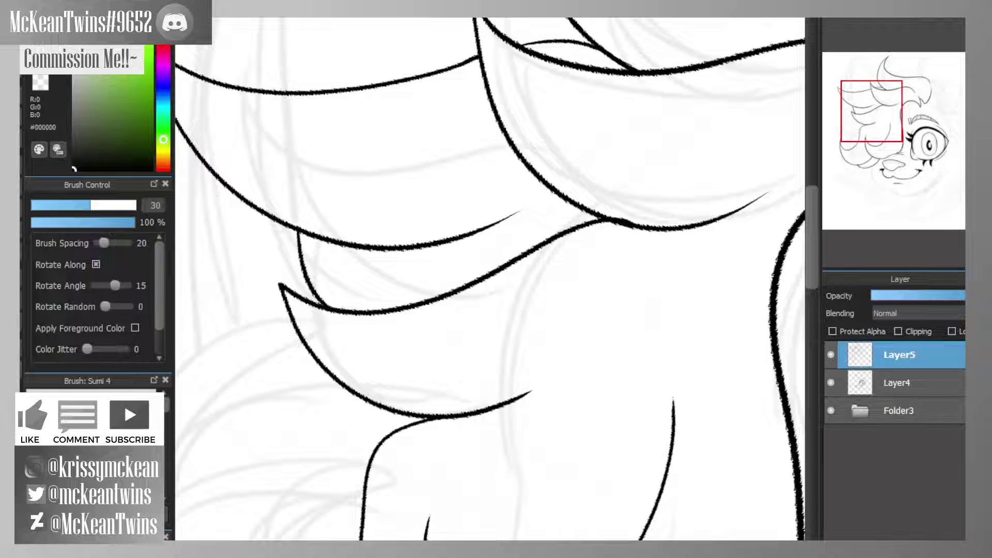
- Ink a pointed lock arching outward below the side lock, with a curved line turning back inside the outer curl
scroll(908, 137, down, 3)
click(866, 121)
drag(866, 121, 859, 101)
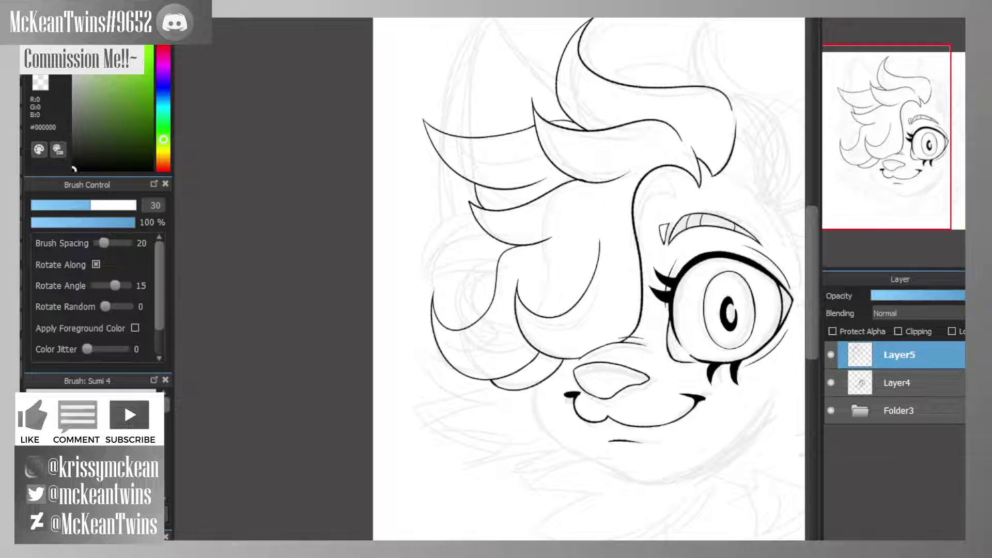
scroll(859, 102, up, 4)
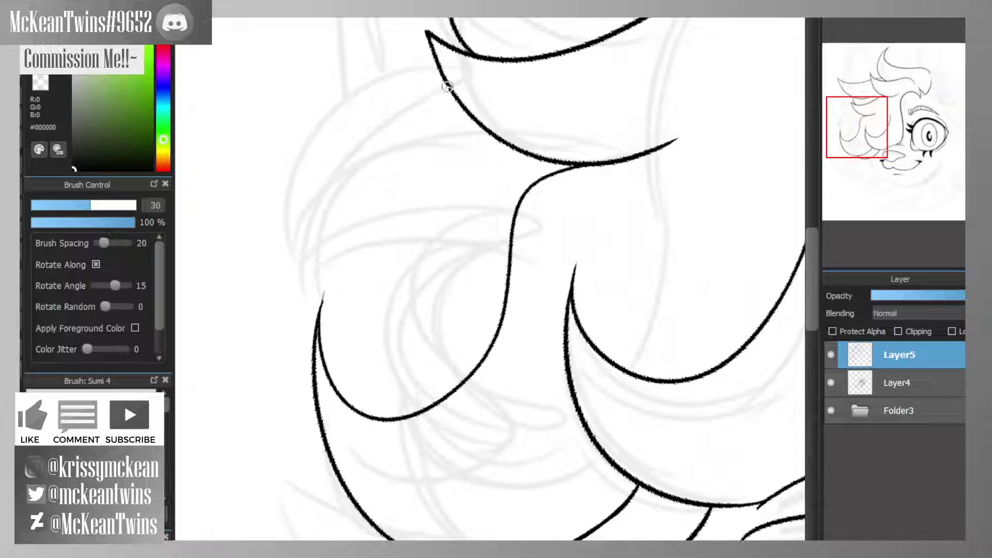
mouse_move(447, 85)
mouse_down()
mouse_move(238, 264)
mouse_move(237, 292)
mouse_move(362, 213)
mouse_move(406, 391)
mouse_up()
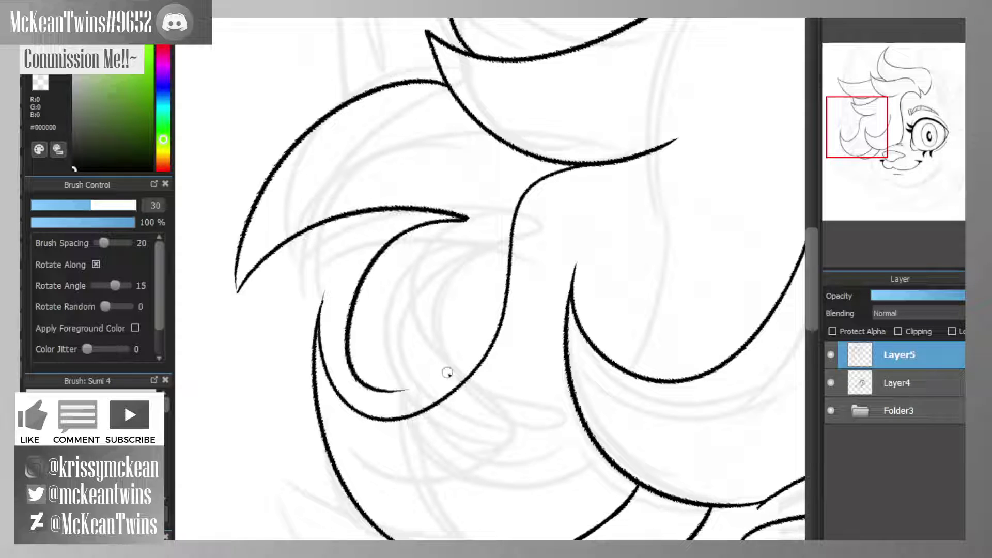
- Undo the arched lock's lower edge and inner curve, and re-ink them shorter so the curve meets the outer curl's upper edge
drag(859, 134, 855, 139)
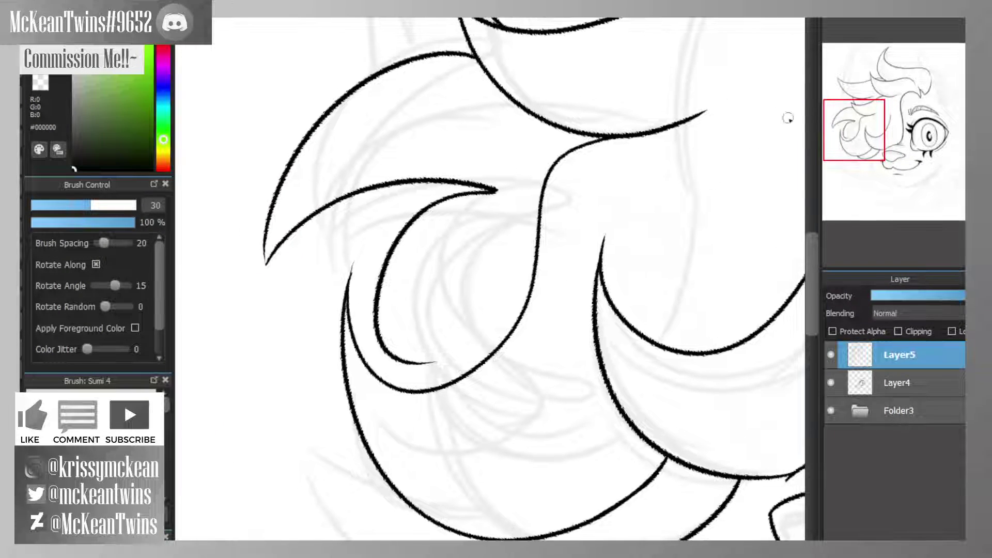
key(ctrl+z)
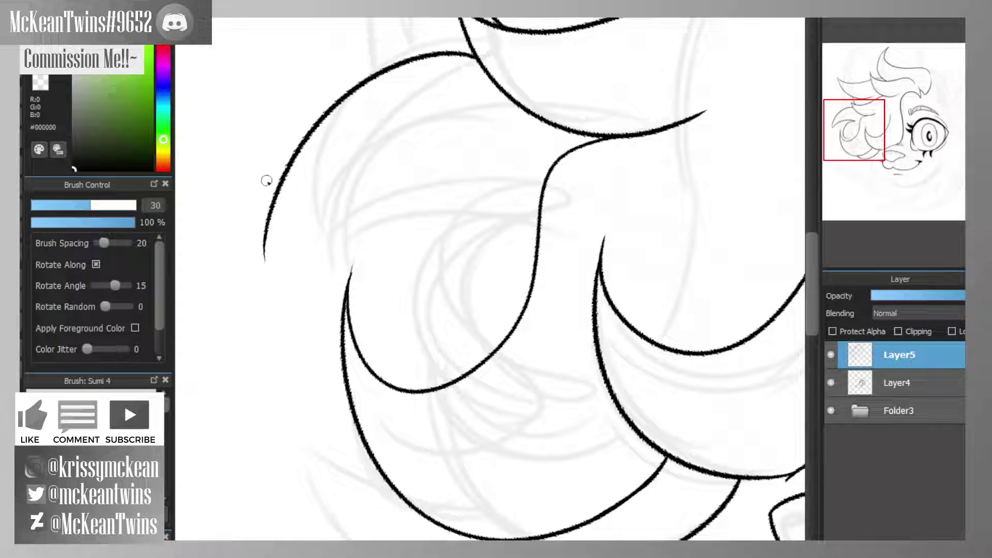
mouse_move(264, 260)
mouse_down()
mouse_move(354, 206)
mouse_move(454, 216)
mouse_move(428, 371)
mouse_move(416, 388)
mouse_up()
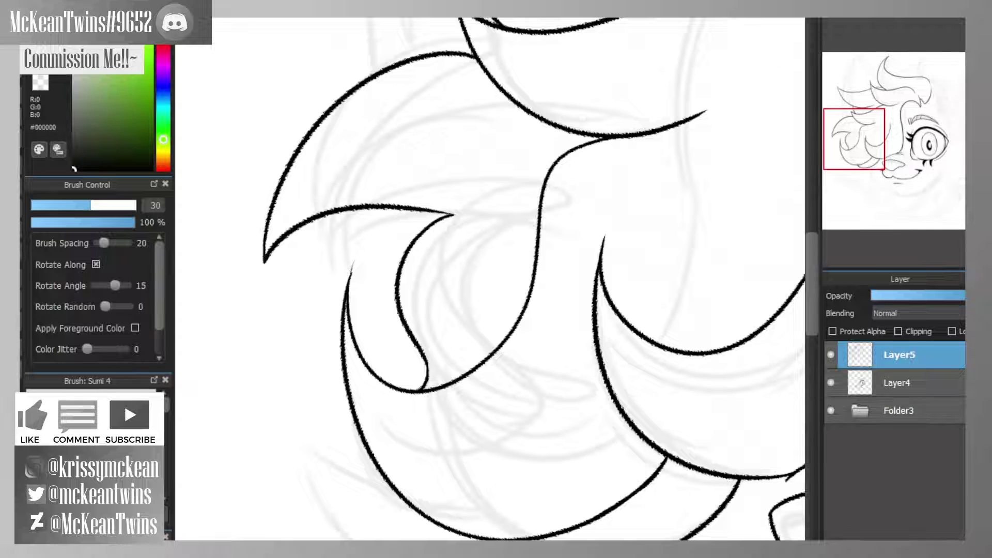
- Erase the excess ink where the side lock's upper edge meets the forehead lock to leave a clean join
scroll(878, 137, down, 3)
drag(879, 137, 886, 96)
scroll(886, 95, up, 4)
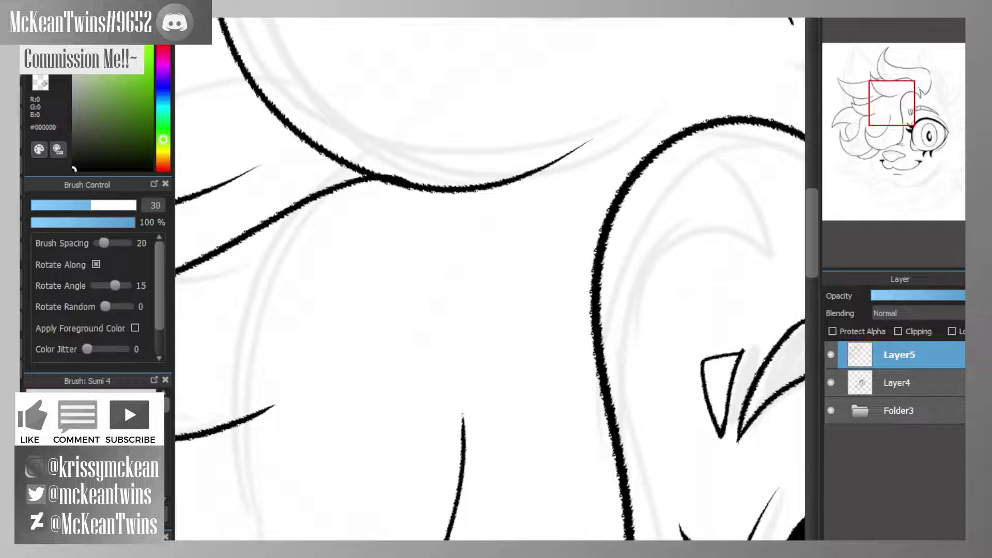
click(44, 84)
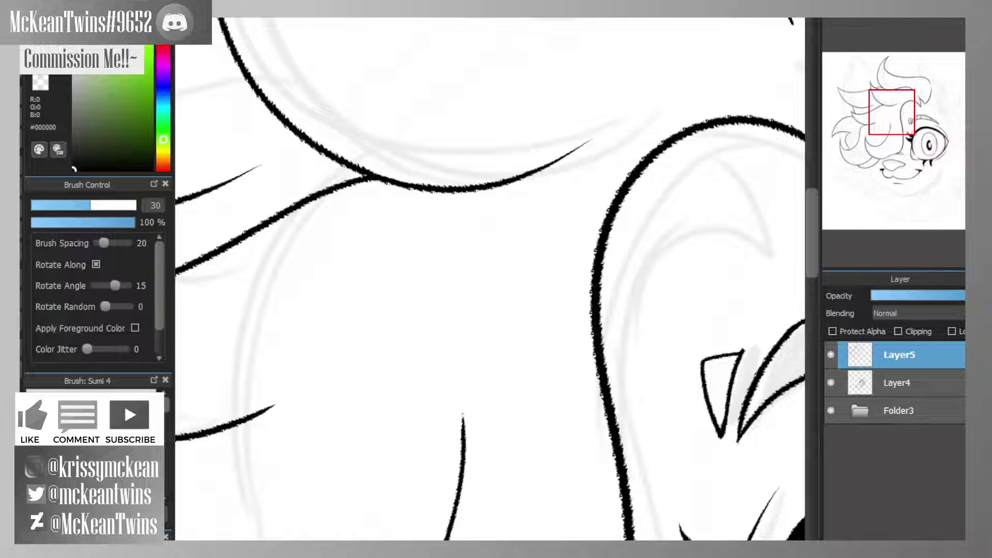
scroll(490, 279, down, 5)
drag(912, 109, 918, 130)
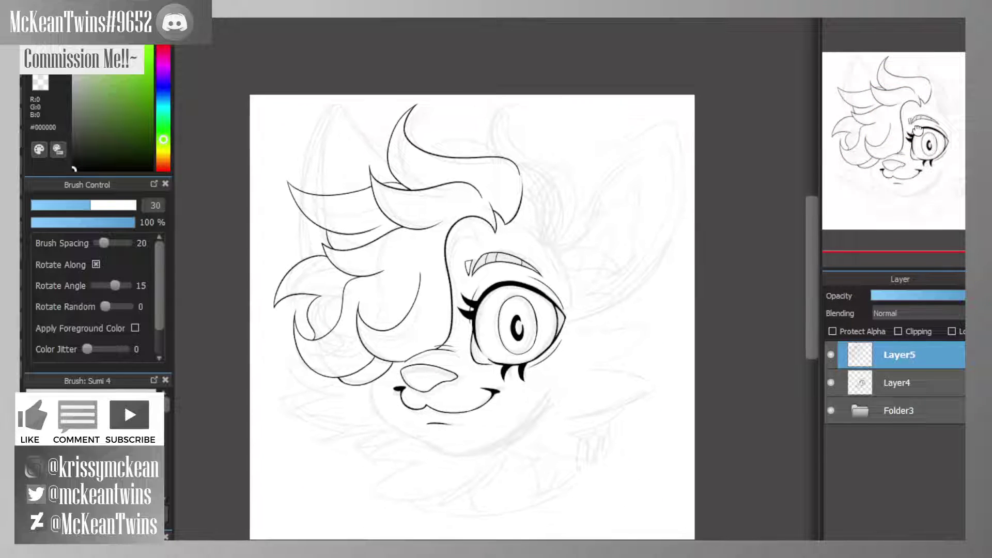
- Ink the small curled hair lock over the forehead beside the eyebrow, following the sketch
scroll(485, 288, up, 1)
scroll(484, 287, up, 3)
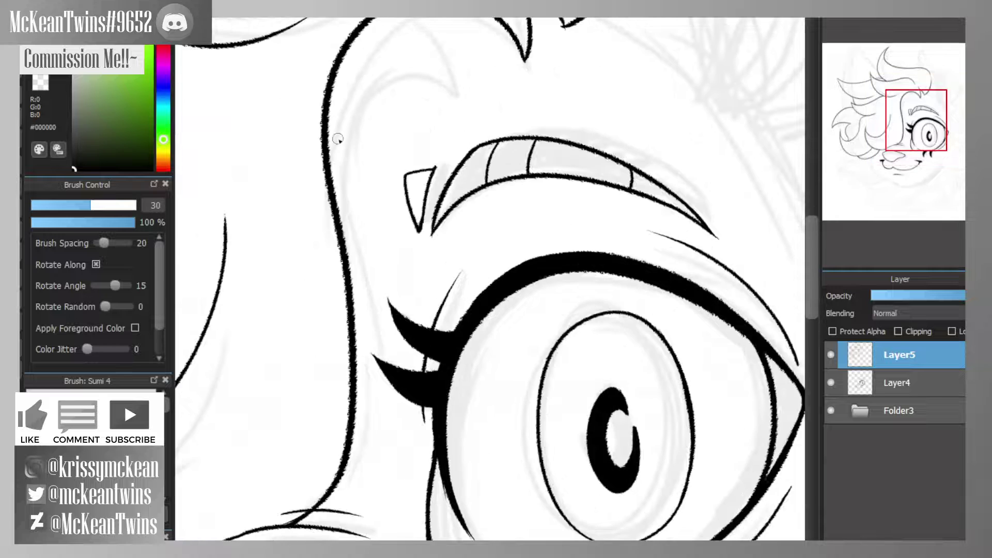
mouse_move(335, 200)
mouse_down()
mouse_move(484, 107)
mouse_move(373, 21)
mouse_up()
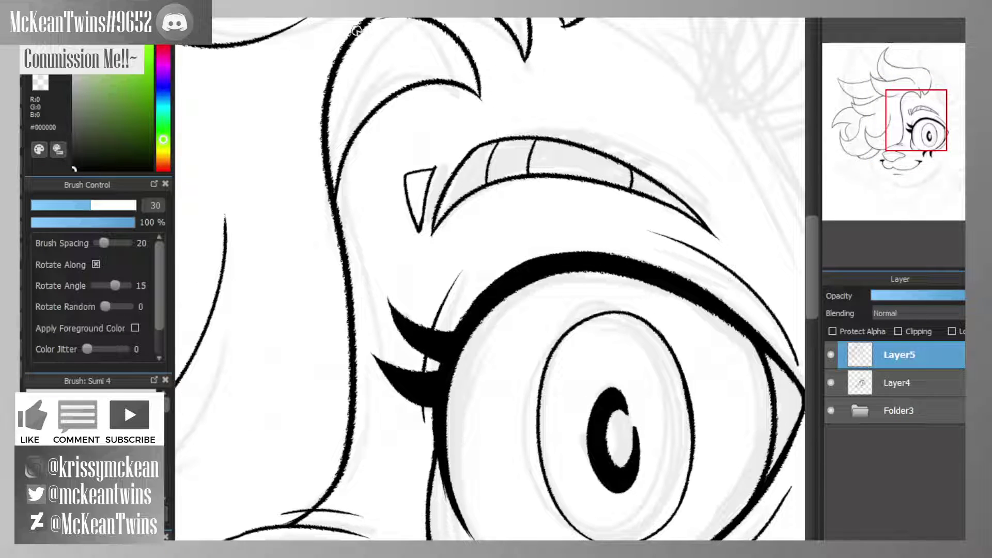
scroll(918, 90, down, 5)
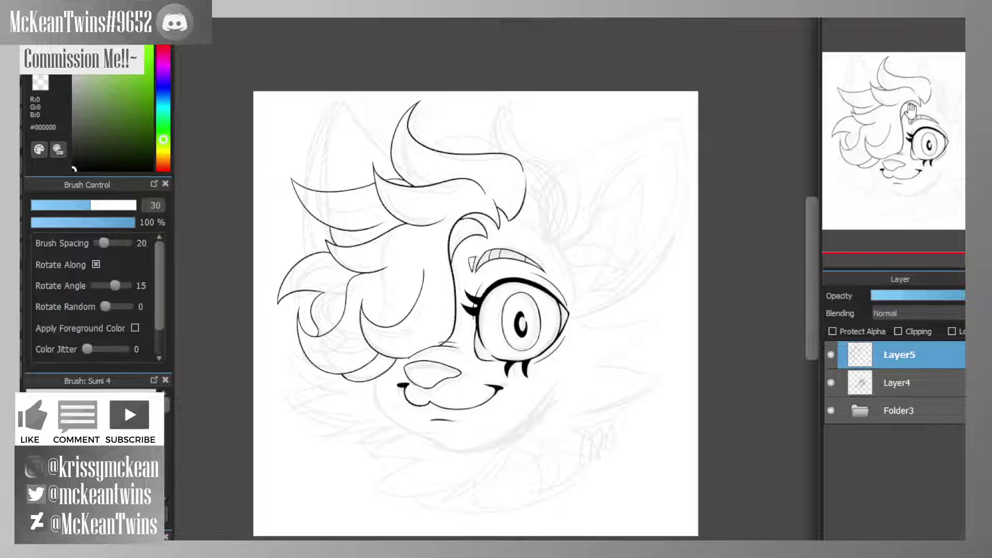
- Ink the forehead line outward from the front hair lock's tip and undo the curve rising from its end
mouse_move(934, 118)
mouse_down()
mouse_move(924, 170)
mouse_move(940, 137)
mouse_up()
scroll(939, 136, up, 5)
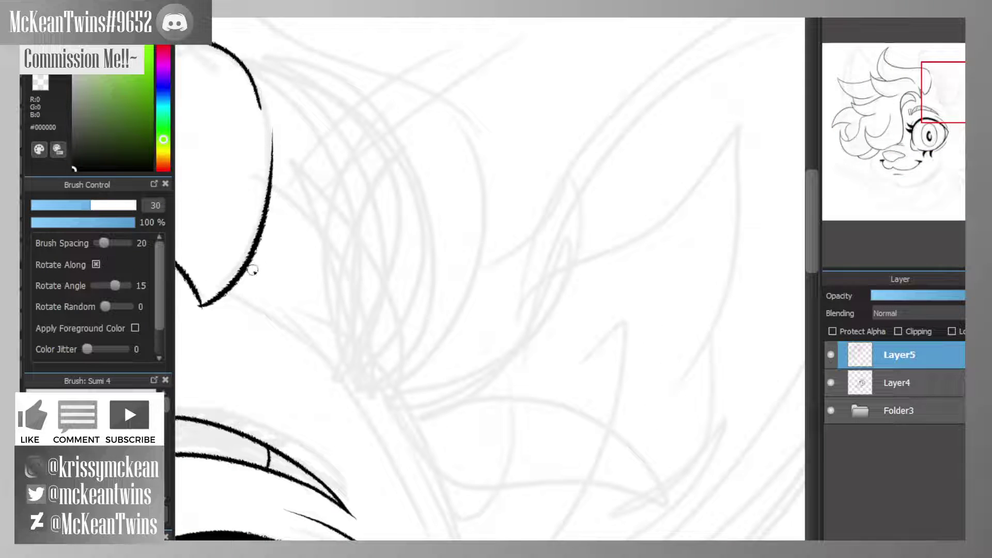
mouse_move(240, 279)
mouse_down()
mouse_move(376, 398)
mouse_move(357, 374)
mouse_move(370, 391)
mouse_move(421, 180)
mouse_up()
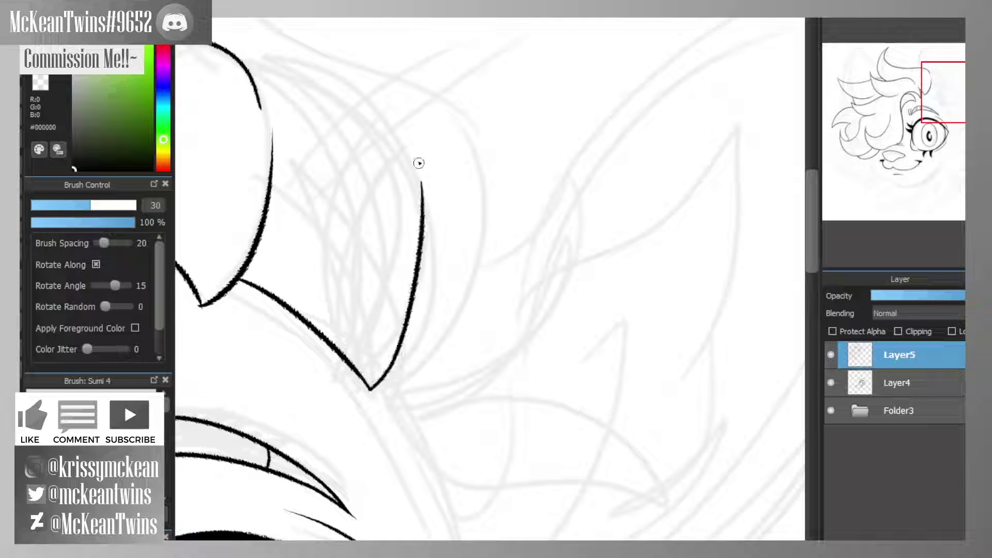
scroll(944, 98, down, 2)
mouse_move(943, 99)
mouse_down()
mouse_move(917, 85)
mouse_move(933, 83)
mouse_up()
key(ctrl+z)
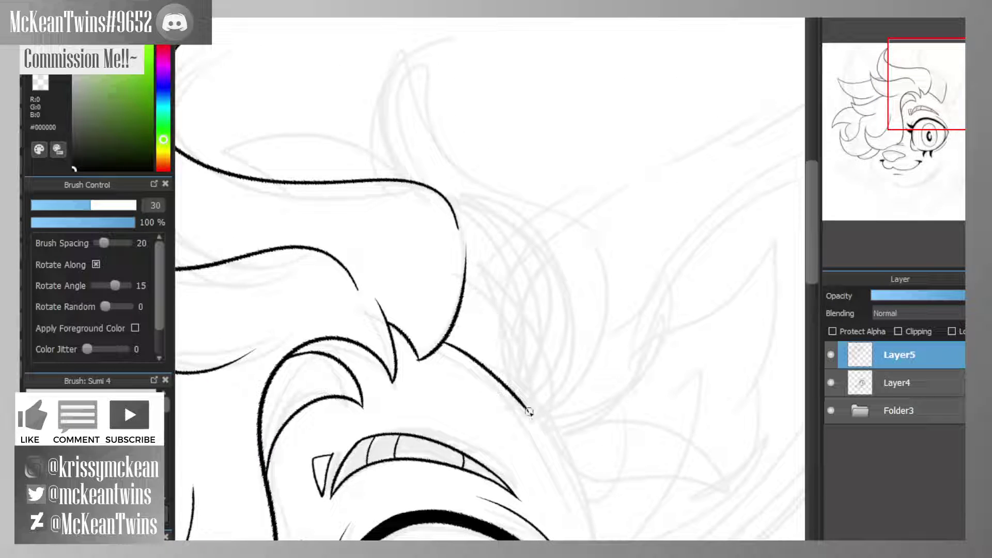
- Ink the leaf-shaped lock on top of the head and the tall pointed lock behind it with its long outer contour
mouse_move(529, 411)
mouse_down()
mouse_move(581, 339)
mouse_move(231, 103)
mouse_up()
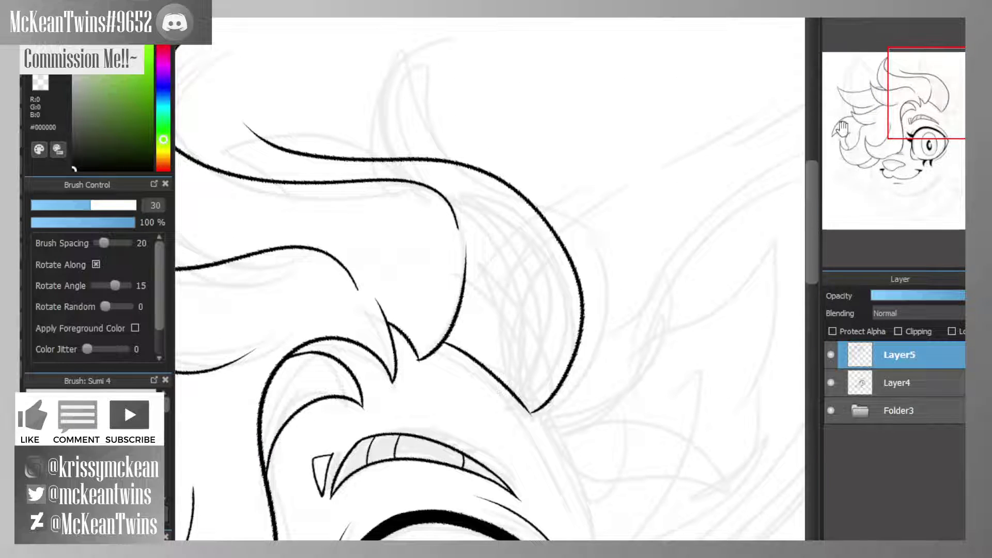
key(ctrl+z)
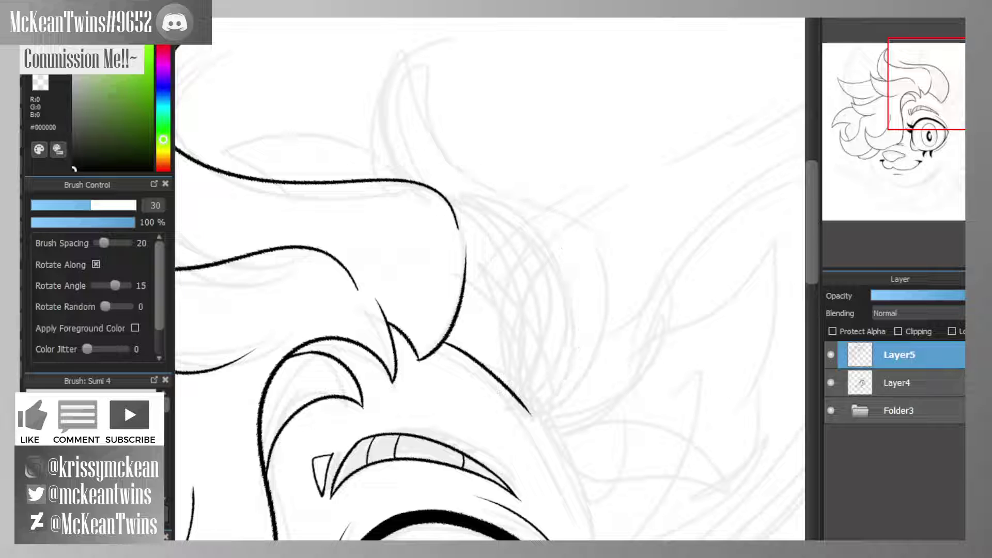
mouse_move(461, 221)
mouse_down()
mouse_move(228, 113)
mouse_move(297, 181)
mouse_up()
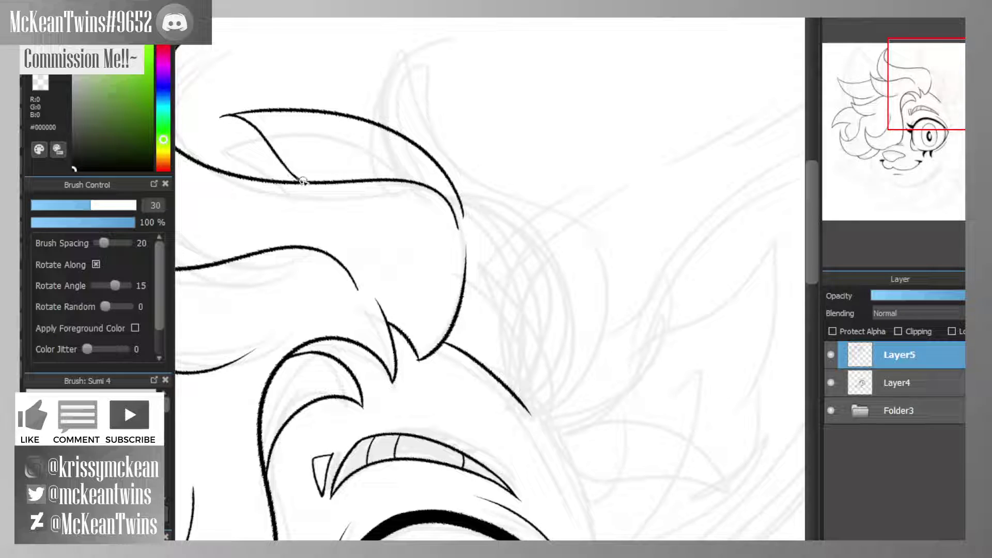
drag(929, 93, 932, 86)
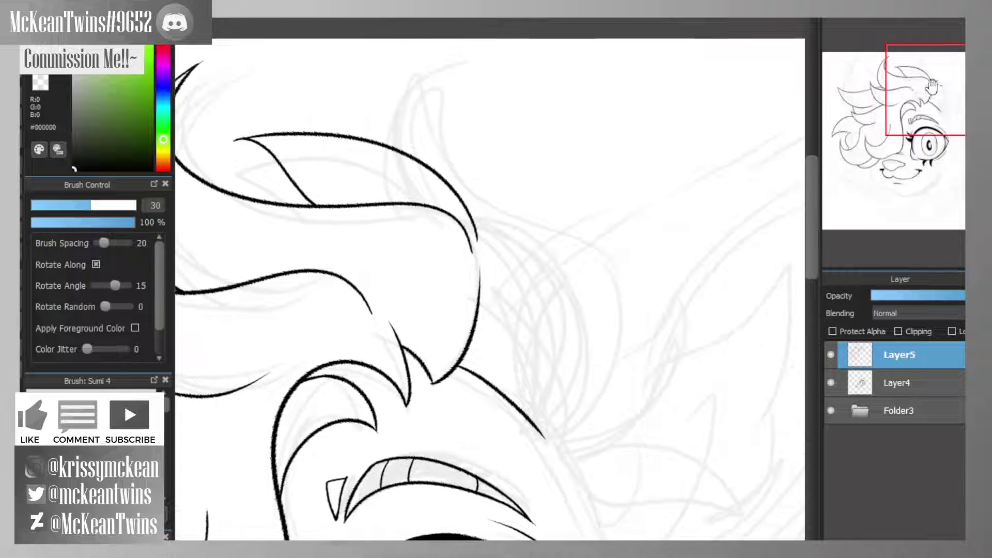
mouse_move(402, 151)
mouse_down()
mouse_move(468, 53)
mouse_move(450, 100)
mouse_move(556, 410)
mouse_up()
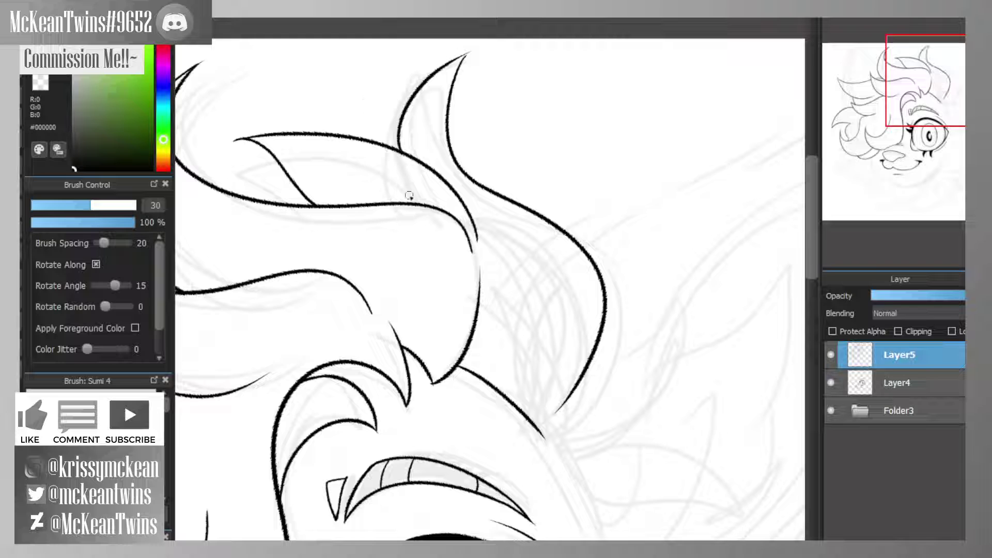
- Ink two pointed hair tufts fanning outward below the rear lock beside the forehead
mouse_move(577, 382)
mouse_down()
mouse_move(698, 277)
mouse_move(575, 446)
mouse_up()
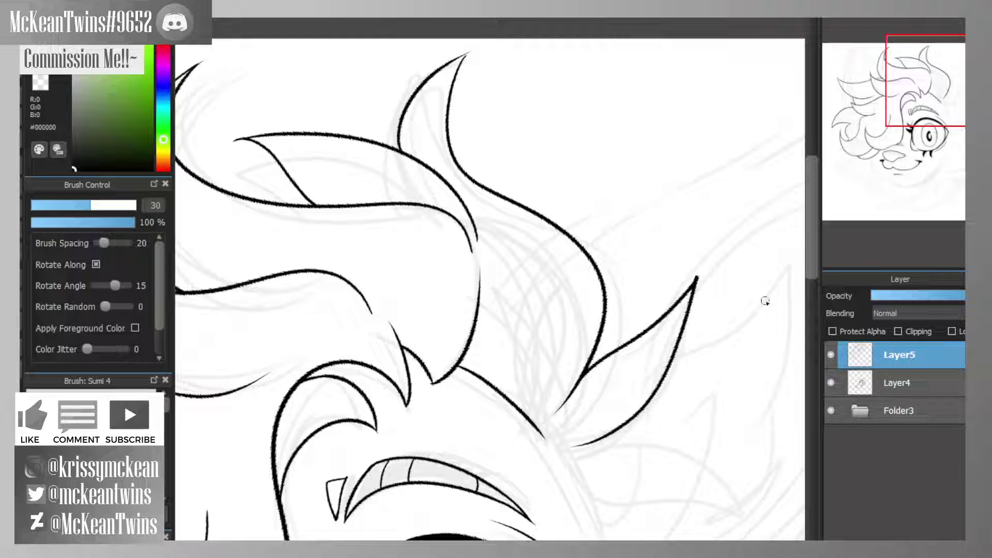
mouse_move(933, 89)
mouse_down()
mouse_move(933, 108)
mouse_move(949, 118)
mouse_up()
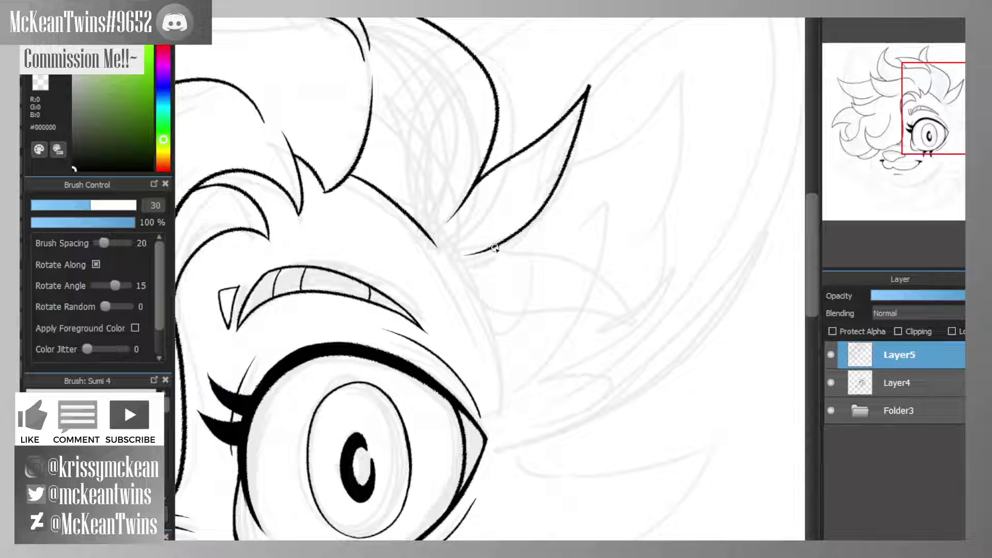
mouse_move(495, 248)
mouse_down()
mouse_move(650, 290)
mouse_move(572, 303)
mouse_move(454, 290)
mouse_up()
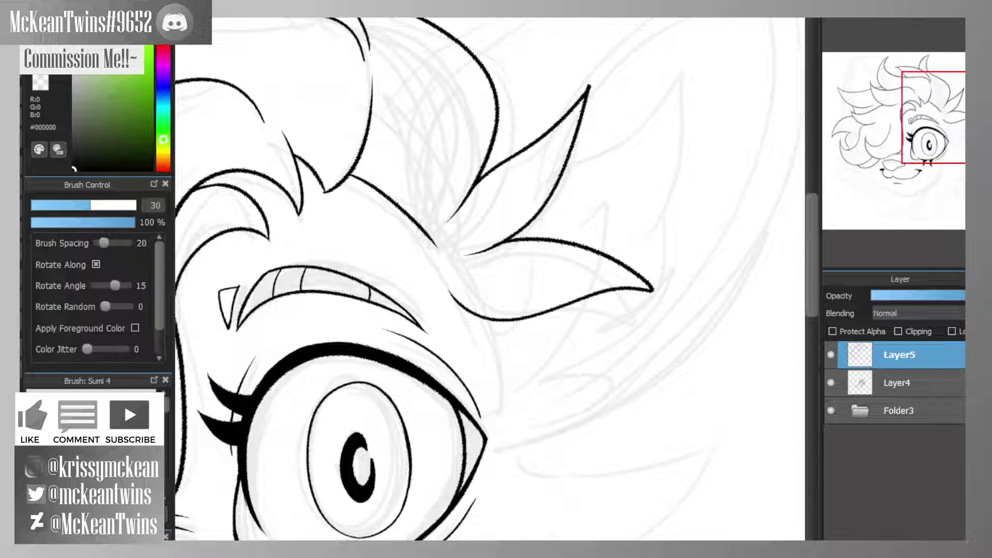
- Ink the head contour joining the forehead line to the base of the lower tuft and thicken its middle
key(Left)
key(Left)
key(Left)
key(Left)
key(Left)
key(Left)
key(ctrl+Up)
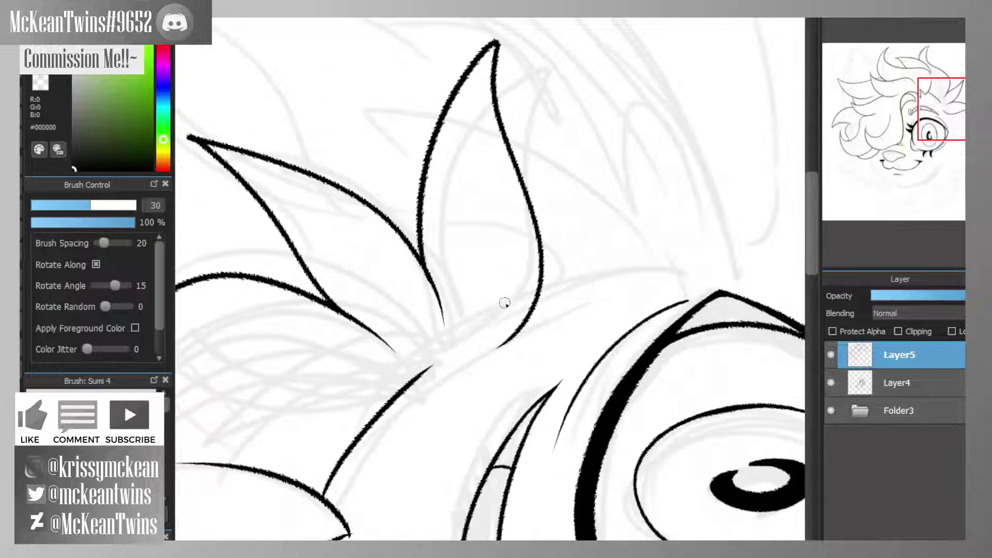
drag(528, 316, 373, 398)
mouse_move(931, 127)
mouse_down()
mouse_move(954, 130)
mouse_move(949, 140)
mouse_move(942, 127)
mouse_up()
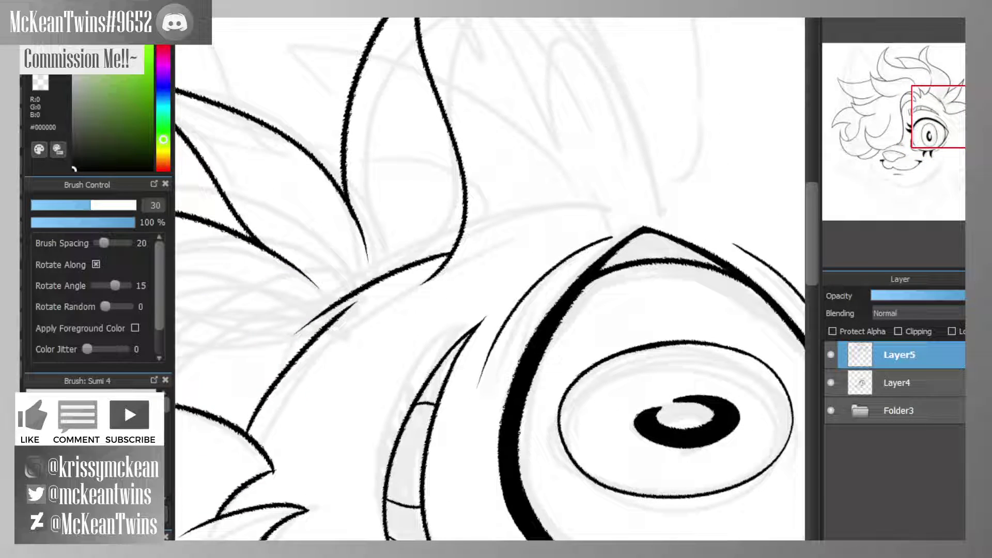
key(ctrl+z)
drag(459, 241, 275, 387)
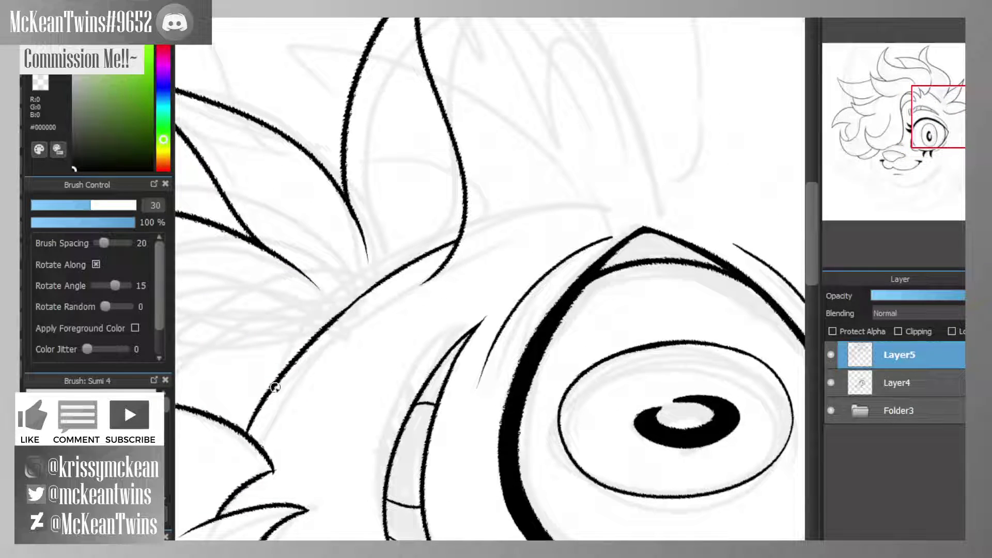
drag(372, 290, 307, 339)
- Erase the lower tuft's overshooting line end and clean up the edge of the head contour with the transparent color
key(x)
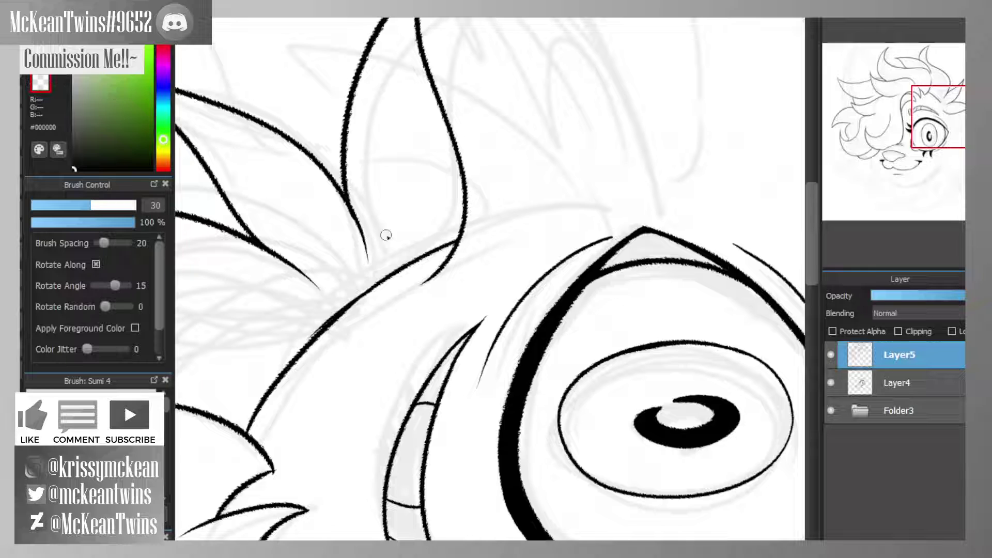
drag(436, 277, 446, 260)
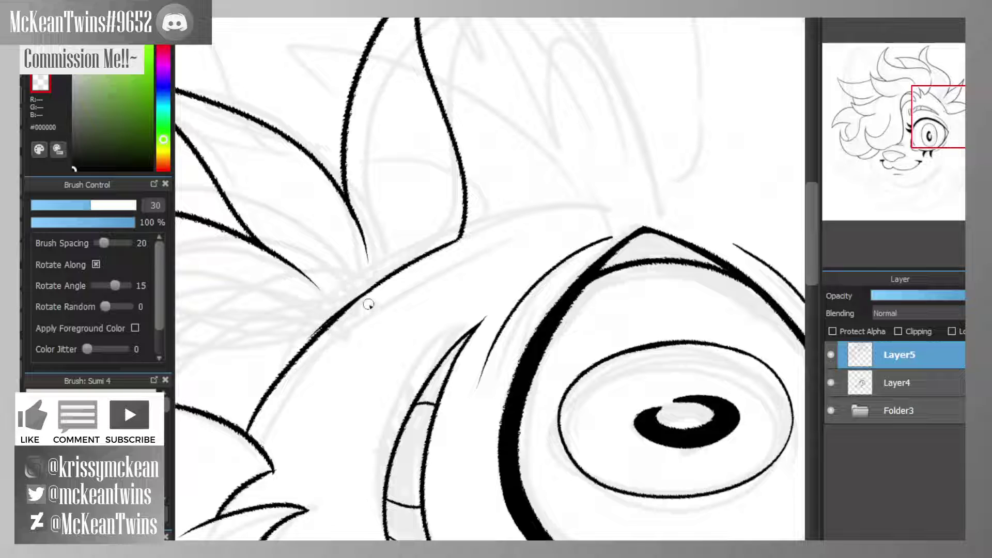
mouse_move(368, 305)
mouse_down()
mouse_move(323, 337)
mouse_move(370, 297)
mouse_move(341, 325)
mouse_up()
key(x)
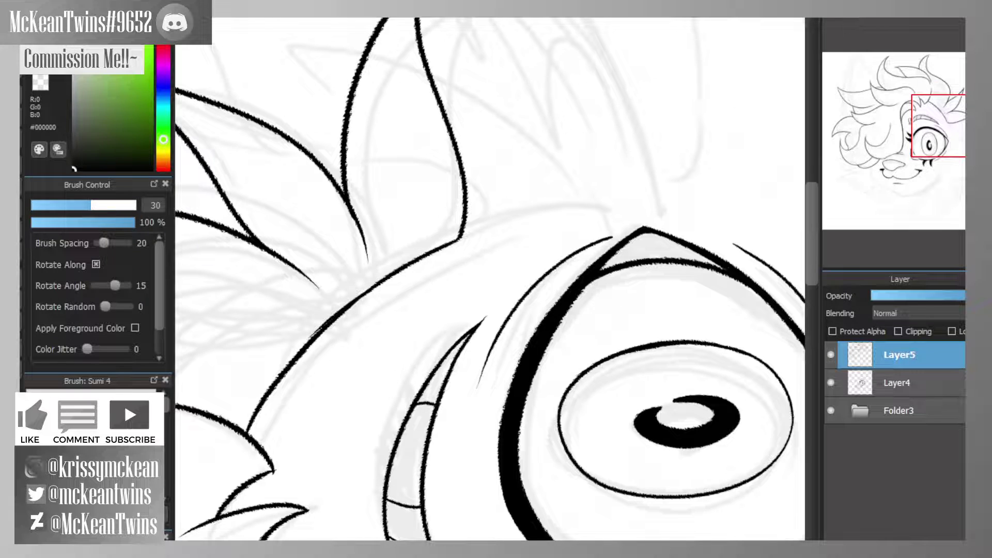
- Ink a short curved strand rising from the forehead line inside the rear hair
key(Up)
key(ctrl+0)
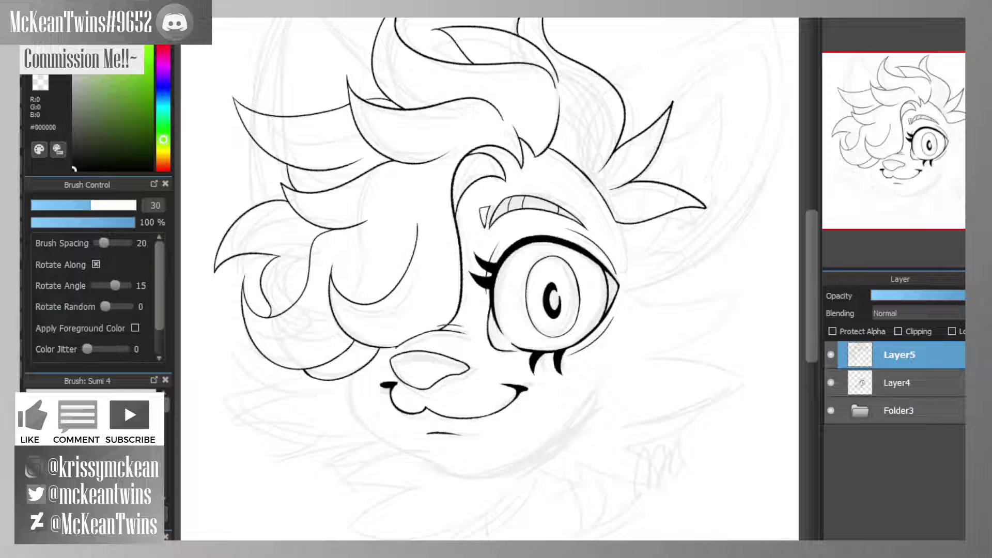
key(ctrl+Up)
key(ctrl+Up)
drag(626, 20, 507, 275)
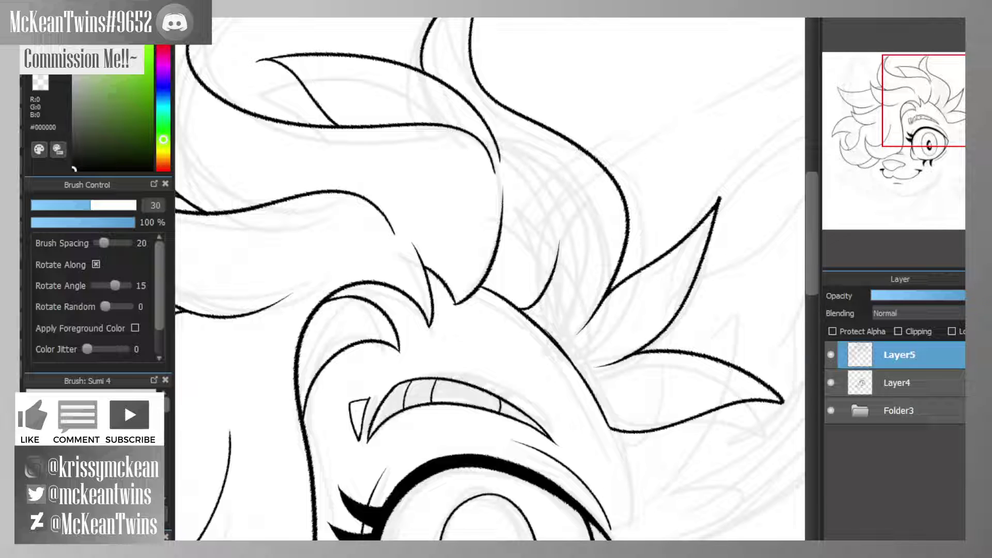
- Examine the overall line art in both normal and mirrored view
key(ctrl+minus)
key(ctrl+Down)
drag(912, 106, 915, 149)
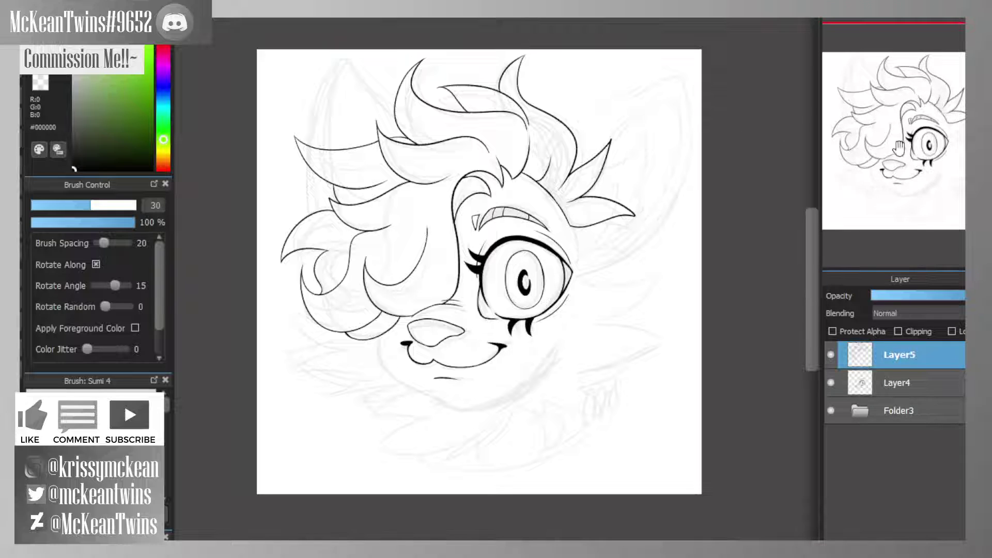
drag(898, 151, 913, 158)
key(Down)
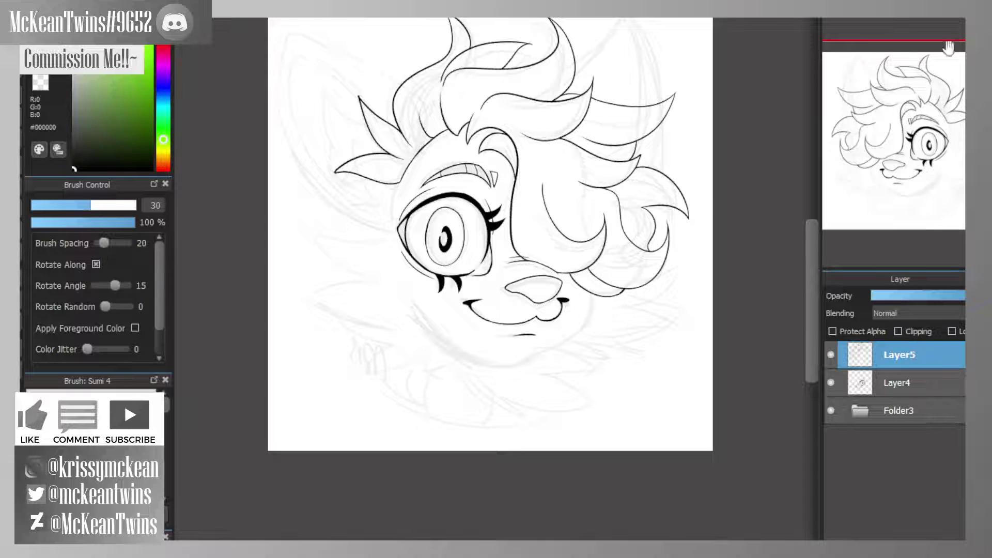
scroll(825, 241, up, 1)
key(ctrl+plus)
key(ctrl+plus)
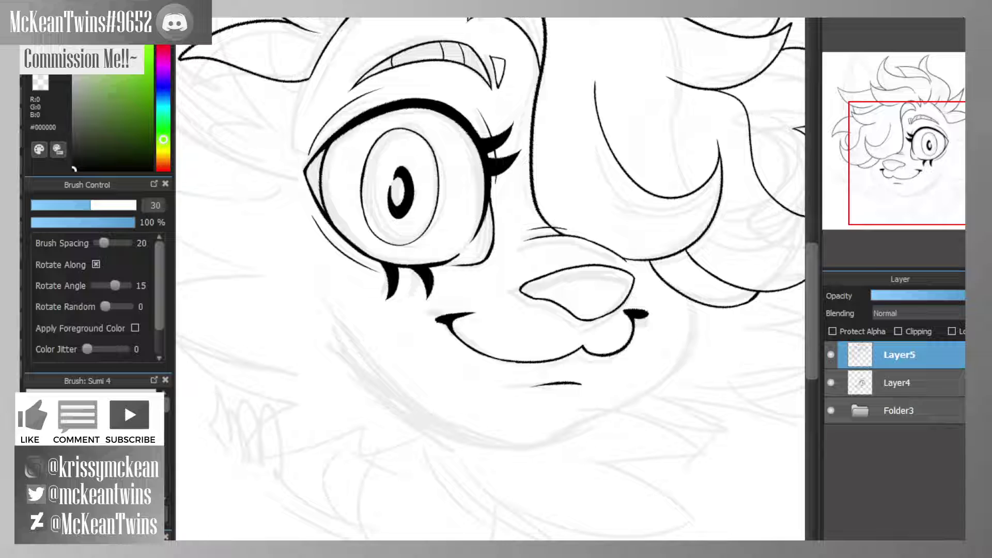
key(Down)
mouse_move(911, 163)
mouse_down()
mouse_move(888, 174)
mouse_move(900, 152)
mouse_up()
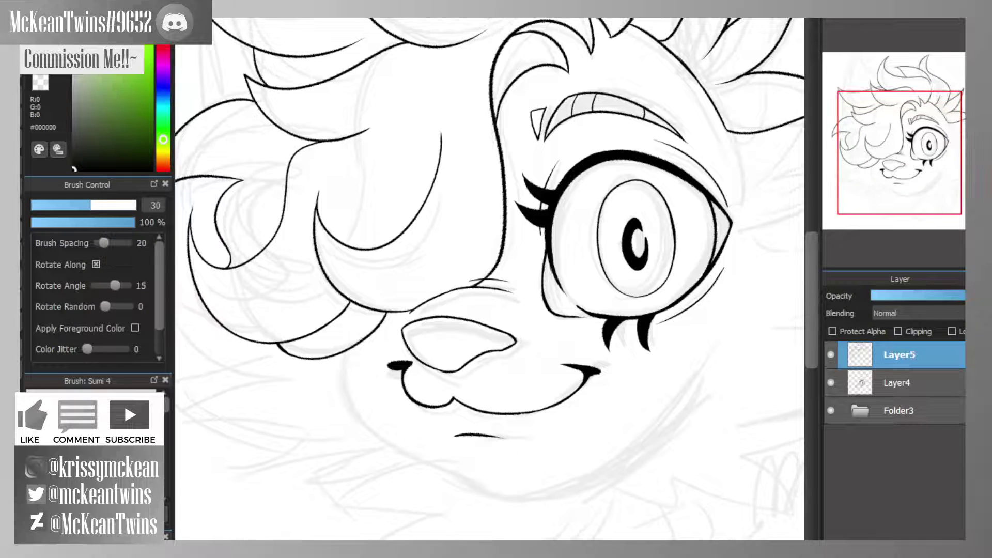
- Merge Layer5 down into Layer4 and erase the line end crossing the fringe at the nose bridge
key(ctrl+plus)
key(ctrl+plus)
key(ctrl+plus)
key(ctrl+plus)
click(106, 107)
click(38, 81)
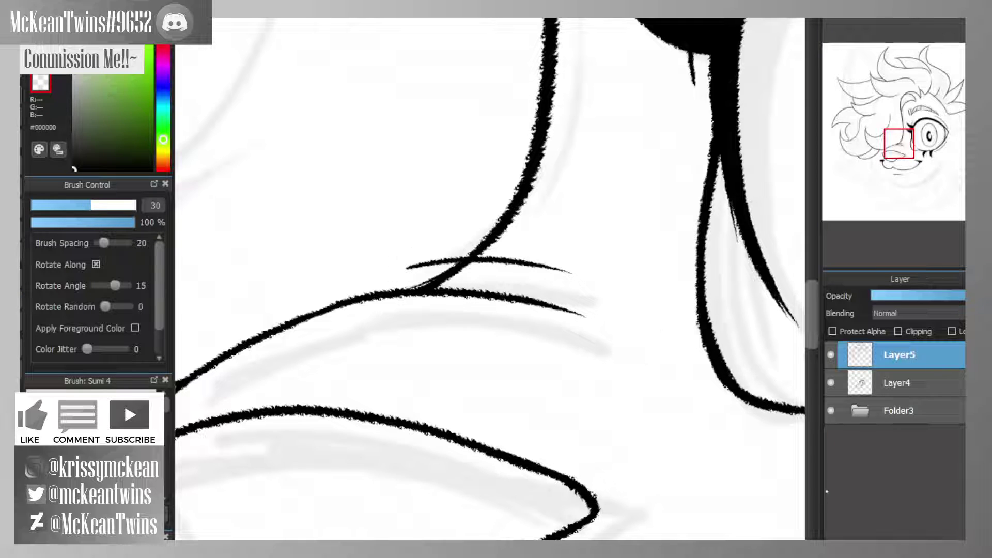
key(ctrl+z)
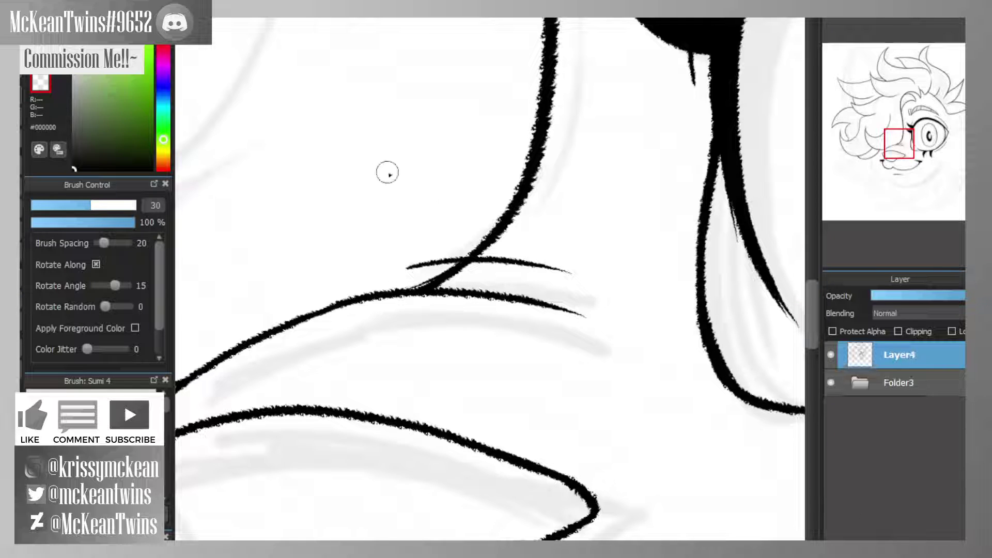
mouse_move(410, 255)
mouse_down()
mouse_move(465, 248)
mouse_move(456, 255)
mouse_move(472, 244)
mouse_move(464, 251)
mouse_up()
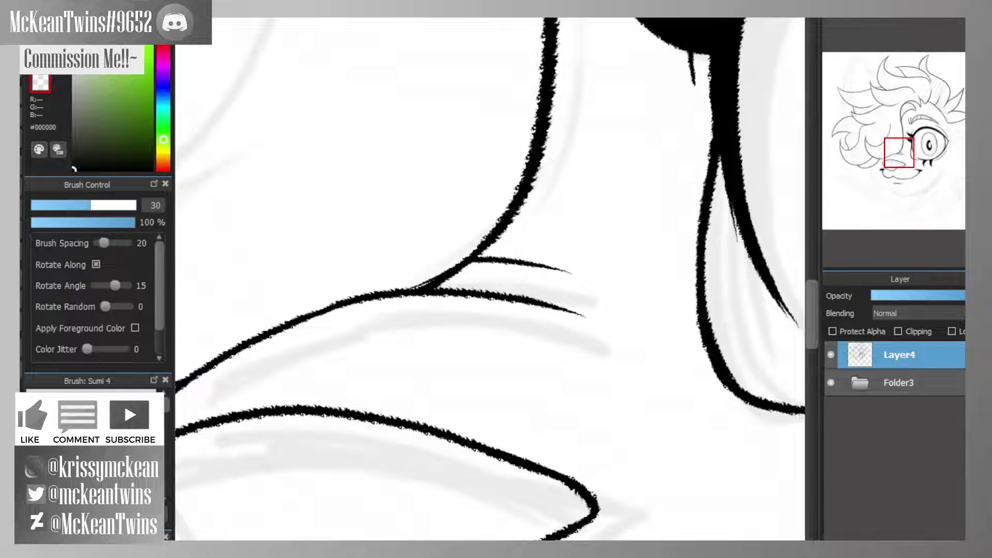
- Ink the far cheek contour from the underside of the hair curl down toward the chin, redoing the first attempt
click(896, 21)
drag(909, 131, 869, 55)
click(835, 21)
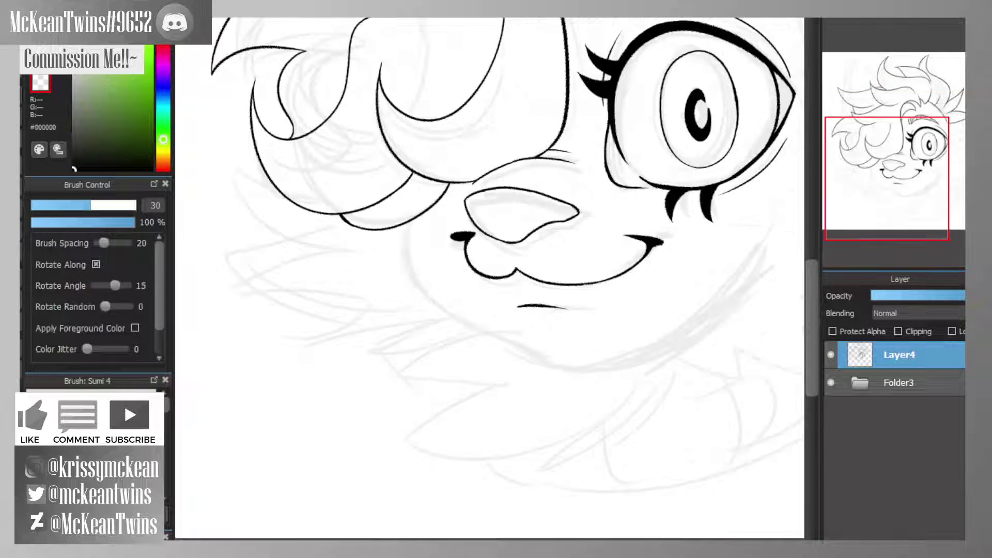
click(835, 21)
click(835, 20)
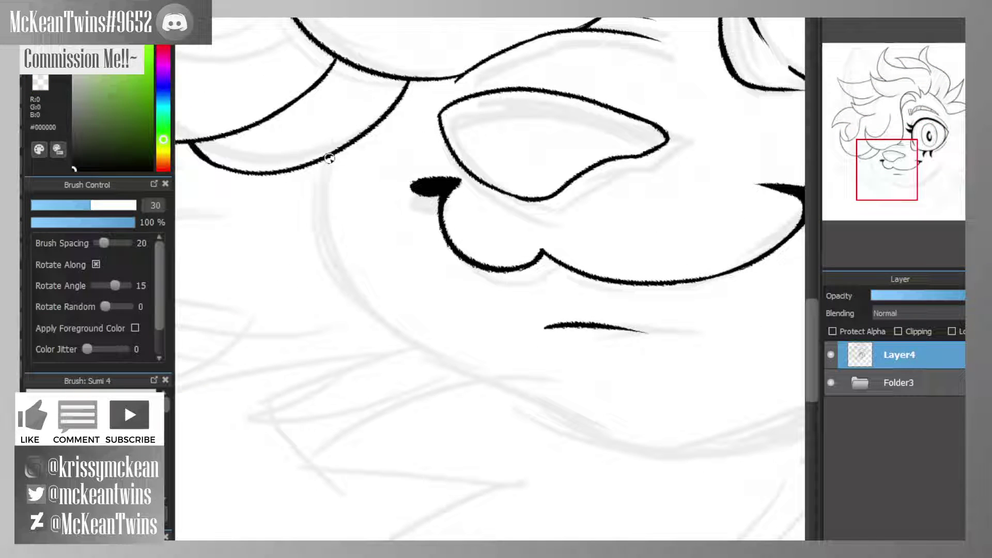
mouse_move(328, 162)
mouse_down()
mouse_move(321, 261)
mouse_move(352, 302)
mouse_up()
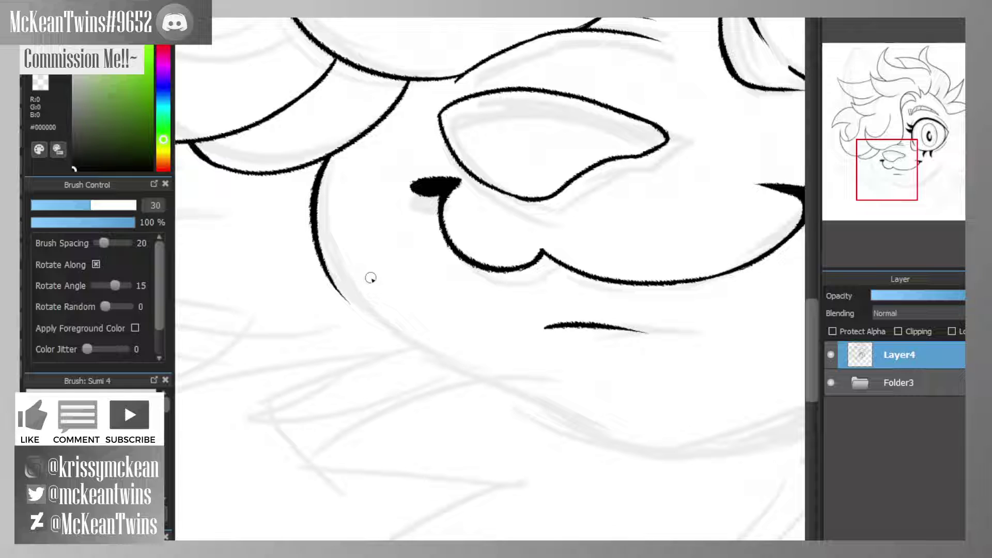
key(ctrl+z)
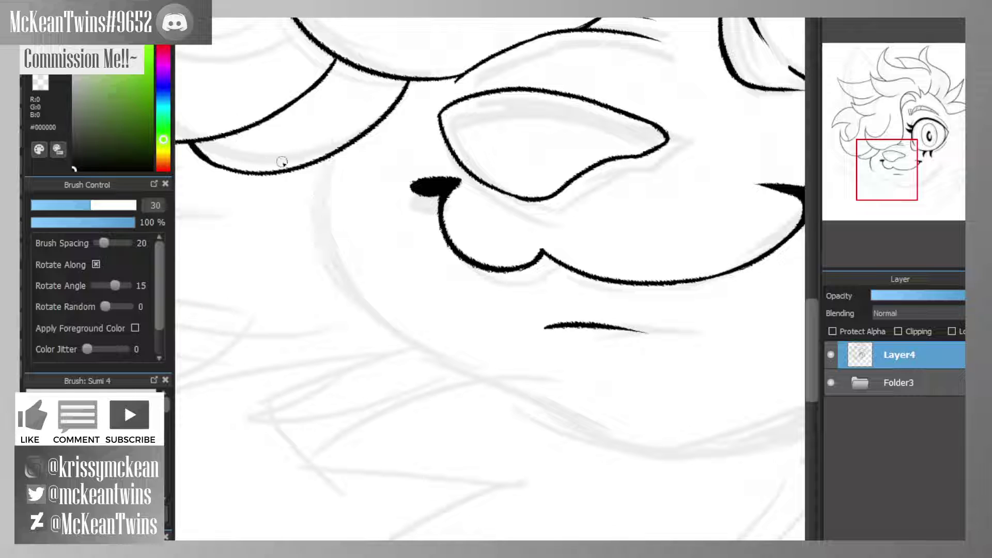
drag(334, 152, 337, 279)
drag(327, 167, 399, 331)
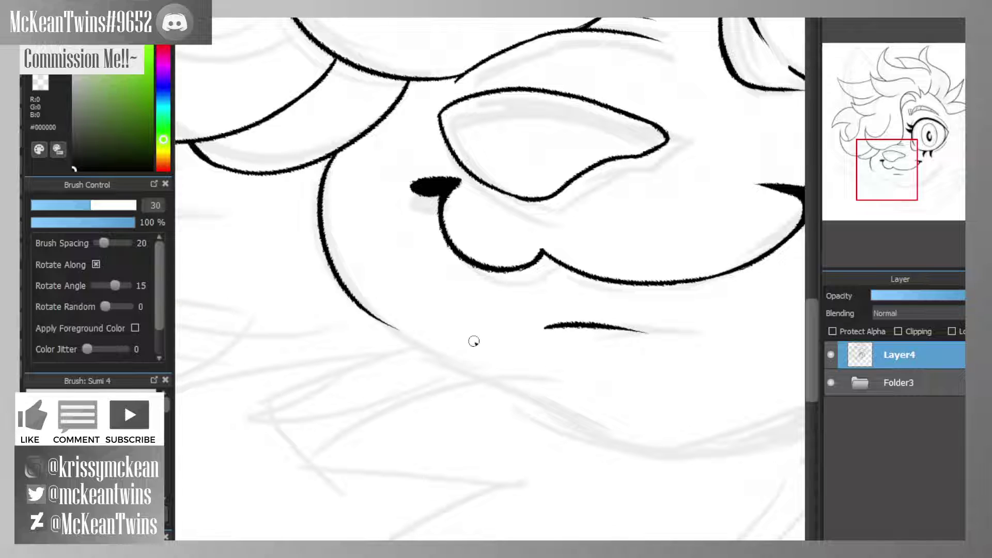
drag(891, 169, 891, 168)
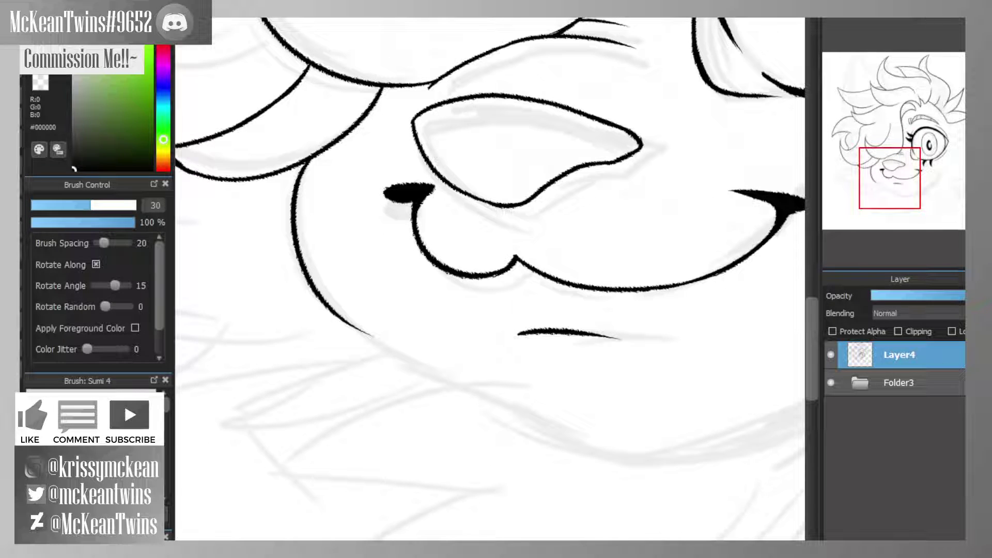
- Ink the far cheek contour farther down toward the chin, along the sketched line below the mouth
key(Left)
key(Left)
key(Left)
key(Left)
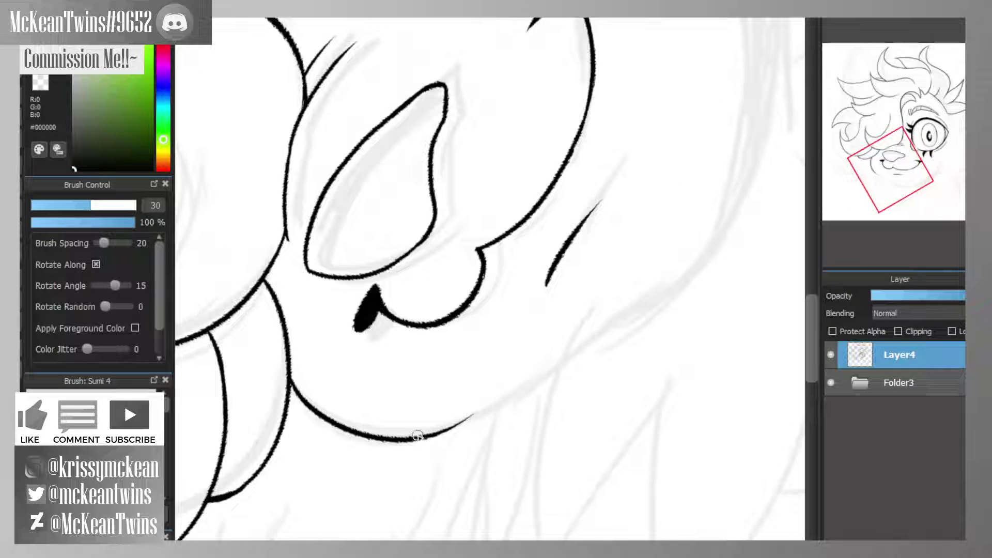
mouse_move(418, 436)
mouse_down()
mouse_move(497, 410)
mouse_move(527, 388)
mouse_up()
drag(461, 426, 611, 340)
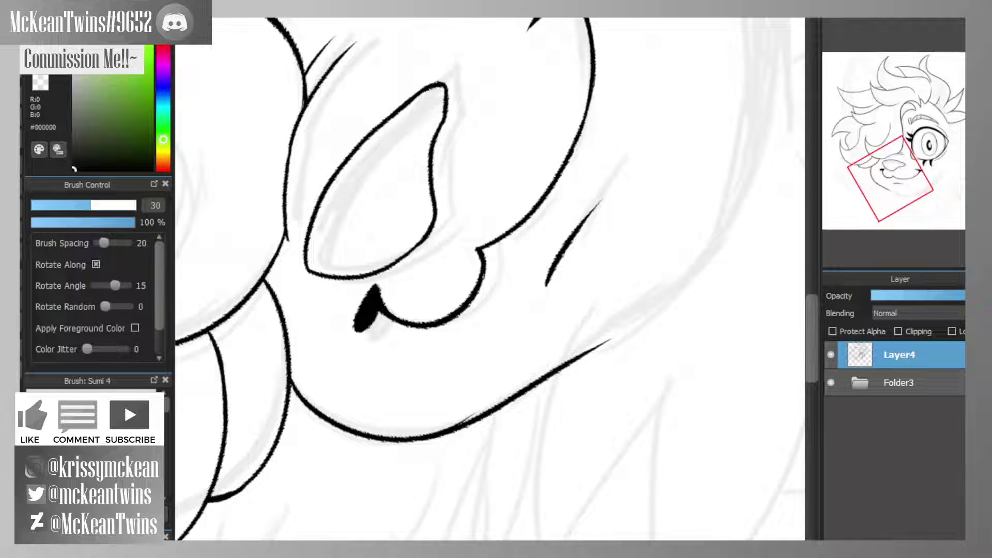
- Examine the inked cheek contour from a rotated angle and with the whole face in view
key(Right)
key(Right)
key(Right)
key(Right)
key(Right)
key(Right)
key(Right)
key(Right)
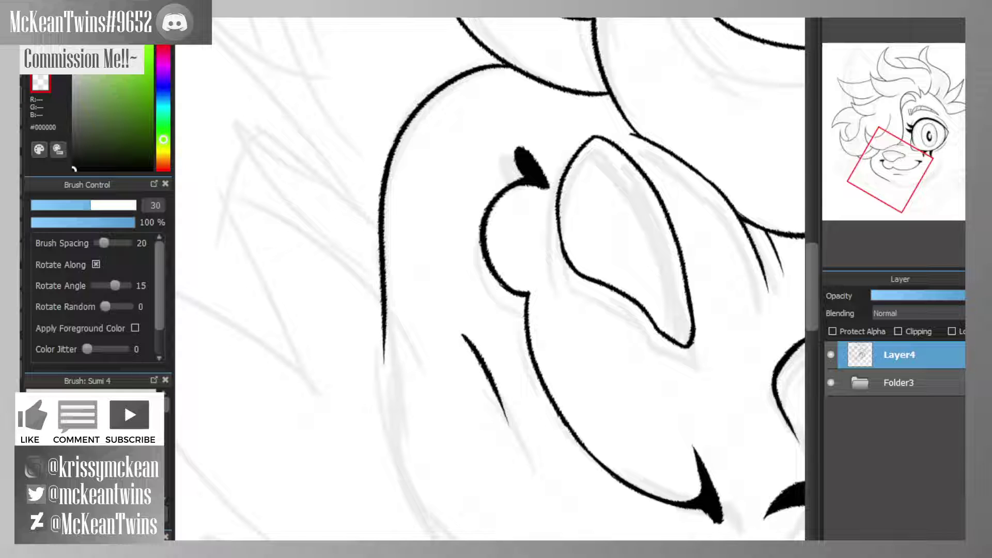
key(z)
key(Up)
key(ctrl+Down)
click(904, 126)
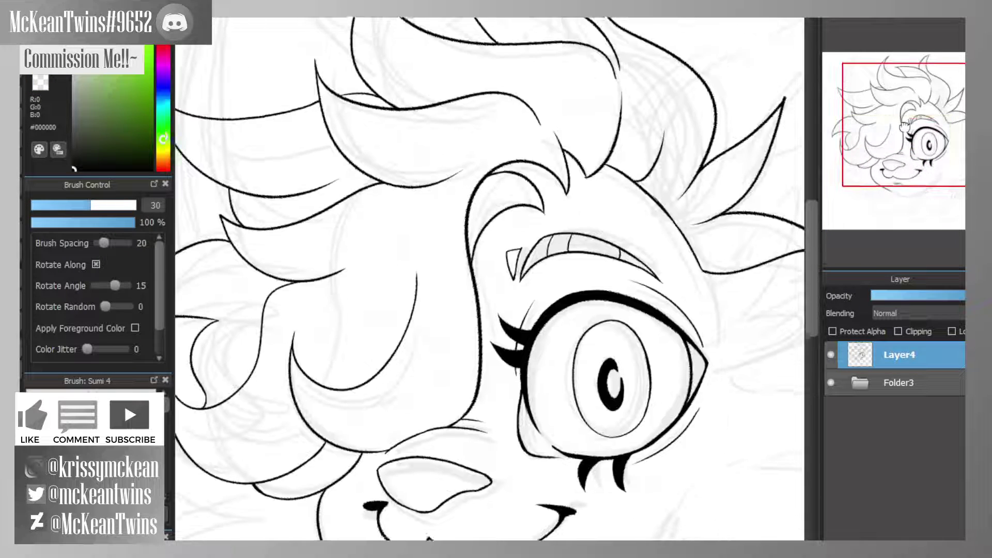
- Continue the face contour from the end of the far cheek line around the underside of the chin
drag(904, 124, 909, 173)
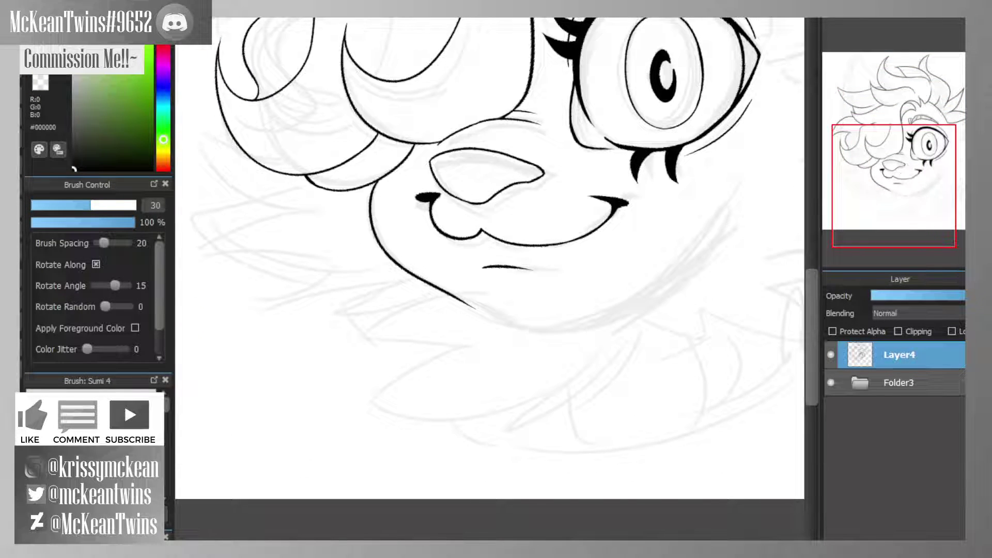
key(Left)
key(Left)
key(Left)
key(Left)
key(ctrl+Up)
key(ctrl+Up)
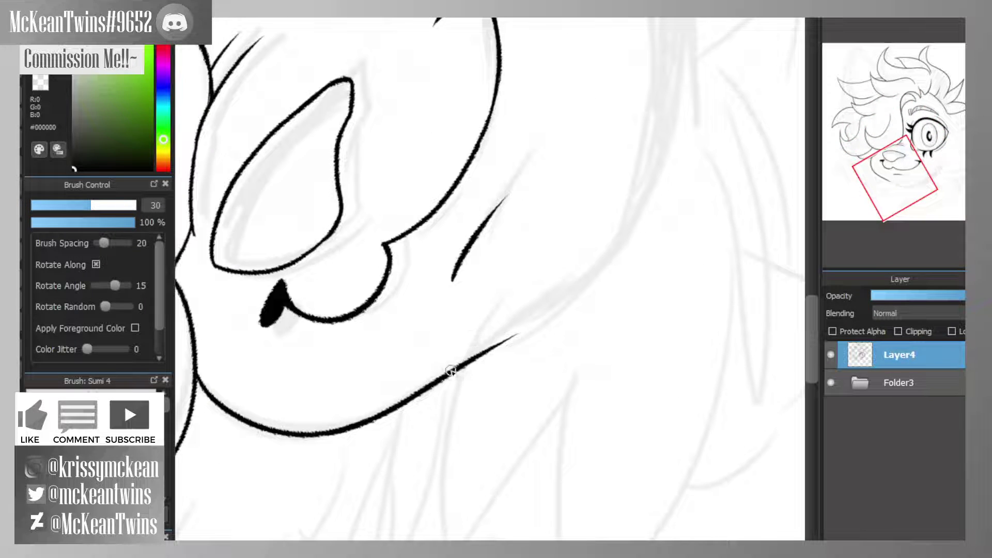
drag(449, 371, 541, 321)
drag(483, 352, 626, 245)
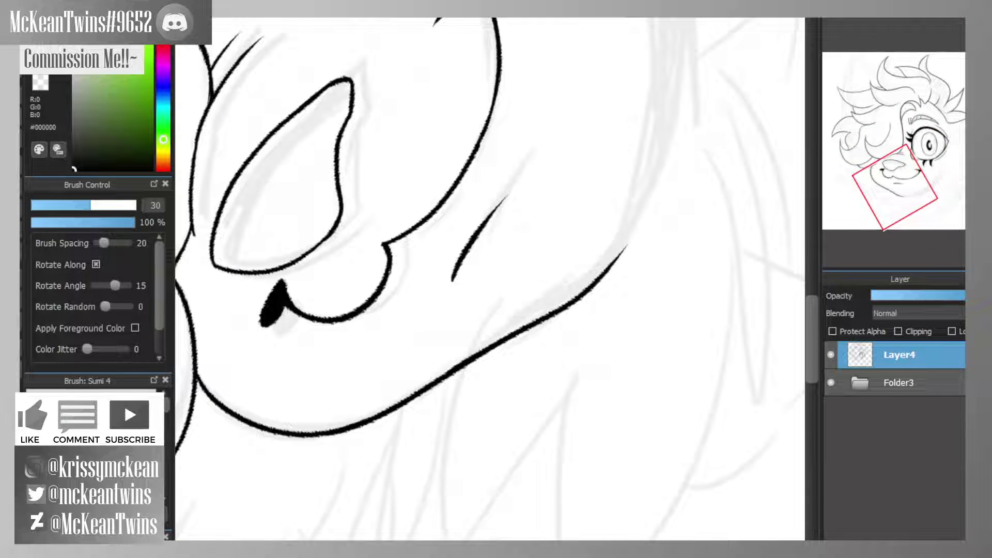
- Ink the jawline from the underside of the chin up toward the near cheek
key(Up)
drag(680, 298, 465, 303)
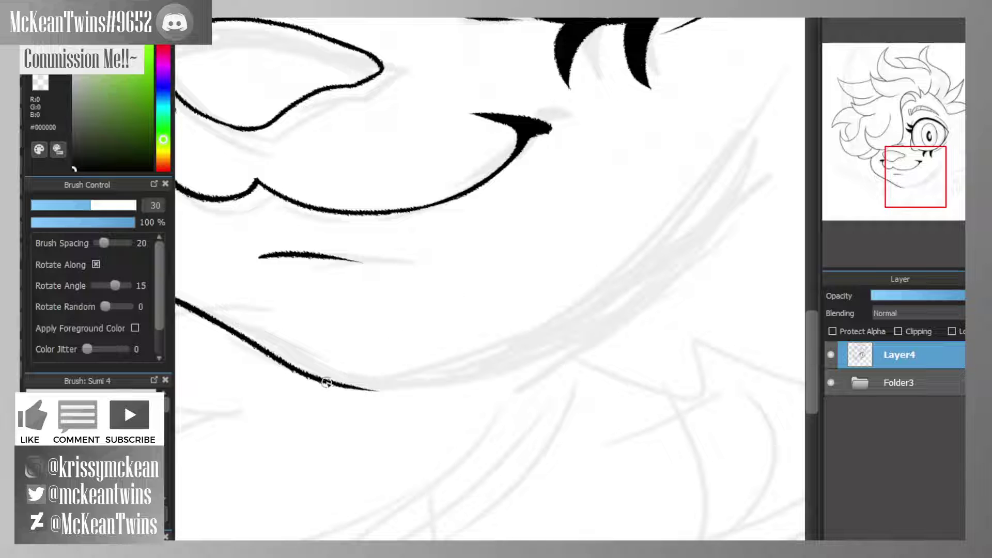
mouse_move(326, 383)
mouse_down()
mouse_move(612, 286)
mouse_move(647, 259)
mouse_up()
key(ctrl+Down)
key(ctrl+Down)
key(ctrl+Down)
click(918, 127)
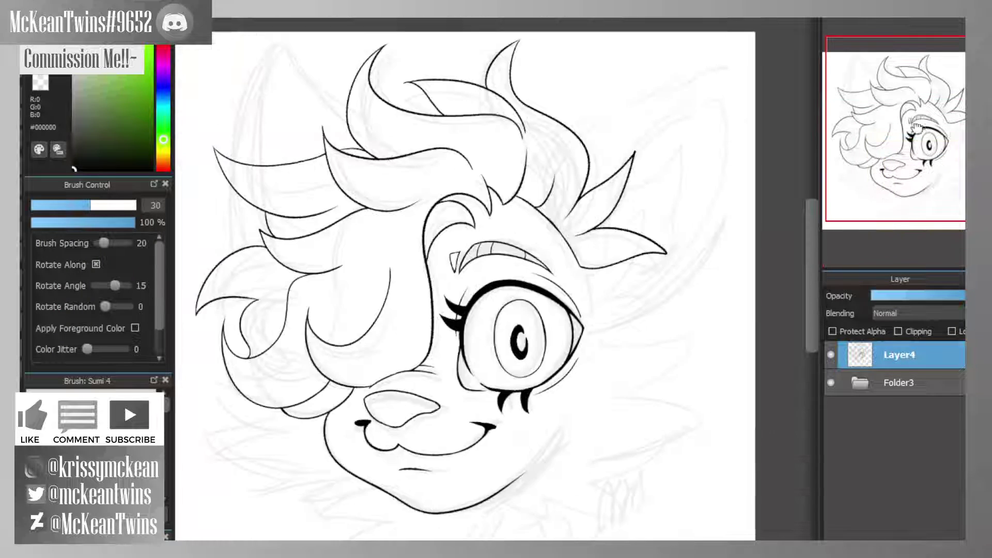
- Try to extend the near jawline up toward the eye with one long tapering stroke
drag(917, 128, 922, 161)
key(Left)
key(Left)
key(Left)
key(Left)
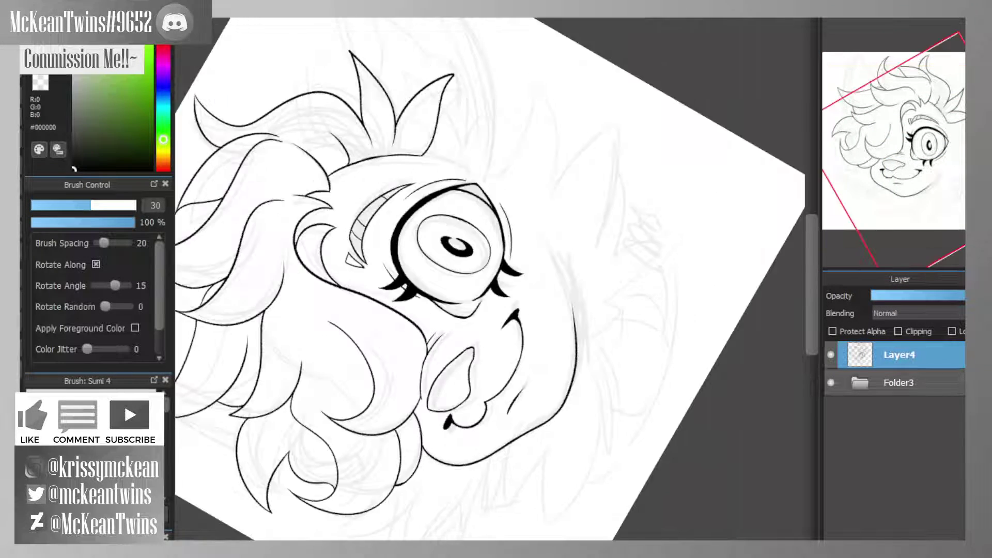
key(Left)
key(Left)
key(Left)
key(Left)
key(Left)
key(Left)
key(Left)
key(Left)
key(ctrl+Up)
key(ctrl+Up)
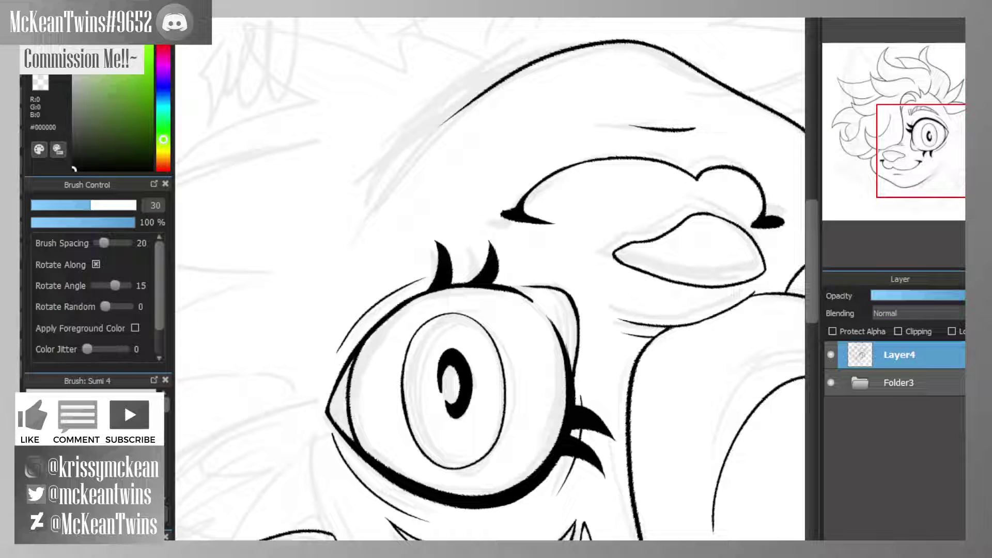
key(ctrl+Right)
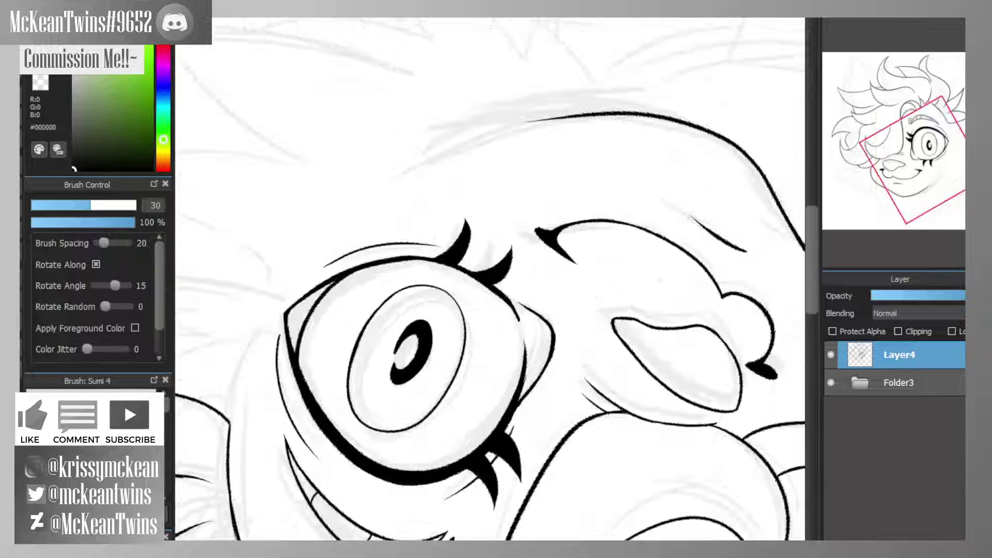
drag(592, 113, 355, 183)
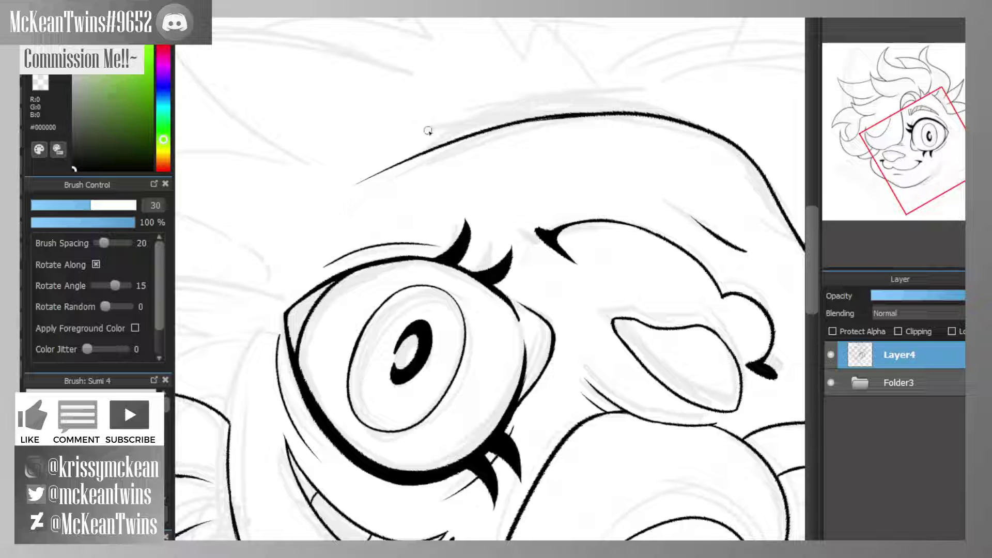
key(ctrl+Up)
key(ctrl+minus)
key(ctrl+minus)
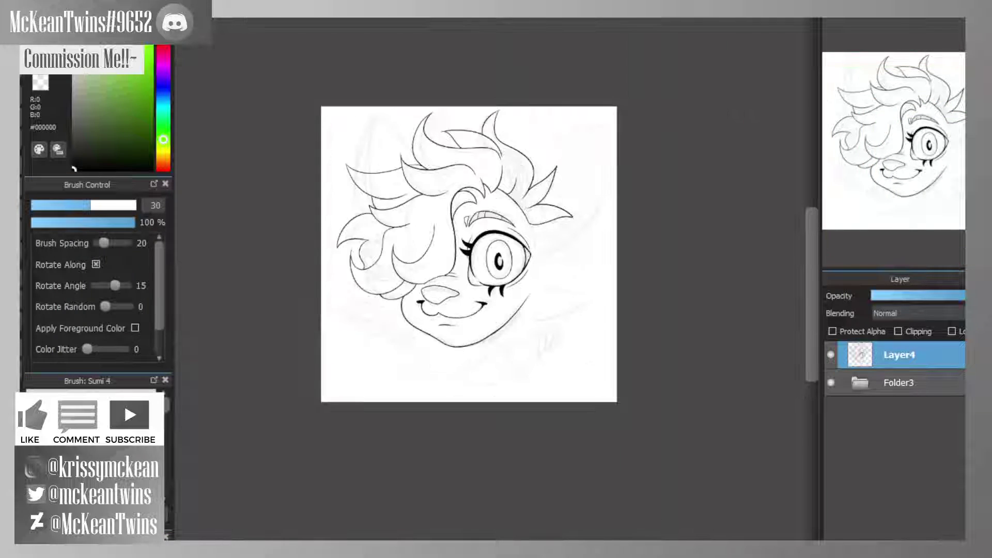
- Examine the whole face at different rotations and undo the last jawline stroke
key(ctrl+Left)
key(ctrl+Left)
key(ctrl+Left)
key(ctrl+Left)
key(ctrl+Left)
key(ctrl+Left)
key(ctrl+Left)
key(ctrl+Left)
key(ctrl+Left)
key(ctrl+Left)
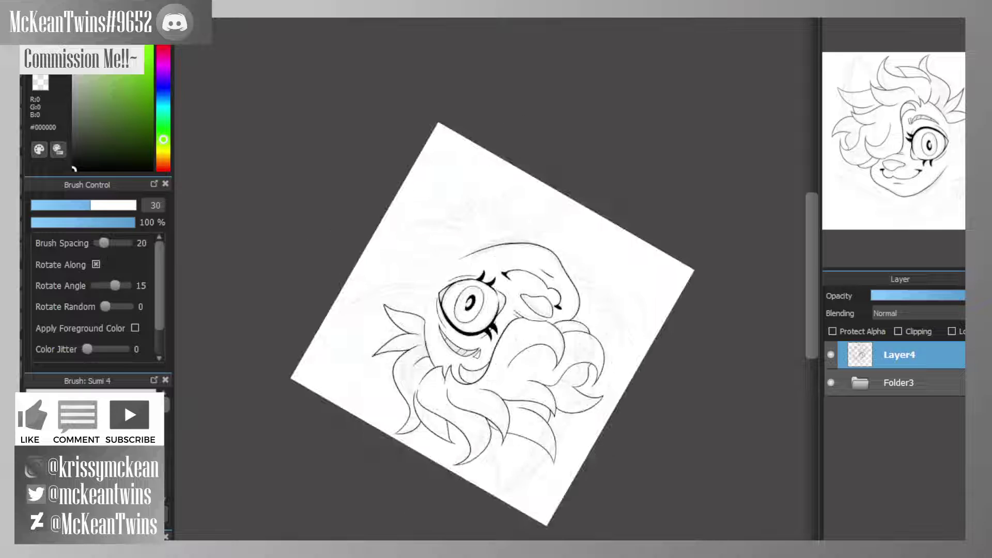
scroll(492, 285, up, 5)
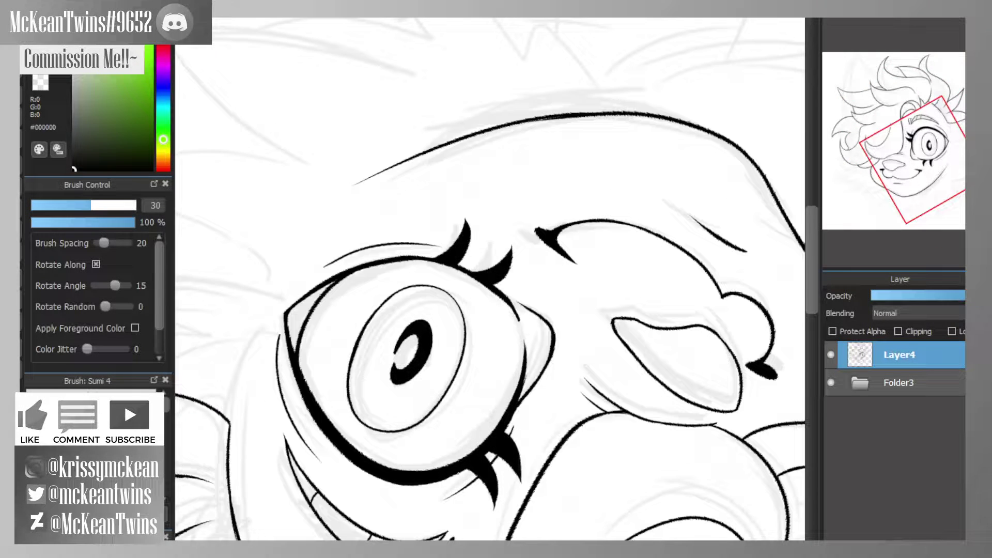
key(ctrl+Left)
key(ctrl+Left)
key(ctrl+z)
key(ctrl+Right)
key(ctrl+Right)
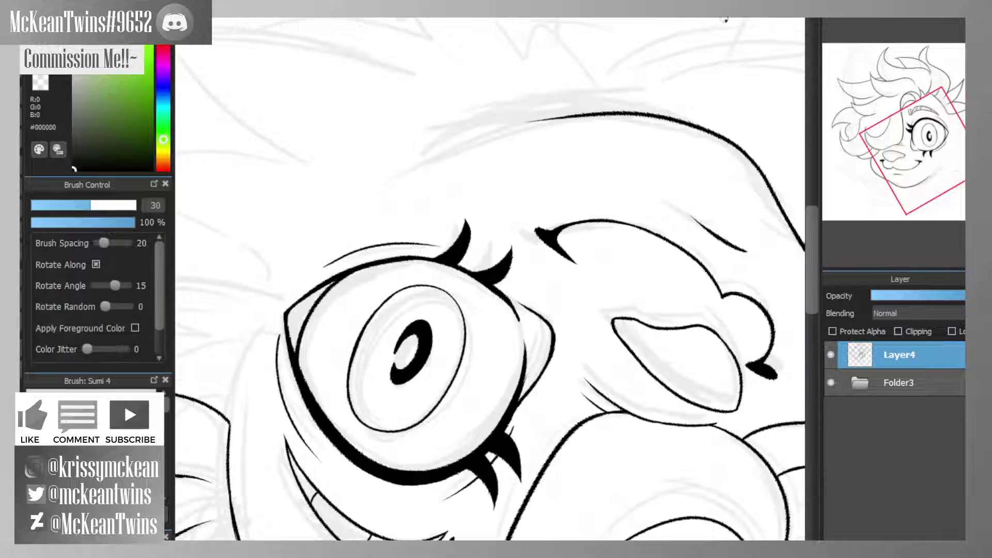
- Ink the near jawline's upper end along the cheek toward the eye, redoing the first attempt with a shorter stroke
mouse_move(589, 114)
mouse_down()
mouse_move(519, 124)
mouse_move(373, 183)
mouse_up()
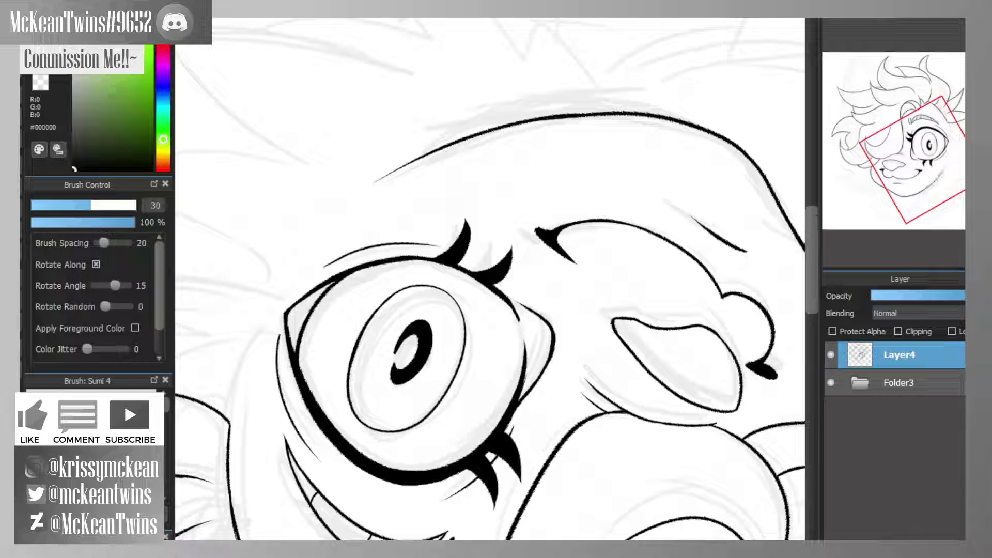
key(ctrl+z)
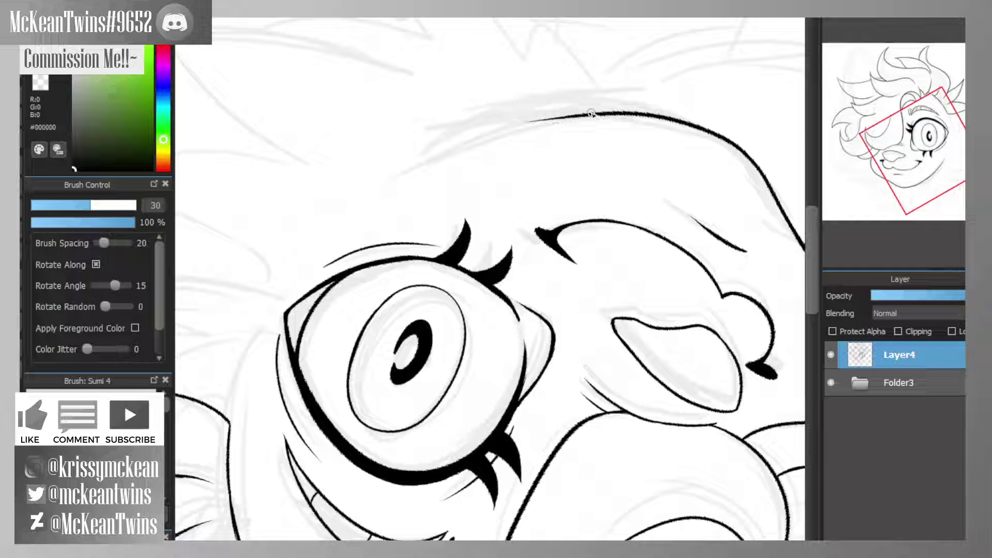
drag(591, 114, 411, 165)
key(Up)
- Ink three pointed fur tufts on the far cheek, starting at the rear hair curl and ending near the jaw
click(932, 137)
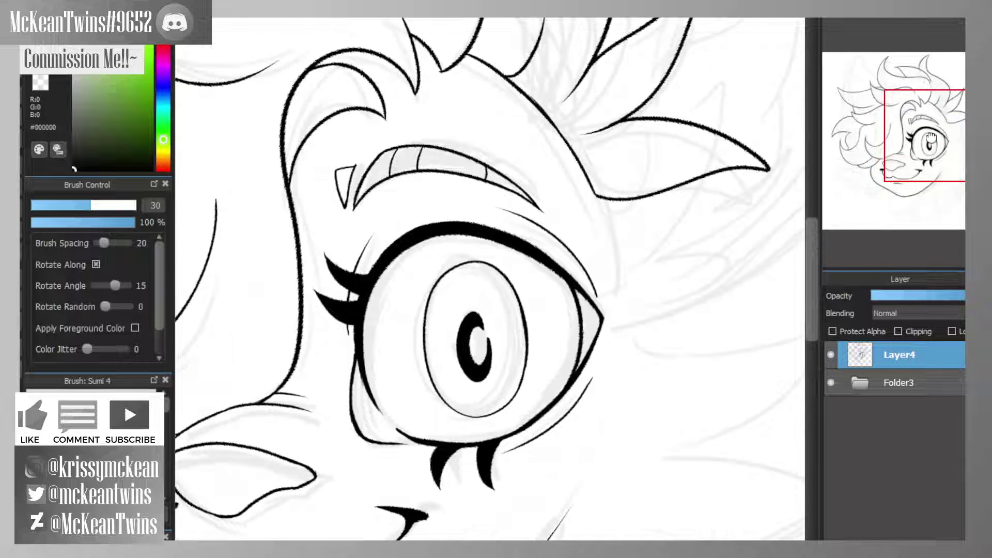
drag(931, 137, 898, 135)
scroll(921, 156, down, 2)
scroll(896, 136, up, 3)
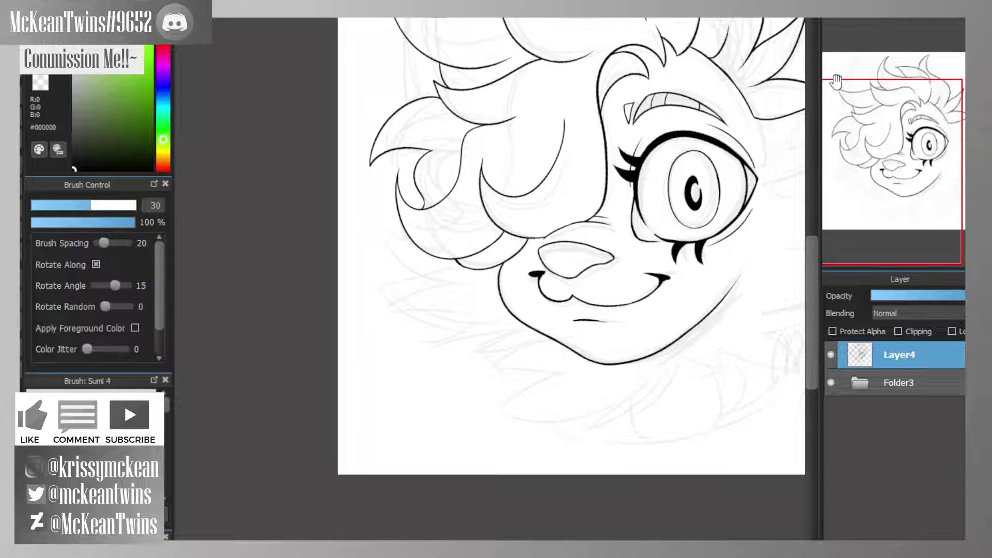
scroll(897, 135, up, 1)
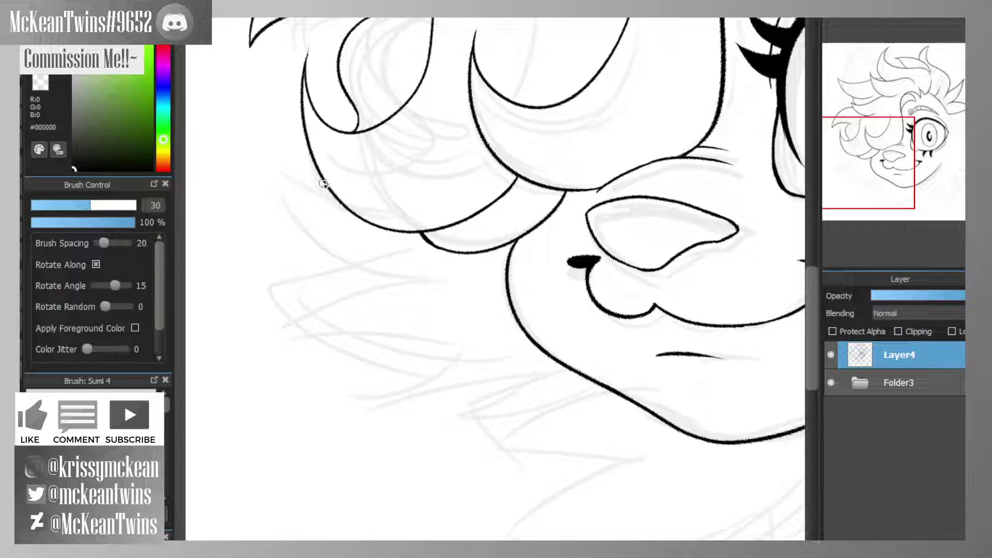
mouse_move(323, 183)
mouse_down()
mouse_move(261, 158)
mouse_move(372, 283)
mouse_move(452, 287)
mouse_up()
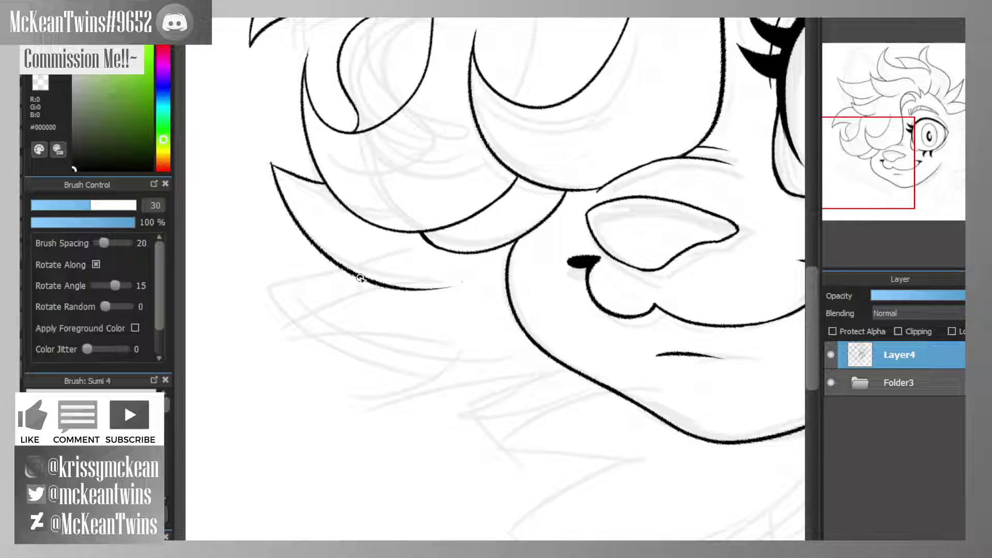
drag(356, 277, 268, 309)
drag(889, 159, 882, 179)
mouse_move(313, 329)
mouse_down()
mouse_move(273, 357)
mouse_move(405, 358)
mouse_move(469, 327)
mouse_up()
mouse_move(899, 164)
mouse_down()
mouse_move(910, 167)
mouse_move(898, 161)
mouse_up()
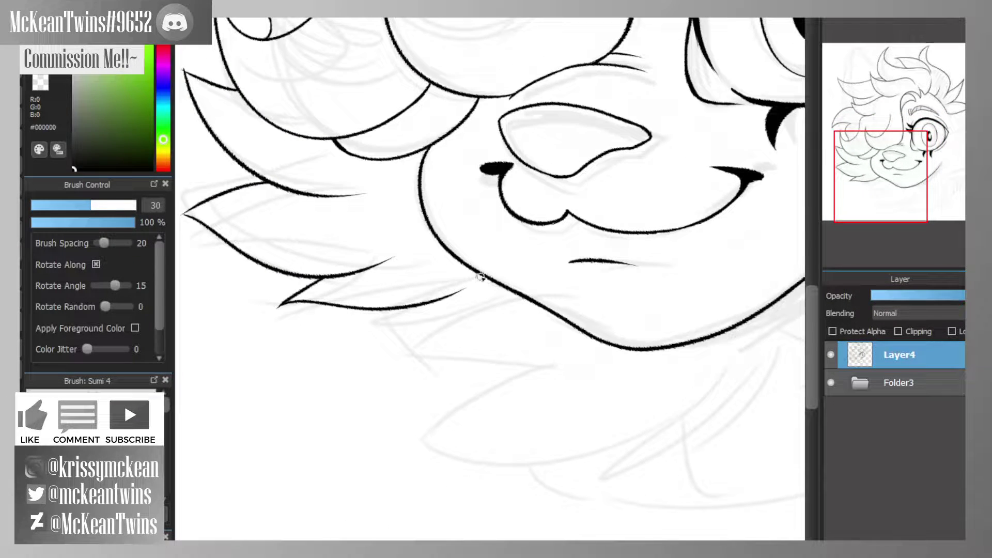
- Ink the large pointed neck fur tufts below the chin, starting from the far jawline
drag(882, 180, 899, 194)
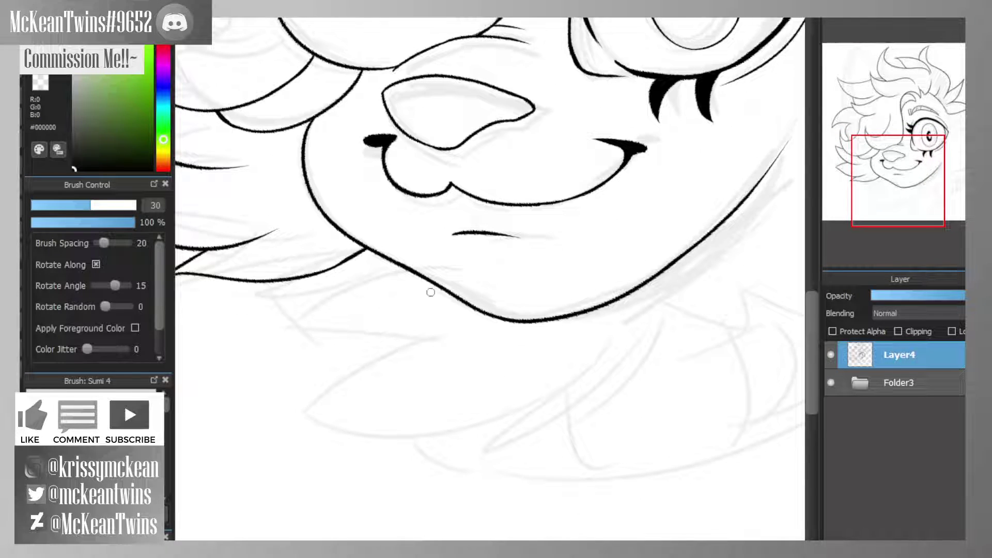
mouse_move(403, 268)
mouse_down()
mouse_move(253, 357)
mouse_move(459, 342)
mouse_up()
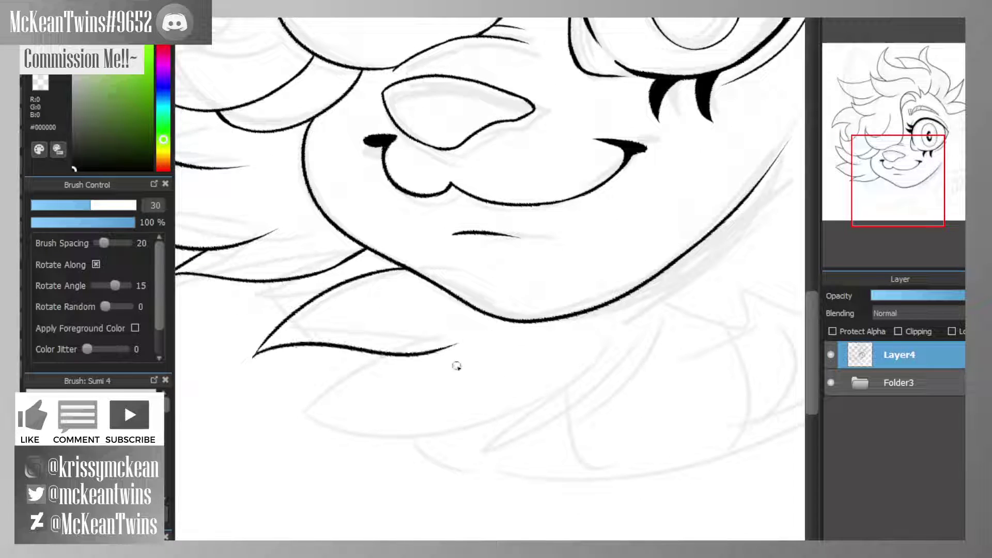
mouse_move(379, 355)
mouse_down()
mouse_move(288, 460)
mouse_move(501, 411)
mouse_move(493, 407)
mouse_move(459, 478)
mouse_up()
mouse_move(459, 479)
mouse_down()
mouse_move(631, 372)
mouse_move(641, 353)
mouse_up()
- Ink the small notched tuft at the near end of the neck fur and join its line to the jaw contour
drag(897, 187, 921, 181)
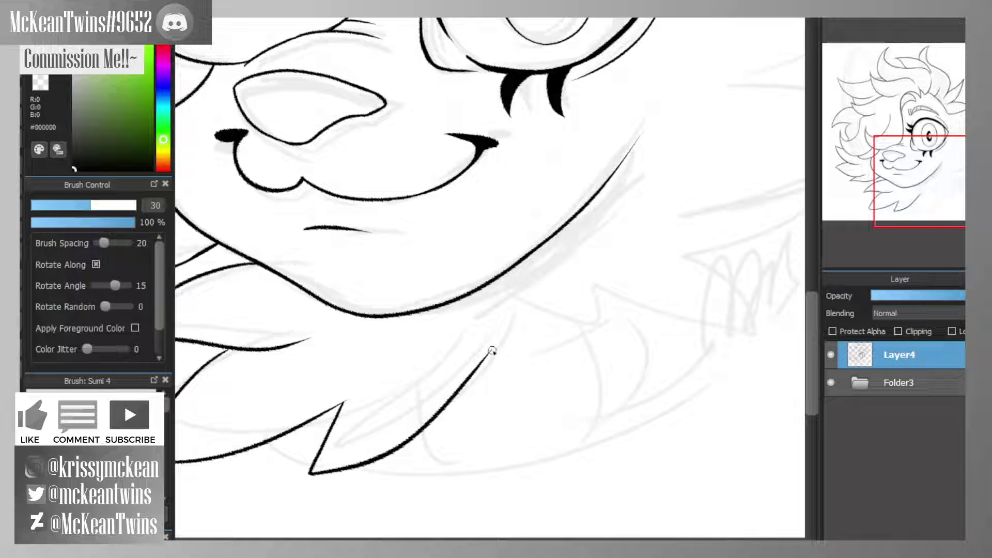
mouse_move(492, 351)
mouse_down()
mouse_move(550, 279)
mouse_move(547, 247)
mouse_up()
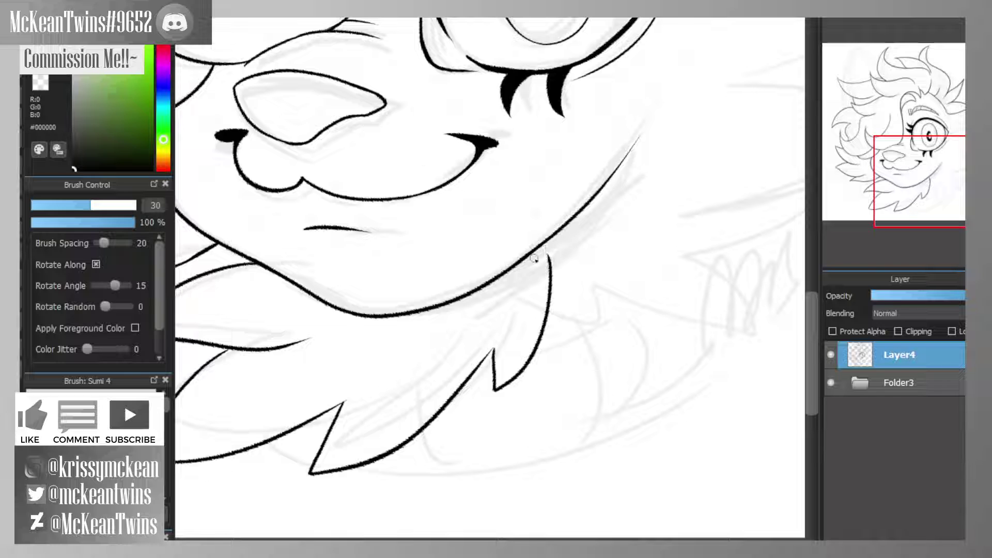
drag(545, 244, 549, 264)
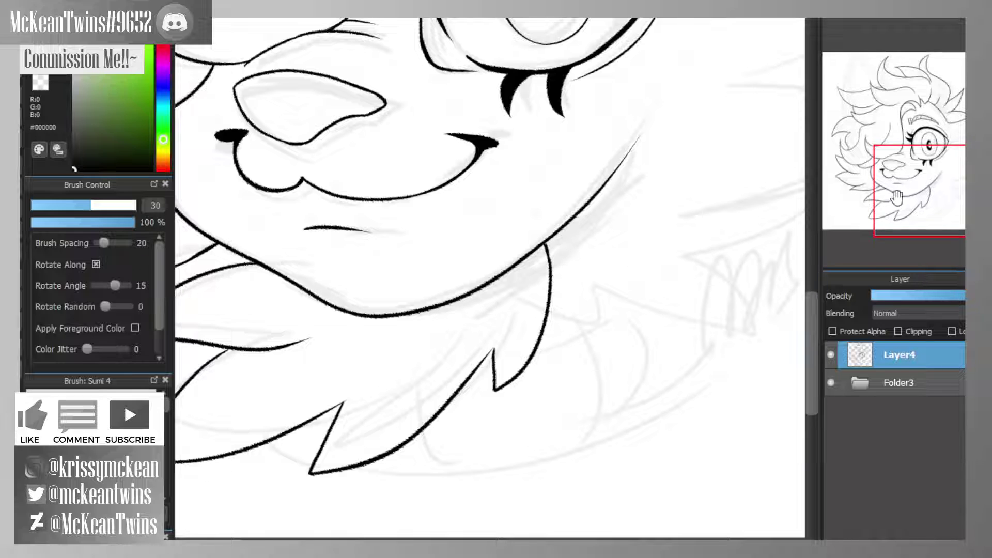
- Ink two pointed fur tufts on the near cheek, beside and below the eye's outer corner
click(911, 167)
drag(911, 167, 937, 180)
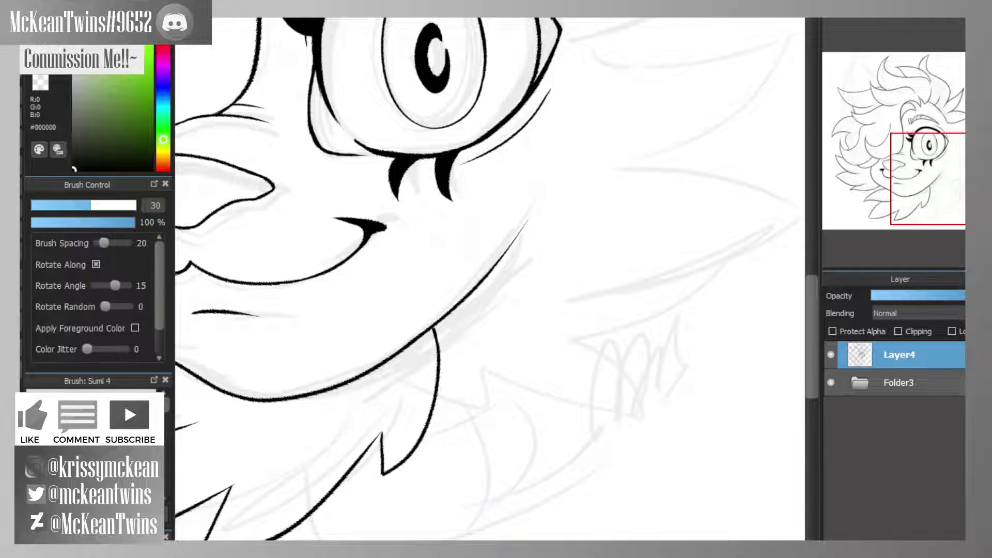
key(ctrl+minus)
key(ctrl+minus)
key(ctrl+minus)
key(ctrl+minus)
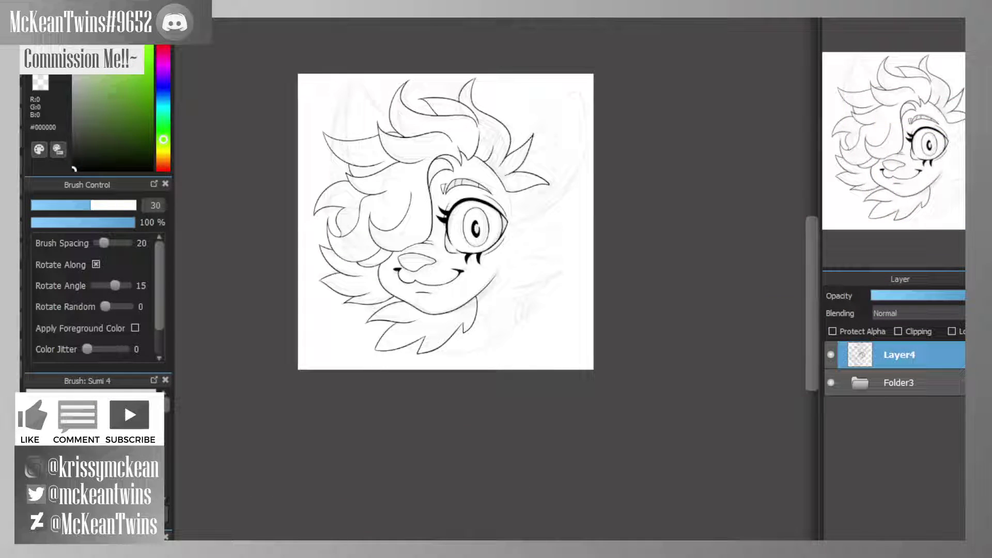
key(ctrl+plus)
key(ctrl+plus)
key(ctrl+plus)
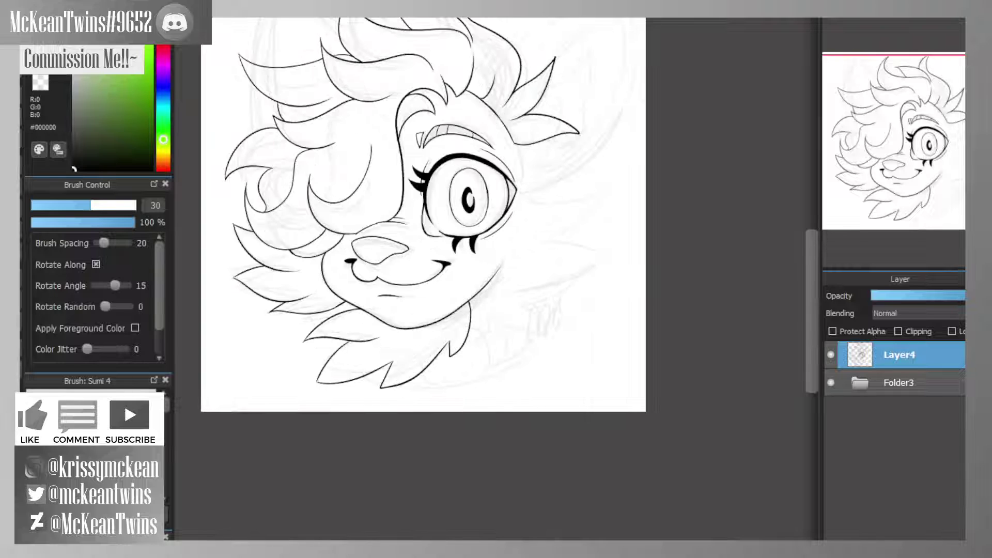
mouse_move(952, 151)
mouse_down()
mouse_move(958, 158)
mouse_move(949, 158)
mouse_up()
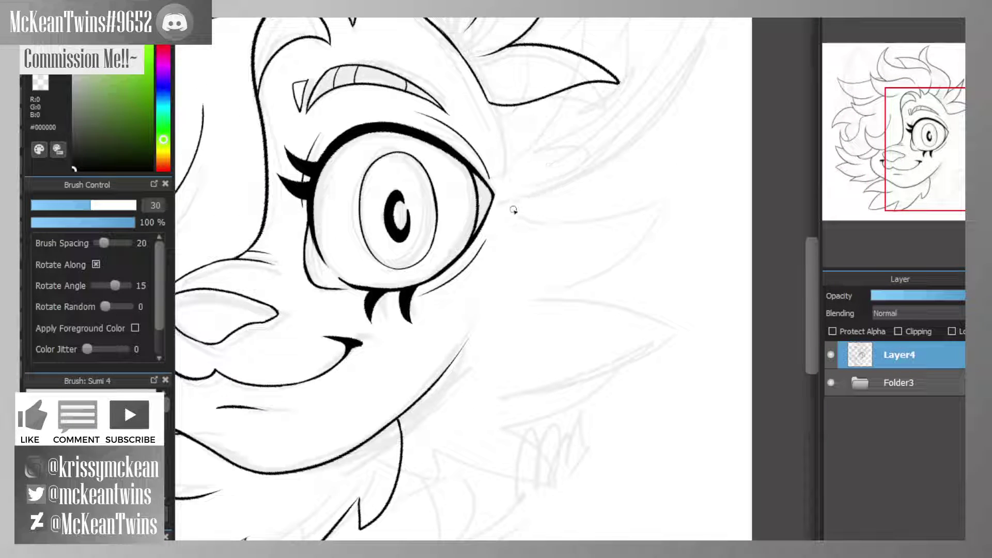
mouse_move(501, 212)
mouse_down()
mouse_move(672, 178)
mouse_move(517, 275)
mouse_up()
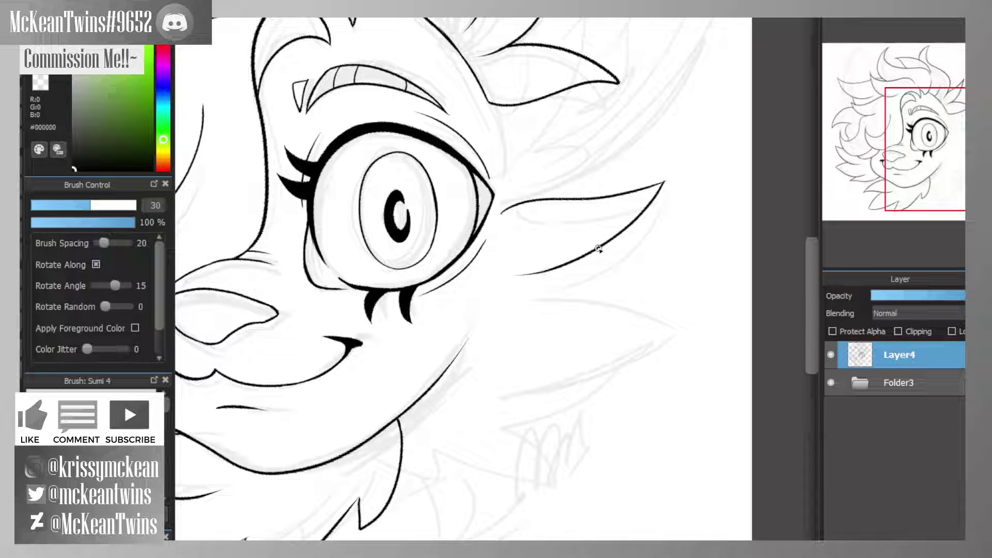
mouse_move(598, 249)
mouse_down()
mouse_move(702, 275)
mouse_move(681, 291)
mouse_move(531, 329)
mouse_up()
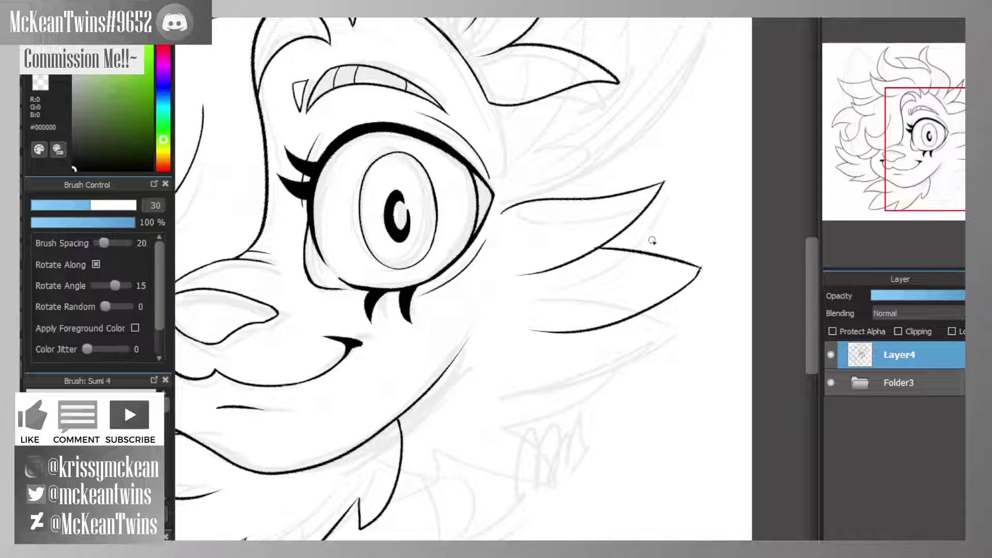
- Try to ink a third pointed fur tuft below the two on the near cheek, then check the drawing in mirrored view
mouse_move(630, 319)
mouse_down()
mouse_move(522, 381)
mouse_move(490, 427)
mouse_move(430, 451)
mouse_move(420, 431)
mouse_up()
drag(925, 154, 939, 179)
key(h)
key(ctrl+minus)
key(ctrl+minus)
key(ctrl+minus)
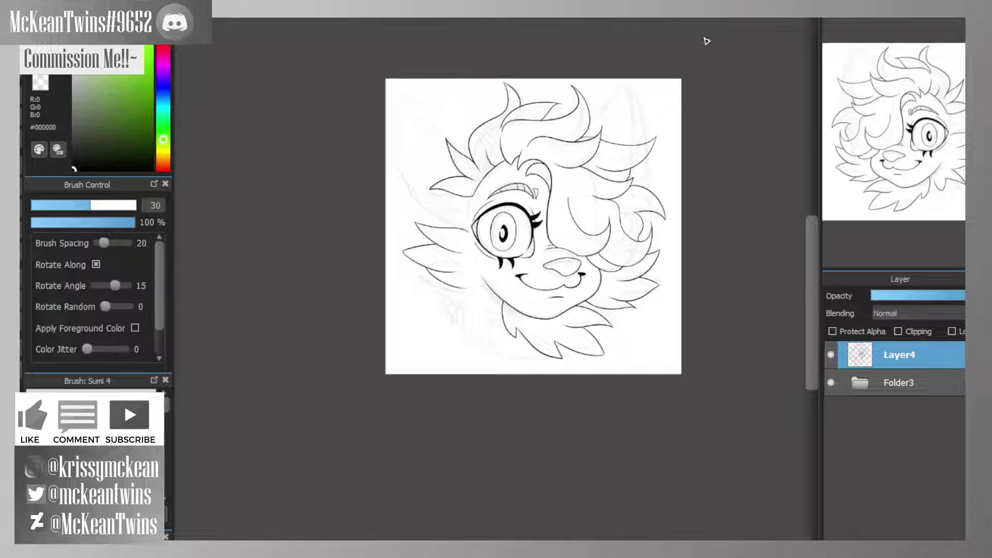
key(ctrl+plus)
key(ctrl+plus)
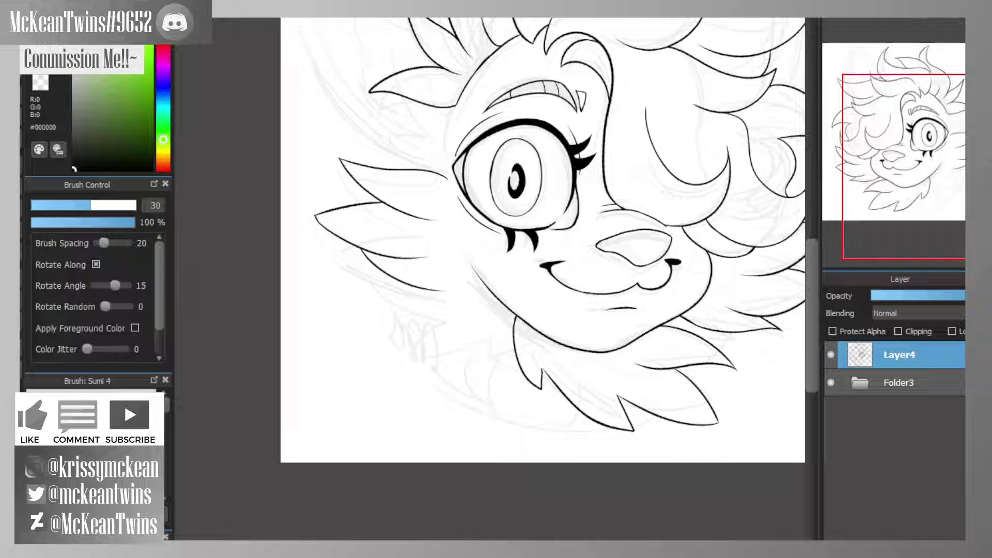
- Undo all the inked fur tufts on the near cheek
key(ctrl+z)
key(ctrl+z)
key(ctrl+z)
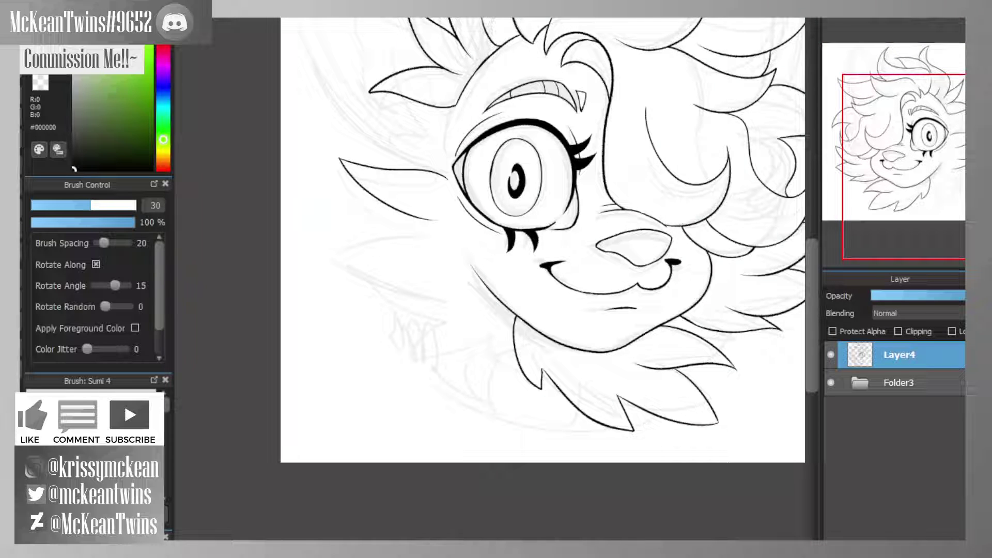
drag(933, 169, 903, 162)
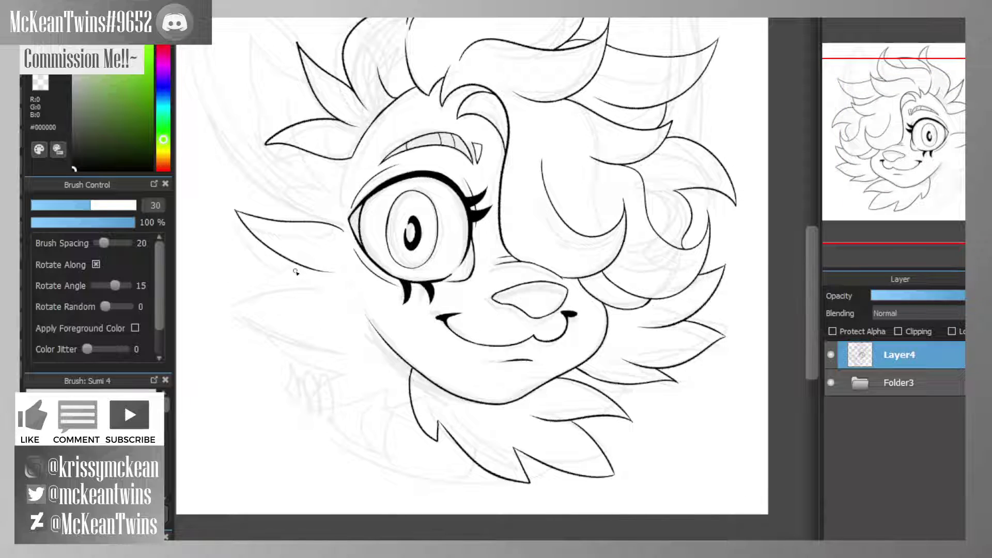
key(ctrl+z)
key(ctrl+z)
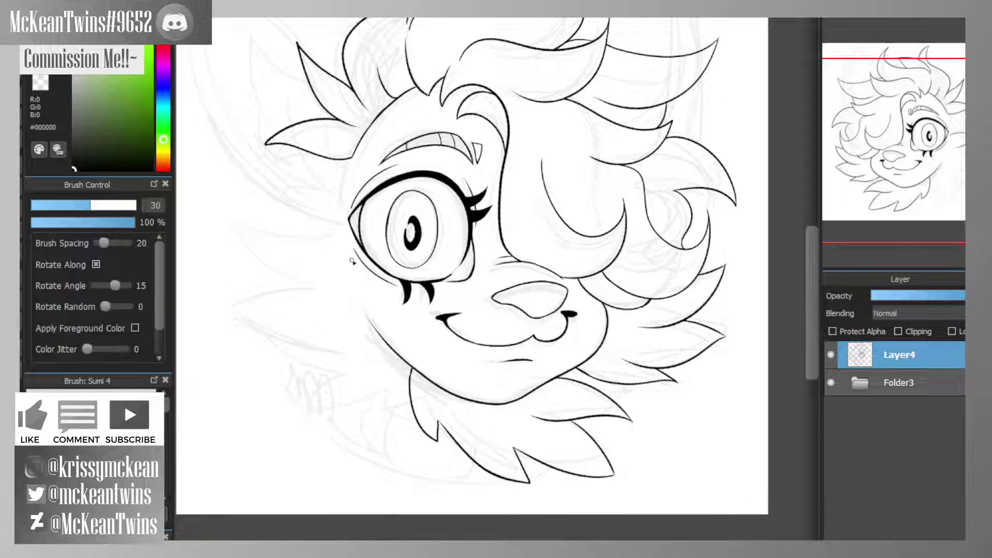
- Re-ink the near cheek's fur as two large pointed tufts with a smaller notched tuft below them, ending near the jaw
mouse_move(340, 237)
mouse_down()
mouse_move(269, 224)
mouse_move(324, 285)
mouse_move(243, 284)
mouse_move(346, 334)
mouse_up()
mouse_move(285, 335)
mouse_down()
mouse_move(324, 357)
mouse_move(350, 355)
mouse_up()
mouse_move(349, 356)
mouse_down()
mouse_move(329, 382)
mouse_move(390, 365)
mouse_up()
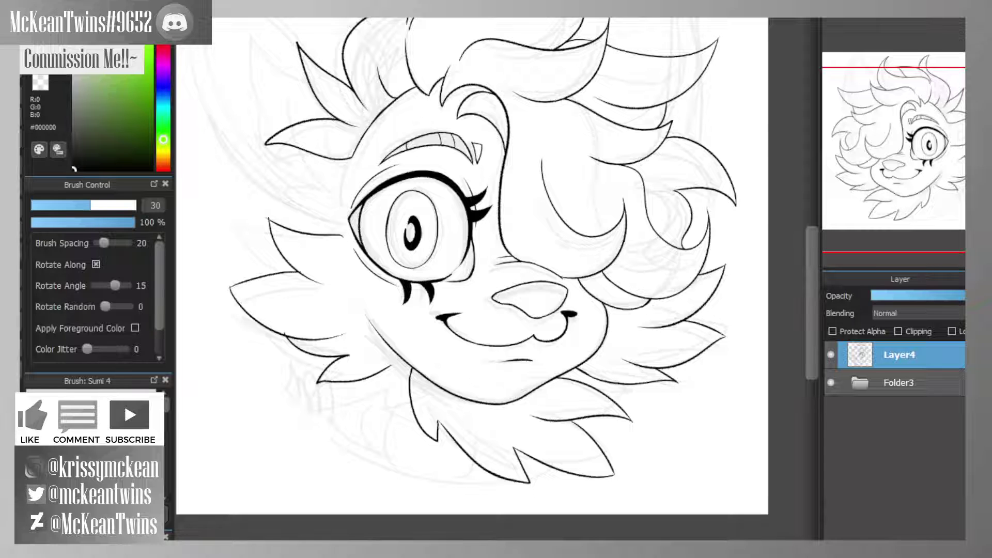
- Lasso the near cheek's fur tufts in unmirrored view, transform them slightly outward from the face, and clear the selection
key(h)
drag(937, 111, 928, 171)
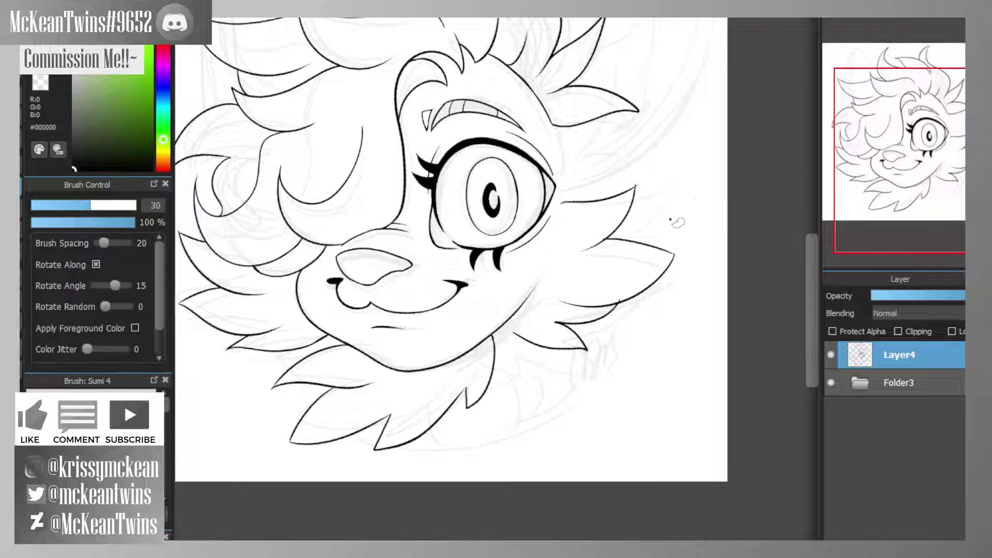
mouse_move(698, 181)
mouse_down()
mouse_move(643, 400)
mouse_move(499, 349)
mouse_move(559, 284)
mouse_move(571, 213)
mouse_move(558, 204)
mouse_up()
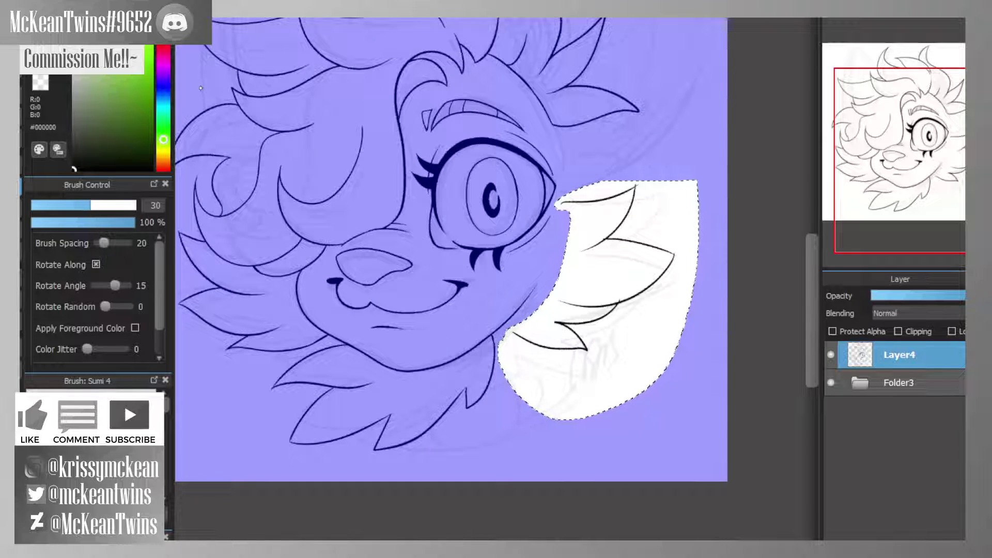
key(ctrl+t)
drag(586, 207, 603, 206)
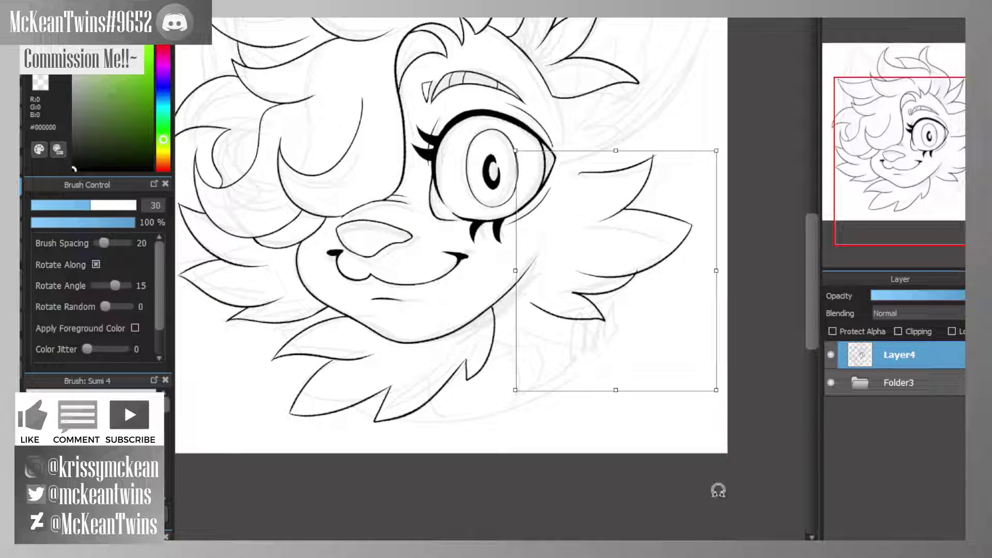
key(Return)
scroll(451, 250, up, 1)
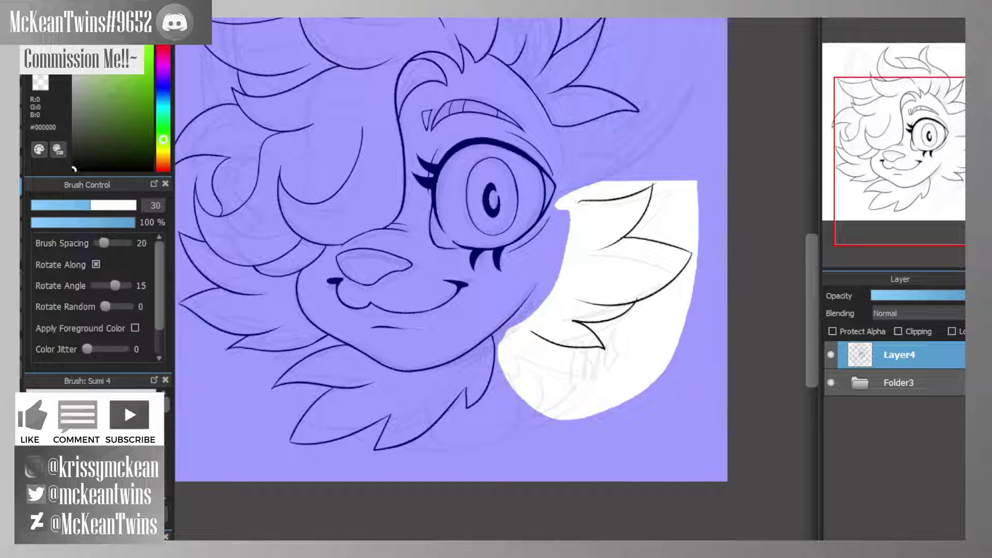
key(ctrl+d)
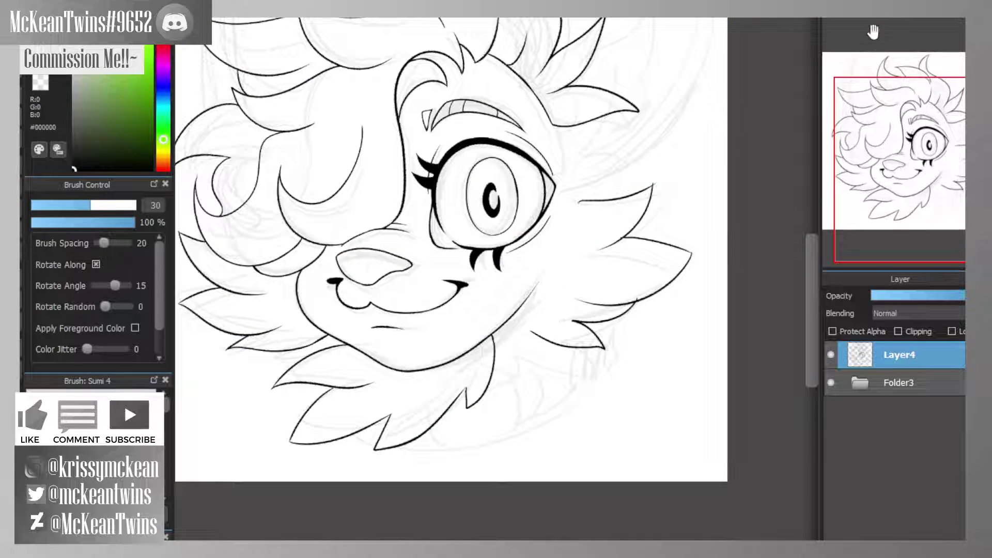
- Ink a small pointed tuft connecting the lowest near-cheek tuft to the jaw contour
key(ctrl+plus)
key(ctrl+plus)
mouse_move(935, 142)
mouse_down()
mouse_move(931, 129)
mouse_move(952, 186)
mouse_up()
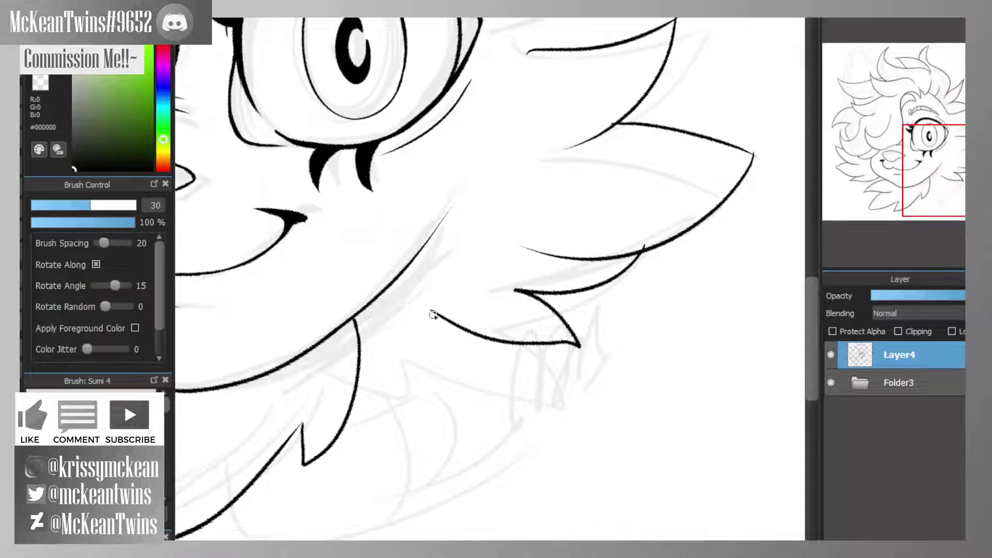
mouse_move(432, 311)
mouse_down()
mouse_move(431, 326)
mouse_move(378, 301)
mouse_up()
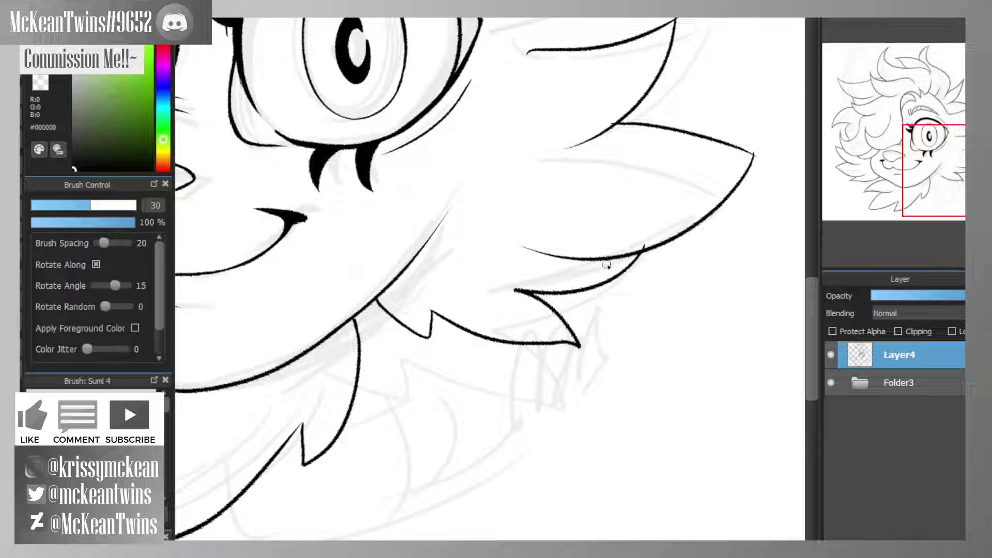
- Erase the overshooting line ends at the upper cheek tuft's tip and where the lower cheek tufts meet
drag(940, 173, 957, 150)
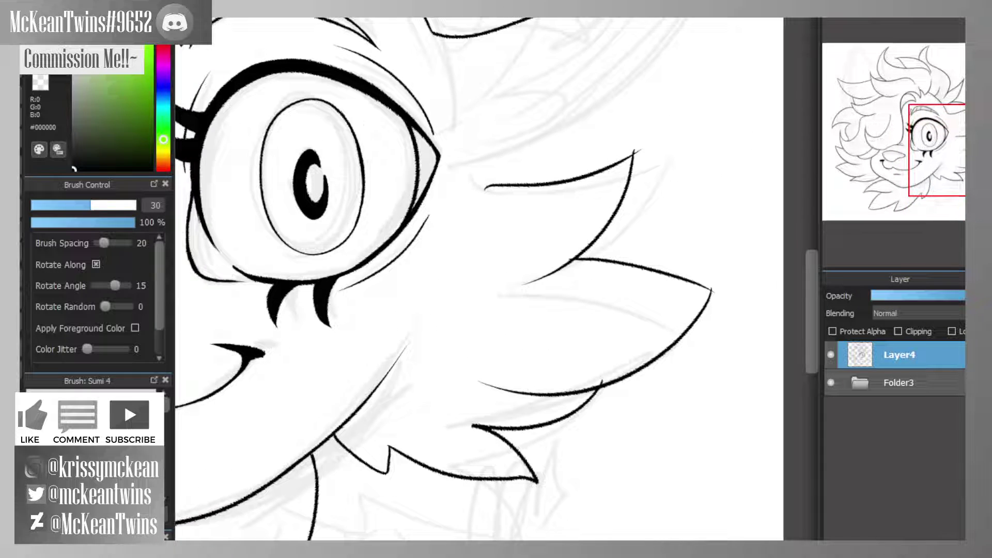
key(z)
drag(638, 139, 643, 148)
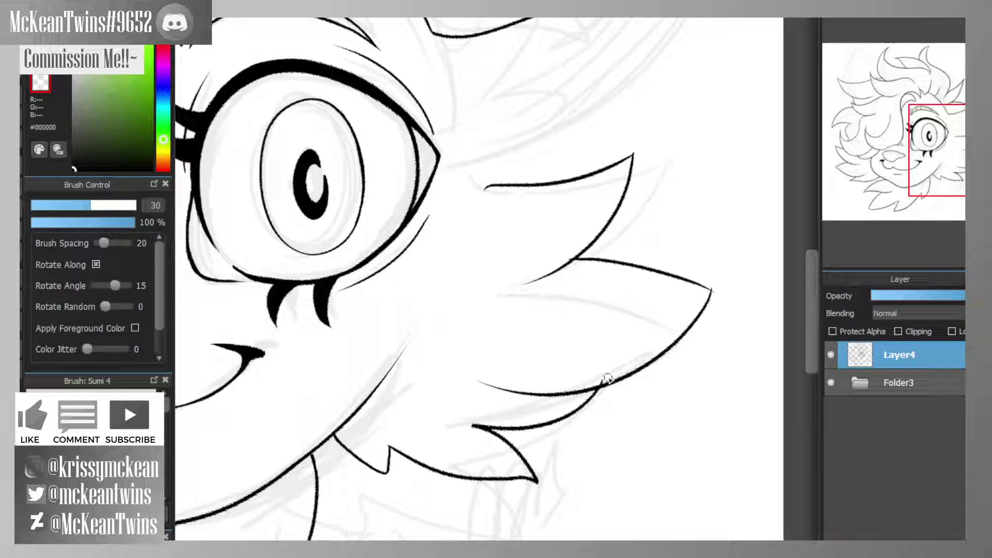
drag(607, 379, 595, 384)
key(z)
- Ink a short curve into the upper edge of the top cheek tuft and short fur strokes on the inner cheek
drag(929, 156, 952, 145)
mouse_move(481, 272)
mouse_down()
mouse_move(510, 271)
mouse_move(551, 295)
mouse_up()
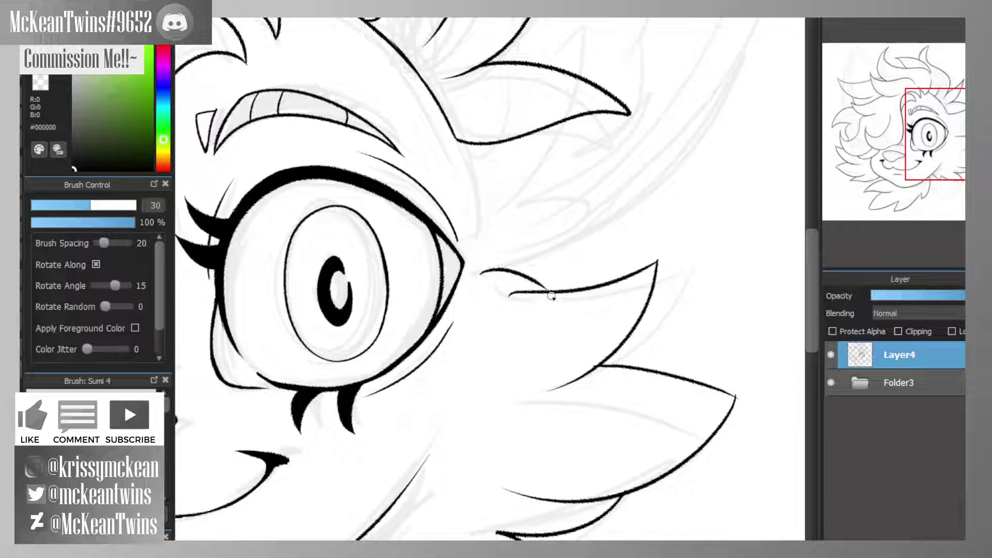
key(ctrl+minus)
key(ctrl+minus)
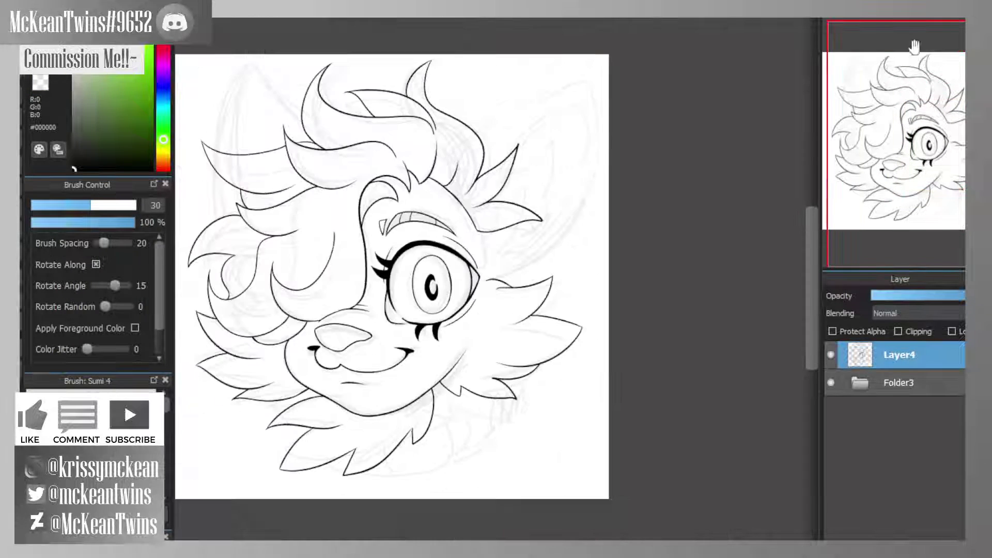
drag(936, 131, 935, 168)
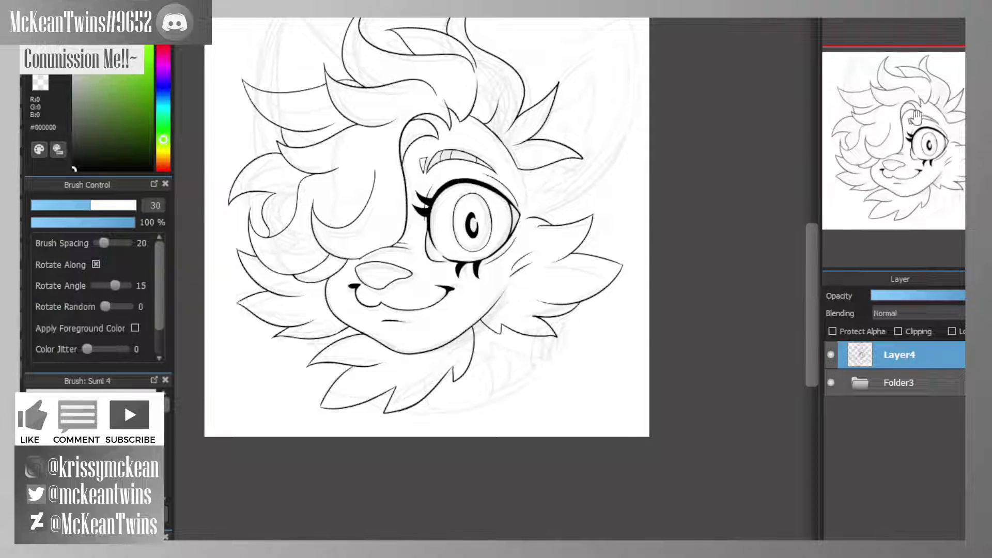
mouse_move(915, 117)
mouse_down()
mouse_move(948, 131)
mouse_move(923, 177)
mouse_move(951, 137)
mouse_up()
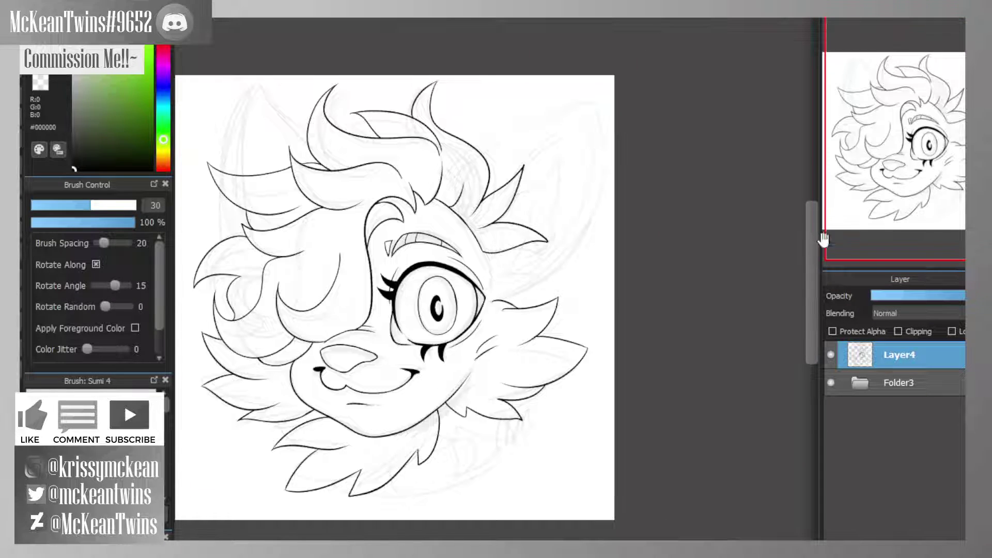
- Ink the face contour beside the eye's outer corner, joining the top cheek tuft to the forehead line on a rotated canvas
click(915, 19)
click(916, 20)
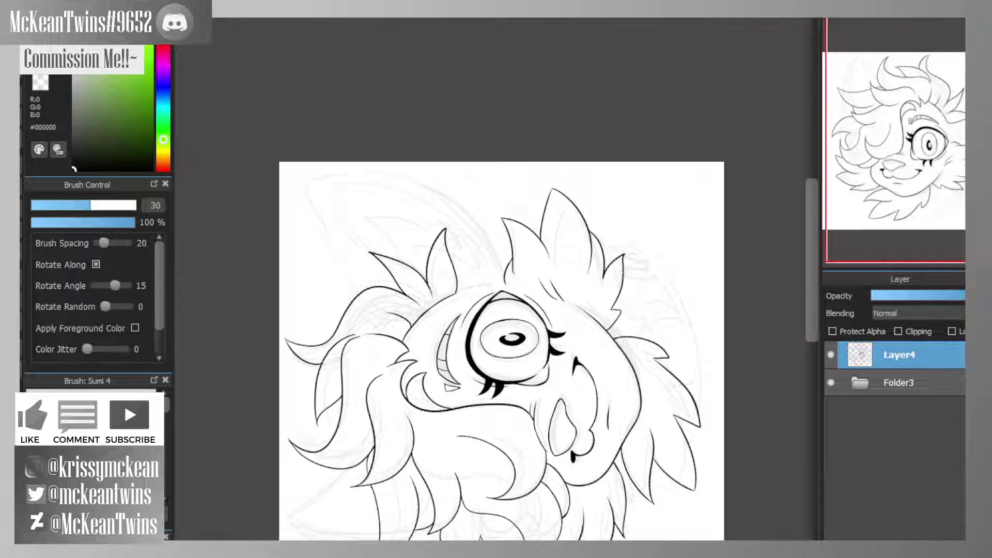
key(ctrl+Up)
key(ctrl+Up)
key(ctrl+Up)
key(ctrl+Left)
key(ctrl+Left)
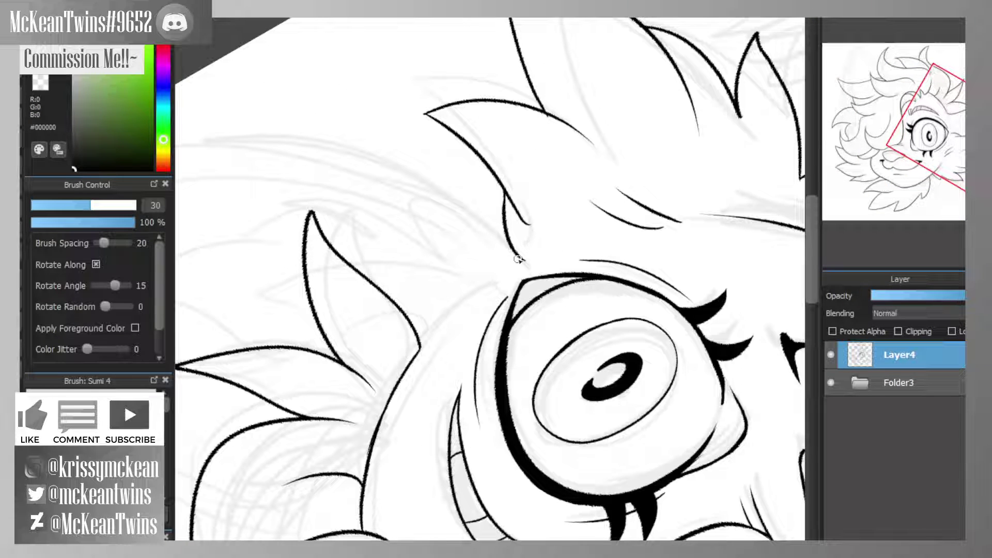
drag(518, 259, 442, 312)
drag(515, 259, 421, 341)
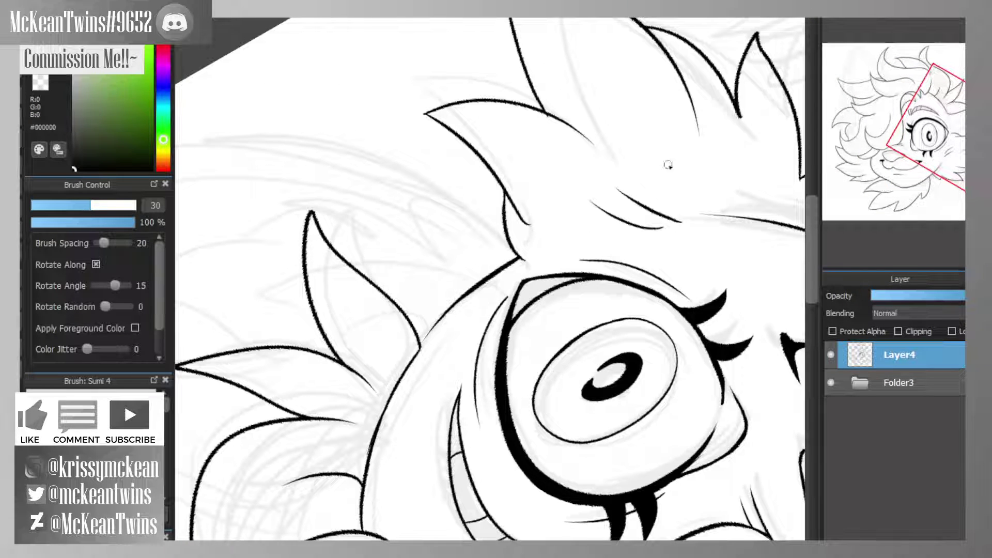
key(Up)
scroll(490, 280, down, 5)
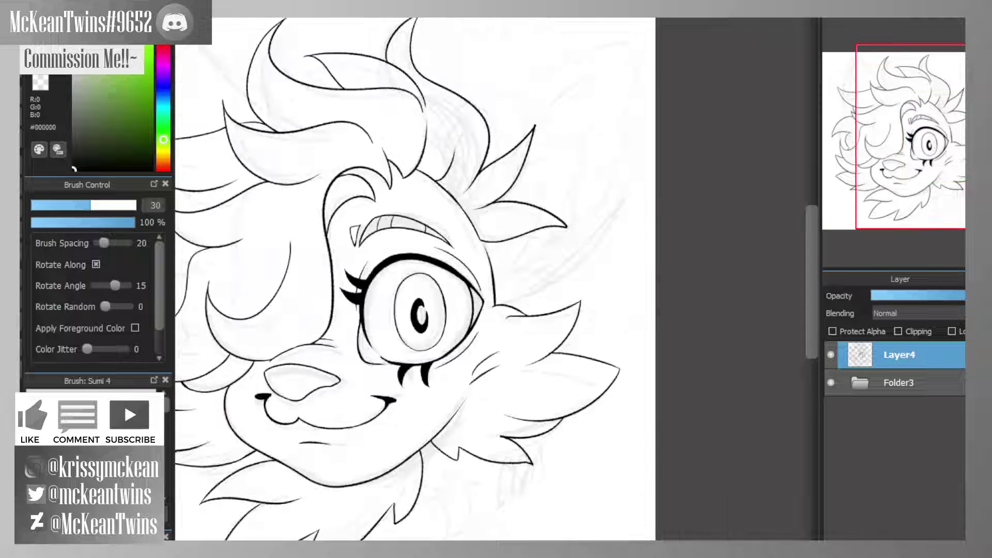
drag(888, 142, 893, 153)
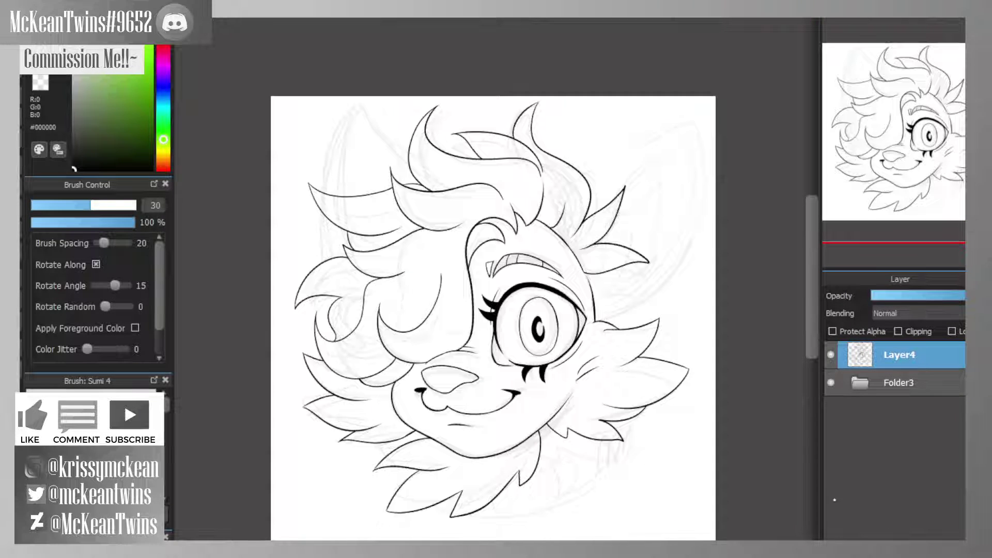
- Add a new layer above the line art and ink the near ear's outer contour from the hair around the tip
key(ctrl+shift+n)
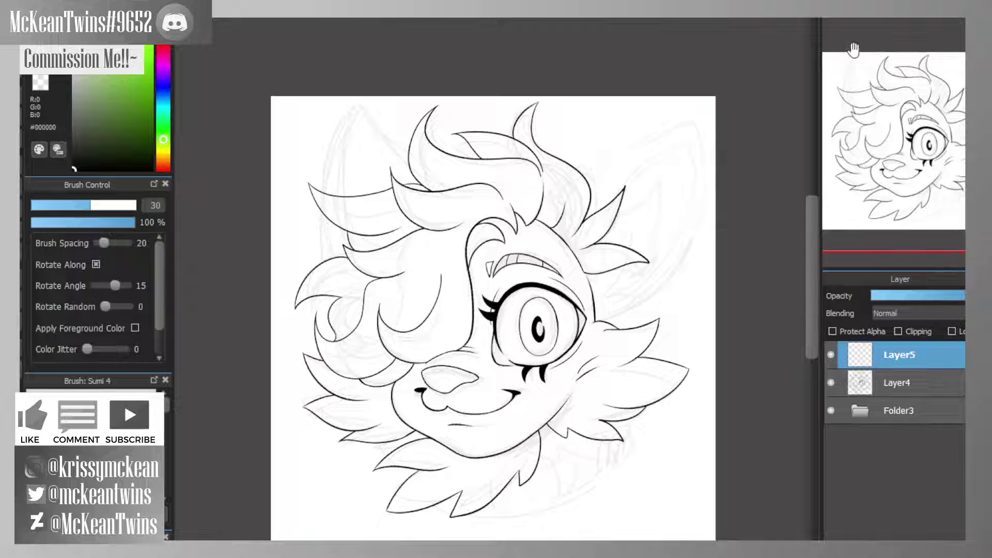
scroll(959, 110, up, 4)
drag(961, 110, 964, 103)
scroll(491, 290, up, 2)
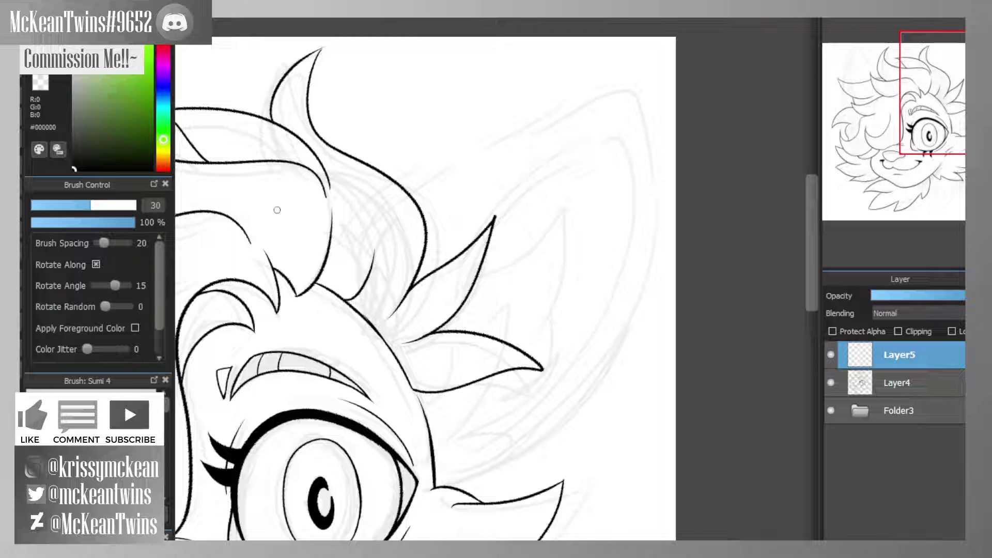
mouse_move(416, 174)
mouse_down()
mouse_move(629, 88)
mouse_move(528, 454)
mouse_up()
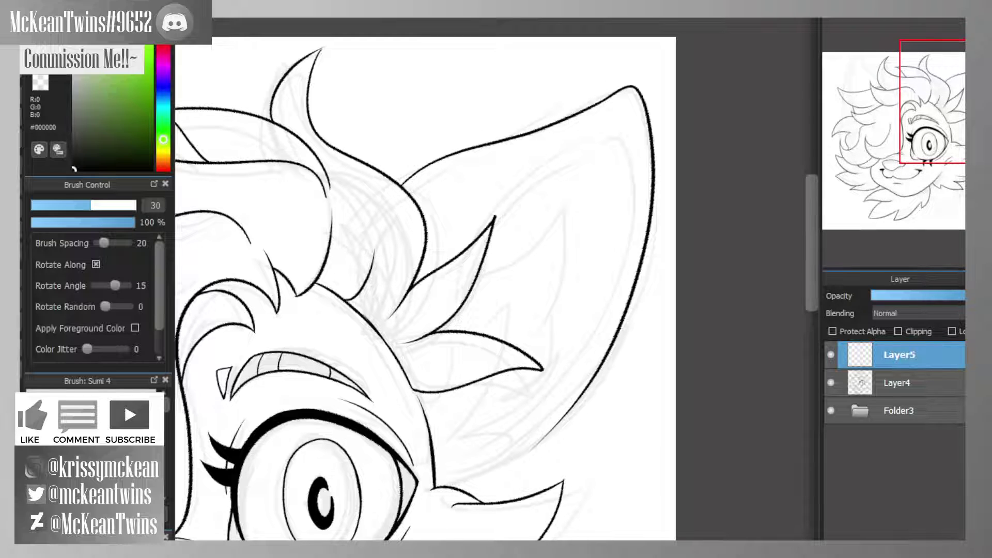
- Rotate the canvas and ink the rest of the near ear's lower edge to meet the face contour, then reset the rotation
key(Left)
key(Left)
key(Left)
key(Left)
key(Left)
key(Left)
key(Left)
key(Left)
key(Up)
key(Left)
key(Left)
key(Left)
key(Left)
key(Left)
key(Left)
key(Left)
key(Left)
key(Left)
key(Left)
key(Left)
key(Left)
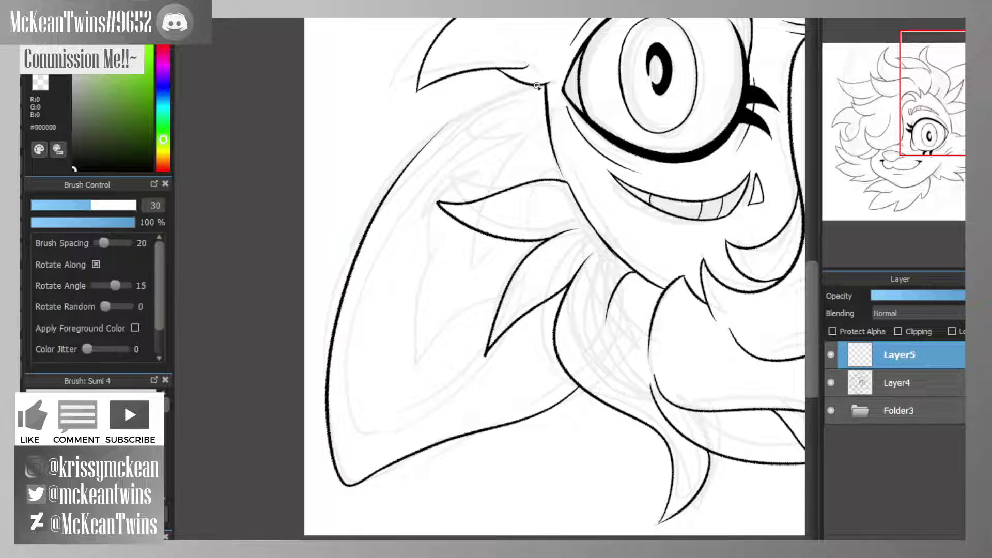
mouse_move(537, 86)
mouse_down()
mouse_move(444, 125)
mouse_move(366, 232)
mouse_up()
key(Up)
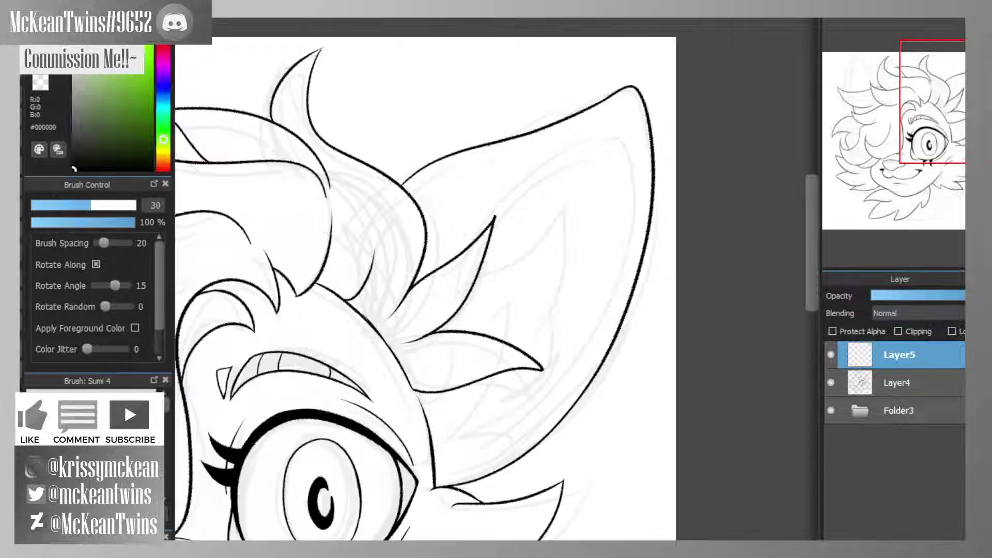
- Ink the near ear's inner rim, running parallel to the outer contour from the hair tuft down to the ear base
key(ctrl+minus)
drag(928, 98, 962, 110)
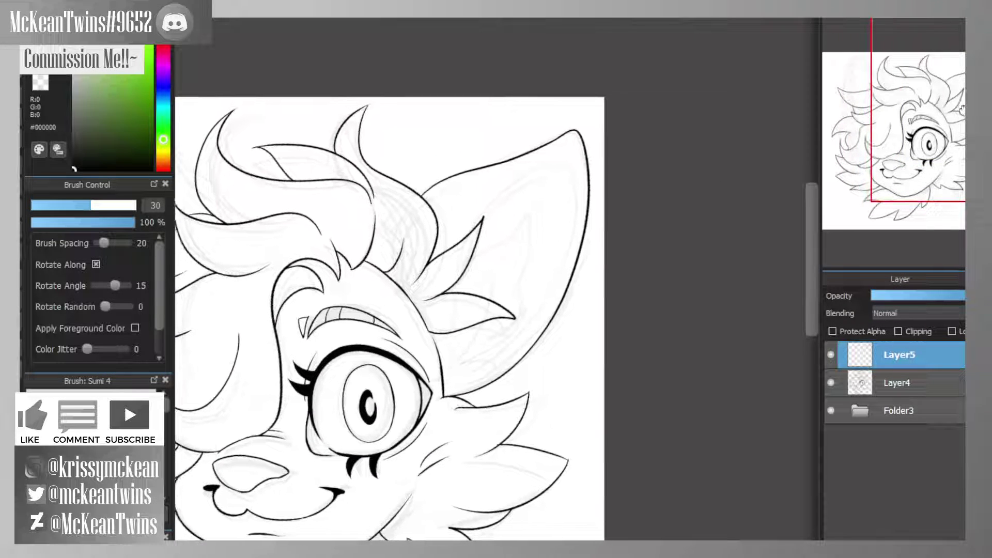
click(881, 19)
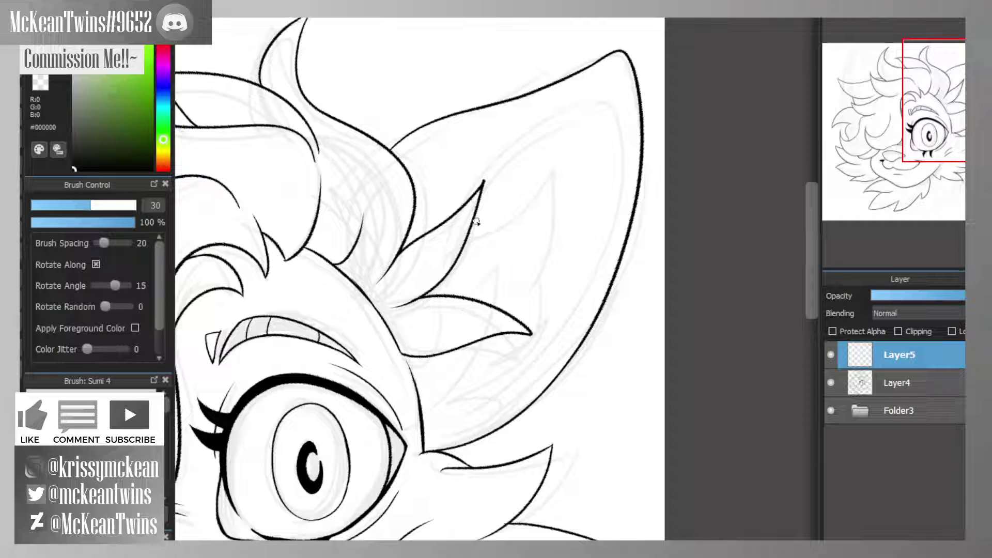
mouse_move(492, 205)
mouse_down()
mouse_move(584, 284)
mouse_move(501, 399)
mouse_move(465, 417)
mouse_up()
- Ink the large pointed fur tufts inside the near ear, from behind the upper hair spike to the ear base
mouse_move(965, 110)
mouse_down()
mouse_move(955, 122)
mouse_move(973, 117)
mouse_up()
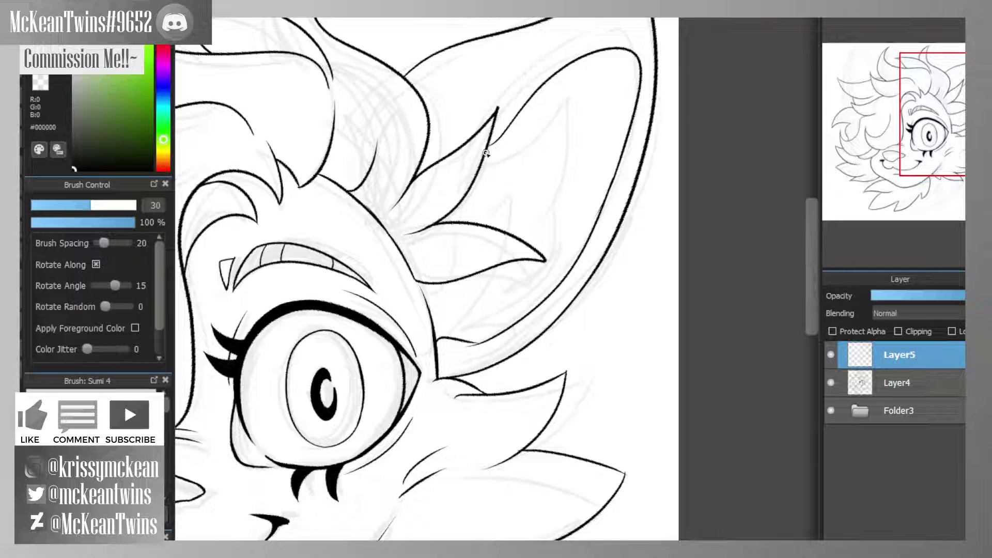
mouse_move(486, 154)
mouse_down()
mouse_move(579, 103)
mouse_move(553, 186)
mouse_up()
mouse_move(512, 228)
mouse_down()
mouse_move(558, 195)
mouse_move(556, 238)
mouse_move(521, 310)
mouse_move(440, 326)
mouse_up()
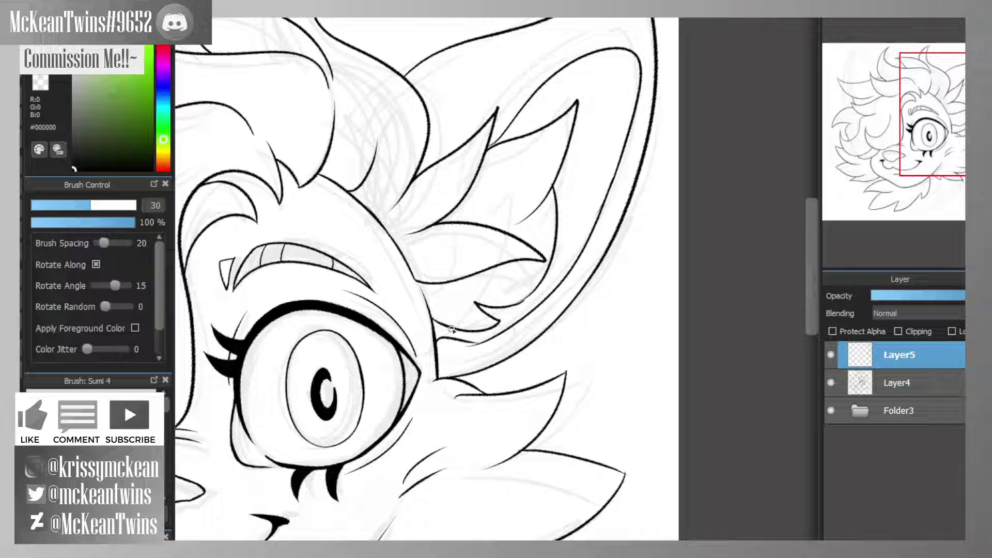
scroll(494, 290, up, 2)
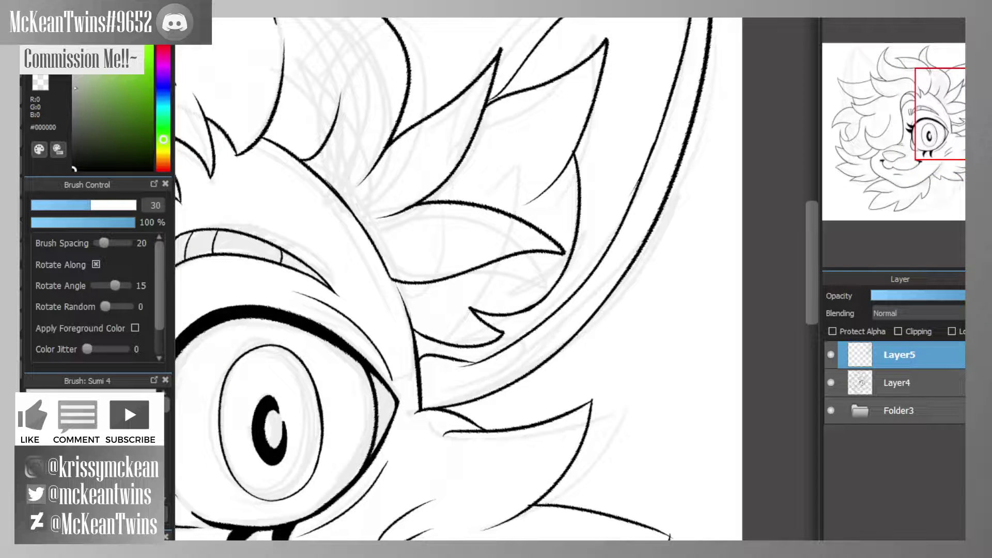
- Ink two small pointed inner-ear tufts, one below the lower hair spike and one between the two hair spikes
click(41, 82)
drag(422, 293, 485, 271)
mouse_move(491, 203)
mouse_down()
mouse_move(523, 164)
mouse_move(455, 176)
mouse_up()
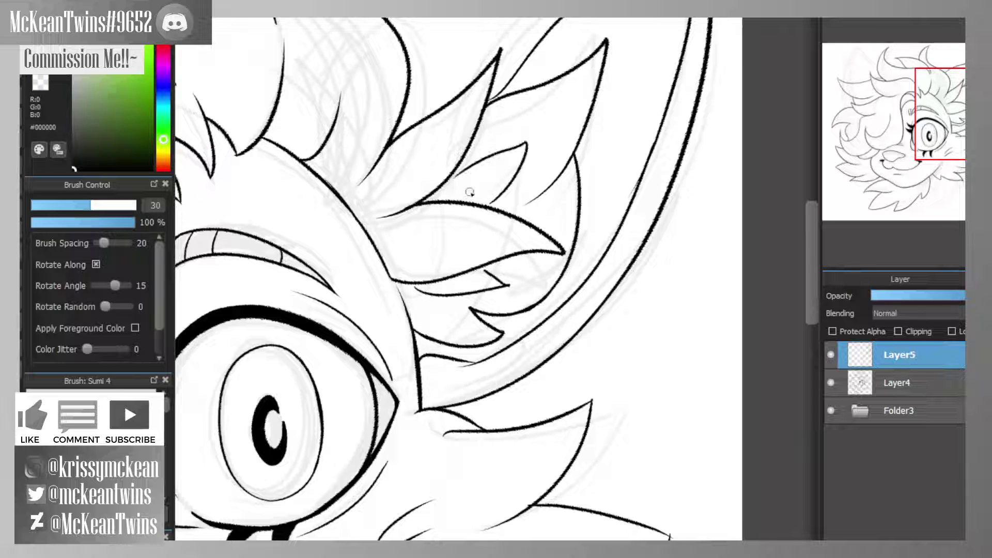
- Duplicate the finished ear's line layer and flip the copy horizontally to form the far ear
scroll(895, 42, down, 2)
click(935, 123)
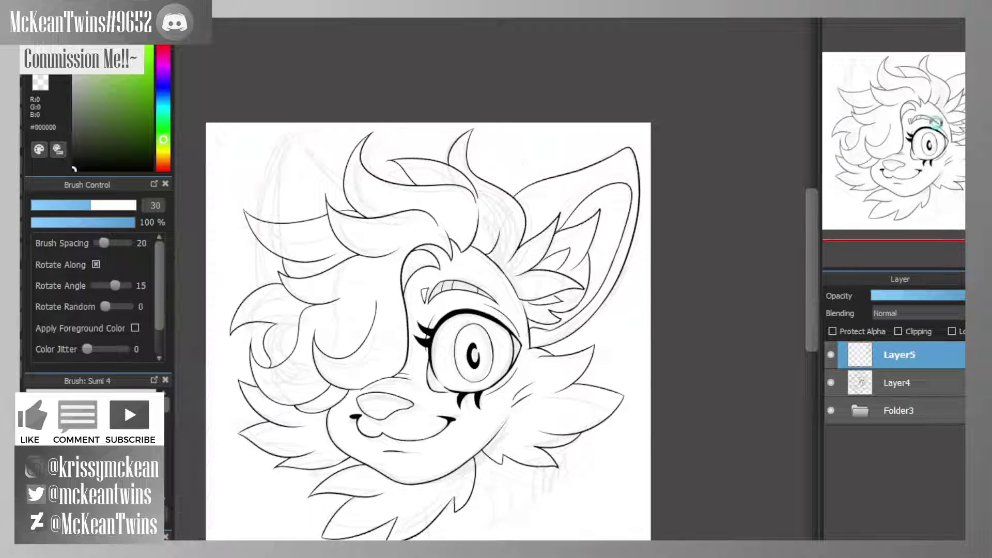
drag(936, 123, 931, 135)
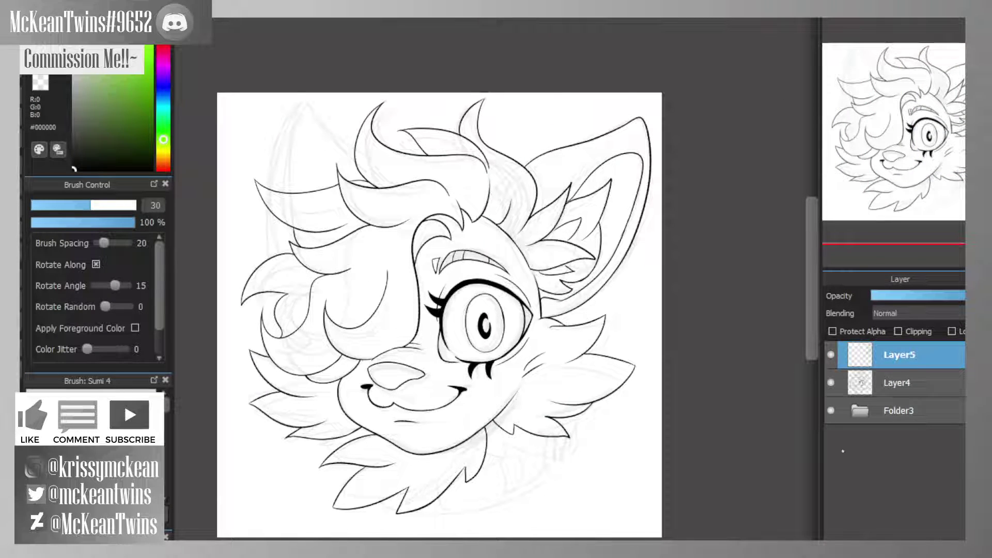
click(867, 539)
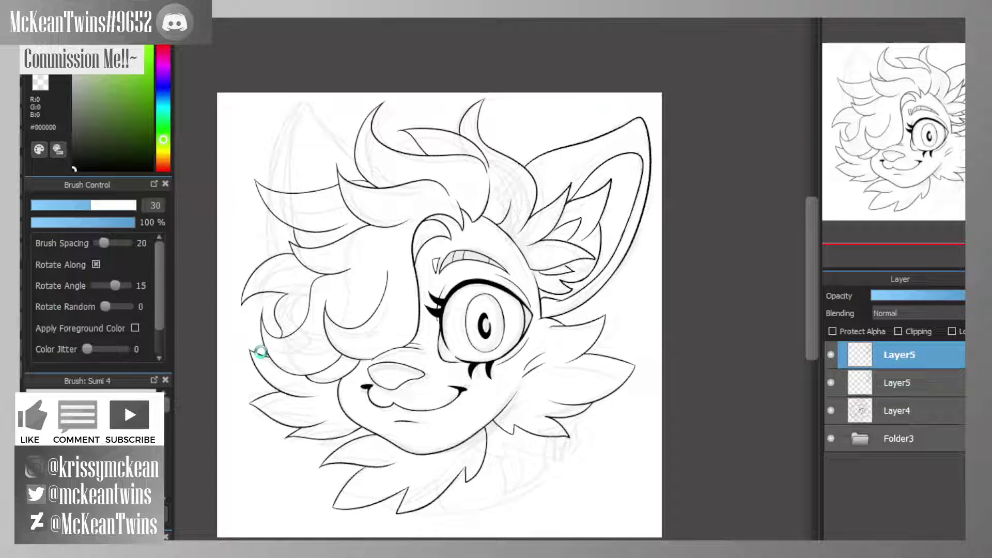
click(22, 95)
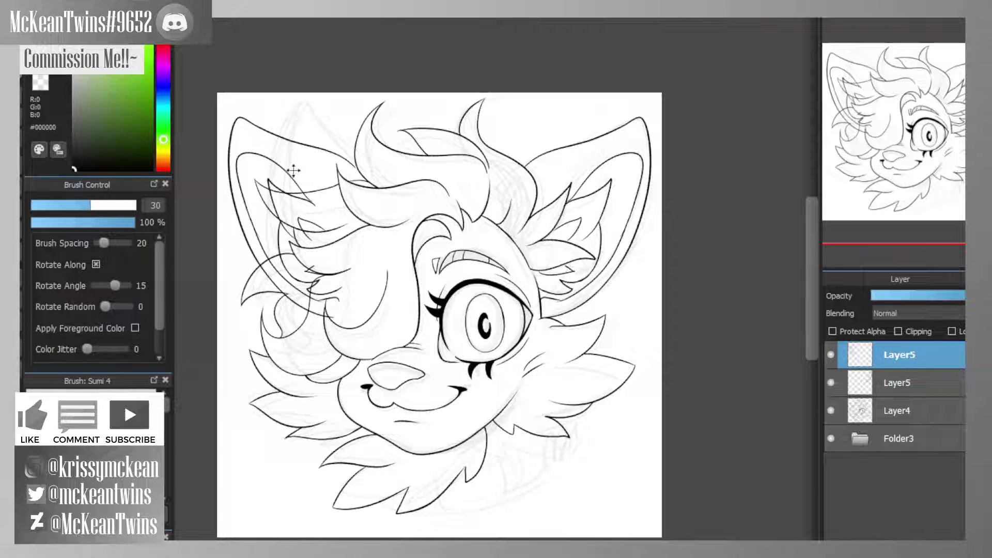
- Position the mirrored ear behind the hair over the far side of the head, checking its placement in a flipped view
drag(293, 171, 290, 167)
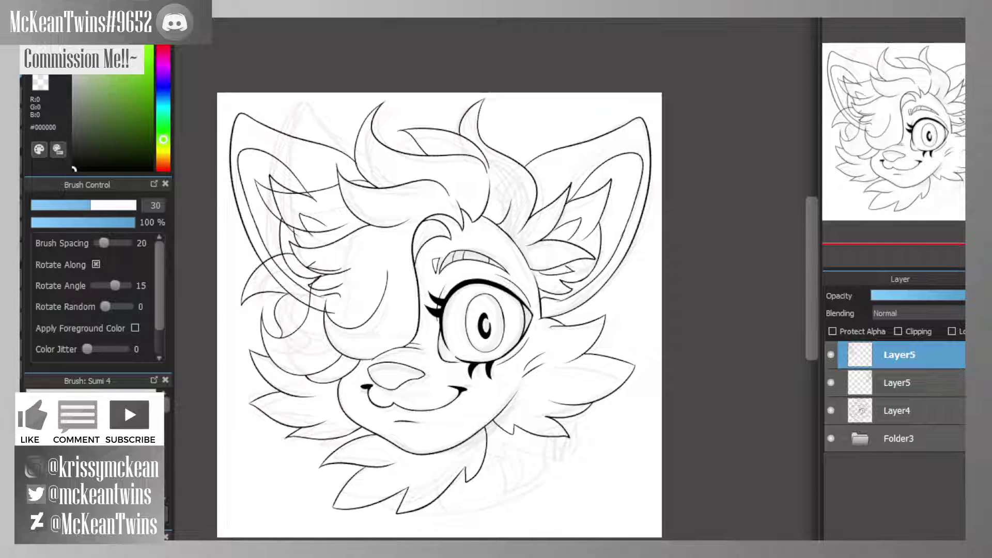
click(873, 21)
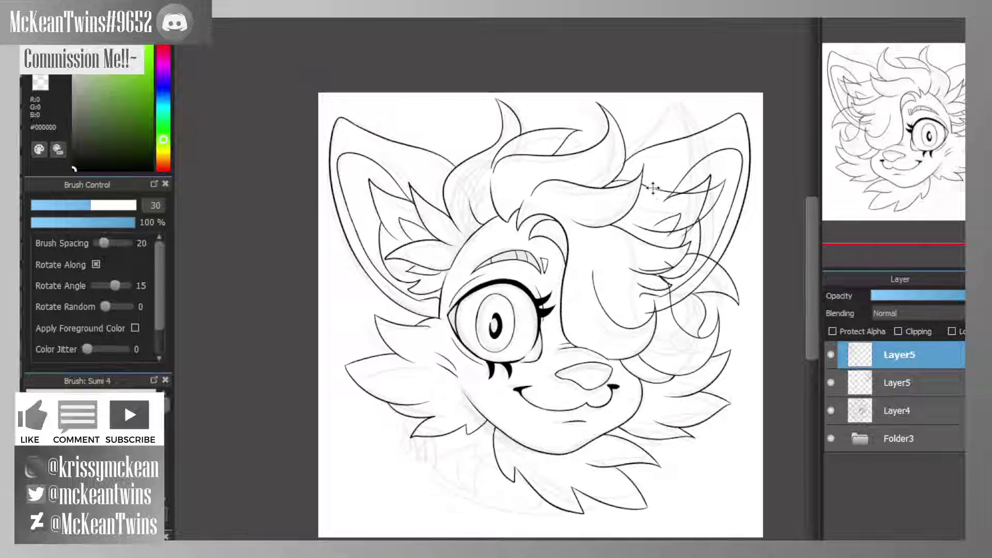
drag(664, 194, 644, 201)
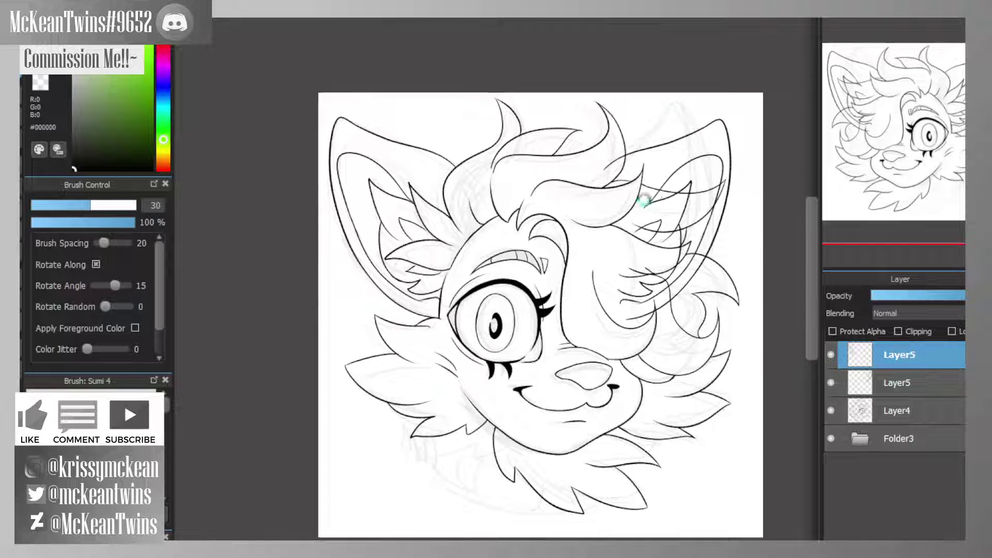
key(h)
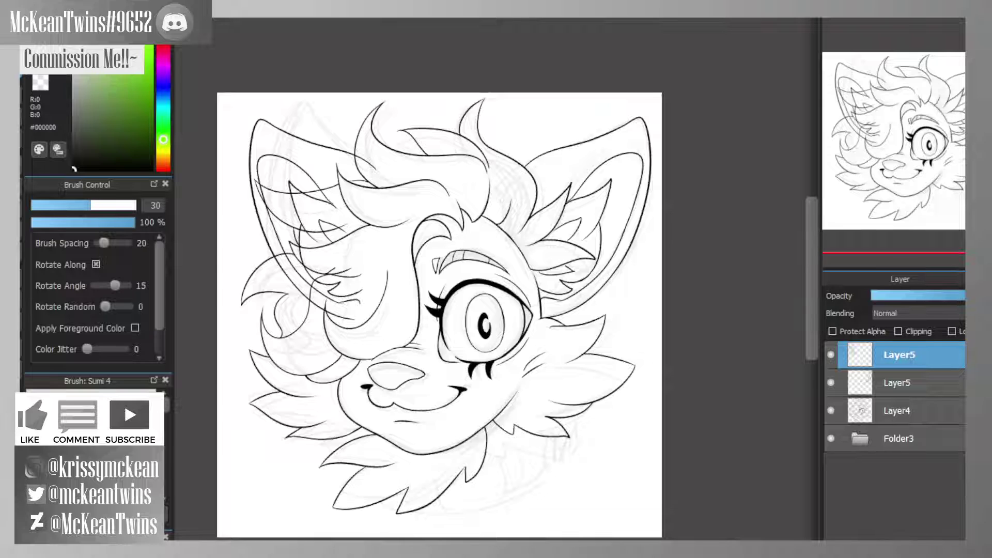
- Lower the mirrored ear layer's opacity to about half and hide the sketch in Folder3
scroll(294, 156, up, 3)
drag(294, 155, 343, 115)
click(917, 295)
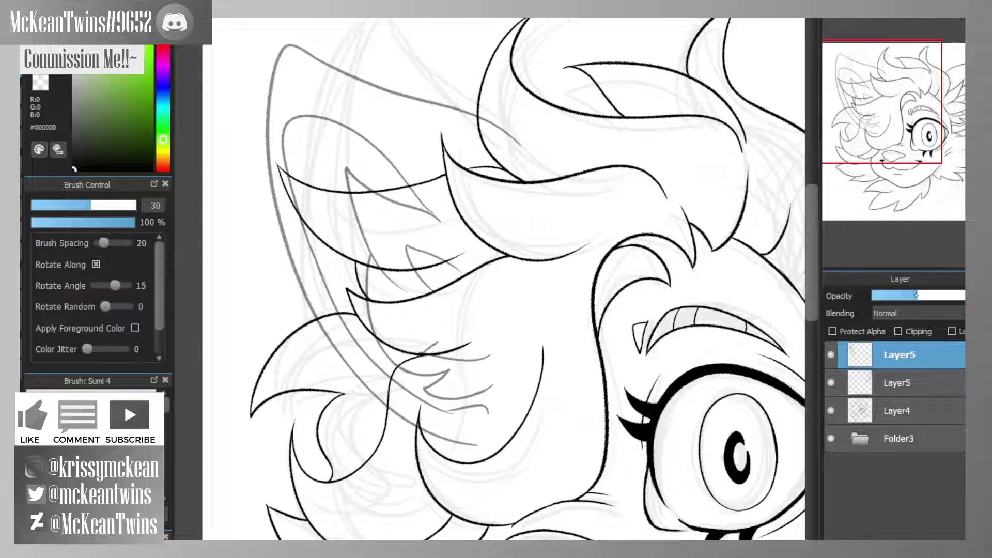
click(831, 439)
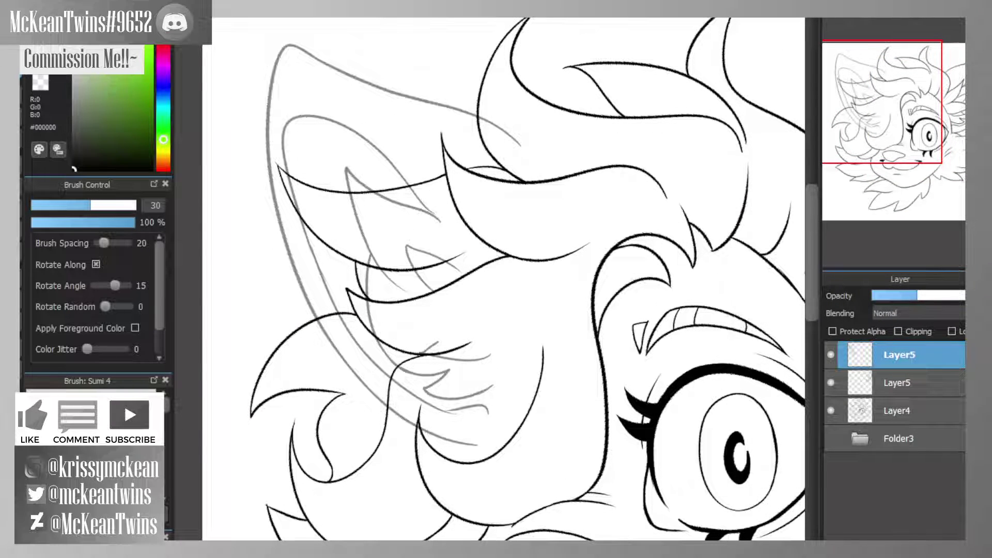
- Erase the far ear's lines overlapping the lower hair locks, using an enlarged Pen brush with transparent colour
click(91, 398)
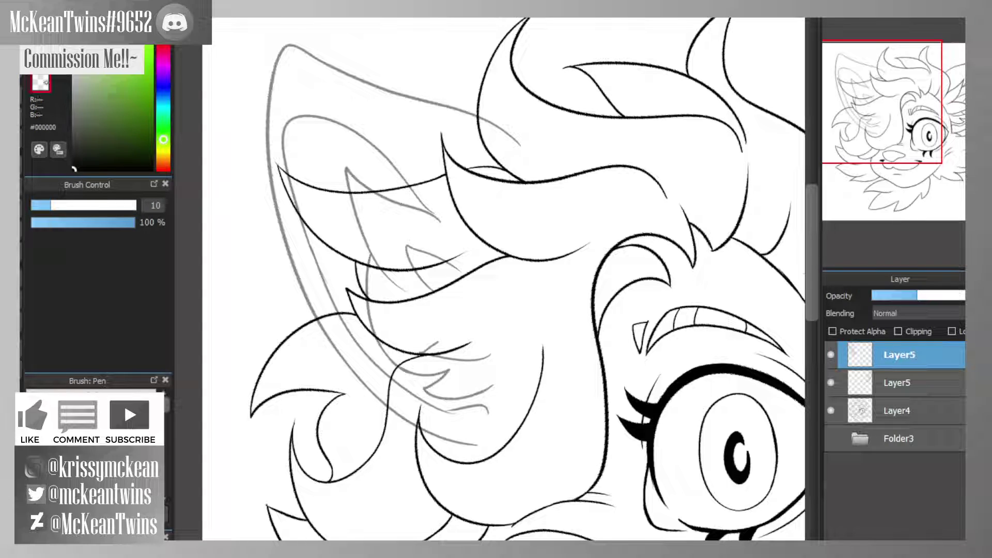
click(94, 206)
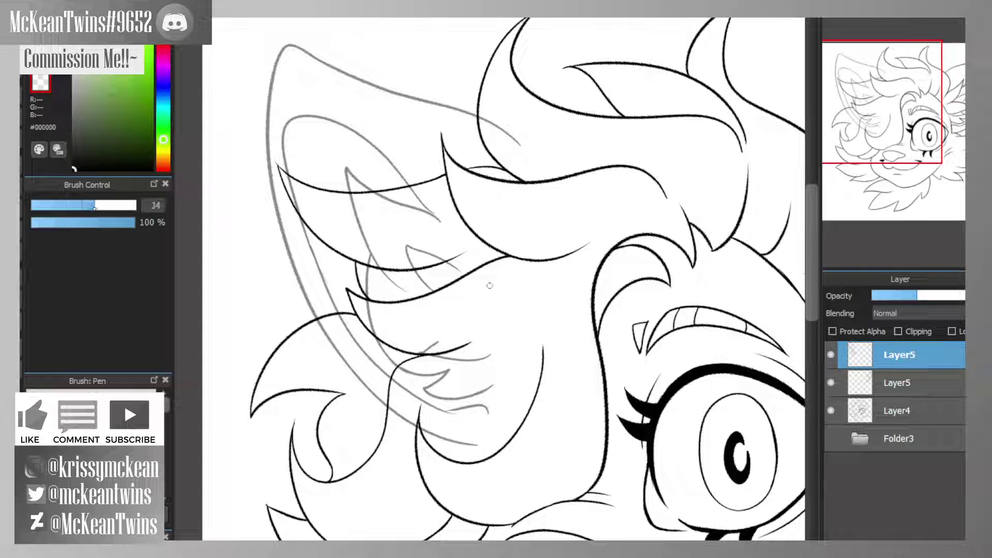
drag(94, 205, 112, 206)
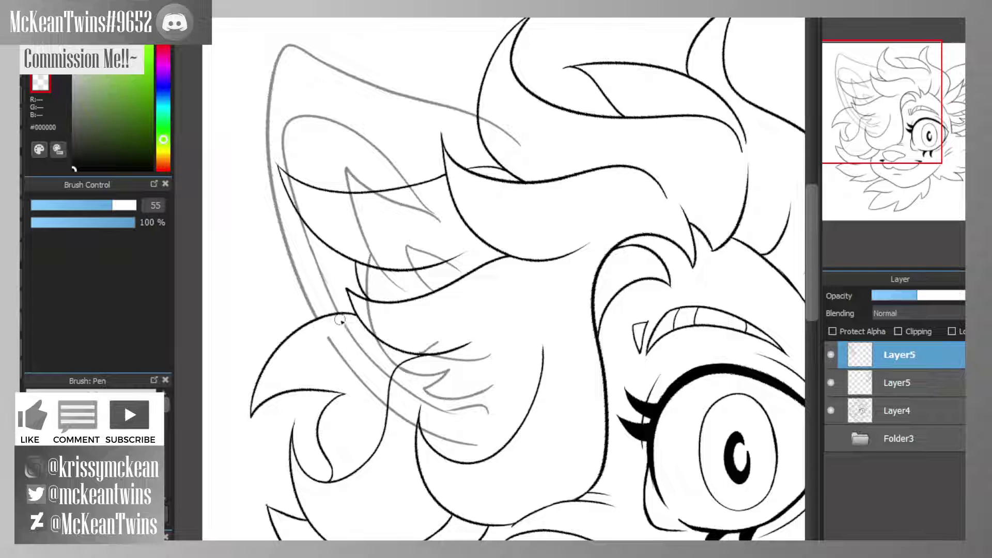
mouse_move(329, 321)
mouse_down()
mouse_move(347, 335)
mouse_move(337, 343)
mouse_move(392, 416)
mouse_move(503, 442)
mouse_up()
mouse_move(463, 408)
mouse_down()
mouse_move(498, 401)
mouse_move(435, 406)
mouse_move(468, 385)
mouse_up()
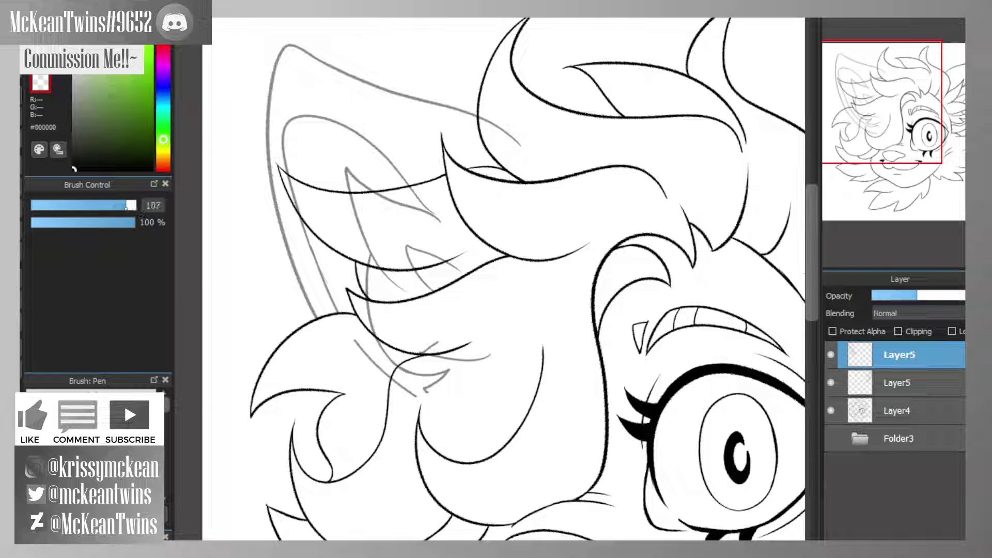
mouse_move(398, 372)
mouse_down()
mouse_move(517, 360)
mouse_move(383, 415)
mouse_move(485, 356)
mouse_move(476, 346)
mouse_move(382, 372)
mouse_move(366, 357)
mouse_move(445, 336)
mouse_move(380, 342)
mouse_move(388, 315)
mouse_move(367, 308)
mouse_move(391, 318)
mouse_move(437, 300)
mouse_move(416, 282)
mouse_move(432, 259)
mouse_move(428, 243)
mouse_move(384, 261)
mouse_move(379, 294)
mouse_move(394, 270)
mouse_move(369, 206)
mouse_move(374, 254)
mouse_move(375, 211)
mouse_move(343, 206)
mouse_move(455, 214)
mouse_move(461, 229)
mouse_move(408, 221)
mouse_move(426, 199)
mouse_up()
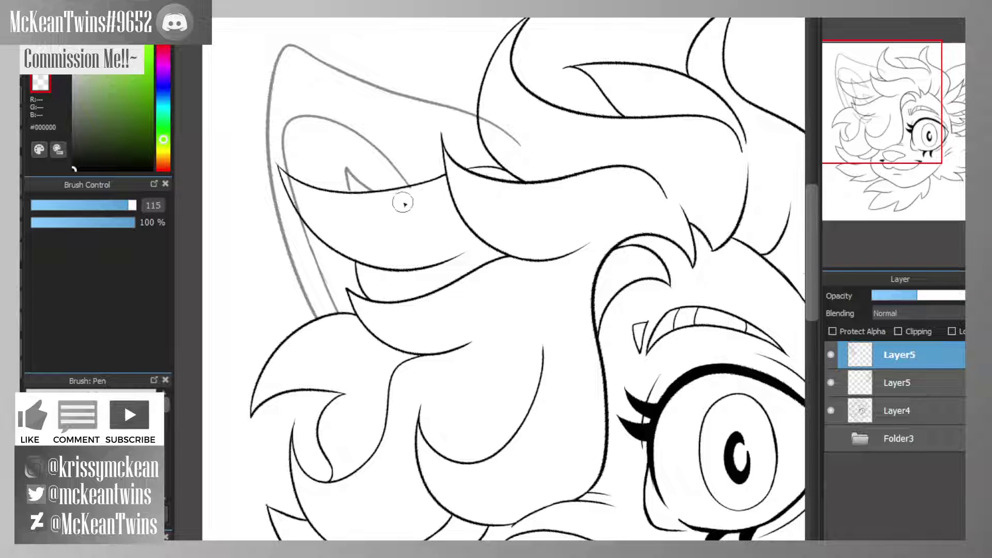
- Erase the far ear's remaining lines inside the top hair and the pointed side lock, finishing with the Sumi 4 brush at size 30
drag(521, 124, 496, 121)
drag(906, 125, 841, 62)
click(833, 17)
click(834, 17)
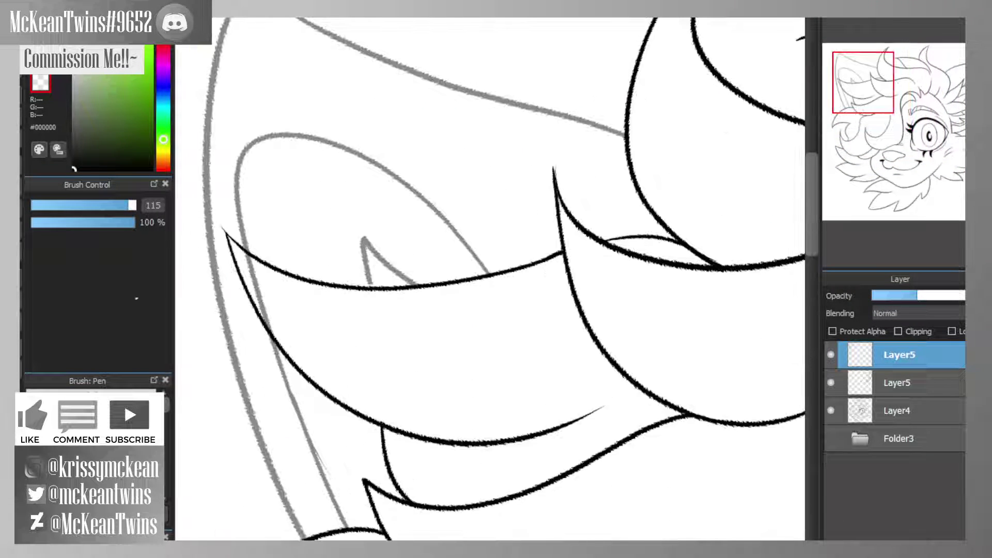
click(88, 414)
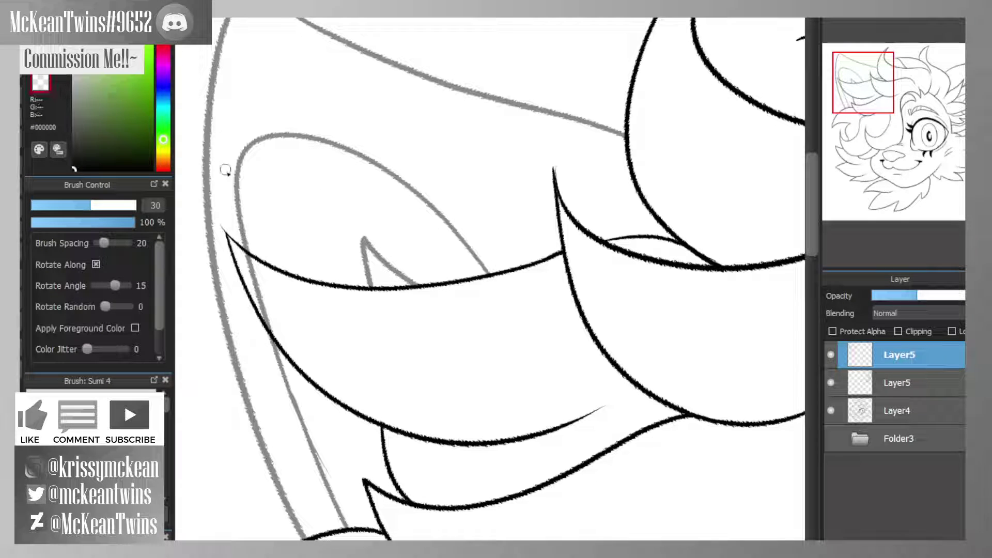
drag(245, 258, 270, 319)
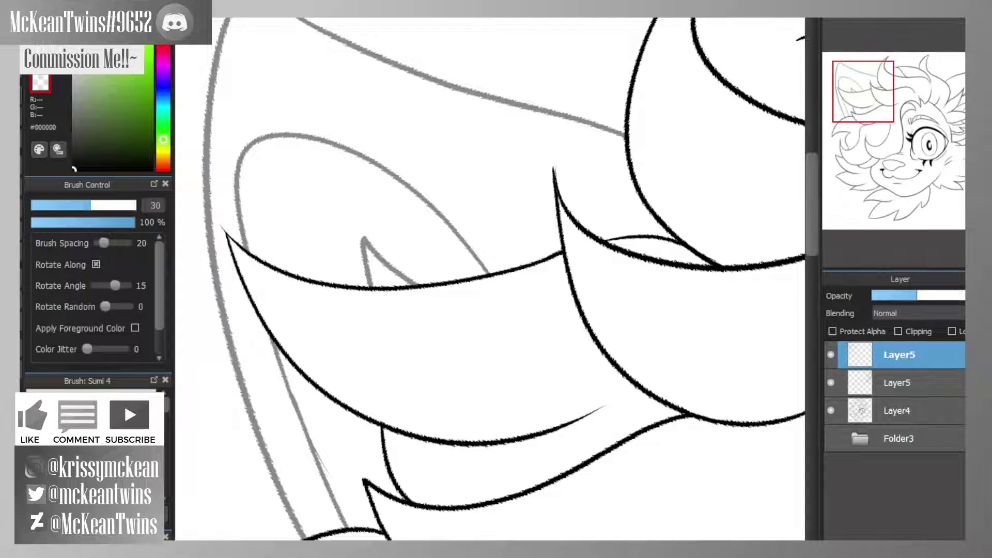
- Restore the far ear layer to full opacity
key(ctrl+0)
drag(925, 295, 965, 296)
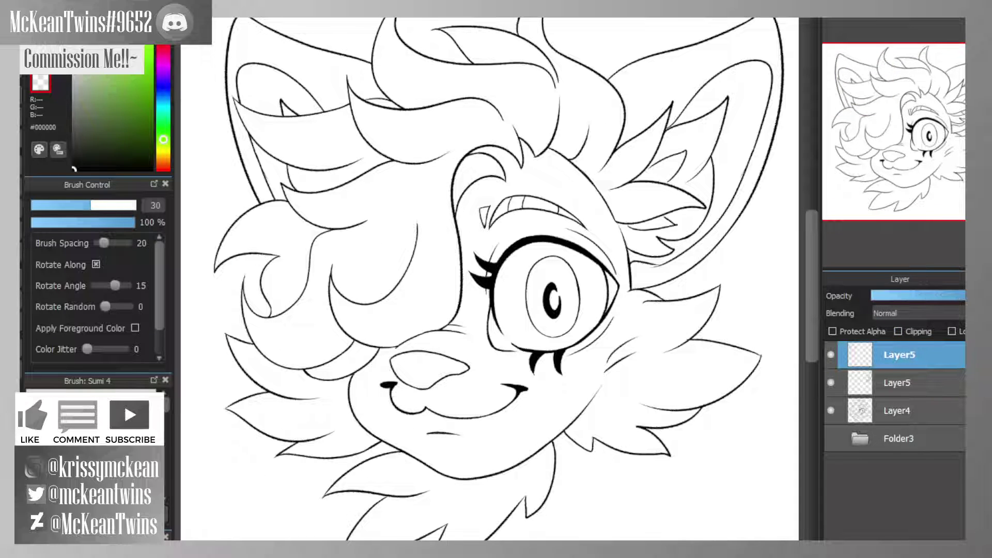
key(ctrl+minus)
key(ctrl+minus)
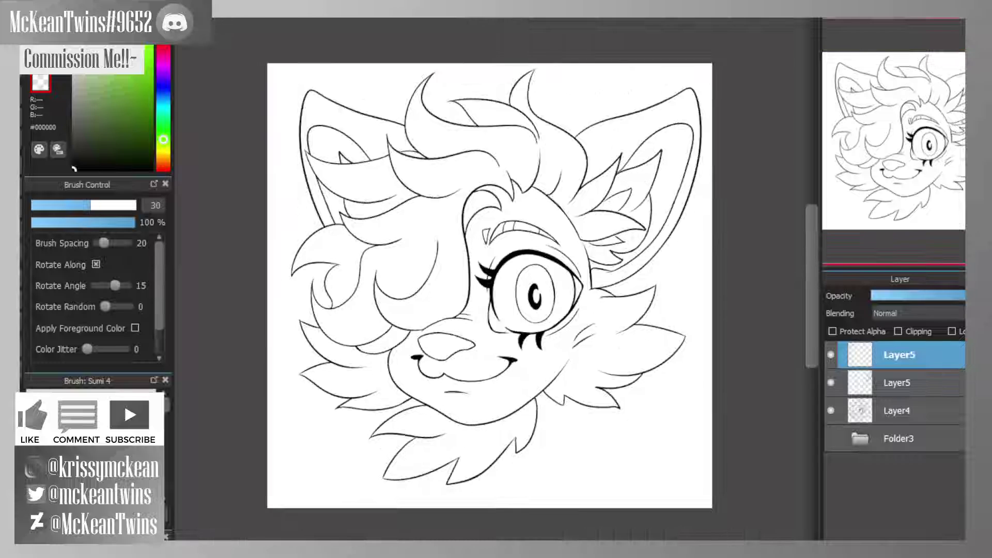
- Merge both ear layers down into Layer4 and show the Folder3 sketch again
key(ctrl+e)
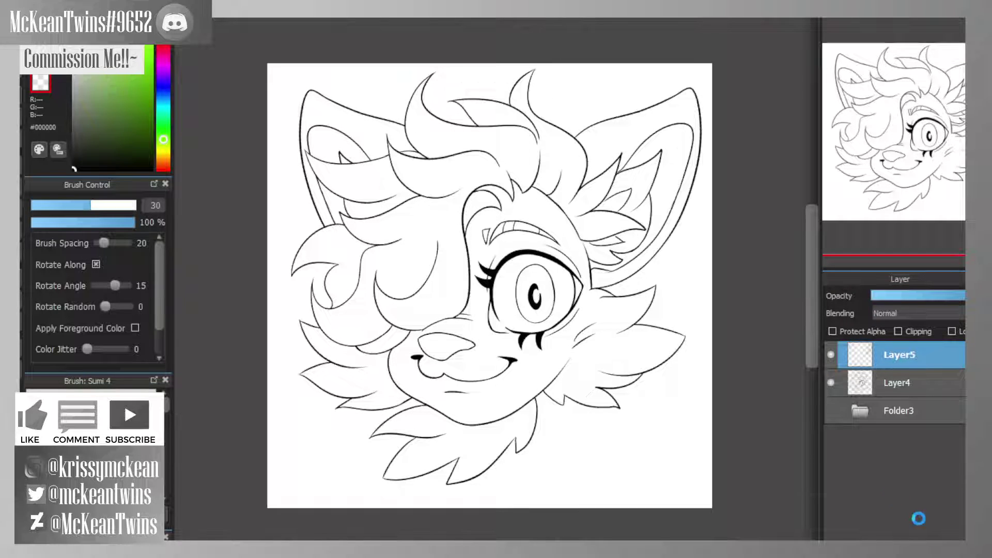
key(ctrl+e)
click(831, 383)
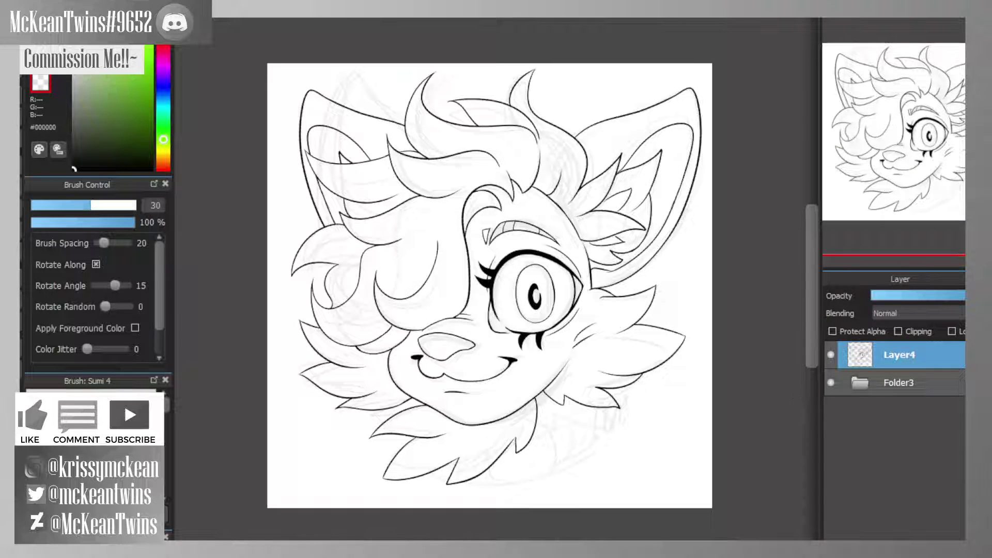
- Ink short connecting lines between the pointed fur tufts below the cheek and chin on the far side
key(ctrl+plus)
key(ctrl+plus)
key(ctrl+plus)
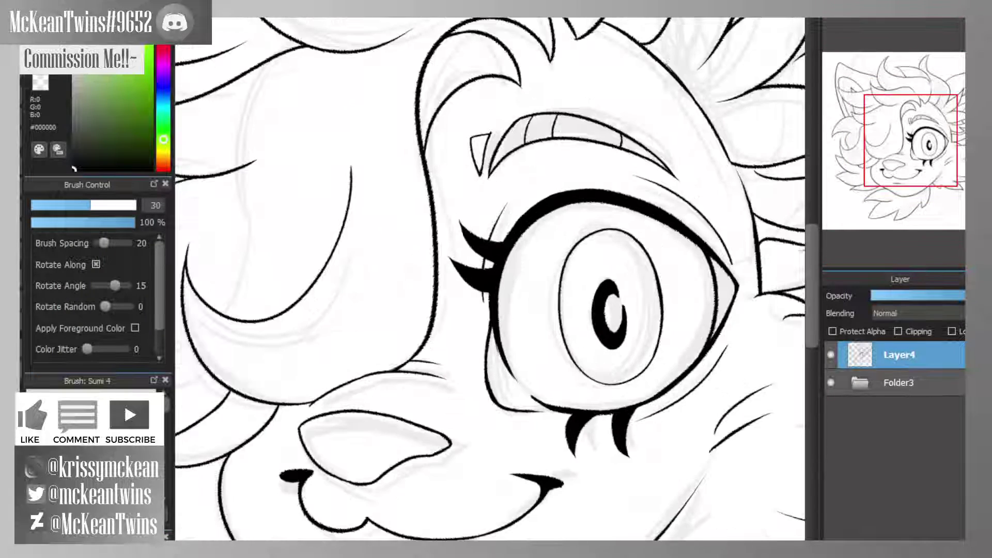
drag(689, 455, 857, 67)
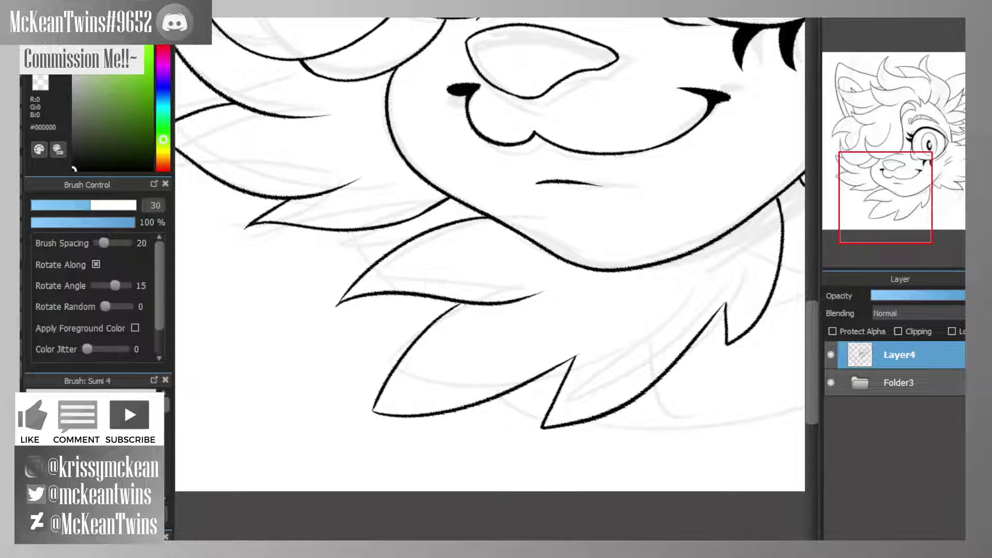
key(ctrl+plus)
drag(287, 205, 314, 250)
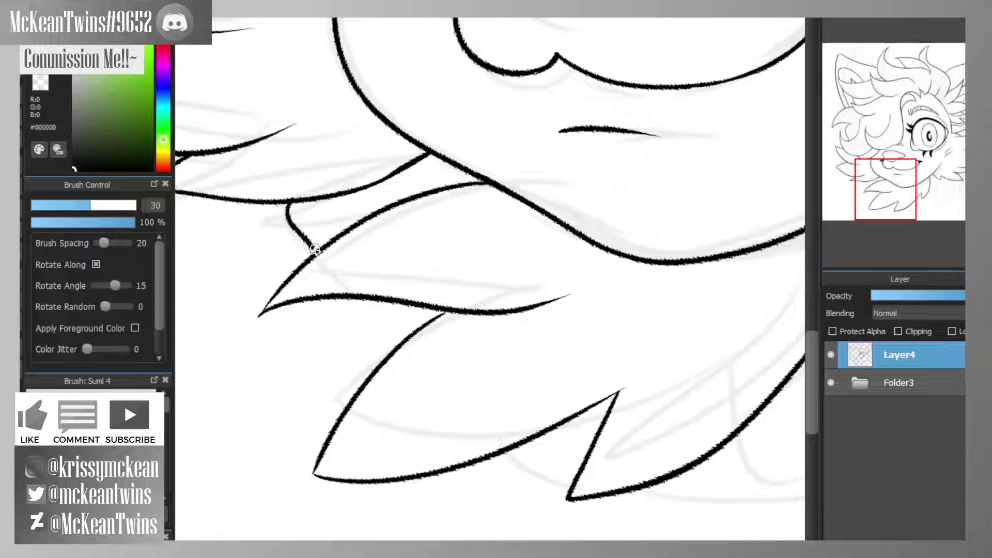
mouse_move(338, 297)
mouse_down()
mouse_move(351, 330)
mouse_move(349, 376)
mouse_up()
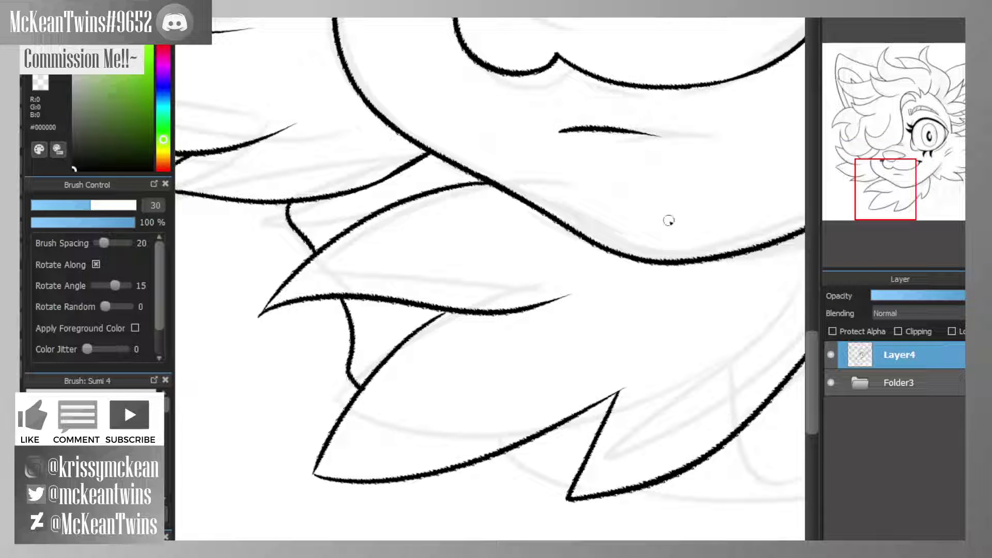
drag(891, 200, 896, 202)
drag(388, 330, 487, 345)
- Ink the short neck edges under the near cheek fur and the long neck-base curve sweeping toward the chest tufts
key(ctrl+minus)
key(ctrl+minus)
click(916, 168)
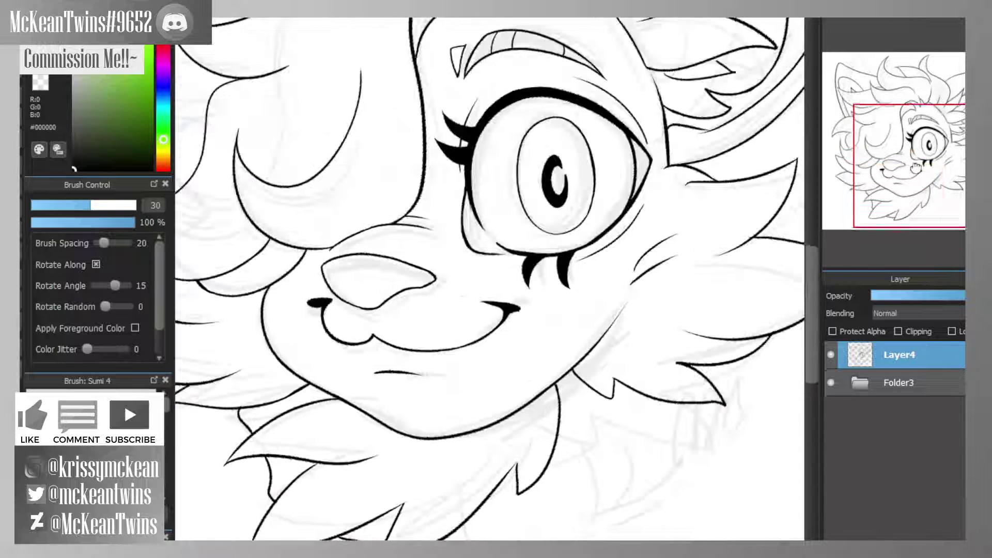
drag(916, 168, 931, 191)
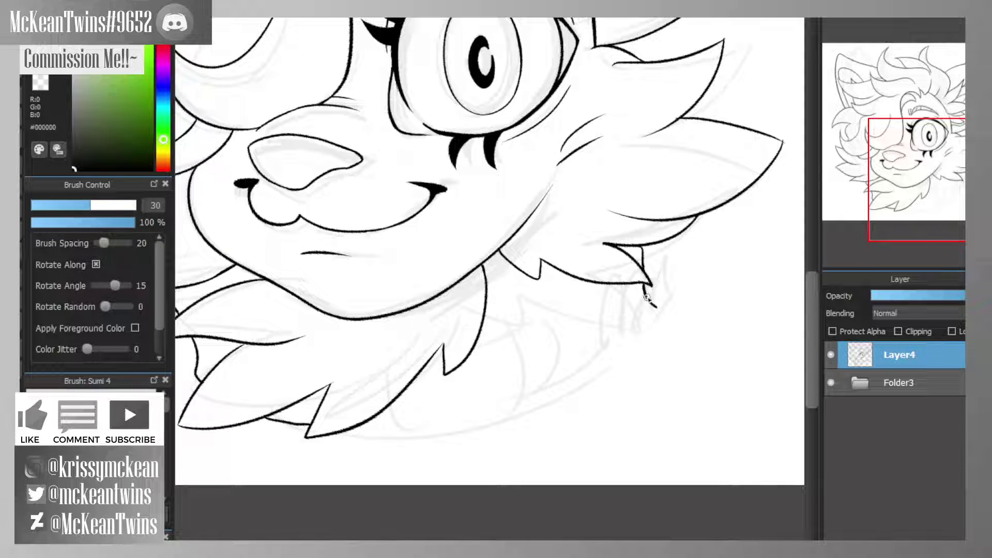
click(917, 199)
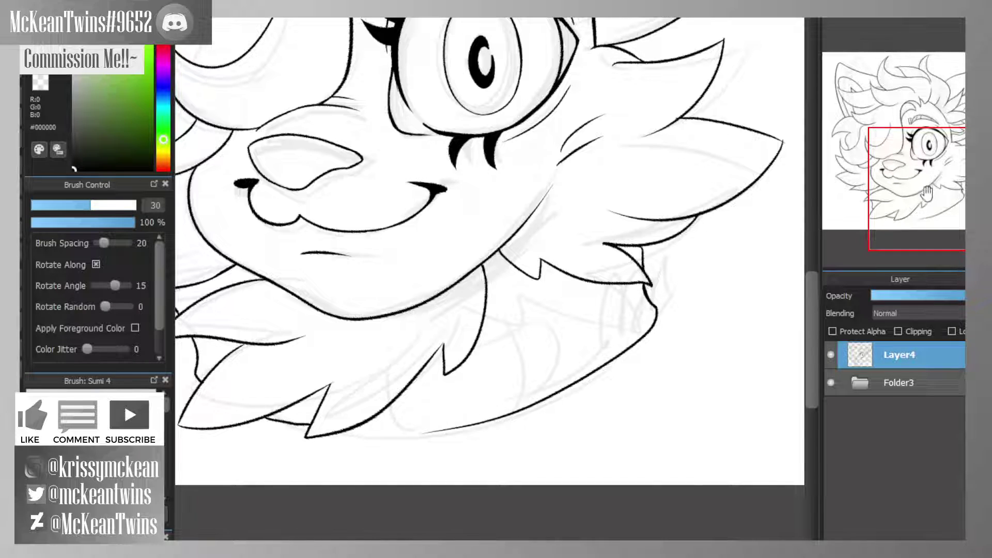
- Rotate the canvas and ink the rest of the neck-base curve from the chest tuft to the existing line
drag(917, 198, 910, 203)
key(Right)
key(Right)
key(Right)
key(Right)
key(Right)
key(Right)
key(Right)
key(Right)
key(Right)
key(Right)
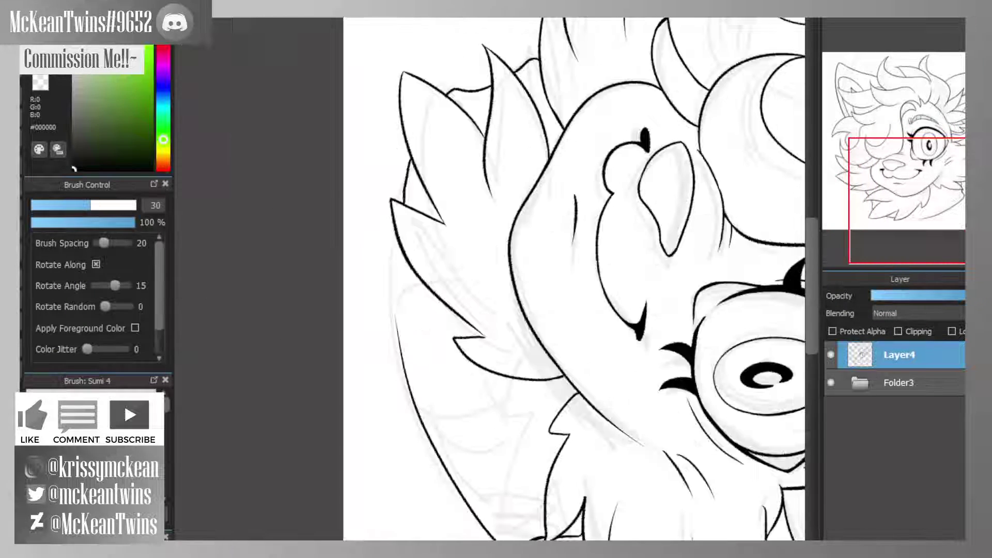
key(Up)
key(Up)
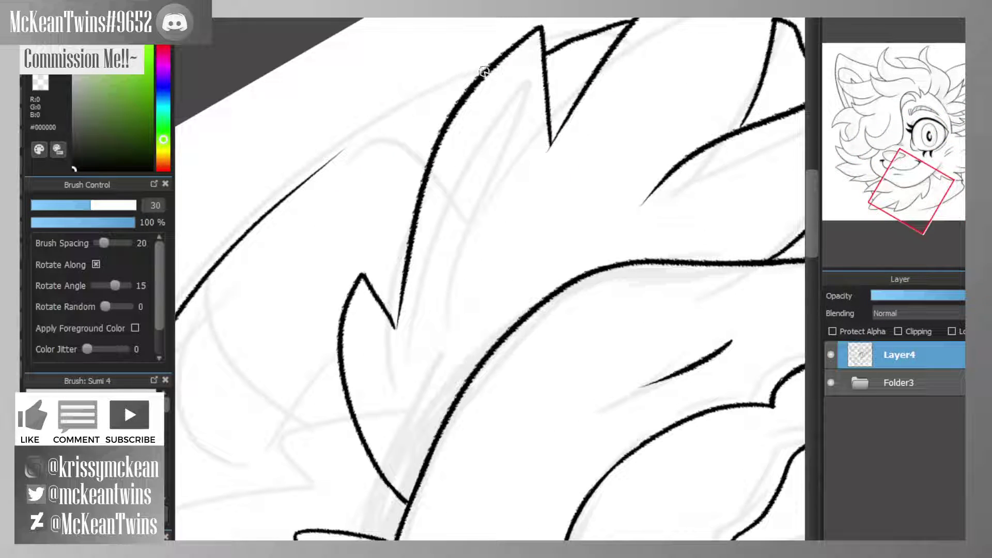
drag(485, 72, 263, 203)
mouse_move(360, 140)
mouse_down()
mouse_move(238, 255)
mouse_move(328, 175)
mouse_up()
- Erase the overlapping stroke ends on the neck-base curve, re-ink the join smoothly, and reset the canvas rotation
click(40, 85)
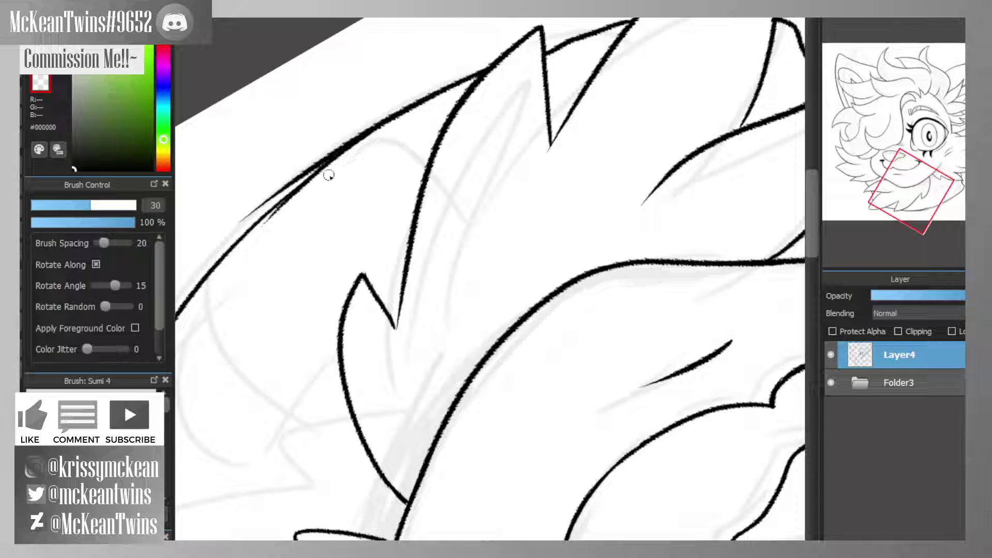
mouse_move(259, 235)
mouse_down()
mouse_move(323, 179)
mouse_move(244, 242)
mouse_move(254, 206)
mouse_move(325, 153)
mouse_move(283, 192)
mouse_move(319, 161)
mouse_up()
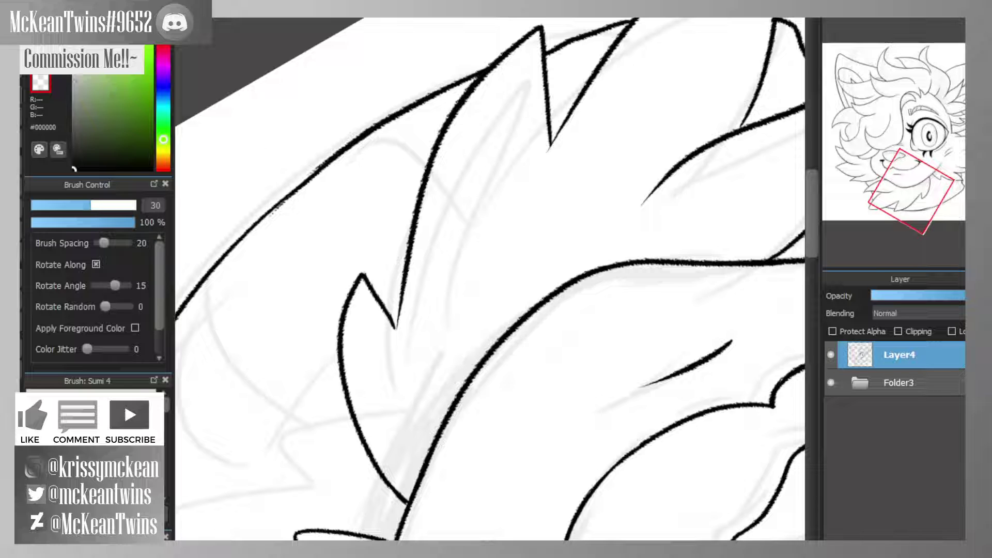
drag(322, 171, 231, 252)
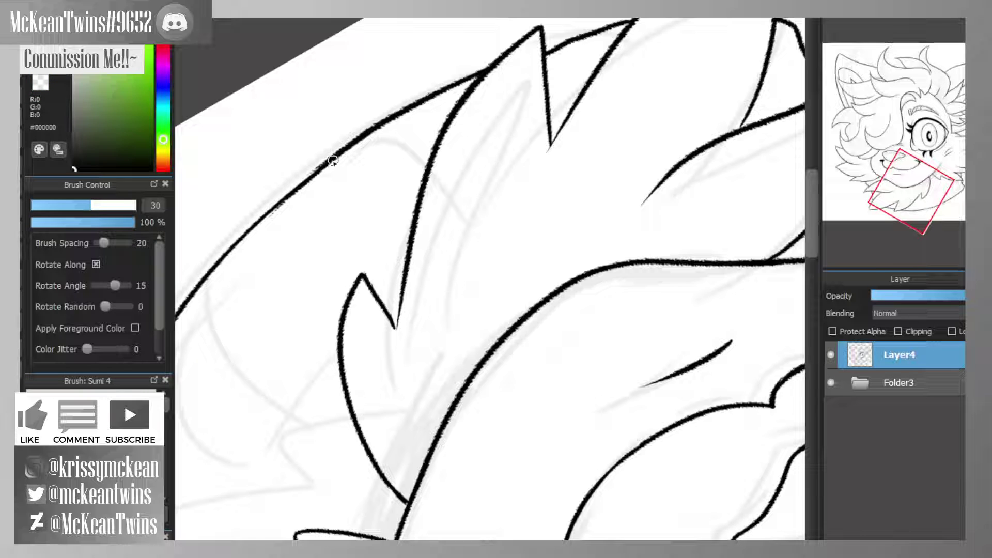
drag(325, 165, 239, 237)
key(Up)
key(ctrl+minus)
key(ctrl+minus)
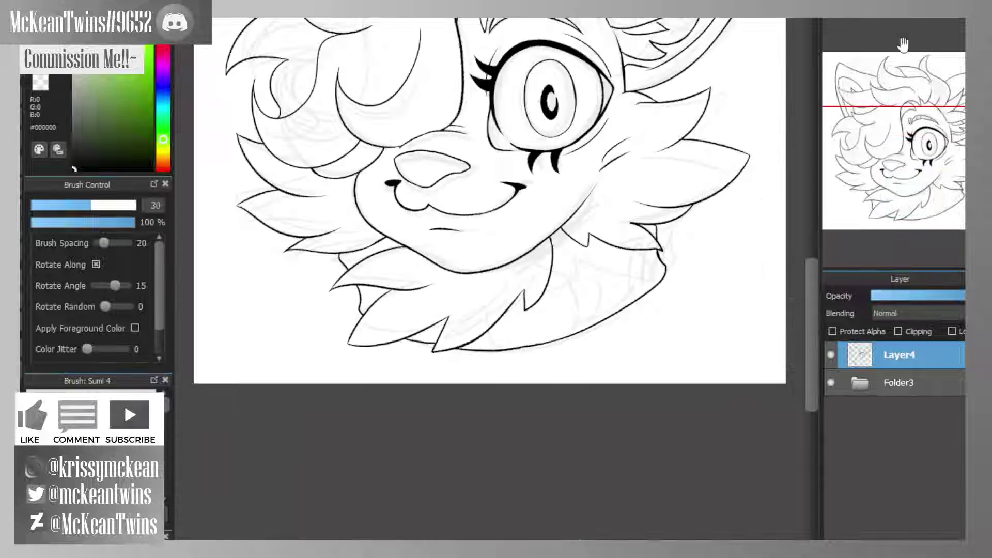
- Fill the small gap below the jaw, between the far cheek fur and the chest tuft, with solid black
drag(918, 155, 938, 188)
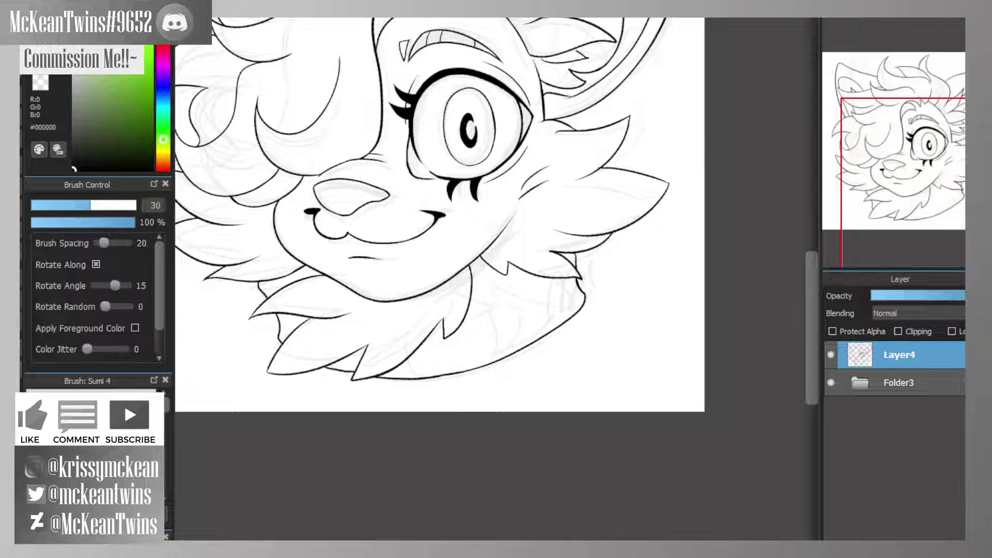
key(ctrl+plus)
key(ctrl+plus)
key(ctrl+plus)
key(ctrl+plus)
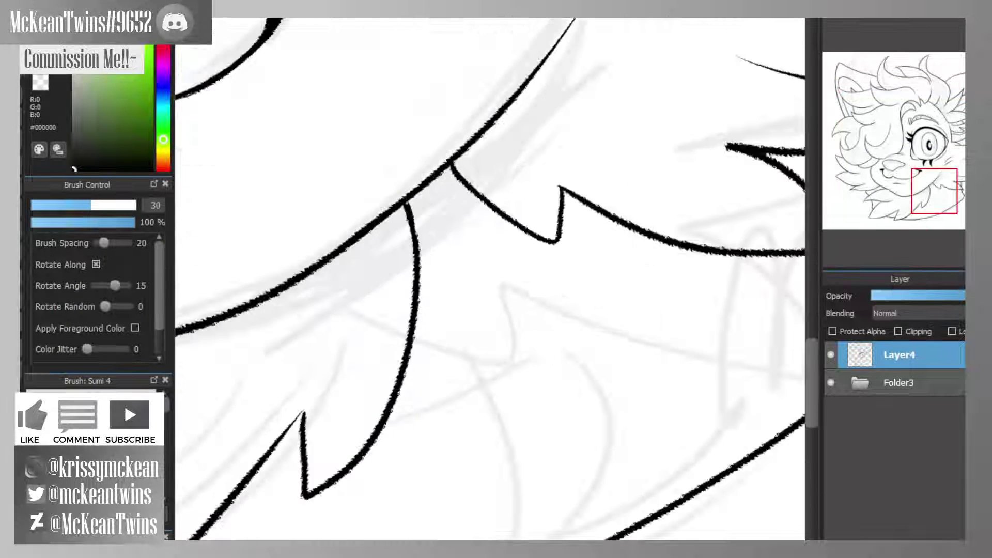
mouse_move(474, 193)
mouse_down()
mouse_move(418, 229)
mouse_move(473, 195)
mouse_move(449, 167)
mouse_move(412, 203)
mouse_move(449, 180)
mouse_move(462, 194)
mouse_move(438, 204)
mouse_move(441, 179)
mouse_up()
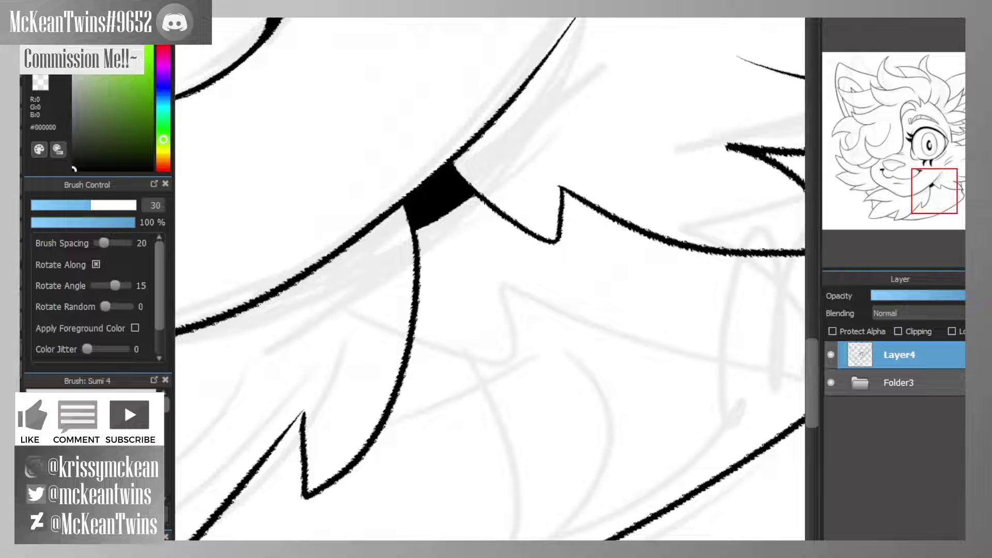
- Fill the narrow gap below the jaw between the fur tufts on the hair-covered side with solid black
scroll(935, 190, down, 5)
drag(935, 191, 890, 187)
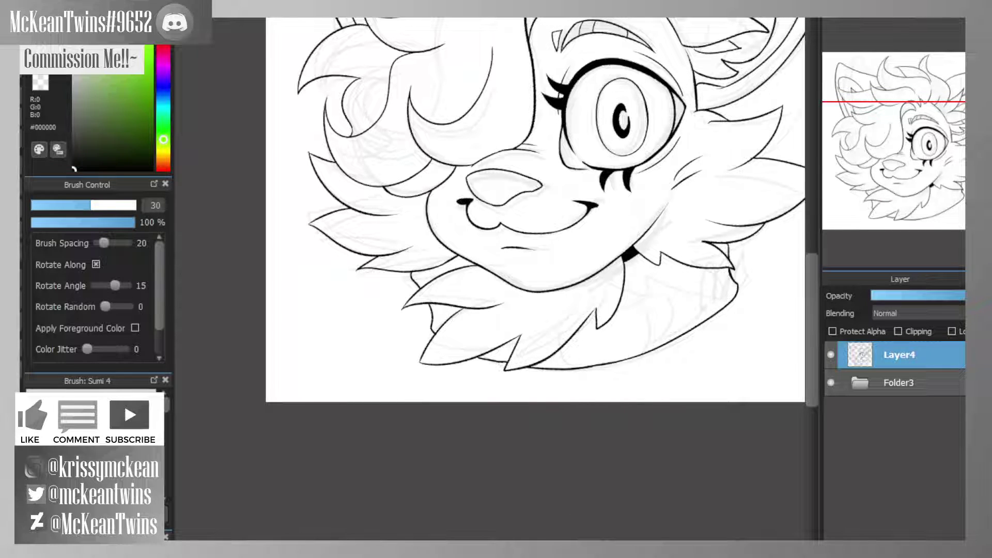
scroll(490, 279, up, 5)
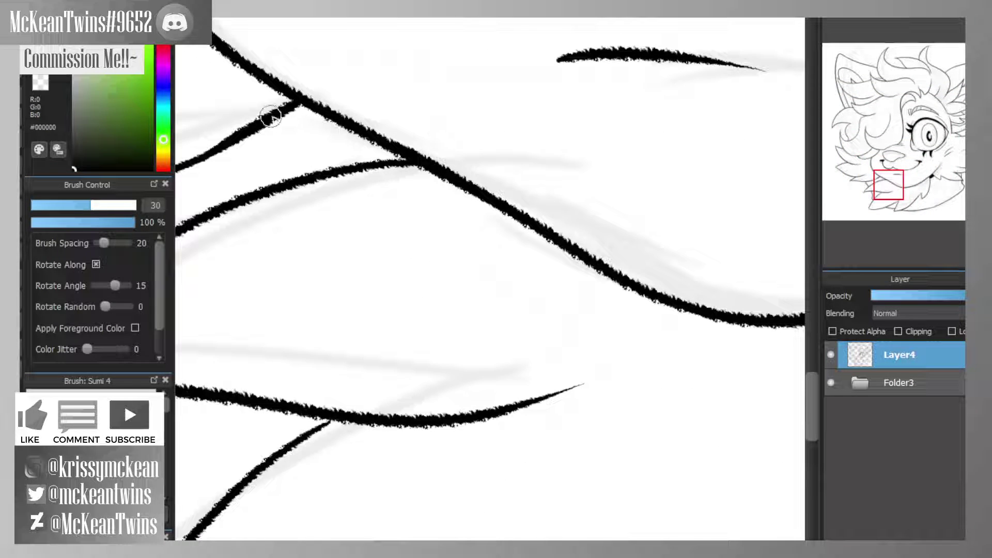
mouse_move(279, 117)
mouse_down()
mouse_move(339, 169)
mouse_move(402, 159)
mouse_move(340, 150)
mouse_move(309, 110)
mouse_move(290, 115)
mouse_move(314, 115)
mouse_move(350, 153)
mouse_up()
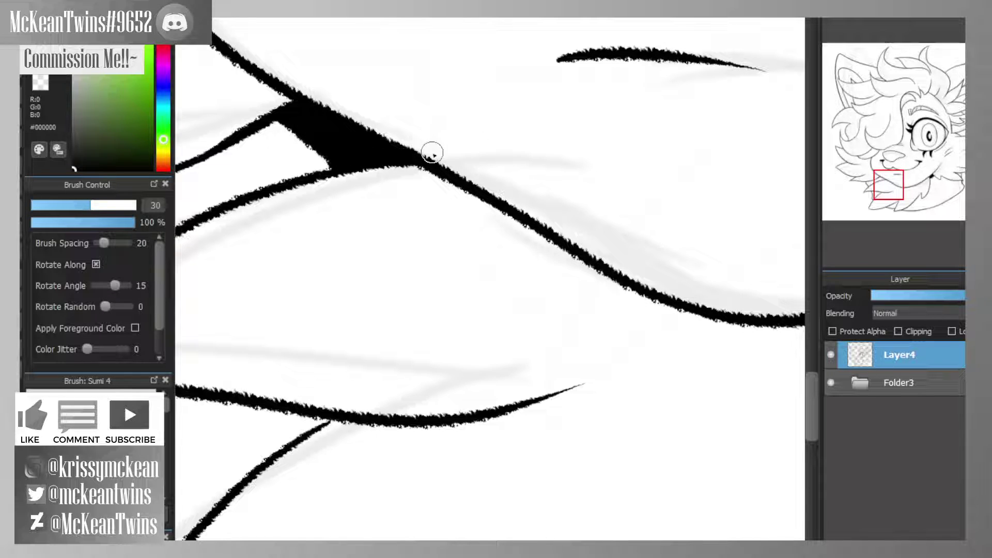
key(ctrl+0)
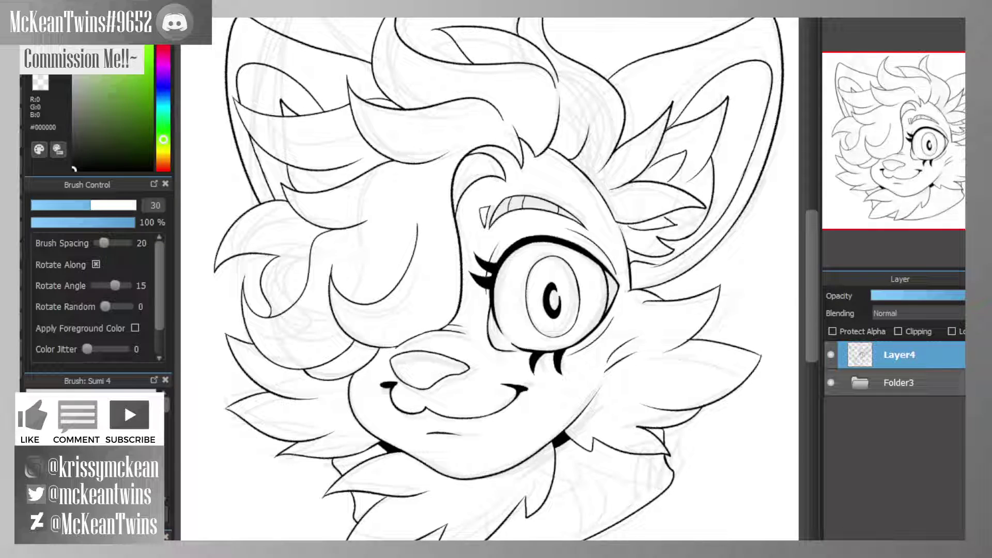
- Ink the lengthwise collar fold line from the far cheek fur, and its short continuation in the gap between the opposite fur tufts
mouse_move(885, 139)
mouse_down()
mouse_move(900, 156)
mouse_move(914, 152)
mouse_move(920, 38)
mouse_move(859, 41)
mouse_up()
scroll(910, 140, up, 1)
drag(909, 140, 900, 202)
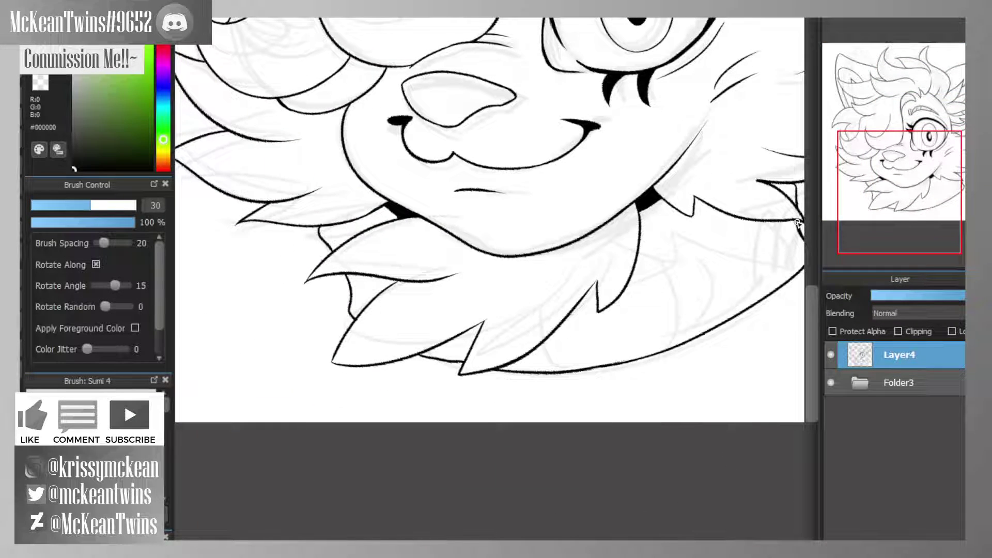
mouse_move(798, 223)
mouse_down()
mouse_move(782, 240)
mouse_move(646, 304)
mouse_up()
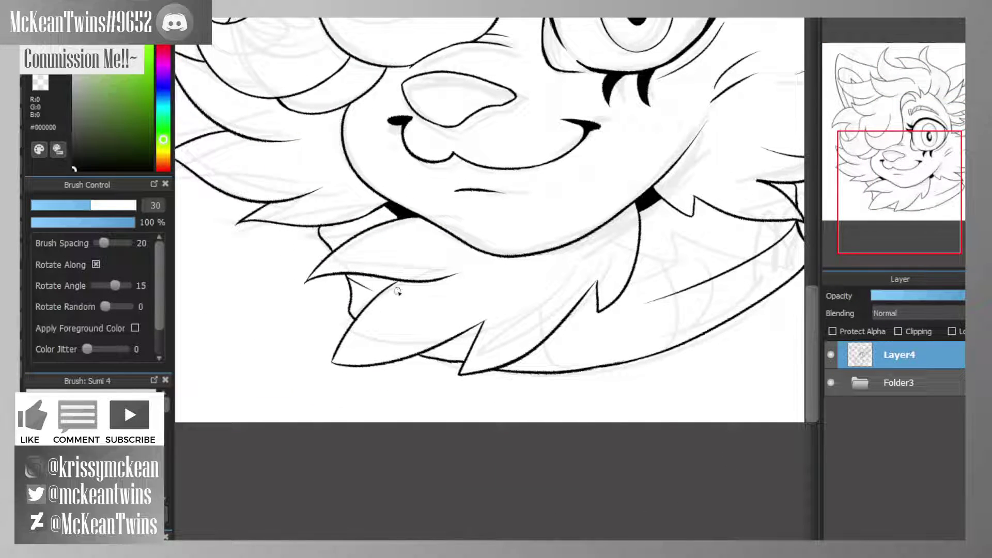
- Ink curved rib lines across both bands of the collar, from the far cheek fur toward the central chest tuft
drag(945, 144, 935, 195)
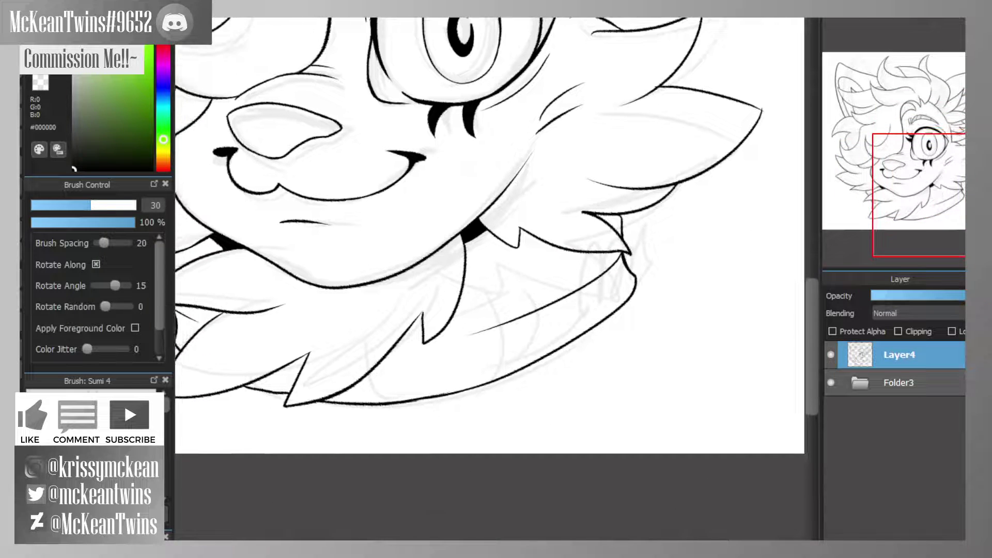
scroll(599, 252, up, 3)
mouse_move(649, 216)
mouse_down()
mouse_move(676, 293)
mouse_move(716, 354)
mouse_up()
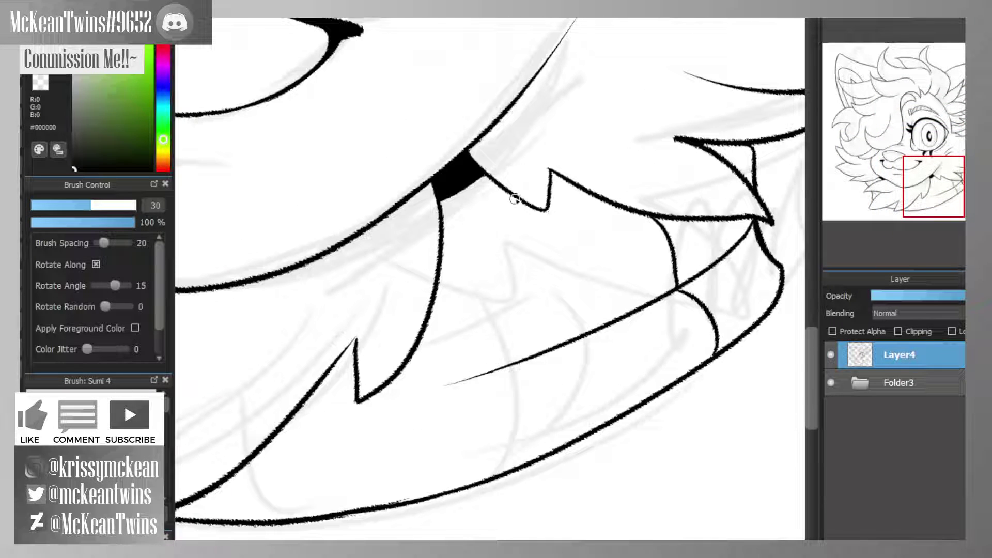
drag(515, 199, 589, 424)
drag(930, 191, 916, 210)
drag(581, 161, 586, 296)
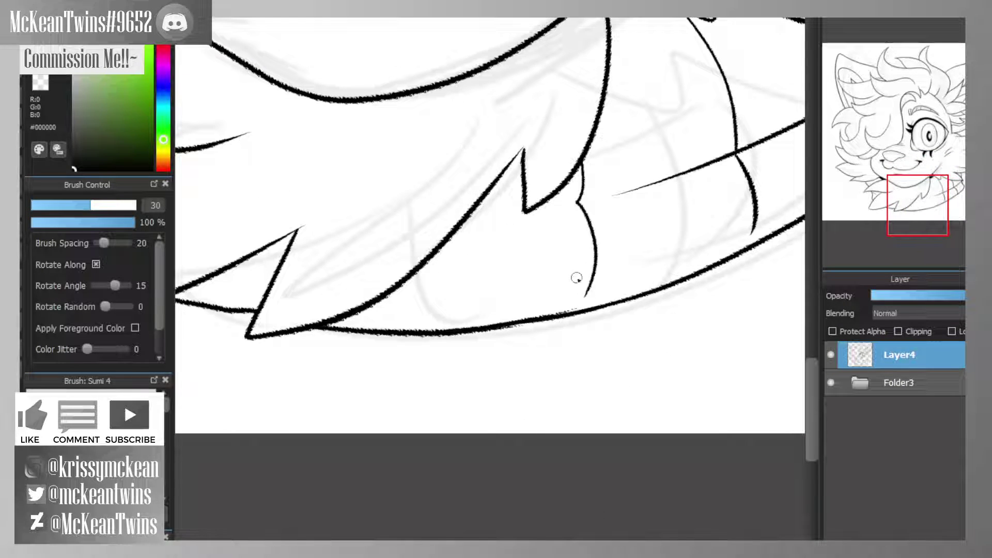
drag(456, 232, 445, 328)
- Ink the remaining short rib lines in the collar gaps between the fur tufts on the hair-covered side
drag(918, 205, 885, 200)
drag(550, 342, 552, 359)
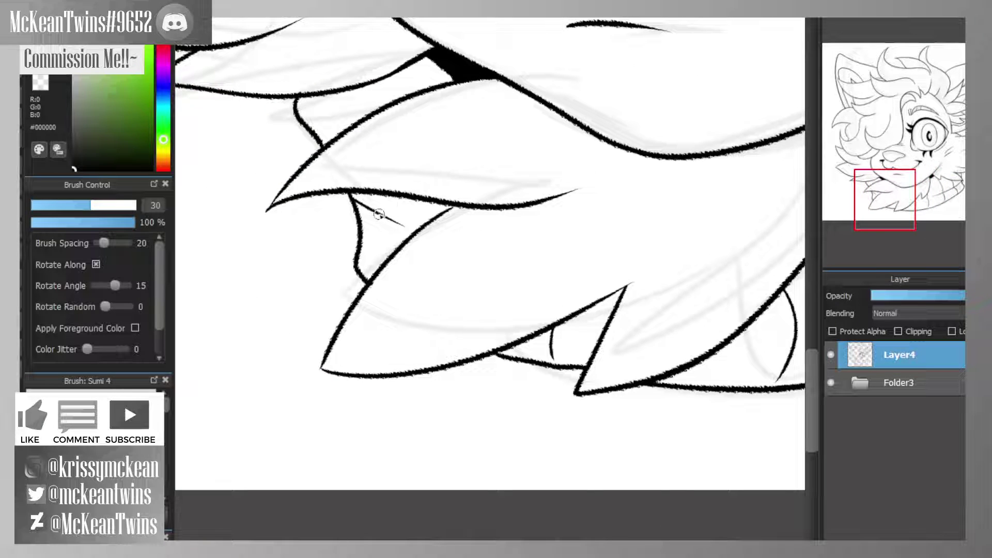
drag(382, 105, 438, 67)
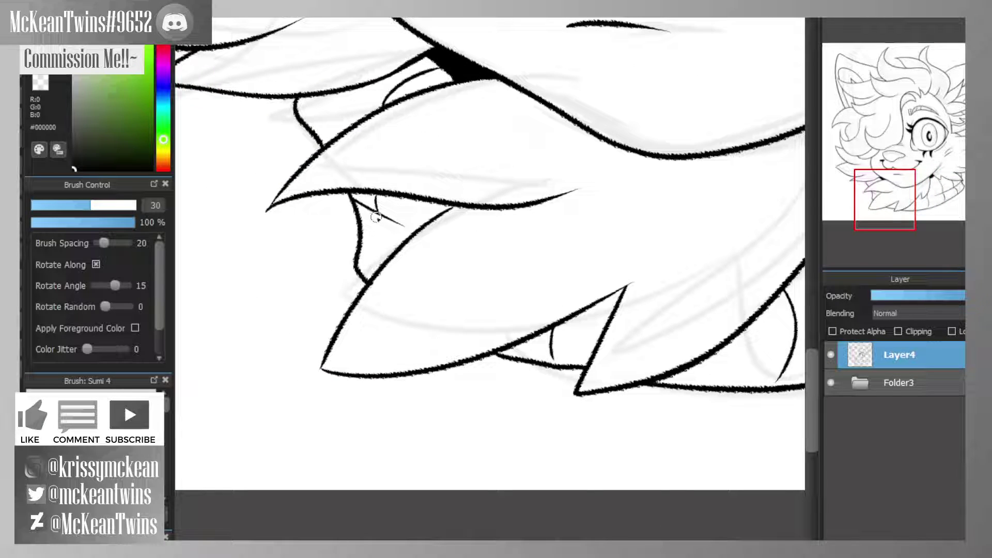
drag(375, 217, 365, 239)
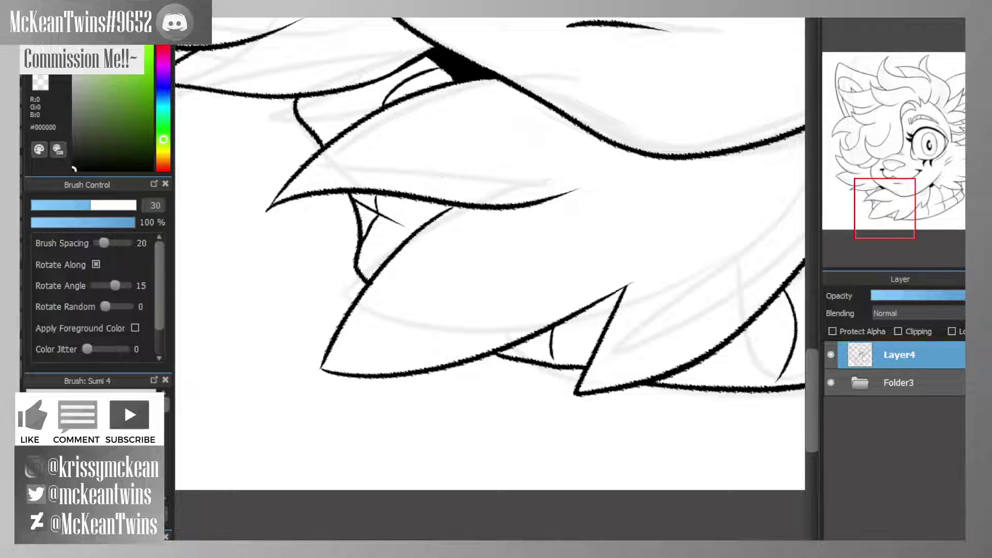
- Hide the rough sketch folder, Folder3, and bring the whole clean line drawing into view
key(ctrl+0)
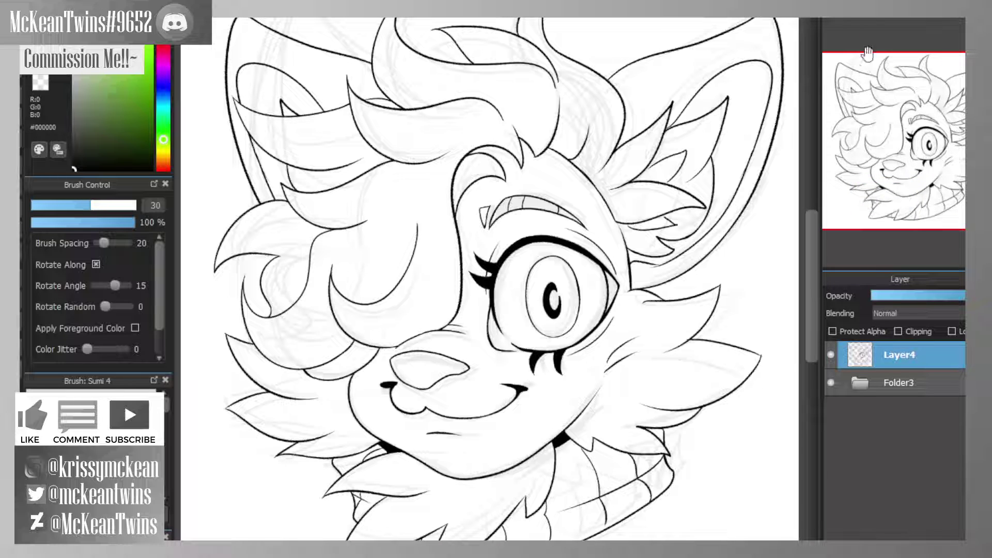
key(ctrl+minus)
key(ctrl+minus)
drag(783, 262, 754, 321)
click(831, 383)
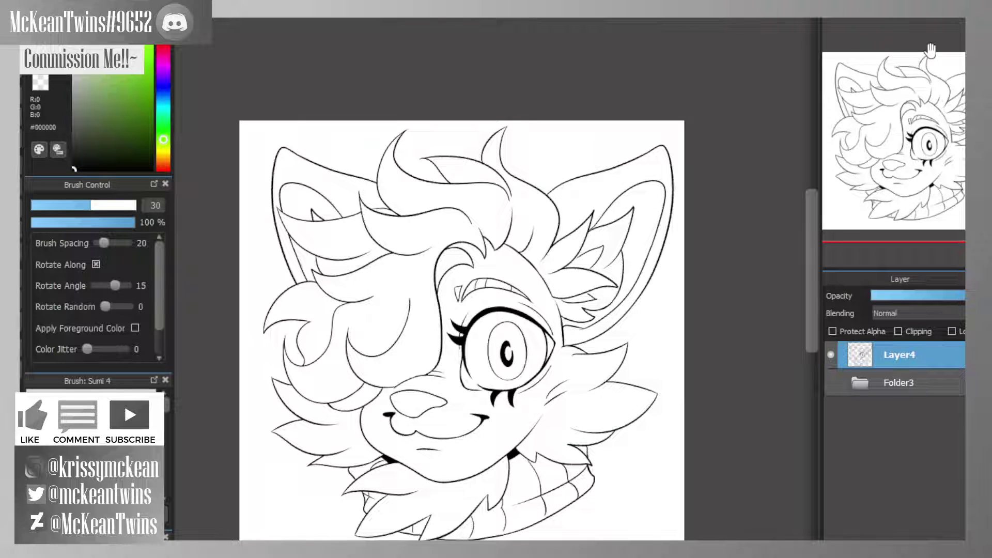
drag(931, 51, 922, 73)
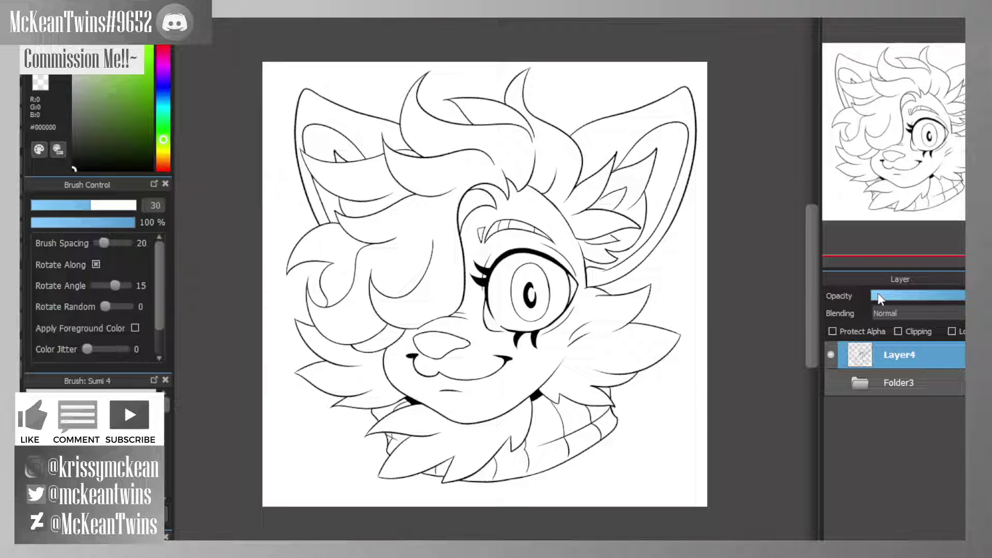
- Create a new layer folder above the line art and move Layer4 into it
click(831, 355)
click(831, 356)
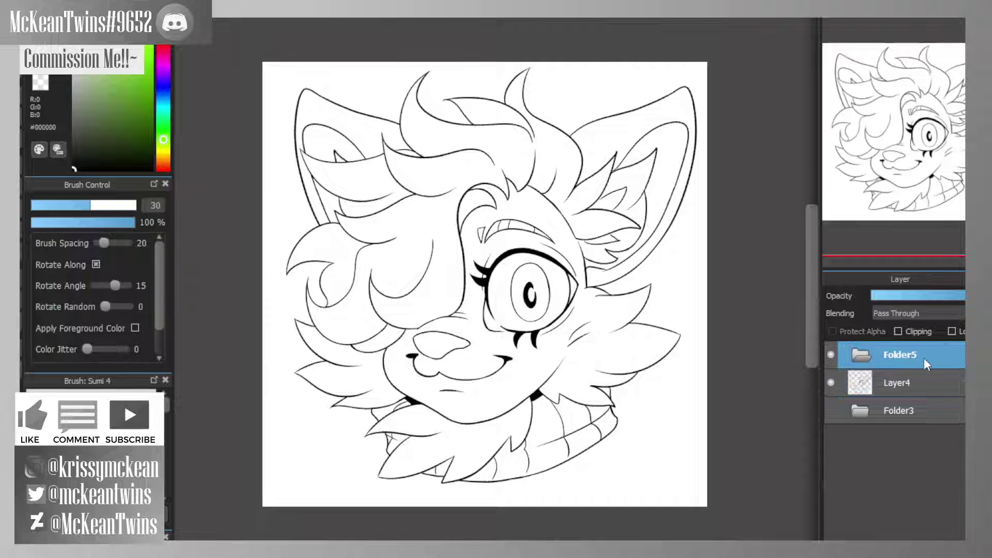
click(954, 383)
click(916, 357)
drag(916, 390, 918, 357)
click(922, 406)
click(921, 374)
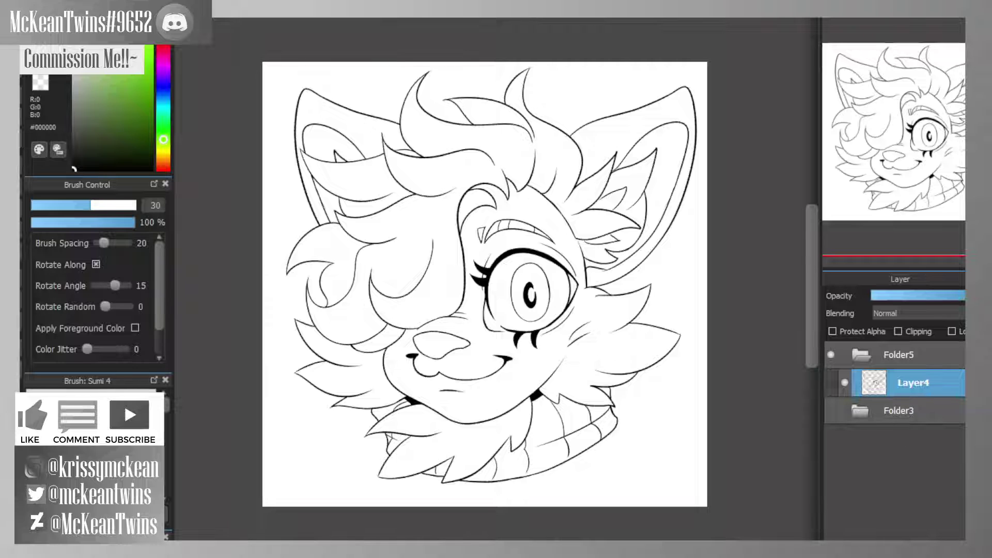
- Create a nested folder beneath Layer4 inside Folder5 and add an empty color layer to it
click(911, 538)
drag(911, 414, 912, 388)
click(902, 411)
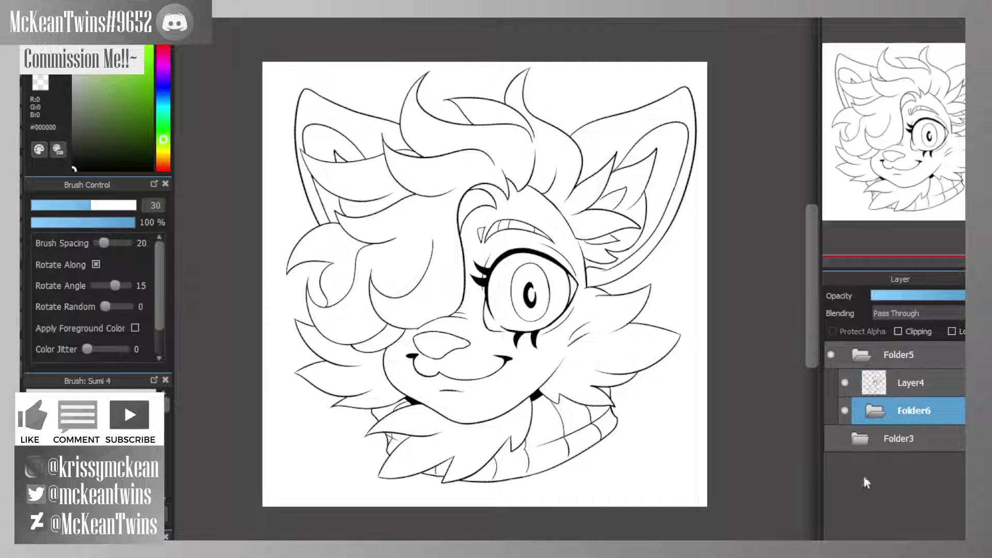
key(ctrl+shift+n)
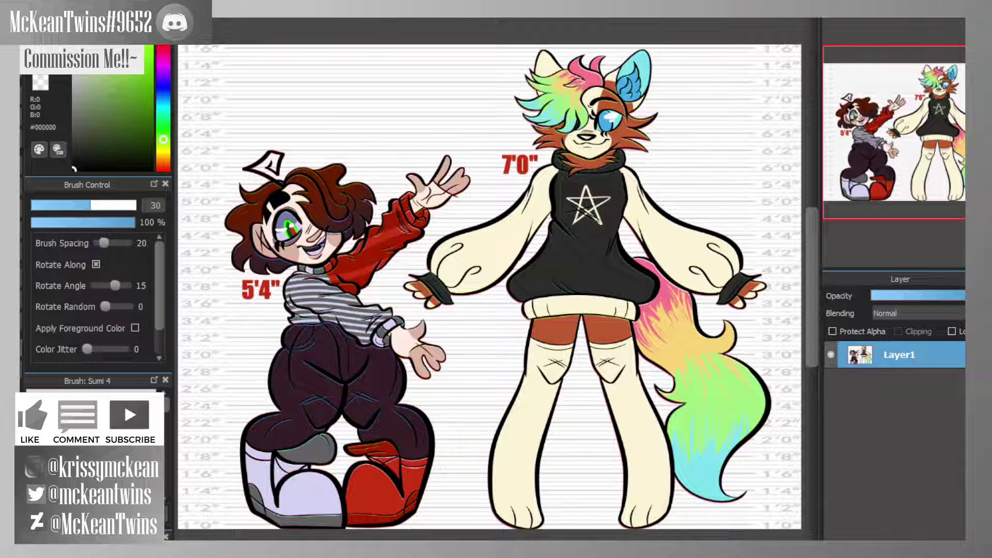
- Sample the reddish-brown fur color #BD5B31 from the taller character's head in the reference sheet
scroll(911, 137, up, 4)
drag(910, 138, 943, 100)
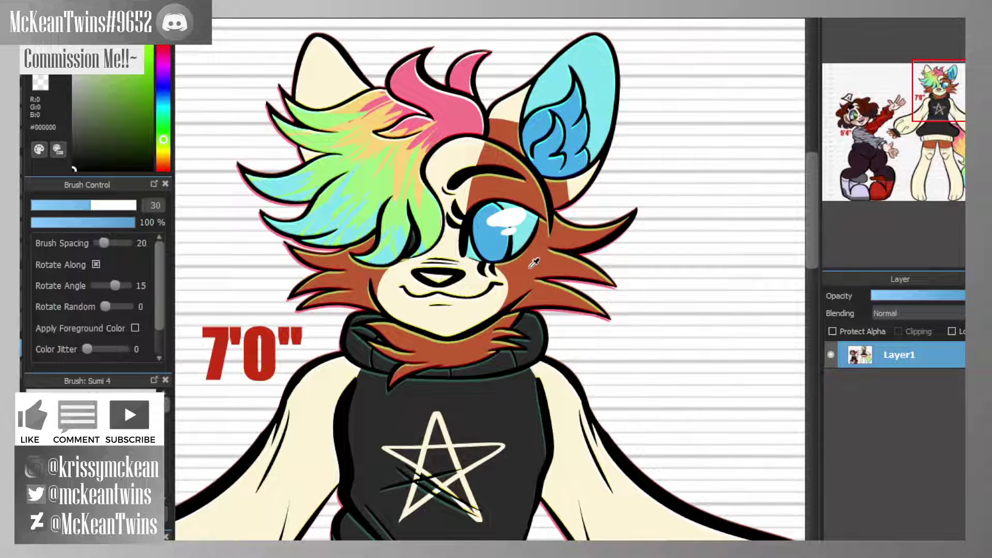
click(508, 186)
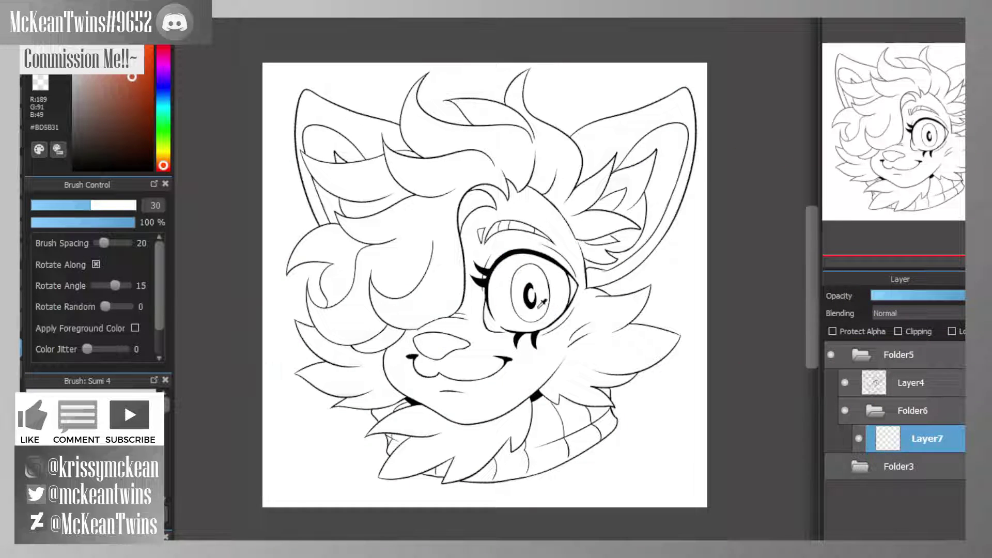
- Close the gaps in the hair outline on Layer4 and select the whole background outside the character
click(289, 215)
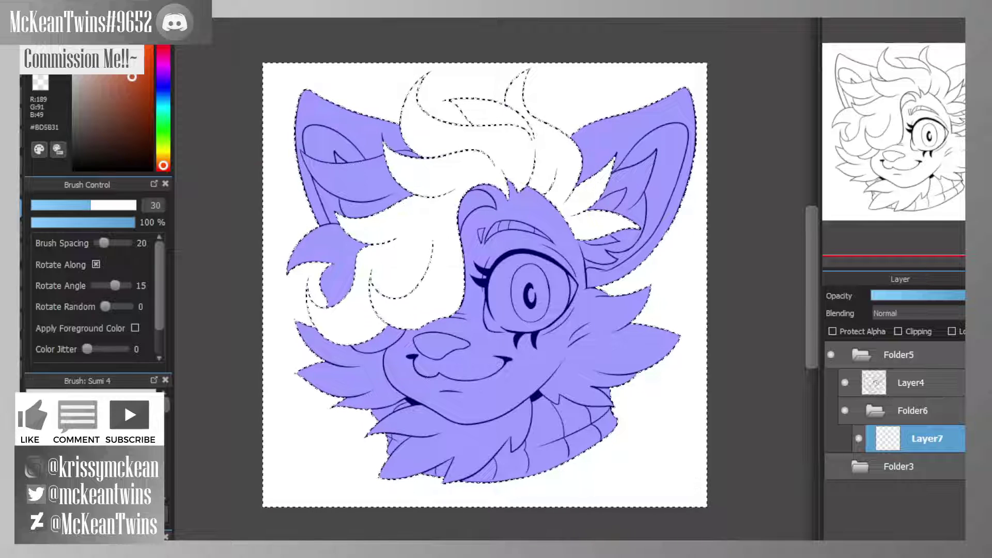
key(ctrl+d)
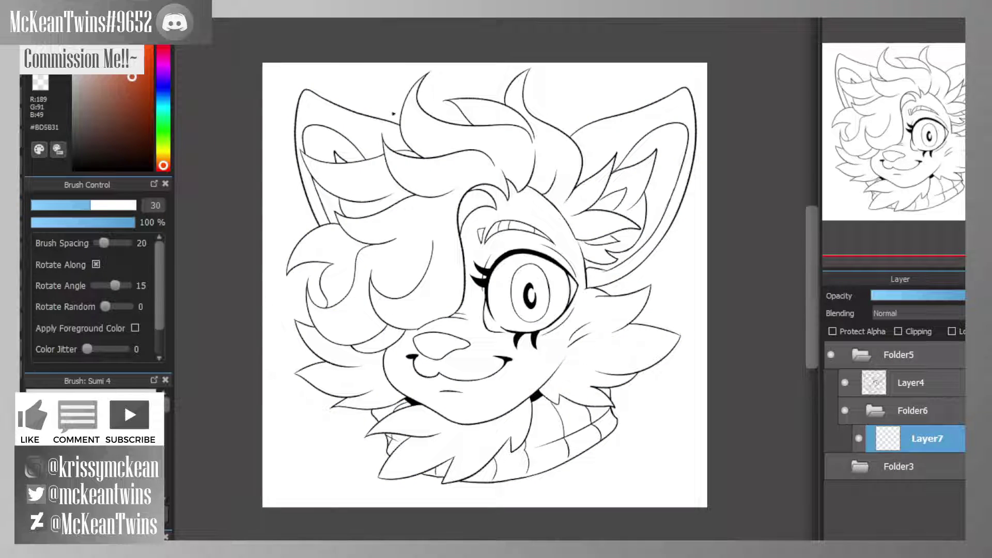
click(910, 383)
scroll(926, 98, up, 4)
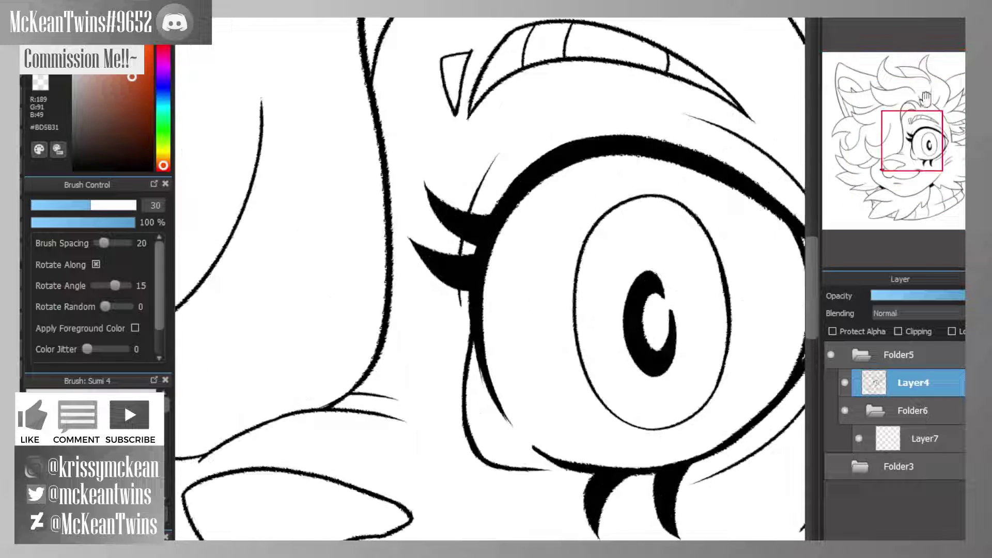
mouse_move(925, 97)
mouse_down()
mouse_move(938, 80)
mouse_move(928, 58)
mouse_move(883, 78)
mouse_up()
key(ctrl+0)
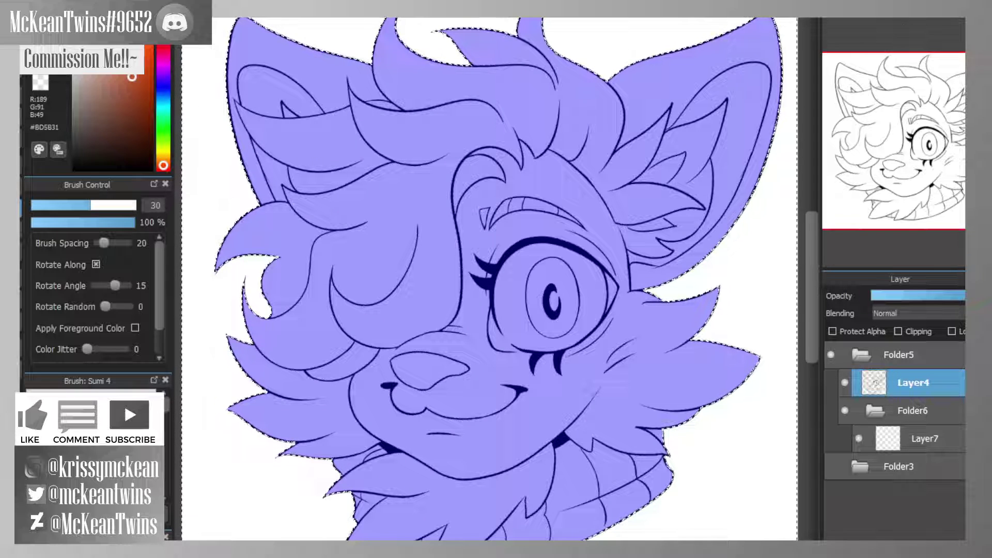
- Invert the selection, fill the character's silhouette on Layer7 with reddish-brown #BD5B31, and deselect
key(ctrl+Down)
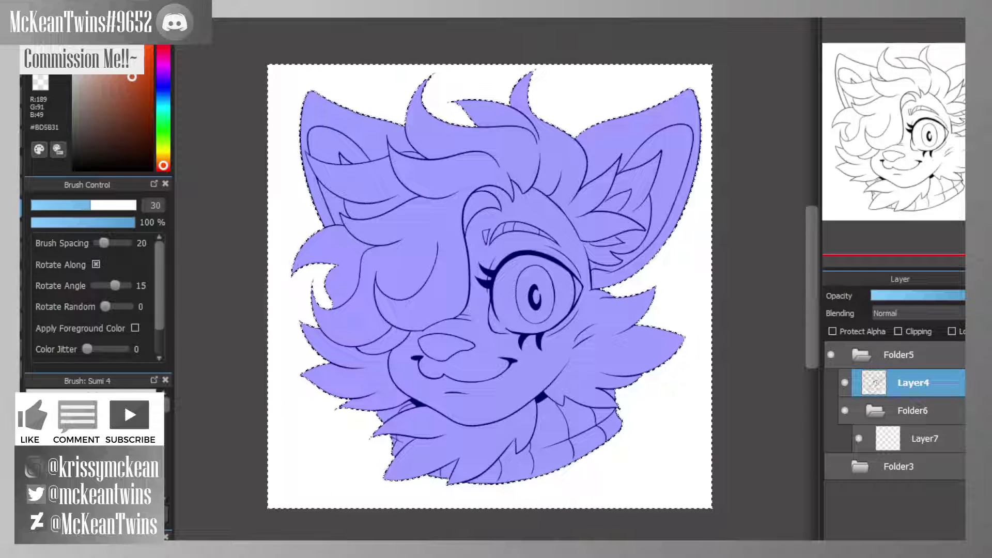
key(ctrl+shift+i)
click(895, 434)
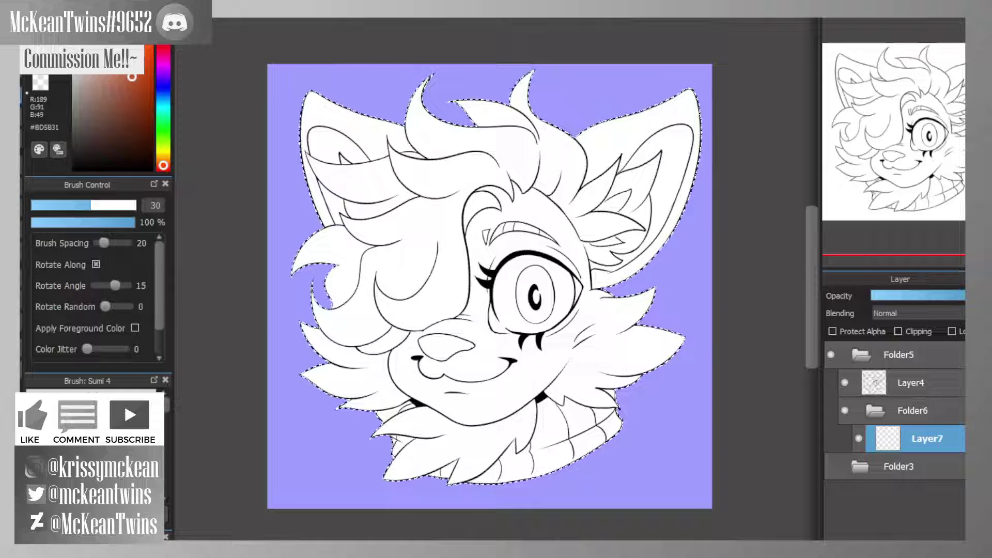
key(ctrl+minus)
drag(370, 119, 730, 471)
key(ctrl+d)
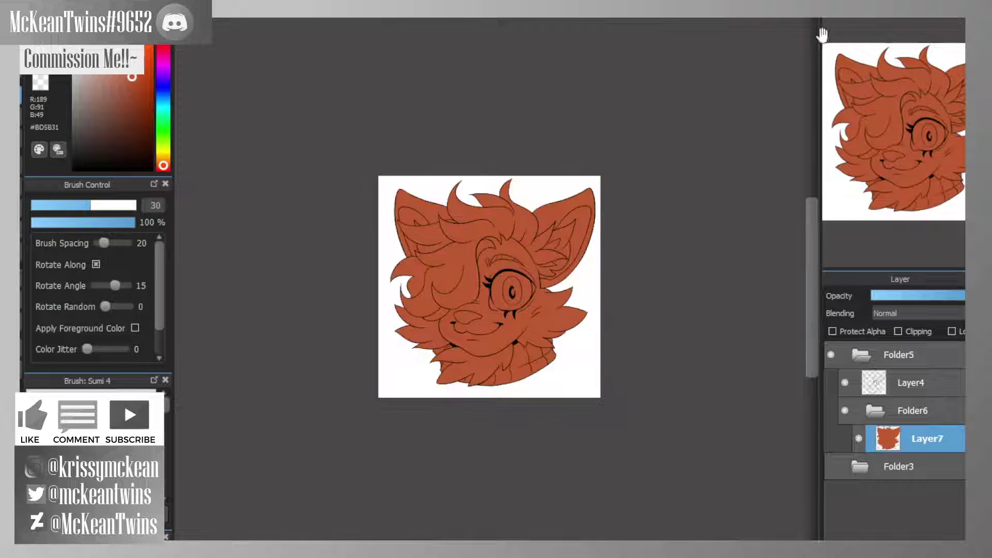
- Inspect the edges of the base color fill around the cheek fur and collar for gaps or spills
key(ctrl+plus)
key(ctrl+plus)
key(ctrl+plus)
drag(895, 128, 945, 199)
drag(965, 116, 858, 194)
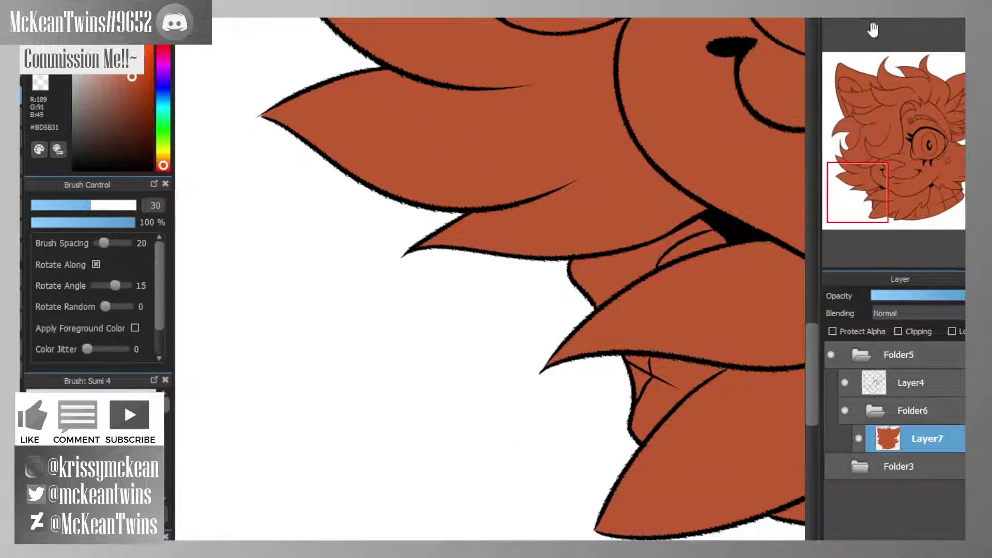
key(ctrl+0)
- Add a new layer above Layer7 and sample cream #FCF4D7 from the taller character's ear in the reference sheet
key(ctrl+shift+n)
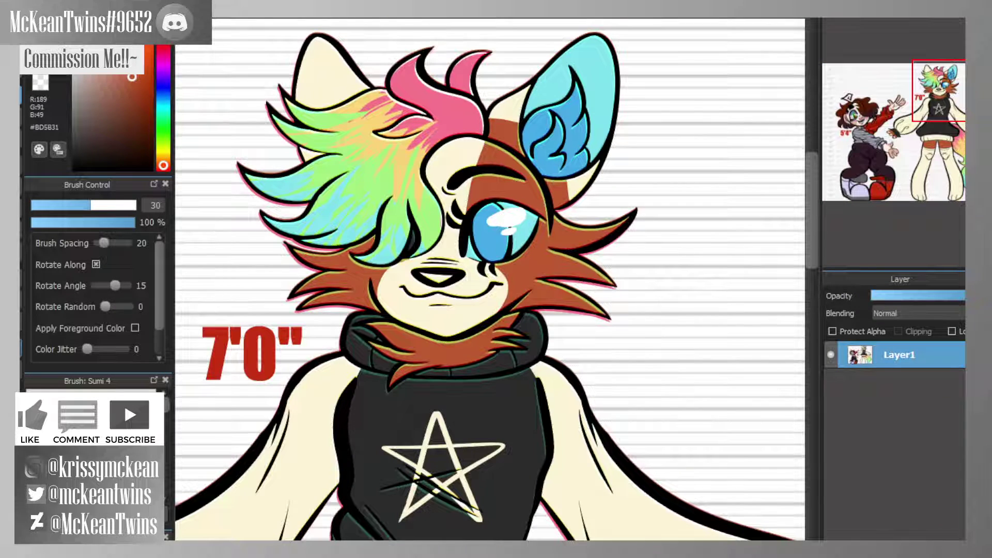
alt+click(328, 69)
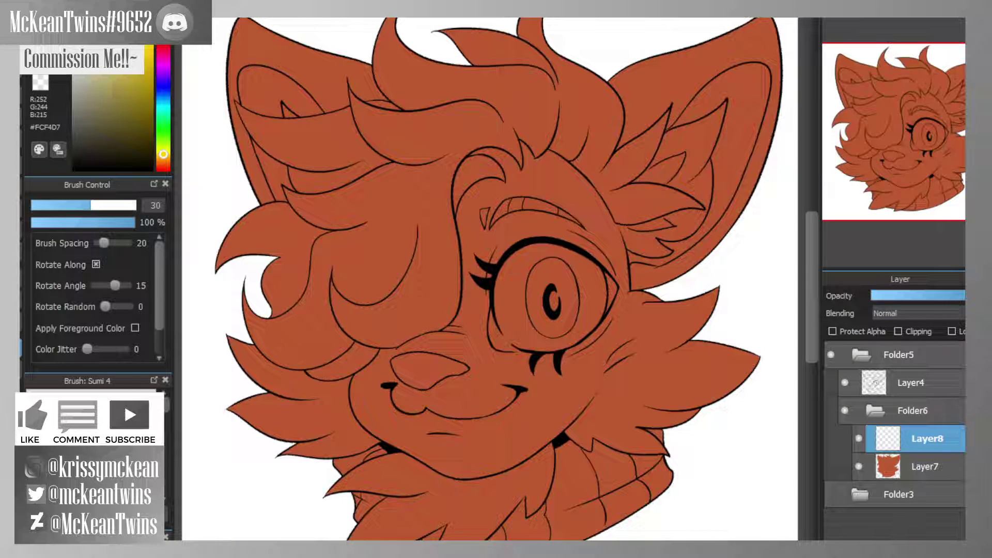
- Try to outline the cream muzzle marking below the eye with the Pencil brush at size 43
click(121, 205)
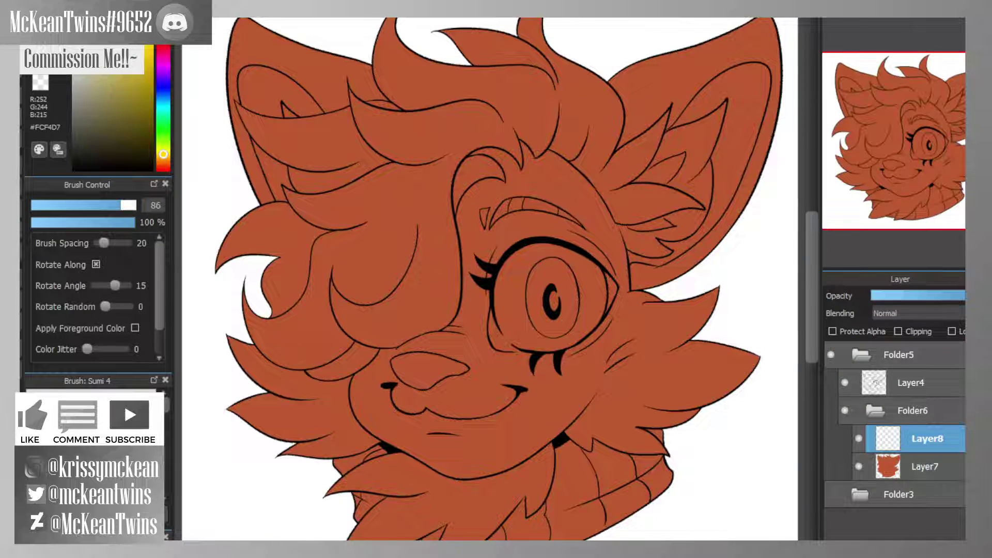
key(ctrl+minus)
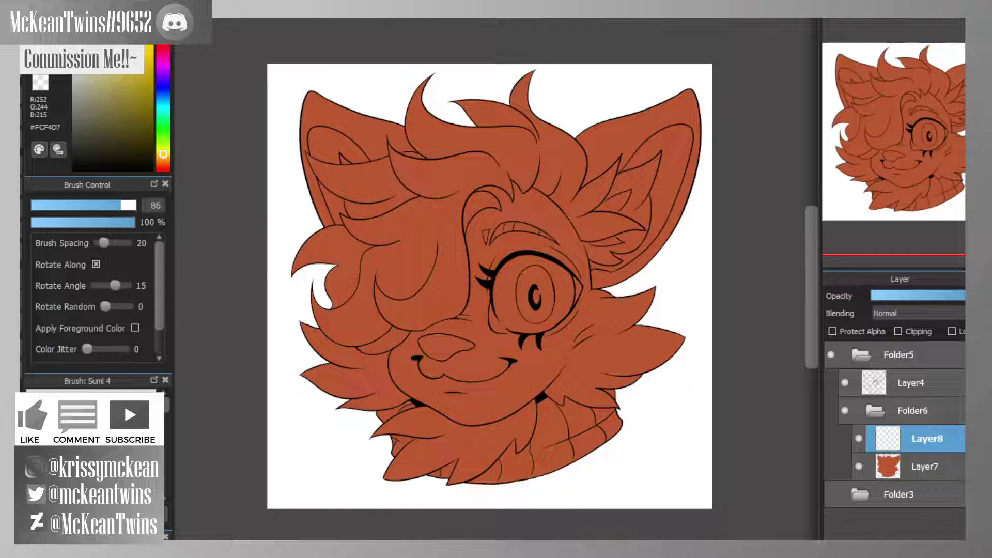
drag(167, 405, 167, 417)
click(90, 414)
drag(89, 208, 104, 207)
key(ctrl+plus)
key(ctrl+plus)
drag(911, 139, 914, 172)
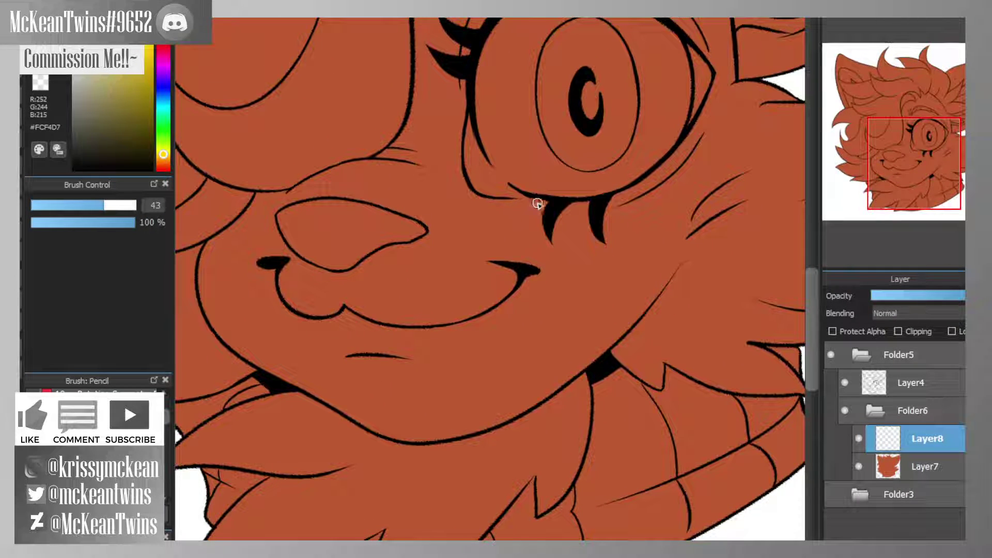
mouse_move(569, 205)
mouse_down()
mouse_move(594, 356)
mouse_move(616, 299)
mouse_up()
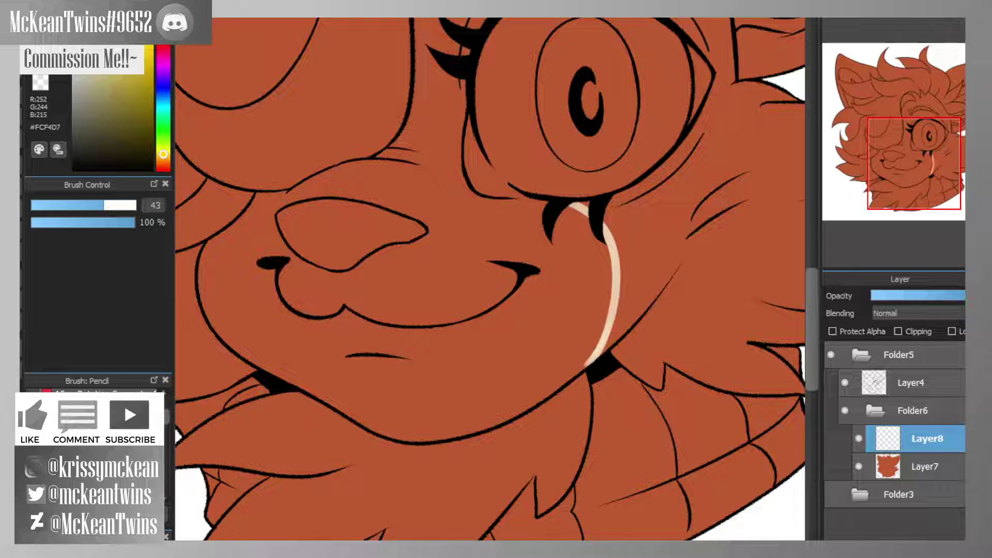
key(ctrl+z)
key(ctrl+z)
- Outline the cream muzzle marking along both cheeks and under the eye on Layer8 with the Airbrush at size 28
key(e)
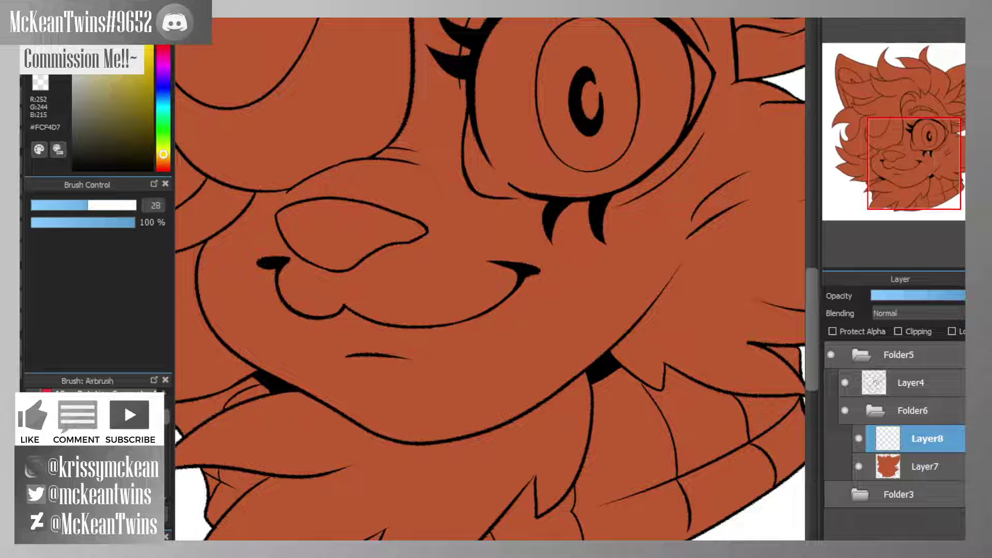
mouse_move(576, 203)
mouse_down()
mouse_move(621, 253)
mouse_move(584, 377)
mouse_up()
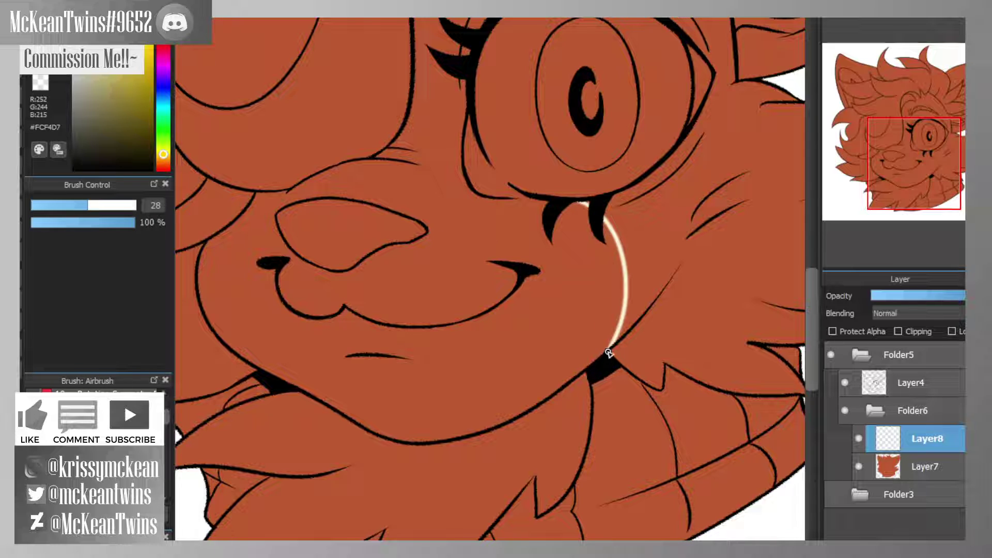
mouse_move(735, 127)
mouse_down()
mouse_move(786, 176)
mouse_move(799, 175)
mouse_move(800, 155)
mouse_up()
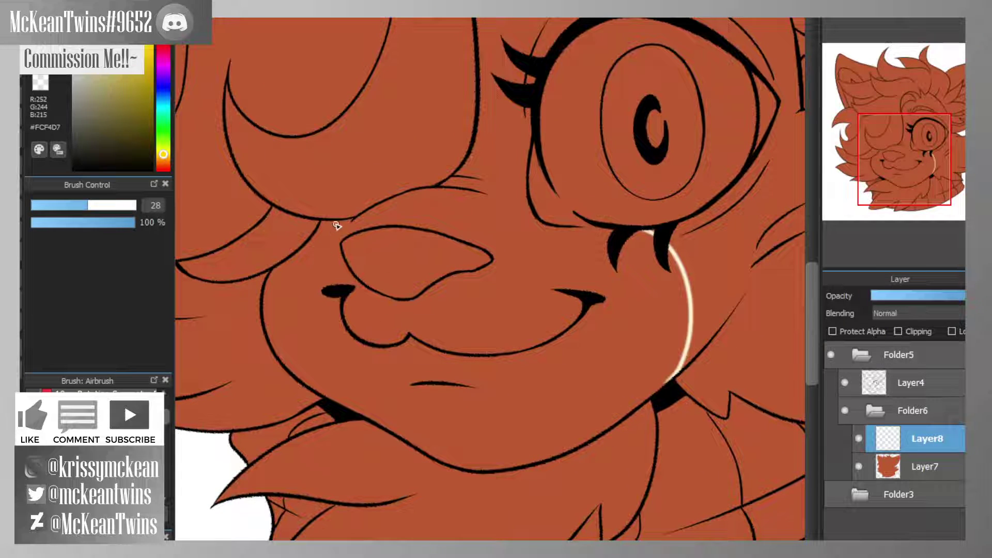
mouse_move(336, 226)
mouse_down()
mouse_move(311, 250)
mouse_move(322, 386)
mouse_move(294, 378)
mouse_up()
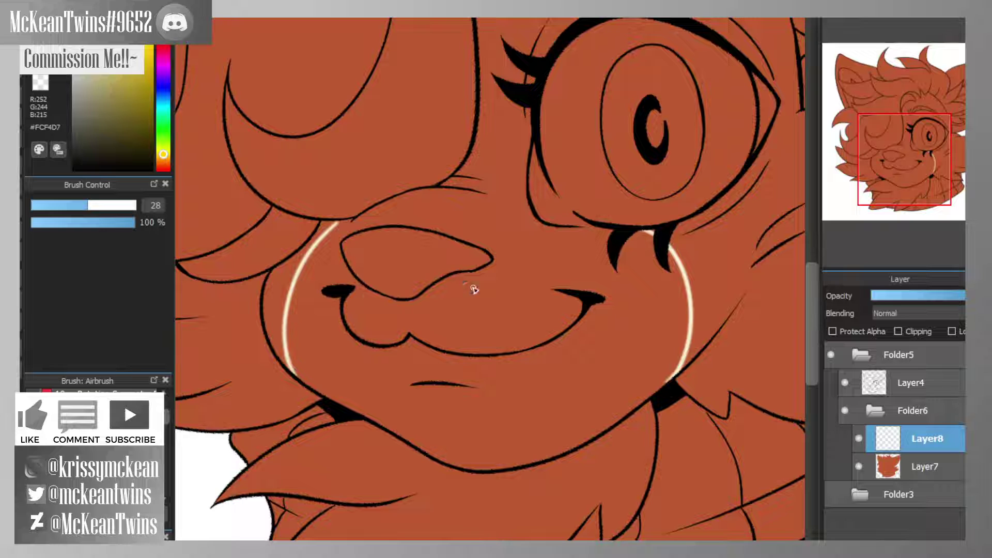
drag(906, 172, 908, 157)
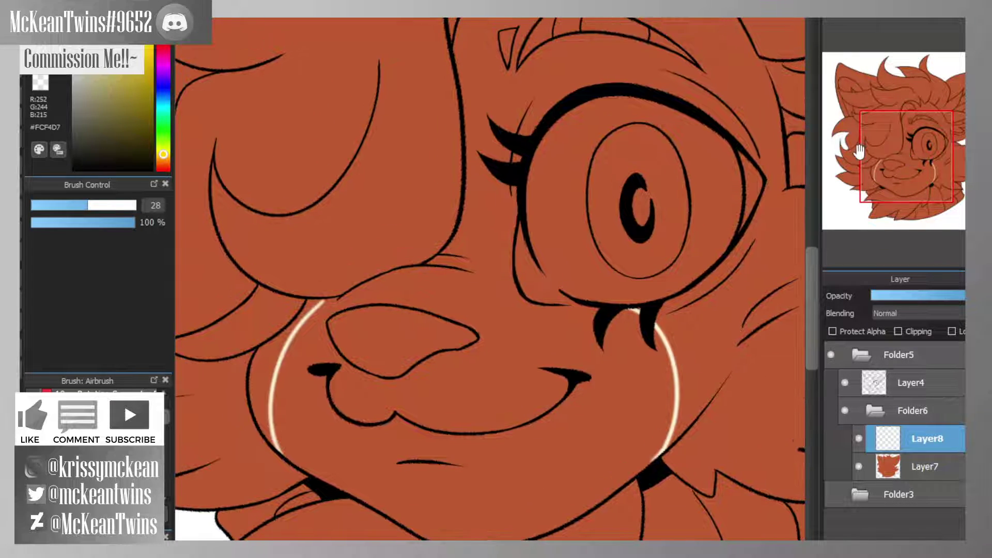
drag(579, 305, 548, 310)
- Outline the cream forehead stripe past the eyebrow to the upper lashes, and fill the enclosed face marking with #FCF4D7
drag(908, 166, 920, 121)
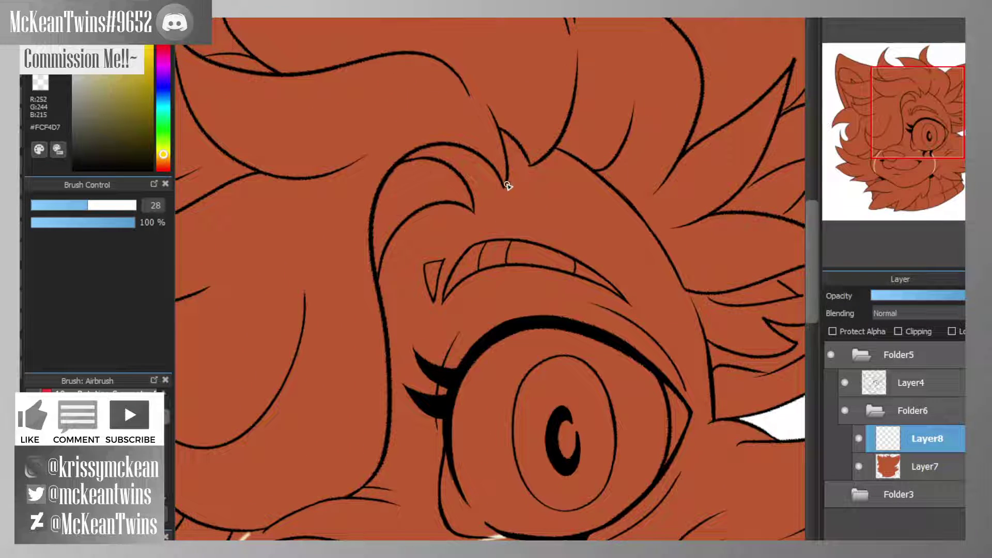
mouse_move(505, 188)
mouse_down()
mouse_move(511, 236)
mouse_move(501, 268)
mouse_move(445, 341)
mouse_move(445, 357)
mouse_move(481, 294)
mouse_up()
mouse_move(923, 114)
mouse_down()
mouse_move(915, 154)
mouse_move(911, 146)
mouse_up()
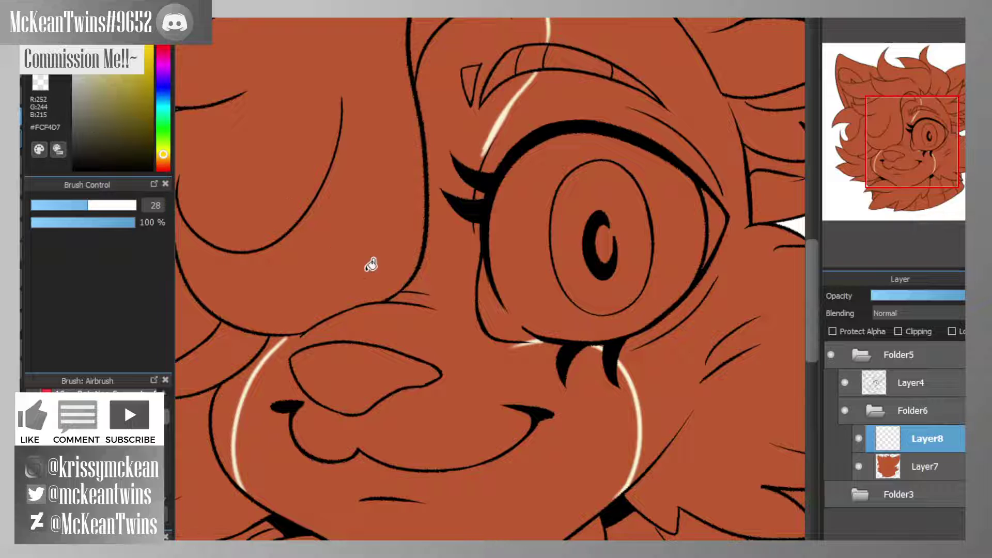
click(445, 344)
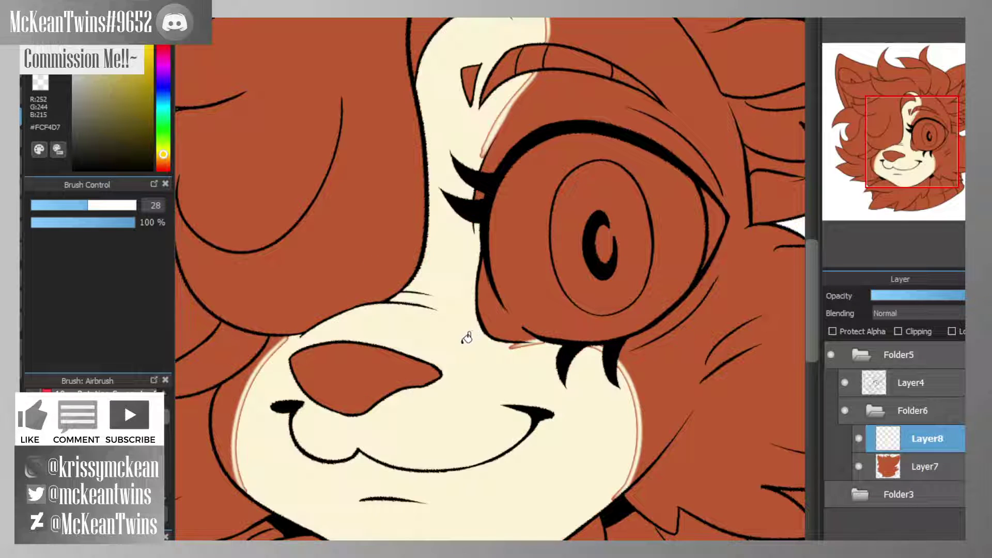
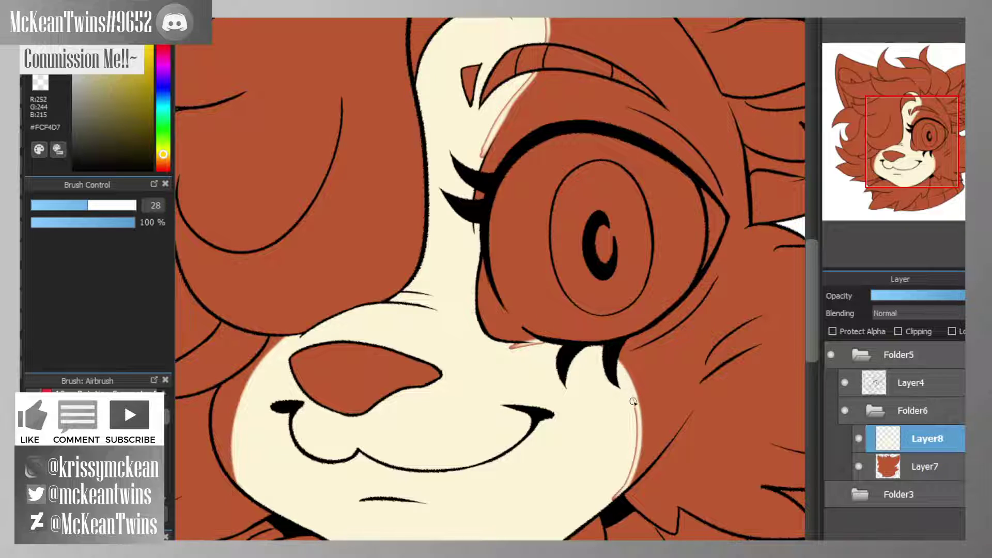
- Close the unfilled gaps along the cheek and under the eye, and erase stray cream with the transparent color
mouse_move(633, 402)
mouse_down()
mouse_move(636, 439)
mouse_move(636, 409)
mouse_move(611, 500)
mouse_up()
key(ctrl+Up)
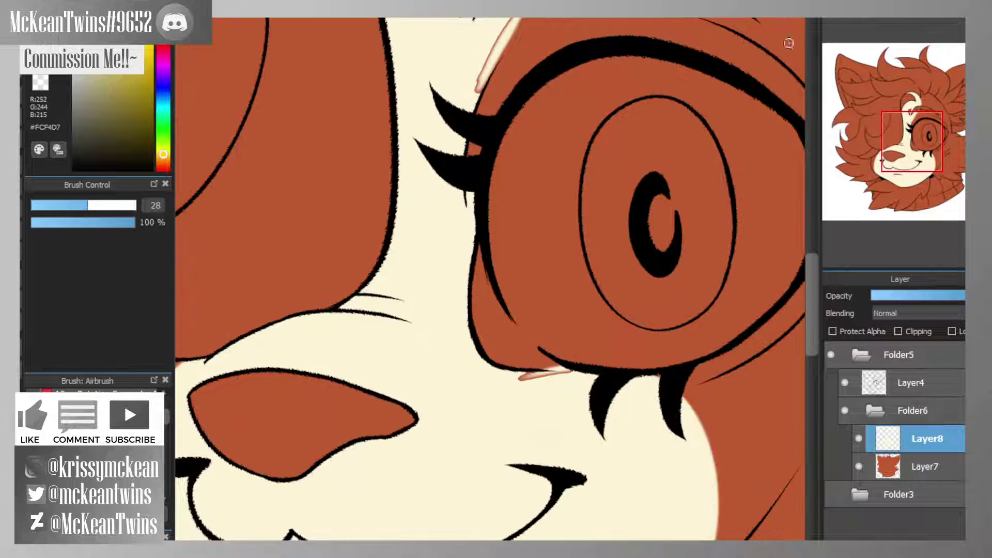
mouse_move(572, 376)
mouse_down()
mouse_move(514, 381)
mouse_move(570, 376)
mouse_move(542, 368)
mouse_move(566, 369)
mouse_up()
click(43, 84)
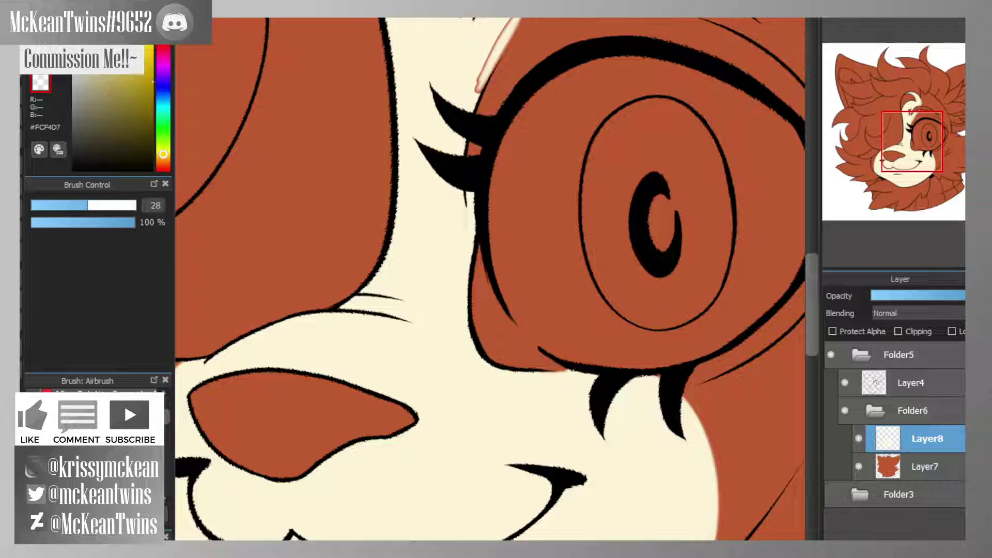
key(e)
drag(343, 304, 356, 288)
- Paint over the gaps along the forehead stripe's edge and erase the cream beside the inner corner of the eye
drag(923, 148, 917, 117)
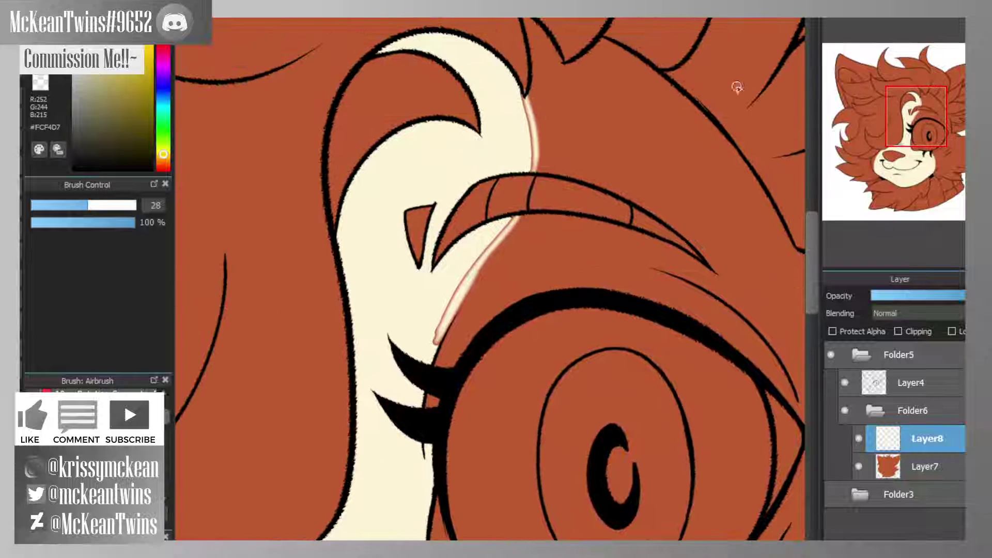
drag(516, 100, 535, 177)
mouse_move(519, 213)
mouse_down()
mouse_move(452, 294)
mouse_move(448, 316)
mouse_up()
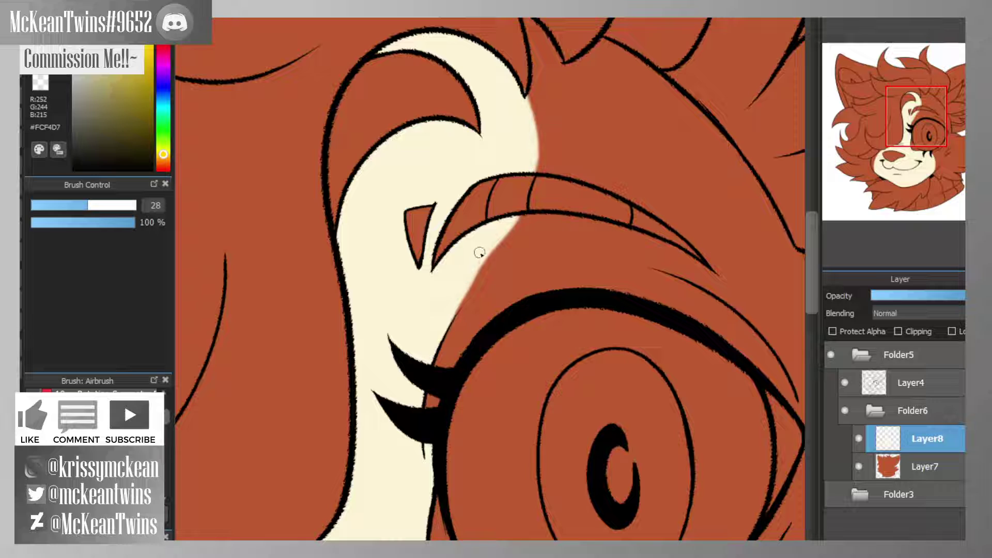
mouse_move(480, 253)
mouse_down()
mouse_move(466, 281)
mouse_move(503, 222)
mouse_up()
key(z)
mouse_move(421, 435)
mouse_down()
mouse_move(436, 480)
mouse_move(429, 429)
mouse_move(441, 501)
mouse_up()
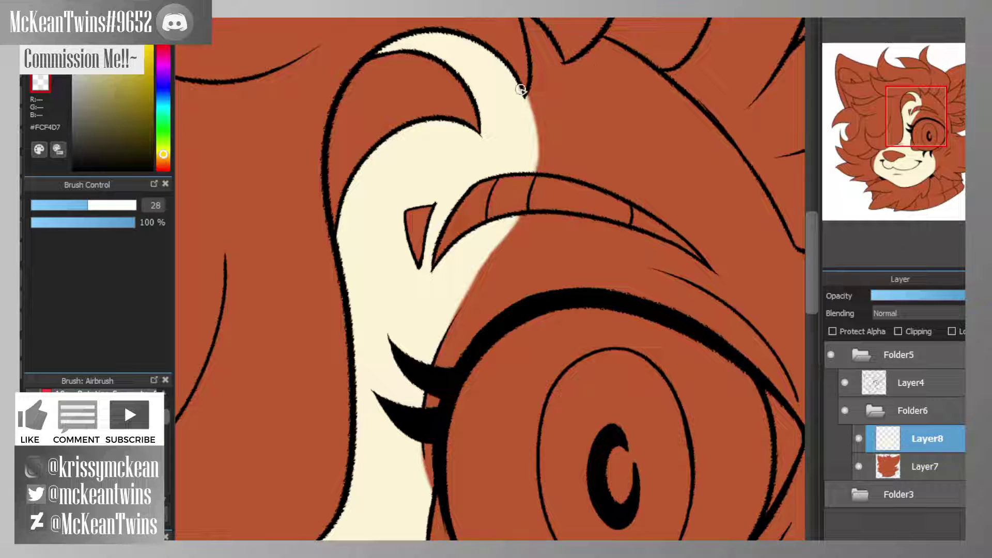
- Erase a strip of cream along the cheek below the lower lashes to narrow the muzzle marking with a smooth edge
click(880, 19)
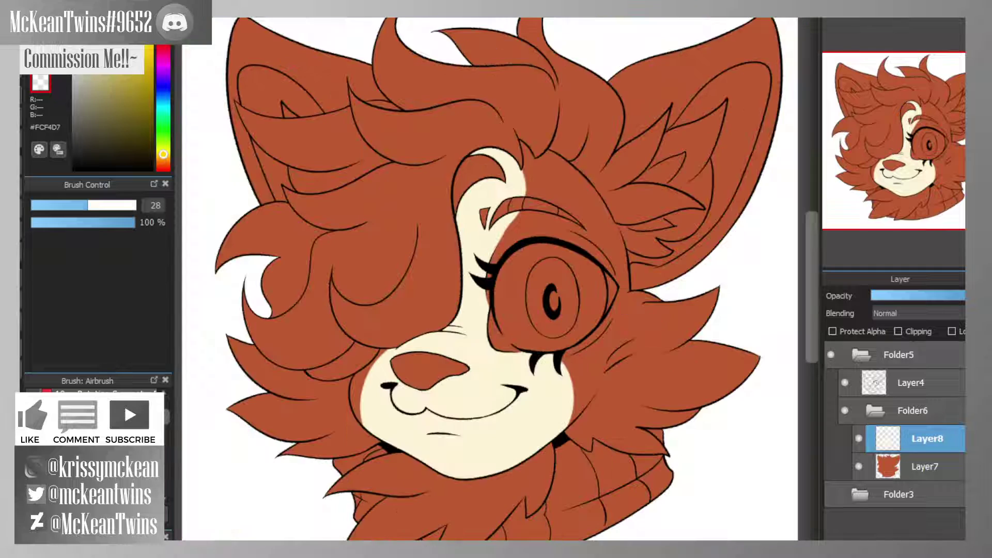
click(907, 119)
drag(907, 120, 913, 171)
click(851, 20)
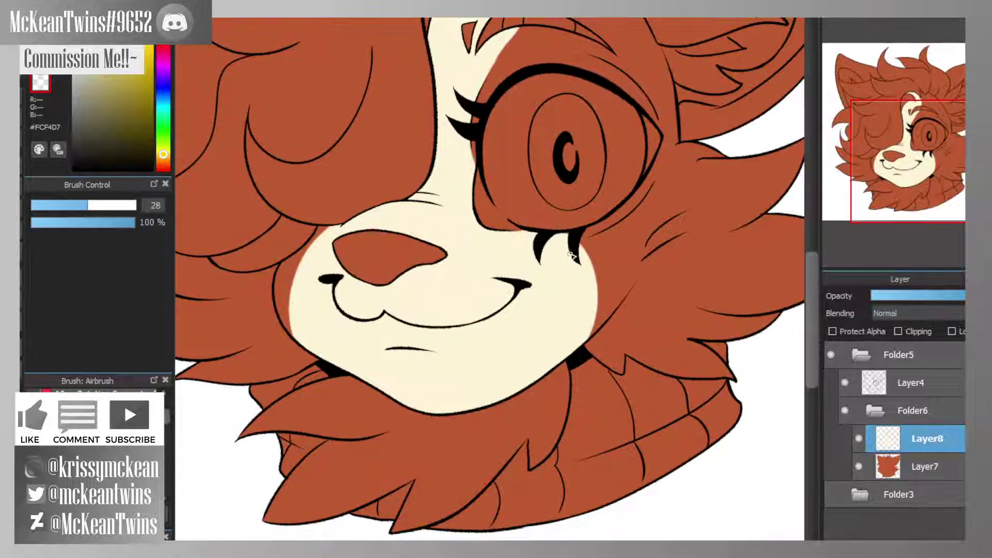
drag(551, 236, 537, 397)
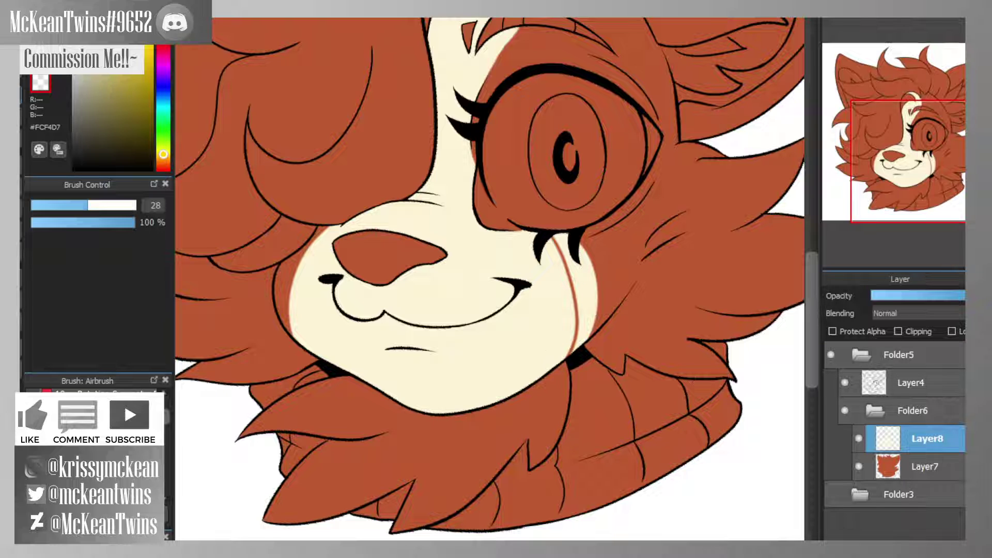
drag(558, 236, 578, 352)
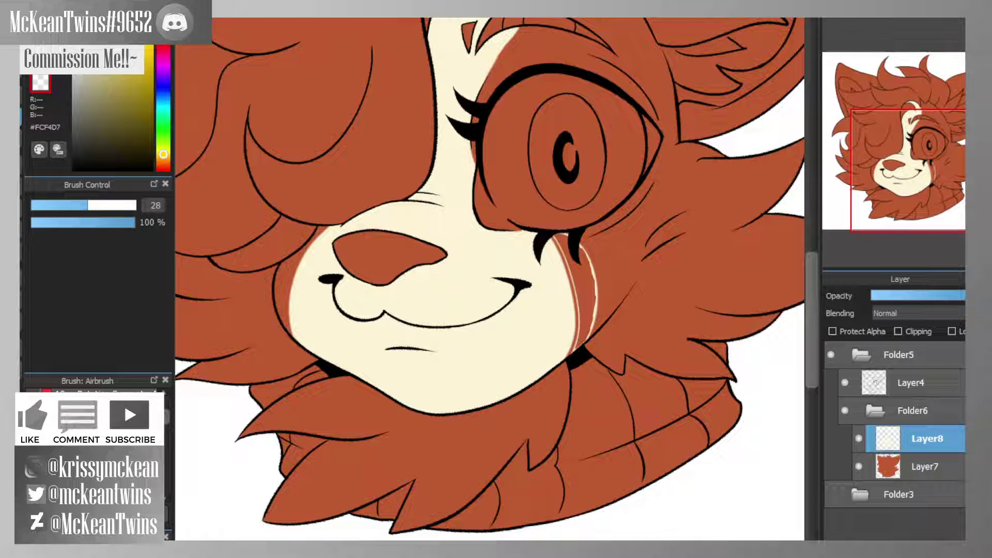
scroll(886, 30, up, 2)
mouse_move(947, 170)
mouse_down()
mouse_move(952, 183)
mouse_move(934, 168)
mouse_up()
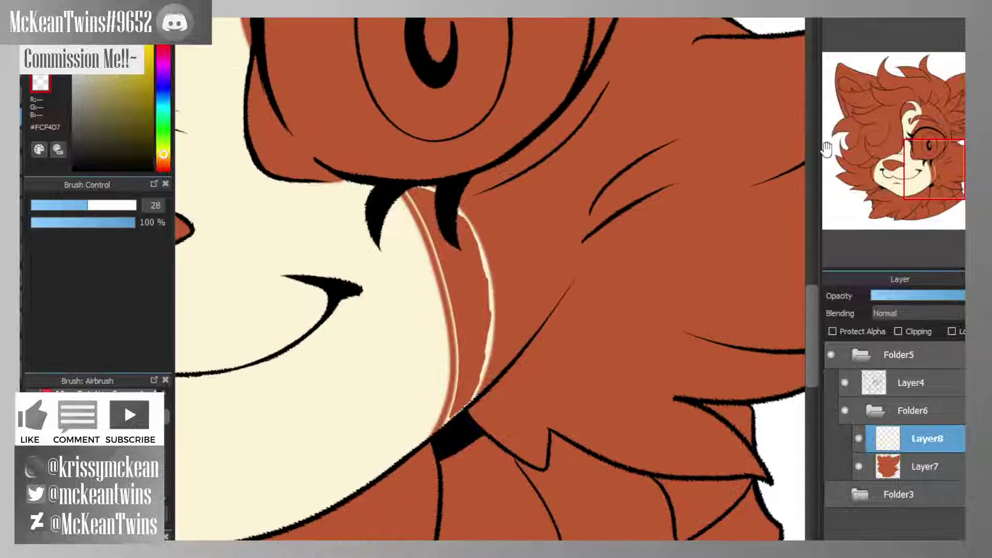
mouse_move(421, 206)
mouse_down()
mouse_move(457, 329)
mouse_move(455, 386)
mouse_move(467, 343)
mouse_move(448, 433)
mouse_move(483, 381)
mouse_move(491, 300)
mouse_move(470, 234)
mouse_move(405, 186)
mouse_up()
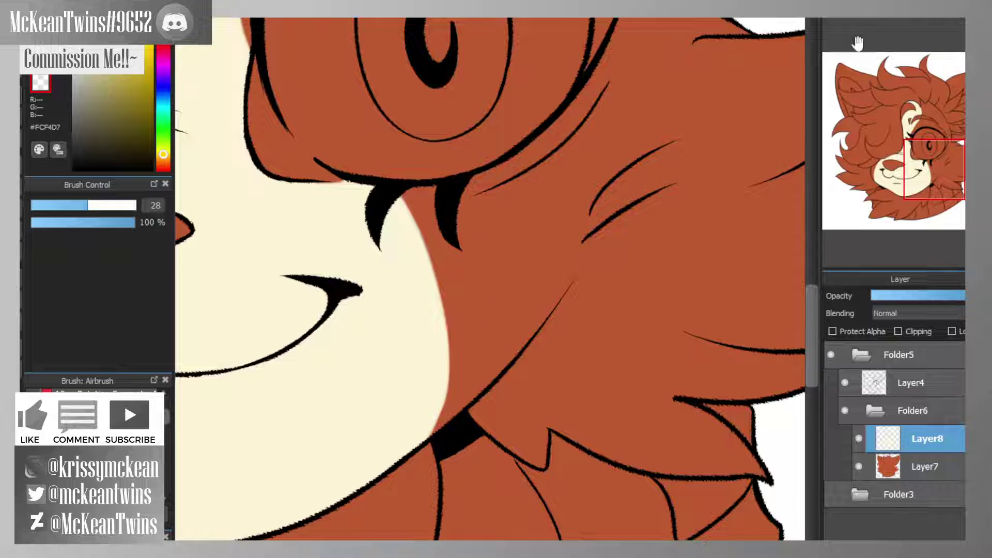
- Try to trim the cream marking where the cheek meets the jaw below the visible eye
key(ctrl+0)
scroll(905, 163, up, 5)
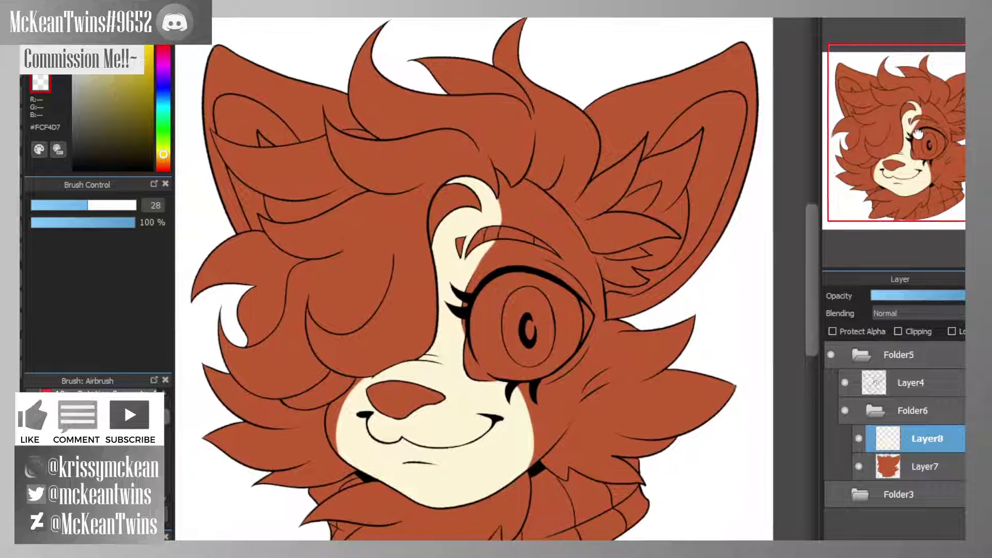
drag(905, 163, 913, 177)
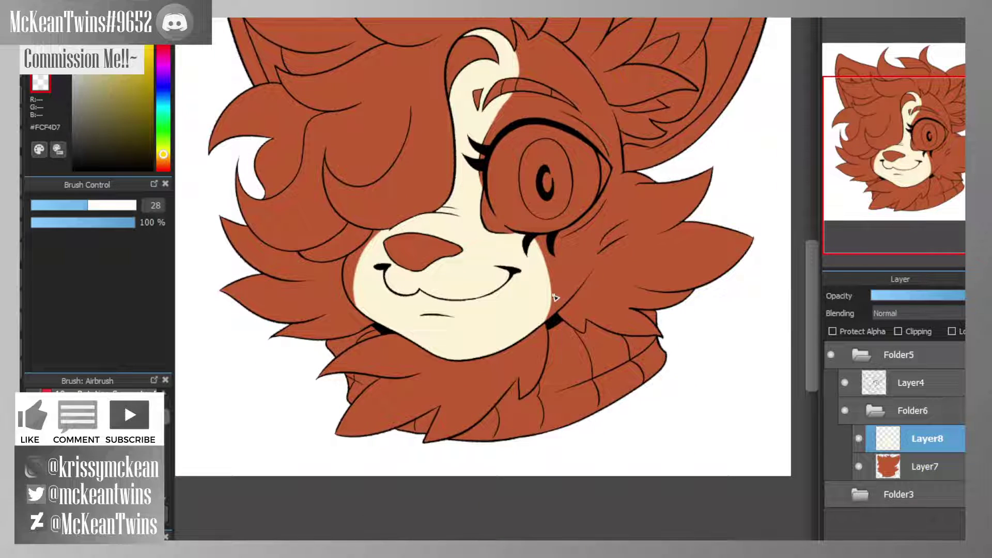
mouse_move(554, 297)
mouse_down()
mouse_move(546, 325)
mouse_move(525, 342)
mouse_up()
key(ctrl+z)
- Rotate the canvas and smooth the muzzle marking's curved edge from the lower lashes to the jaw with transparent color
scroll(486, 281, up, 3)
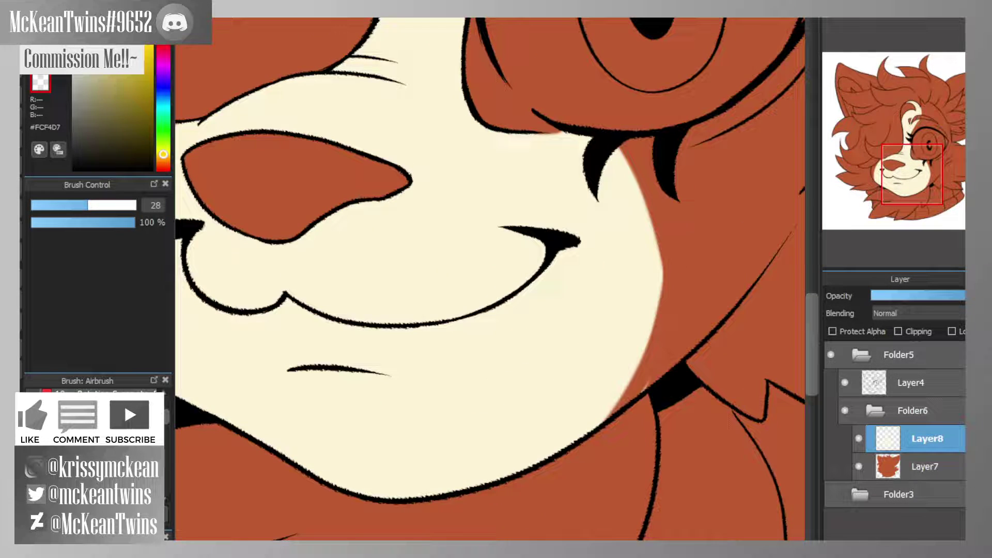
key(Left)
key(Left)
key(Left)
key(Left)
key(Left)
key(Left)
key(Left)
key(Left)
key(Left)
key(Left)
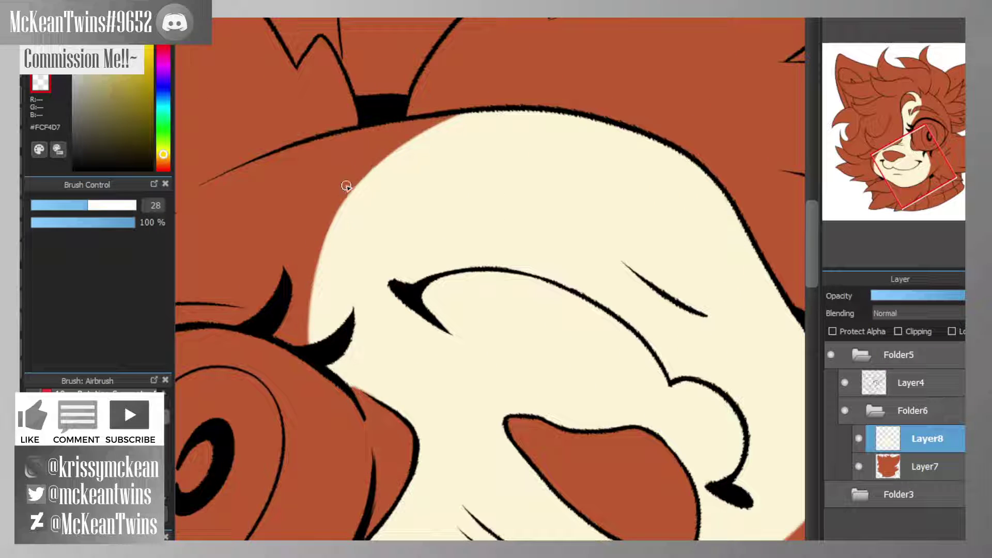
drag(324, 250, 453, 118)
key(Up)
scroll(490, 279, down, 2)
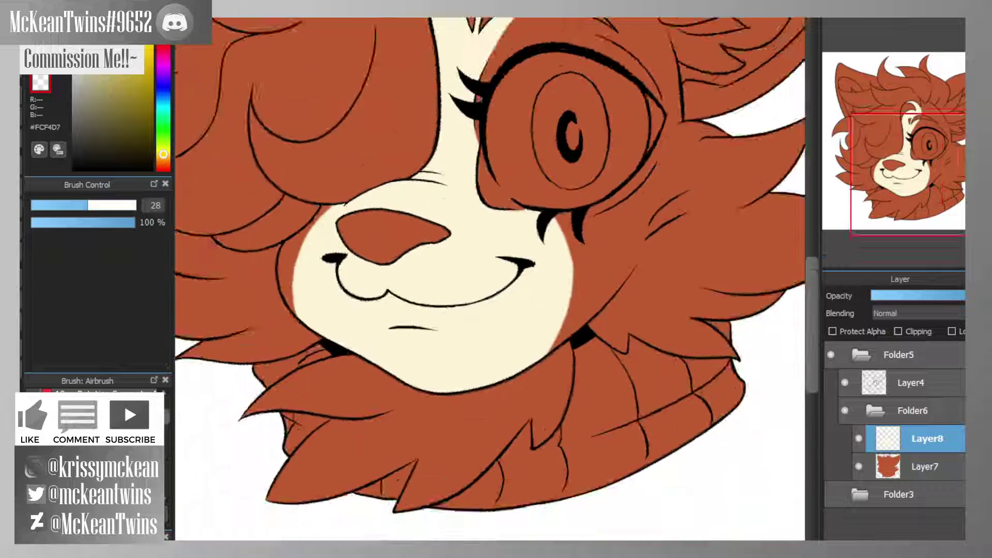
- Trim the muzzle marking's edge on the cheek under the hair, tapering it inward toward the jaw
key(ctrl+minus)
drag(927, 116, 928, 128)
scroll(303, 247, up, 5)
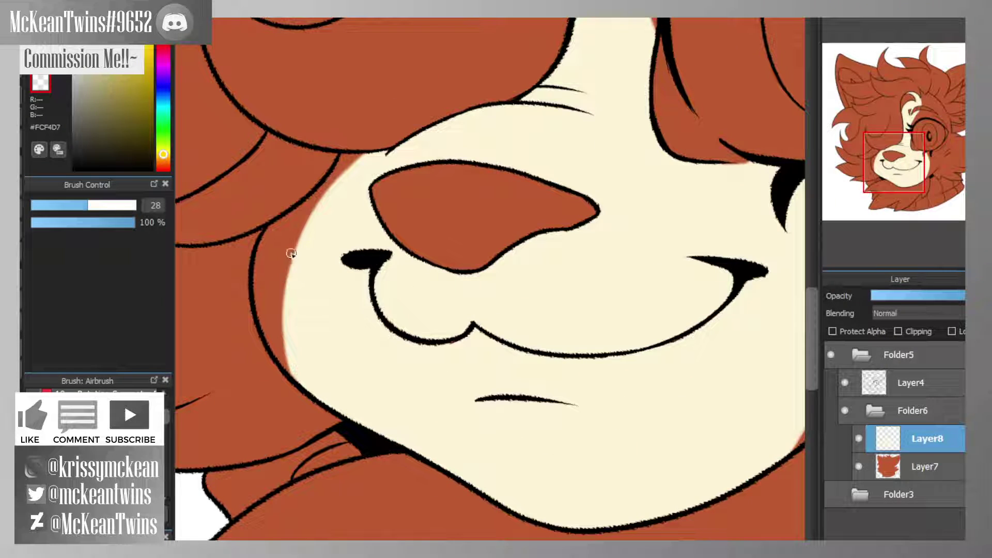
mouse_move(288, 258)
mouse_down()
mouse_move(284, 319)
mouse_move(296, 235)
mouse_move(293, 357)
mouse_move(285, 285)
mouse_move(314, 395)
mouse_move(286, 275)
mouse_move(337, 421)
mouse_move(284, 299)
mouse_move(335, 418)
mouse_move(275, 336)
mouse_up()
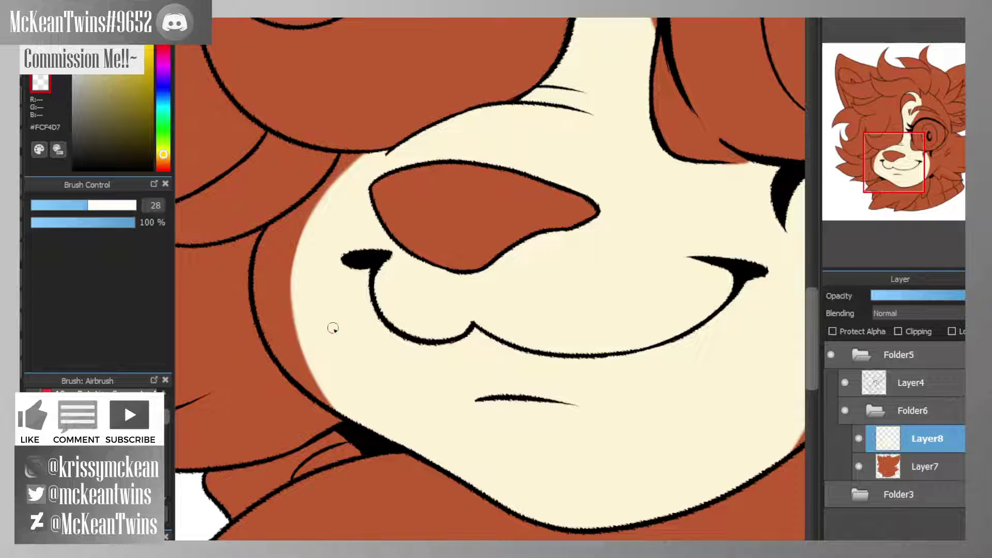
scroll(333, 328, down, 6)
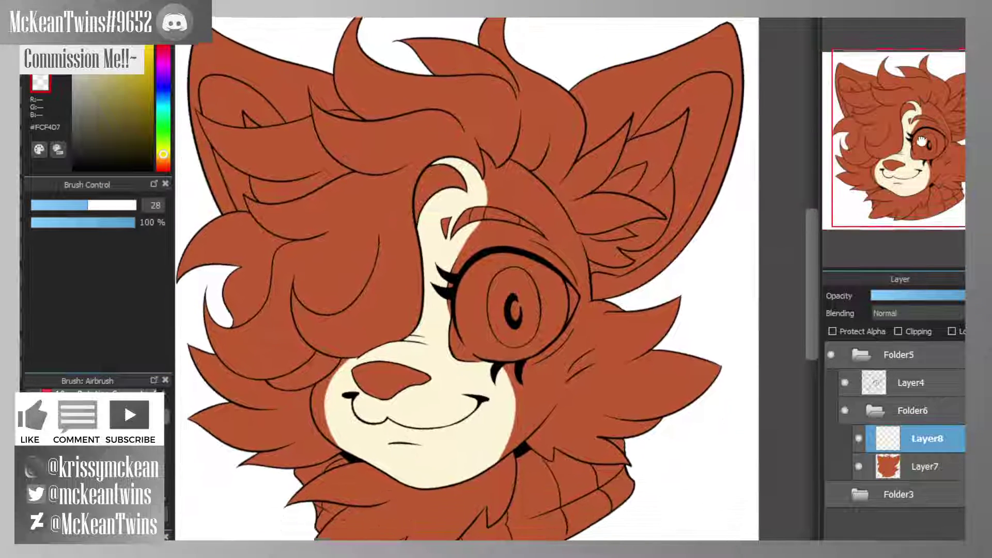
mouse_move(922, 142)
mouse_down()
mouse_move(918, 149)
mouse_move(914, 136)
mouse_move(913, 147)
mouse_move(915, 133)
mouse_up()
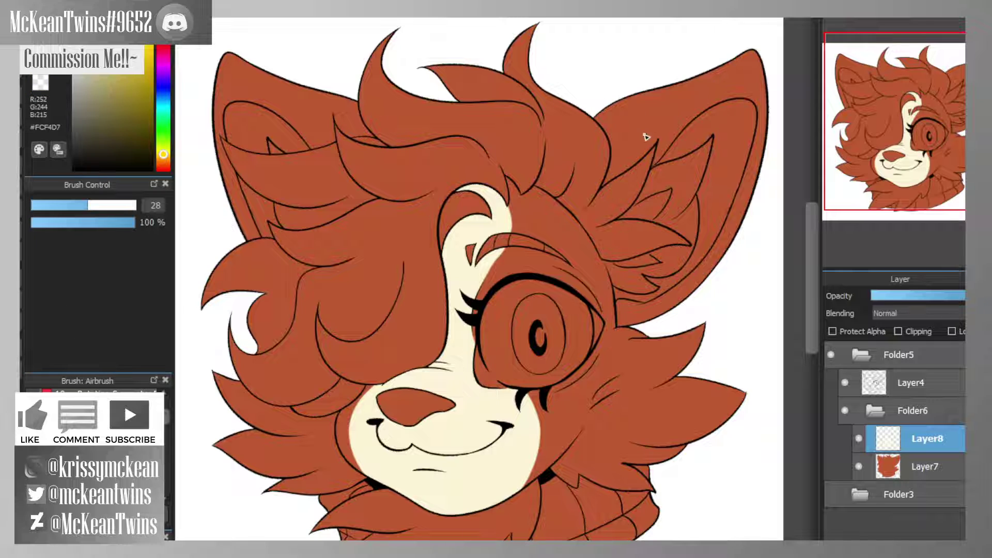
- Draw cream boundary strokes across the ear beside the visible eye, clip the marking layer, and fill the ear's outer rim with cream
drag(632, 124, 678, 161)
drag(670, 289, 674, 306)
mouse_move(964, 106)
mouse_down()
mouse_move(987, 99)
mouse_move(973, 108)
mouse_up()
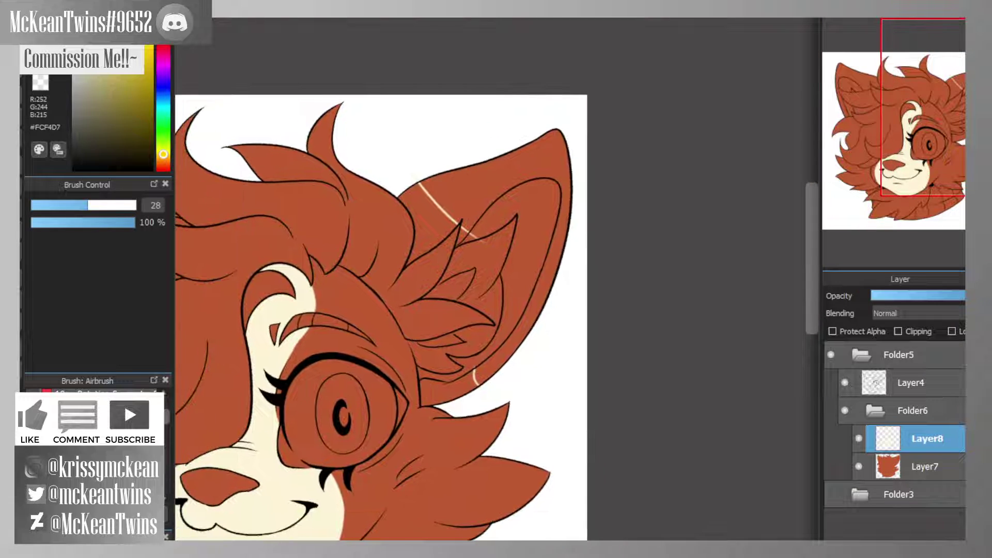
key(ctrl+plus)
key(ctrl+plus)
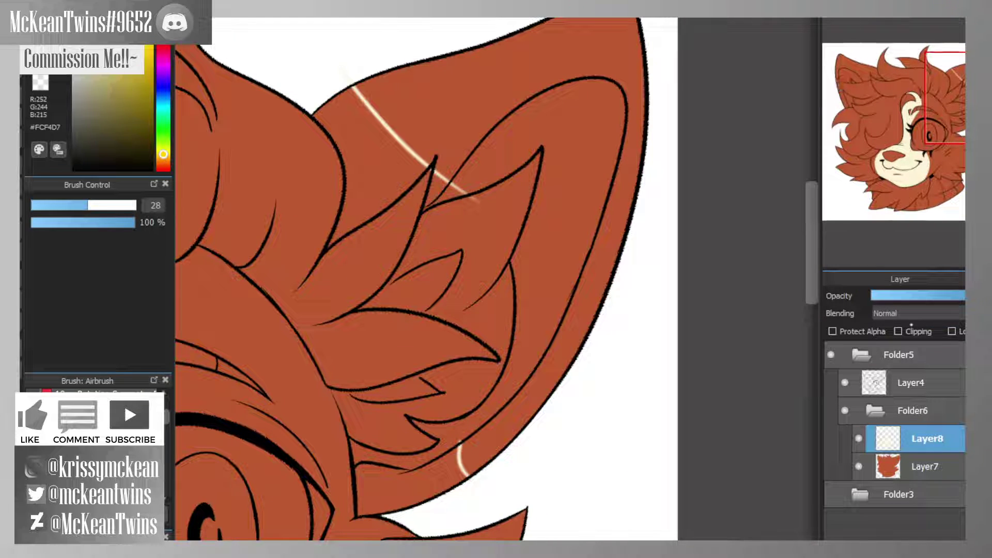
click(910, 329)
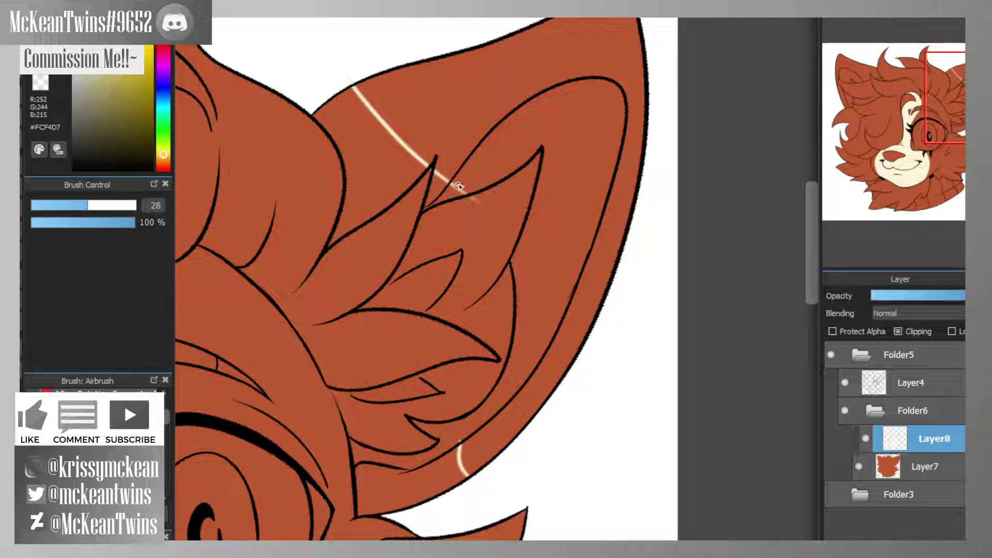
click(473, 104)
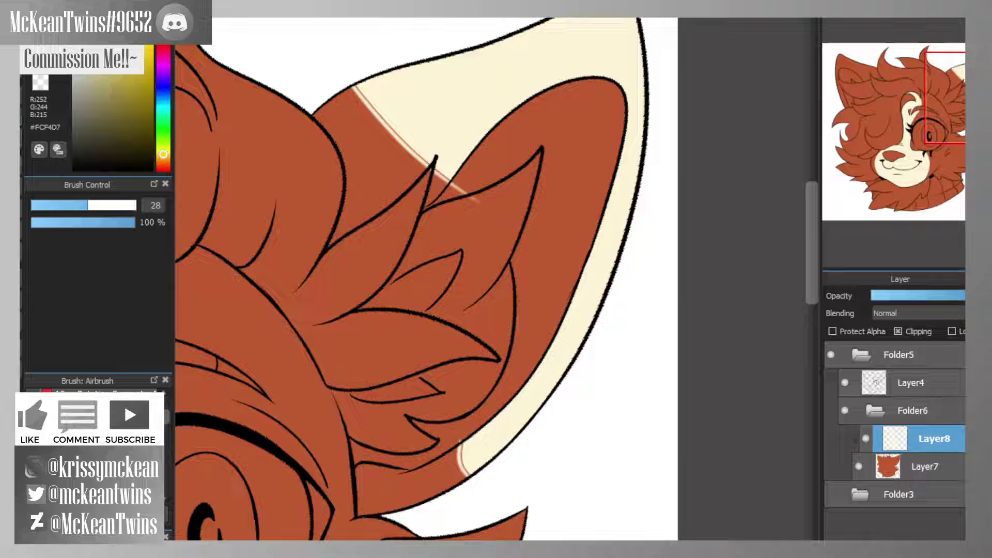
- Clean up the cream marking's lower boundary on that ear with transparent color, removing the stray double edge near the fur tufts
click(41, 82)
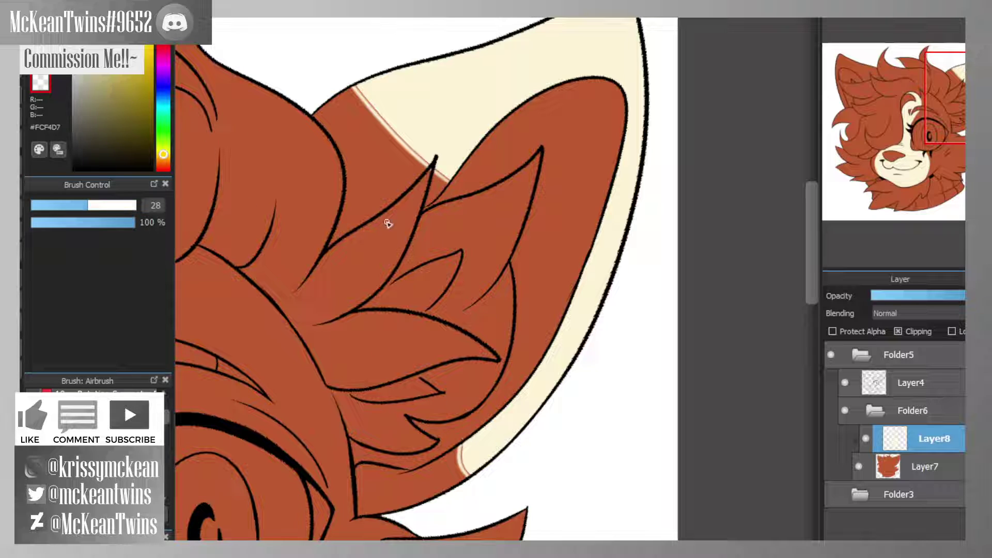
key(x)
drag(372, 100, 412, 150)
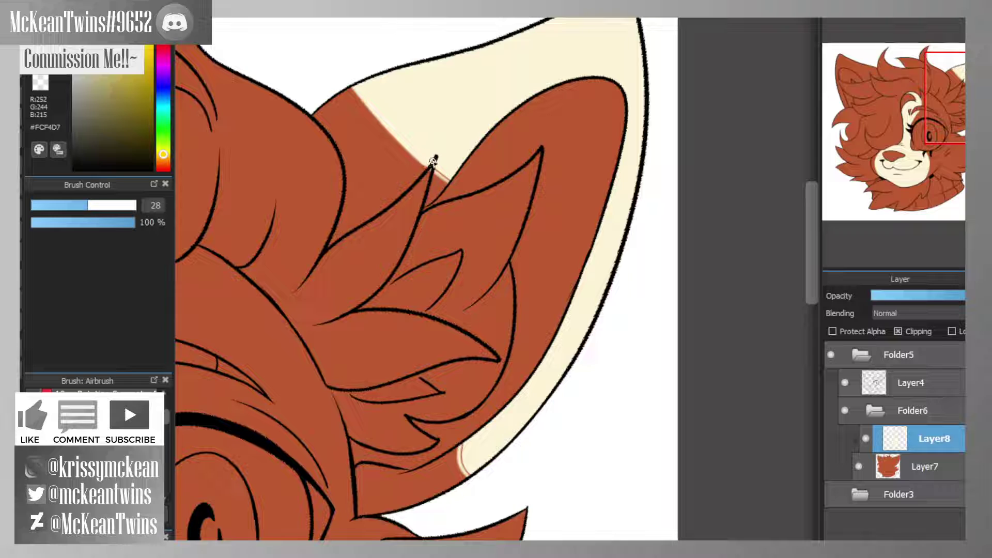
key(x)
key(x)
scroll(940, 109, down, 2)
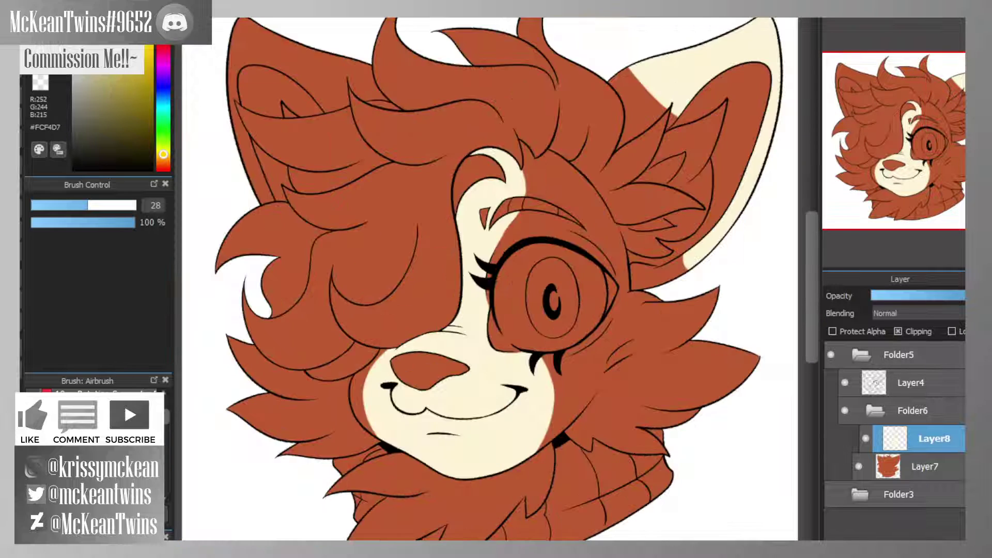
- Fill the opposite ear's outer rim with cream and erase its base beside the hair using transparent color at brush size 57
drag(940, 109, 905, 114)
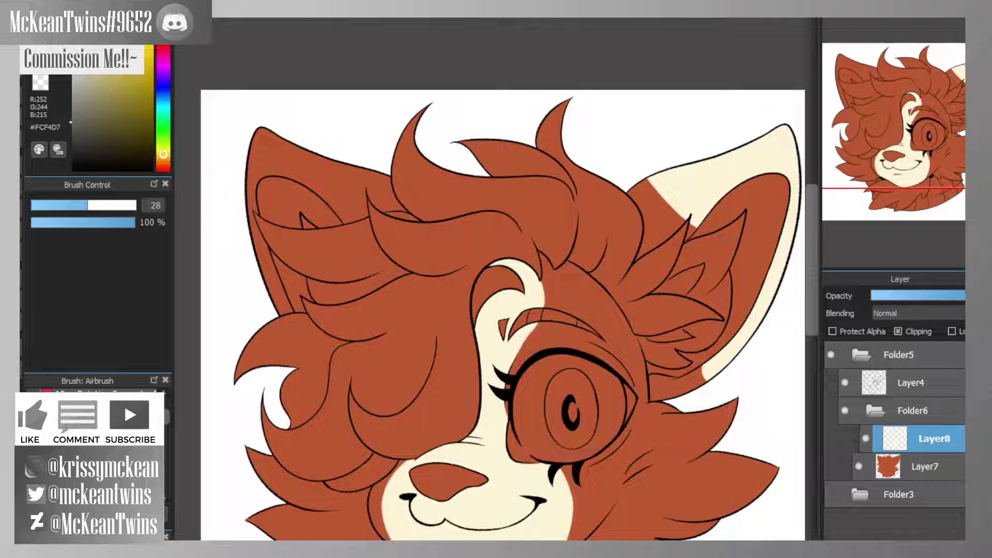
click(331, 176)
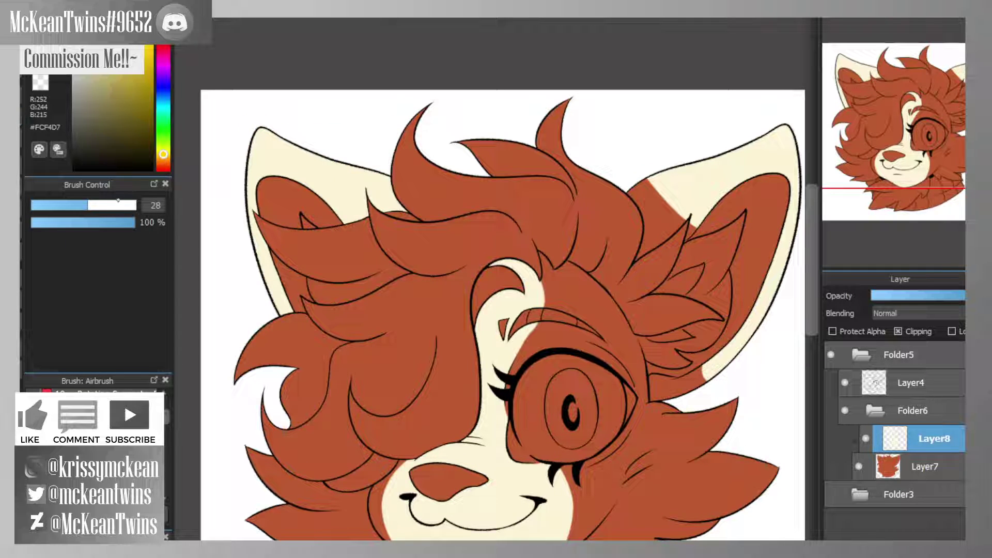
click(41, 82)
drag(88, 205, 112, 205)
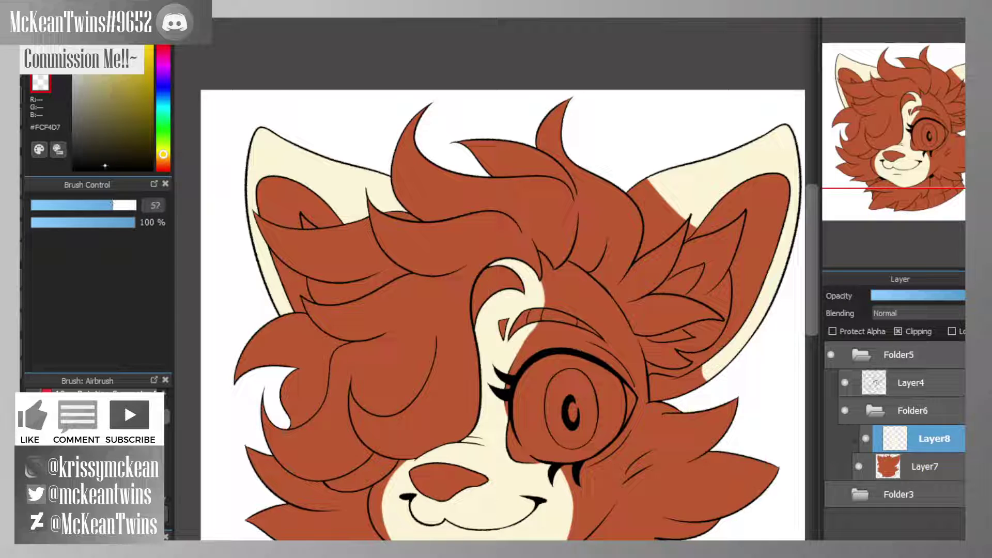
mouse_move(410, 188)
mouse_down()
mouse_move(345, 236)
mouse_move(393, 183)
mouse_move(377, 200)
mouse_move(396, 188)
mouse_move(406, 216)
mouse_up()
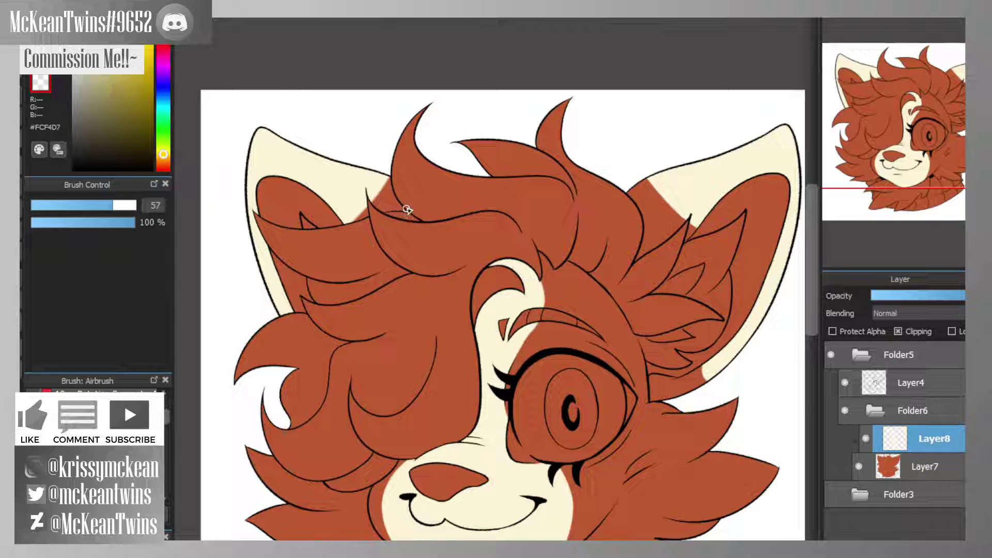
- Sample the light blue #7FE1EC from the character's eye on the reference sheet
drag(924, 124, 912, 143)
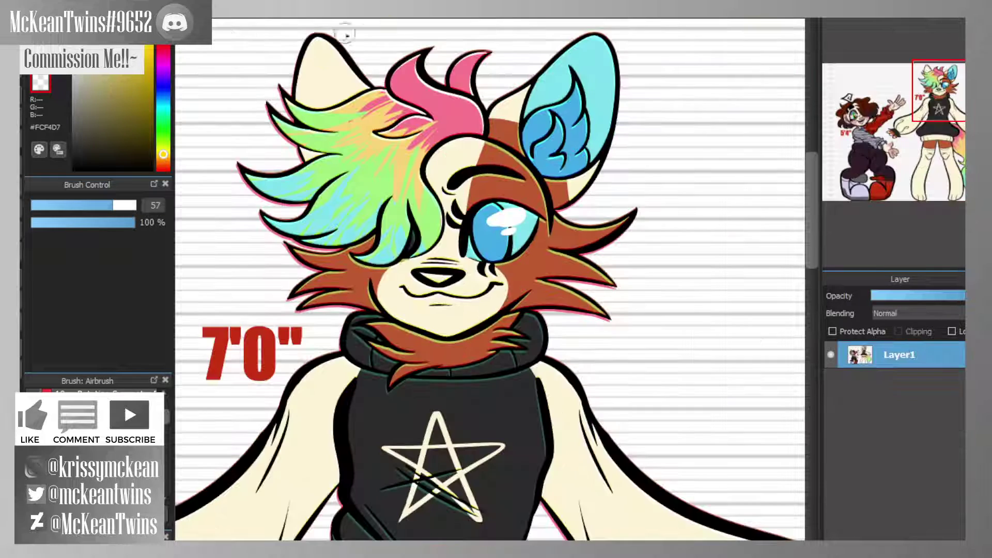
right_click(525, 228)
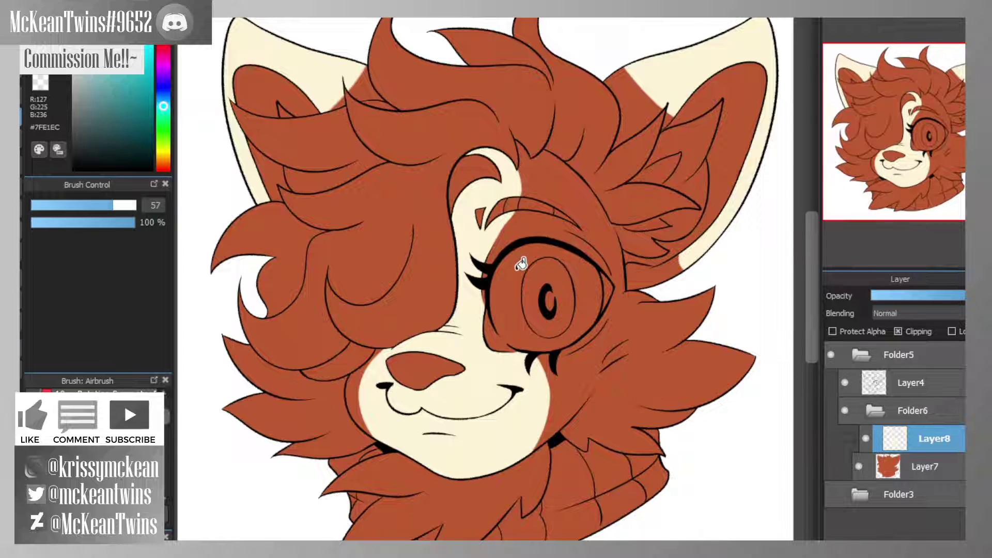
click(592, 292)
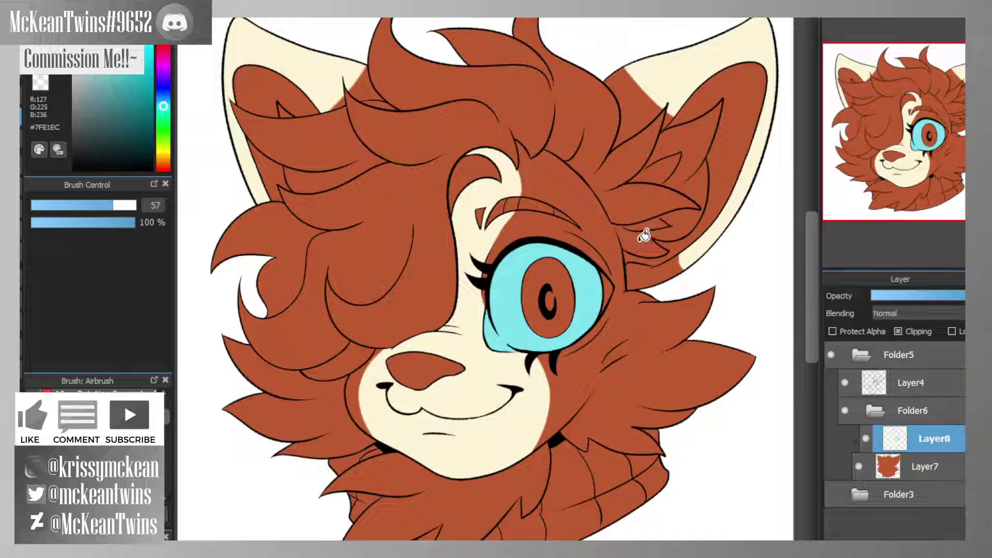
click(285, 110)
click(679, 228)
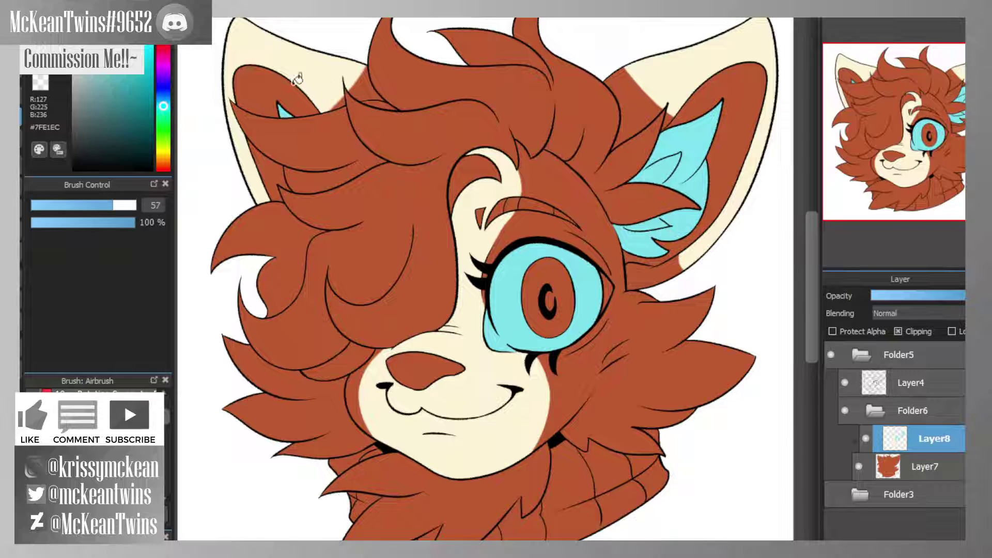
key(ctrl+z)
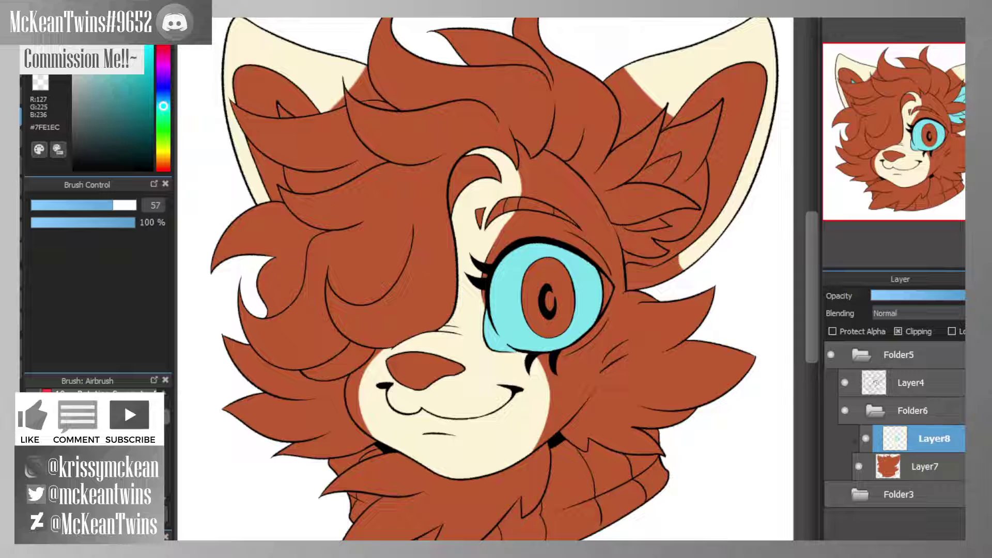
click(266, 86)
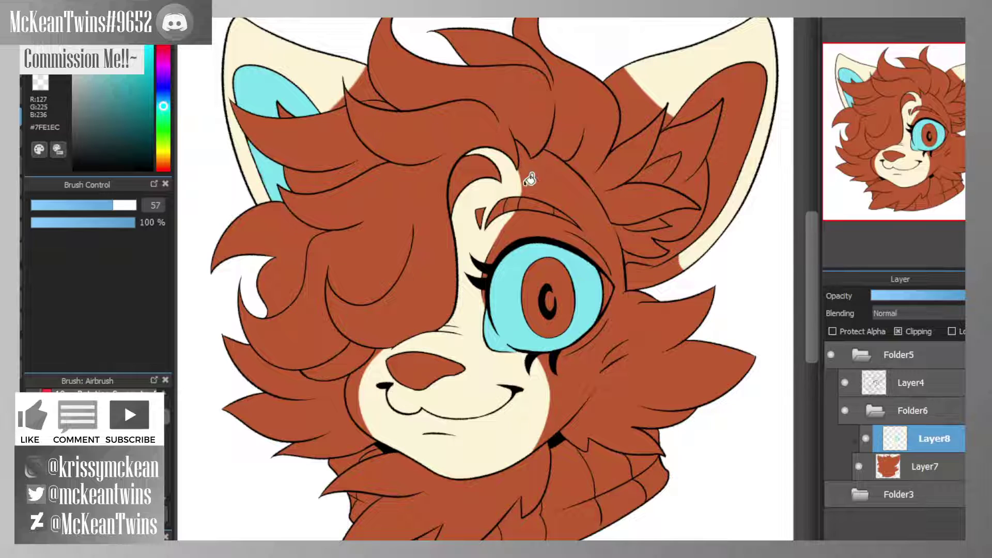
click(749, 96)
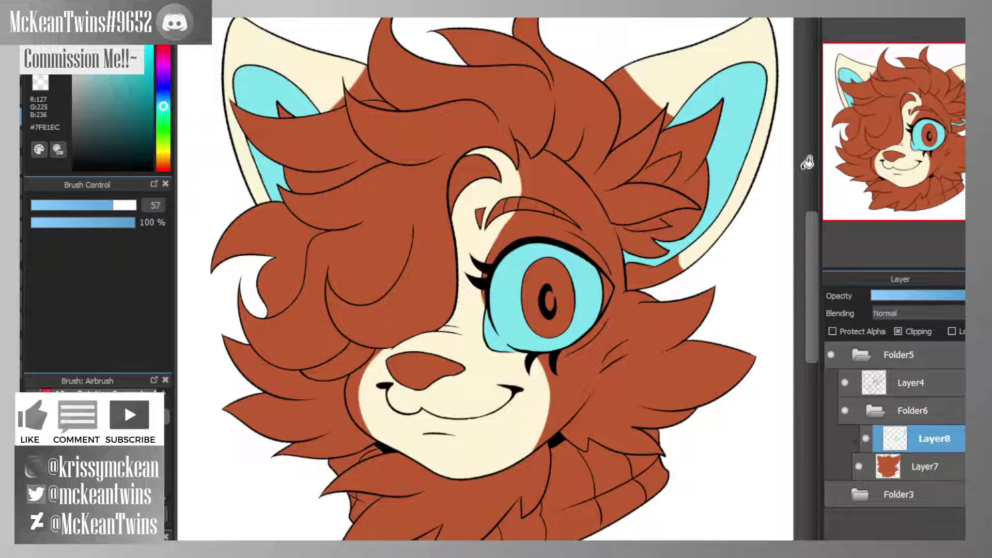
drag(911, 143, 907, 142)
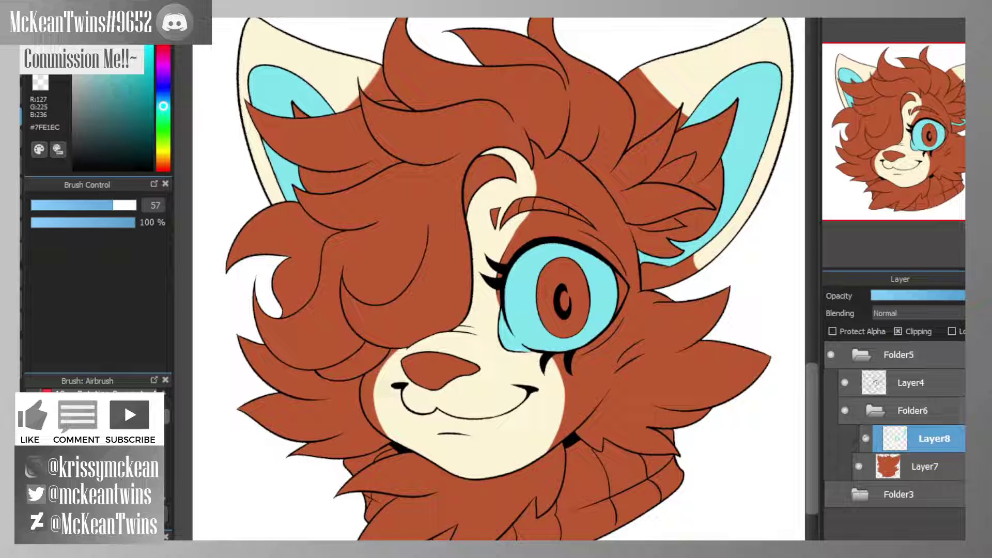
key(ctrl+z)
key(ctrl+z)
key(ctrl+z)
key(ctrl+z)
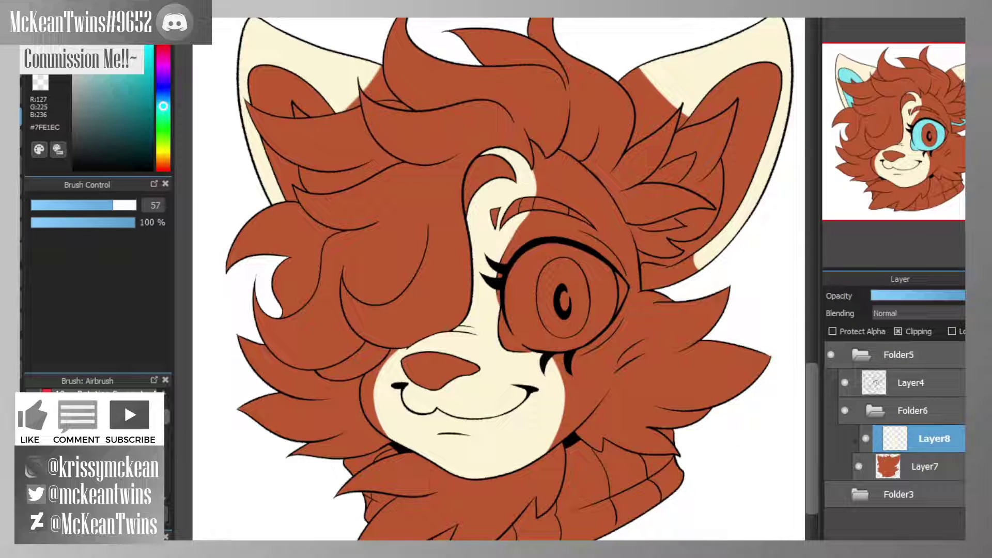
- Add a new layer above the cream markings and fill the eyeball and both inner ears with light blue #7FE1EC
key(ctrl+shift+n)
click(898, 331)
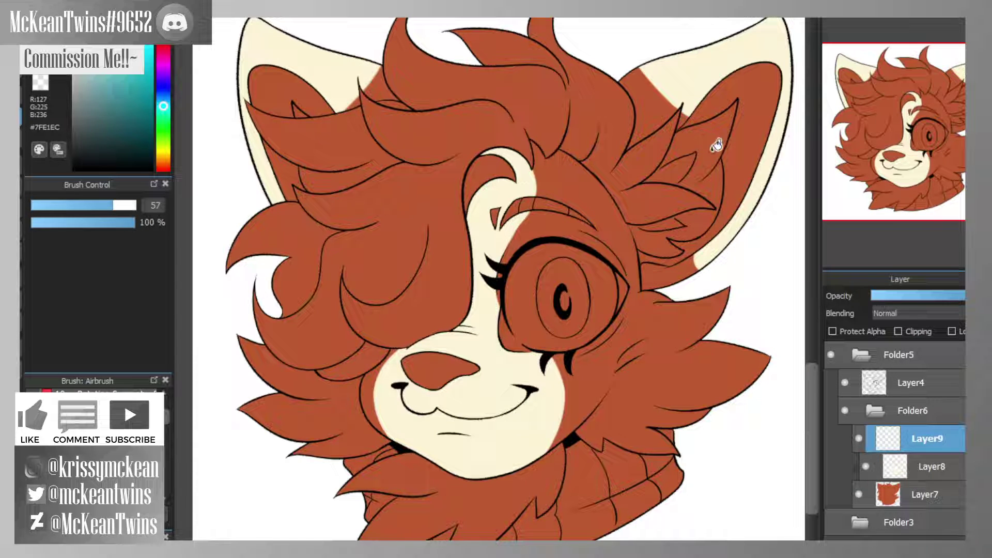
click(750, 138)
click(530, 268)
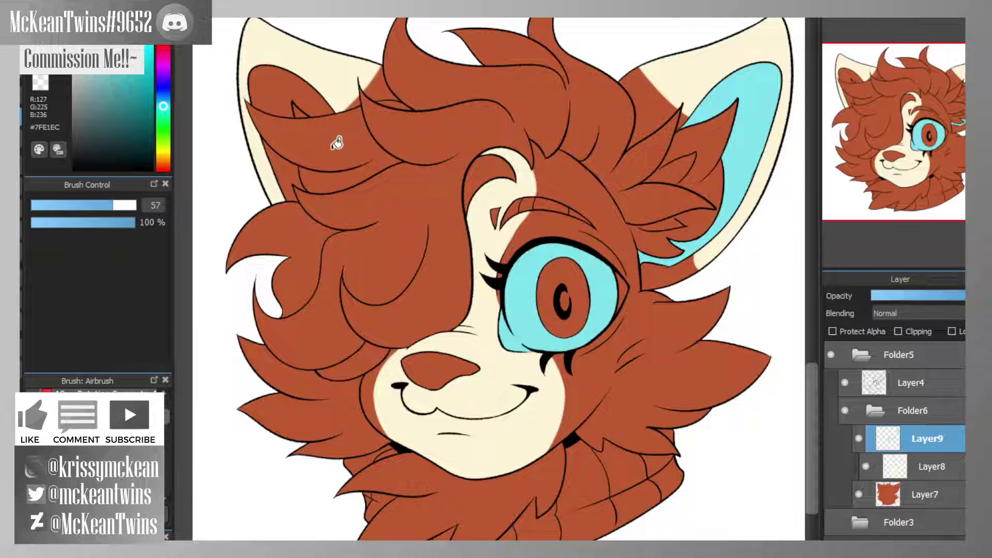
click(316, 95)
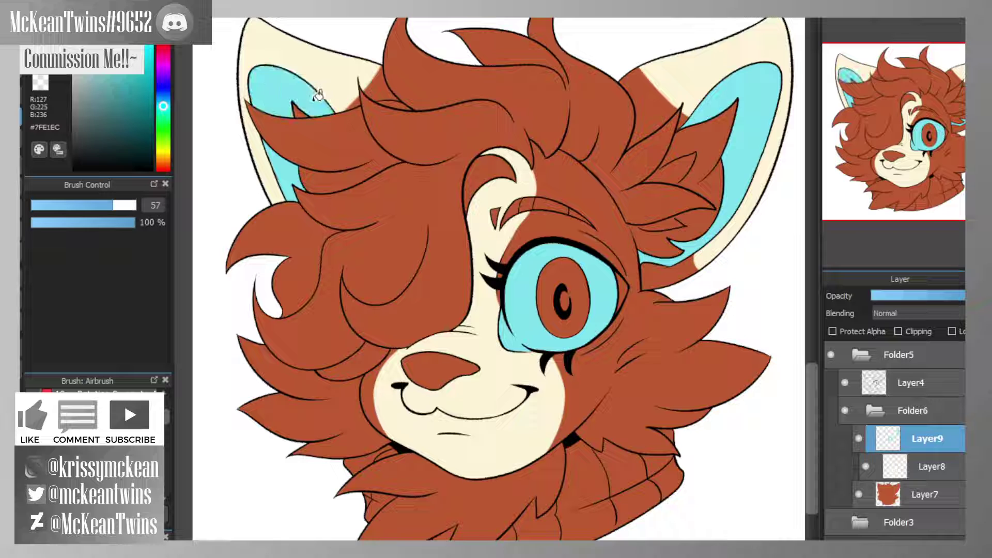
- Erase the light blue spill outside the eyeball between its inner edge and the muzzle, using transparent color
scroll(907, 113, up, 3)
drag(907, 112, 921, 152)
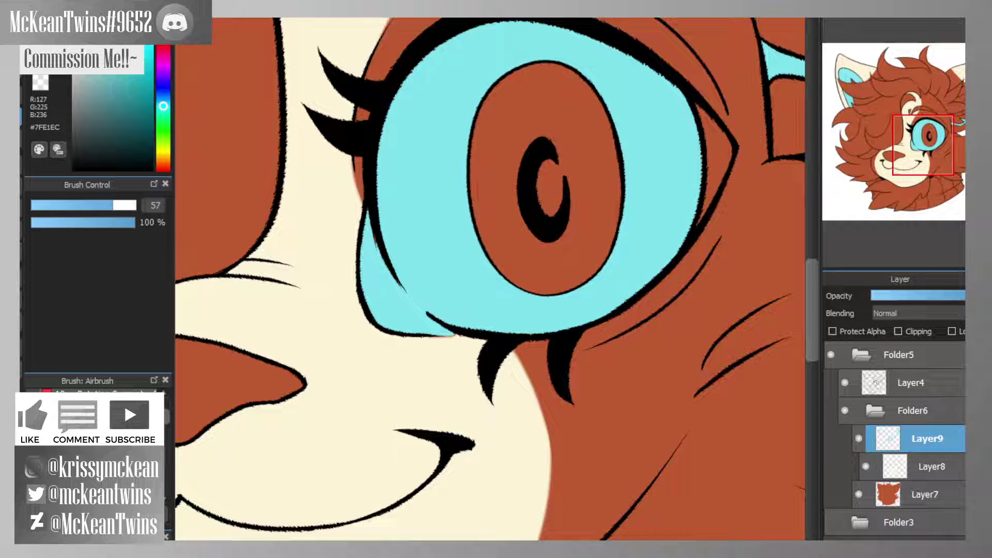
click(42, 85)
drag(362, 196, 399, 299)
mouse_move(364, 224)
mouse_down()
mouse_move(393, 303)
mouse_move(432, 327)
mouse_up()
click(83, 205)
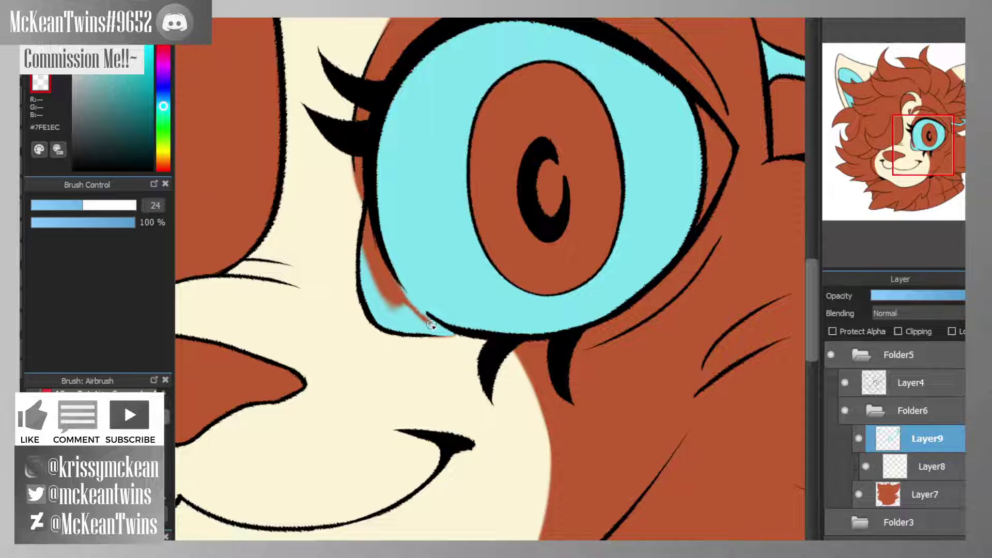
mouse_move(398, 290)
mouse_down()
mouse_move(416, 309)
mouse_move(403, 297)
mouse_move(452, 342)
mouse_up()
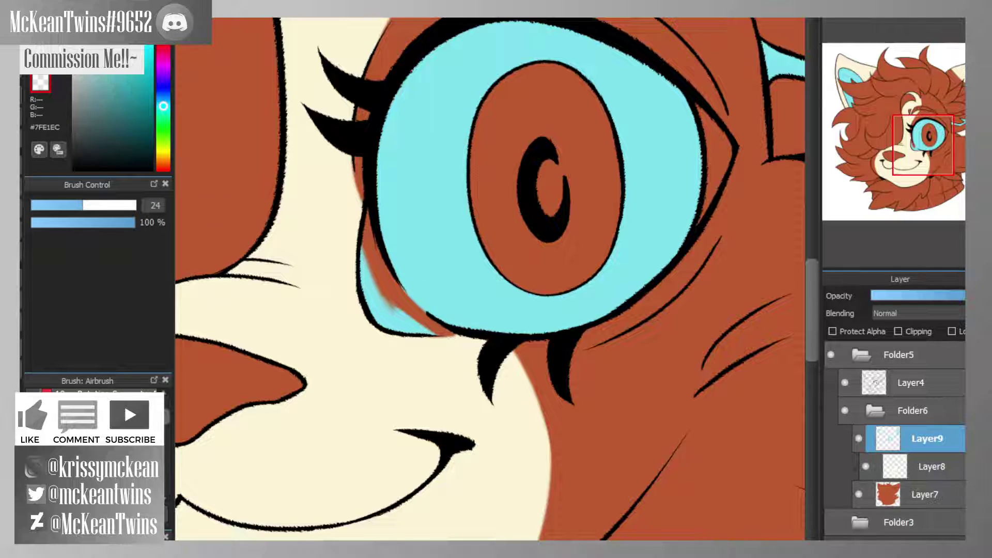
mouse_move(346, 234)
mouse_down()
mouse_move(378, 307)
mouse_move(406, 344)
mouse_move(427, 348)
mouse_move(407, 324)
mouse_up()
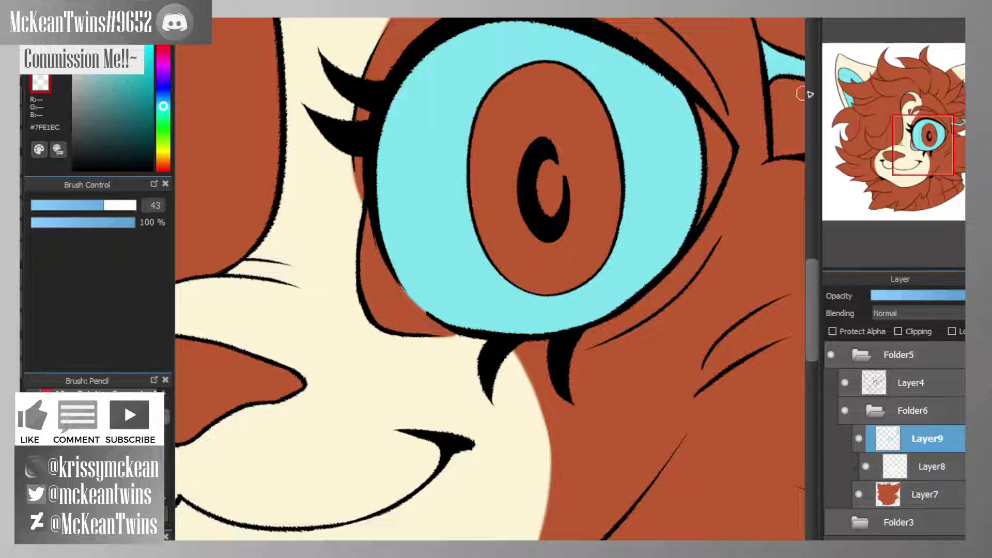
- Sample the deeper blue #46ABE6 from the reference sheet's ear and fill the iris with it on a new layer
click(878, 22)
click(878, 22)
drag(909, 101, 915, 129)
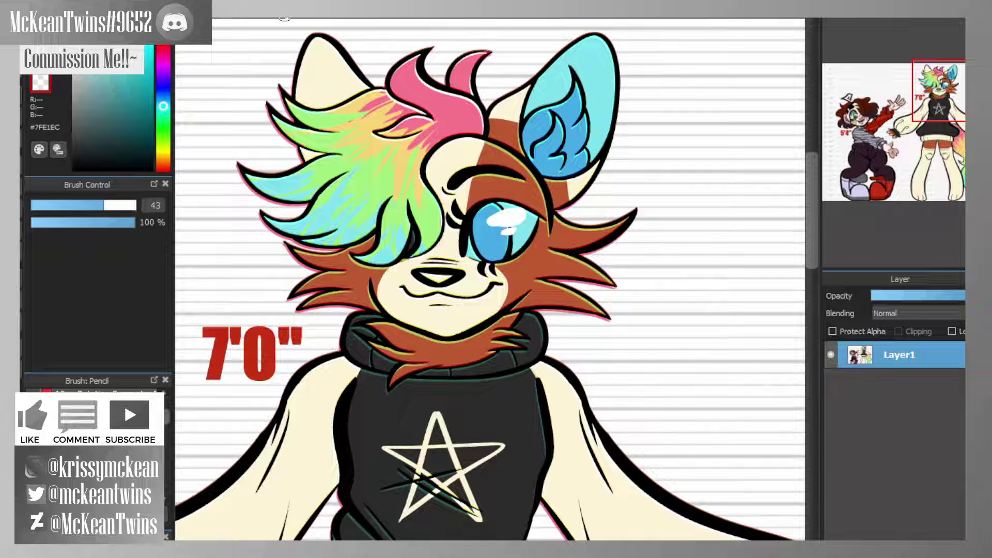
click(539, 127)
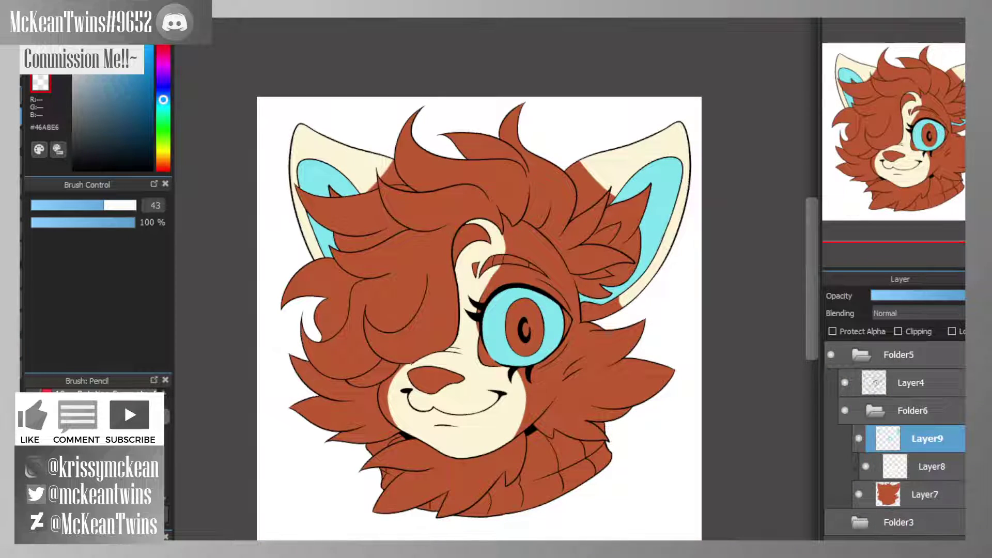
click(41, 66)
click(334, 194)
key(ctrl+shift+n)
click(534, 309)
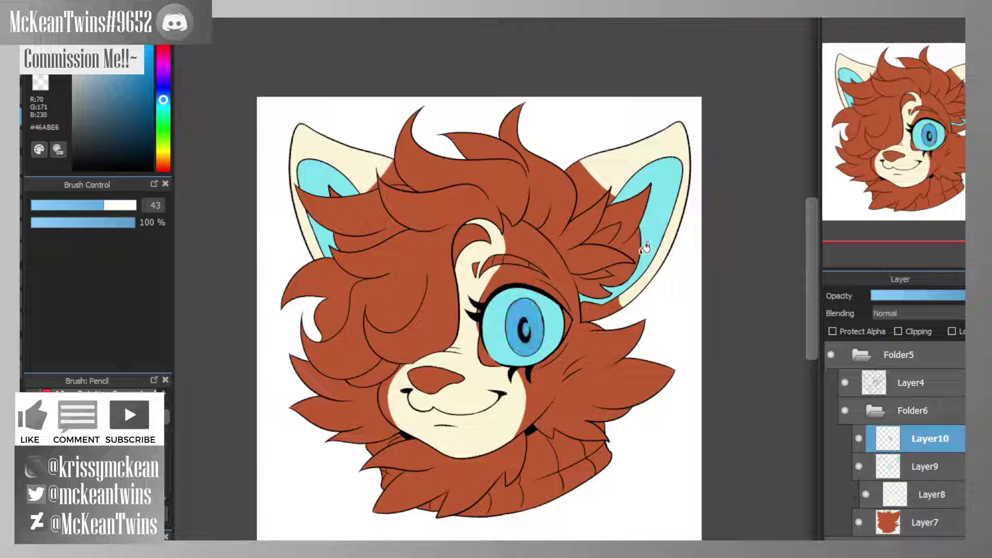
- Fill the inner fur tufts of both ears with the deeper blue #46ABE6
click(627, 219)
click(592, 240)
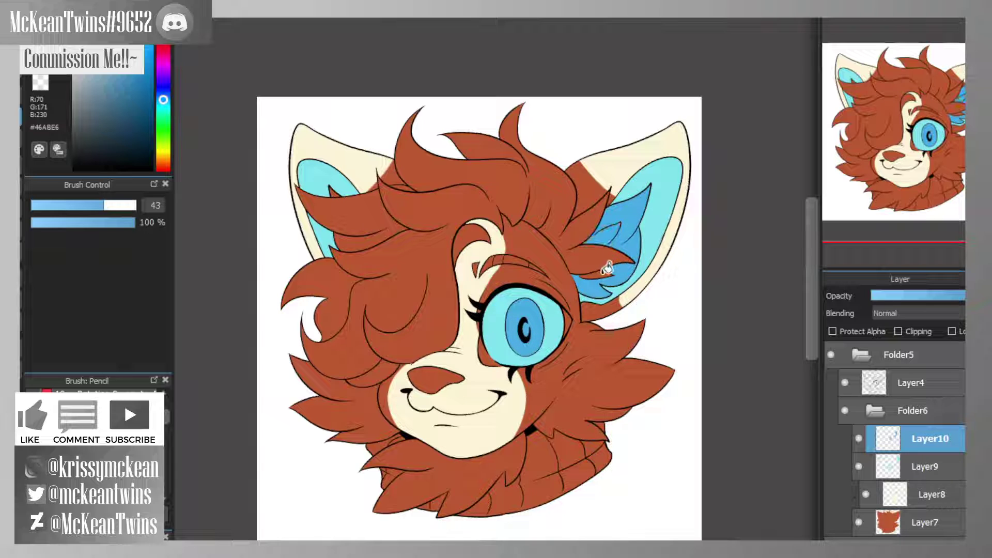
click(601, 273)
drag(340, 196, 330, 185)
mouse_move(909, 129)
mouse_down()
mouse_move(917, 155)
mouse_move(906, 142)
mouse_up()
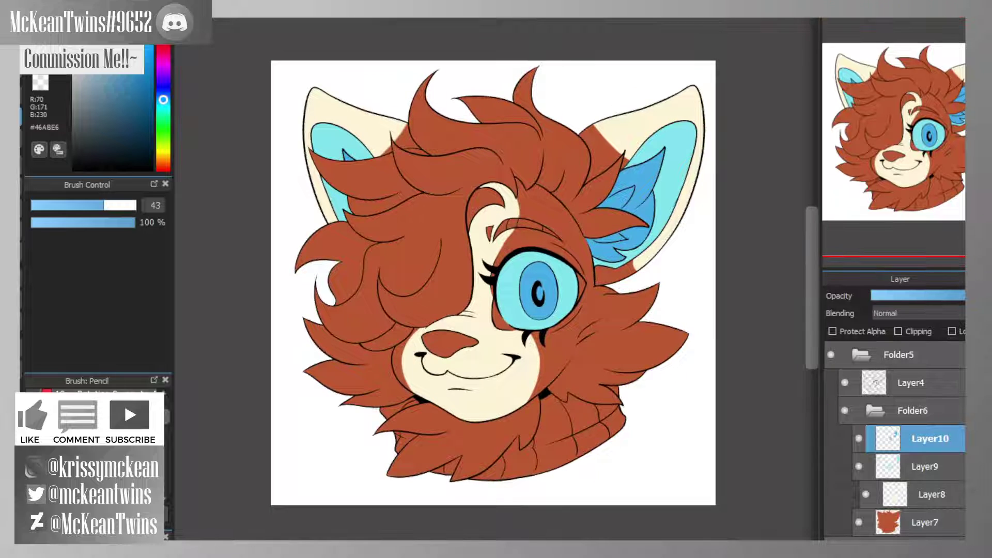
- Add a new layer above the blue details, sample cream #FCF4D7 from the reference sheet, and fill the nose
key(ctrl+shift+n)
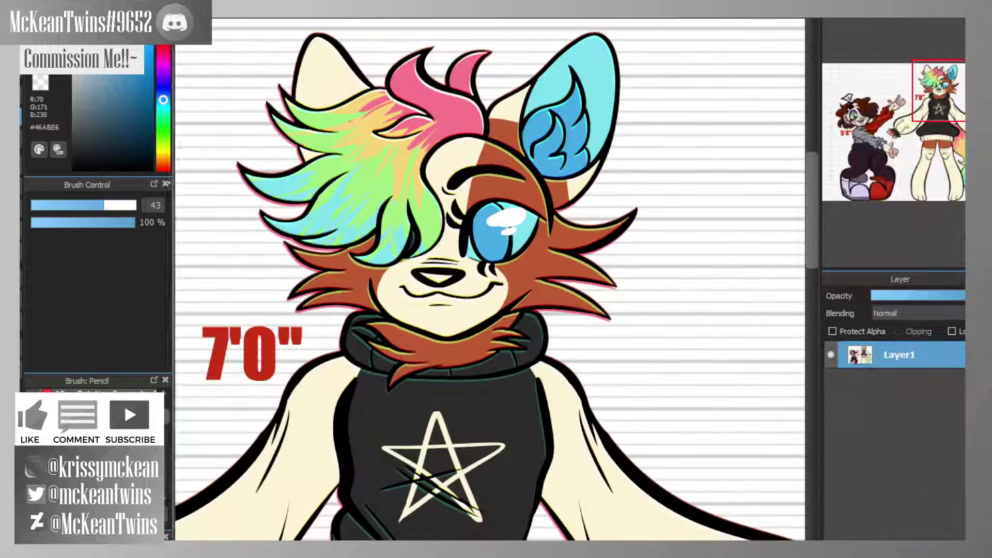
click(458, 309)
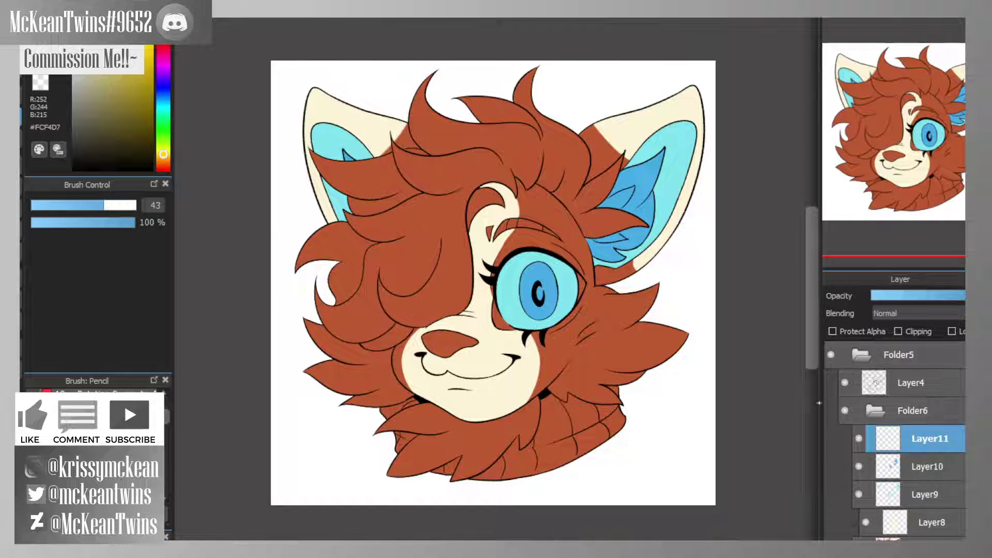
click(455, 342)
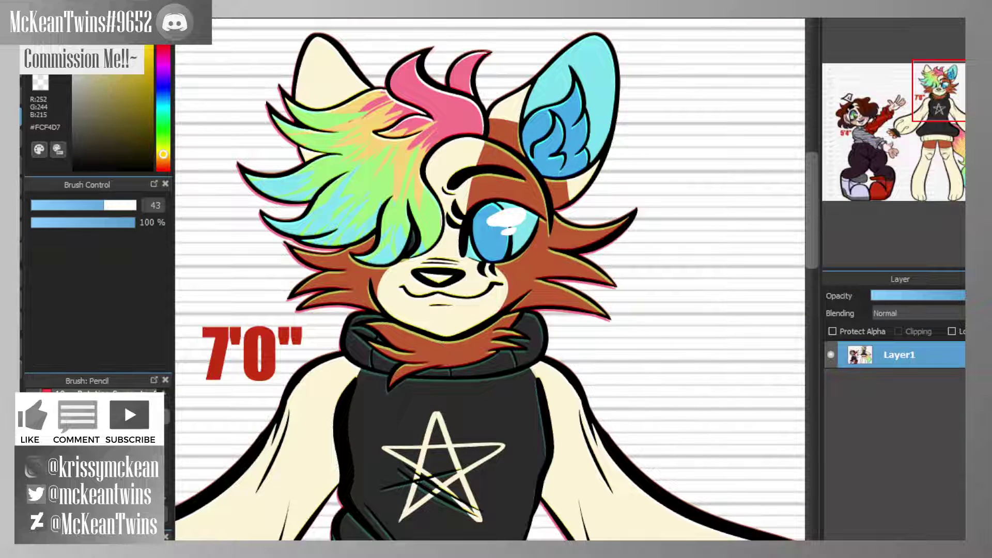
- Sample black #000000 from the reference sheet's nose and airbrush it around the nose edges at size 139 with alpha protected
click(455, 255)
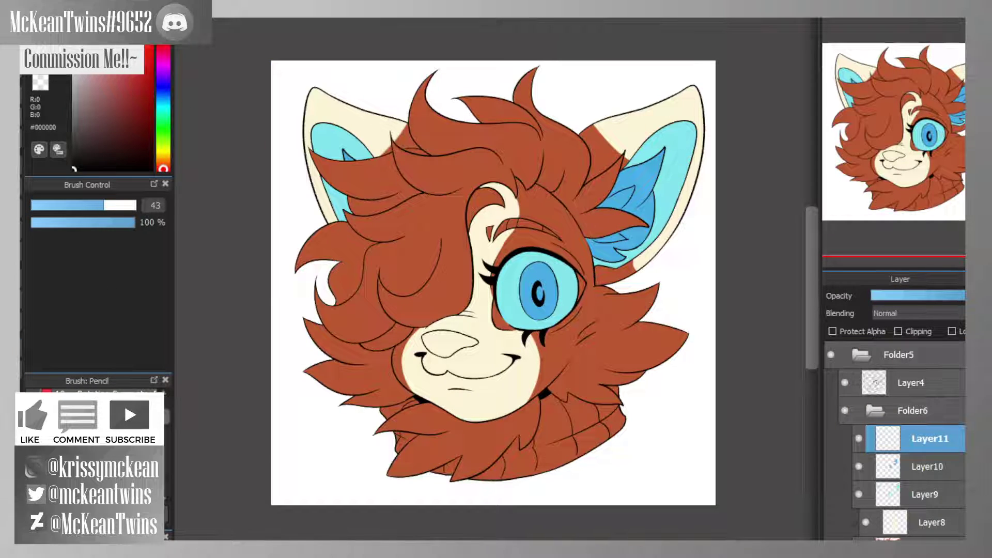
click(88, 454)
drag(103, 207, 135, 207)
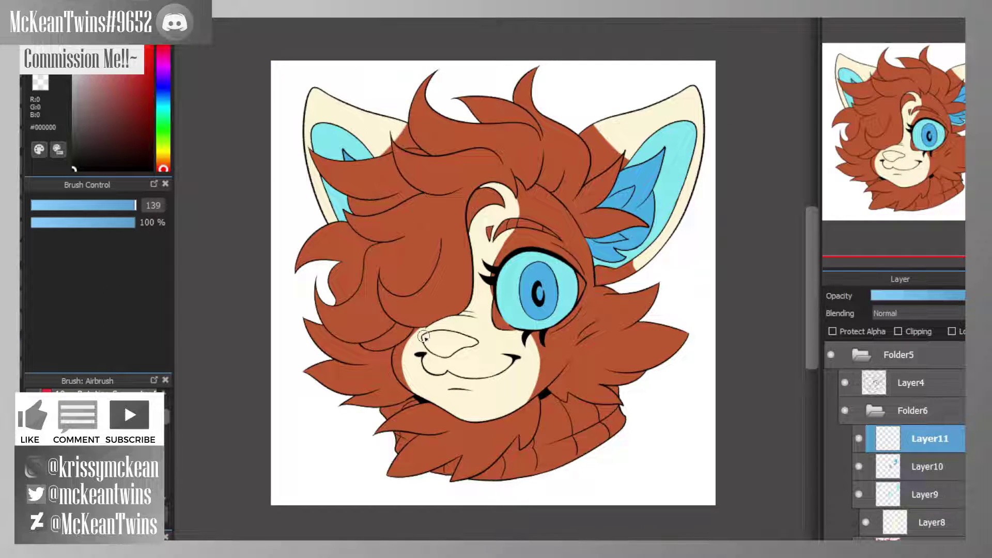
drag(423, 337, 488, 340)
key(ctrl+z)
click(833, 332)
mouse_move(416, 341)
mouse_down()
mouse_move(435, 353)
mouse_move(475, 344)
mouse_move(441, 361)
mouse_move(484, 338)
mouse_move(435, 363)
mouse_move(490, 341)
mouse_move(450, 325)
mouse_move(403, 337)
mouse_move(455, 324)
mouse_move(429, 336)
mouse_up()
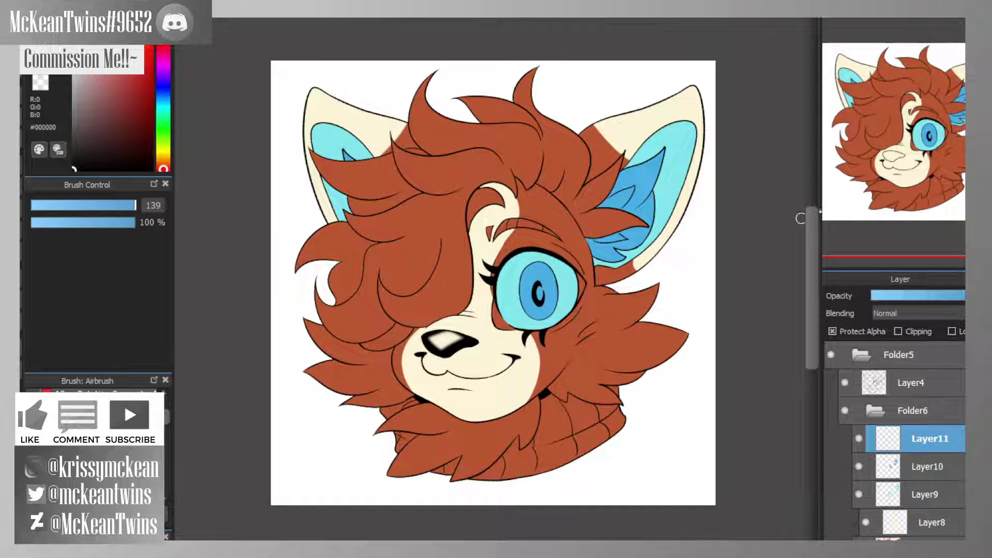
mouse_move(947, 172)
mouse_down()
mouse_move(914, 162)
mouse_move(910, 146)
mouse_up()
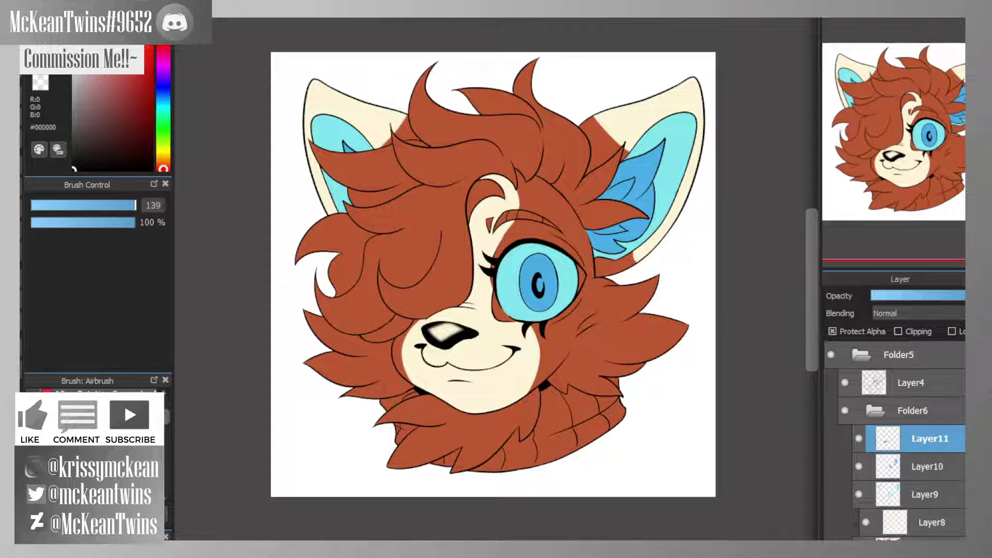
- Add a new layer, sample the rust fur color, darken it to #250F07, and color the eyebrows with it
key(ctrl+shift+n)
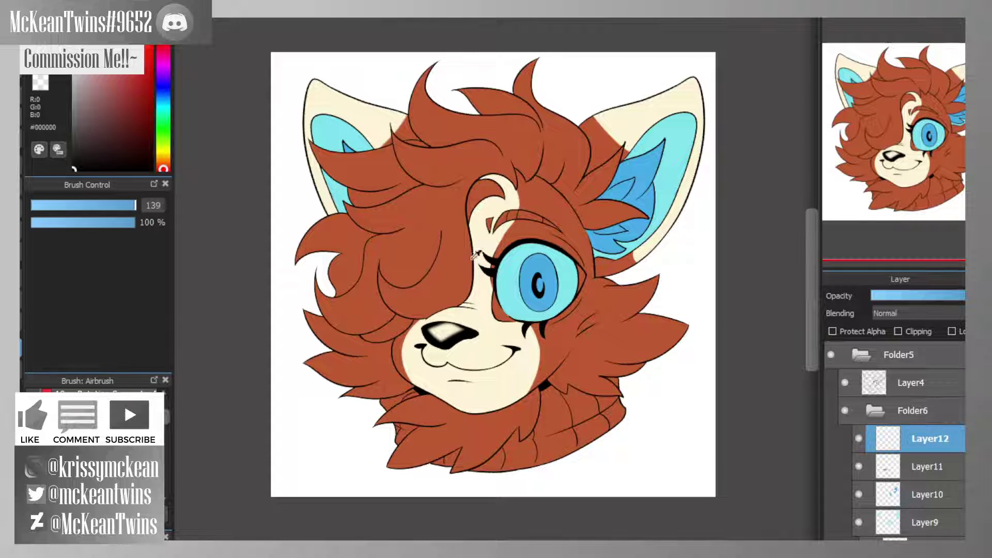
alt+click(531, 195)
drag(134, 110, 136, 153)
mouse_move(537, 212)
mouse_down()
mouse_move(505, 215)
mouse_move(553, 212)
mouse_move(497, 216)
mouse_move(507, 215)
mouse_up()
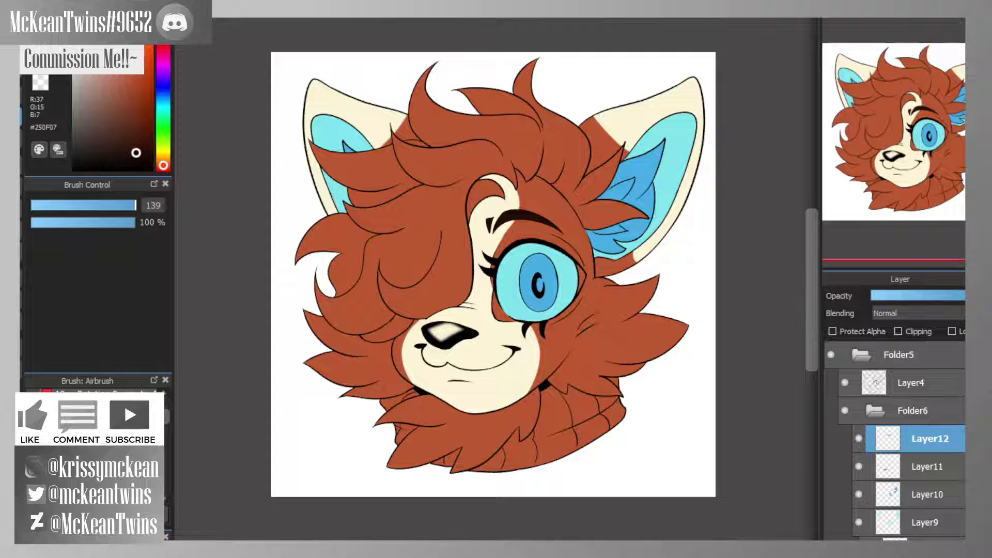
- Add a new layer, sample pink #F9778E from the reference sheet's hair, and fill all the hair locks with it
key(ctrl+shift+n)
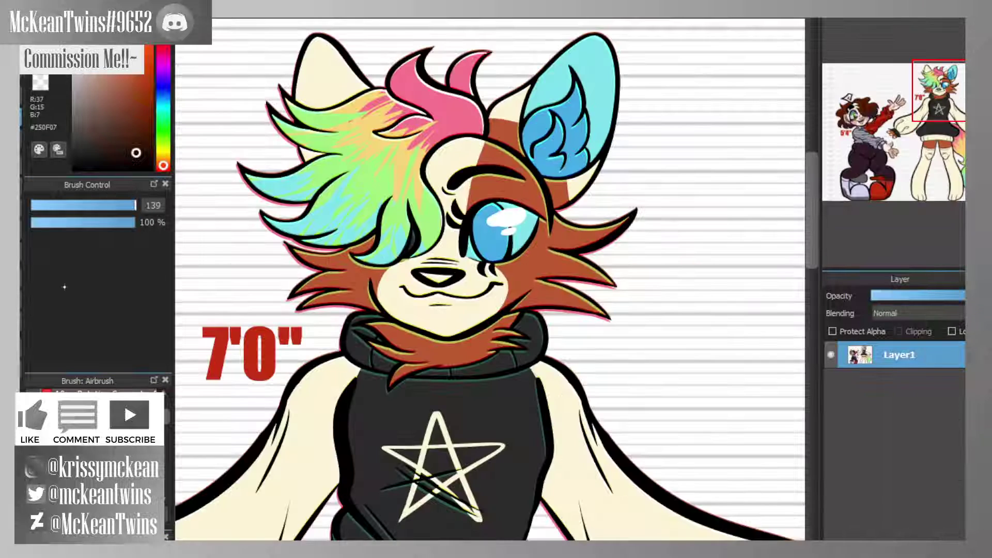
click(448, 101)
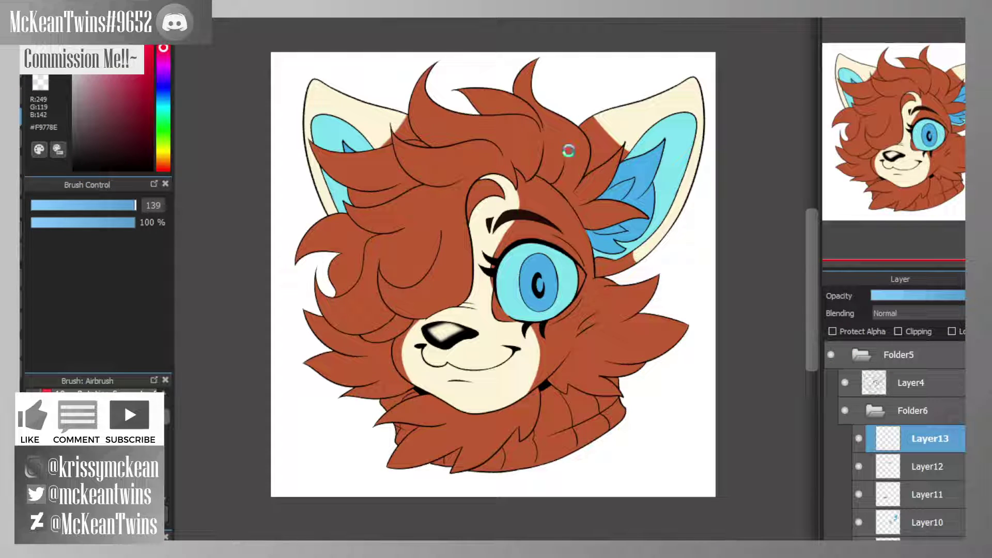
click(569, 150)
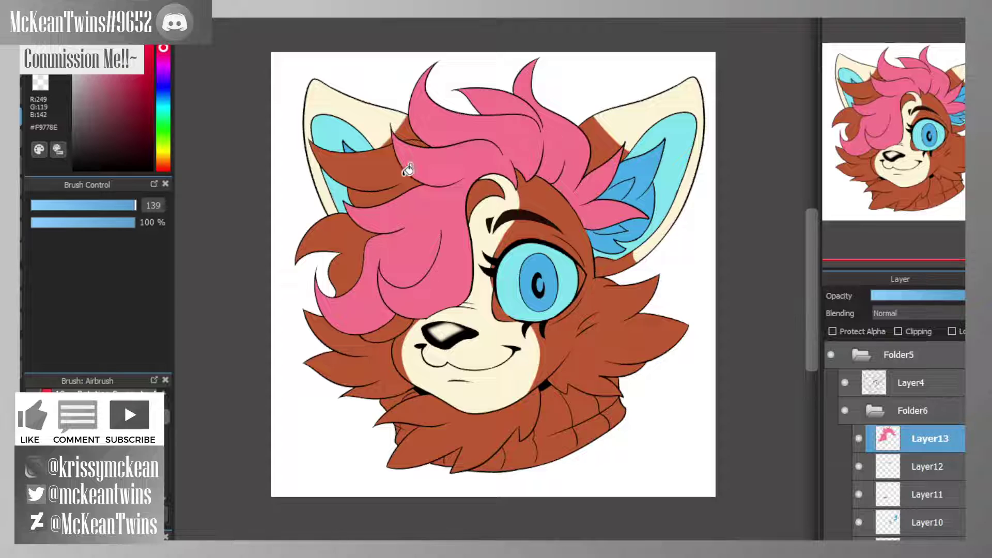
click(387, 170)
click(421, 139)
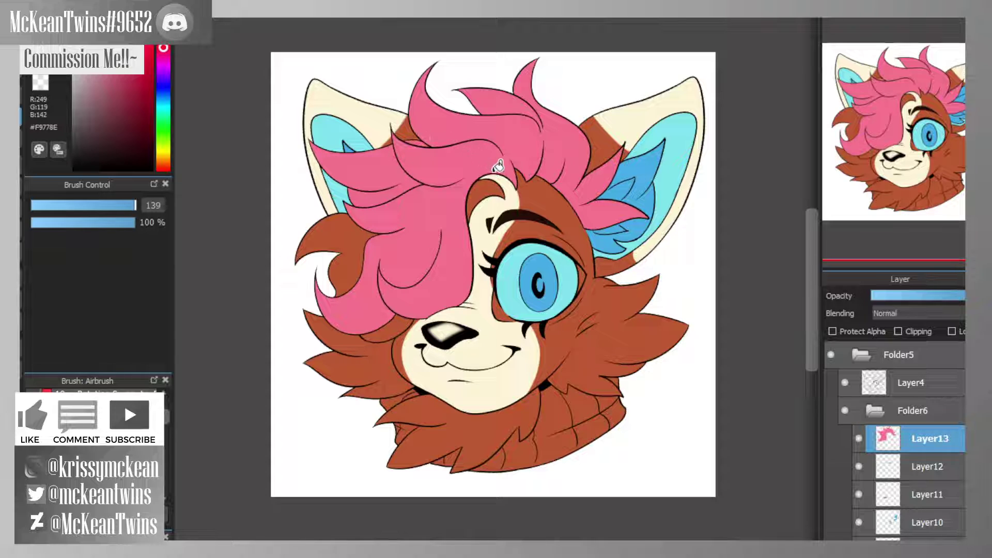
click(345, 231)
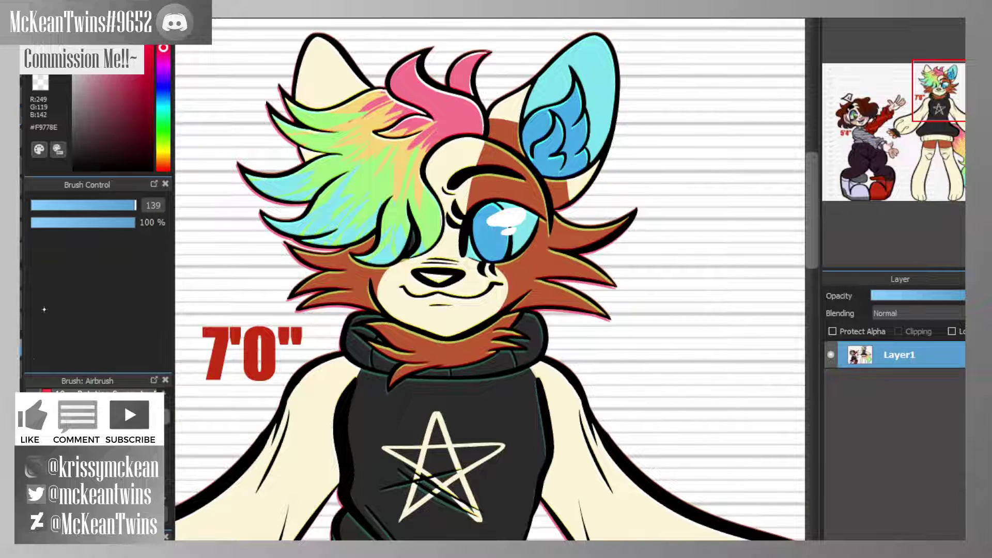
- Sample yellow #F9D477 from the reference sheet's hair, choose the Pen brush, and add a new layer clipped to the pink hair
alt+click(341, 100)
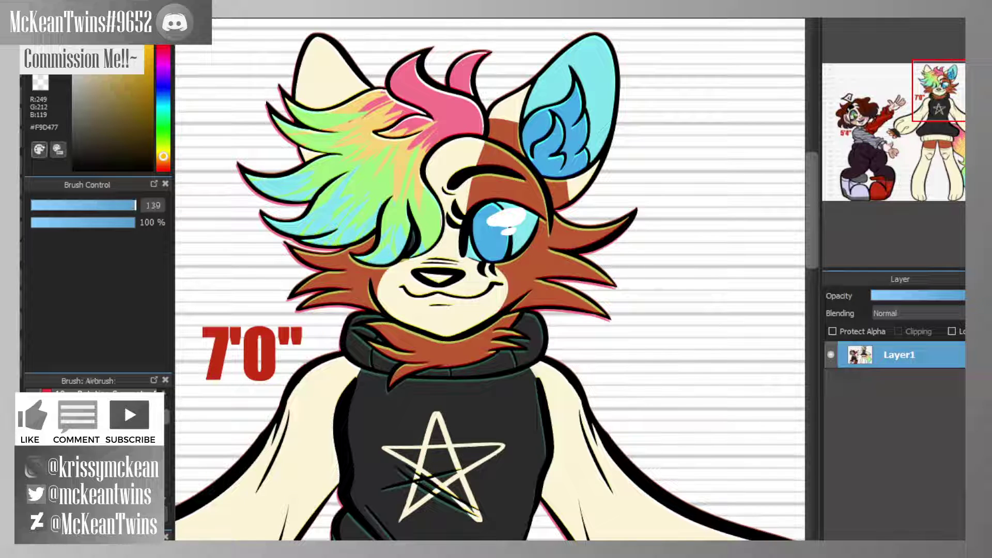
drag(165, 417, 165, 408)
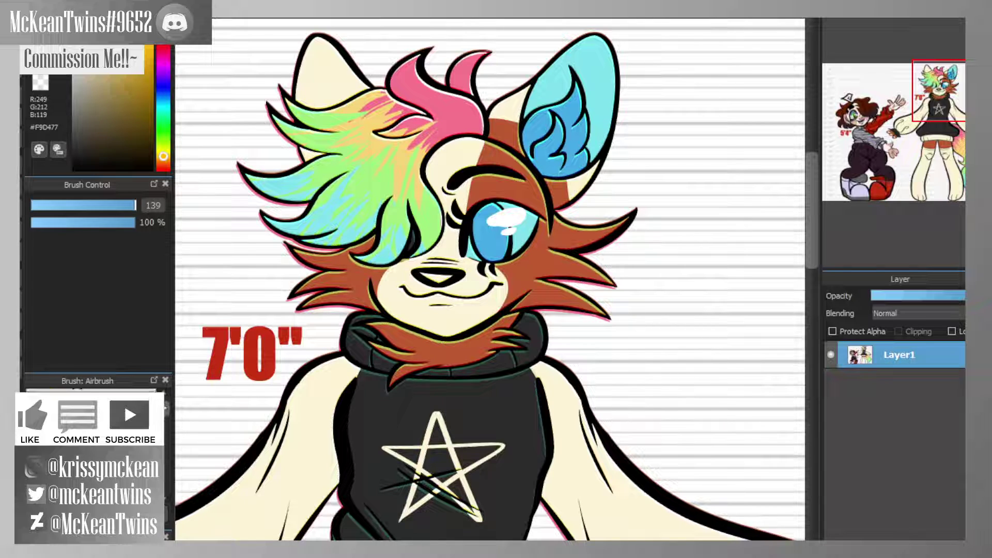
click(87, 400)
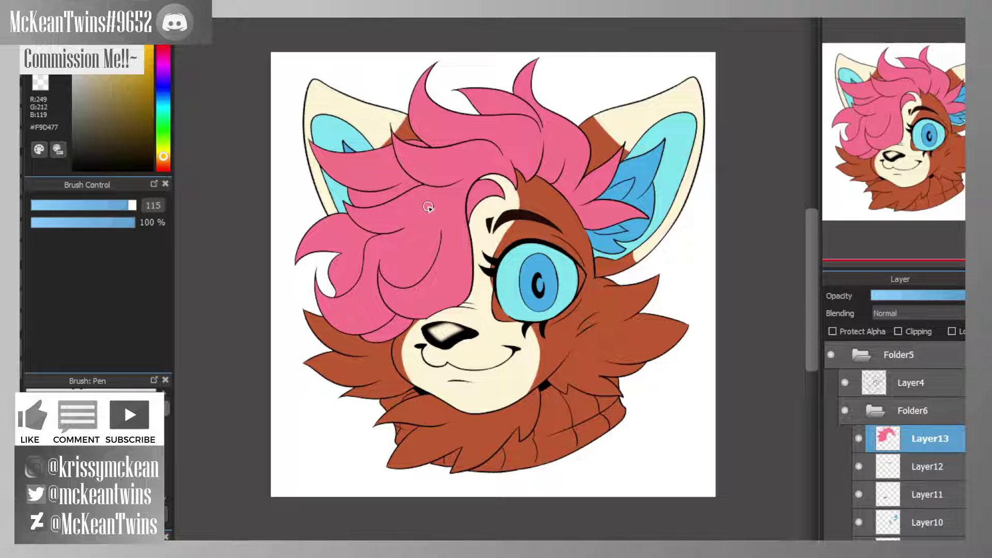
key(ctrl+shift+n)
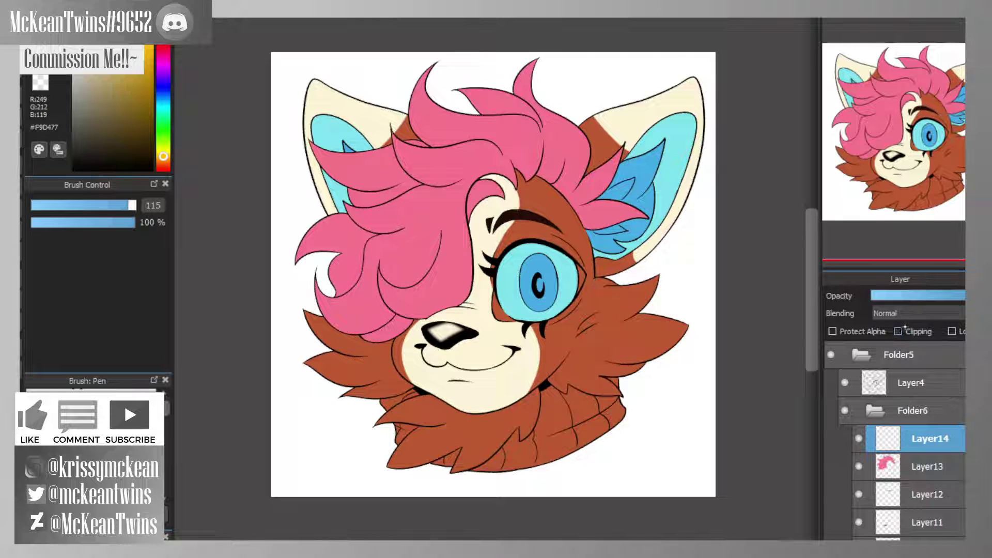
click(899, 331)
drag(134, 206, 151, 208)
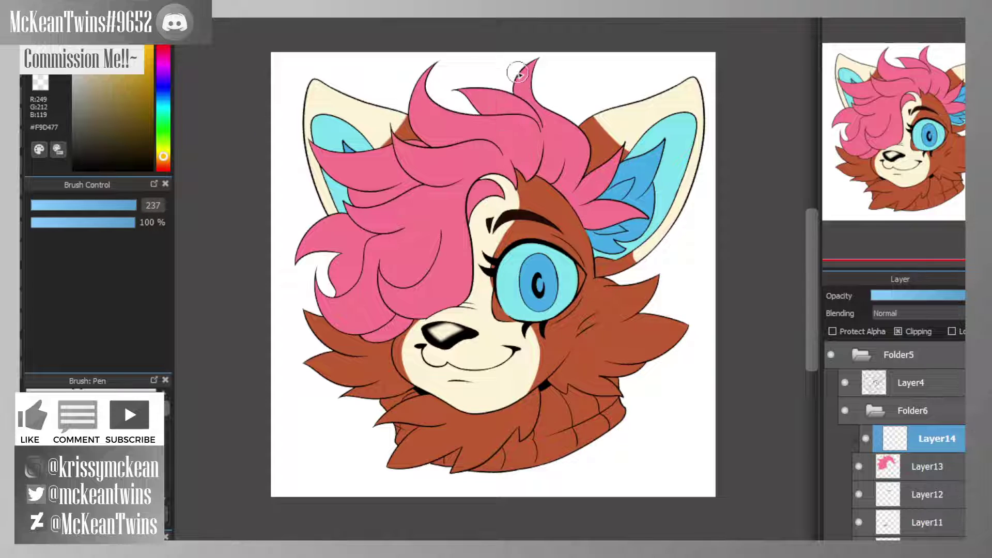
drag(452, 91, 528, 109)
drag(458, 97, 544, 133)
drag(447, 150, 548, 152)
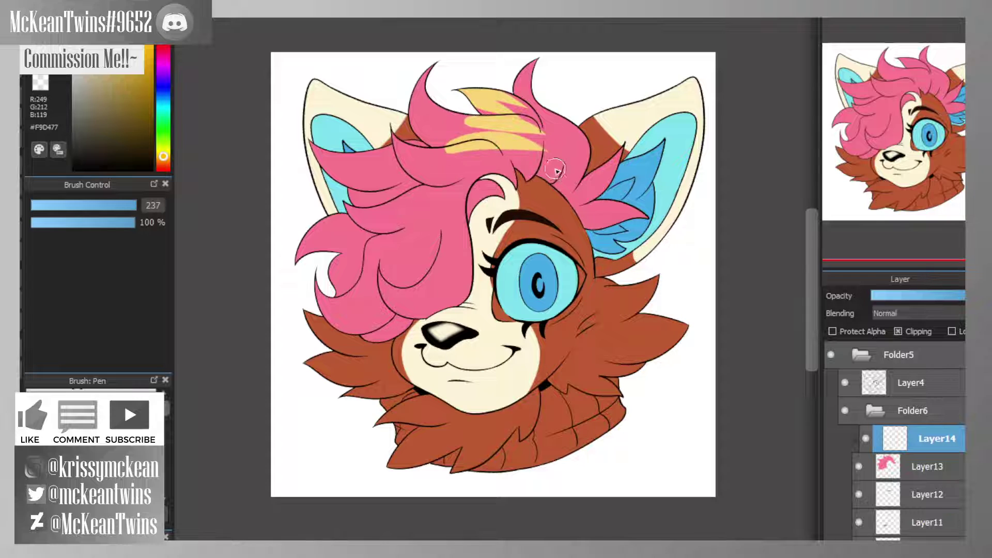
key(ctrl+z)
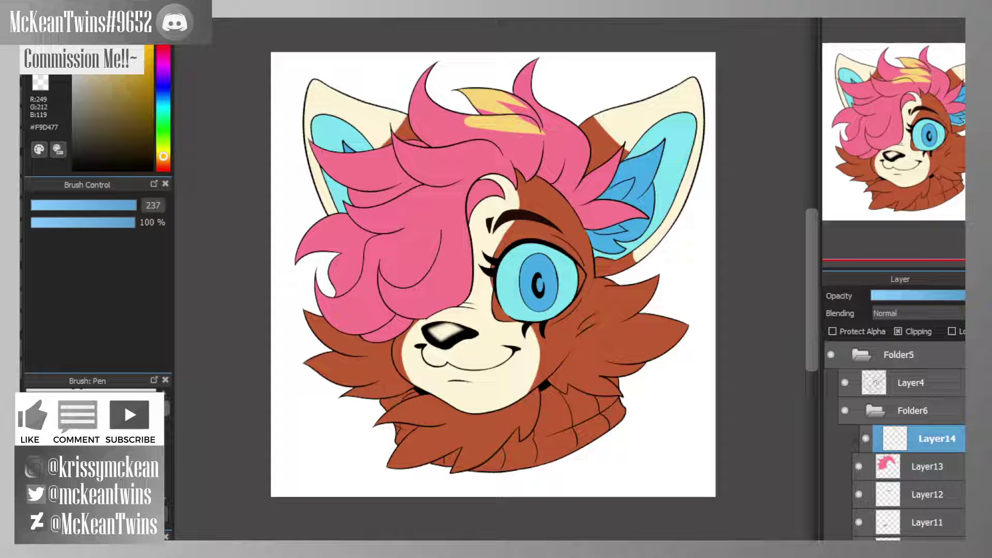
key(ctrl+z)
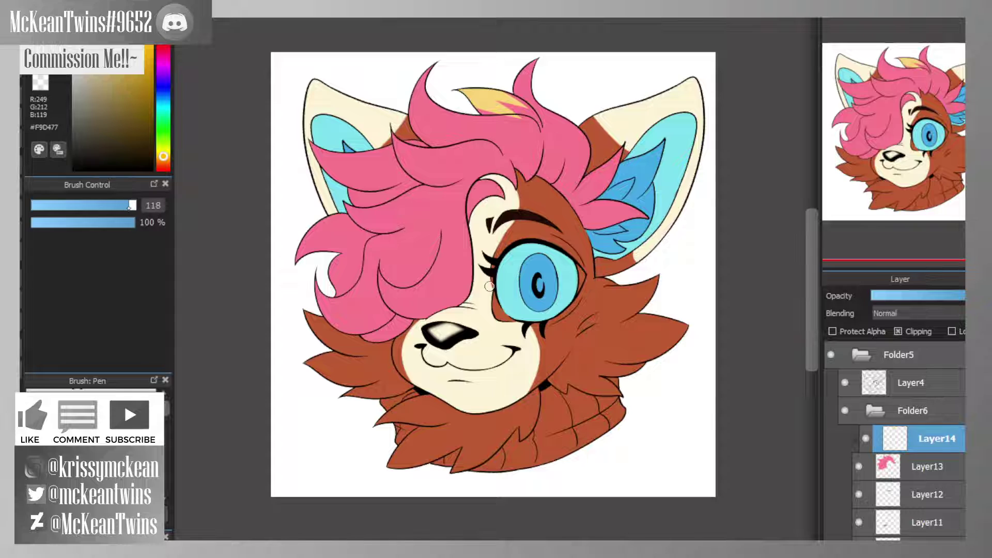
scroll(884, 38, up, 3)
drag(899, 90, 907, 98)
key(ctrl+z)
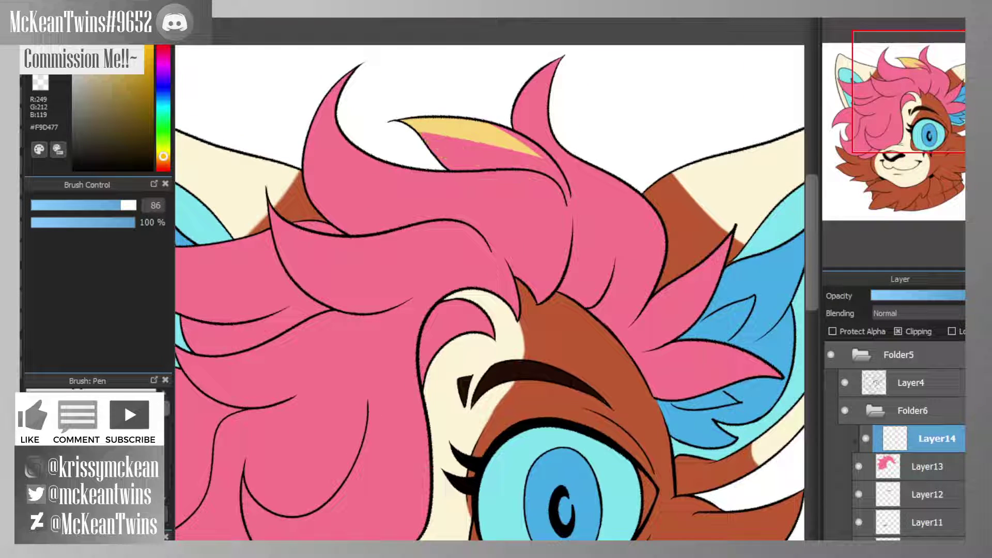
key(ctrl+z)
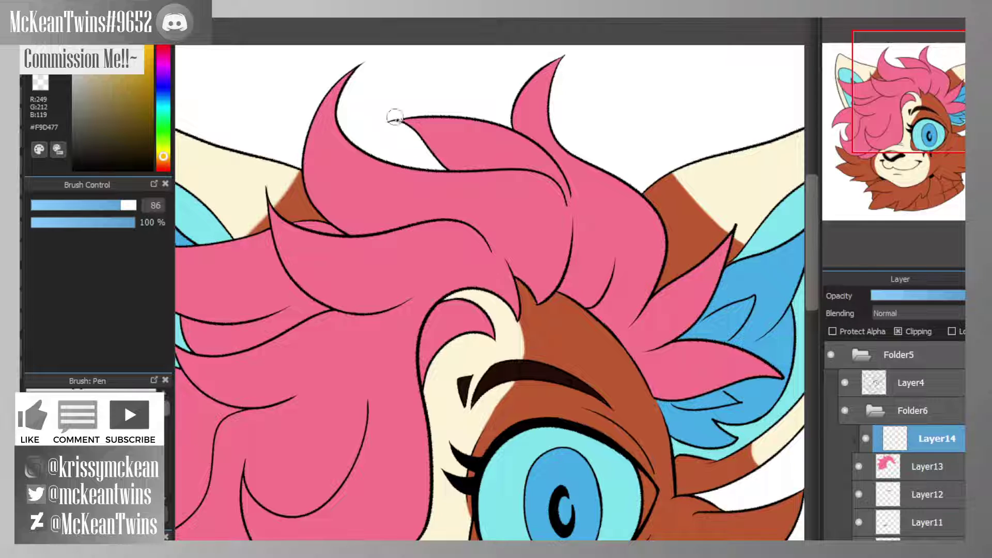
- Paint jagged yellow streaks on the two top hair tips and the crown lock with the Pen at size 86
mouse_move(396, 118)
mouse_down()
mouse_move(454, 153)
mouse_move(413, 120)
mouse_move(489, 147)
mouse_up()
drag(443, 124, 527, 144)
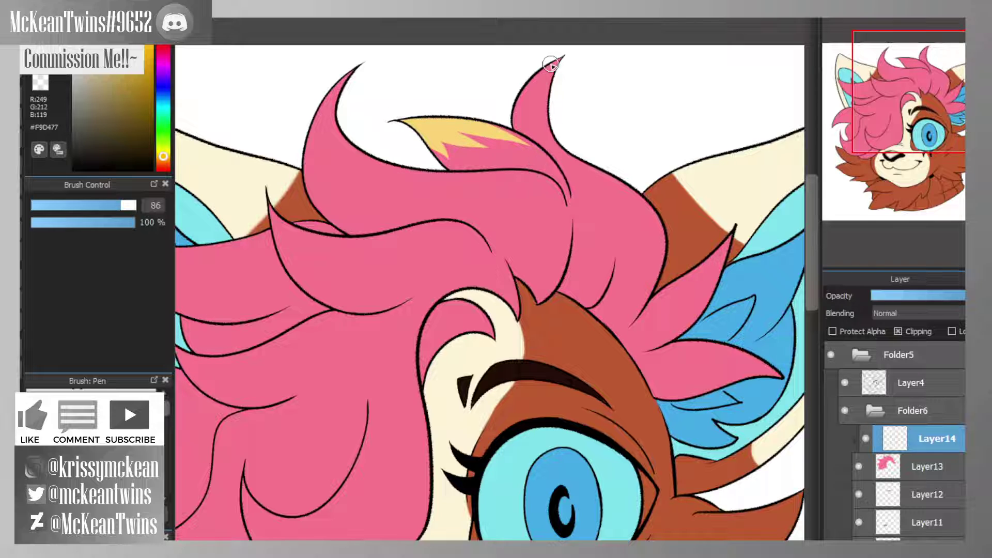
mouse_move(557, 58)
mouse_down()
mouse_move(537, 120)
mouse_move(521, 130)
mouse_up()
drag(398, 175, 511, 180)
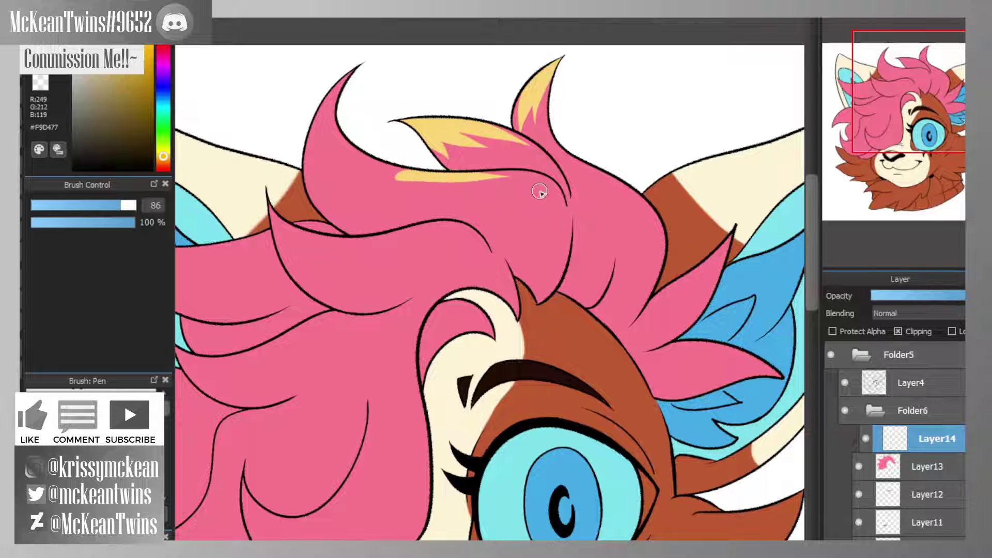
drag(411, 187, 524, 199)
mouse_move(421, 192)
mouse_down()
mouse_move(533, 245)
mouse_move(518, 249)
mouse_move(430, 196)
mouse_move(478, 228)
mouse_up()
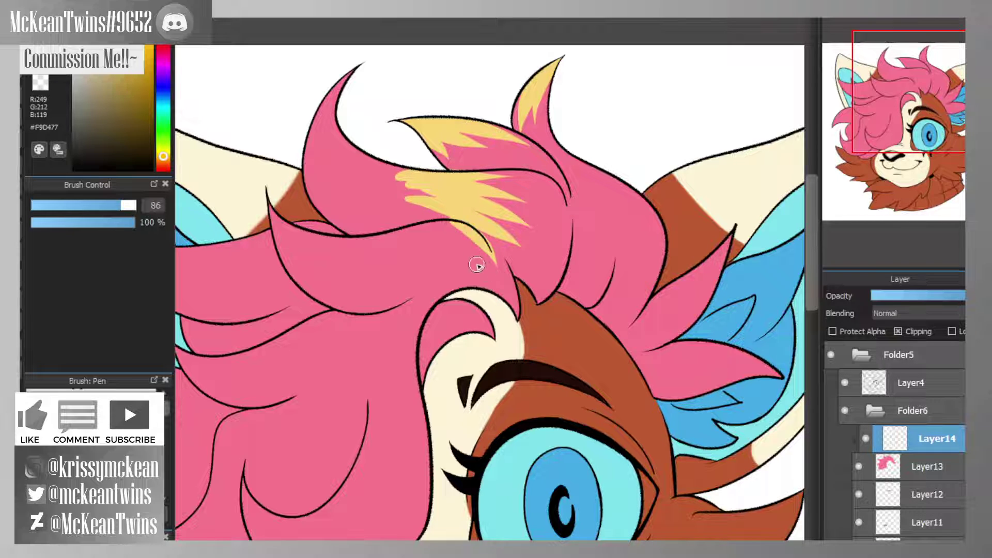
- Paint yellow streaks across the lock above the forehead curl and extend the crown lock's streaks toward the hairline
mouse_move(405, 239)
mouse_down()
mouse_move(473, 227)
mouse_move(494, 272)
mouse_up()
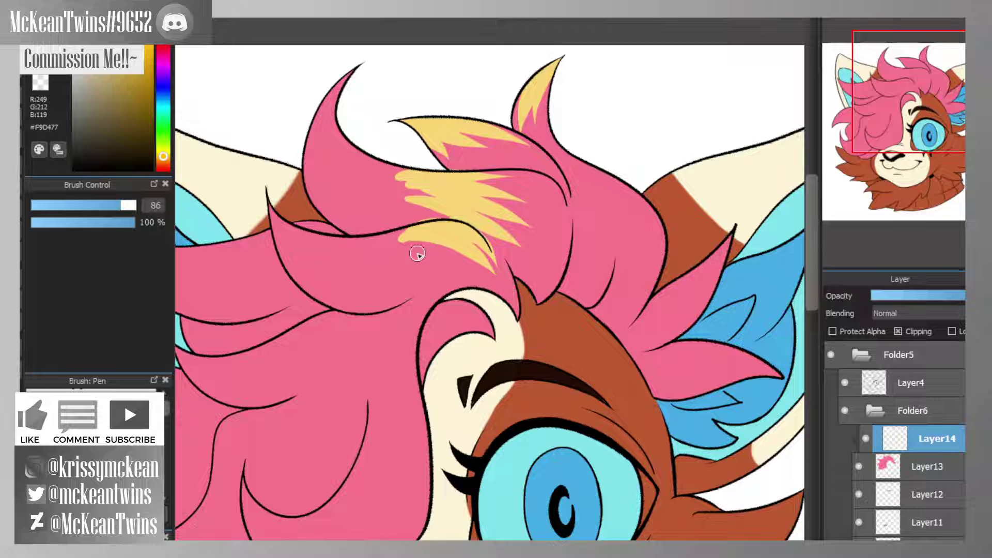
drag(390, 254, 488, 274)
mouse_move(408, 266)
mouse_down()
mouse_move(506, 298)
mouse_move(453, 286)
mouse_move(477, 290)
mouse_move(417, 317)
mouse_up()
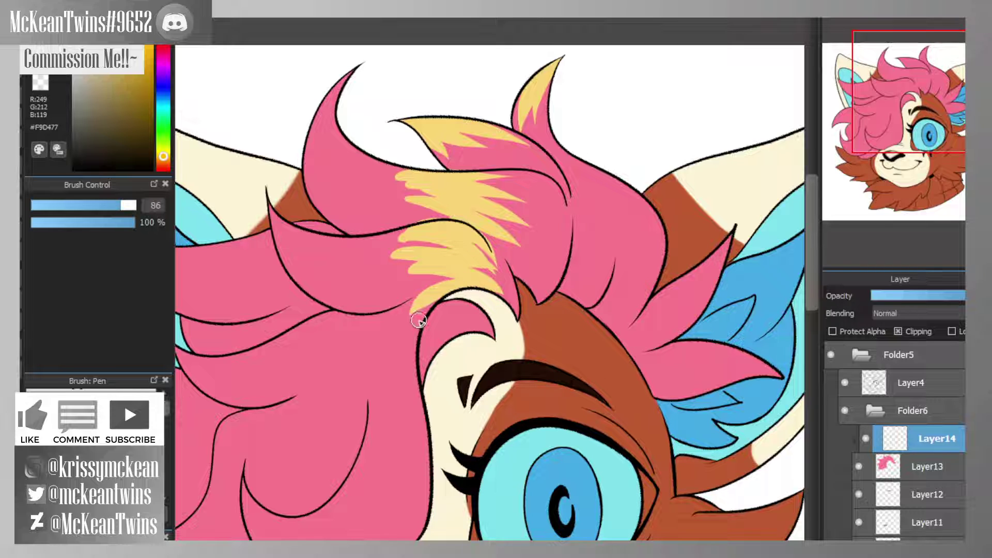
drag(924, 106, 923, 111)
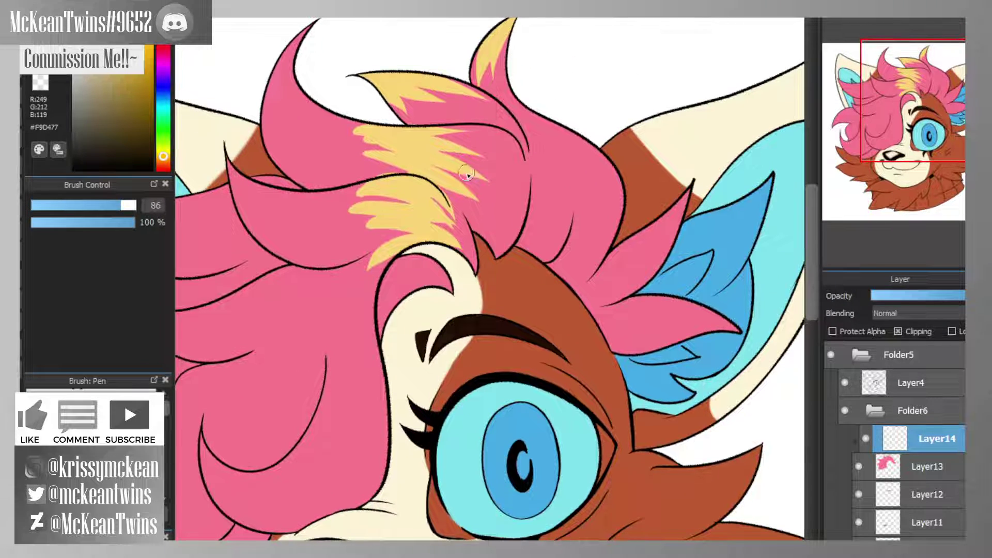
mouse_move(484, 166)
mouse_down()
mouse_move(445, 131)
mouse_move(470, 127)
mouse_move(498, 164)
mouse_move(467, 171)
mouse_move(483, 189)
mouse_move(455, 165)
mouse_up()
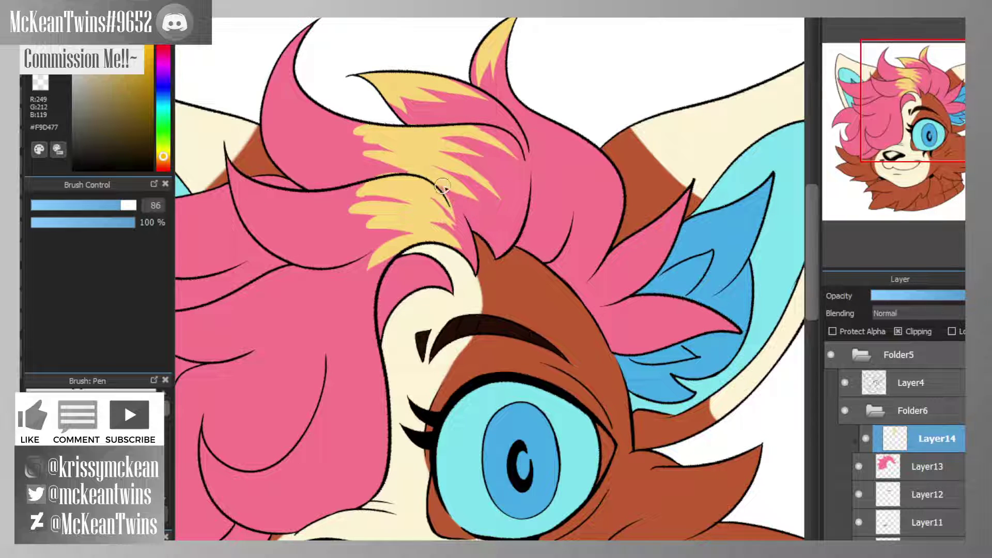
drag(445, 189, 492, 234)
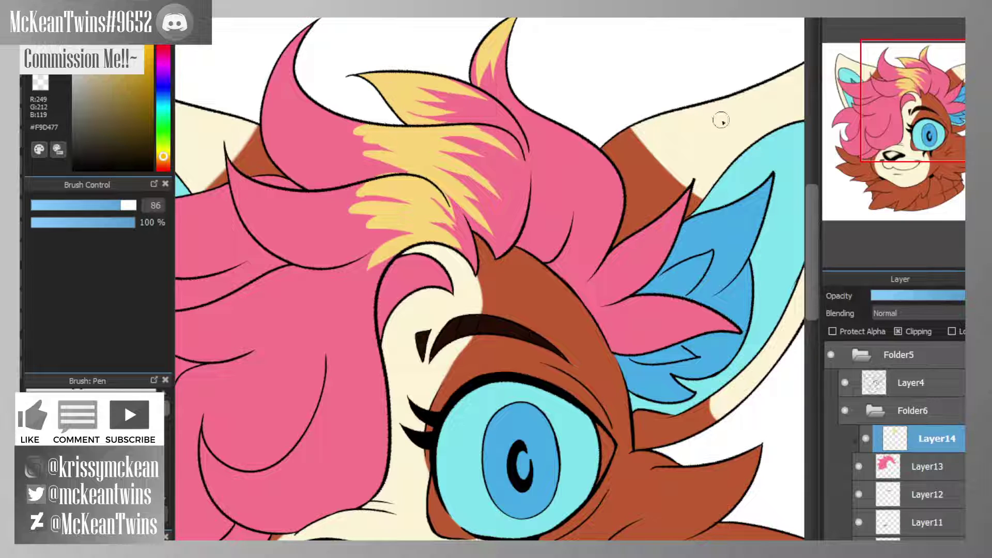
- Block in yellow over the large upswept tuft and down through the locks beside the forehead curl at brush size 242
scroll(915, 106, down, 5)
click(918, 108)
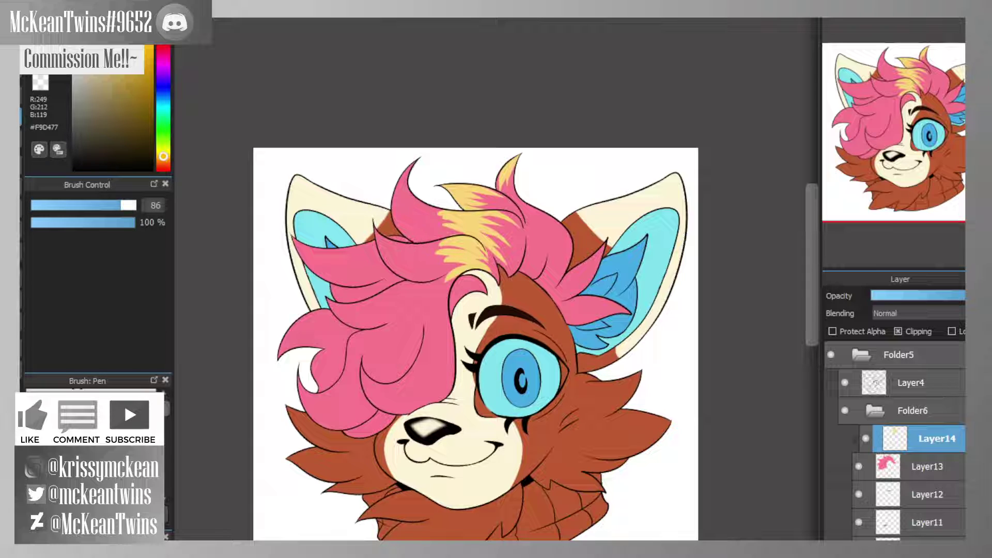
drag(124, 205, 136, 206)
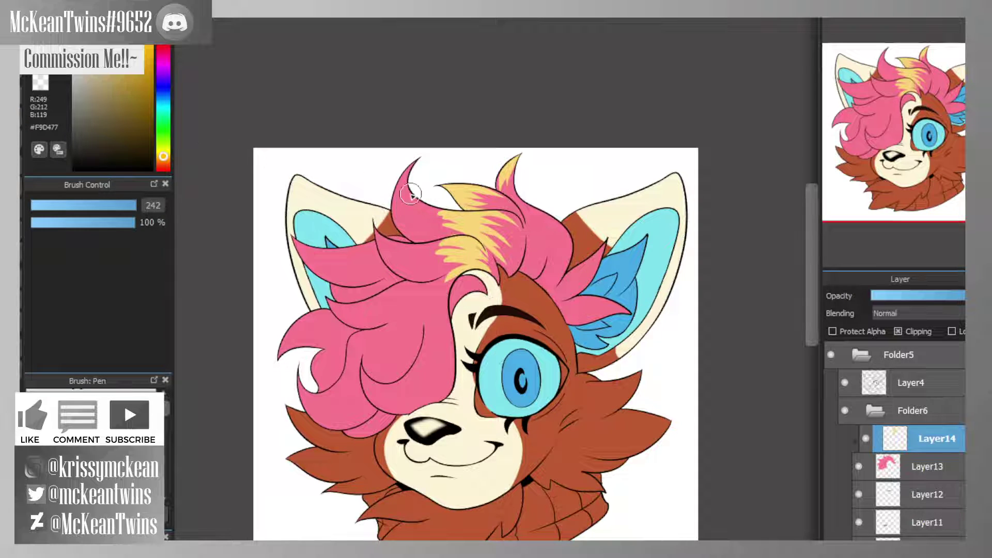
mouse_move(411, 194)
mouse_down()
mouse_move(412, 162)
mouse_move(459, 238)
mouse_move(455, 268)
mouse_move(448, 258)
mouse_move(465, 262)
mouse_move(432, 268)
mouse_move(444, 253)
mouse_move(436, 287)
mouse_move(451, 272)
mouse_move(436, 303)
mouse_move(431, 269)
mouse_move(444, 328)
mouse_up()
- Paint yellow along the outer part of the small forehead curl, ending in jagged streaks, at brush size 52
drag(121, 206, 111, 205)
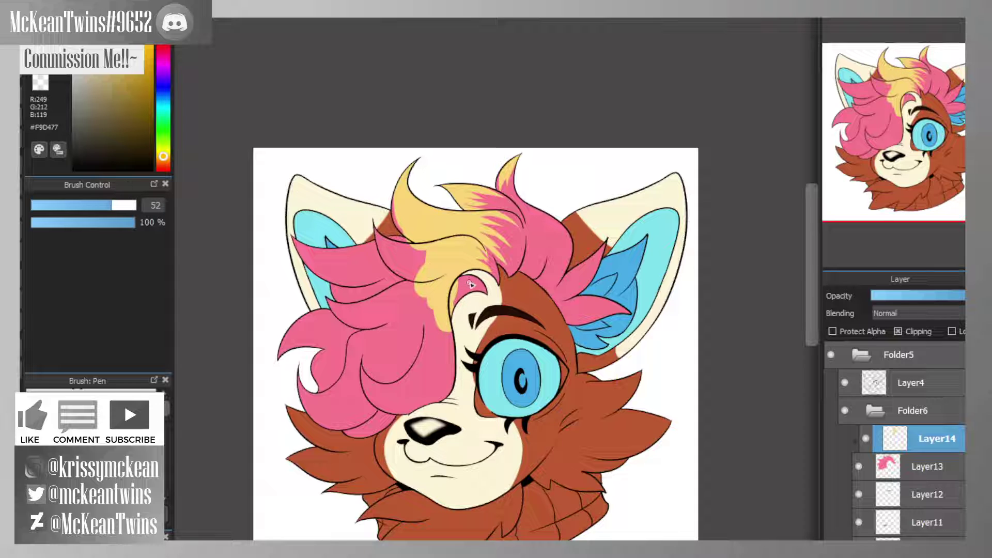
click(850, 19)
click(850, 19)
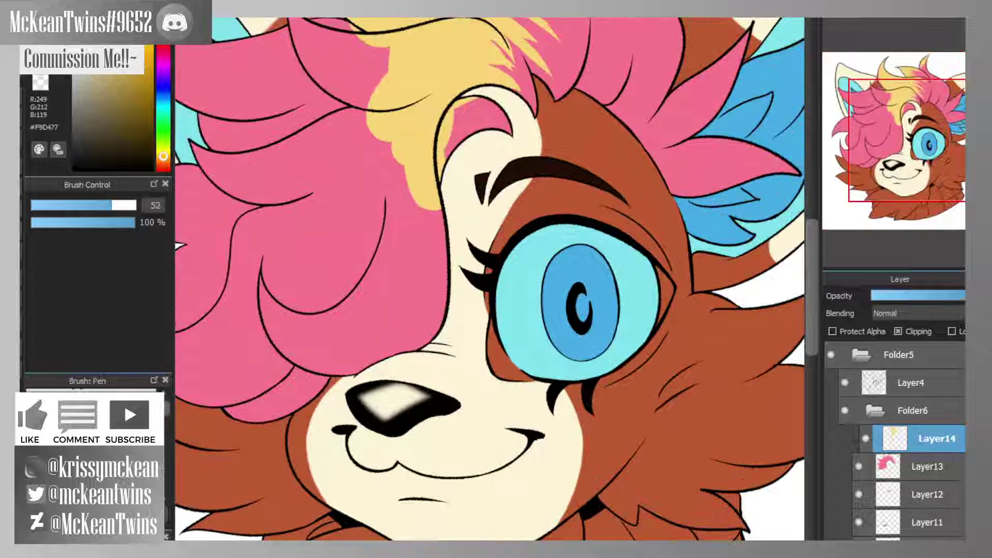
scroll(463, 171, up, 2)
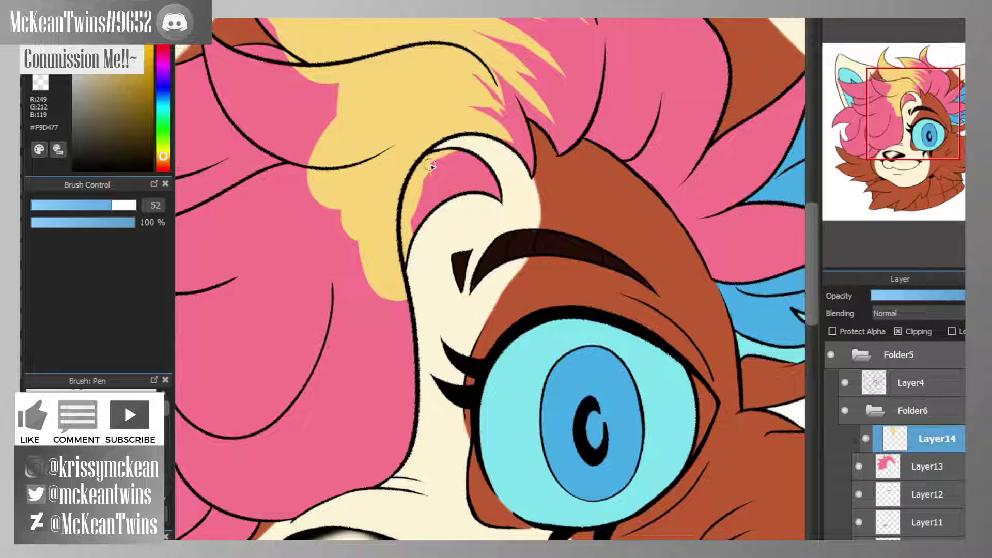
drag(430, 165, 461, 151)
mouse_move(416, 212)
mouse_down()
mouse_move(462, 183)
mouse_move(420, 213)
mouse_move(432, 192)
mouse_move(414, 240)
mouse_up()
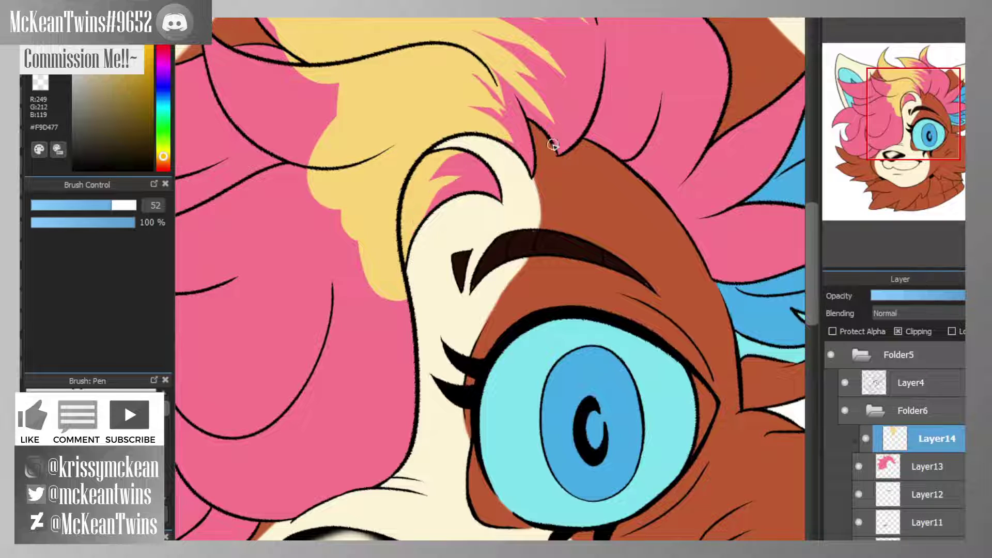
- Paint jagged yellow streaks down the pink lock at the back of the crown with the Pen at size 52
click(906, 20)
click(906, 20)
drag(929, 106, 917, 108)
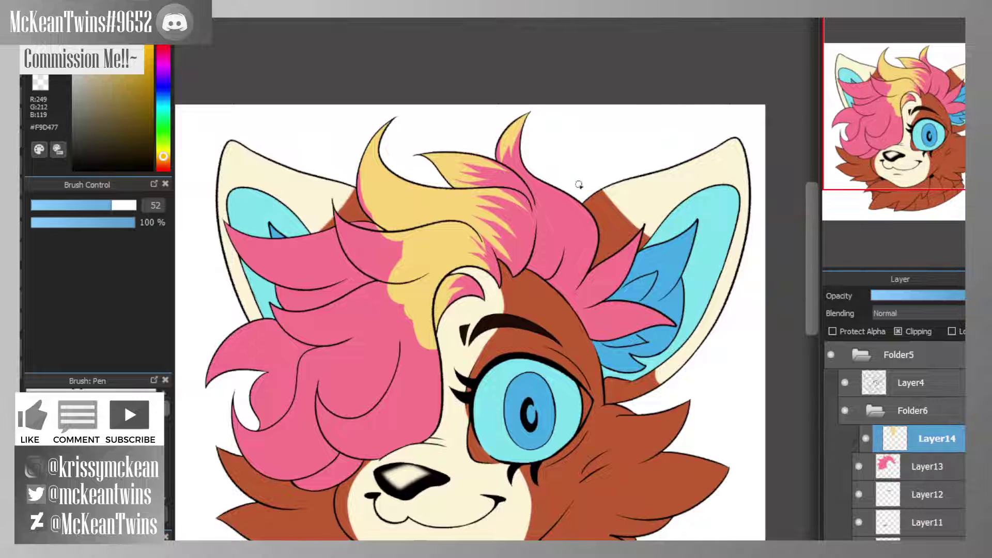
mouse_move(548, 183)
mouse_down()
mouse_move(566, 221)
mouse_move(562, 192)
mouse_move(561, 242)
mouse_up()
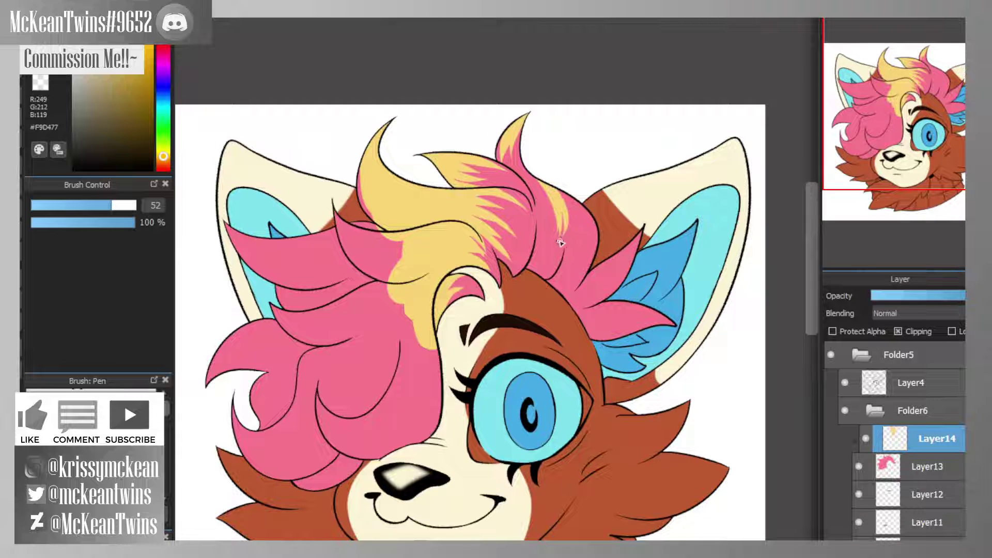
drag(574, 203, 574, 243)
drag(549, 180, 543, 228)
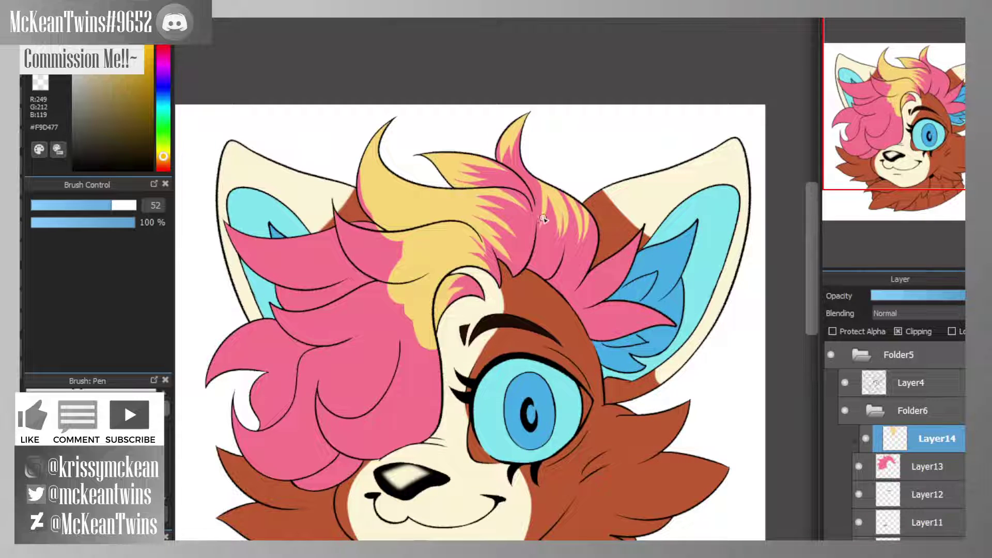
- Paint yellow streaks on the two pink locks overlapping the blue ear and along the crown lock's lower edge
drag(639, 232, 592, 292)
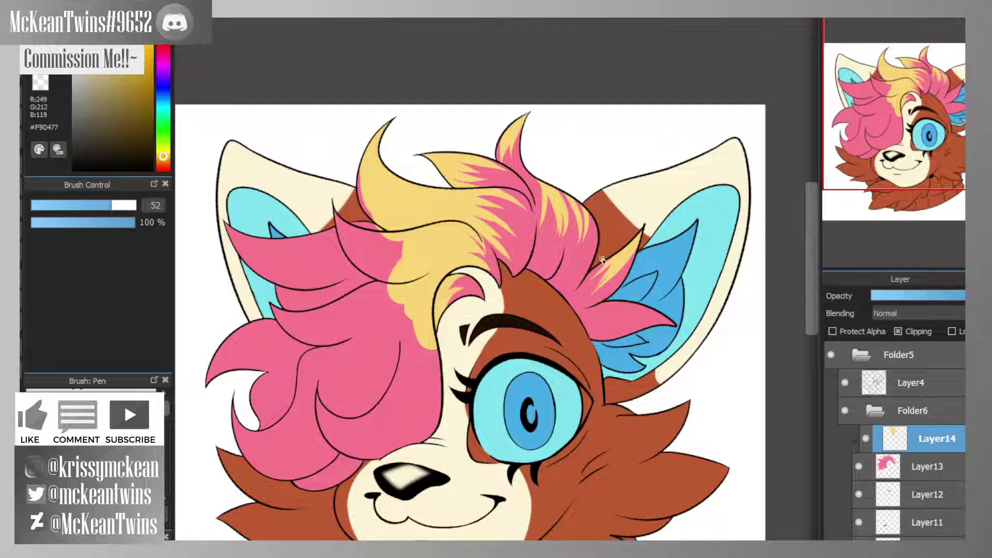
drag(633, 253, 620, 283)
mouse_move(594, 225)
mouse_down()
mouse_move(563, 272)
mouse_move(587, 251)
mouse_up()
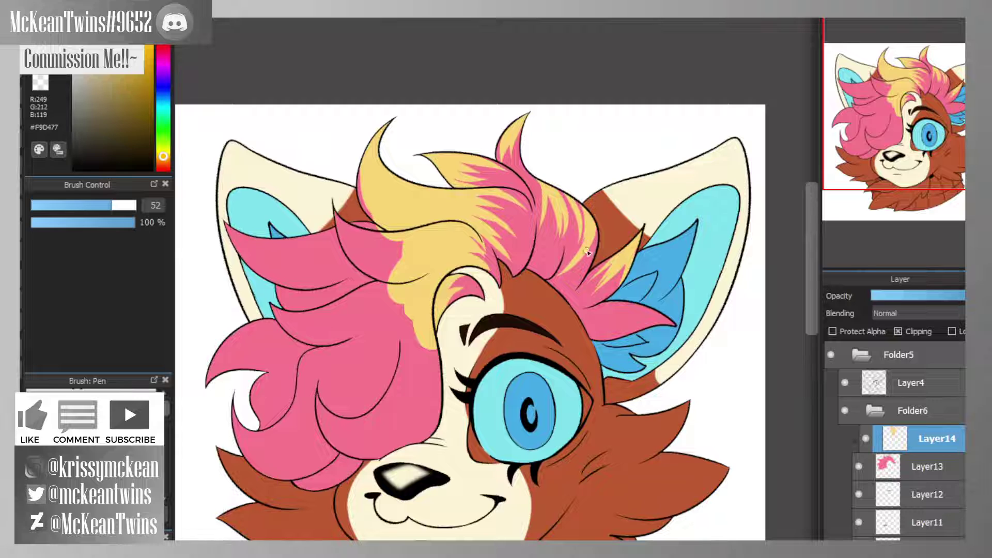
drag(666, 319, 603, 318)
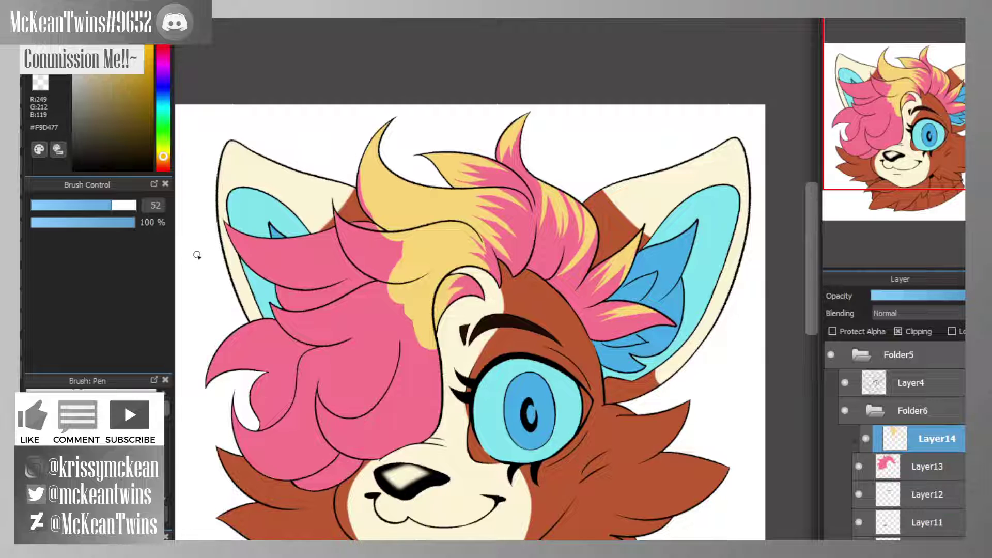
- Cover all remaining pink in the large fringe and side locks with yellow at brush size 265
drag(124, 203, 135, 205)
mouse_move(394, 195)
mouse_down()
mouse_move(367, 242)
mouse_move(372, 208)
mouse_move(405, 228)
mouse_move(416, 370)
mouse_move(426, 381)
mouse_move(426, 354)
mouse_move(436, 375)
mouse_move(418, 454)
mouse_move(254, 463)
mouse_move(319, 484)
mouse_move(193, 352)
mouse_move(310, 478)
mouse_move(198, 350)
mouse_move(290, 451)
mouse_move(207, 318)
mouse_move(349, 470)
mouse_move(326, 387)
mouse_move(355, 364)
mouse_move(387, 366)
mouse_move(394, 346)
mouse_move(421, 412)
mouse_move(392, 447)
mouse_move(334, 206)
mouse_move(371, 319)
mouse_move(328, 315)
mouse_move(306, 217)
mouse_move(307, 274)
mouse_move(327, 341)
mouse_move(224, 250)
mouse_move(262, 257)
mouse_move(298, 337)
mouse_move(236, 284)
mouse_up()
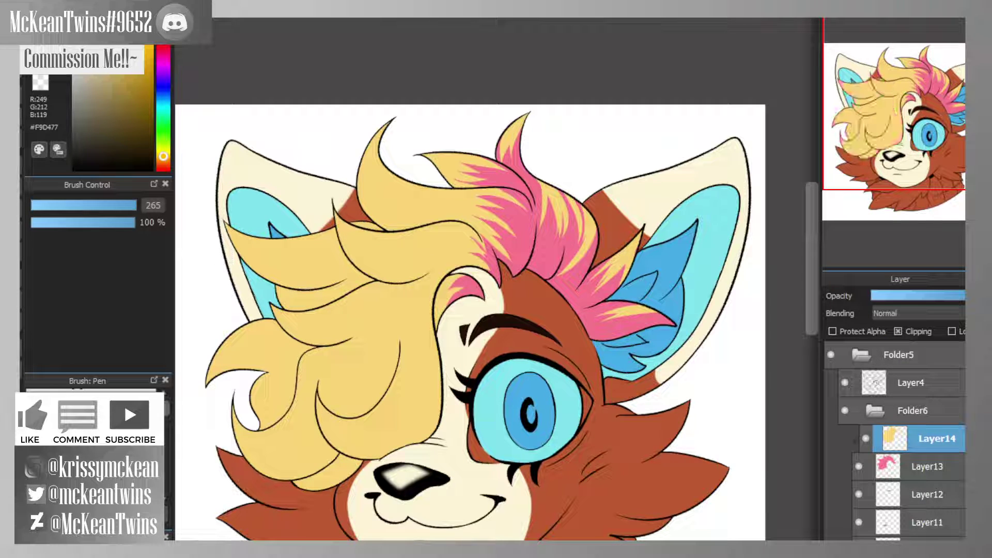
- Merge the yellow layer into the pink hair layer and add a new layer for the light green sampled from the reference hair
key(ctrl+e)
key(ctrl+shift+n)
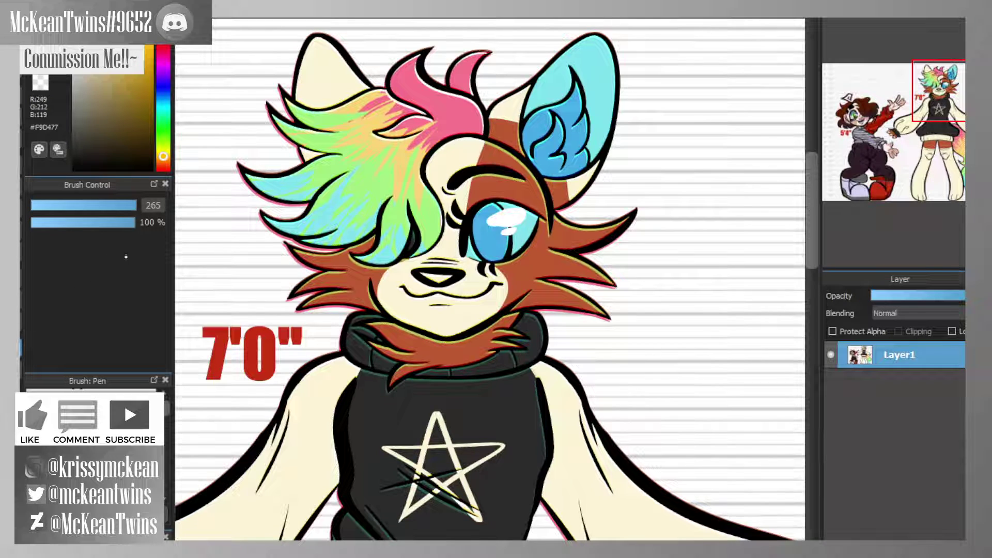
click(343, 161)
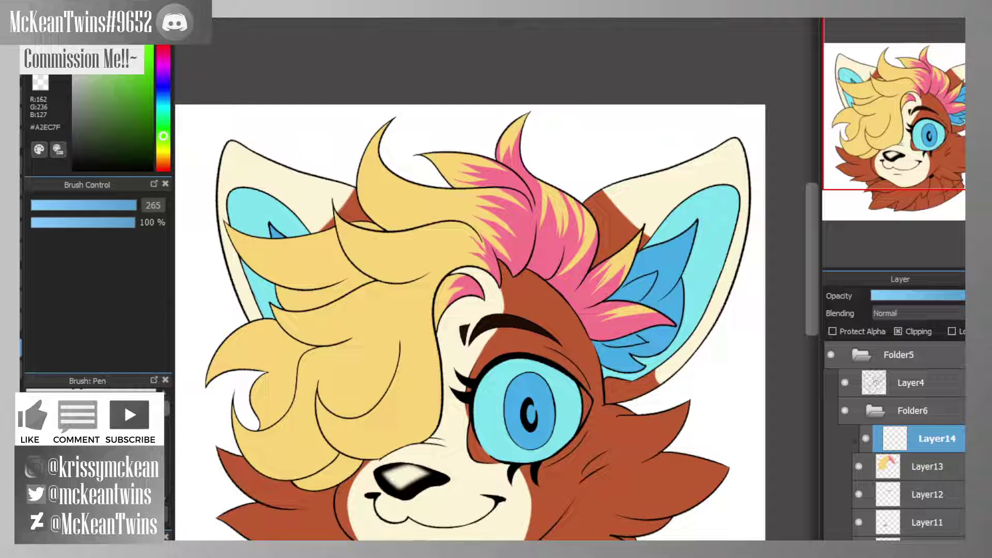
- Paint jagged green streaks across the large upswept tuft at brush sizes 34 and 55, and fill its tip with green
click(103, 206)
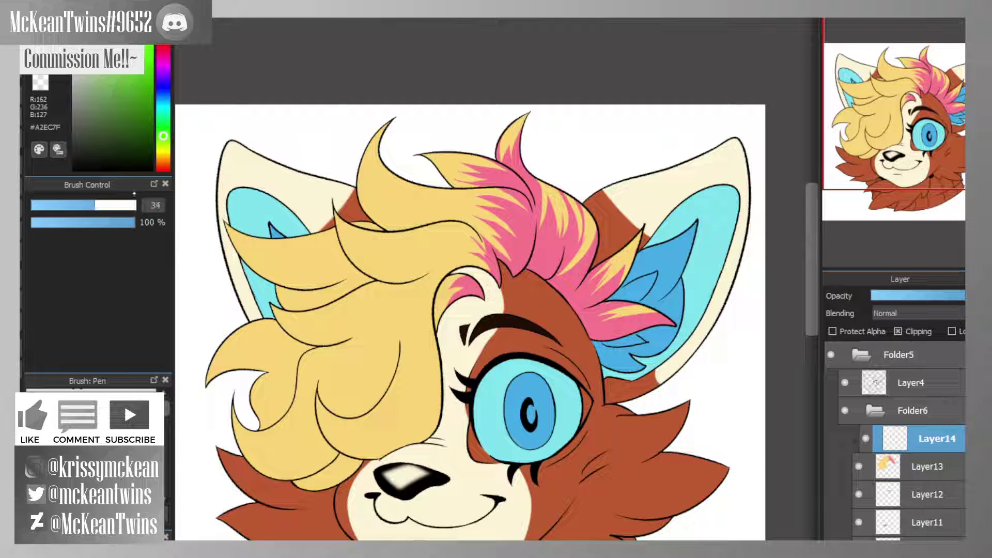
scroll(442, 151, up, 3)
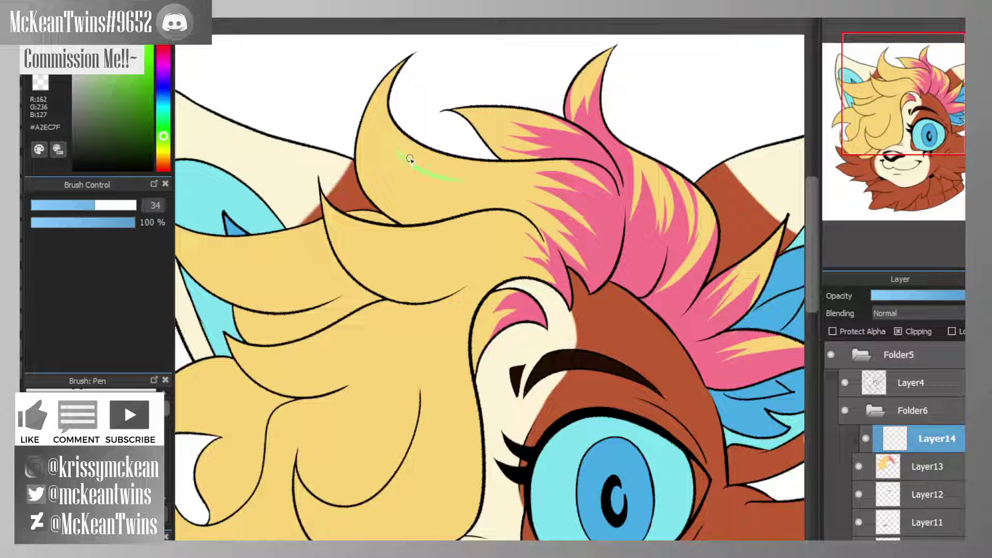
click(112, 205)
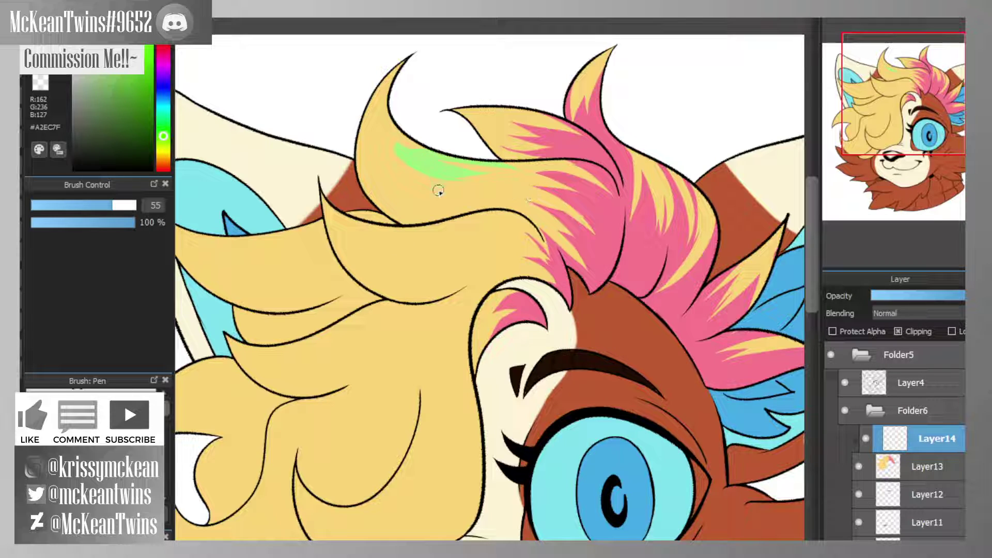
drag(397, 177, 472, 197)
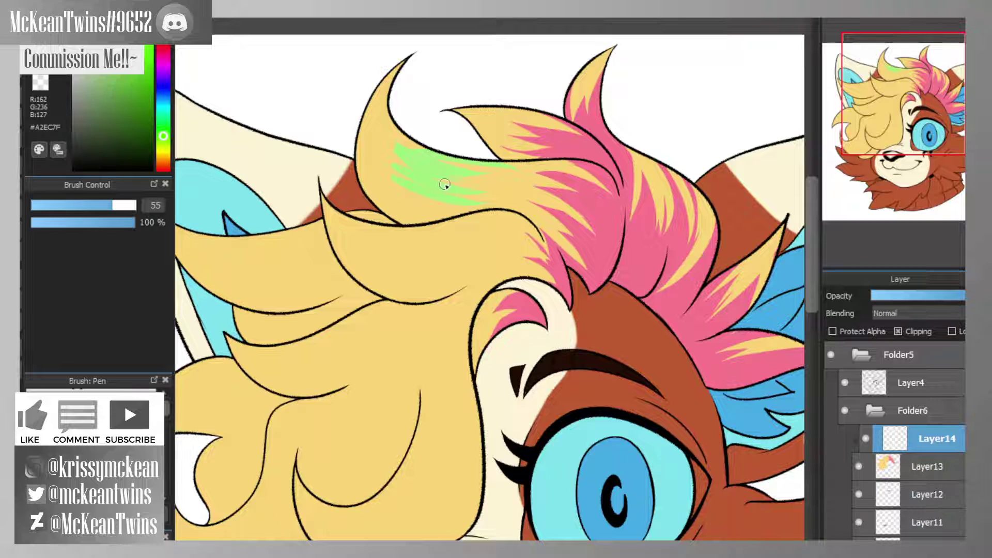
mouse_move(412, 197)
mouse_down()
mouse_move(453, 213)
mouse_move(398, 214)
mouse_move(449, 216)
mouse_up()
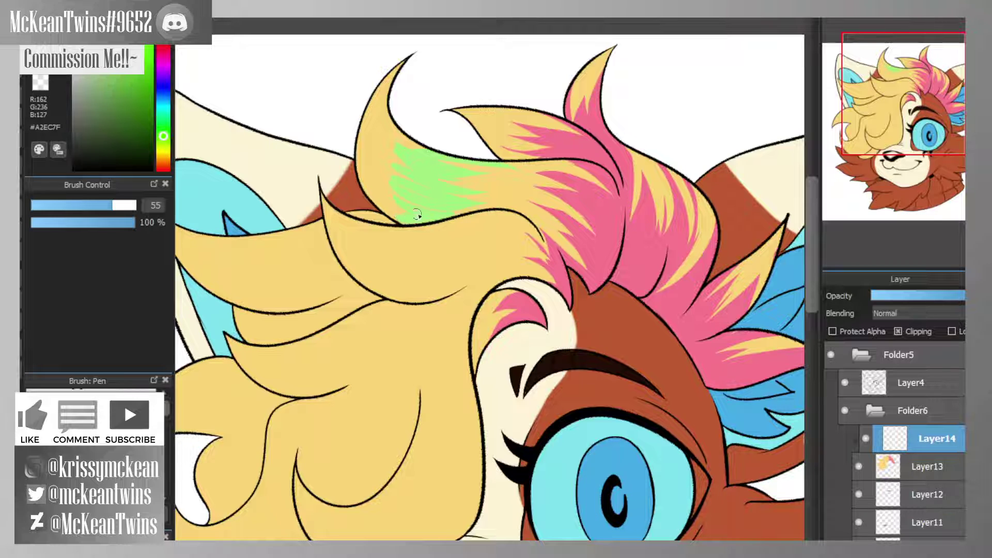
click(385, 145)
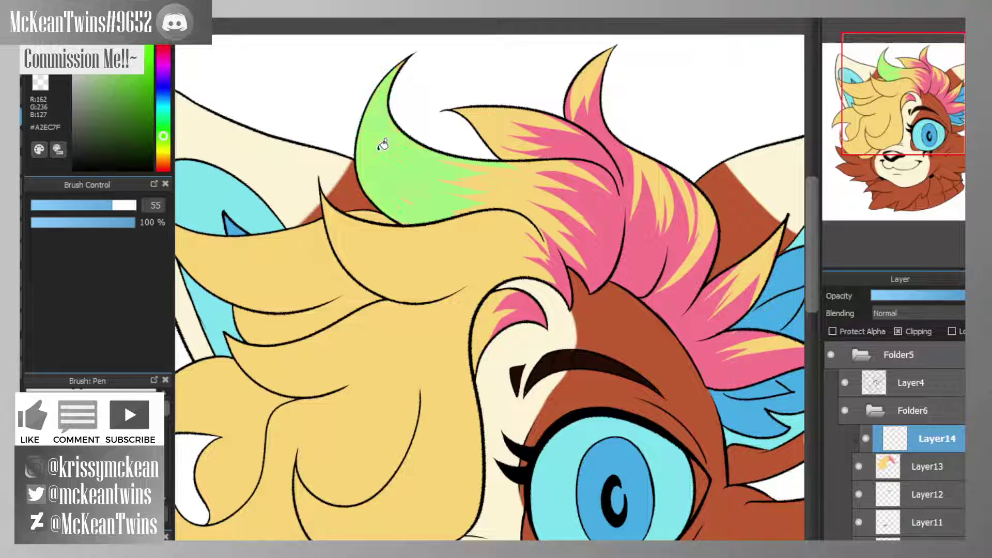
- Paint the tip of the smaller top tuft green, ending in jagged streaks, at brush size 55
mouse_move(403, 196)
mouse_down()
mouse_move(416, 201)
mouse_move(403, 191)
mouse_up()
mouse_move(454, 113)
mouse_down()
mouse_move(491, 125)
mouse_move(504, 117)
mouse_up()
drag(897, 109, 902, 109)
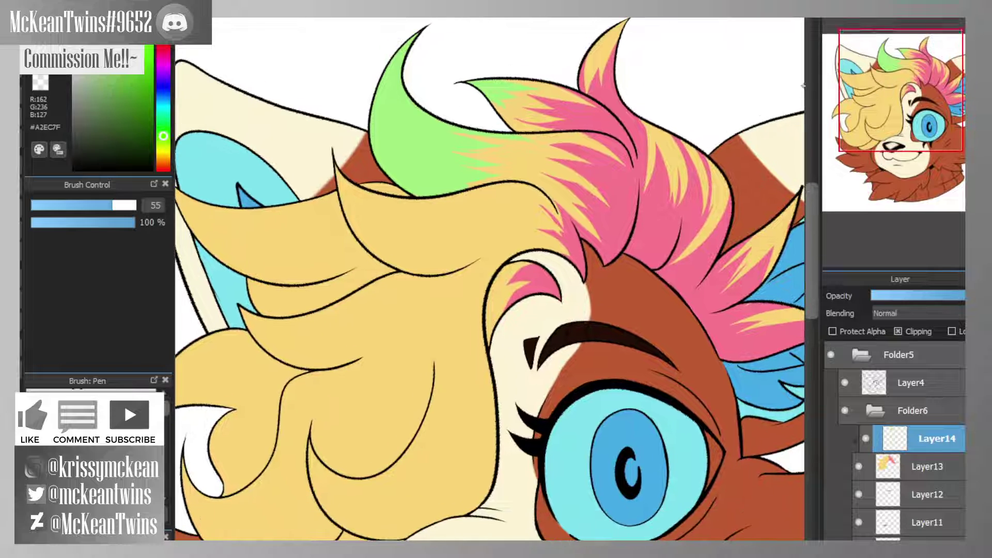
drag(627, 22, 602, 52)
- Paint green streaks across the pointed lock below the upswept tuft and color its tip solid green
drag(920, 101, 916, 108)
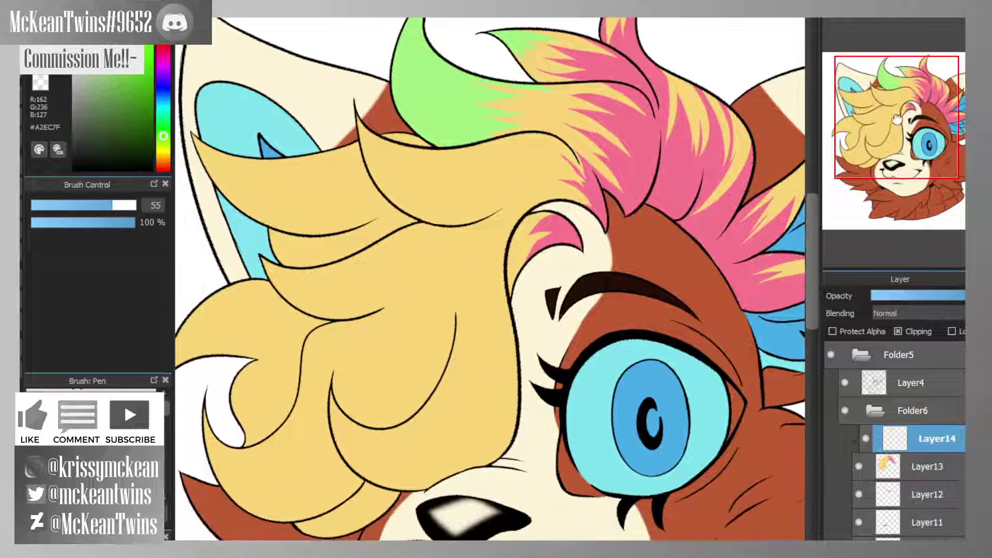
drag(480, 161, 435, 182)
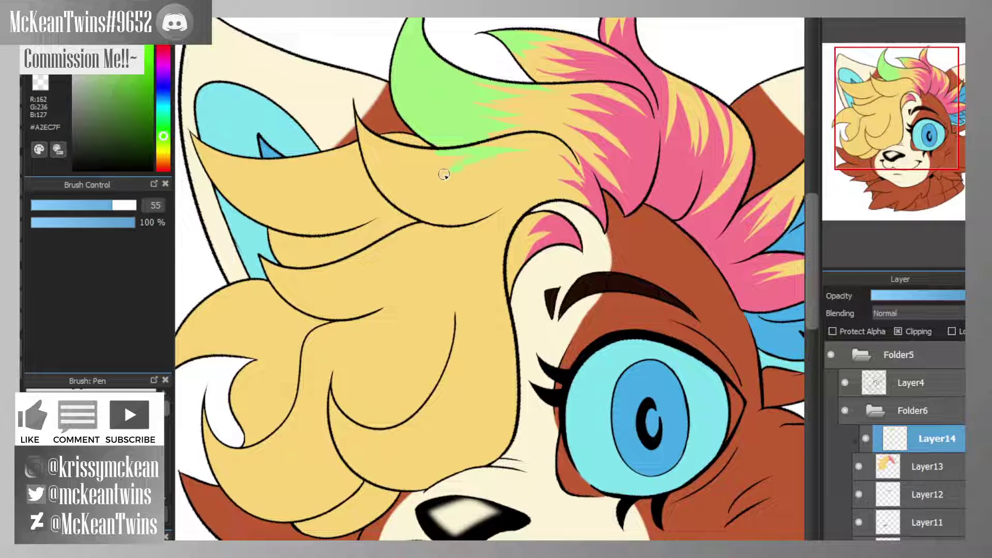
mouse_move(531, 171)
mouse_down()
mouse_move(488, 189)
mouse_move(469, 215)
mouse_up()
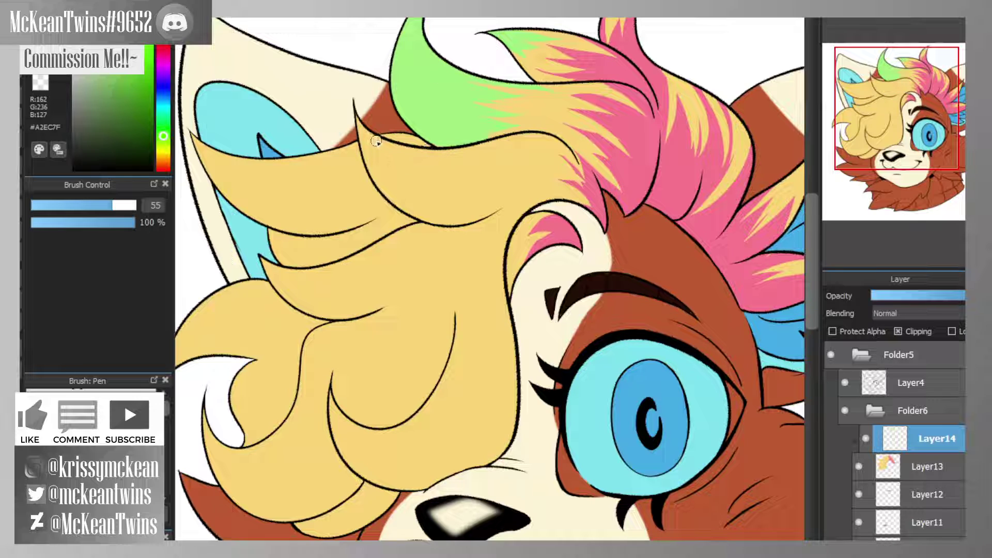
drag(373, 136, 463, 159)
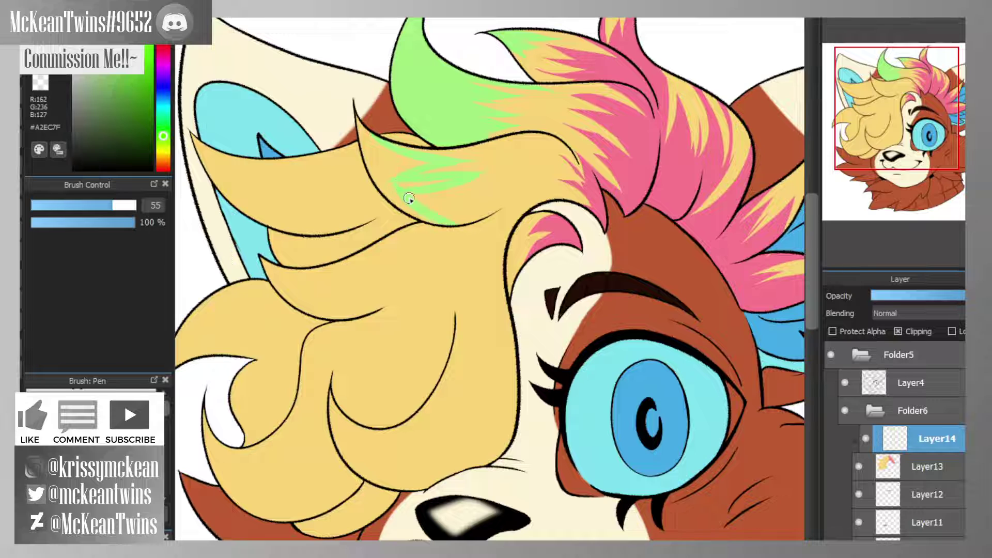
mouse_move(898, 118)
mouse_down()
mouse_move(929, 93)
mouse_move(881, 109)
mouse_up()
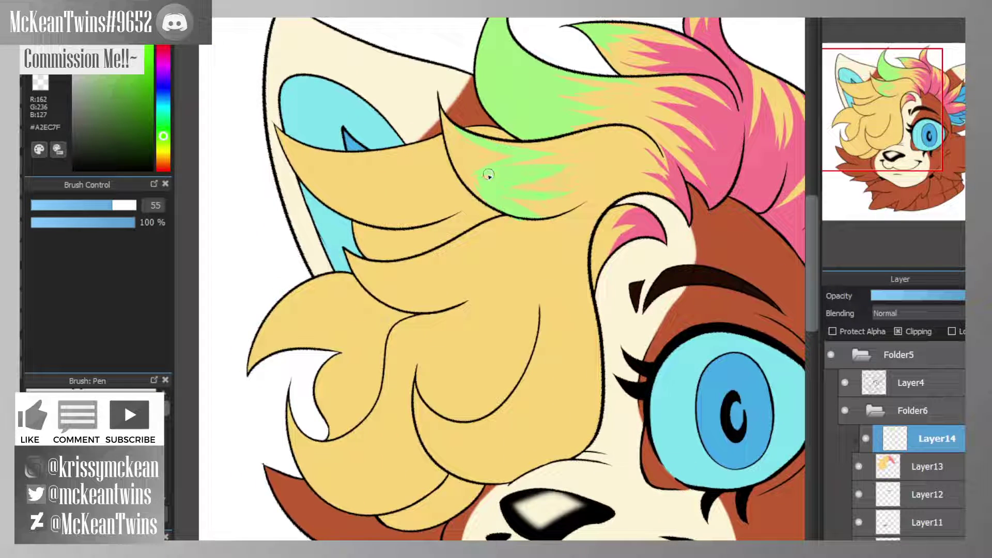
mouse_move(488, 198)
mouse_down()
mouse_move(461, 171)
mouse_move(444, 115)
mouse_move(464, 156)
mouse_move(484, 175)
mouse_move(506, 156)
mouse_up()
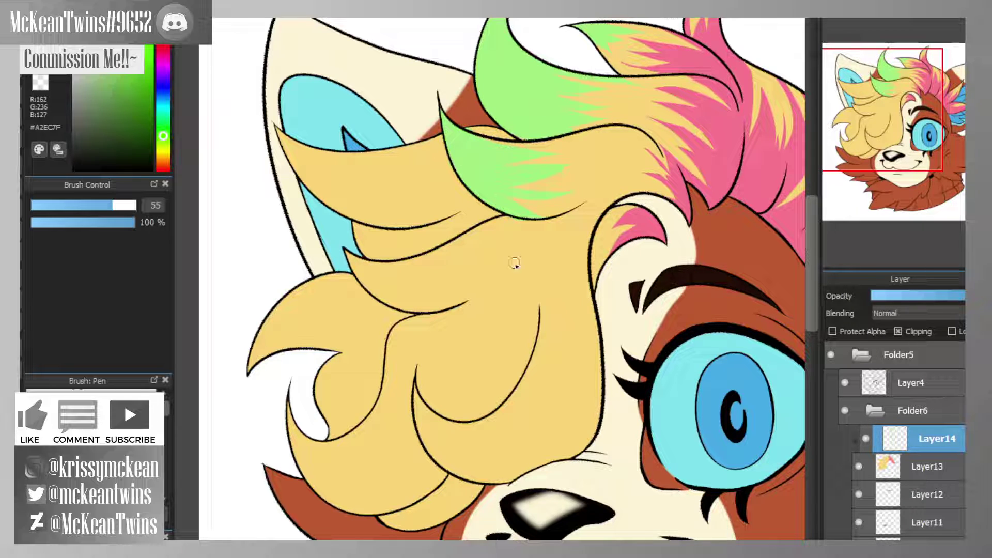
- Draw a zigzag green edge across the middle of the large fringe and fill the fringe below it with green
drag(536, 312, 545, 272)
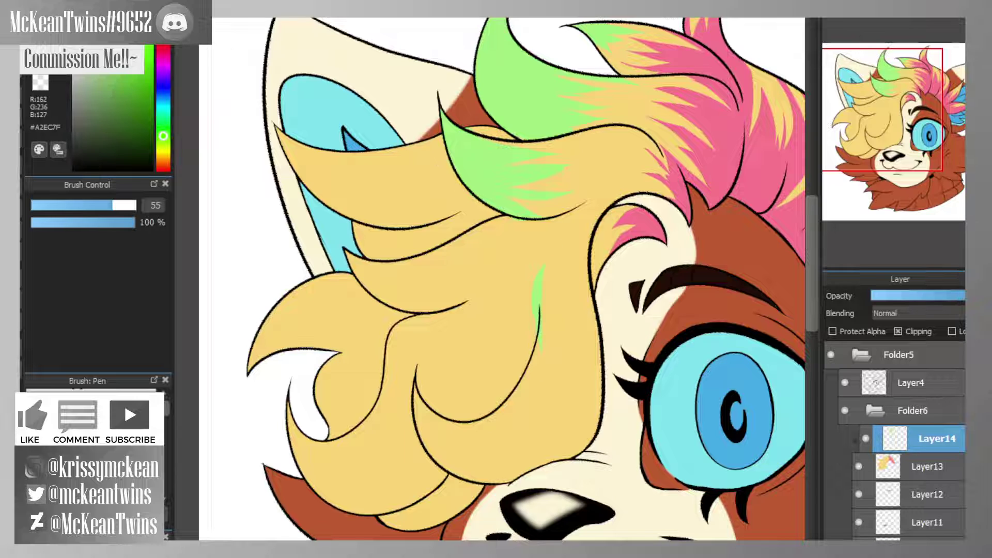
mouse_move(451, 247)
mouse_down()
mouse_move(473, 241)
mouse_move(409, 279)
mouse_move(481, 270)
mouse_move(444, 342)
mouse_move(497, 305)
mouse_move(472, 358)
mouse_move(477, 376)
mouse_move(518, 322)
mouse_move(498, 394)
mouse_move(534, 345)
mouse_move(549, 399)
mouse_move(562, 324)
mouse_move(579, 393)
mouse_move(590, 318)
mouse_up()
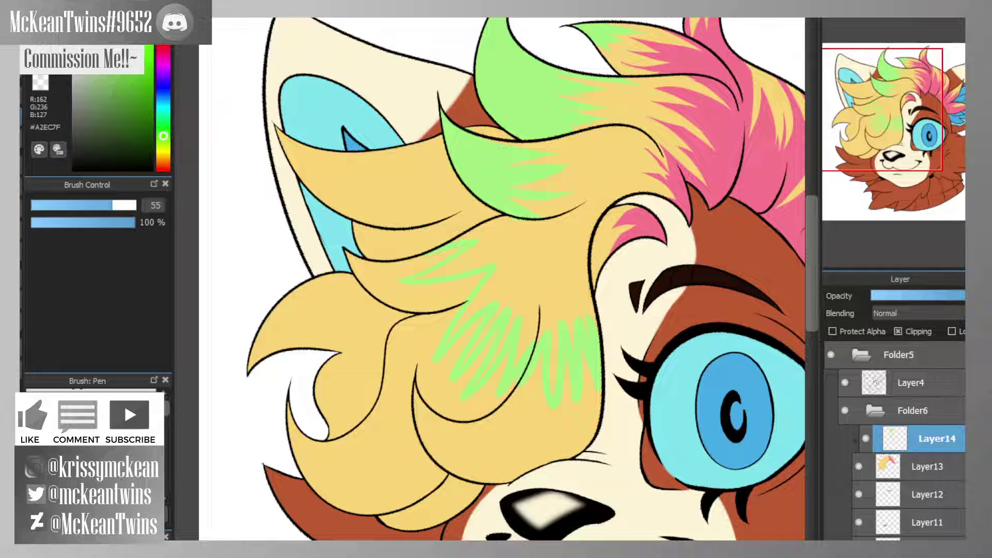
click(425, 297)
click(417, 347)
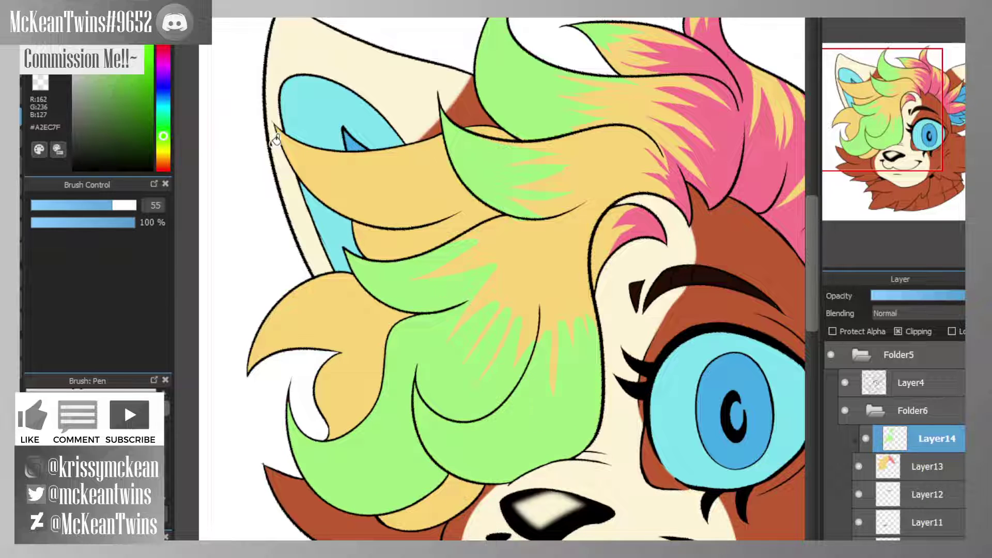
- Fill the remaining yellow side locks and the outer fringe curl with green
click(47, 87)
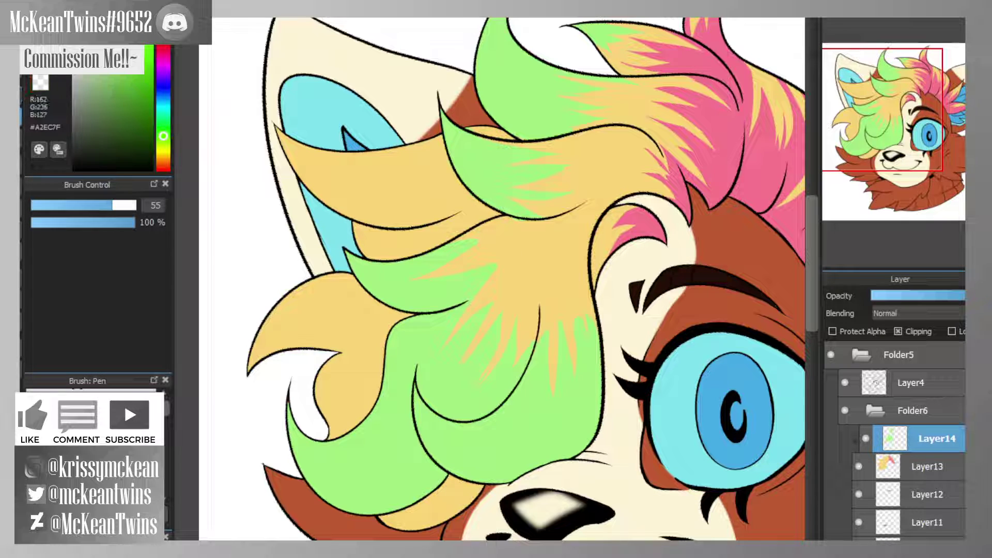
click(387, 191)
click(494, 133)
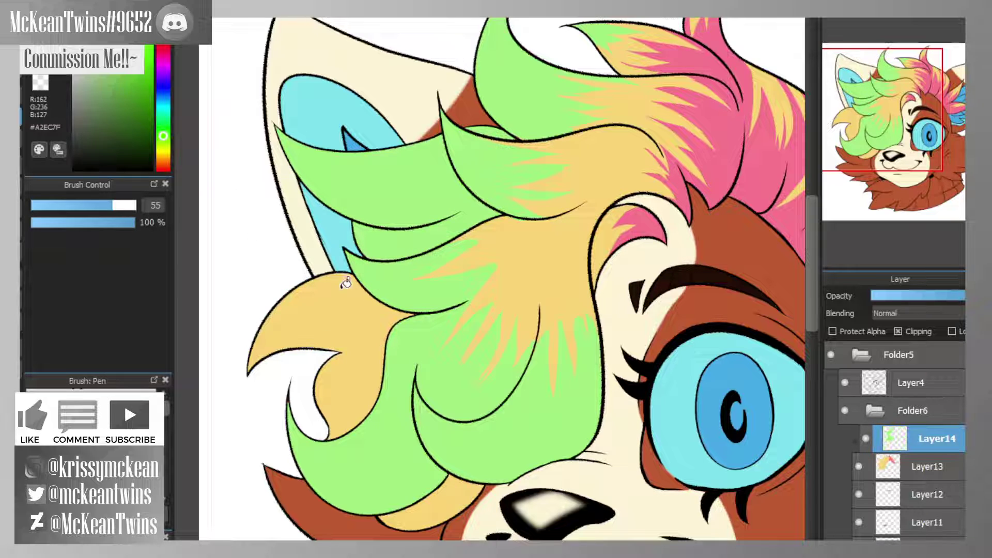
click(361, 322)
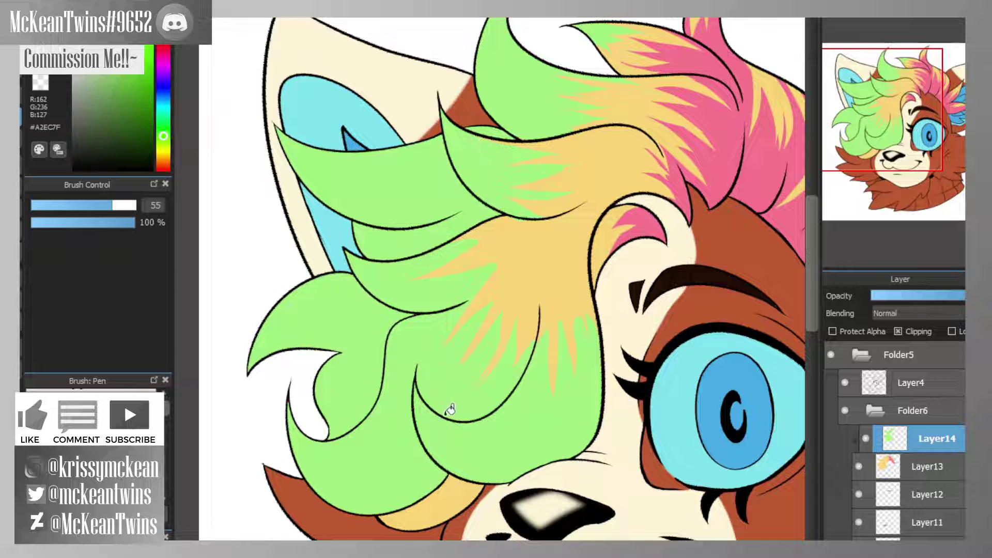
- Switch to light cyan #7FE1EC and paint jagged streaks on the outer fringe curl's tip at brush size 89
click(868, 145)
drag(867, 145, 900, 124)
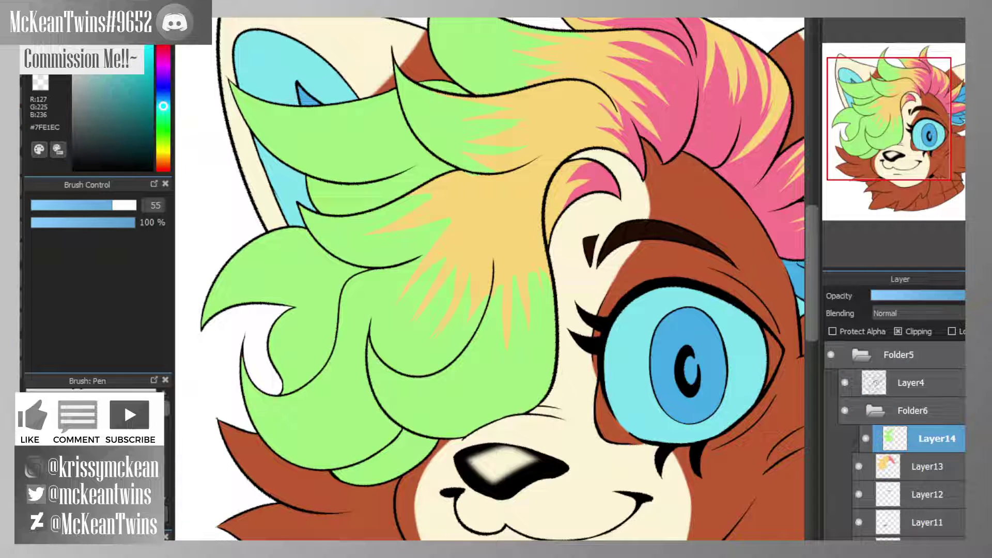
key(ctrl+minus)
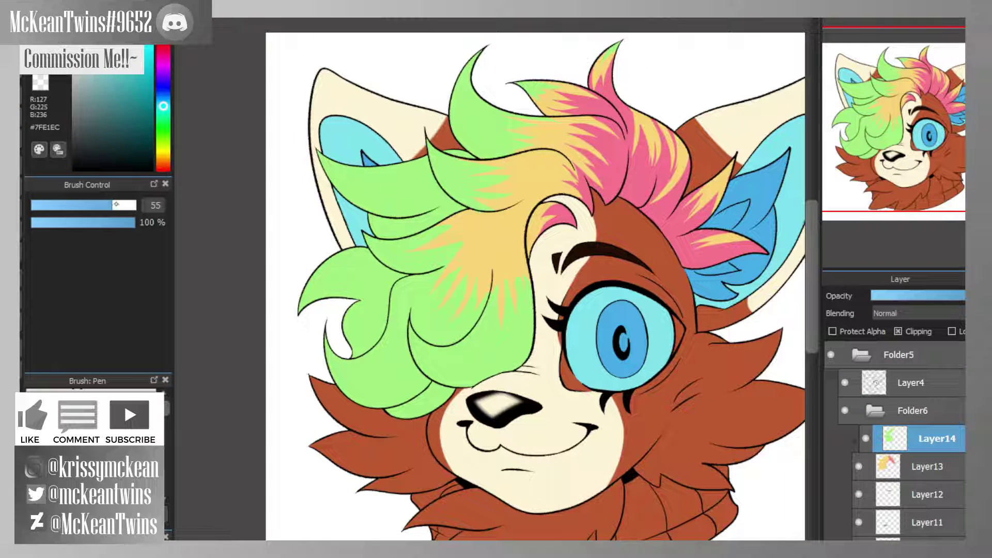
drag(116, 205, 122, 205)
drag(301, 324, 354, 270)
drag(306, 304, 340, 275)
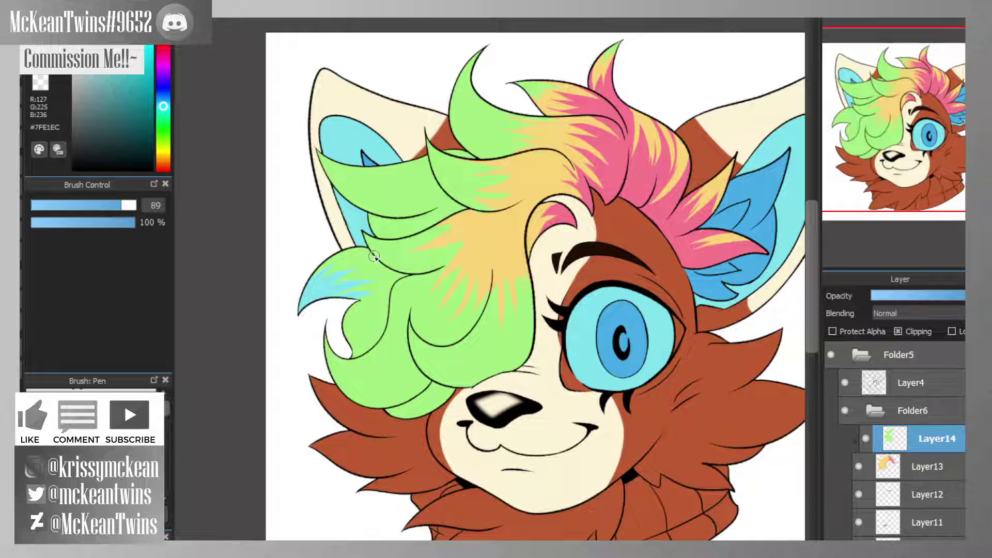
- Paint cyan streaks on the tips of the side locks, the pointed lock and the two green top tufts
mouse_move(365, 234)
mouse_down()
mouse_move(379, 251)
mouse_move(392, 245)
mouse_move(371, 239)
mouse_move(408, 240)
mouse_move(374, 243)
mouse_move(400, 250)
mouse_move(370, 242)
mouse_move(414, 254)
mouse_up()
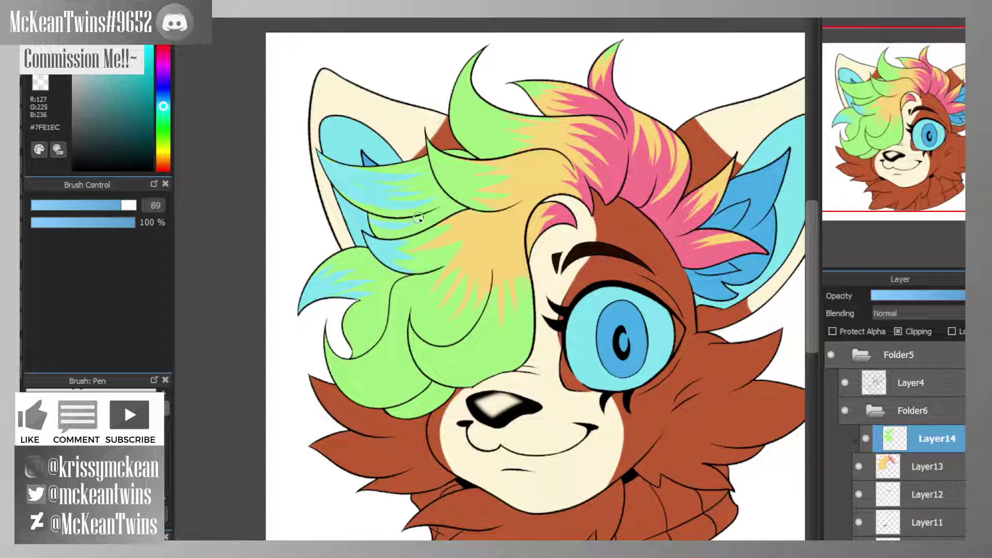
mouse_move(453, 196)
mouse_down()
mouse_move(428, 142)
mouse_move(462, 170)
mouse_up()
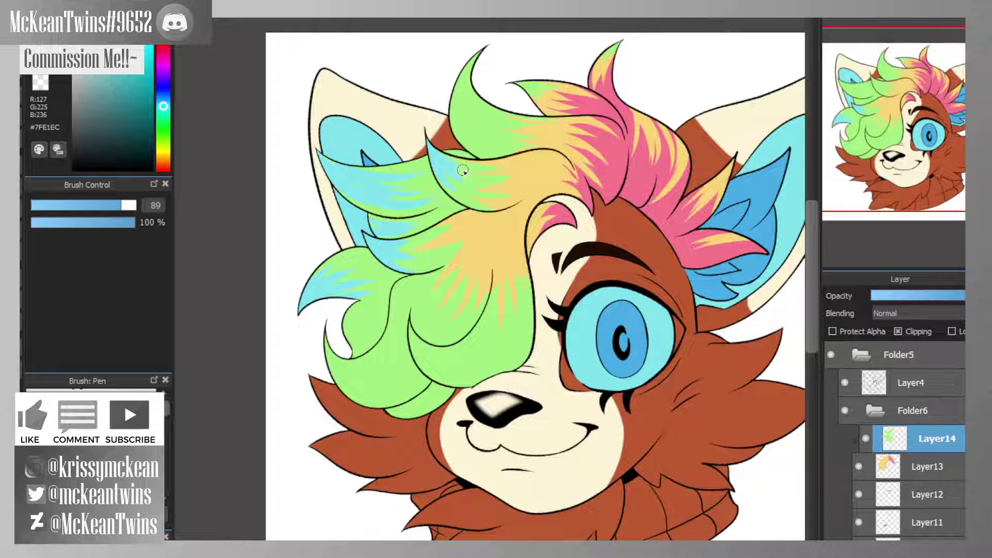
mouse_move(476, 54)
mouse_down()
mouse_move(464, 113)
mouse_move(486, 43)
mouse_move(460, 69)
mouse_move(482, 72)
mouse_move(453, 109)
mouse_move(484, 83)
mouse_up()
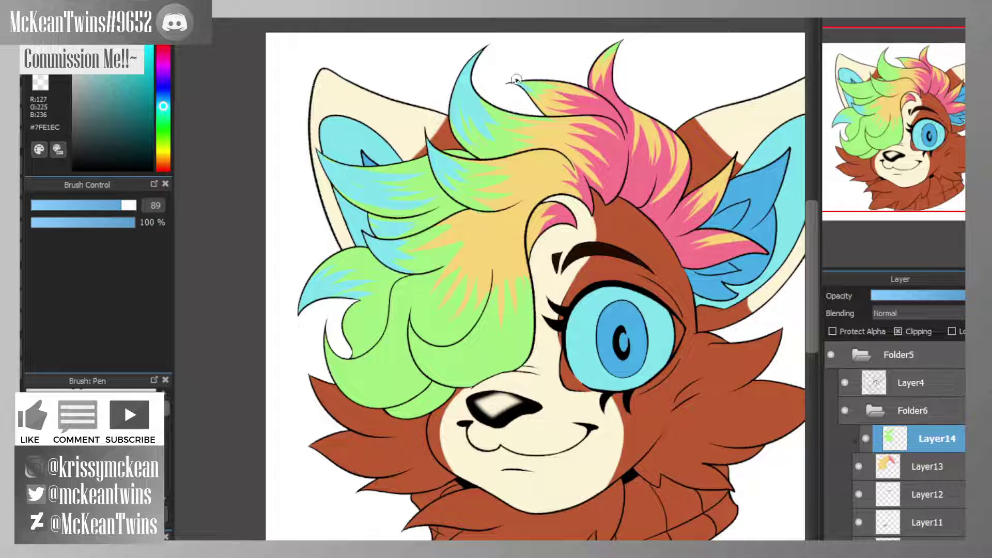
drag(869, 127, 882, 146)
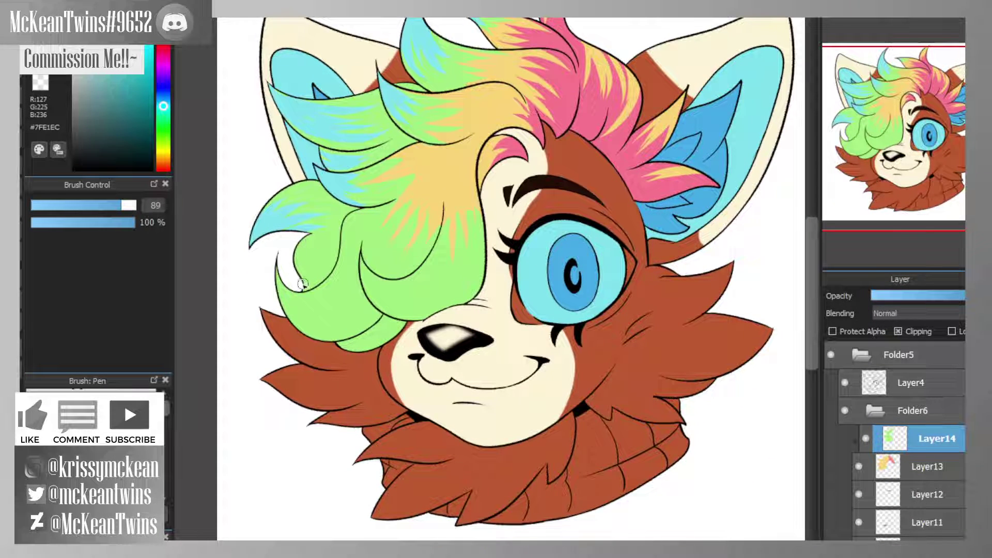
- Paint cyan streaks over the tips of the lower fringe curls and merge the streak layer into the hair color layer below
mouse_move(305, 250)
mouse_down()
mouse_move(302, 271)
mouse_move(318, 232)
mouse_move(304, 266)
mouse_move(303, 252)
mouse_move(319, 268)
mouse_move(304, 282)
mouse_move(318, 228)
mouse_move(313, 279)
mouse_move(324, 277)
mouse_move(274, 275)
mouse_move(316, 280)
mouse_move(293, 292)
mouse_move(276, 281)
mouse_move(339, 266)
mouse_move(281, 274)
mouse_move(310, 323)
mouse_move(300, 301)
mouse_move(282, 305)
mouse_move(346, 309)
mouse_move(292, 298)
mouse_move(367, 293)
mouse_move(309, 311)
mouse_move(348, 323)
mouse_move(375, 269)
mouse_move(361, 261)
mouse_move(404, 316)
mouse_move(397, 289)
mouse_move(364, 267)
mouse_move(438, 281)
mouse_up()
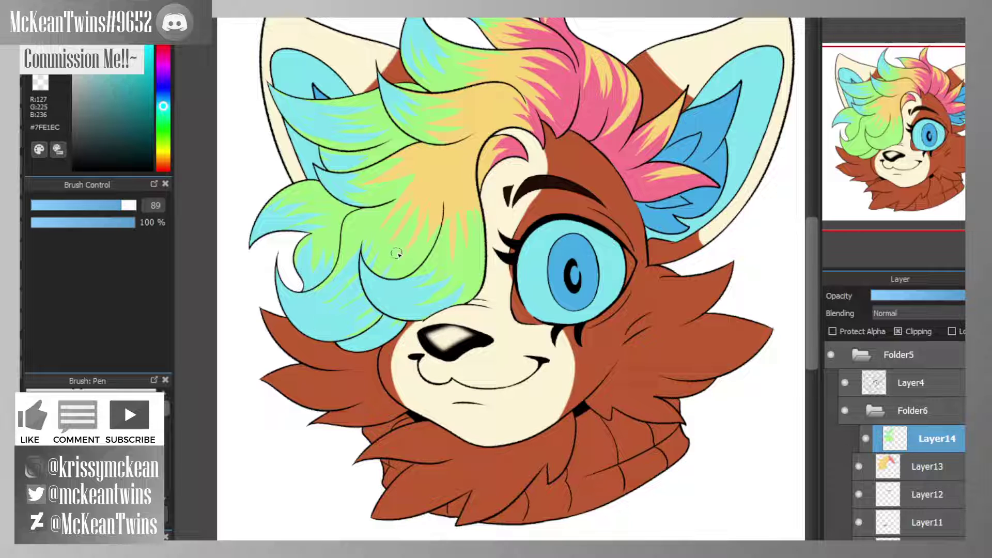
drag(899, 75, 908, 42)
mouse_move(912, 102)
mouse_down()
mouse_move(912, 125)
mouse_move(924, 120)
mouse_move(918, 148)
mouse_up()
scroll(912, 125, down, 2)
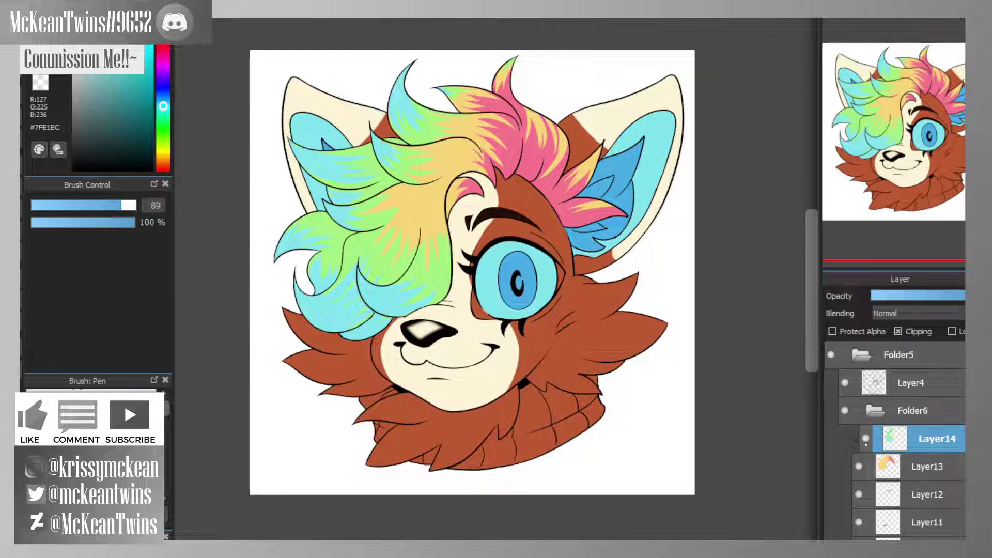
key(ctrl+e)
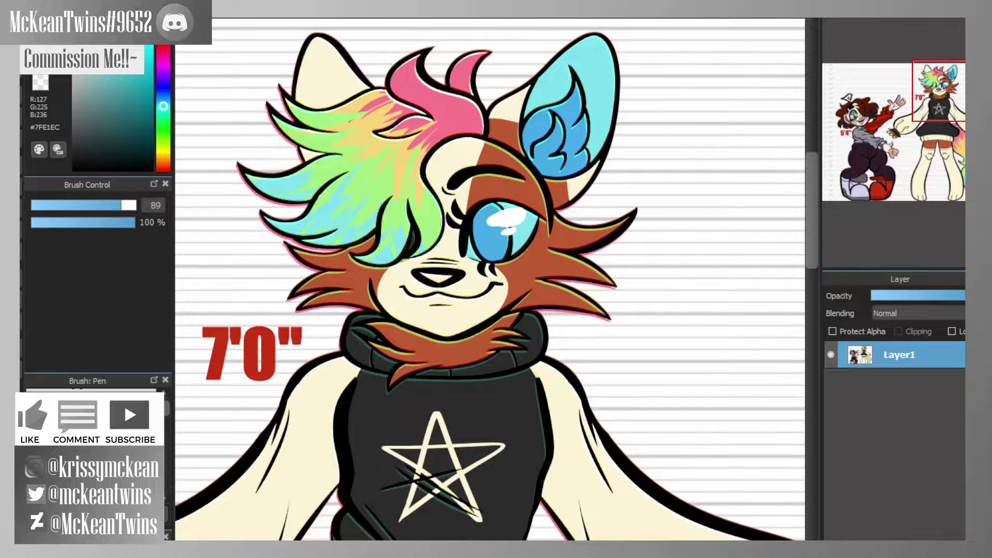
- Sample dark grey #2B2B2B from the reference character's sweater and fill the turtleneck collar sections on a new layer above the hair colors
click(436, 397)
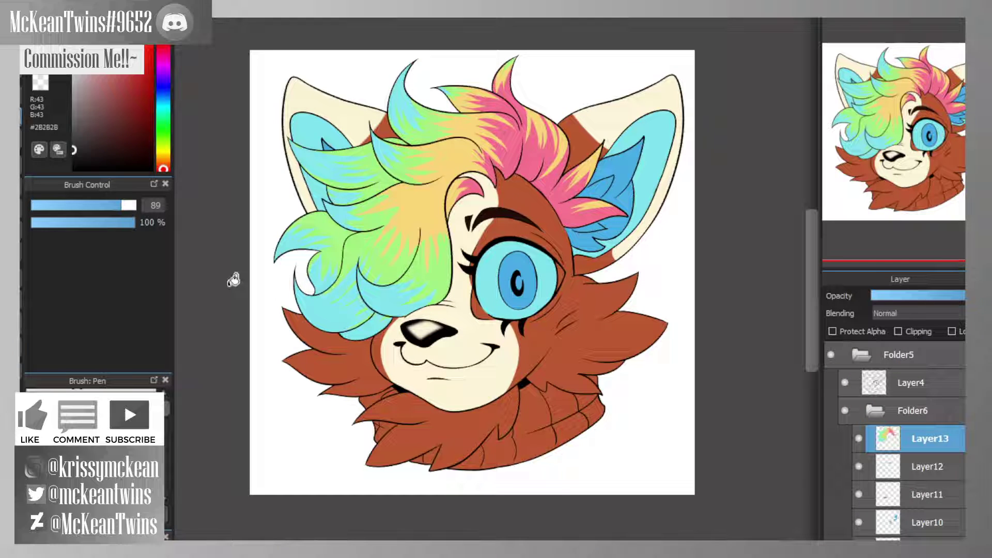
key(ctrl+shift+n)
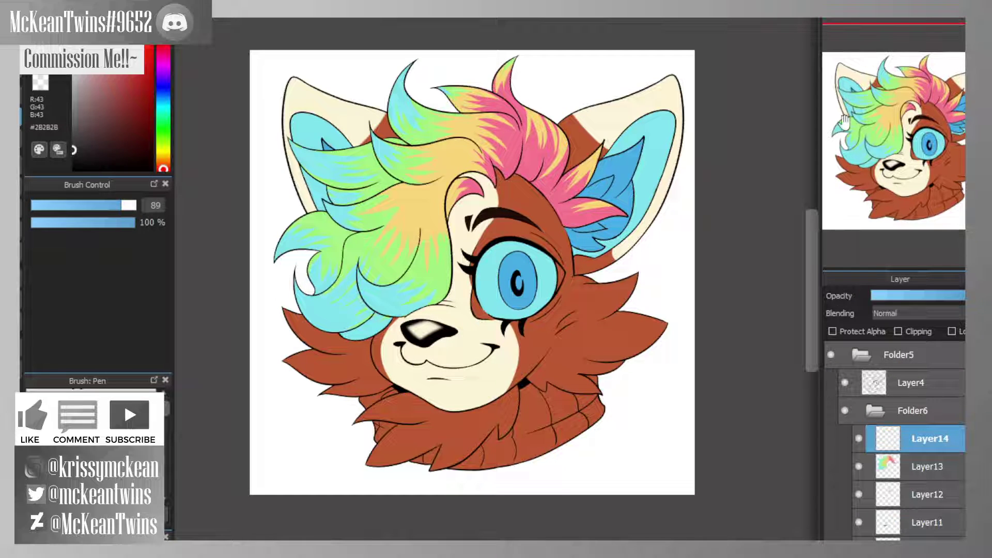
drag(473, 273, 482, 168)
key(ctrl+Up)
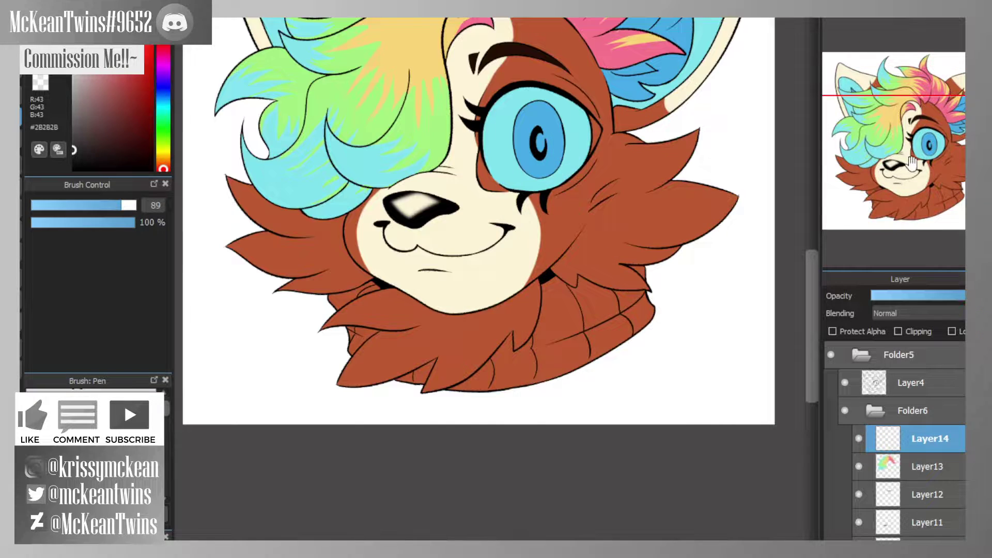
drag(913, 165, 924, 181)
click(601, 309)
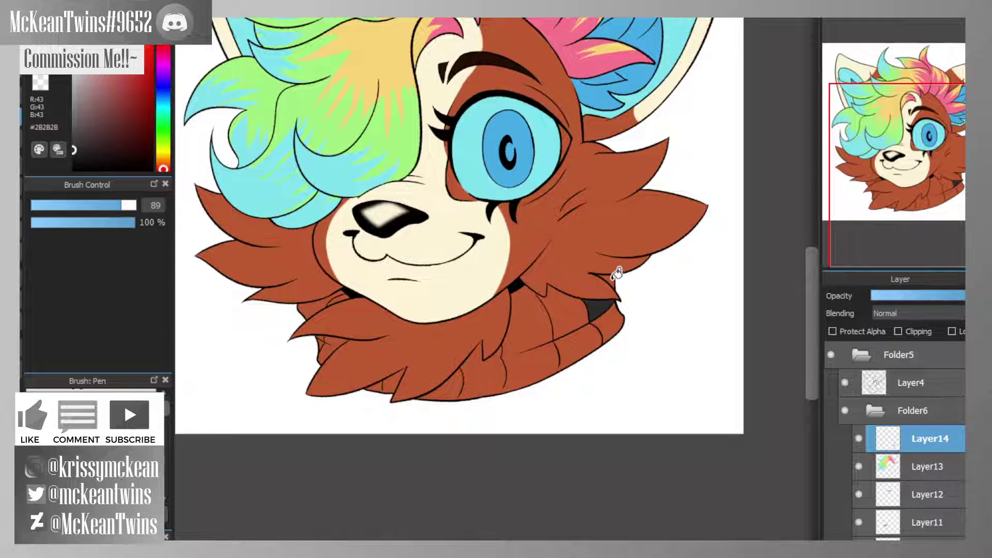
click(612, 279)
click(605, 328)
click(548, 310)
click(532, 311)
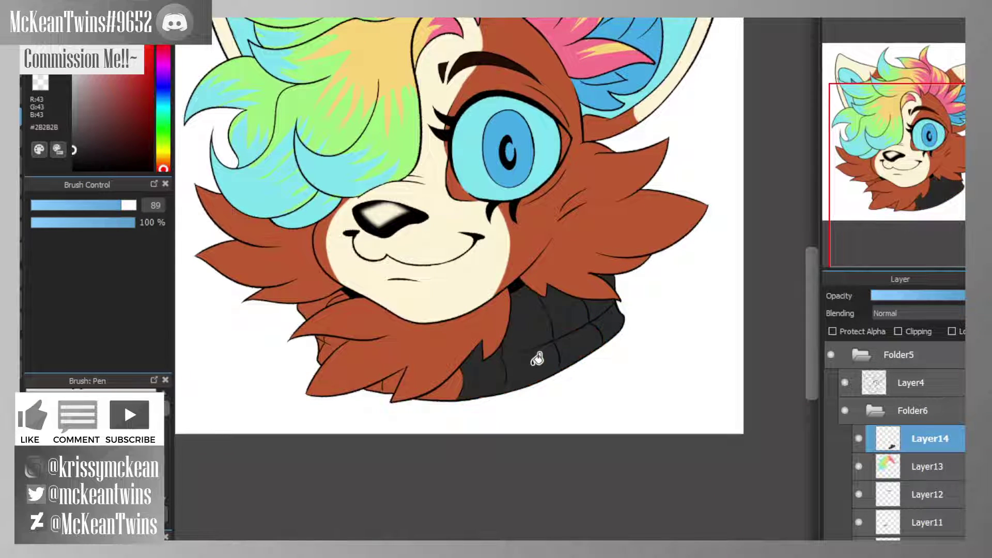
- Fill the remaining turtleneck collar sections below the neck fur with dark grey #2B2B2B on Layer14
click(449, 392)
click(390, 382)
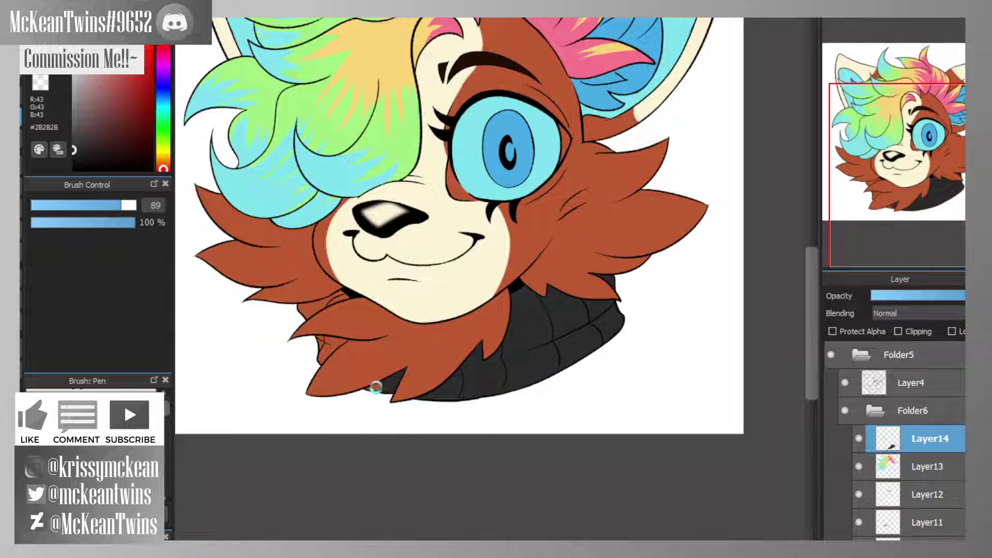
click(374, 391)
click(336, 345)
click(331, 304)
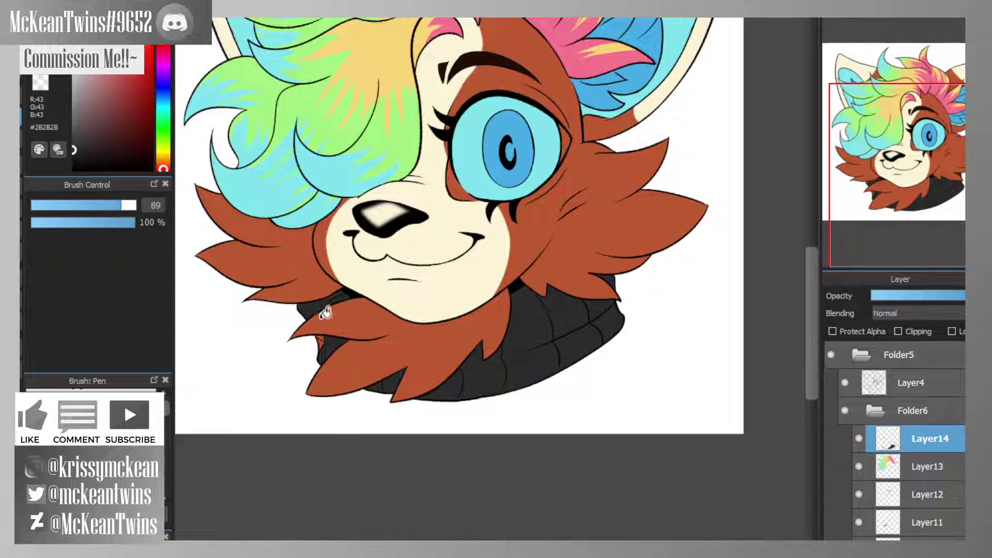
click(323, 341)
drag(924, 154, 905, 145)
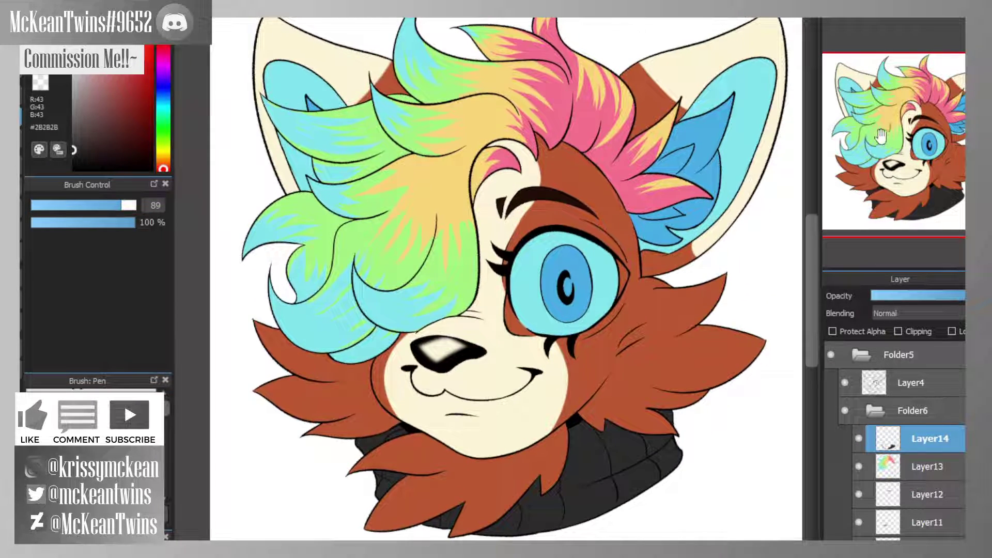
- Add a new layer directly above Layer8 and set it to clip to the base colour layer
scroll(917, 516, down, 3)
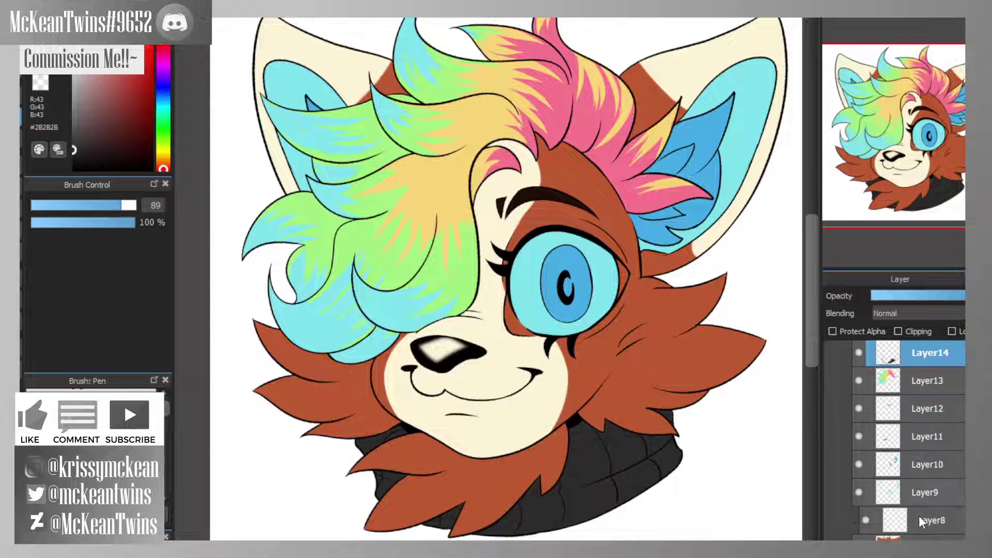
click(873, 537)
click(869, 520)
click(869, 520)
click(914, 524)
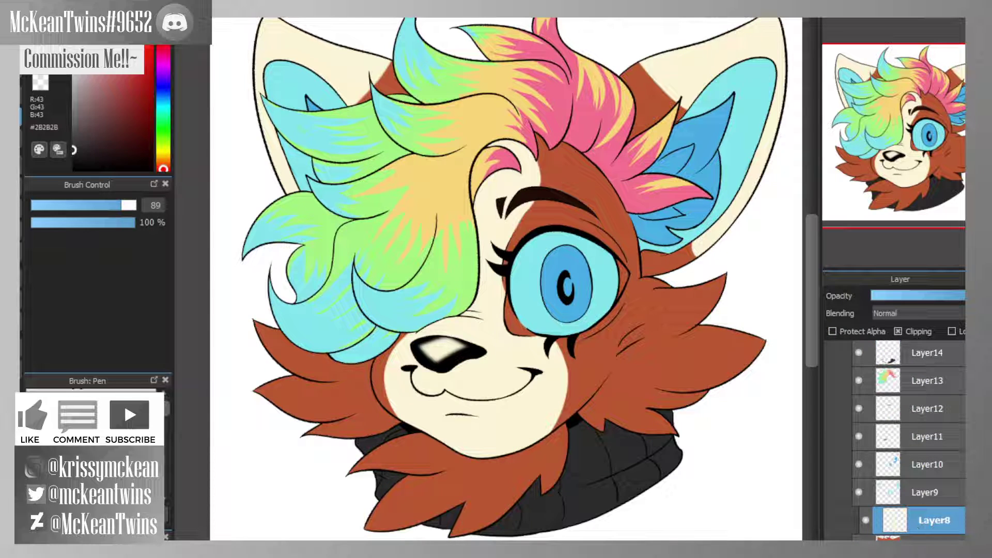
key(ctrl+shift+n)
click(899, 331)
- Colour both corners of the eye with pink #F9778E sampled from the hair
right_click(585, 102)
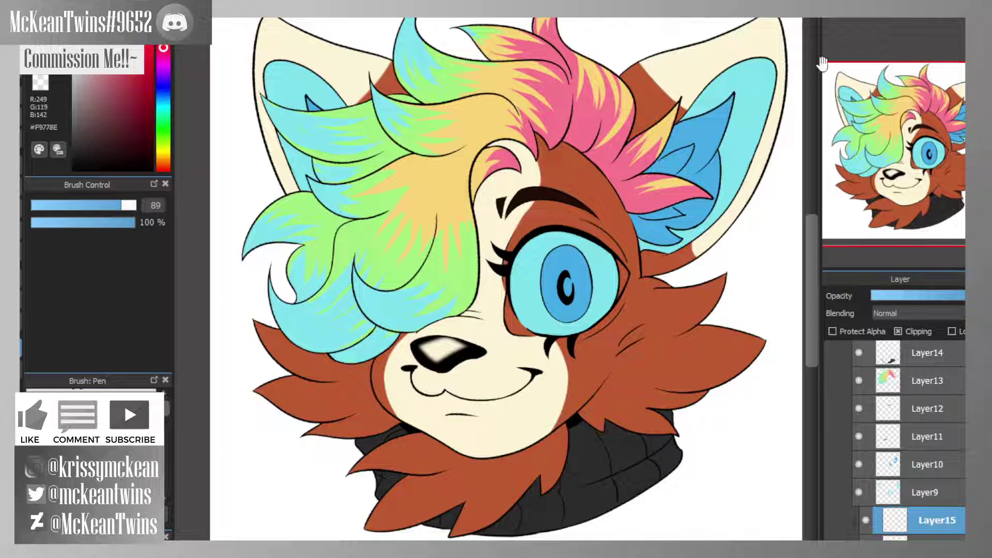
scroll(918, 123, up, 4)
drag(917, 122, 941, 120)
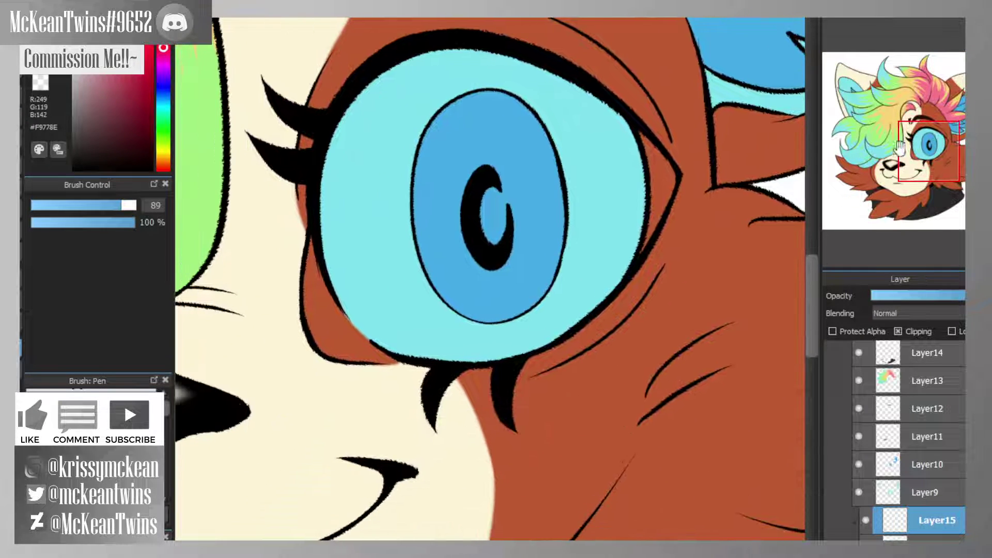
drag(311, 246, 395, 359)
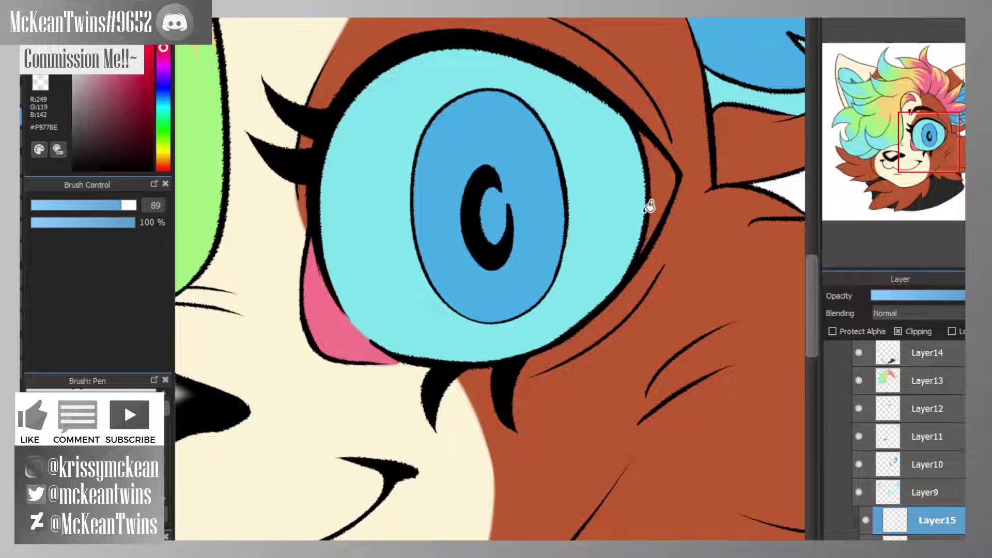
drag(646, 235, 675, 142)
key(ctrl+0)
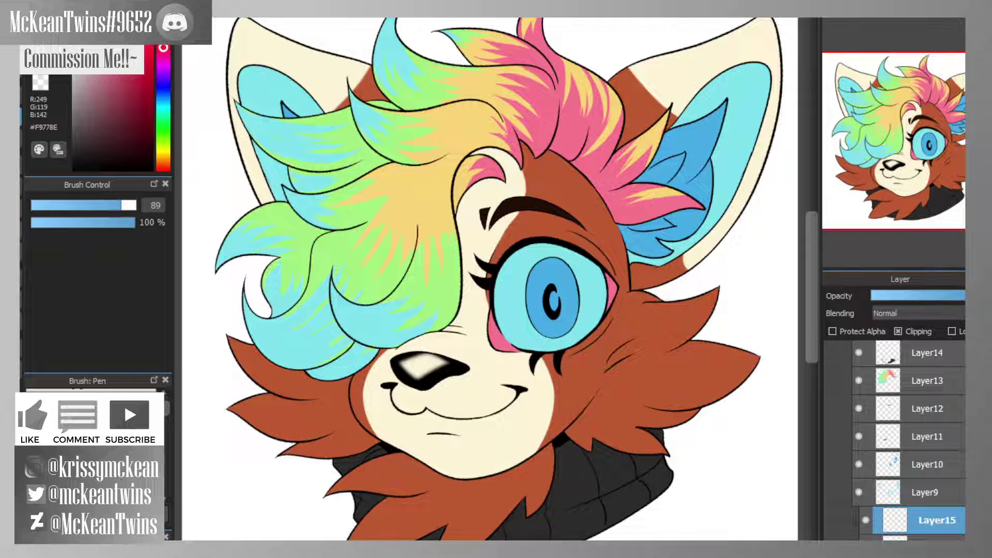
- Hide and reshow the line art layer, Layer4, to inspect the flat colours of the whole head
drag(931, 122, 904, 128)
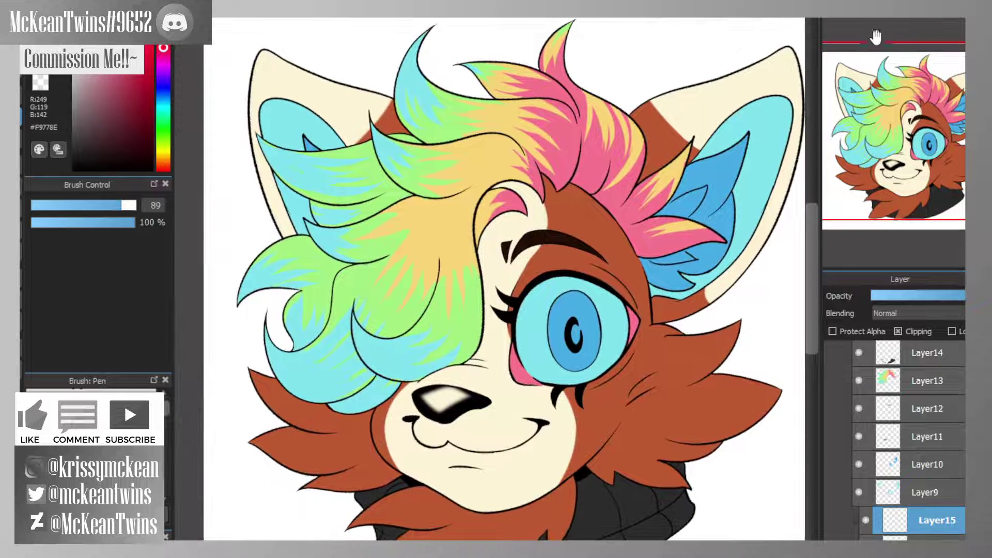
key(ctrl+minus)
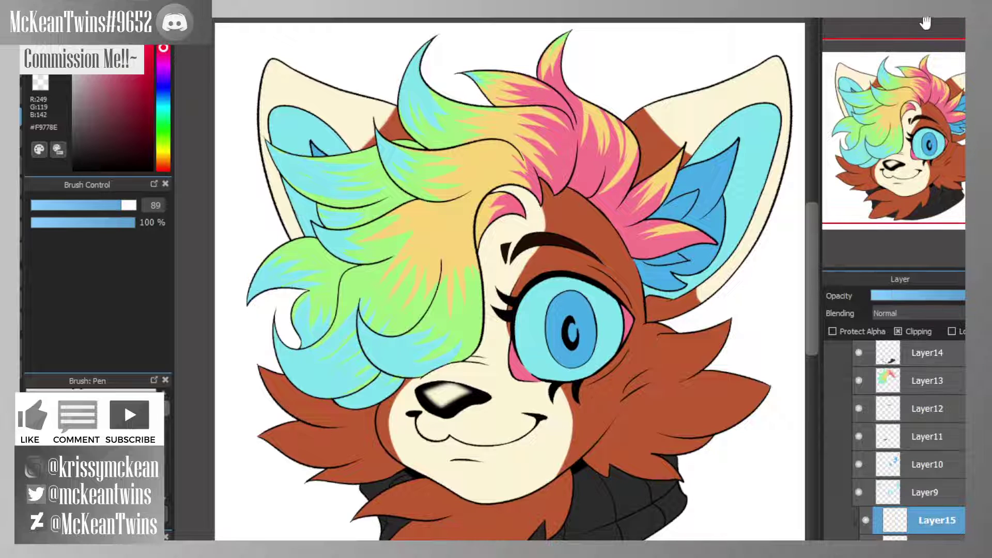
key(ctrl+minus)
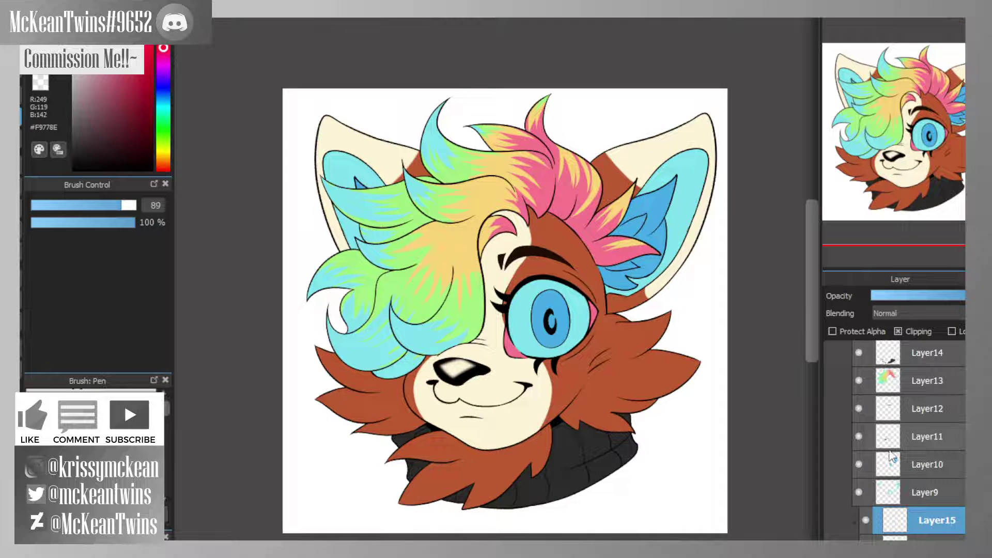
scroll(891, 450, up, 2)
click(846, 366)
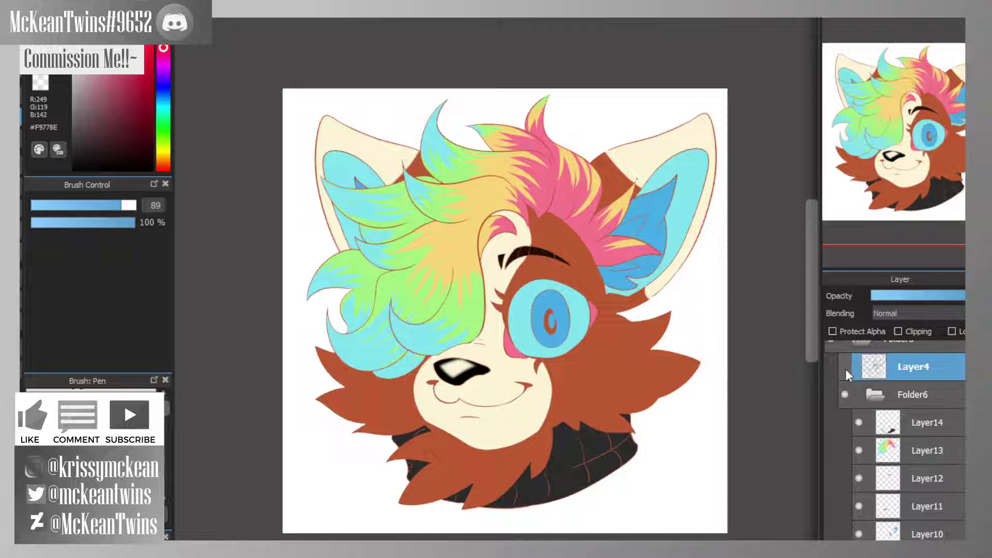
click(846, 368)
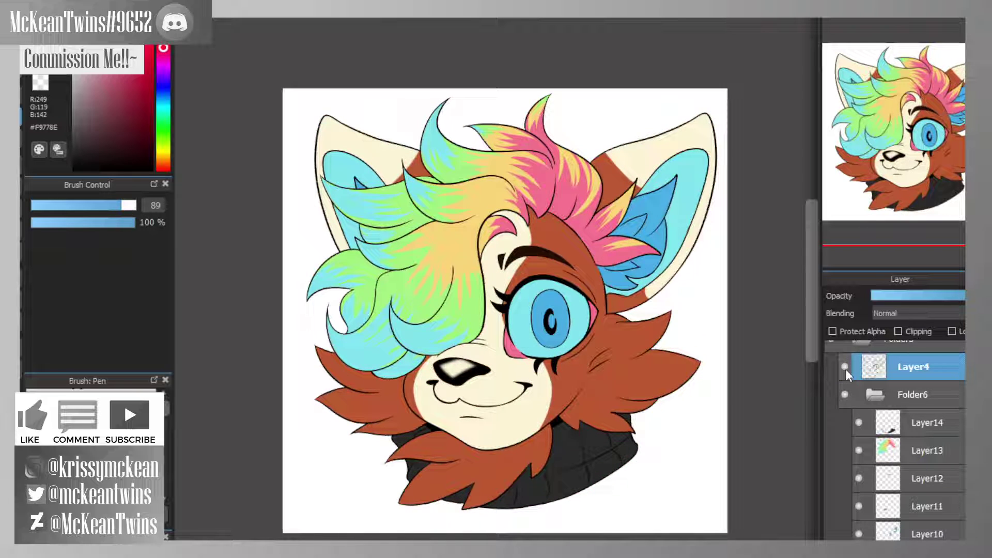
- Set the line art layer to Multiply with Protect Alpha on and recolour its lines dark purple #210D4E
scroll(903, 306, down, 2)
click(863, 331)
key(x)
drag(240, 31, 745, 541)
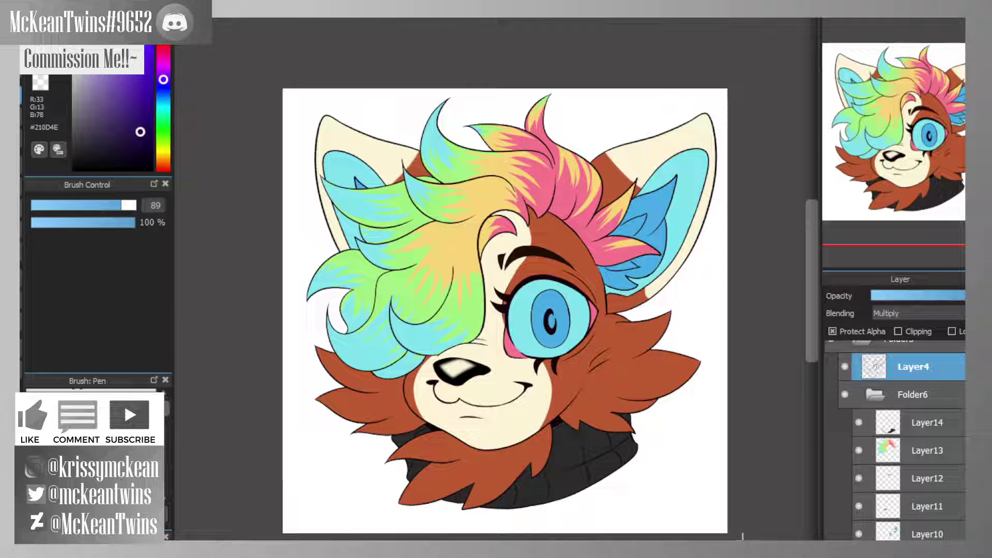
- Duplicate the line art layer as a soft blurred copy and recolour it purple #682281 with Protect Alpha on
key(ctrl+j)
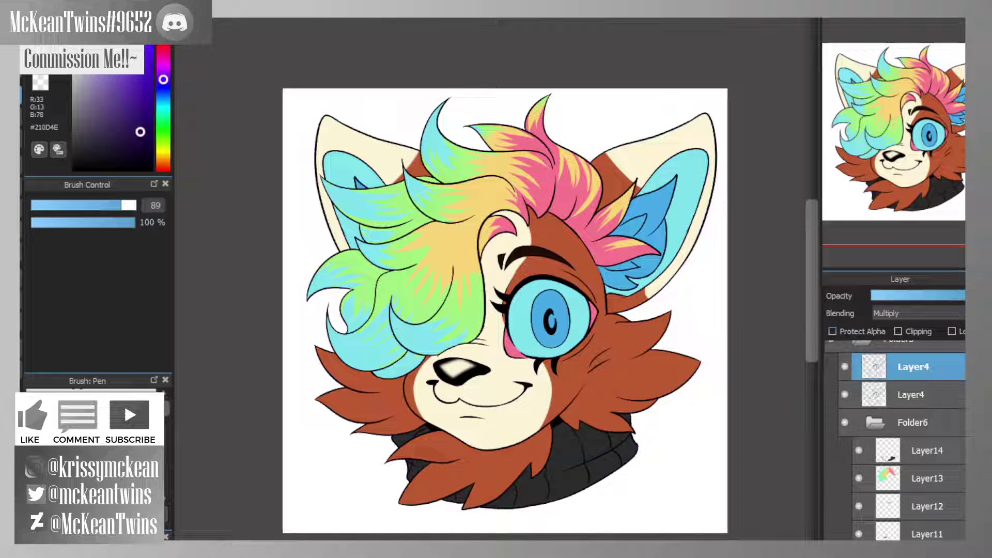
click(833, 331)
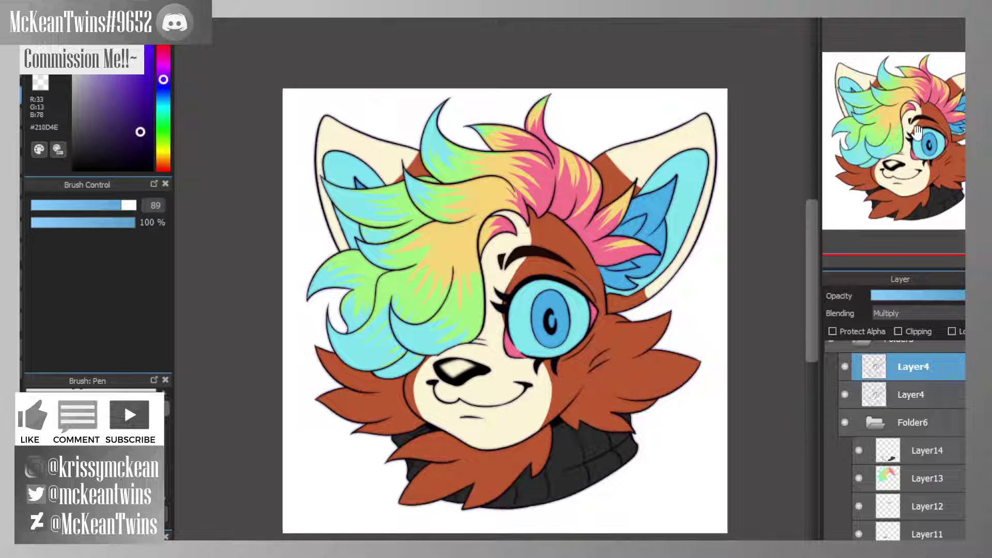
click(132, 106)
click(164, 71)
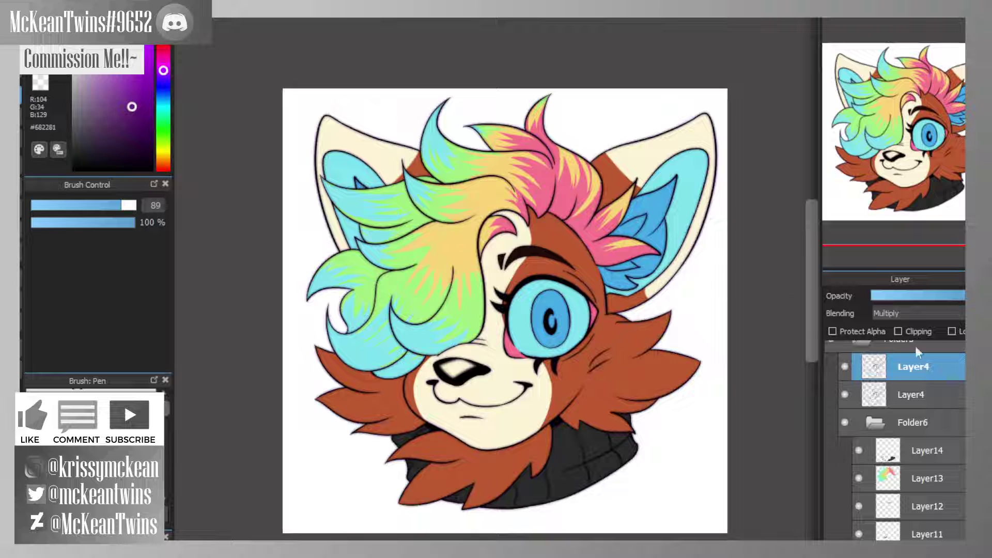
click(854, 335)
drag(248, 59, 766, 540)
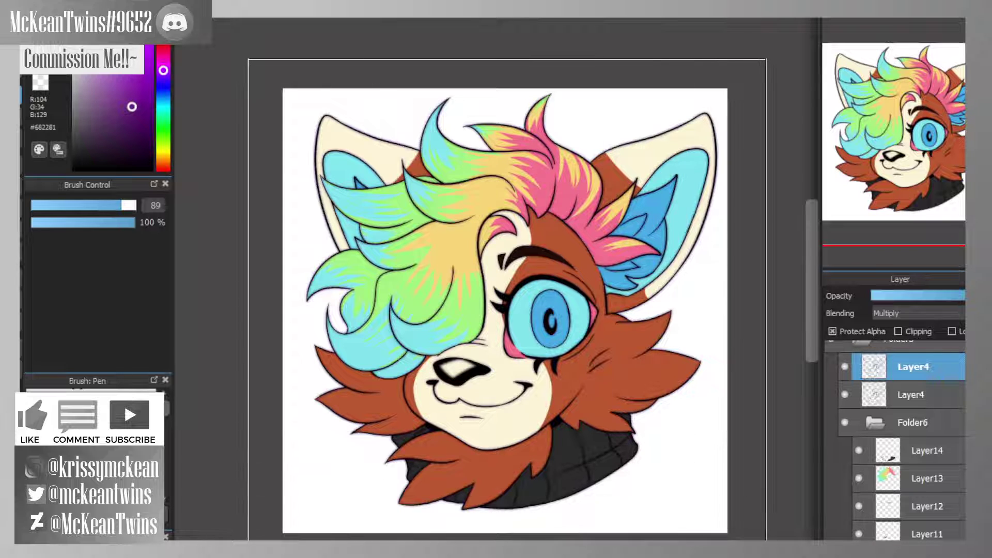
drag(952, 98, 917, 142)
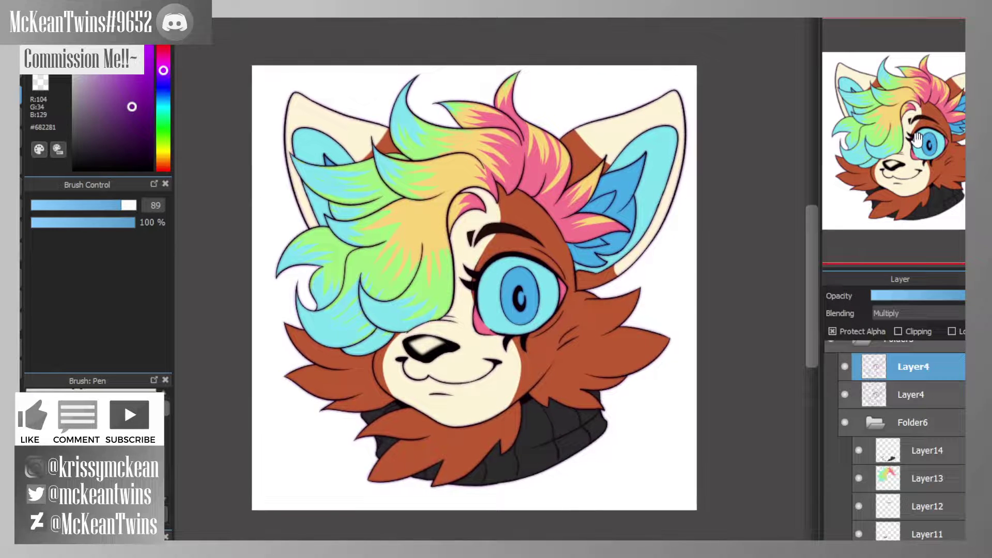
- Toggle the visibility of Folder6 and of the base fur layer to check which colours each one holds
click(846, 424)
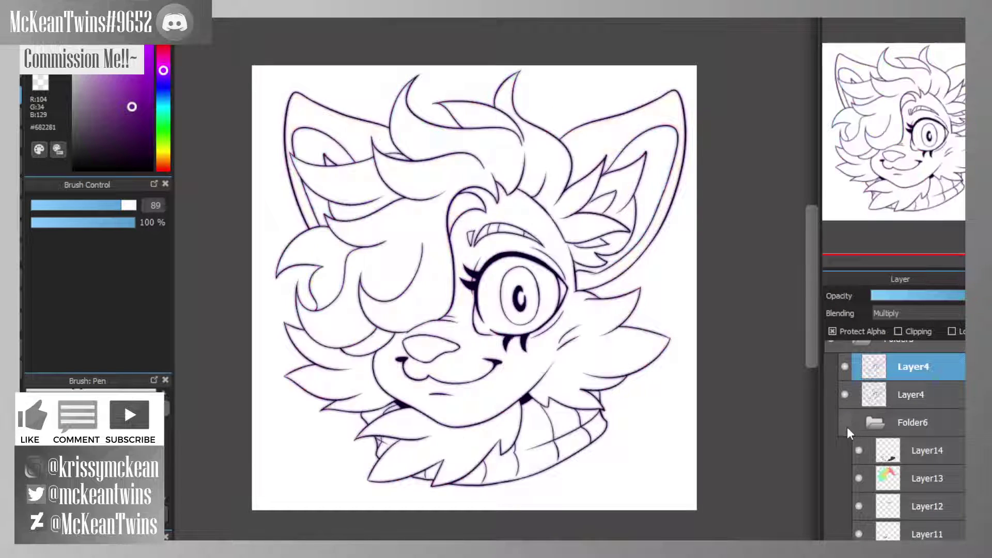
click(846, 423)
scroll(915, 520, down, 3)
click(866, 538)
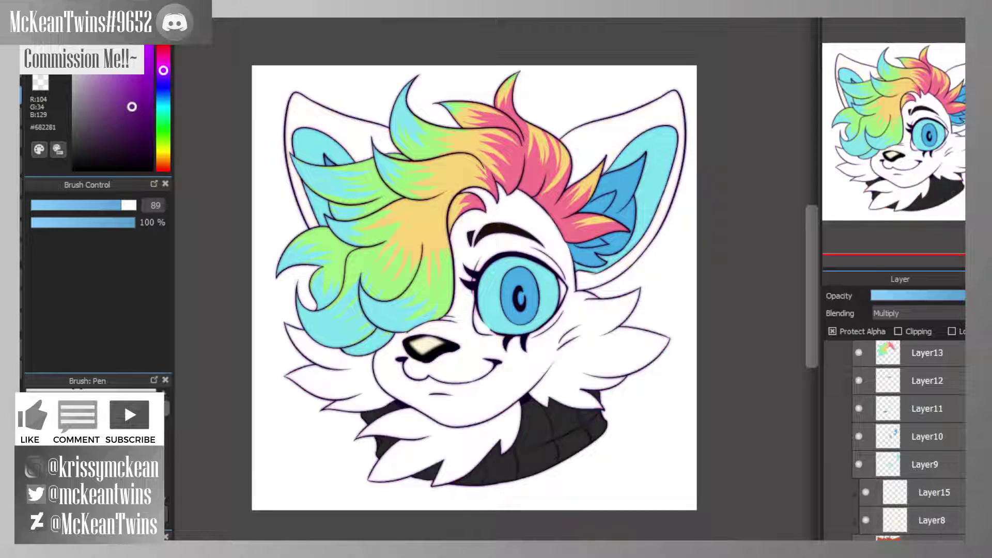
click(866, 539)
- Change the blending mode of Layer8 to Add and reduce its opacity to tone down the cream fur
click(910, 539)
click(922, 526)
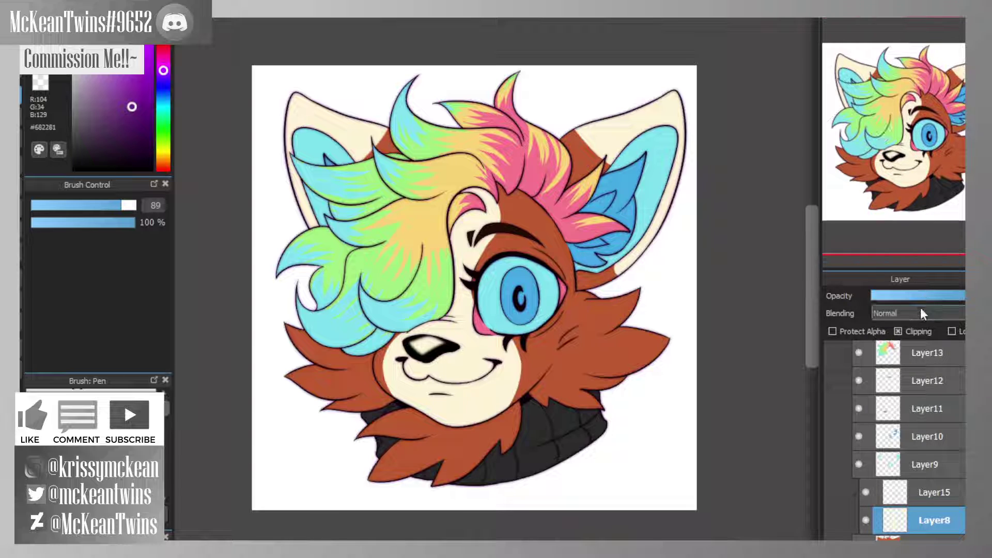
scroll(919, 310, down, 2)
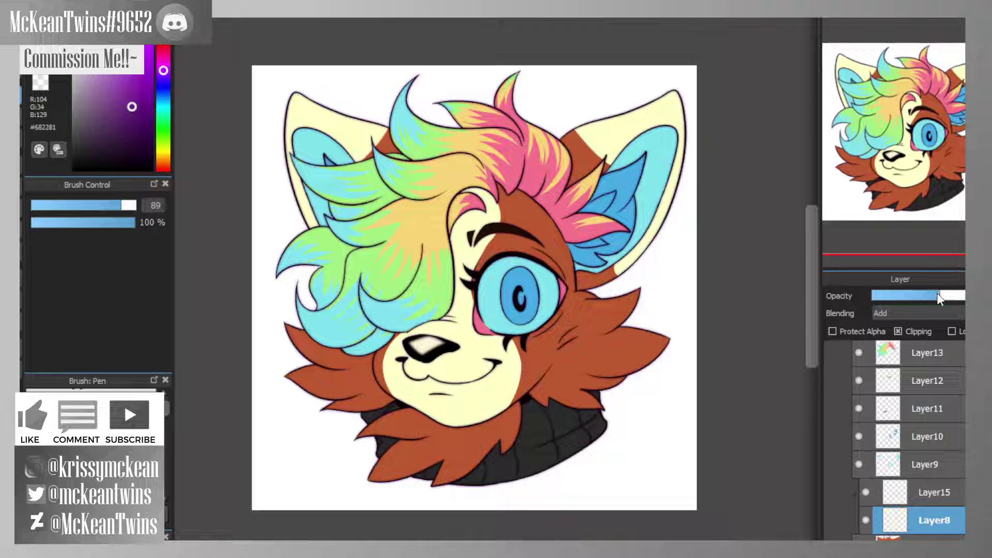
drag(937, 296, 957, 298)
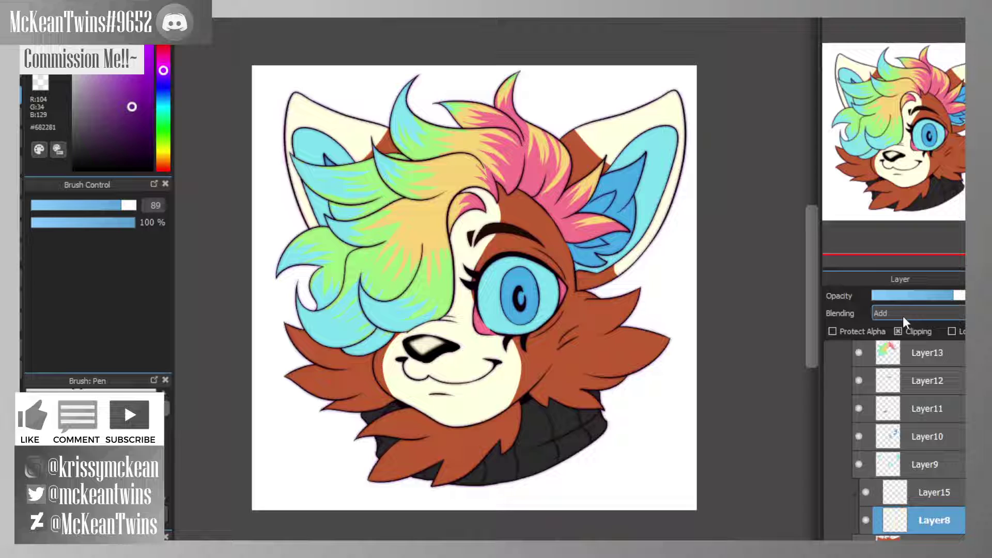
- Compare blending modes such as Multiply and Screen on the pink eye-corner layer, Layer15, and settle on Lighten
click(930, 538)
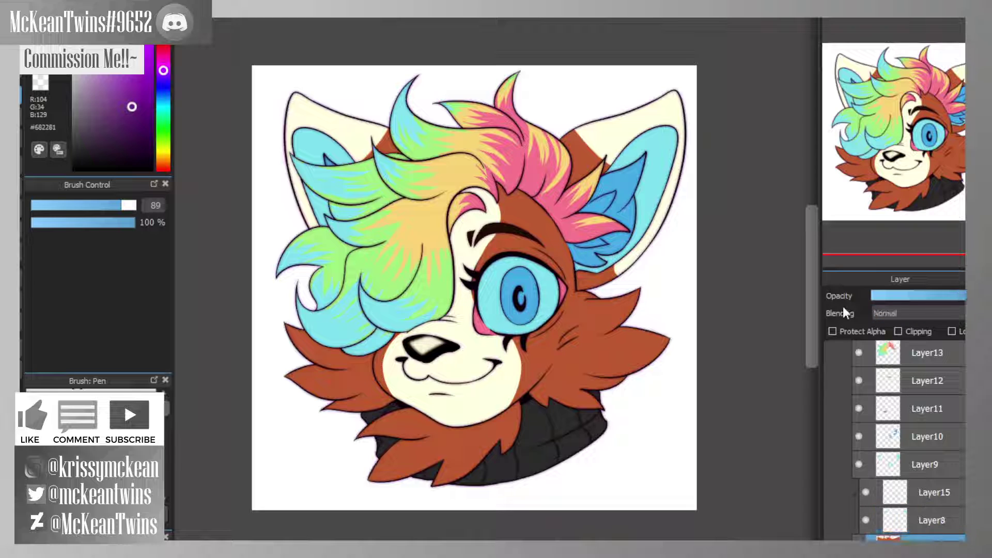
click(928, 493)
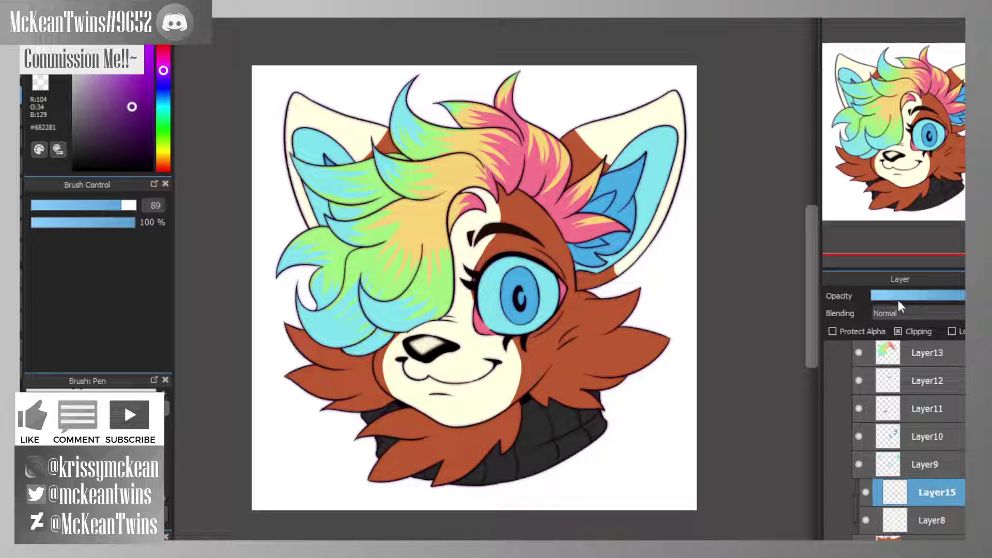
scroll(900, 314, down, 1)
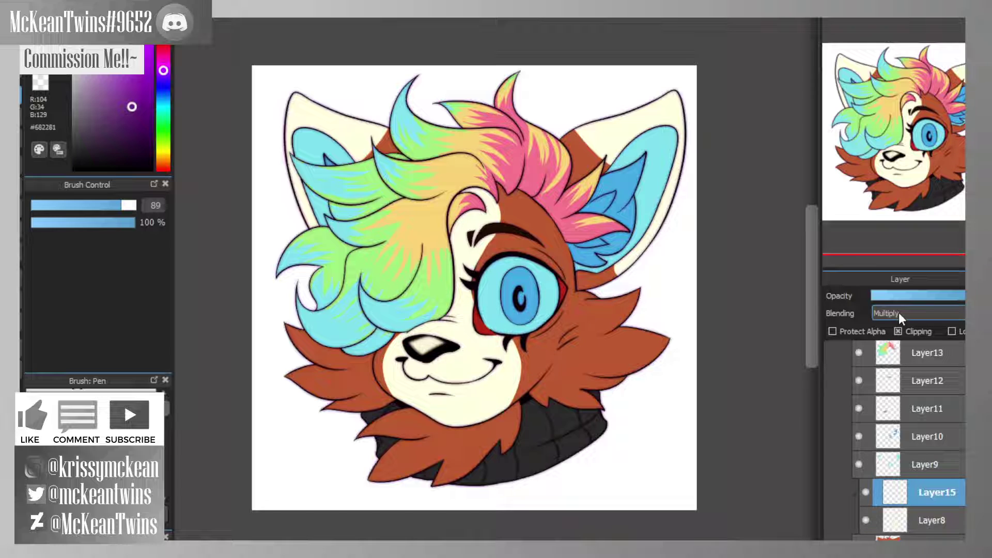
scroll(898, 312, down, 2)
scroll(898, 312, up, 1)
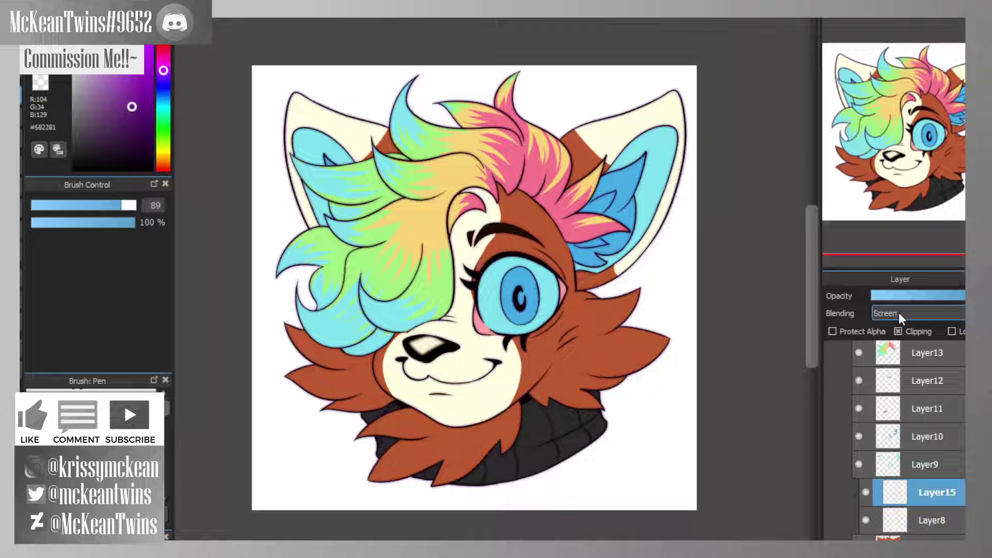
scroll(898, 313, down, 1)
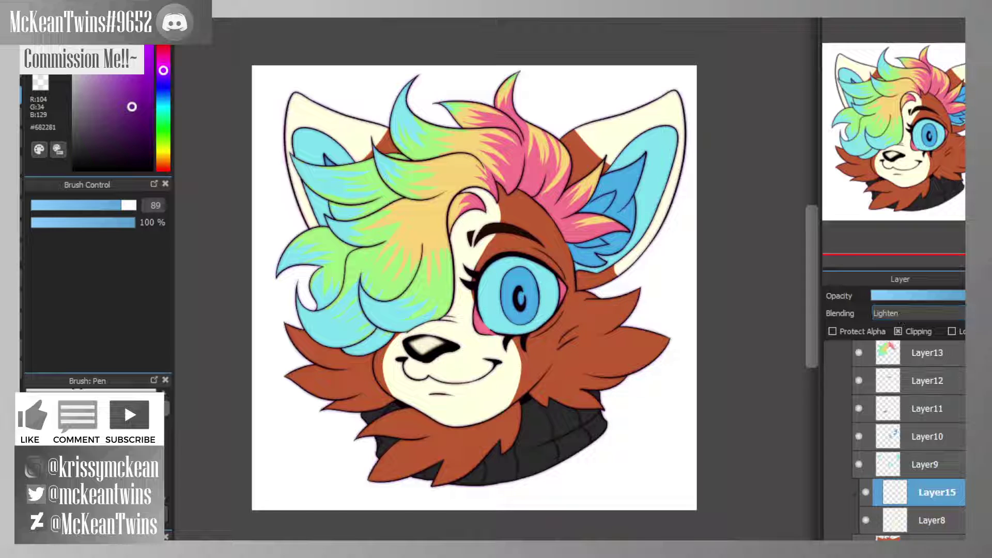
- Sample the red-brown fur colour from the character reference sheet and darken it to #793012 for shading the headshot's base fur
click(951, 537)
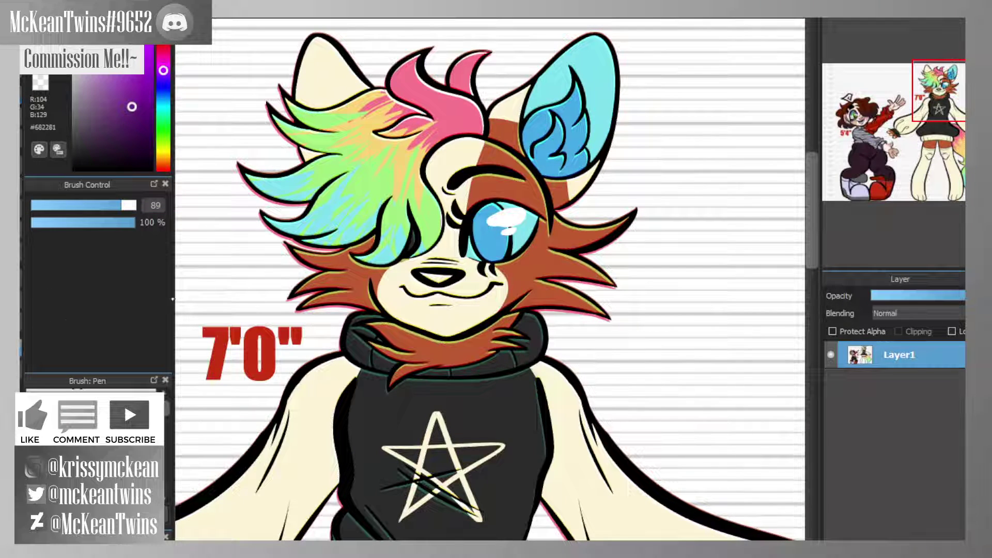
right_click(360, 273)
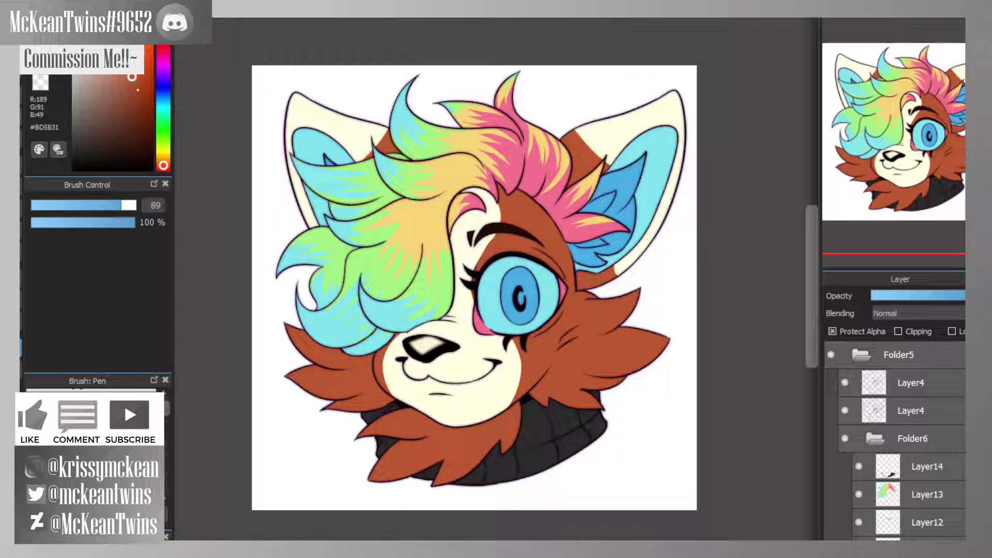
drag(135, 95, 141, 111)
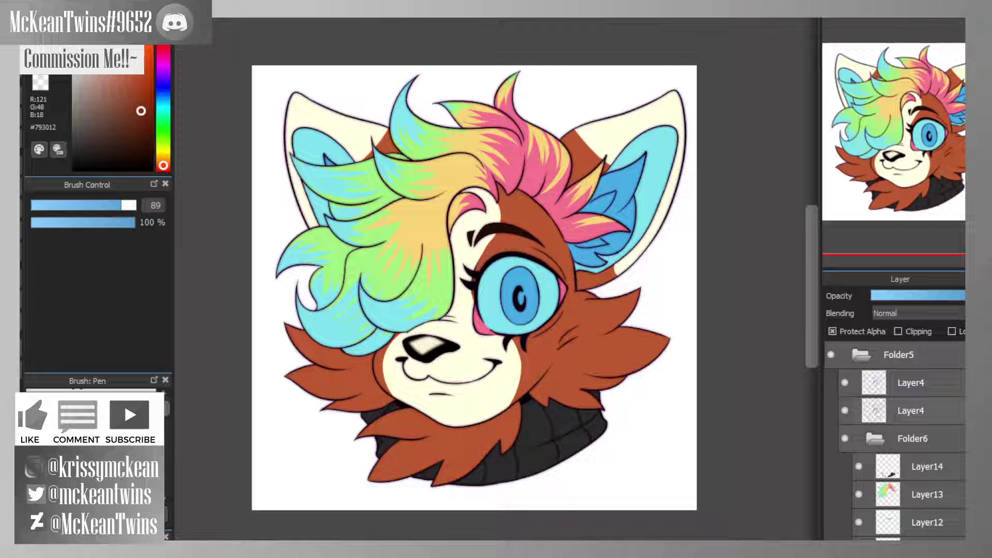
- Switch to the Fluffy Watercolor 3 brush at size 97 and 78% opacity for shading the brown fur
scroll(895, 439, down, 5)
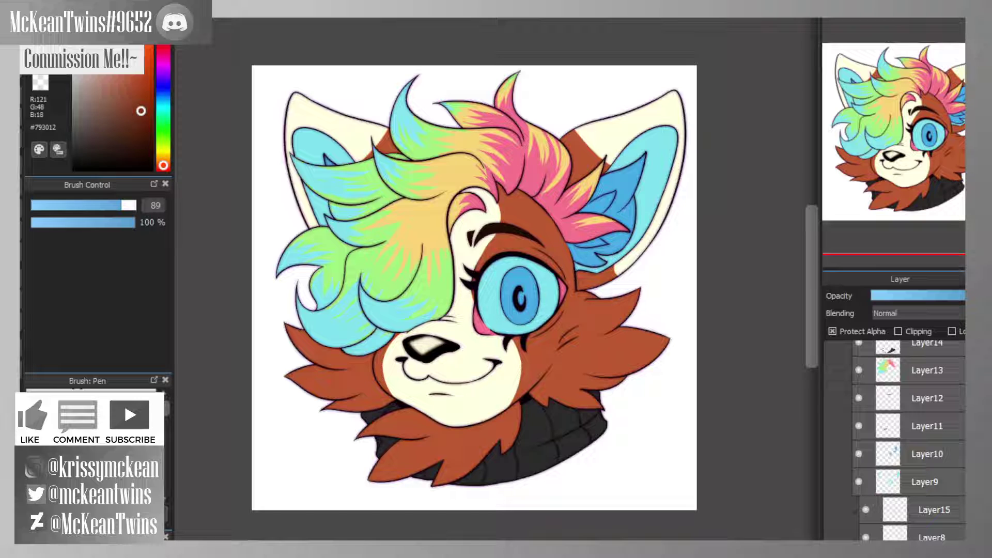
scroll(91, 414, down, 4)
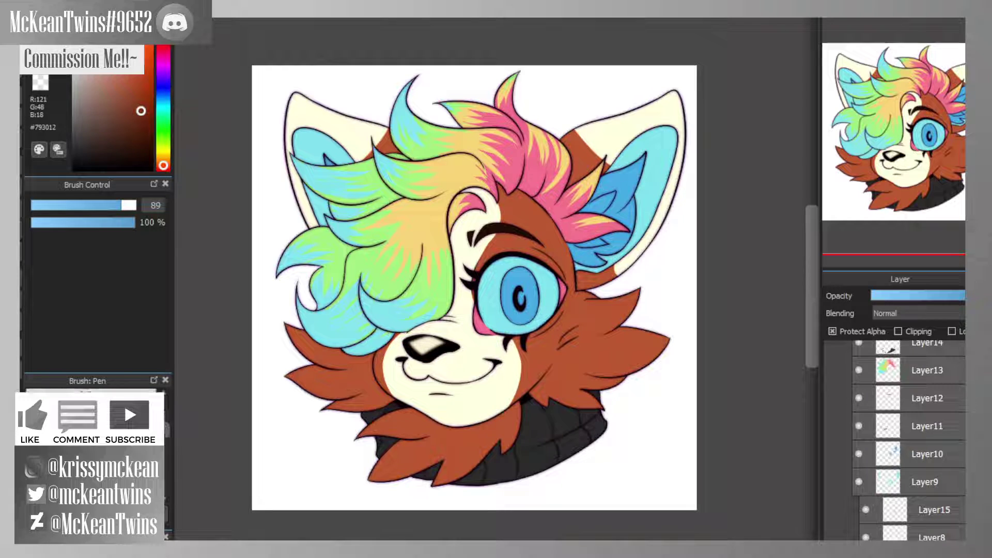
click(91, 414)
drag(111, 205, 123, 206)
click(831, 18)
scroll(491, 279, up, 1)
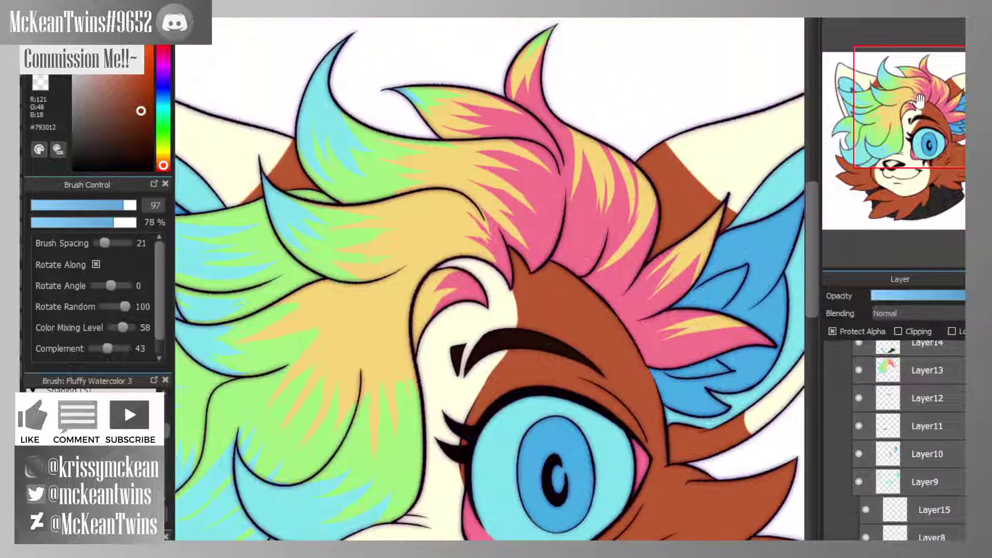
- Undo the test stroke on the forehead, shift the shading colour to #791C12 and darken the brown forehead fur beneath the hairline
mouse_move(517, 262)
mouse_down()
mouse_move(457, 177)
mouse_move(476, 210)
mouse_move(461, 191)
mouse_move(468, 185)
mouse_move(477, 201)
mouse_move(457, 217)
mouse_move(458, 179)
mouse_move(482, 203)
mouse_move(481, 193)
mouse_move(542, 228)
mouse_move(534, 230)
mouse_move(530, 209)
mouse_up()
key(ctrl+z)
click(163, 169)
scroll(537, 255, down, 1)
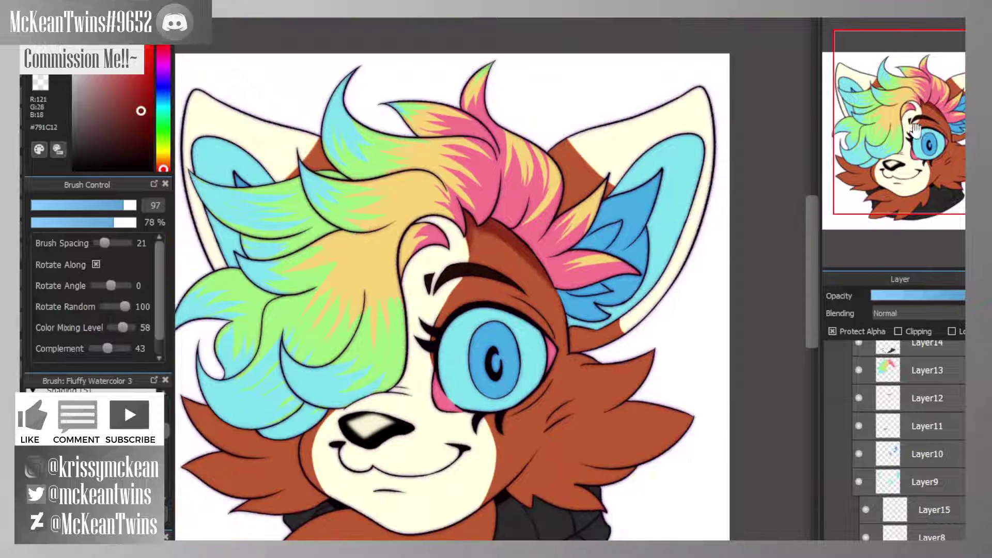
drag(538, 255, 494, 182)
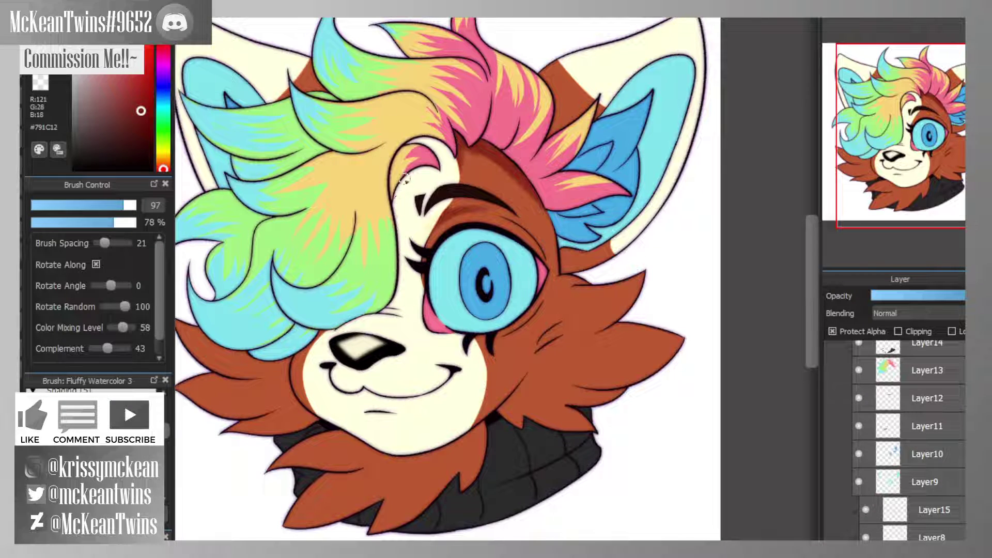
- Adjust the opacity of the cream fur layer, Layer8, and compare blending modes such as Divide, Overlay and Lighten on it
click(934, 526)
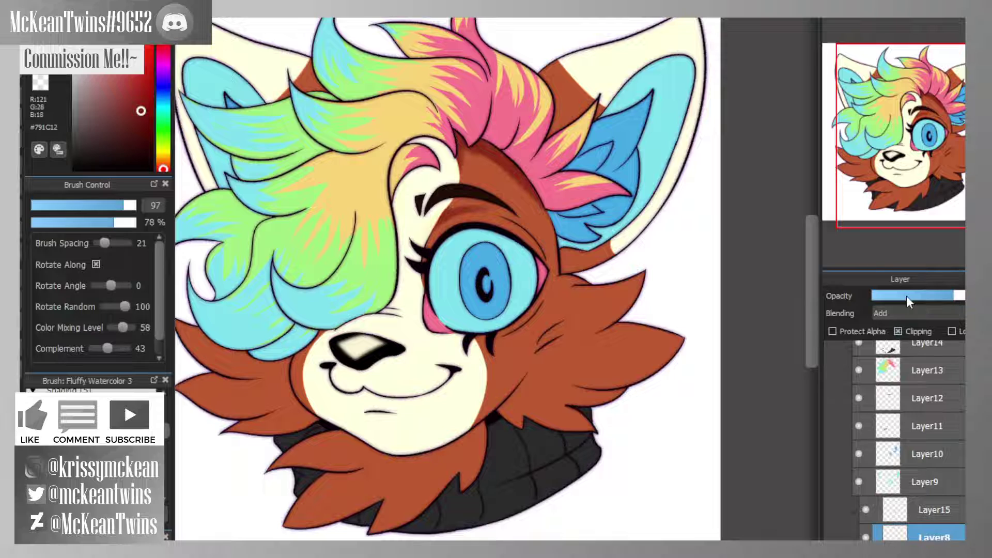
click(930, 295)
mouse_move(950, 295)
mouse_down()
mouse_move(959, 296)
mouse_move(950, 295)
mouse_up()
scroll(904, 314, down, 1)
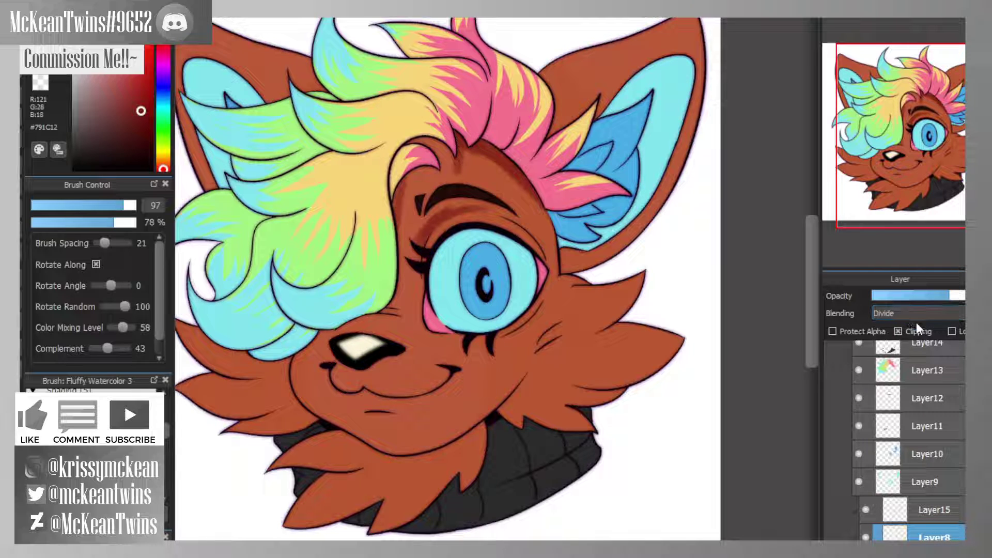
scroll(915, 310, up, 1)
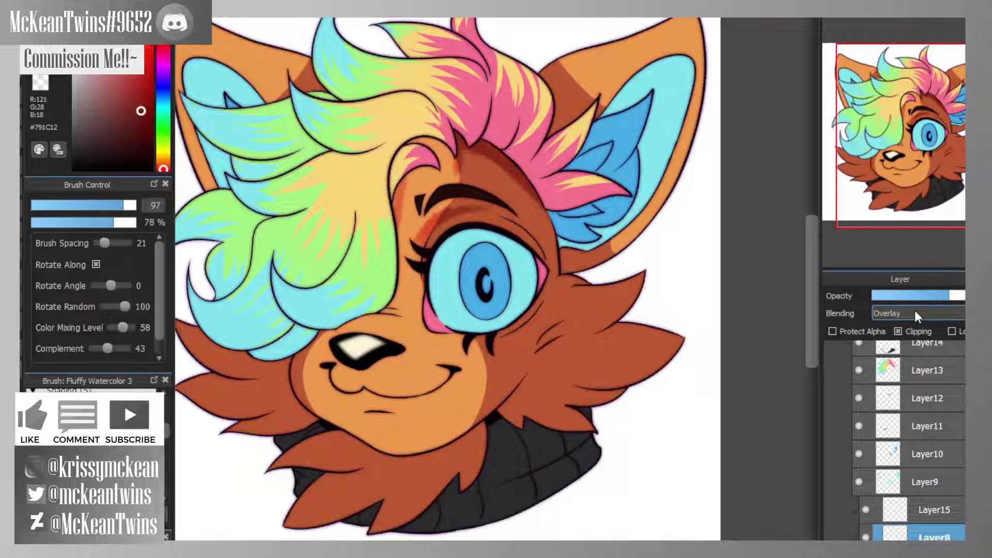
scroll(912, 307, up, 1)
scroll(905, 312, up, 4)
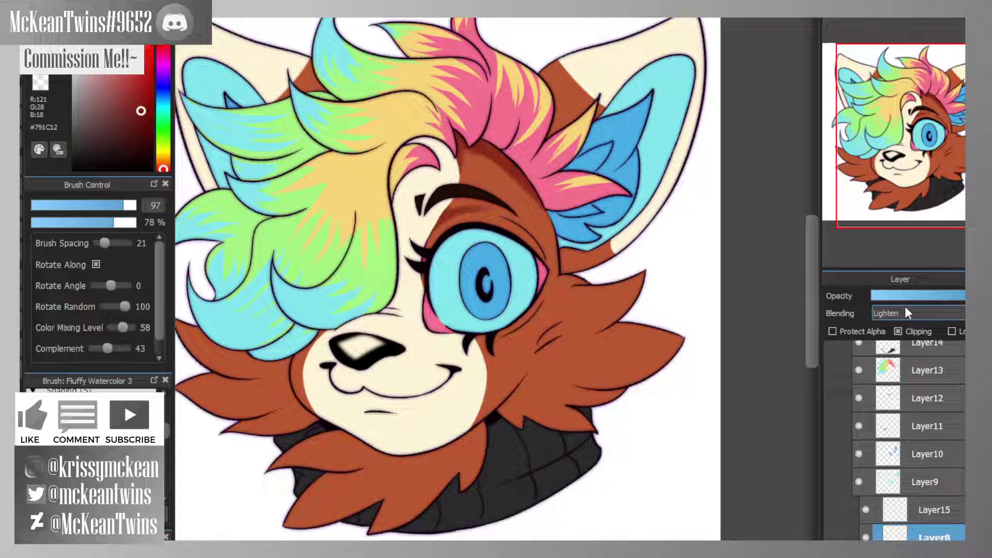
- Try the Dodge blending mode on Layer8 at reduced and full opacity
scroll(905, 313, down, 3)
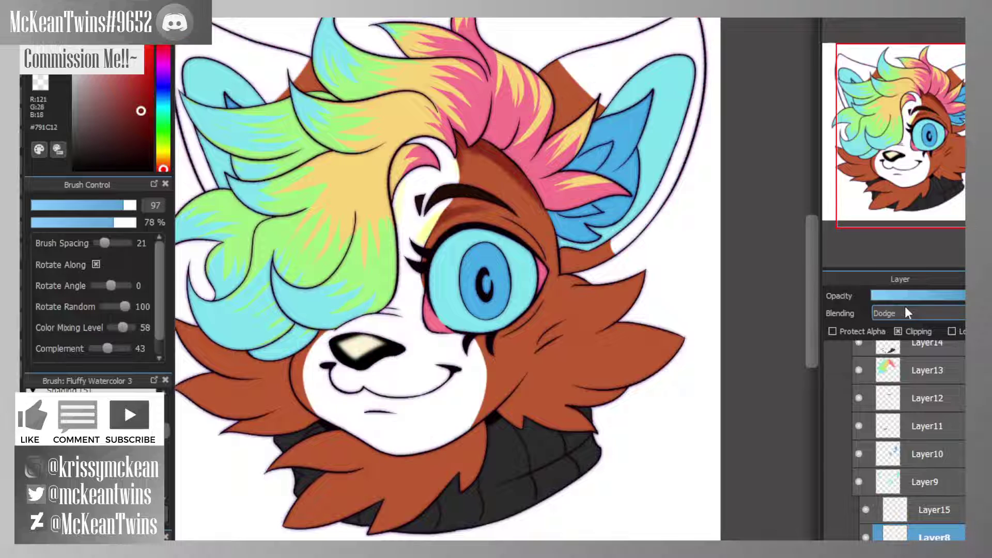
scroll(905, 308, down, 1)
scroll(905, 307, up, 1)
click(938, 296)
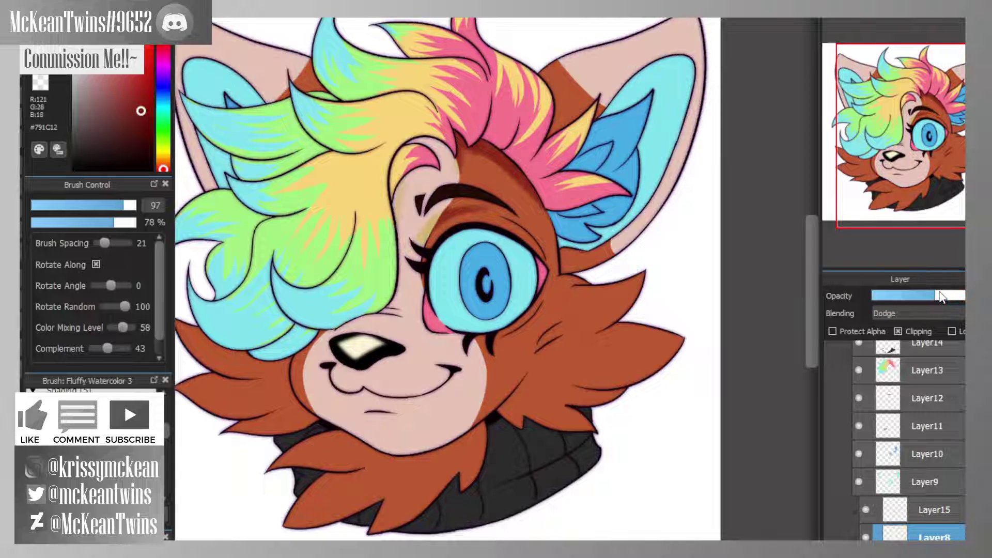
drag(937, 295, 965, 296)
- Compare Soft Light, Hard Light, Hue and Brightness on Layer8, including Brightness at lower opacity, and return to Normal at full opacity
scroll(939, 317, down, 3)
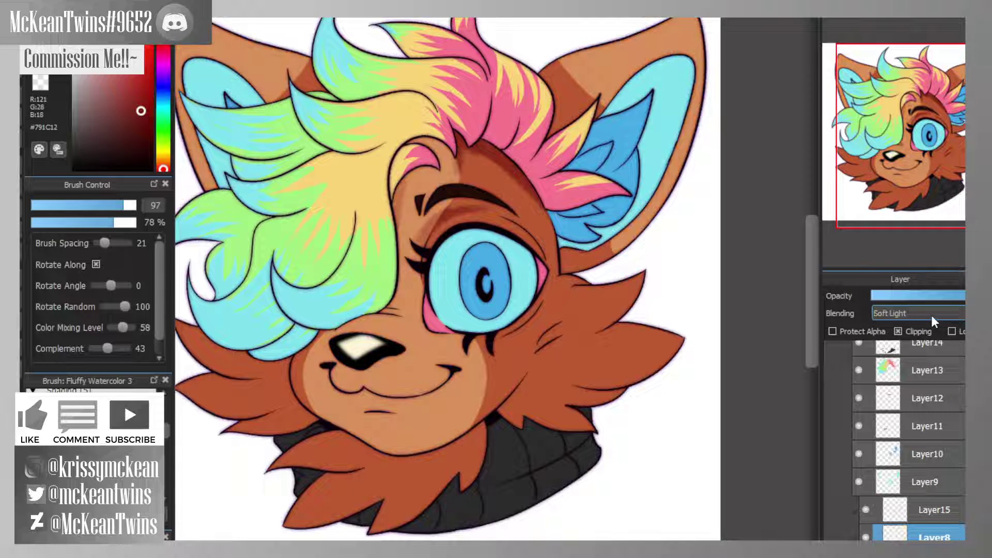
scroll(931, 314, down, 1)
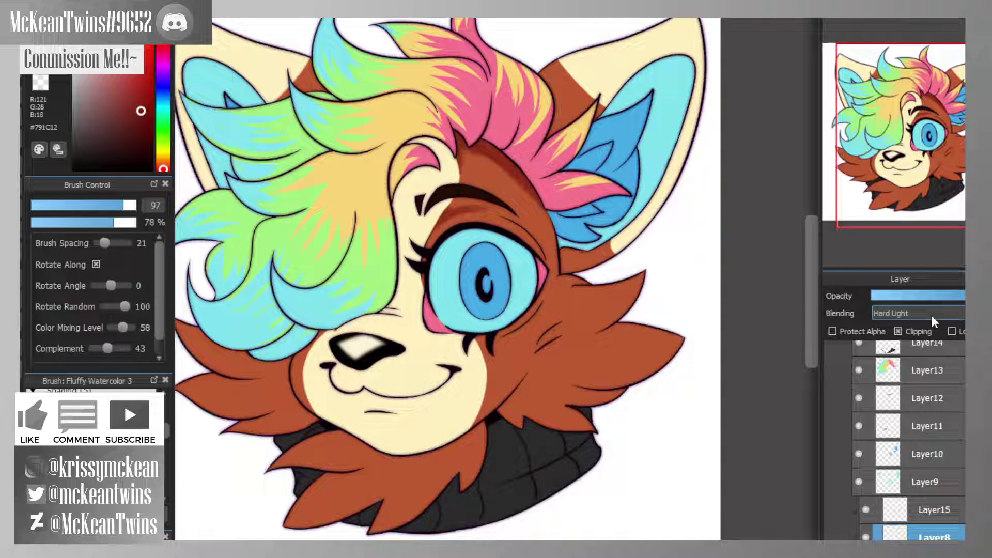
drag(948, 293, 969, 295)
scroll(898, 313, down, 3)
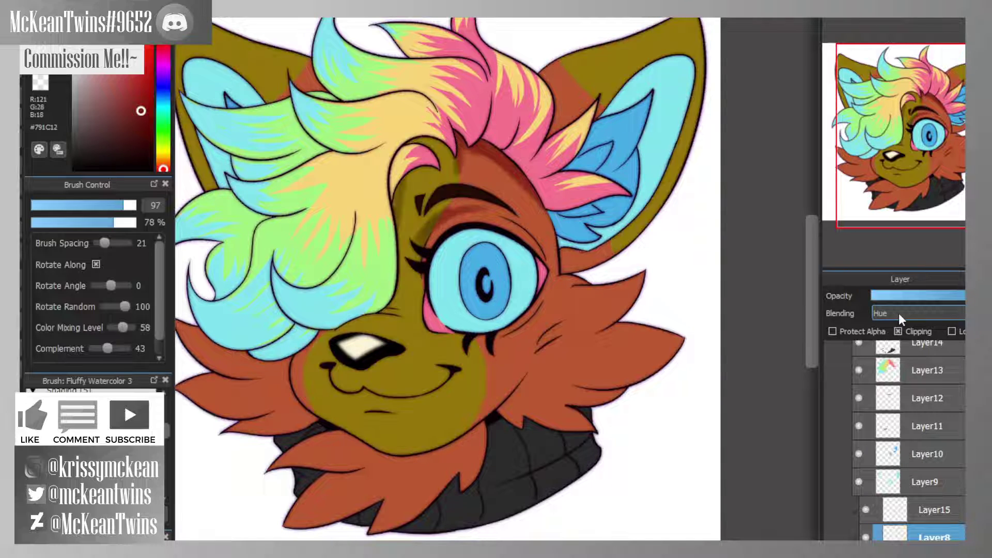
scroll(898, 314, down, 1)
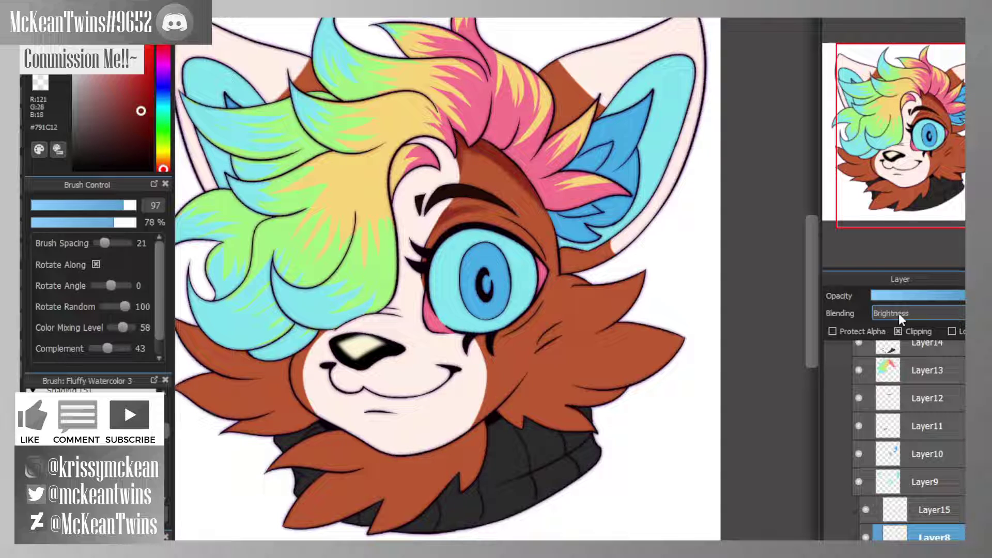
click(929, 296)
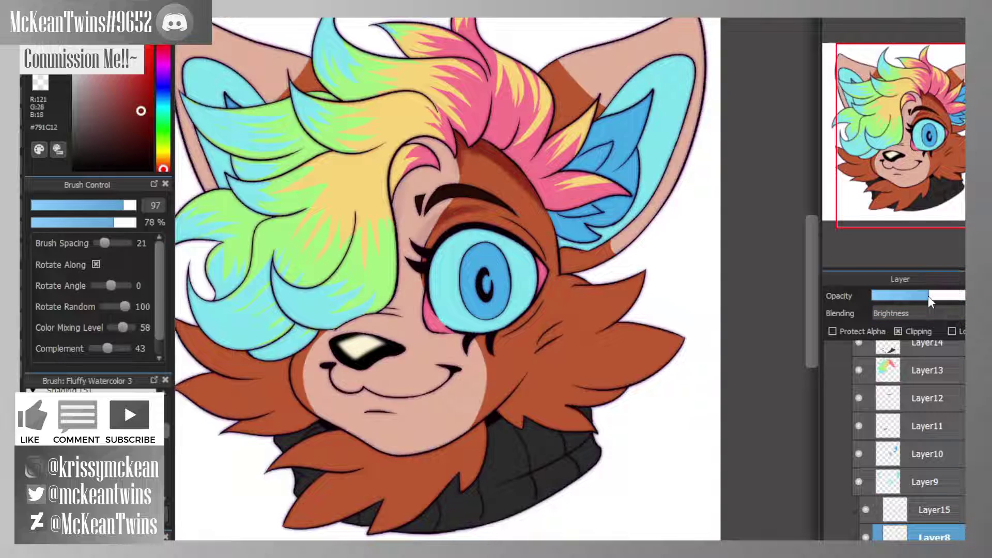
click(903, 323)
drag(914, 296, 964, 296)
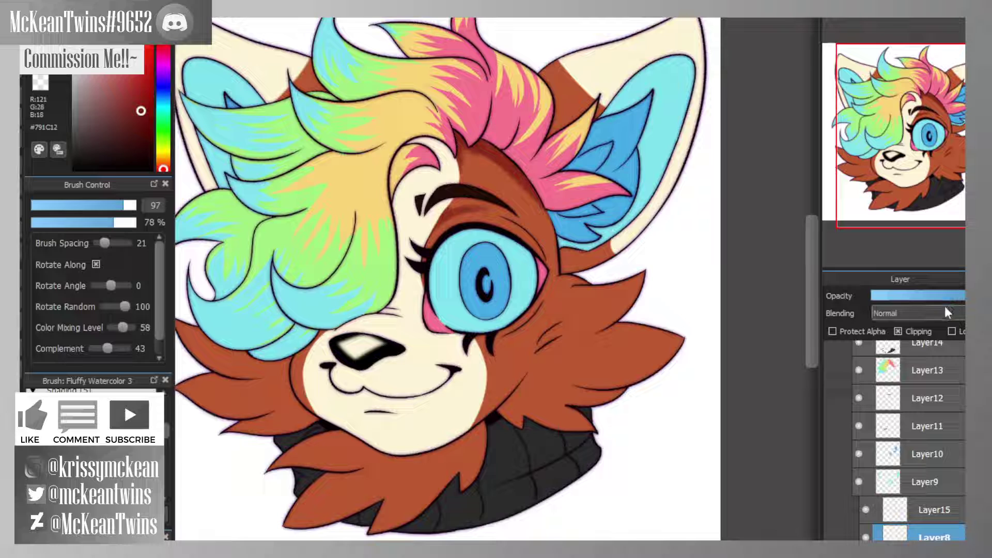
- Retry the Add blending mode on Layer8 at reduced opacity, and settle on Normal blending for the cream fur
scroll(913, 311, down, 3)
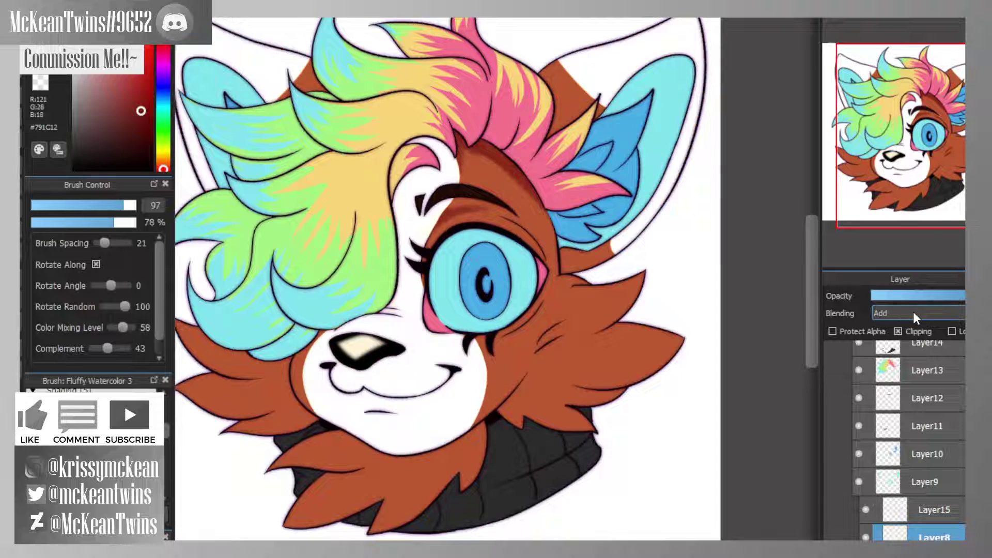
click(935, 295)
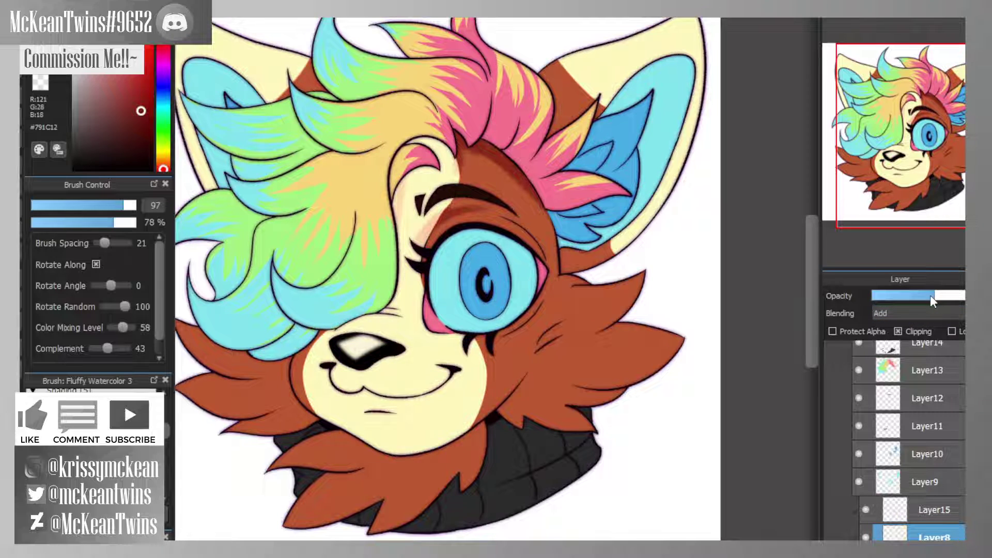
click(954, 297)
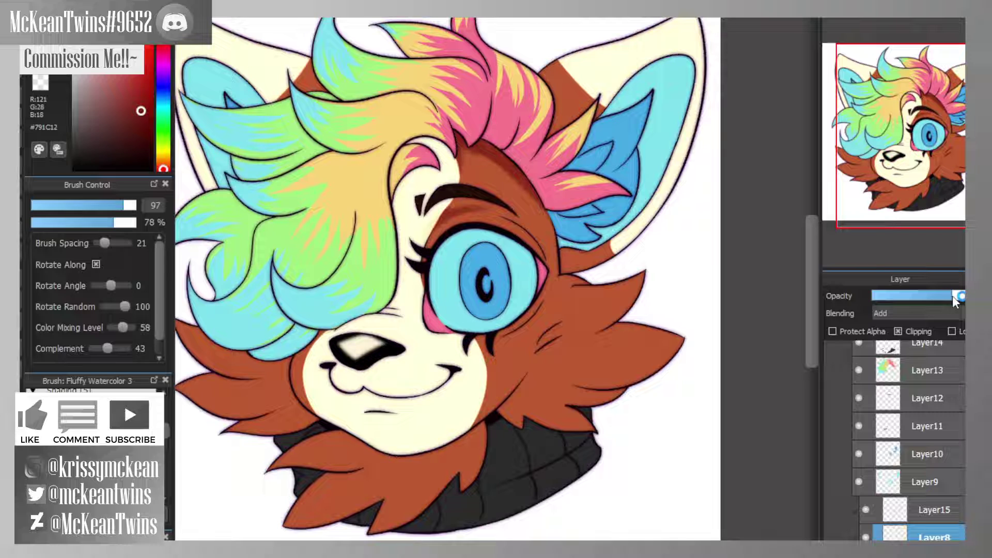
click(898, 331)
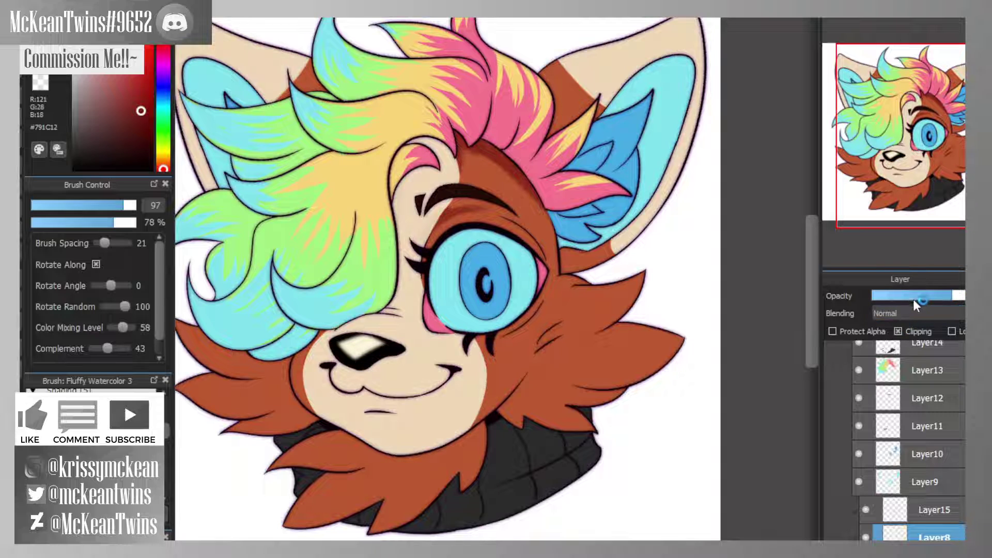
- On the base fur layer, shade the brown fur below the eye, along the eyelid crease and up the outer edge of the face
click(925, 553)
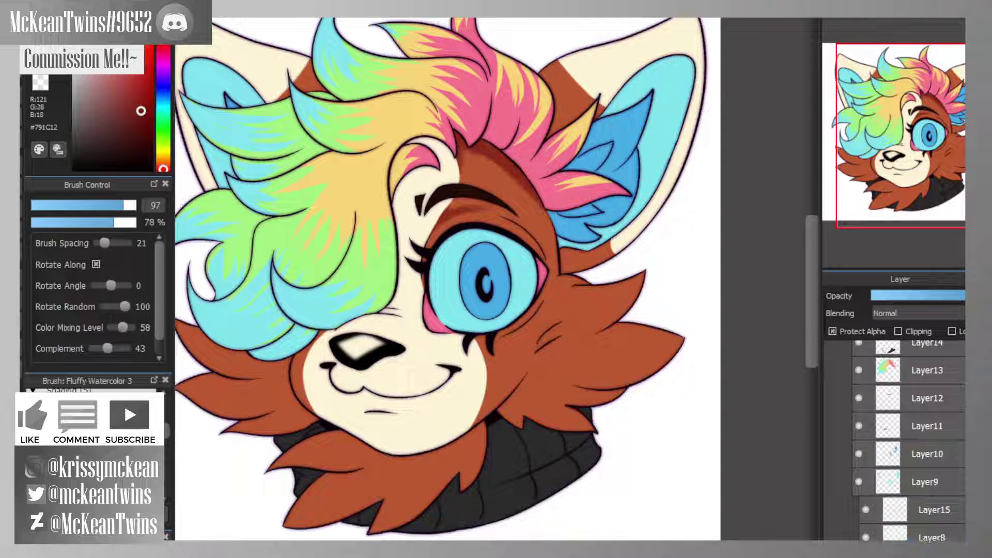
scroll(693, 243, up, 3)
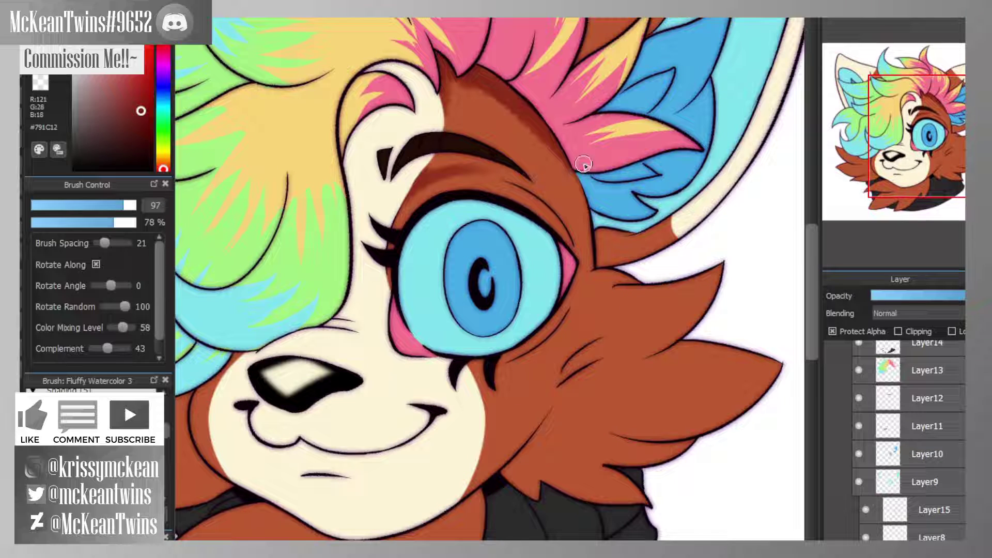
mouse_move(518, 313)
mouse_down()
mouse_move(548, 336)
mouse_move(576, 306)
mouse_move(540, 348)
mouse_move(568, 318)
mouse_move(543, 352)
mouse_move(572, 330)
mouse_move(526, 360)
mouse_move(558, 306)
mouse_up()
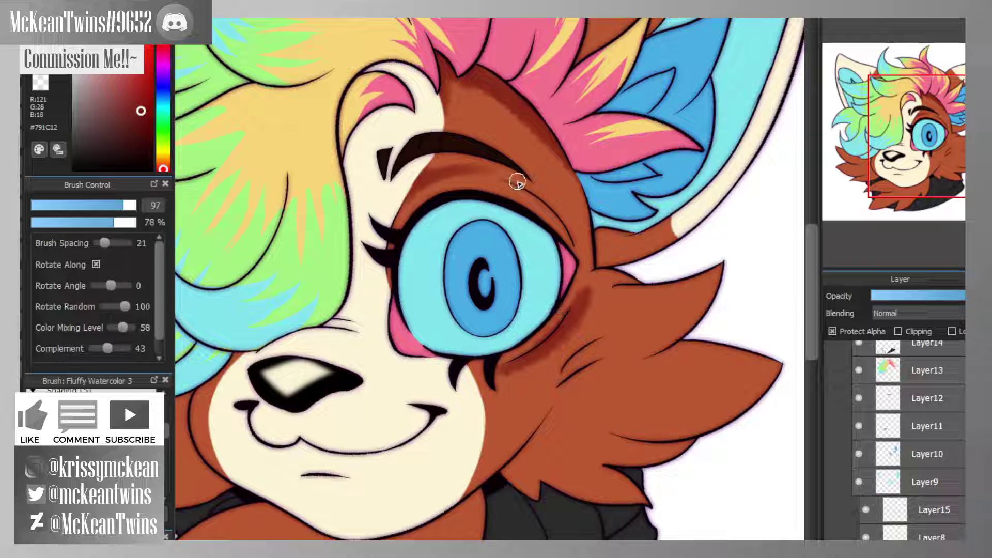
mouse_move(527, 185)
mouse_down()
mouse_move(552, 210)
mouse_move(508, 180)
mouse_move(441, 176)
mouse_up()
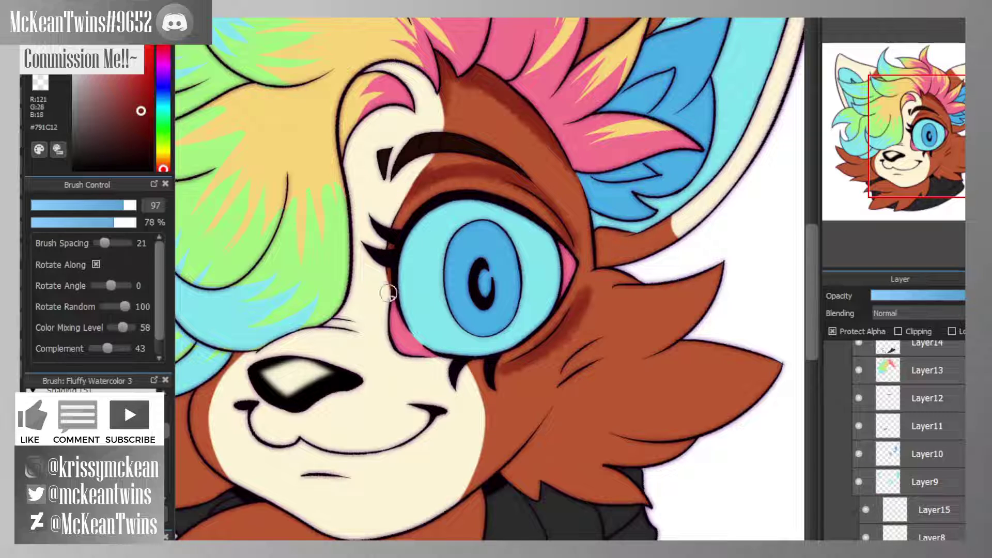
mouse_move(572, 244)
mouse_down()
mouse_move(582, 277)
mouse_move(585, 219)
mouse_move(559, 150)
mouse_move(573, 229)
mouse_move(536, 108)
mouse_up()
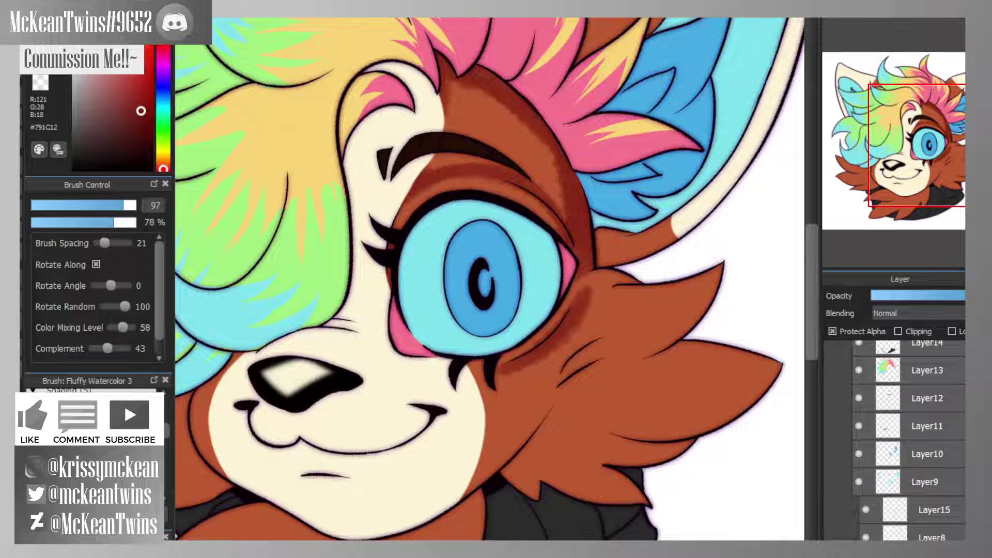
- Shade the brown fur patch between the pink hair and the base of the ear on the visible-eye side
scroll(564, 153, down, 3)
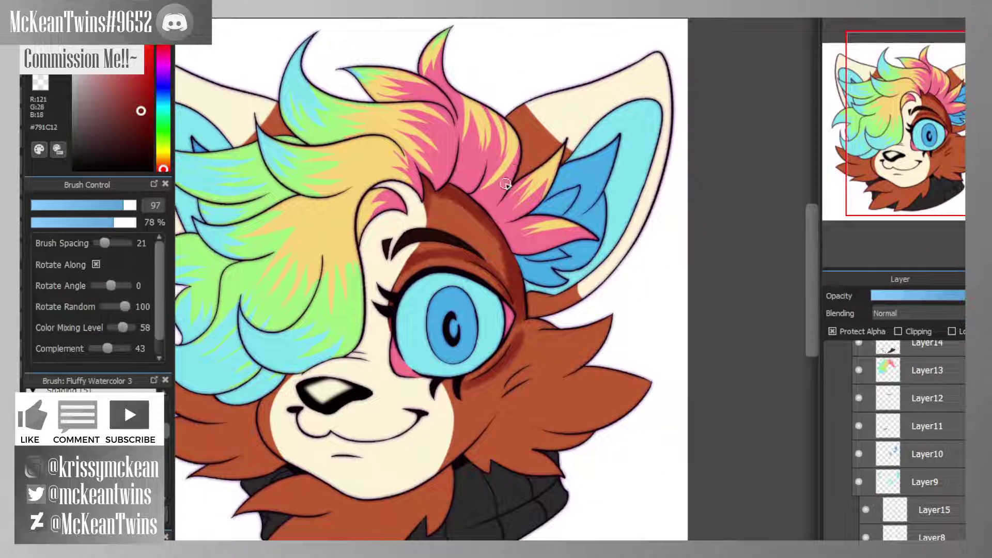
mouse_move(506, 184)
mouse_down()
mouse_move(531, 172)
mouse_move(555, 179)
mouse_up()
mouse_move(515, 140)
mouse_down()
mouse_move(500, 115)
mouse_move(521, 104)
mouse_up()
- Shade the brown cheek fur on the visible-eye side, from below the ear along the tuft creases to the jaw
drag(929, 150, 929, 172)
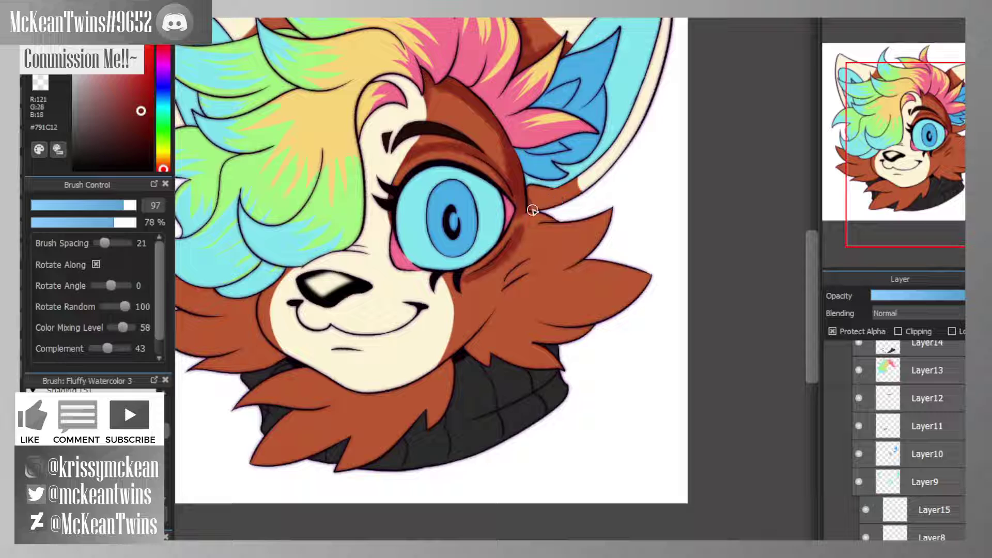
mouse_move(532, 211)
mouse_down()
mouse_move(535, 192)
mouse_move(529, 204)
mouse_move(566, 198)
mouse_up()
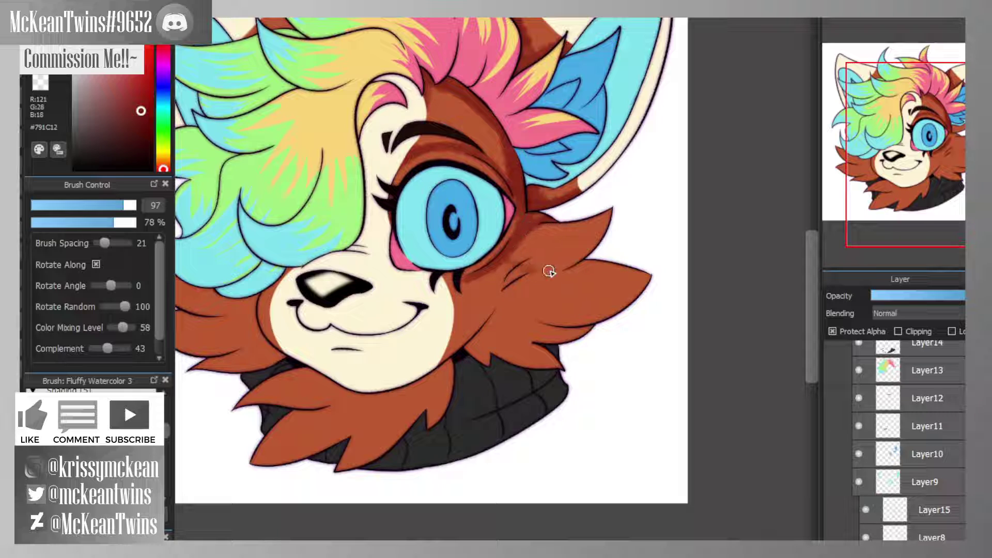
mouse_move(549, 272)
mouse_down()
mouse_move(509, 262)
mouse_move(610, 240)
mouse_move(517, 272)
mouse_move(498, 291)
mouse_move(547, 226)
mouse_up()
drag(506, 279, 448, 364)
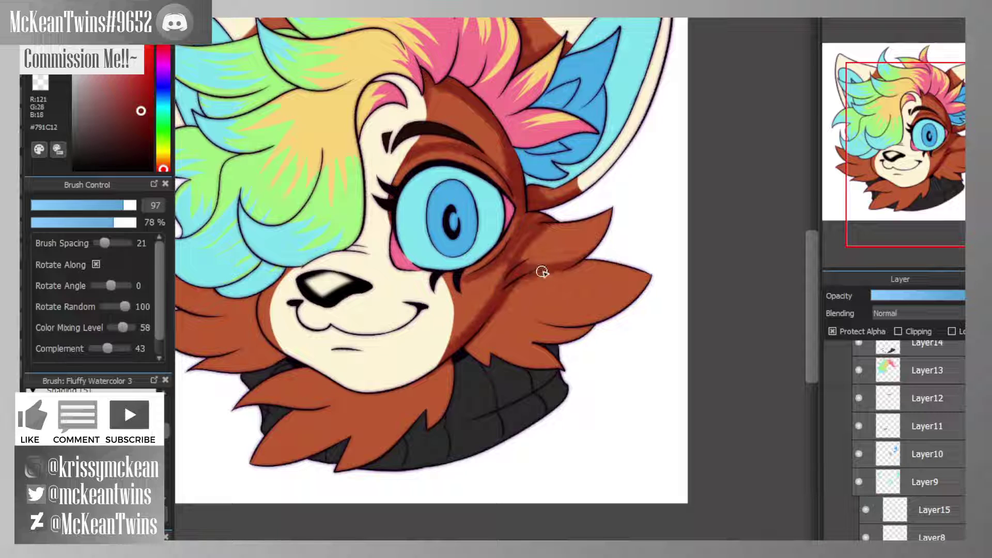
mouse_move(484, 324)
mouse_down()
mouse_move(613, 329)
mouse_move(488, 324)
mouse_move(499, 352)
mouse_move(485, 375)
mouse_up()
- Shade the brown cheek tufts beneath the blue and green hair on the opposite side of the face
mouse_move(939, 165)
mouse_down()
mouse_move(919, 150)
mouse_move(900, 152)
mouse_up()
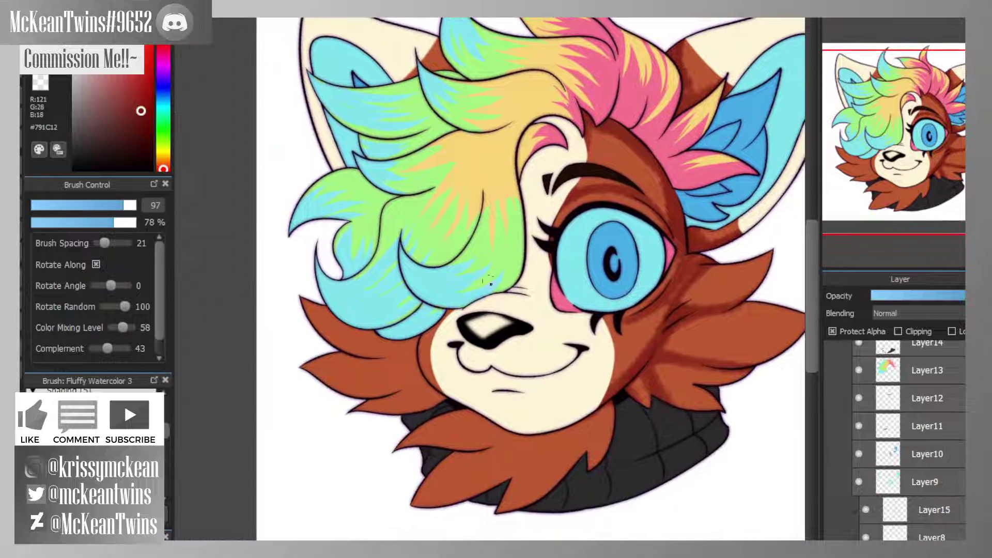
mouse_move(441, 402)
mouse_down()
mouse_move(414, 370)
mouse_move(421, 379)
mouse_move(426, 321)
mouse_move(420, 337)
mouse_move(437, 327)
mouse_move(436, 351)
mouse_move(407, 360)
mouse_move(416, 343)
mouse_move(374, 355)
mouse_move(388, 355)
mouse_move(300, 334)
mouse_move(406, 355)
mouse_move(308, 348)
mouse_move(414, 354)
mouse_move(360, 357)
mouse_move(415, 371)
mouse_move(347, 403)
mouse_move(422, 409)
mouse_up()
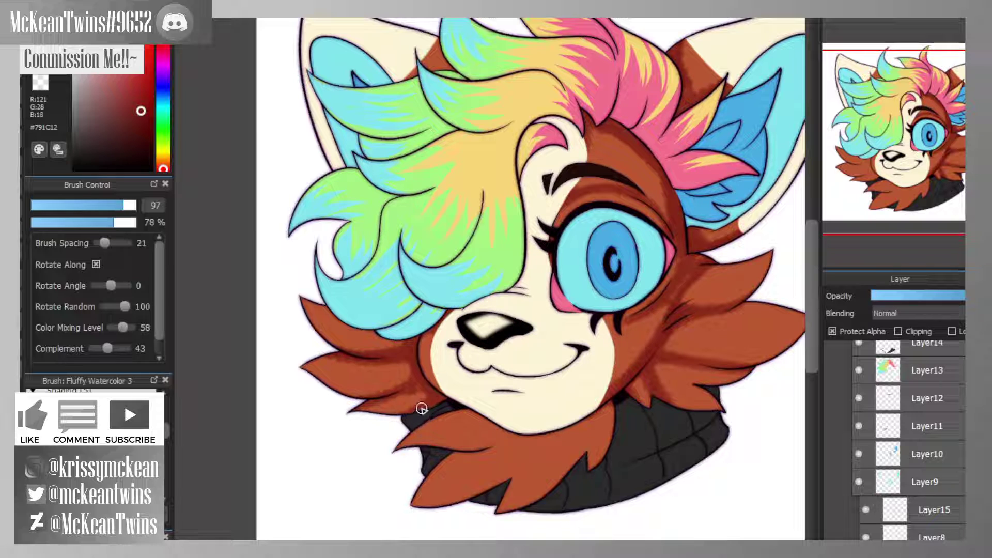
- Shade the brown neck tufts beneath the chin with dark red-brown, under the jawline and along the tuft creases
drag(893, 144, 926, 157)
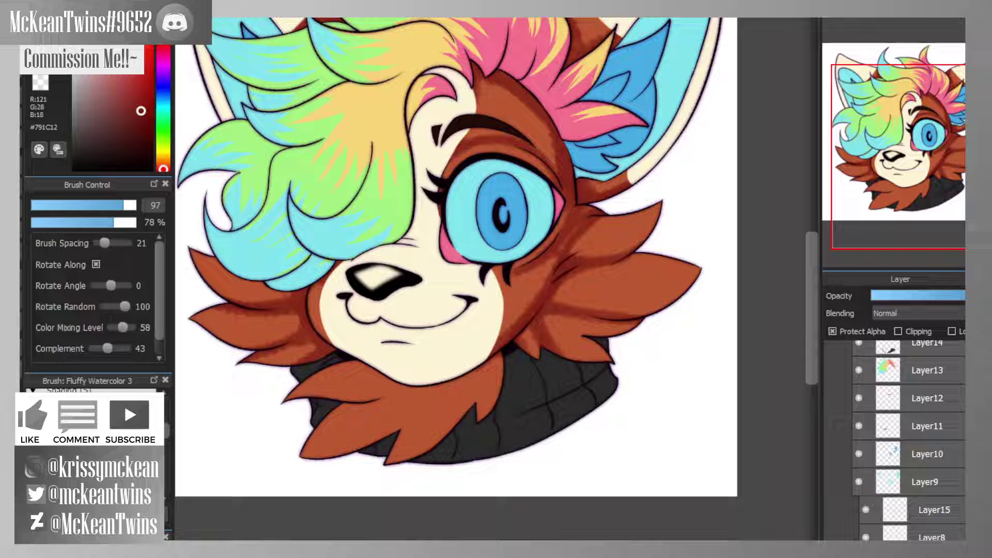
mouse_move(399, 377)
mouse_down()
mouse_move(330, 400)
mouse_move(305, 394)
mouse_up()
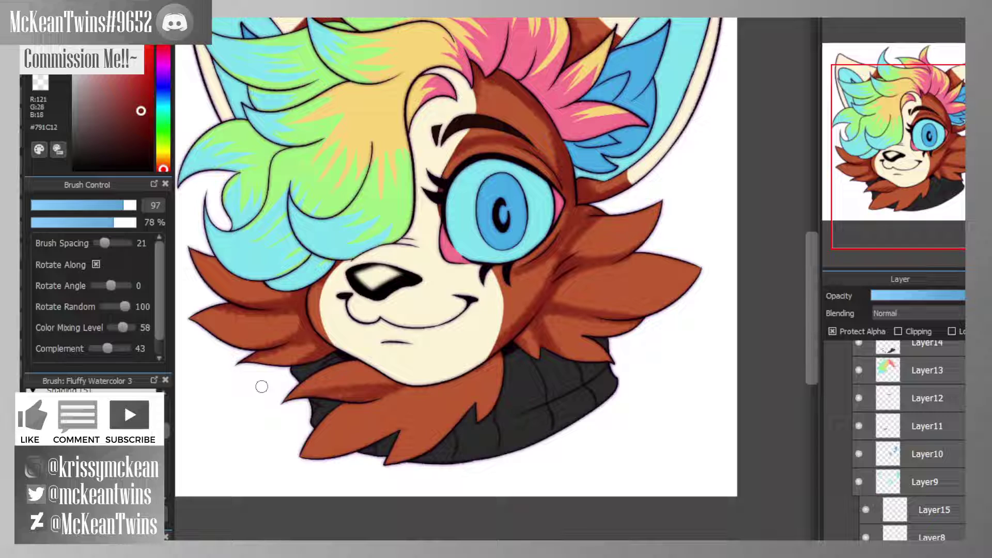
mouse_move(410, 385)
mouse_down()
mouse_move(416, 406)
mouse_move(432, 347)
mouse_up()
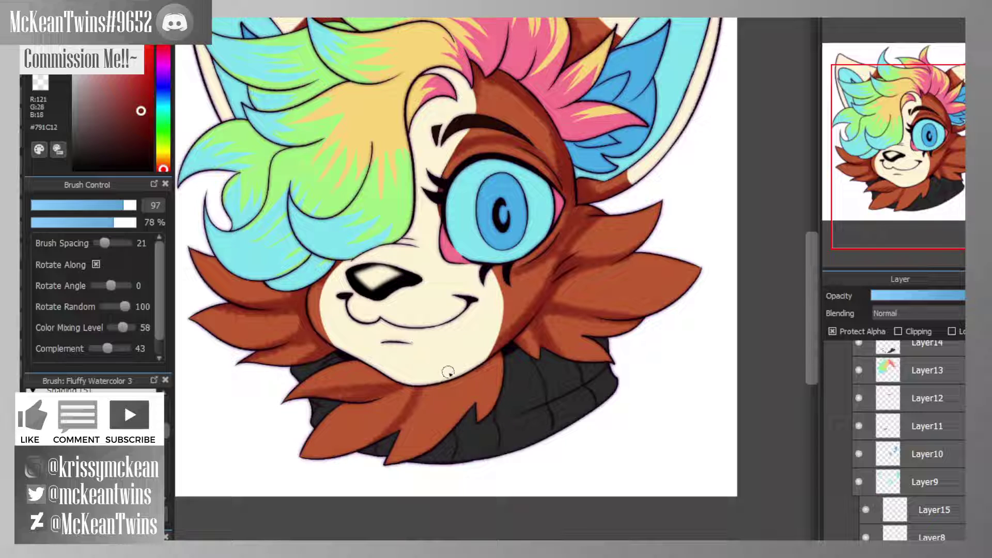
mouse_move(468, 381)
mouse_down()
mouse_move(465, 392)
mouse_move(436, 376)
mouse_move(483, 372)
mouse_move(478, 393)
mouse_up()
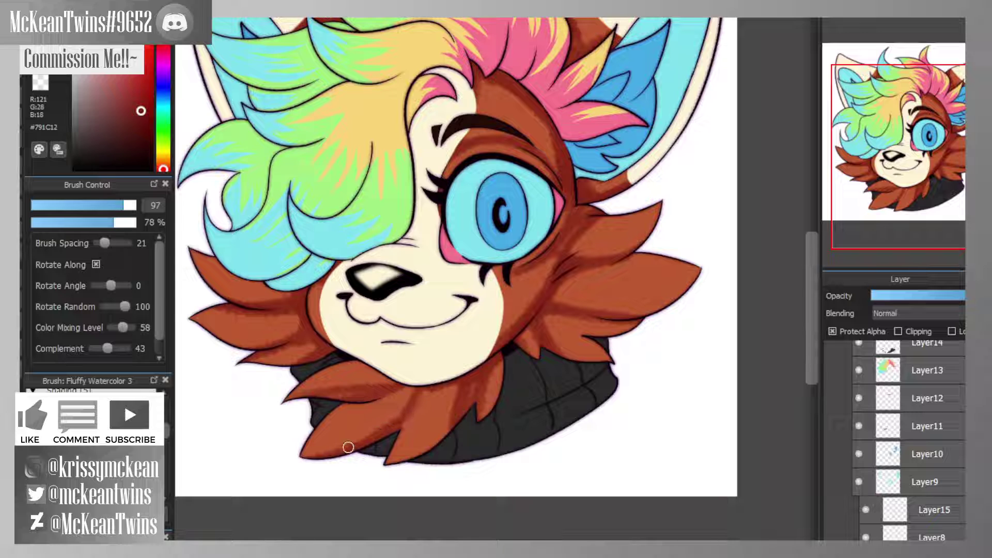
- Switch to the blending brush and smooth the shading beside the muzzle and on the uppermost cheek tuft under the blue hair
drag(930, 161, 914, 145)
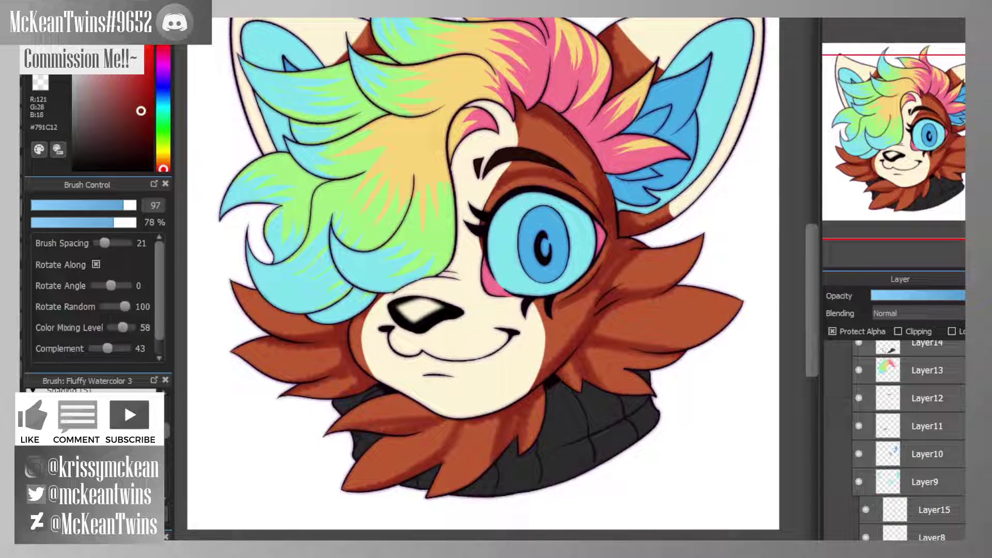
key(e)
mouse_move(915, 145)
mouse_down()
mouse_move(896, 134)
mouse_move(885, 170)
mouse_move(886, 156)
mouse_move(865, 170)
mouse_up()
scroll(883, 170, up, 3)
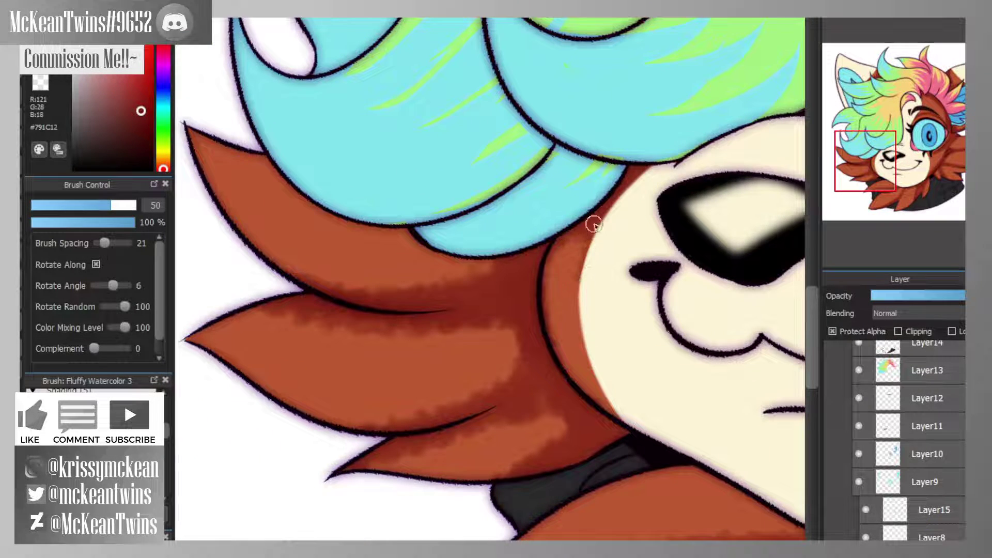
drag(556, 273, 563, 368)
drag(565, 242, 576, 377)
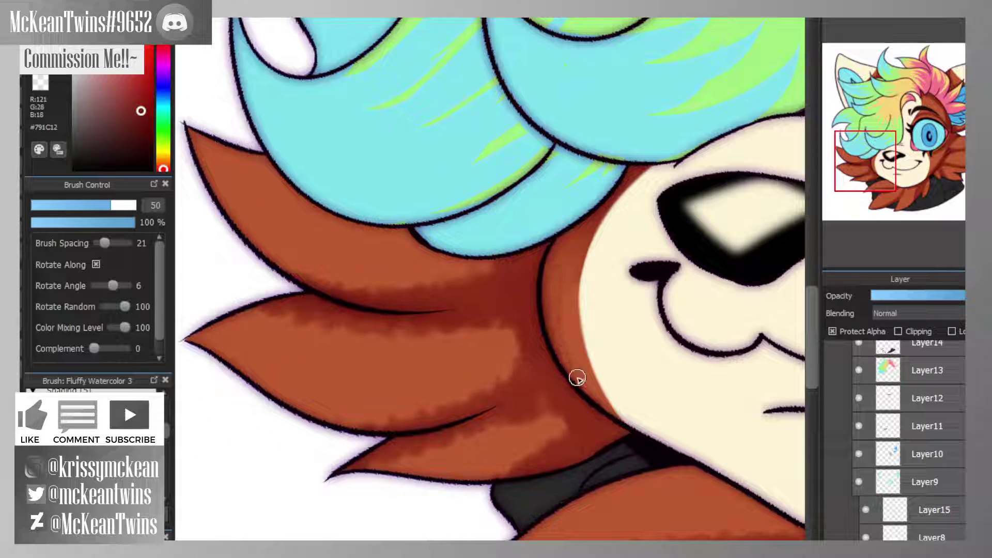
drag(574, 292, 583, 369)
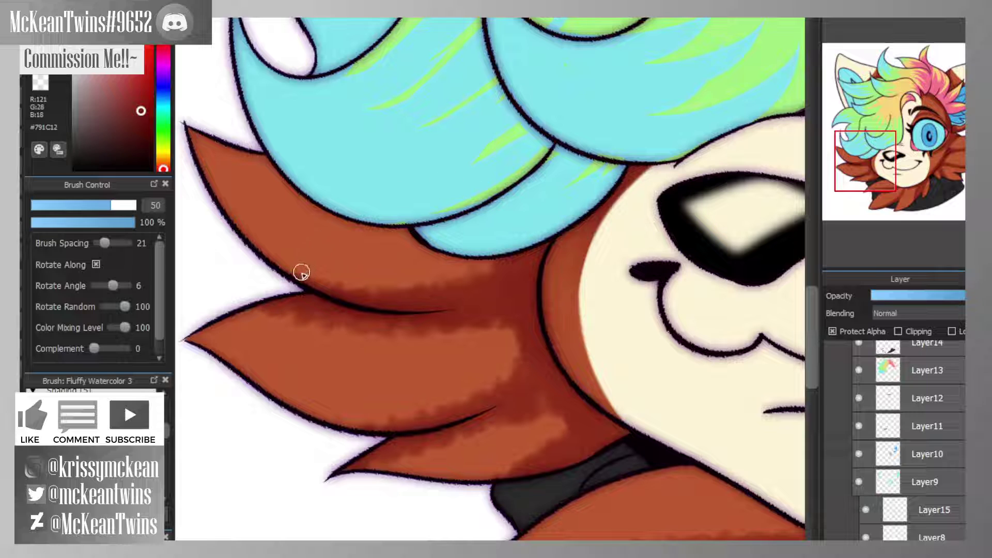
mouse_move(263, 257)
mouse_down()
mouse_move(412, 293)
mouse_move(386, 293)
mouse_move(346, 280)
mouse_move(484, 279)
mouse_move(377, 285)
mouse_move(482, 269)
mouse_move(345, 275)
mouse_move(474, 262)
mouse_move(323, 263)
mouse_move(386, 266)
mouse_move(275, 235)
mouse_move(449, 252)
mouse_move(270, 232)
mouse_move(492, 276)
mouse_move(348, 283)
mouse_up()
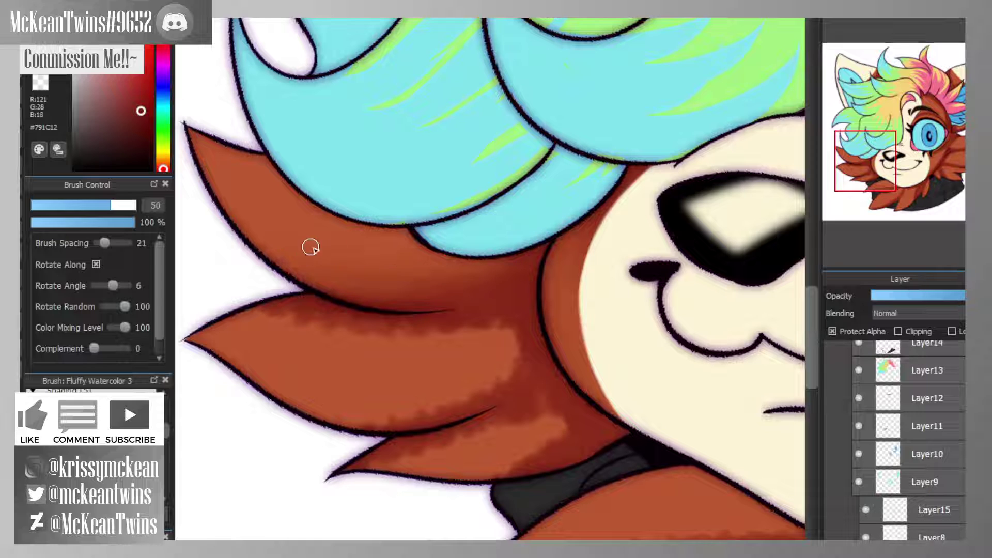
- Blend the shading on the middle and lowest cheek tufts on the hair-covered side of the face
drag(868, 164, 858, 181)
key(Left)
key(Left)
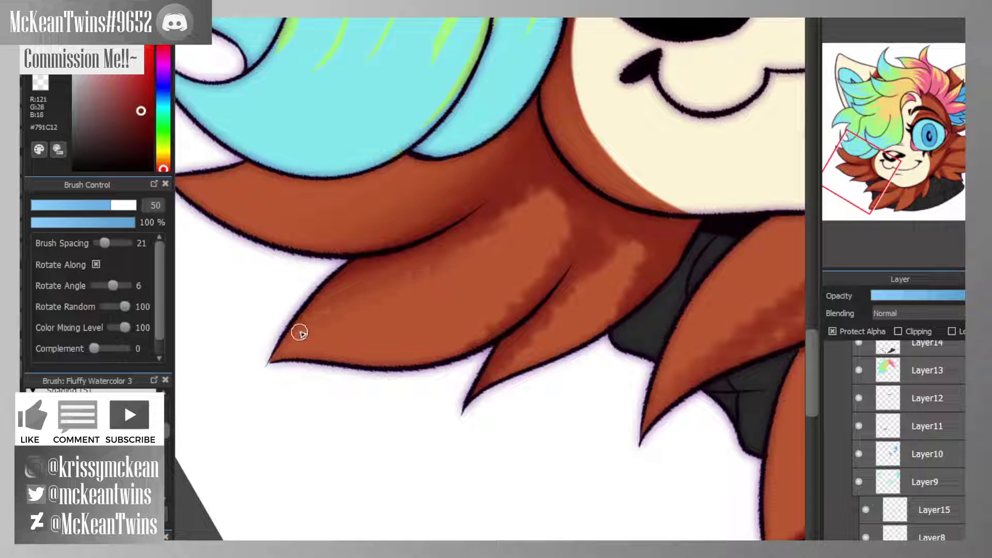
mouse_move(505, 217)
mouse_down()
mouse_move(540, 196)
mouse_move(531, 187)
mouse_move(557, 192)
mouse_up()
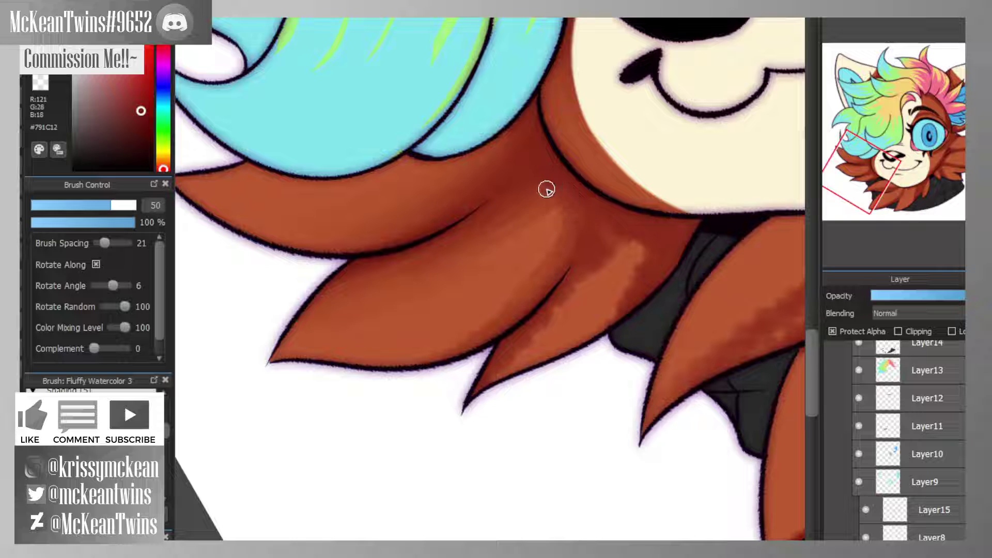
mouse_move(493, 255)
mouse_down()
mouse_move(526, 269)
mouse_move(508, 307)
mouse_move(541, 263)
mouse_move(450, 340)
mouse_move(486, 326)
mouse_move(512, 294)
mouse_move(480, 323)
mouse_up()
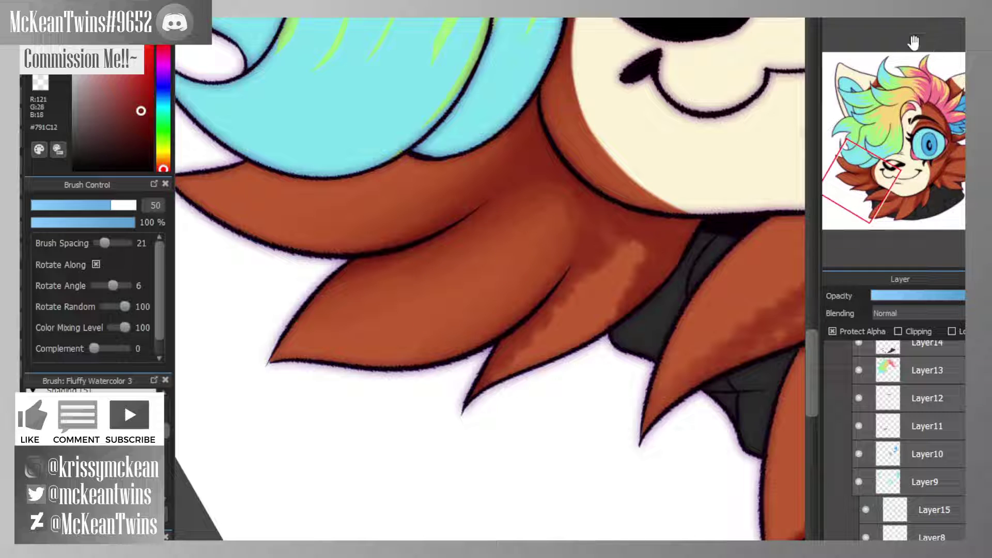
key(Up)
drag(863, 181, 871, 185)
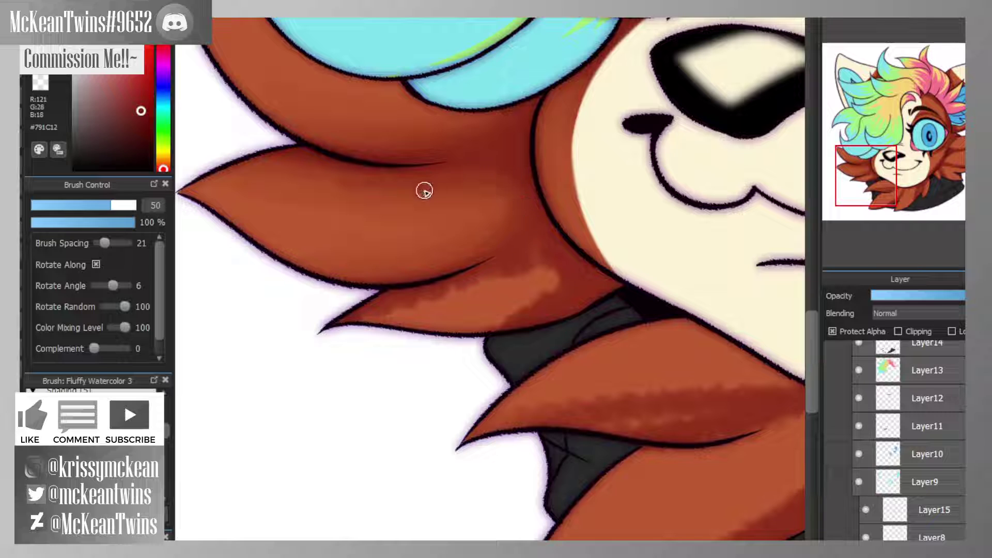
mouse_move(499, 263)
mouse_down()
mouse_move(392, 302)
mouse_move(486, 282)
mouse_move(384, 313)
mouse_move(521, 278)
mouse_move(406, 325)
mouse_move(525, 306)
mouse_move(567, 278)
mouse_move(527, 246)
mouse_up()
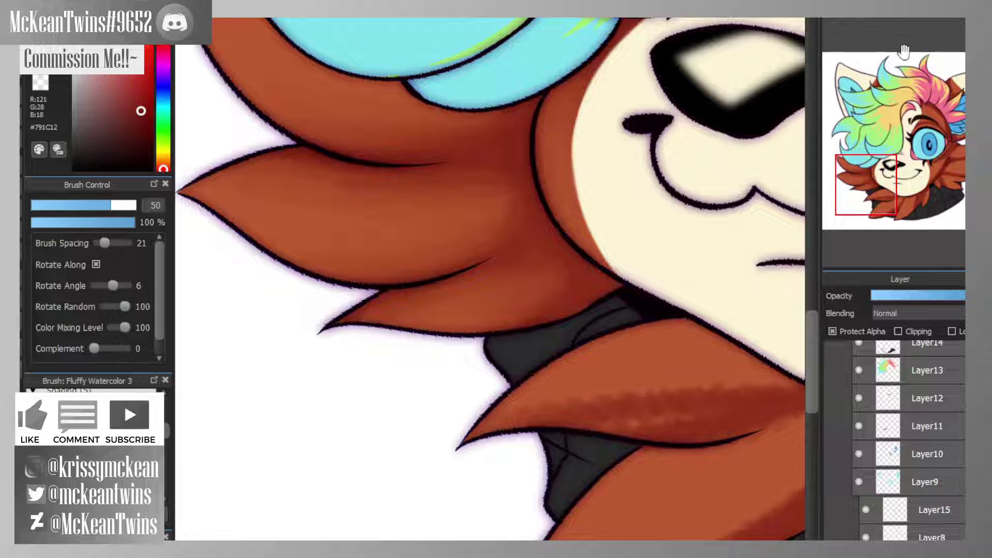
- Blend the dark shading across the brown neck tufts beneath the chin
scroll(903, 52, down, 3)
drag(894, 124, 882, 185)
scroll(882, 186, up, 2)
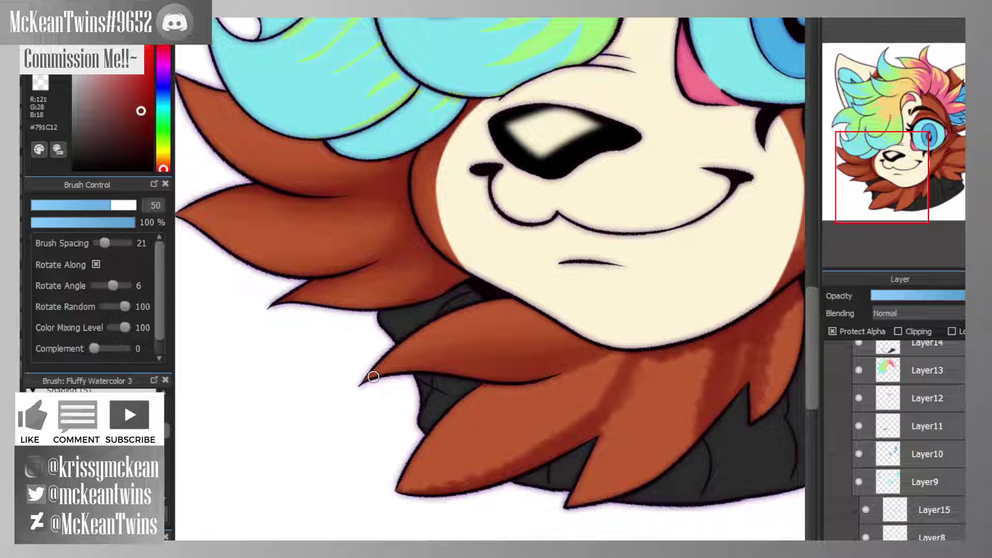
mouse_move(882, 177)
mouse_down()
mouse_move(910, 179)
mouse_move(902, 193)
mouse_up()
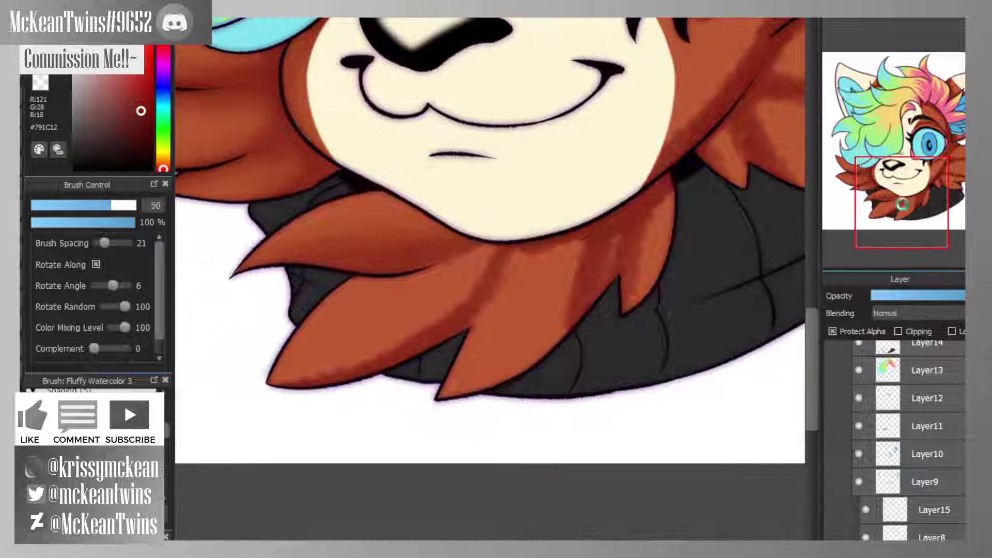
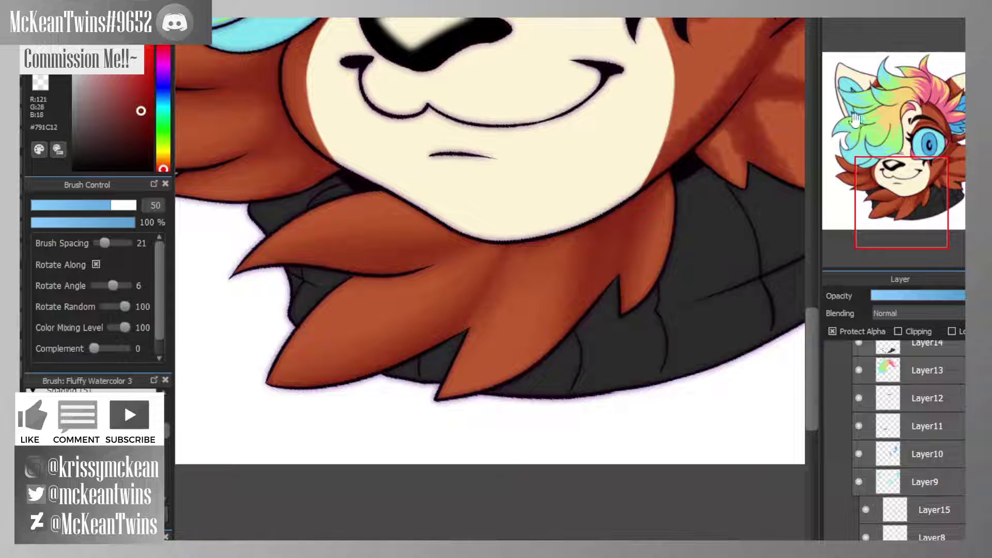
- Blend the fur shading below the visible eye and across the lower cheek tufts on that side
drag(901, 206, 934, 137)
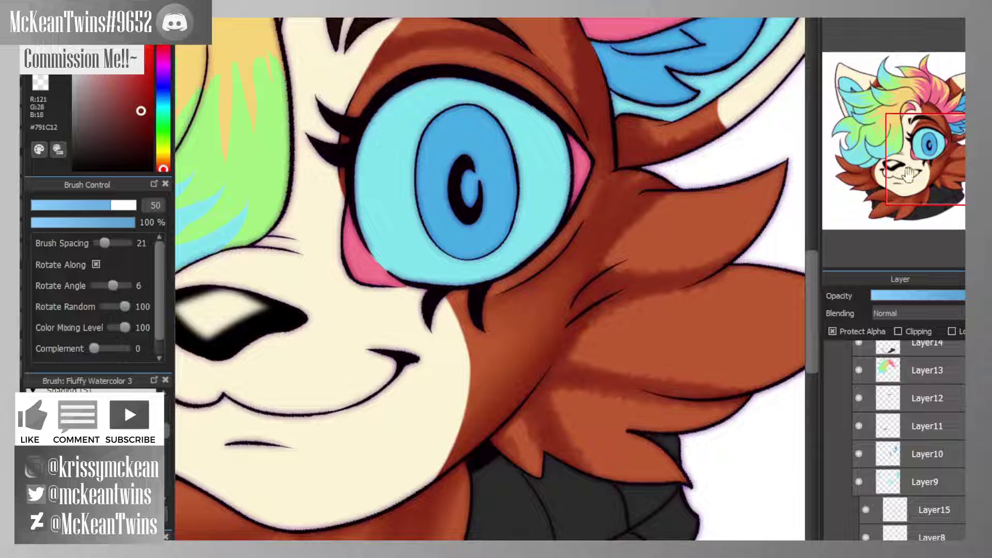
drag(937, 157, 944, 163)
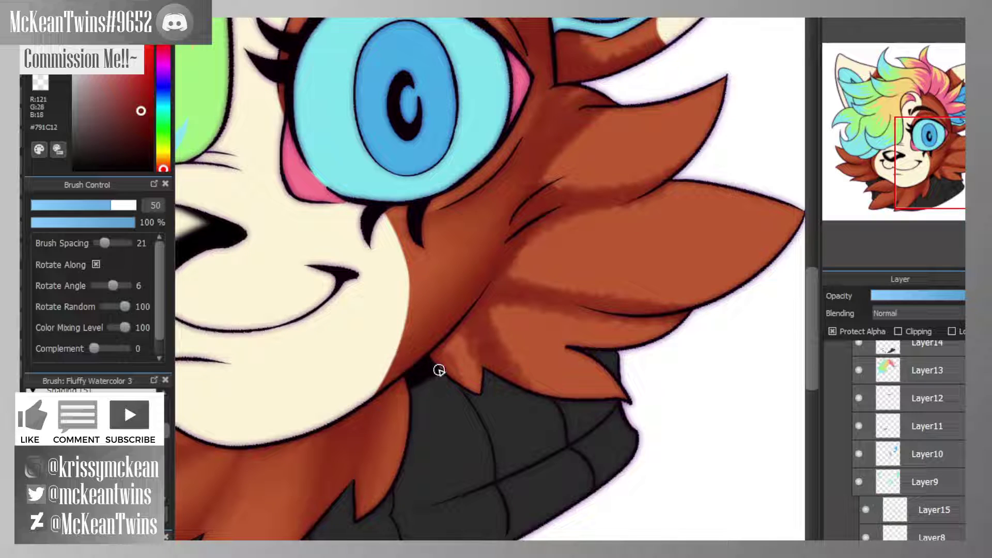
mouse_move(444, 355)
mouse_down()
mouse_move(472, 394)
mouse_move(482, 387)
mouse_move(472, 332)
mouse_up()
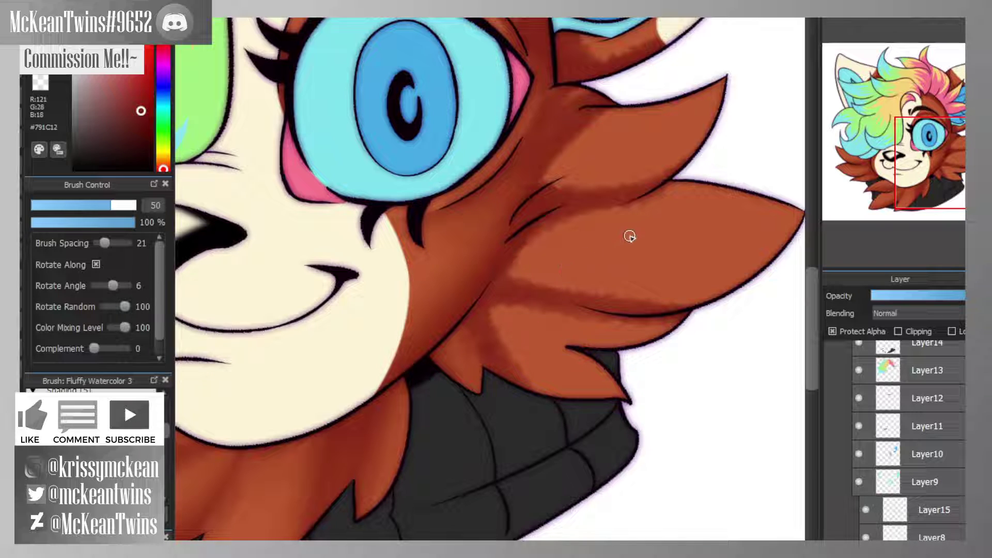
key(Right)
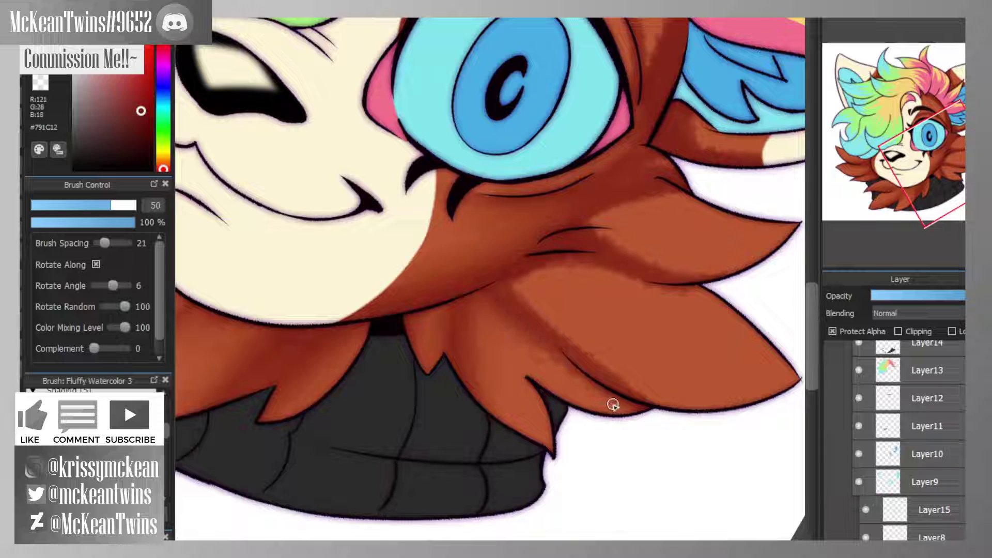
key(Right)
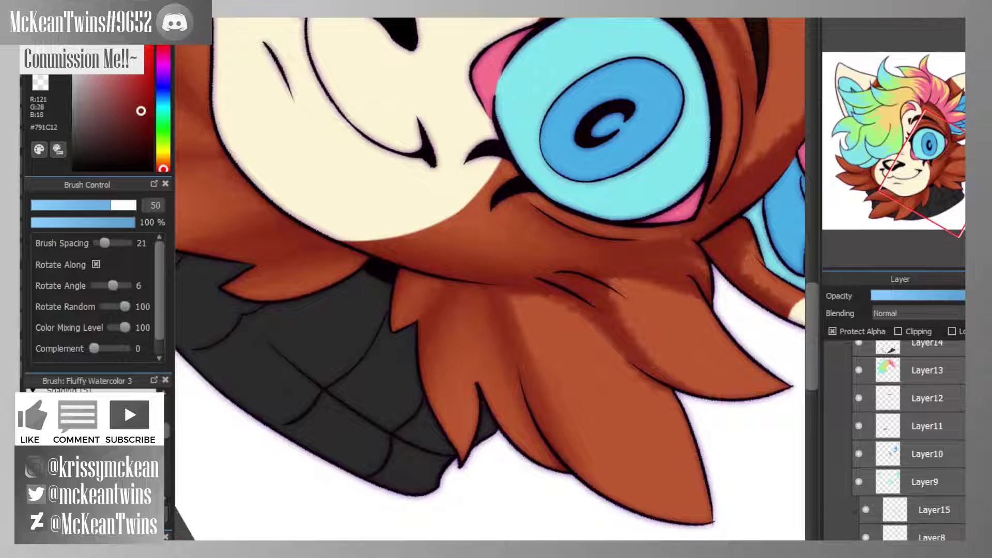
key(Up)
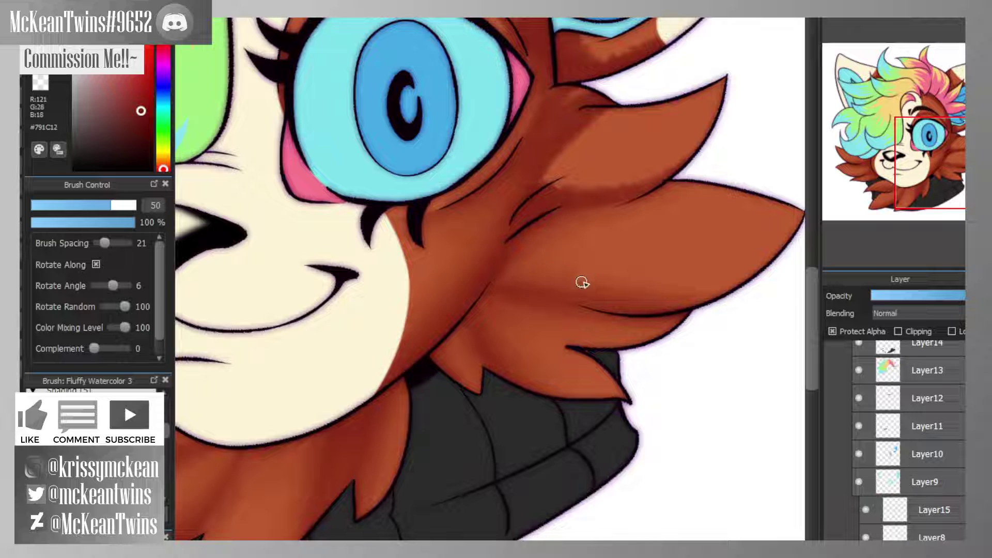
- Blend the shading on the upper cheek tuft on the visible-eye side and the brown strip along the ear's lower edge
drag(938, 147, 956, 165)
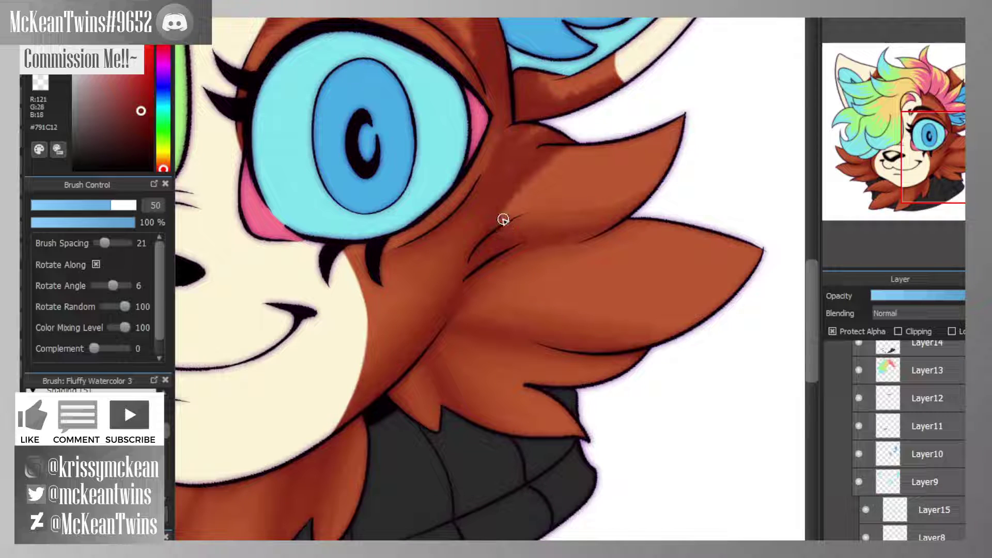
drag(498, 219, 540, 178)
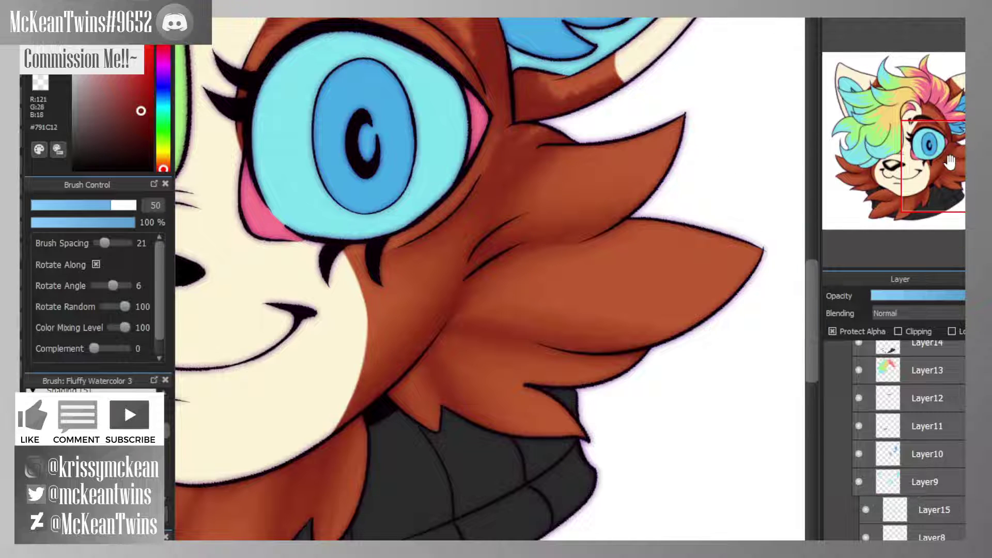
scroll(558, 294, up, 5)
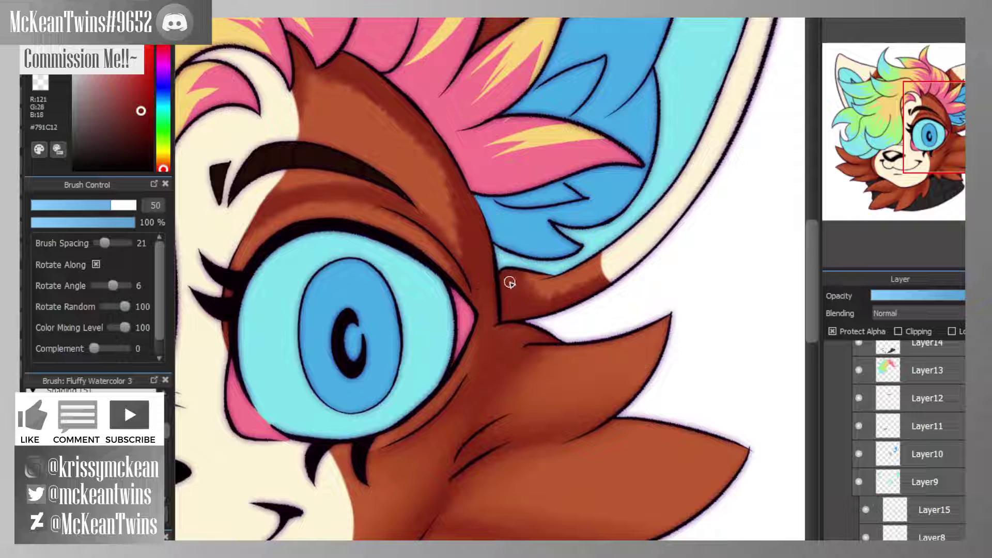
mouse_move(521, 290)
mouse_down()
mouse_move(530, 304)
mouse_move(590, 279)
mouse_up()
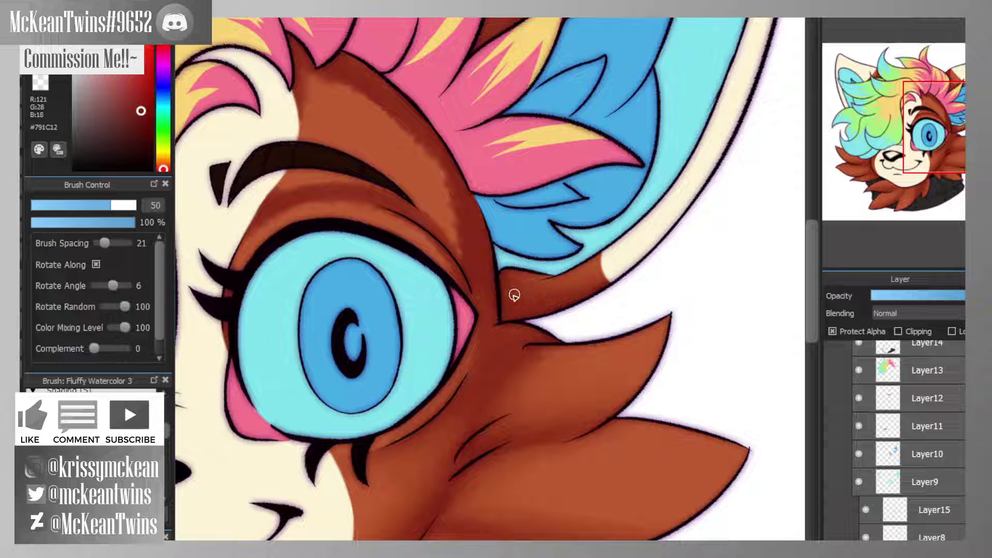
- Blend the shading on the brown forehead fur under the pink hair and around the visible eye's brow and eyelid
click(897, 15)
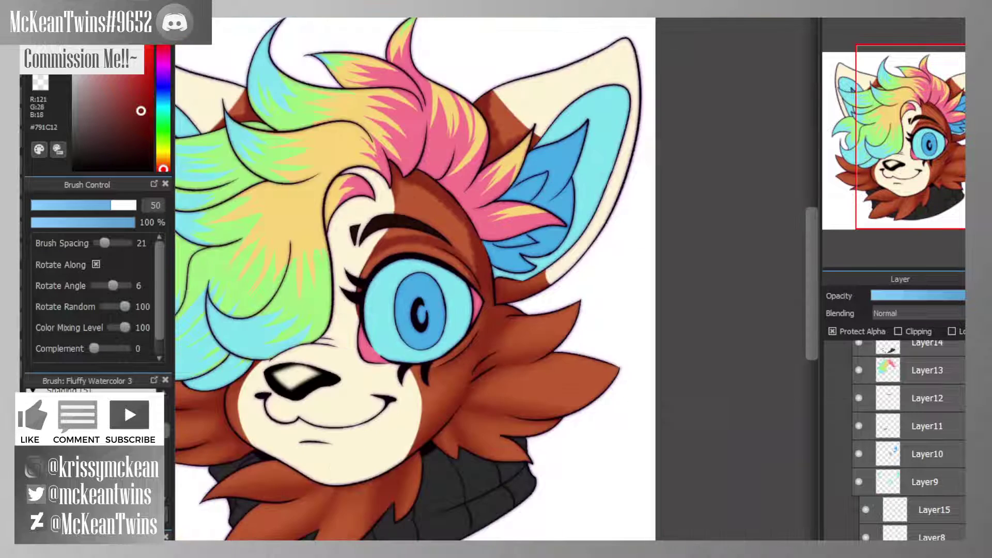
click(898, 16)
mouse_move(942, 133)
mouse_down()
mouse_move(912, 129)
mouse_move(915, 120)
mouse_move(933, 125)
mouse_up()
click(911, 132)
click(862, 16)
click(863, 16)
click(916, 16)
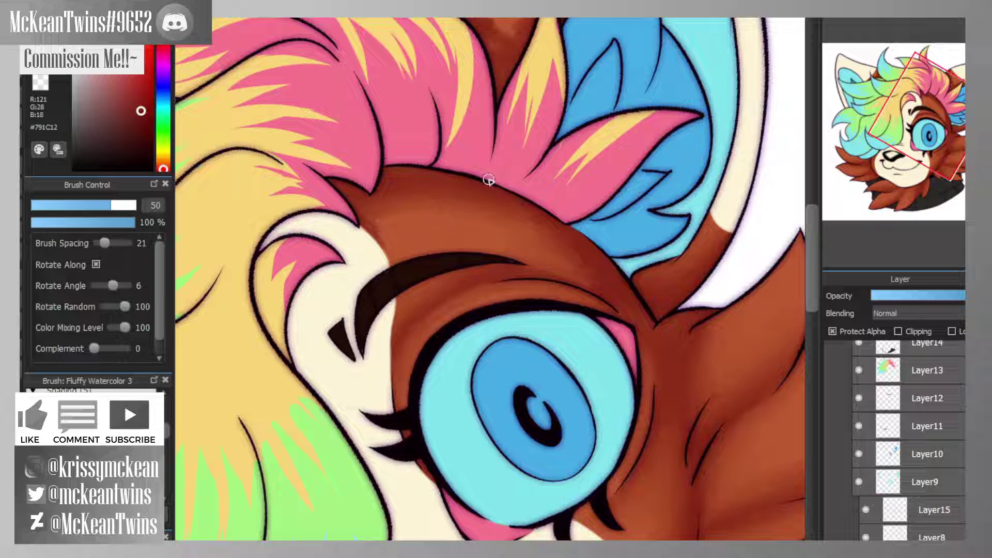
click(899, 19)
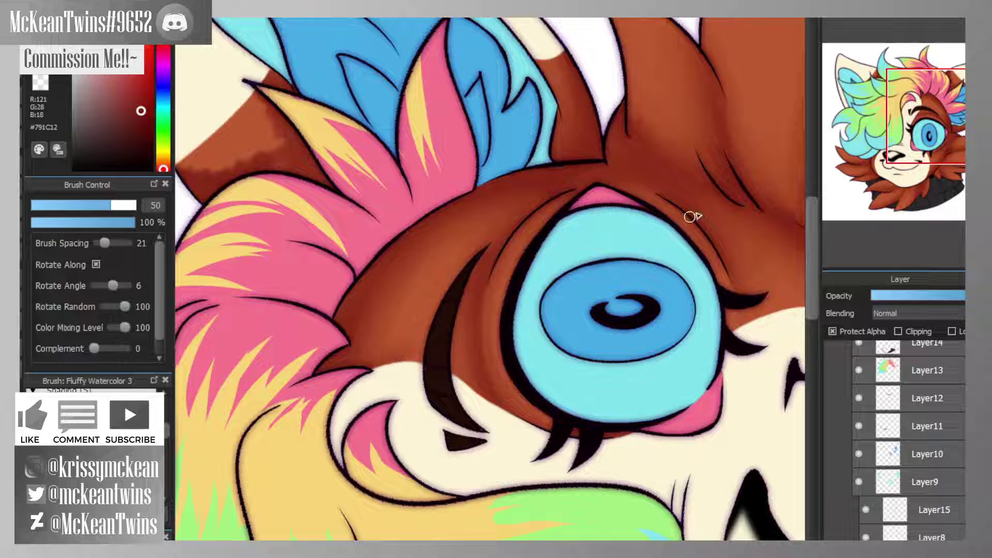
- Blend the dark shading on the brown patches at the base of both ears beside the hair
drag(933, 115, 960, 98)
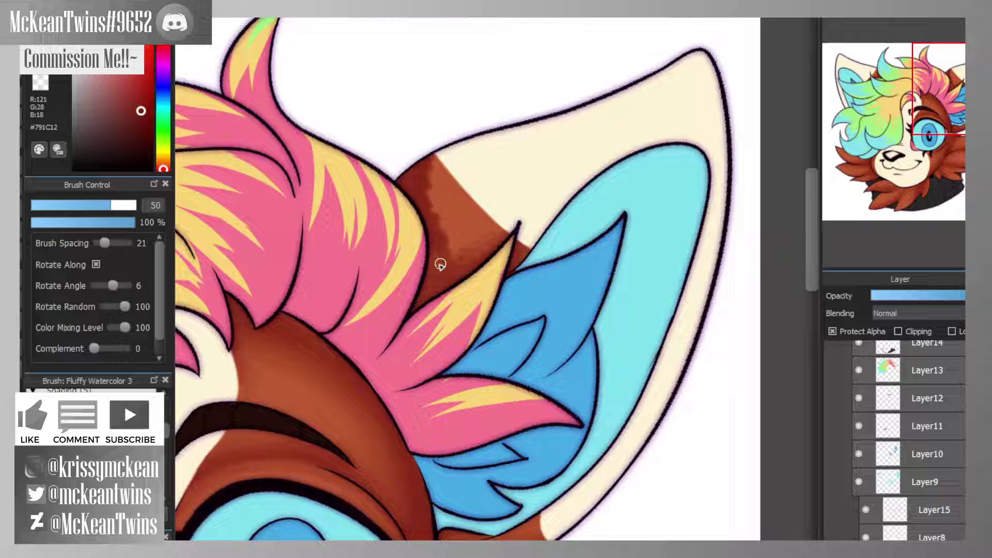
mouse_move(440, 264)
mouse_down()
mouse_move(474, 195)
mouse_move(428, 215)
mouse_move(441, 166)
mouse_move(427, 168)
mouse_up()
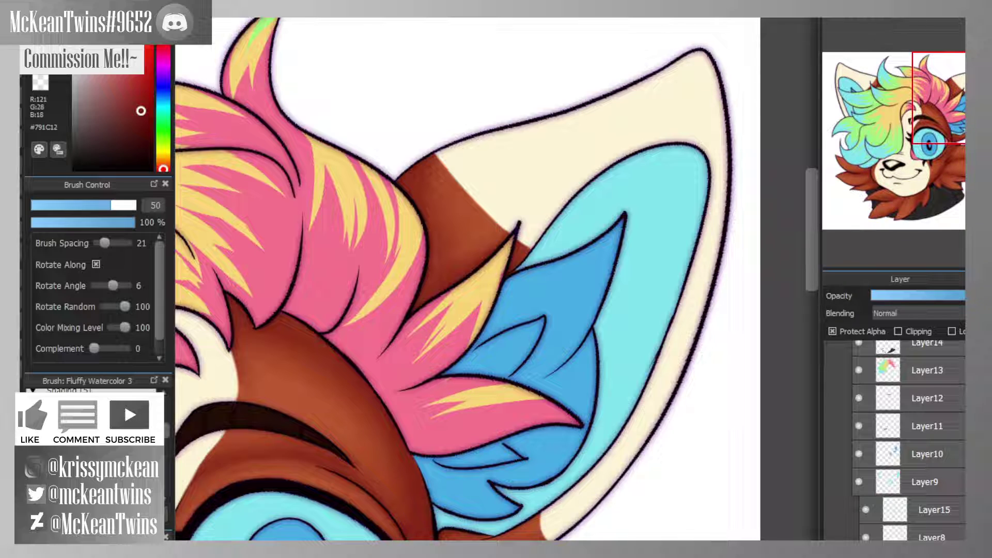
scroll(486, 279, down, 3)
drag(327, 157, 466, 230)
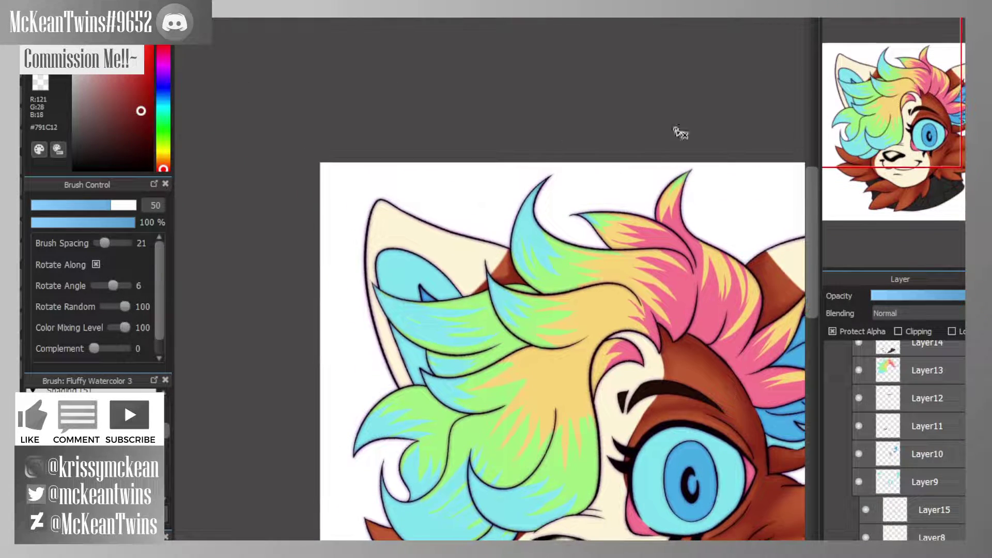
scroll(490, 279, up, 2)
mouse_move(892, 88)
mouse_down()
mouse_move(911, 138)
mouse_move(880, 80)
mouse_up()
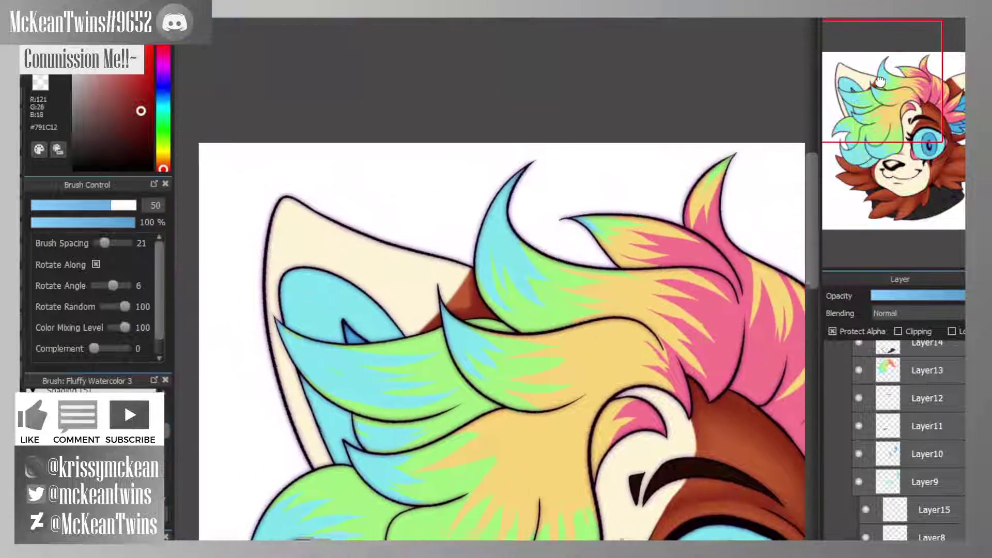
scroll(468, 324, up, 2)
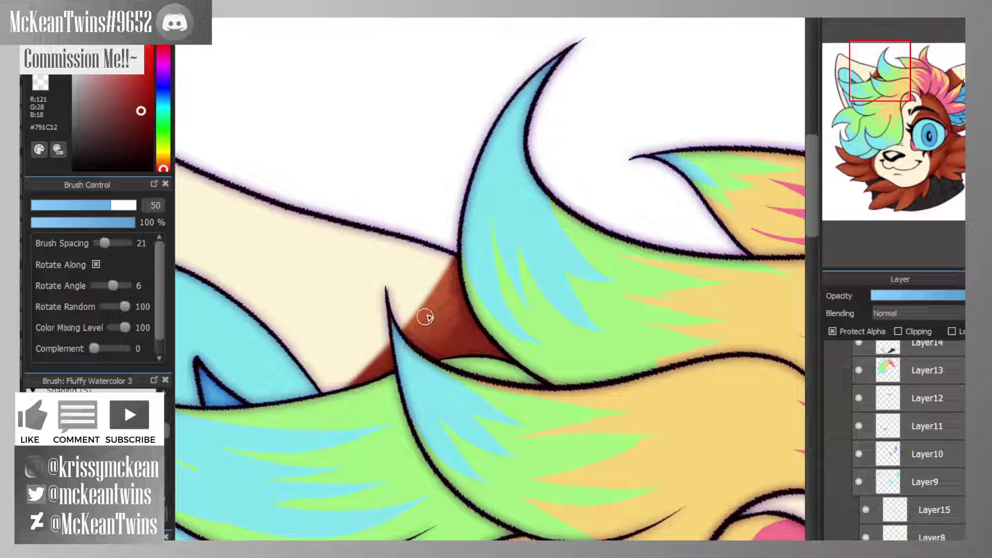
scroll(439, 326, down, 3)
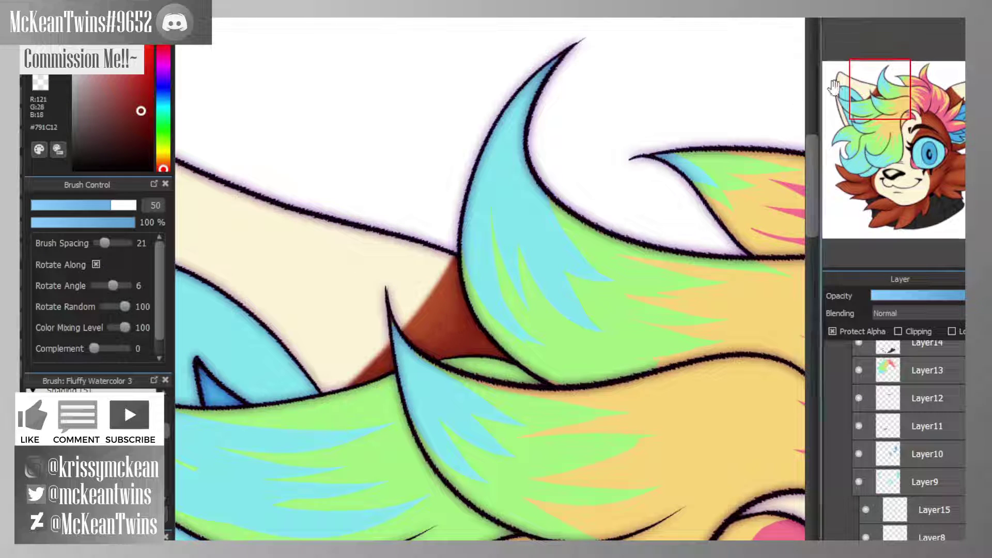
scroll(234, 137, down, 2)
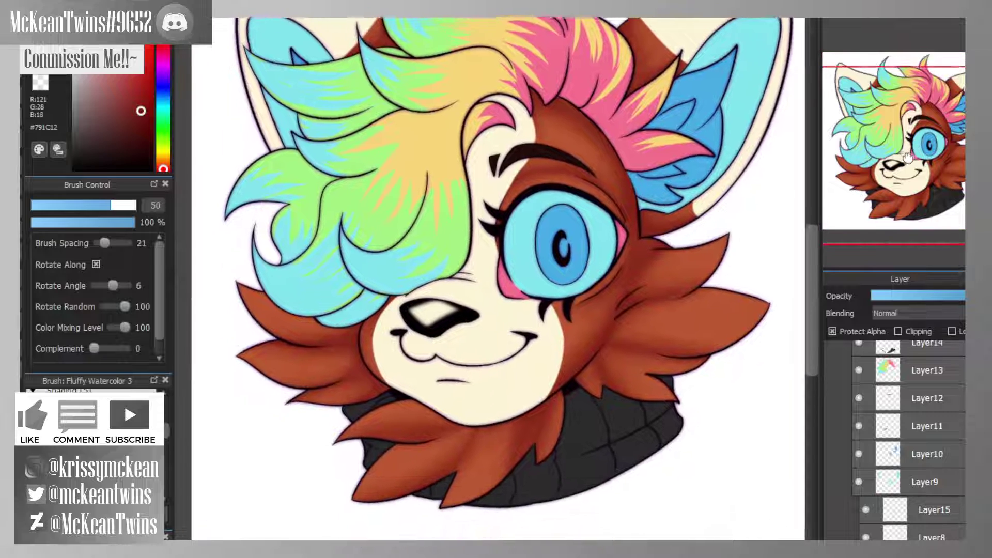
- Choose the darker red-brown #560800 and paint a deeper shadow on the brown ear patch behind the blue-green hair tuft
click(152, 127)
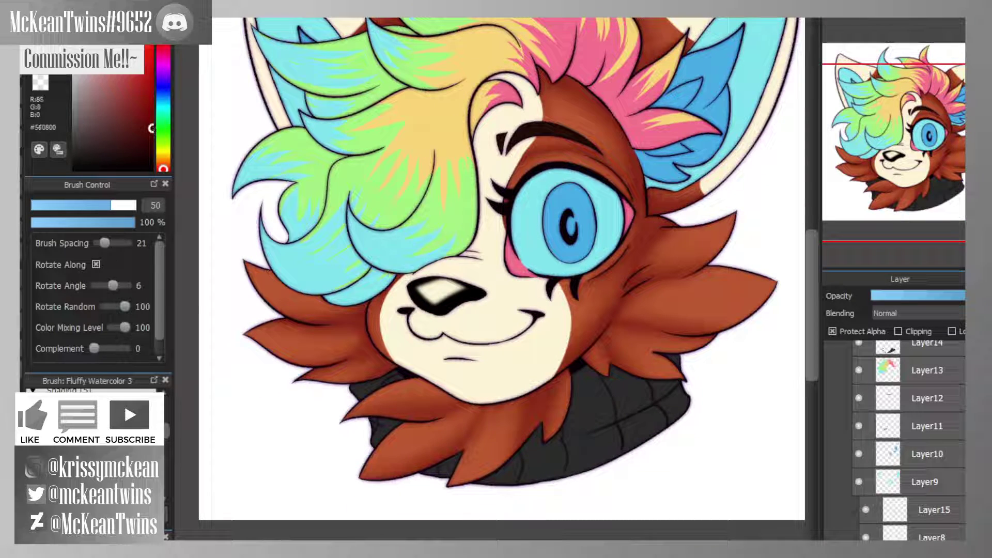
scroll(901, 102, up, 3)
click(901, 101)
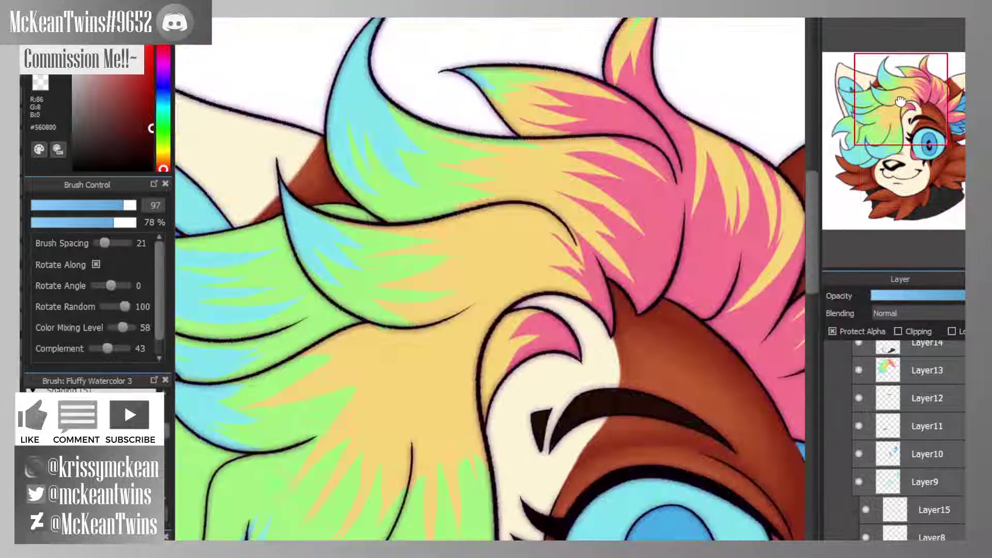
drag(901, 101, 899, 101)
mouse_move(374, 219)
mouse_down()
mouse_move(325, 211)
mouse_move(352, 221)
mouse_move(364, 190)
mouse_up()
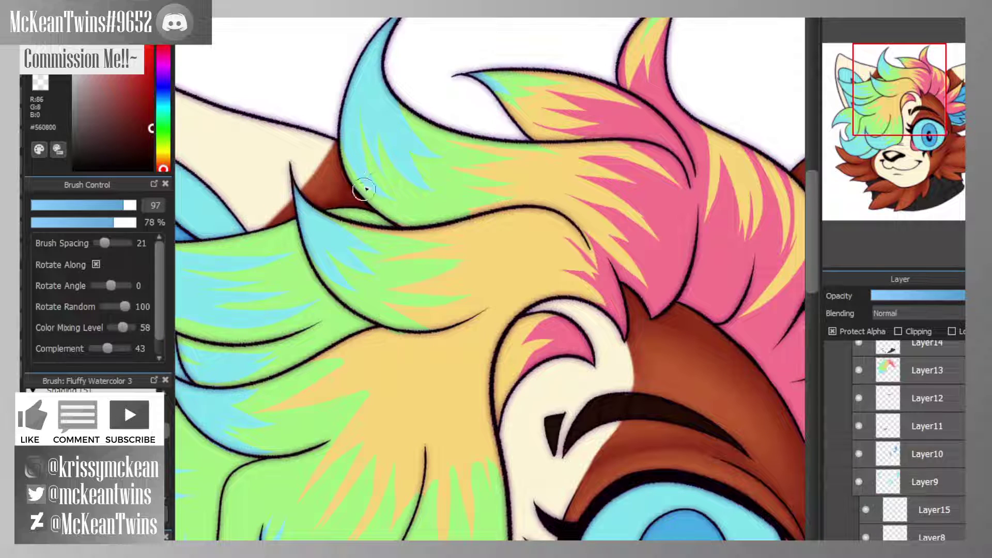
- Paint the #560800 shadow along the brown forehead fur directly beneath the pink hair
click(924, 107)
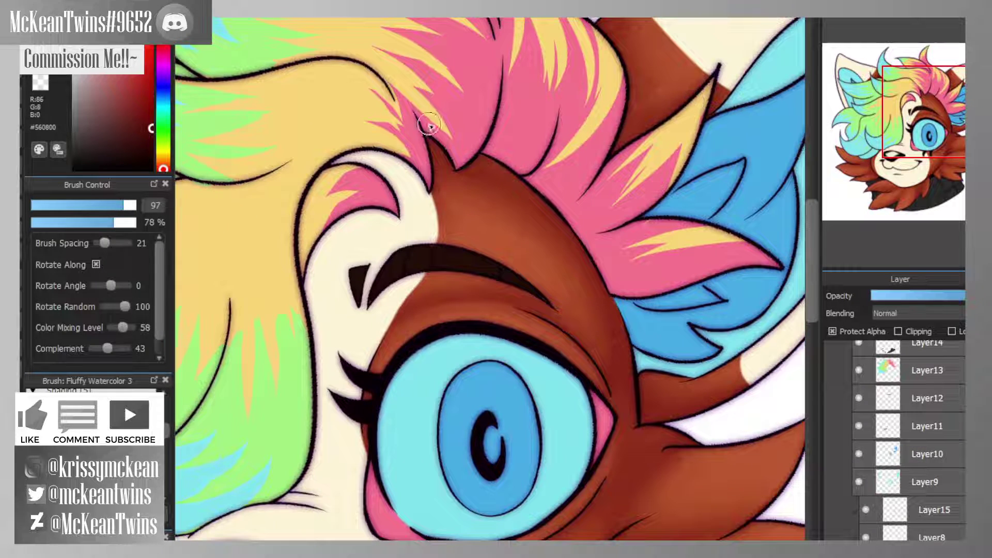
mouse_move(429, 127)
mouse_down()
mouse_move(444, 164)
mouse_move(480, 171)
mouse_move(551, 210)
mouse_up()
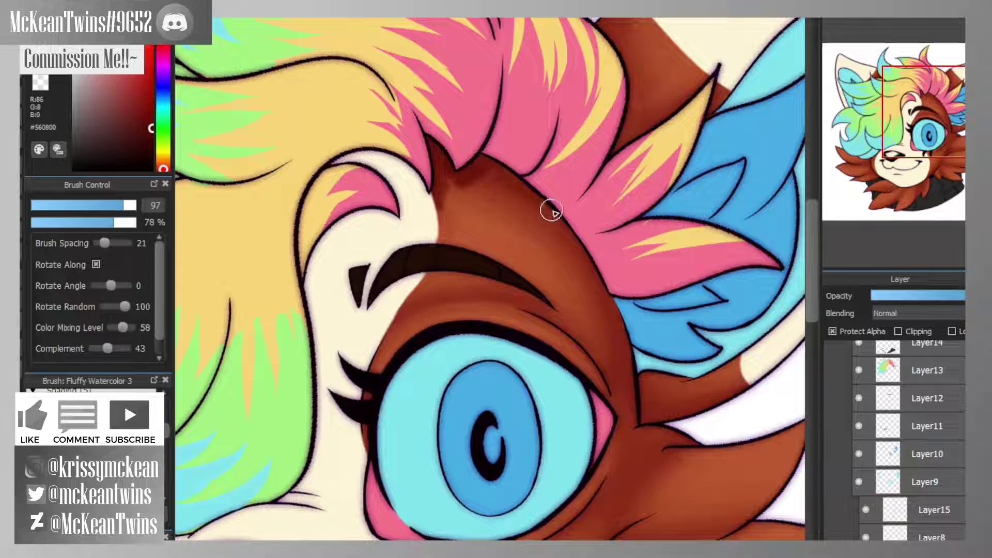
drag(471, 161, 602, 266)
- Paint dark shading on the brown strip along the ear's lower edge, where it meets the face on the visible-eye side
scroll(484, 292, down, 3)
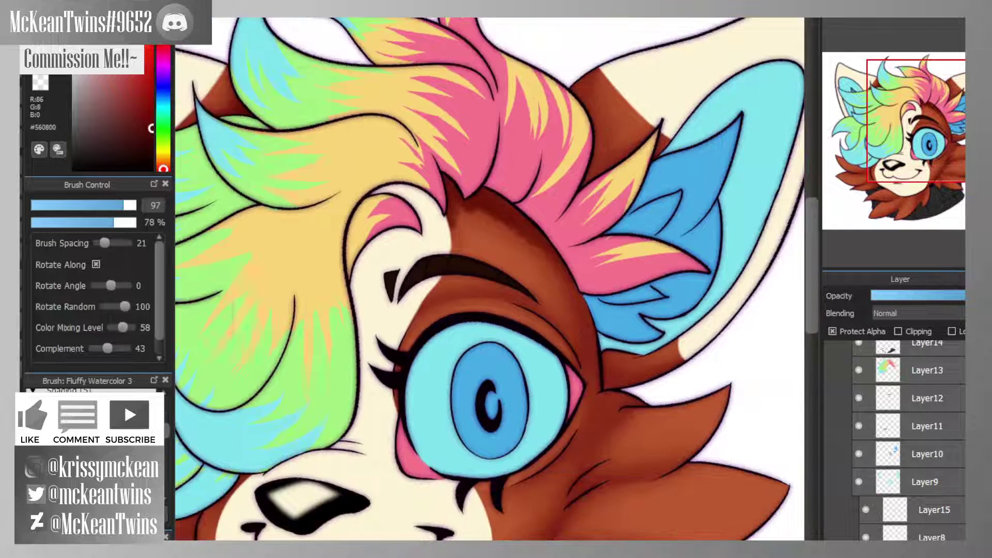
drag(917, 131, 954, 146)
scroll(474, 268, up, 6)
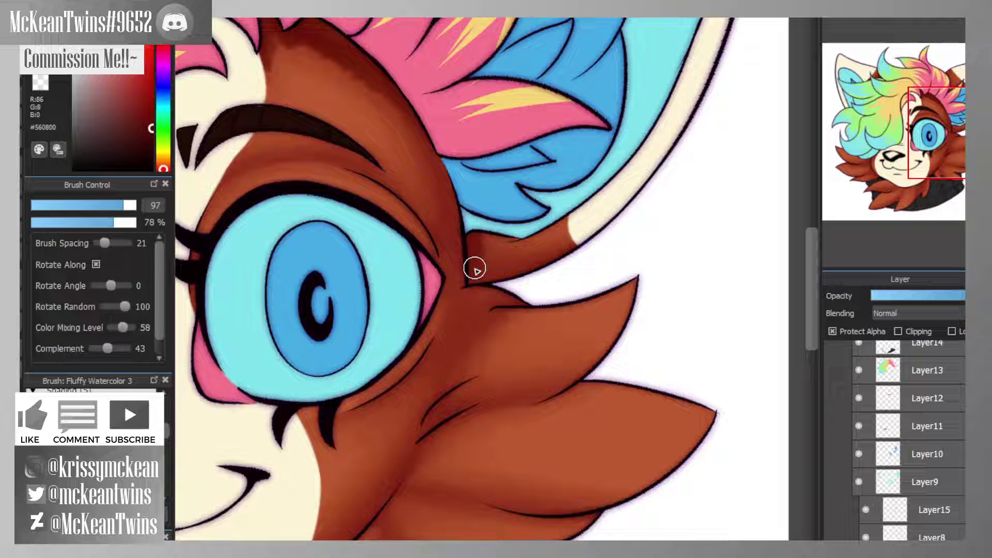
drag(475, 269, 534, 277)
click(915, 20)
scroll(491, 281, down, 3)
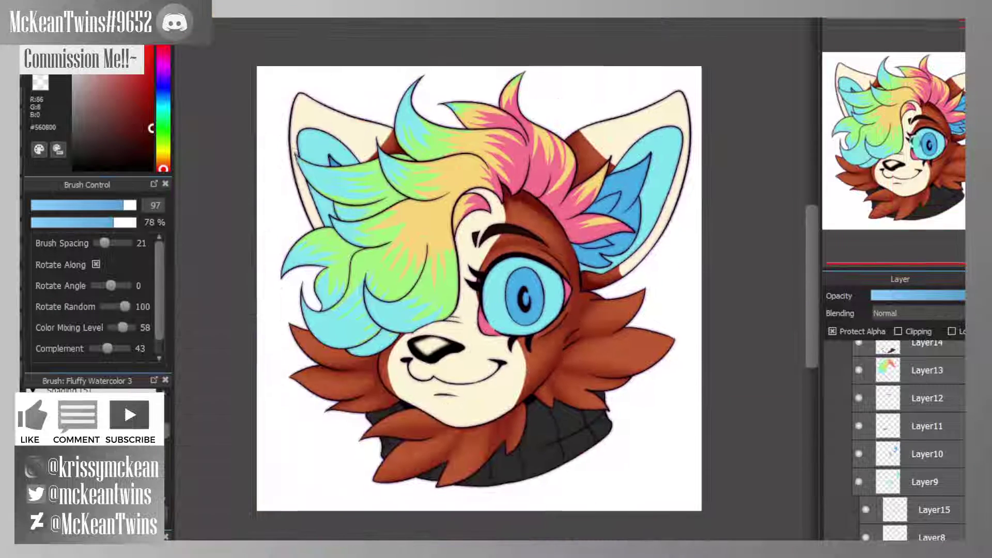
- Set the brush size to 44 and paint dark shading at the base of the cheek tufts beneath the blue hair
drag(916, 141, 886, 171)
scroll(488, 180, up, 3)
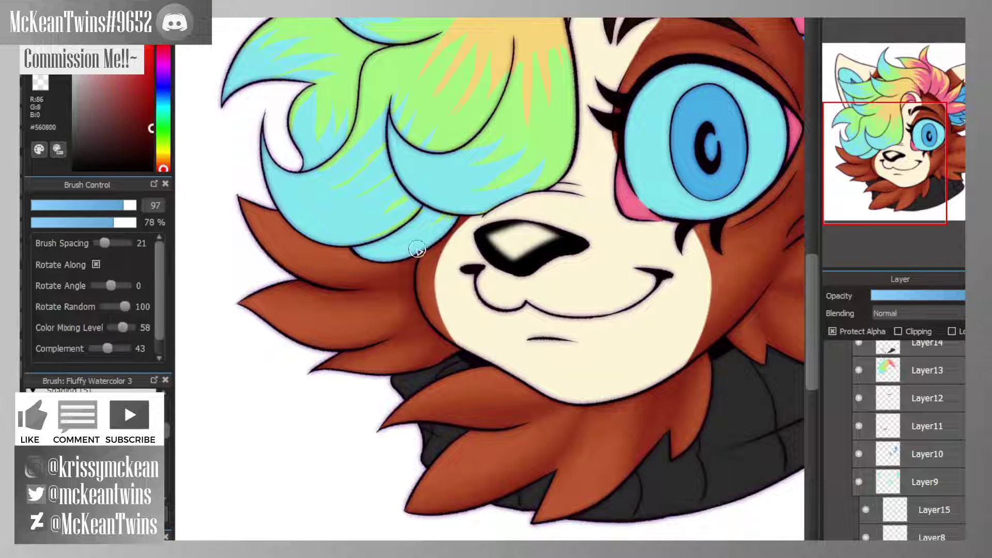
mouse_move(419, 250)
mouse_down()
mouse_move(407, 274)
mouse_move(412, 309)
mouse_move(411, 250)
mouse_move(442, 346)
mouse_up()
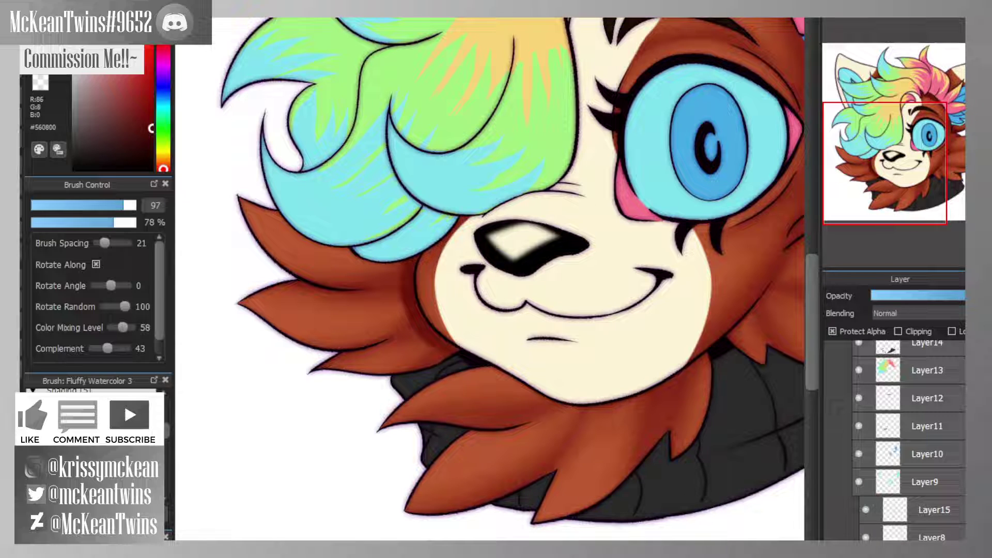
key(ctrl+z)
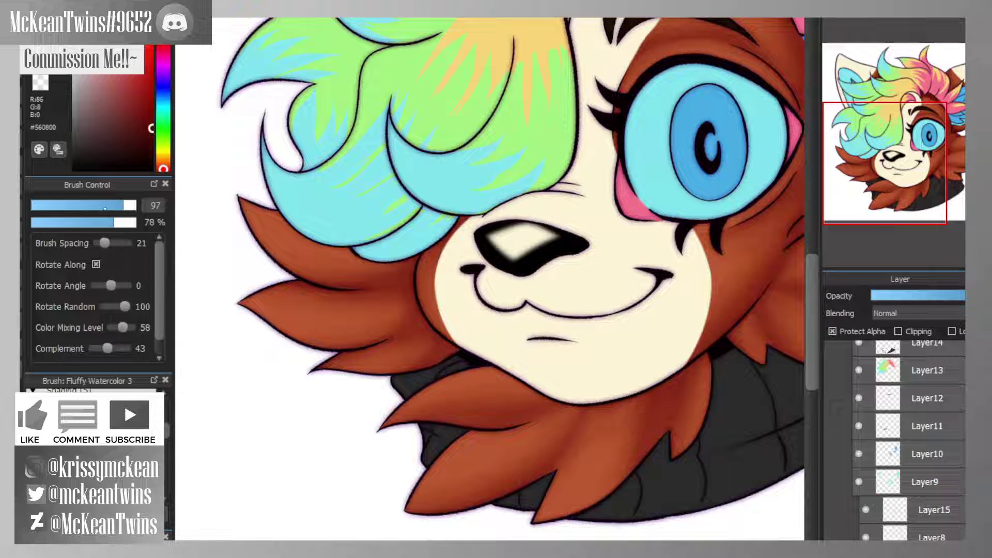
click(105, 207)
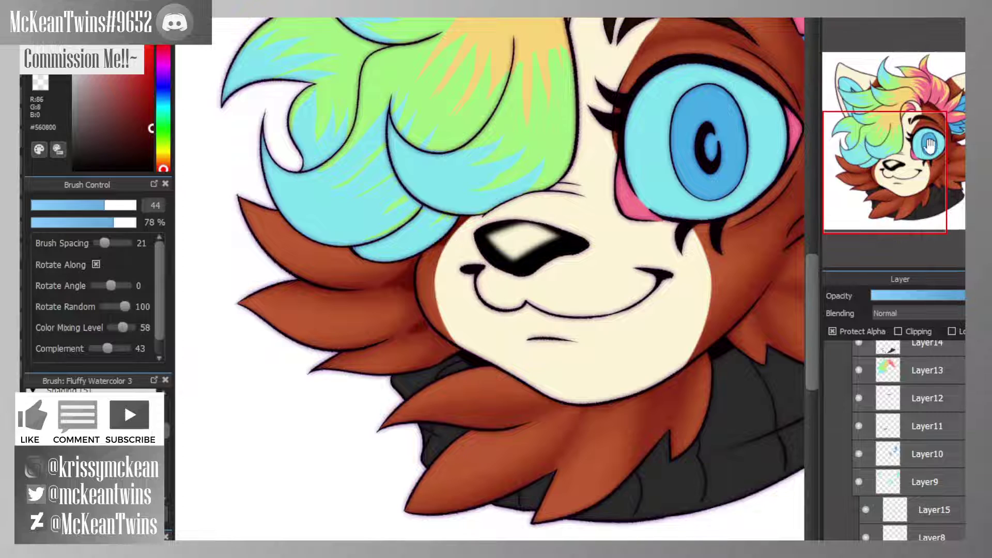
- Paint dark accents into the roots of the brown neck tufts directly beneath the chin
drag(902, 150, 896, 189)
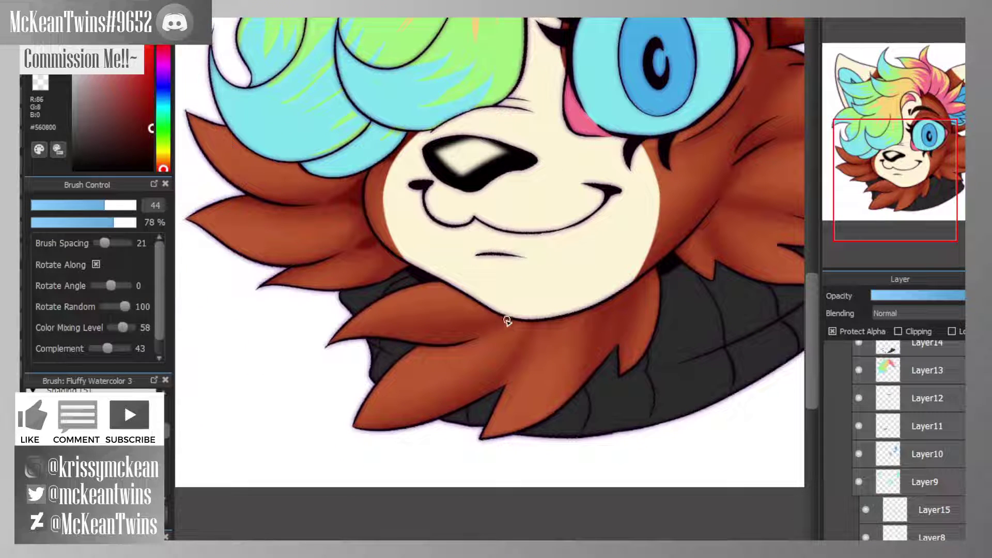
drag(508, 321, 480, 333)
mouse_move(539, 325)
mouse_down()
mouse_move(541, 317)
mouse_move(530, 354)
mouse_up()
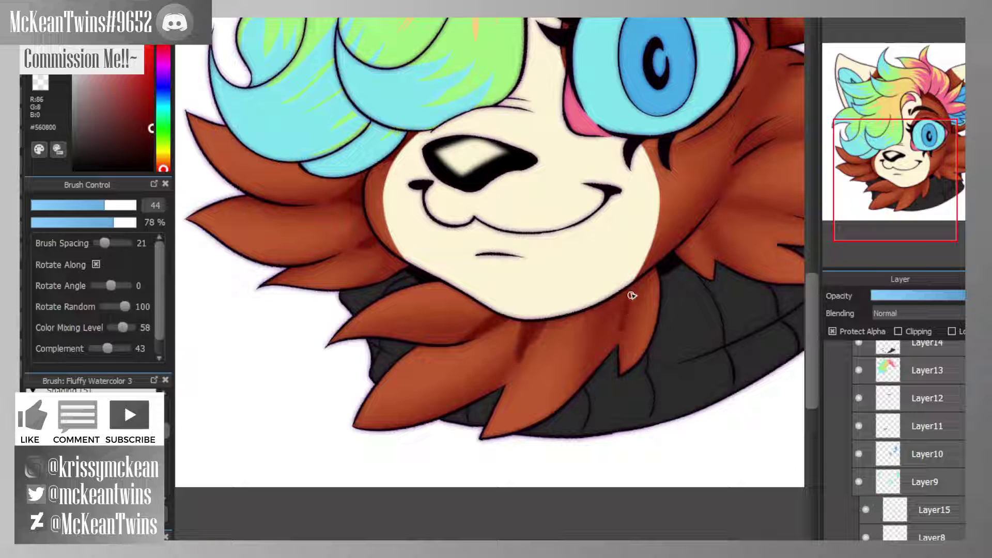
- Paint dark shading into the upper cheek tuft folds and, at brush size 71, the ear's brown patch on the visible-eye side
mouse_move(896, 181)
mouse_down()
mouse_move(920, 150)
mouse_move(948, 165)
mouse_up()
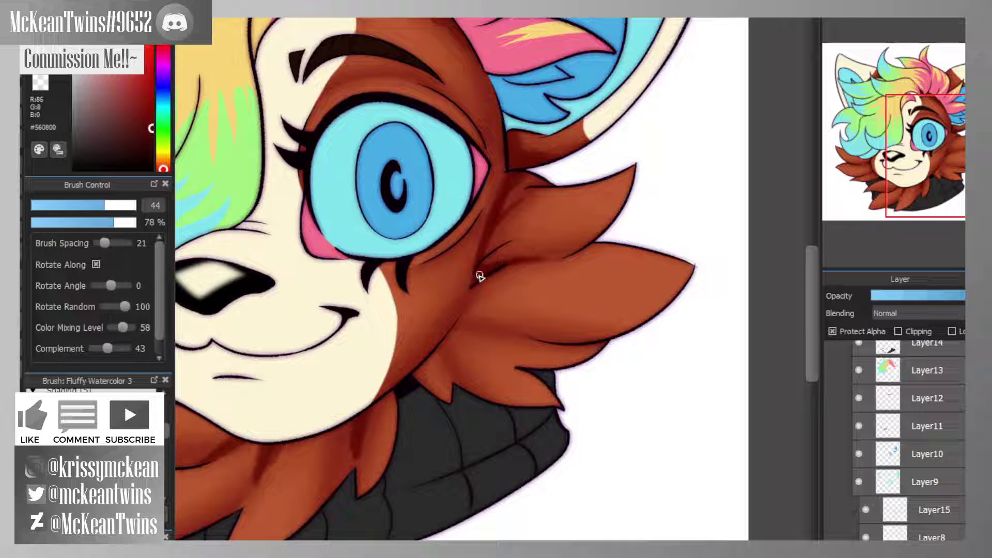
scroll(469, 305, up, 5)
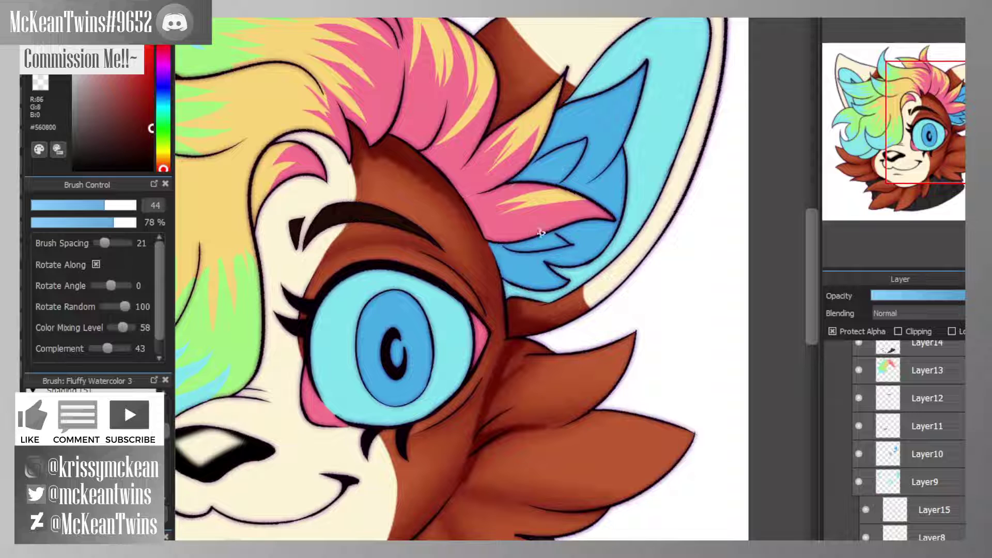
drag(920, 136, 963, 94)
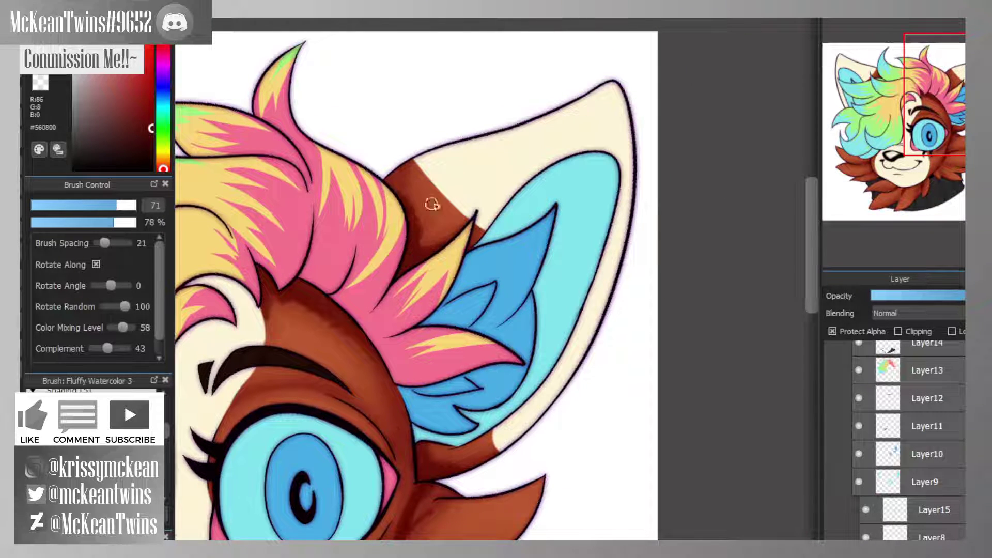
- Deepen the shading at the base of the lower cheek tufts on the visible-eye side, reducing the brush size to 38
drag(926, 145, 940, 168)
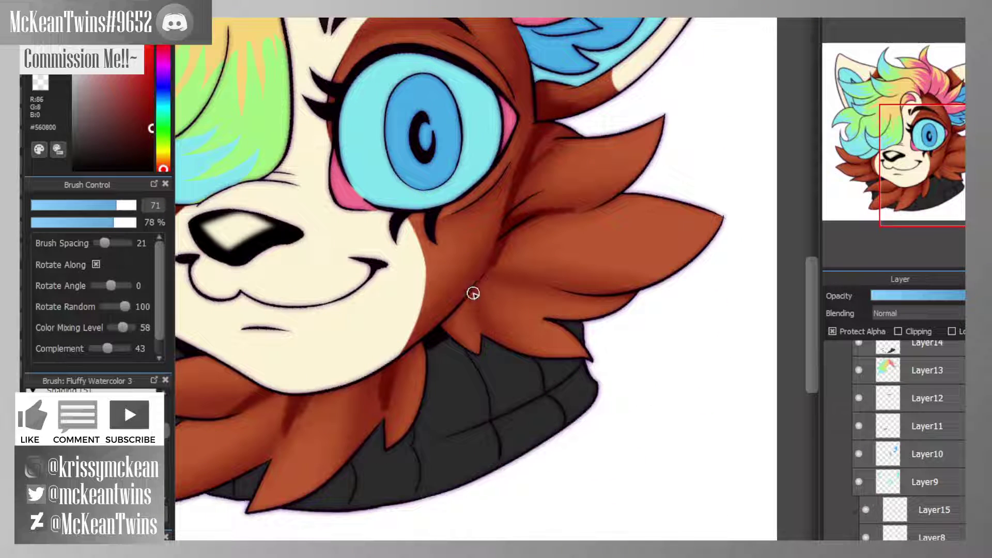
mouse_move(473, 308)
mouse_down()
mouse_move(474, 292)
mouse_move(488, 331)
mouse_up()
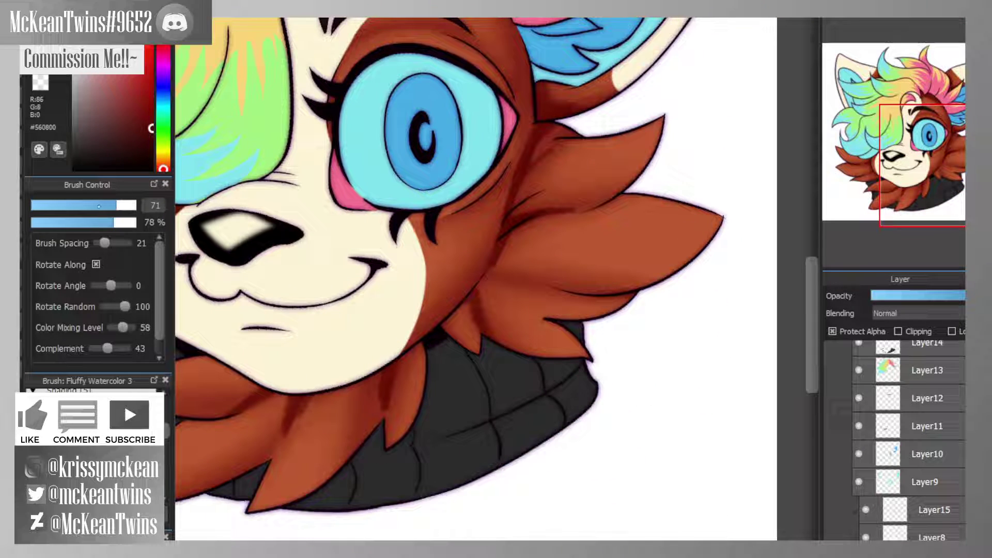
click(99, 206)
mouse_move(494, 269)
mouse_down()
mouse_move(591, 296)
mouse_move(508, 281)
mouse_up()
- Paint dark shading around the visible eye's outer corner and along the eyelid crease beneath the eyebrow
drag(939, 173, 921, 154)
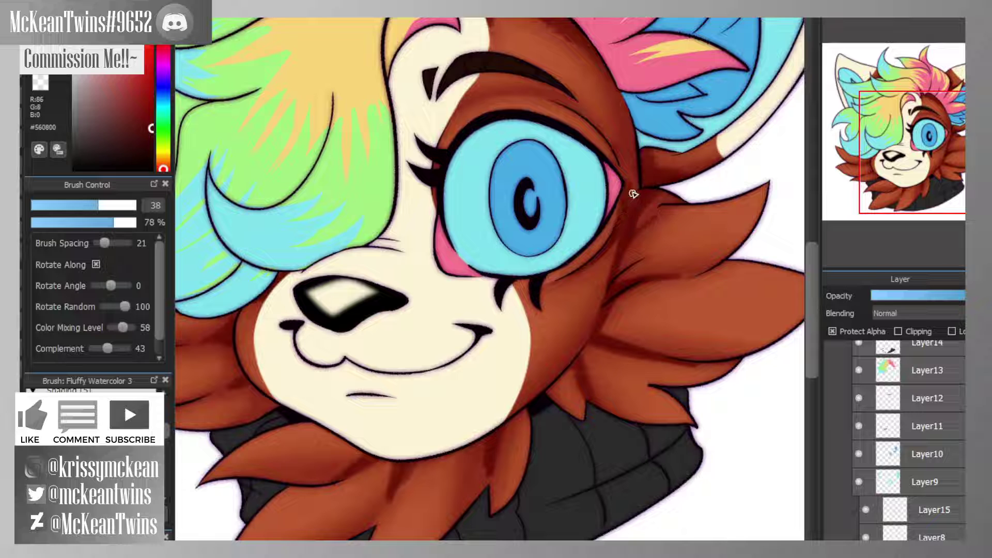
drag(947, 142, 937, 131)
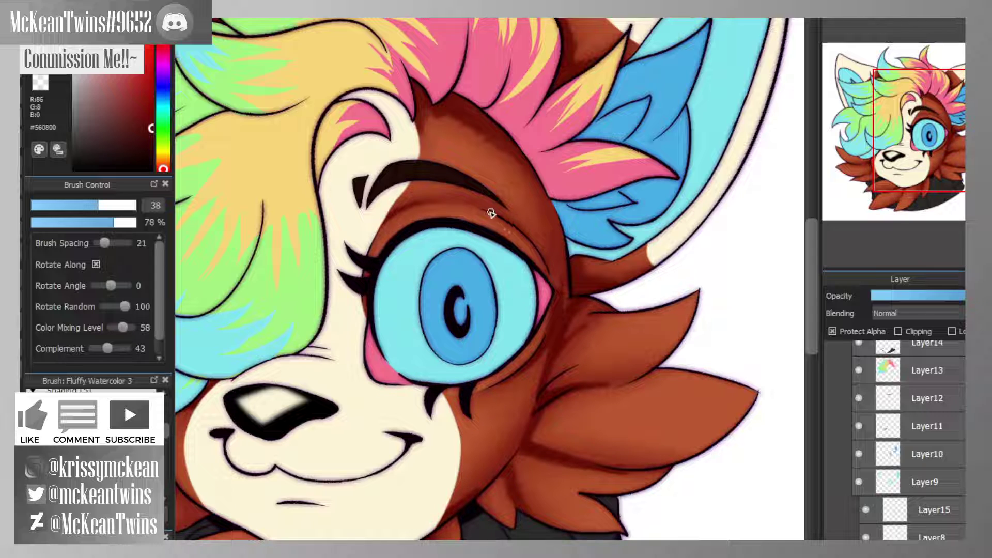
drag(554, 271, 514, 220)
drag(552, 267, 481, 208)
scroll(910, 132, down, 1)
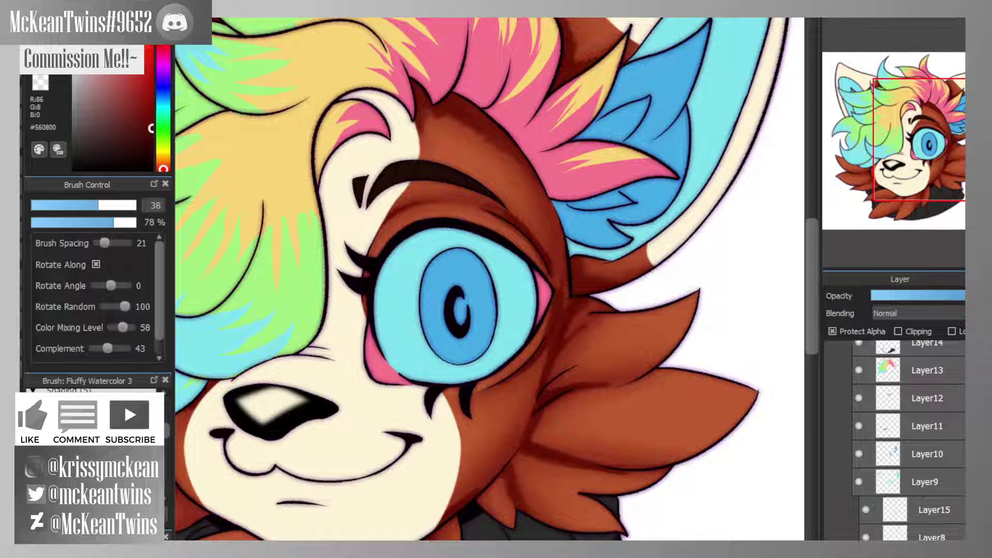
key(ctrl+minus)
key(ctrl+minus)
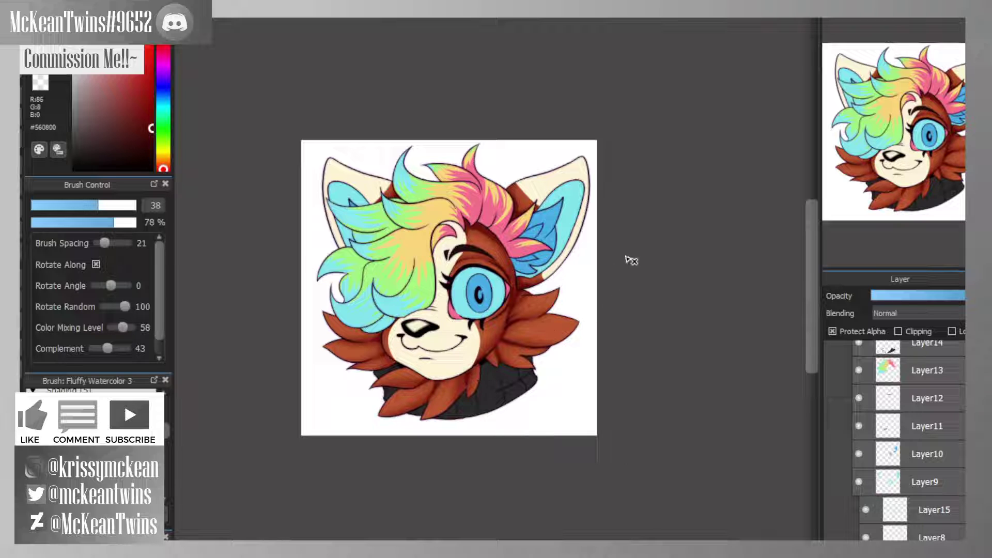
- Blend the newly painted darker shadows on both ears' brown patches with the size 50 blending brush at 100% opacity
click(907, 114)
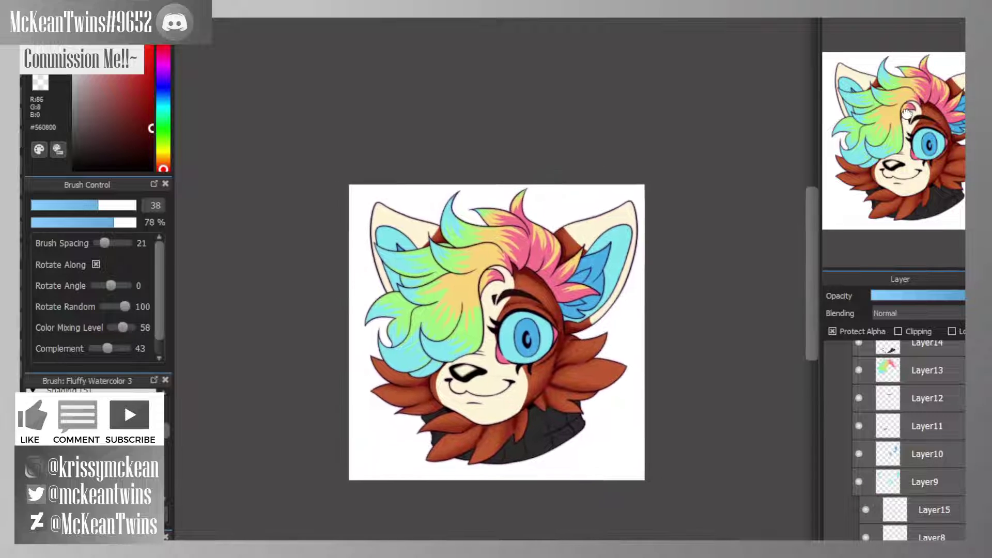
drag(907, 114, 880, 48)
scroll(881, 48, up, 5)
click(911, 76)
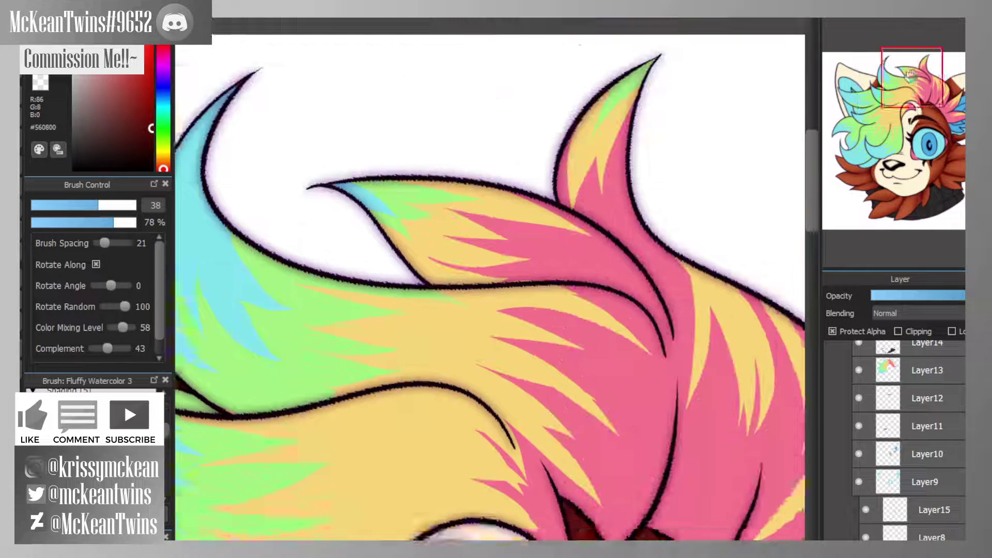
drag(911, 76, 882, 88)
key(e)
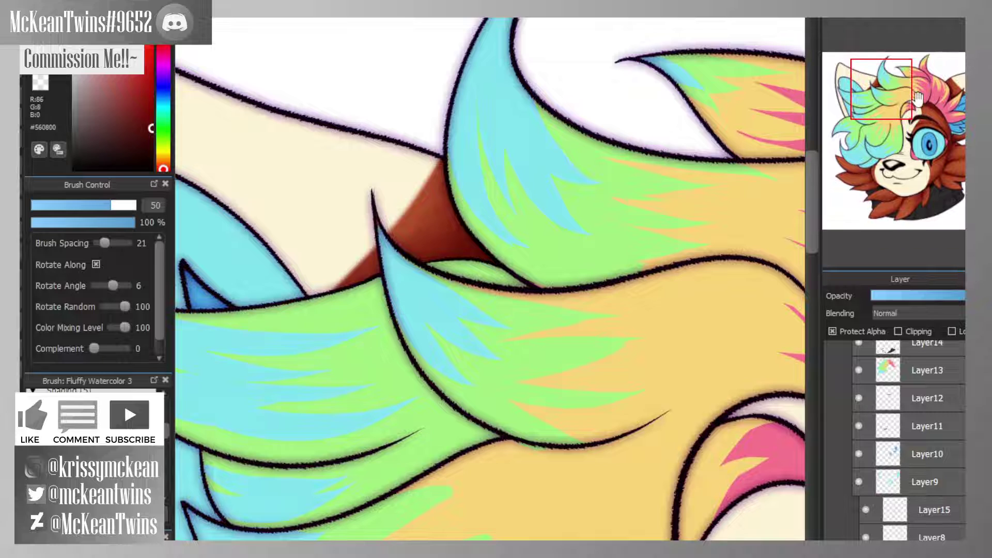
click(948, 96)
drag(948, 97, 959, 98)
mouse_move(500, 228)
mouse_down()
mouse_move(424, 298)
mouse_move(399, 307)
mouse_move(439, 243)
mouse_move(439, 215)
mouse_move(454, 264)
mouse_move(473, 218)
mouse_move(485, 250)
mouse_move(488, 224)
mouse_move(468, 193)
mouse_move(394, 175)
mouse_move(381, 155)
mouse_move(393, 157)
mouse_up()
mouse_move(412, 283)
mouse_down()
mouse_move(476, 195)
mouse_move(438, 141)
mouse_up()
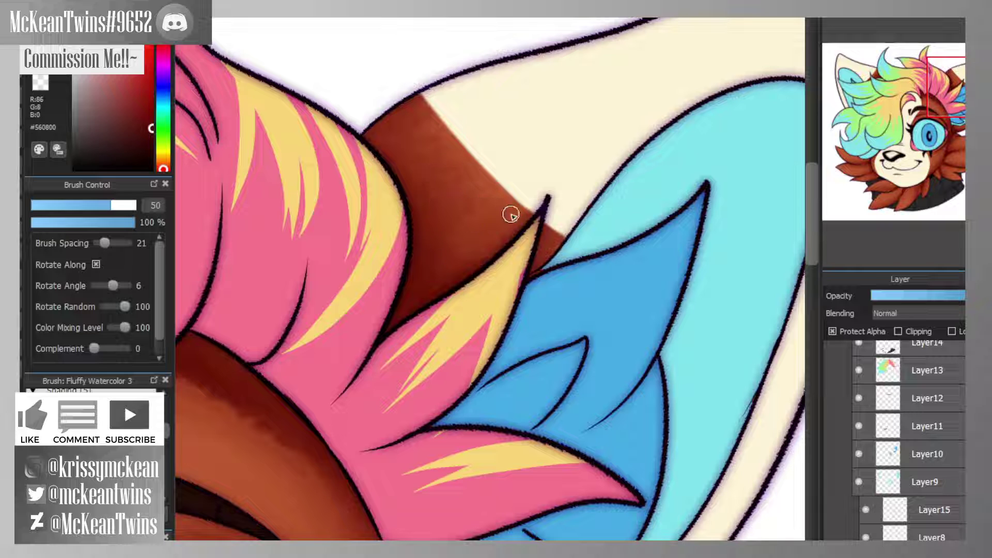
- Blend the dark shading across the brown forehead beneath the pink hairline with the size 50 blending brush
drag(933, 101, 931, 117)
click(924, 18)
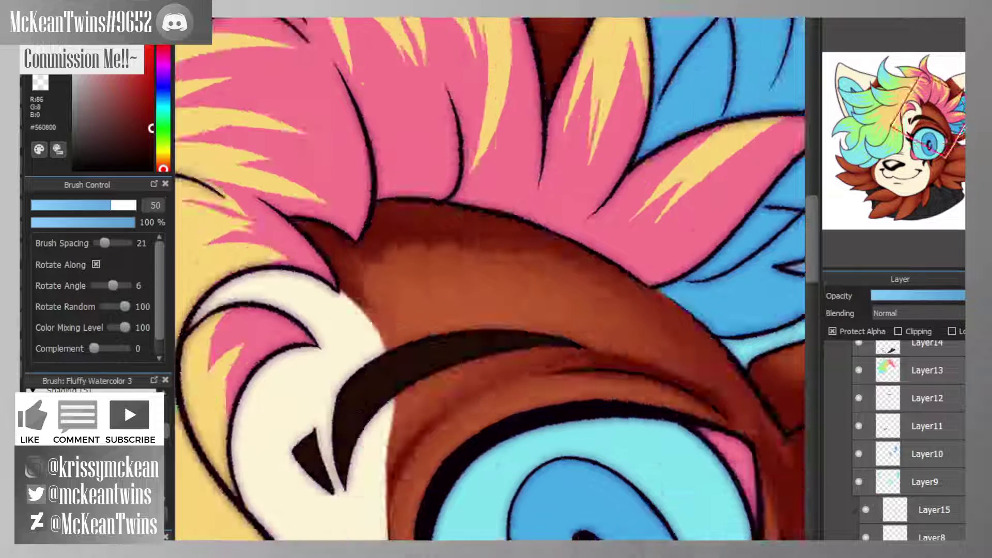
click(924, 19)
mouse_move(400, 269)
mouse_down()
mouse_move(391, 274)
mouse_move(489, 248)
mouse_up()
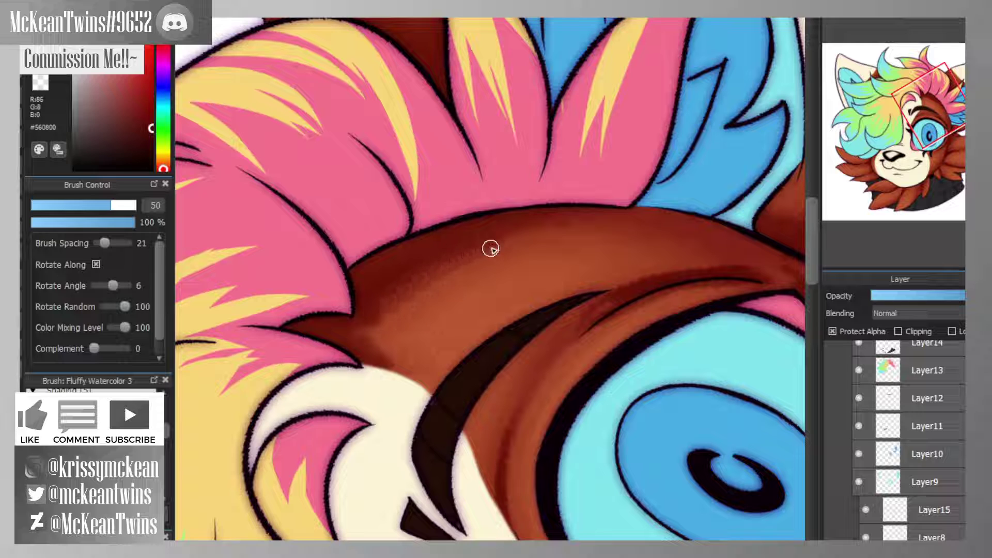
mouse_move(417, 287)
mouse_down()
mouse_move(496, 243)
mouse_move(574, 223)
mouse_move(434, 282)
mouse_move(609, 223)
mouse_move(443, 270)
mouse_move(482, 242)
mouse_move(578, 215)
mouse_move(405, 258)
mouse_move(504, 217)
mouse_up()
mouse_move(412, 279)
mouse_down()
mouse_move(368, 336)
mouse_move(374, 346)
mouse_move(394, 343)
mouse_move(389, 375)
mouse_move(338, 329)
mouse_move(359, 334)
mouse_move(394, 318)
mouse_move(395, 363)
mouse_move(371, 343)
mouse_move(407, 292)
mouse_move(425, 285)
mouse_move(403, 367)
mouse_move(536, 253)
mouse_move(411, 293)
mouse_move(560, 235)
mouse_move(492, 237)
mouse_move(400, 280)
mouse_move(559, 241)
mouse_move(497, 273)
mouse_move(632, 226)
mouse_move(537, 237)
mouse_move(444, 270)
mouse_move(468, 295)
mouse_move(443, 338)
mouse_move(433, 389)
mouse_move(575, 283)
mouse_move(439, 318)
mouse_move(572, 252)
mouse_move(583, 264)
mouse_move(461, 314)
mouse_up()
drag(922, 80, 922, 88)
key(Up)
- Blend the dark shading between the eyebrow and the visible eye, along the eyelid crease
drag(951, 124, 931, 134)
key(Left)
key(Left)
key(Left)
key(Left)
mouse_move(481, 177)
mouse_down()
mouse_move(465, 179)
mouse_move(577, 161)
mouse_up()
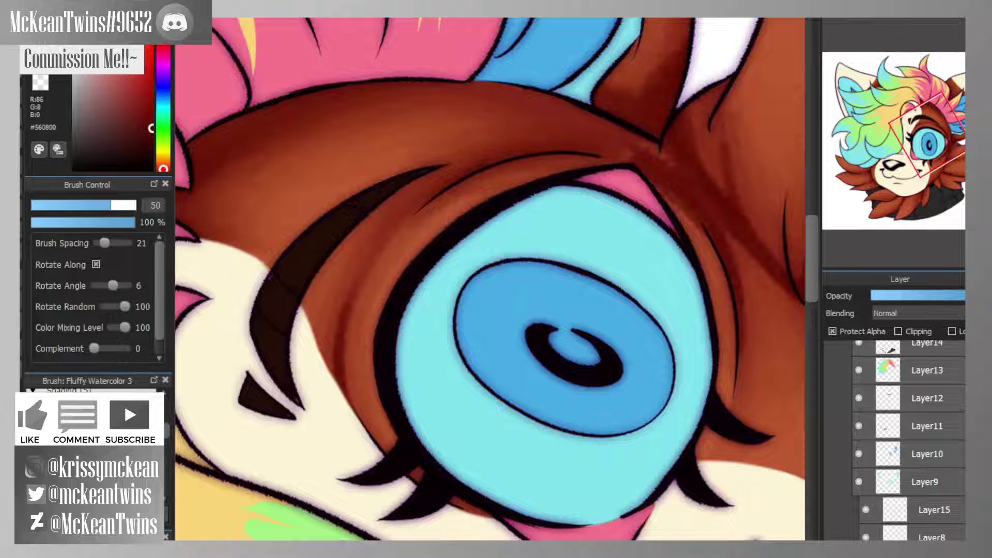
click(934, 22)
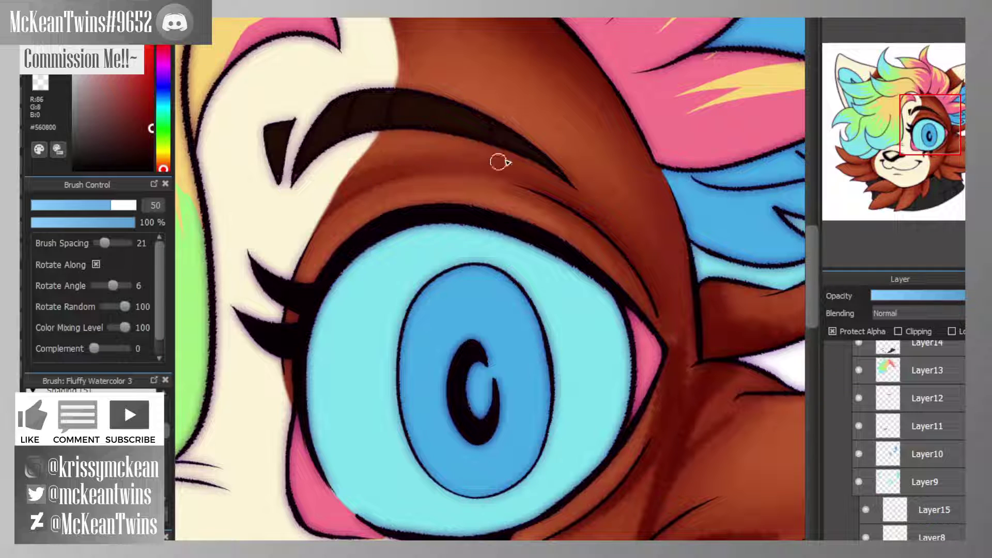
- Smooth the dark shadow running from the visible eye's outer corner down the cheek and into the upper cheek tuft
key(ctrl+minus)
key(ctrl+minus)
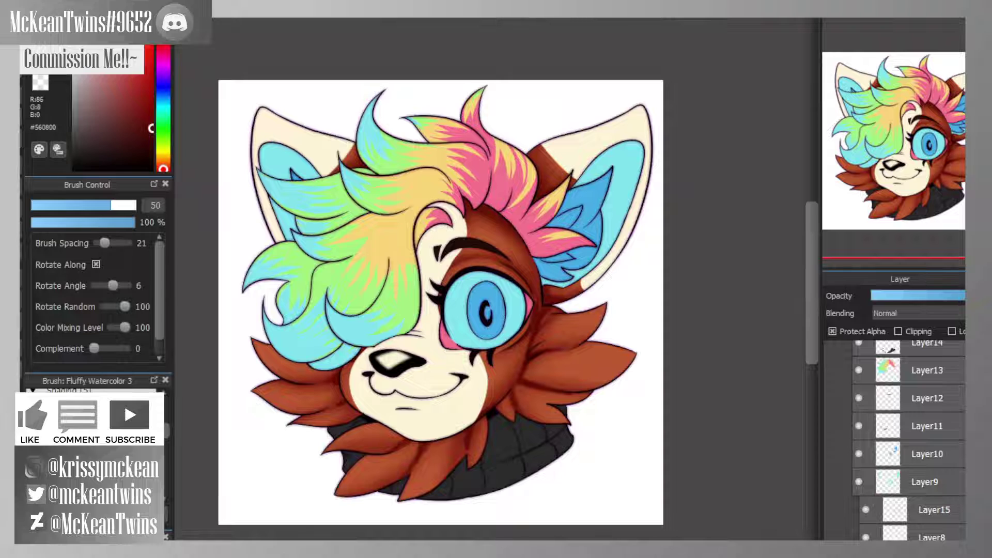
key(ctrl+plus)
key(ctrl+plus)
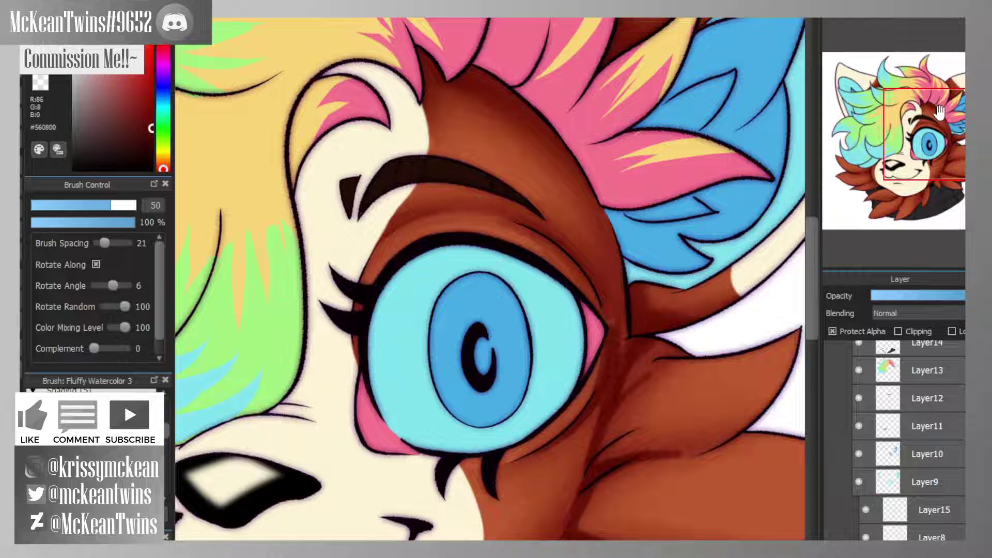
drag(932, 122, 946, 153)
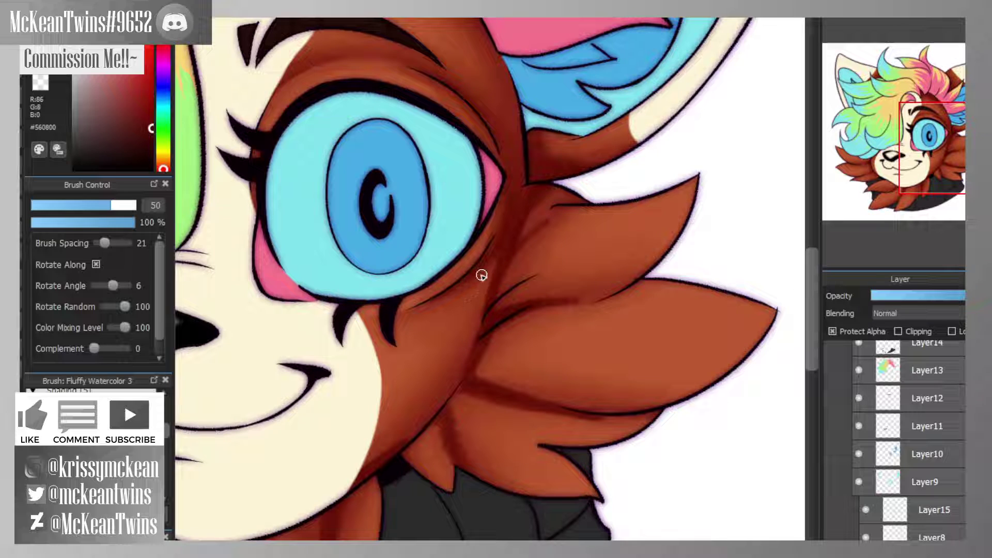
mouse_move(470, 284)
mouse_down()
mouse_move(502, 252)
mouse_move(519, 213)
mouse_up()
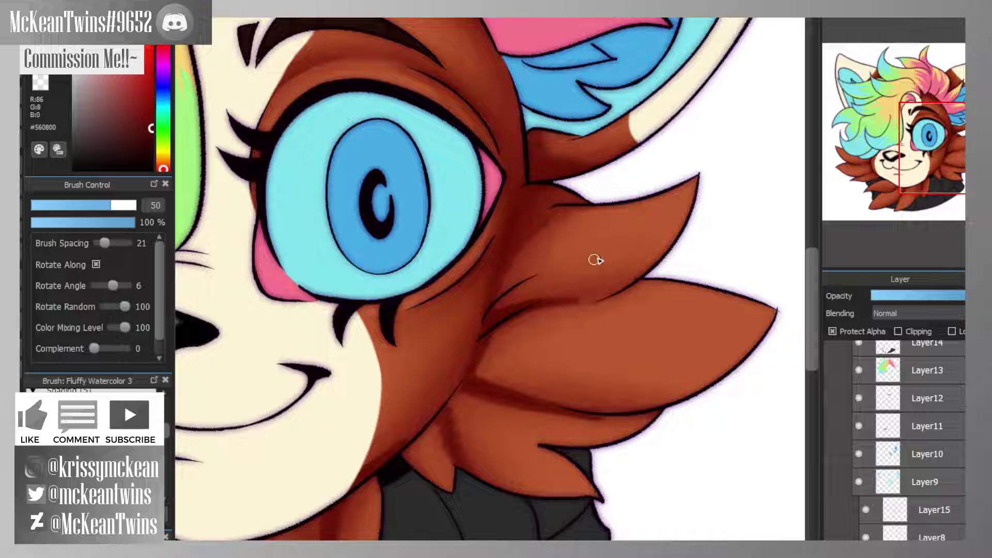
drag(594, 260, 567, 171)
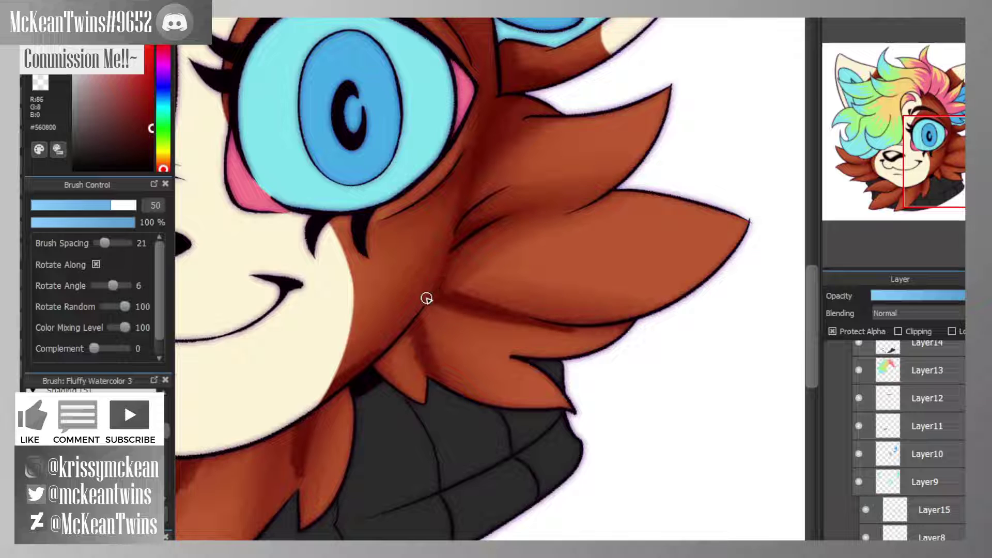
- Blend the dark folds at the base of the middle and lower cheek tufts on the visible-eye side
drag(449, 284, 553, 318)
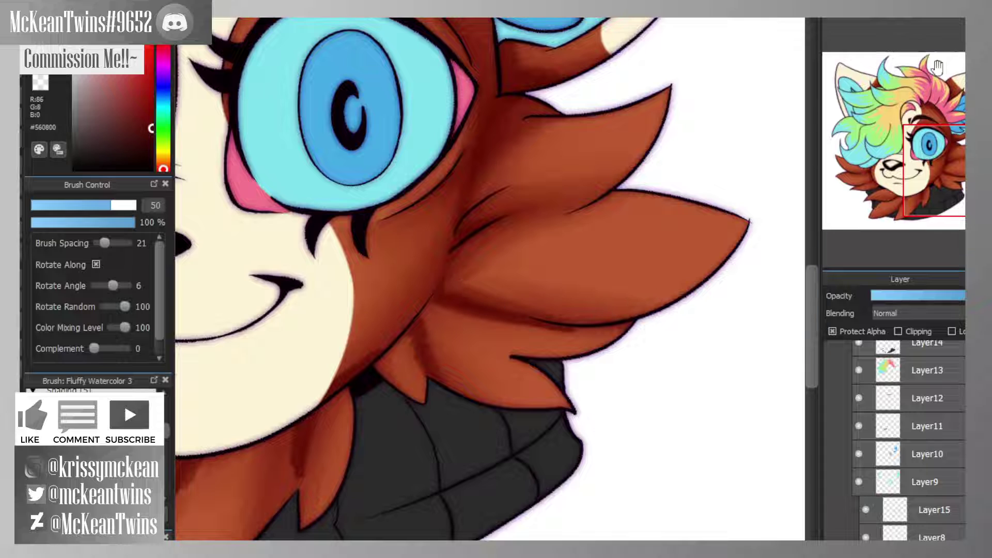
key(Right)
key(Right)
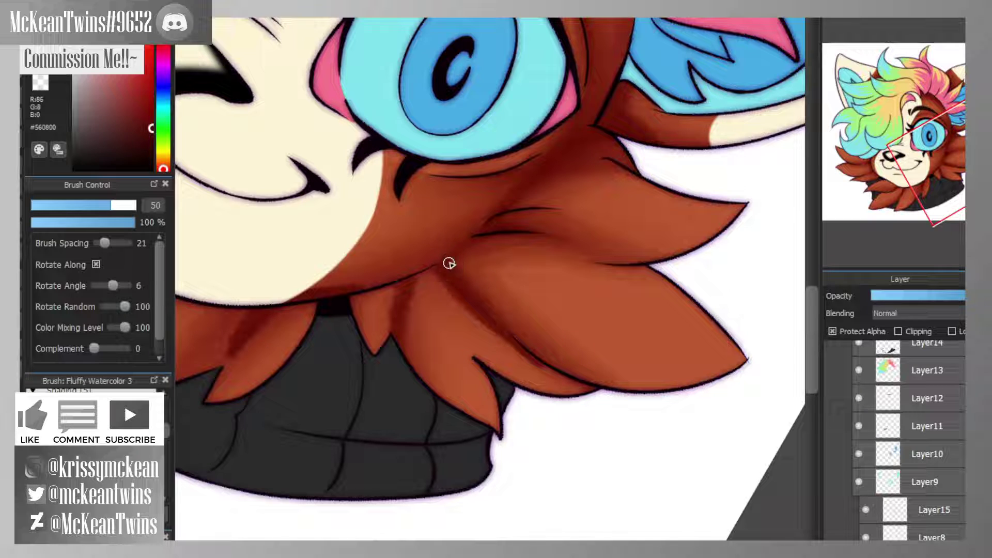
key(Left)
key(Left)
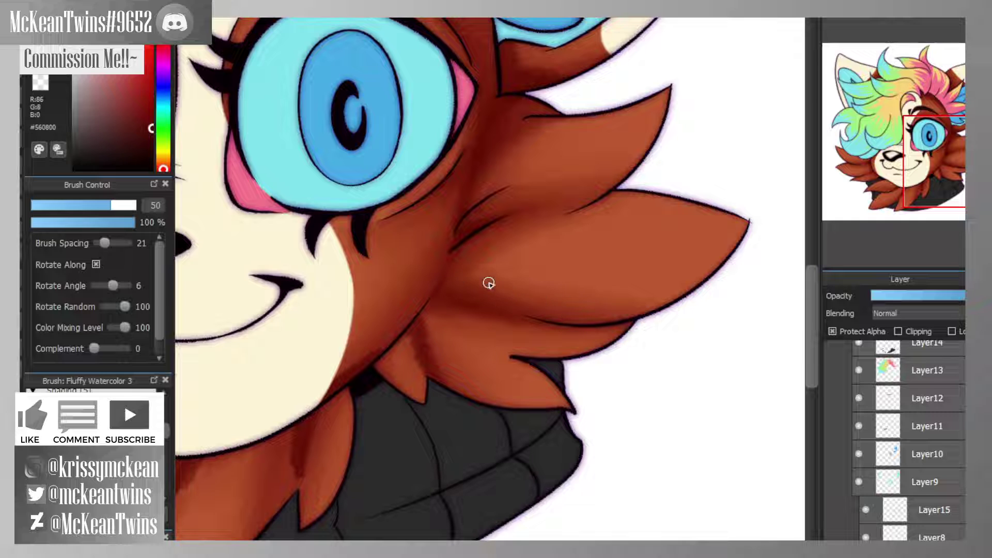
drag(944, 145, 936, 152)
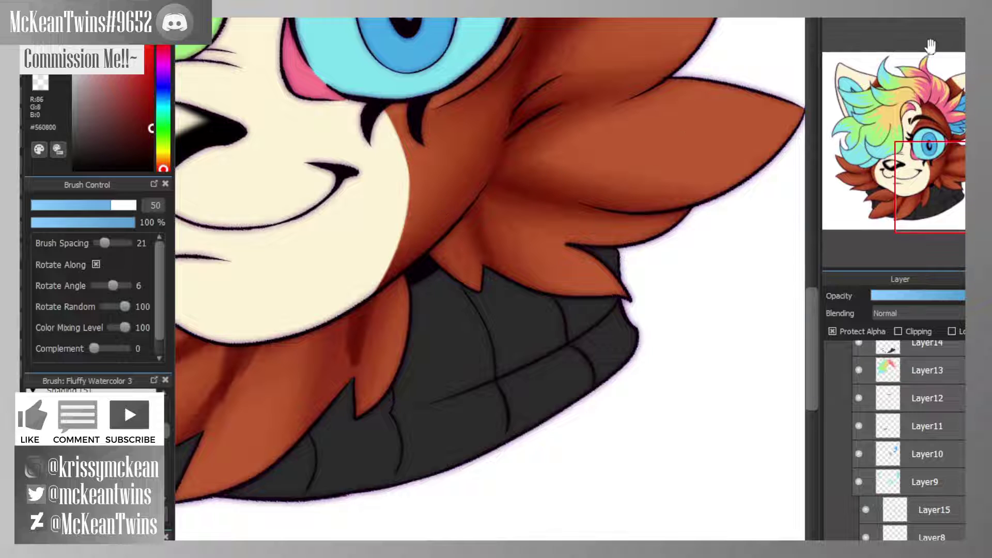
- Blend the remaining dark shadows on the neck tufts and the cheek tufts on the hair-covered side
click(902, 18)
click(902, 19)
click(902, 19)
click(902, 18)
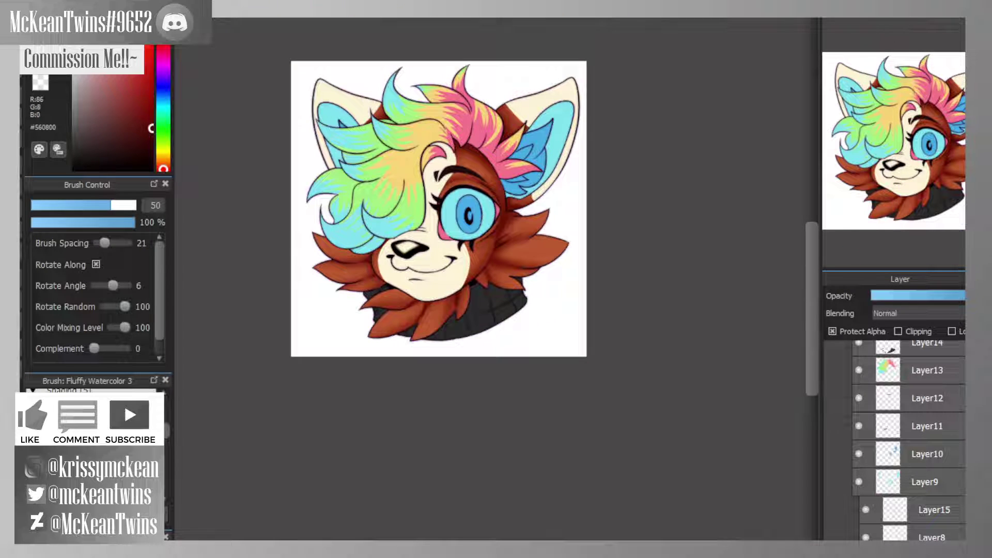
click(879, 19)
click(879, 19)
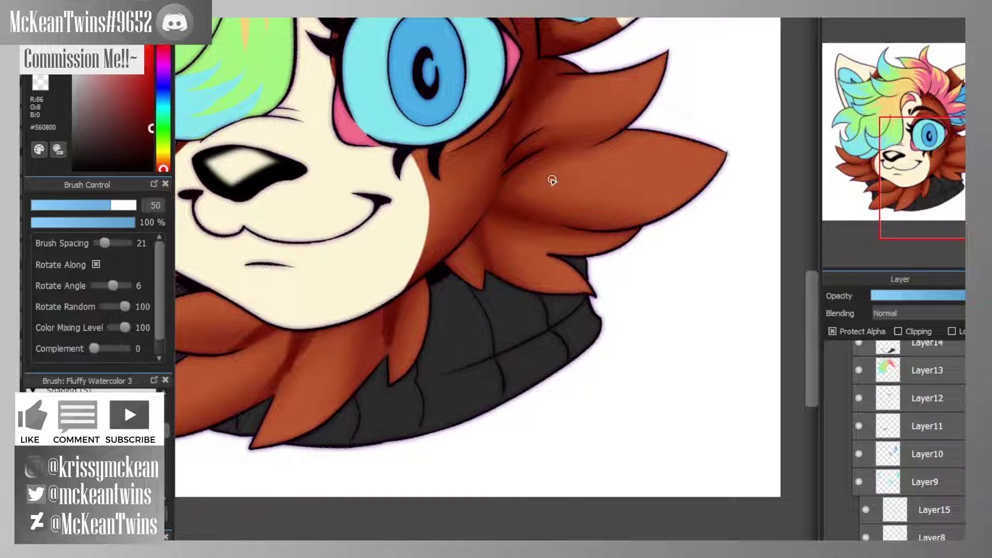
drag(956, 135, 925, 150)
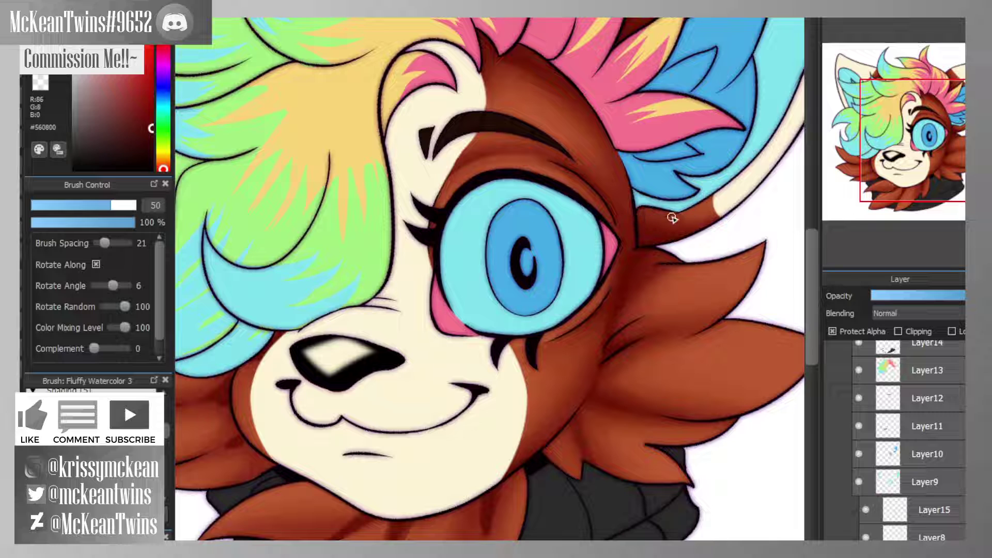
drag(916, 158, 887, 192)
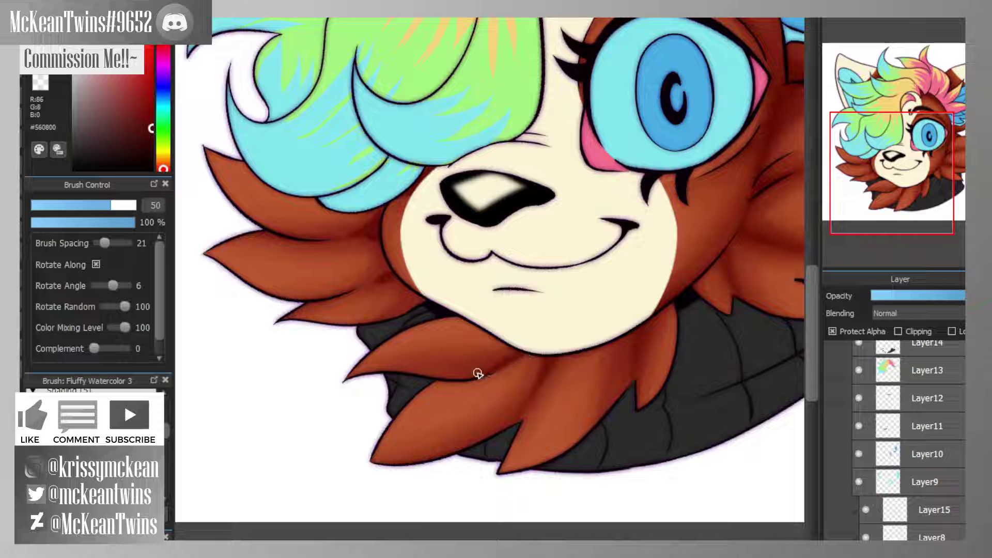
drag(893, 173, 869, 155)
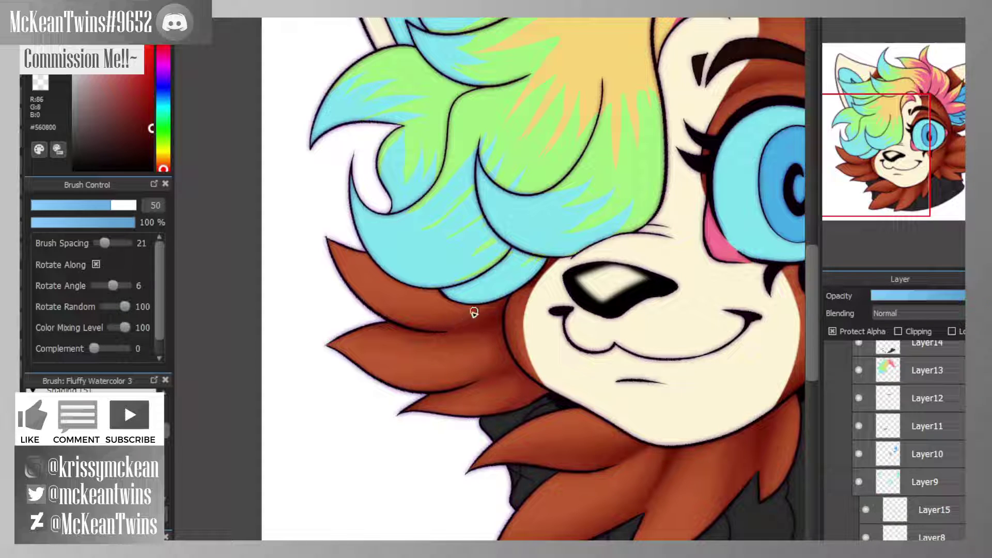
click(844, 45)
- Toggle Layer8's visibility to identify the cream markings layer, and make that layer active
key(ctrl+0)
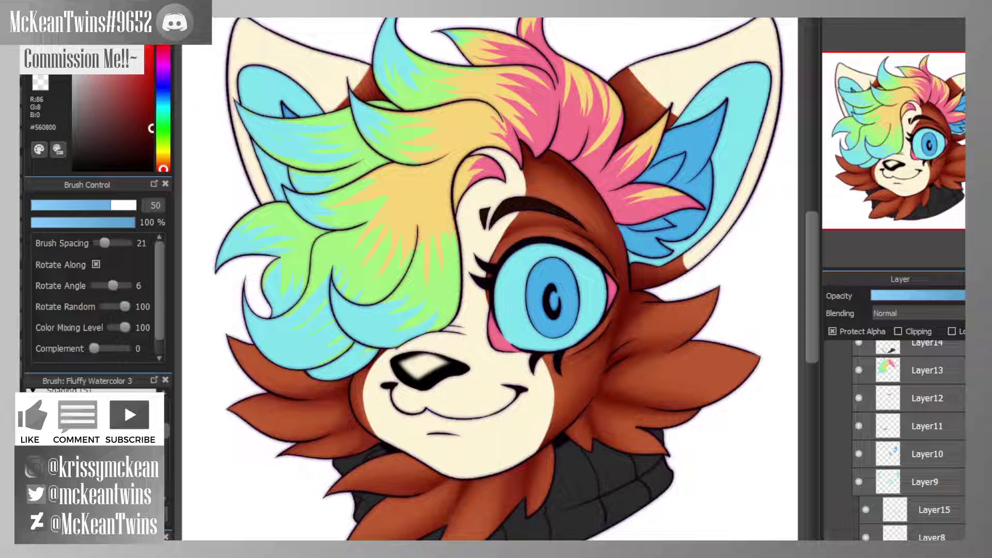
scroll(878, 439, down, 1)
click(862, 521)
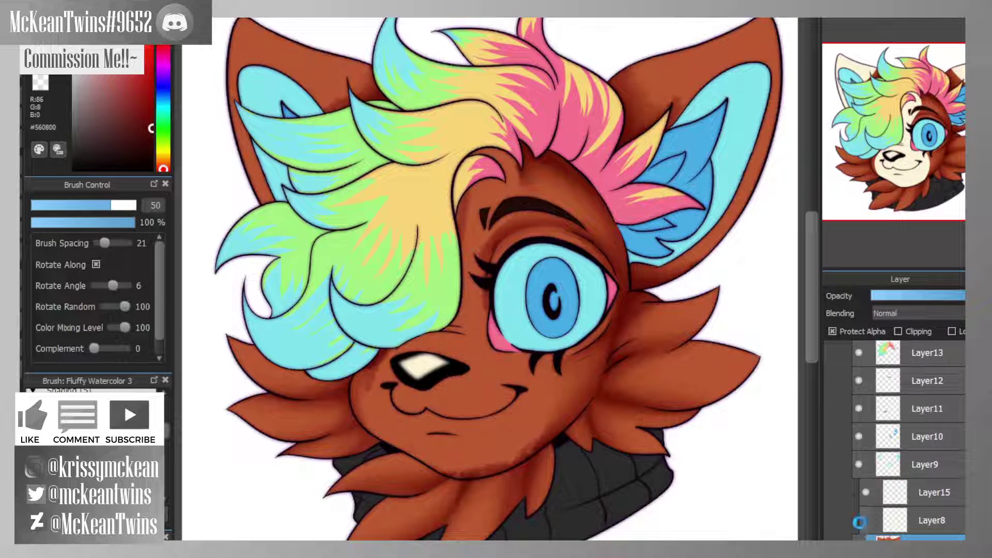
click(860, 522)
click(920, 521)
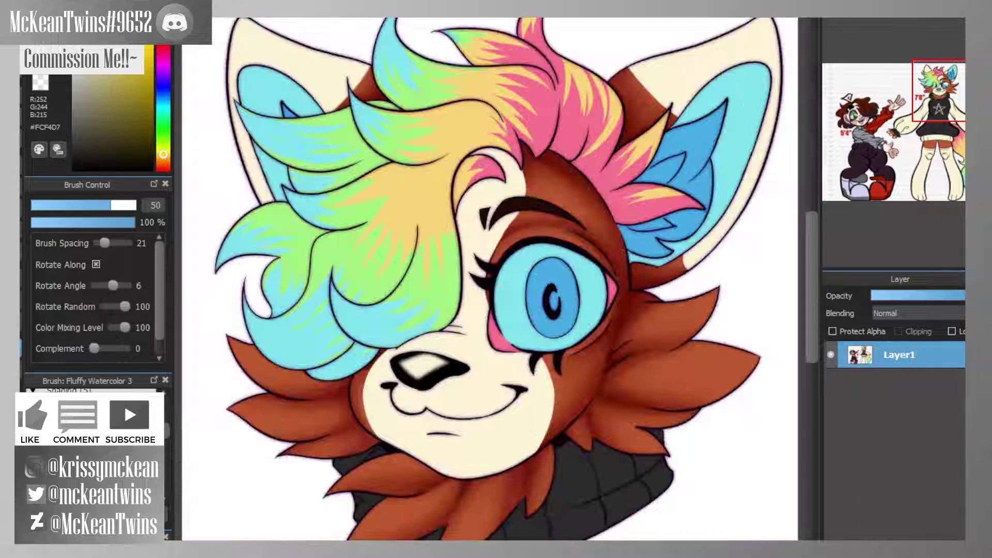
- Set the paint colour to orange #FFB142 and enlarge the 78% opacity brush to size 232
click(163, 159)
click(123, 57)
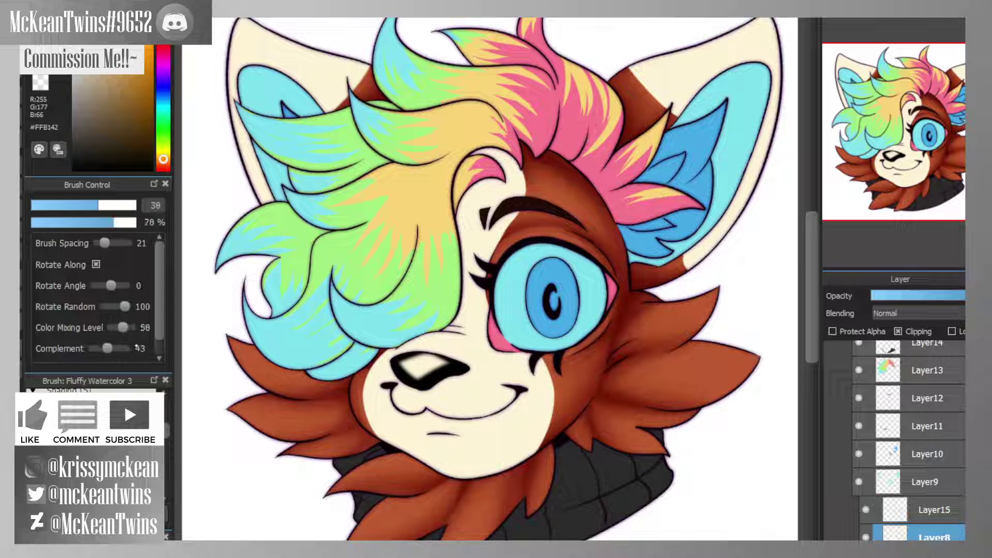
drag(119, 204, 135, 205)
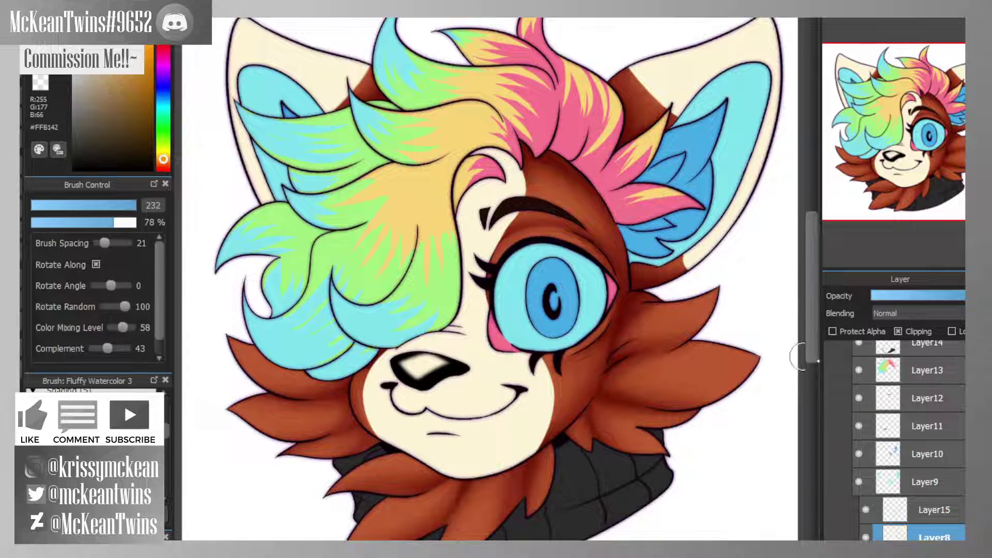
click(833, 331)
click(832, 332)
mouse_move(483, 143)
mouse_down()
mouse_move(527, 176)
mouse_move(486, 150)
mouse_up()
key(ctrl+z)
click(866, 538)
click(867, 537)
click(898, 332)
click(899, 332)
- Protect Layer8's alpha and paint orange shading over the cream forehead beneath the hair and along the hairline
click(832, 332)
mouse_move(491, 155)
mouse_down()
mouse_move(521, 167)
mouse_move(511, 168)
mouse_move(528, 165)
mouse_move(527, 193)
mouse_move(505, 185)
mouse_move(451, 205)
mouse_move(535, 200)
mouse_up()
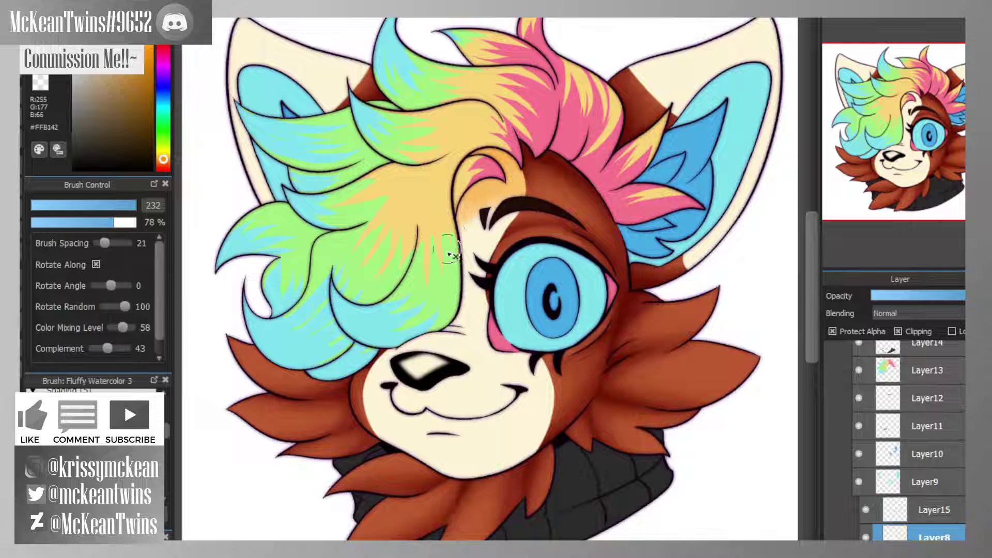
scroll(191, 220, down, 3)
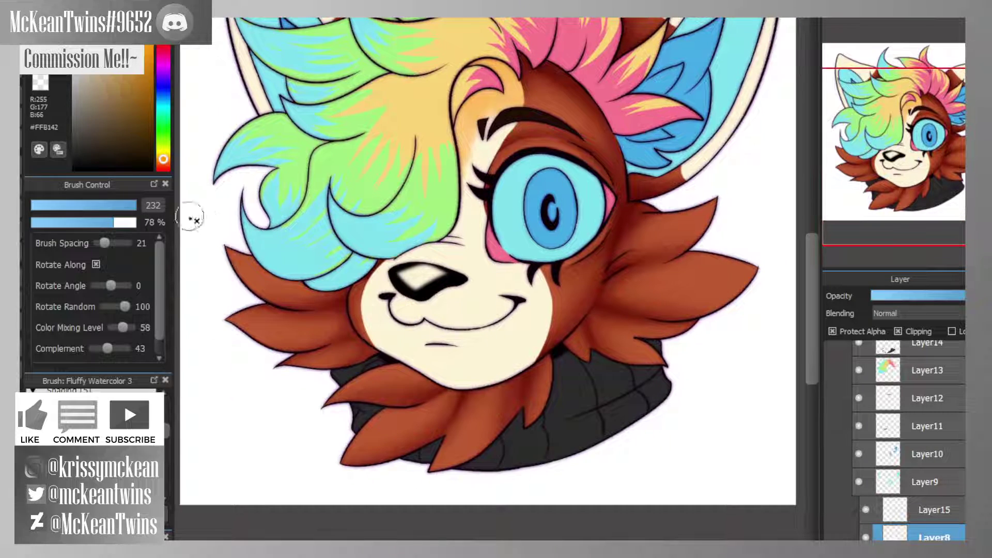
- At brush size 97, paint orange shading on the nose bridge, around the mouth, and along the chin and muzzle edges
drag(133, 206, 123, 206)
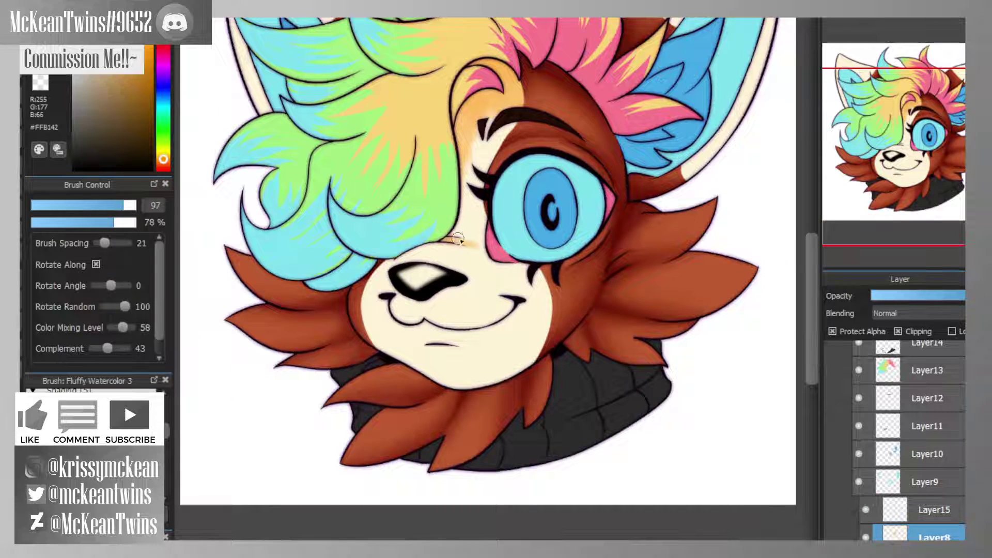
mouse_move(458, 239)
mouse_down()
mouse_move(481, 247)
mouse_move(479, 176)
mouse_move(484, 207)
mouse_move(503, 144)
mouse_move(475, 213)
mouse_move(458, 171)
mouse_move(463, 223)
mouse_up()
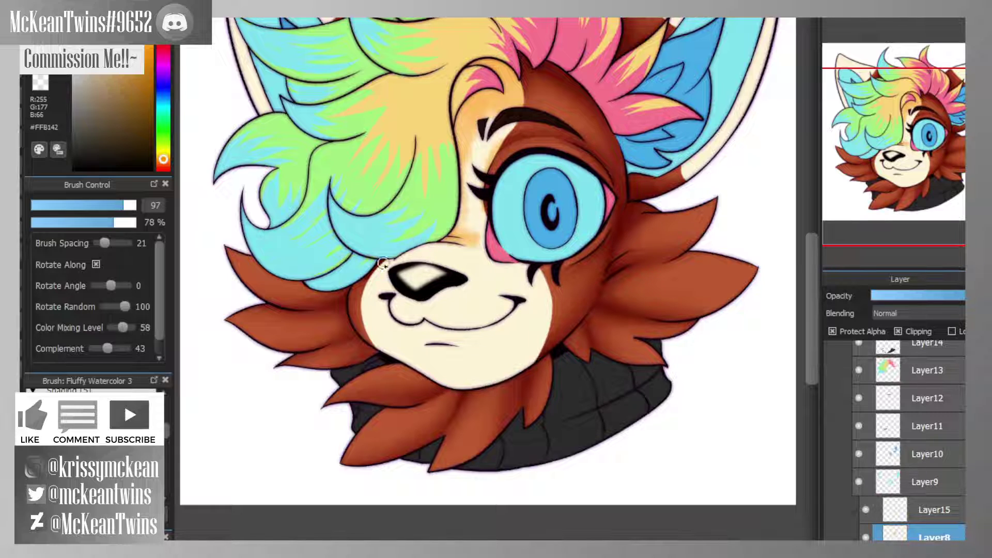
mouse_move(383, 263)
mouse_down()
mouse_move(394, 293)
mouse_move(426, 321)
mouse_move(417, 315)
mouse_up()
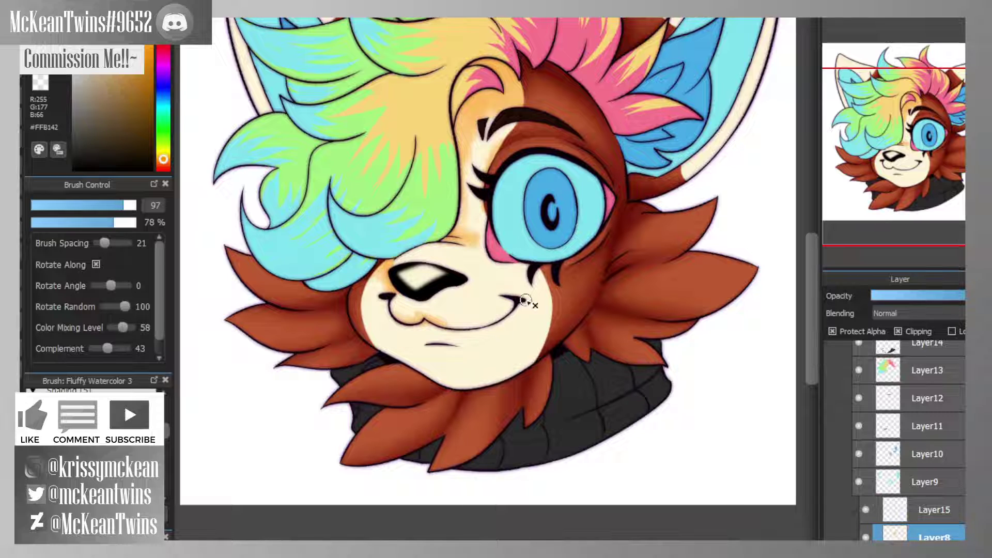
mouse_move(523, 299)
mouse_down()
mouse_move(503, 316)
mouse_move(445, 338)
mouse_move(534, 281)
mouse_move(514, 257)
mouse_move(524, 272)
mouse_move(434, 352)
mouse_move(416, 342)
mouse_move(435, 333)
mouse_up()
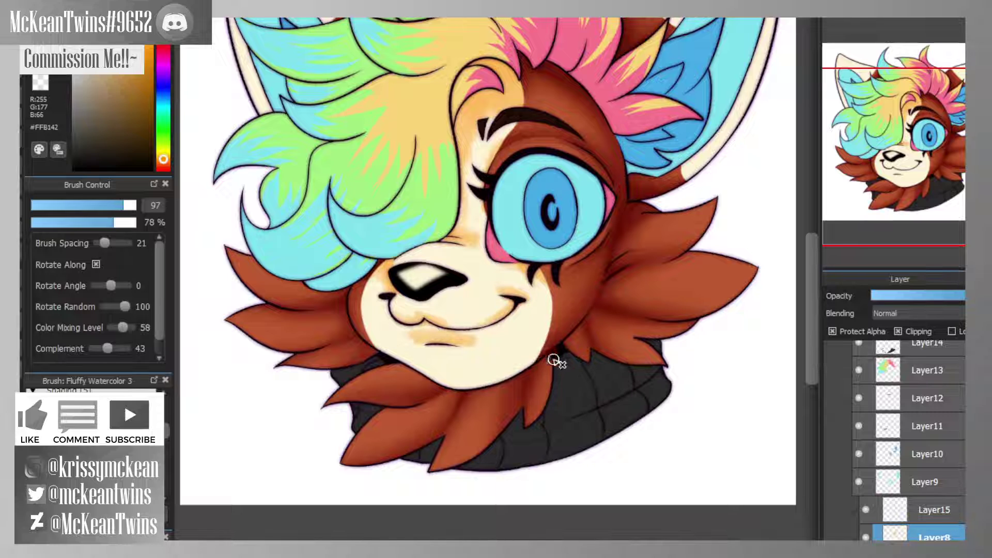
mouse_move(558, 359)
mouse_down()
mouse_move(495, 378)
mouse_move(539, 349)
mouse_move(514, 377)
mouse_move(548, 354)
mouse_move(453, 390)
mouse_move(426, 387)
mouse_up()
drag(370, 316, 378, 347)
- Paint orange shading along the cream fur of both ears with the brush at size 105
scroll(367, 269, up, 5)
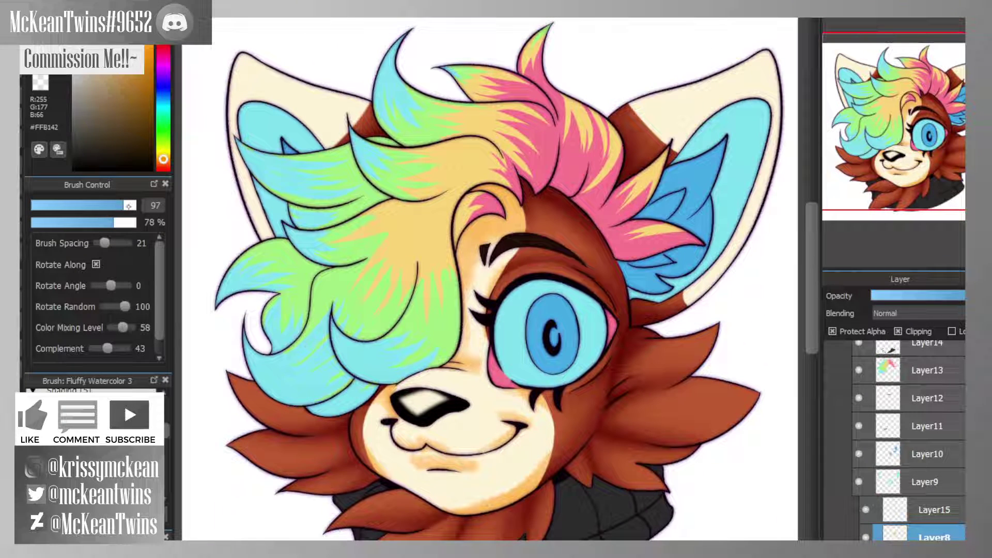
drag(122, 205, 126, 206)
mouse_move(373, 113)
mouse_down()
mouse_move(363, 94)
mouse_move(325, 81)
mouse_move(316, 83)
mouse_move(347, 109)
mouse_move(372, 112)
mouse_move(326, 104)
mouse_move(243, 54)
mouse_up()
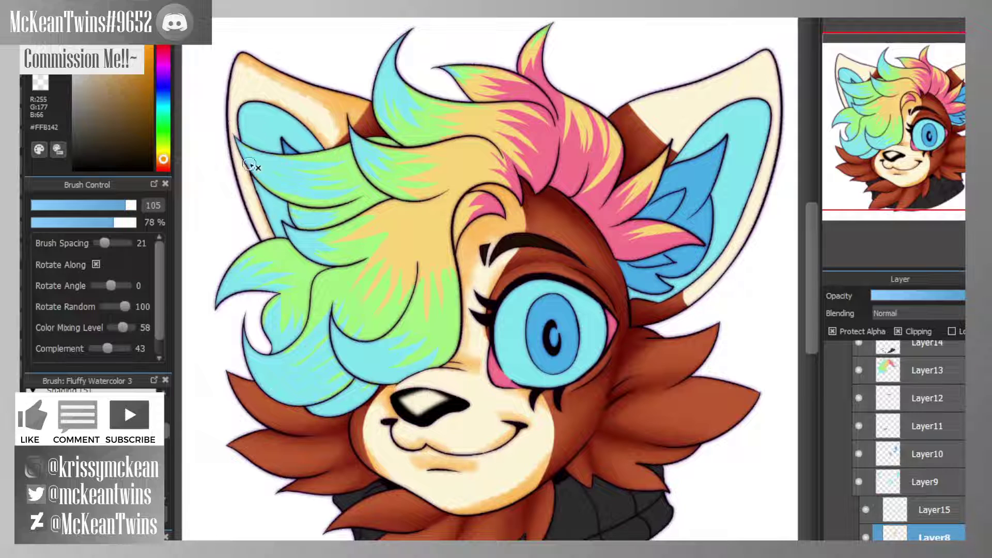
mouse_move(671, 161)
mouse_down()
mouse_move(672, 140)
mouse_move(648, 139)
mouse_move(639, 96)
mouse_move(660, 80)
mouse_move(692, 127)
mouse_move(765, 106)
mouse_move(725, 245)
mouse_move(691, 307)
mouse_move(555, 353)
mouse_move(532, 328)
mouse_up()
drag(541, 104, 610, 86)
- Blend the orange shading on the cream forehead, nose bridge and upper muzzle with the size 50 blending brush at 100% opacity
mouse_move(937, 124)
mouse_down()
mouse_move(897, 173)
mouse_move(906, 157)
mouse_up()
key(ctrl+Up)
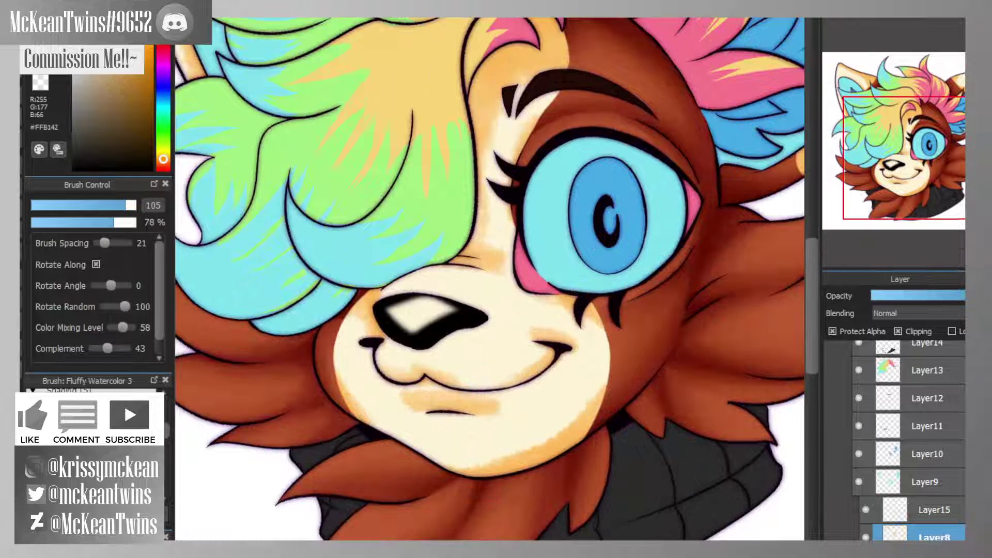
key(e)
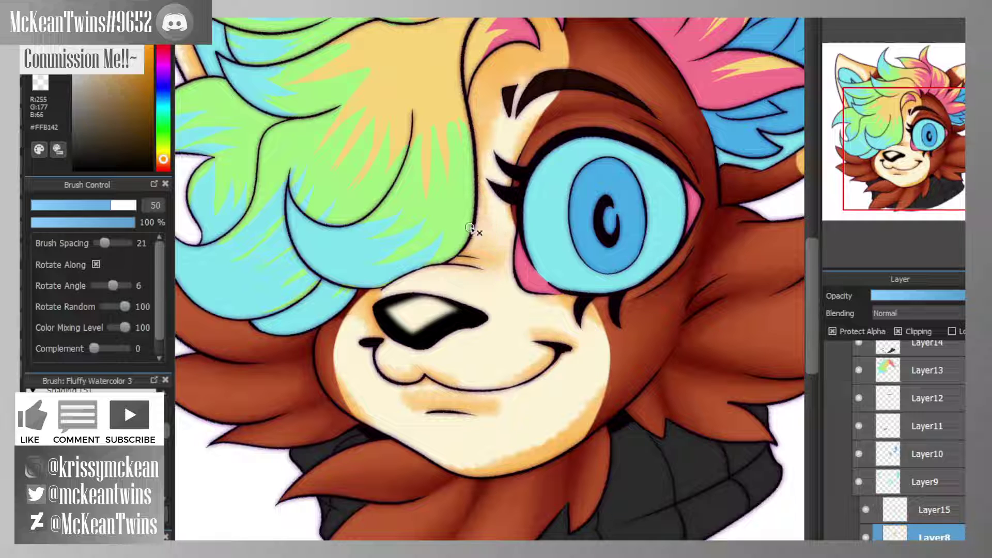
drag(894, 161, 918, 131)
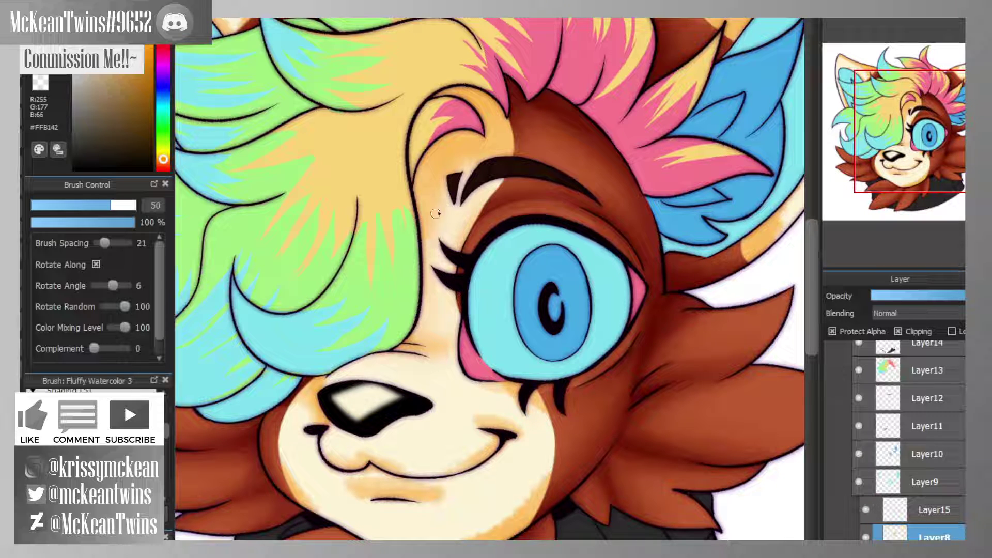
drag(442, 151, 448, 137)
drag(340, 377, 412, 231)
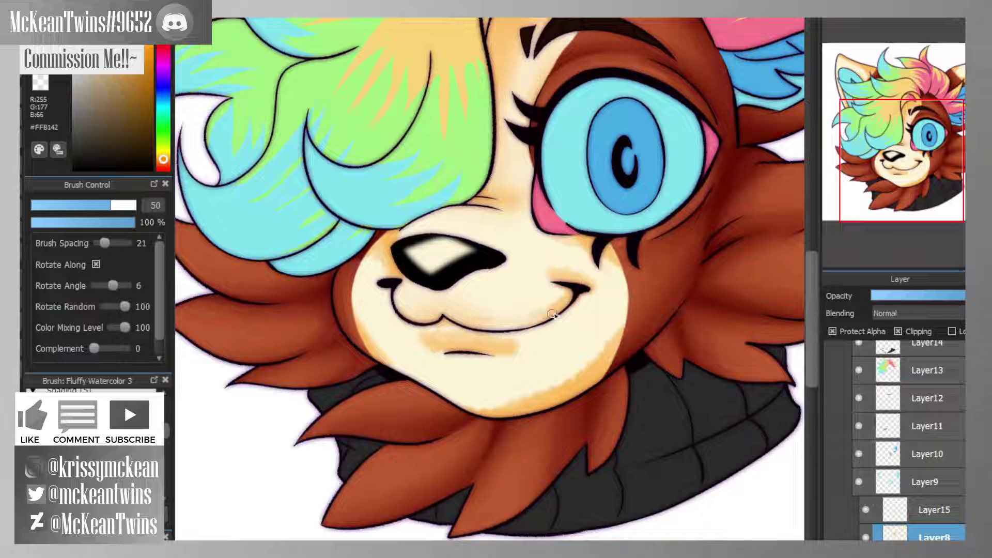
- Blend the orange shading around the mouth corner and along the outer muzzle edge with the size 50 brush
drag(581, 289, 551, 283)
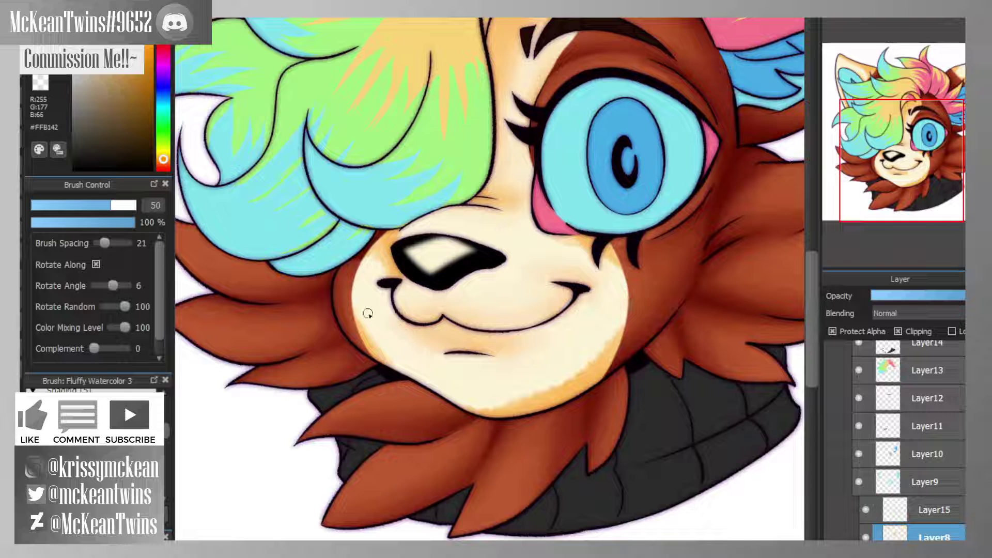
drag(389, 367, 355, 305)
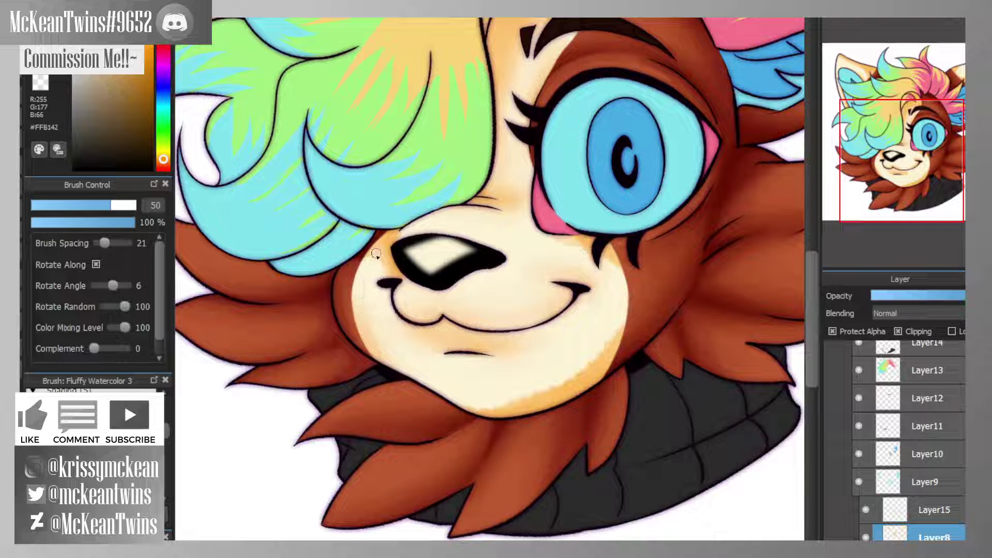
drag(376, 253, 368, 259)
key(ctrl+z)
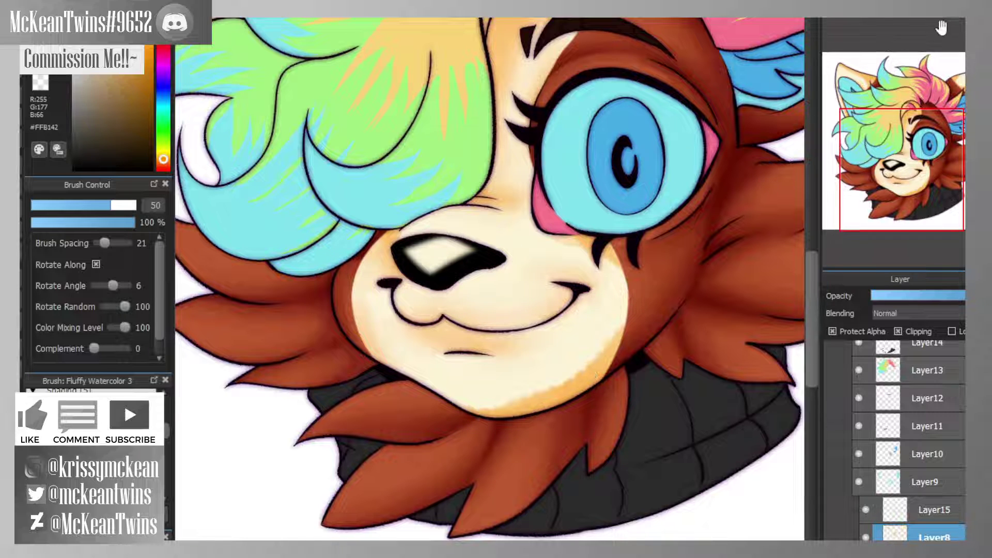
- Smooth the orange shading along the chin and lower muzzle edge into the cream fur
key(Left)
key(Left)
key(Left)
key(Left)
key(Left)
key(Left)
key(Left)
key(Left)
key(Left)
key(Left)
key(Left)
key(Left)
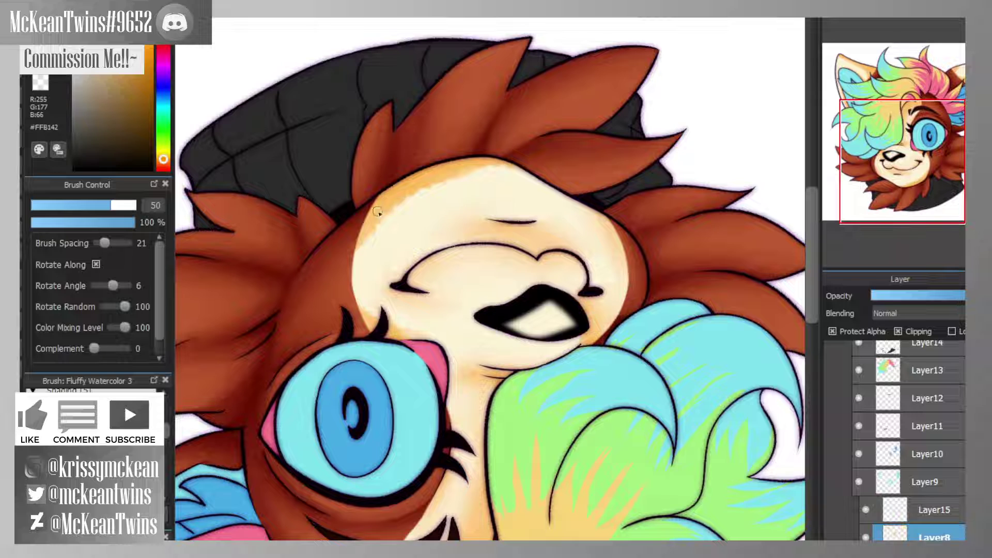
drag(440, 185, 483, 169)
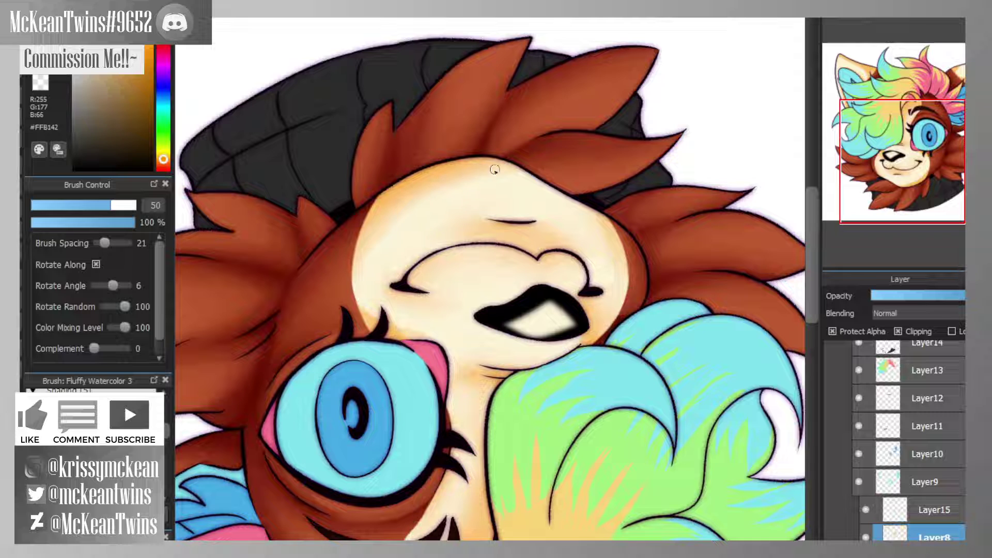
key(Left)
key(Left)
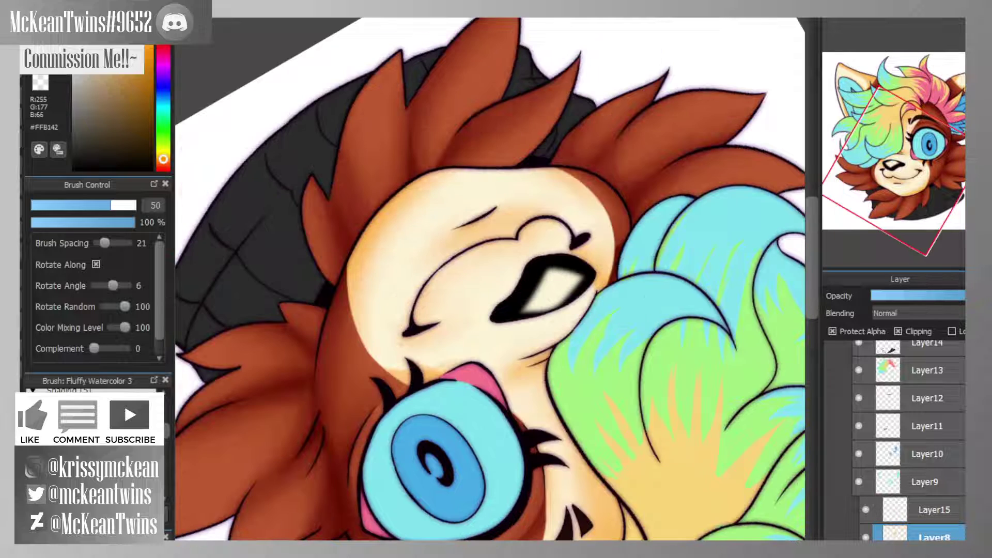
key(Up)
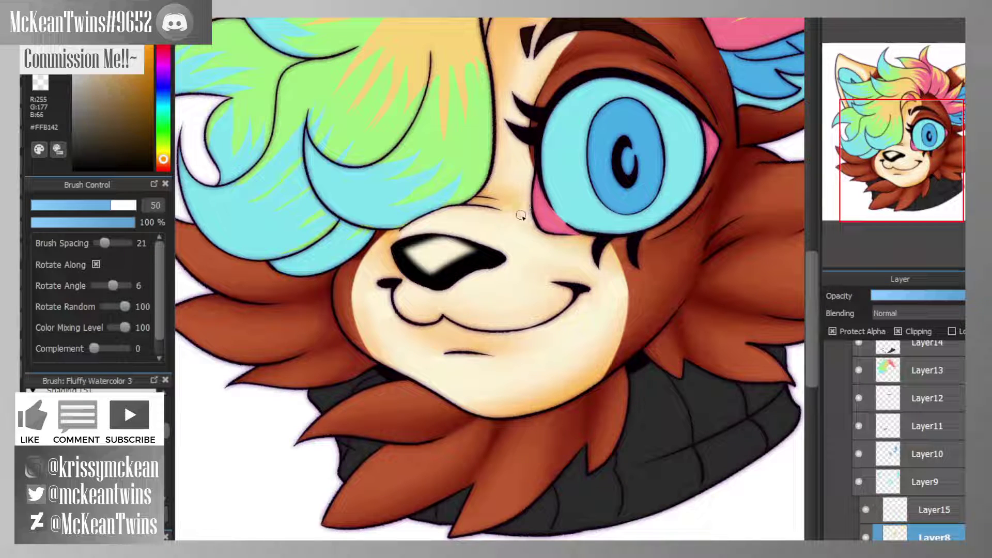
- Blend the orange shading into the cream fur of both ears with the blending brush at size 86
scroll(905, 72, down, 4)
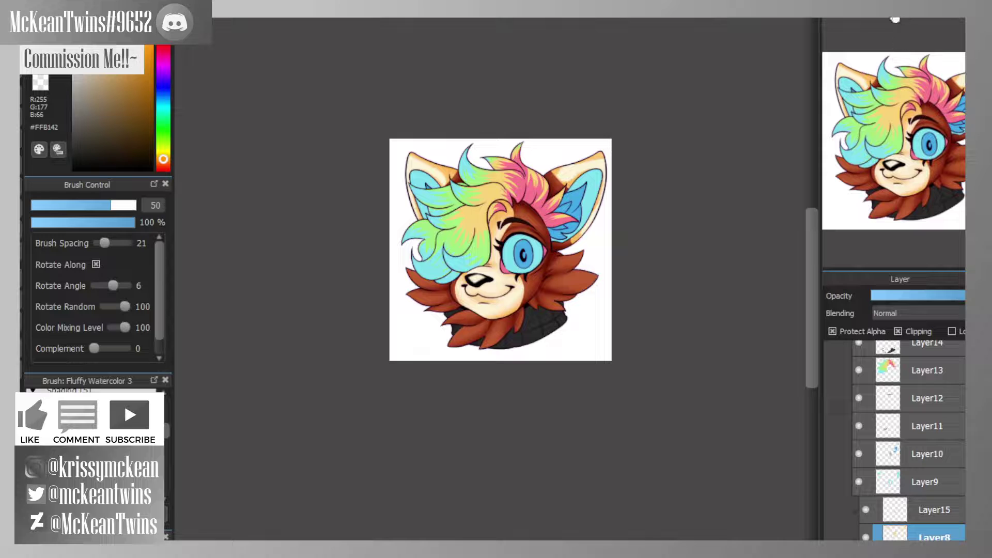
scroll(492, 131, up, 5)
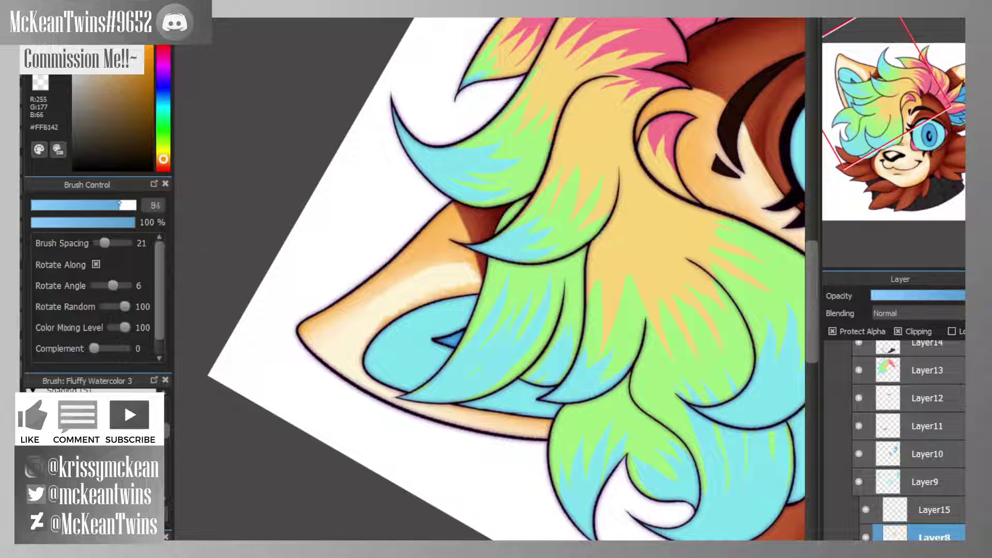
drag(119, 204, 121, 205)
mouse_move(461, 285)
mouse_down()
mouse_move(470, 274)
mouse_move(403, 283)
mouse_up()
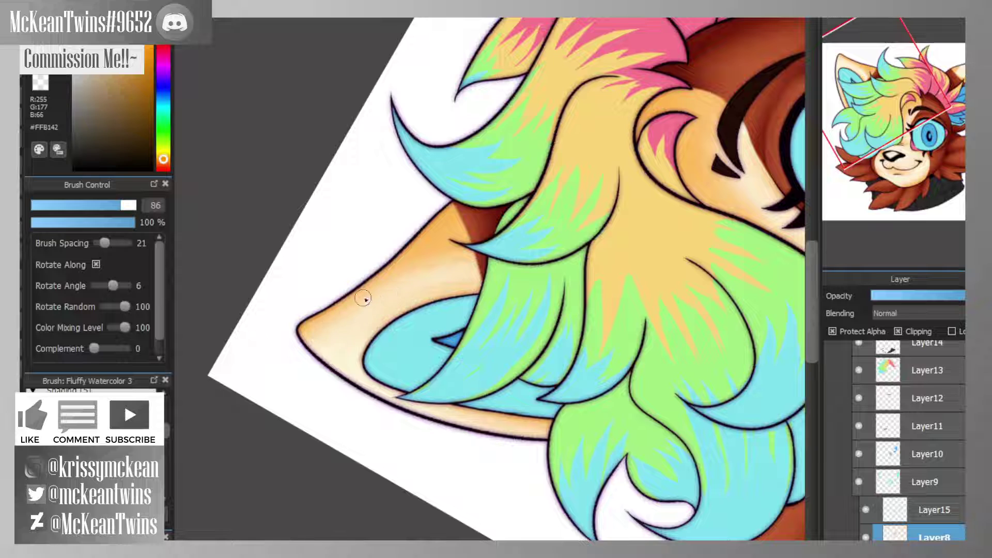
click(939, 20)
click(853, 19)
drag(907, 108, 960, 110)
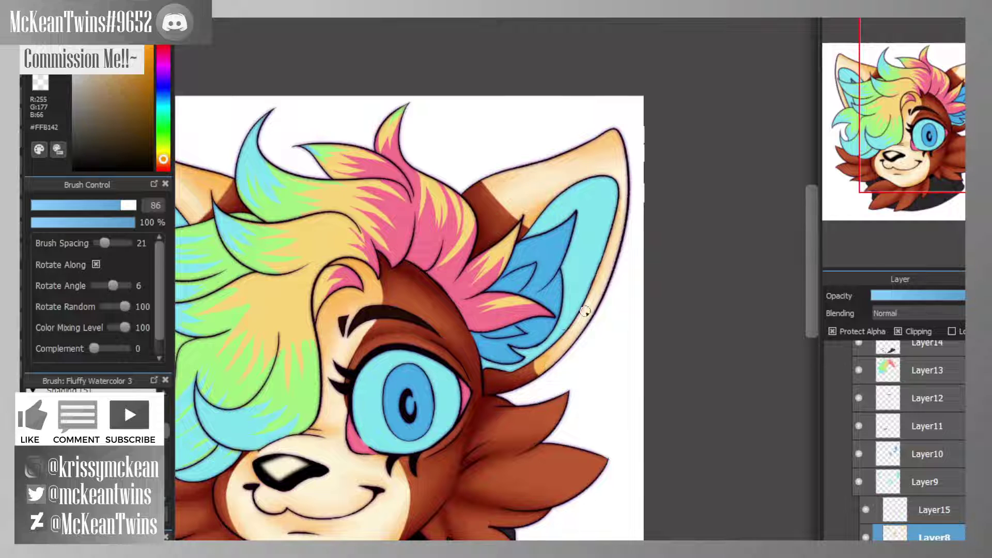
click(906, 19)
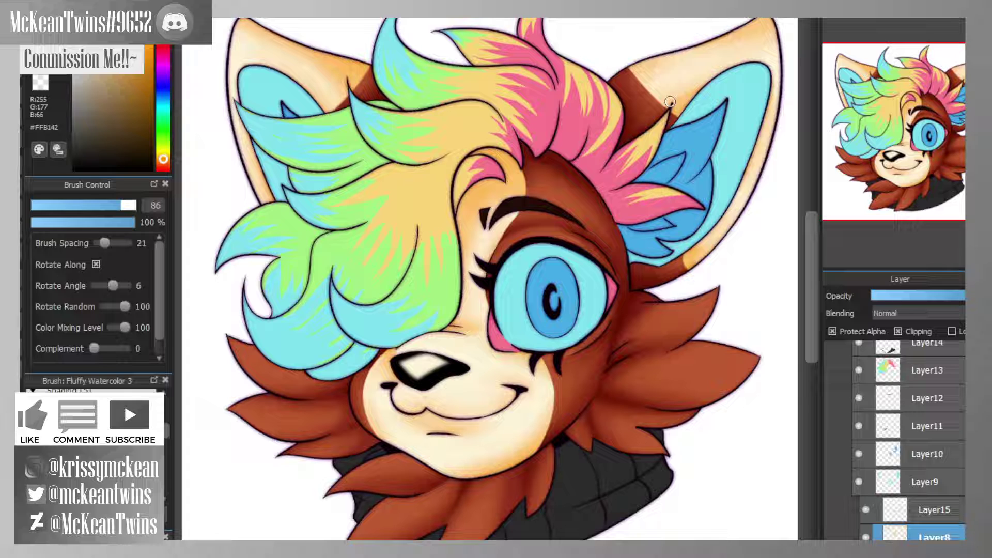
- Select Layer15 and change its blending mode to Normal
click(900, 511)
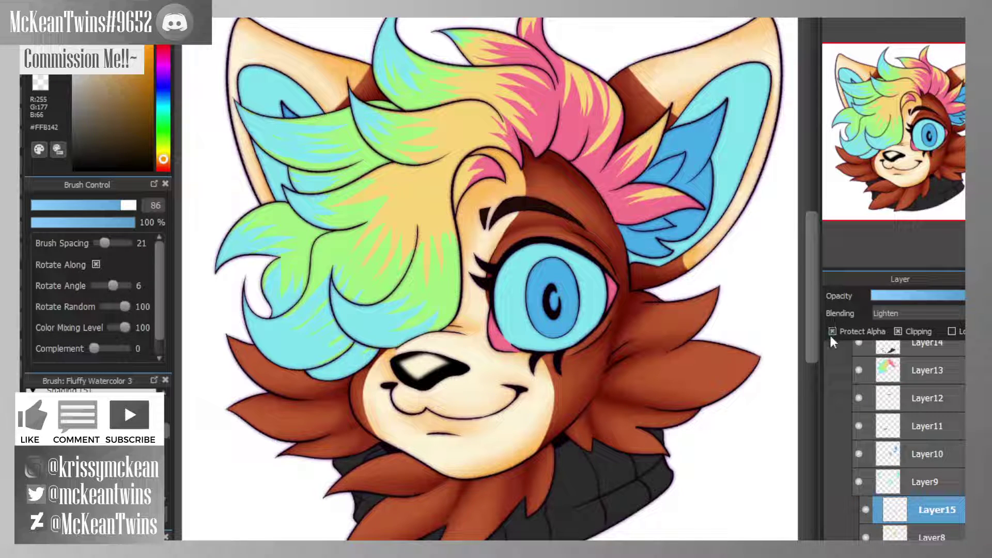
click(911, 320)
click(901, 327)
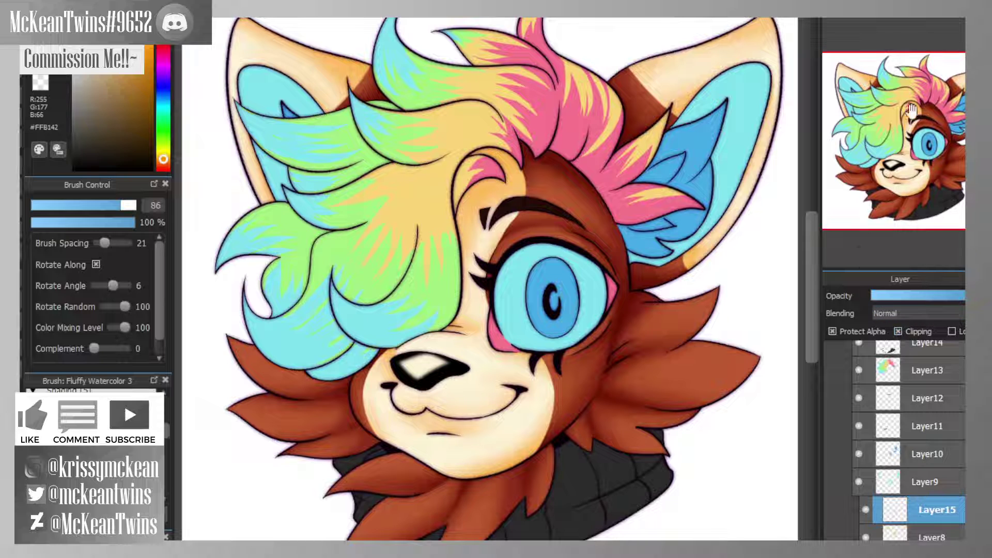
- Paint red (#DE3B31) shading over the pink inner and outer corners of the eye at size 105 and 78% opacity
scroll(627, 173, up, 3)
drag(627, 173, 618, 93)
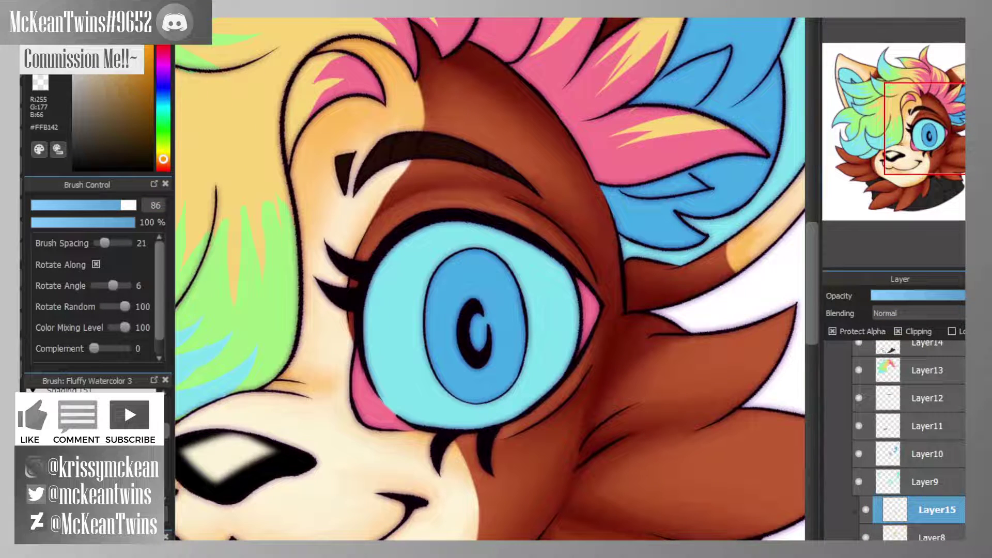
key(x)
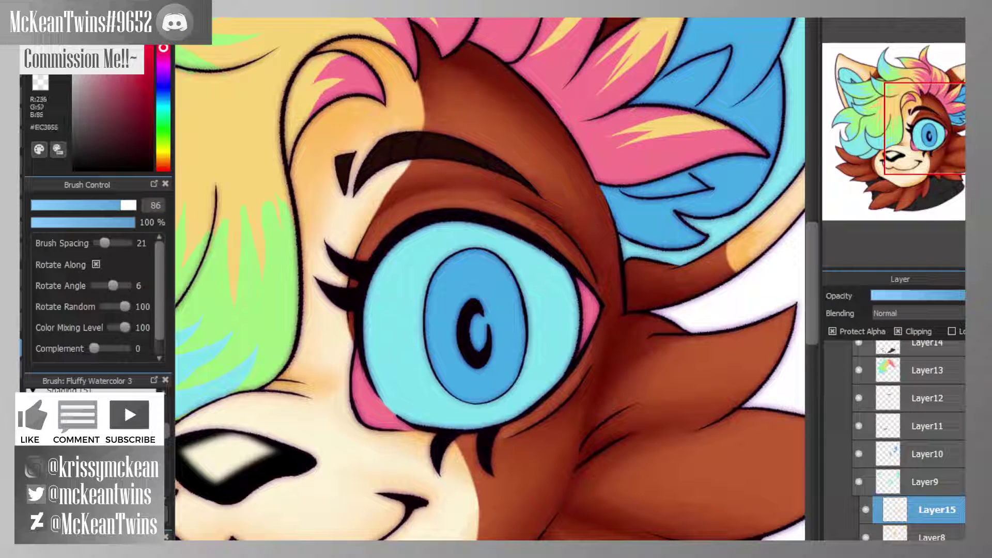
drag(133, 54, 135, 60)
click(162, 170)
click(163, 172)
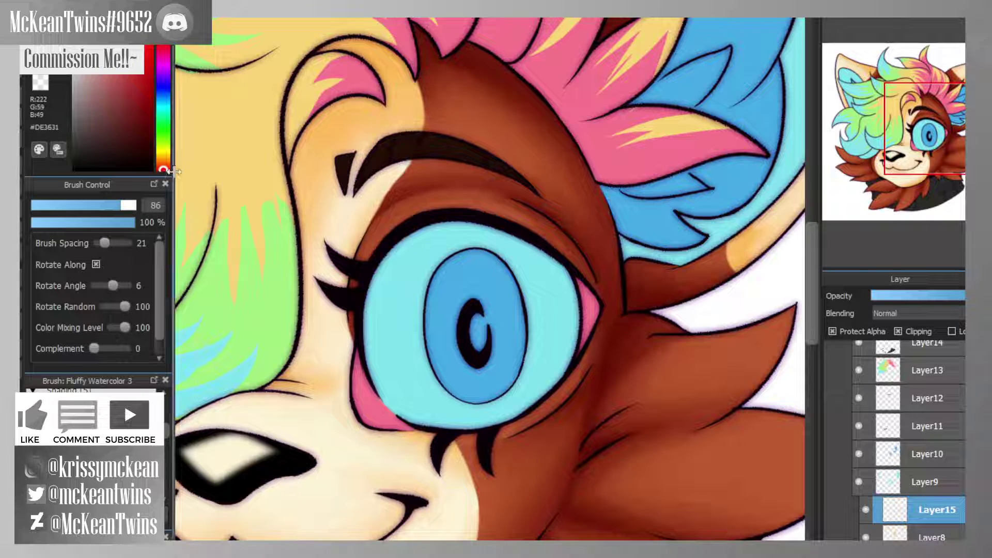
key([)
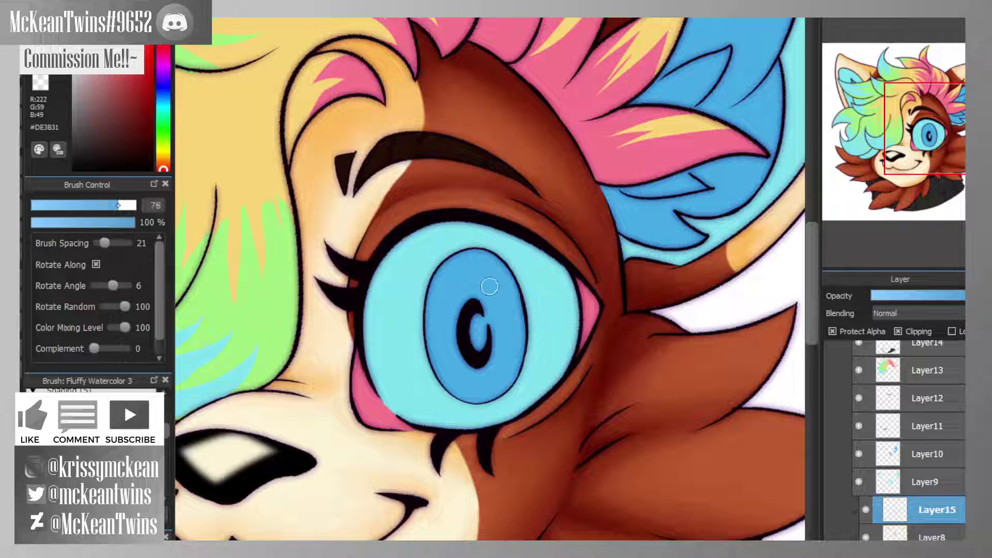
mouse_move(357, 355)
mouse_down()
mouse_move(355, 332)
mouse_move(350, 390)
mouse_move(377, 359)
mouse_move(369, 387)
mouse_up()
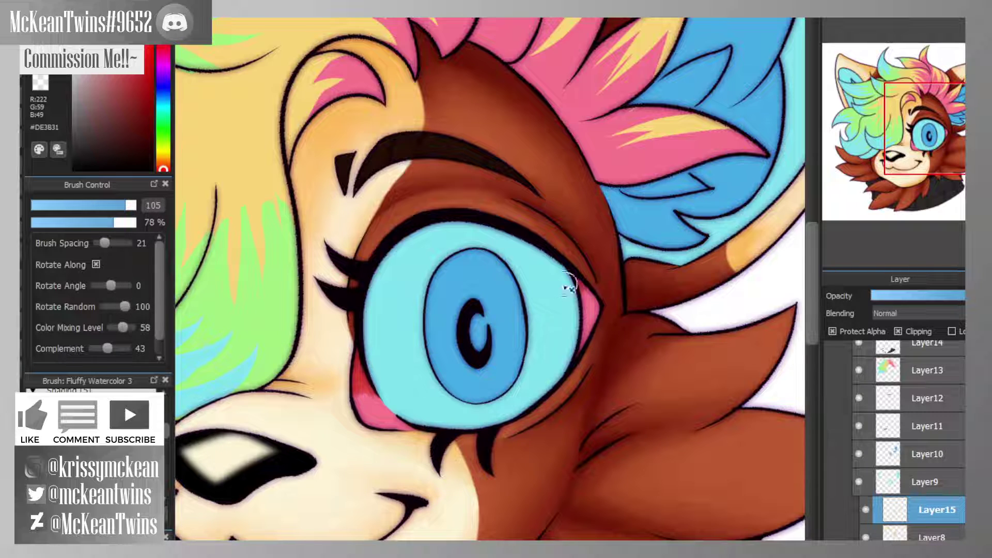
drag(569, 284, 561, 311)
drag(408, 401, 384, 447)
drag(589, 348, 562, 361)
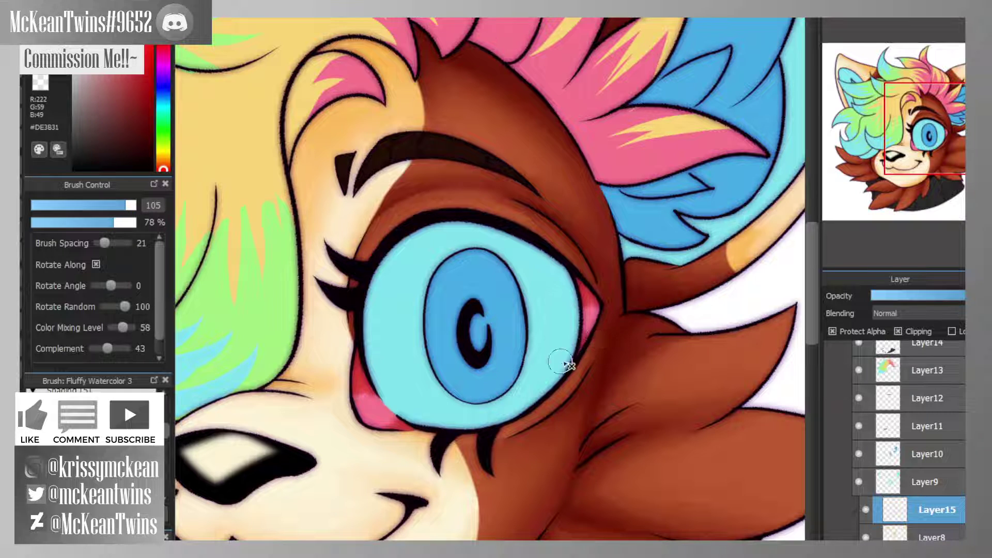
- Blend the red shading into the pink eye corners with the Fluffy Watercolor 3 brush at size 32
click(104, 413)
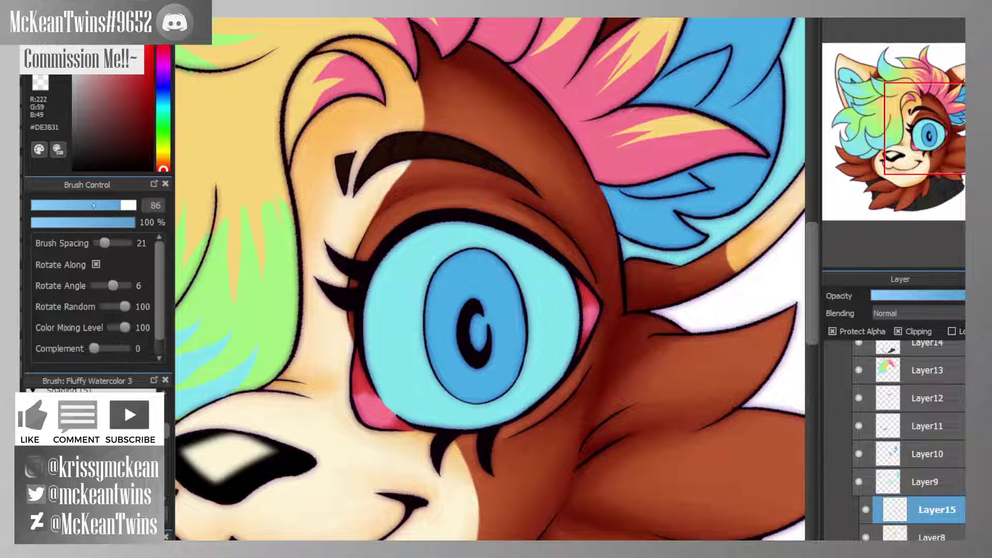
click(93, 206)
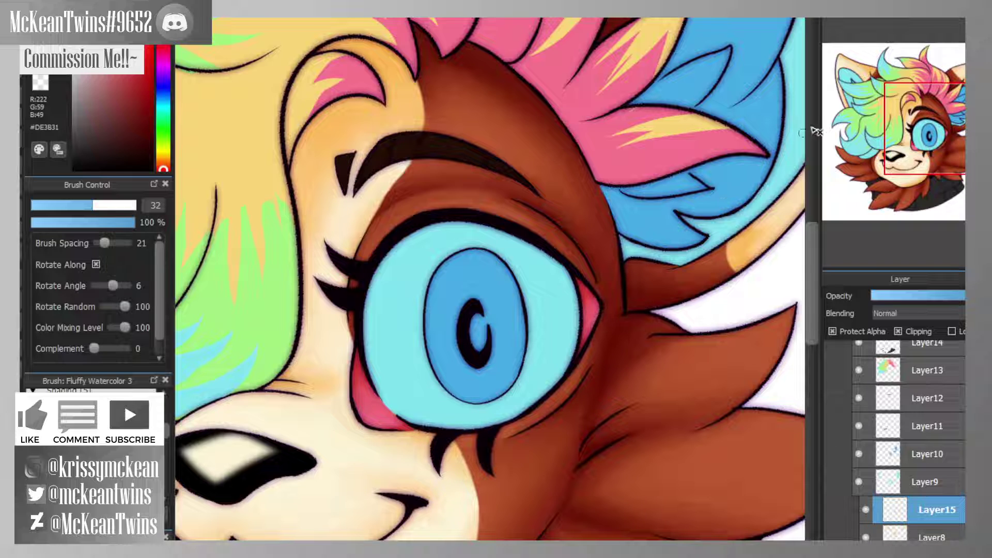
key(ctrl+0)
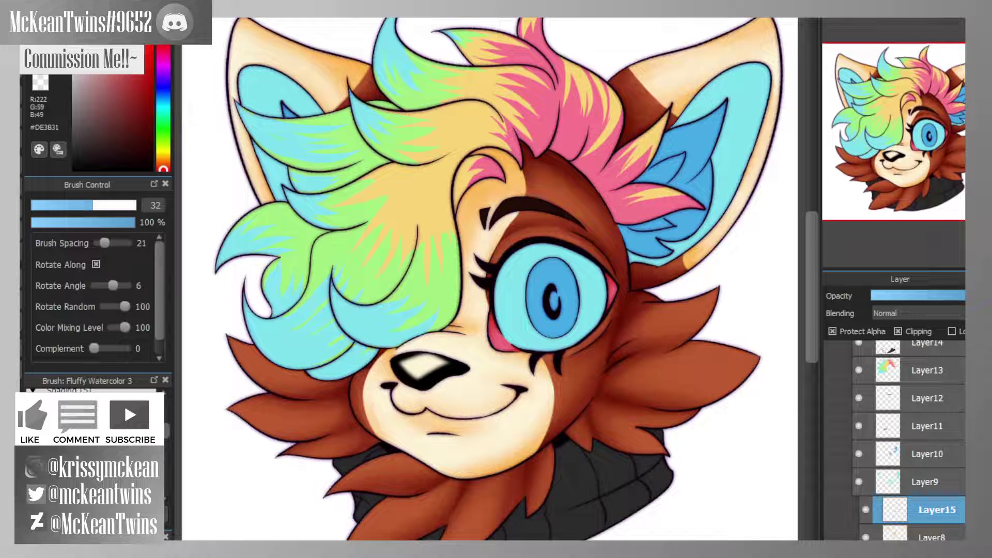
- On a new clipped layer above Layer15, airbrush purple (#682281) at size 453 down the brown cheek beside the eye
key(ctrl+shift+n)
click(914, 327)
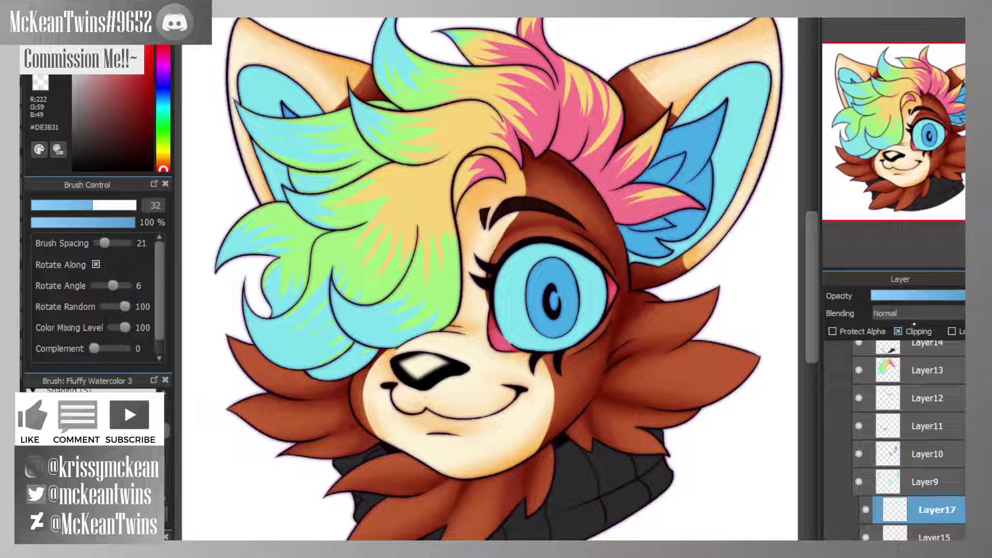
scroll(874, 33, down, 1)
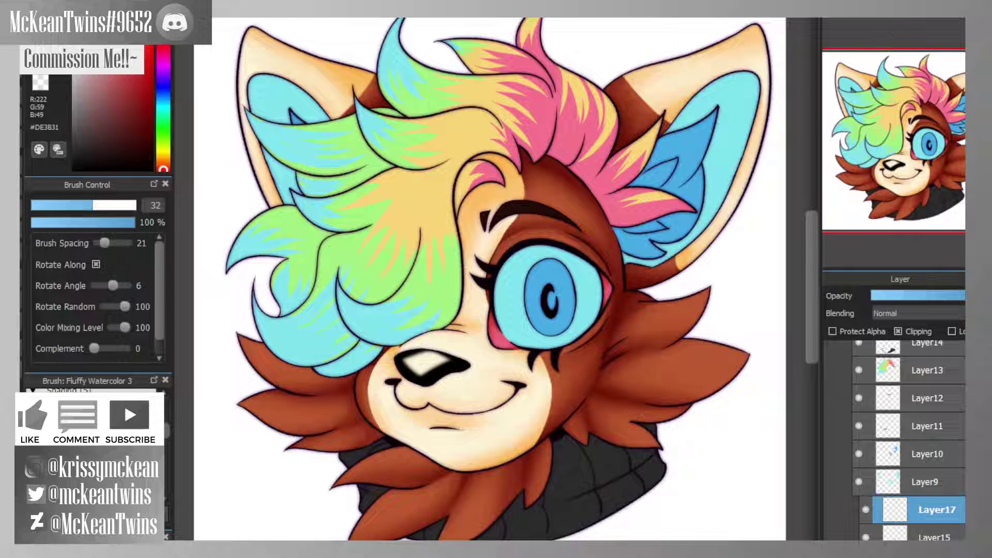
scroll(874, 33, down, 1)
click(119, 414)
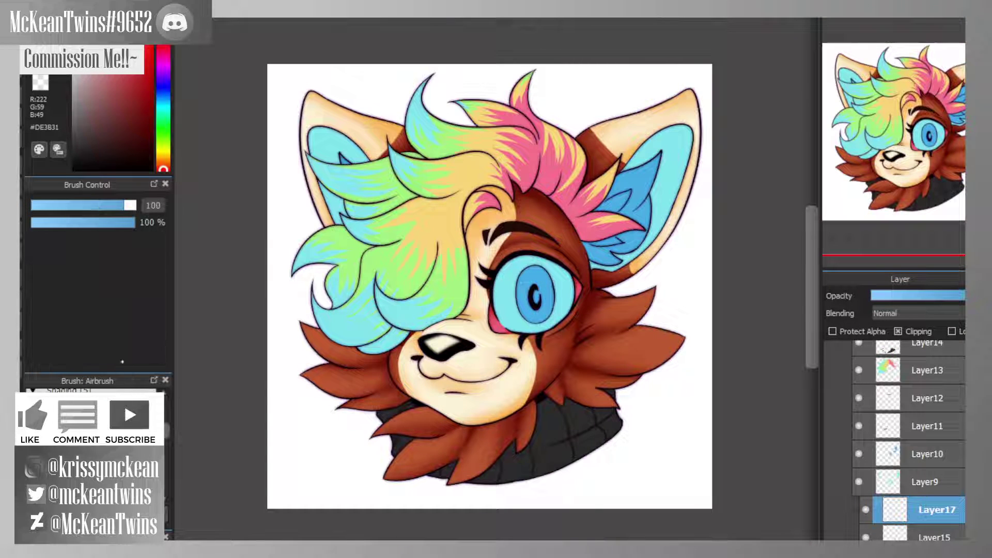
click(164, 71)
click(132, 106)
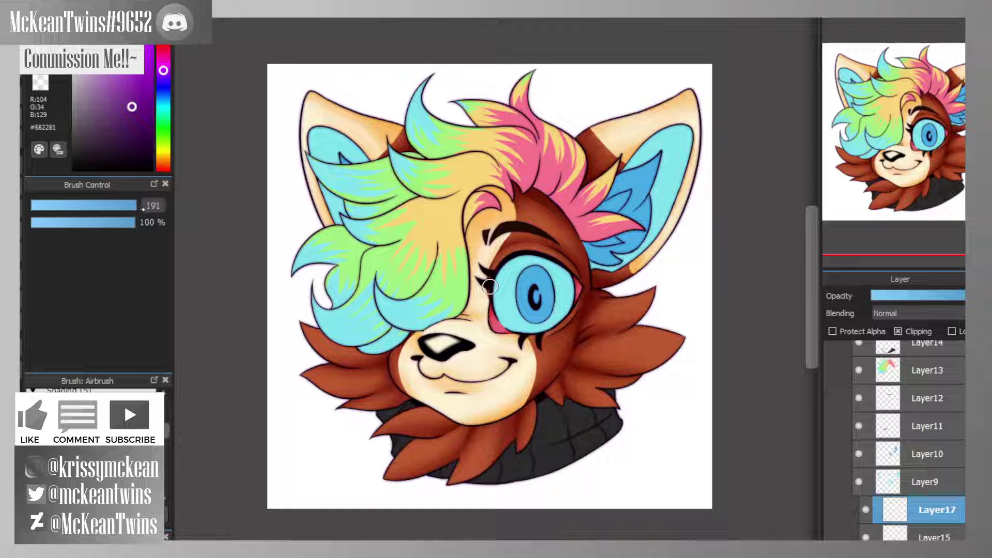
drag(144, 210, 182, 209)
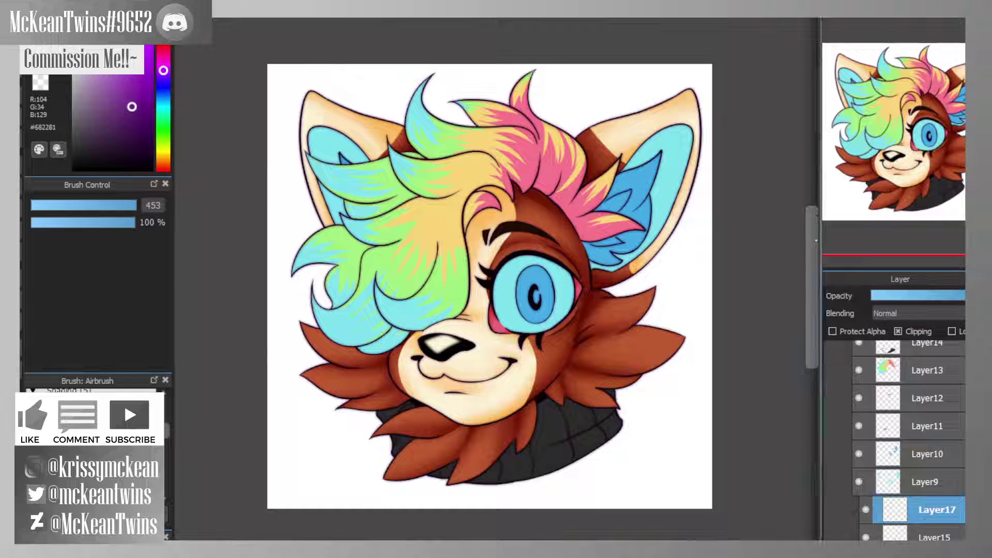
drag(595, 285, 550, 393)
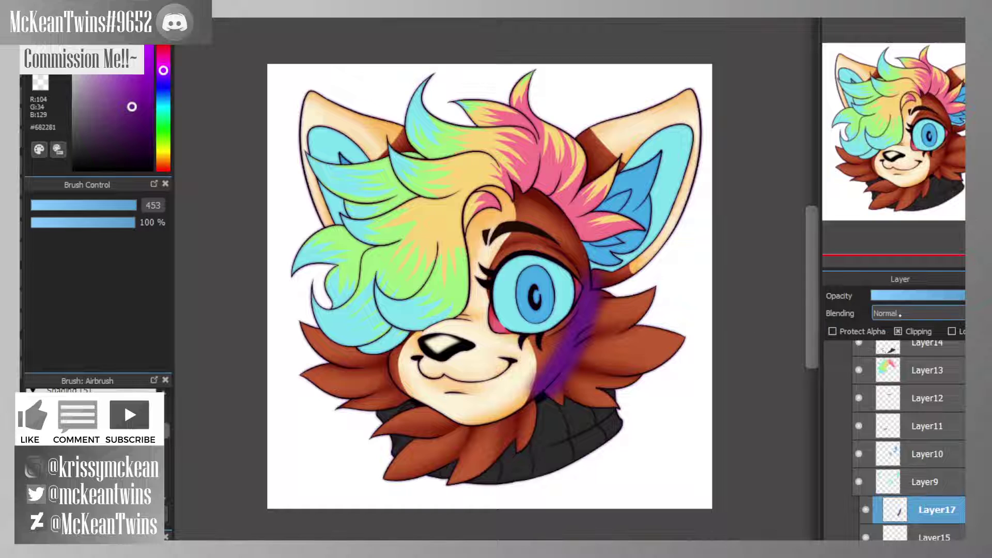
- Set Layer17 to Multiply with reduced opacity and rework the airbrushed purple shadow along the chin and lower muzzle
click(894, 313)
click(894, 334)
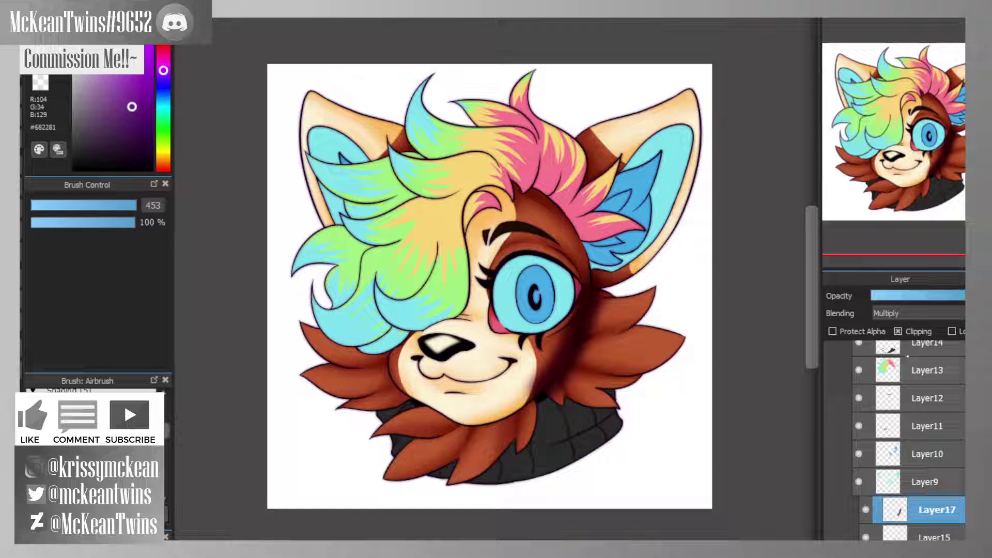
mouse_move(951, 296)
mouse_down()
mouse_move(923, 296)
mouse_move(932, 295)
mouse_up()
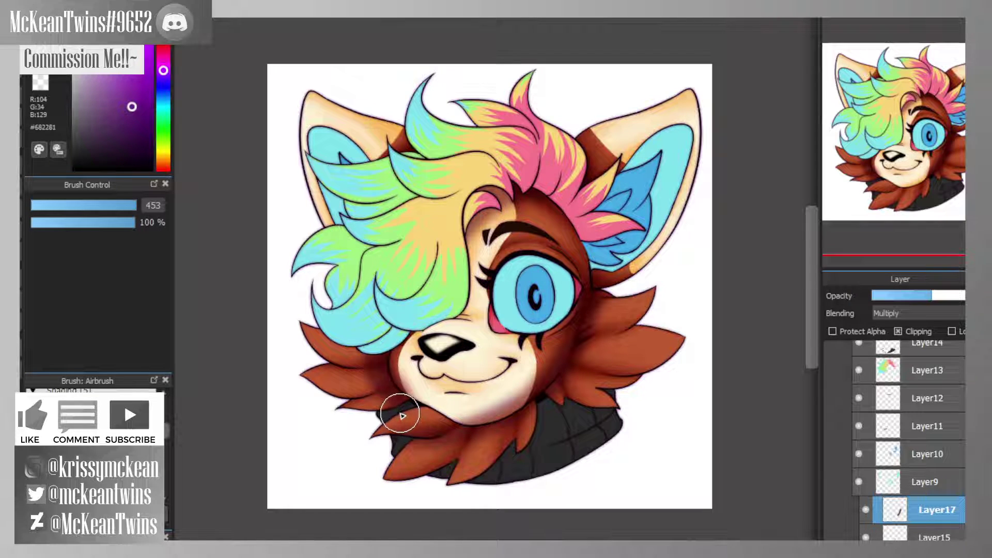
key(ctrl+z)
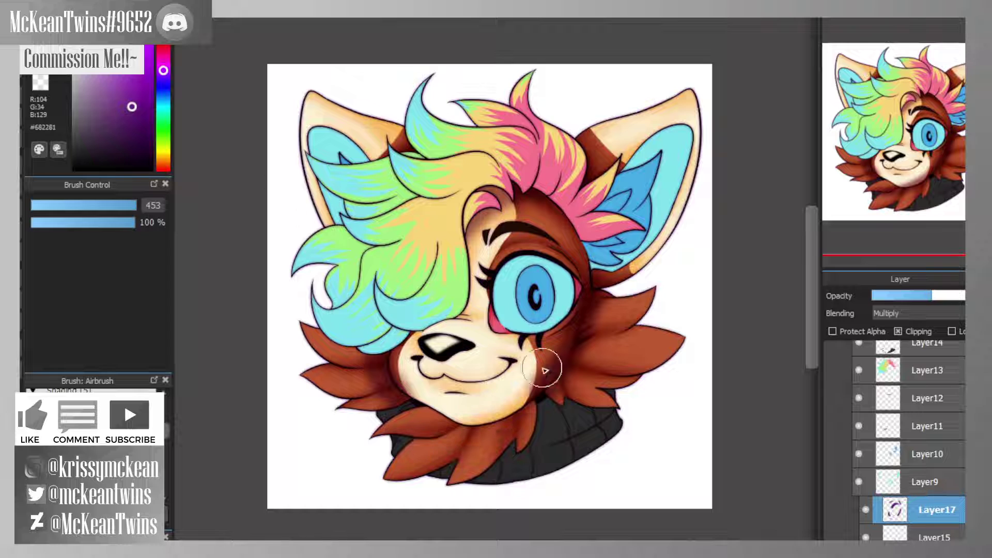
mouse_move(540, 382)
mouse_down()
mouse_move(505, 417)
mouse_move(473, 428)
mouse_up()
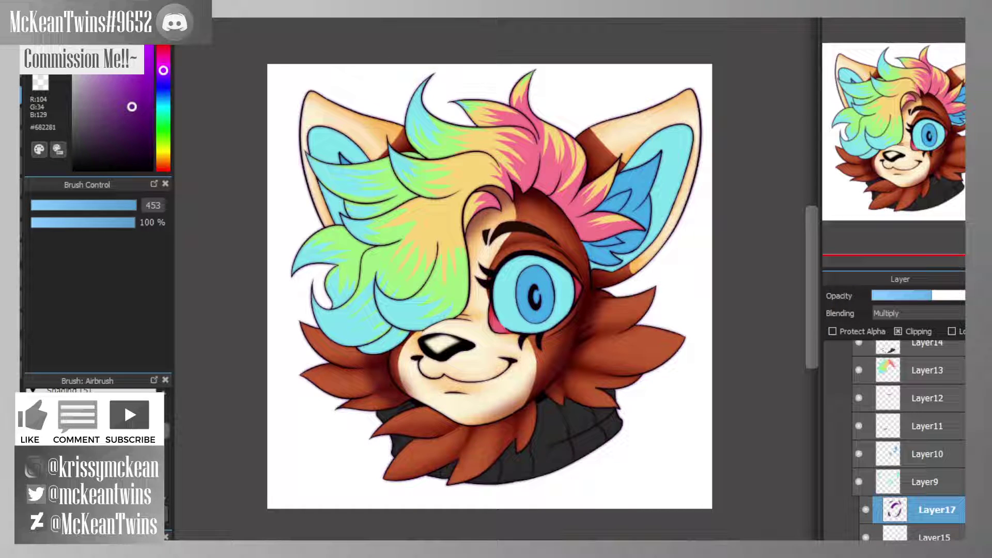
- Try recolouring the airbrushed shadows on Layer17 with lavender (#9C80D3)
click(164, 79)
click(104, 67)
mouse_move(248, 33)
mouse_down()
mouse_move(432, 235)
mouse_move(734, 479)
mouse_up()
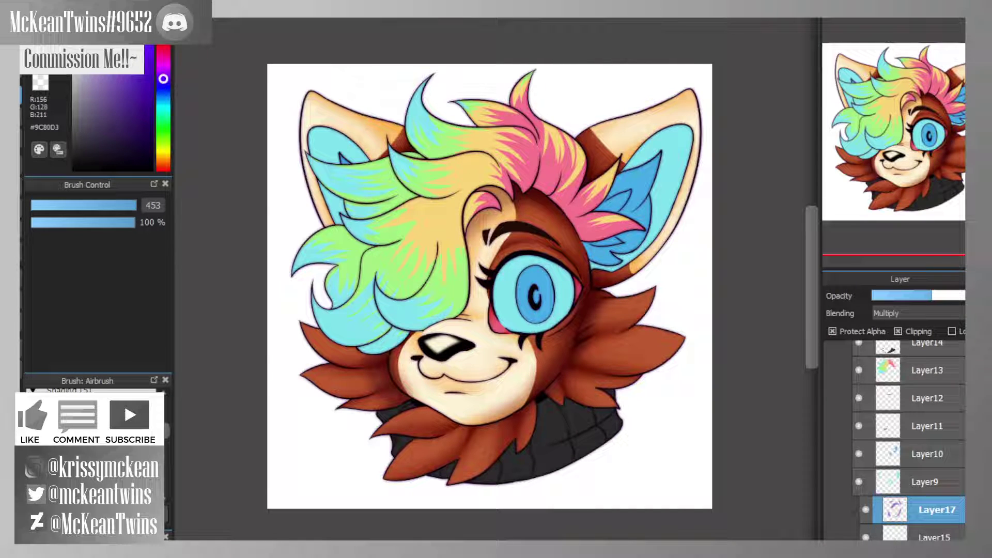
- With alpha protected, recolour all the airbrushed shadows on Layer17 with pinkish purple (#B761C3)
click(163, 67)
click(113, 75)
mouse_move(242, 20)
mouse_down()
mouse_move(483, 347)
mouse_move(754, 539)
mouse_up()
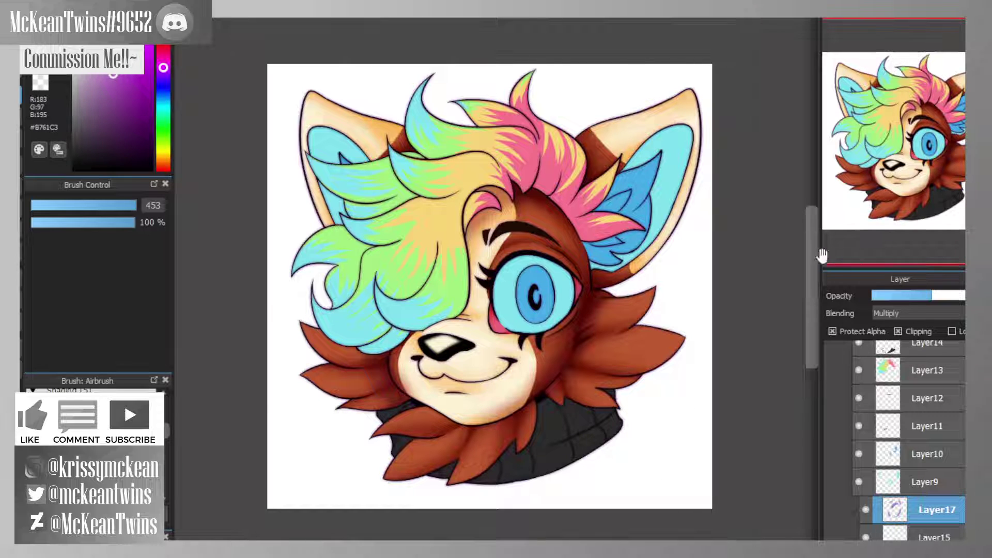
- Raise Layer17's opacity, turn off its alpha protection and set the airbrush size to 94
click(954, 294)
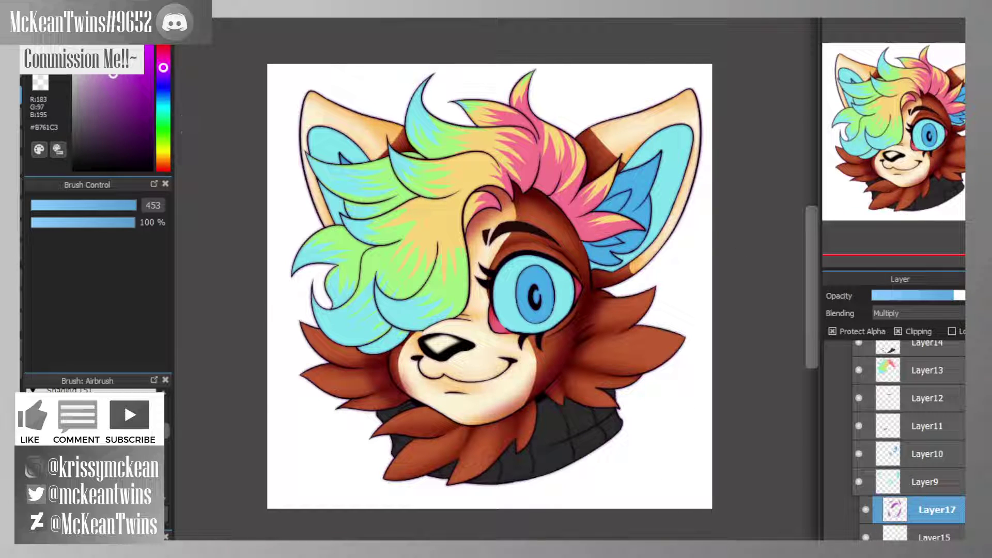
drag(917, 140, 907, 174)
key(ctrl+plus)
scroll(571, 55, up, 3)
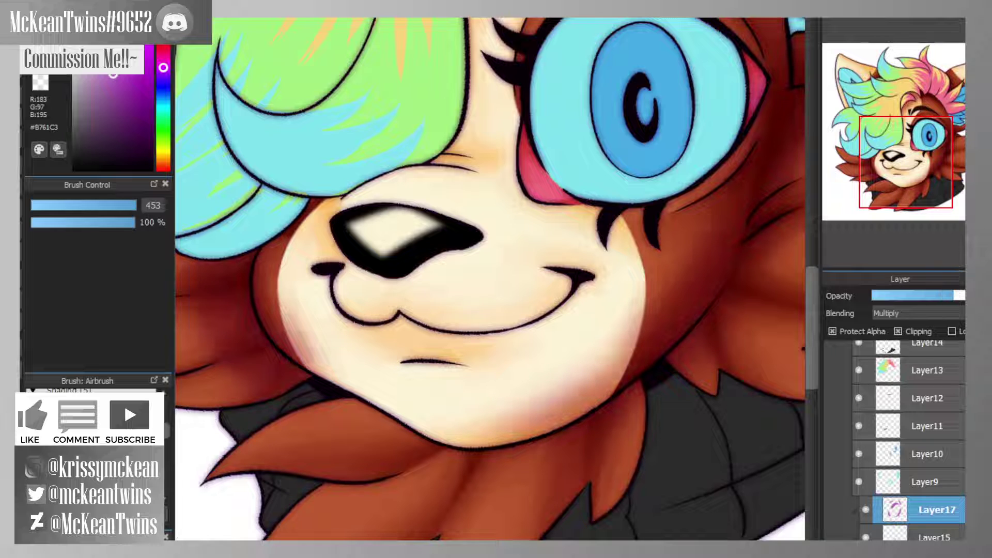
drag(103, 204, 122, 204)
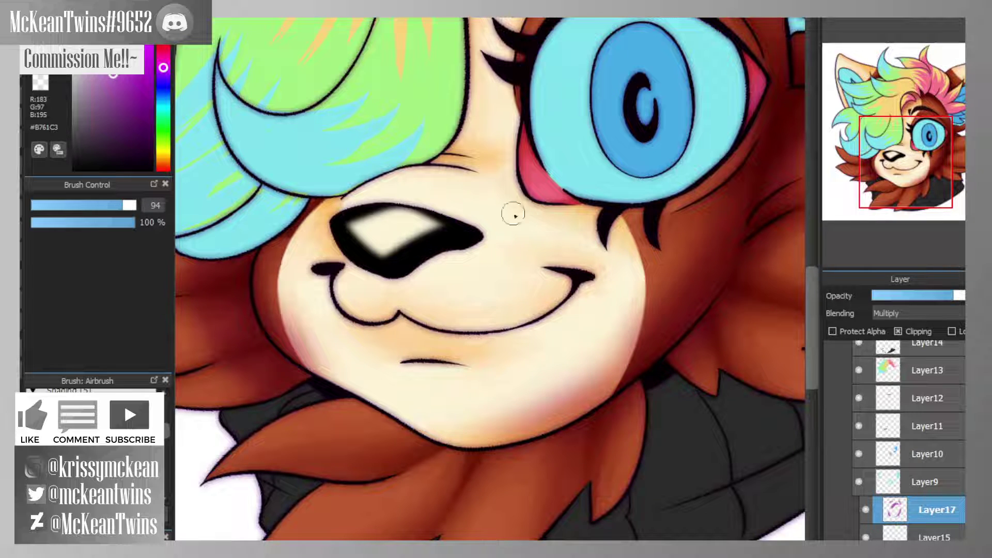
mouse_move(316, 261)
mouse_down()
mouse_move(328, 262)
mouse_move(310, 258)
mouse_up()
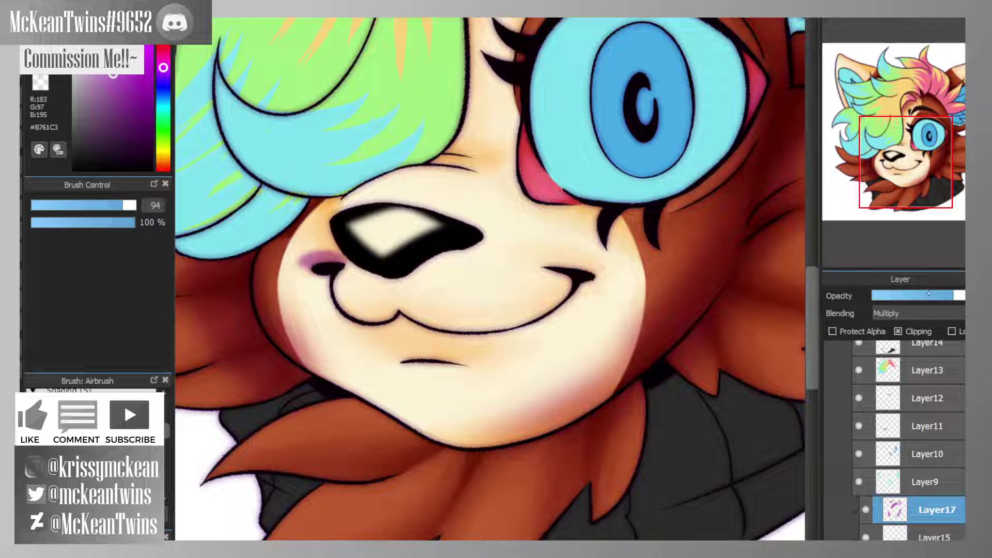
key(ctrl+z)
key(ctrl+z)
key(ctrl+z)
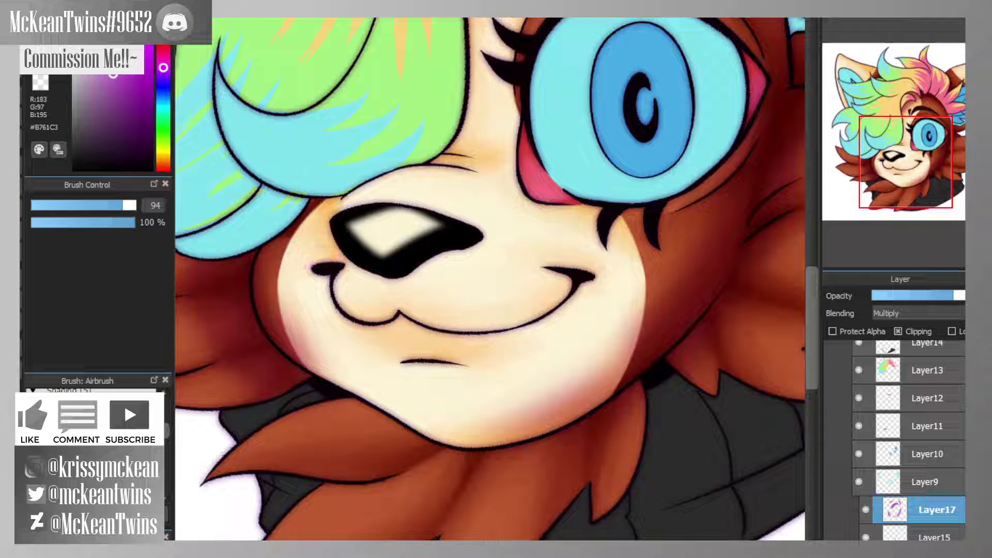
- With brush opacity at 33%, airbrush purple (#B761C3) shadows above both corners of the mouth
click(65, 223)
mouse_move(313, 264)
mouse_down()
mouse_move(341, 270)
mouse_move(310, 261)
mouse_up()
mouse_move(550, 266)
mouse_down()
mouse_move(609, 288)
mouse_move(535, 263)
mouse_up()
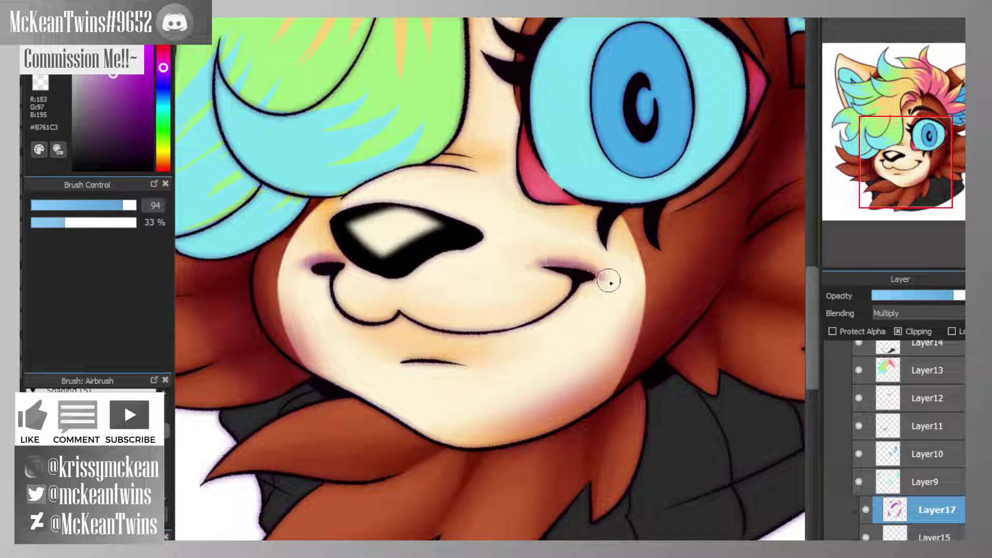
drag(609, 280, 531, 262)
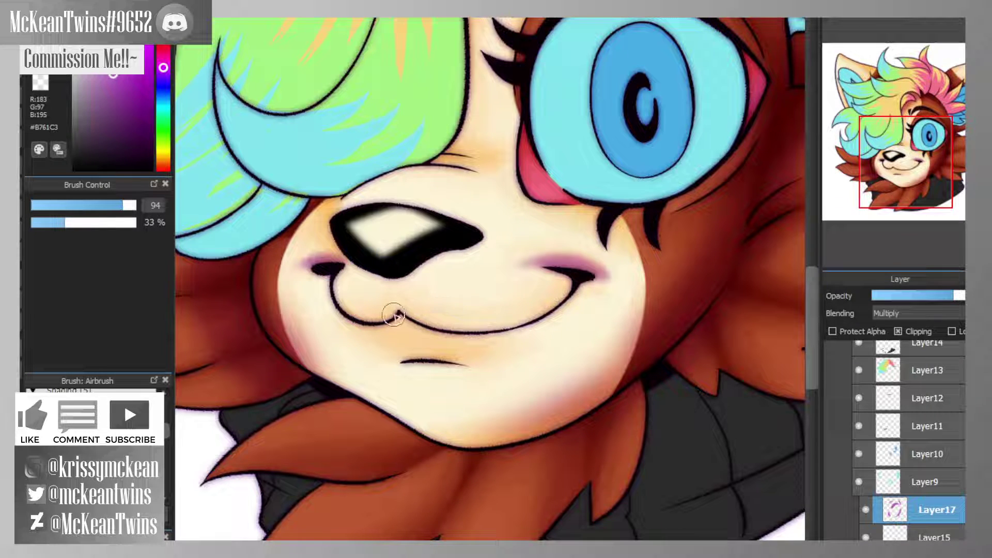
- Airbrush purple shading along the middle of the mouth line and around the lower lip line
mouse_move(398, 316)
mouse_down()
mouse_move(412, 323)
mouse_move(377, 319)
mouse_move(450, 332)
mouse_up()
scroll(943, 19, down, 4)
mouse_move(898, 60)
mouse_down()
mouse_move(907, 106)
mouse_move(901, 171)
mouse_move(910, 85)
mouse_up()
key(ctrl+plus)
key(ctrl+plus)
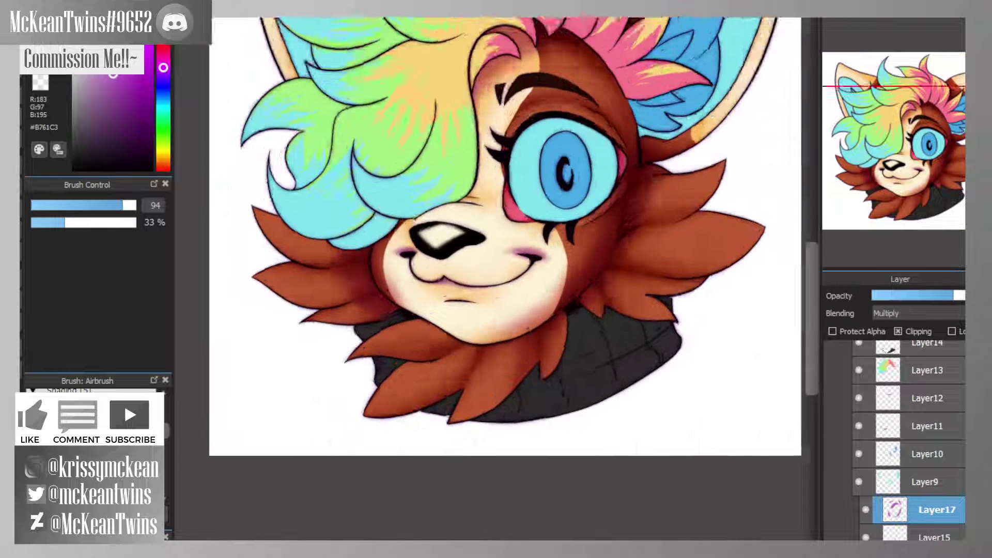
mouse_move(423, 307)
mouse_down()
mouse_move(392, 311)
mouse_move(473, 313)
mouse_up()
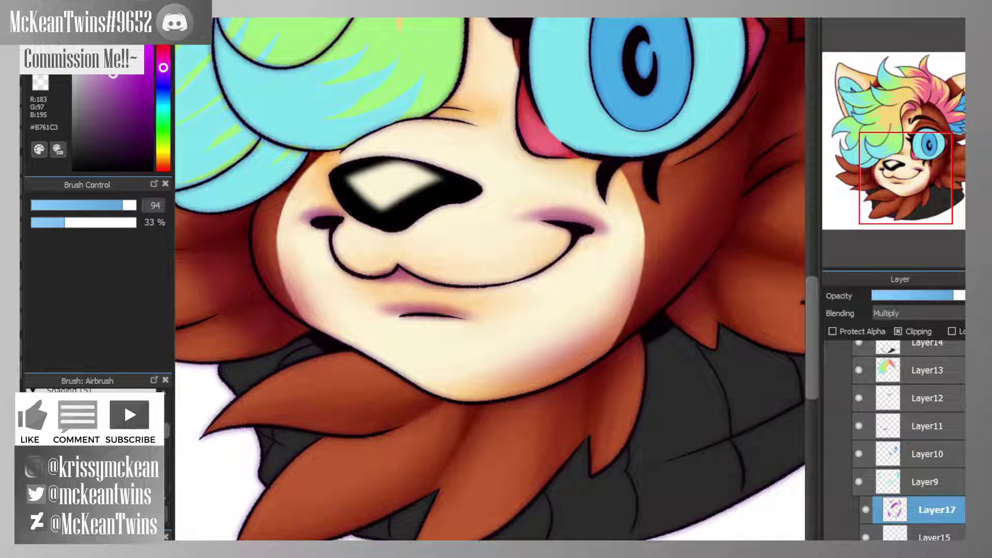
- Deepen the purple airbrushed shadow along the chin and lower edge of the muzzle
key(ctrl+minus)
key(ctrl+minus)
key(ctrl+plus)
key(ctrl+plus)
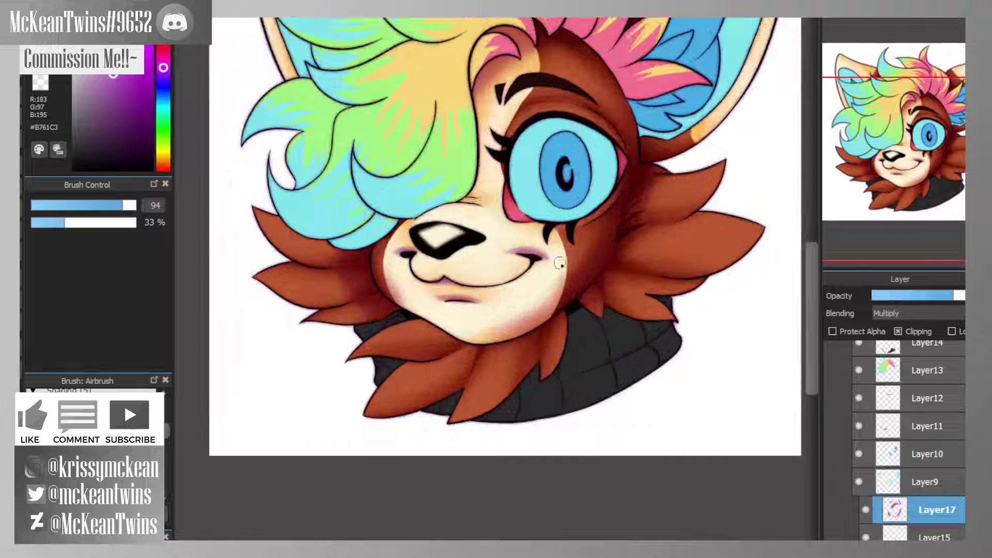
drag(485, 344, 543, 321)
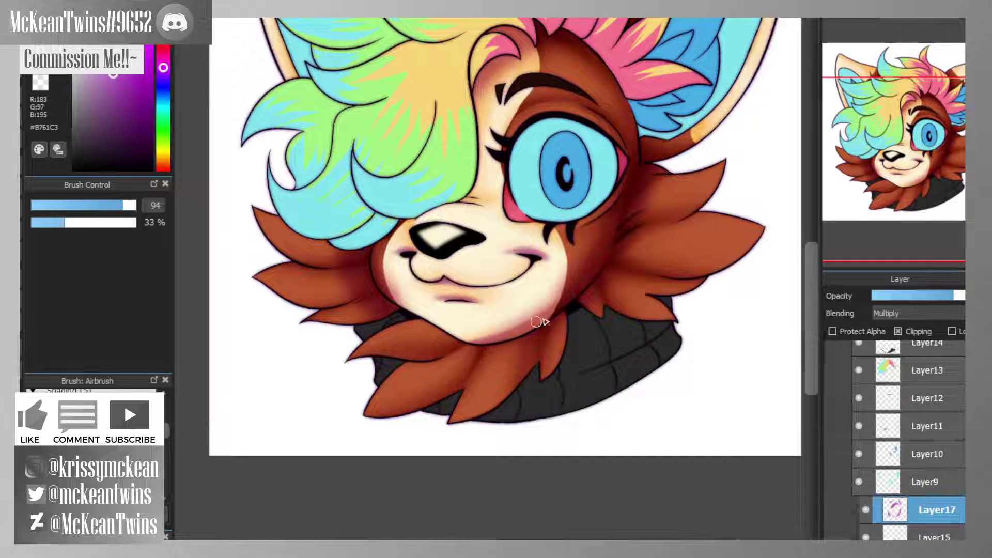
- Enlarge the airbrush to 142 and refine the shadow where the cream muzzle meets the brown cheek
mouse_move(941, 147)
mouse_down()
mouse_move(902, 159)
mouse_move(910, 174)
mouse_up()
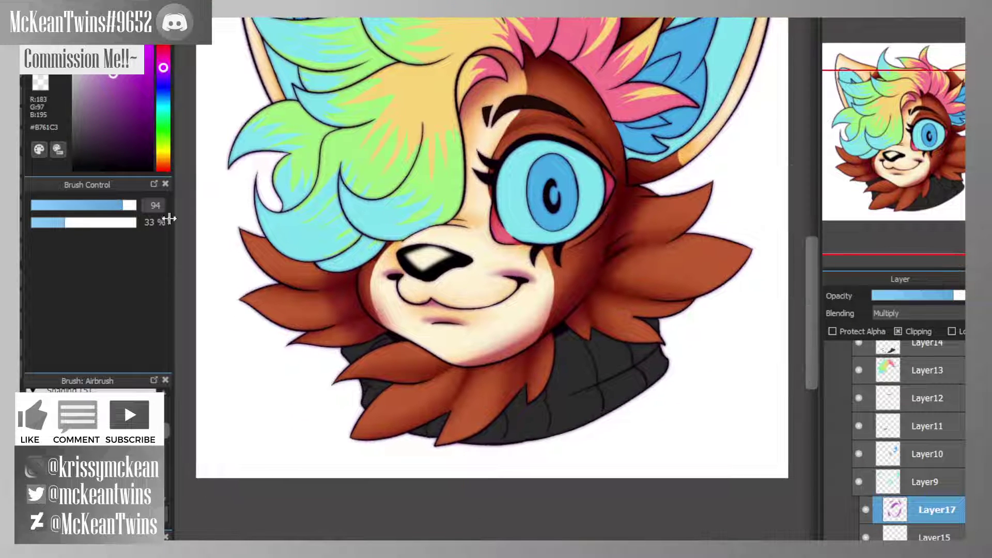
key(])
key(])
key(])
key(])
key(])
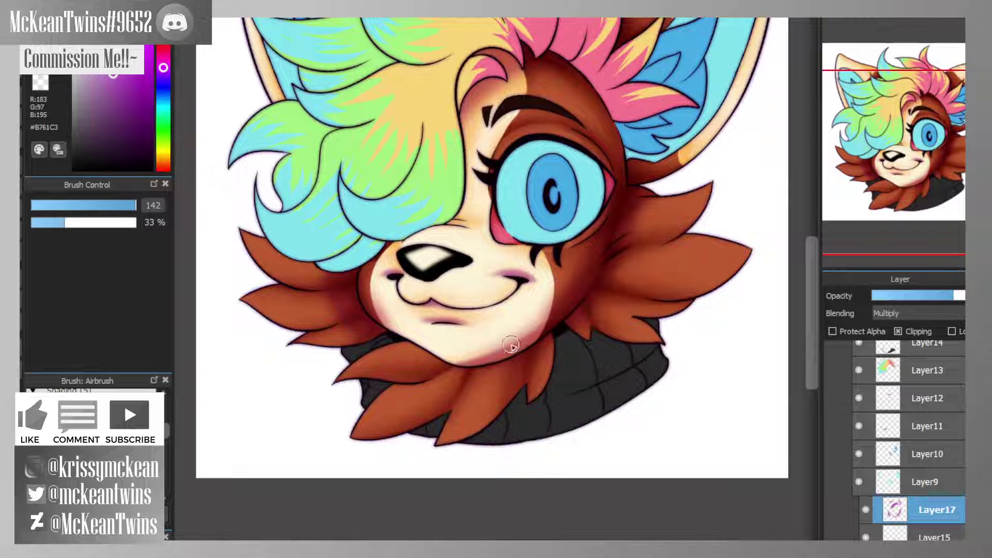
mouse_move(555, 310)
mouse_down()
mouse_move(422, 364)
mouse_move(465, 350)
mouse_move(492, 354)
mouse_move(396, 345)
mouse_move(465, 355)
mouse_move(456, 355)
mouse_move(548, 310)
mouse_up()
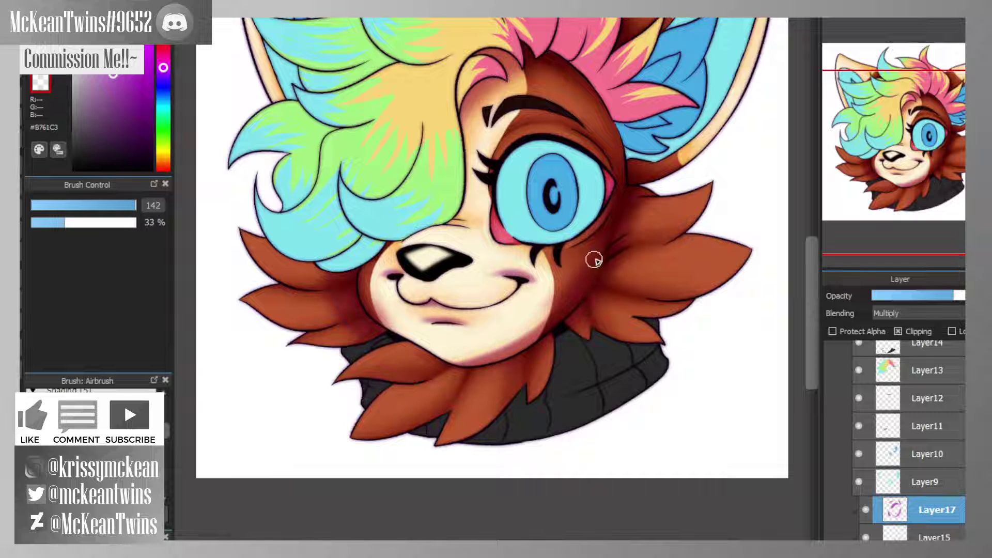
- Set the airbrush size to 209 and shade the face beside the hair and the muzzle's outer left edge
drag(506, 66, 526, 125)
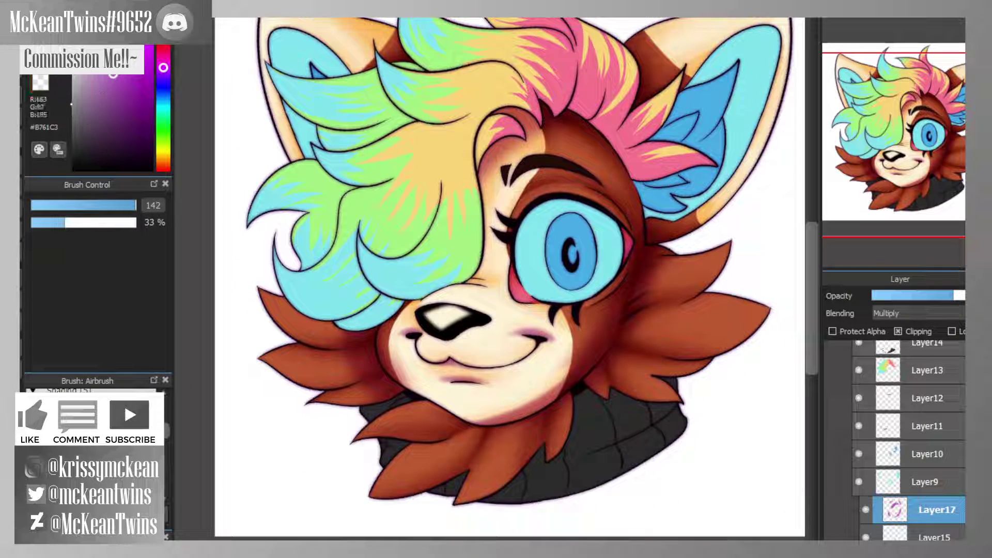
drag(129, 205, 136, 206)
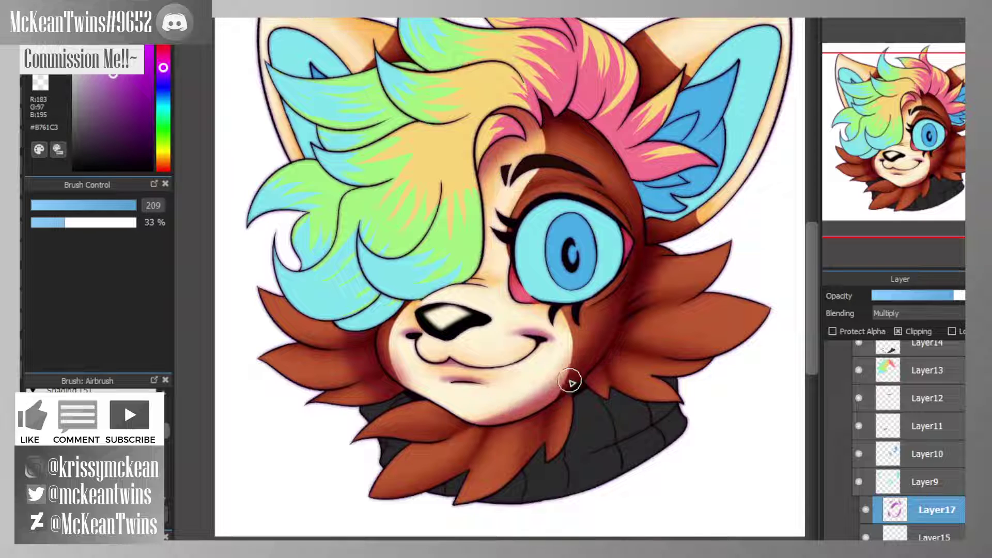
mouse_move(448, 292)
mouse_down()
mouse_move(382, 345)
mouse_move(441, 296)
mouse_up()
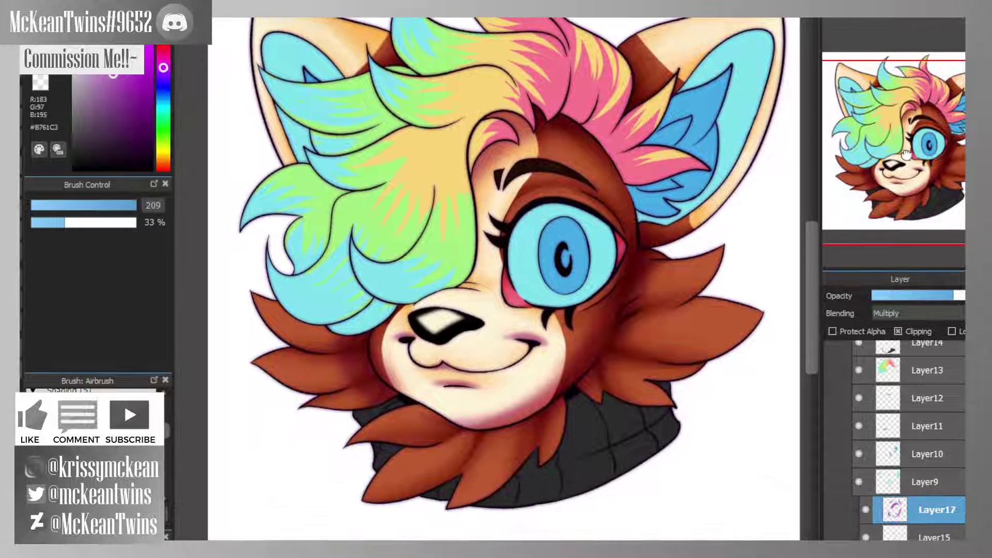
drag(486, 151, 471, 233)
mouse_move(477, 189)
mouse_down()
mouse_move(465, 276)
mouse_move(476, 259)
mouse_move(353, 366)
mouse_move(406, 304)
mouse_move(379, 358)
mouse_up()
mouse_move(398, 303)
mouse_down()
mouse_move(376, 367)
mouse_move(383, 385)
mouse_up()
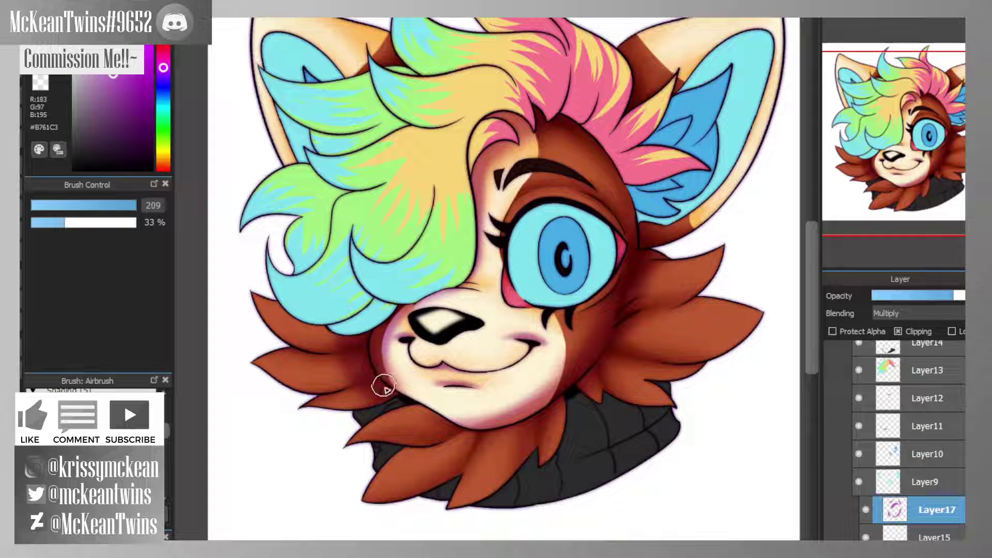
- Set the airbrush size to 214 and shade the base and outer rim of the left ear in purple
mouse_move(925, 125)
mouse_down()
mouse_move(905, 137)
mouse_move(902, 166)
mouse_move(918, 144)
mouse_up()
click(108, 205)
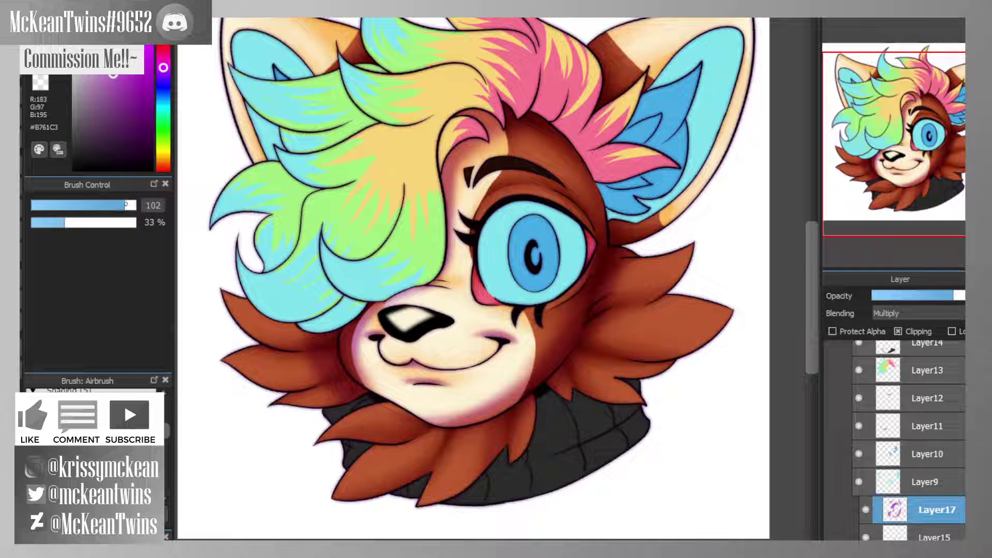
drag(126, 205, 148, 206)
drag(911, 151, 884, 105)
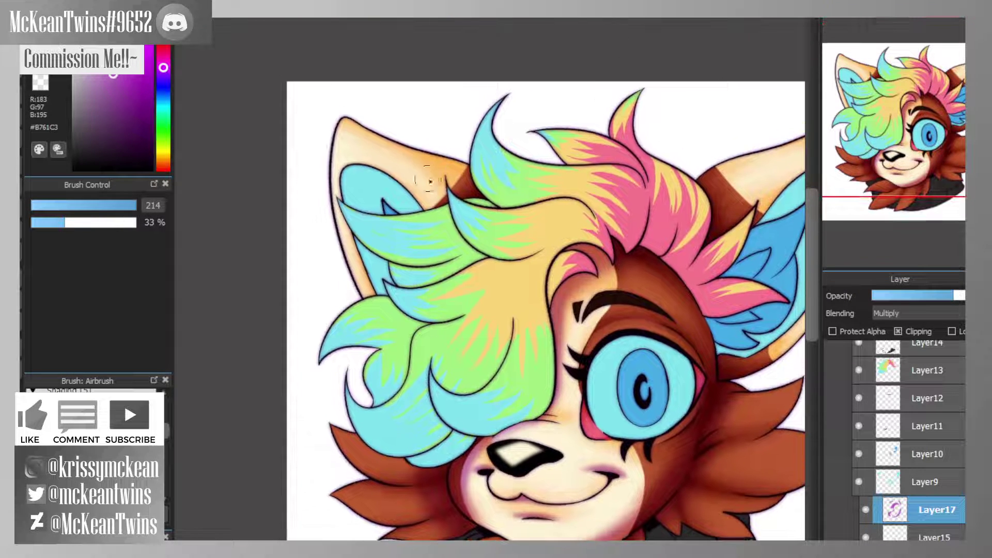
mouse_move(428, 181)
mouse_down()
mouse_move(499, 225)
mouse_move(402, 129)
mouse_move(510, 224)
mouse_move(346, 109)
mouse_move(493, 208)
mouse_move(344, 114)
mouse_move(368, 163)
mouse_move(387, 287)
mouse_move(363, 295)
mouse_move(321, 234)
mouse_move(376, 297)
mouse_move(354, 175)
mouse_up()
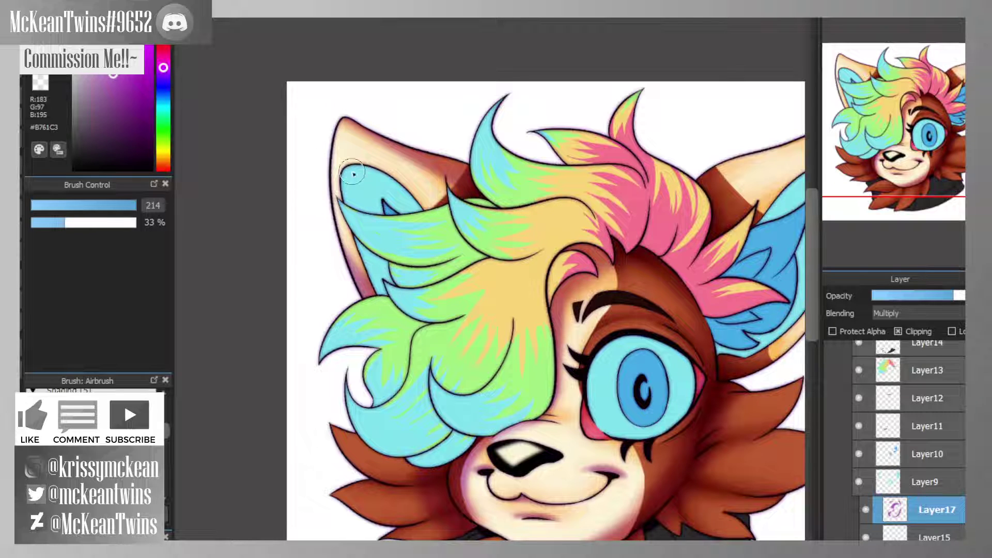
mouse_move(431, 222)
mouse_down()
mouse_move(443, 206)
mouse_move(389, 209)
mouse_move(465, 195)
mouse_up()
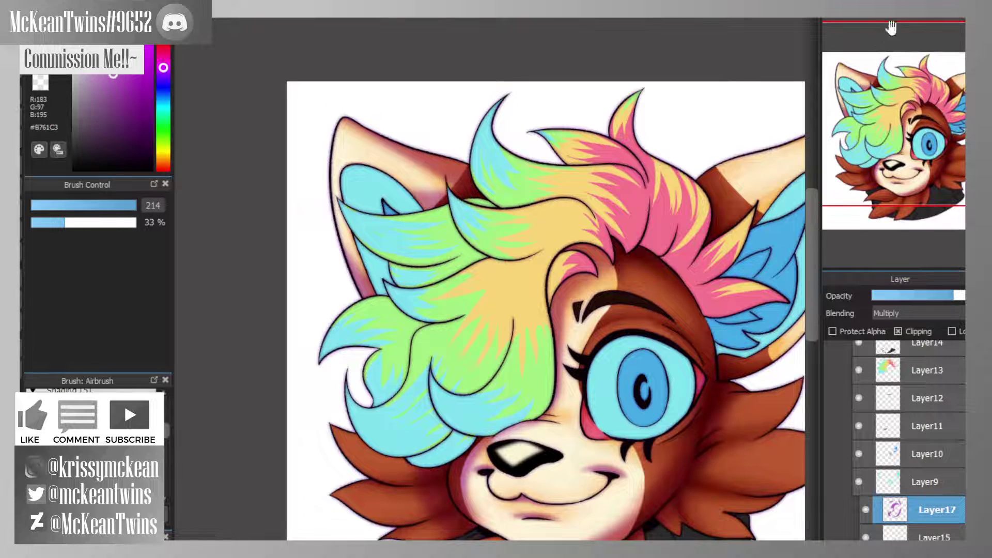
- Lower Layer17's opacity and airbrush purple shadows at the upper base and lower rim of the right ear
scroll(892, 50, down, 2)
drag(913, 119, 913, 132)
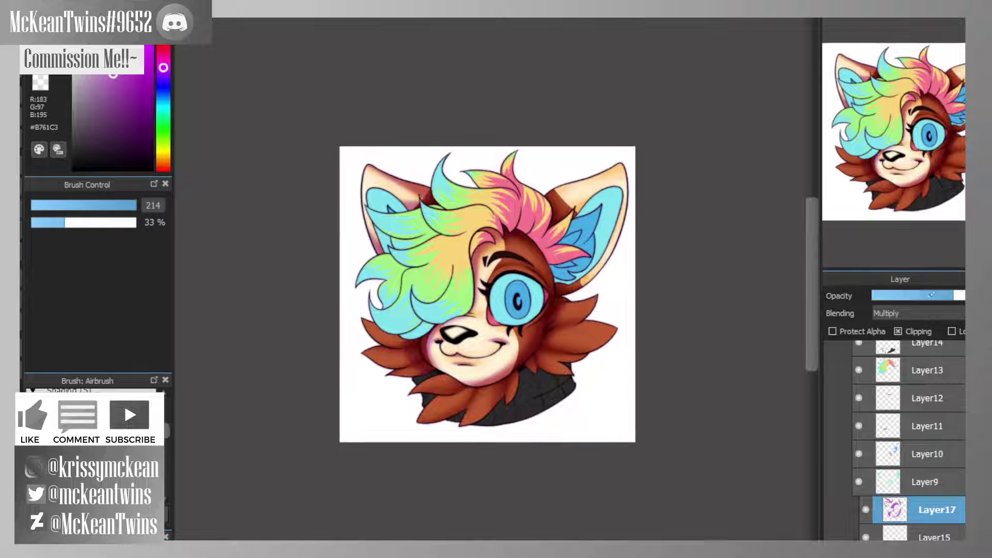
drag(932, 294, 926, 295)
scroll(878, 51, up, 1)
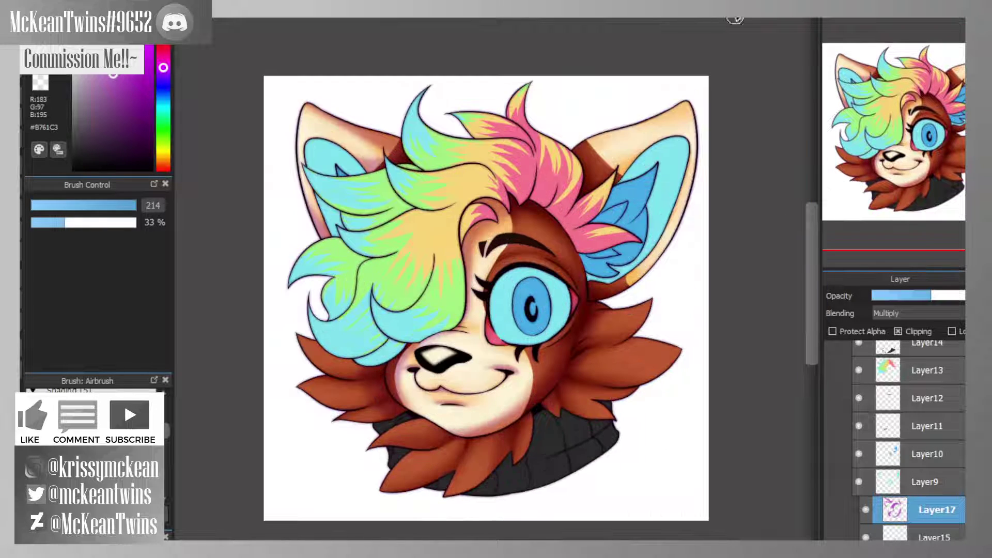
mouse_move(591, 170)
mouse_down()
mouse_move(614, 127)
mouse_move(575, 164)
mouse_move(622, 114)
mouse_move(576, 184)
mouse_move(603, 147)
mouse_up()
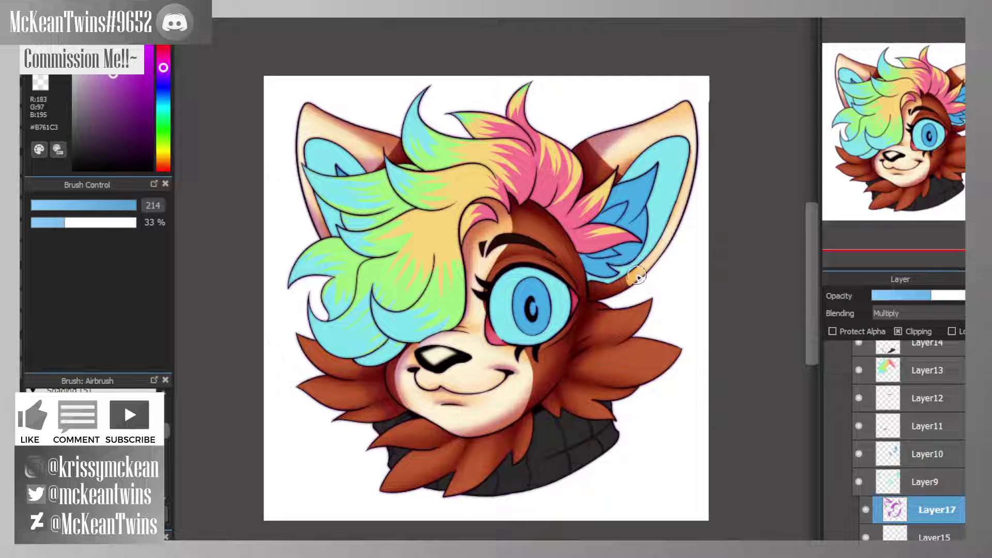
mouse_move(589, 297)
mouse_down()
mouse_move(657, 268)
mouse_move(632, 286)
mouse_up()
- Airbrush purple shading on the neck fur under the chin and readjust Layer17's opacity
mouse_move(739, 139)
mouse_down()
mouse_move(656, 88)
mouse_move(760, 39)
mouse_up()
drag(441, 322, 476, 338)
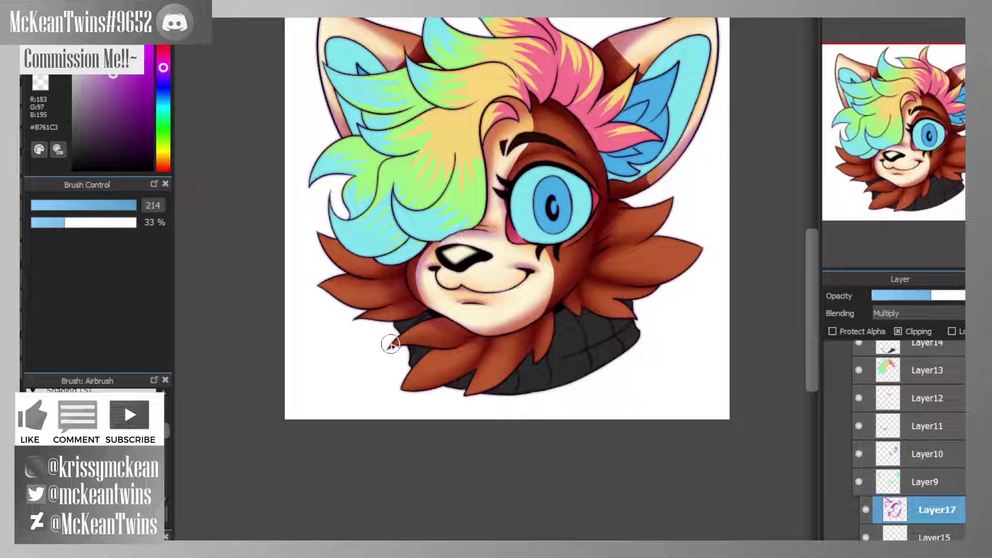
mouse_move(948, 295)
mouse_down()
mouse_move(906, 296)
mouse_move(928, 296)
mouse_up()
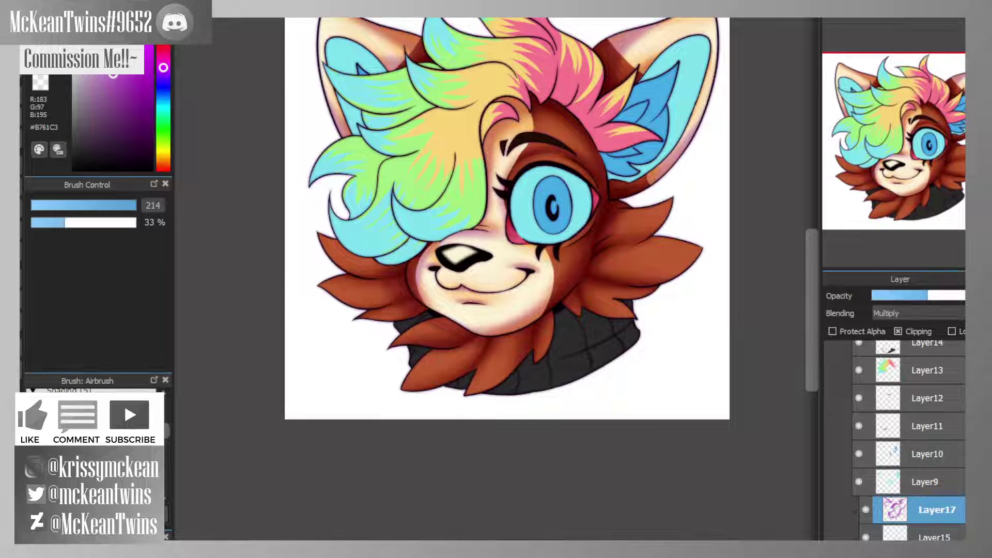
key(ctrl+Up)
key(ctrl+Down)
key(ctrl+Down)
key(ctrl+Down)
click(941, 296)
drag(906, 110, 912, 94)
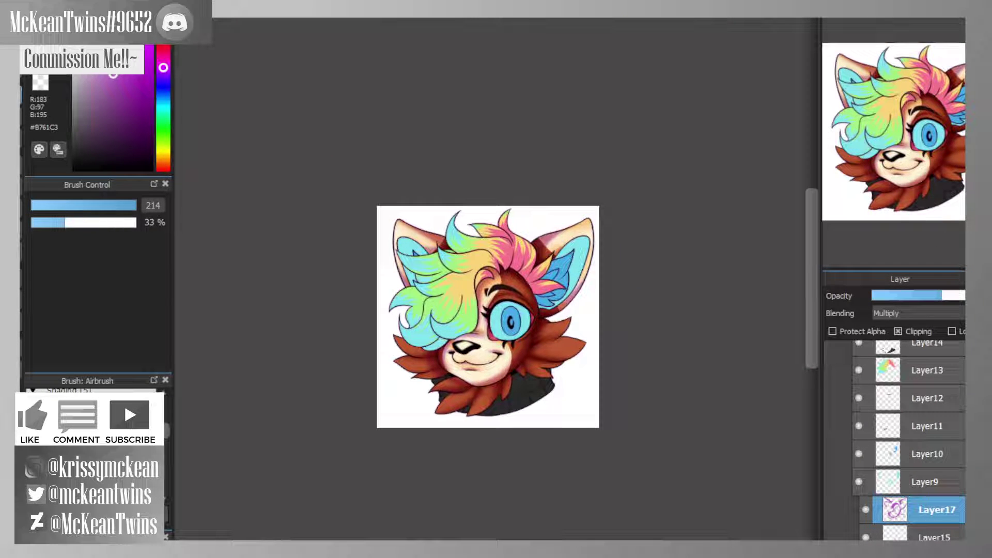
- With alpha protected, recolour all the shadows on Layer17 with magenta (#B54299)
click(163, 60)
click(124, 80)
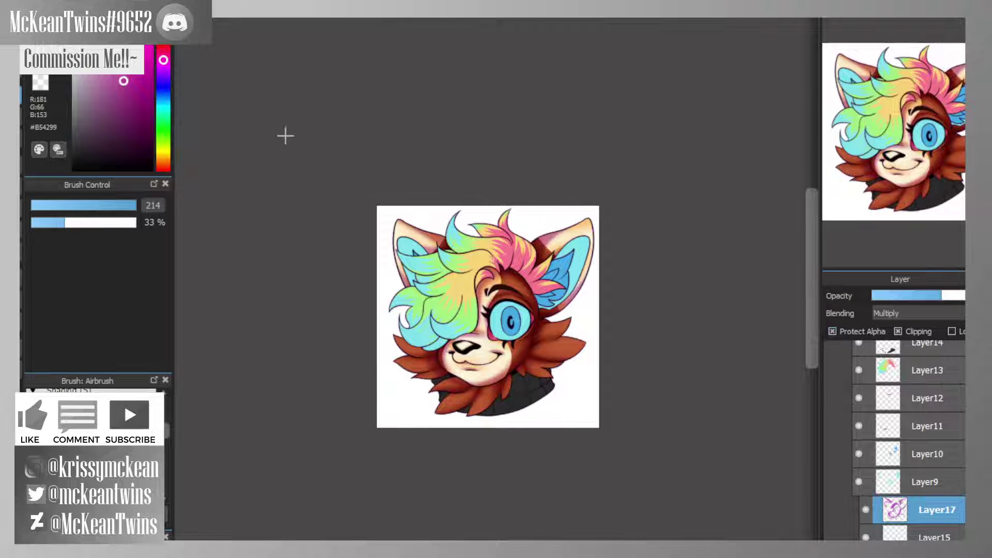
drag(285, 136, 749, 511)
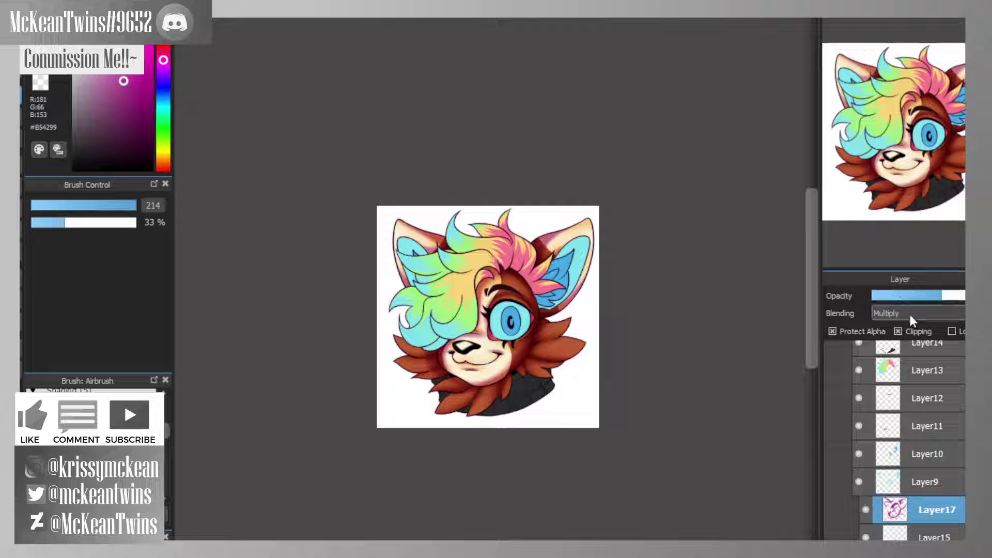
- Try Overlay and Darken blending on Layer17, settle on Burn and reduce the layer's opacity
scroll(910, 313, up, 1)
scroll(910, 314, down, 1)
scroll(910, 315, down, 3)
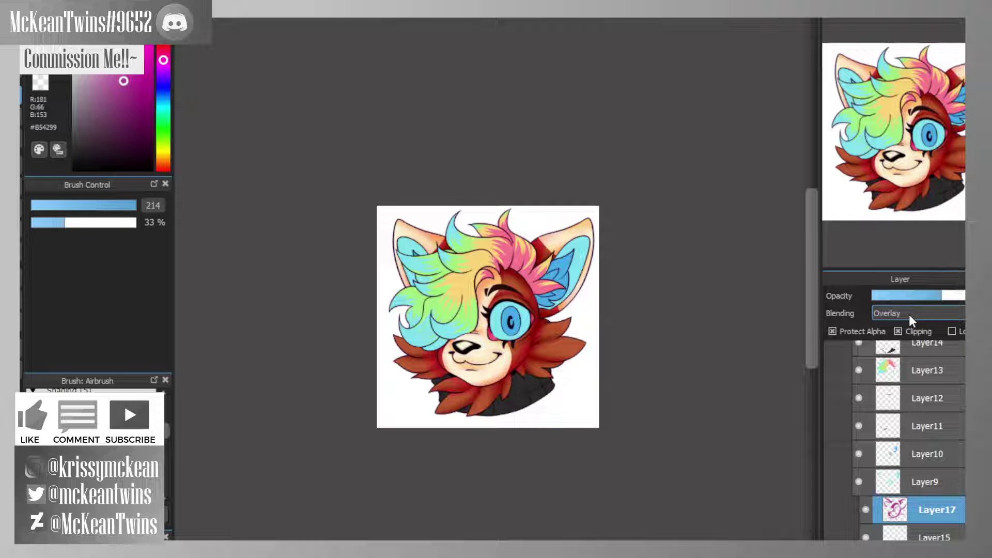
scroll(910, 314, up, 3)
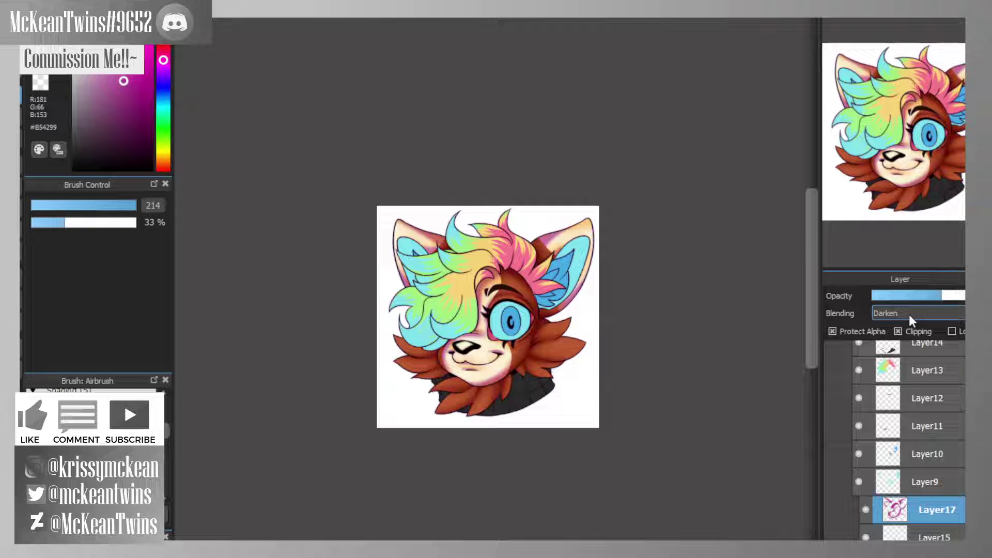
scroll(910, 315, down, 3)
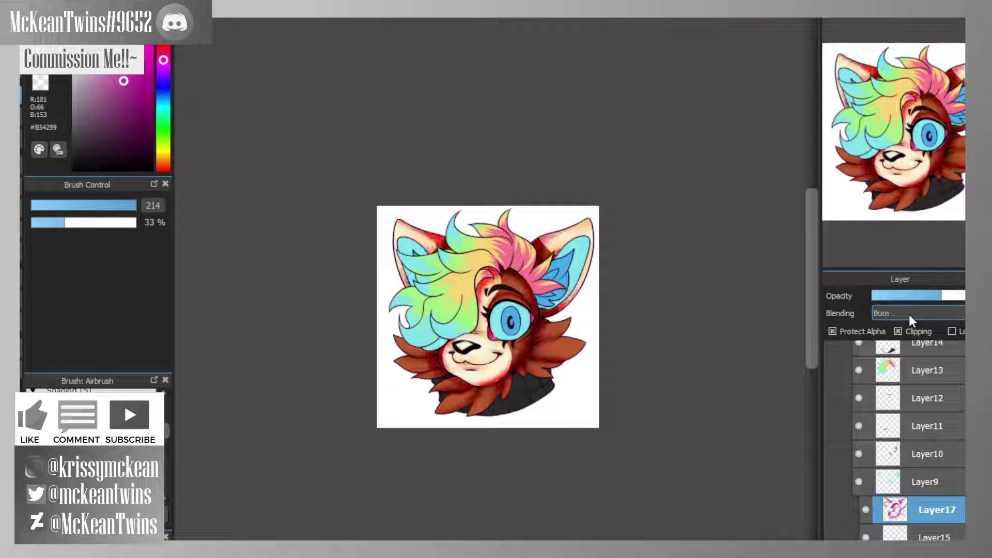
drag(942, 296, 915, 295)
drag(853, 77, 853, 87)
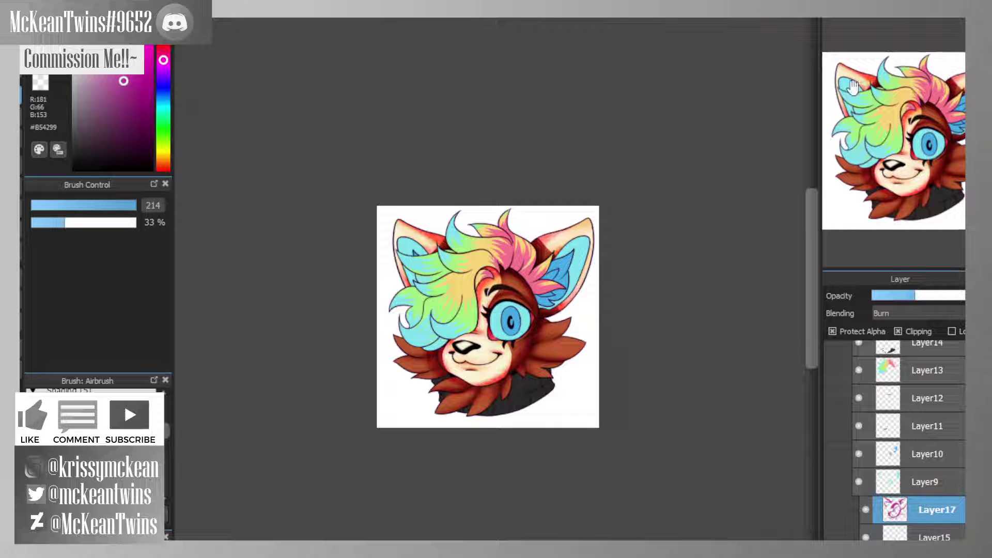
key(ctrl+0)
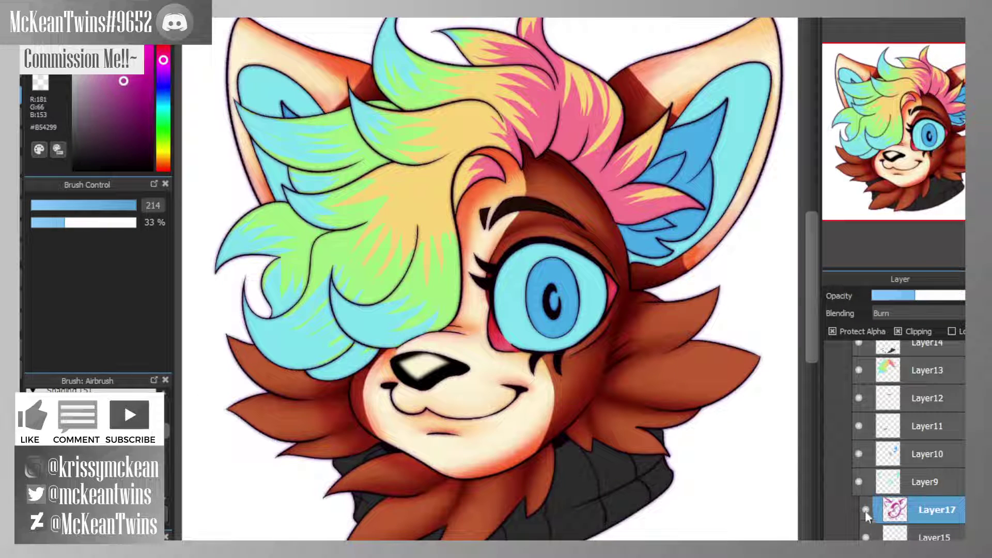
- Compare the artwork with Layer17's shading hidden and shown, and fine-tune the layer's opacity
click(866, 509)
click(866, 507)
click(867, 506)
click(867, 506)
mouse_move(919, 149)
mouse_down()
mouse_move(915, 165)
mouse_move(909, 149)
mouse_up()
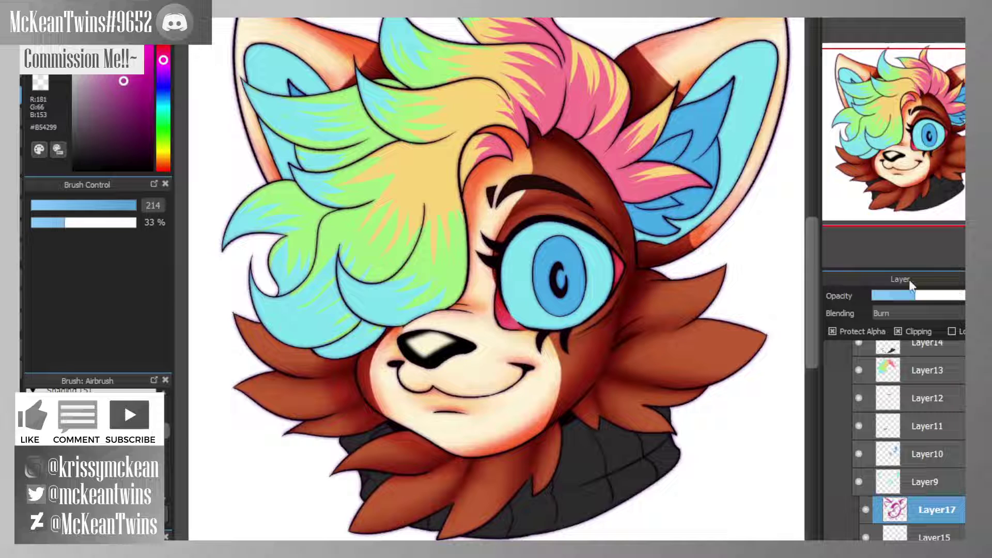
drag(927, 295, 916, 296)
click(867, 510)
click(867, 510)
- Try other blending modes on Layer17, including Hard Light and Hue, and return it to Burn
scroll(916, 314, down, 2)
scroll(913, 314, down, 1)
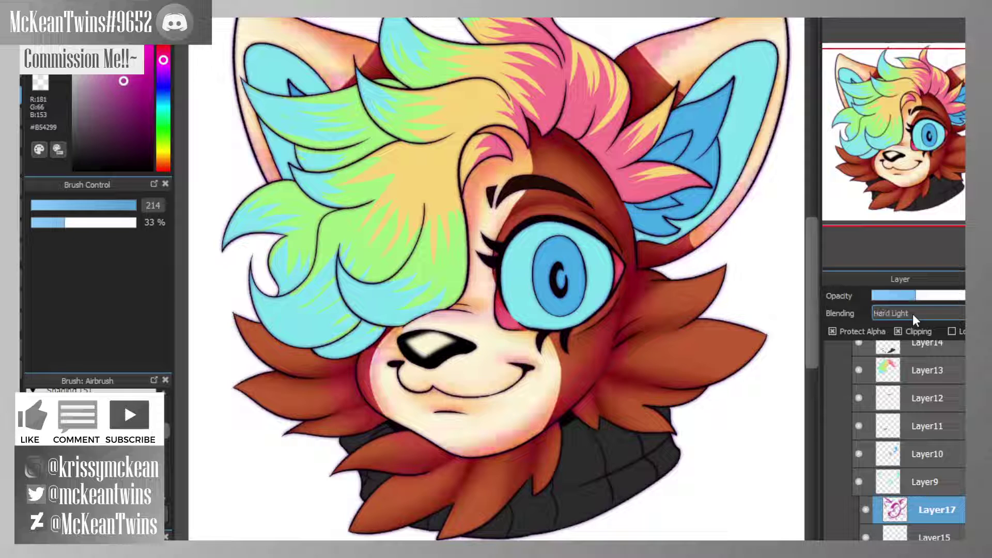
scroll(912, 315, down, 10)
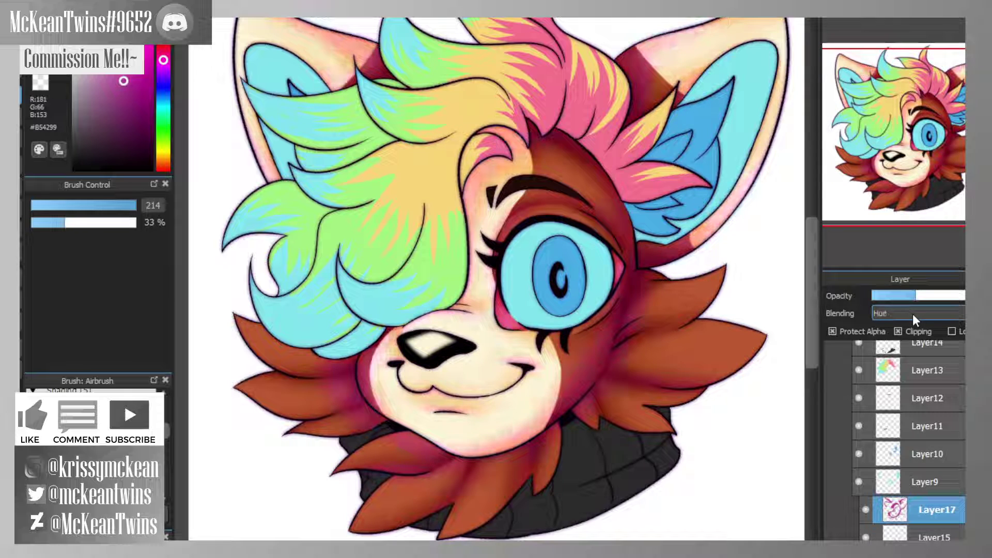
scroll(911, 315, down, 2)
scroll(911, 315, down, 2)
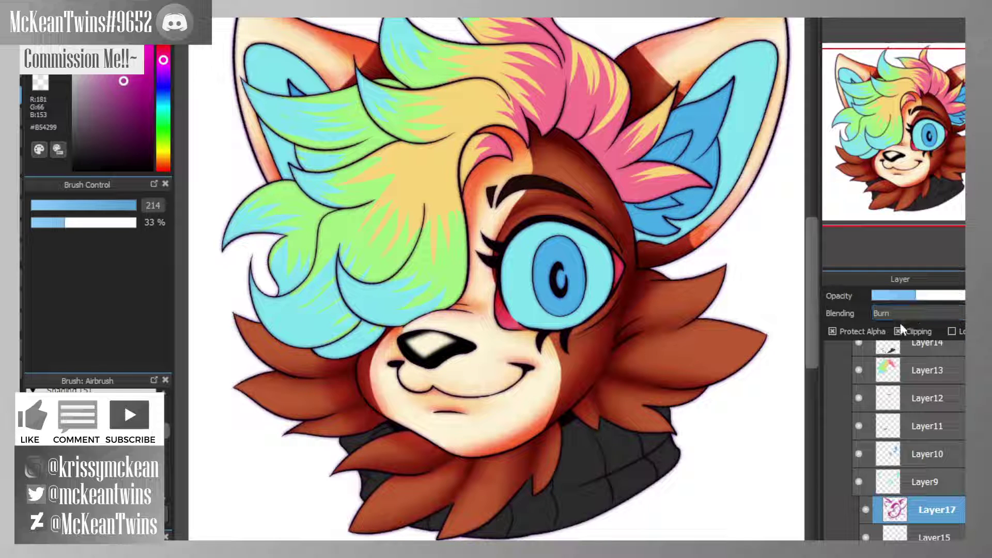
- Add a new layer directly above Layer17 and clip it to the fur layer below
key(ctrl+minus)
key(ctrl+minus)
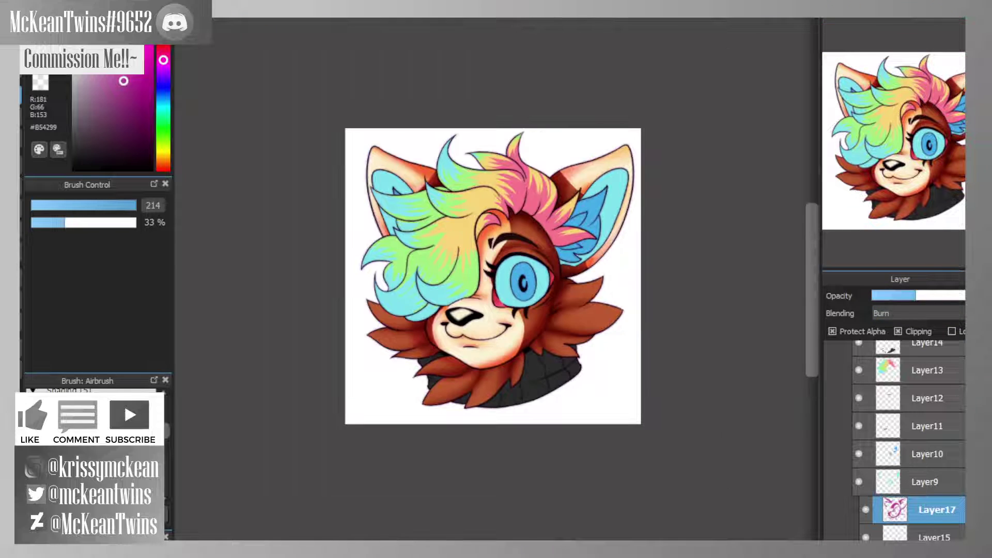
key(ctrl+shift+n)
click(914, 330)
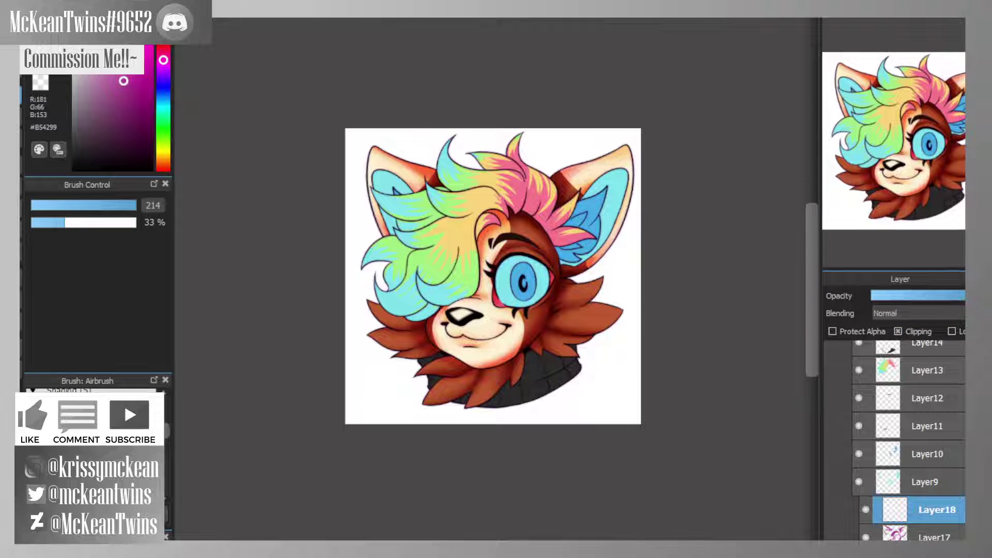
key(ctrl+plus)
drag(913, 126, 906, 138)
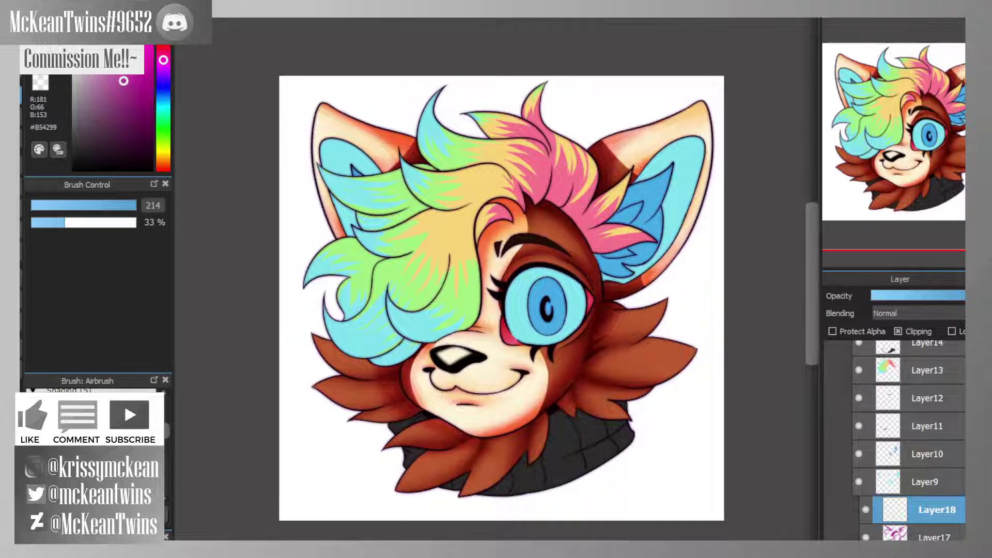
- Try a yellow (#FEE05F) airbrush highlight at the inner base of the right ear with brush size 251, and undo it
click(164, 154)
click(123, 46)
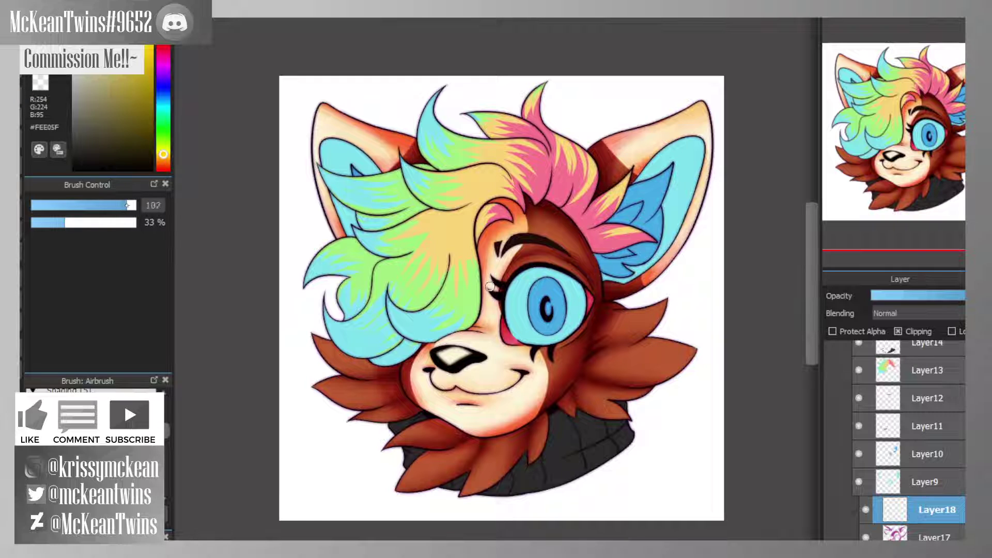
drag(126, 205, 137, 205)
mouse_move(607, 149)
mouse_down()
mouse_move(634, 121)
mouse_move(589, 155)
mouse_move(630, 118)
mouse_move(596, 184)
mouse_up()
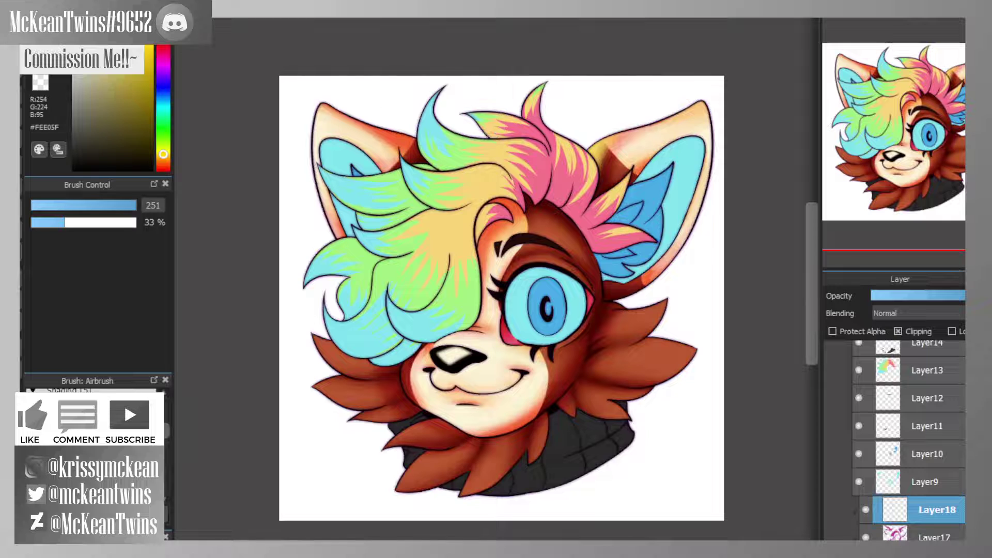
key(ctrl+z)
key(ctrl+z)
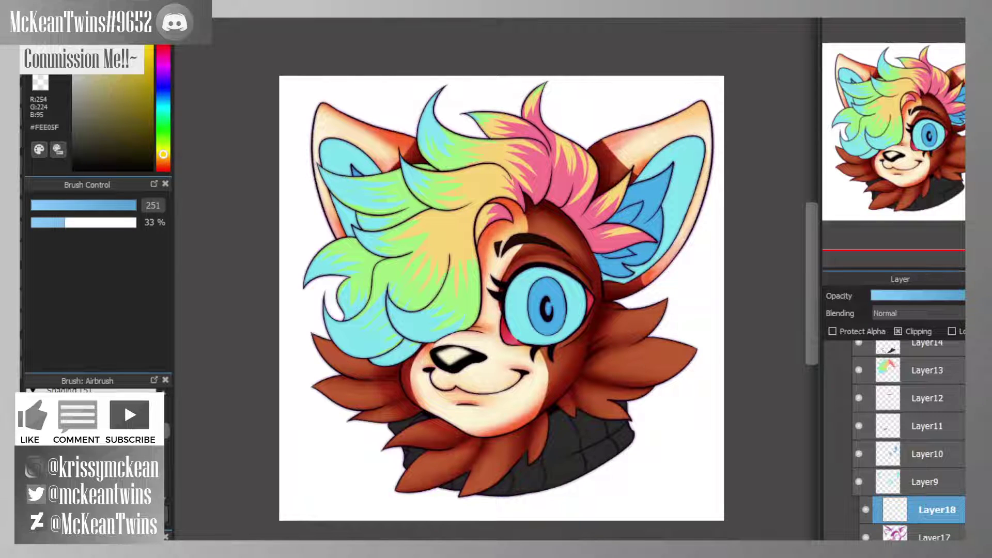
- Airbrush pale blue (#BDCDFF) highlights at the base of both ears next to the hair
click(164, 100)
click(164, 92)
click(93, 46)
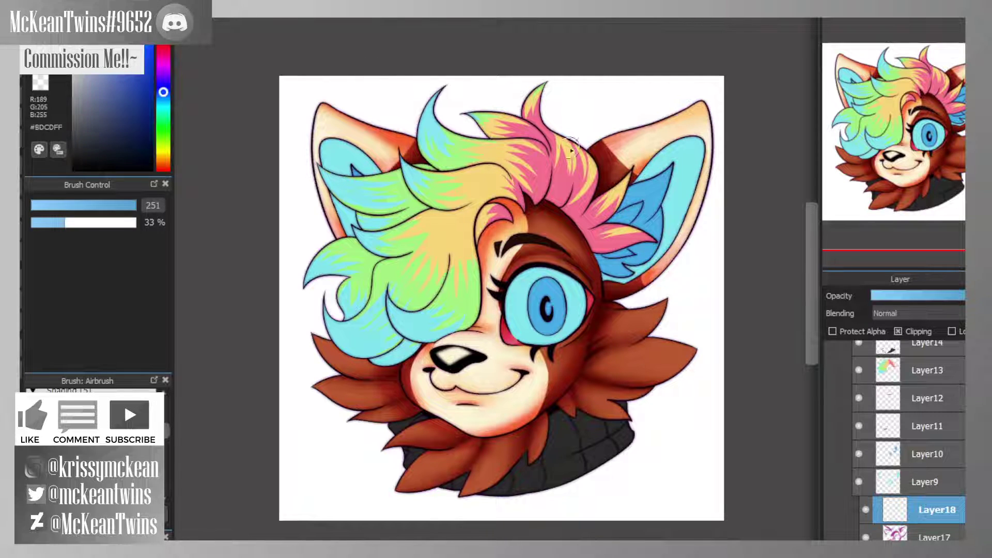
mouse_move(575, 147)
mouse_down()
mouse_move(594, 155)
mouse_move(614, 127)
mouse_move(606, 145)
mouse_up()
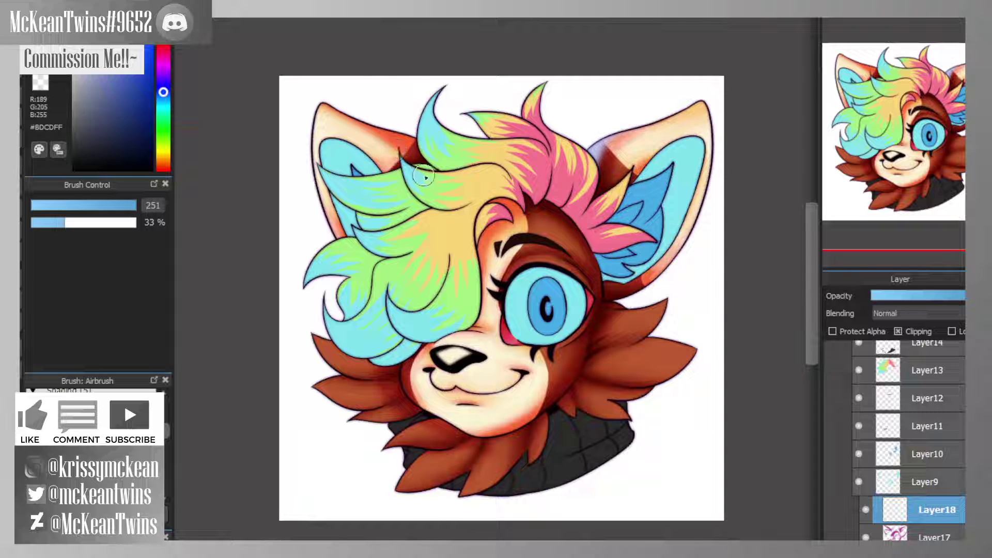
mouse_move(401, 127)
mouse_down()
mouse_move(421, 137)
mouse_move(419, 156)
mouse_up()
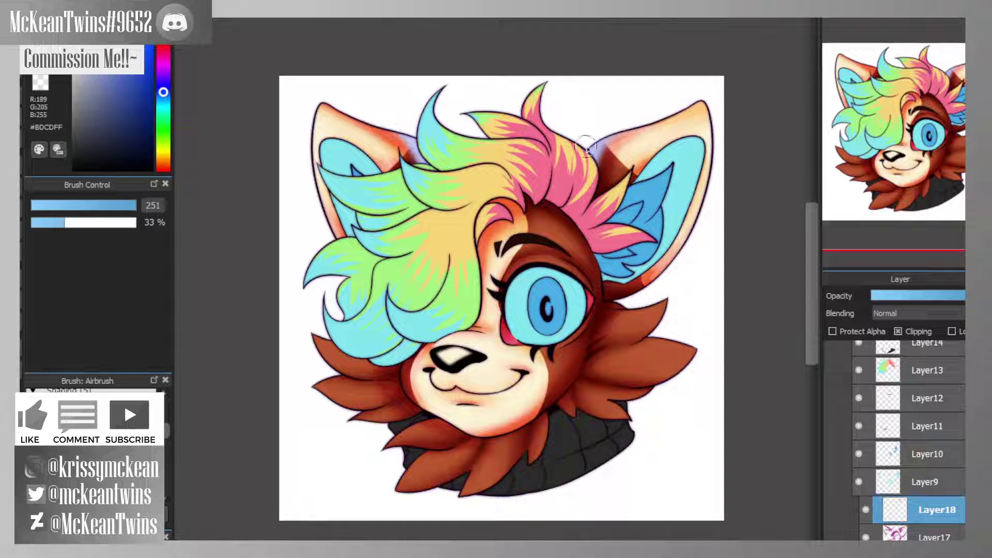
- Lower the highlight layer's opacity and set its blending mode to Add
drag(941, 294, 932, 295)
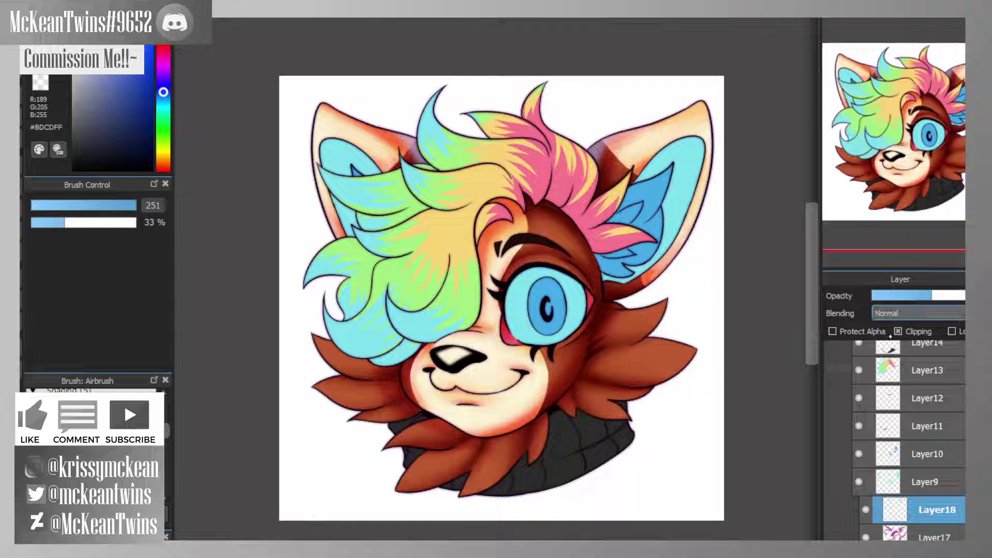
click(889, 344)
drag(915, 142, 911, 150)
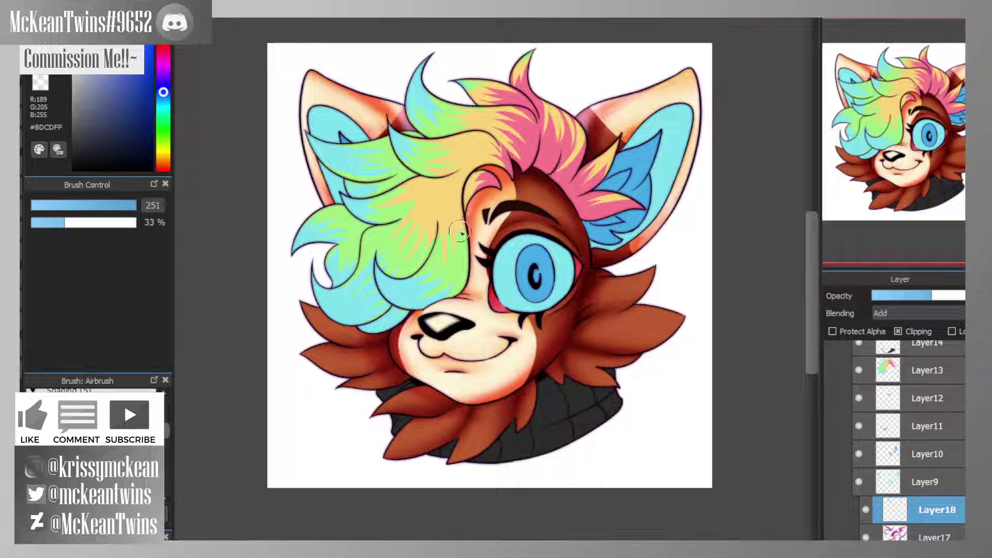
mouse_move(922, 155)
mouse_down()
mouse_move(936, 158)
mouse_move(927, 156)
mouse_up()
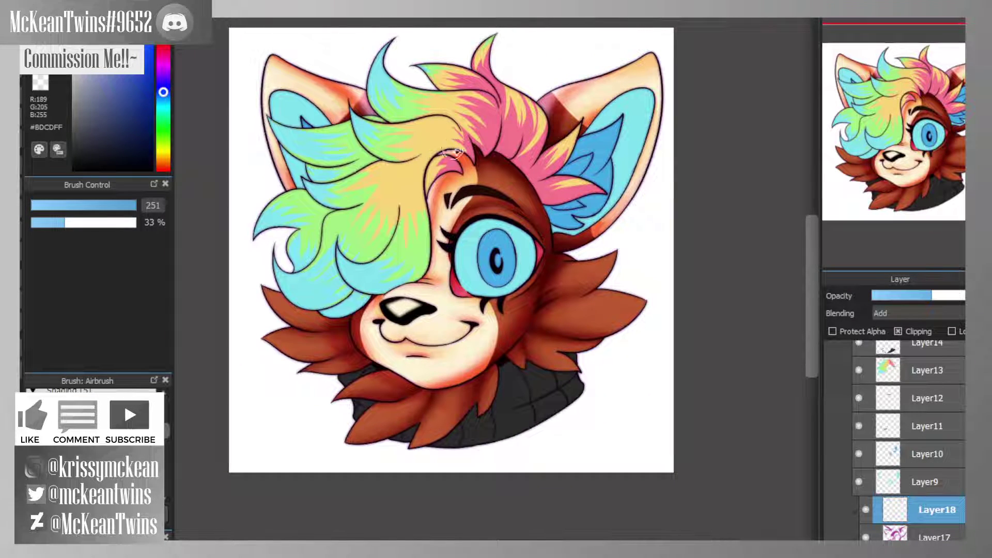
- With brush size 121, airbrush a pale blue highlight along the forehead's edge beneath the pink hair
click(127, 206)
drag(491, 151, 528, 184)
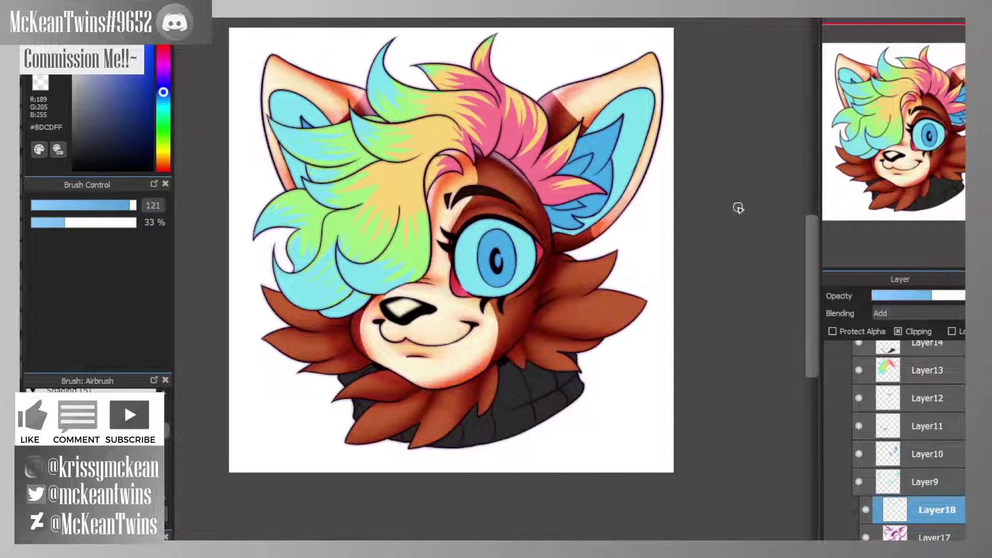
mouse_move(950, 162)
mouse_down()
mouse_move(939, 149)
mouse_move(918, 174)
mouse_up()
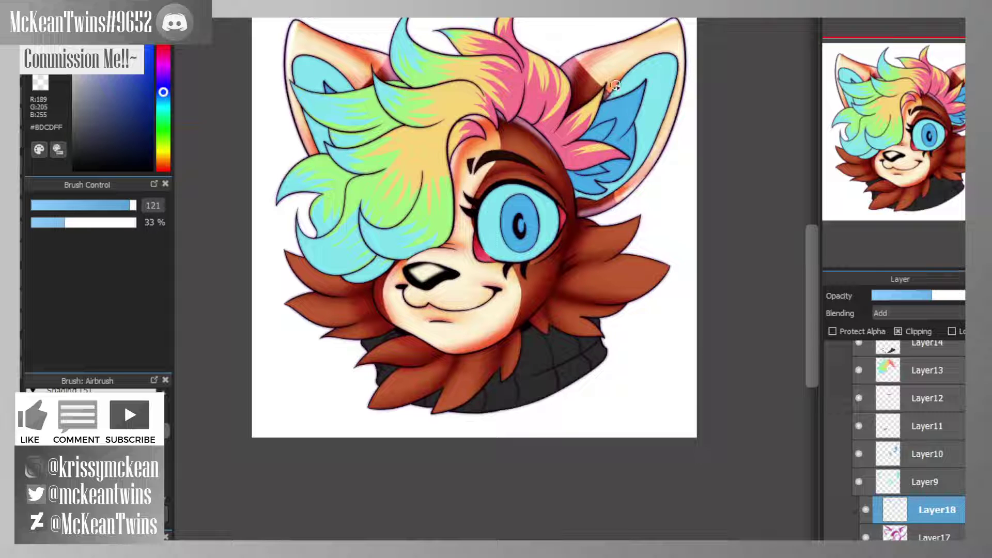
- Airbrush pale blue highlights along the left cheek fur tufts and the adjoining edge of the face
drag(921, 143, 910, 170)
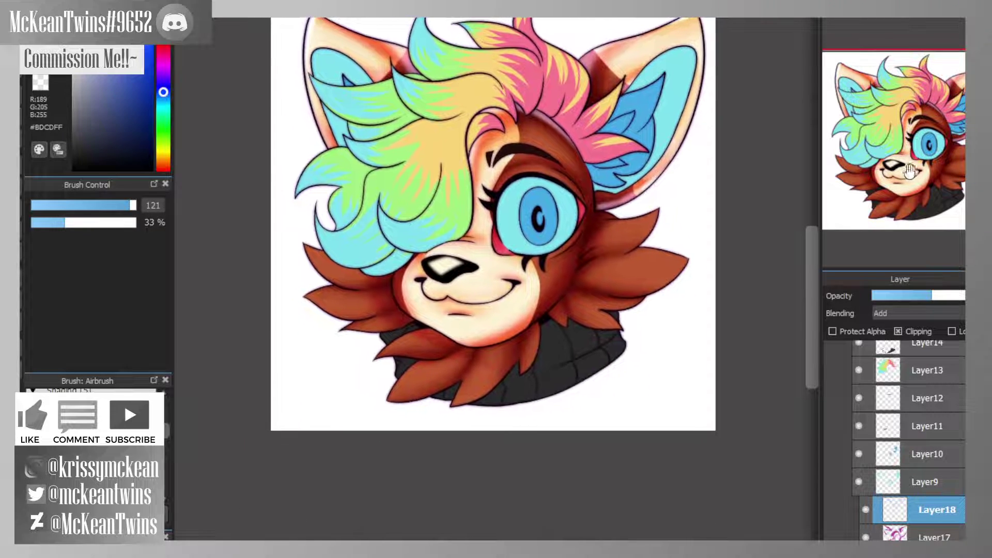
key(ctrl+Up)
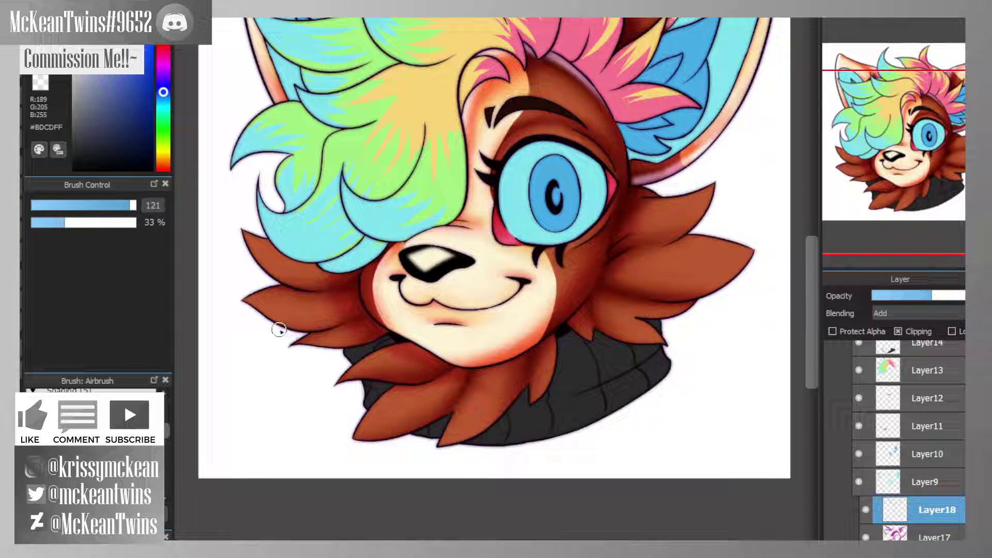
mouse_move(266, 321)
mouse_down()
mouse_move(313, 326)
mouse_move(375, 299)
mouse_move(337, 292)
mouse_move(274, 324)
mouse_move(315, 321)
mouse_move(347, 295)
mouse_up()
mouse_move(290, 280)
mouse_down()
mouse_move(268, 270)
mouse_move(341, 288)
mouse_up()
mouse_move(546, 248)
mouse_down()
mouse_move(546, 284)
mouse_move(557, 252)
mouse_up()
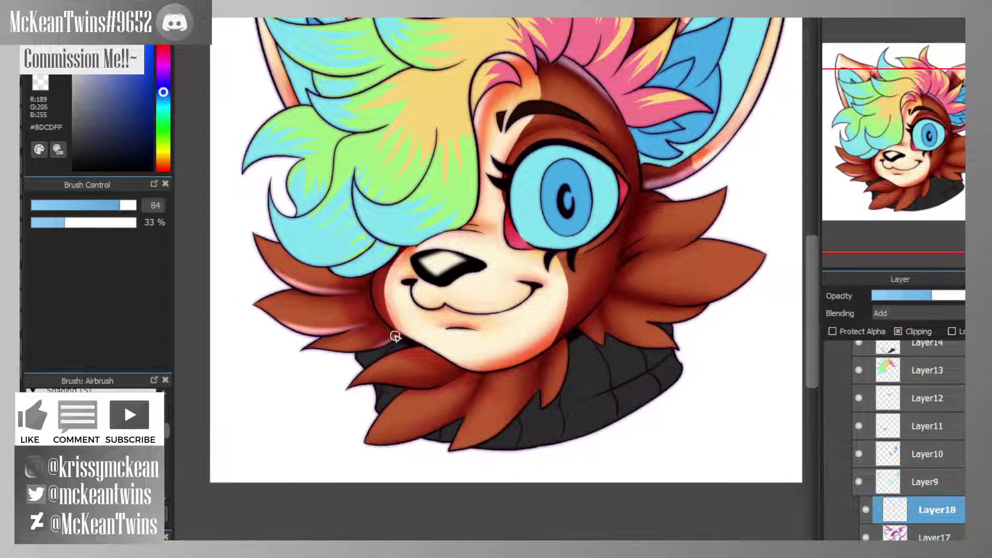
mouse_move(387, 306)
mouse_down()
mouse_move(380, 271)
mouse_move(377, 306)
mouse_up()
- With brush size 63, airbrush small highlights on the muzzle around the mouth and above the nose
mouse_move(907, 156)
mouse_down()
mouse_move(903, 127)
mouse_move(915, 163)
mouse_move(926, 159)
mouse_up()
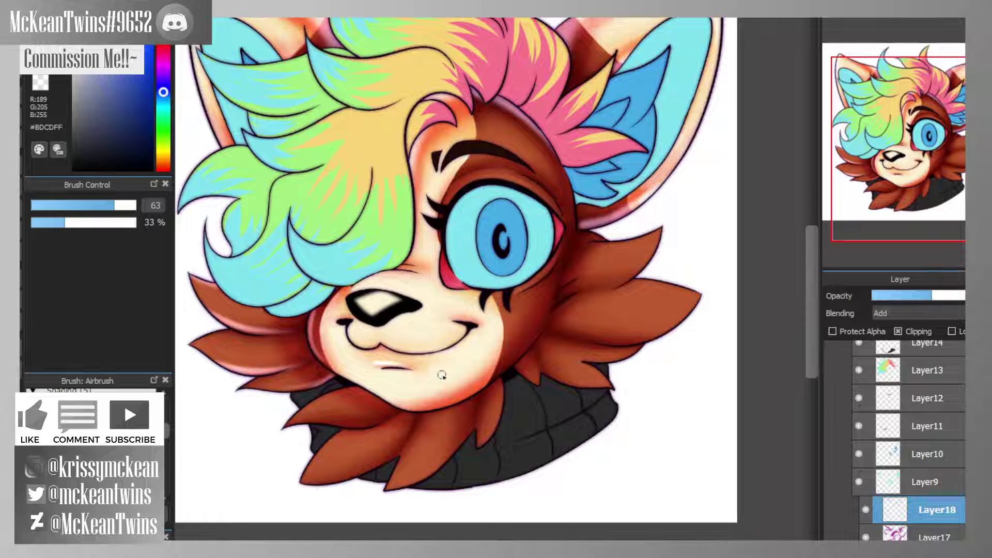
drag(382, 341, 381, 323)
drag(403, 275, 425, 280)
drag(918, 149, 923, 162)
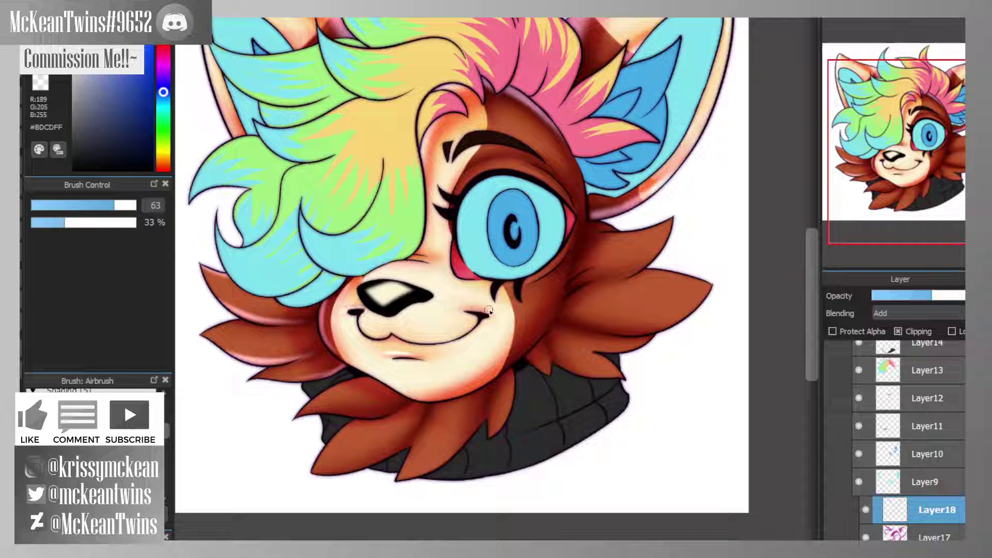
- With brush size 115, airbrush highlights along the right cheek's outer edge and the base of the fur beside it
drag(921, 155, 940, 134)
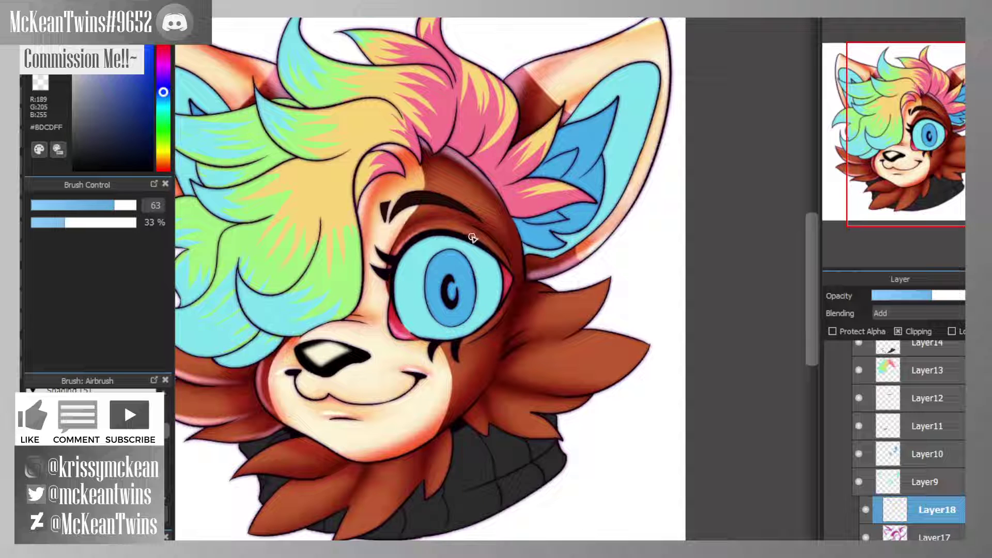
drag(915, 161, 931, 144)
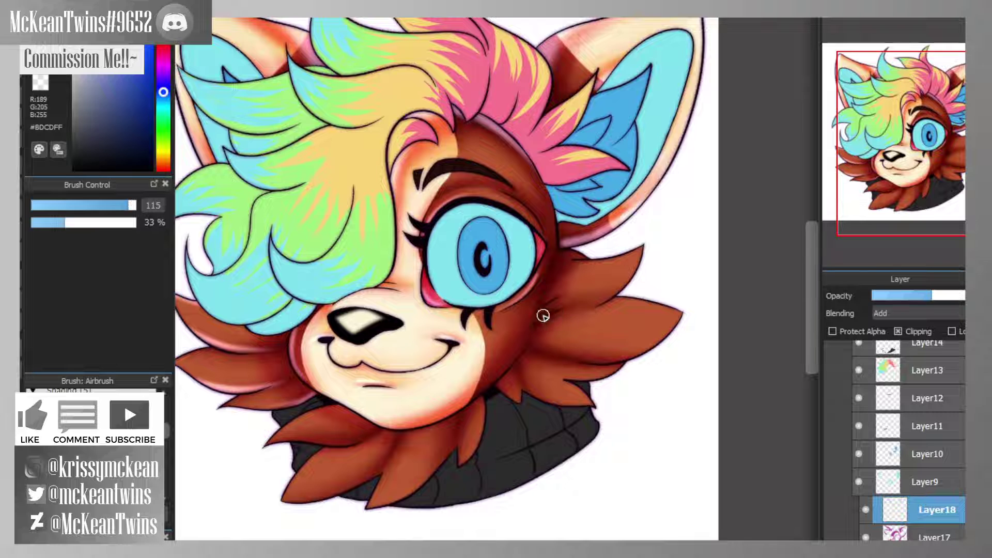
drag(538, 312, 473, 403)
drag(938, 145, 936, 157)
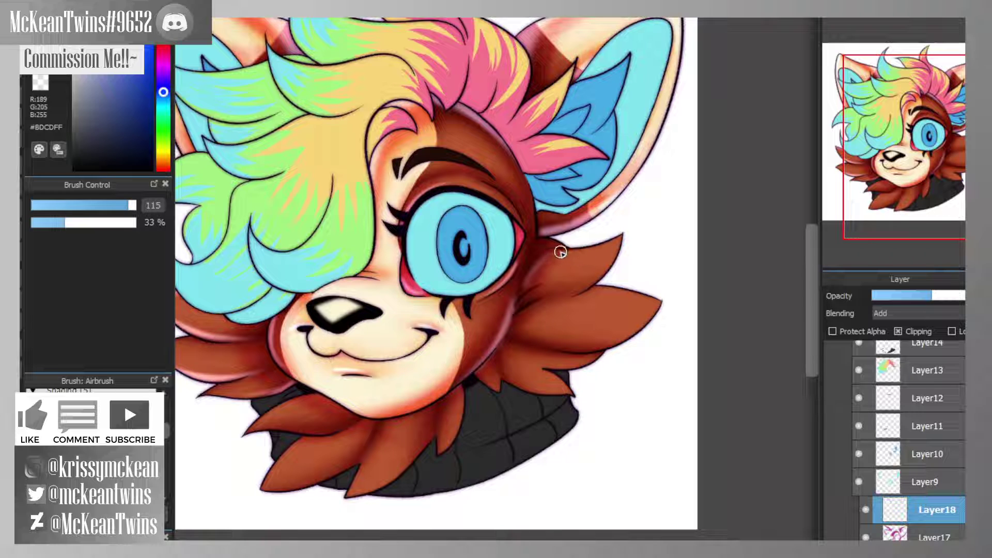
drag(561, 252, 536, 307)
- Reduce the brush size to about 50 and airbrush highlights along the upper right cheek fur tuft
click(110, 205)
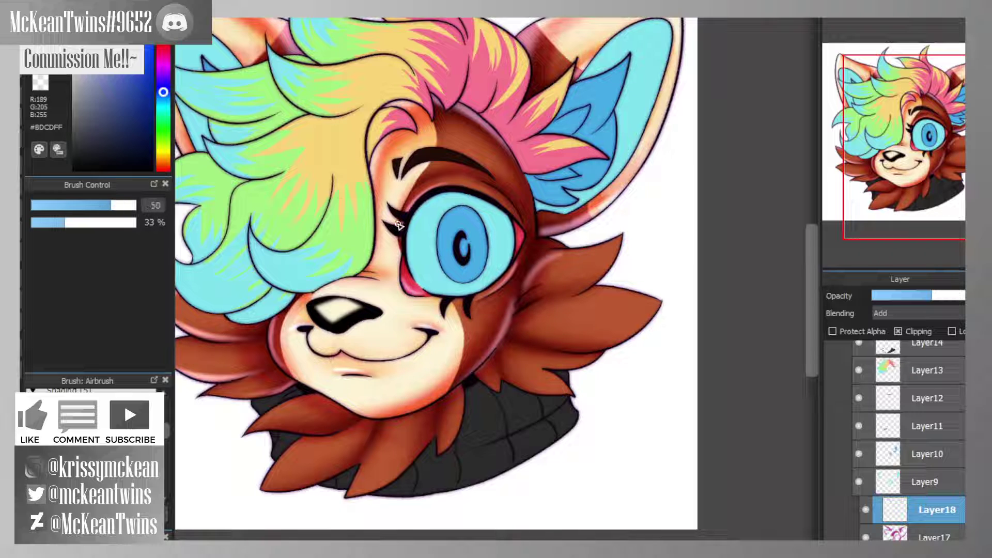
drag(905, 165, 909, 187)
drag(531, 192, 581, 185)
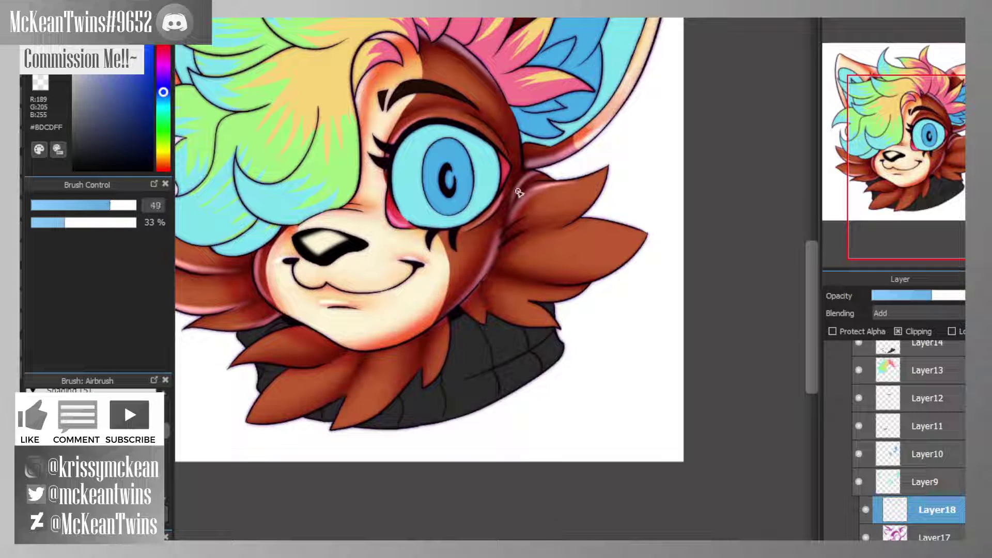
drag(533, 193, 605, 171)
- Airbrush pale blue highlights along the middle and lower fur tufts of the right cheek
drag(496, 260, 603, 279)
mouse_move(498, 261)
mouse_down()
mouse_move(575, 278)
mouse_move(532, 273)
mouse_move(624, 263)
mouse_up()
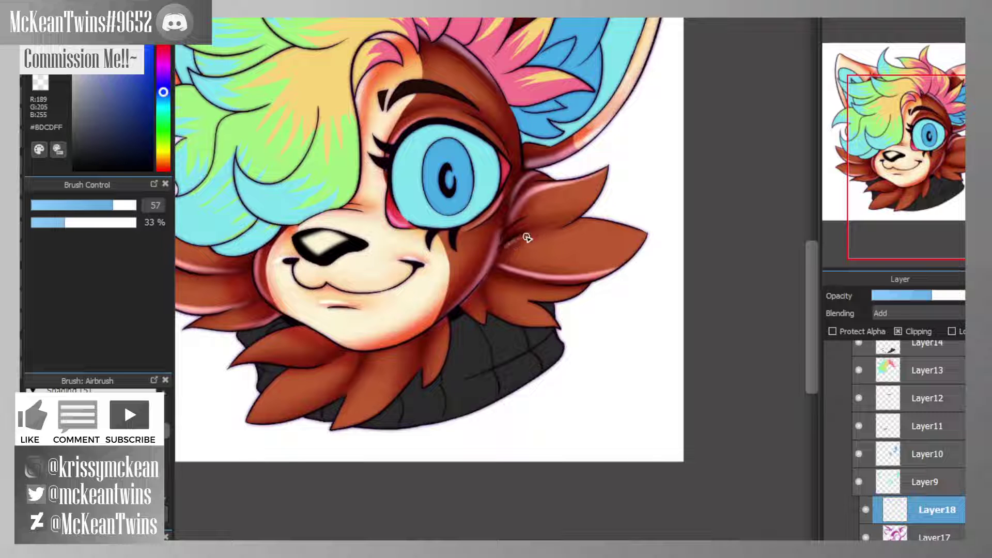
drag(533, 238, 558, 228)
drag(935, 146, 929, 176)
mouse_move(528, 273)
mouse_down()
mouse_move(532, 259)
mouse_move(604, 275)
mouse_up()
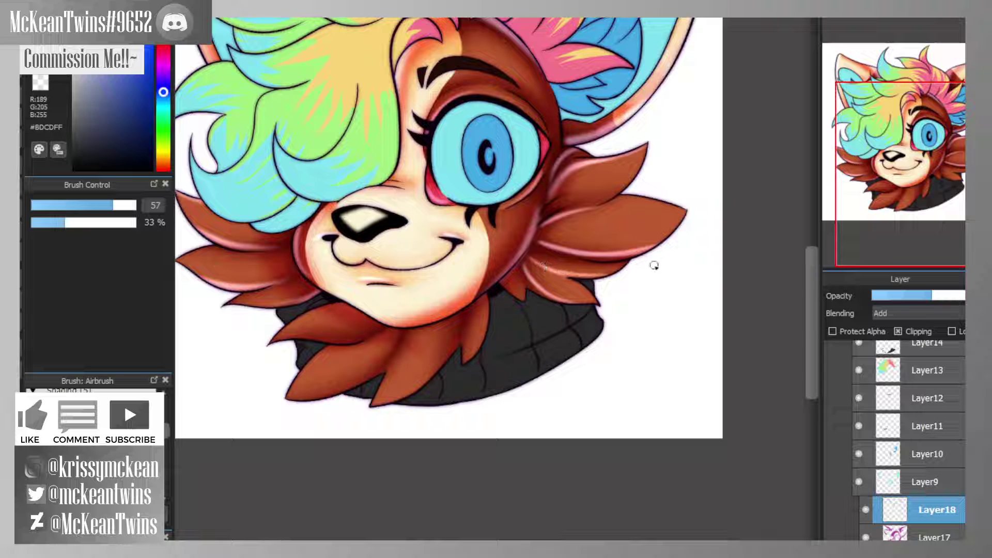
- With brush size 78, airbrush pale blue highlights along the edges of the neck fur tufts under the chin
mouse_move(925, 168)
mouse_down()
mouse_move(922, 145)
mouse_move(918, 197)
mouse_up()
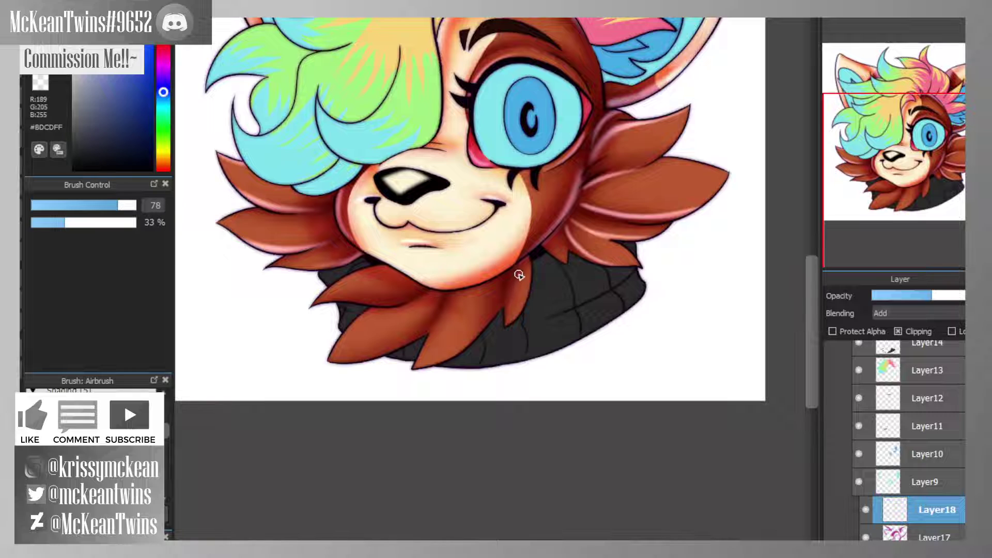
drag(512, 277, 510, 321)
drag(523, 266, 511, 324)
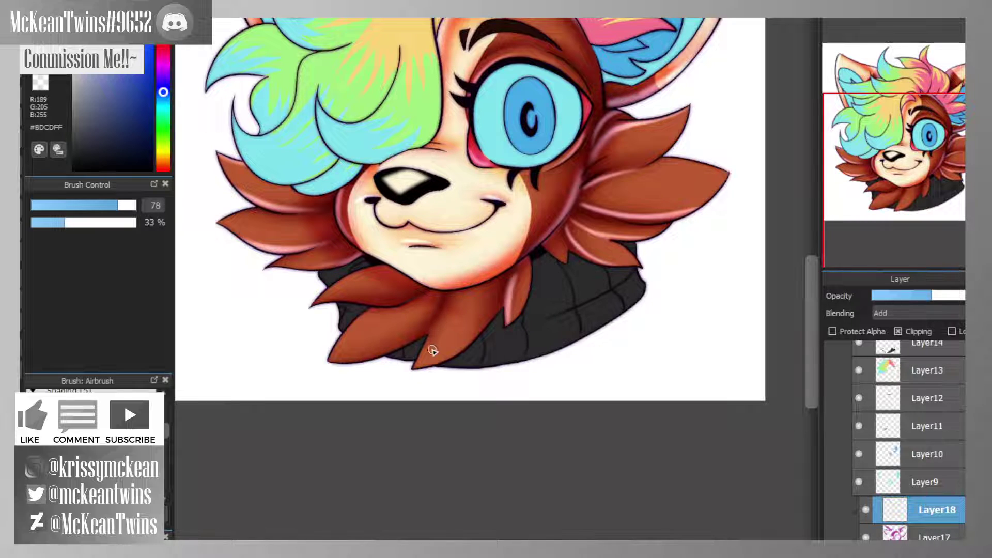
mouse_move(432, 351)
mouse_down()
mouse_move(434, 321)
mouse_move(413, 367)
mouse_move(466, 291)
mouse_up()
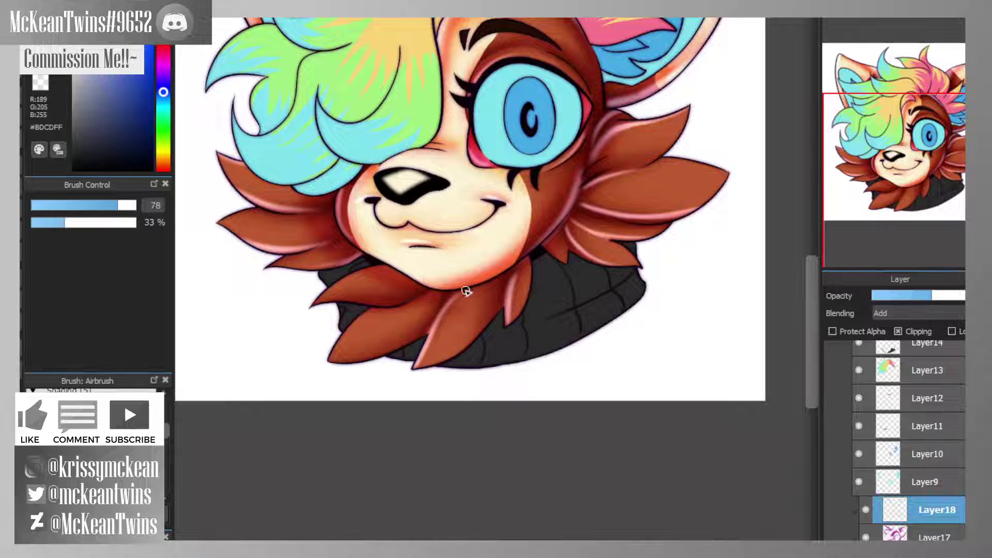
mouse_move(337, 351)
mouse_down()
mouse_move(363, 321)
mouse_move(437, 306)
mouse_up()
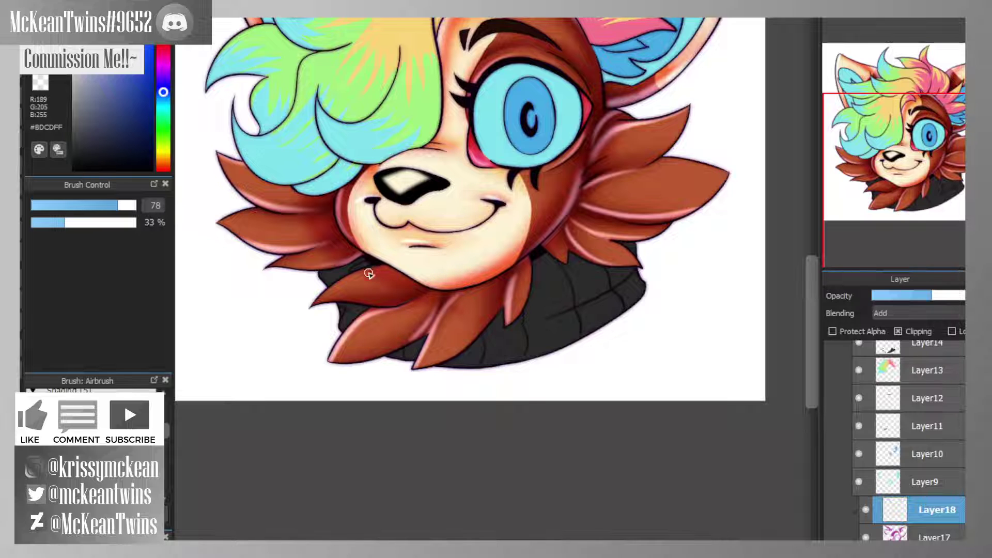
mouse_move(368, 274)
mouse_down()
mouse_move(432, 283)
mouse_move(340, 302)
mouse_move(408, 296)
mouse_up()
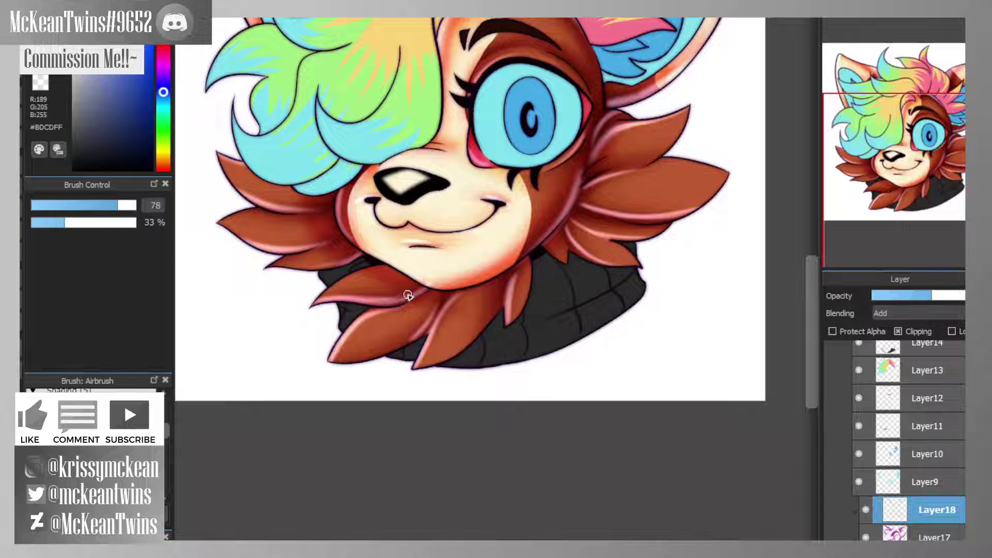
- Lower the opacity of the pale blue Add highlight layer to soften the highlights on the head and fur
drag(899, 148, 914, 138)
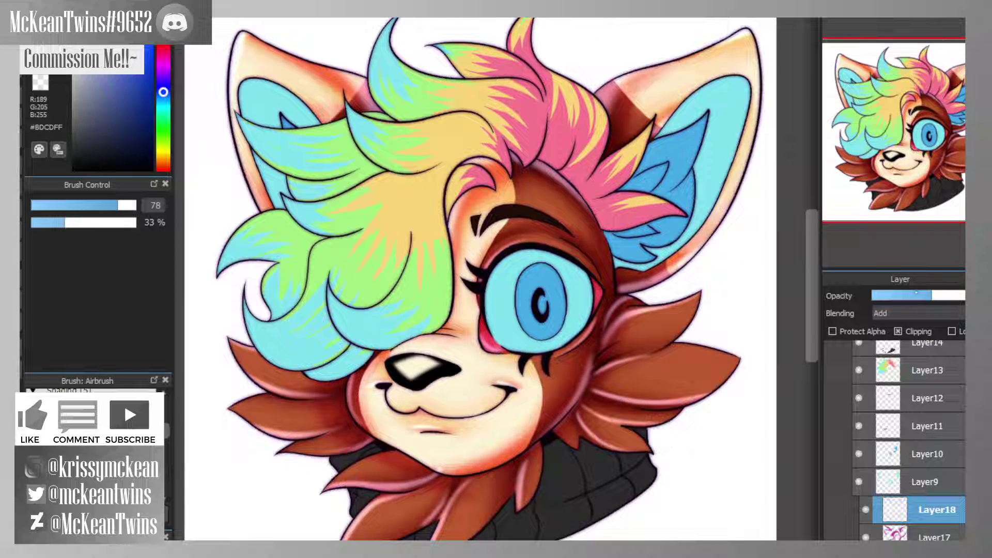
drag(916, 293, 901, 295)
scroll(910, 83, down, 1)
scroll(884, 248, down, 1)
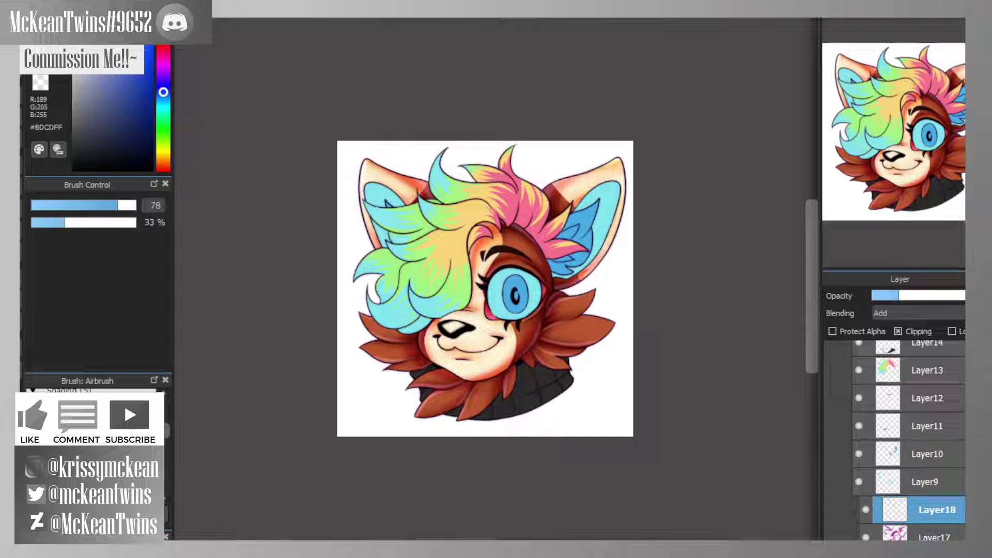
- Add a clipped layer in Add mode and set the airbrush to orange #FFBF5E at size 631
key(ctrl+shift+n)
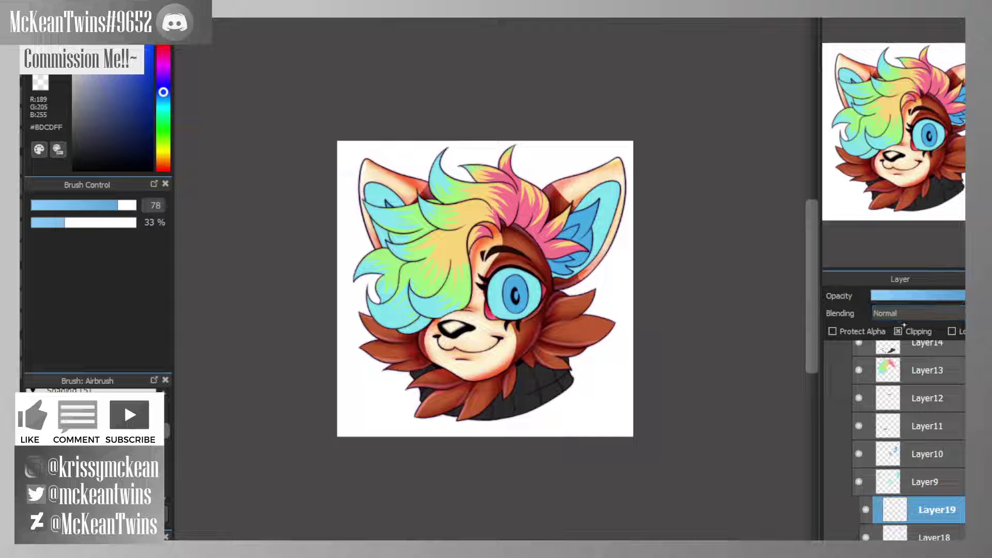
click(903, 315)
click(882, 343)
click(164, 158)
drag(129, 206, 199, 208)
- Airbrush a broad orange glow over the left cheek fur, right cheek fur, neck tufts and face
drag(401, 375, 397, 324)
mouse_move(577, 291)
mouse_down()
mouse_move(569, 338)
mouse_move(551, 359)
mouse_up()
mouse_move(421, 385)
mouse_down()
mouse_move(448, 392)
mouse_move(440, 376)
mouse_move(425, 382)
mouse_move(443, 392)
mouse_move(433, 374)
mouse_move(460, 406)
mouse_move(495, 398)
mouse_up()
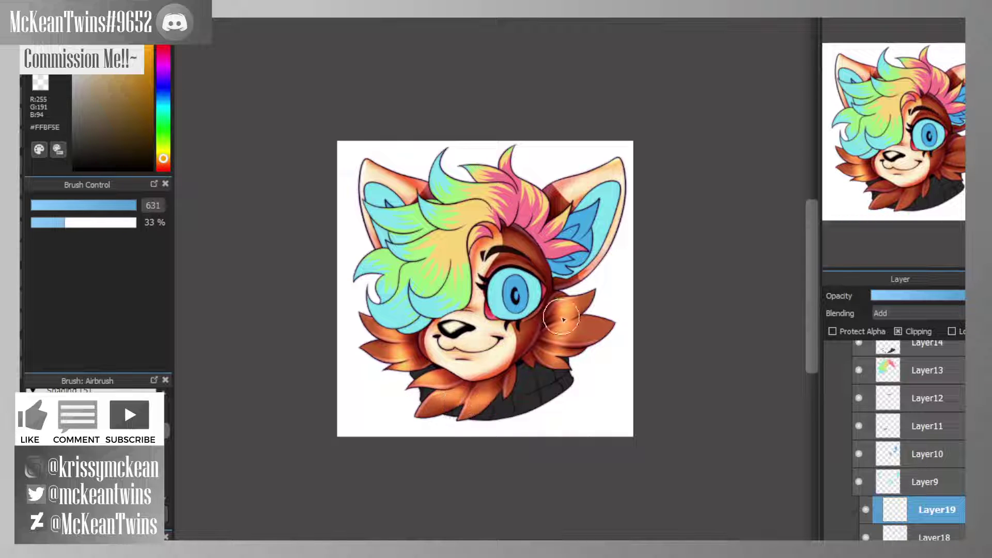
drag(534, 340, 521, 339)
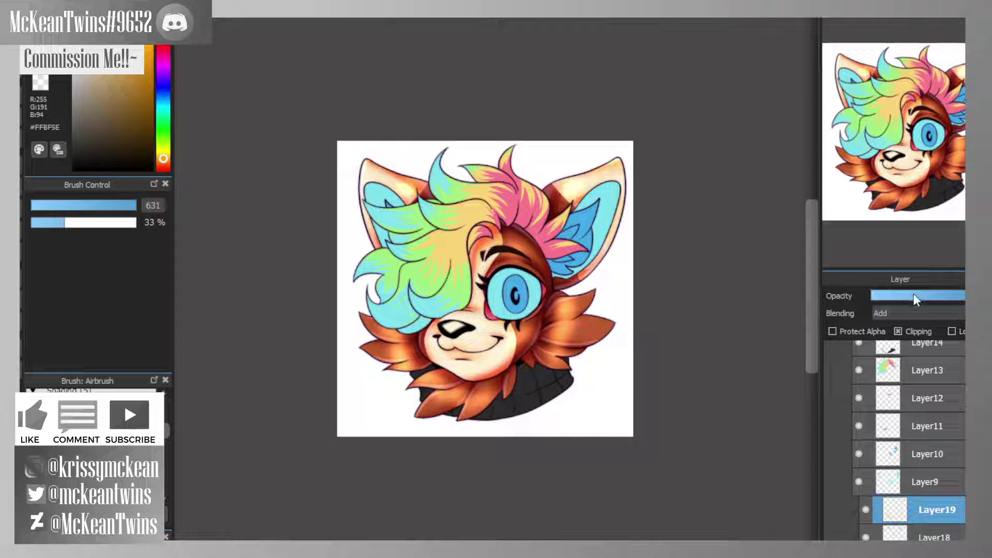
- With the transparent airbrush at size 89, erase parts of the orange glow along the cheek fur tufts to define them
key(ctrl+plus)
drag(693, 202, 701, 159)
drag(110, 205, 122, 205)
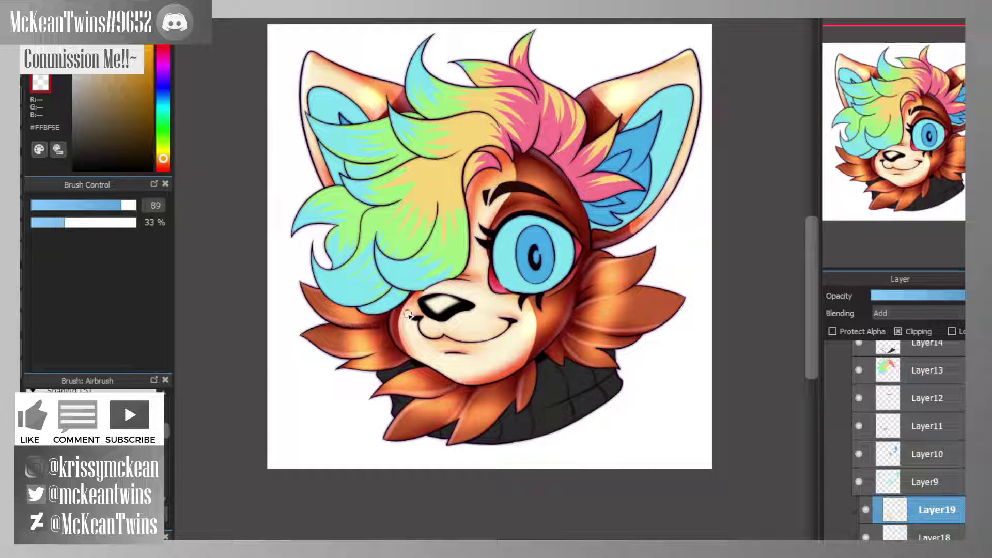
drag(350, 358, 408, 335)
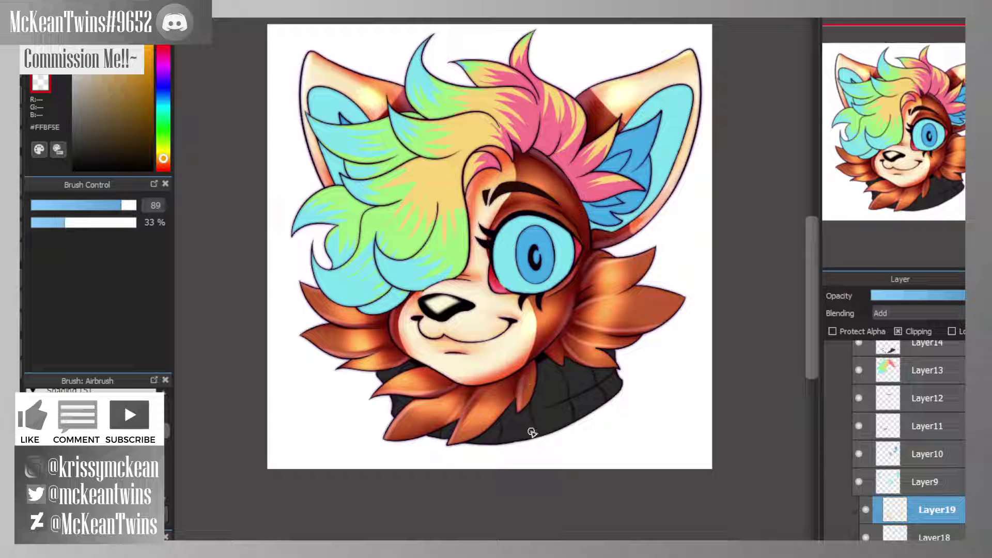
mouse_move(577, 323)
mouse_down()
mouse_move(619, 333)
mouse_move(624, 308)
mouse_up()
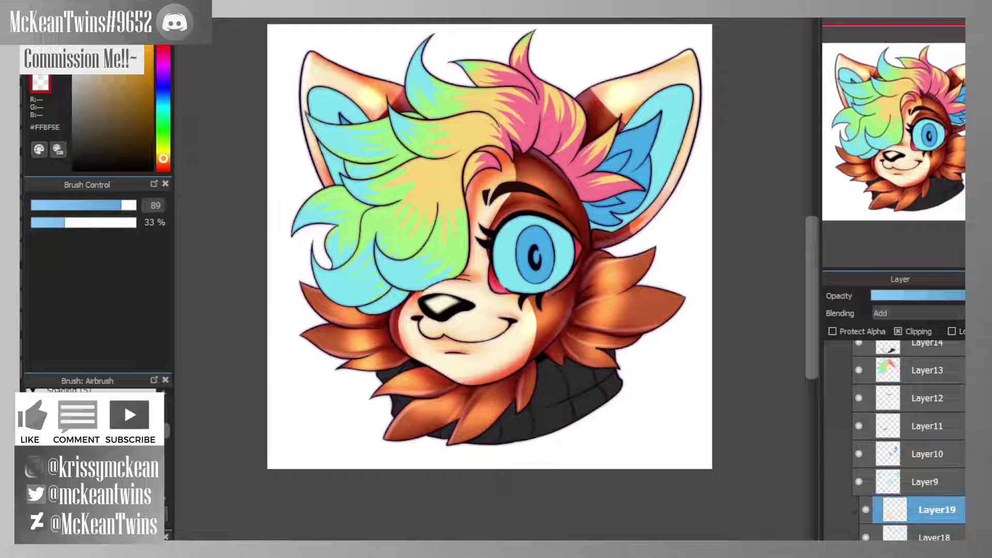
key(ctrl+z)
drag(585, 282, 637, 266)
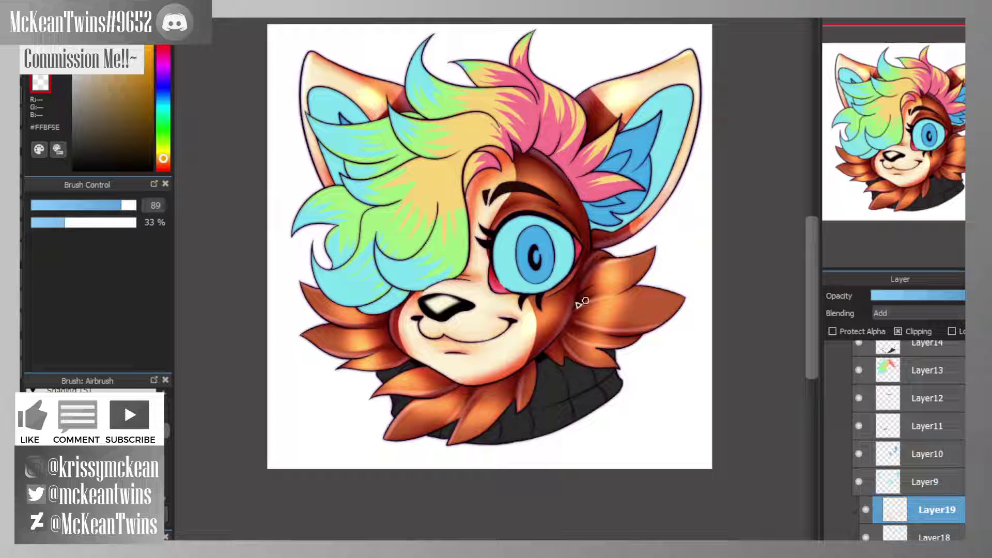
mouse_move(585, 300)
mouse_down()
mouse_move(622, 310)
mouse_move(584, 335)
mouse_move(620, 344)
mouse_up()
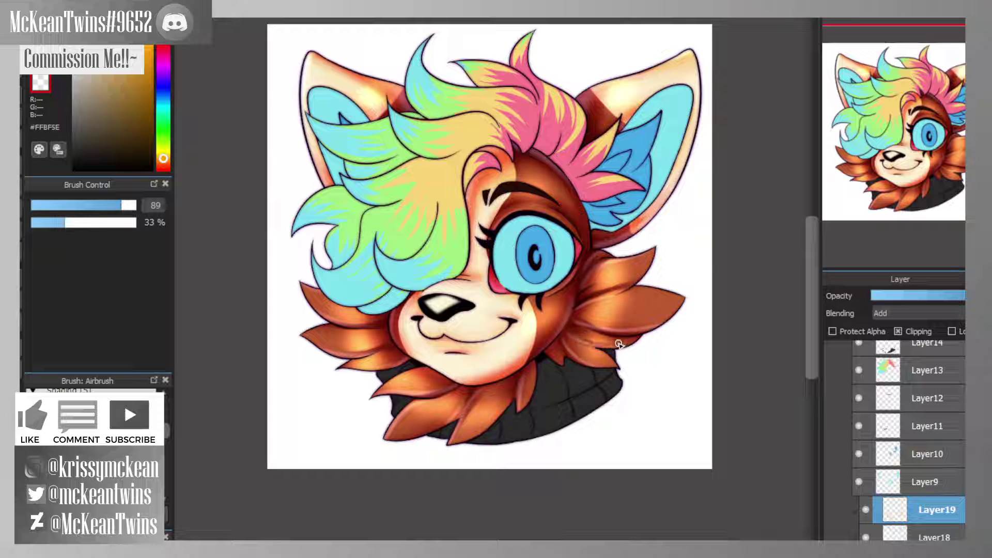
mouse_move(674, 199)
mouse_down()
mouse_move(654, 213)
mouse_move(692, 215)
mouse_move(686, 200)
mouse_up()
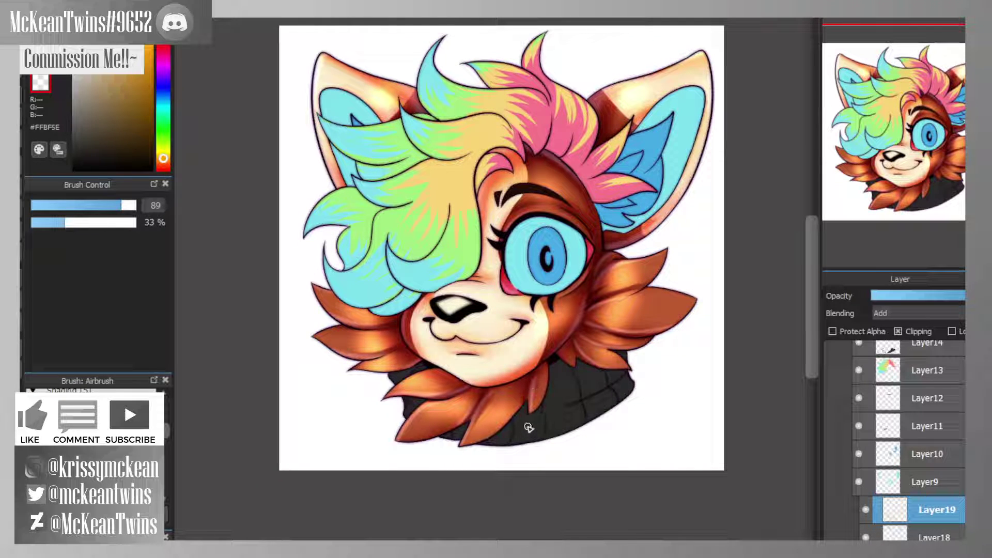
- Reduce the transparent airbrush to size 40 and erase fine strand lines into the orange fur glow
click(84, 206)
drag(97, 203, 101, 201)
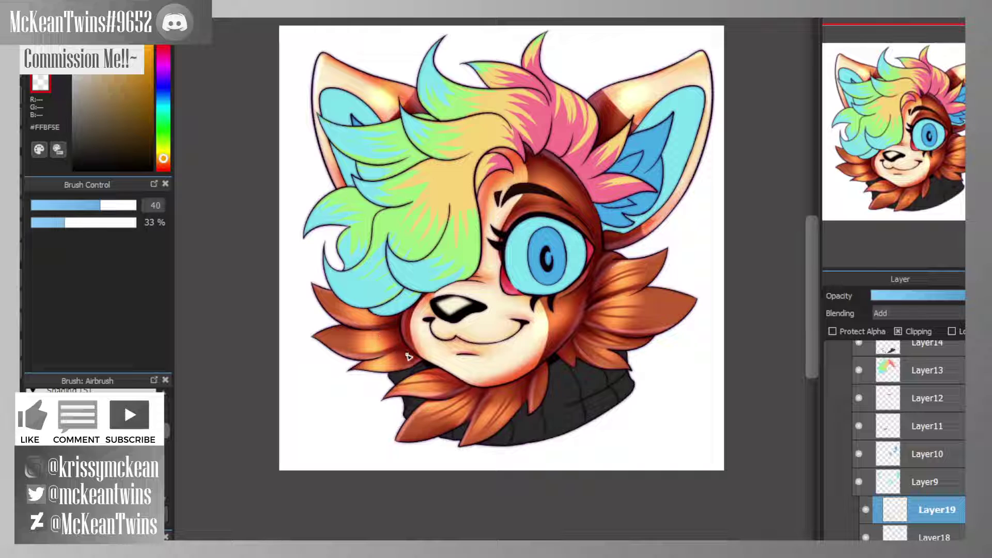
drag(357, 369, 409, 359)
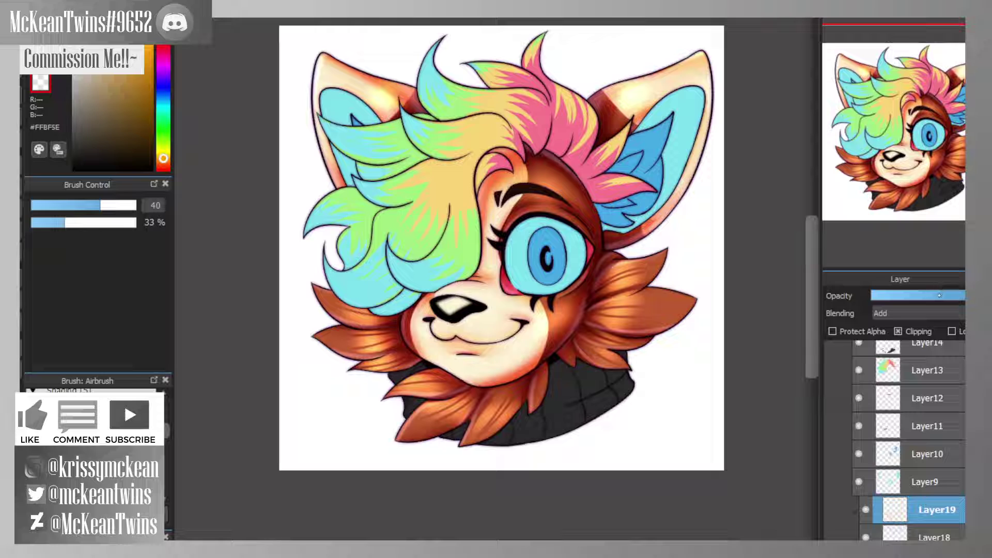
- Lower the orange glow layer's opacity slightly and toggle its visibility to compare the effect
click(940, 296)
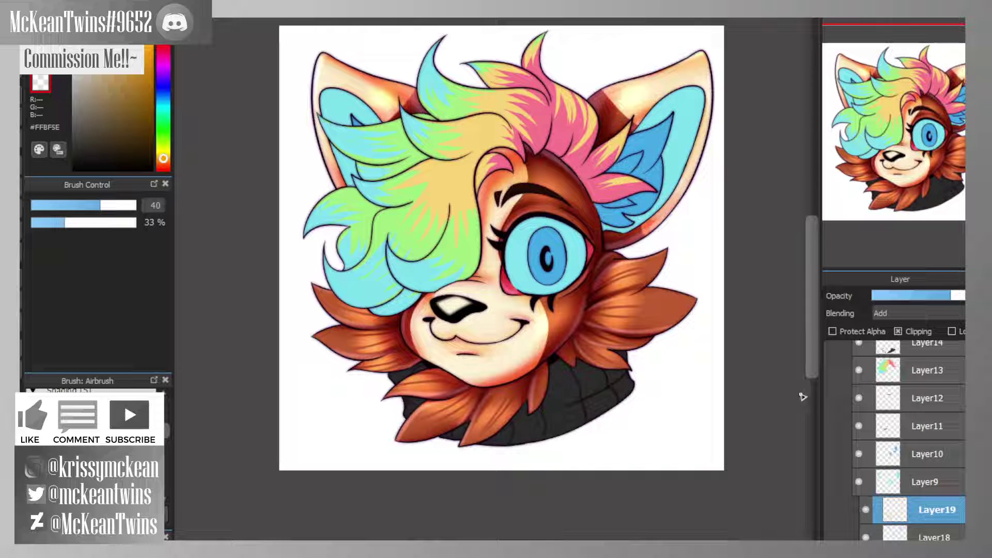
click(866, 510)
click(866, 510)
- Add a clipped layer and set up the Coarse brush (Sumi Ink) in purple #682281 at size 389
key(ctrl+shift+n)
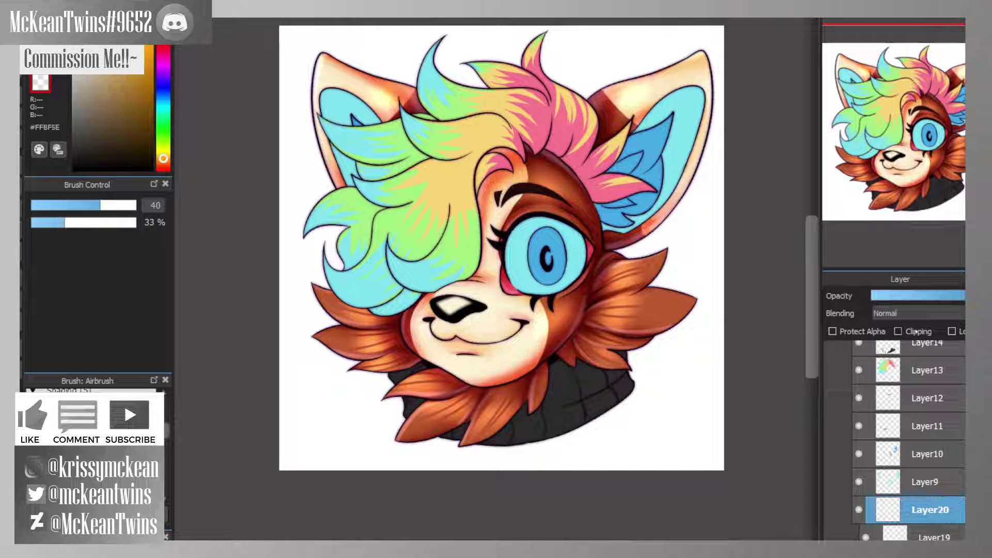
click(915, 331)
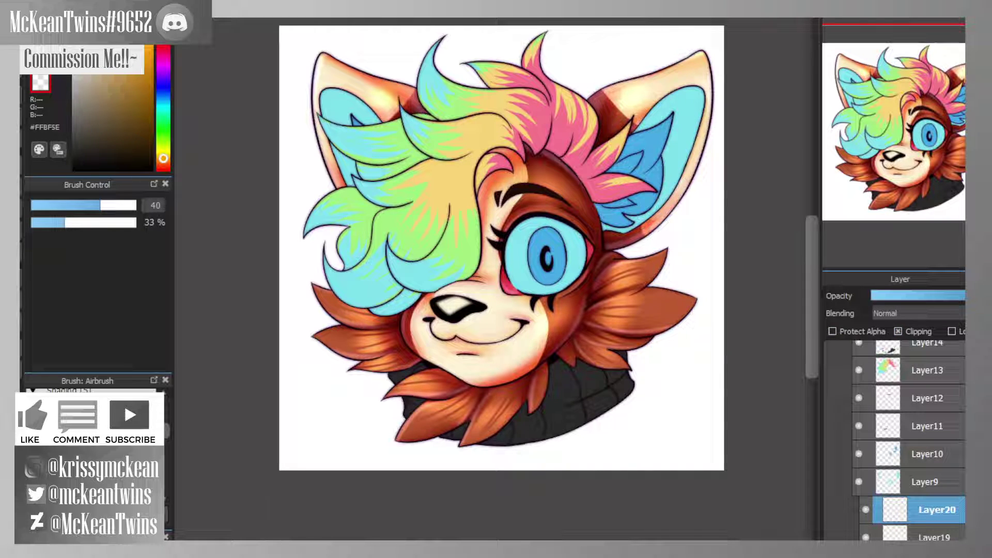
click(88, 465)
click(163, 70)
click(132, 107)
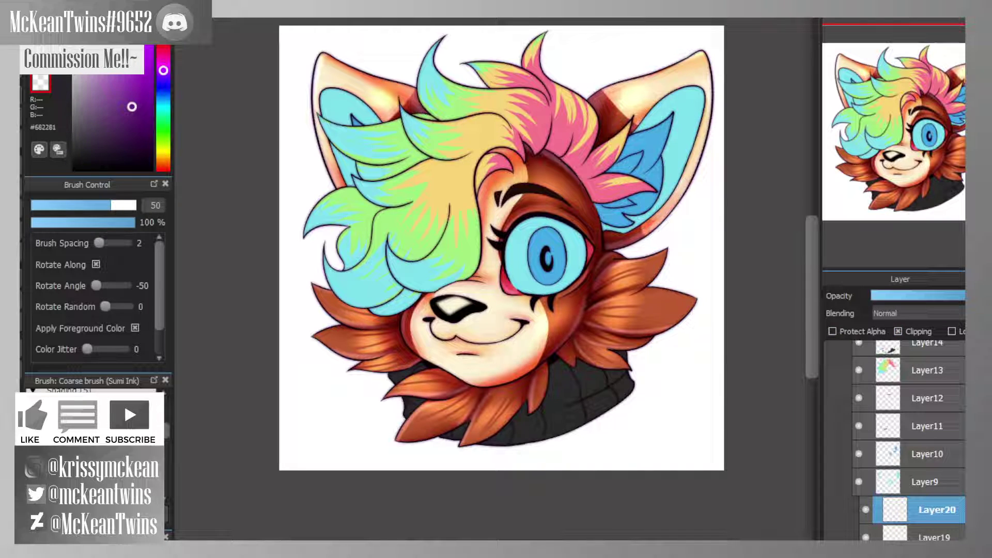
drag(121, 206, 137, 206)
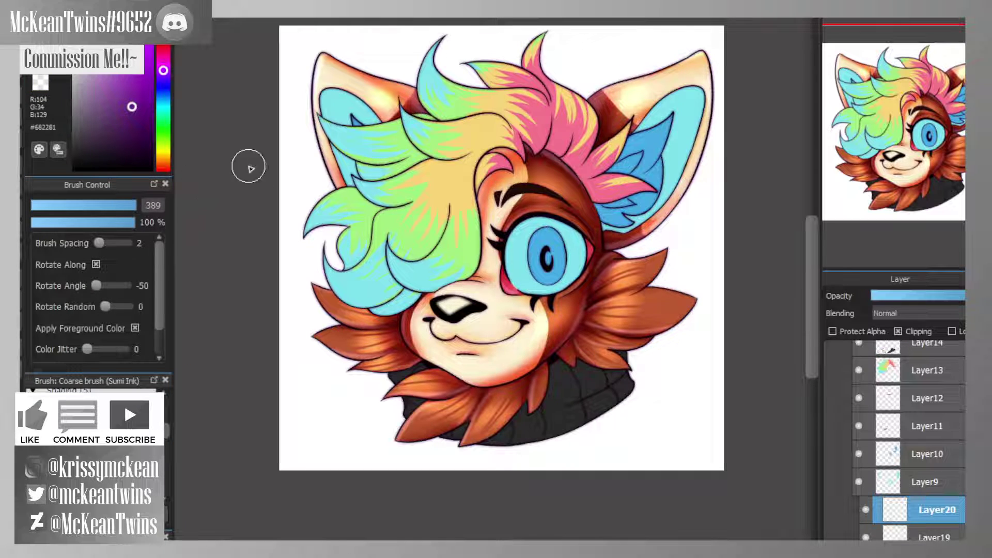
drag(309, 283, 412, 323)
drag(320, 333, 424, 327)
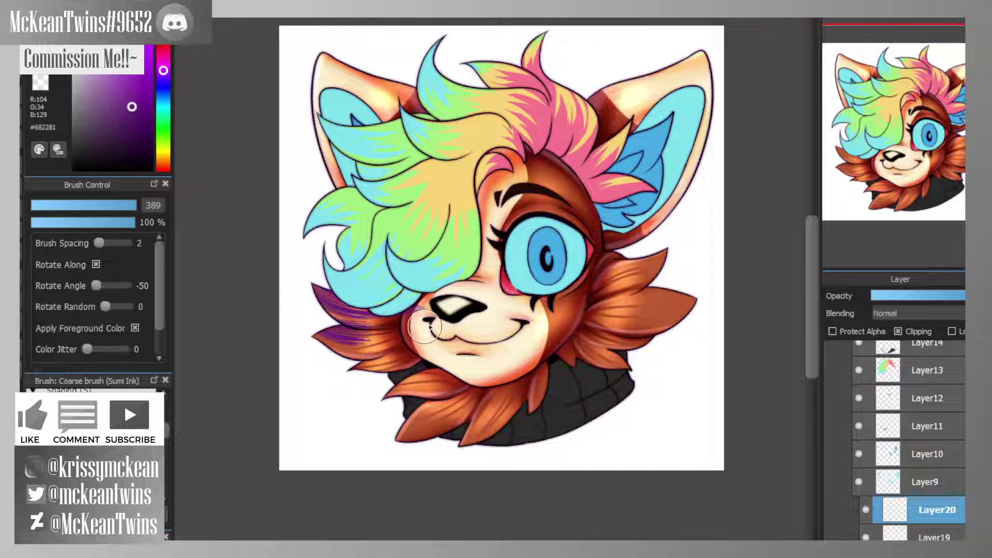
scroll(894, 44, up, 2)
mouse_move(900, 155)
mouse_down()
mouse_move(875, 187)
mouse_move(873, 175)
mouse_up()
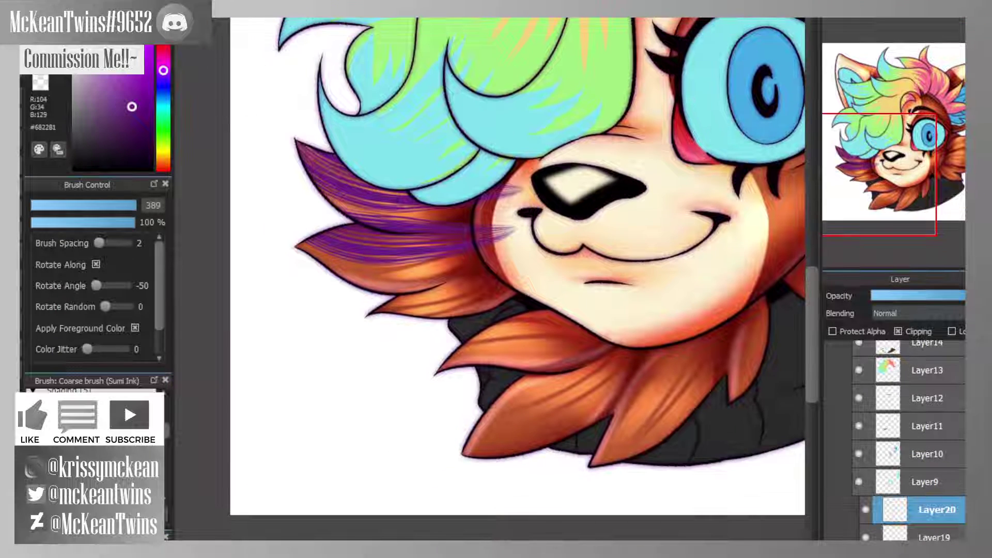
key(ctrl+z)
key(ctrl+z)
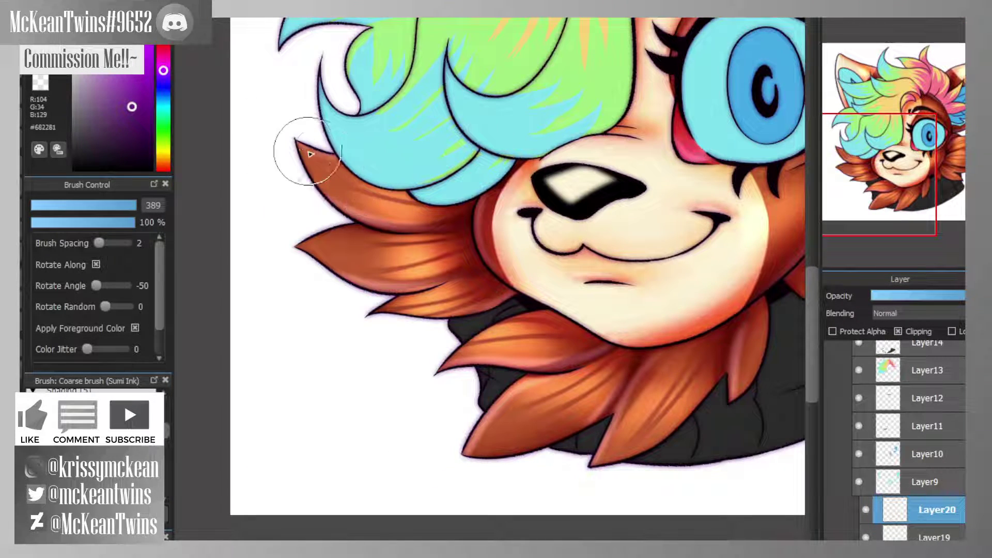
- Paint purple coarse-brush hair texture along the upper, middle and lower tufts of the left cheek fur
mouse_move(300, 148)
mouse_down()
mouse_move(388, 207)
mouse_move(522, 196)
mouse_up()
drag(298, 242, 473, 257)
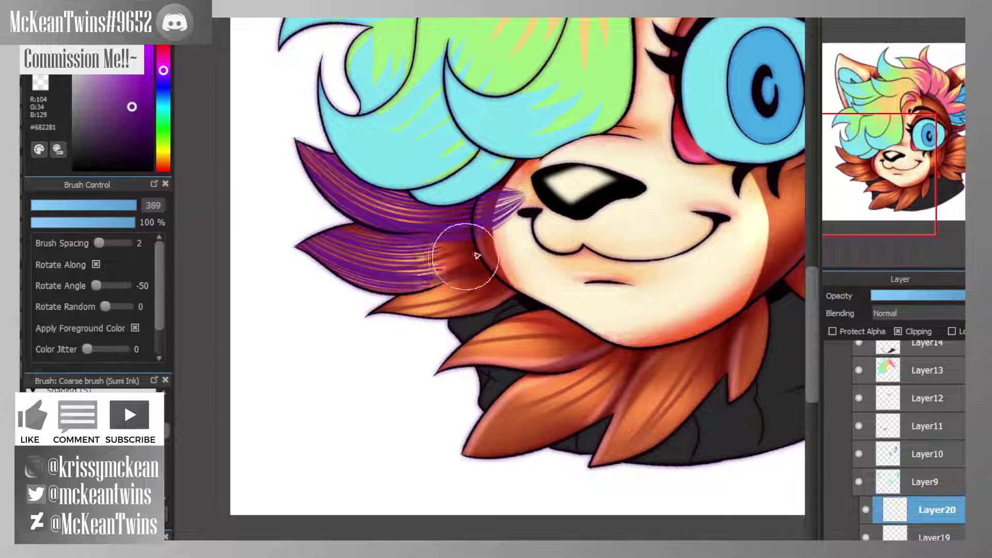
mouse_move(366, 297)
mouse_down()
mouse_move(460, 298)
mouse_move(537, 266)
mouse_up()
- Paint purple coarse-brush hair texture along each of the neck fur tufts under the chin
drag(881, 178, 918, 191)
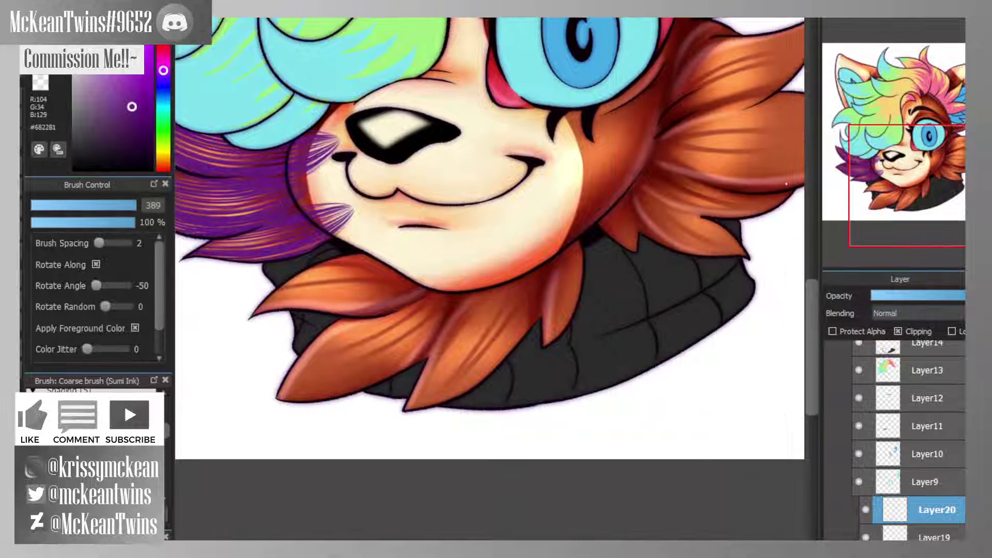
drag(268, 310, 417, 277)
drag(356, 299, 455, 258)
drag(280, 409, 468, 274)
drag(460, 315, 486, 279)
mouse_move(391, 384)
mouse_down()
mouse_move(494, 318)
mouse_move(517, 282)
mouse_move(485, 341)
mouse_move(408, 428)
mouse_move(577, 255)
mouse_move(569, 259)
mouse_move(616, 311)
mouse_up()
- Paint purple coarse-brush hair texture across the right cheek fur tufts
mouse_move(912, 186)
mouse_down()
mouse_move(892, 156)
mouse_move(959, 156)
mouse_up()
mouse_move(433, 233)
mouse_down()
mouse_move(539, 187)
mouse_move(417, 270)
mouse_move(599, 181)
mouse_move(412, 320)
mouse_move(647, 200)
mouse_move(460, 323)
mouse_move(433, 319)
mouse_move(556, 319)
mouse_move(706, 257)
mouse_move(506, 282)
mouse_move(623, 256)
mouse_move(499, 282)
mouse_move(448, 311)
mouse_move(441, 334)
mouse_move(406, 327)
mouse_move(536, 361)
mouse_move(383, 340)
mouse_move(481, 405)
mouse_move(371, 342)
mouse_move(423, 414)
mouse_up()
drag(874, 175, 891, 172)
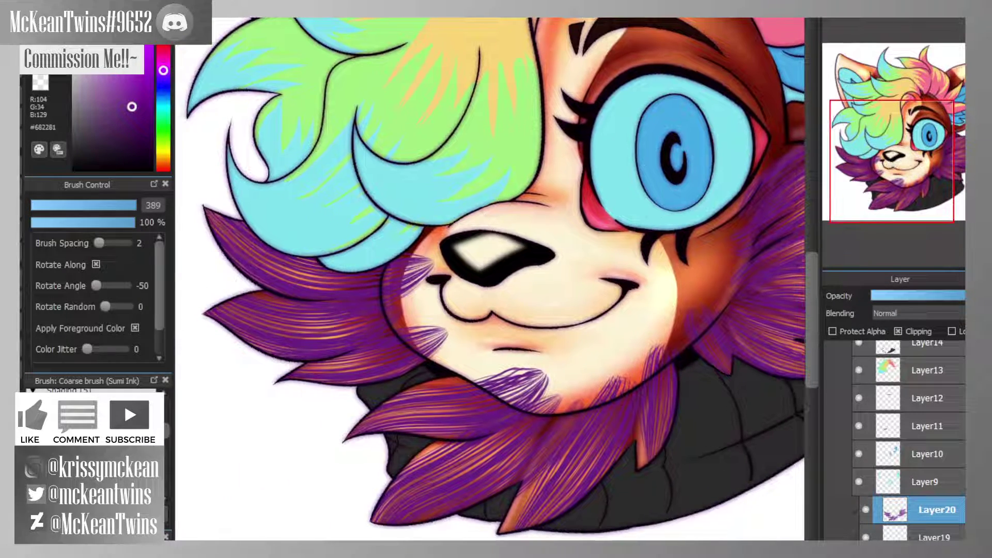
- With the Pen in transparent colour at size 163, erase the purple texture strokes that spill onto the face
click(85, 404)
click(43, 85)
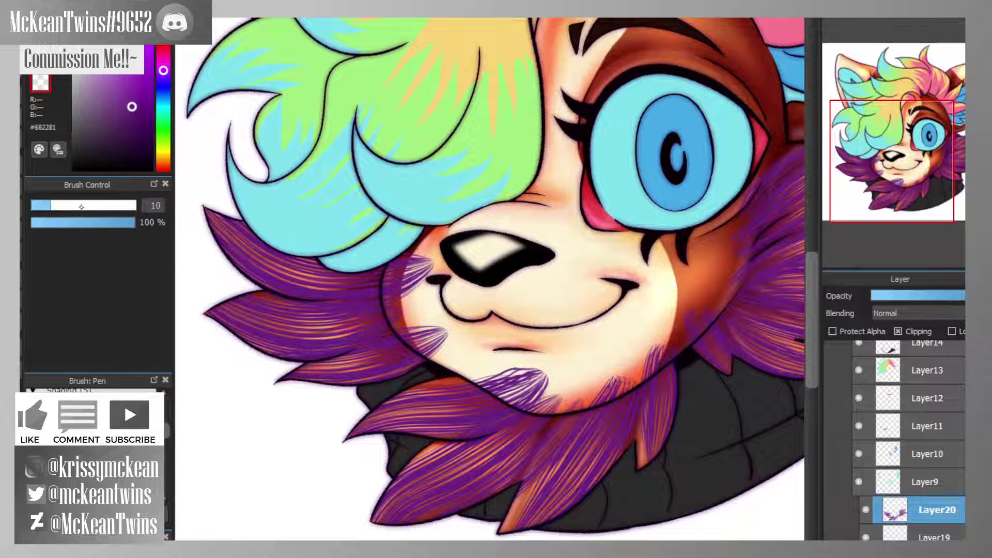
click(83, 205)
drag(116, 205, 137, 205)
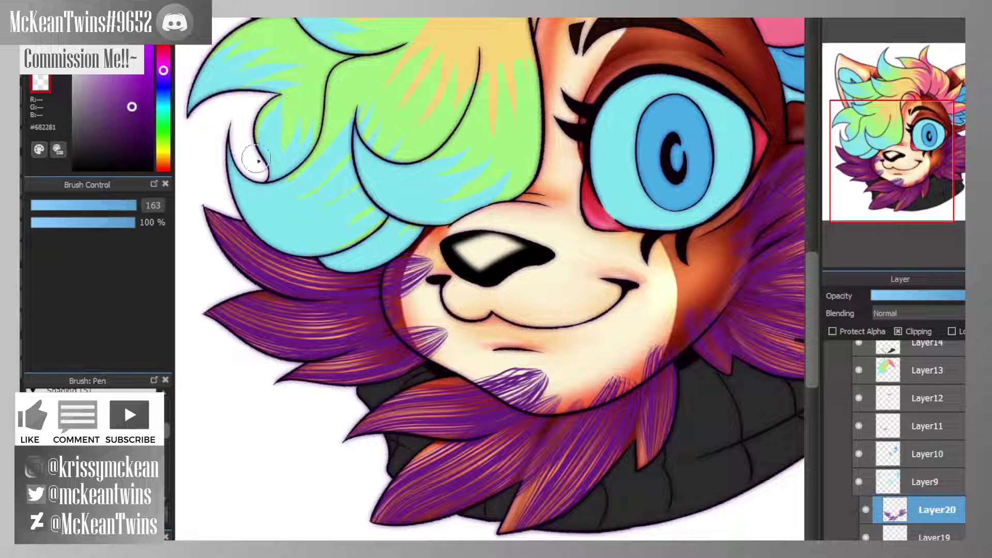
mouse_move(421, 255)
mouse_down()
mouse_move(438, 277)
mouse_move(410, 281)
mouse_move(394, 299)
mouse_move(398, 287)
mouse_move(436, 336)
mouse_move(505, 332)
mouse_move(535, 378)
mouse_move(478, 370)
mouse_move(529, 396)
mouse_move(565, 400)
mouse_move(665, 351)
mouse_move(706, 301)
mouse_move(731, 262)
mouse_move(778, 119)
mouse_up()
- Set the purple fur texture layer to Multiply and lower its opacity for a subtle strand effect
key(ctrl+minus)
key(ctrl+minus)
drag(517, 258, 517, 231)
click(899, 332)
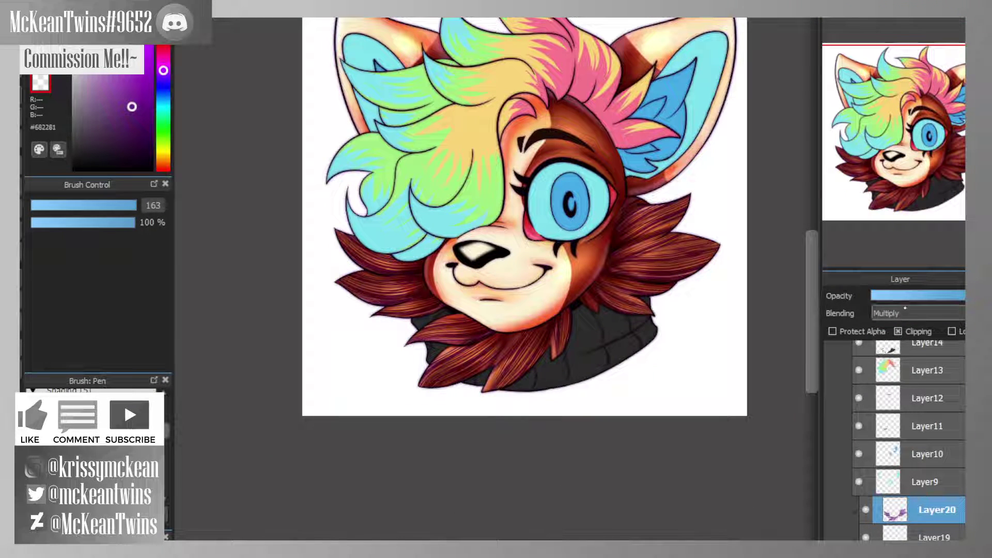
drag(903, 296, 909, 291)
mouse_move(916, 130)
mouse_down()
mouse_move(908, 120)
mouse_move(869, 157)
mouse_up()
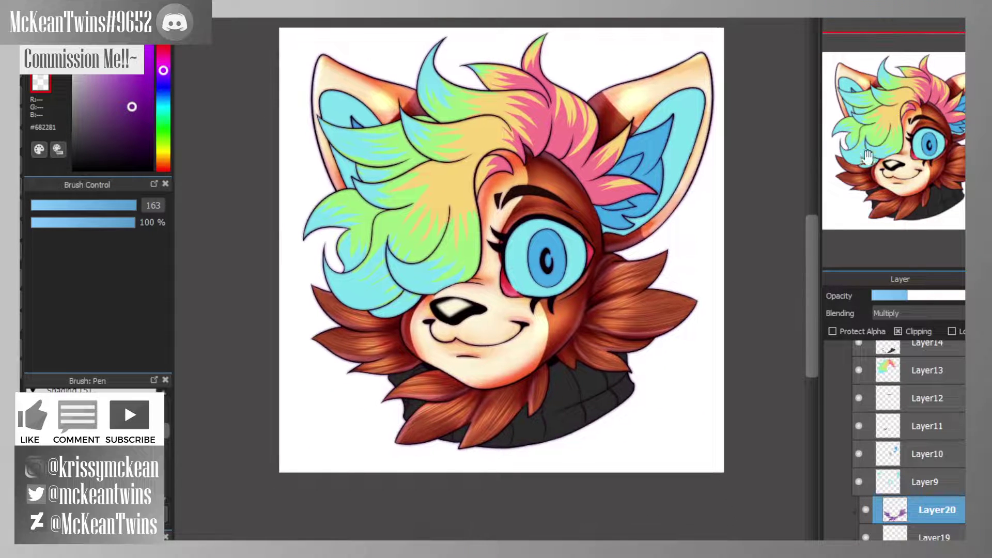
- Add another clipped layer in Add mode and set the airbrush to orange #FFBF5E at size 186
key(ctrl+shift+n)
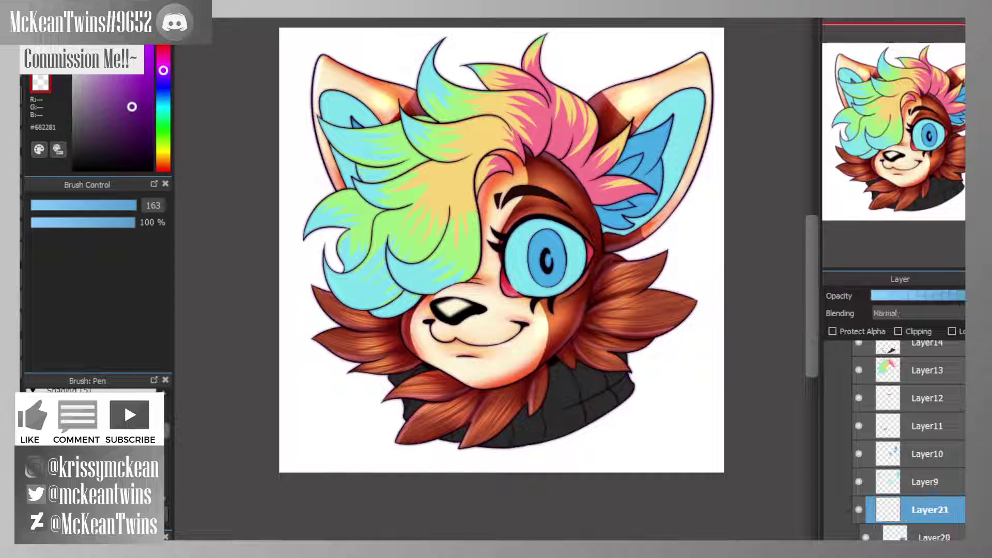
click(909, 329)
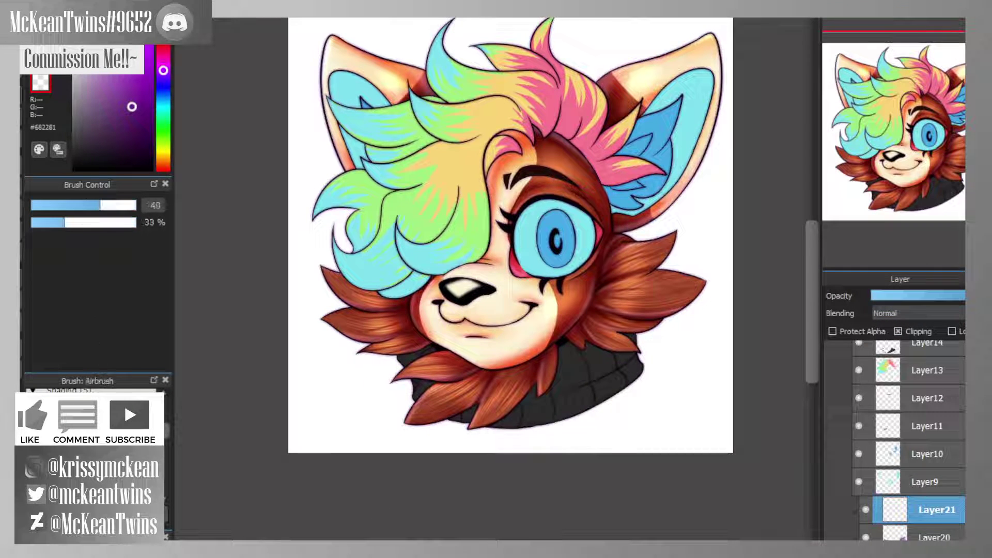
key(z)
click(163, 158)
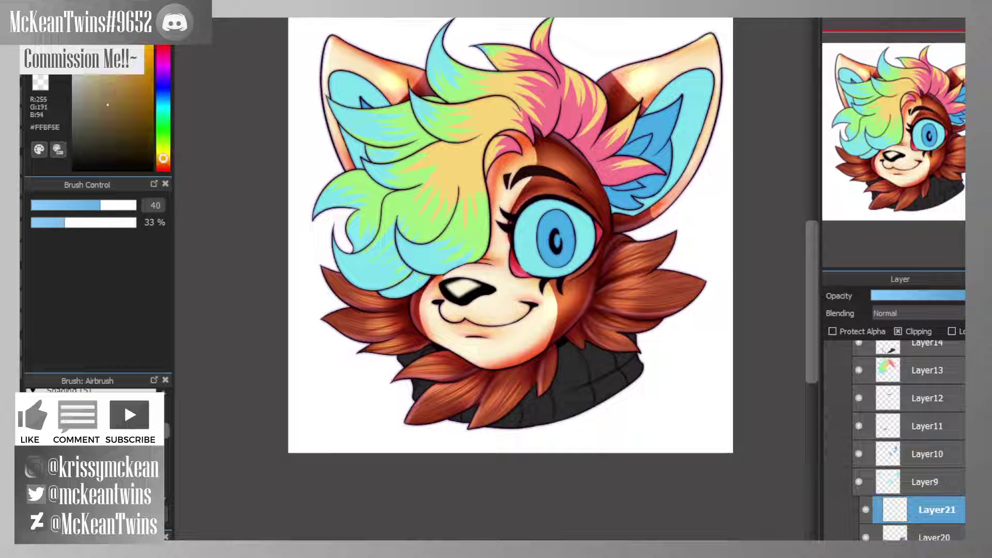
drag(106, 206, 137, 205)
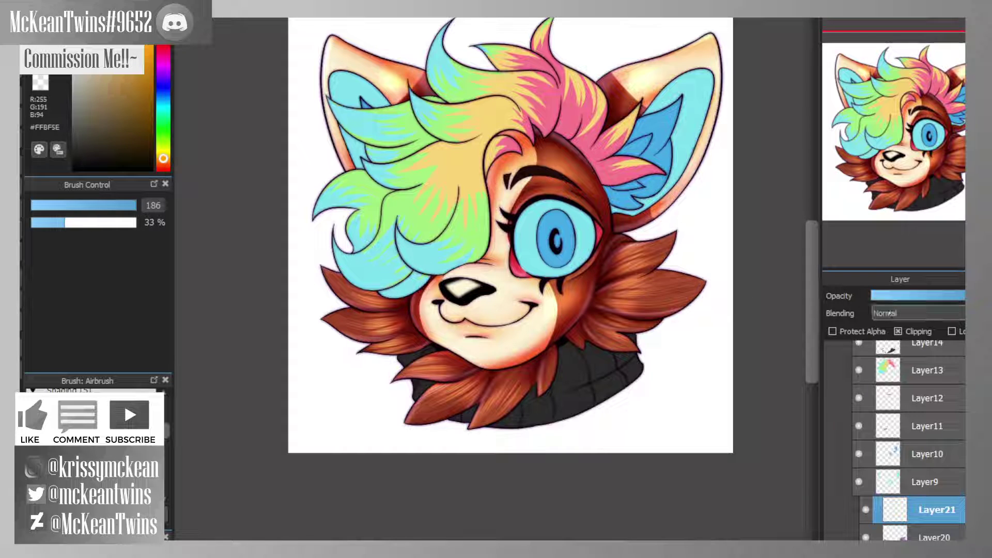
click(890, 313)
click(890, 336)
- Airbrush bright orange shine bands across the left cheek fur, the neck tufts and the right cheek fur
drag(369, 294, 407, 350)
mouse_move(414, 362)
mouse_down()
mouse_move(448, 356)
mouse_move(441, 370)
mouse_move(483, 383)
mouse_move(486, 395)
mouse_move(551, 364)
mouse_up()
mouse_move(637, 247)
mouse_down()
mouse_move(640, 269)
mouse_move(637, 284)
mouse_move(607, 325)
mouse_up()
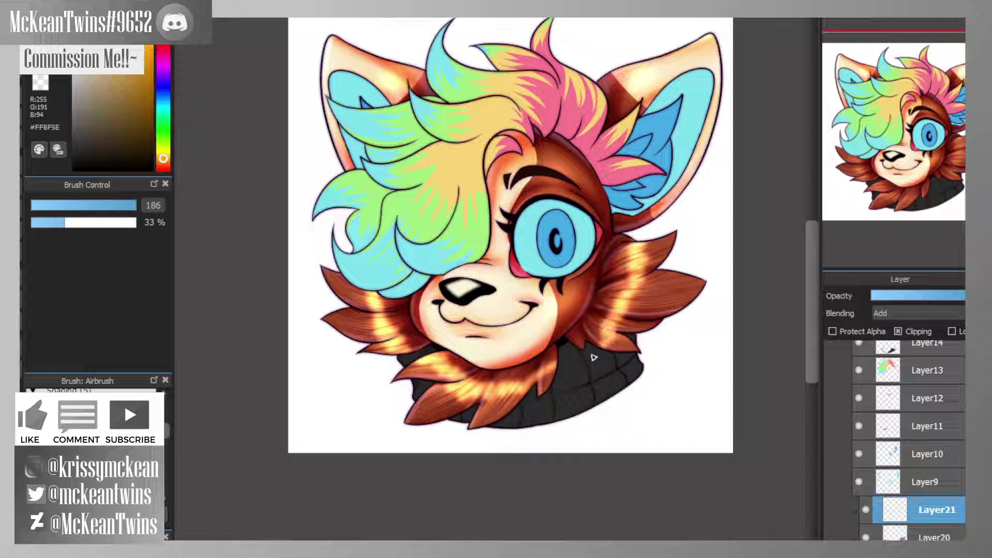
- With the airbrush in transparent colour at size 41 and 33% opacity, erase streaks through the left cheek fur's shine band
drag(888, 120, 874, 127)
click(834, 19)
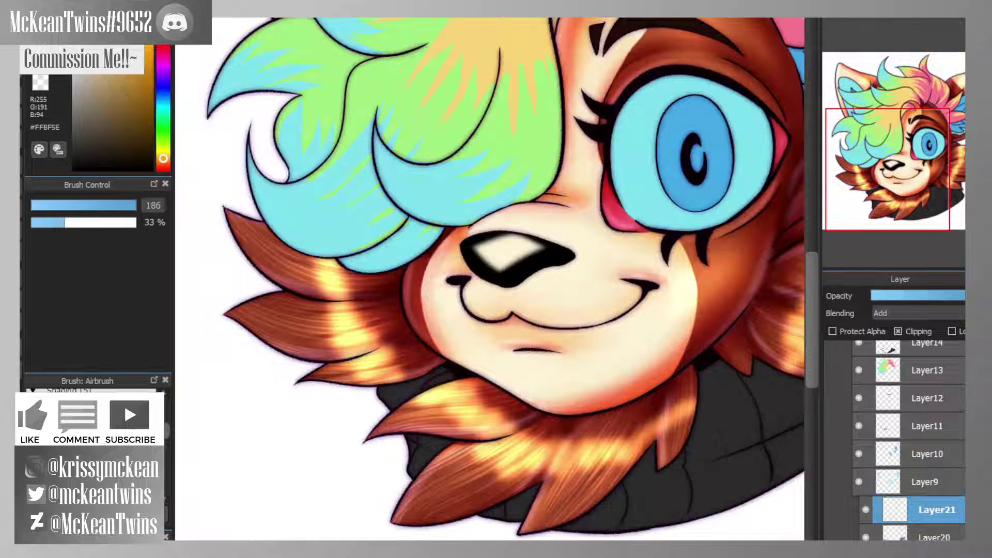
click(41, 83)
click(116, 206)
drag(115, 206, 101, 205)
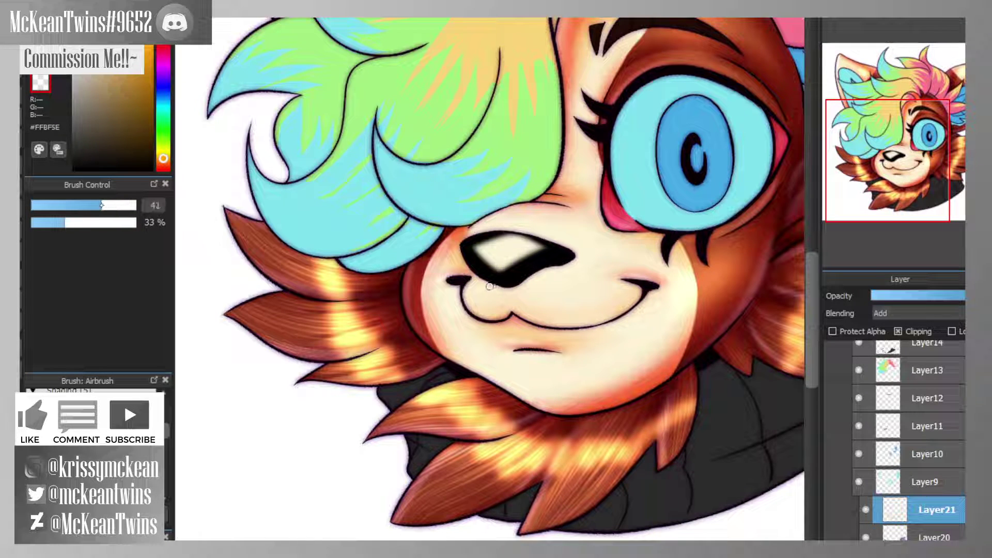
drag(313, 299, 413, 295)
drag(390, 348, 344, 356)
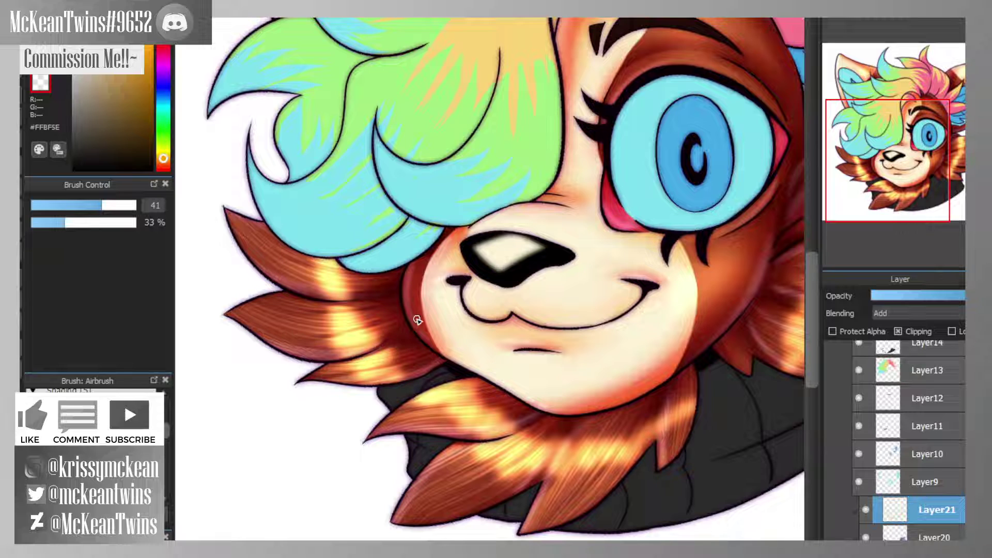
- Set the transparent brush to size 52 and 100% opacity and carve gaps into the shine bands on the neck tufts and right cheek
drag(100, 225, 425, 282)
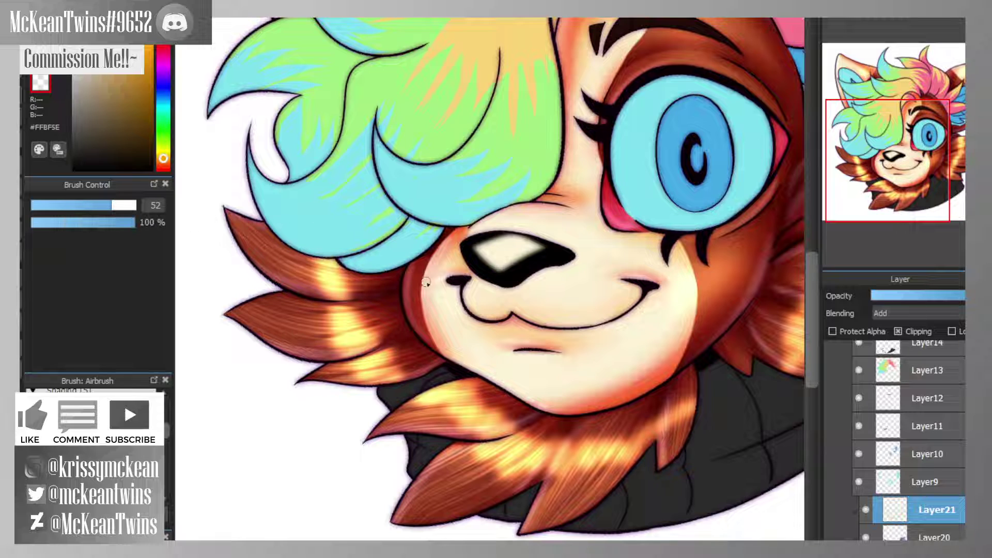
drag(484, 439, 474, 443)
mouse_move(905, 150)
mouse_down()
mouse_move(911, 145)
mouse_move(907, 186)
mouse_up()
drag(470, 366, 449, 406)
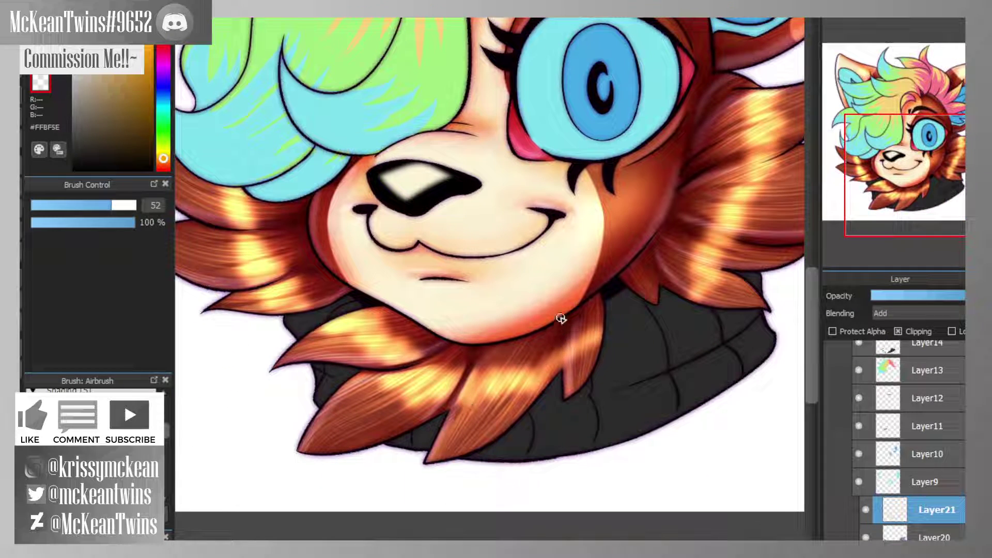
drag(563, 341, 563, 372)
drag(919, 177, 962, 164)
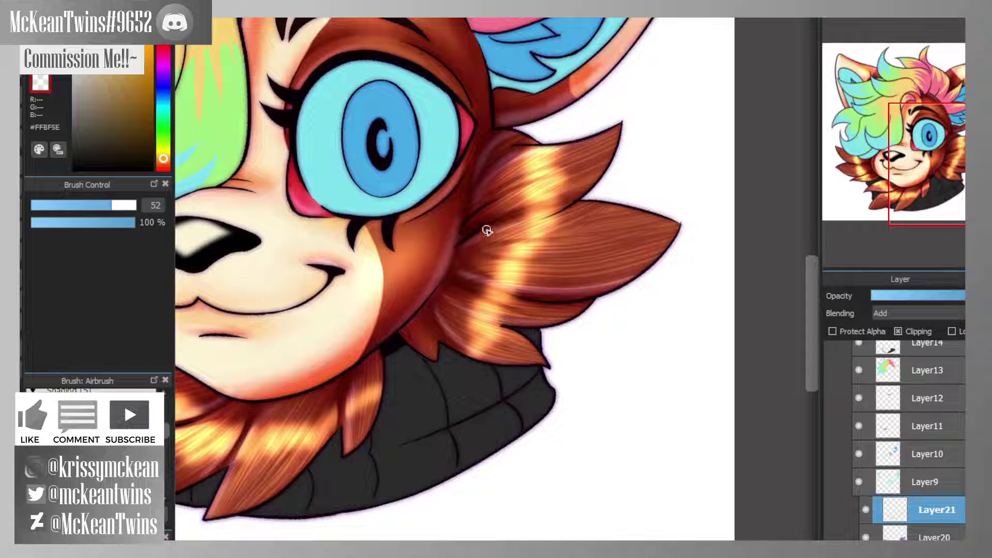
drag(502, 278, 557, 304)
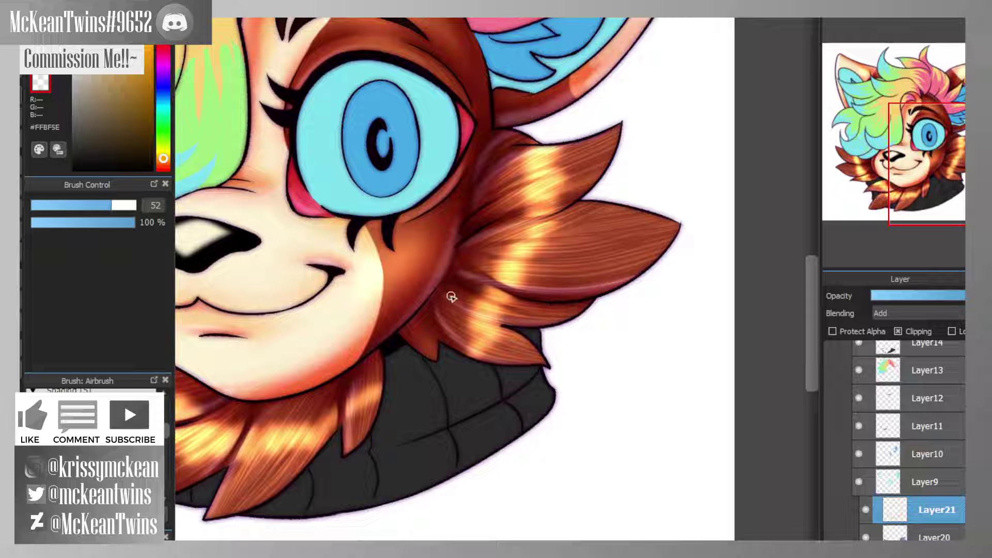
- Reduce the transparent brush to size 44 and cut fine strand gaps into the shine on the left cheek fur and upper neck tuft
drag(945, 171, 885, 164)
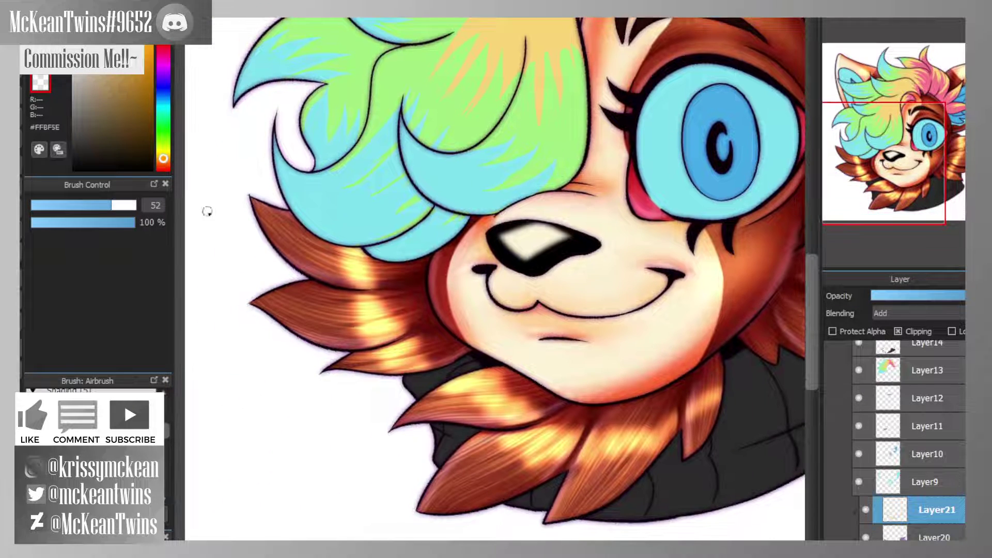
drag(111, 207, 105, 206)
mouse_move(329, 328)
mouse_down()
mouse_move(430, 294)
mouse_move(421, 308)
mouse_move(277, 329)
mouse_move(298, 307)
mouse_move(344, 309)
mouse_move(409, 281)
mouse_move(279, 223)
mouse_move(449, 260)
mouse_up()
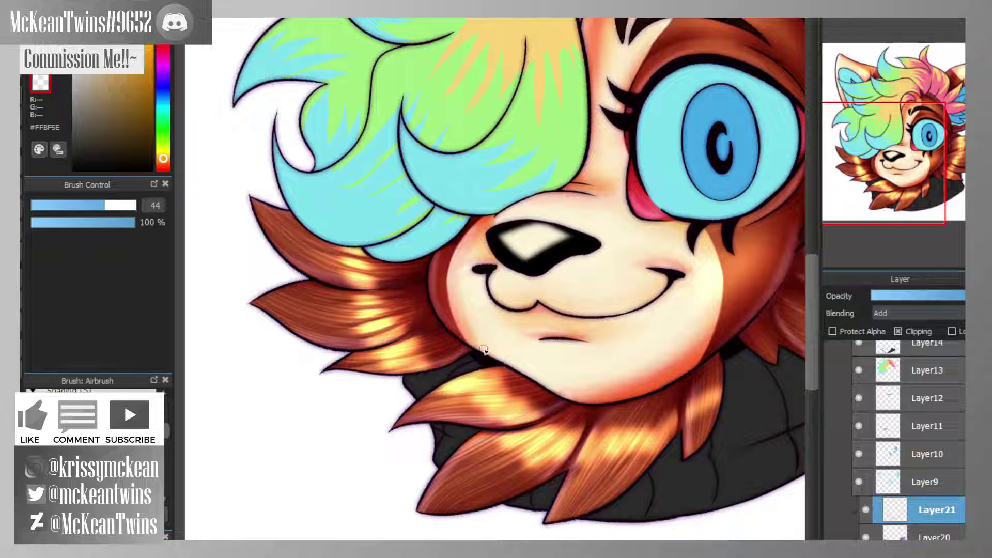
drag(434, 336, 295, 372)
mouse_move(413, 421)
mouse_down()
mouse_move(562, 386)
mouse_move(445, 422)
mouse_up()
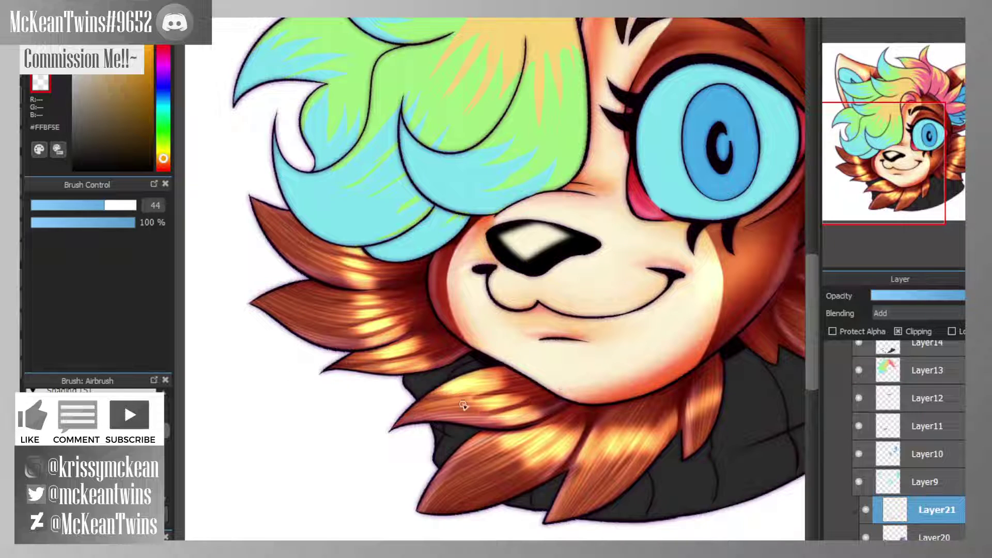
mouse_move(521, 387)
mouse_down()
mouse_move(389, 416)
mouse_move(392, 425)
mouse_up()
- Carve fine strand gaps into the shine bands on the lower neck tufts and the right cheek fur
drag(758, 238, 587, 130)
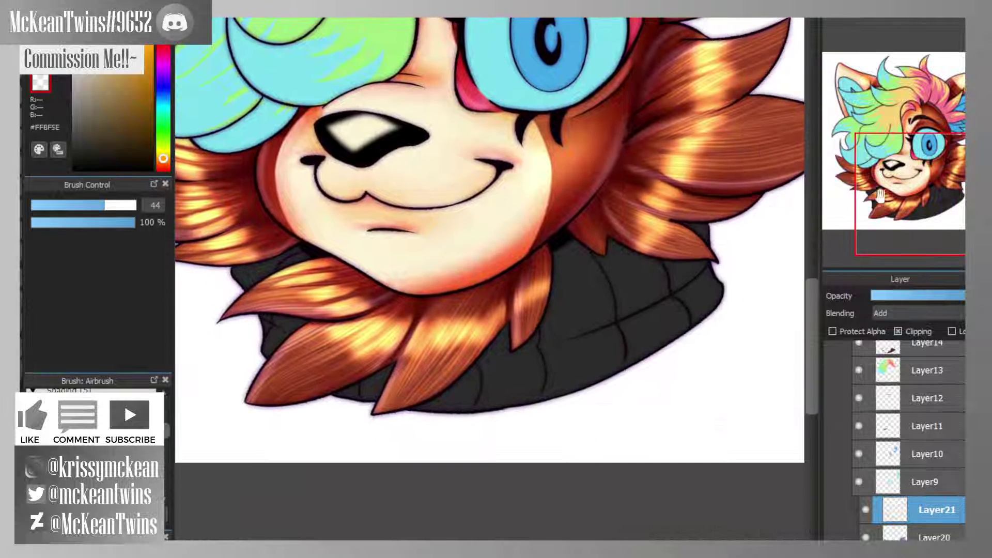
mouse_move(387, 321)
mouse_down()
mouse_move(375, 346)
mouse_move(453, 301)
mouse_move(404, 404)
mouse_move(476, 279)
mouse_move(424, 408)
mouse_move(495, 276)
mouse_move(479, 364)
mouse_up()
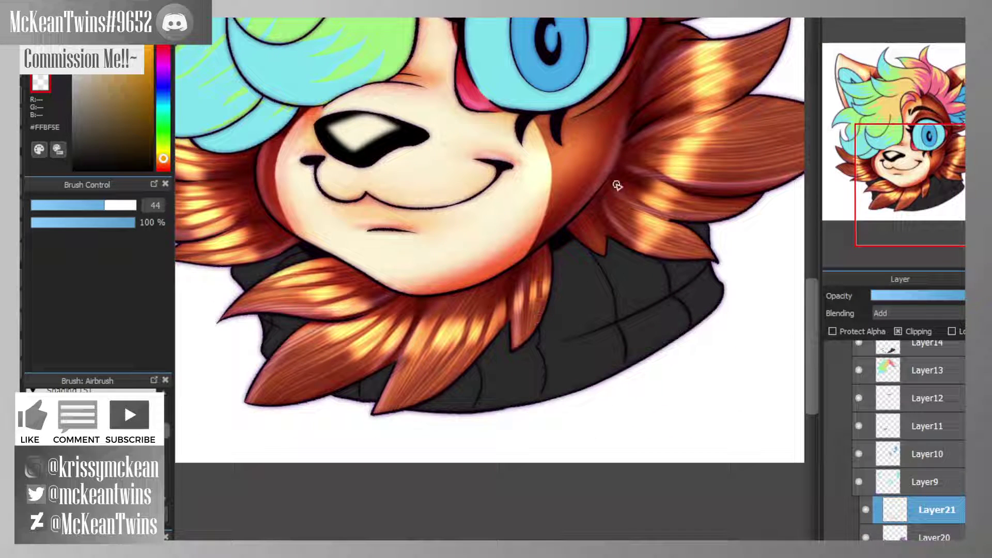
drag(635, 231, 670, 242)
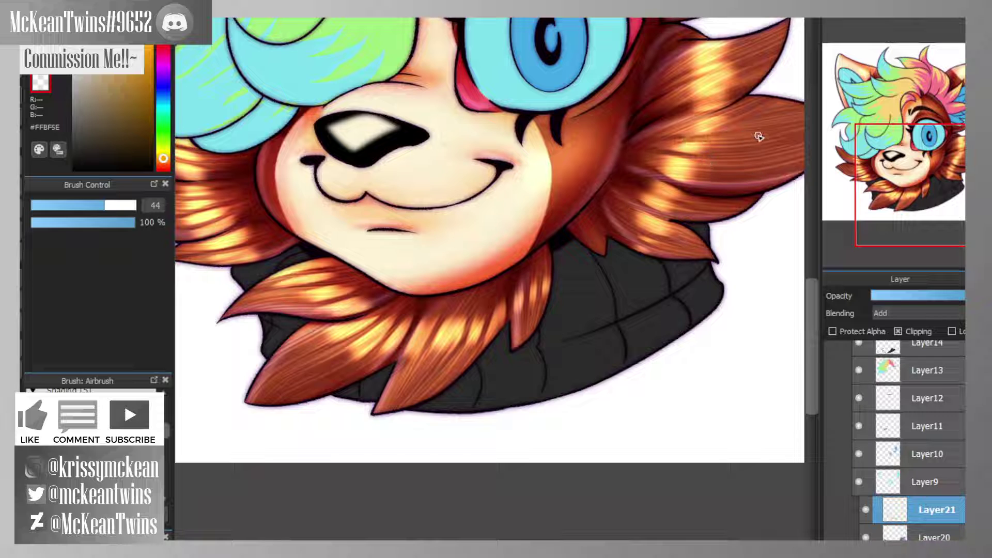
drag(742, 86, 689, 102)
mouse_move(742, 61)
mouse_down()
mouse_move(645, 97)
mouse_move(688, 61)
mouse_up()
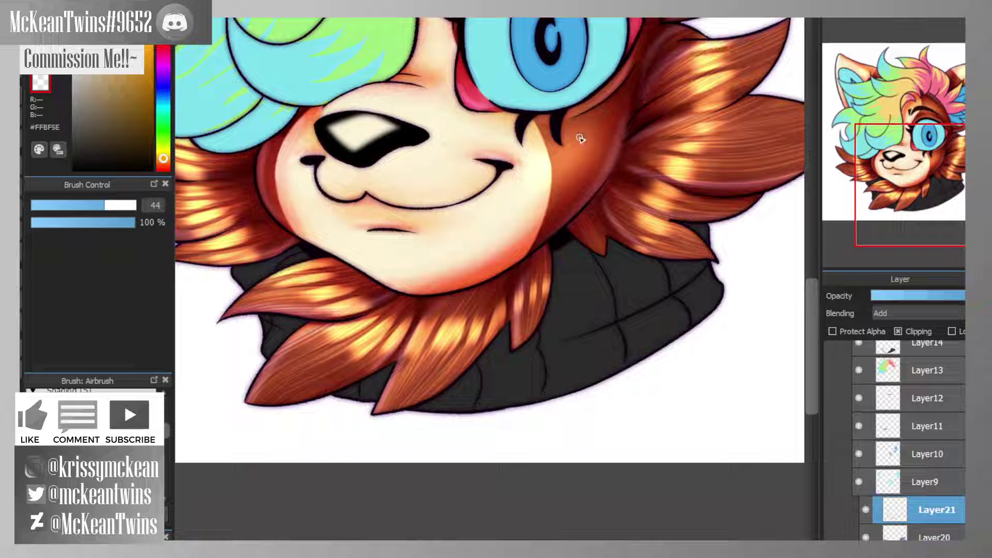
- Lower the opacity of the orange Add shine layer to soften the fur highlights
click(909, 21)
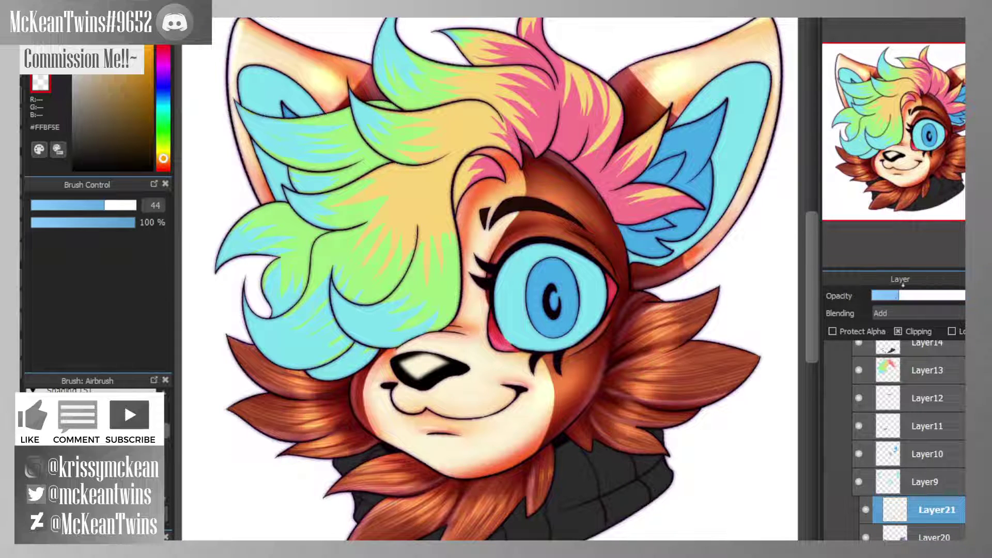
drag(918, 153, 902, 231)
click(937, 295)
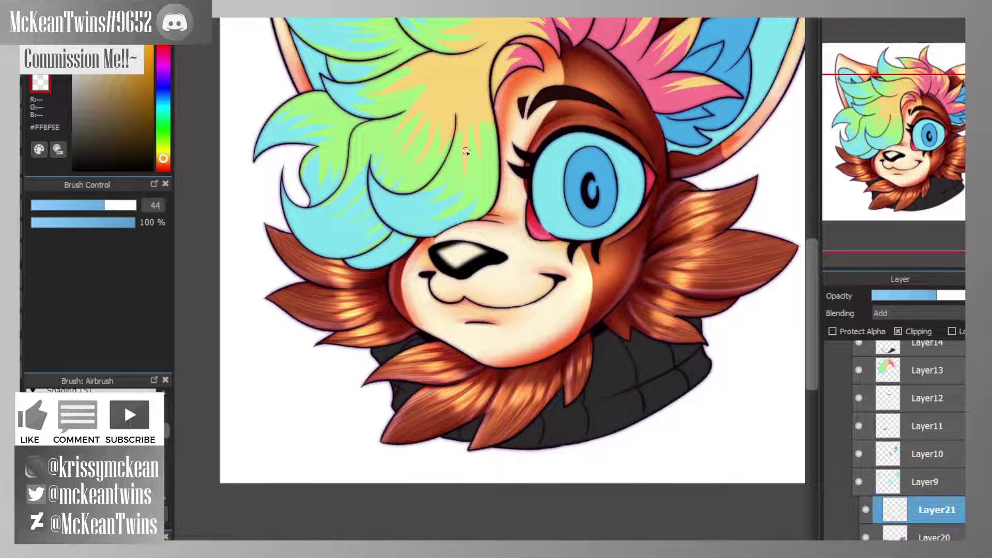
- Switch back to orange #FFBF5E at size 44 and paint thin rim highlights along the outer edges of the left cheek tufts
drag(852, 139, 868, 171)
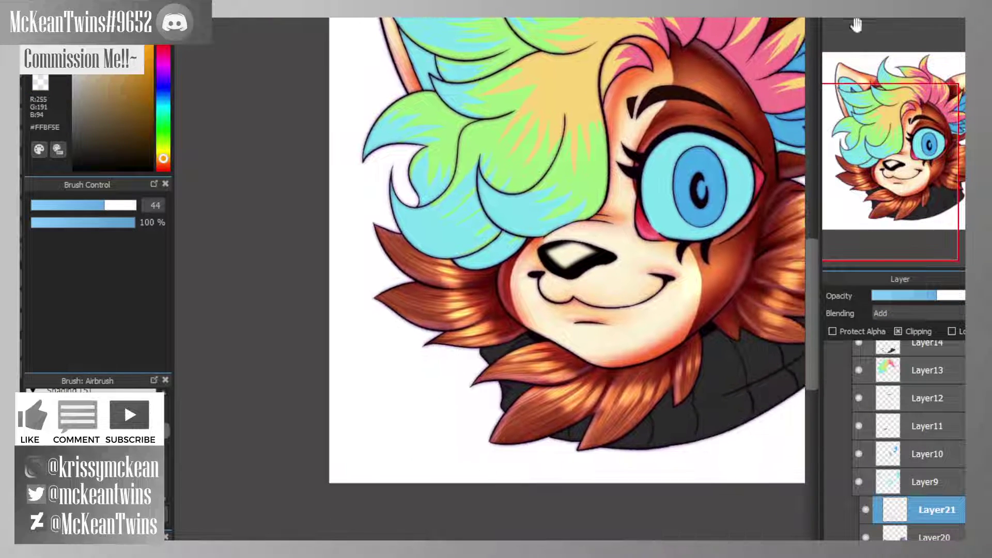
click(852, 21)
scroll(509, 280, up, 1)
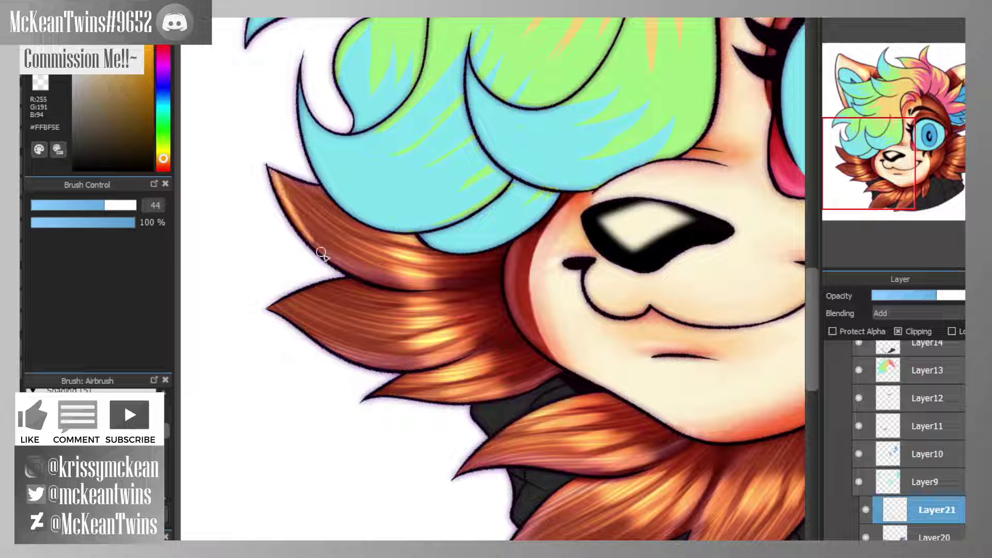
drag(268, 309, 357, 360)
drag(310, 322, 400, 366)
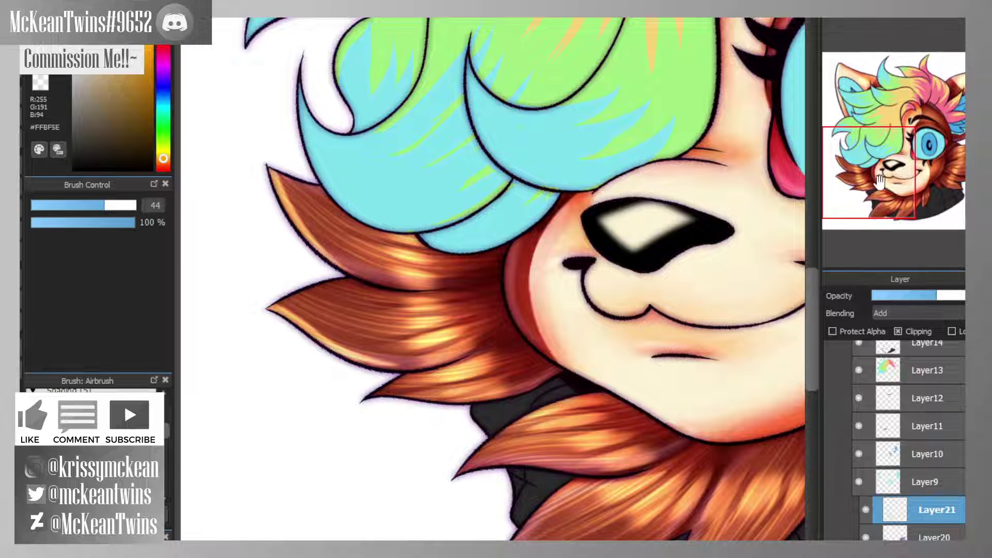
- Airbrush thin #FFBF5E rim highlights along the edges of the left cheek fur tufts and the tuft below them on Layer21
drag(872, 177, 871, 179)
mouse_move(356, 290)
mouse_down()
mouse_move(381, 277)
mouse_move(394, 293)
mouse_up()
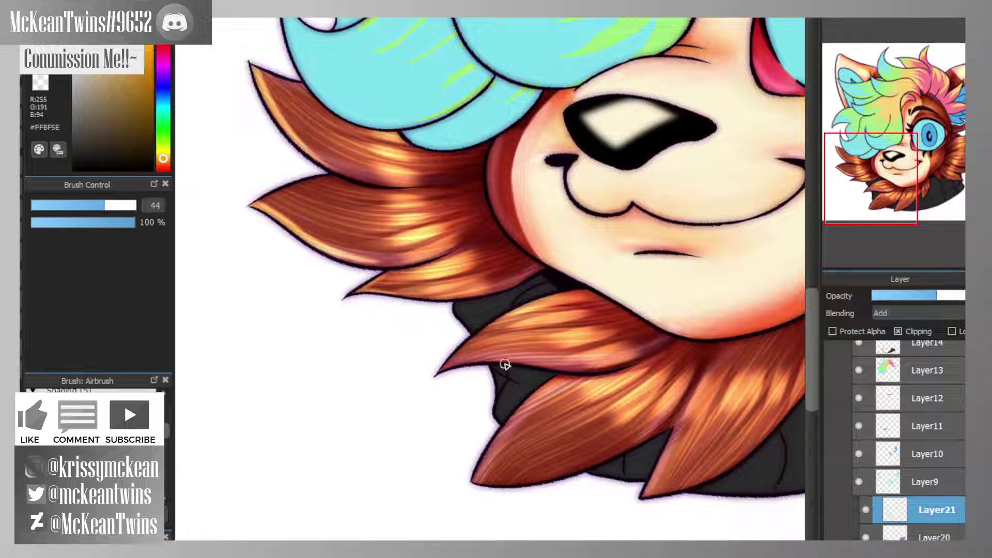
mouse_move(451, 361)
mouse_down()
mouse_move(438, 377)
mouse_move(509, 317)
mouse_up()
scroll(887, 130, down, 4)
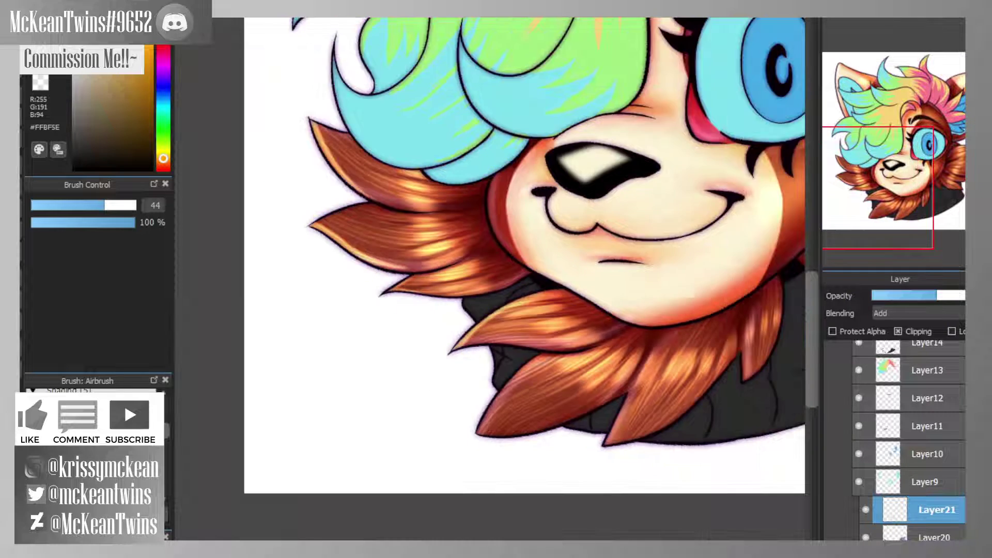
- Add thin edge highlights to the pointed fur tufts beneath the chin
drag(887, 131, 902, 182)
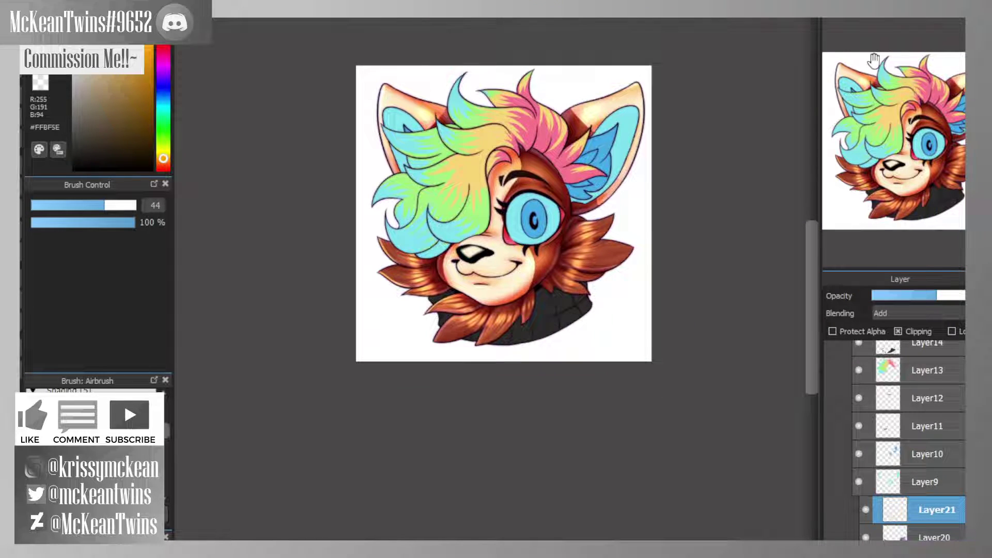
click(853, 16)
scroll(348, 412, up, 2)
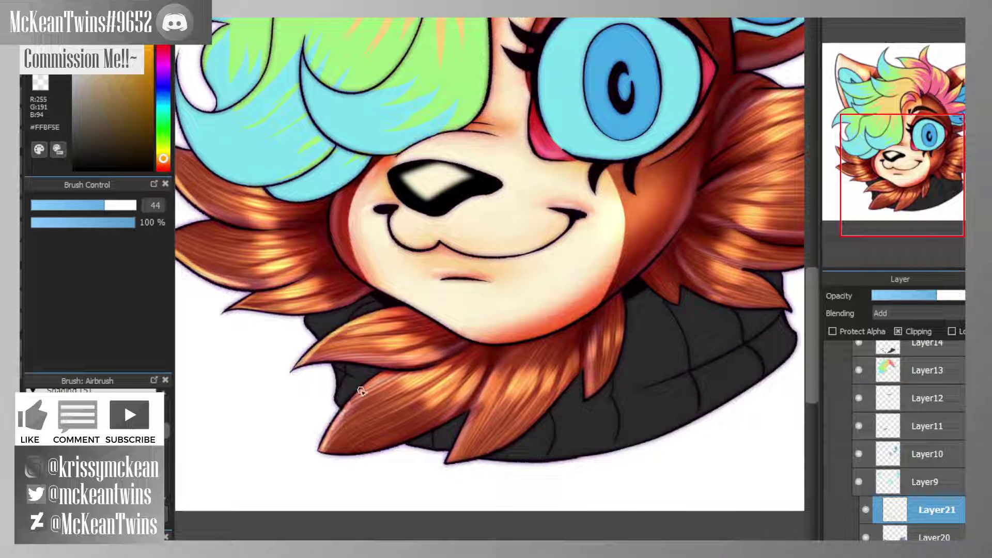
drag(456, 459, 474, 421)
drag(591, 395, 595, 352)
- Paint thin rim highlights and bright hair strands on the right cheek fur tufts
mouse_move(894, 176)
mouse_down()
mouse_move(894, 184)
mouse_move(960, 152)
mouse_up()
mouse_move(351, 404)
mouse_down()
mouse_move(481, 414)
mouse_move(413, 379)
mouse_move(537, 339)
mouse_up()
drag(477, 353, 579, 298)
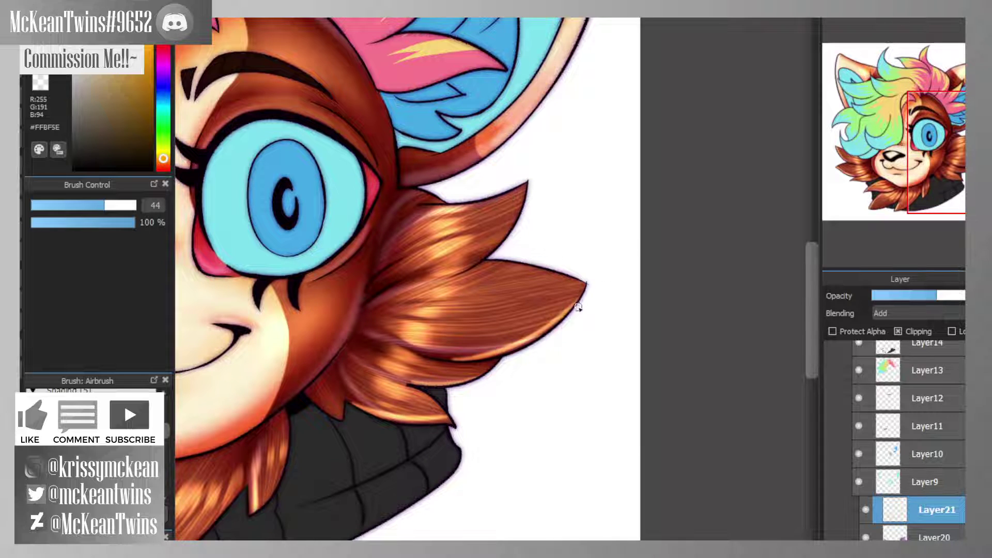
drag(961, 152, 952, 149)
drag(565, 199, 498, 297)
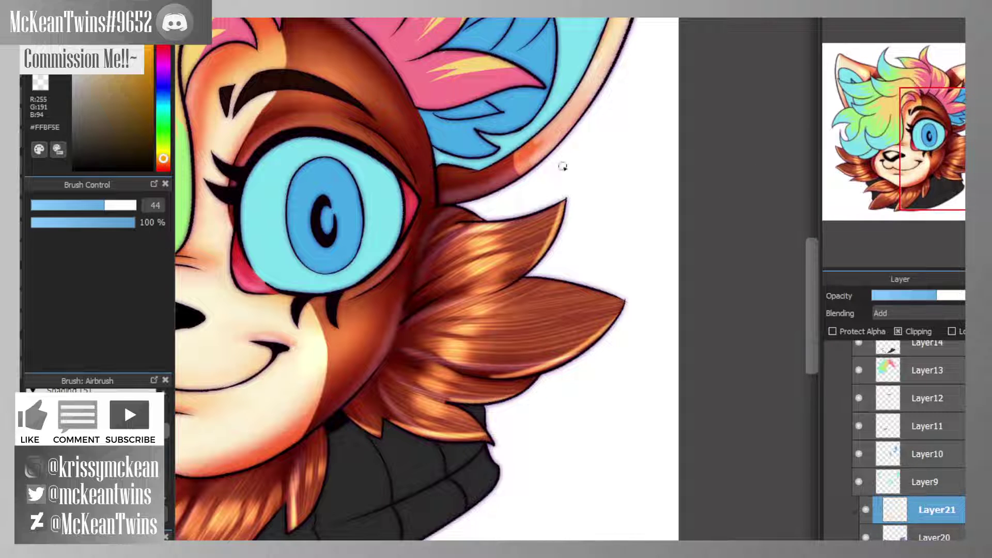
mouse_move(404, 345)
mouse_down()
mouse_move(436, 359)
mouse_move(445, 309)
mouse_up()
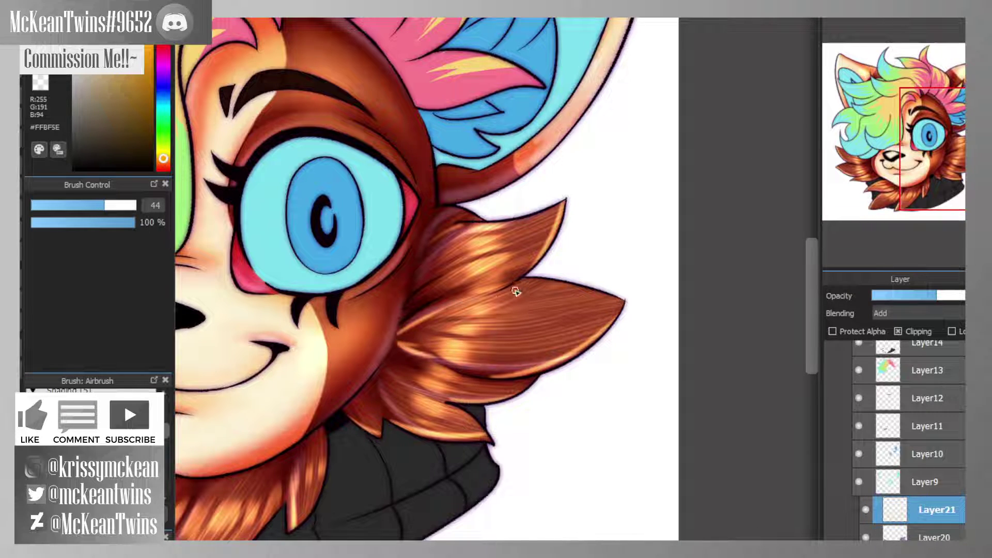
- Paint fine highlight strands in the left cheek fur beside the face and a thin highlight along the face's left contour
click(863, 19)
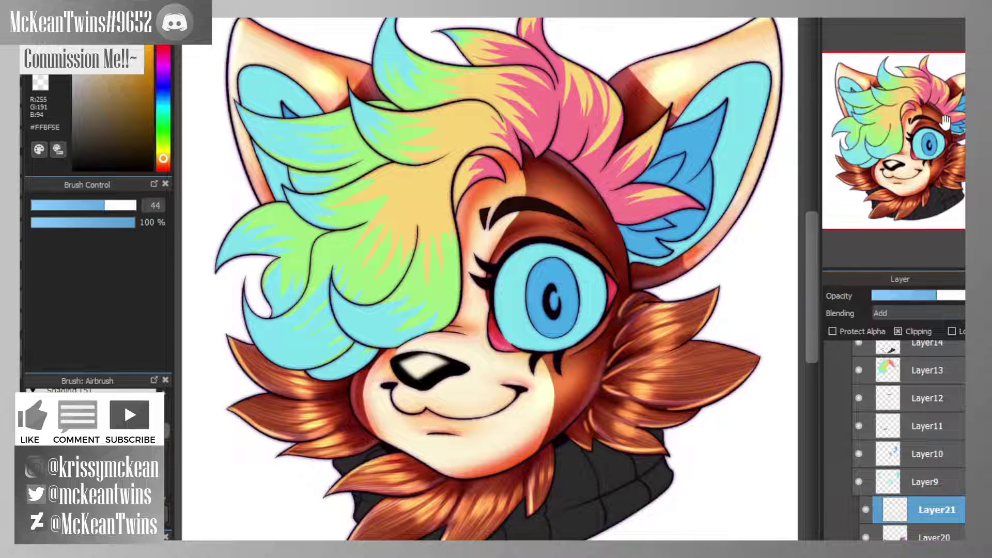
drag(879, 170, 822, 164)
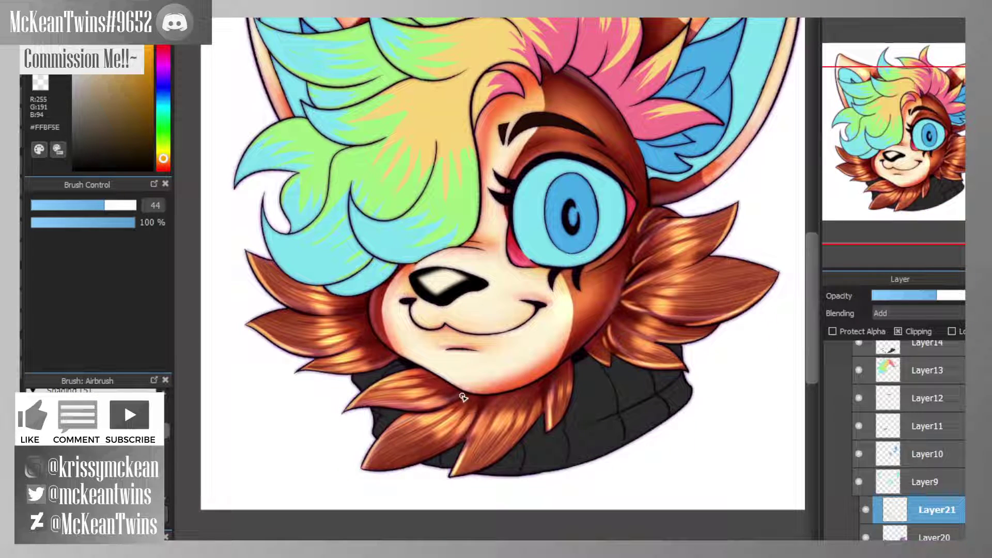
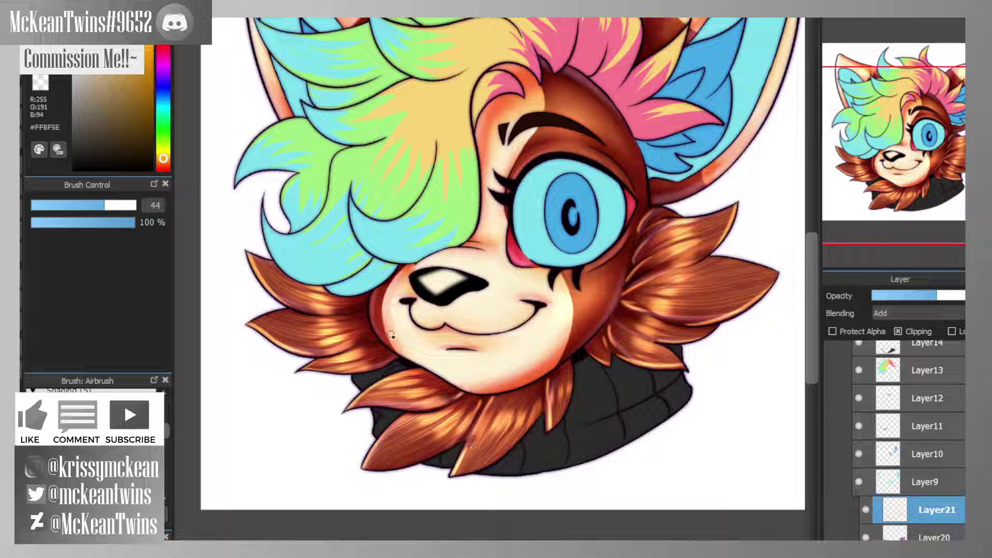
drag(371, 336, 320, 346)
drag(365, 314, 321, 324)
mouse_move(905, 155)
mouse_down()
mouse_move(904, 145)
mouse_move(917, 149)
mouse_move(911, 141)
mouse_up()
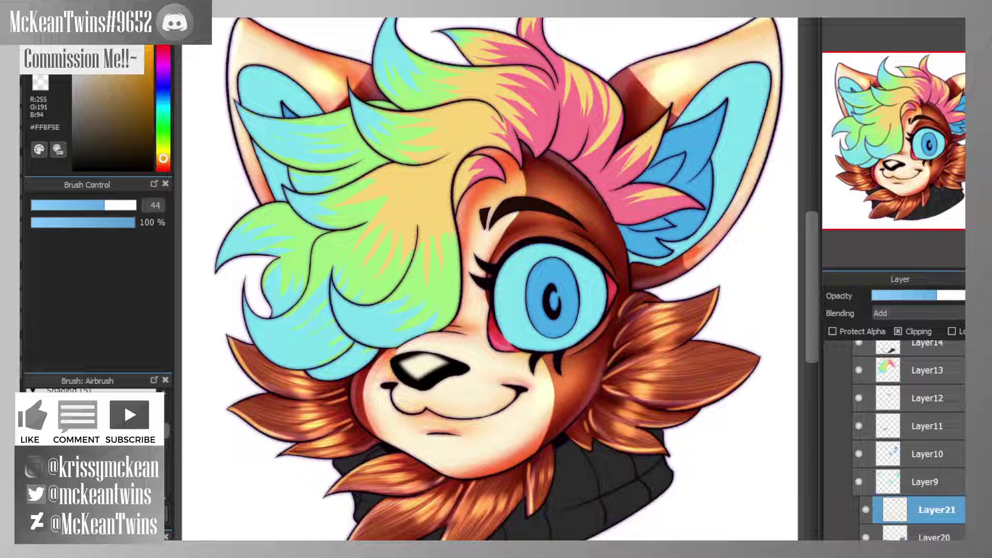
scroll(910, 142, up, 1)
drag(911, 143, 907, 180)
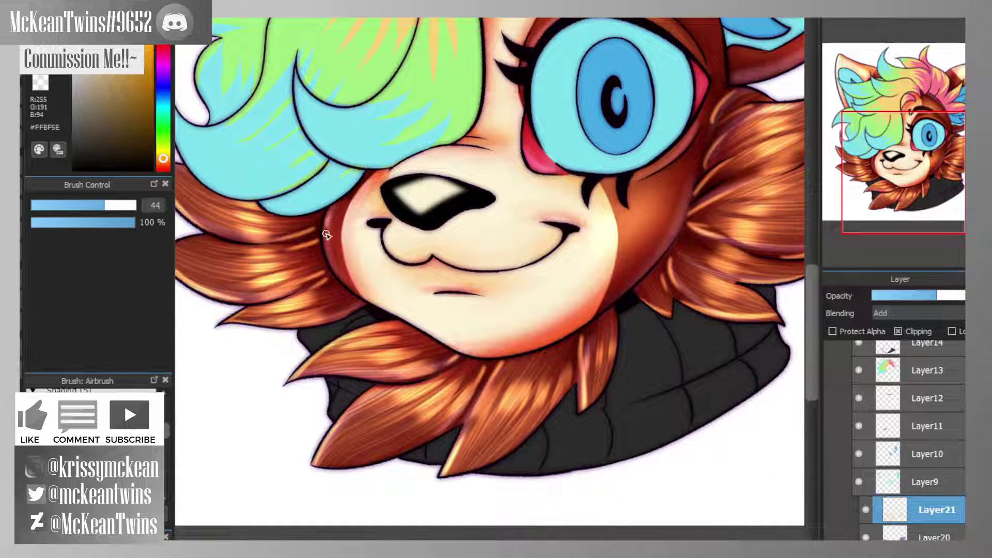
drag(333, 211, 337, 271)
- Add small highlight spots below the mouth, then a thin highlight line and spots under the eye
drag(909, 181, 921, 157)
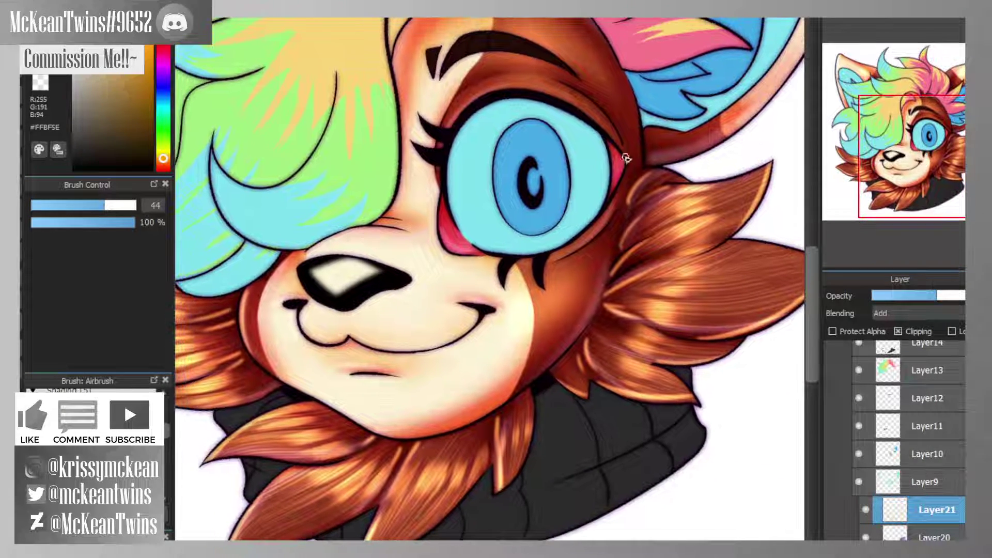
drag(350, 355, 348, 363)
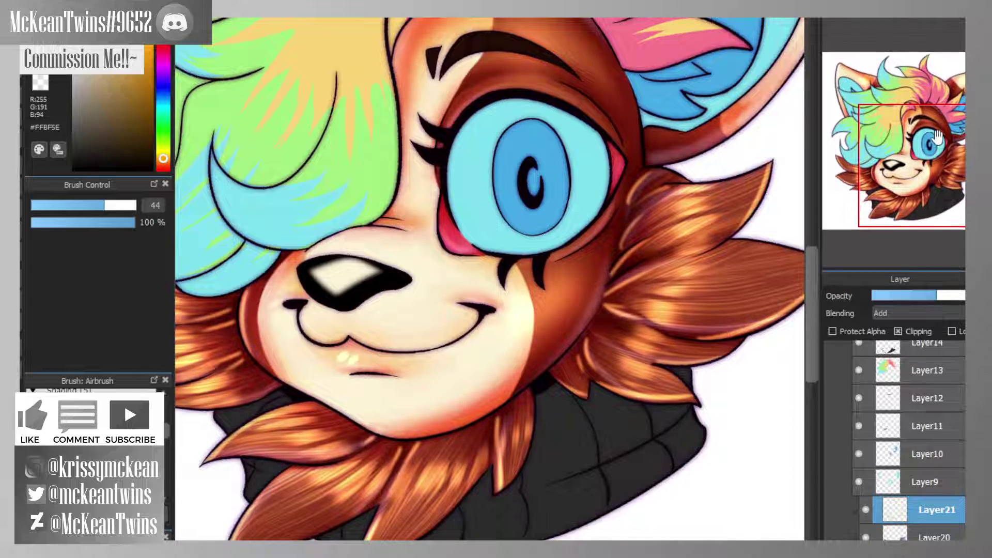
mouse_move(938, 137)
mouse_down()
mouse_move(925, 147)
mouse_move(922, 138)
mouse_up()
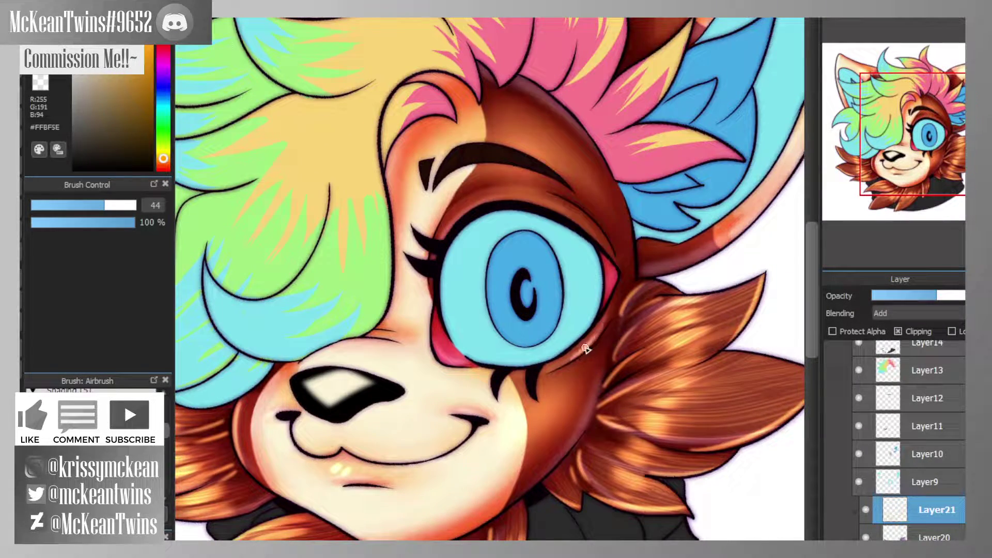
drag(585, 349, 510, 381)
click(588, 375)
- Paint thin highlights along the top of the muzzle above the nose and under the eye's inner corner
mouse_move(946, 125)
mouse_down()
mouse_move(912, 154)
mouse_move(916, 141)
mouse_up()
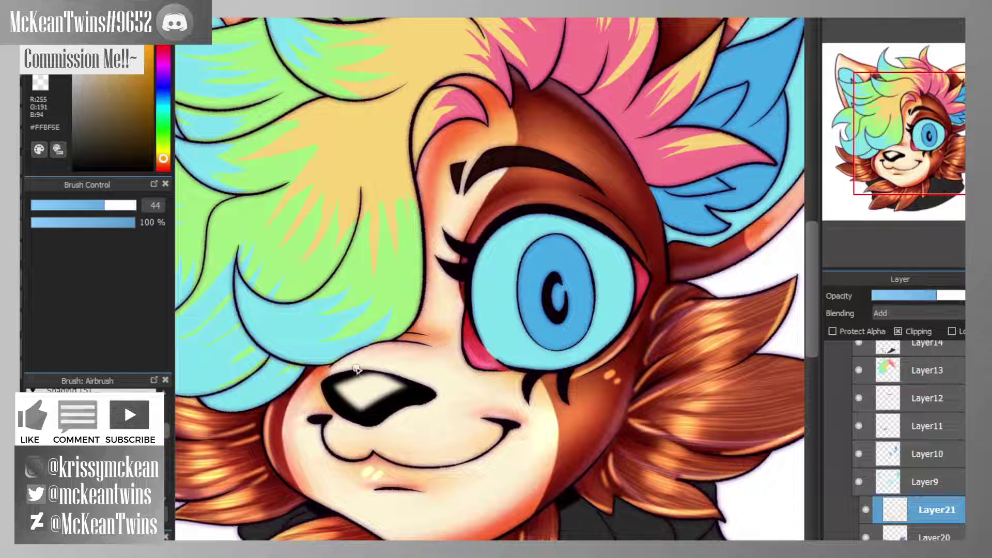
drag(337, 366, 399, 344)
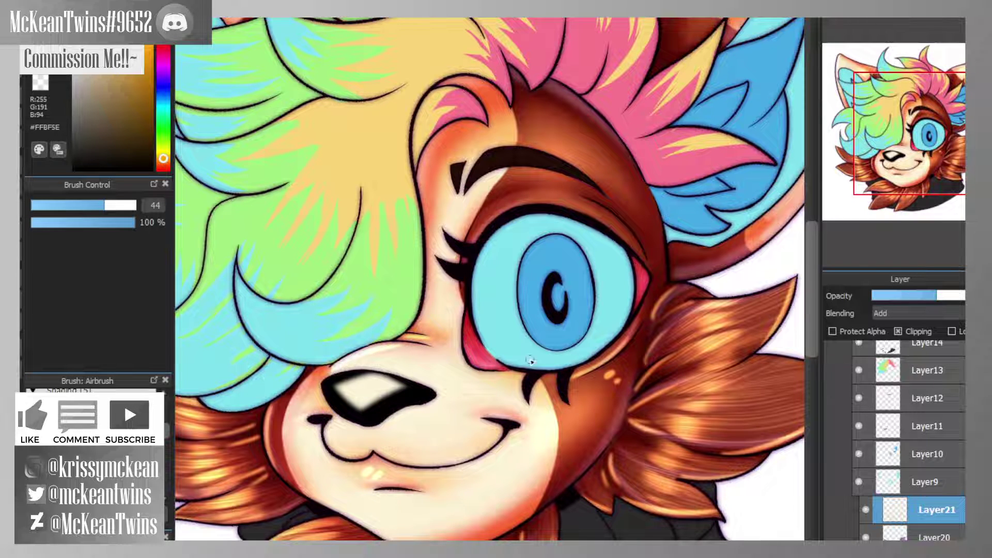
drag(531, 360, 493, 382)
drag(419, 364, 445, 395)
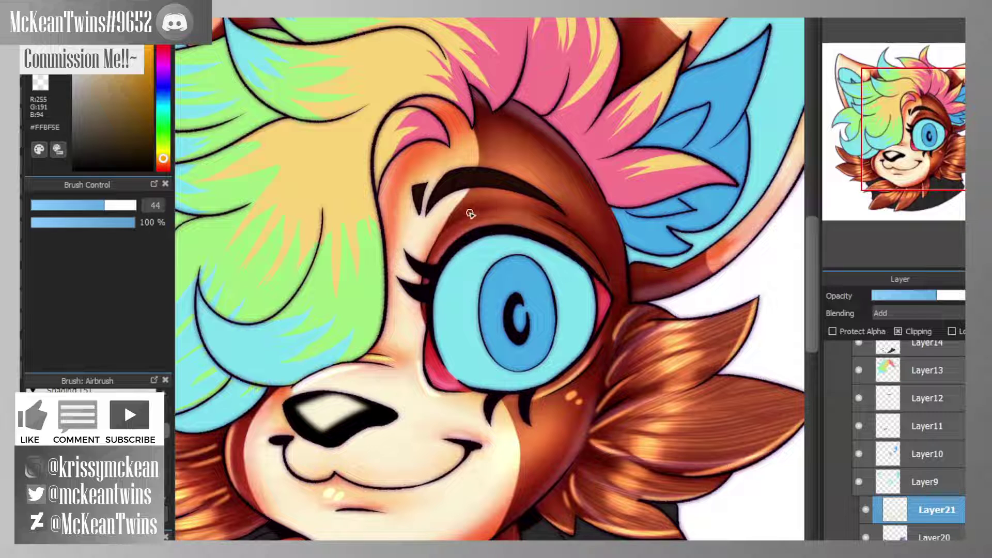
- Brush a soft highlight over the upper eyelid with brush size 115 and 19 % opacity
drag(65, 222, 50, 223)
drag(105, 206, 128, 205)
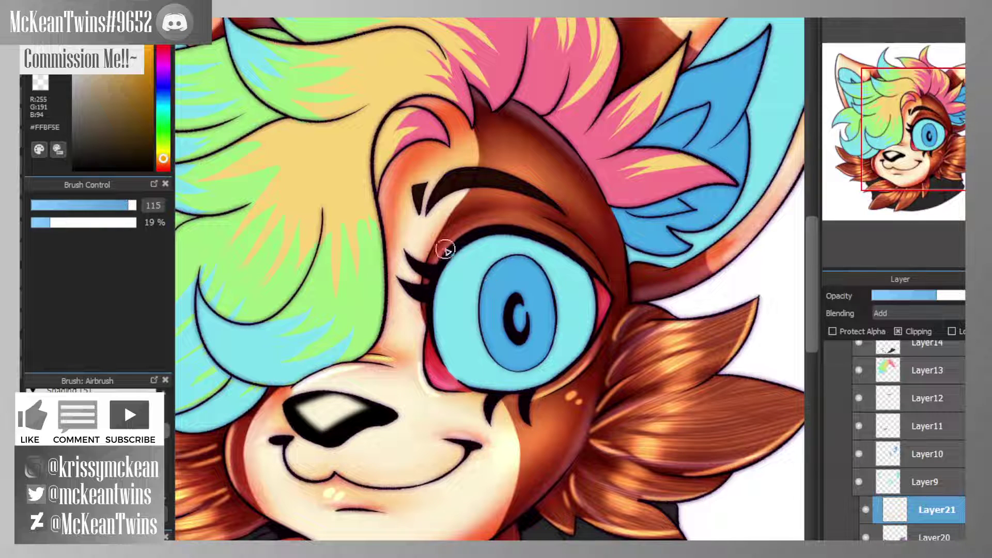
mouse_move(443, 253)
mouse_down()
mouse_move(470, 229)
mouse_move(550, 241)
mouse_up()
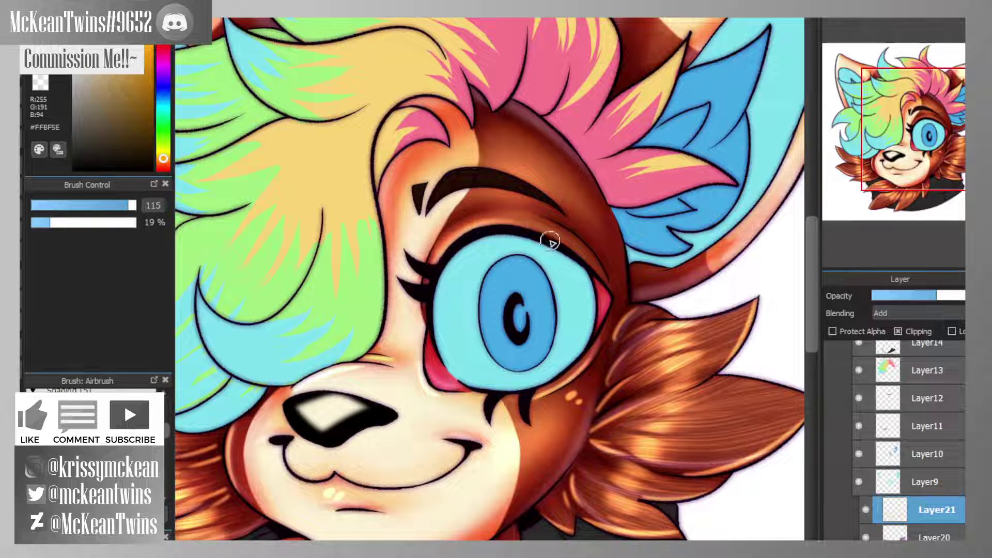
- Paint a thin rim highlight along the brown forehead's outer edge with brush size 40 and 100 % opacity
drag(929, 149, 918, 127)
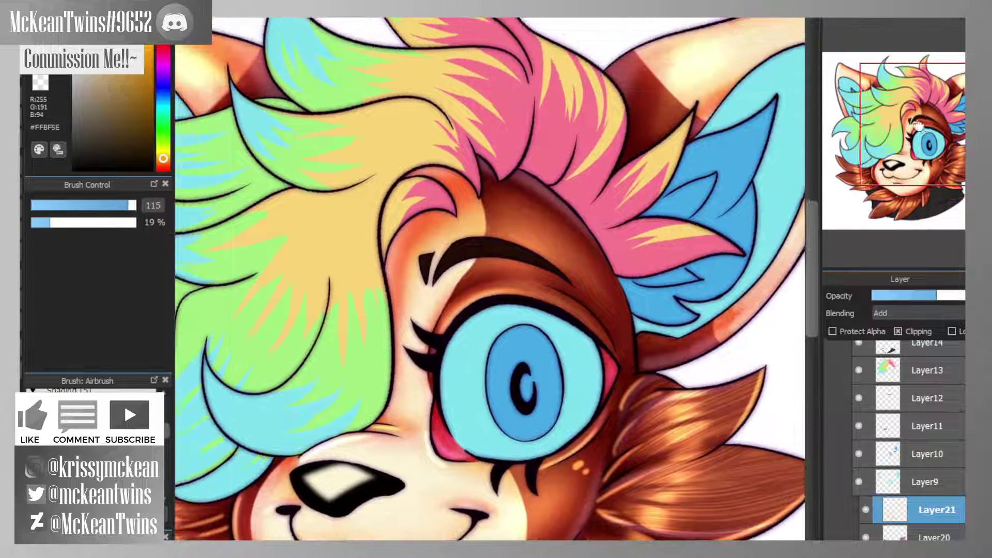
click(101, 205)
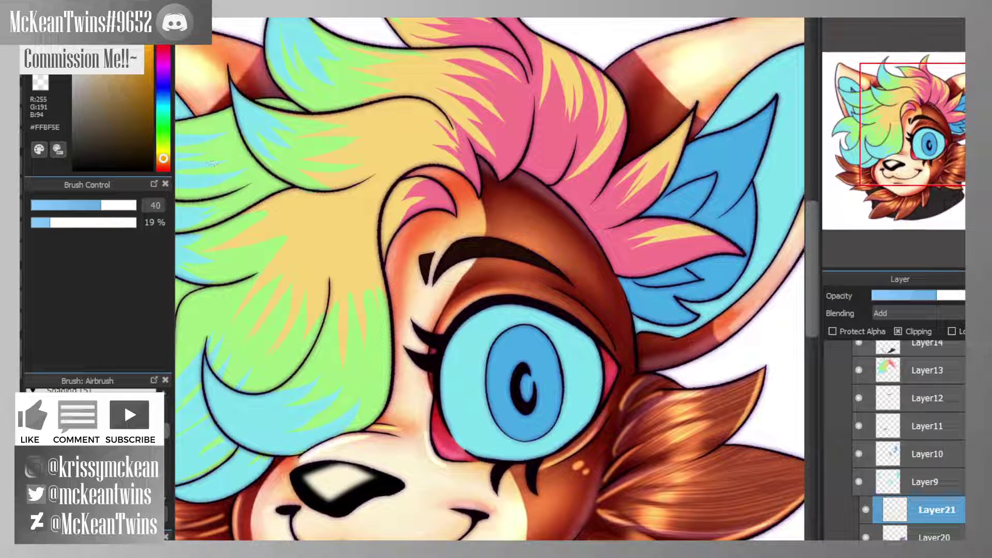
key(Left)
key(Left)
drag(120, 222, 207, 209)
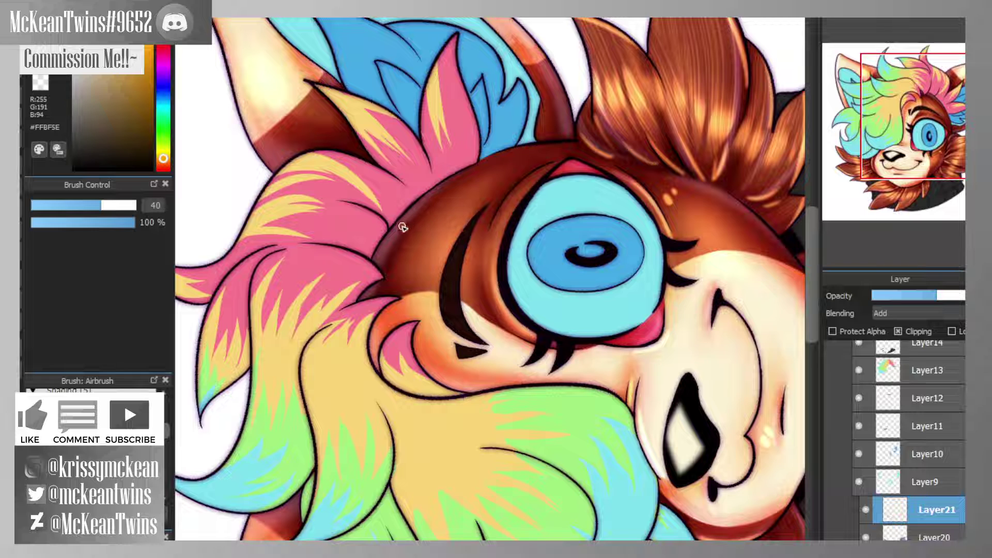
mouse_move(376, 260)
mouse_down()
mouse_move(383, 243)
mouse_move(497, 157)
mouse_up()
key(Right)
key(Right)
- Paint thin rim highlights along the upper and outer edges of the left ear
key(ctrl+minus)
key(ctrl+minus)
key(ctrl+minus)
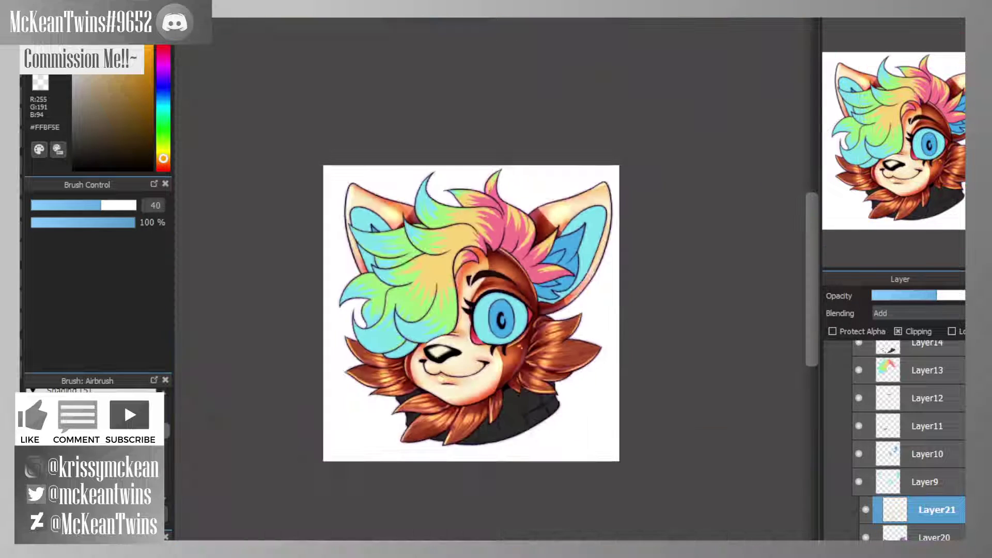
drag(906, 104, 876, 103)
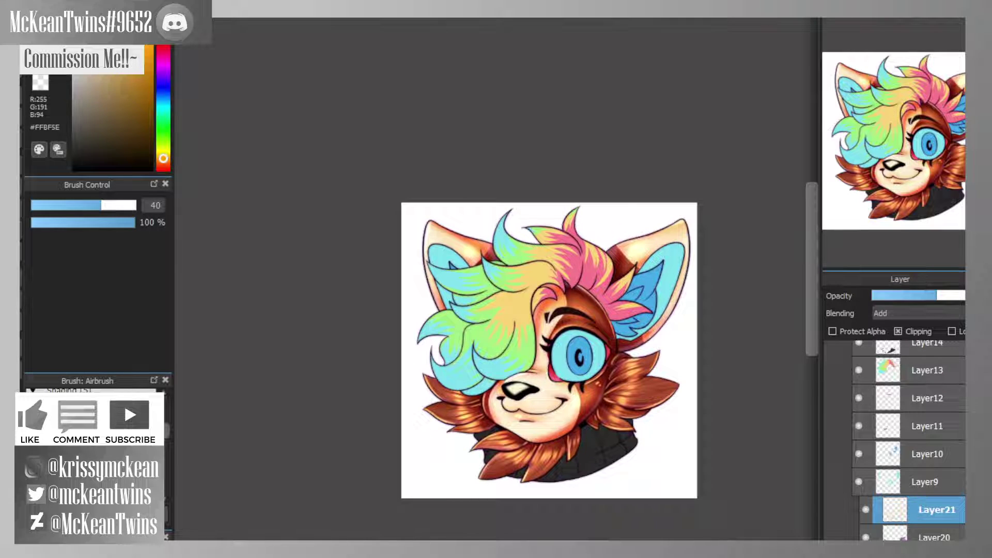
key(ctrl+plus)
key(ctrl+plus)
key(ctrl+plus)
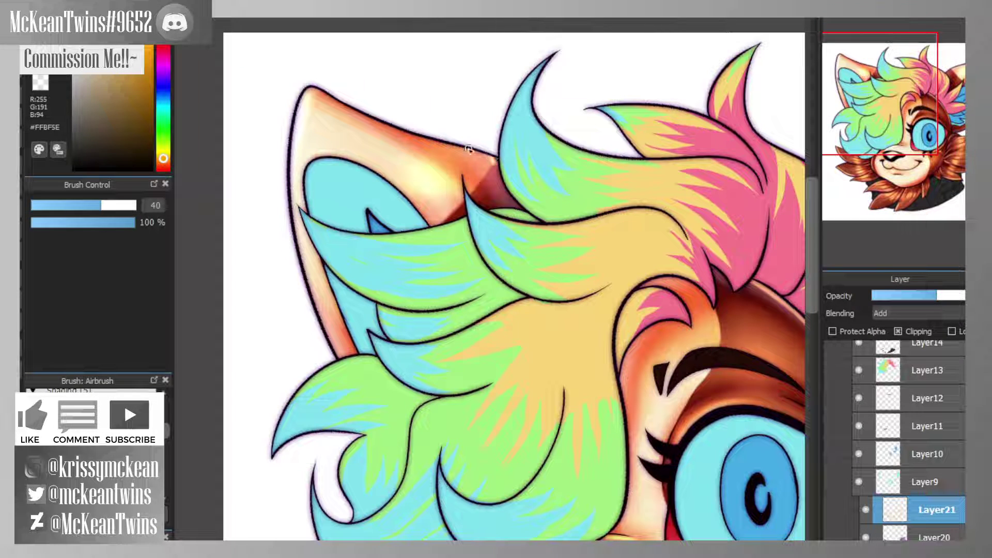
drag(499, 166, 373, 122)
drag(340, 354, 296, 179)
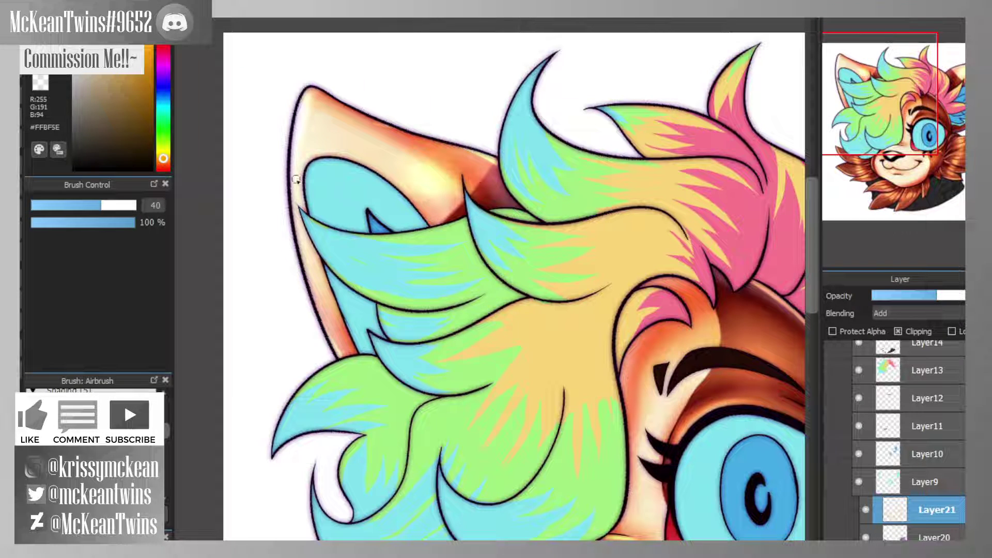
- Add a thin rim highlight along the upper edge of the right ear
click(915, 105)
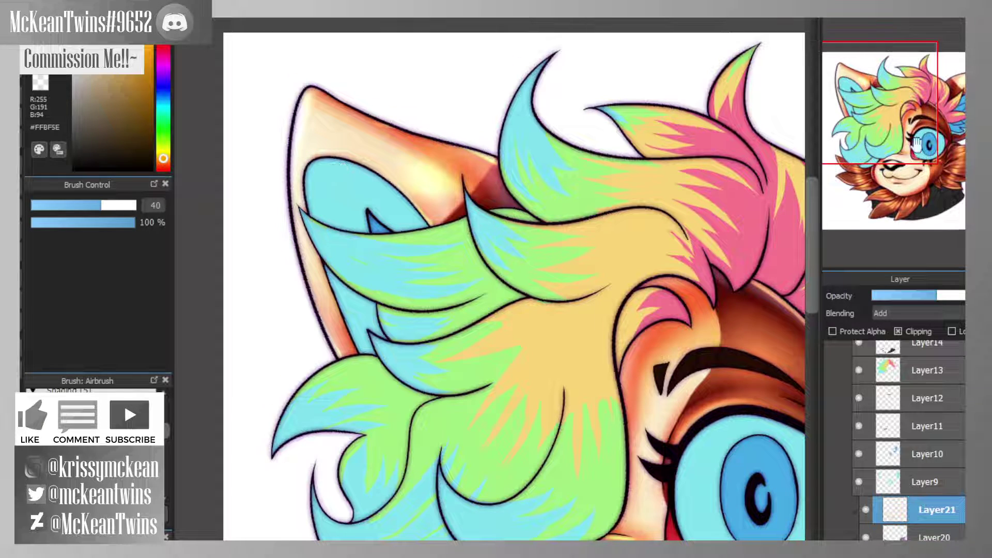
drag(916, 106, 970, 103)
drag(356, 187, 586, 82)
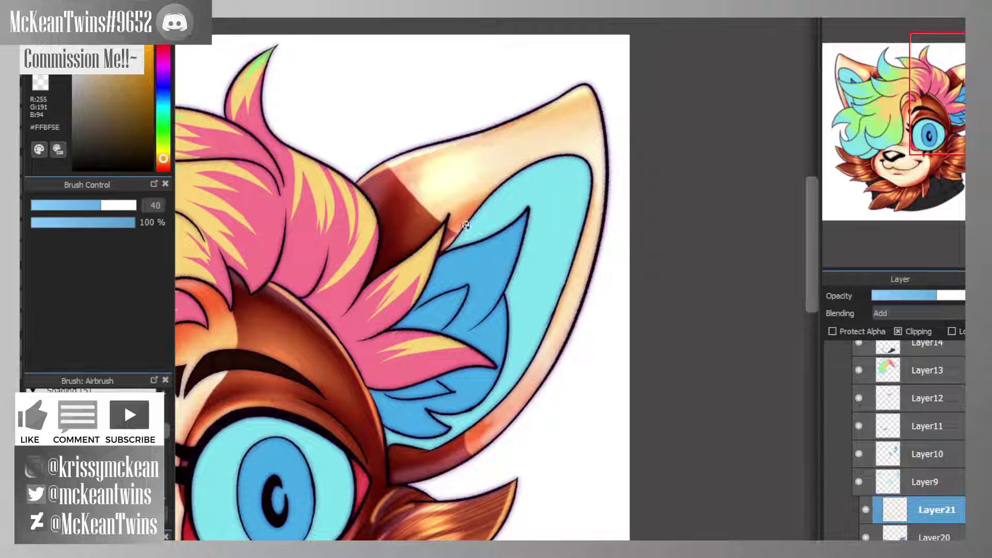
- Paint thin highlights along the right ear's lower inner rim and the outer edge near its brown base
key(Left)
key(Left)
key(Left)
key(Left)
key(Left)
key(Left)
key(Left)
key(Left)
key(Left)
key(Left)
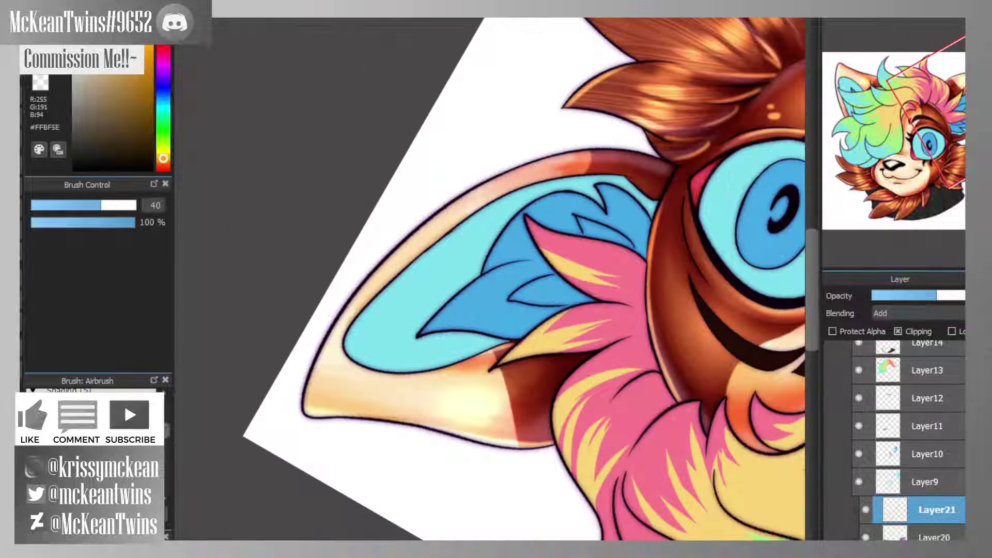
mouse_move(650, 198)
mouse_down()
mouse_move(590, 171)
mouse_move(465, 206)
mouse_up()
drag(674, 170, 581, 154)
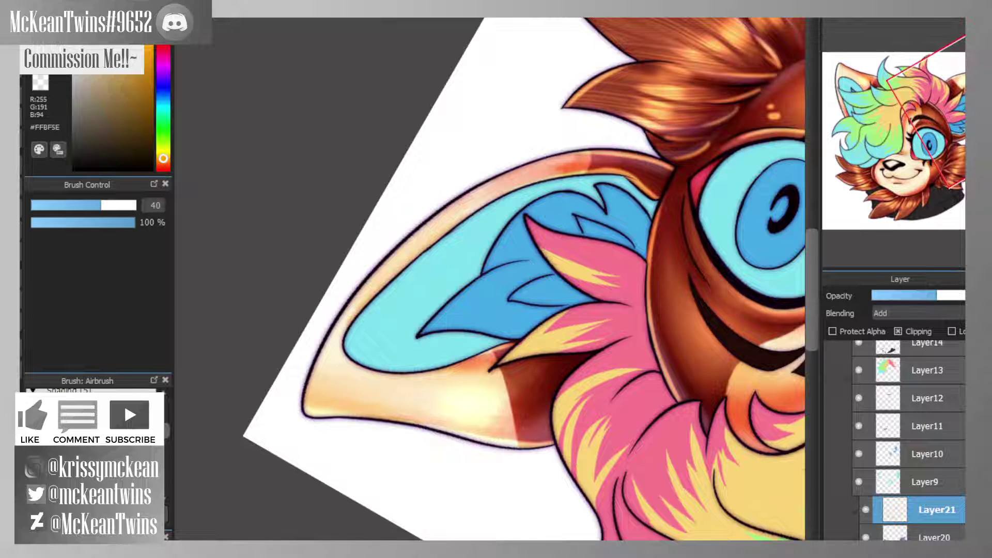
- View the whole drawing and toggle the visibility of Layer21 to compare it with and without the highlights
key(Up)
key(ctrl+0)
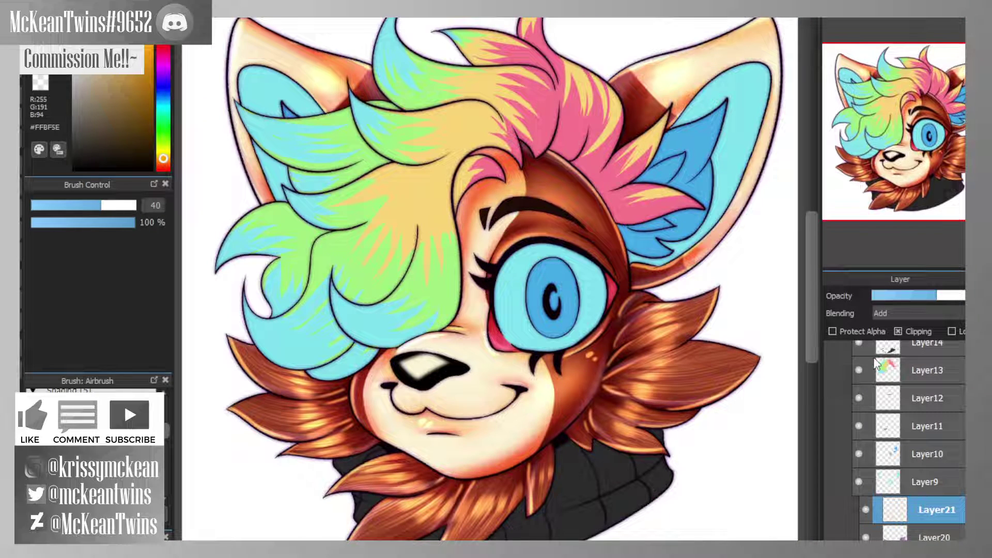
key(ctrl+minus)
key(ctrl+minus)
key(ctrl+minus)
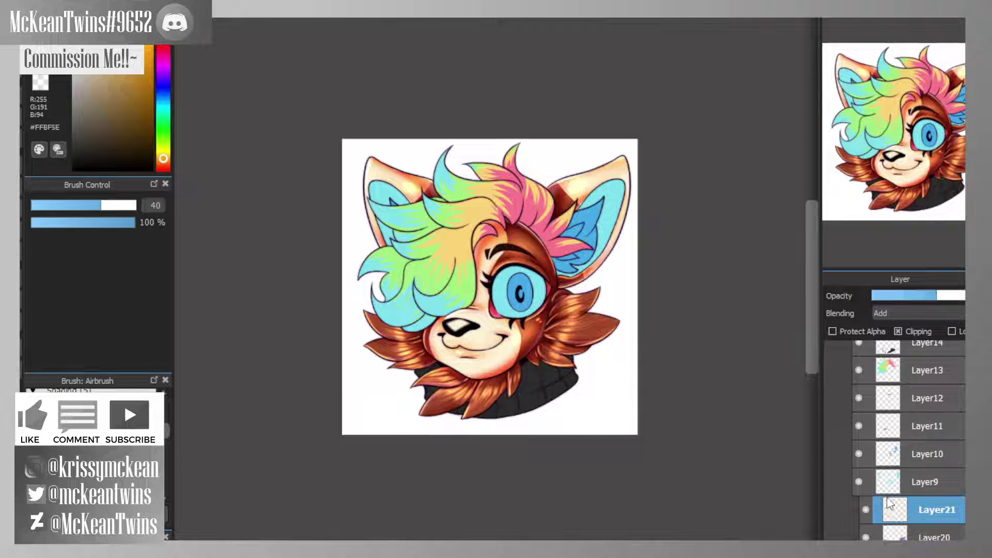
click(866, 511)
click(866, 511)
click(866, 511)
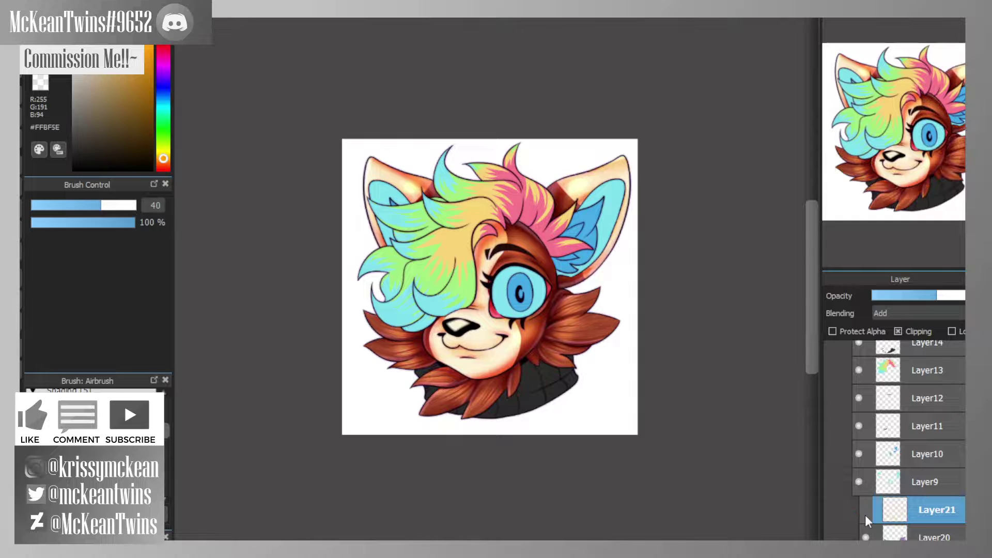
click(865, 515)
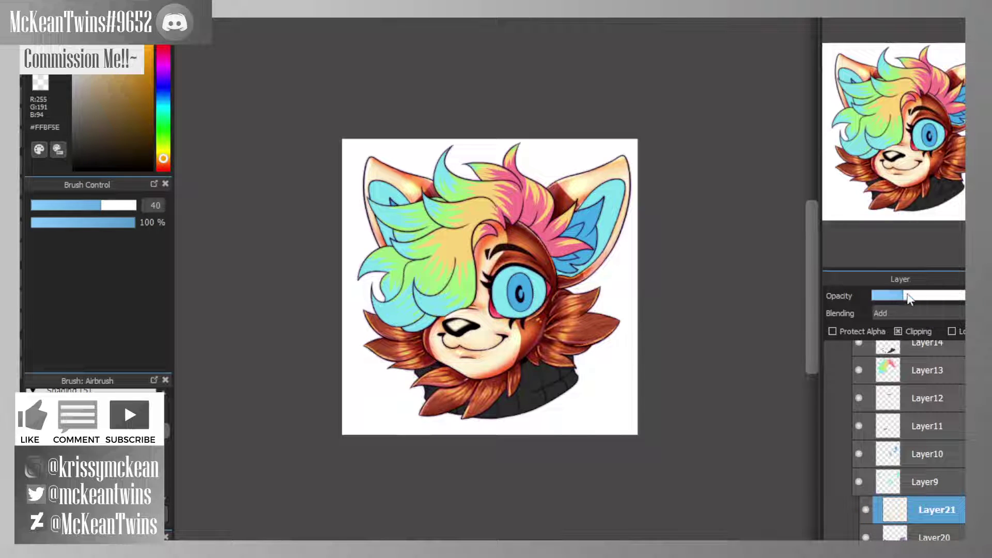
- Fine-tune the opacity of the Layer21 highlights and toggle Layer9's visibility to compare the drawing with and without it
drag(905, 299, 923, 298)
click(863, 484)
click(863, 485)
click(881, 483)
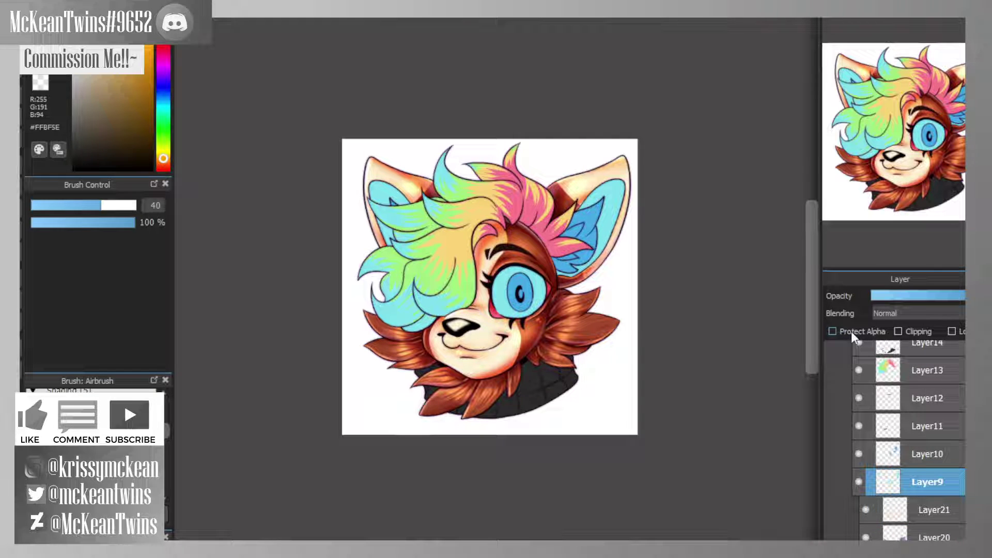
- Add a new layer above the upper Layer4 in Folder5, fill it with a brown paper-like texture and set its blending to Overlay
scroll(863, 482, up, 3)
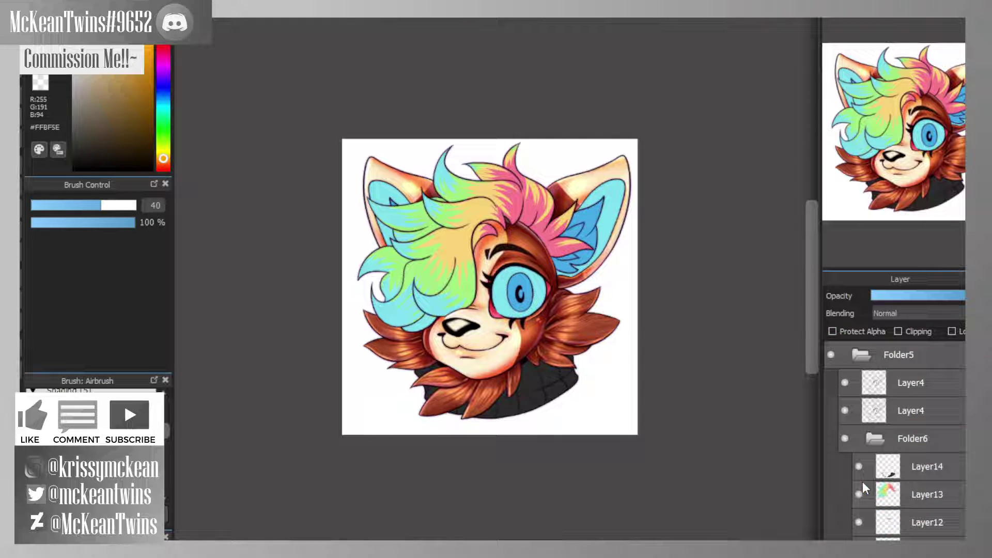
click(894, 381)
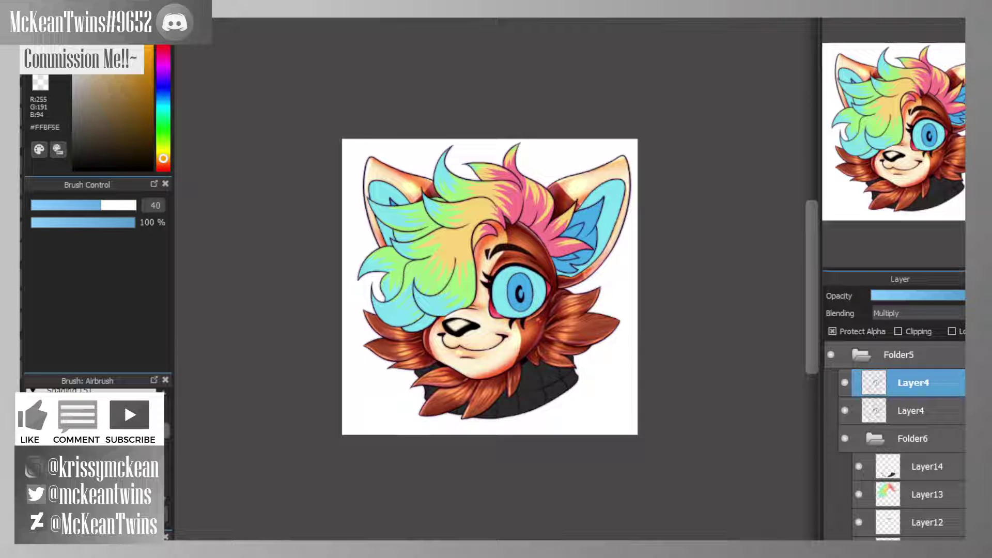
click(130, 104)
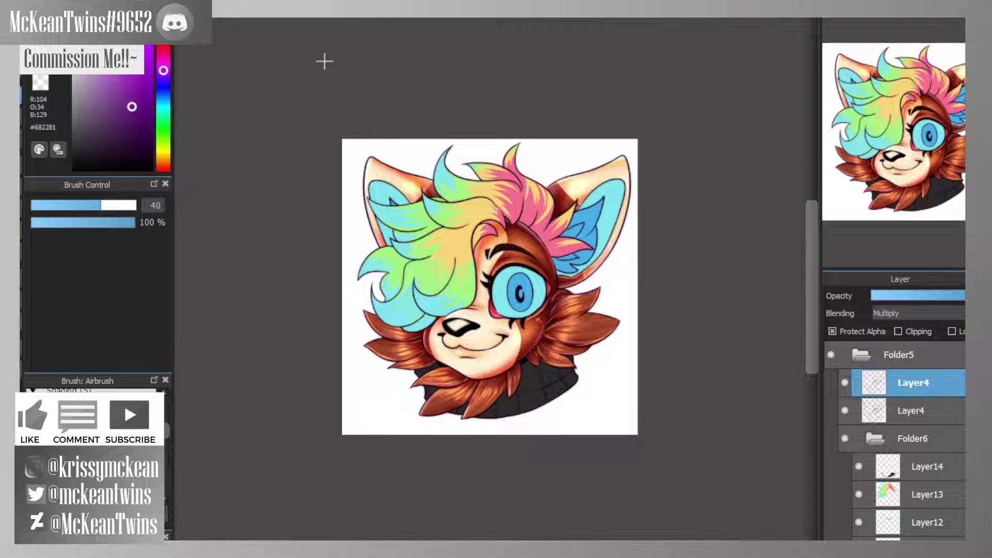
right_click(636, 370)
click(164, 70)
click(132, 107)
key(ctrl+shift+n)
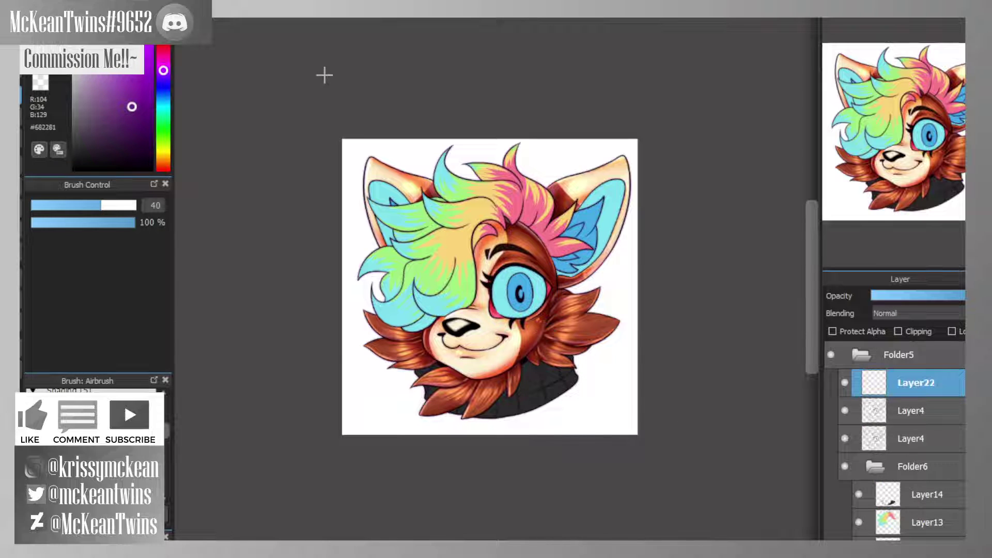
drag(325, 75, 760, 487)
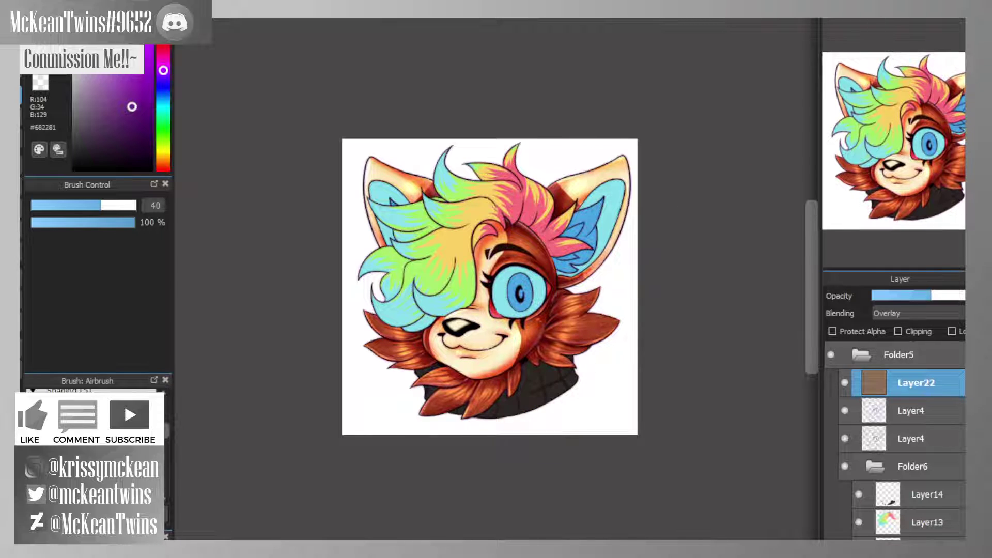
- Reduce the opacity of the Layer22 texture to roughly half while checking its effect on the character up close
key(ctrl+0)
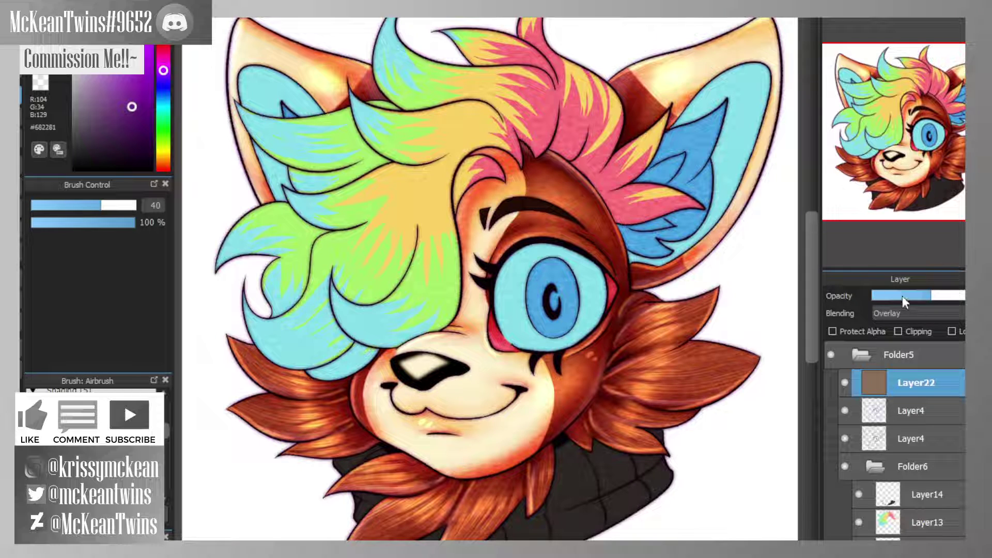
click(903, 296)
mouse_move(912, 300)
mouse_down()
mouse_move(958, 298)
mouse_move(915, 302)
mouse_up()
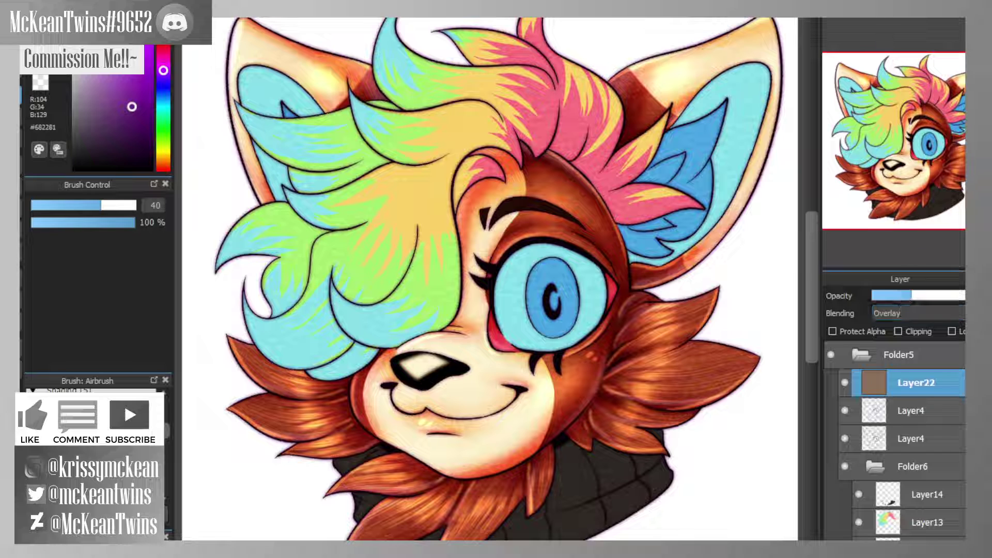
key(ctrl+plus)
key(ctrl+minus)
drag(900, 294, 924, 299)
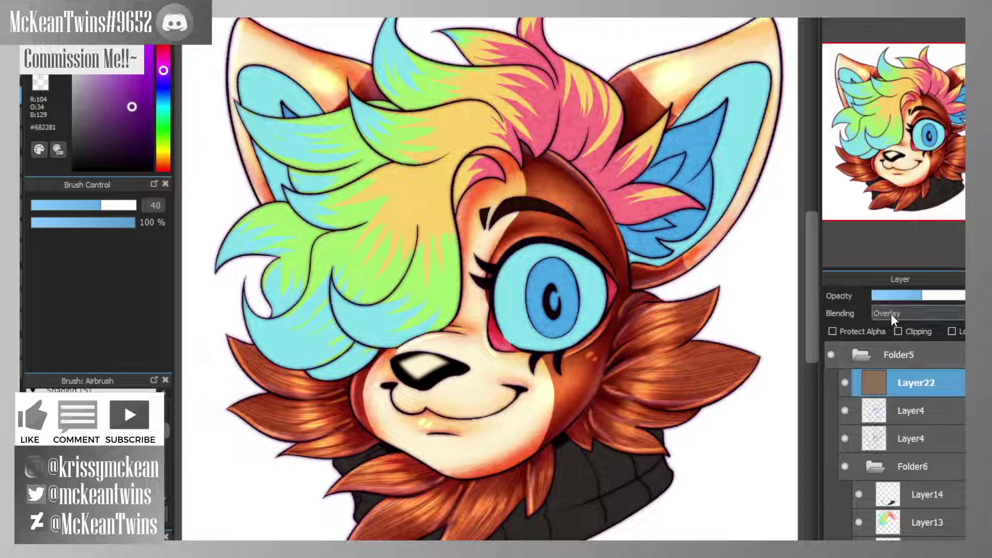
- Try the Normal, Multiply, Overlay, Lighten, Burn, Hue and Brightness blending modes on the Layer22 texture
scroll(891, 314, up, 3)
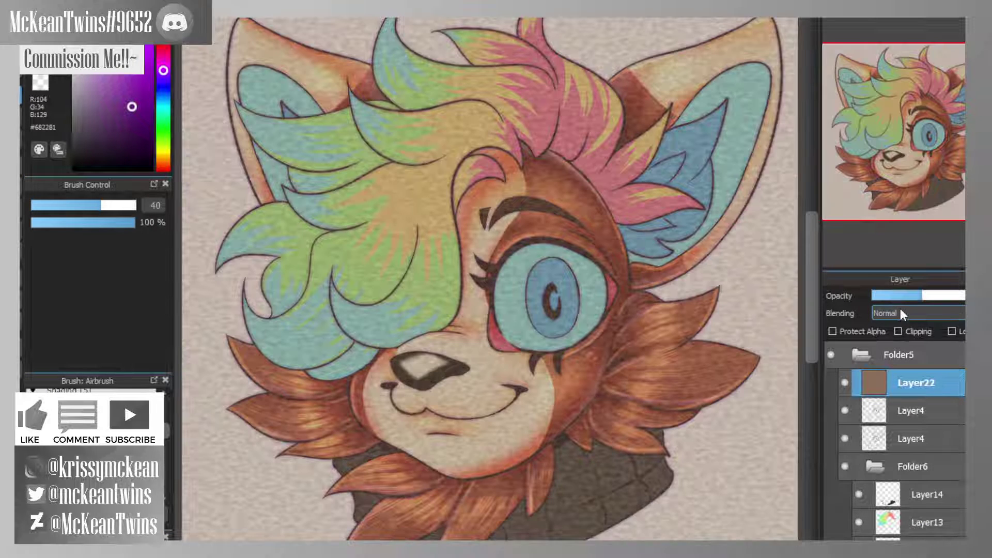
scroll(906, 313, down, 1)
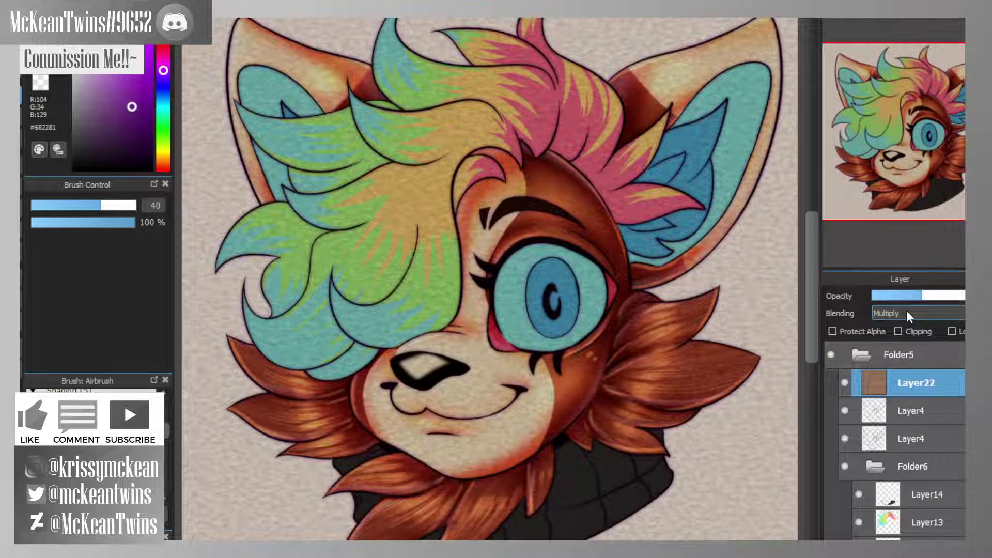
scroll(906, 312, down, 3)
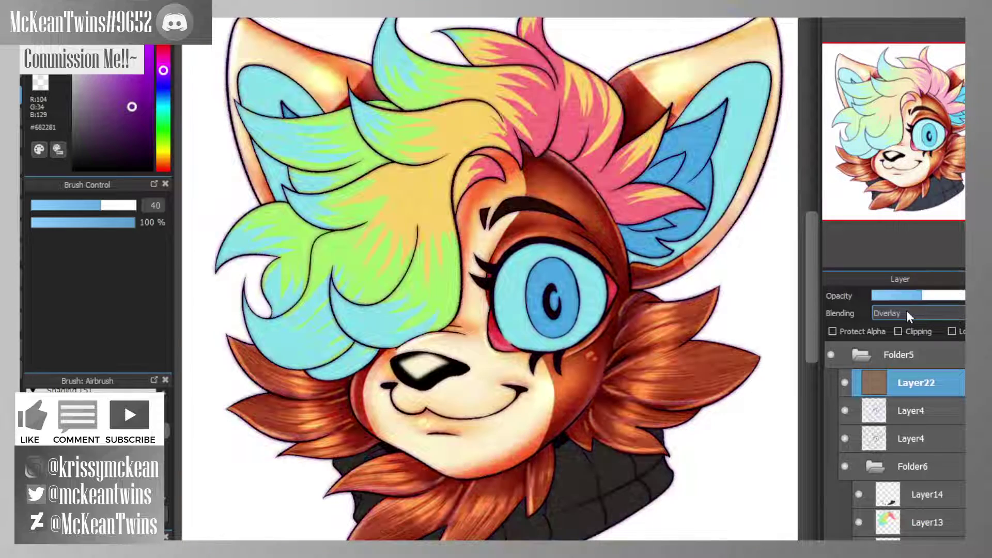
scroll(907, 311, down, 3)
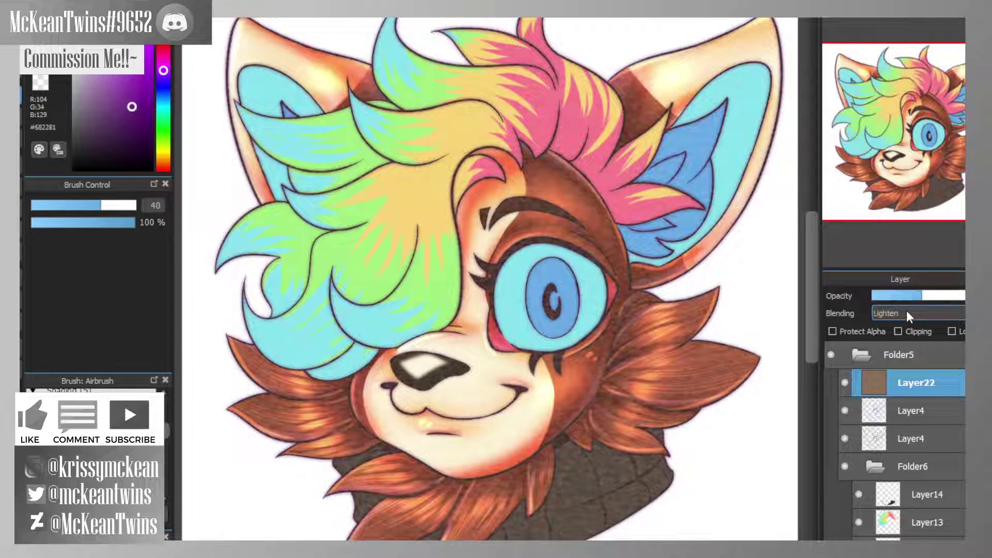
scroll(906, 311, down, 4)
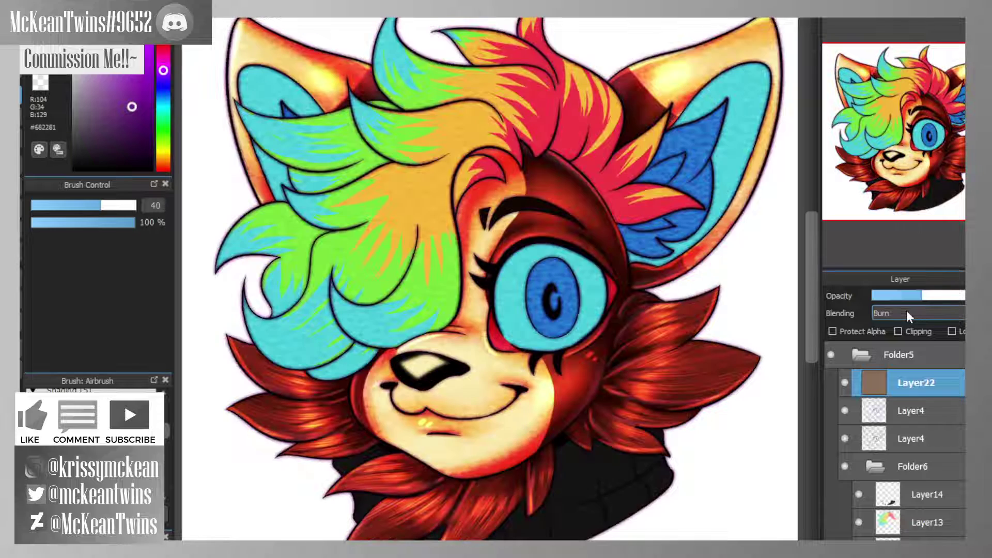
scroll(906, 313, down, 3)
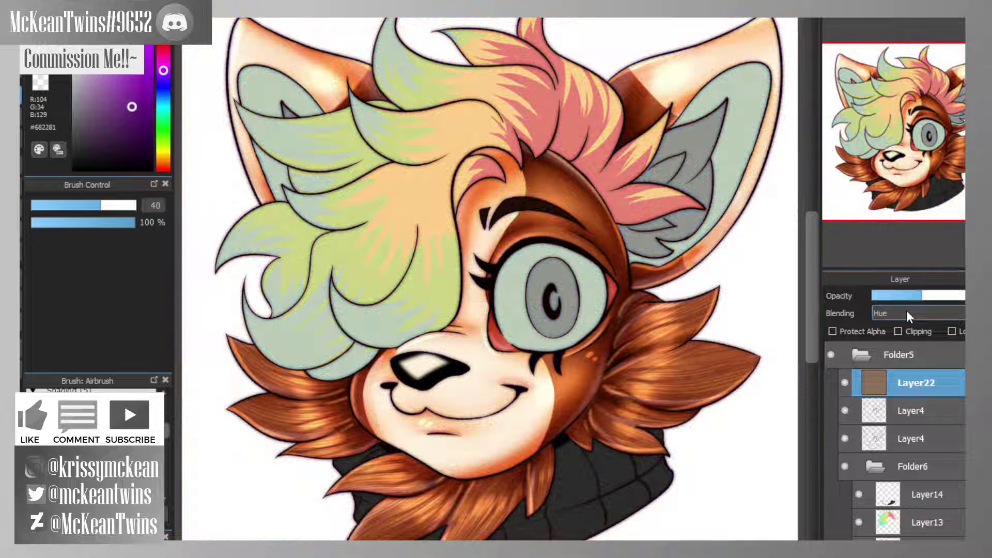
scroll(907, 313, down, 3)
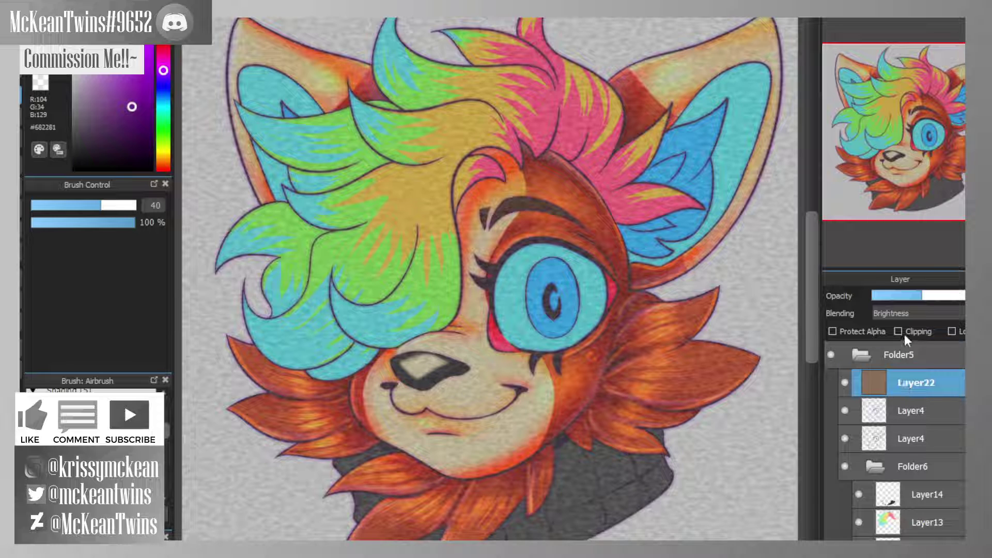
- Move Layer22 out of Folder5 to directly above it, collapse the folder and clip the texture to it
drag(902, 382, 879, 345)
click(906, 382)
scroll(902, 314, down, 1)
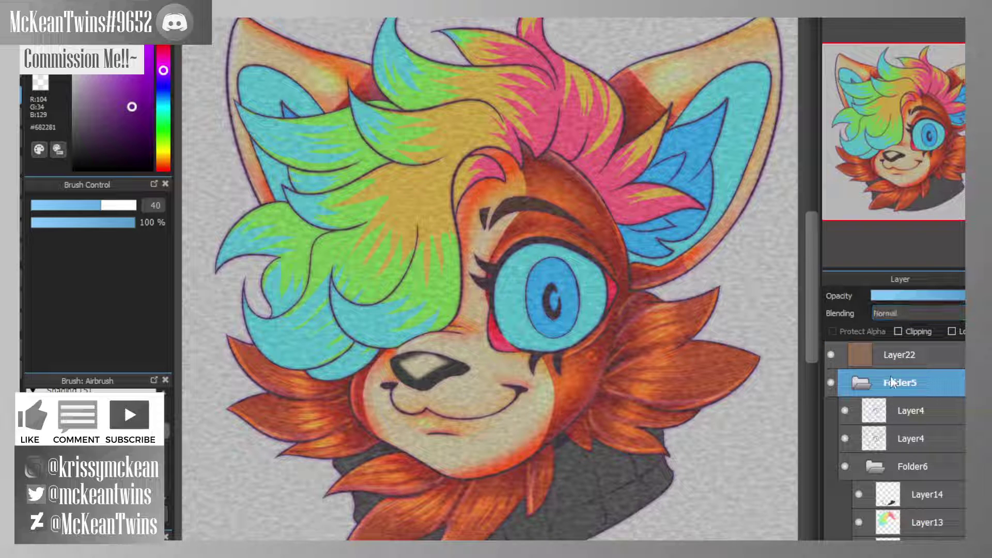
click(867, 381)
click(902, 354)
click(910, 331)
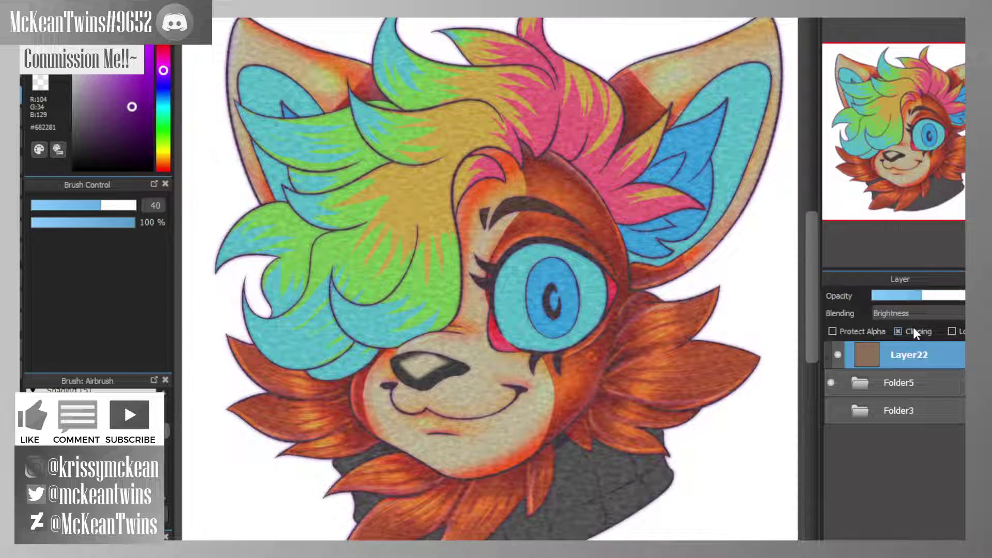
- Try higher and lower opacities for the Brightness-blended Layer22 texture while viewing the whole drawing
click(892, 18)
click(892, 19)
click(892, 18)
drag(933, 296, 964, 295)
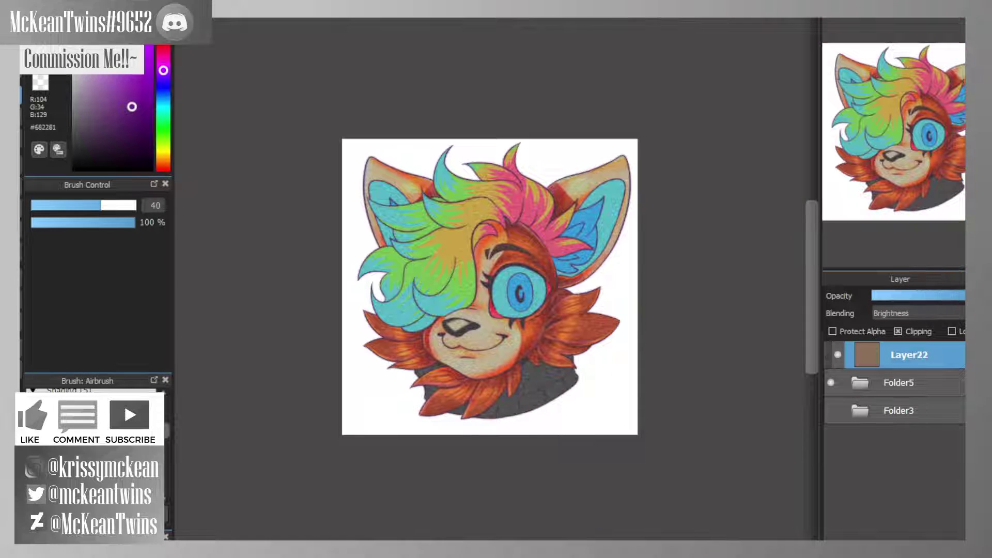
drag(886, 296, 912, 293)
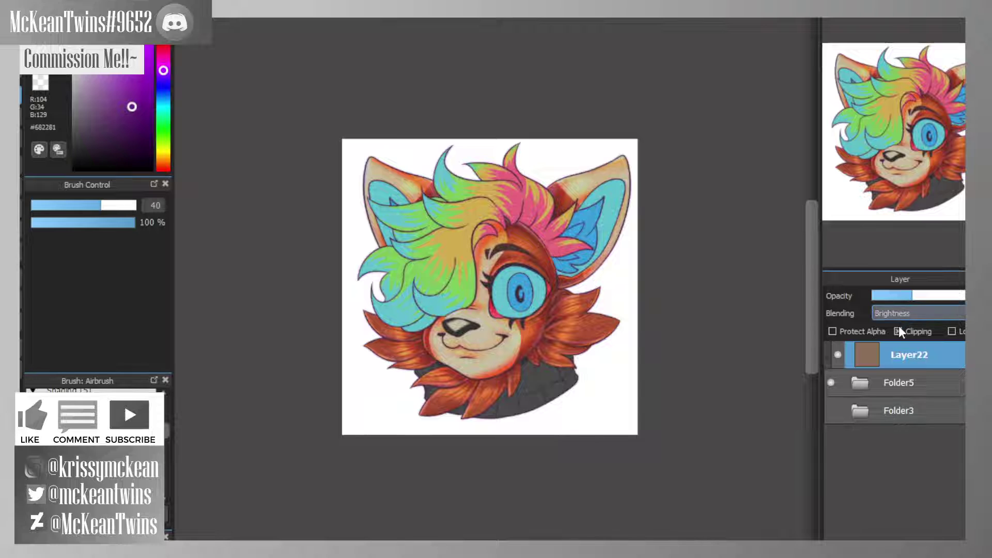
- Try Multiply and Divide on Layer22, settle on Overlay blending and raise the layer's opacity
scroll(903, 310, up, 15)
scroll(904, 310, down, 1)
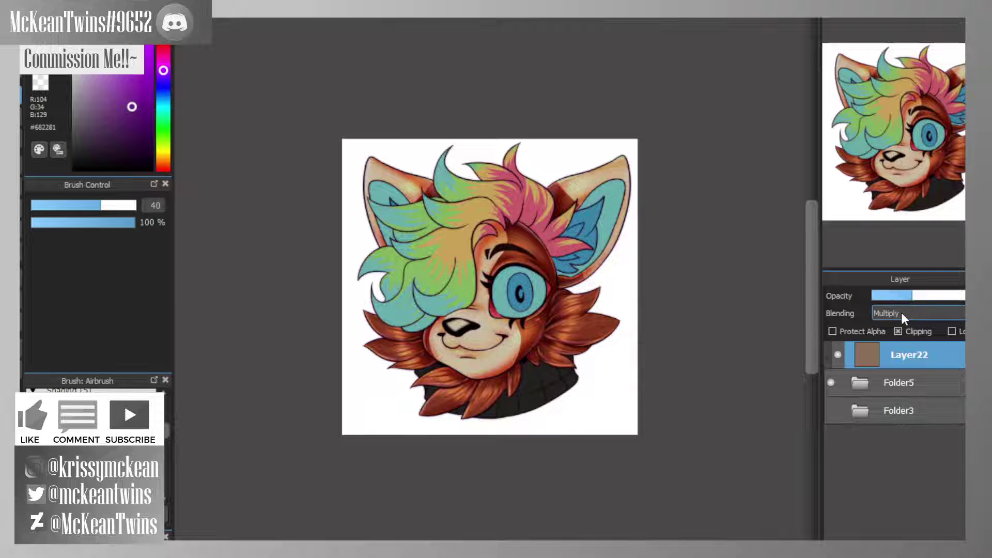
scroll(901, 312, down, 1)
scroll(902, 312, down, 2)
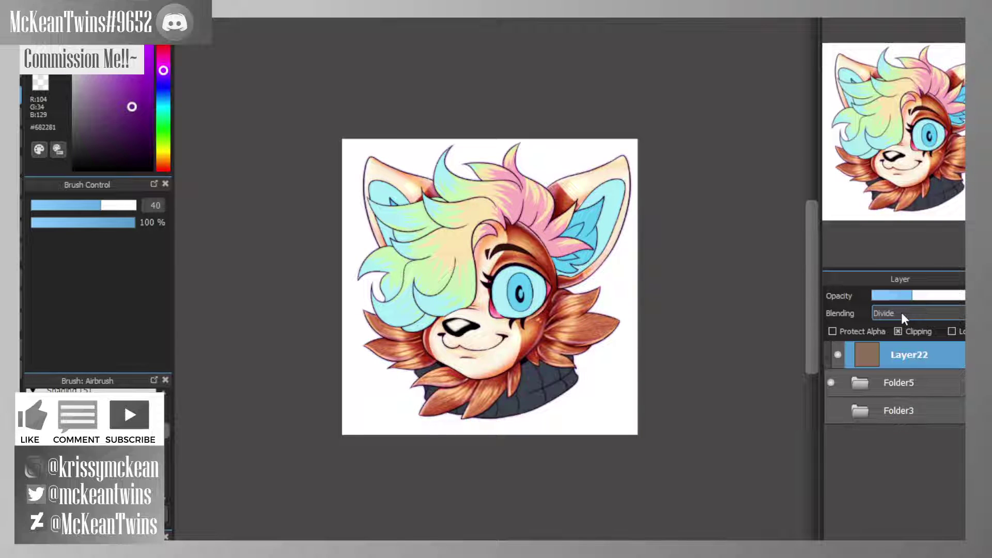
click(921, 297)
click(934, 297)
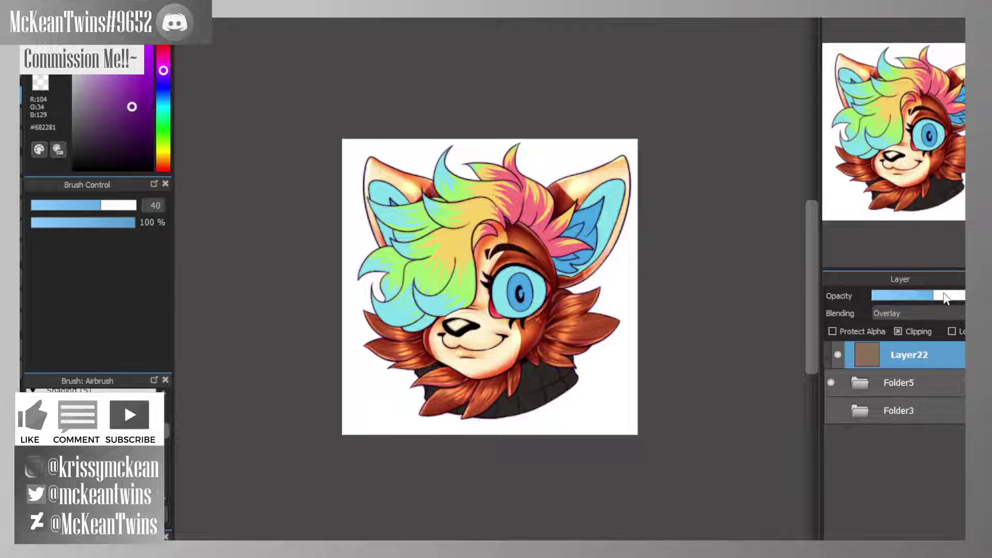
- Toggle Layer22's visibility to judge the texture, inspect it up close and lower its opacity to a subtle level
click(839, 354)
click(918, 297)
drag(887, 220, 886, 228)
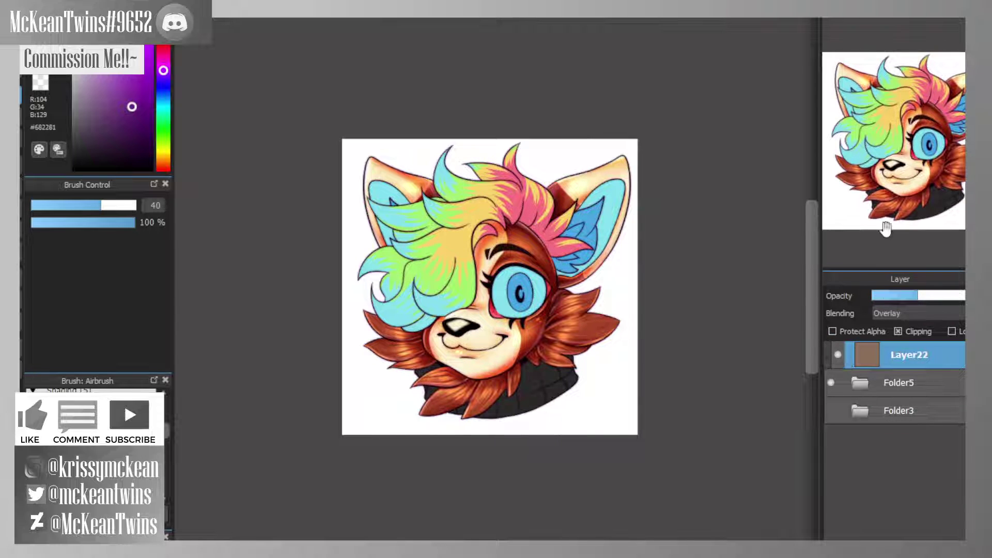
key(ctrl+0)
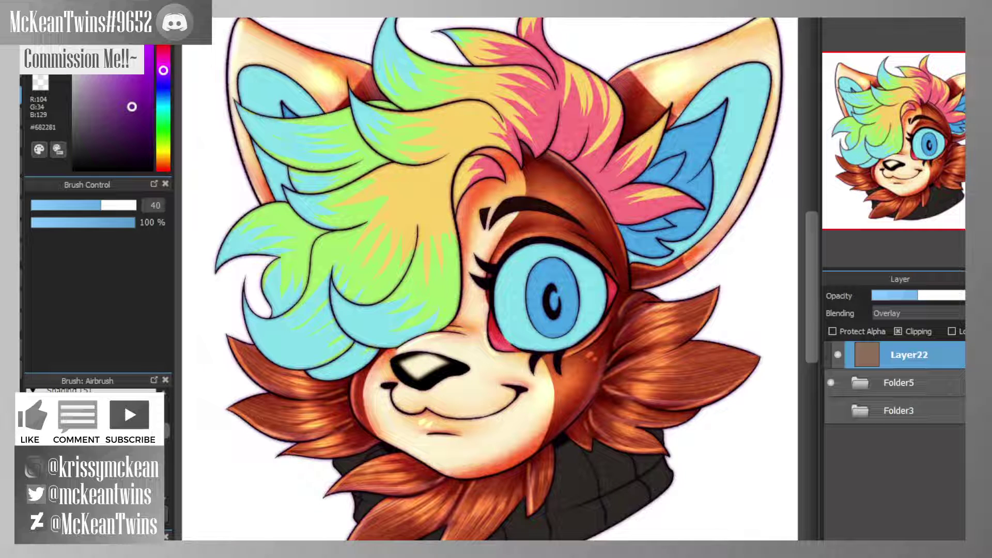
key(ctrl+plus)
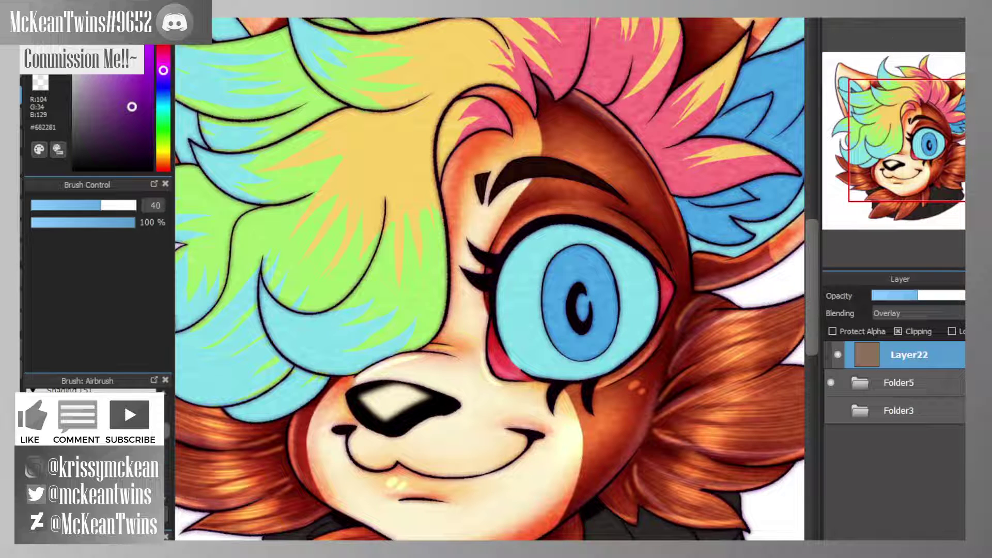
key(ctrl+minus)
key(ctrl+0)
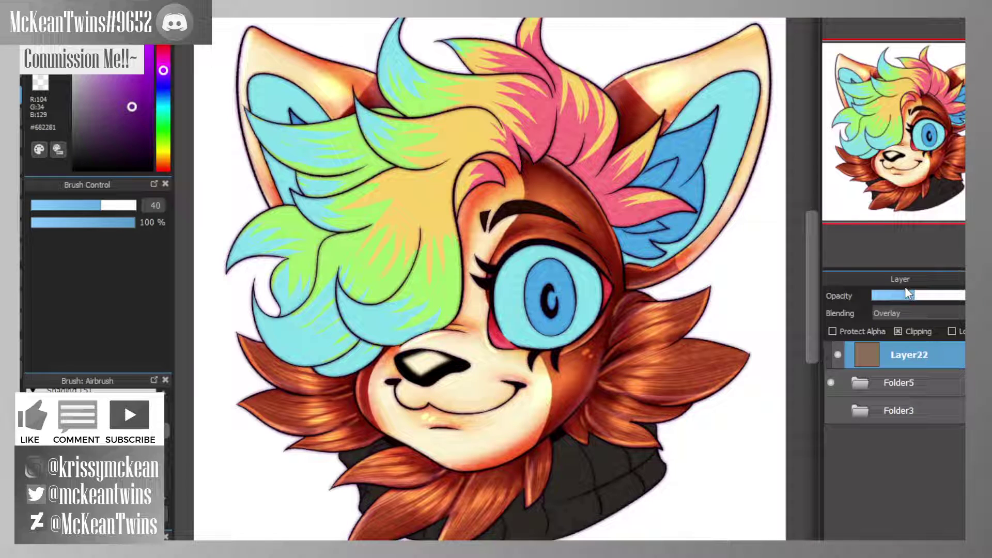
drag(905, 293, 914, 295)
- Add a clipping layer above Layer22 and fill it with a diagonal gradient from dark blue #082272 at the lower right to light blue #BDCDFF
key(ctrl+shift+n)
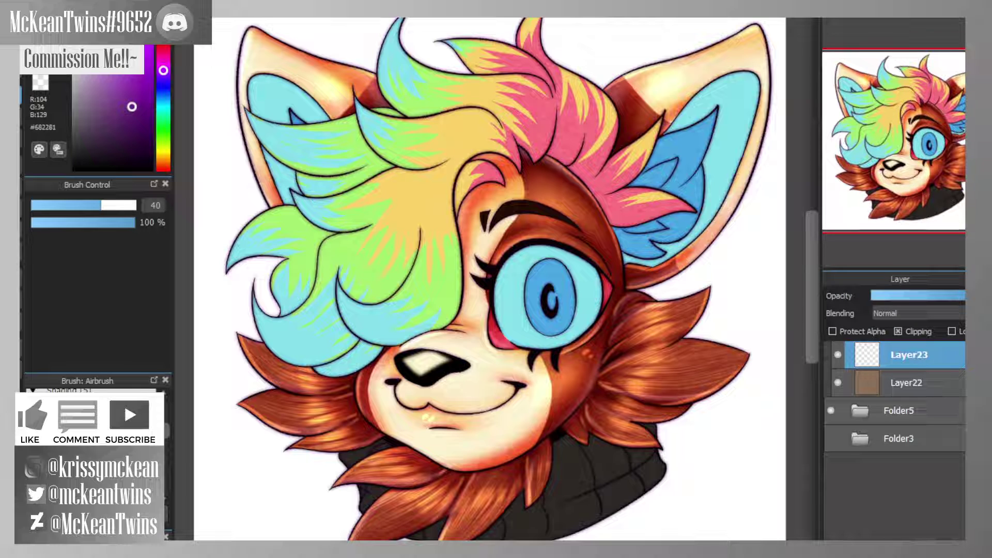
key(ctrl+minus)
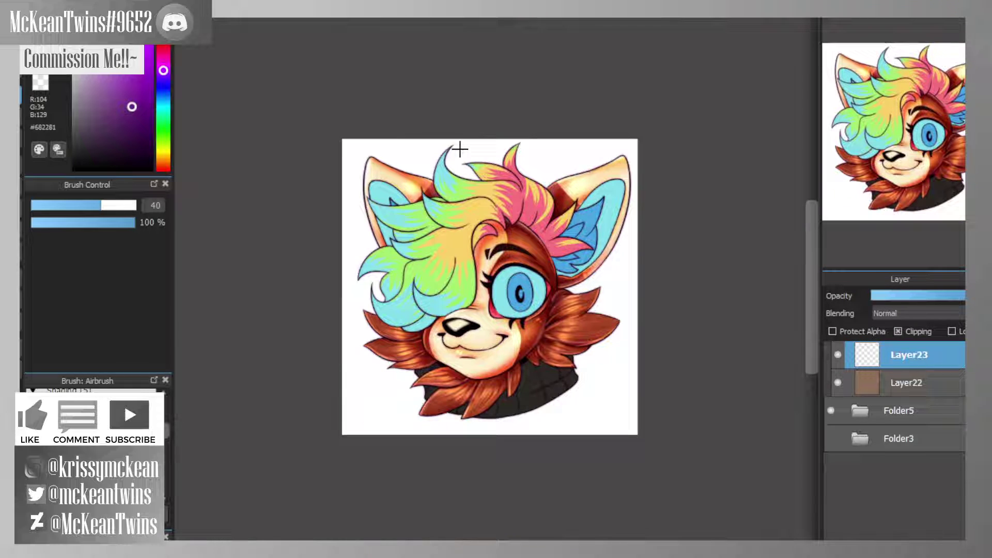
click(20, 139)
key(x)
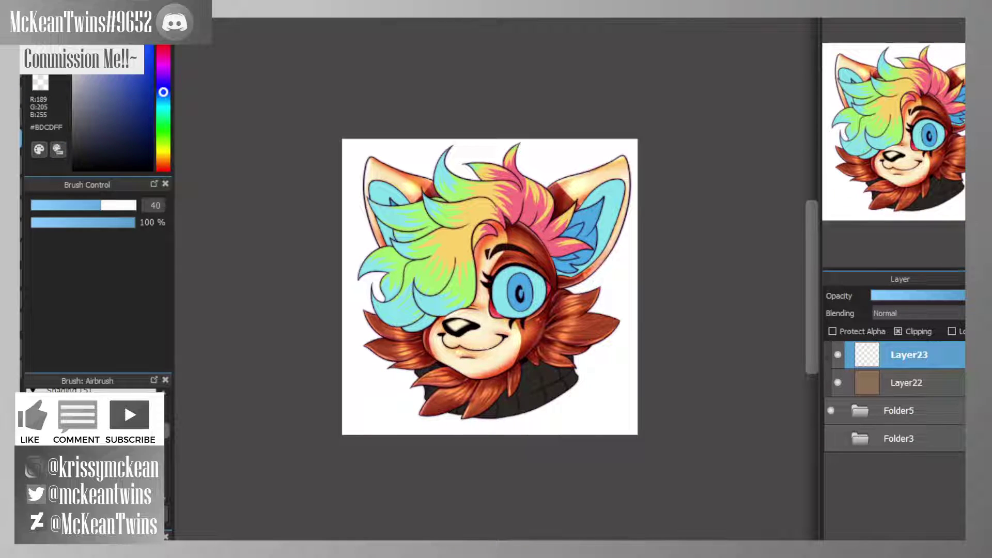
drag(164, 92, 163, 80)
click(140, 132)
click(163, 93)
click(148, 114)
drag(602, 399, 389, 189)
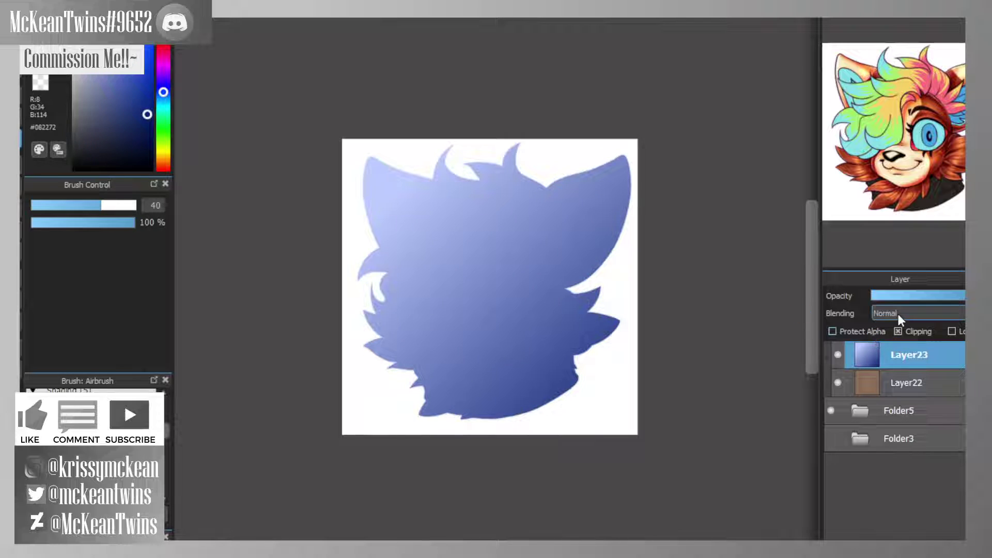
- Set the gradient layer Layer23 to Overlay, lower its opacity and toggle its visibility to compare the effect
click(899, 314)
click(893, 348)
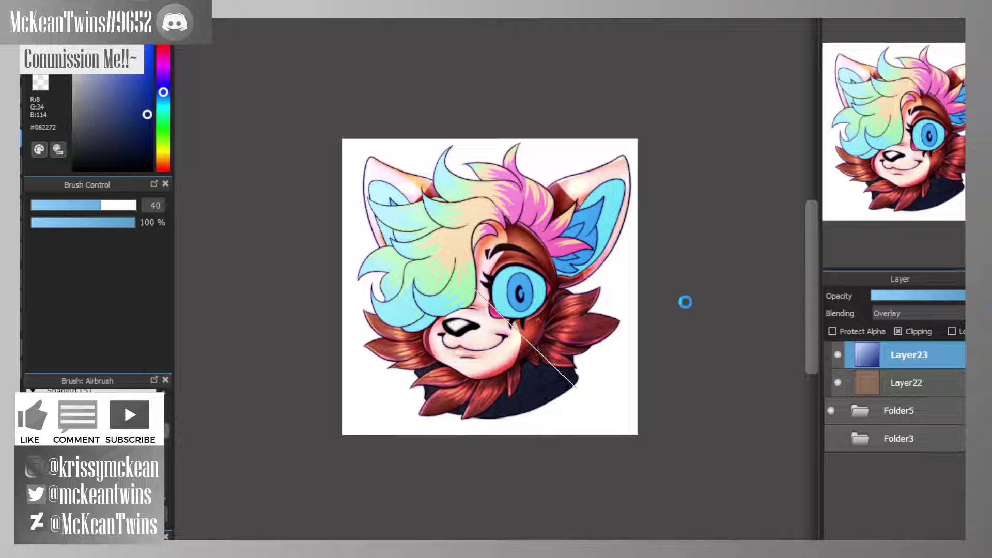
click(905, 296)
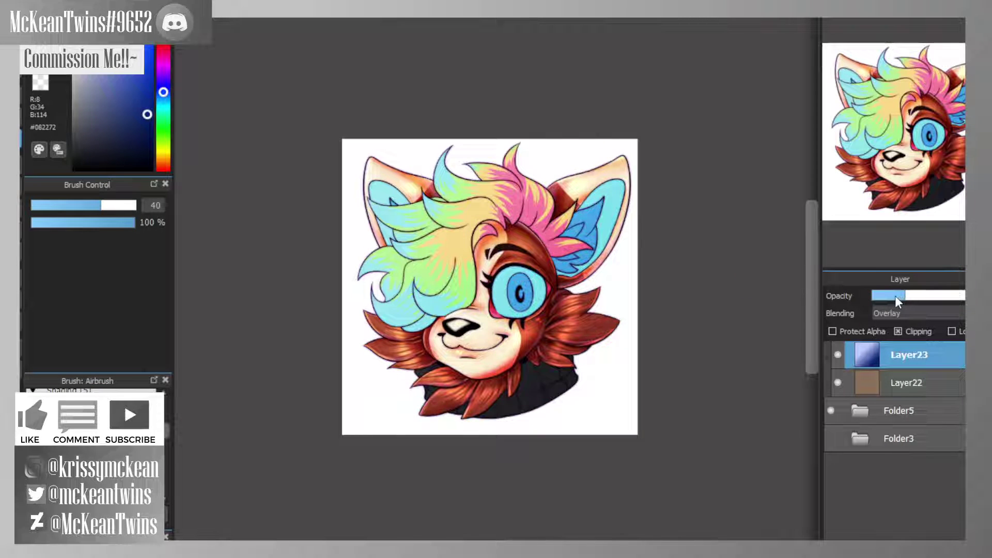
click(834, 354)
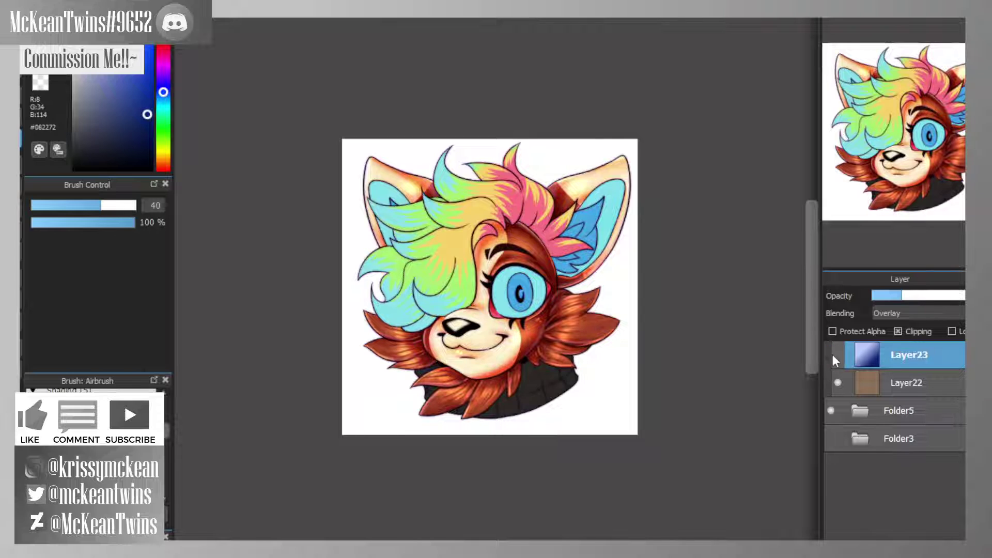
click(834, 355)
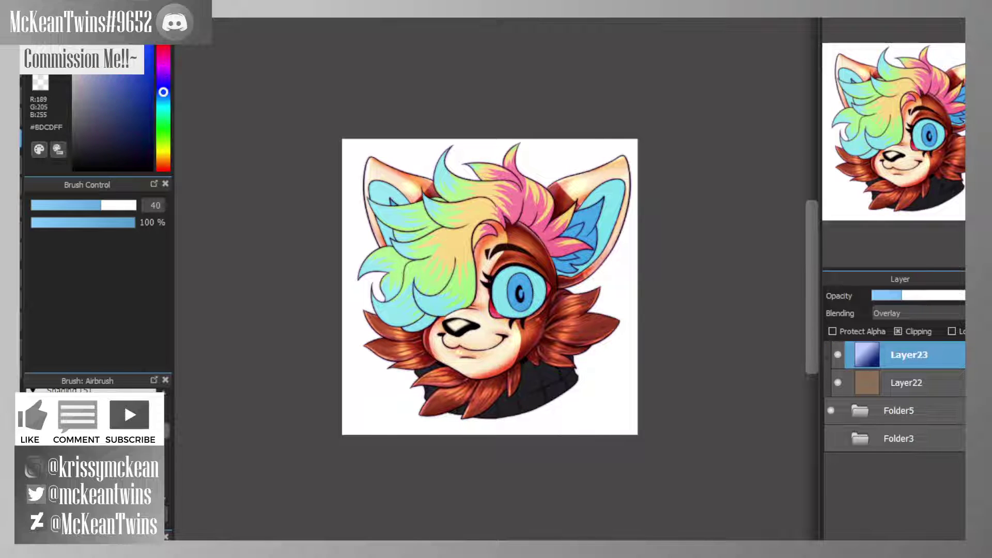
- Try a diagonal yellow #FEE05F to purple gradient on Layer23, lower the layer's opacity and toggle its visibility to compare the effect
drag(379, 178, 577, 377)
drag(909, 298, 885, 297)
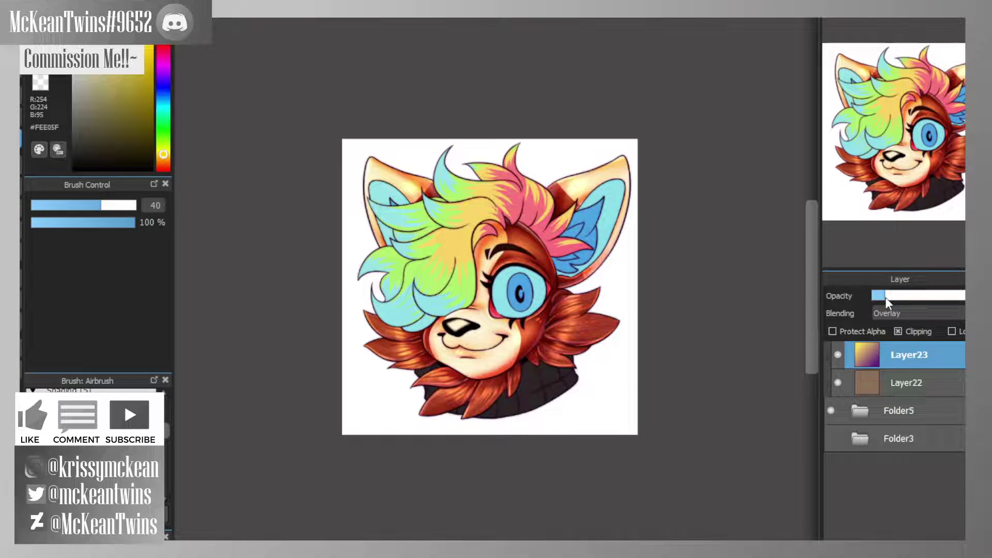
click(838, 355)
click(901, 16)
click(902, 15)
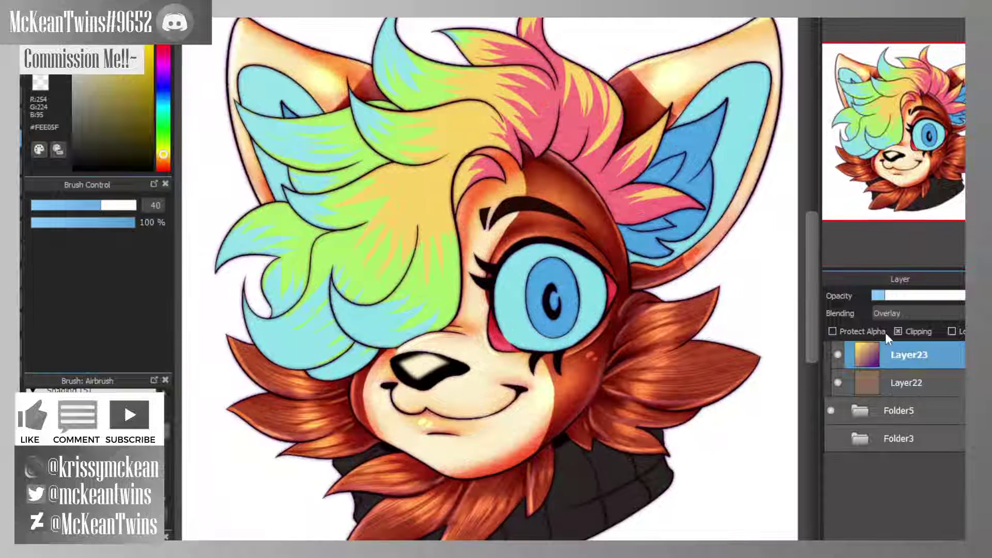
drag(885, 296, 877, 295)
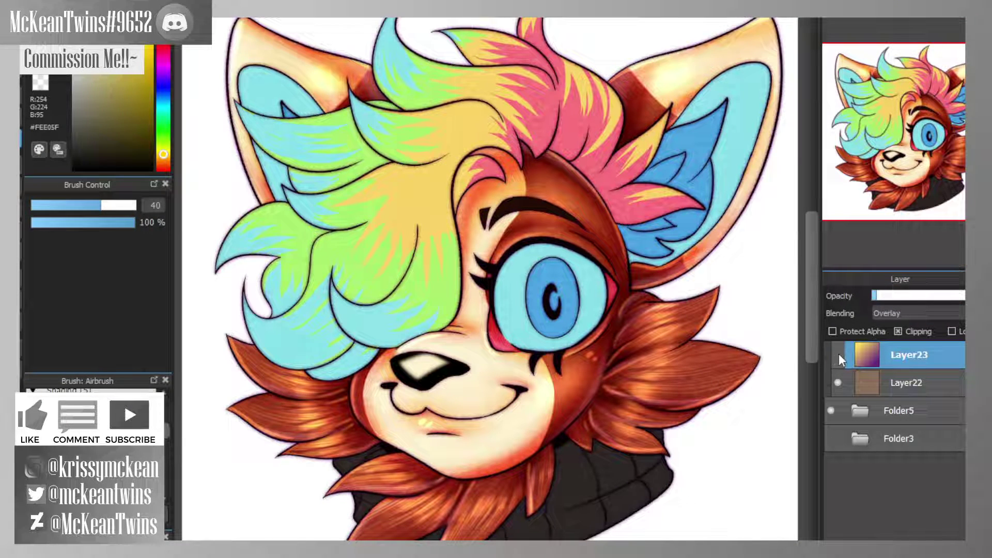
click(839, 355)
click(839, 354)
click(893, 16)
click(893, 16)
click(894, 16)
click(894, 16)
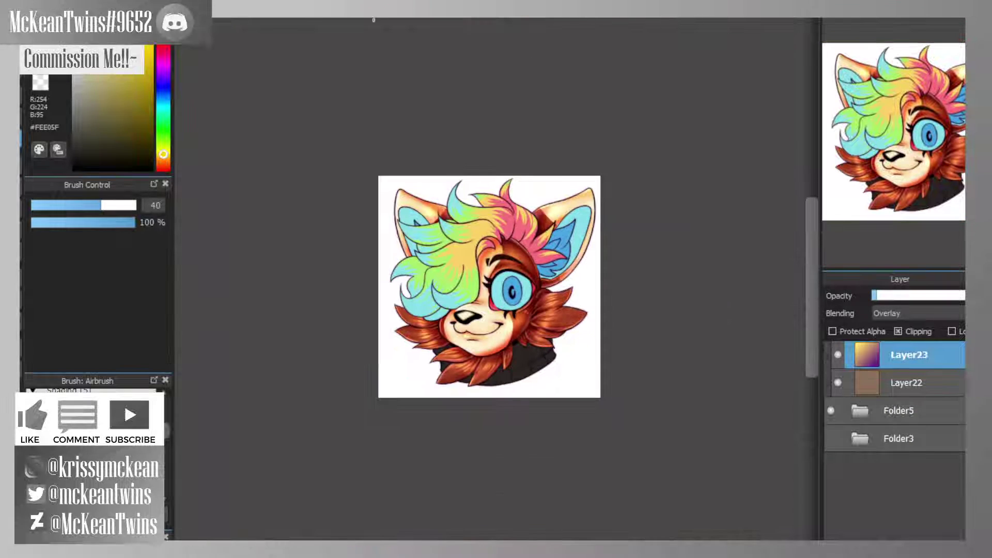
- Try light blue #BDCDFF and purple gradients in different directions on Layer23 at a higher opacity, undoing the extra attempt
key(x)
drag(403, 205, 540, 353)
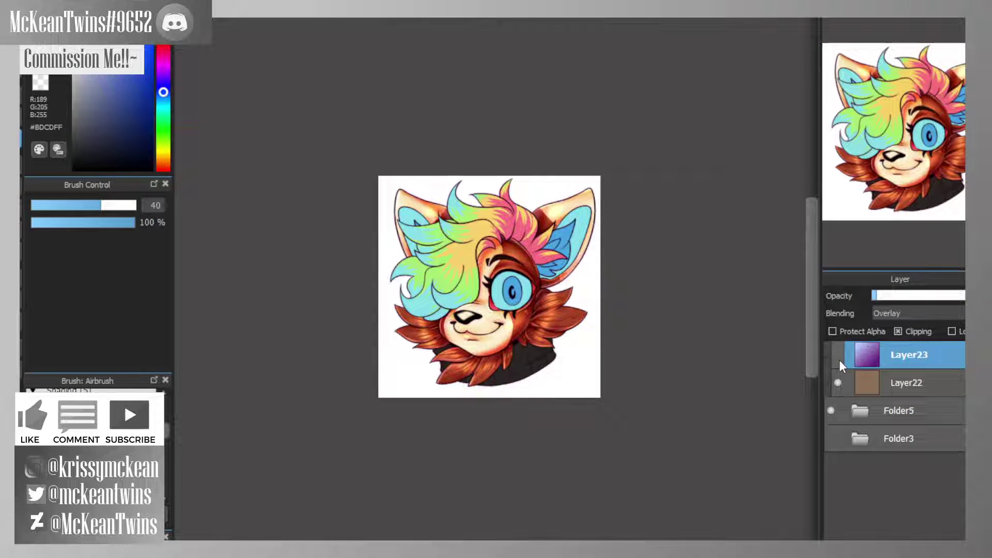
drag(908, 296, 906, 300)
drag(563, 364, 462, 264)
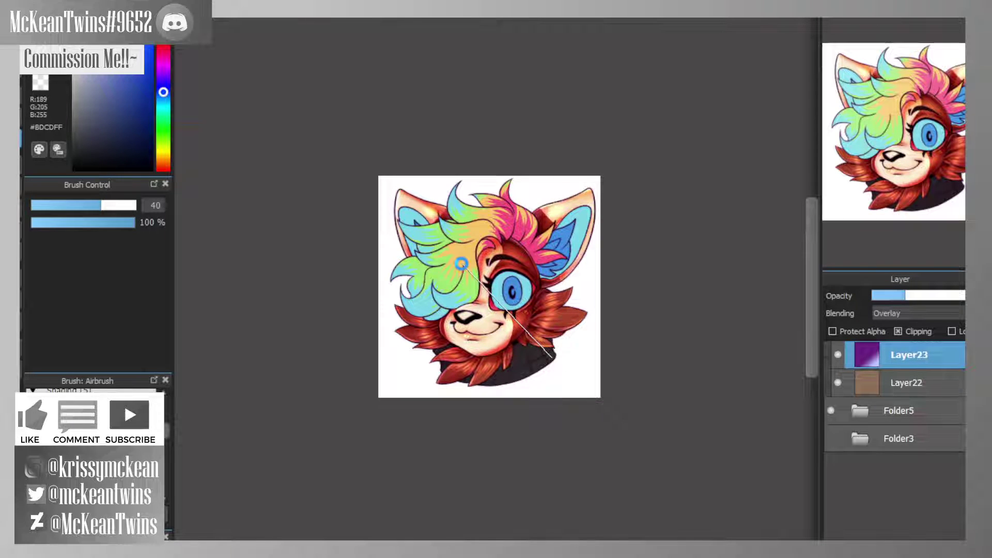
shift+click(462, 264)
key(ctrl+z)
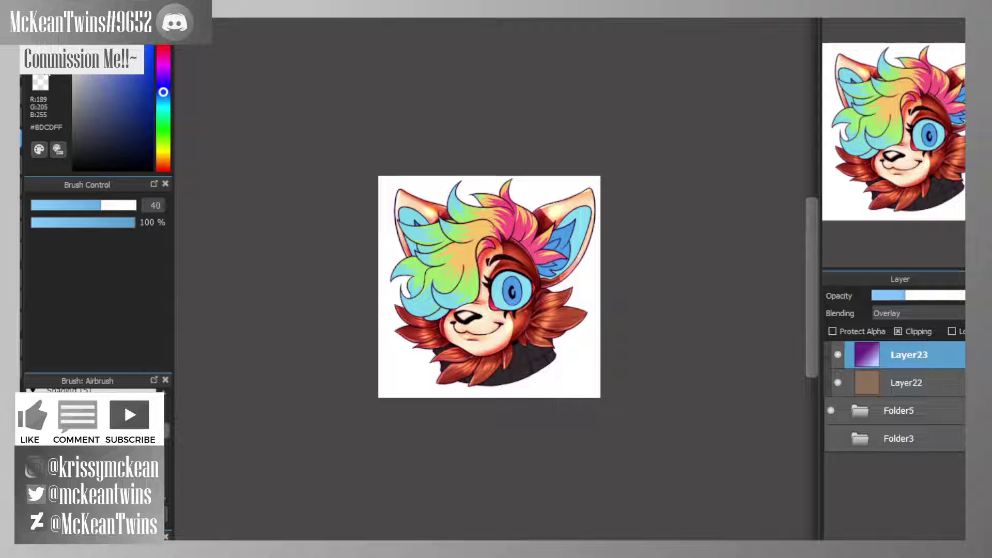
- Fill Layer23 with a diagonal gradient from purple #682281 at the lower right to light blue #BDCDFF and reduce its opacity to subtle
key(x)
drag(547, 351, 460, 269)
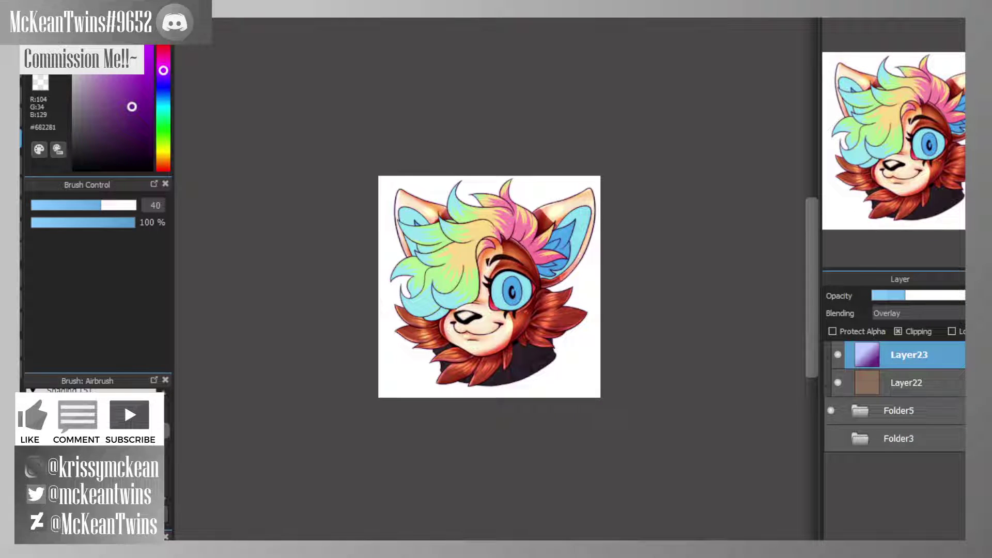
key(ctrl+0)
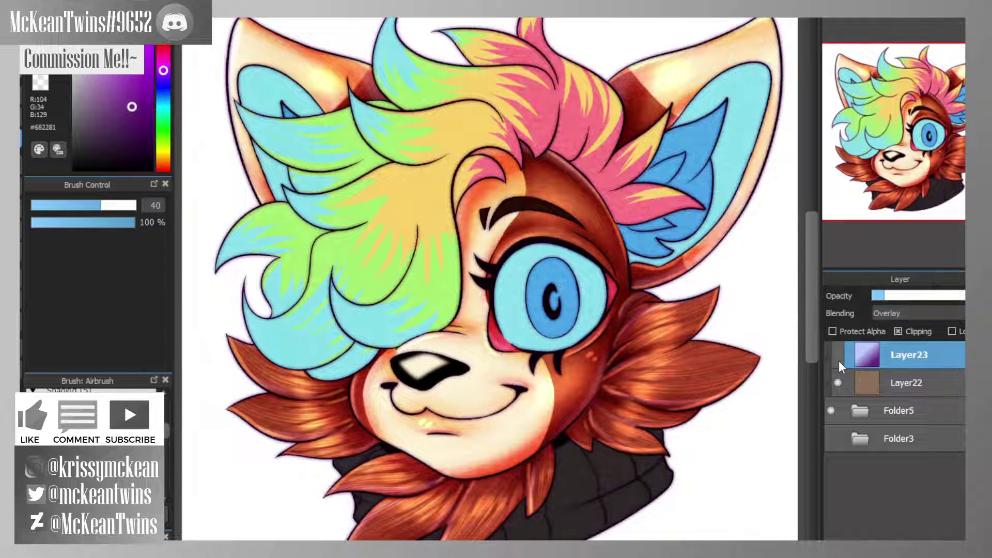
scroll(911, 82, down, 2)
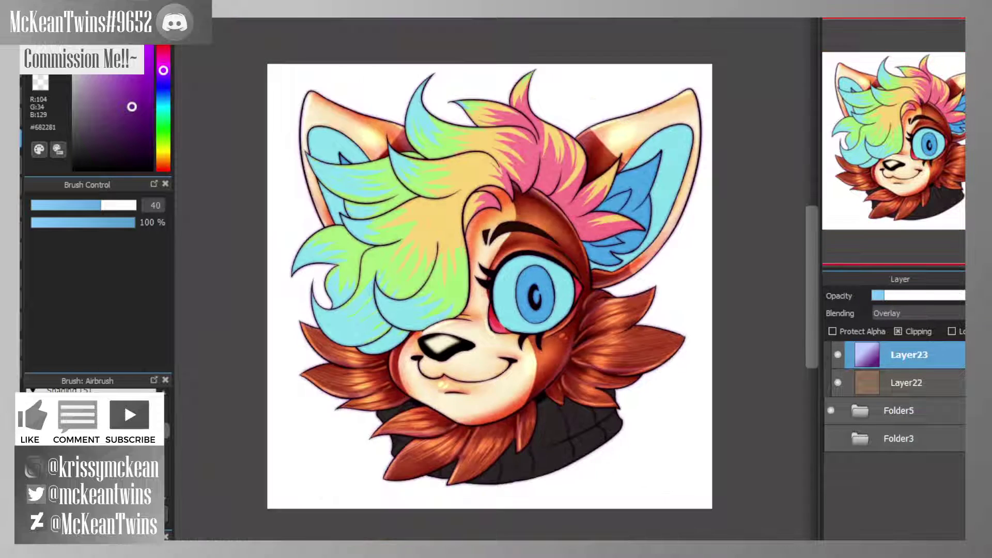
drag(904, 100, 903, 124)
- Toggle Layer22's visibility to compare the texture, lower its opacity slightly and inspect the face up close
click(830, 385)
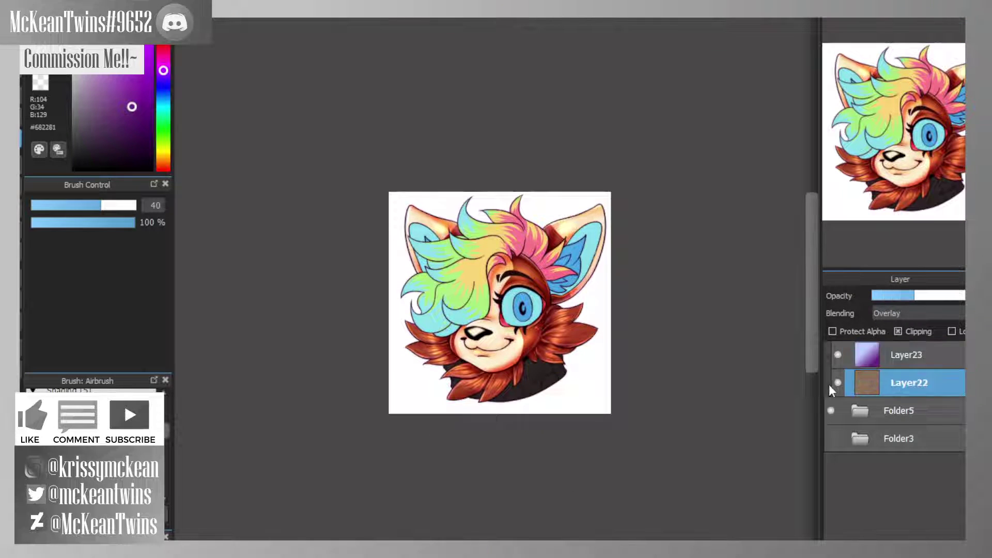
click(836, 383)
mouse_move(926, 297)
mouse_down()
mouse_move(892, 297)
mouse_move(909, 298)
mouse_up()
scroll(506, 312, up, 3)
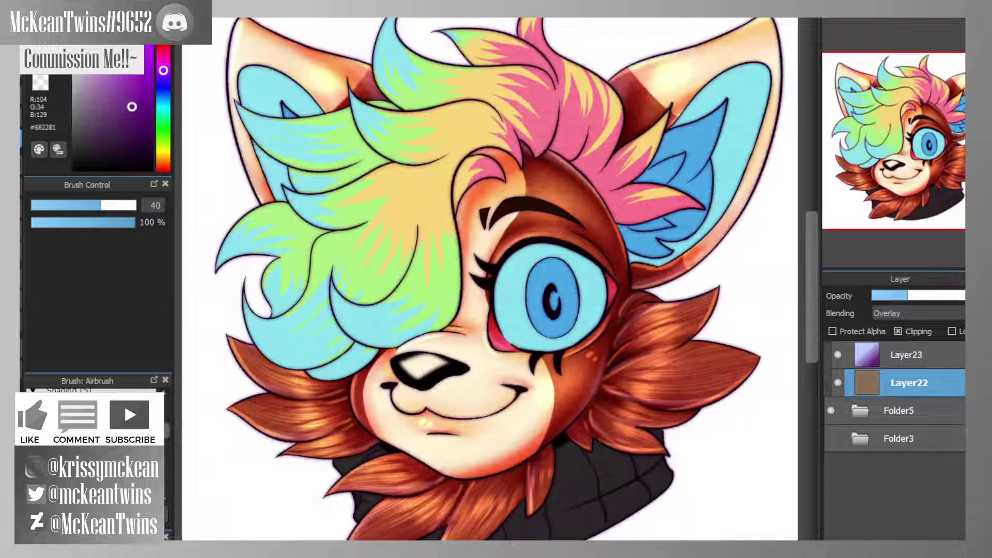
click(868, 17)
click(867, 17)
click(867, 17)
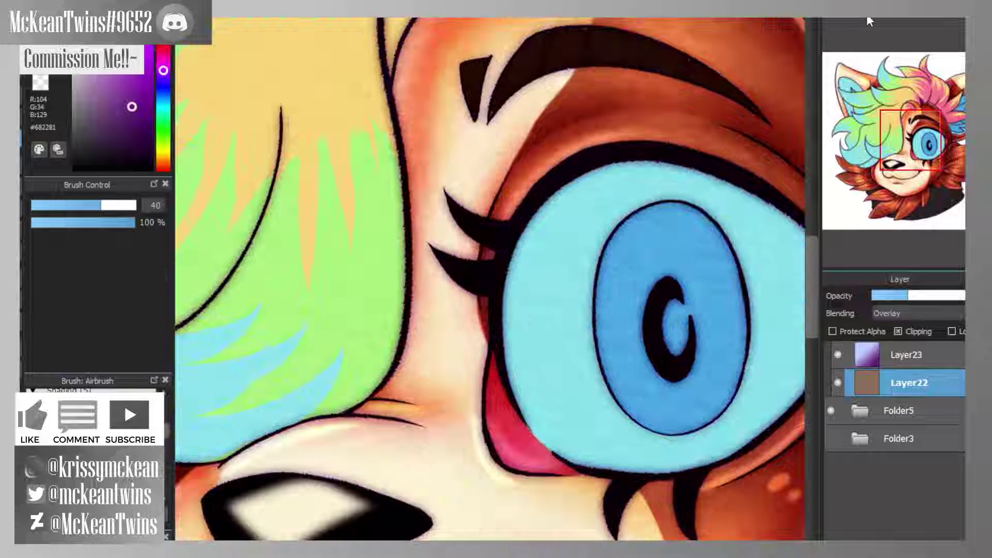
click(899, 17)
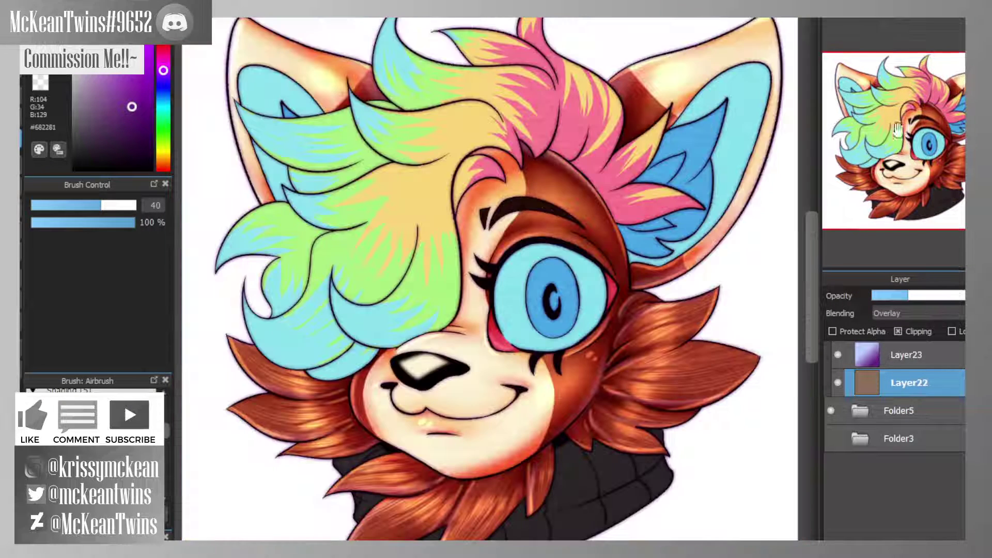
- Expand Folder5, toggle the colour layers to find the light blue eye and inner-ear area, and select Layer9
click(860, 412)
scroll(878, 411, down, 2)
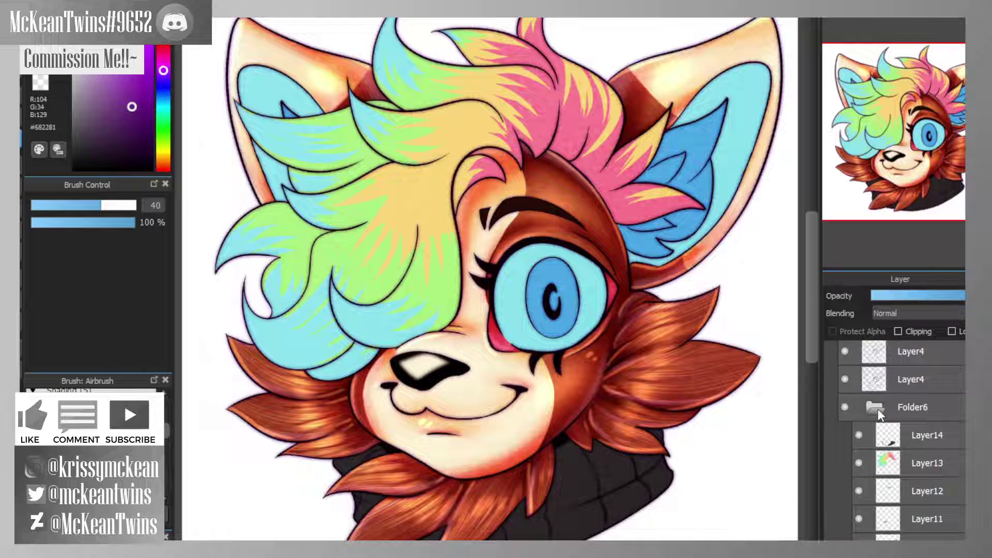
click(858, 435)
click(858, 434)
scroll(899, 441, down, 3)
click(858, 471)
click(859, 471)
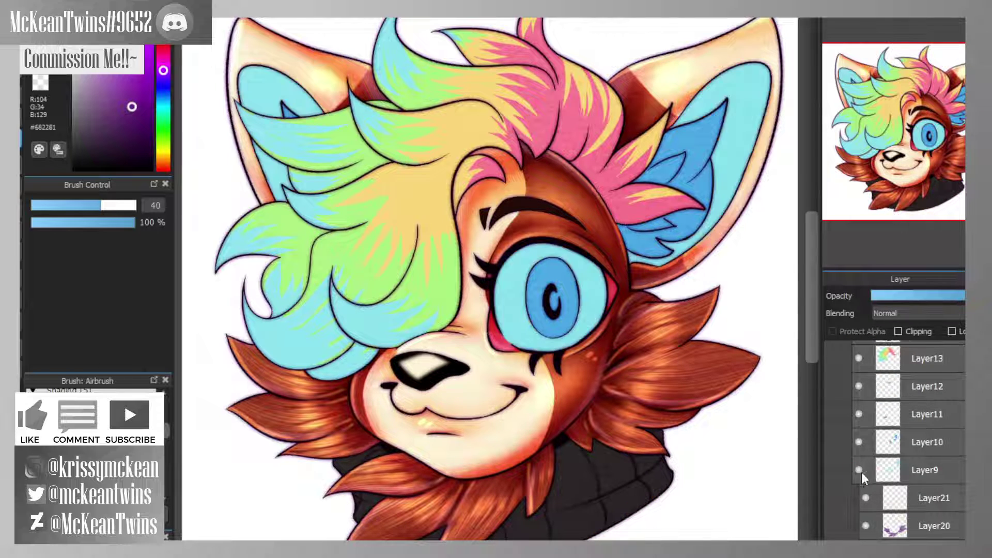
click(879, 470)
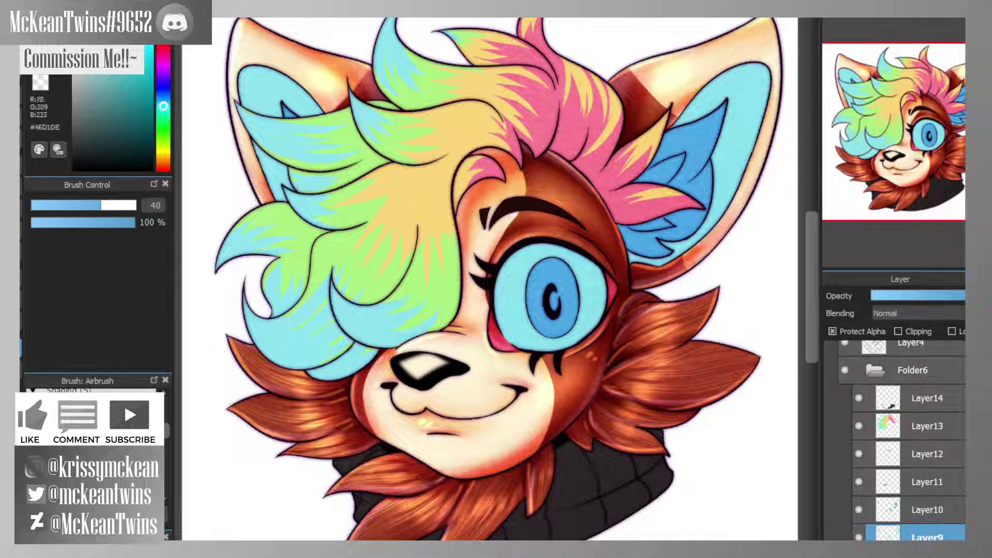
- Shade the upper part of the light blue eye area with blue #007BB4, using Fluffy Watercolor 3 at size 134
drag(140, 81, 162, 78)
click(164, 100)
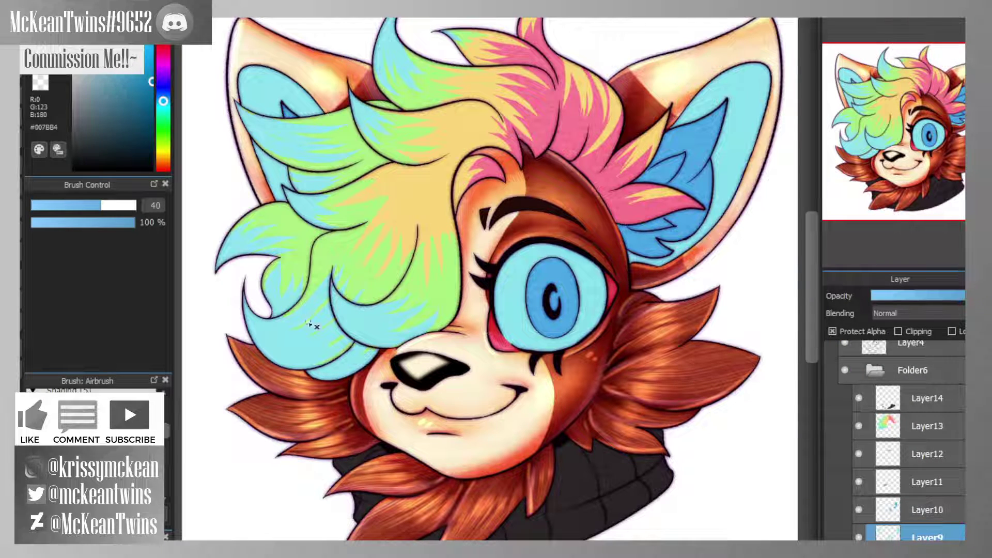
click(124, 403)
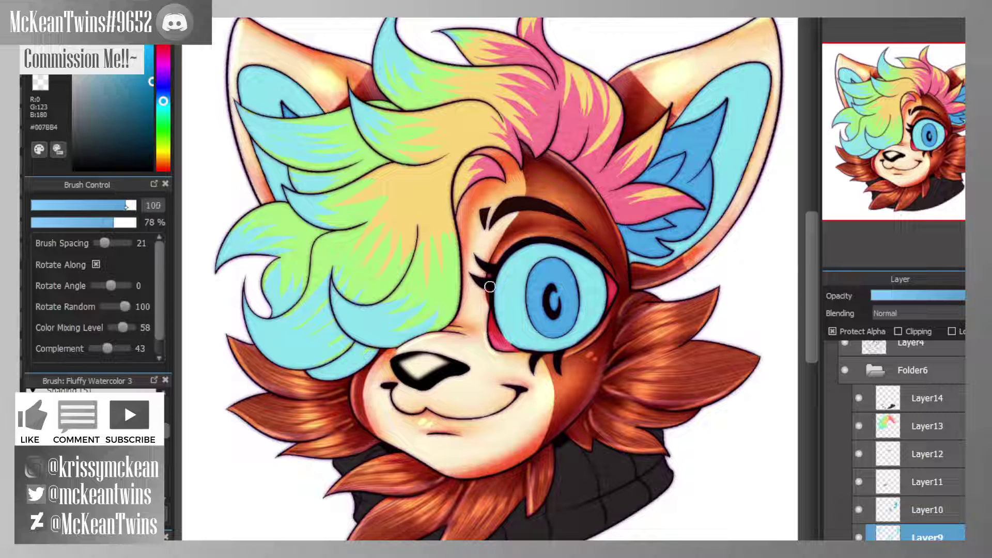
drag(127, 207, 134, 206)
mouse_move(540, 252)
mouse_down()
mouse_move(518, 262)
mouse_move(545, 255)
mouse_move(610, 270)
mouse_move(553, 266)
mouse_move(532, 277)
mouse_move(543, 279)
mouse_up()
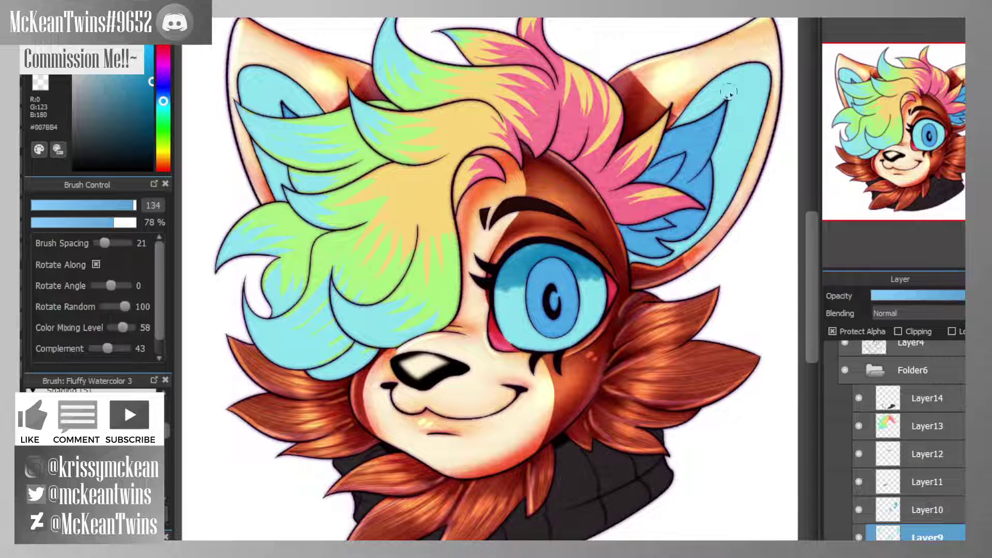
- Paint blue #007BB4 shading along the edges and around the fur tufts inside both light blue inner ears
mouse_move(727, 93)
mouse_down()
mouse_move(687, 114)
mouse_move(750, 62)
mouse_move(708, 96)
mouse_up()
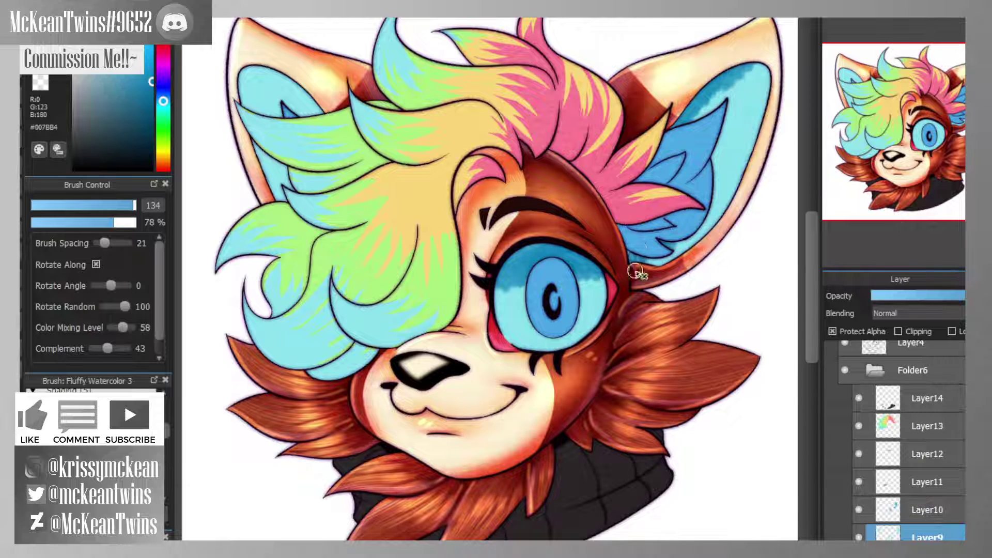
mouse_move(636, 271)
mouse_down()
mouse_move(660, 240)
mouse_move(650, 259)
mouse_move(680, 252)
mouse_move(667, 268)
mouse_move(740, 191)
mouse_up()
drag(911, 132, 871, 120)
mouse_move(458, 155)
mouse_down()
mouse_move(385, 155)
mouse_move(414, 200)
mouse_move(469, 169)
mouse_move(442, 140)
mouse_move(437, 115)
mouse_up()
mouse_move(913, 142)
mouse_down()
mouse_move(924, 150)
mouse_move(918, 139)
mouse_up()
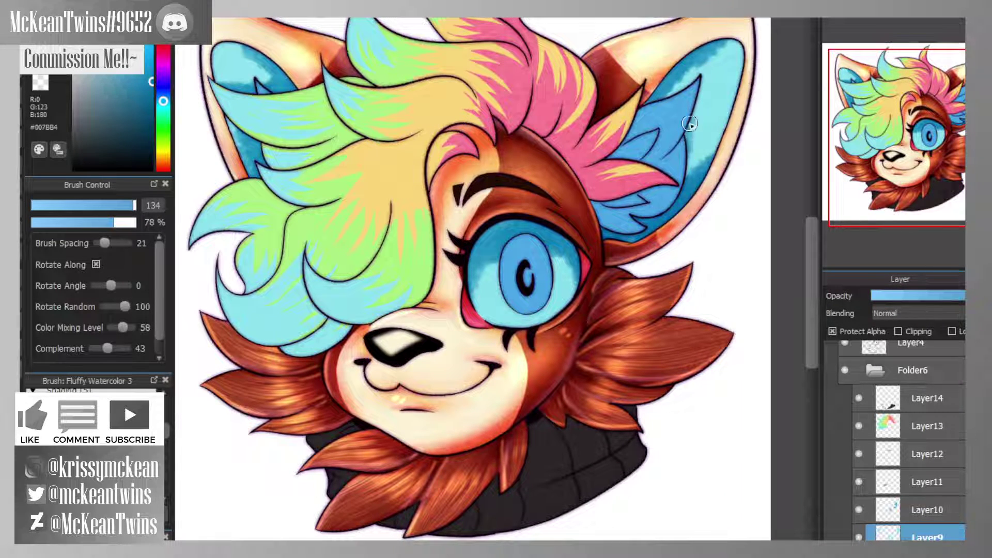
drag(753, 73, 740, 45)
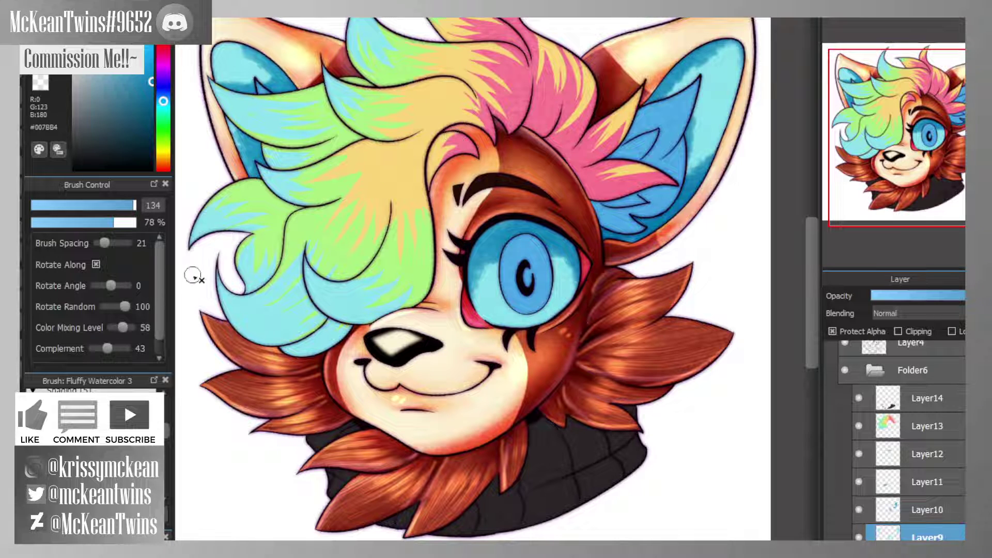
- Blend the blue shading around the iris smoothly down into the light blue with a blending brush at size 71
key(e)
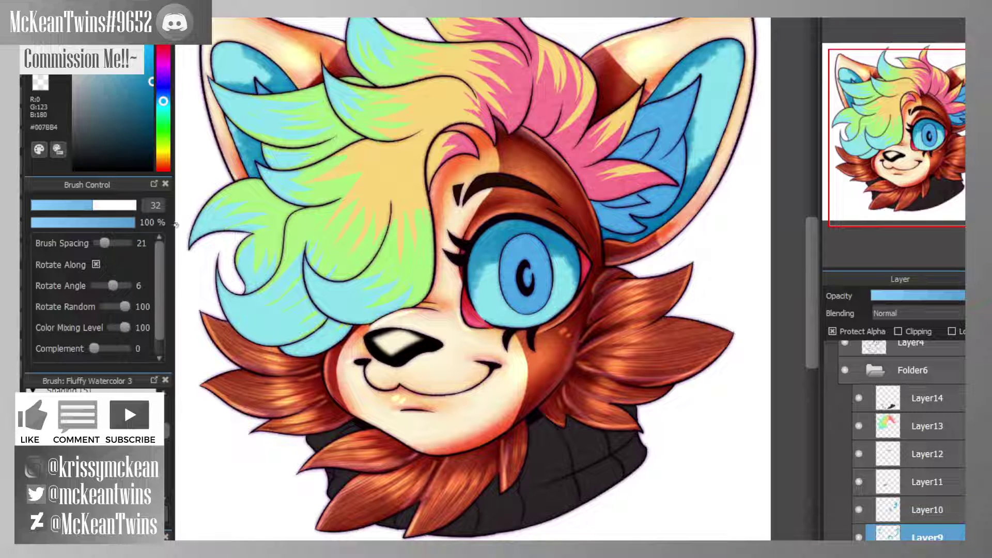
click(105, 205)
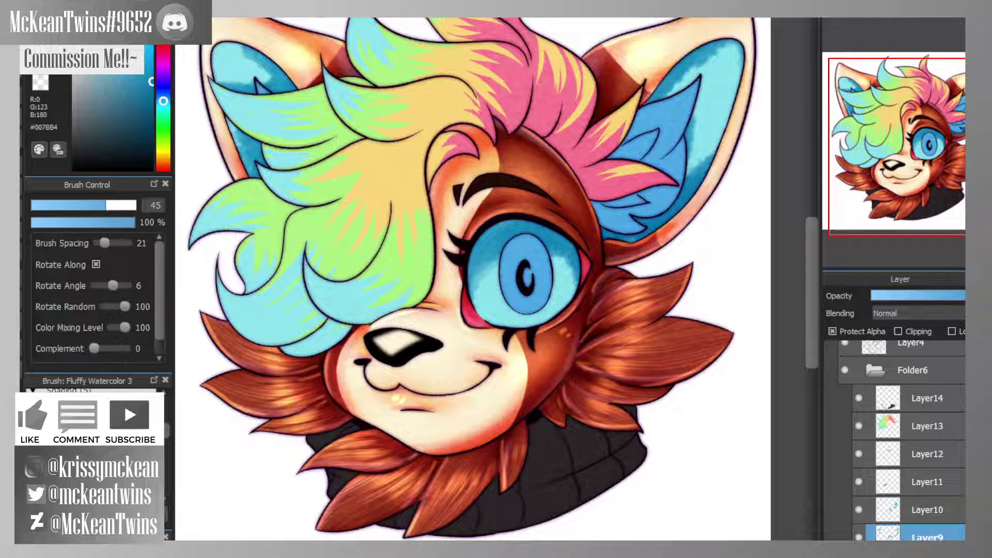
scroll(535, 218, up, 2)
drag(535, 218, 532, 149)
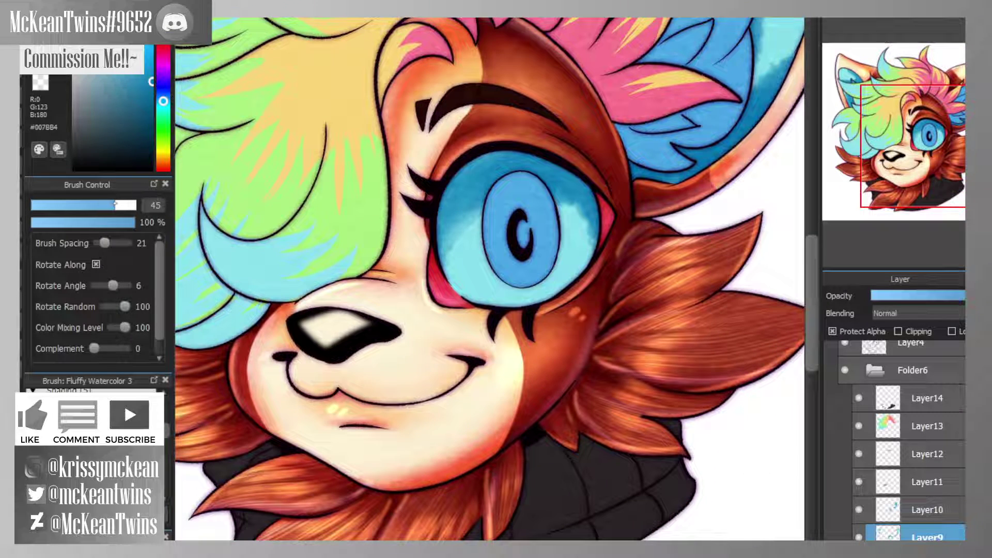
click(116, 204)
mouse_move(474, 215)
mouse_down()
mouse_move(482, 250)
mouse_move(477, 207)
mouse_move(465, 280)
mouse_move(455, 235)
mouse_move(451, 269)
mouse_move(452, 225)
mouse_move(468, 198)
mouse_move(489, 295)
mouse_up()
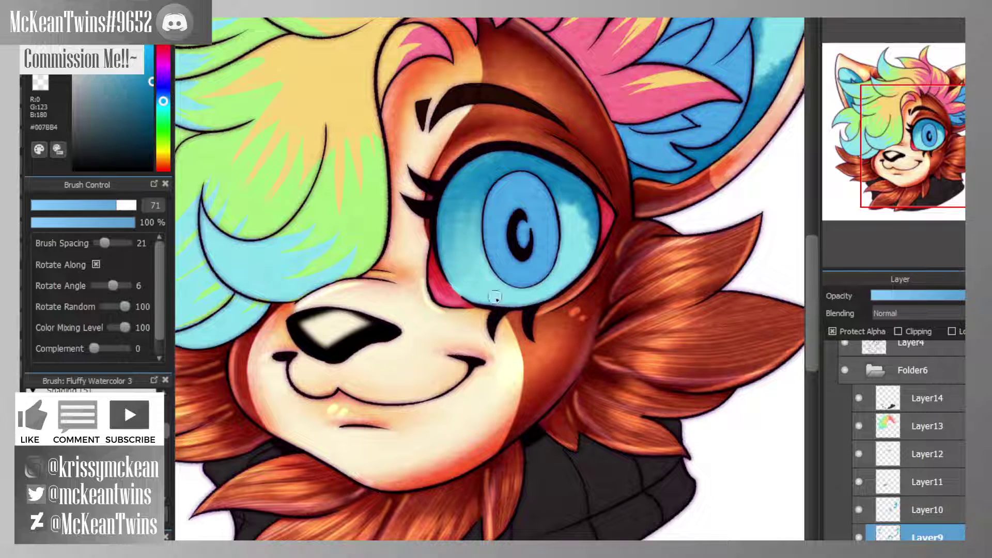
mouse_move(587, 204)
mouse_down()
mouse_move(568, 234)
mouse_move(577, 259)
mouse_move(589, 223)
mouse_move(581, 196)
mouse_move(558, 188)
mouse_move(593, 254)
mouse_move(582, 204)
mouse_move(574, 251)
mouse_up()
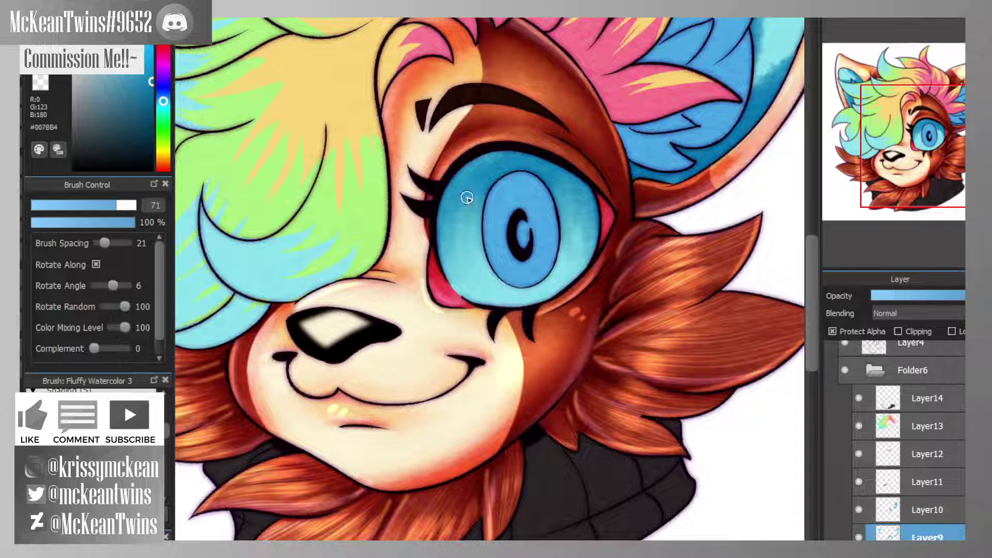
- Blend the blue shading inside the ear beside the pink hair into a smooth transition
click(942, 141)
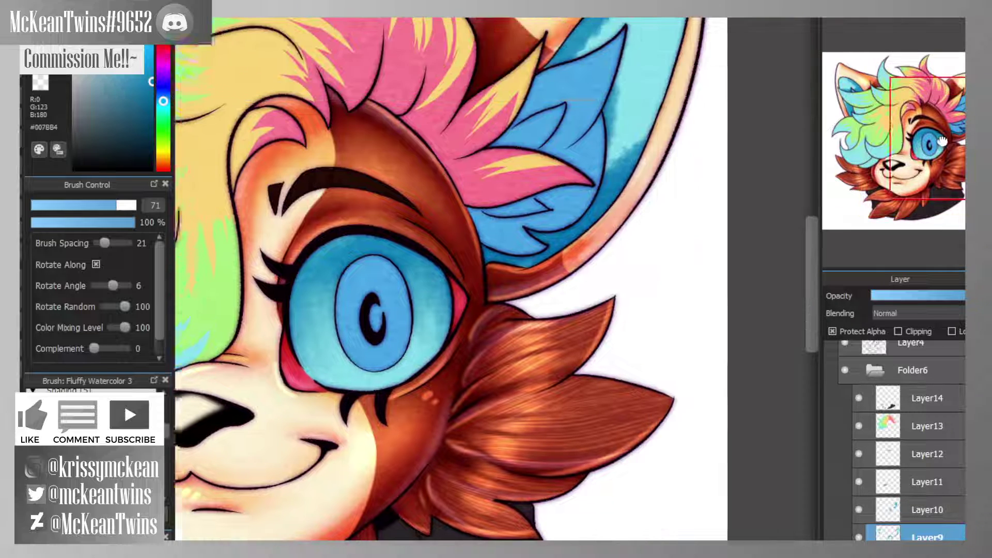
drag(943, 140, 929, 138)
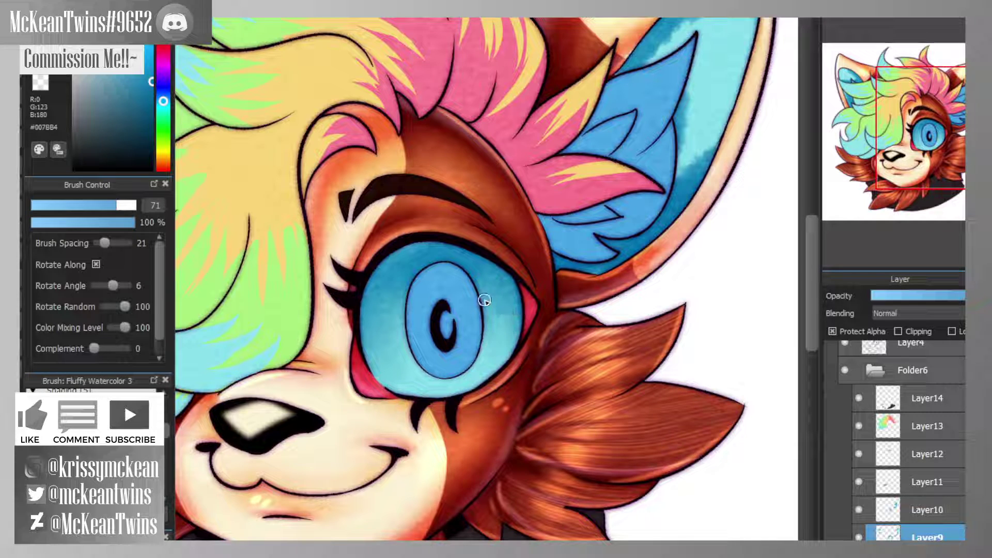
key(ctrl+minus)
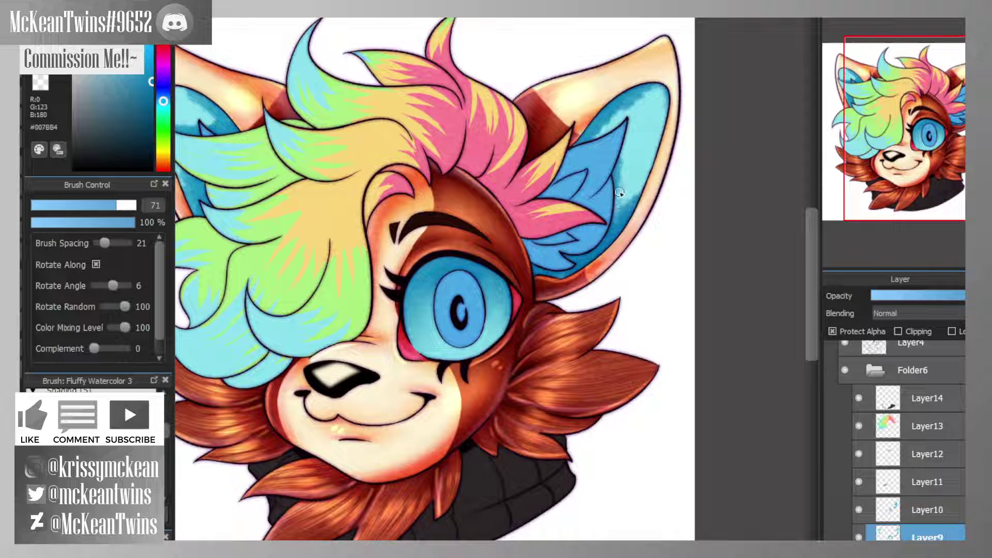
drag(620, 192, 621, 227)
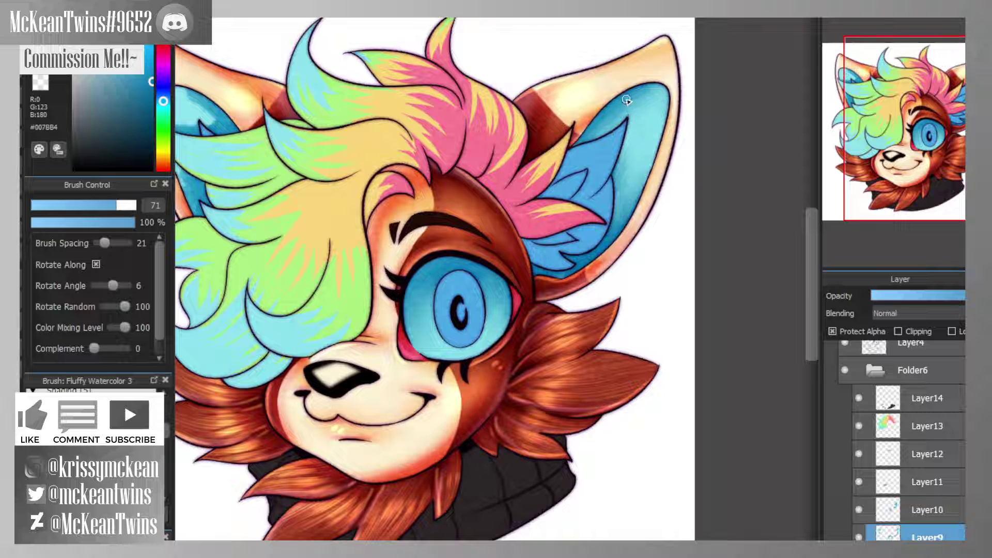
- Blend the blue shading inside the ear behind the green and blue hair until the hard edges are smooth
drag(910, 124, 880, 107)
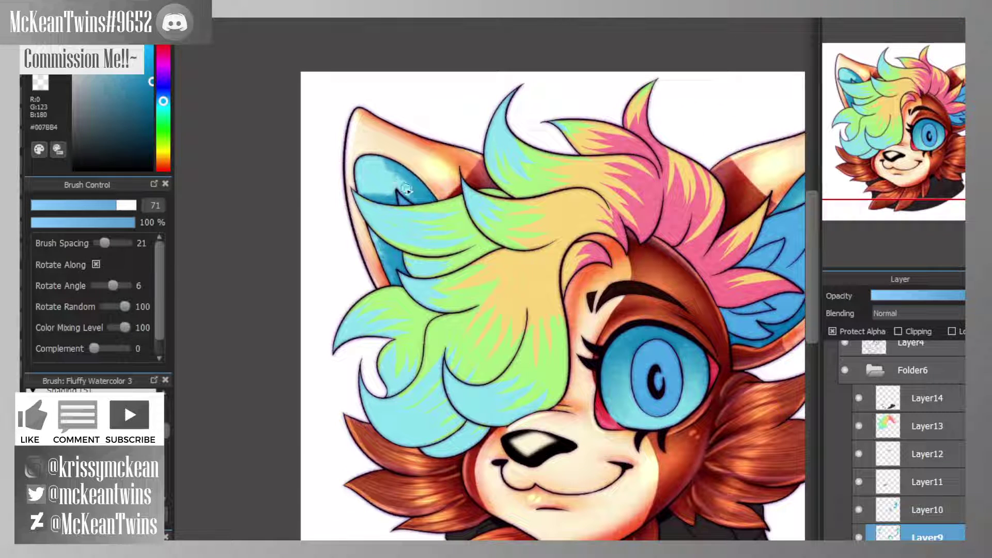
drag(406, 189, 419, 197)
drag(388, 165, 380, 160)
drag(380, 195, 370, 187)
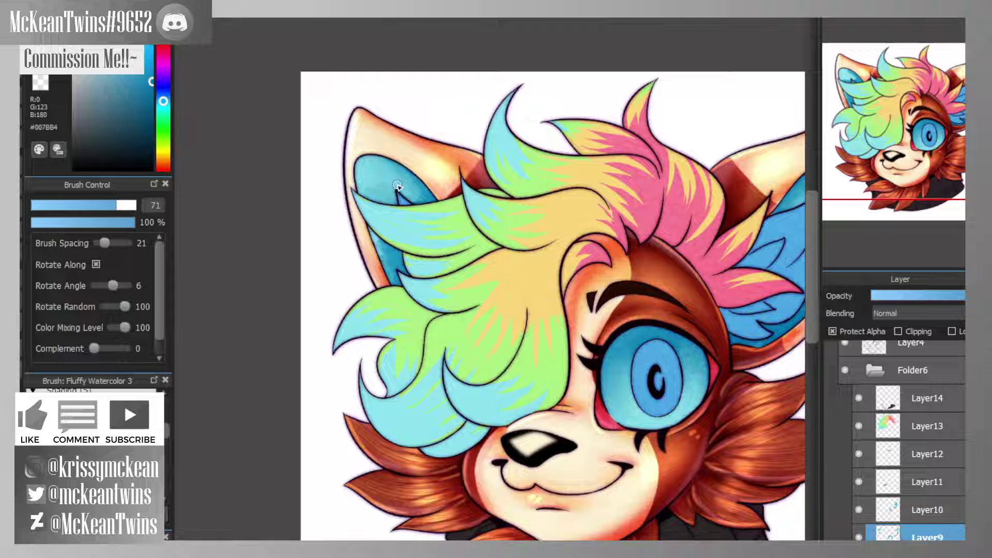
drag(398, 185, 398, 182)
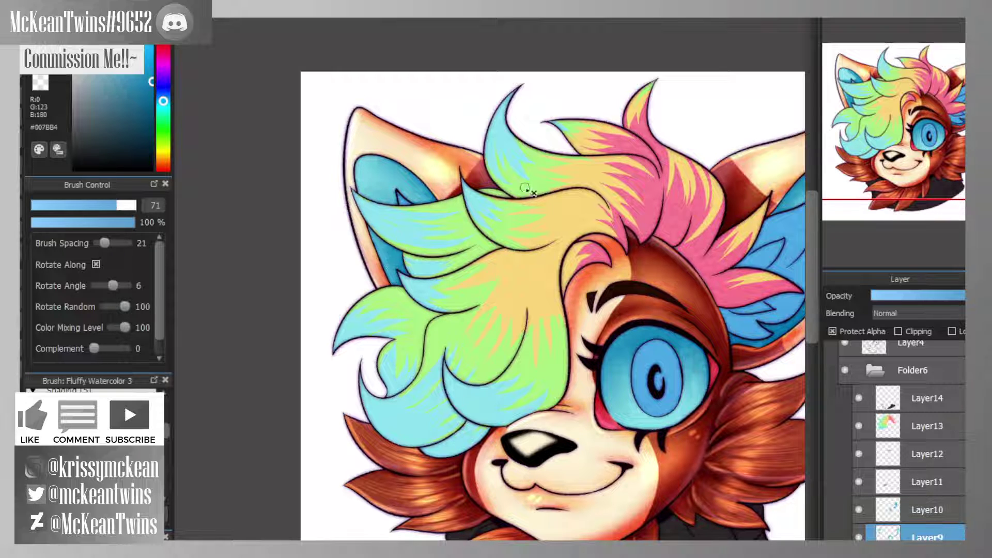
- Add a clipped Multiply layer above the light blue eye and inner-ear layer and switch to the Airbrush at size 343
scroll(891, 42, down, 1)
drag(887, 45, 912, 150)
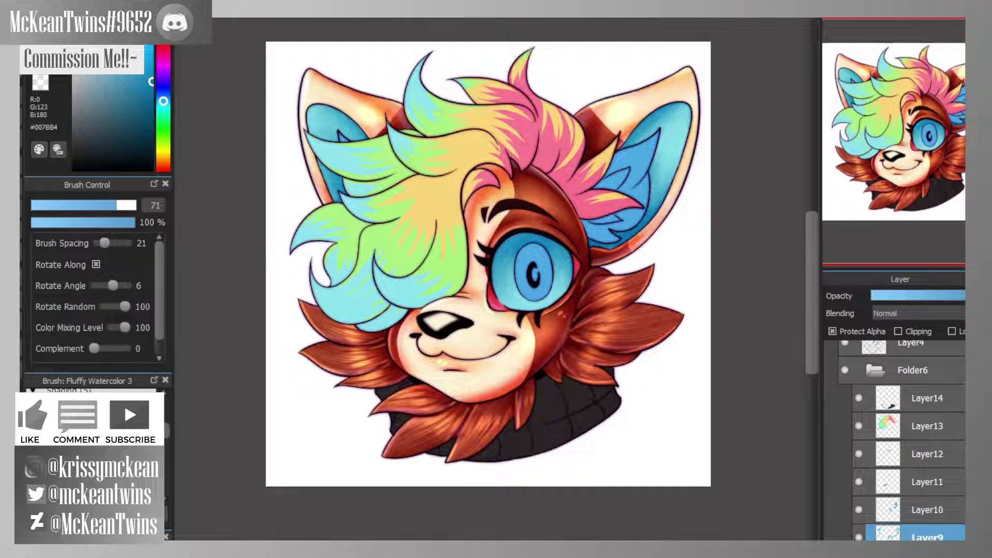
click(898, 332)
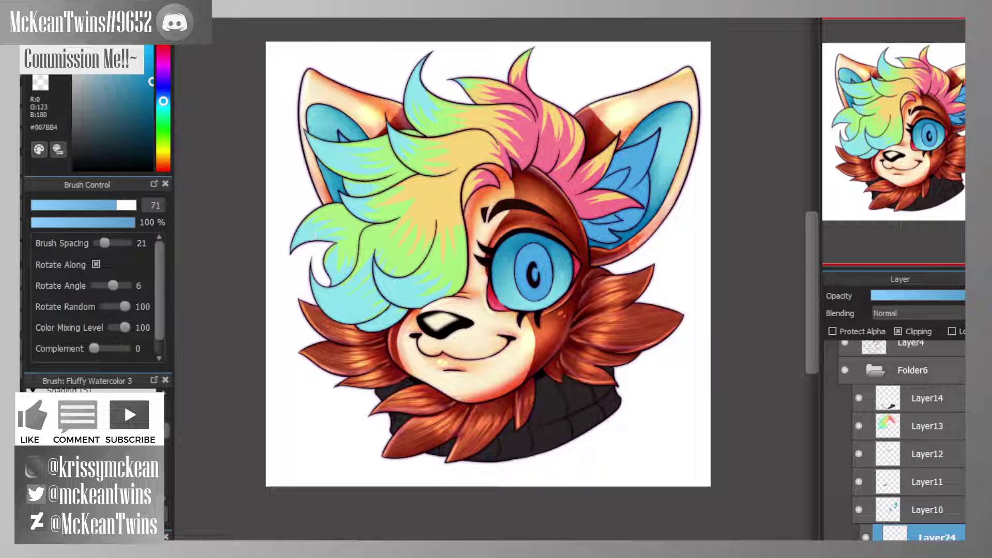
click(101, 392)
drag(118, 206, 136, 206)
click(904, 335)
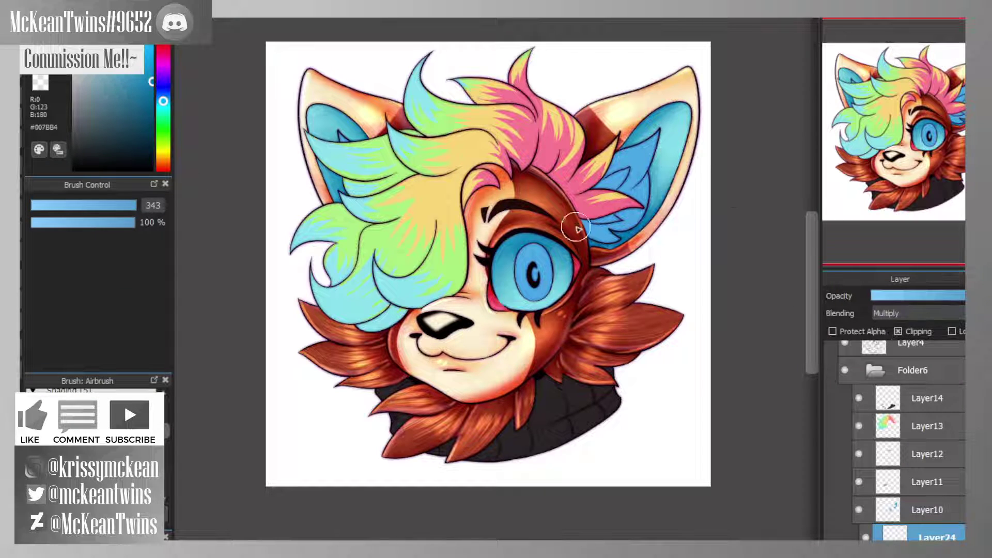
- Airbrush #007BB4 shading at size 417 along the upper edge of the eye and inside both ears beside the hair
drag(571, 258, 484, 247)
drag(130, 206, 138, 205)
mouse_move(534, 225)
mouse_down()
mouse_move(512, 223)
mouse_move(494, 251)
mouse_move(573, 255)
mouse_up()
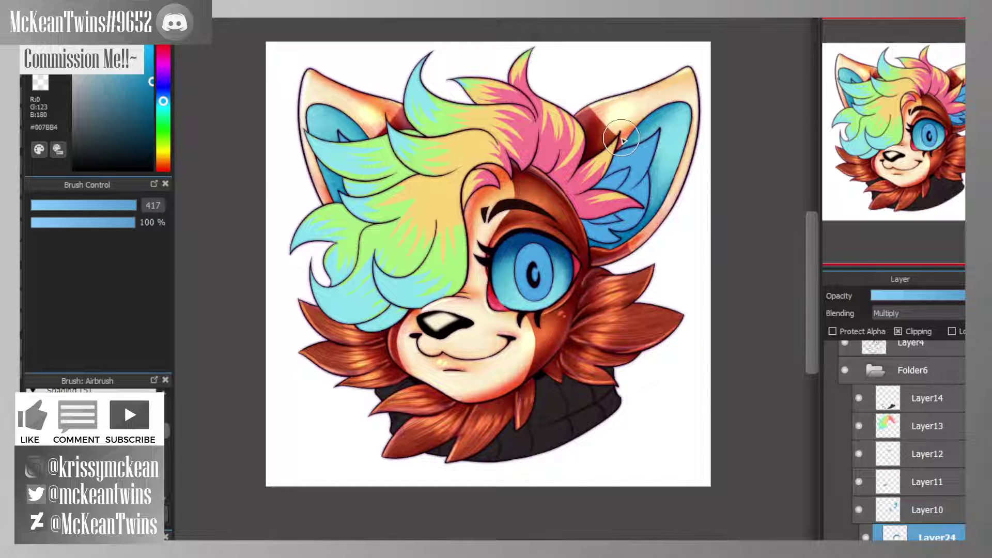
drag(643, 184, 594, 253)
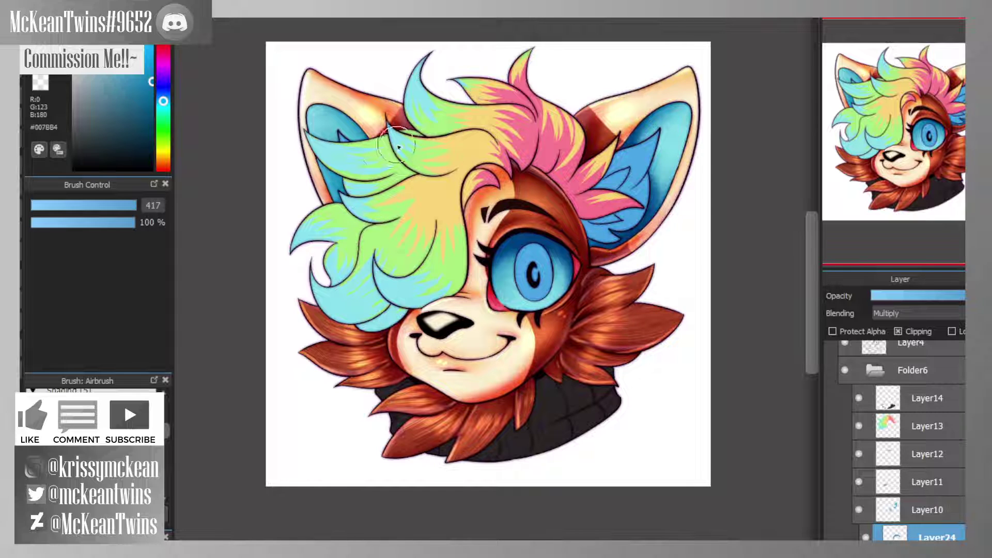
mouse_move(388, 138)
mouse_down()
mouse_move(354, 116)
mouse_move(371, 157)
mouse_move(345, 216)
mouse_up()
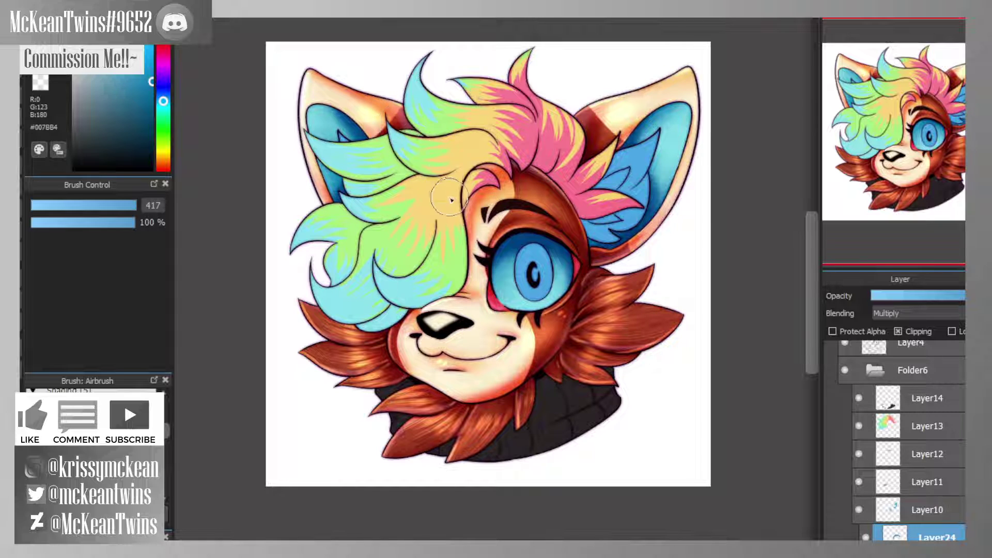
mouse_move(583, 297)
mouse_down()
mouse_move(552, 318)
mouse_move(567, 307)
mouse_move(477, 335)
mouse_move(503, 338)
mouse_move(580, 290)
mouse_up()
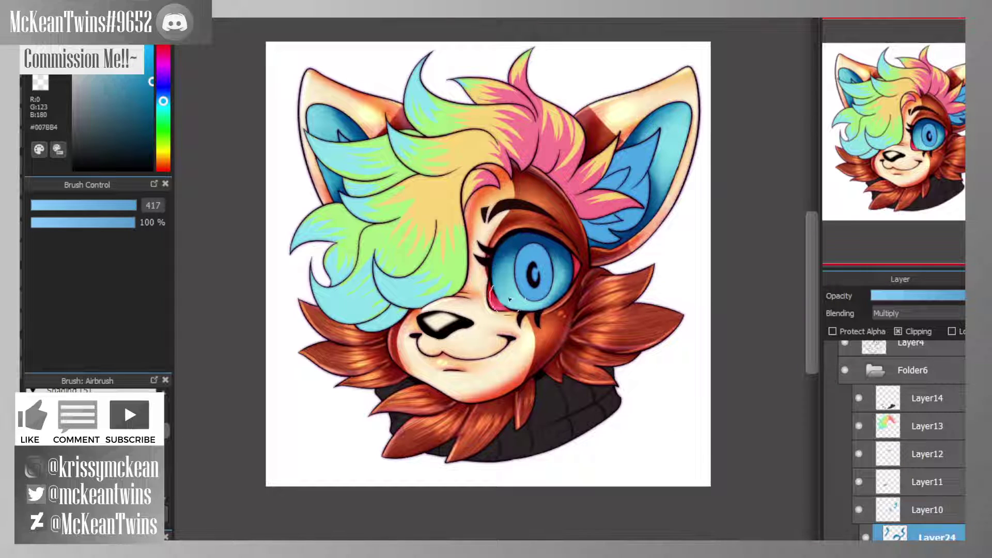
- Add another clipped layer above the eye and ear shading and set its blending mode to Add
key(ctrl+shift+n)
click(898, 332)
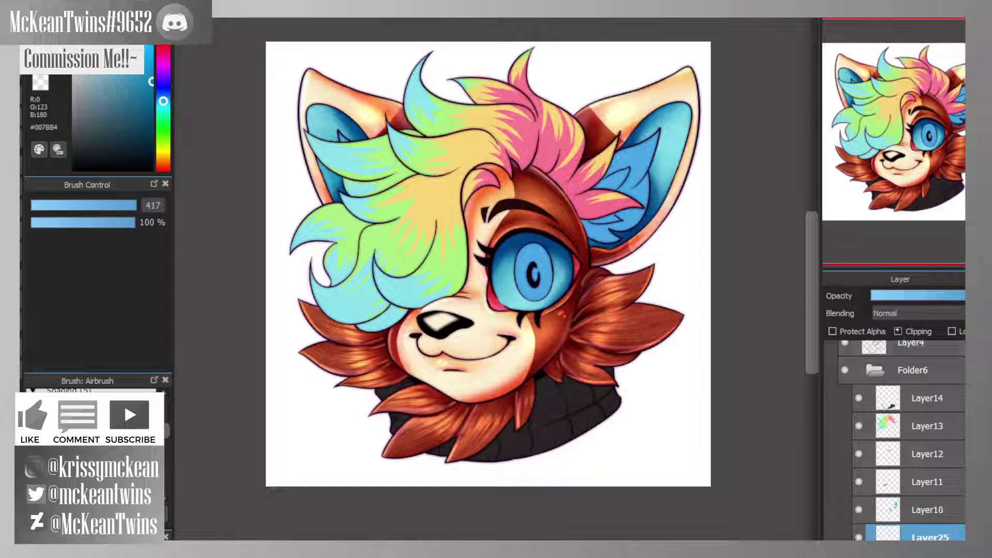
click(885, 313)
click(883, 344)
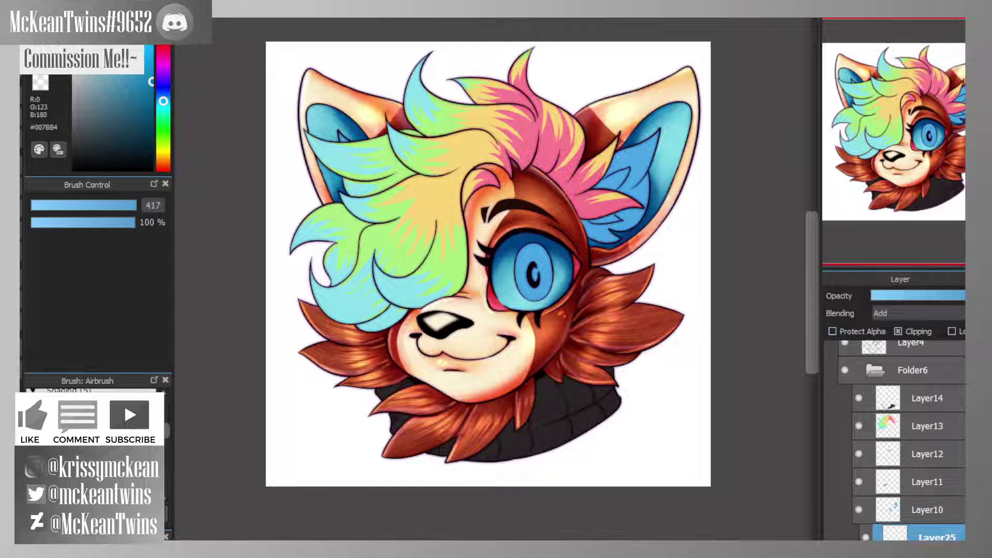
- Airbrush a #5ECCFF glow around the outer edges of the eye and inside both ears
drag(145, 52, 124, 45)
drag(388, 143, 350, 106)
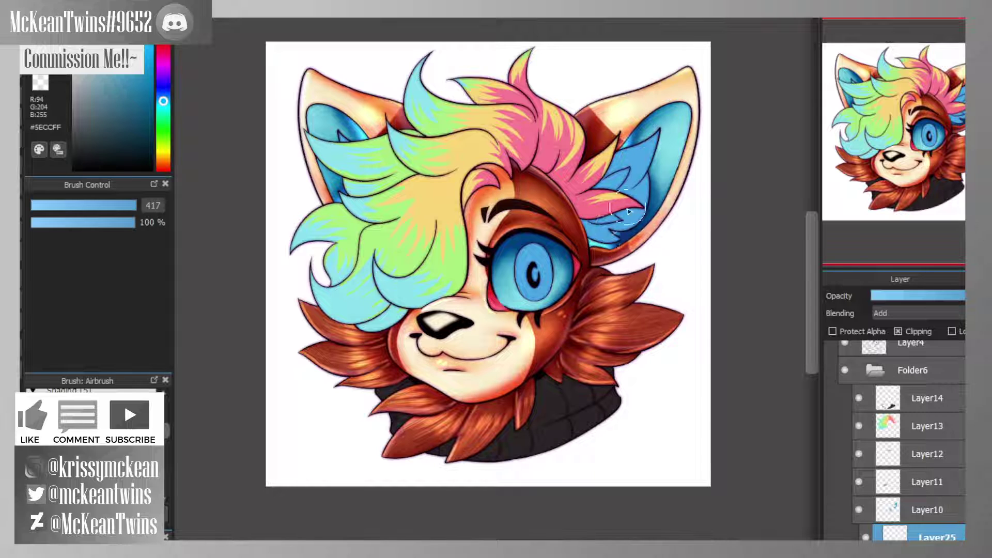
click(929, 152)
mouse_move(930, 152)
mouse_down()
mouse_move(927, 161)
mouse_move(954, 152)
mouse_move(912, 162)
mouse_up()
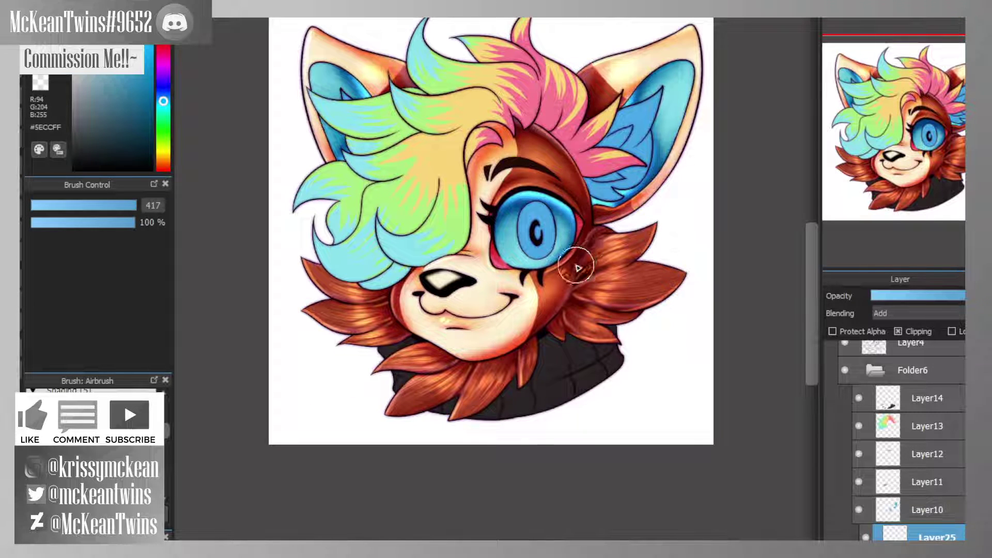
mouse_move(912, 162)
mouse_down()
mouse_move(940, 151)
mouse_move(917, 156)
mouse_up()
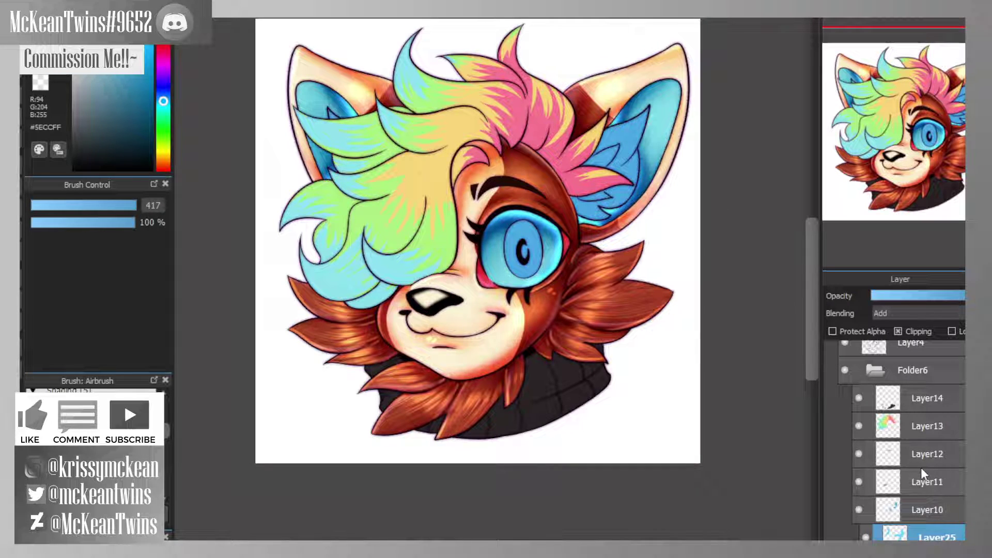
- Create a new layer above the line art layers in Folder5 and ready the Pen with white #FFFFFF
key(ctrl+plus)
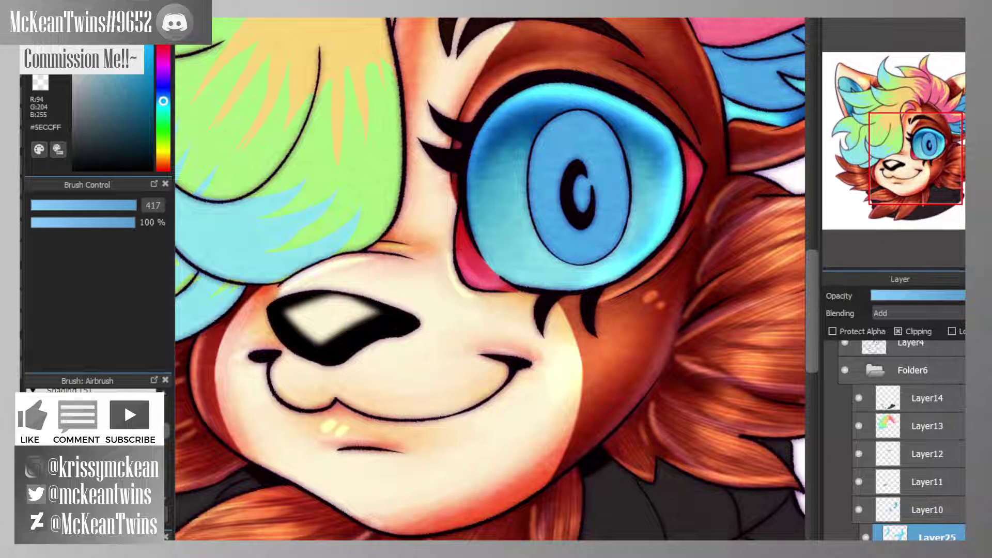
key(ctrl+minus)
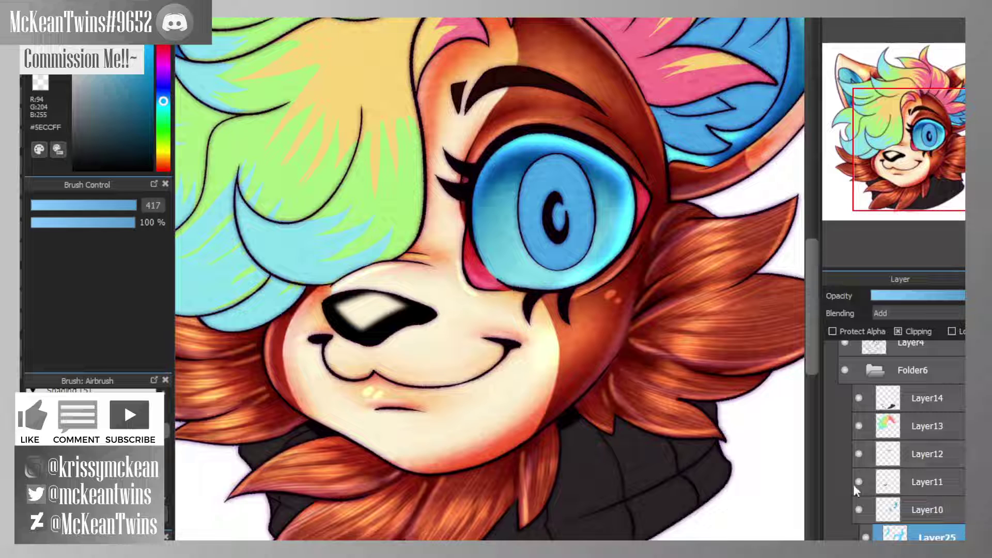
scroll(871, 488, up, 3)
click(905, 429)
key(ctrl+shift+n)
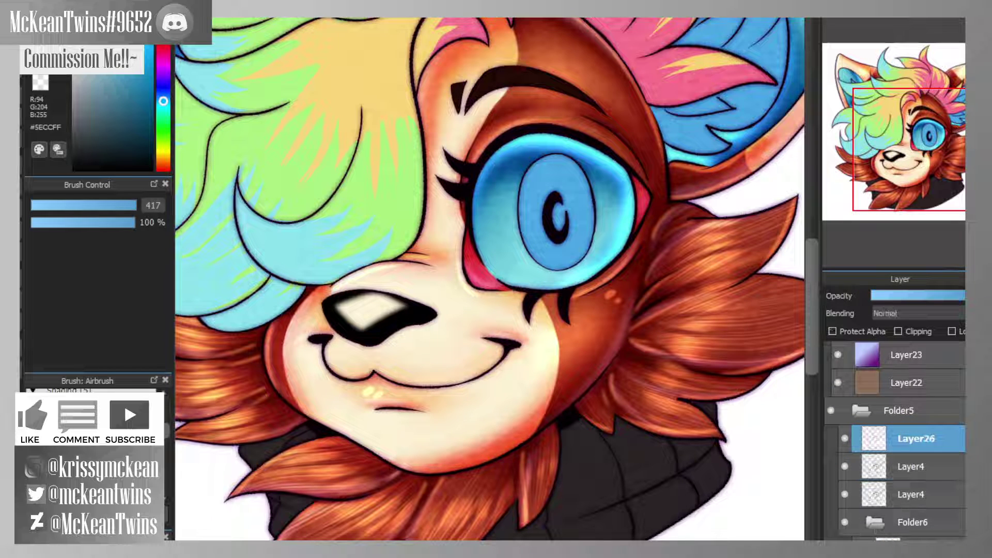
key(x)
key(b)
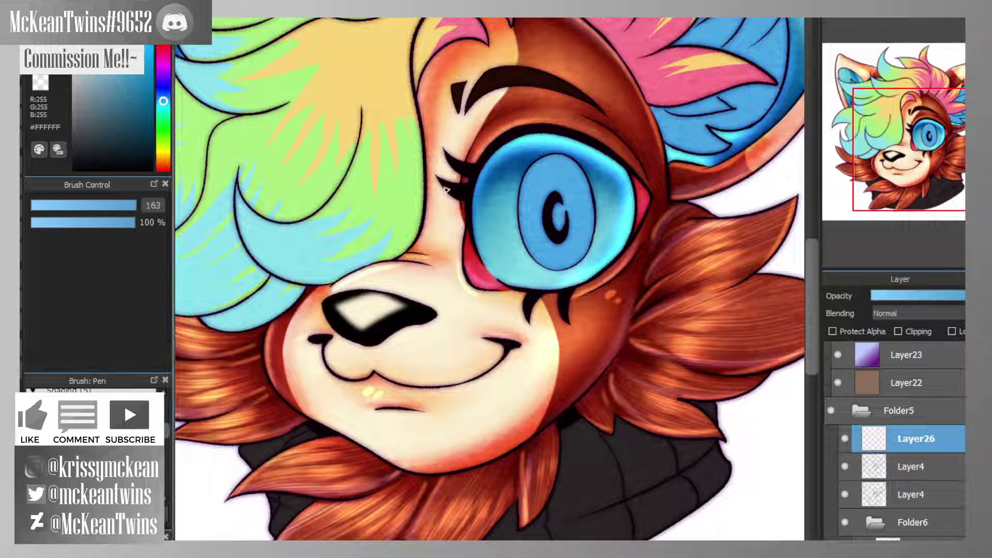
- Paint a split rectangular white highlight over the iris edge nearest the nose and two small ovals opposite with the Pen at size 52
mouse_move(596, 183)
mouse_down()
mouse_move(604, 193)
mouse_move(572, 195)
mouse_move(555, 181)
mouse_up()
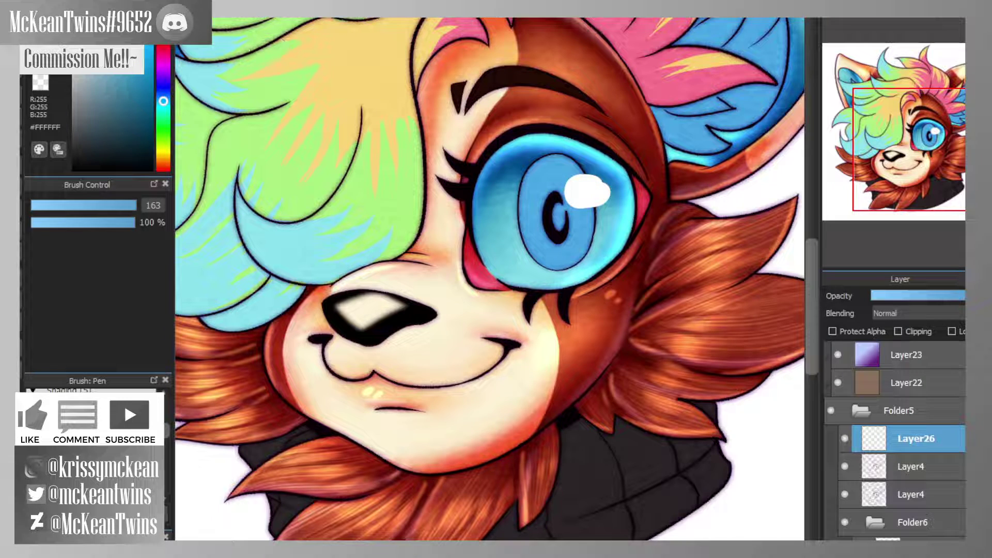
key(ctrl+z)
click(111, 207)
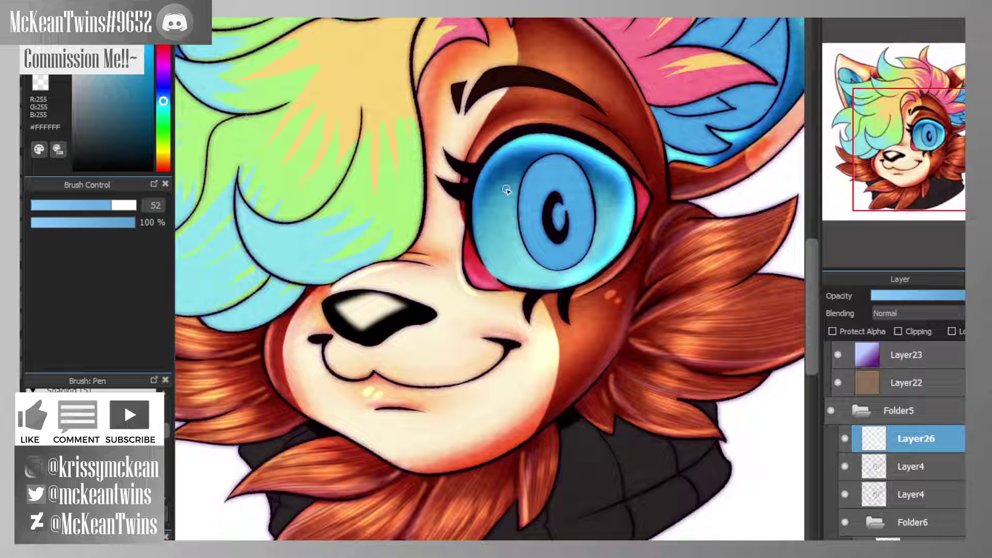
mouse_move(506, 190)
mouse_down()
mouse_move(530, 192)
mouse_move(506, 210)
mouse_move(495, 192)
mouse_move(526, 196)
mouse_up()
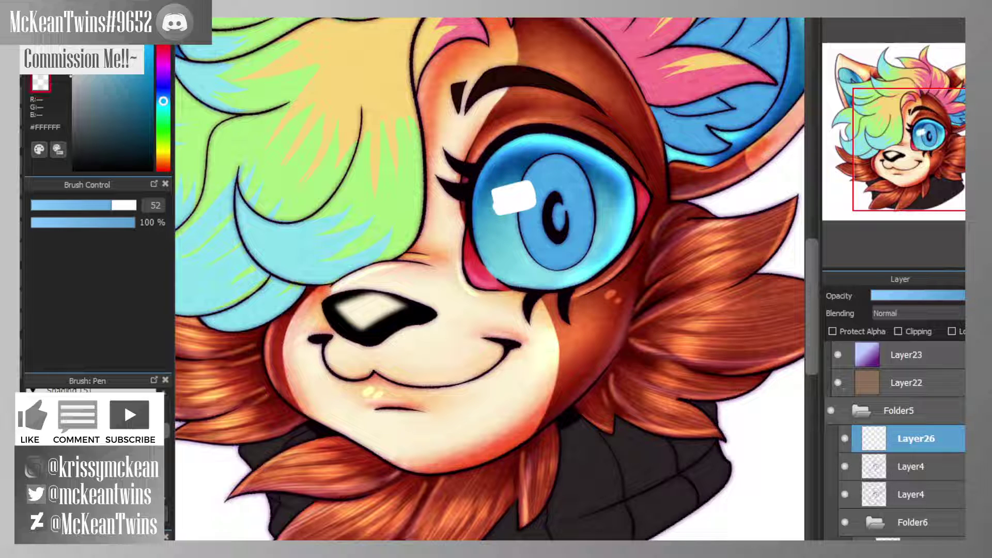
drag(493, 213, 487, 178)
drag(436, 123, 445, 119)
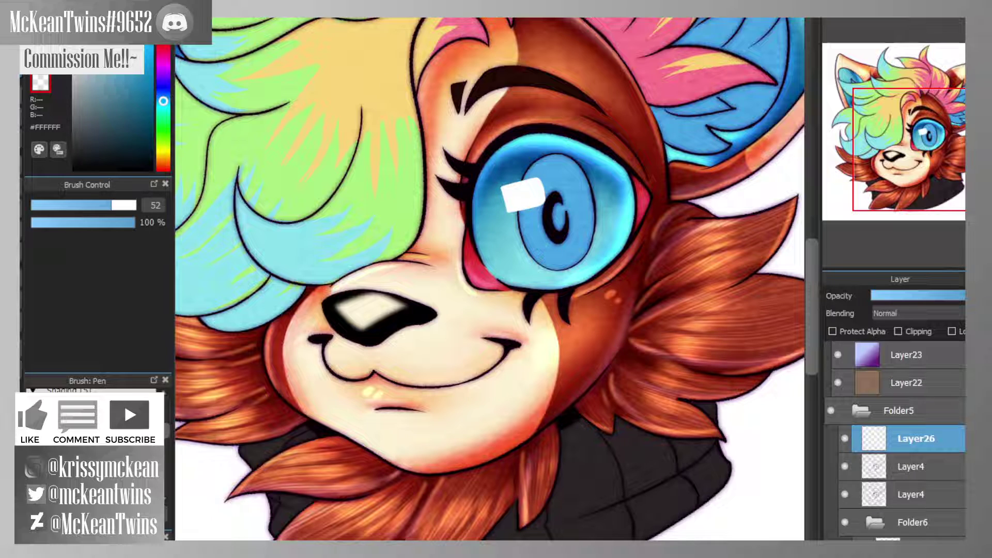
key(z)
mouse_move(494, 192)
mouse_down()
mouse_move(500, 211)
mouse_move(498, 202)
mouse_up()
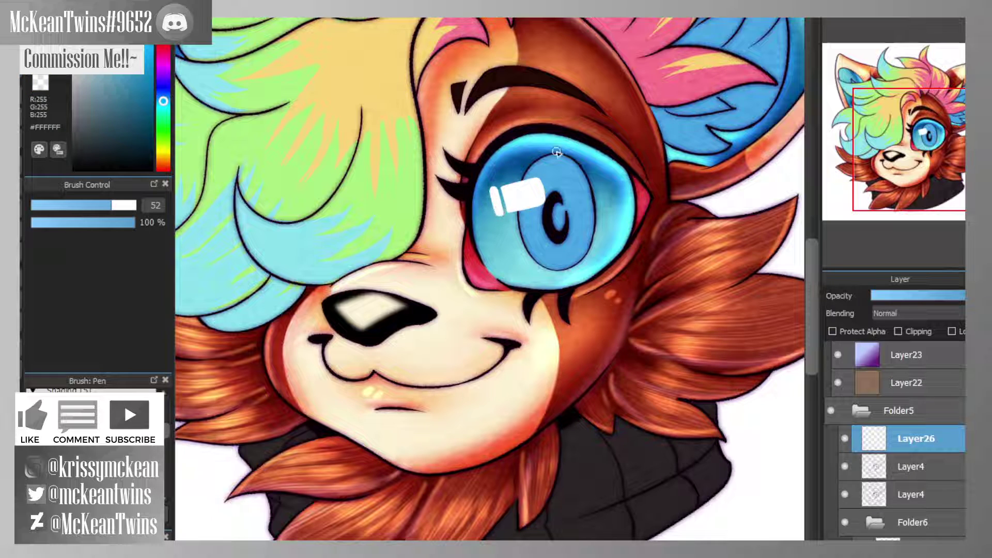
mouse_move(597, 221)
mouse_down()
mouse_move(592, 228)
mouse_move(602, 204)
mouse_up()
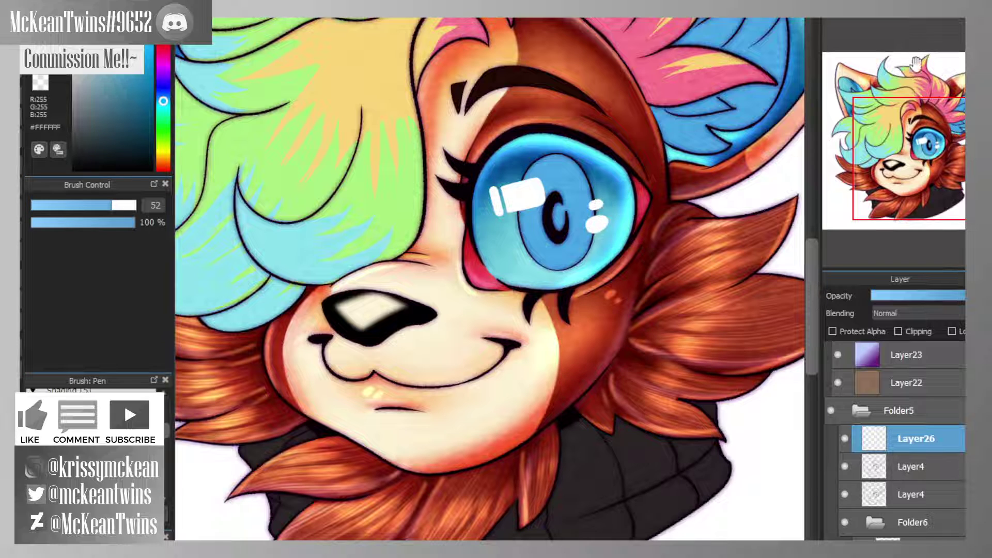
- Set the highlight layer's blending mode to Add and try a blur on the white eye highlights
click(921, 155)
drag(922, 155, 921, 149)
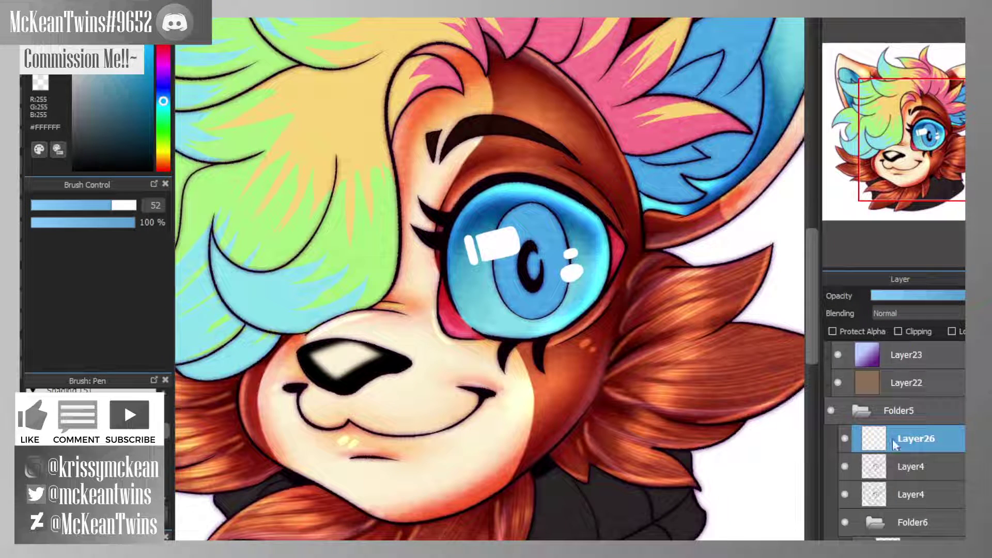
scroll(901, 319, down, 1)
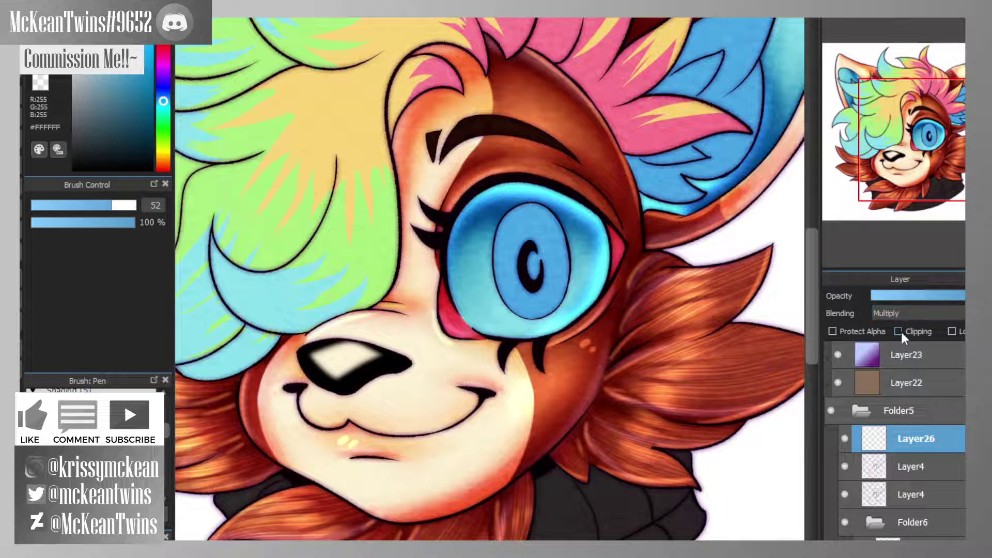
scroll(908, 308, down, 1)
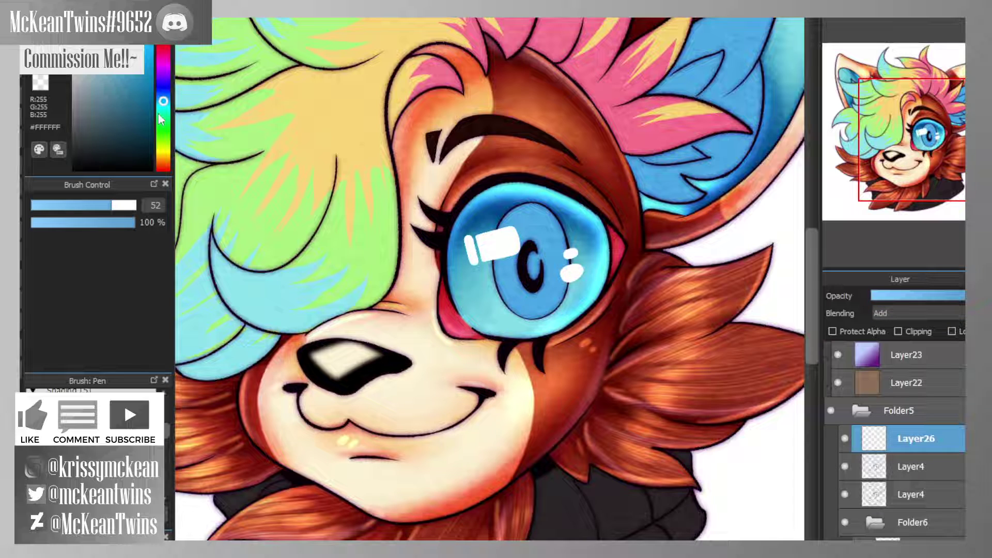
click(542, 257)
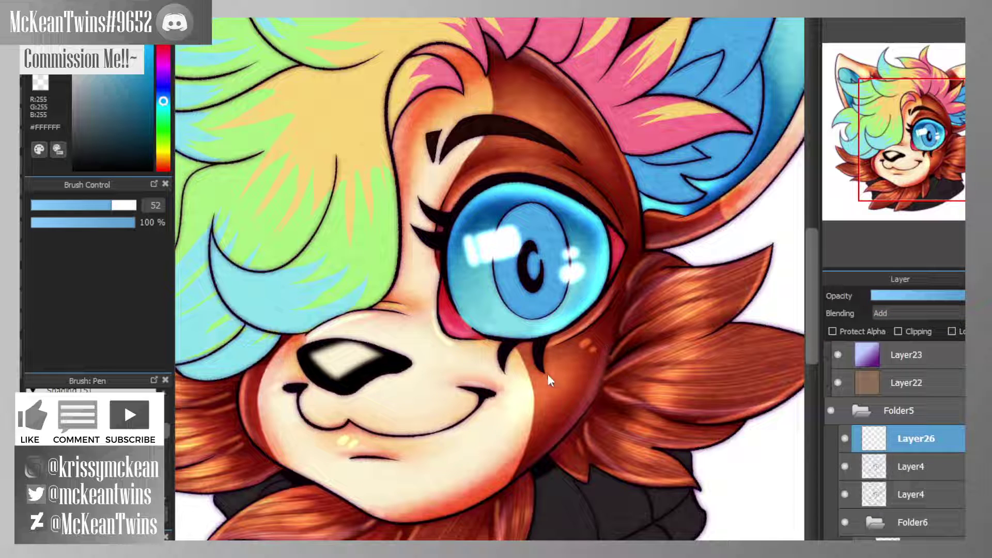
key(ctrl+z)
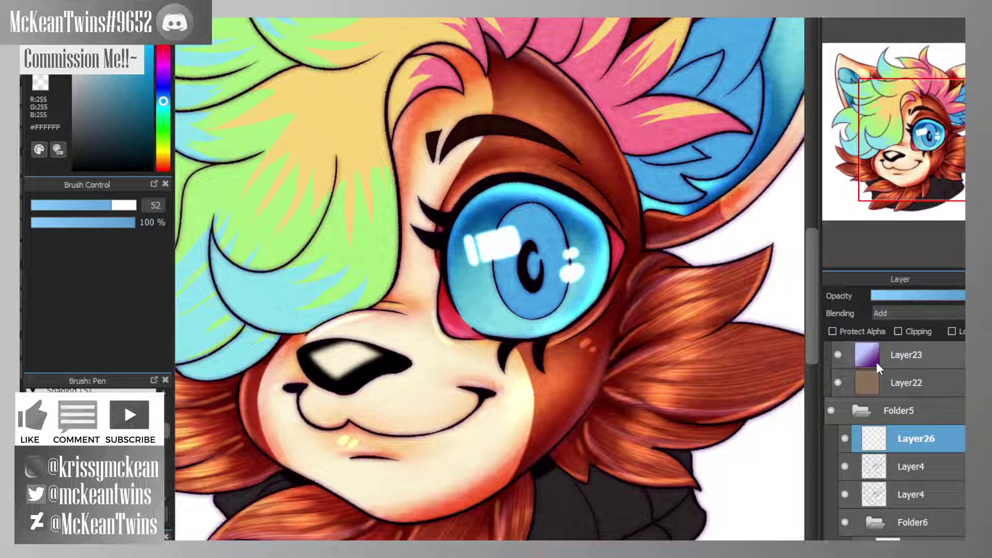
- Softly erase parts of the large white eye highlight with a transparent Airbrush at size 107 and 27% opacity
click(41, 82)
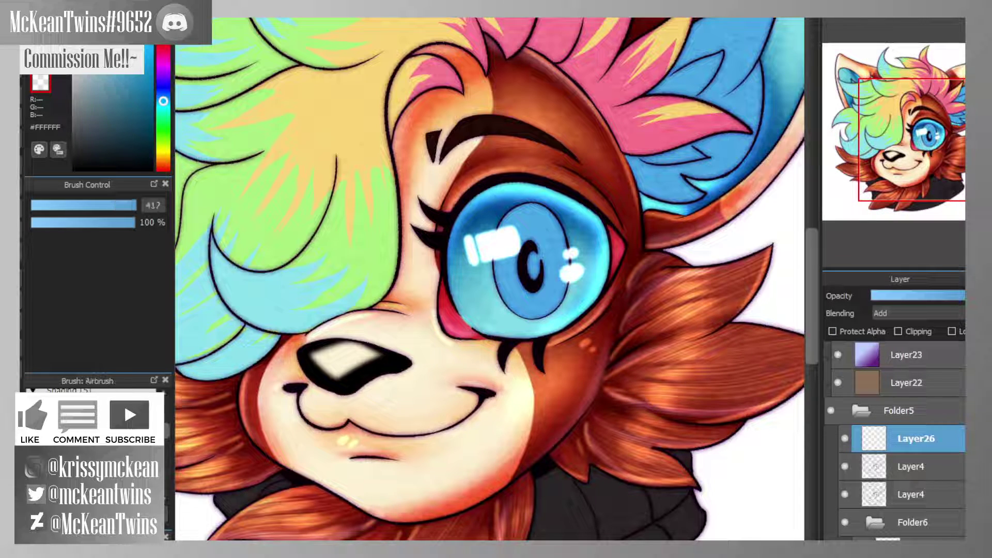
click(108, 205)
drag(484, 251, 483, 277)
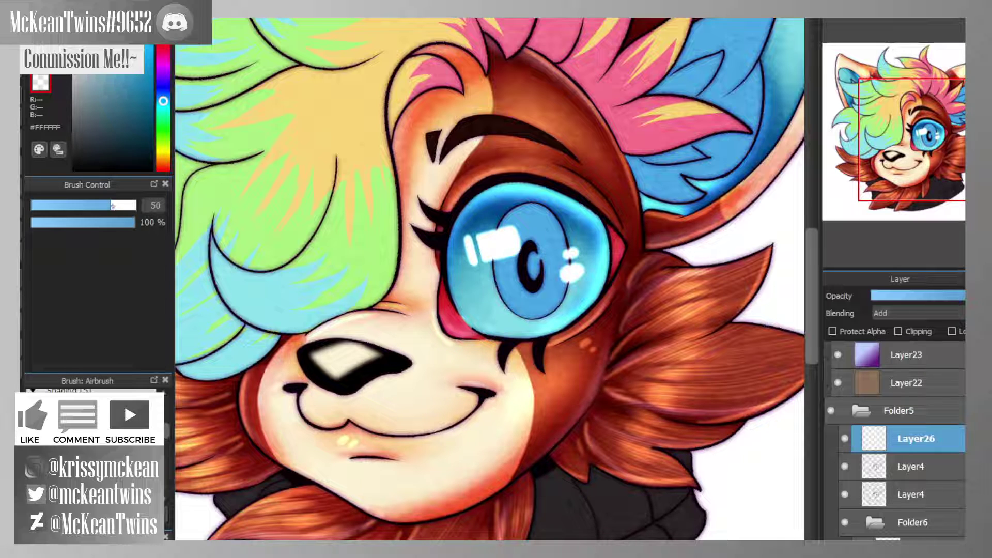
drag(111, 205, 124, 206)
click(58, 224)
drag(500, 241, 494, 246)
drag(903, 48, 903, 56)
scroll(952, 129, down, 4)
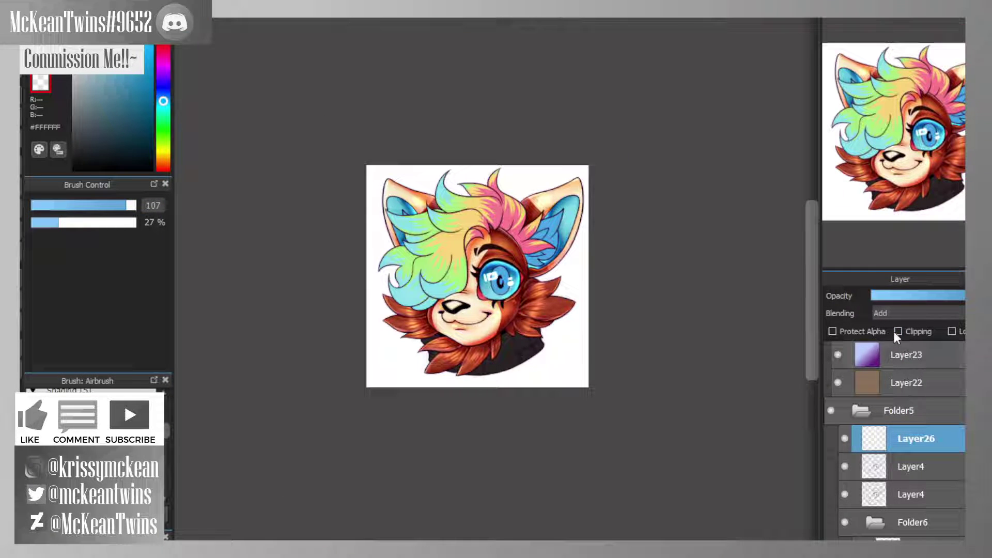
- Select Layer10, which holds the blue iris and ear fur tufts, and turn on Protect Alpha for it
click(857, 16)
click(857, 16)
scroll(895, 439, down, 5)
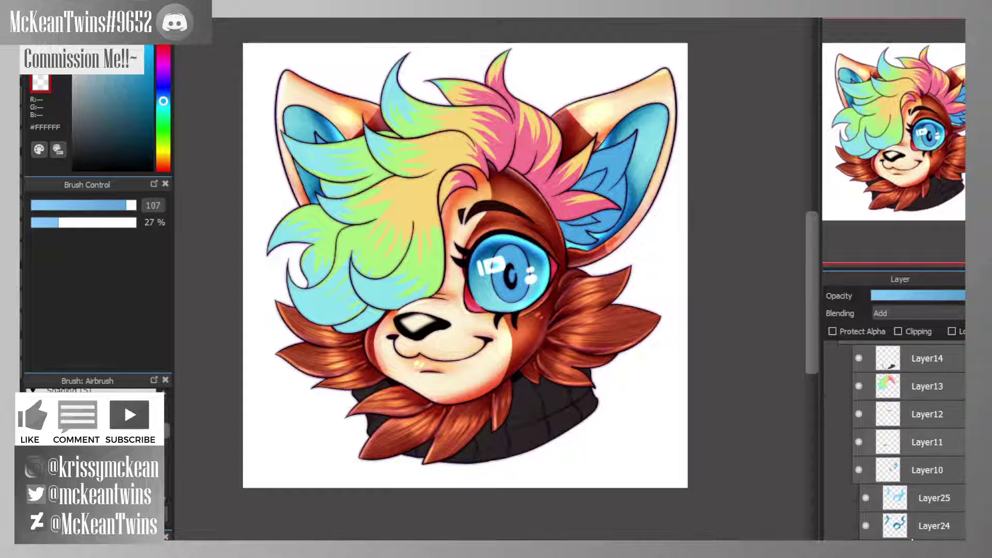
click(859, 418)
click(859, 418)
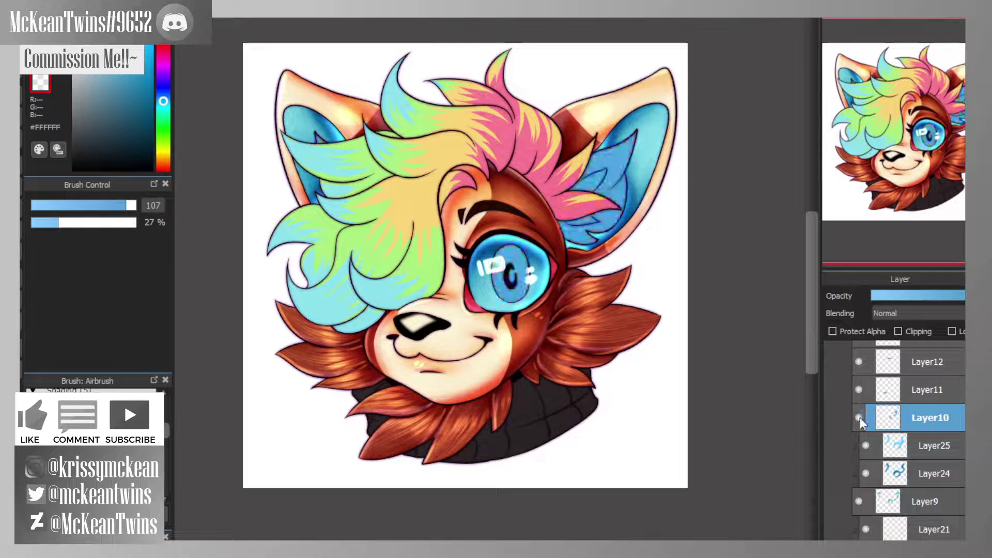
click(834, 331)
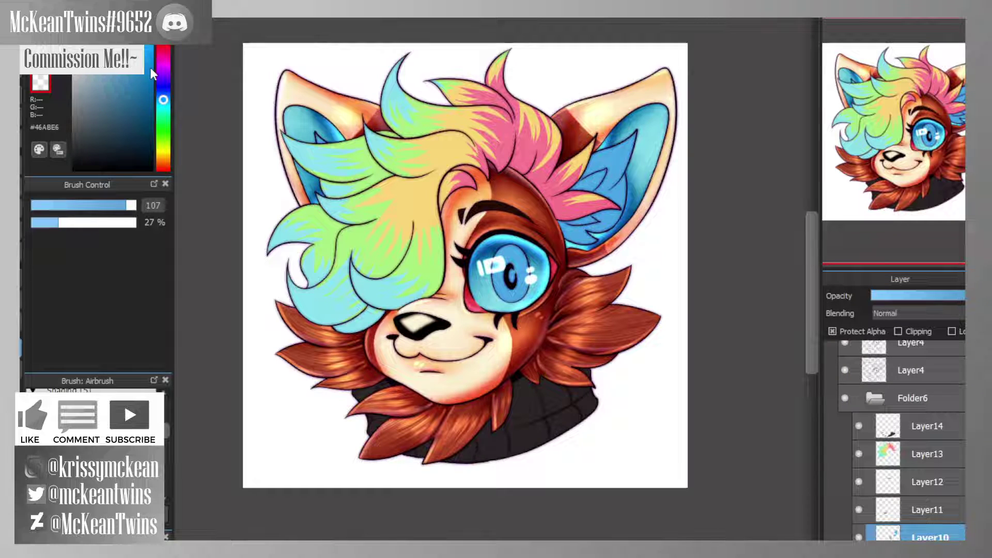
- Shade the upper iris and the inner ear fur tufts in dark blue #06509F with Fluffy Watercolor 3 at size 288 and 78% opacity
drag(151, 69, 150, 92)
click(159, 97)
click(35, 71)
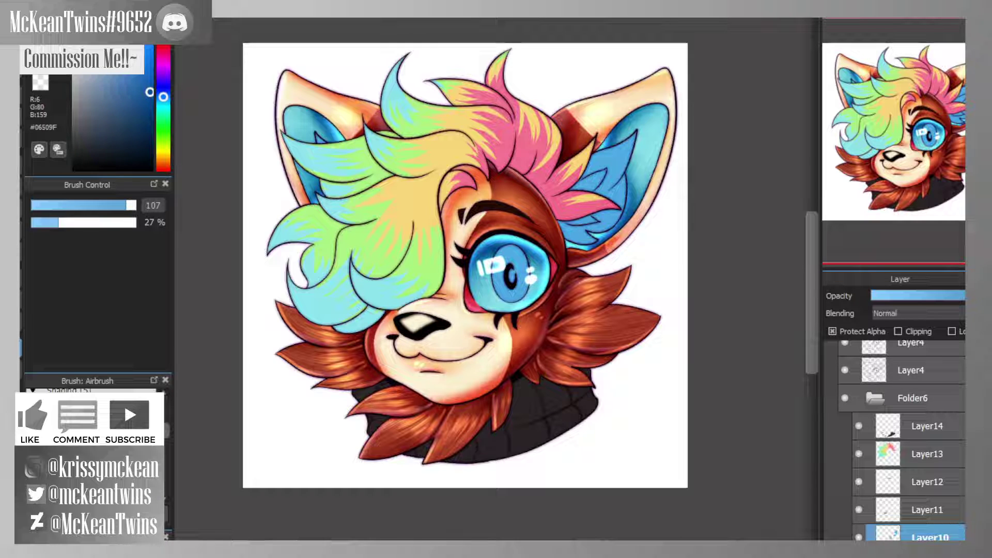
click(124, 404)
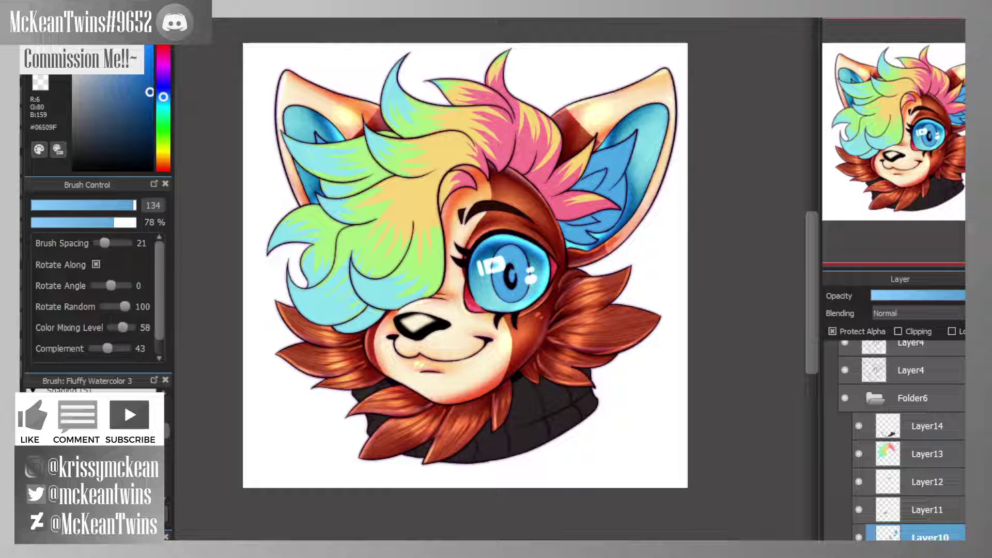
click(868, 21)
mouse_move(920, 148)
mouse_down()
mouse_move(926, 132)
mouse_move(917, 131)
mouse_up()
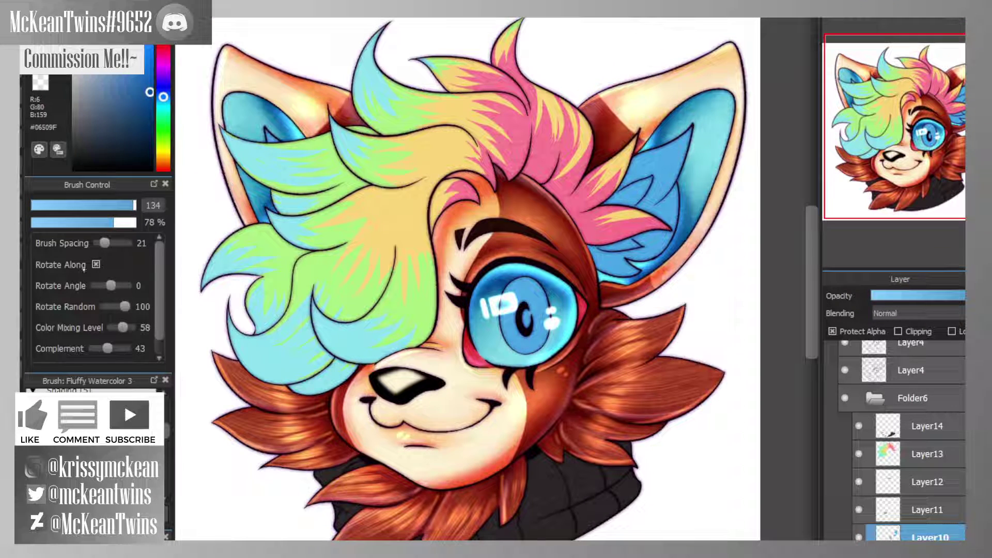
drag(128, 206, 489, 289)
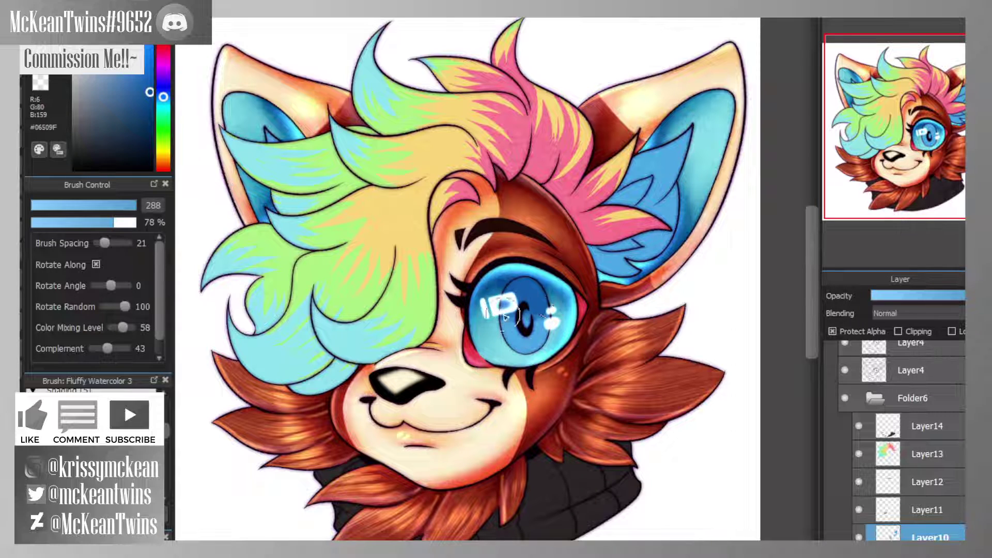
mouse_move(593, 282)
mouse_down()
mouse_move(623, 163)
mouse_move(624, 201)
mouse_up()
mouse_move(275, 153)
mouse_down()
mouse_move(279, 160)
mouse_move(295, 138)
mouse_up()
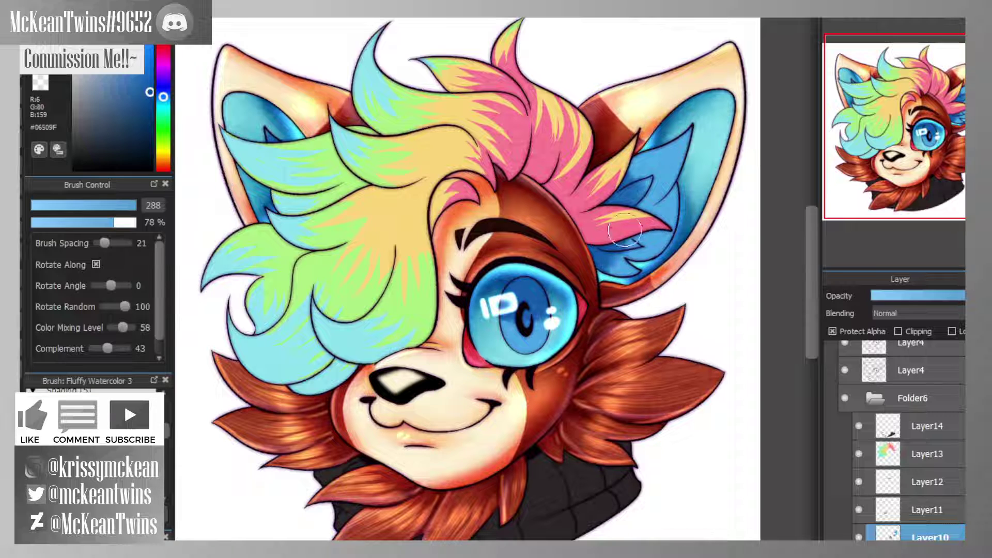
- Darken the top of the iris with navy #00114E using the same watercolor brush
click(152, 122)
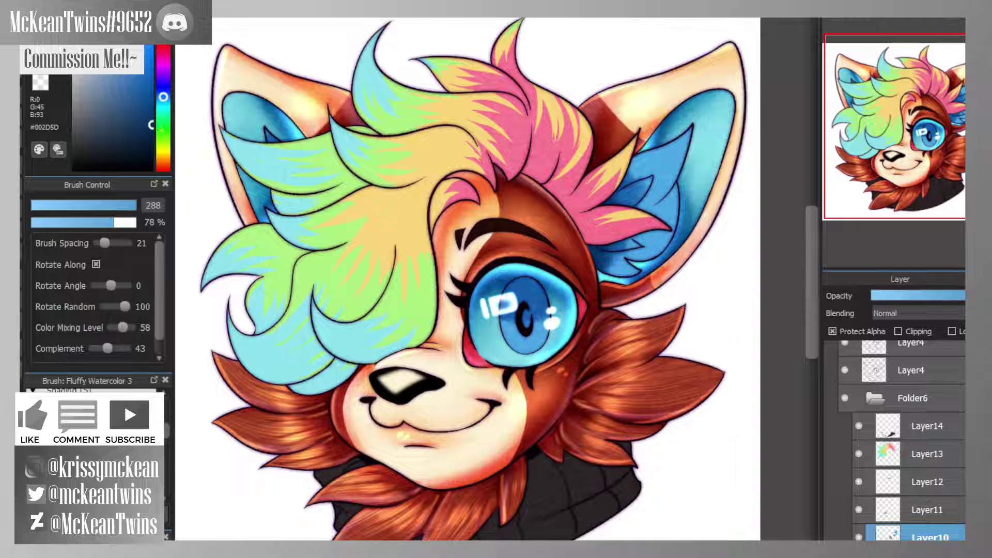
drag(152, 137, 152, 133)
click(163, 91)
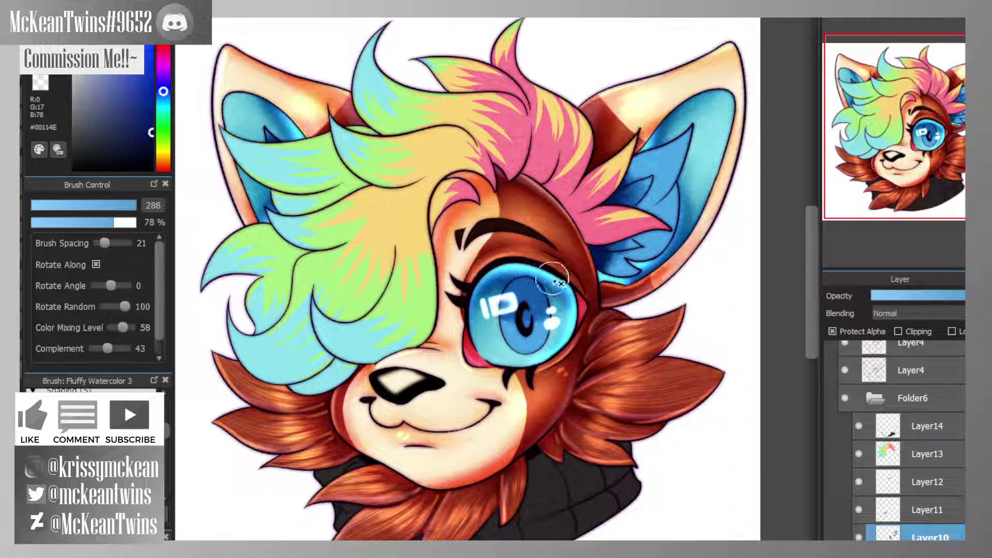
mouse_move(553, 278)
mouse_down()
mouse_move(554, 290)
mouse_move(556, 279)
mouse_up()
- Paint finer shadows in #001E84 on the fur tufts of the ear beside the visible eye, with the brush at size 41
mouse_move(946, 119)
mouse_down()
mouse_move(927, 151)
mouse_move(916, 149)
mouse_move(964, 118)
mouse_up()
key(ctrl+plus)
key(ctrl+plus)
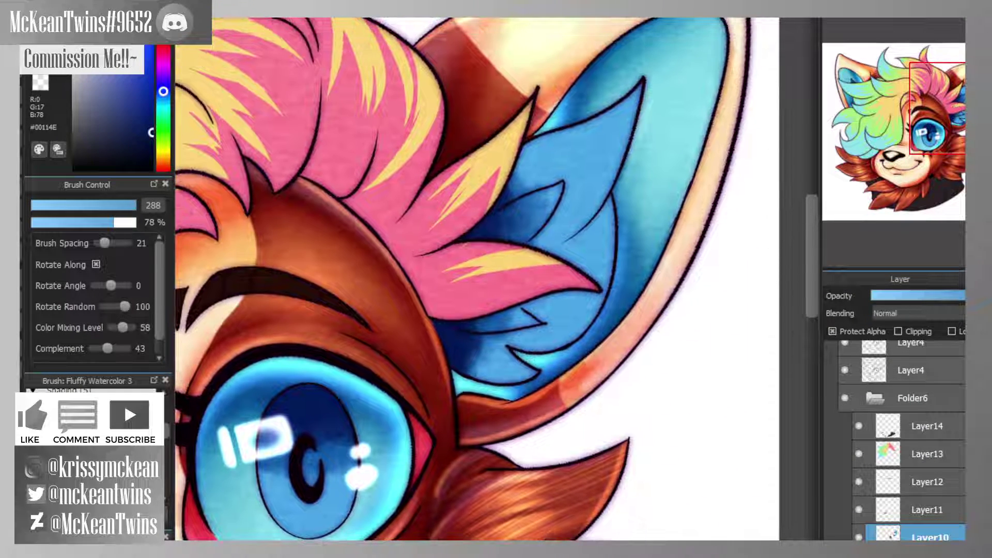
click(151, 106)
click(102, 206)
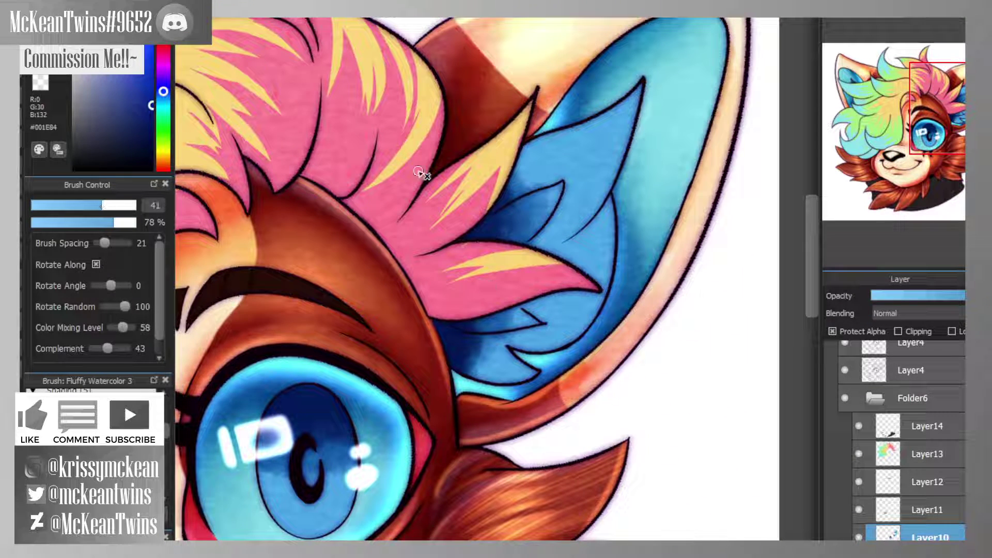
mouse_move(517, 246)
mouse_down()
mouse_move(582, 228)
mouse_move(538, 252)
mouse_move(605, 191)
mouse_move(497, 294)
mouse_move(491, 313)
mouse_move(527, 349)
mouse_up()
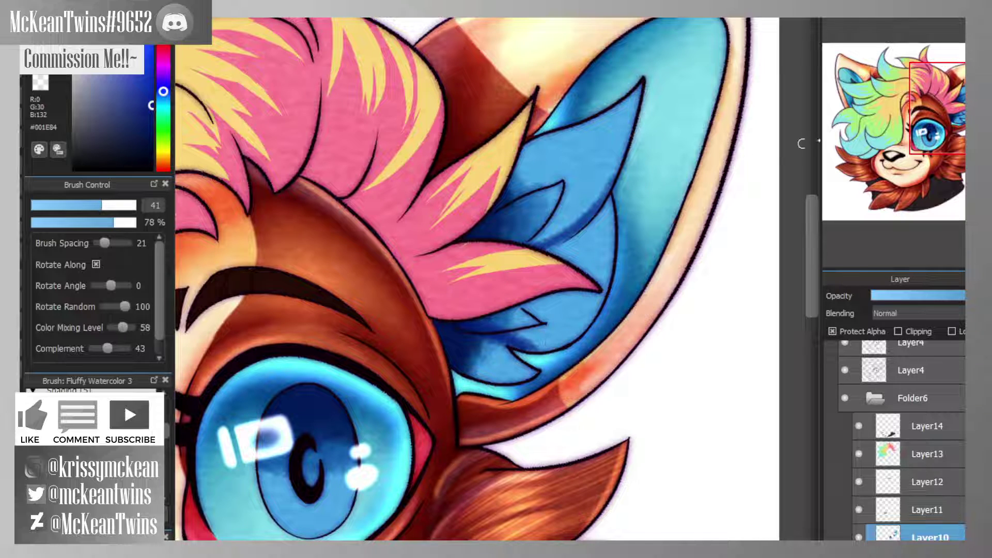
- Blend the tuft shadows in that ear with Fluffy Watercolor 3 at size 47 and 100% opacity
drag(935, 106, 964, 105)
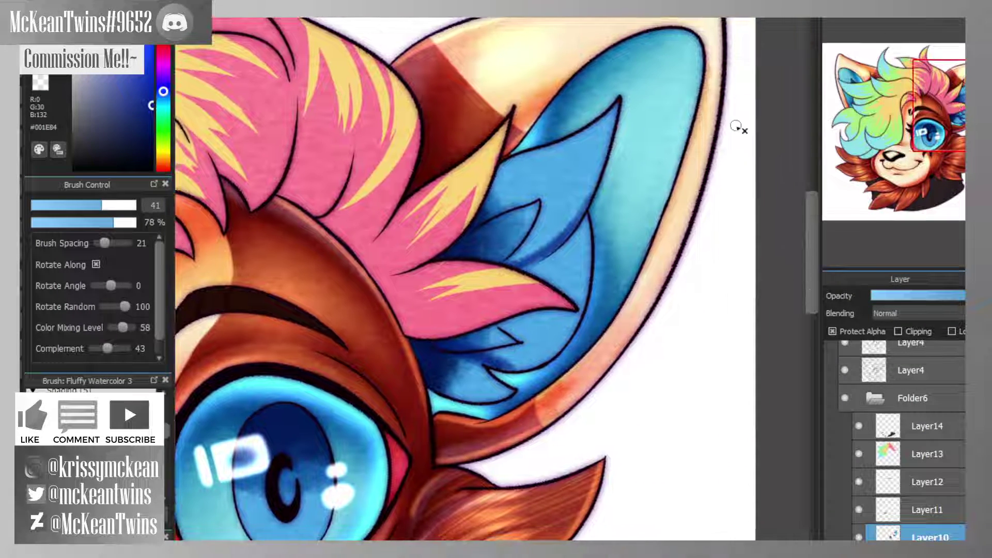
key(e)
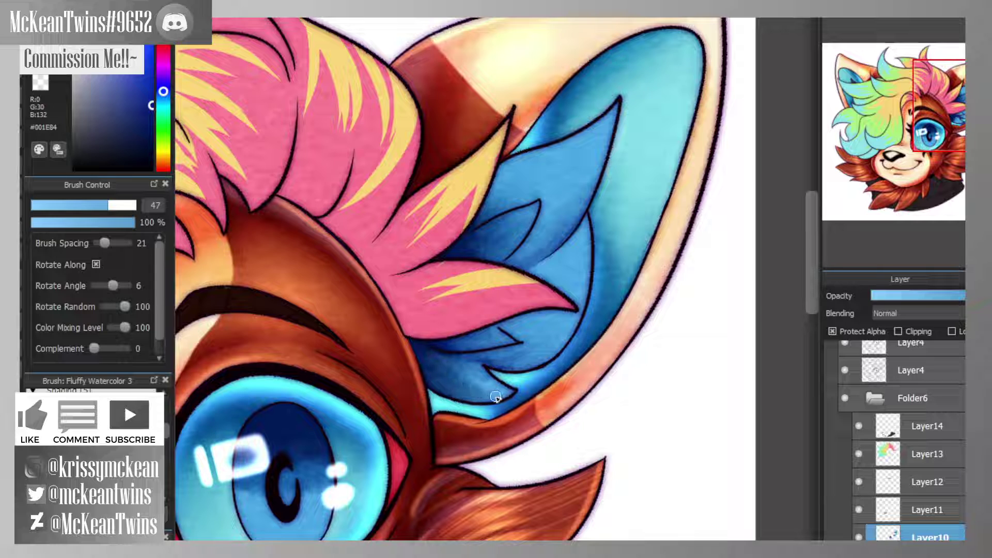
drag(496, 397, 482, 372)
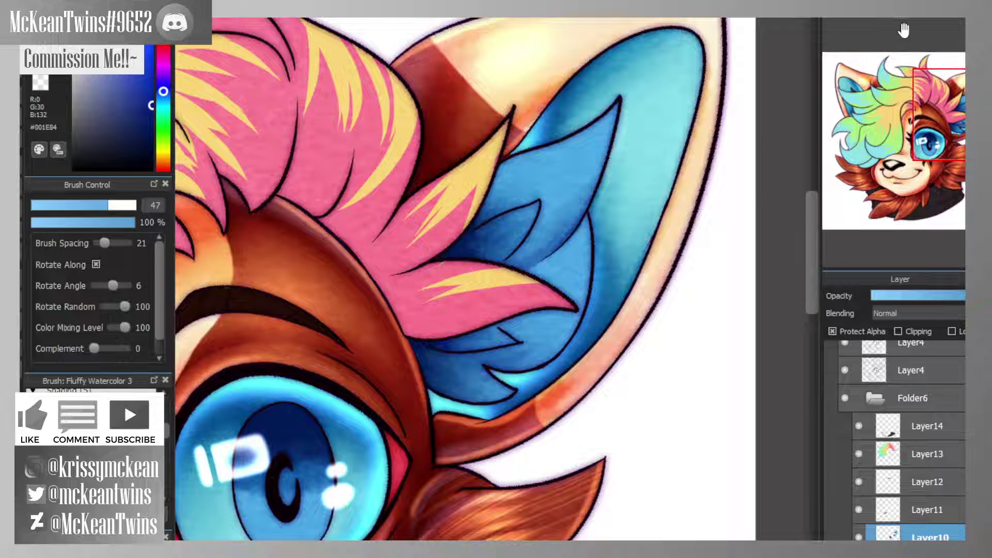
- Blend the dark iris shading downward around the pupil and along the iris edges into the lighter blue
scroll(953, 109, down, 6)
drag(952, 108, 879, 100)
scroll(879, 99, up, 5)
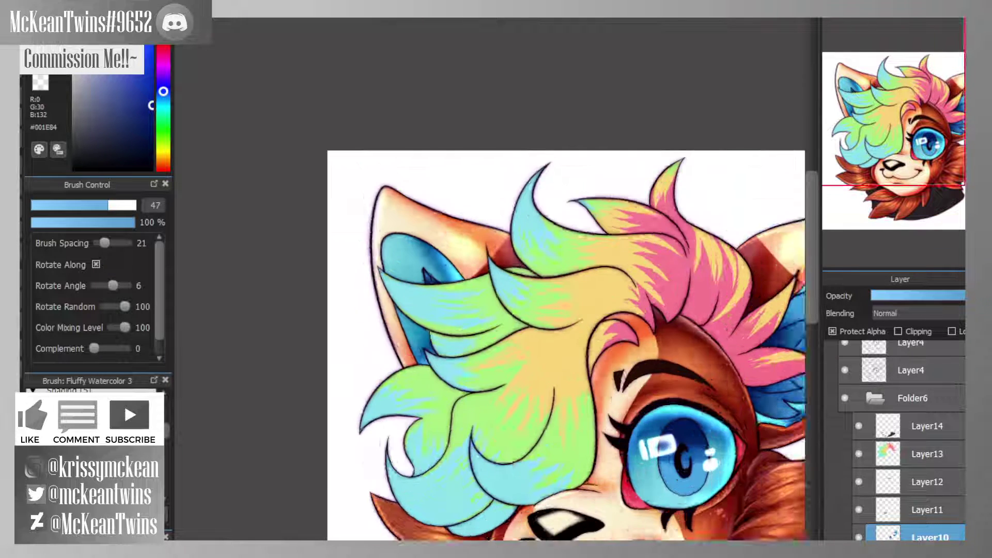
drag(878, 93, 929, 143)
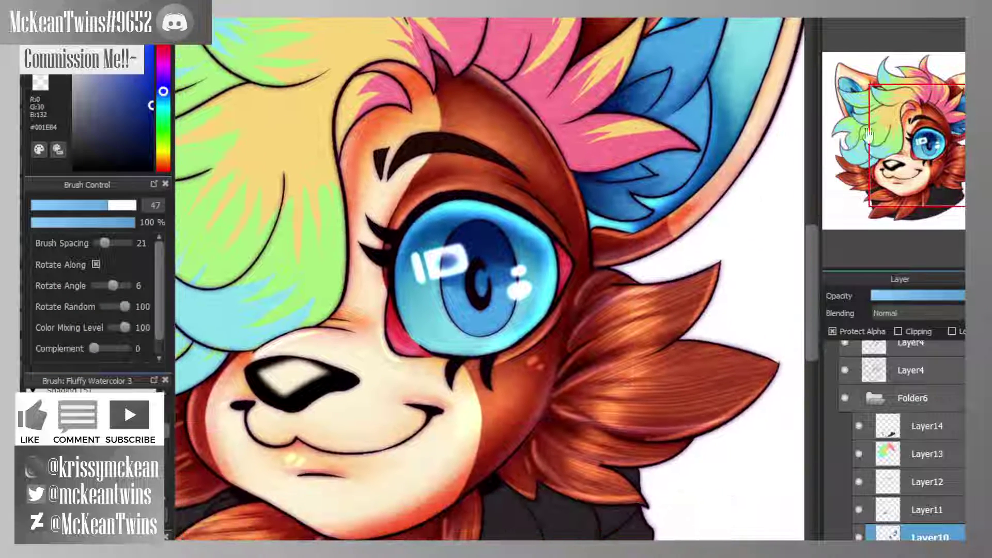
scroll(472, 235, up, 2)
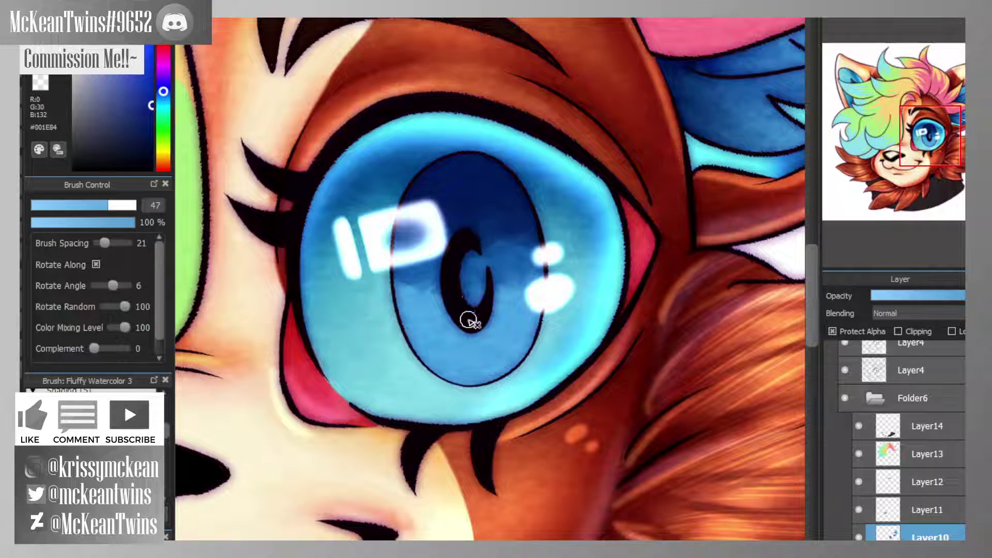
mouse_move(483, 300)
mouse_down()
mouse_move(496, 233)
mouse_move(509, 222)
mouse_move(532, 260)
mouse_move(517, 222)
mouse_up()
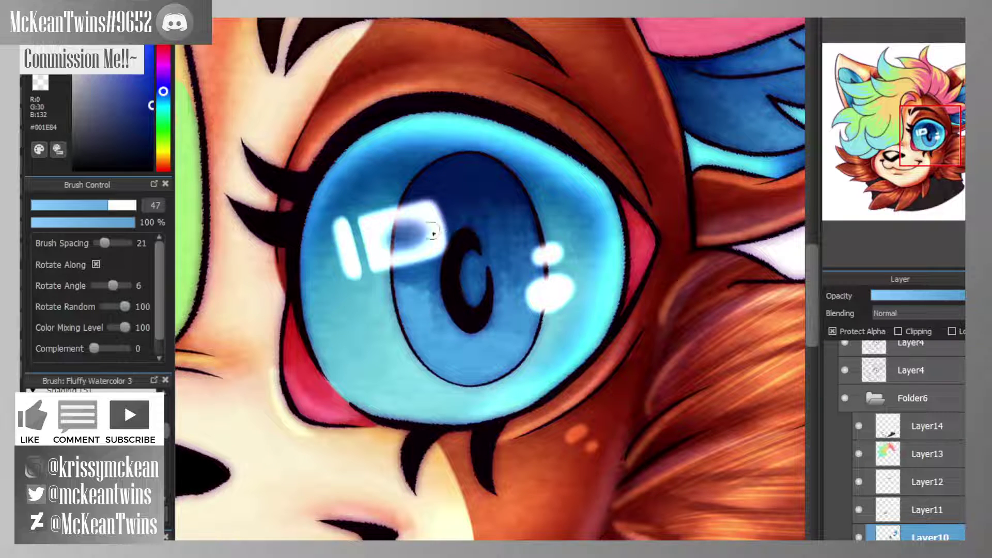
mouse_move(415, 240)
mouse_down()
mouse_move(408, 310)
mouse_move(422, 343)
mouse_up()
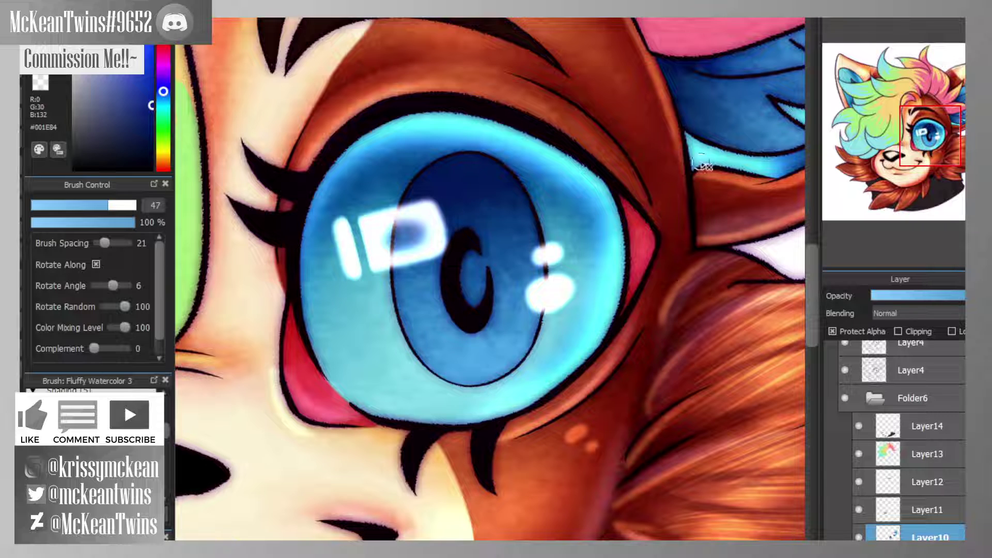
- Add a layer clipped to Layer10 and set its blending mode to Multiply
scroll(703, 164, down, 5)
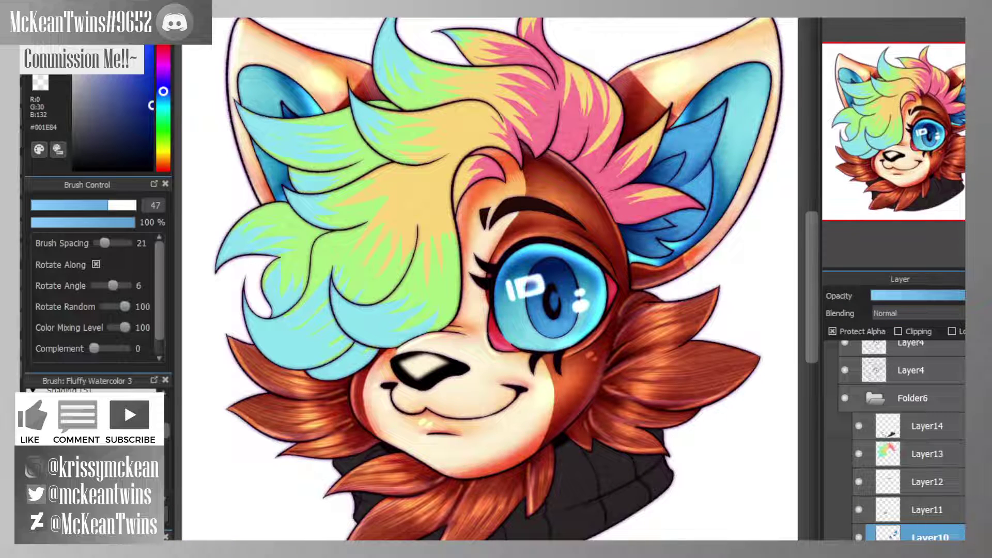
click(911, 331)
scroll(901, 314, down, 2)
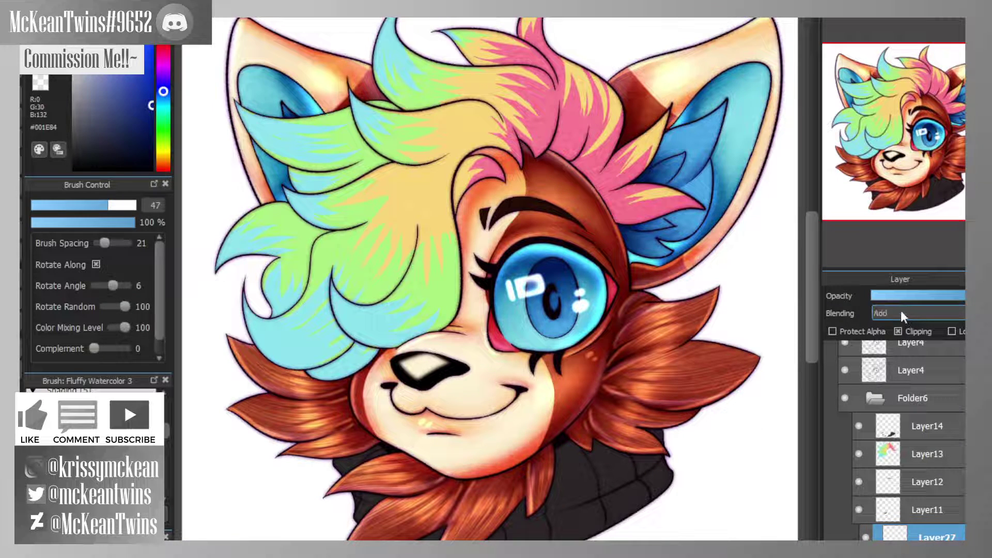
scroll(896, 313, up, 1)
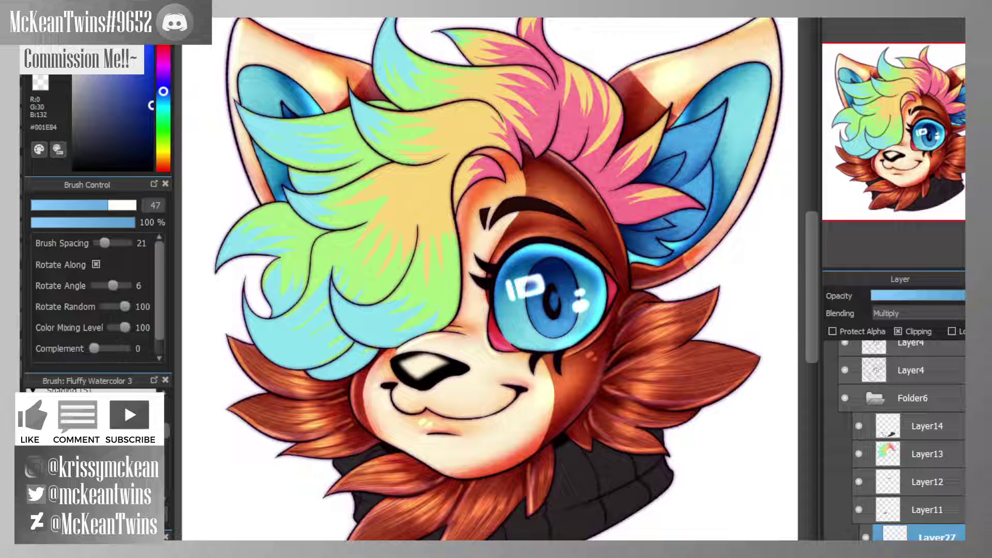
- Softly darken the base of the ear fur tufts and the iris in #001E84 with the Airbrush at size 618 and 27% opacity
key(b)
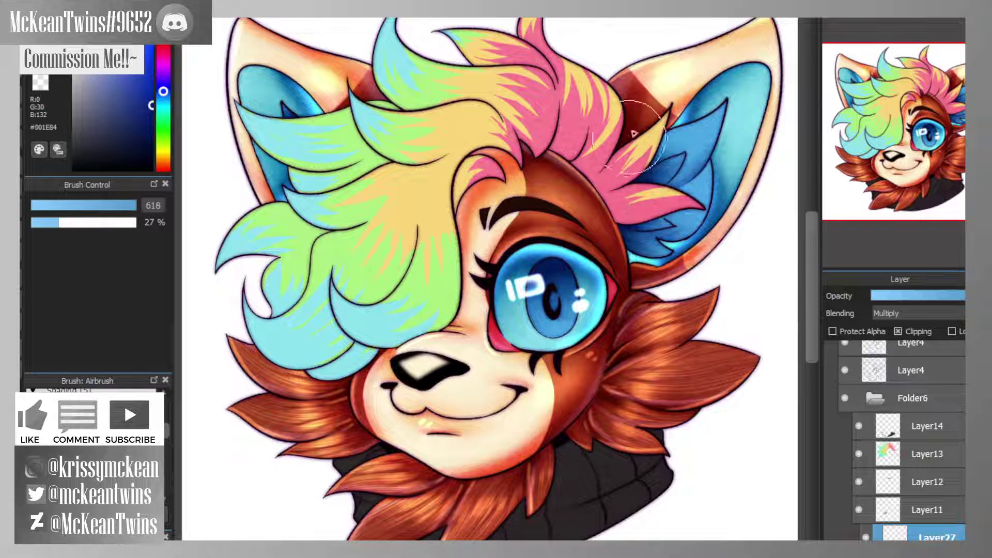
drag(627, 251, 618, 206)
drag(677, 283, 641, 223)
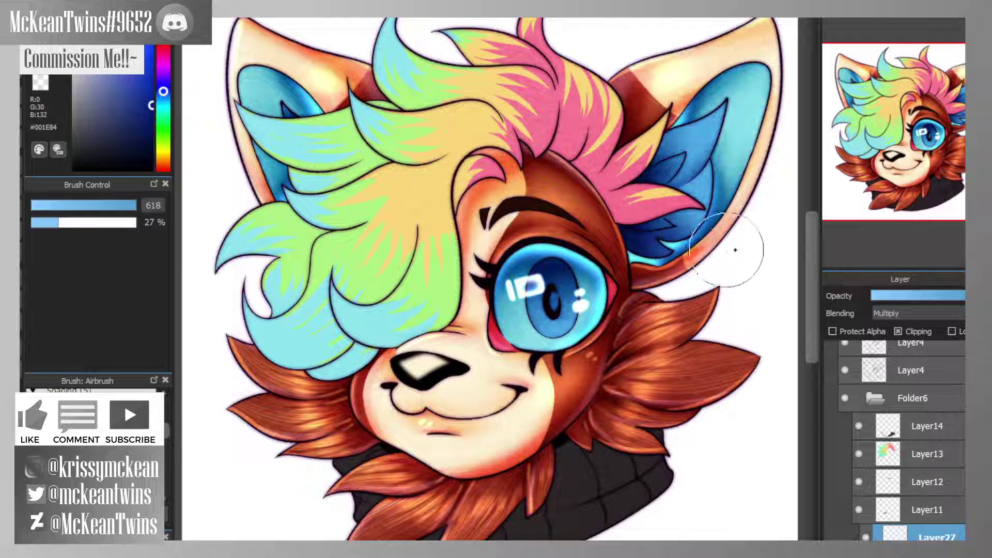
drag(735, 250, 696, 233)
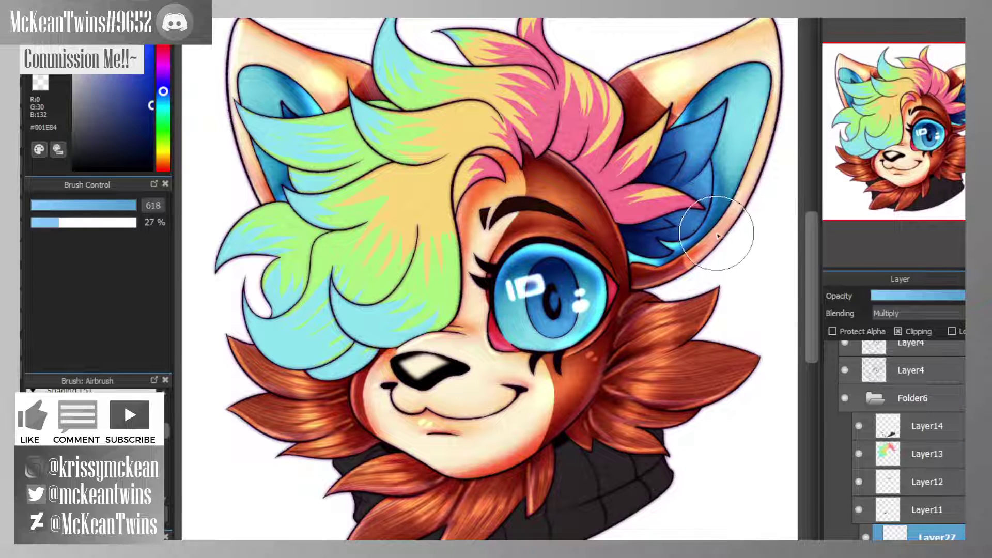
scroll(490, 279, down, 1)
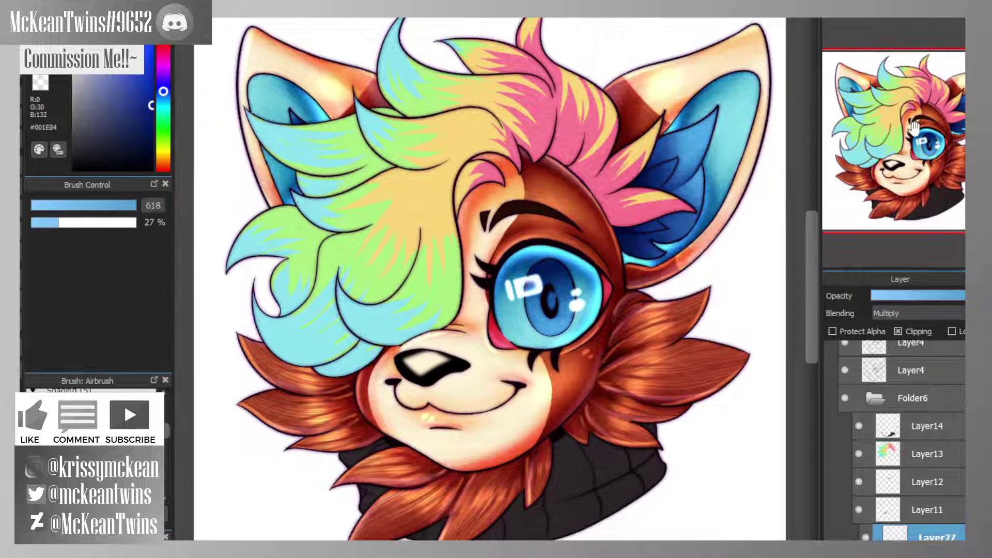
drag(490, 330, 486, 227)
mouse_move(595, 160)
mouse_down()
mouse_move(578, 149)
mouse_move(556, 179)
mouse_up()
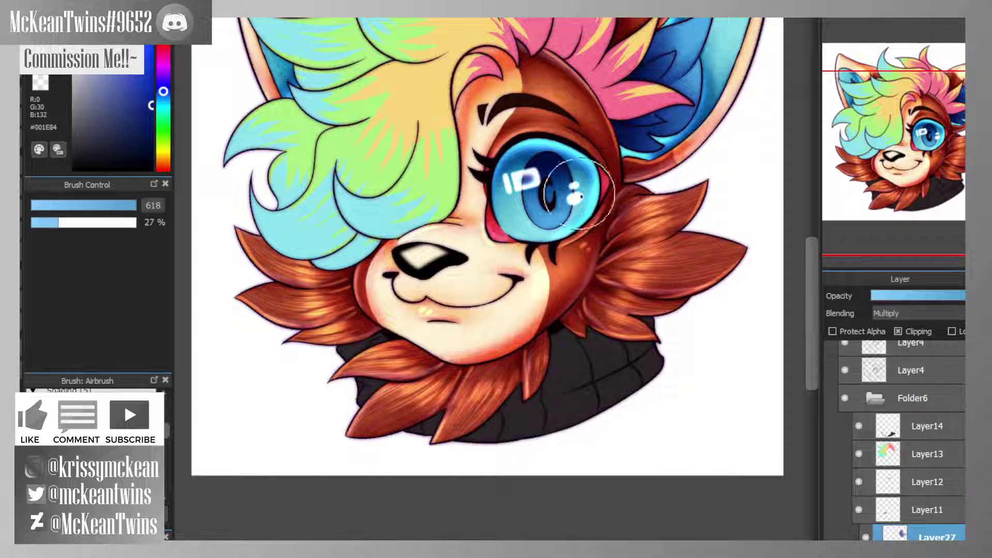
- Add another clipped layer in Add mode and airbrush light cyan #93EBFF over the ear fur tufts
key(ctrl+shift+n)
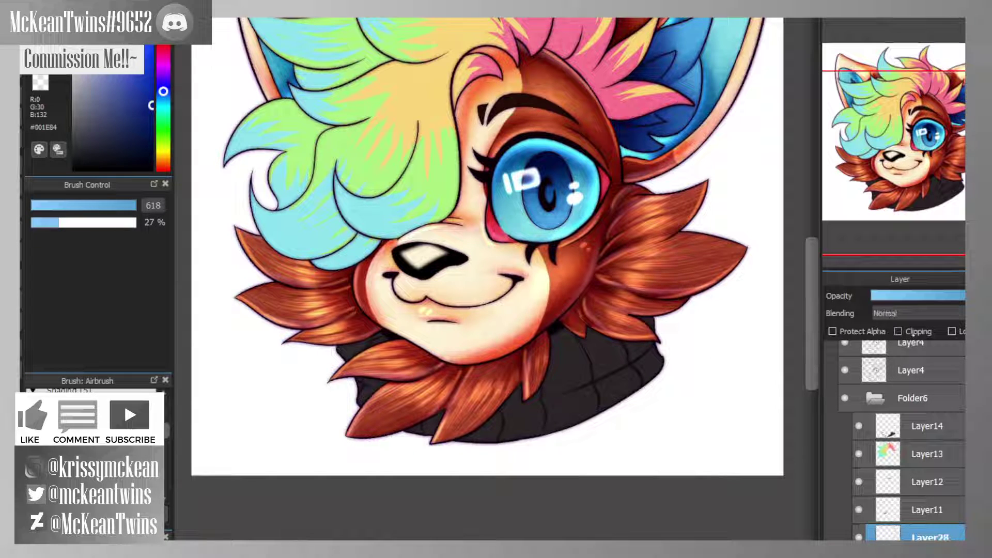
click(909, 332)
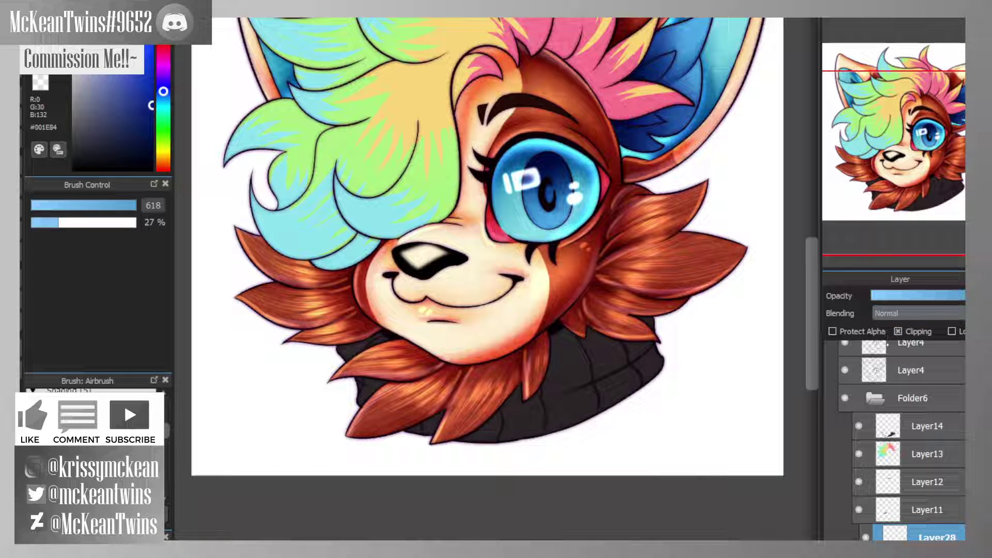
click(888, 343)
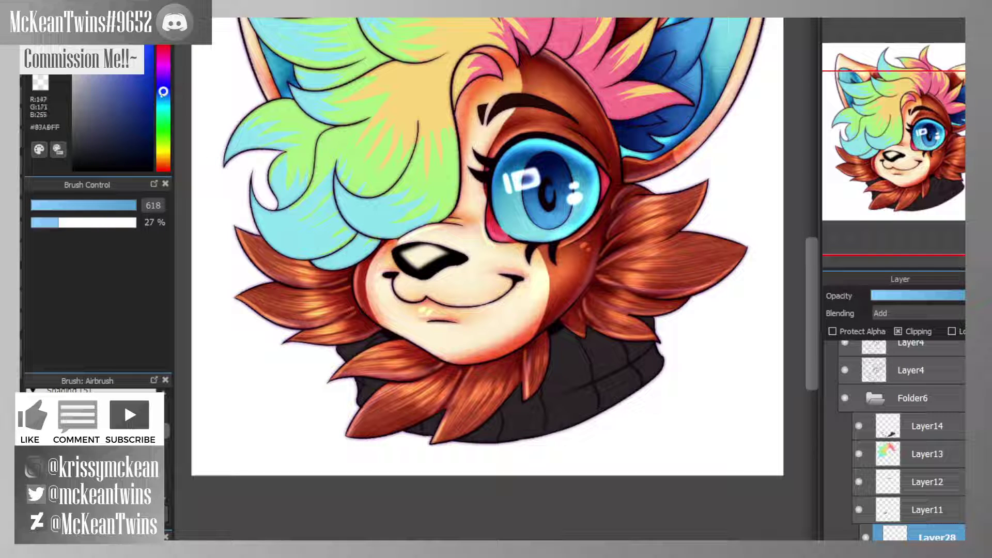
drag(164, 92, 163, 103)
mouse_move(613, 150)
mouse_down()
mouse_move(633, 31)
mouse_move(612, 54)
mouse_move(628, 140)
mouse_up()
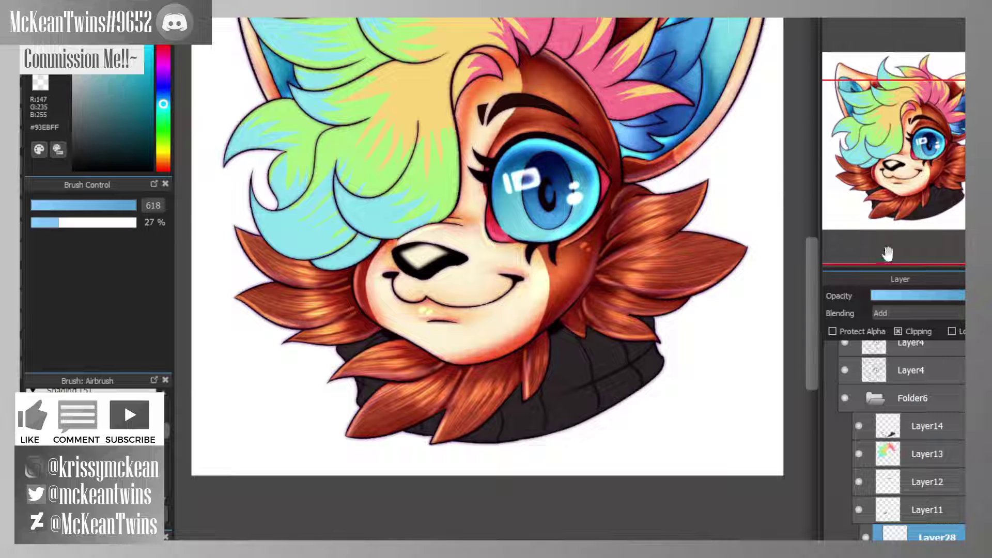
- Enlarge the layer list area and reduce the opacity of the Add highlight layer
click(909, 295)
scroll(932, 286, down, 5)
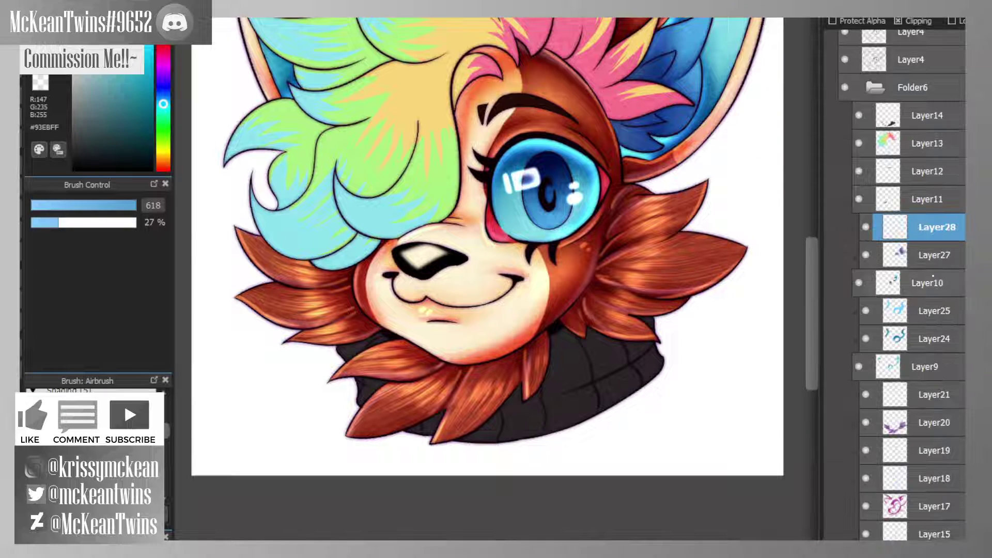
scroll(894, 280, up, 5)
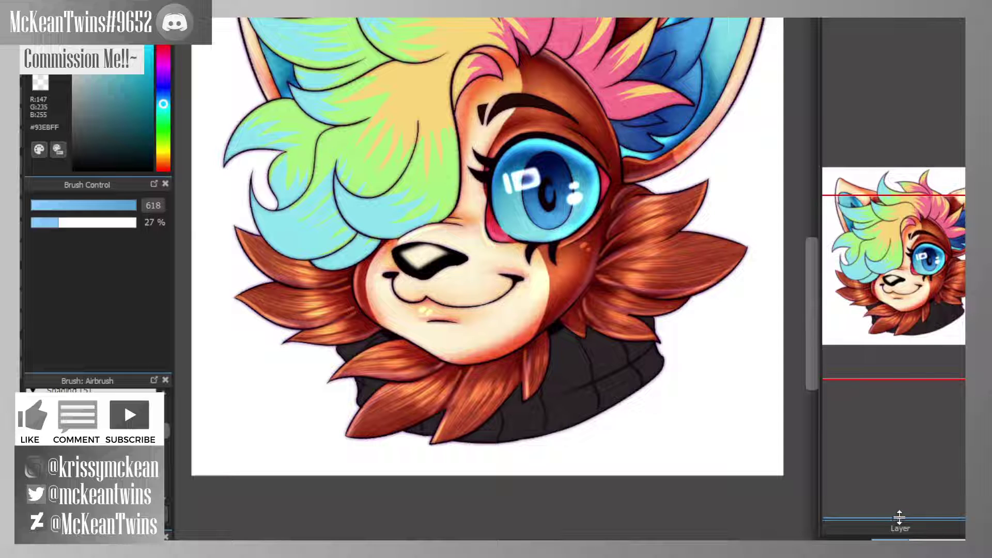
drag(899, 518, 899, 116)
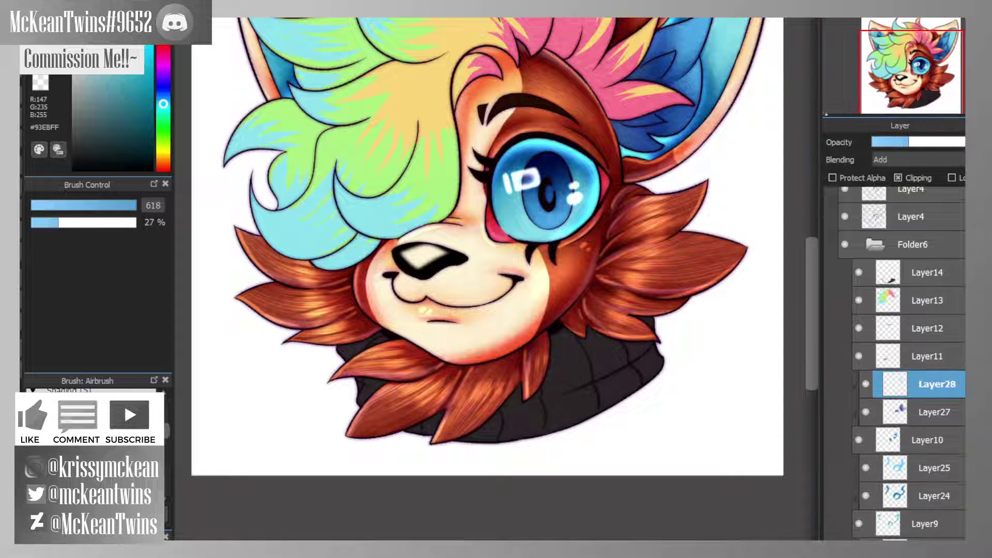
click(935, 143)
- Airbrush soft cyan highlights on the iris at brush size 315 and bring the whole head back into view
mouse_move(495, 183)
mouse_down()
mouse_move(443, 273)
mouse_move(455, 218)
mouse_move(498, 186)
mouse_up()
drag(156, 203, 160, 197)
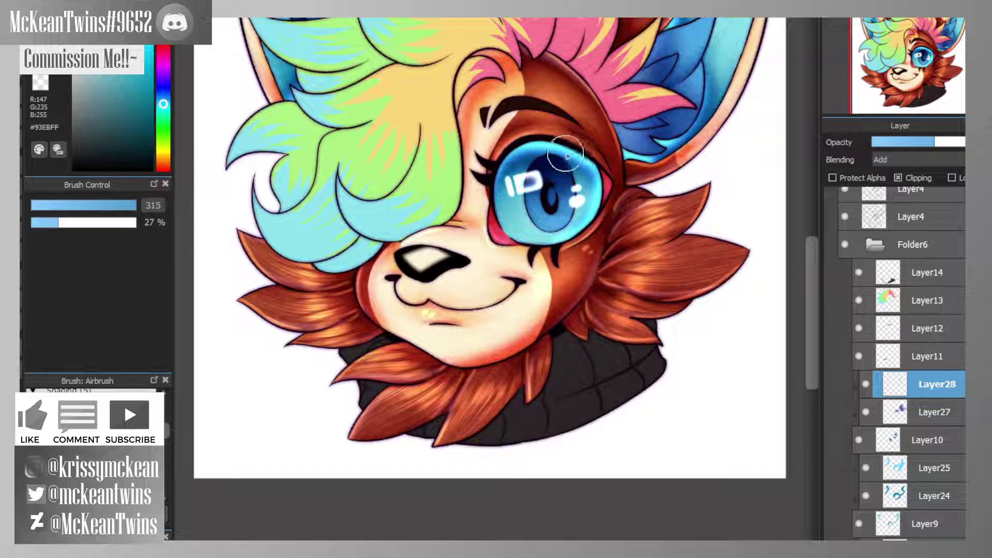
drag(908, 66, 916, 54)
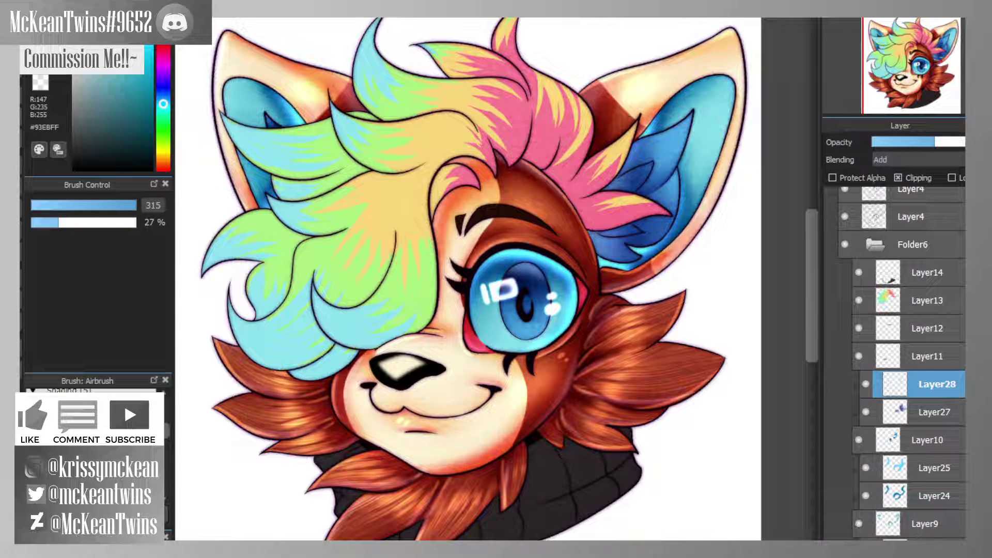
- Paint light cyan #93EBFF oval dots around the lower half of the iris with the Pencil at 100% opacity, using sizes 71 and 89
scroll(915, 65, up, 3)
drag(911, 61, 921, 69)
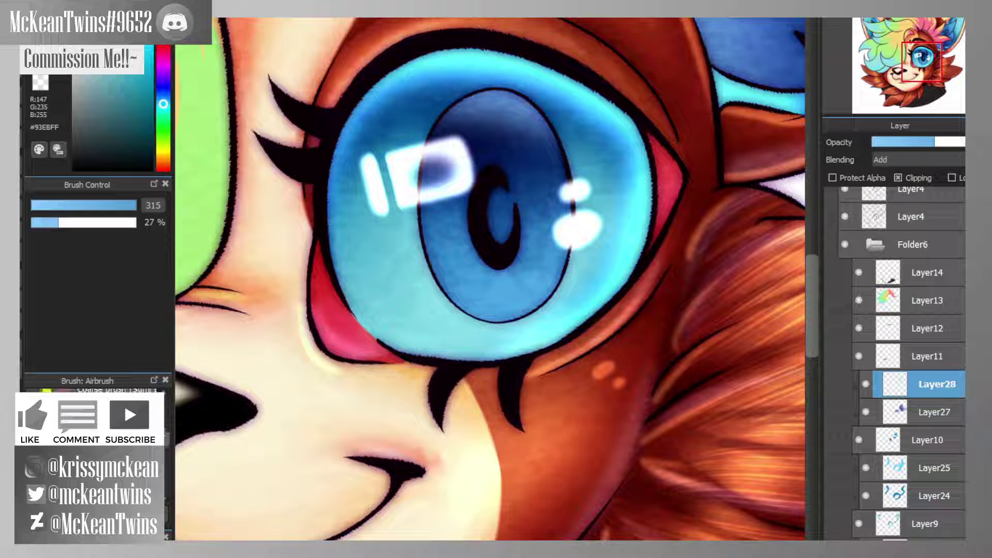
scroll(93, 460, down, 3)
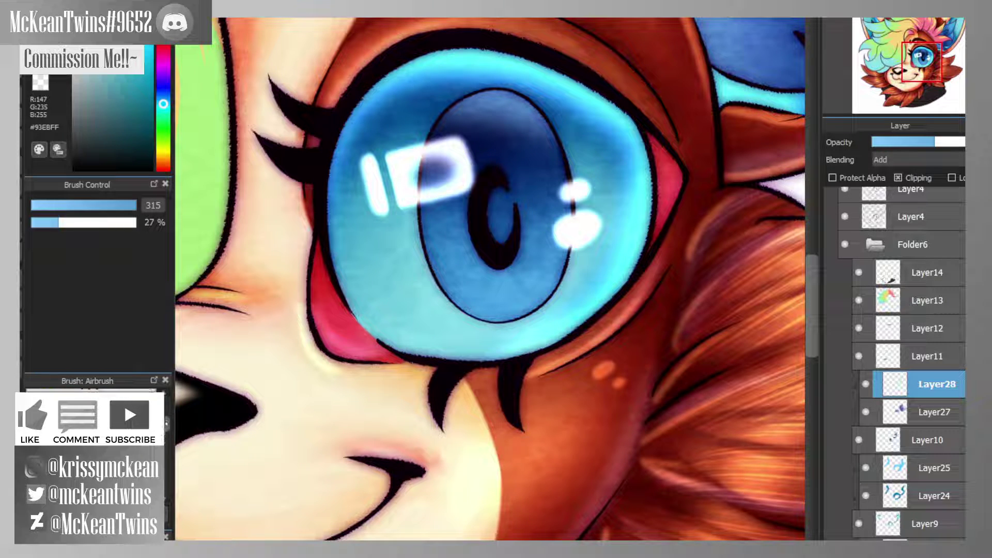
drag(167, 424, 167, 419)
click(93, 414)
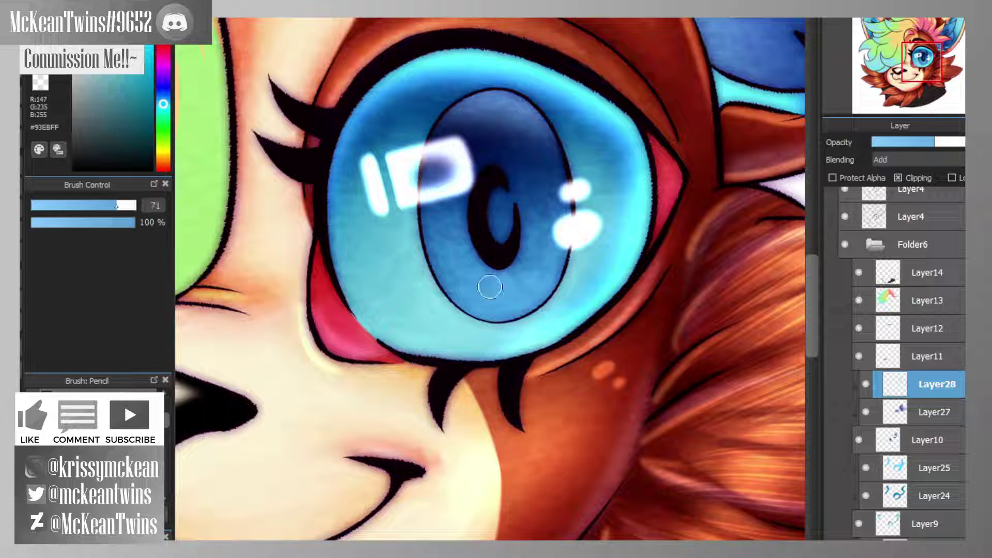
mouse_move(460, 257)
mouse_down()
mouse_move(452, 255)
mouse_move(468, 289)
mouse_move(505, 288)
mouse_move(509, 303)
mouse_move(537, 268)
mouse_move(540, 208)
mouse_up()
drag(439, 217, 449, 238)
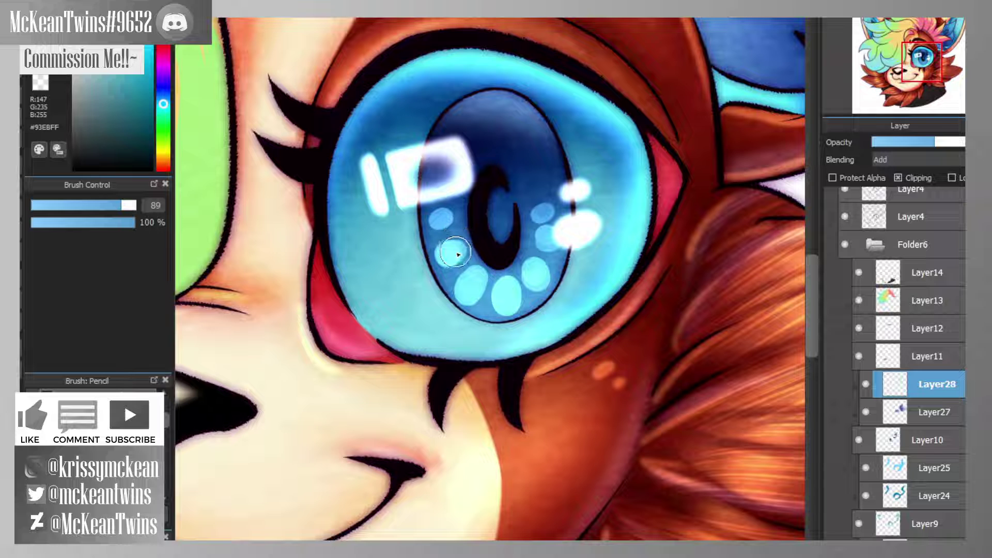
- Add overlapping cyan dots along the iris's lower rim and up its right side with the Pencil at size 89
drag(458, 284, 495, 297)
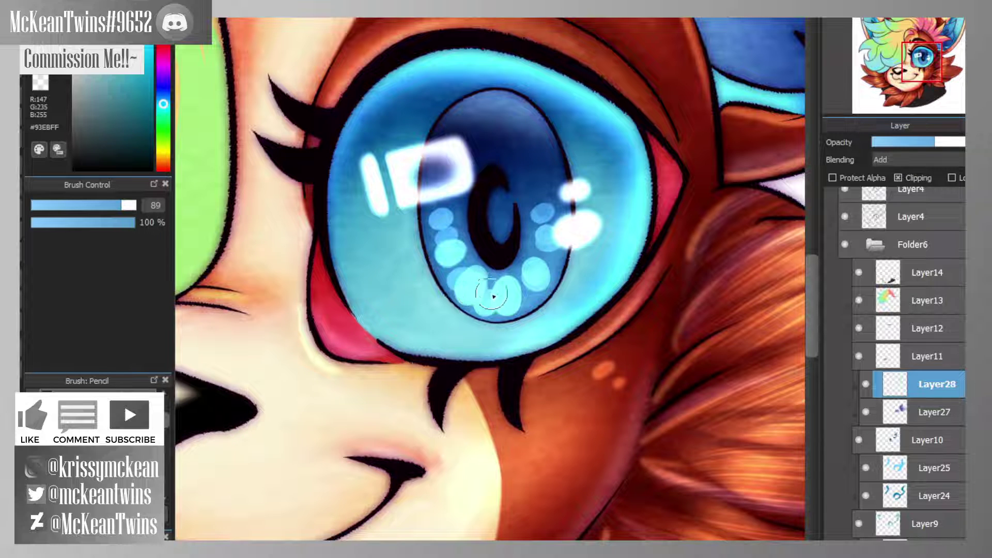
drag(549, 255, 545, 250)
drag(541, 205, 546, 166)
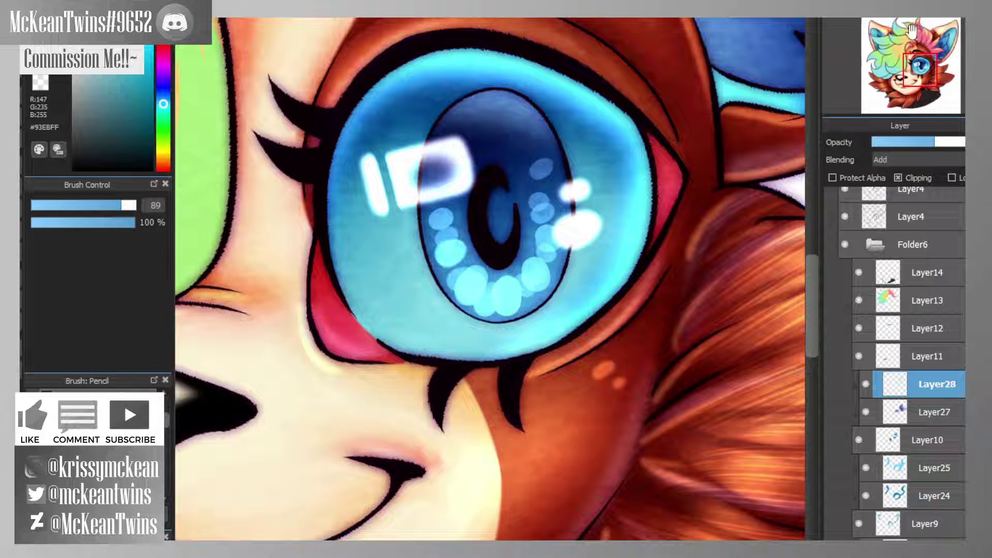
scroll(486, 284, down, 5)
scroll(434, 249, up, 2)
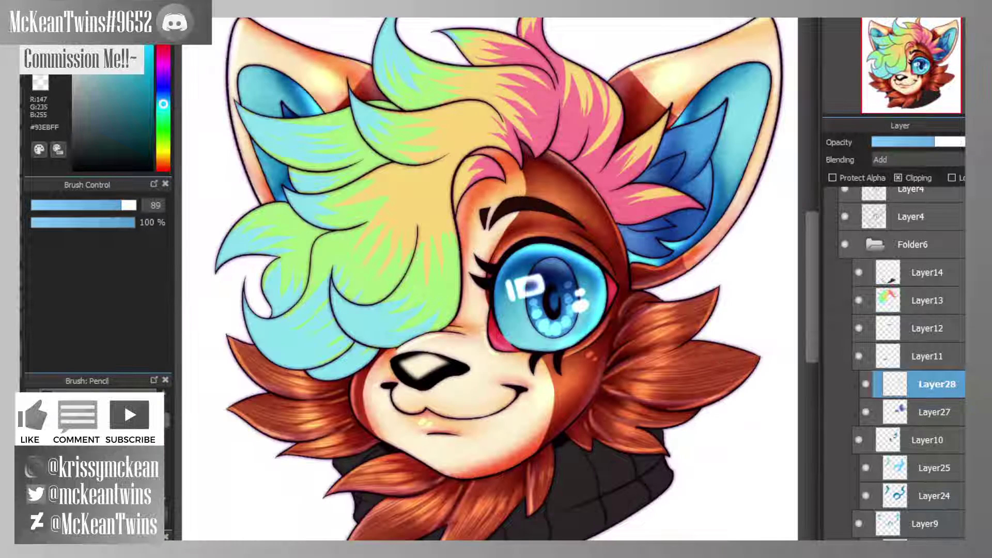
scroll(920, 67, down, 3)
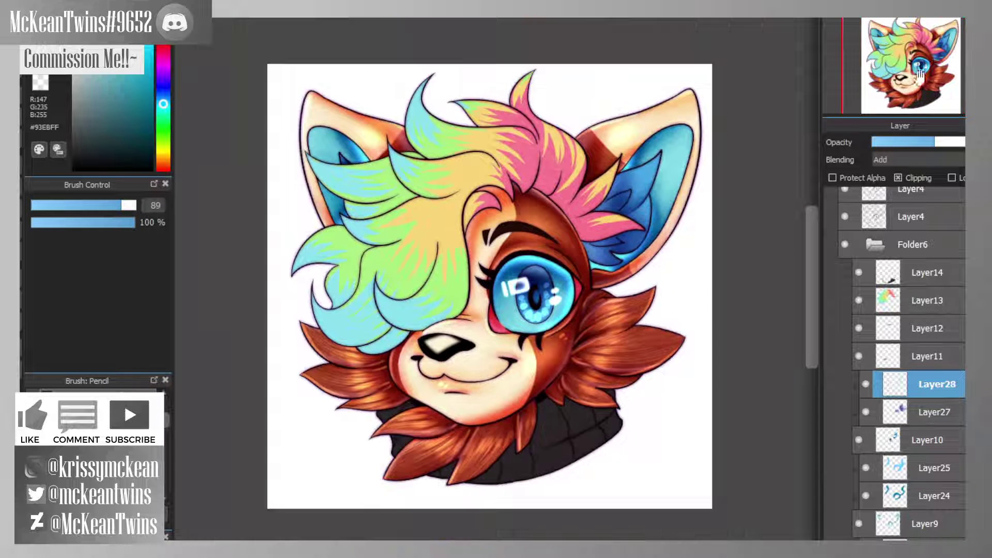
mouse_move(914, 70)
mouse_down()
mouse_move(923, 87)
mouse_move(918, 67)
mouse_up()
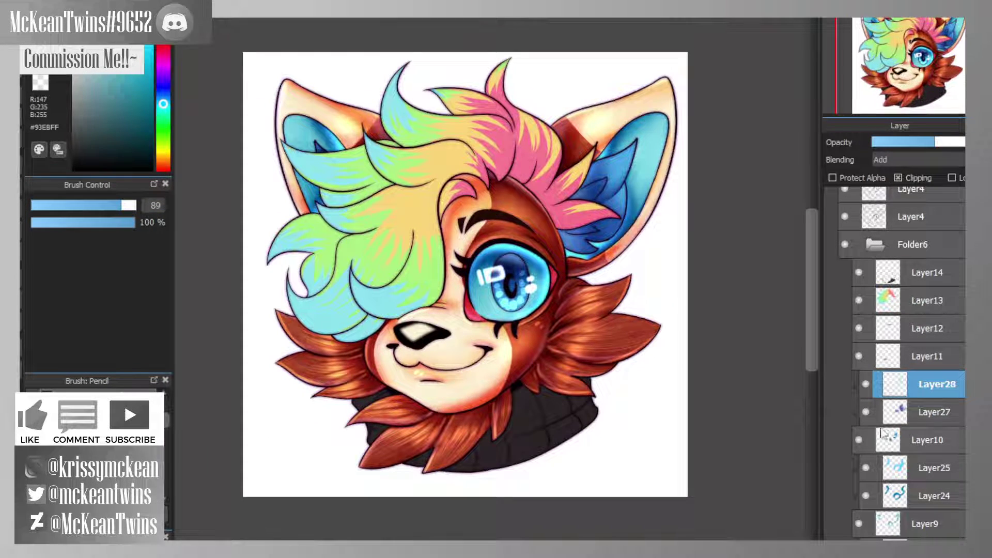
- Add a new clipped layer directly above the hair color layer, Layer13
click(896, 356)
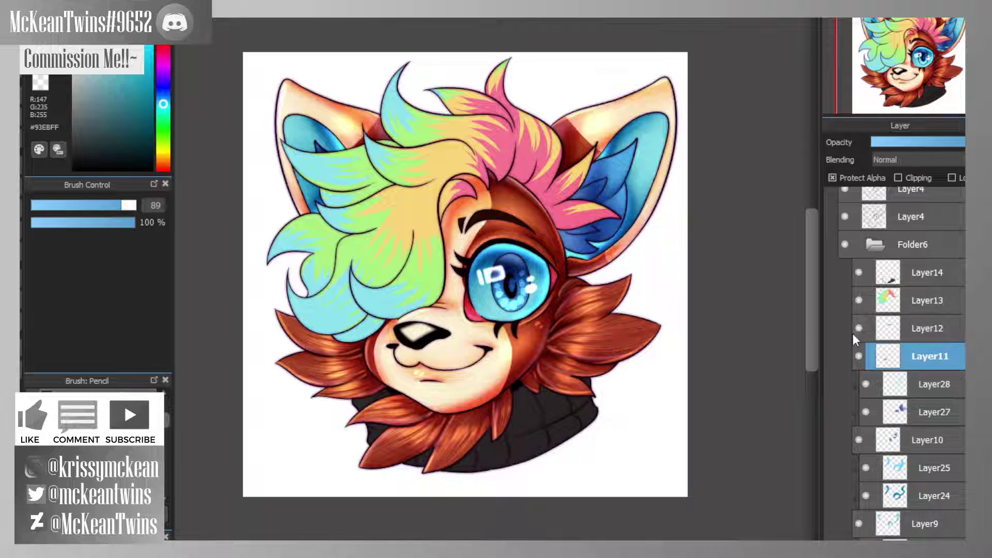
click(915, 301)
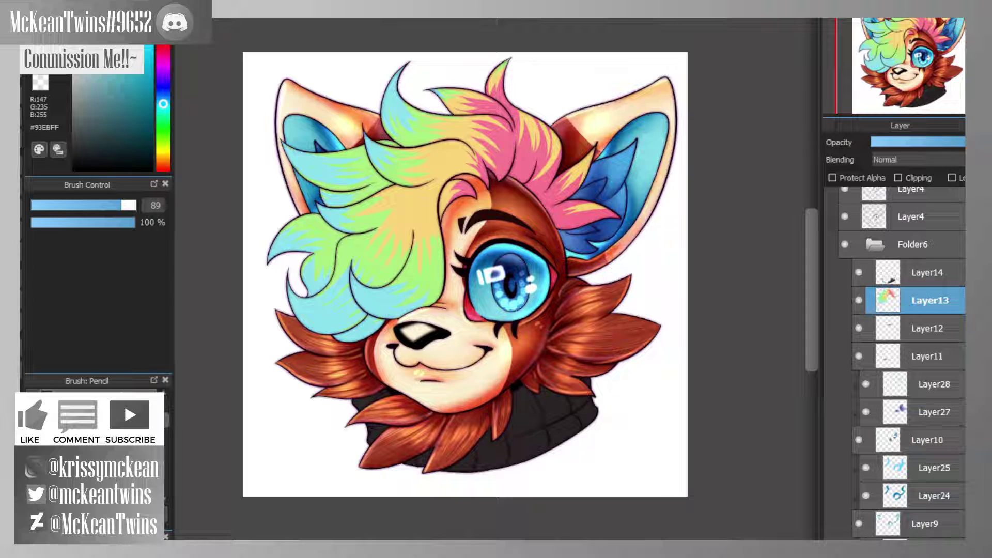
key(ctrl+shift+n)
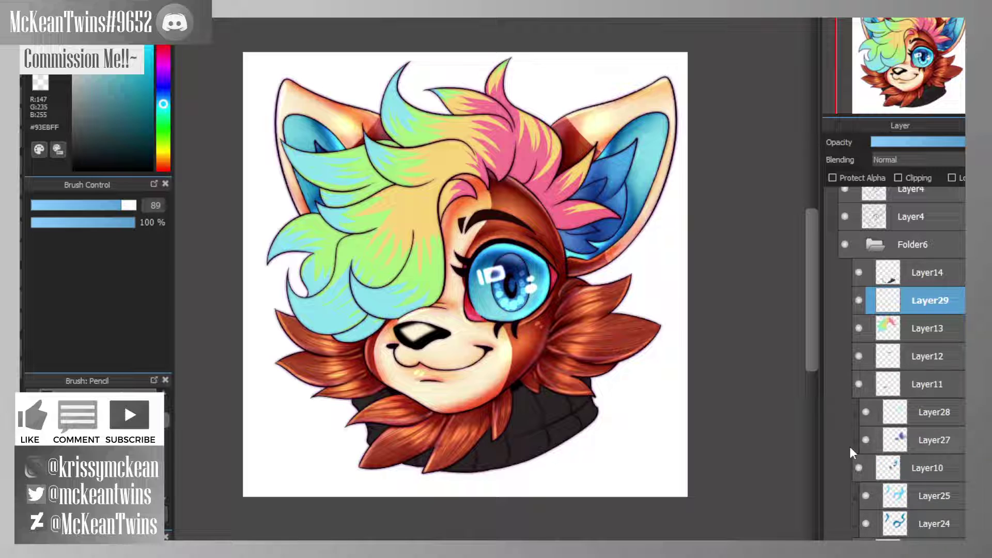
click(909, 178)
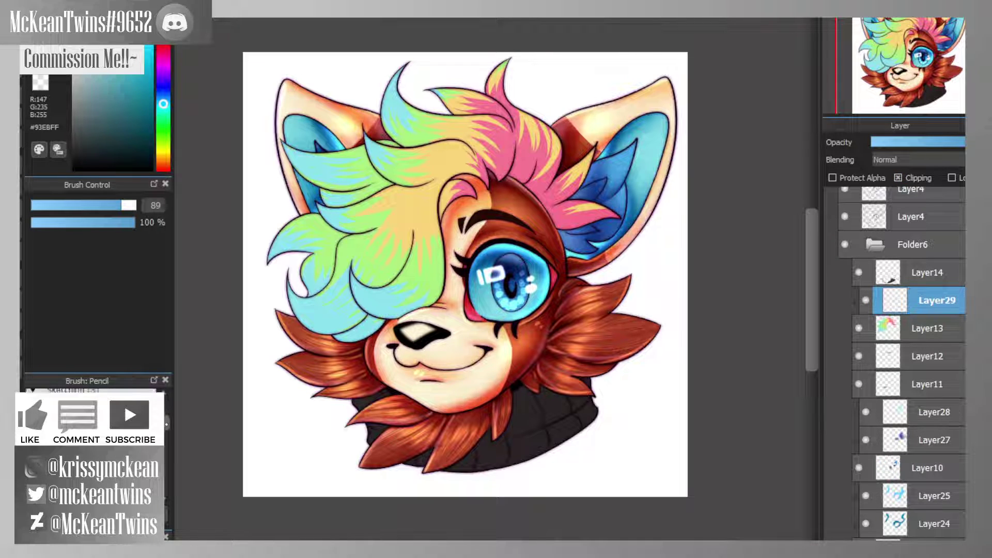
- Paint purple #682281 strands along the swept-back top lock with the Coarse brush (Sumi Ink) at size 394 and 100% opacity
click(90, 414)
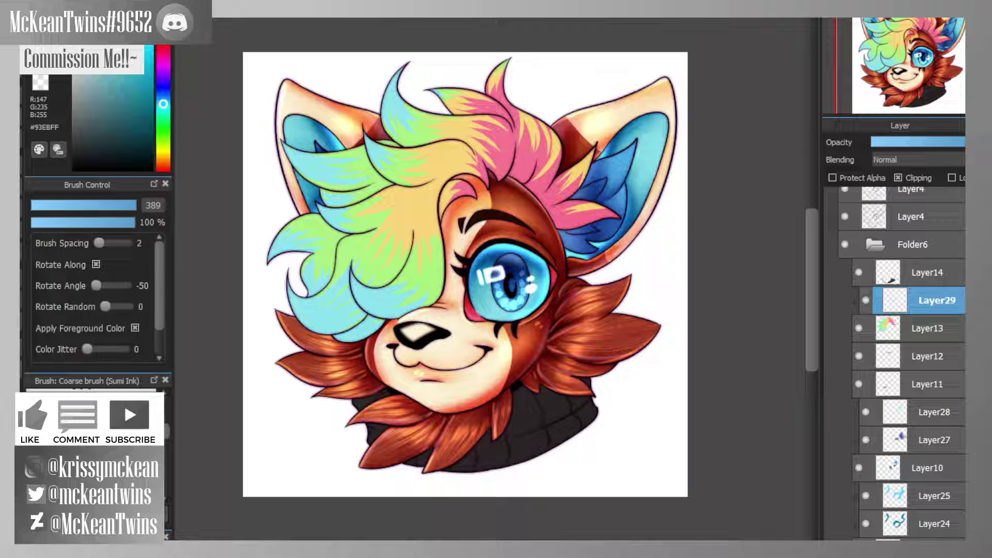
click(164, 71)
click(131, 107)
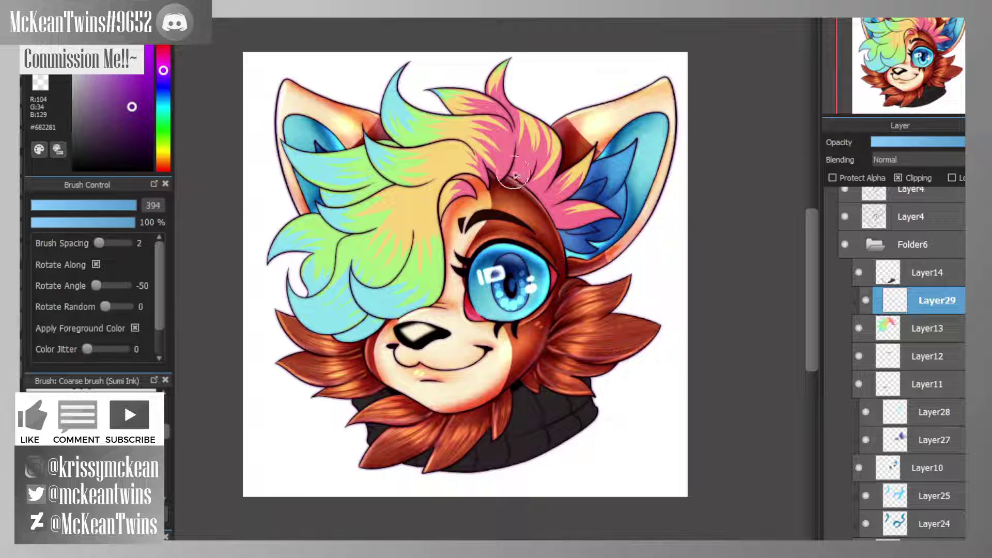
mouse_move(516, 176)
mouse_down()
mouse_move(498, 144)
mouse_move(446, 129)
mouse_move(381, 80)
mouse_move(411, 37)
mouse_move(443, 48)
mouse_move(399, 114)
mouse_move(381, 93)
mouse_move(405, 140)
mouse_move(450, 153)
mouse_move(488, 210)
mouse_up()
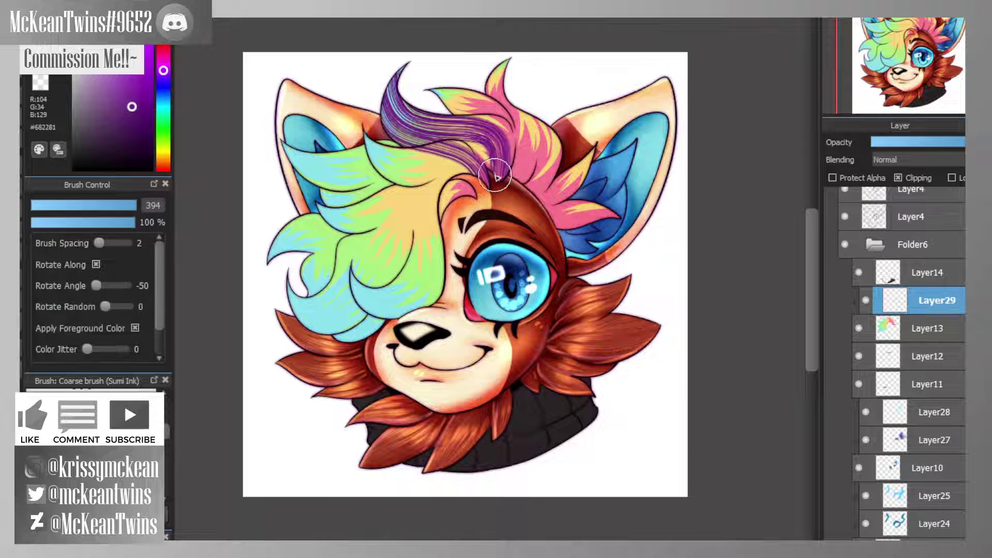
mouse_move(495, 175)
mouse_down()
mouse_move(441, 145)
mouse_move(476, 182)
mouse_move(457, 162)
mouse_up()
mouse_move(373, 113)
mouse_down()
mouse_move(374, 145)
mouse_move(462, 177)
mouse_move(486, 218)
mouse_move(466, 198)
mouse_move(484, 187)
mouse_move(459, 166)
mouse_move(355, 162)
mouse_move(398, 183)
mouse_up()
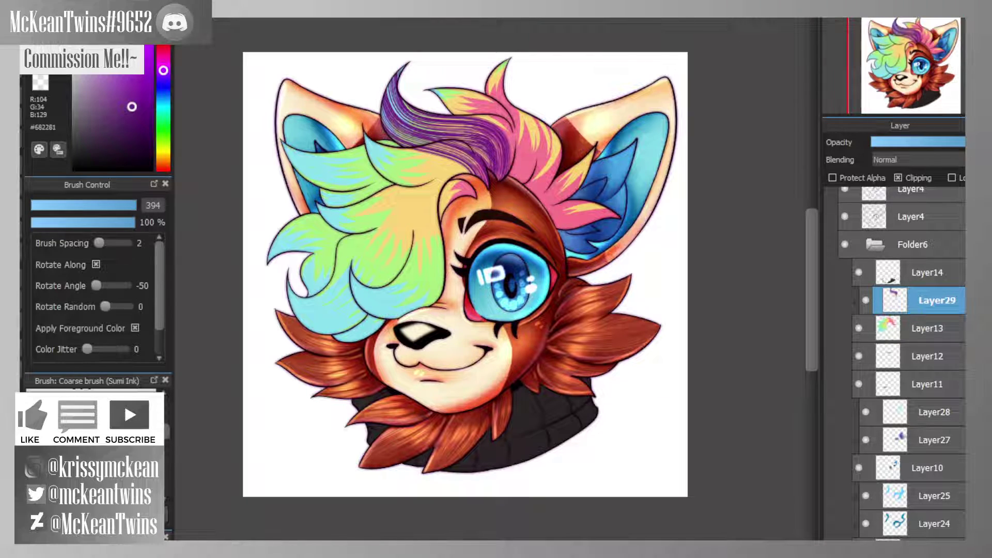
- Paint purple strands down the front fringe beside the face and into its lower curl, undoing the last stray stroke
scroll(916, 66, up, 3)
mouse_move(916, 66)
mouse_down()
mouse_move(906, 81)
mouse_move(896, 78)
mouse_move(902, 64)
mouse_up()
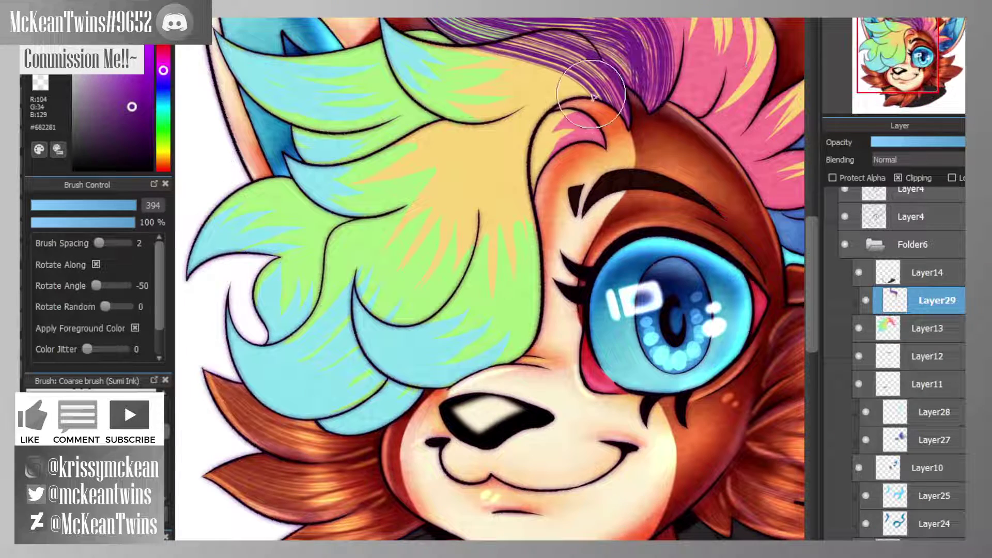
mouse_move(590, 91)
mouse_down()
mouse_move(506, 172)
mouse_move(511, 316)
mouse_move(432, 383)
mouse_move(365, 292)
mouse_up()
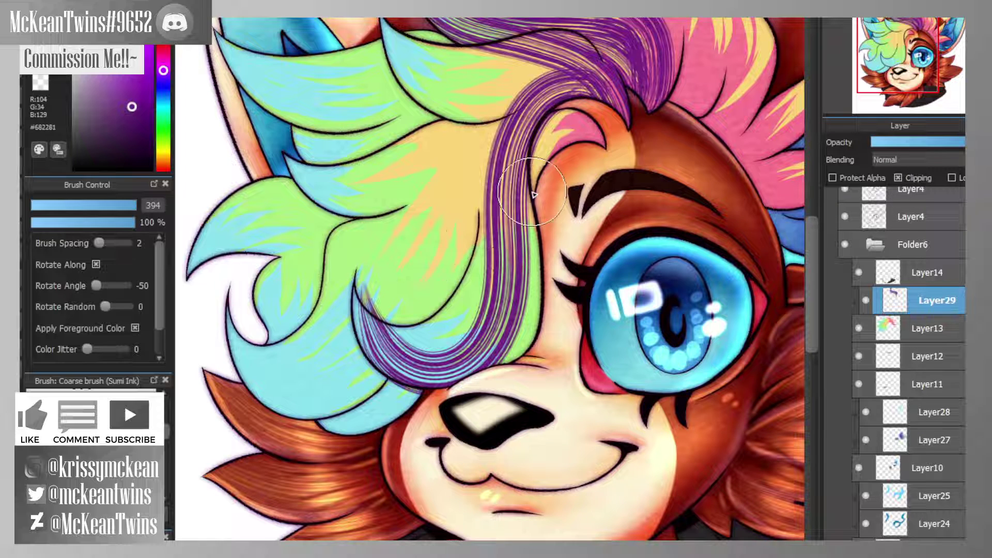
mouse_move(530, 195)
mouse_down()
mouse_move(535, 315)
mouse_move(469, 410)
mouse_up()
drag(609, 145, 542, 238)
mouse_move(499, 163)
mouse_down()
mouse_move(476, 238)
mouse_move(413, 356)
mouse_move(383, 362)
mouse_up()
mouse_move(495, 130)
mouse_down()
mouse_move(443, 222)
mouse_move(371, 225)
mouse_up()
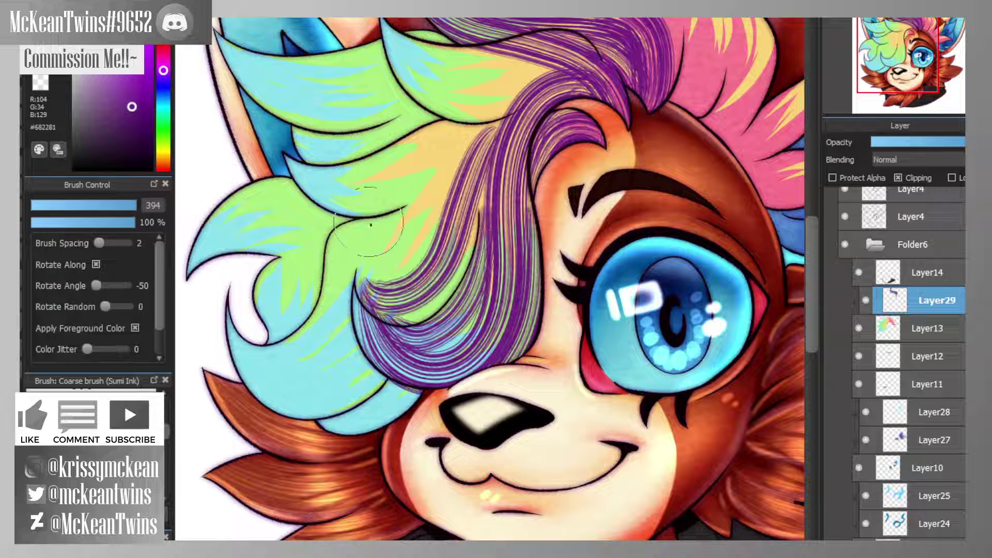
key(ctrl+z)
- Continue the purple strands through the lower left curl and up across the middle locks of the fringe
mouse_move(231, 305)
mouse_down()
mouse_move(231, 323)
mouse_move(362, 377)
mouse_up()
mouse_move(343, 337)
mouse_down()
mouse_move(259, 342)
mouse_move(281, 382)
mouse_move(287, 365)
mouse_move(265, 357)
mouse_move(347, 350)
mouse_move(339, 322)
mouse_move(298, 341)
mouse_move(336, 310)
mouse_move(376, 243)
mouse_move(433, 211)
mouse_move(485, 147)
mouse_move(483, 183)
mouse_move(499, 119)
mouse_move(425, 247)
mouse_move(365, 321)
mouse_move(398, 316)
mouse_move(473, 195)
mouse_move(466, 272)
mouse_move(477, 225)
mouse_move(411, 335)
mouse_move(371, 374)
mouse_move(377, 365)
mouse_move(361, 406)
mouse_move(367, 349)
mouse_move(318, 392)
mouse_move(358, 280)
mouse_move(333, 330)
mouse_move(333, 339)
mouse_move(401, 218)
mouse_move(322, 312)
mouse_move(345, 244)
mouse_move(481, 146)
mouse_move(377, 210)
mouse_move(293, 162)
mouse_move(379, 223)
mouse_move(321, 178)
mouse_move(348, 191)
mouse_move(482, 130)
mouse_move(450, 126)
mouse_move(326, 176)
mouse_move(331, 104)
mouse_move(403, 70)
mouse_move(384, 26)
mouse_move(416, 95)
mouse_move(511, 117)
mouse_move(569, 70)
mouse_move(493, 94)
mouse_move(399, 34)
mouse_move(410, 21)
mouse_move(478, 71)
mouse_move(451, 59)
mouse_move(549, 68)
mouse_up()
drag(424, 43, 447, 52)
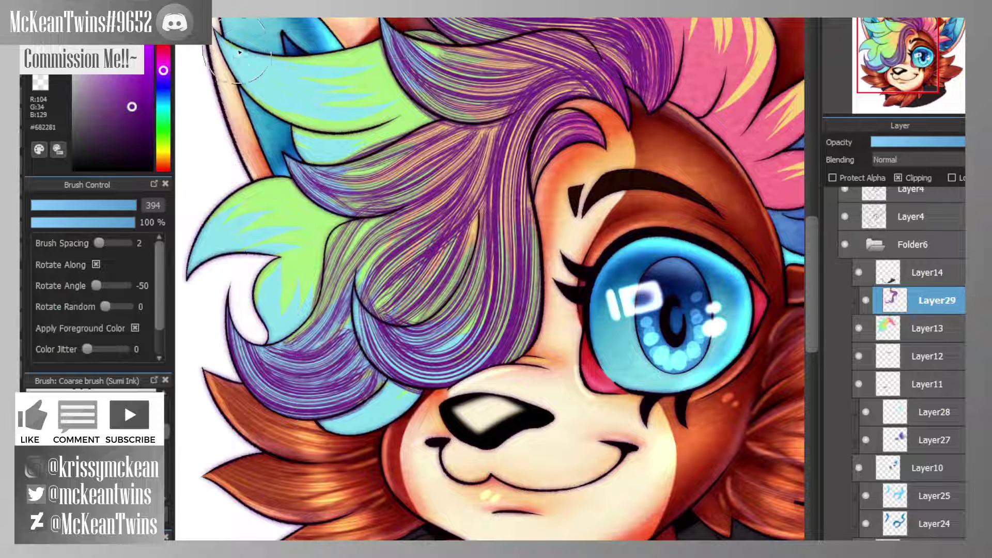
- Cover the outer left locks and the small tuft beneath the lower curl with purple strands
mouse_move(227, 48)
mouse_down()
mouse_move(324, 110)
mouse_move(419, 103)
mouse_move(408, 87)
mouse_move(277, 72)
mouse_move(237, 24)
mouse_move(346, 78)
mouse_move(404, 67)
mouse_move(390, 51)
mouse_move(287, 45)
mouse_move(263, 98)
mouse_move(229, 76)
mouse_move(315, 127)
mouse_move(428, 118)
mouse_up()
mouse_move(265, 118)
mouse_down()
mouse_move(280, 140)
mouse_move(401, 130)
mouse_up()
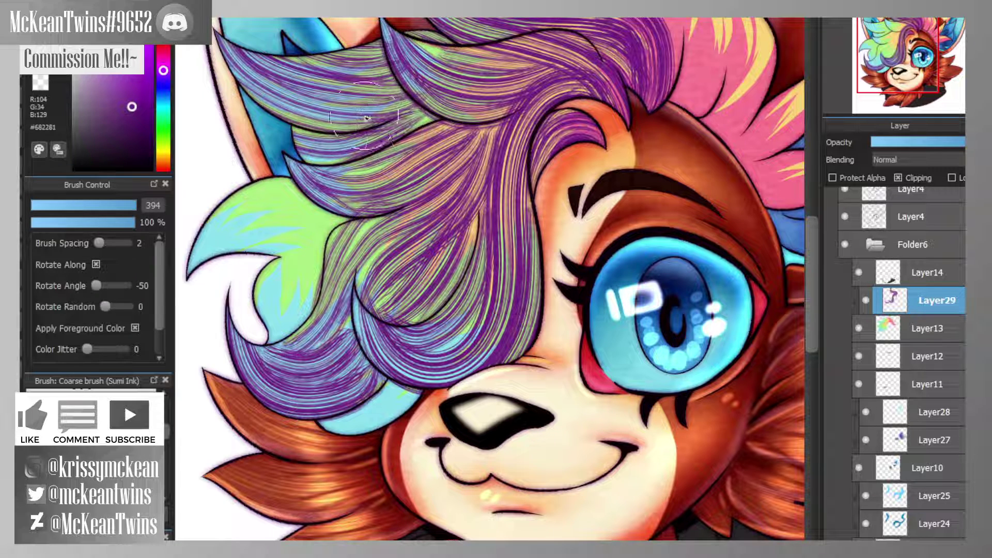
mouse_move(197, 279)
mouse_down()
mouse_move(220, 257)
mouse_move(328, 234)
mouse_move(312, 213)
mouse_up()
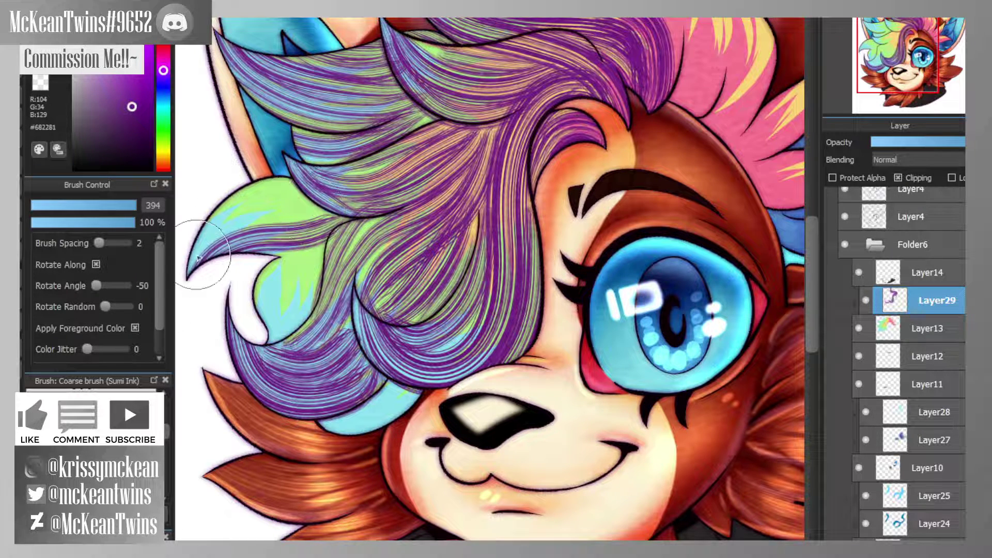
mouse_move(198, 256)
mouse_down()
mouse_move(315, 165)
mouse_move(243, 207)
mouse_move(278, 266)
mouse_move(315, 233)
mouse_move(243, 361)
mouse_move(310, 259)
mouse_move(269, 372)
mouse_up()
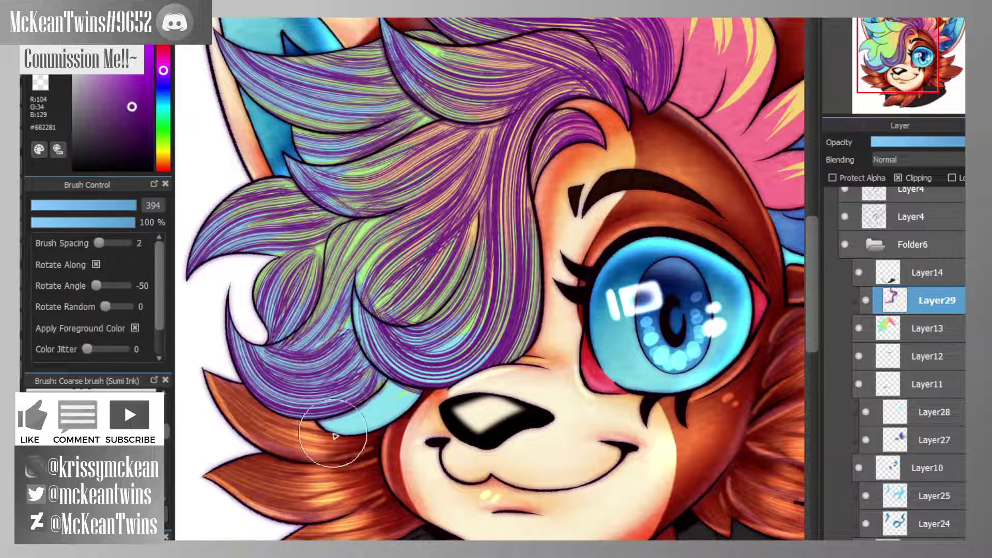
mouse_move(334, 435)
mouse_down()
mouse_move(383, 383)
mouse_move(413, 373)
mouse_up()
- Paint purple strands over the pink hair locks on the crown and beside the right ear
key(ctrl+minus)
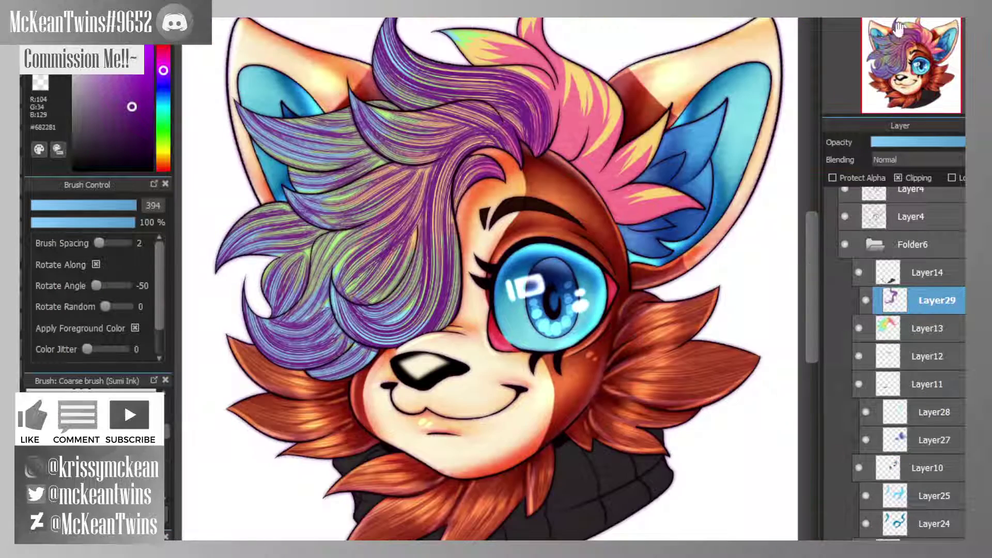
mouse_move(517, 206)
mouse_down()
mouse_move(491, 212)
mouse_move(425, 367)
mouse_up()
mouse_move(347, 198)
mouse_down()
mouse_move(393, 186)
mouse_move(450, 269)
mouse_move(434, 241)
mouse_move(470, 155)
mouse_move(483, 242)
mouse_move(475, 316)
mouse_move(510, 230)
mouse_move(465, 381)
mouse_move(542, 269)
mouse_move(488, 379)
mouse_move(620, 259)
mouse_move(594, 259)
mouse_move(532, 377)
mouse_move(627, 382)
mouse_move(508, 410)
mouse_up()
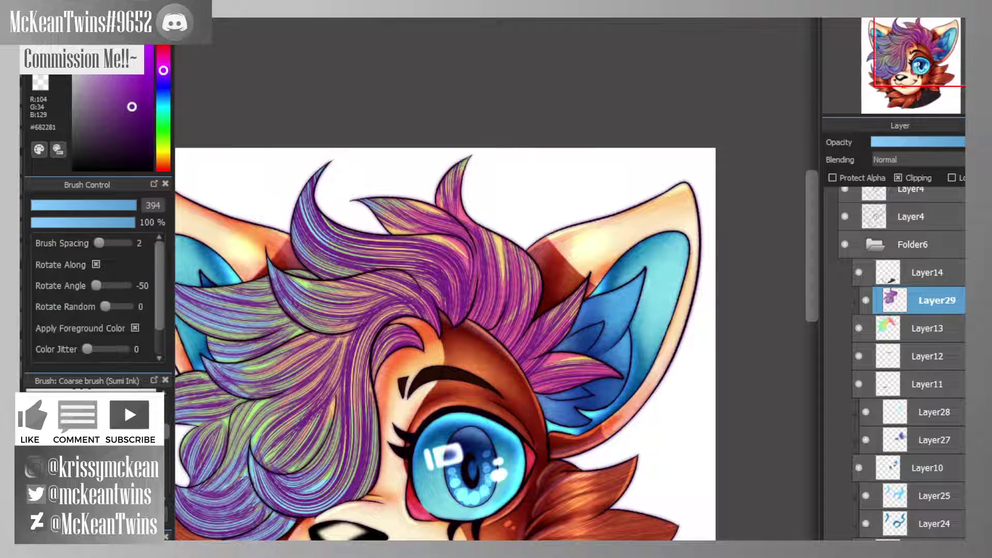
- Set the clipped hair strand layer to Multiply and reduce its opacity
drag(926, 32, 913, 55)
drag(911, 66, 899, 51)
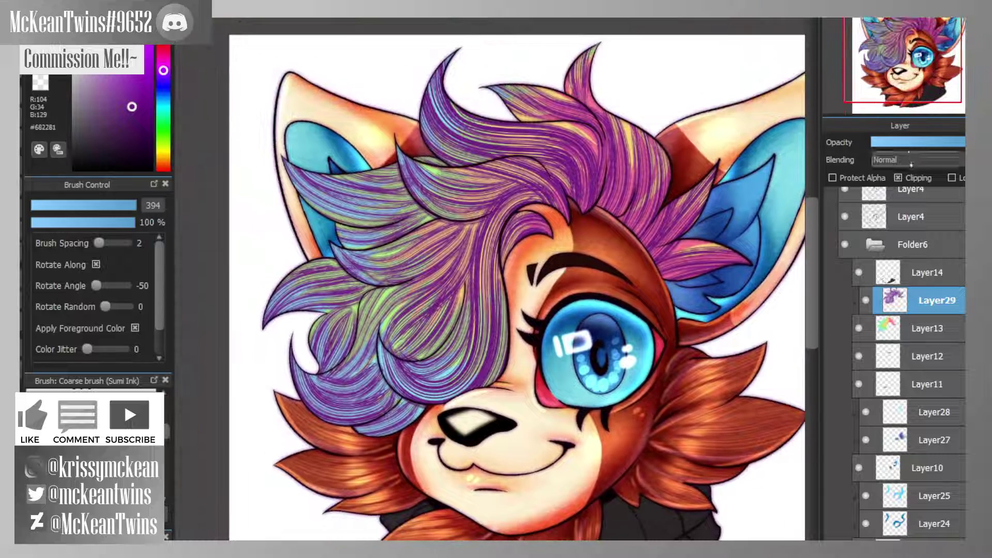
click(910, 163)
click(898, 179)
drag(903, 148, 928, 144)
mouse_move(910, 59)
mouse_down()
mouse_move(919, 69)
mouse_move(923, 57)
mouse_up()
scroll(480, 290, down, 2)
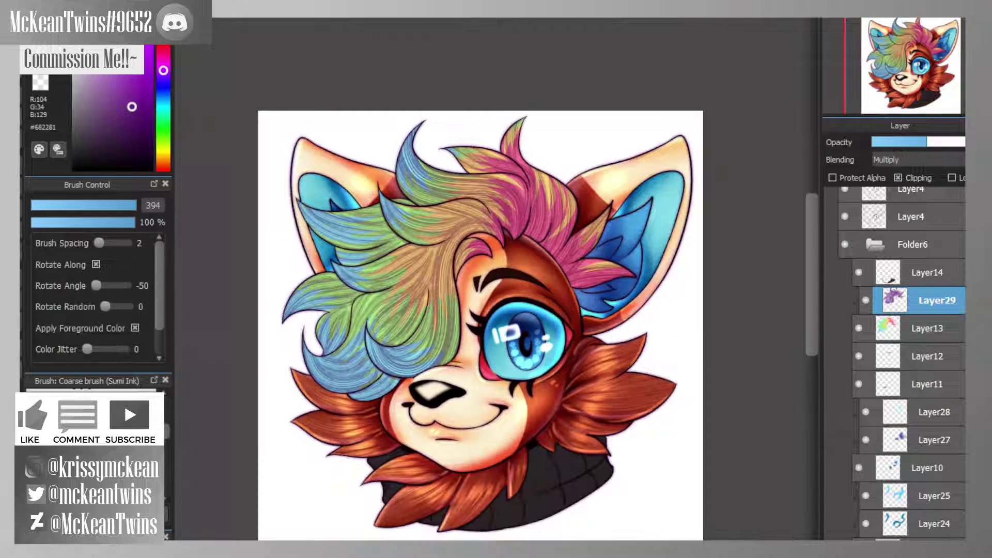
- Protect the strand layer's alpha, recolor all its strands in magenta #B54299 and lower the layer's opacity further
click(123, 81)
click(163, 60)
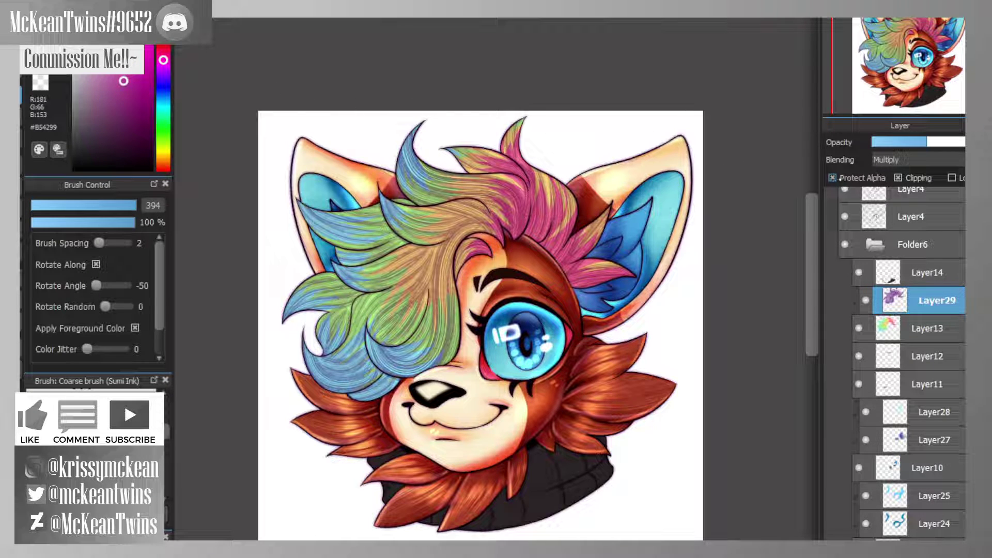
drag(261, 88, 715, 432)
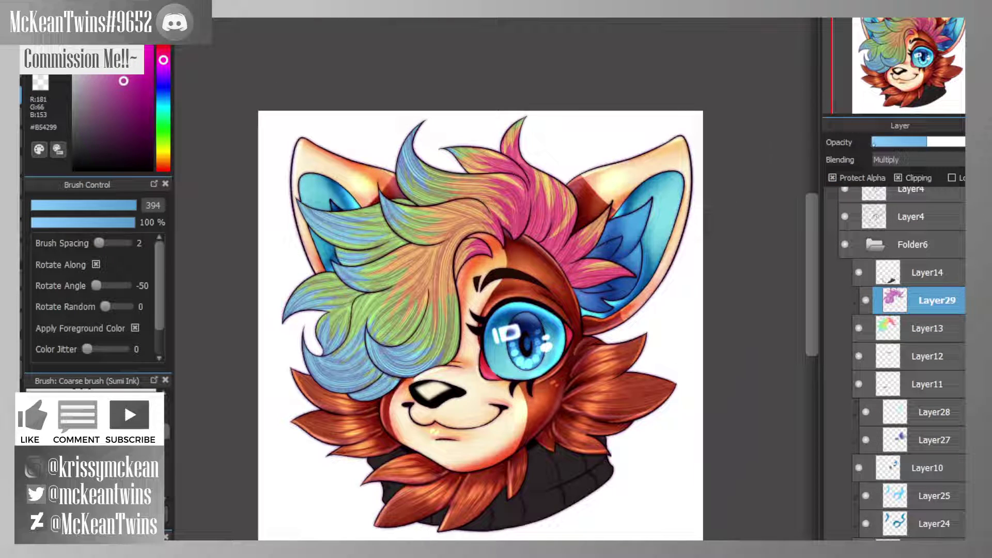
drag(874, 143, 919, 141)
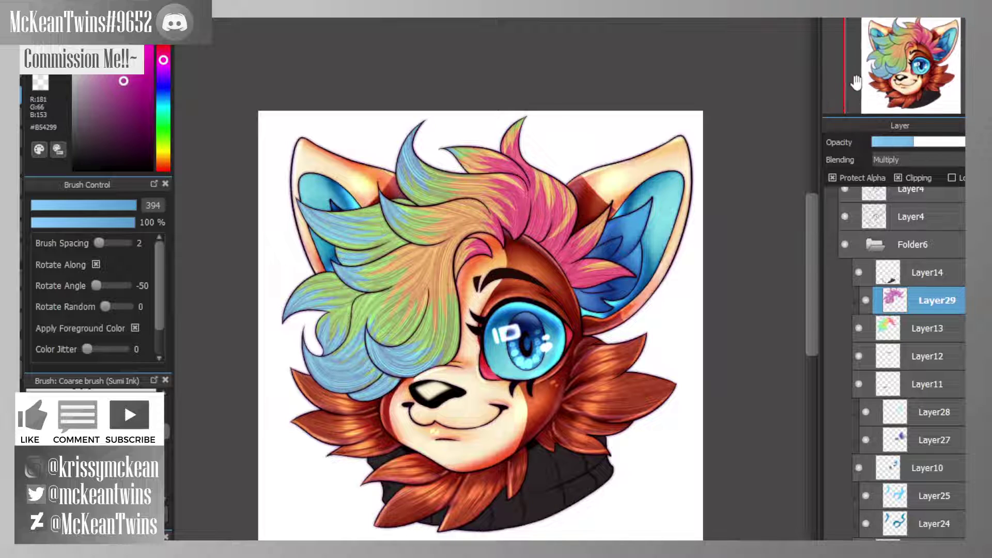
- Try the Overlay, Divide and Darken blend modes on the magenta strand layer at different opacities
click(894, 209)
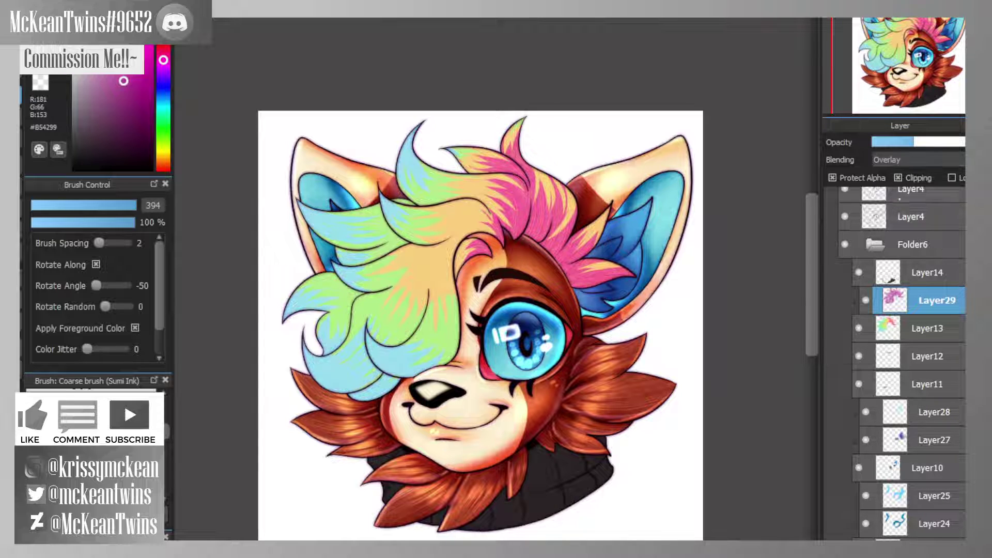
drag(939, 142, 969, 142)
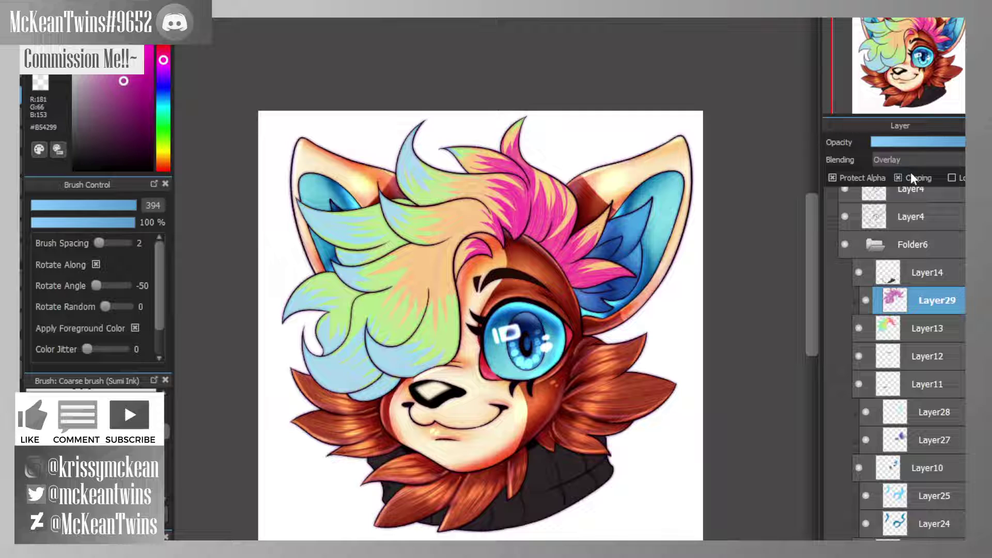
scroll(900, 157, down, 1)
scroll(901, 157, down, 1)
scroll(900, 157, down, 1)
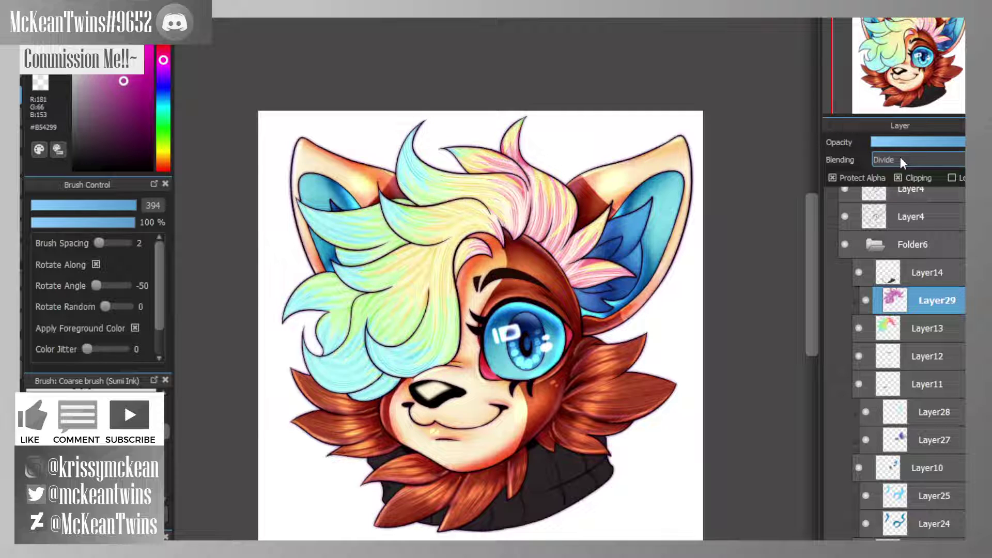
scroll(901, 156, down, 4)
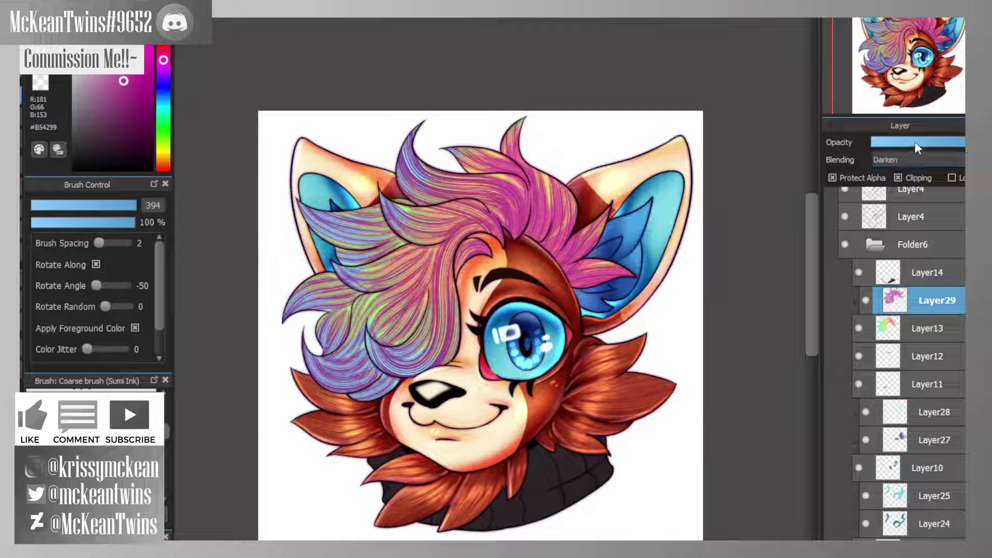
drag(915, 142, 910, 140)
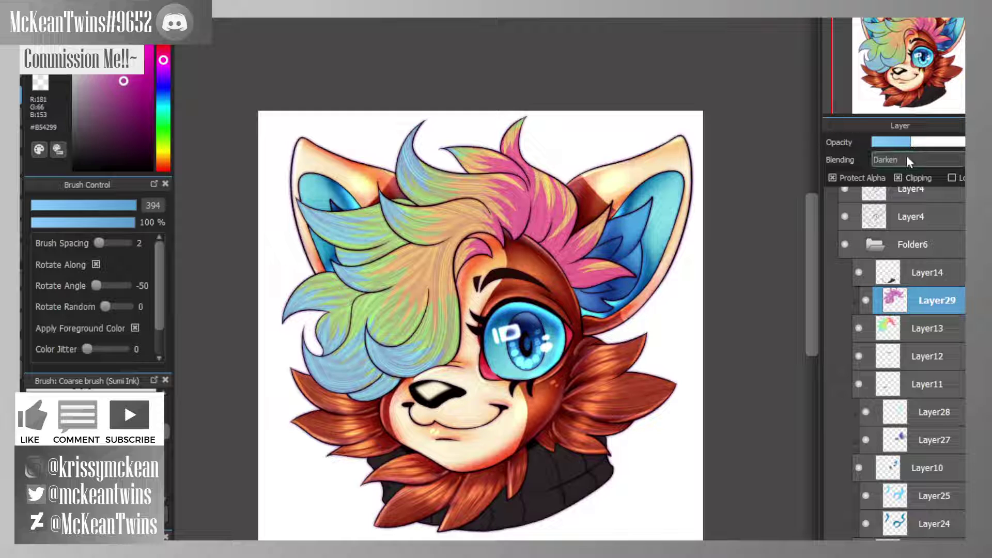
- Set the magenta strand layer's blend mode to Burn and raise its opacity
scroll(908, 157, down, 3)
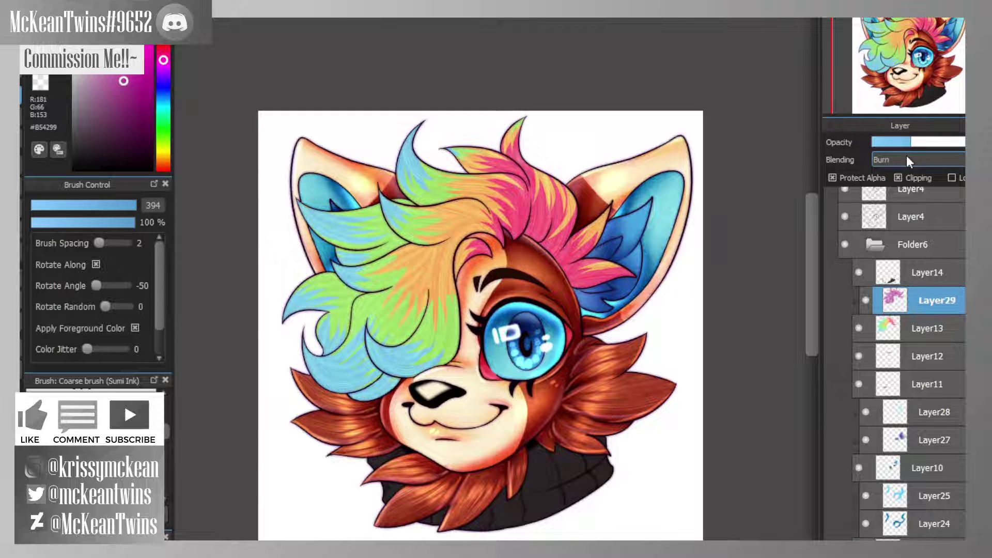
click(941, 143)
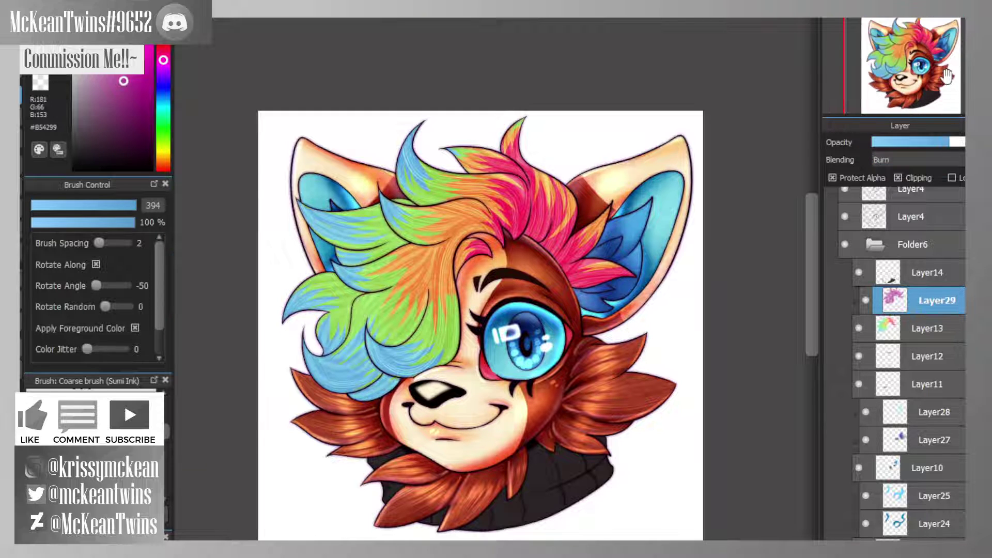
drag(947, 76, 903, 56)
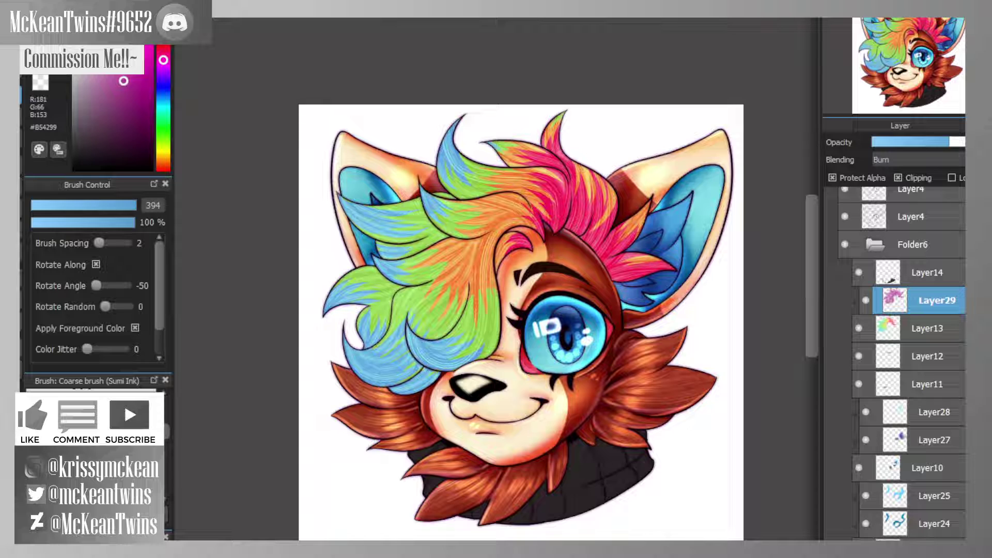
- Add a new clipped layer between the hair's base color and the strand layer, and set it to Multiply
click(916, 327)
key(ctrl+shift+n)
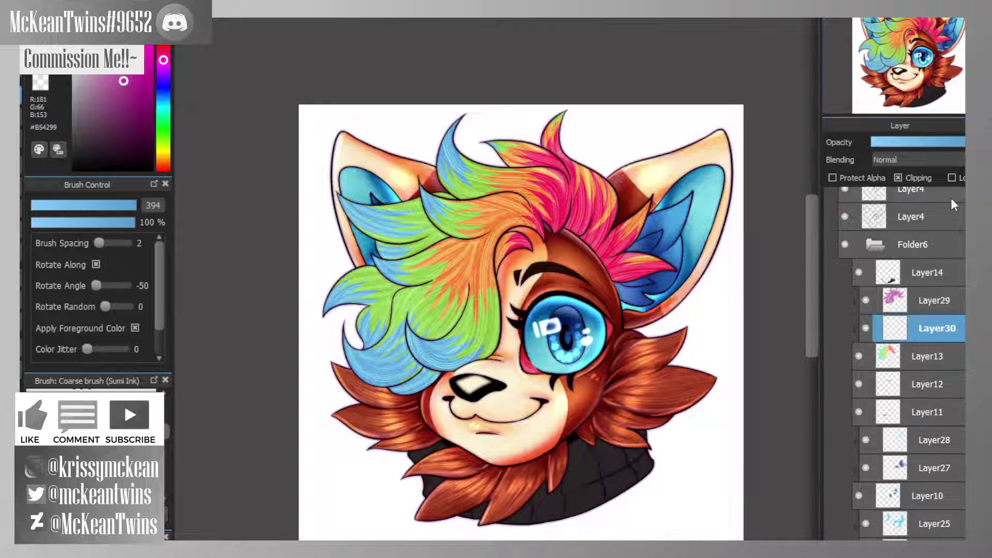
click(904, 162)
click(898, 170)
- With the Airbrush enlarged to size 1000, shade the hair roots and the outer lower curls in magenta
click(93, 413)
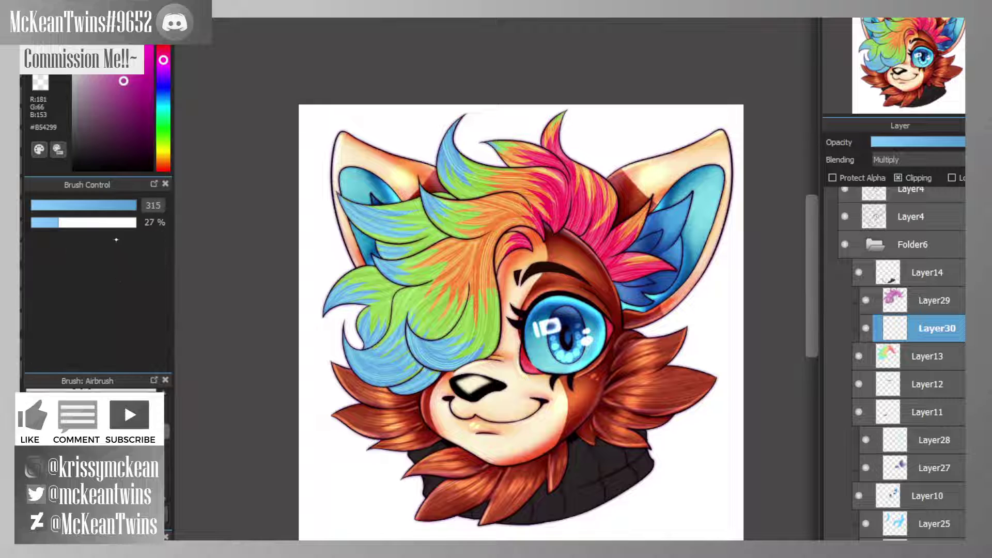
drag(135, 211, 219, 217)
mouse_move(572, 228)
mouse_down()
mouse_move(512, 250)
mouse_move(578, 229)
mouse_move(623, 284)
mouse_move(625, 319)
mouse_up()
mouse_move(554, 253)
mouse_down()
mouse_move(507, 243)
mouse_move(511, 326)
mouse_up()
mouse_move(451, 361)
mouse_down()
mouse_move(367, 388)
mouse_move(386, 415)
mouse_move(336, 248)
mouse_move(354, 349)
mouse_move(459, 409)
mouse_move(529, 370)
mouse_move(344, 390)
mouse_move(288, 306)
mouse_up()
- Shade beneath the overlapping hair locks and along the underside of each curl with the Airbrush at size 144
key(ctrl+plus)
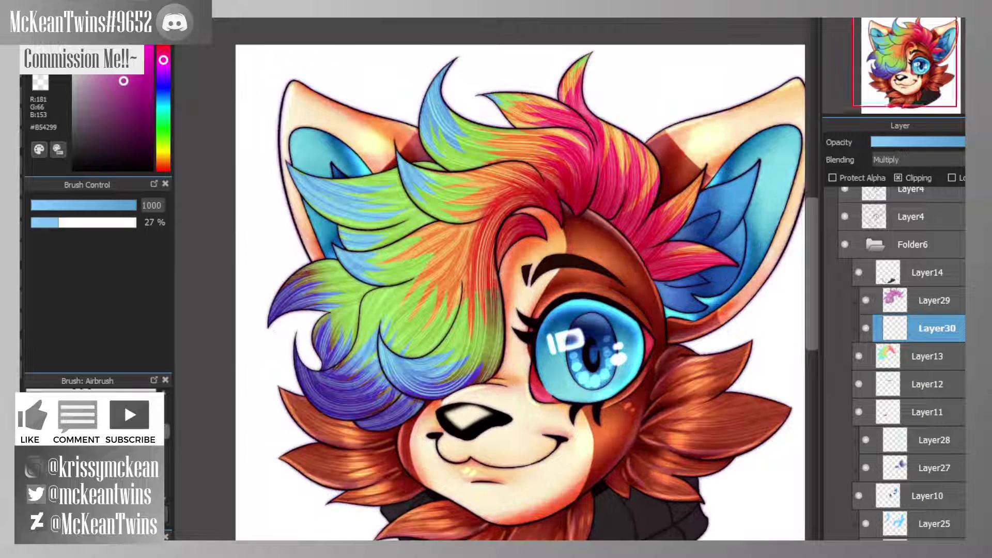
drag(134, 208, 135, 206)
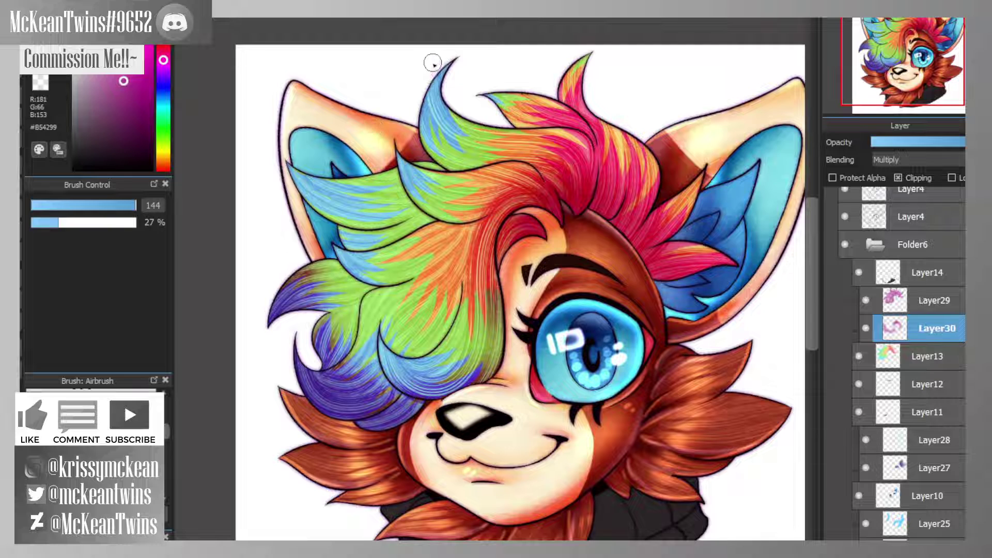
mouse_move(433, 63)
mouse_down()
mouse_move(467, 137)
mouse_move(423, 90)
mouse_move(451, 112)
mouse_move(446, 164)
mouse_move(444, 136)
mouse_move(492, 150)
mouse_move(427, 90)
mouse_move(434, 130)
mouse_move(445, 121)
mouse_move(476, 167)
mouse_move(435, 140)
mouse_move(503, 152)
mouse_move(472, 164)
mouse_move(558, 203)
mouse_move(509, 162)
mouse_move(571, 210)
mouse_move(450, 155)
mouse_move(495, 113)
mouse_up()
mouse_move(561, 124)
mouse_down()
mouse_move(602, 163)
mouse_move(595, 208)
mouse_move(618, 210)
mouse_move(619, 130)
mouse_move(629, 122)
mouse_move(652, 163)
mouse_move(610, 251)
mouse_move(656, 166)
mouse_move(611, 249)
mouse_move(667, 243)
mouse_move(644, 248)
mouse_move(698, 274)
mouse_move(633, 275)
mouse_move(557, 164)
mouse_move(430, 189)
mouse_move(395, 144)
mouse_move(430, 222)
mouse_move(519, 224)
mouse_move(465, 220)
mouse_move(381, 120)
mouse_up()
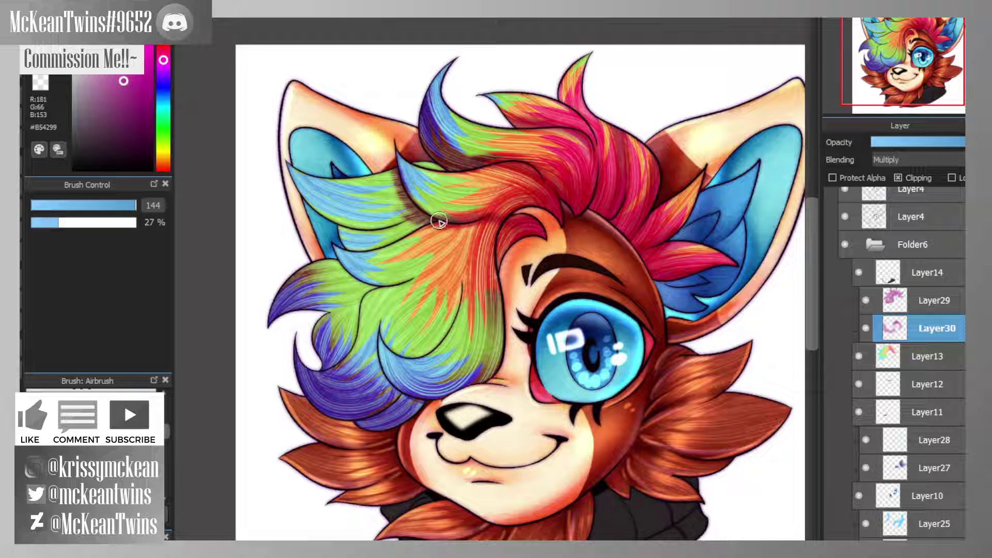
drag(439, 221, 302, 216)
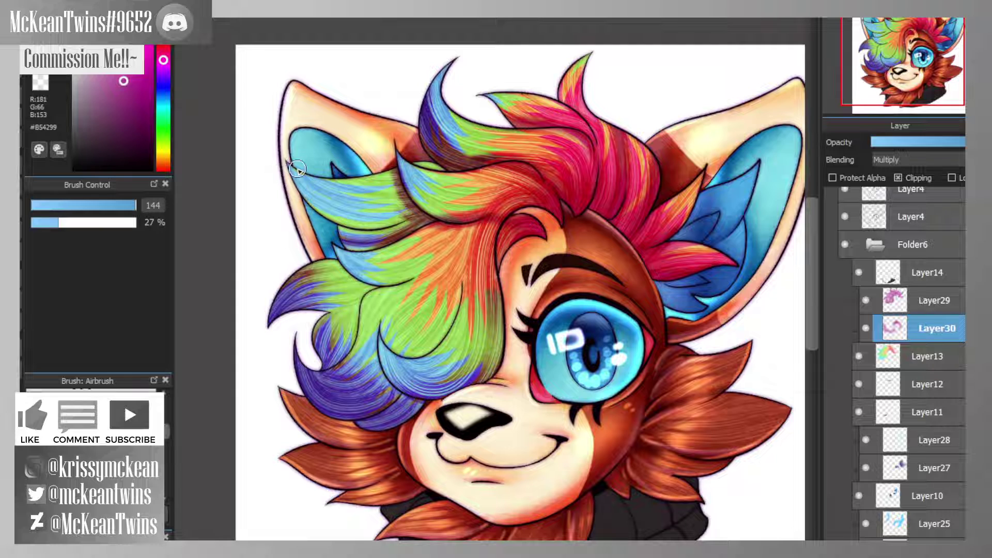
mouse_move(297, 168)
mouse_down()
mouse_move(310, 200)
mouse_move(399, 221)
mouse_move(323, 216)
mouse_move(396, 224)
mouse_move(413, 212)
mouse_up()
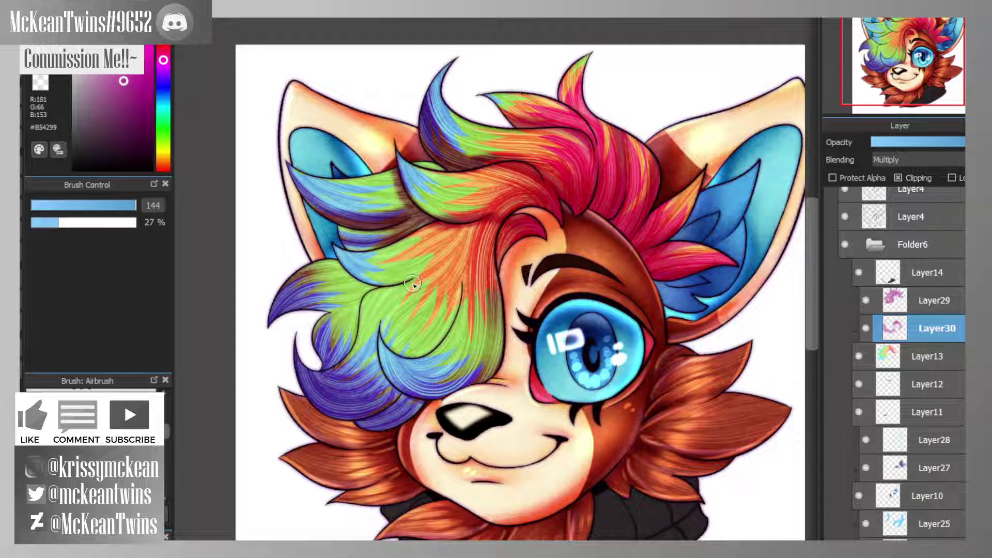
mouse_move(412, 284)
mouse_down()
mouse_move(371, 281)
mouse_move(470, 223)
mouse_move(395, 282)
mouse_move(474, 228)
mouse_move(343, 267)
mouse_move(341, 223)
mouse_up()
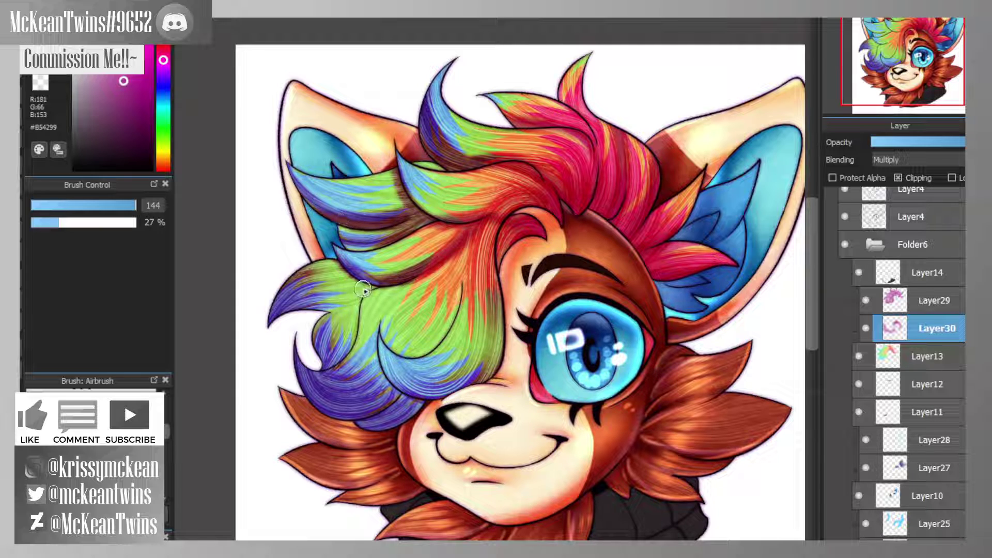
mouse_move(363, 290)
mouse_down()
mouse_move(461, 297)
mouse_move(478, 223)
mouse_move(449, 336)
mouse_move(381, 337)
mouse_move(399, 329)
mouse_move(388, 336)
mouse_move(389, 378)
mouse_move(451, 372)
mouse_move(405, 377)
mouse_move(506, 313)
mouse_move(422, 327)
mouse_move(404, 396)
mouse_move(383, 352)
mouse_move(425, 403)
mouse_move(355, 417)
mouse_move(398, 401)
mouse_move(310, 404)
mouse_move(361, 337)
mouse_move(322, 366)
mouse_move(365, 367)
mouse_move(481, 257)
mouse_up()
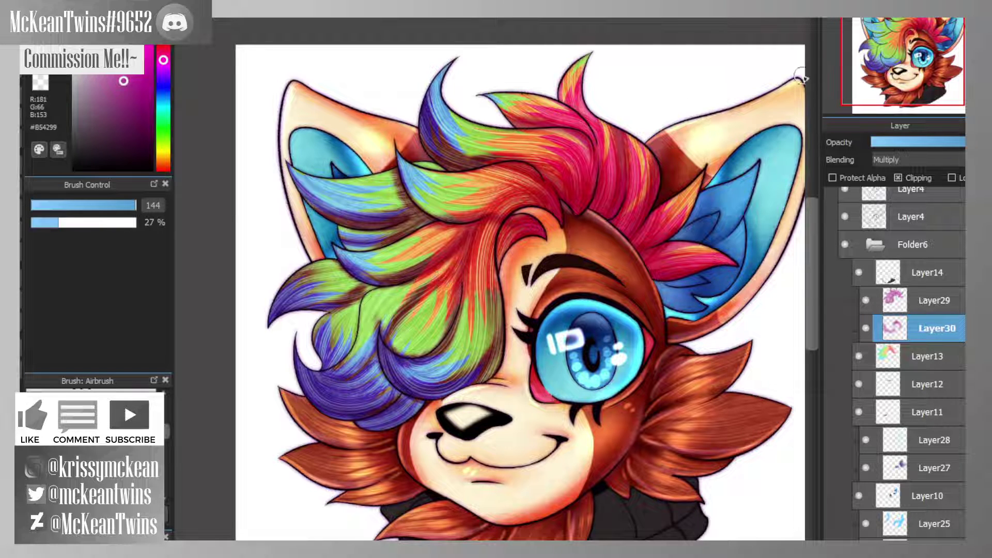
- Lower the opacity of the Multiply hair shading layer
key(ctrl+minus)
click(920, 145)
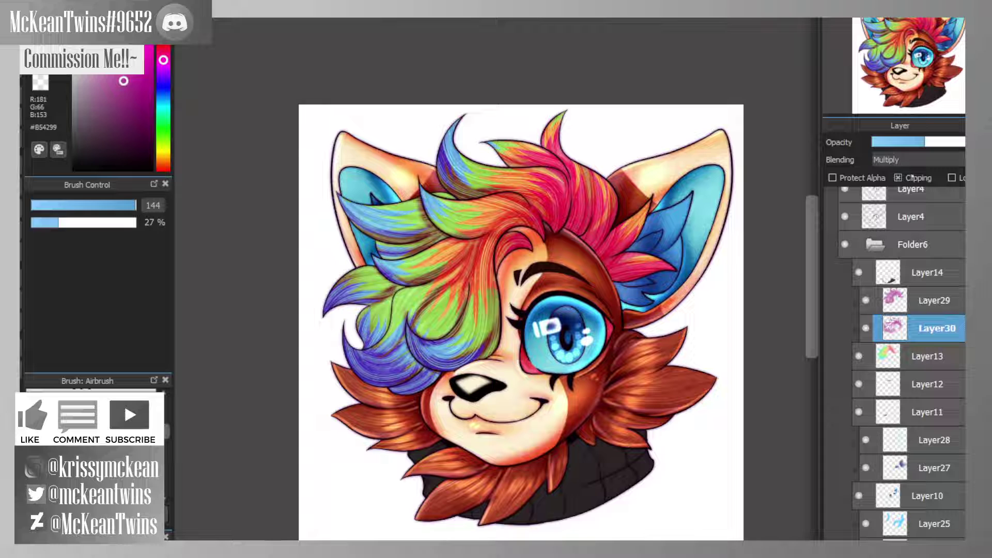
drag(925, 81, 913, 44)
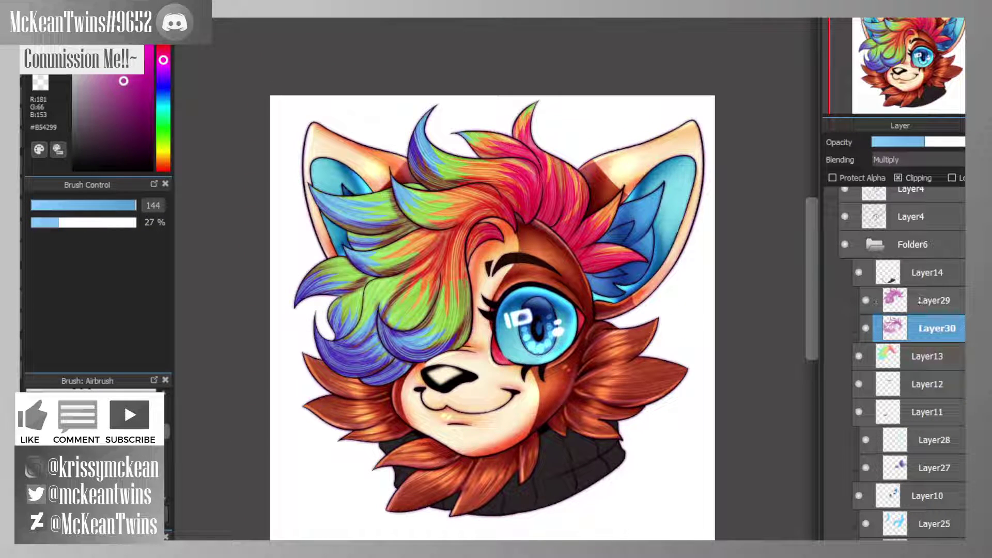
- On a new clipped layer above the strands, airbrush blue #5EABDC along the hair roots at size 776
click(920, 300)
key(ctrl+shift+n)
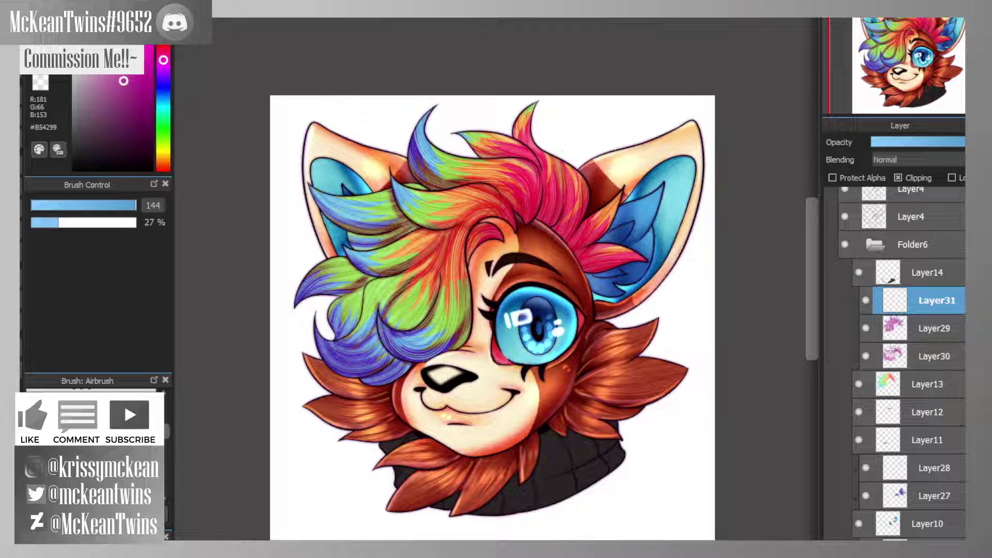
click(125, 206)
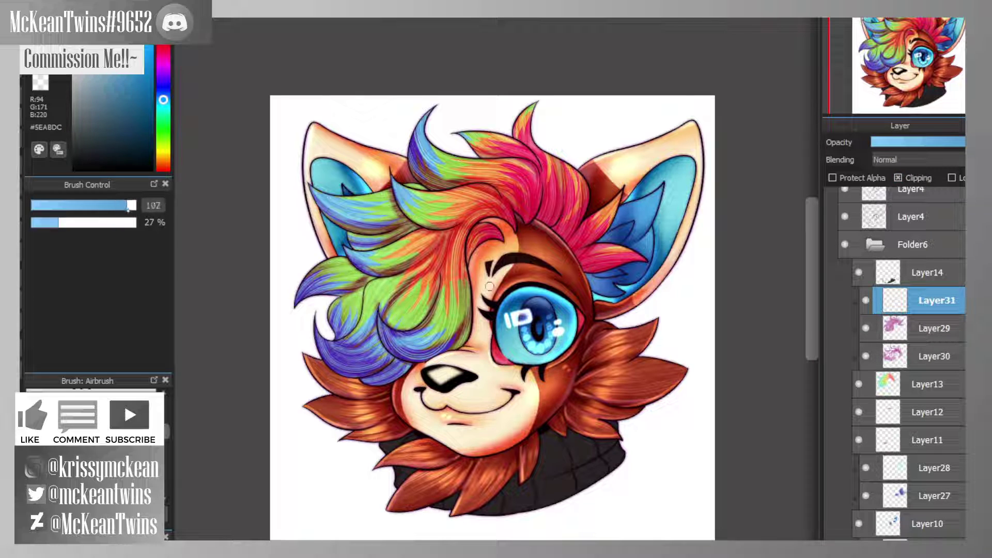
drag(128, 210, 135, 209)
mouse_move(546, 223)
mouse_down()
mouse_move(580, 259)
mouse_move(546, 244)
mouse_move(583, 289)
mouse_move(538, 236)
mouse_move(555, 239)
mouse_move(549, 227)
mouse_move(496, 250)
mouse_up()
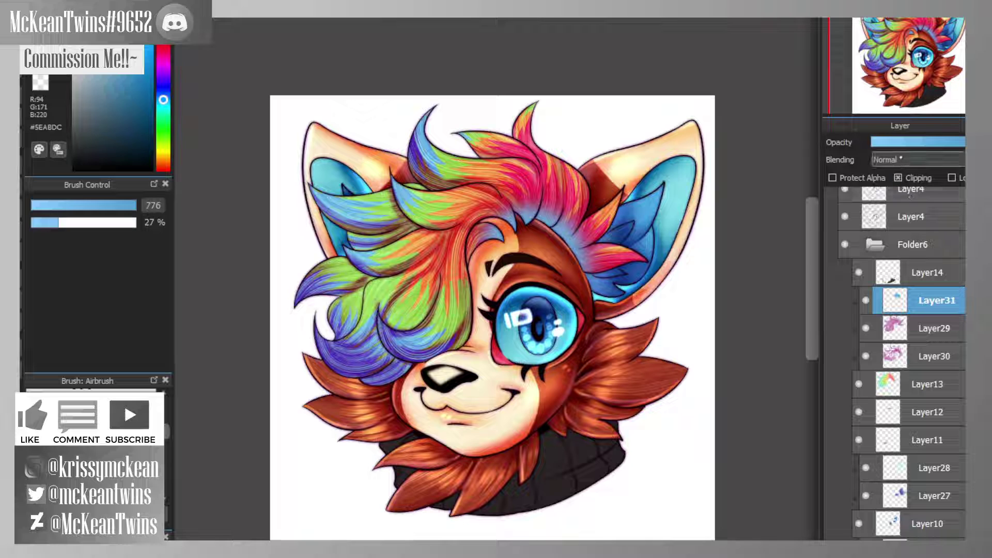
- Try the Add blend mode on the blue tint layer and return it to Normal
click(907, 159)
click(924, 193)
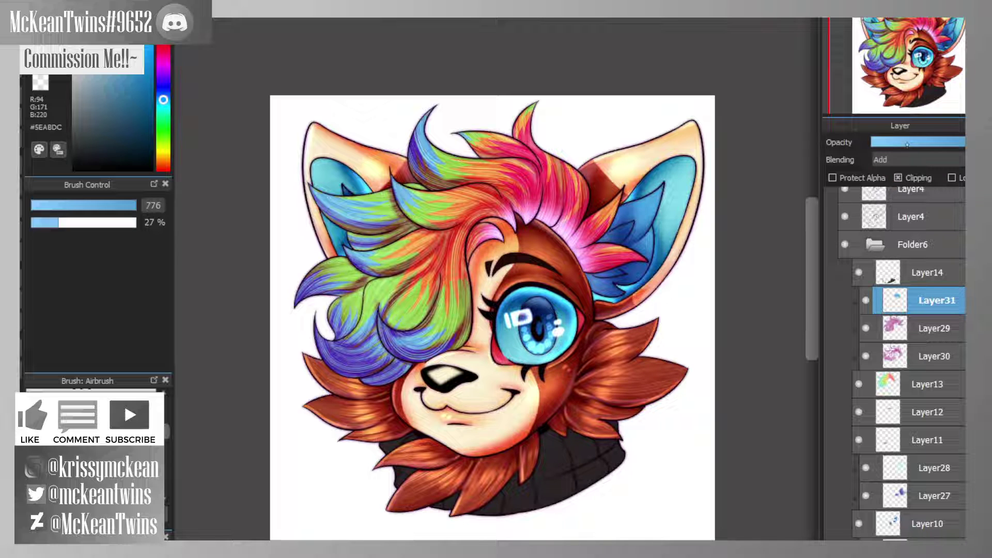
click(883, 160)
click(893, 173)
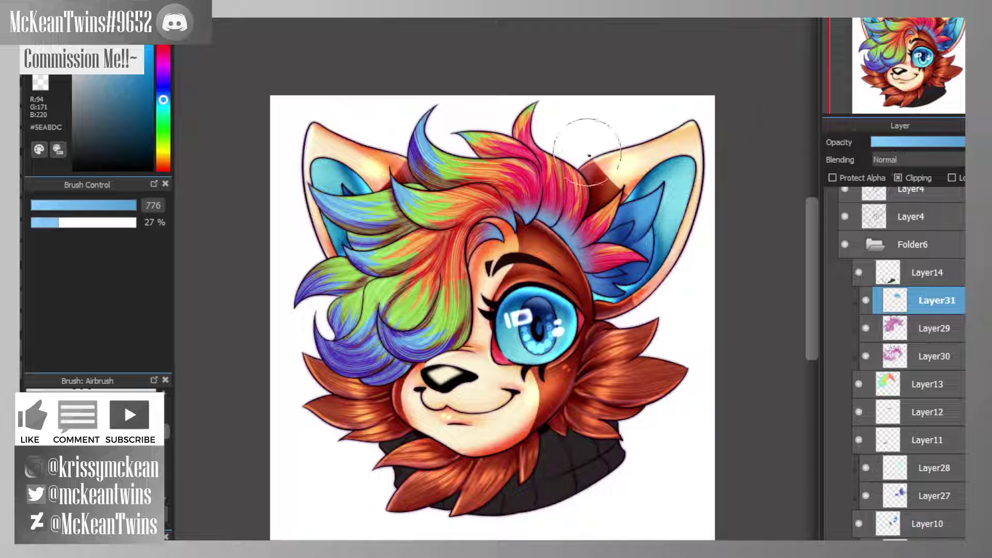
- Airbrush the same blue tint over the tips of the outer lower curls
drag(353, 391, 288, 312)
scroll(890, 84, down, 1)
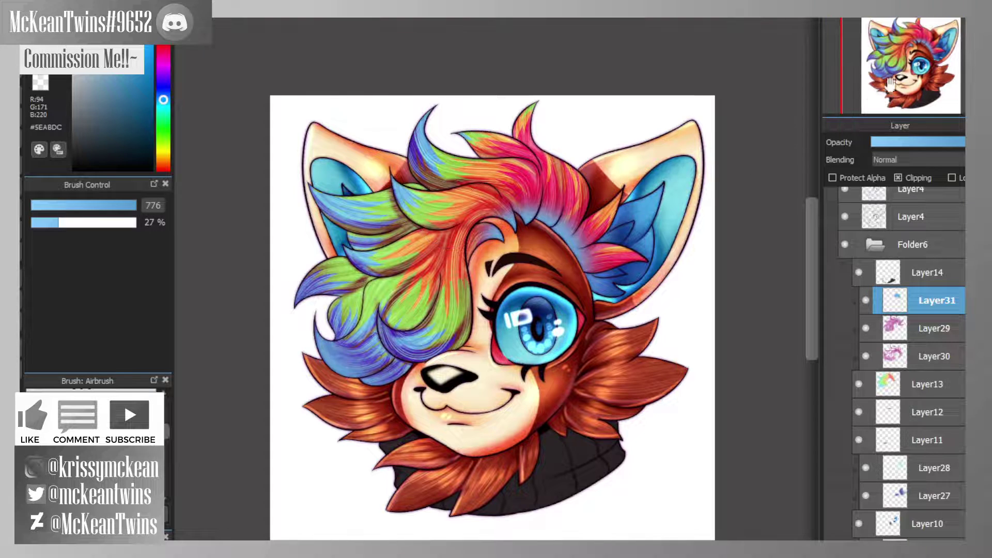
drag(890, 84, 907, 63)
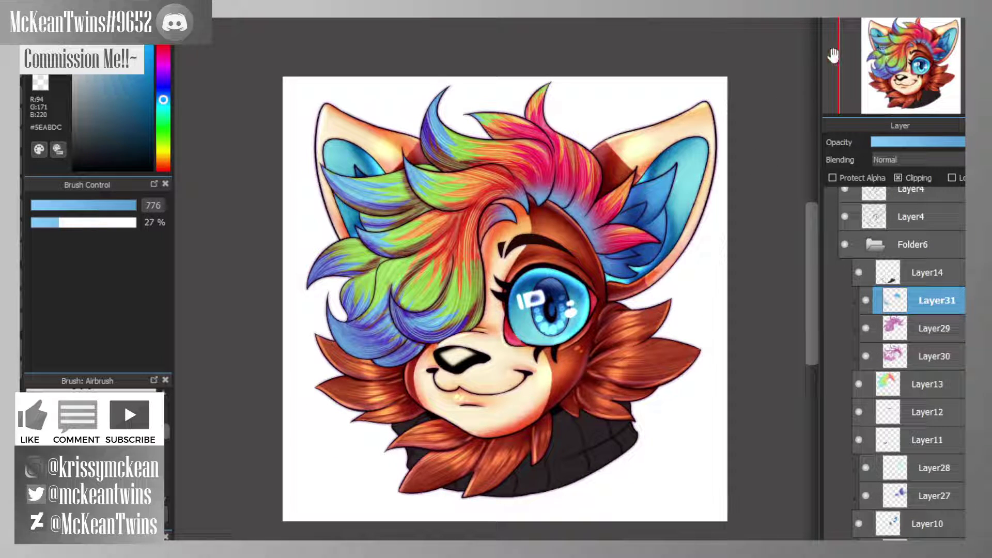
- Reduce the Airbrush size to 57 and raise the opacity of the Multiply hair shading layer
drag(99, 207, 107, 208)
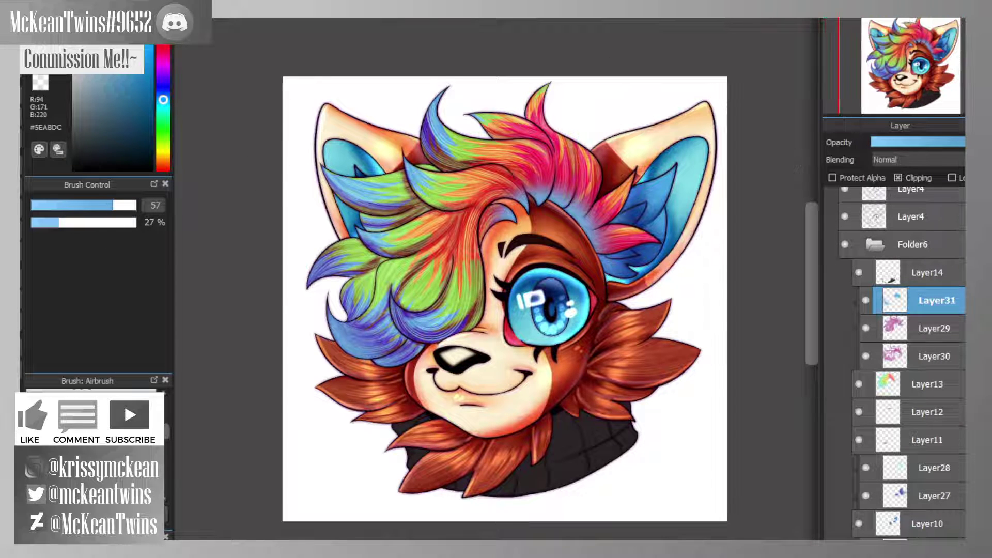
scroll(911, 72, up, 2)
drag(912, 73, 907, 52)
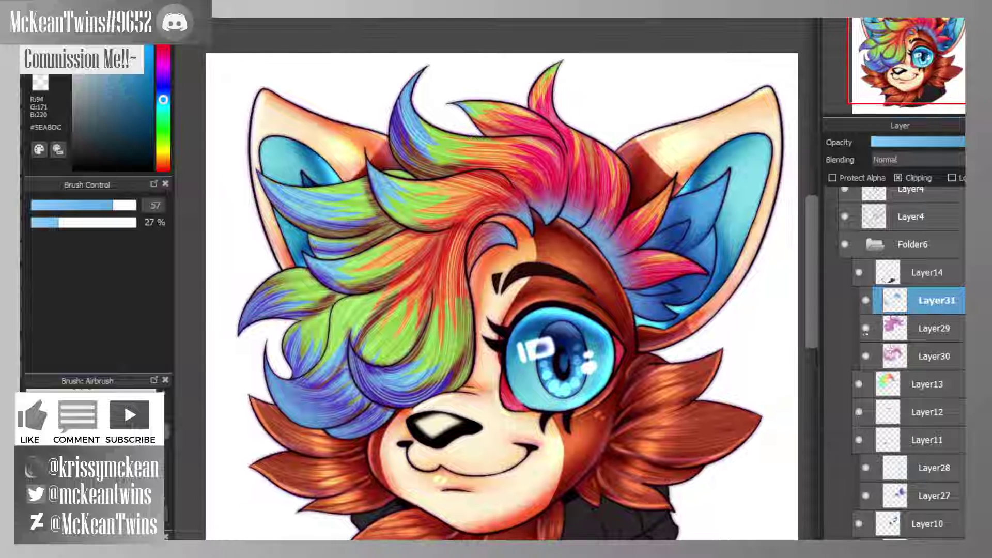
click(901, 333)
click(866, 356)
click(866, 356)
click(895, 357)
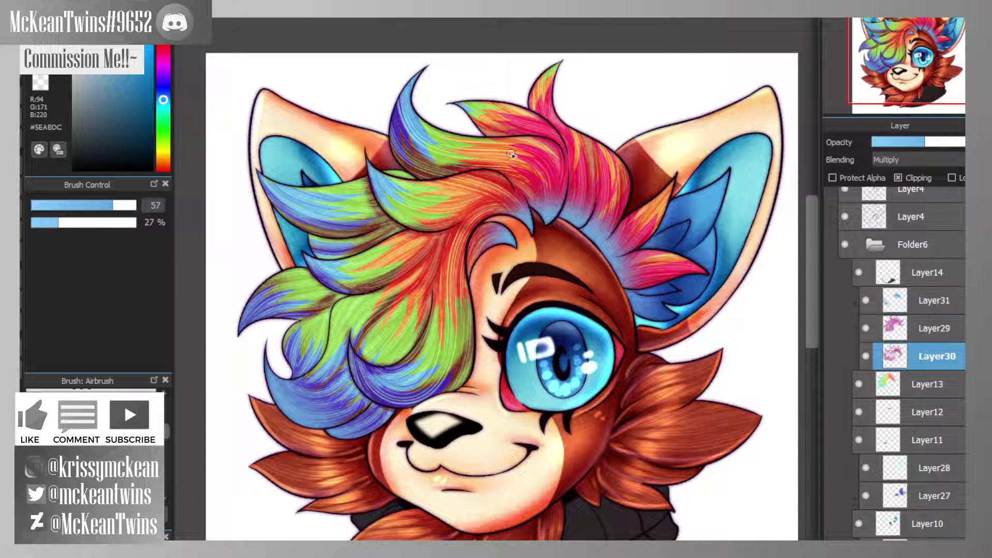
click(947, 142)
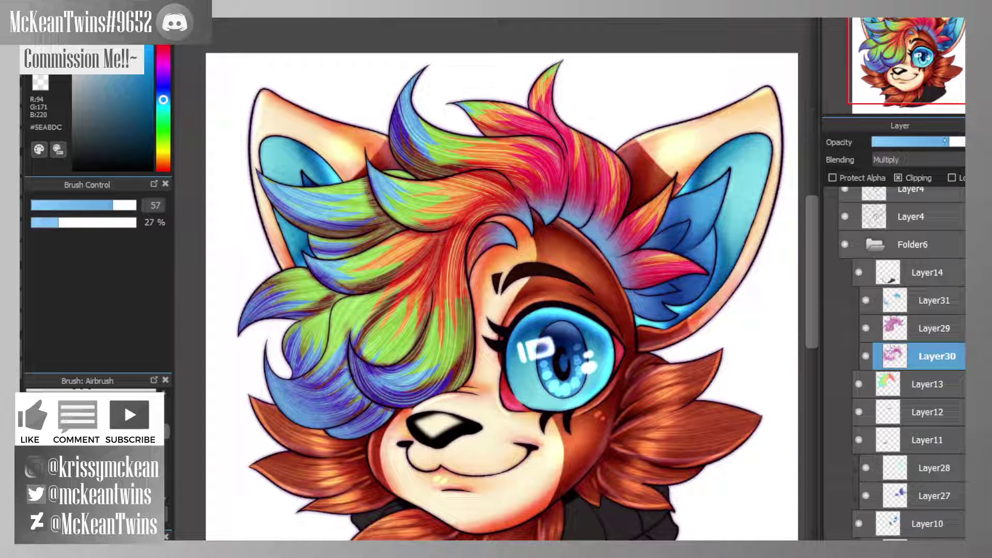
- Pick magenta #B54299 from the shading layer, and erase thin streaks into the blue tint along the hair roots using transparent color
alt+click(605, 197)
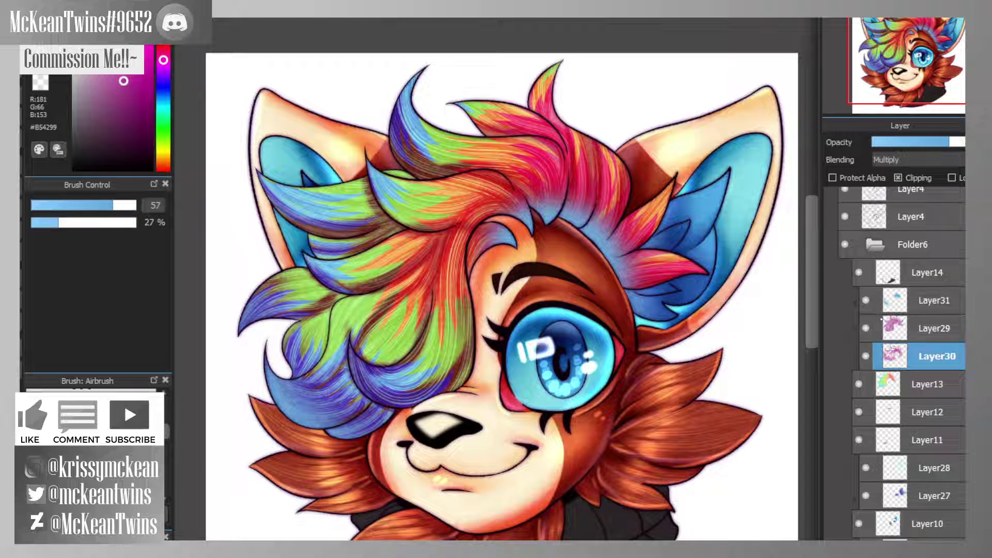
click(890, 302)
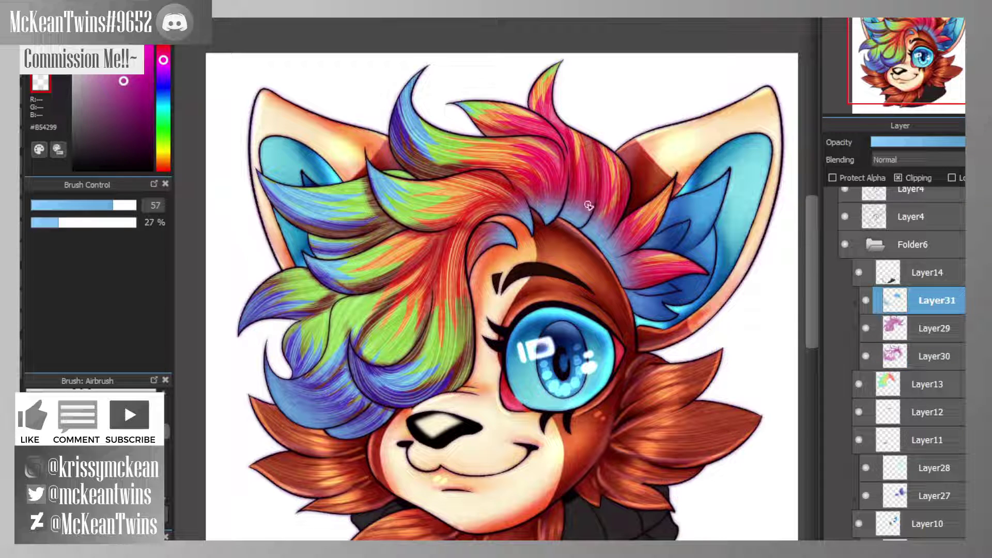
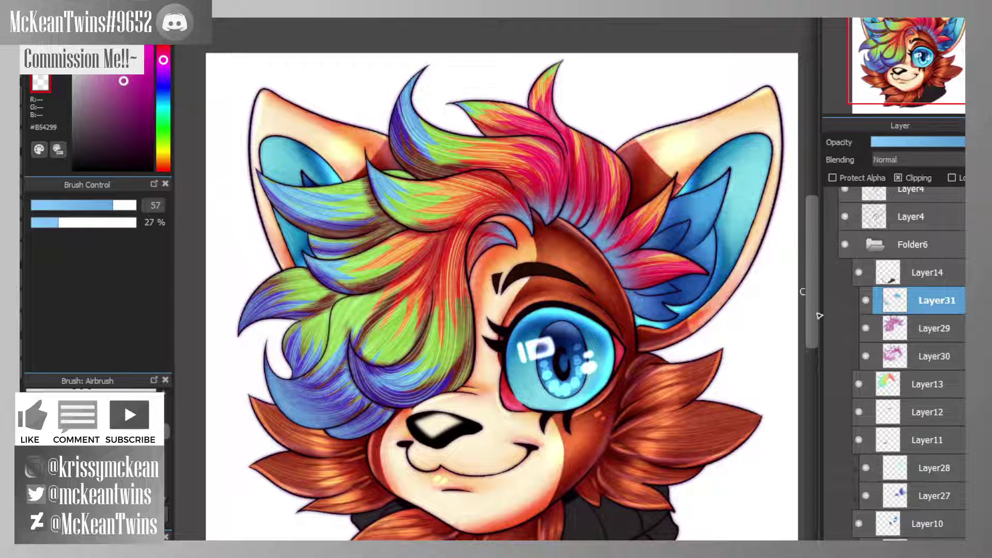
- Add a new layer above the blue tint, clip it to the hair and set its blending to Add
key(ctrl+shift+n)
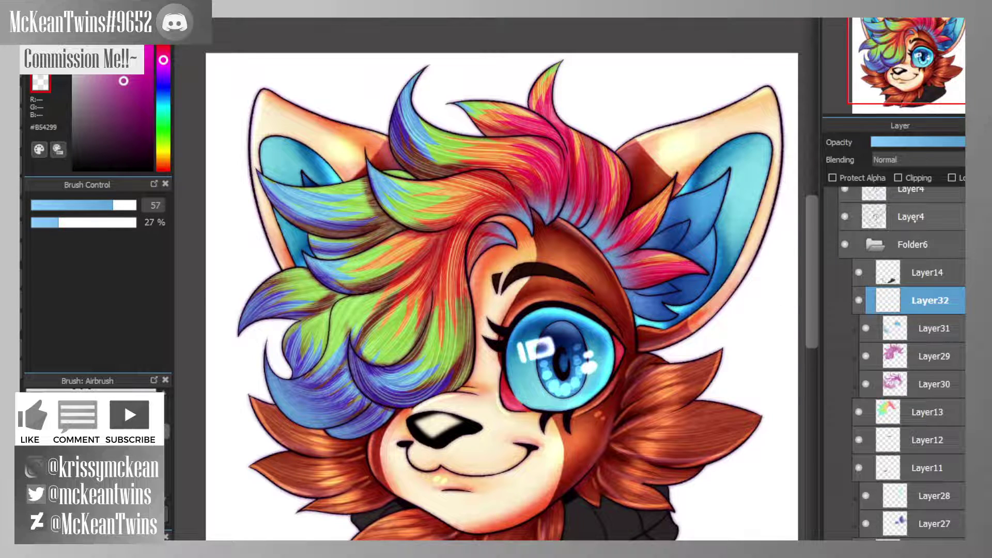
click(899, 178)
click(887, 160)
click(878, 189)
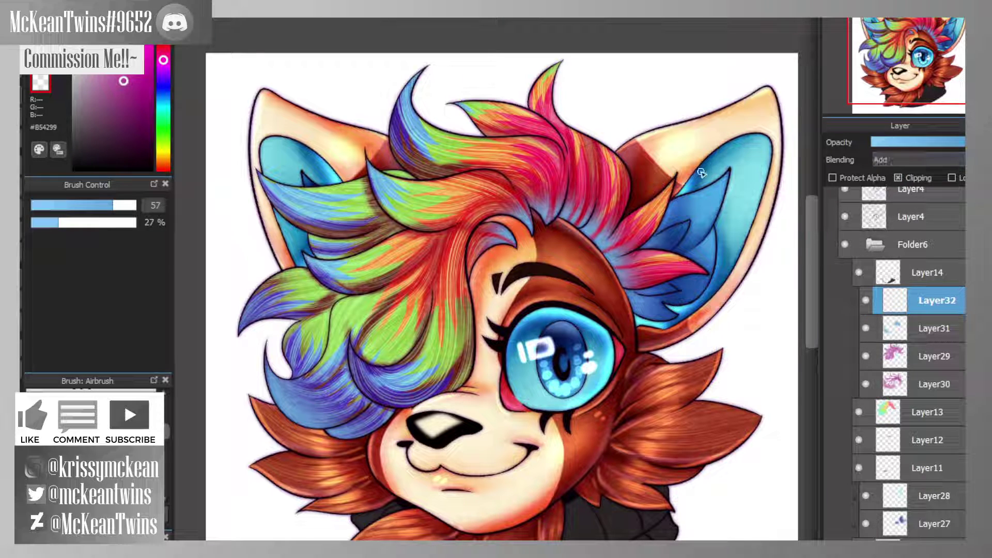
- Switch to pale blue #BDCDFF, enlarge the Airbrush to 394 and paint broad highlight bands across the front bangs and crown hair
key(x)
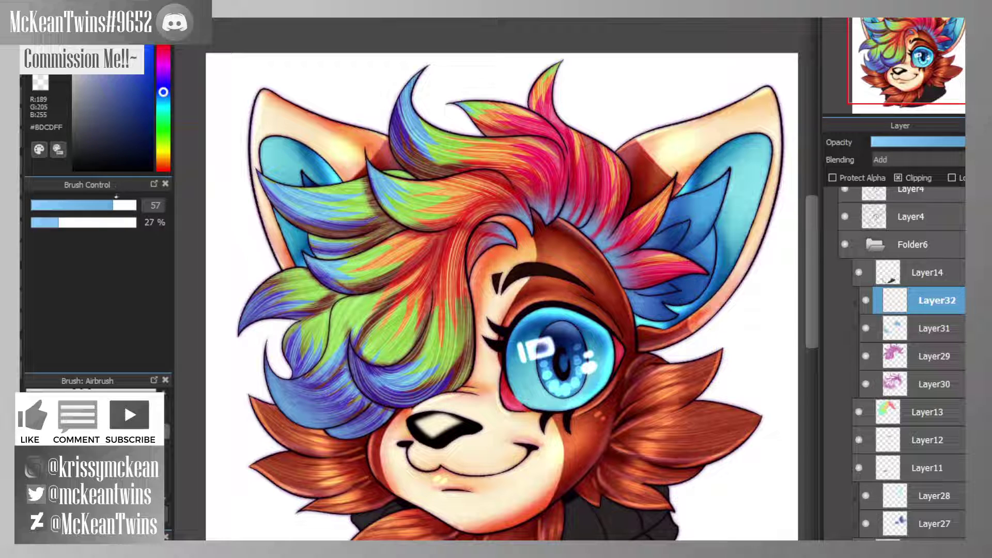
drag(118, 203, 151, 203)
key(bracketright)
key(bracketright)
key(bracketright)
key(ctrl+minus)
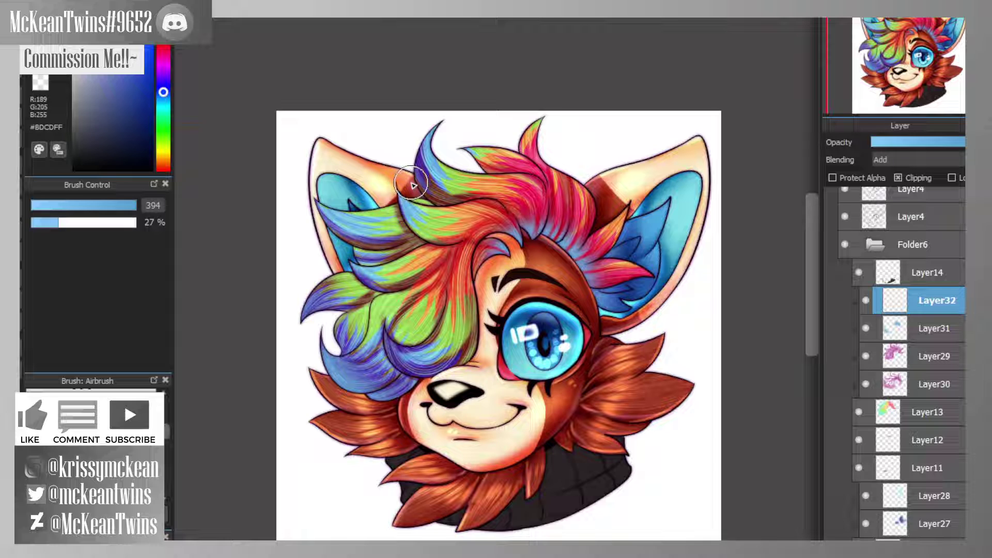
mouse_move(362, 204)
mouse_down()
mouse_move(418, 270)
mouse_move(421, 302)
mouse_move(436, 315)
mouse_move(471, 318)
mouse_up()
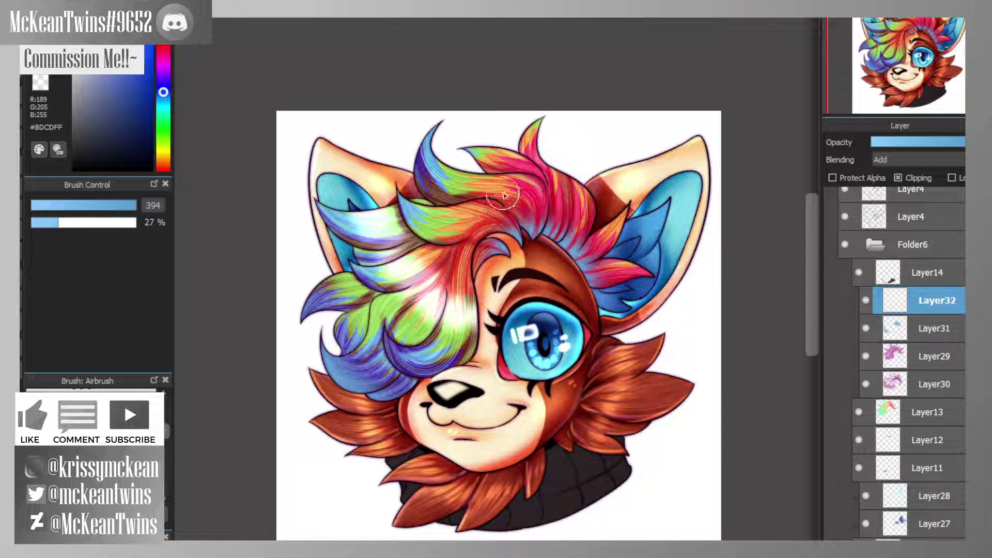
drag(504, 196, 600, 222)
- Airbrush the same pale blue highlight over the lower outer curls, undoing a stroke and repainting it
drag(912, 78, 908, 79)
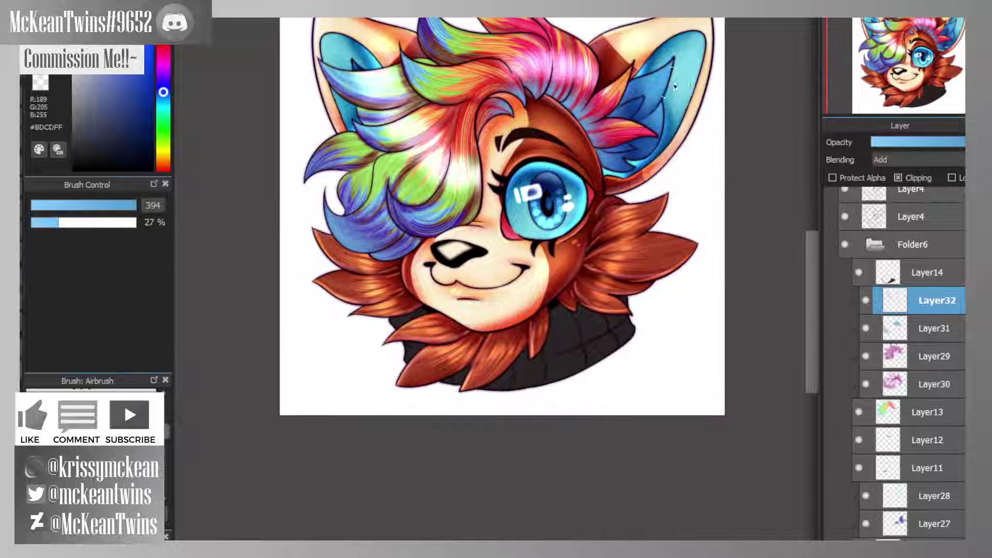
mouse_move(345, 192)
mouse_down()
mouse_move(333, 199)
mouse_move(389, 237)
mouse_up()
drag(900, 77, 913, 57)
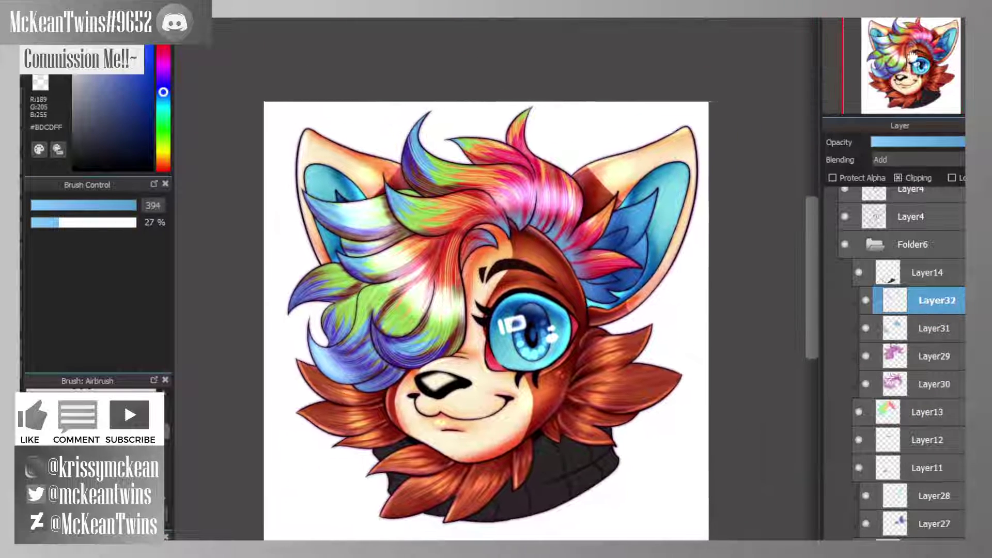
key(ctrl+z)
key(ctrl+plus)
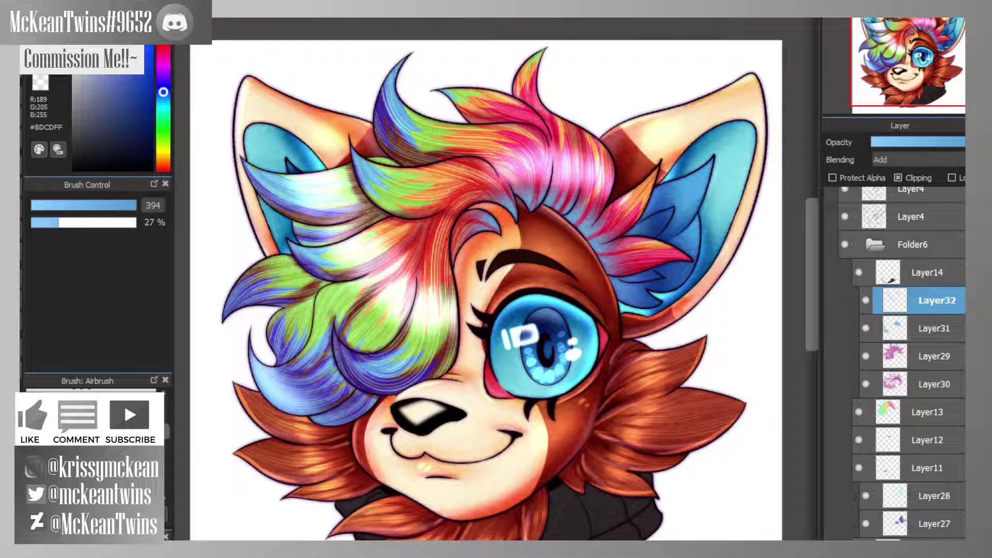
mouse_move(210, 284)
mouse_down()
mouse_move(233, 275)
mouse_move(248, 293)
mouse_move(235, 343)
mouse_move(266, 357)
mouse_move(266, 405)
mouse_move(315, 427)
mouse_up()
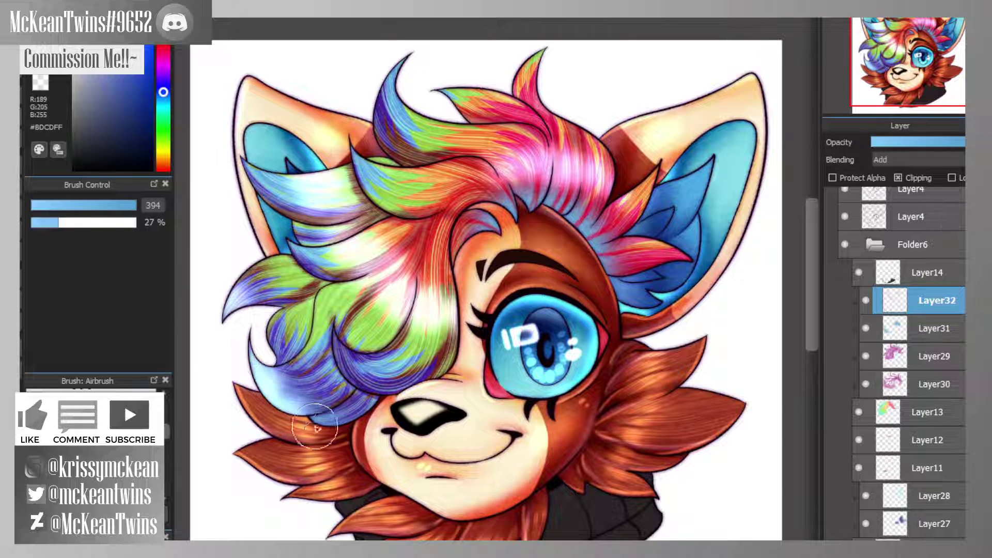
- Switch to transparent color, reduce the Airbrush to 49 and erase thin strand streaks into the crown highlight
key(ctrl+z)
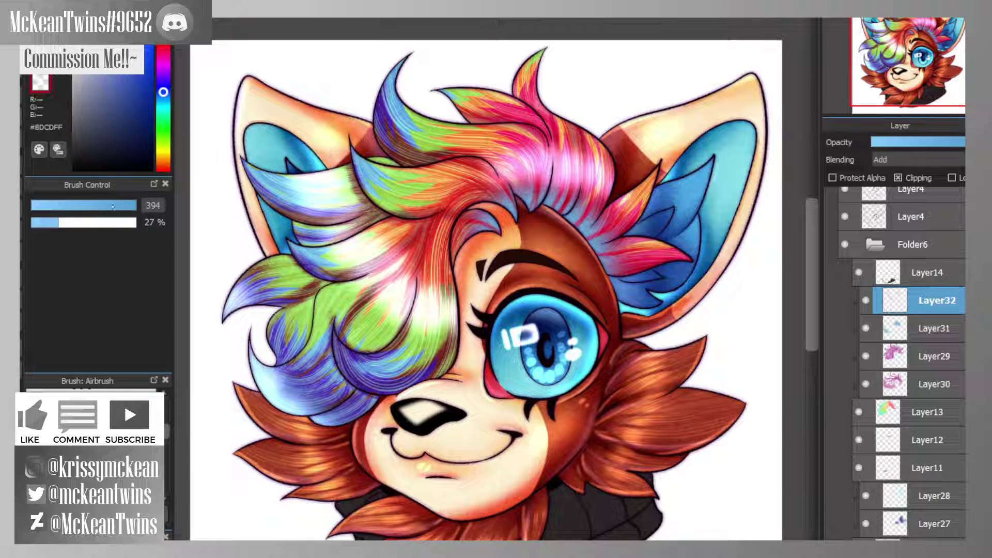
drag(112, 206, 115, 207)
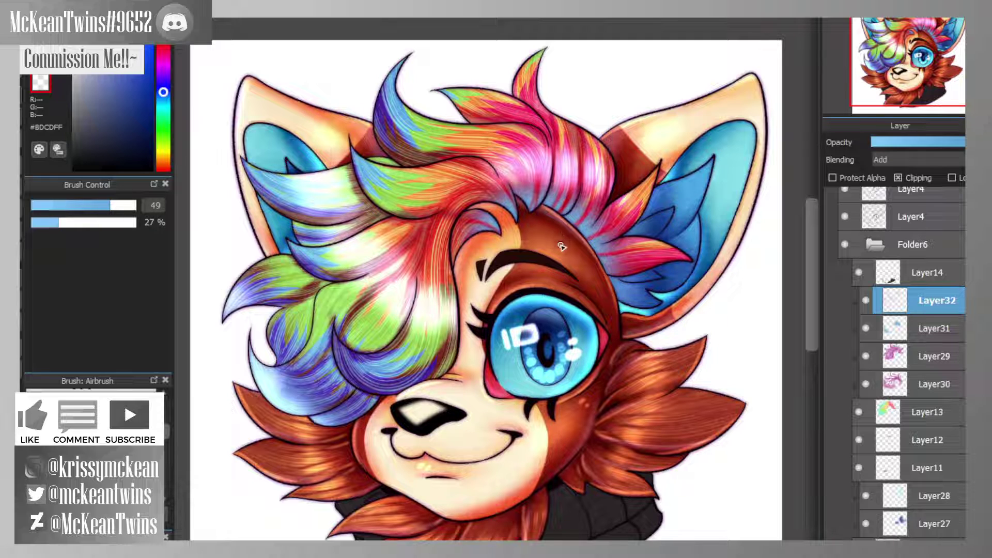
mouse_move(532, 141)
mouse_down()
mouse_move(539, 189)
mouse_move(521, 189)
mouse_up()
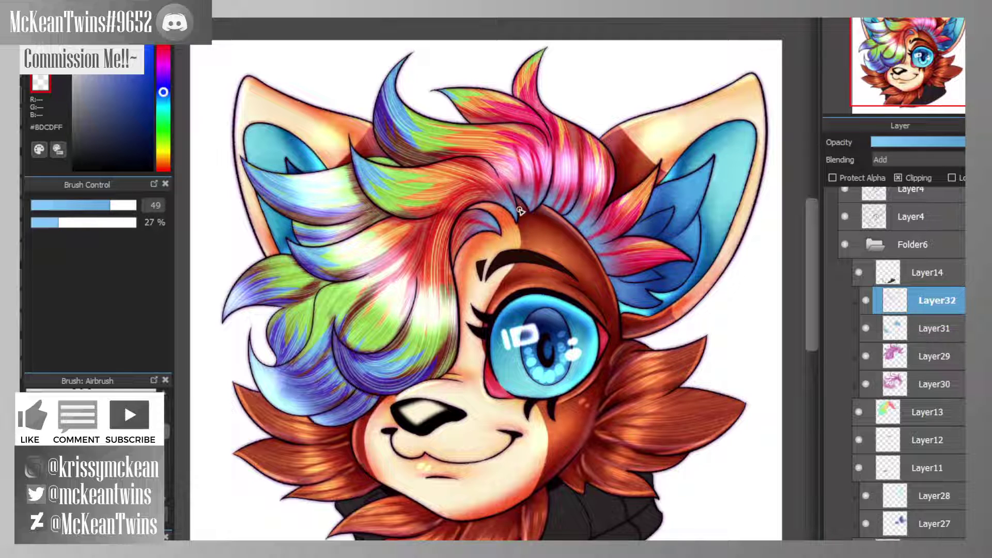
drag(501, 127, 516, 189)
drag(554, 121, 565, 194)
drag(588, 145, 594, 203)
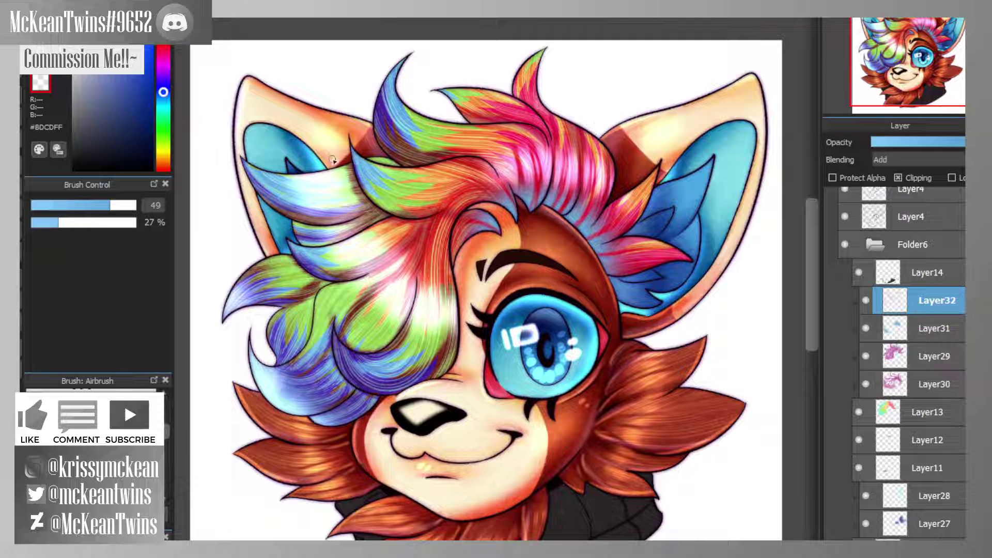
- Erase thin strand-shaped streaks into the highlights on the front bangs and the lower outer curls
mouse_move(282, 201)
mouse_down()
mouse_move(365, 195)
mouse_move(239, 178)
mouse_move(392, 211)
mouse_move(304, 268)
mouse_up()
drag(418, 228, 344, 274)
mouse_move(398, 249)
mouse_down()
mouse_move(346, 290)
mouse_move(384, 319)
mouse_up()
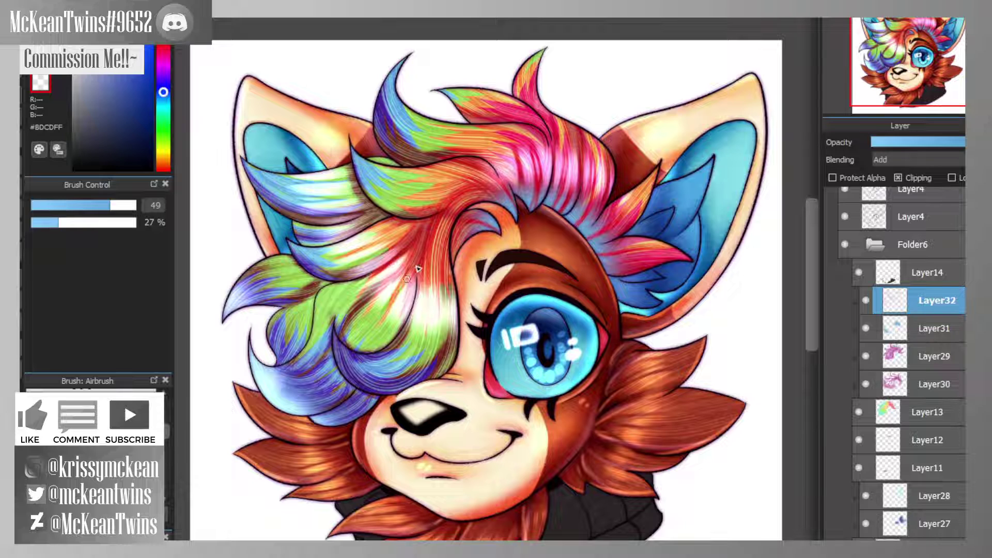
mouse_move(418, 269)
mouse_down()
mouse_move(381, 352)
mouse_move(428, 337)
mouse_up()
drag(445, 276, 448, 351)
drag(318, 351, 393, 258)
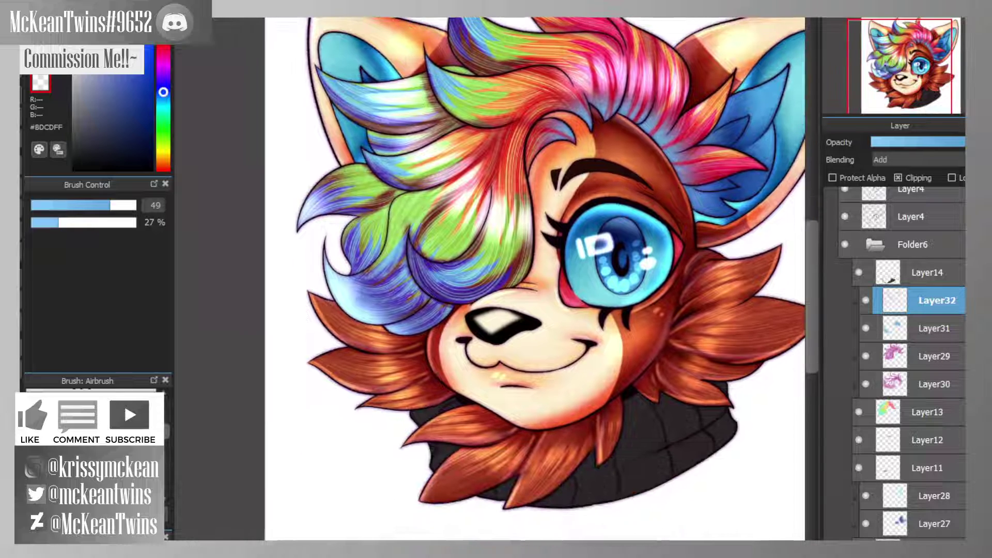
mouse_move(331, 283)
mouse_down()
mouse_move(364, 303)
mouse_move(418, 310)
mouse_up()
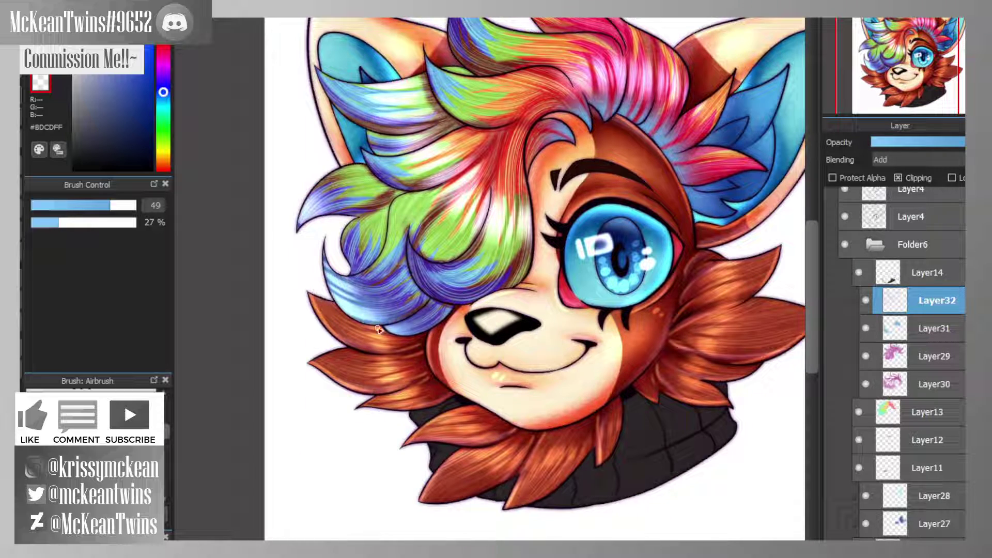
drag(337, 230, 337, 198)
- Check the whole drawing and slightly lower the opacity of the Add highlight layer
mouse_move(657, 152)
mouse_down()
mouse_move(617, 178)
mouse_move(563, 244)
mouse_up()
key(ctrl+0)
key(ctrl+minus)
key(ctrl+minus)
key(ctrl+minus)
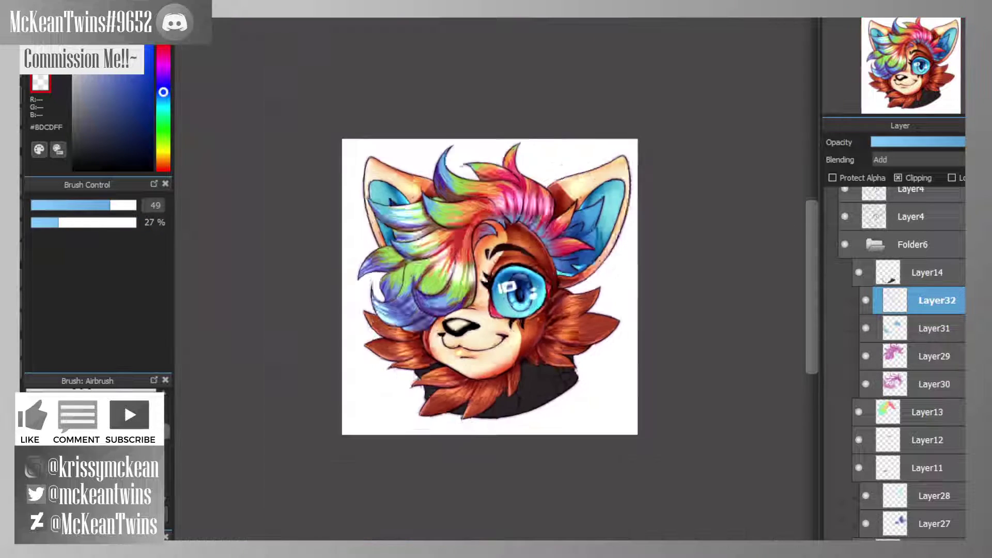
click(928, 143)
drag(945, 142, 956, 142)
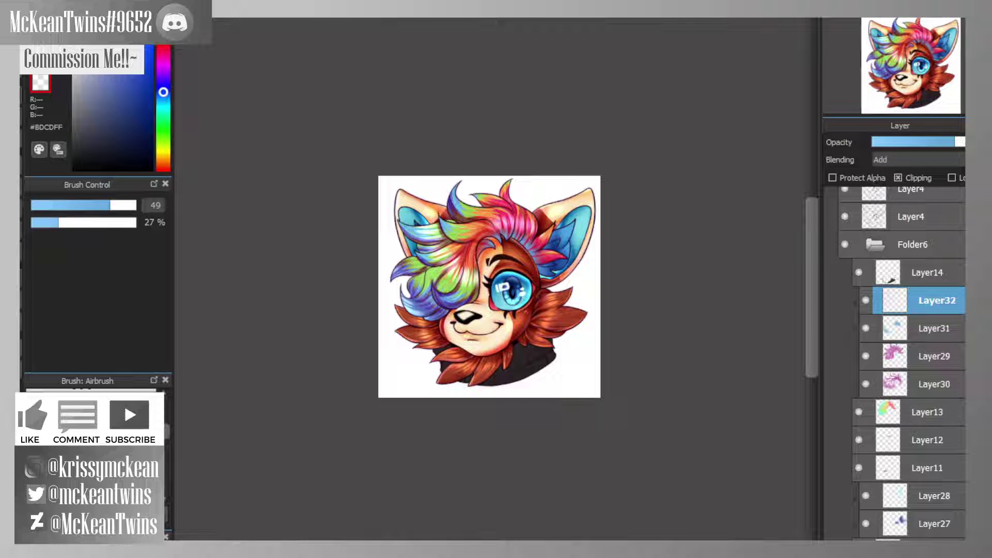
- Paint fine #BDCDFF highlight strands at size 49 on the upper bang locks and the tall blue-green tuft
key(ctrl+plus)
key(ctrl+plus)
key(ctrl+plus)
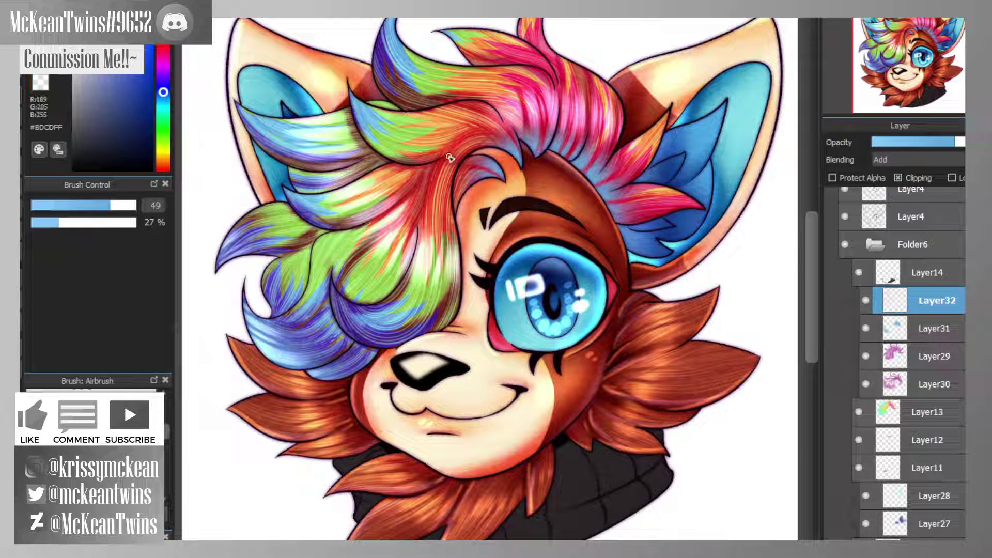
mouse_move(364, 123)
mouse_down()
mouse_move(437, 131)
mouse_move(438, 110)
mouse_up()
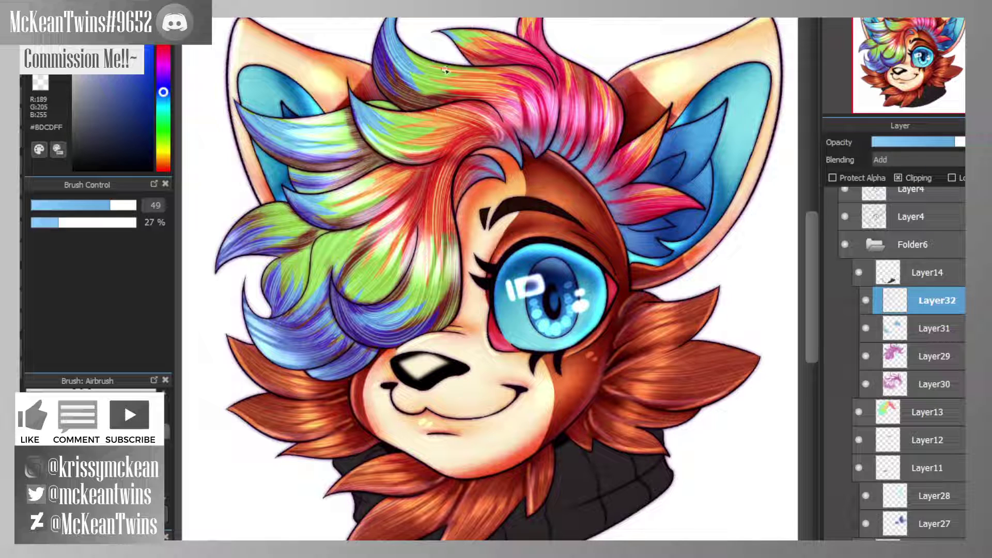
drag(409, 78, 387, 84)
drag(391, 39, 451, 93)
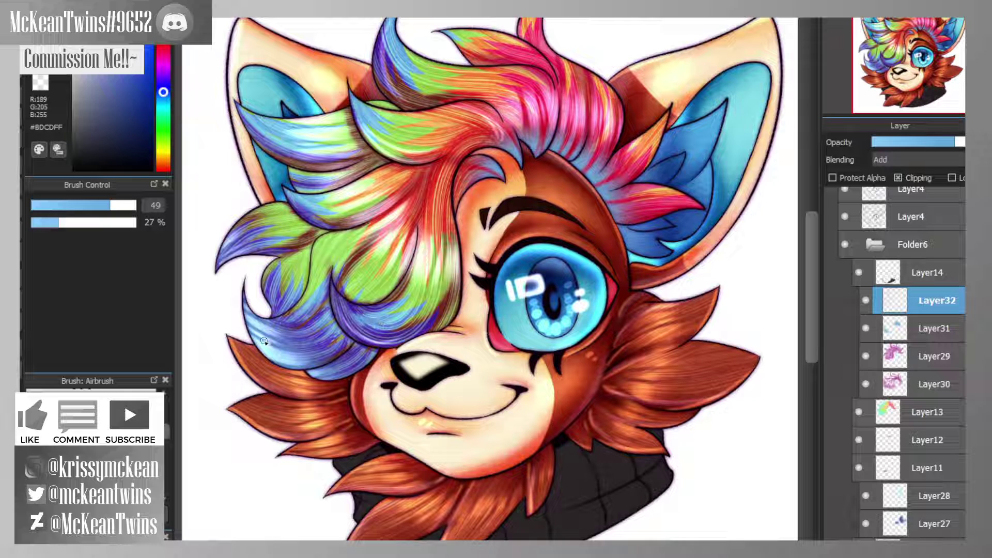
- Paint more fine highlight strands on the lower curls, the top sweep of hair and the tufts by the ear
drag(263, 341, 331, 336)
drag(331, 377, 361, 359)
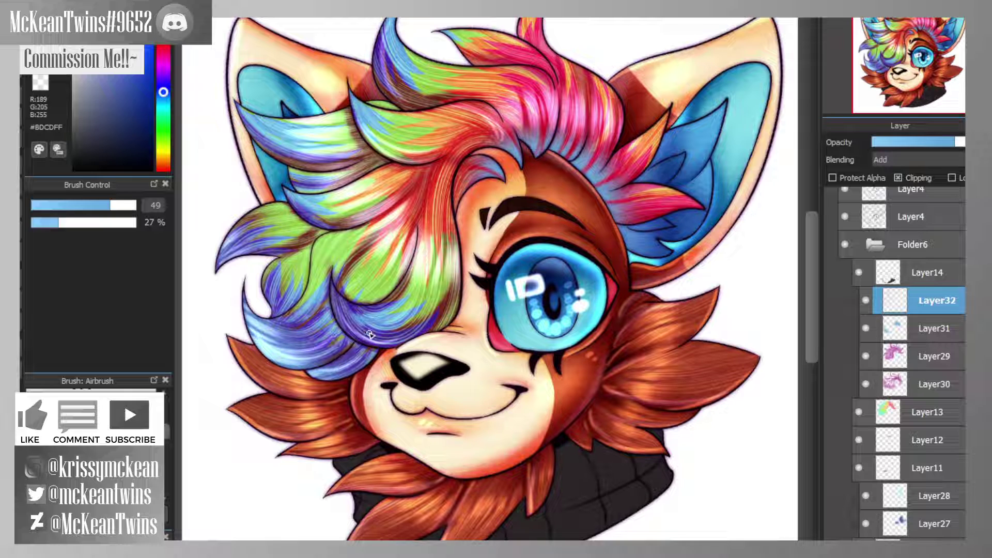
mouse_move(268, 267)
mouse_down()
mouse_move(273, 301)
mouse_move(304, 255)
mouse_move(280, 295)
mouse_move(326, 249)
mouse_move(314, 270)
mouse_up()
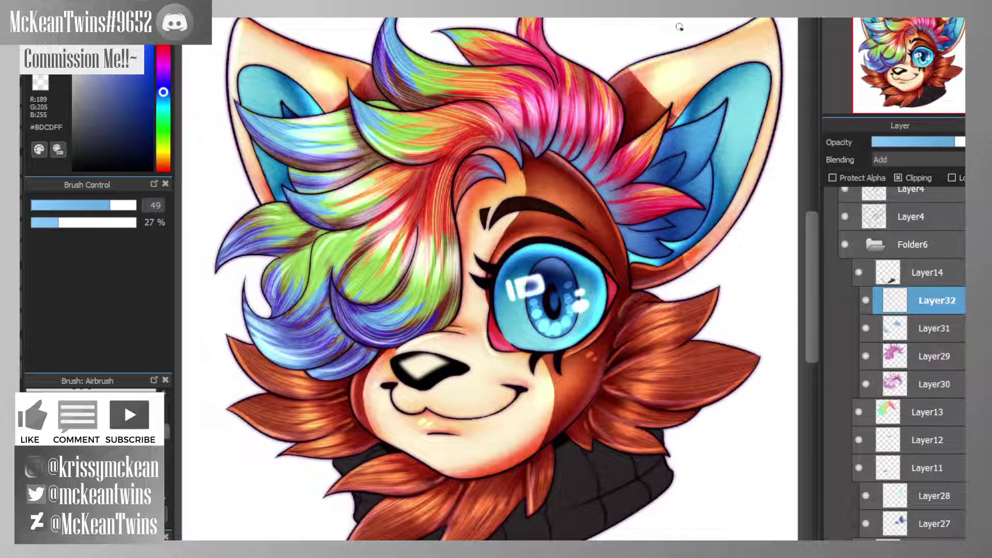
mouse_move(415, 67)
mouse_down()
mouse_move(481, 67)
mouse_move(400, 72)
mouse_move(549, 77)
mouse_up()
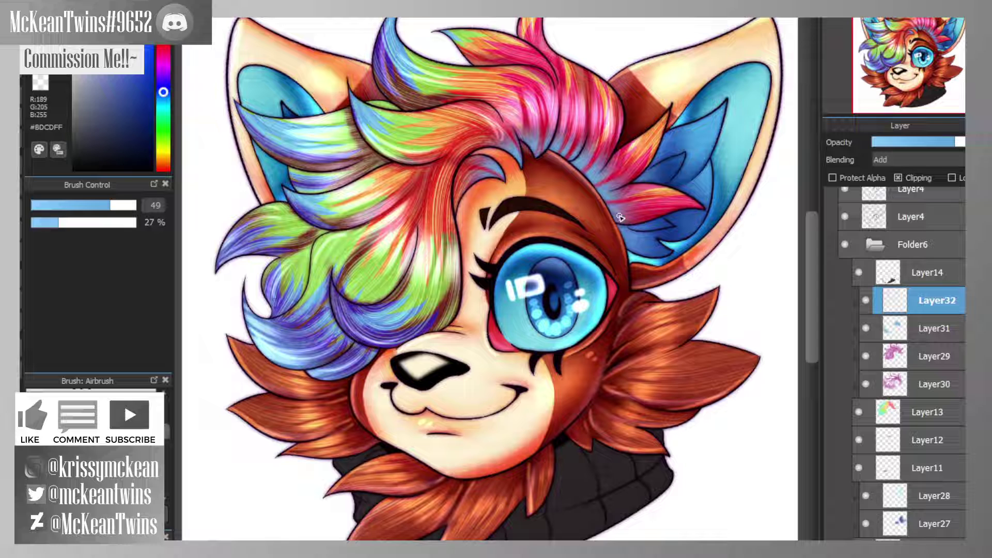
mouse_move(620, 217)
mouse_down()
mouse_move(640, 214)
mouse_move(621, 205)
mouse_up()
- Review the highlighted hair, and add a new layer above Layer14 and clip it to the dark collar
scroll(489, 286, down, 4)
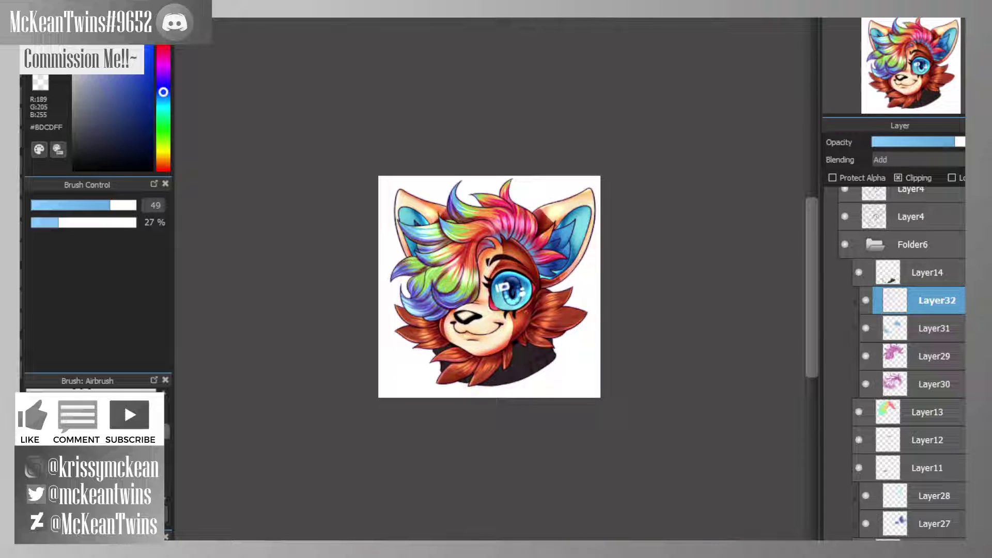
scroll(489, 287, up, 3)
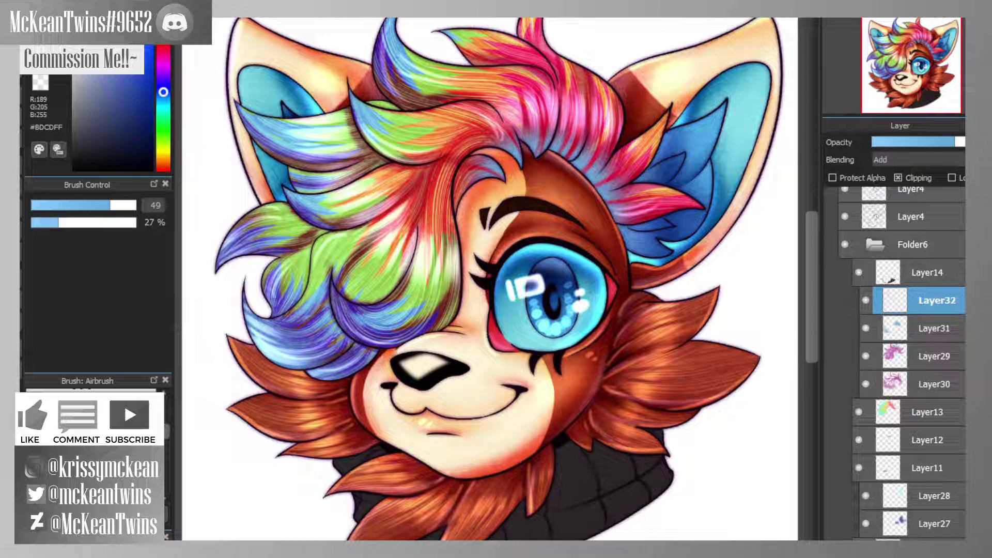
scroll(489, 286, down, 3)
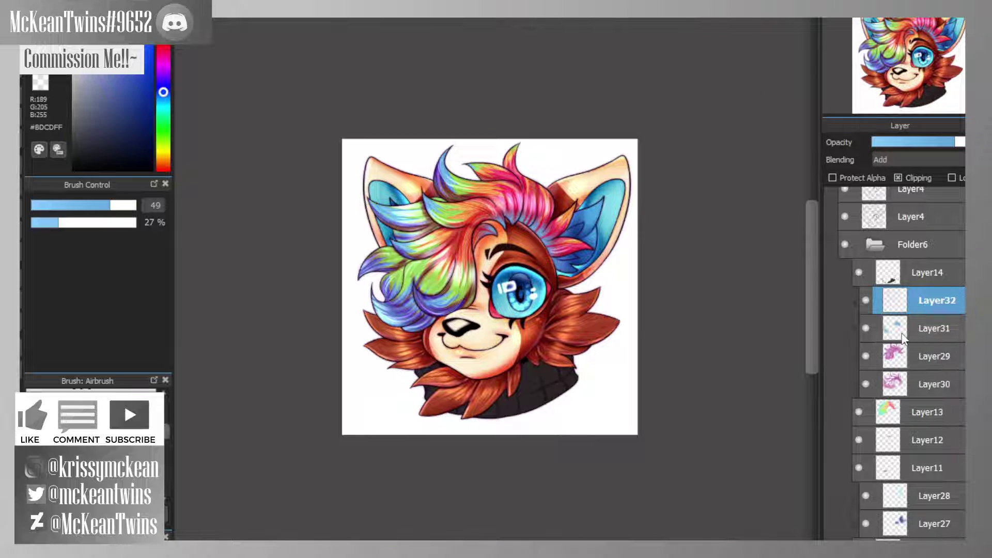
click(916, 271)
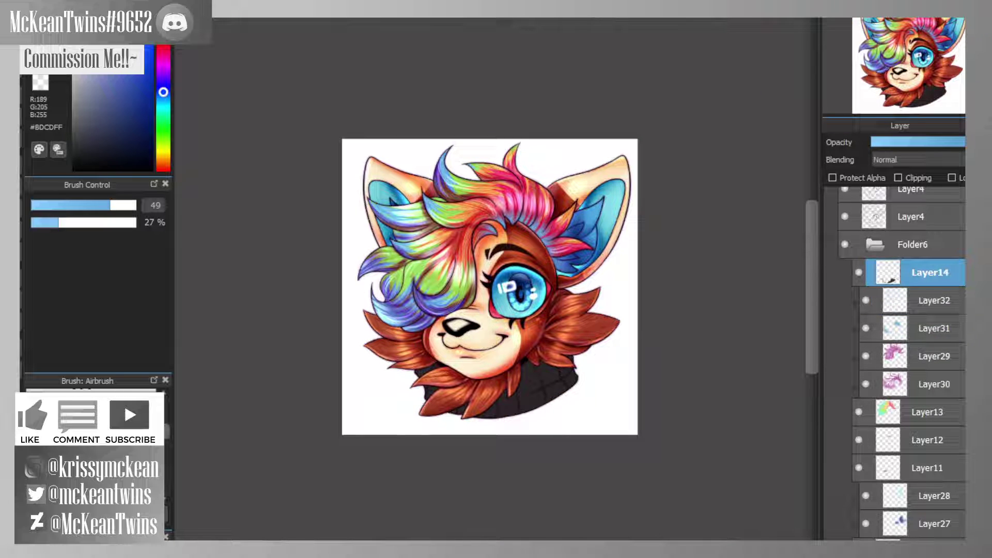
key(ctrl+shift+n)
click(899, 178)
- Choose black #000000 and the Pen brush at size 618, and paint over the whole collar on the clipped layer
click(858, 17)
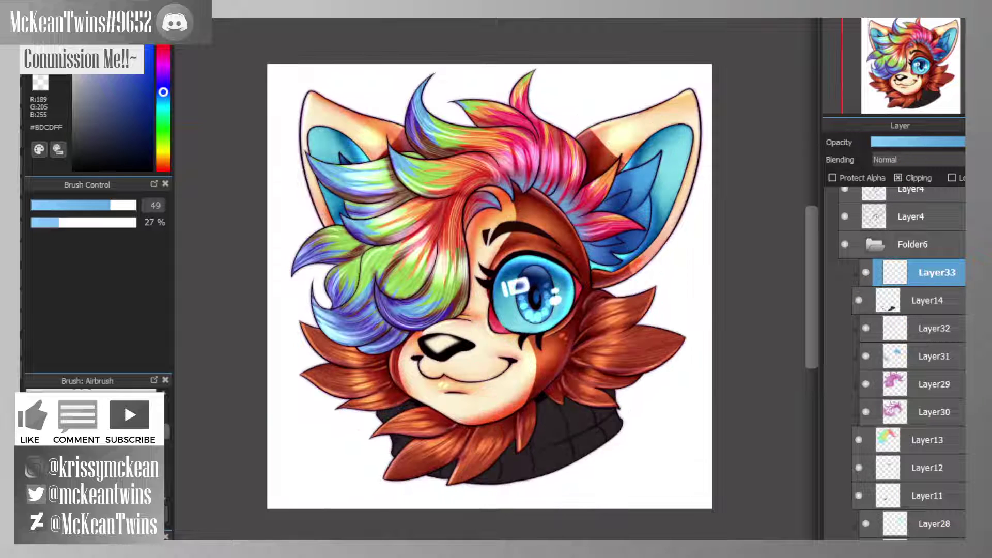
click(858, 16)
mouse_move(909, 67)
mouse_down()
mouse_move(903, 77)
mouse_move(917, 83)
mouse_up()
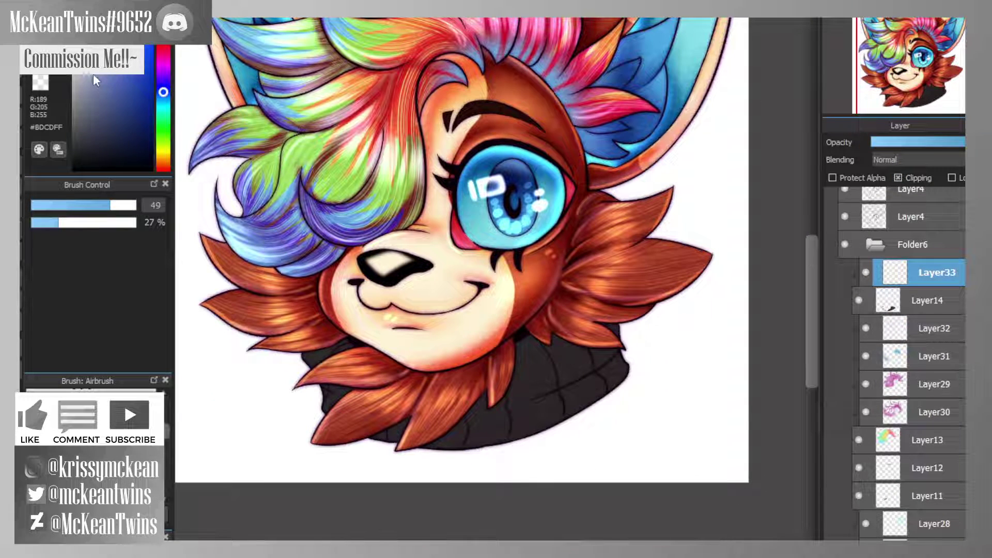
click(73, 168)
click(88, 403)
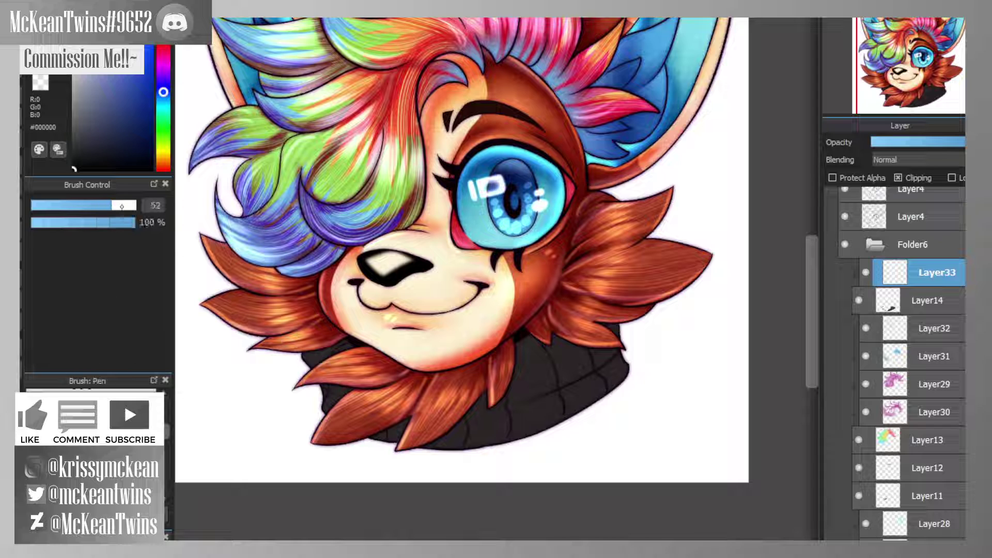
drag(119, 205, 198, 221)
mouse_move(340, 366)
mouse_down()
mouse_move(380, 364)
mouse_move(388, 428)
mouse_move(580, 352)
mouse_move(482, 430)
mouse_move(538, 381)
mouse_up()
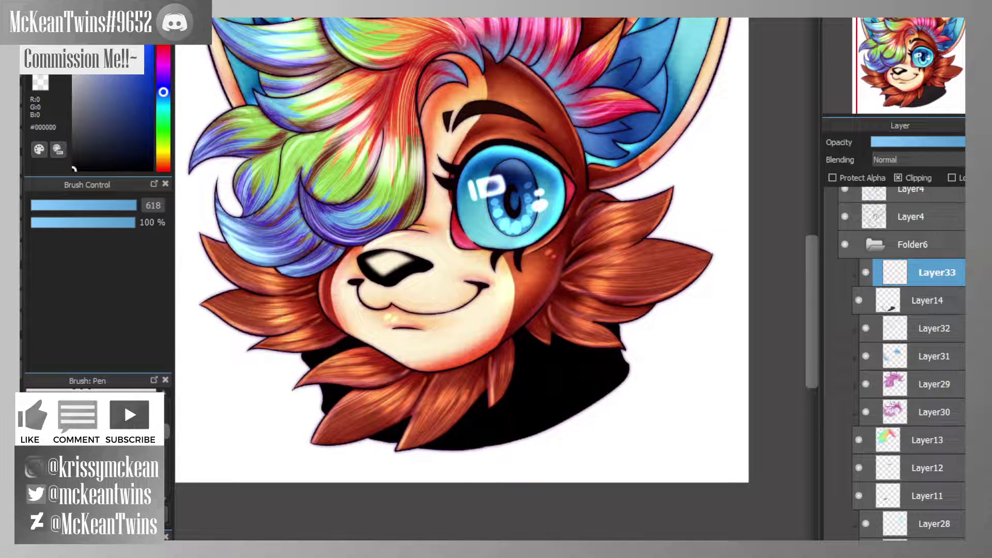
- Lower the black collar layer's opacity to about half and set its blending to Multiply
click(944, 142)
click(919, 142)
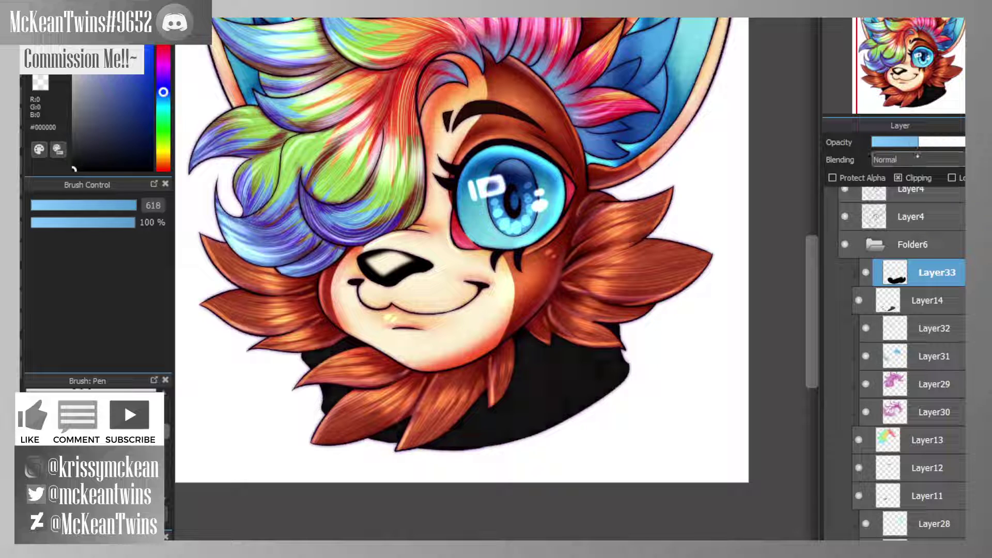
click(895, 181)
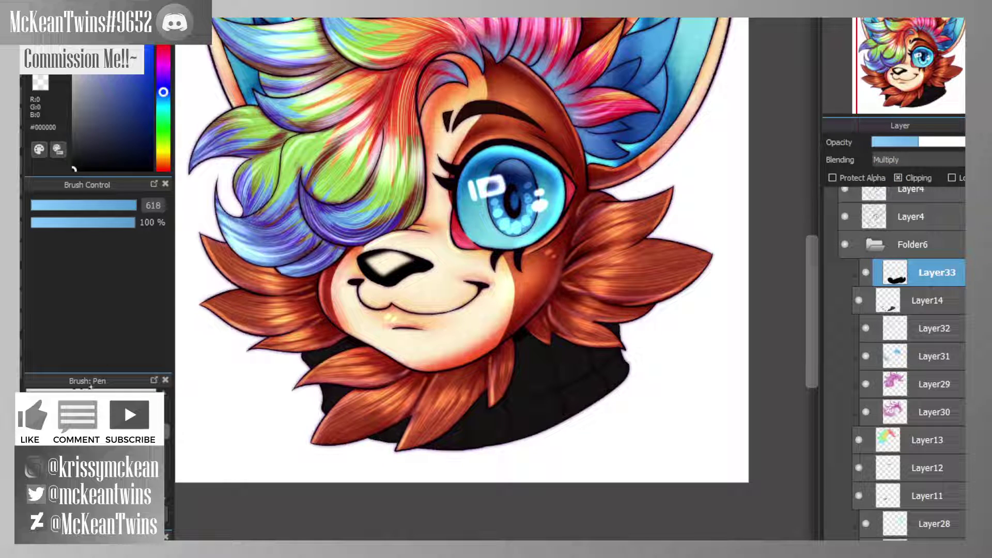
- Softly erase the centres of the collar's quilted panels on the Multiply layer with a transparent Airbrush at size 315, and lower the layer's opacity to about a third
click(103, 406)
click(45, 86)
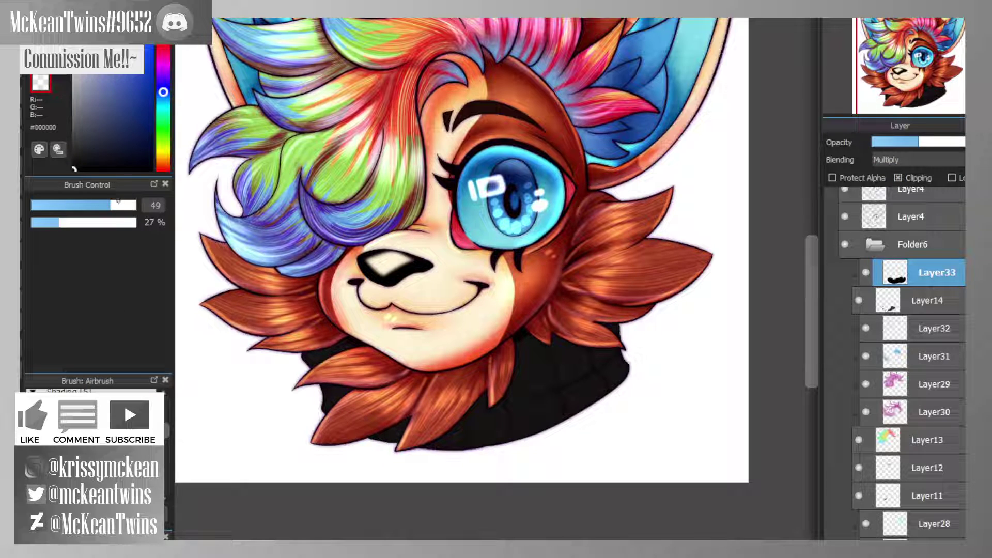
drag(118, 202, 137, 205)
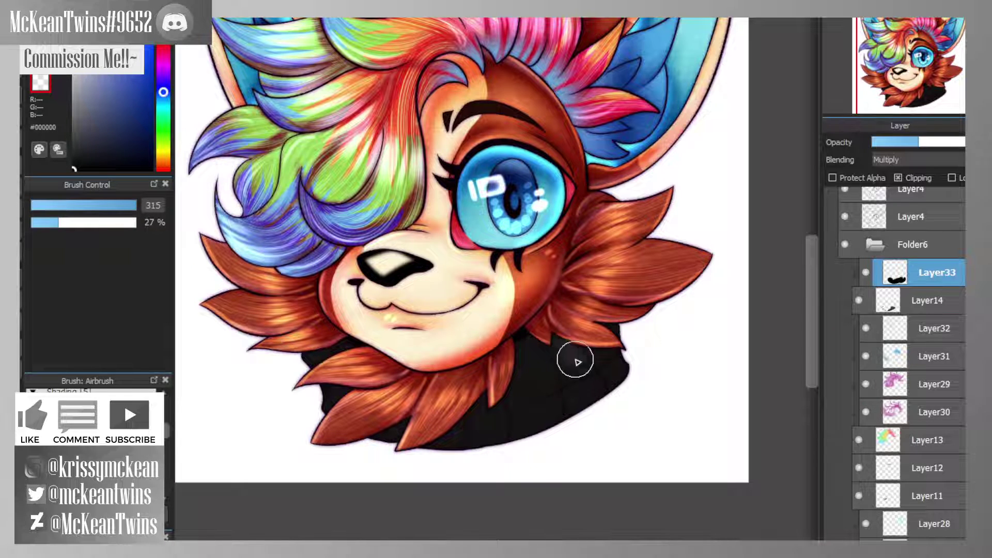
mouse_move(575, 360)
mouse_down()
mouse_move(597, 404)
mouse_move(592, 392)
mouse_move(620, 398)
mouse_move(630, 375)
mouse_move(618, 328)
mouse_up()
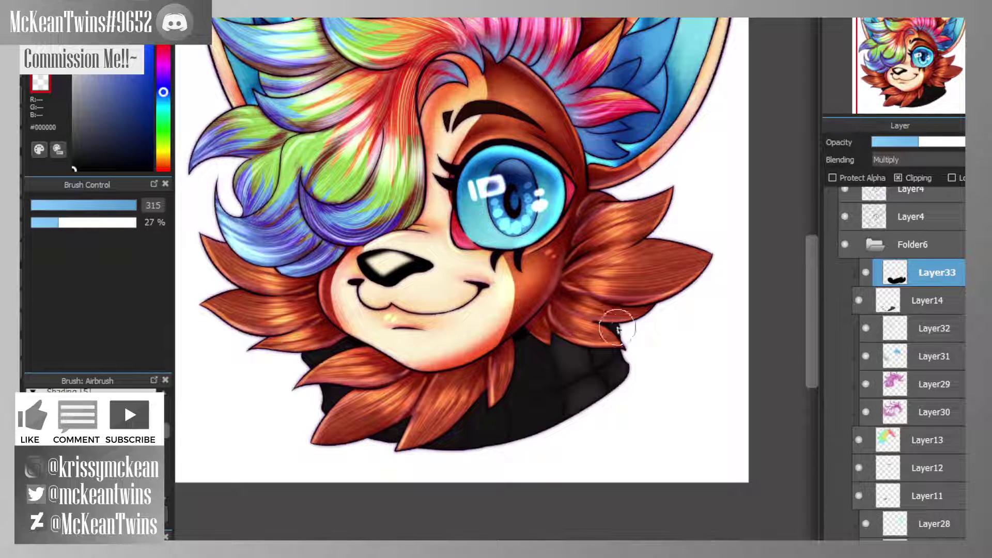
mouse_move(521, 347)
mouse_down()
mouse_move(534, 355)
mouse_move(527, 432)
mouse_move(481, 391)
mouse_move(494, 437)
mouse_move(451, 441)
mouse_up()
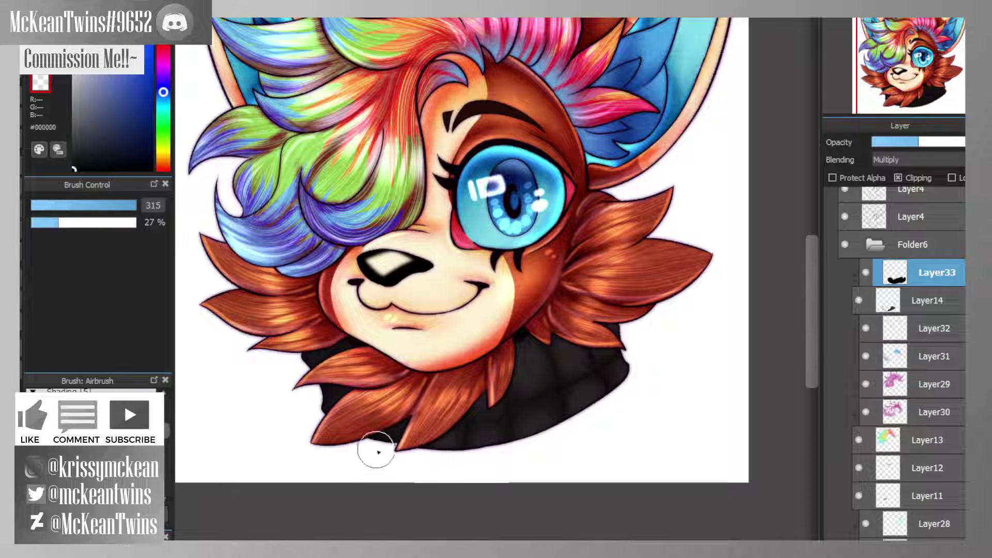
mouse_move(376, 450)
mouse_down()
mouse_move(399, 418)
mouse_move(324, 399)
mouse_move(337, 354)
mouse_move(320, 326)
mouse_up()
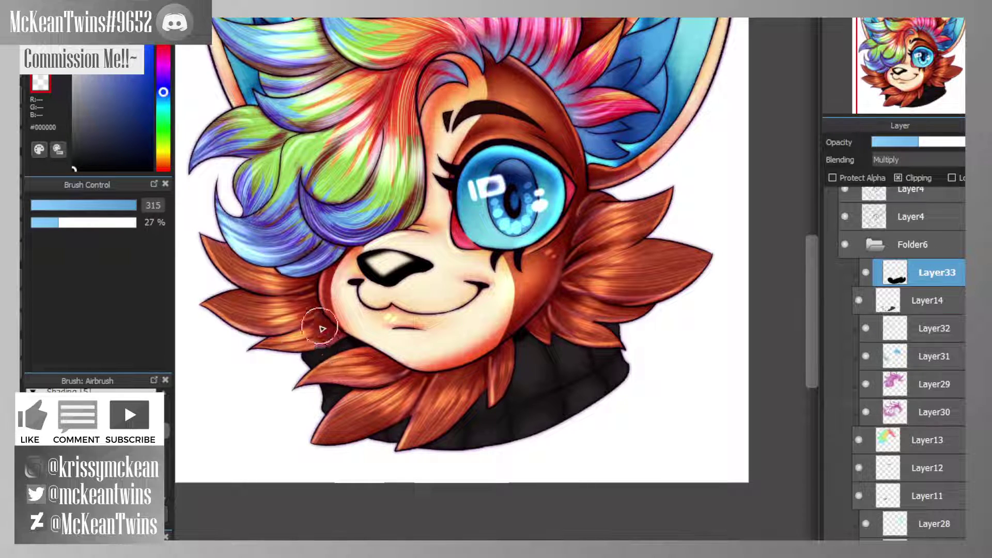
click(904, 143)
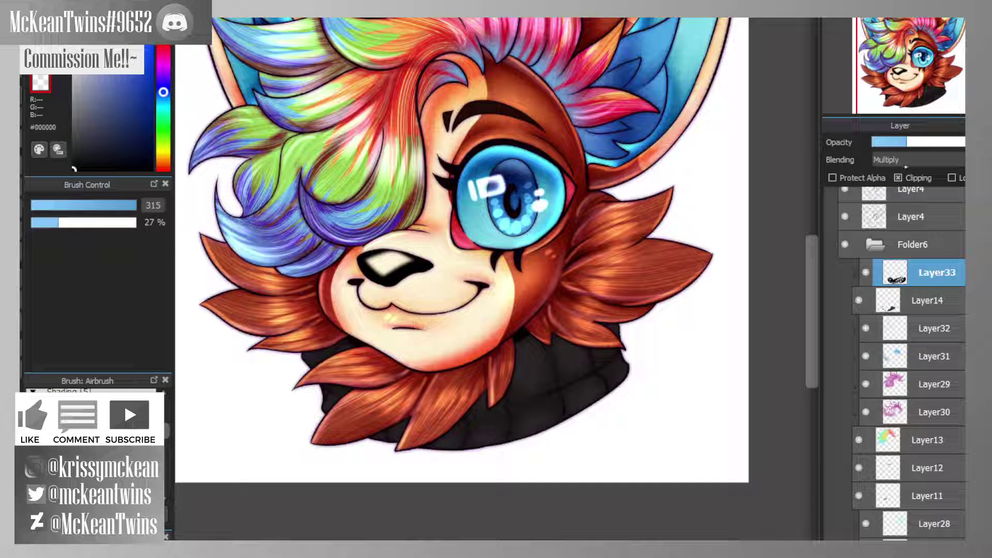
- Add a new clipped layer above the collar shading, airbrush white #FFFFFF highlights into the quilted panels, and lower its opacity to a faint level
mouse_move(922, 67)
mouse_down()
mouse_move(915, 41)
mouse_move(924, 76)
mouse_up()
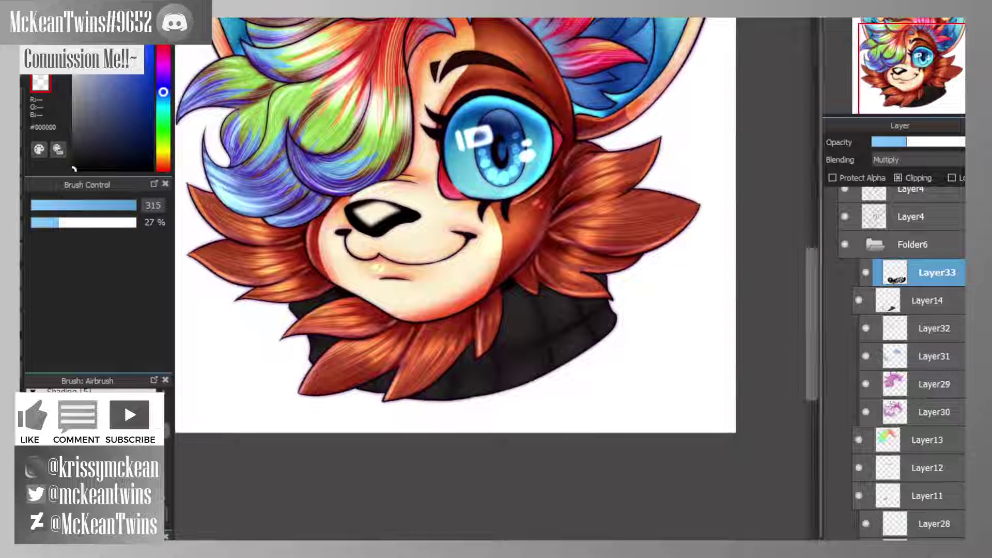
key(ctrl+shift+n)
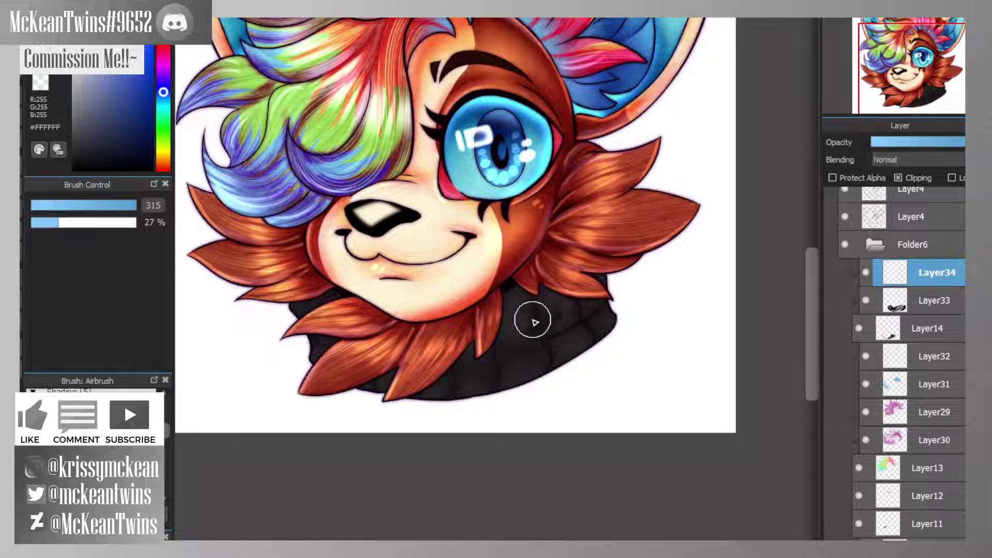
click(523, 372)
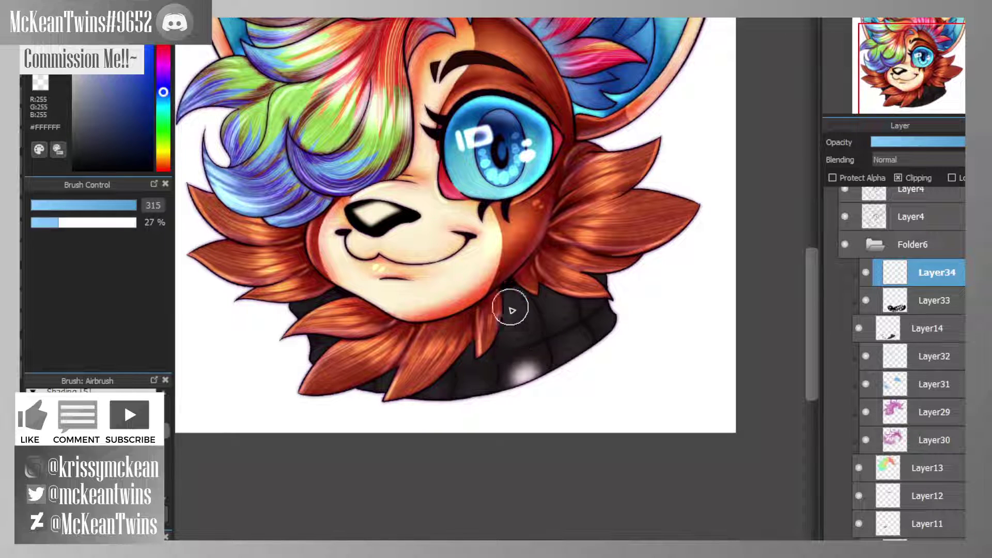
mouse_move(511, 309)
mouse_down()
mouse_move(552, 301)
mouse_move(574, 333)
mouse_move(573, 366)
mouse_move(602, 353)
mouse_move(613, 319)
mouse_move(592, 277)
mouse_move(470, 347)
mouse_move(478, 392)
mouse_move(471, 385)
mouse_move(463, 417)
mouse_move(471, 412)
mouse_move(406, 415)
mouse_move(376, 384)
mouse_move(390, 396)
mouse_move(361, 402)
mouse_move(317, 368)
mouse_up()
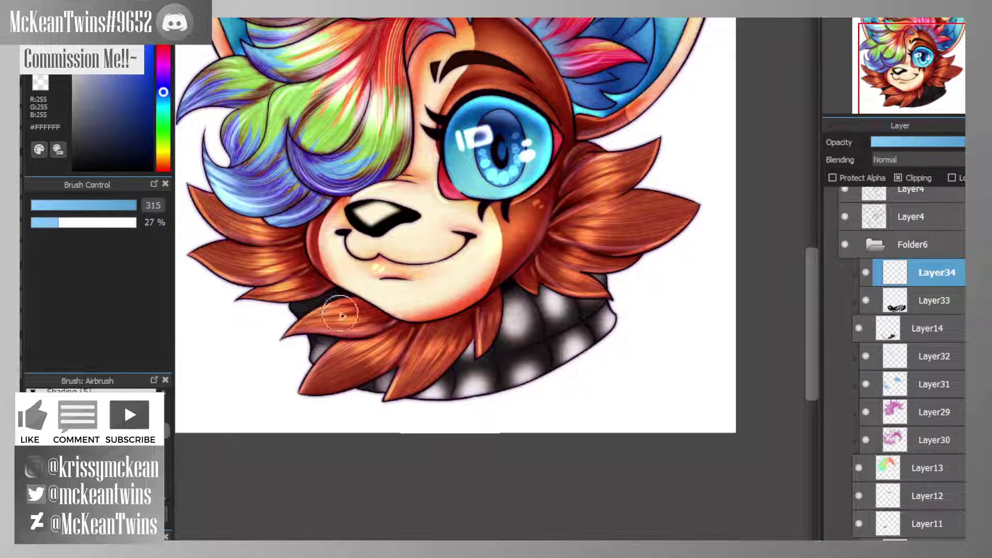
drag(916, 142, 894, 143)
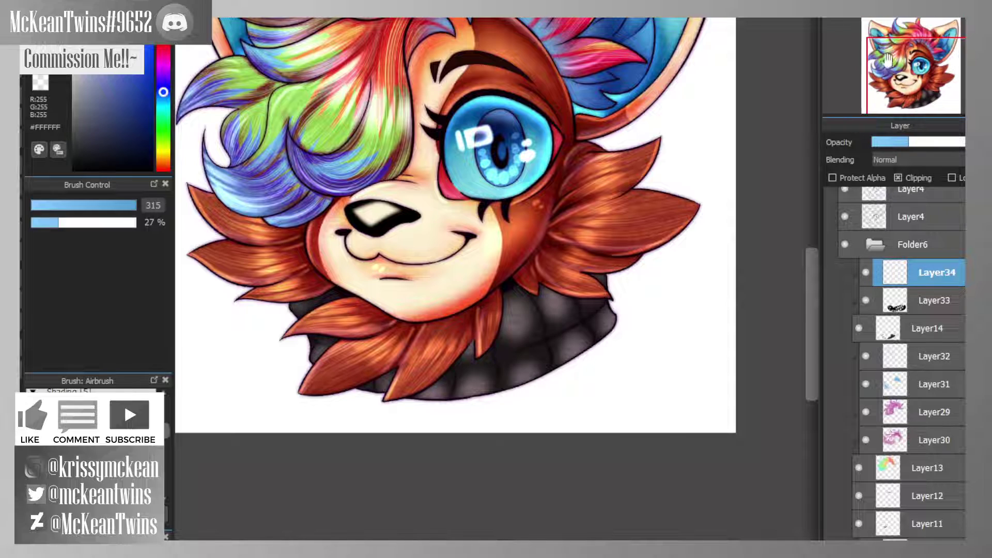
mouse_move(919, 72)
mouse_down()
mouse_move(908, 40)
mouse_move(919, 66)
mouse_up()
drag(893, 143, 882, 142)
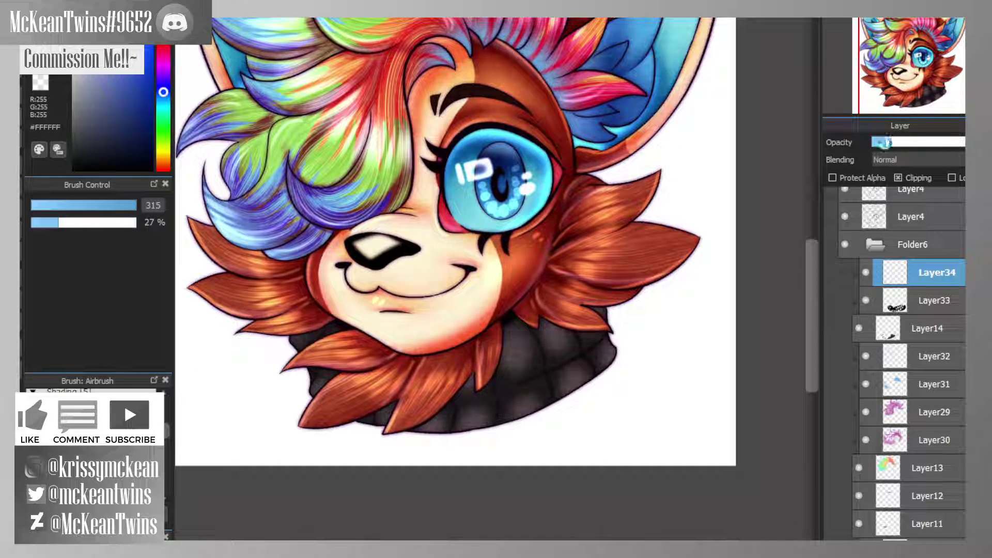
- Raise the highlight layer's opacity slightly and trace white along the upper collar seams with the Airbrush at size 50
drag(913, 66, 913, 106)
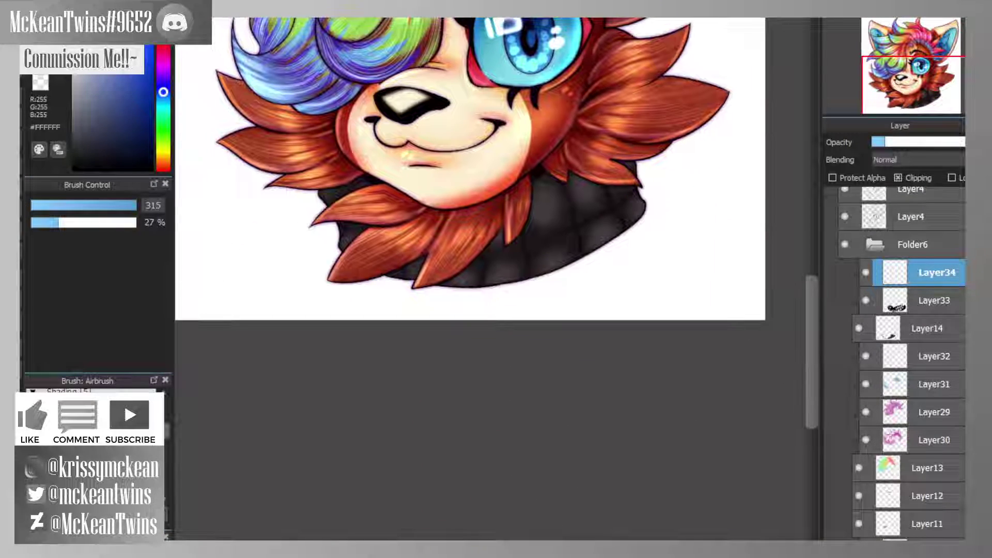
key(ctrl+Up)
click(112, 205)
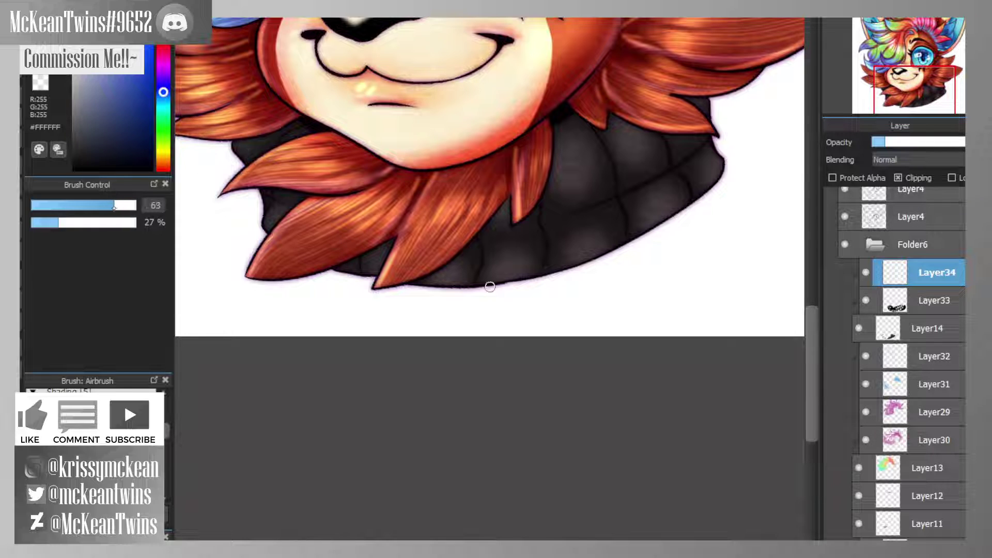
click(892, 142)
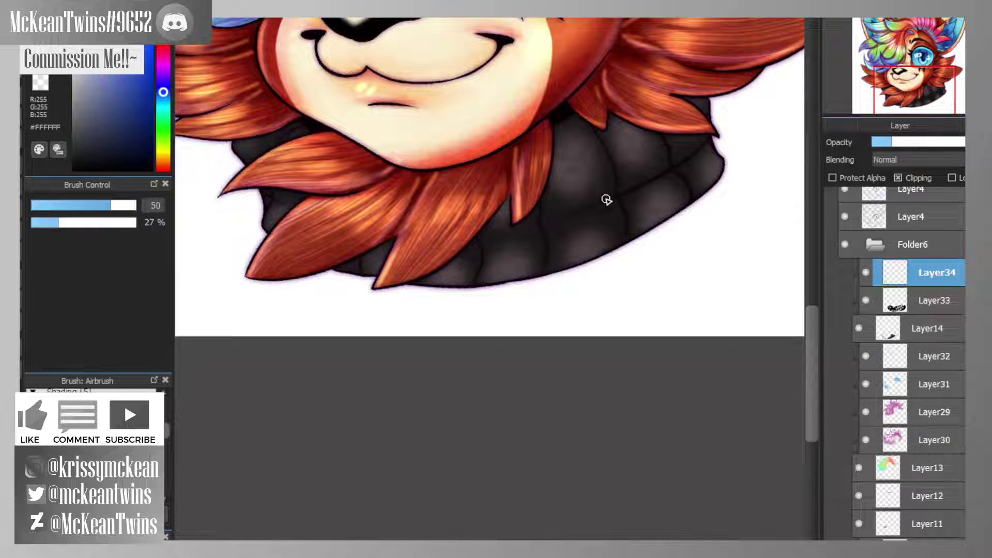
mouse_move(541, 218)
mouse_down()
mouse_move(614, 194)
mouse_move(597, 142)
mouse_up()
mouse_move(918, 105)
mouse_down()
mouse_move(935, 96)
mouse_move(918, 88)
mouse_up()
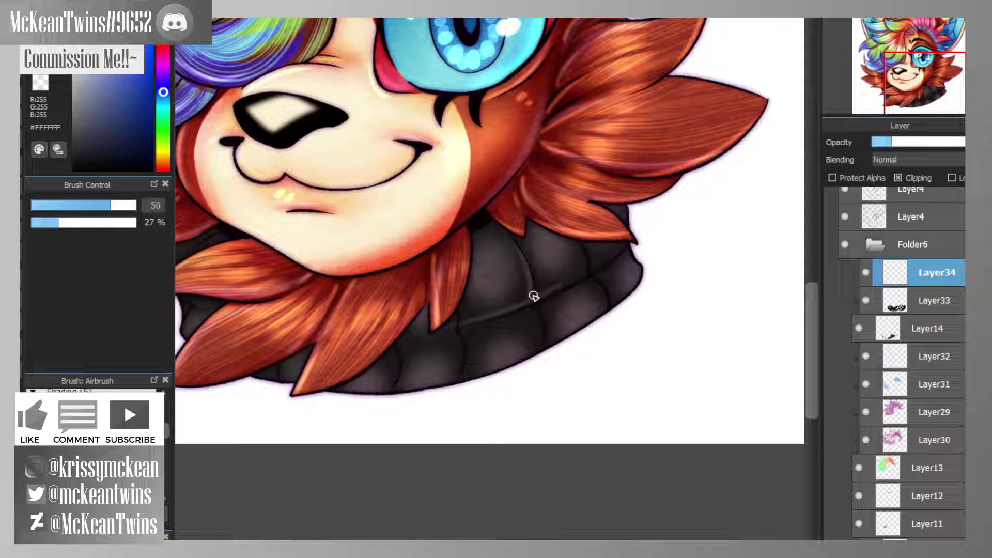
drag(534, 296, 579, 277)
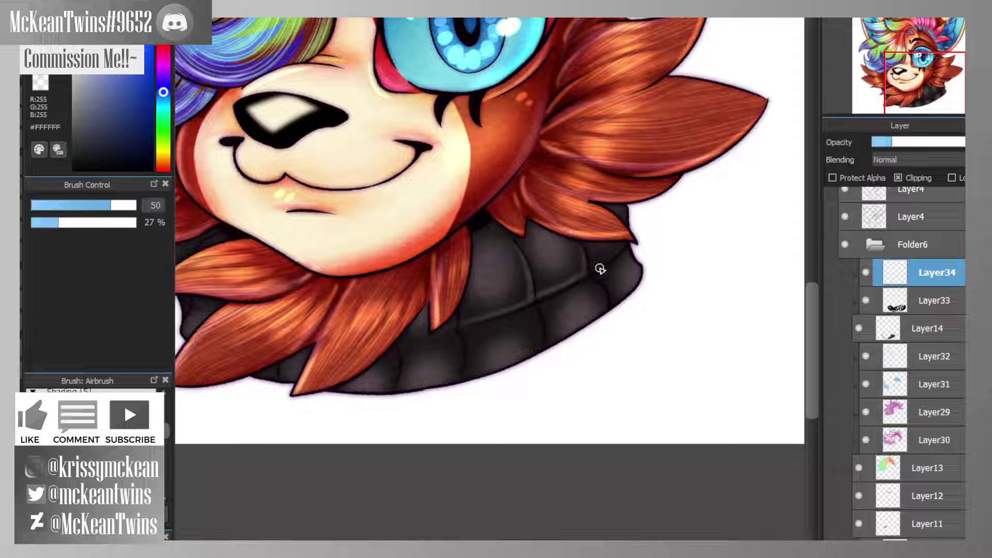
- Continue the white seam highlights across the lower front and outer edge of the collar with the Airbrush at size 52
drag(947, 94, 900, 81)
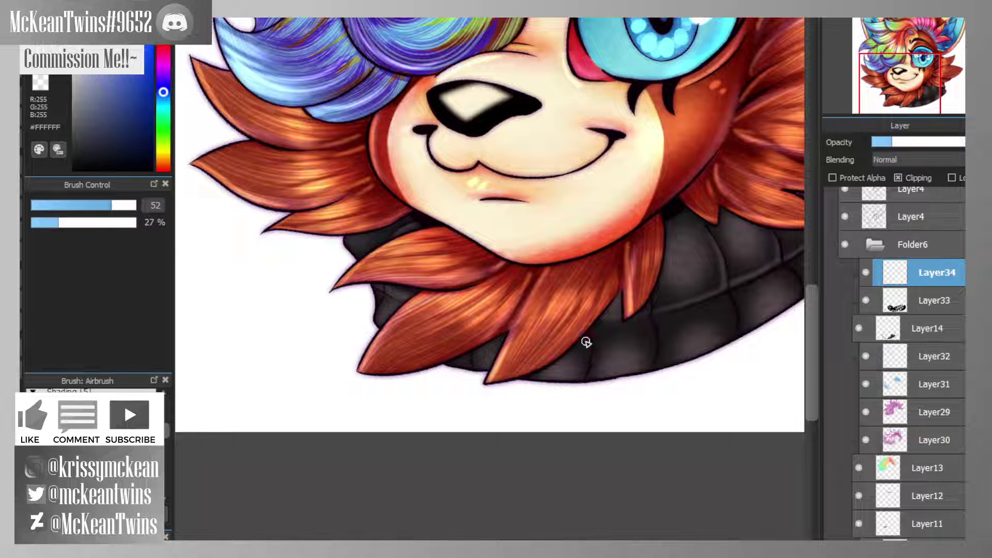
drag(900, 125, 904, 107)
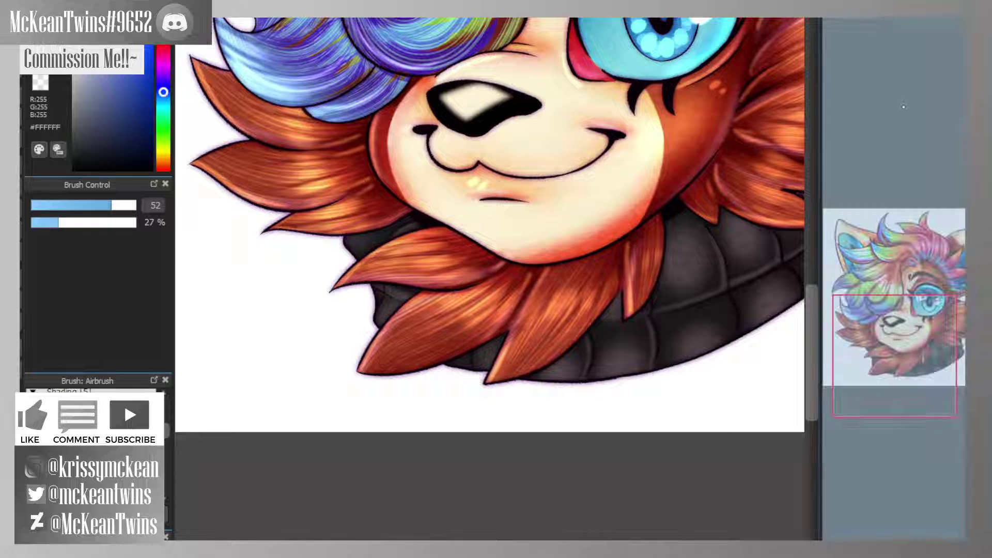
drag(878, 399, 860, 503)
drag(916, 93, 938, 77)
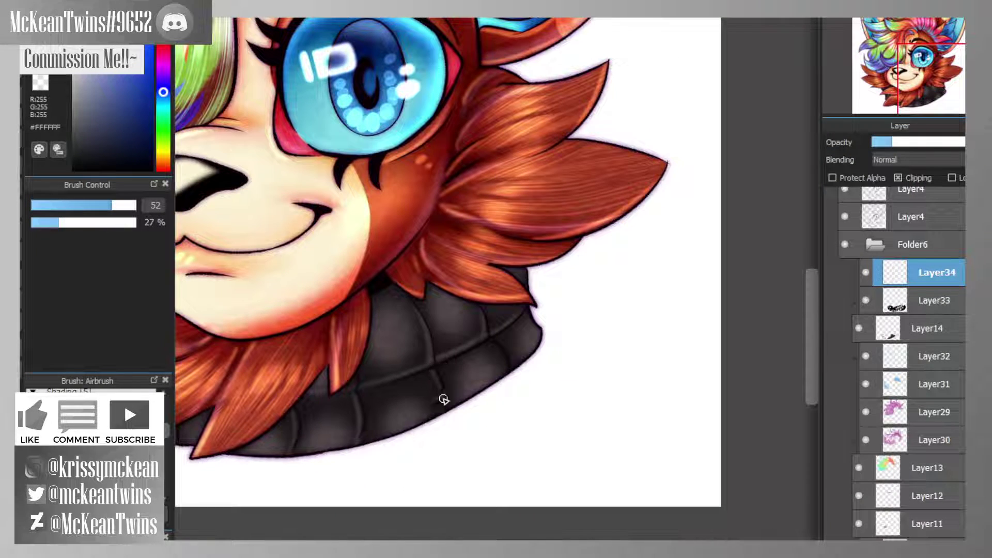
- Check the collar against the whole drawing and fine-tune the highlight layer's opacity down to a subtle level
click(881, 19)
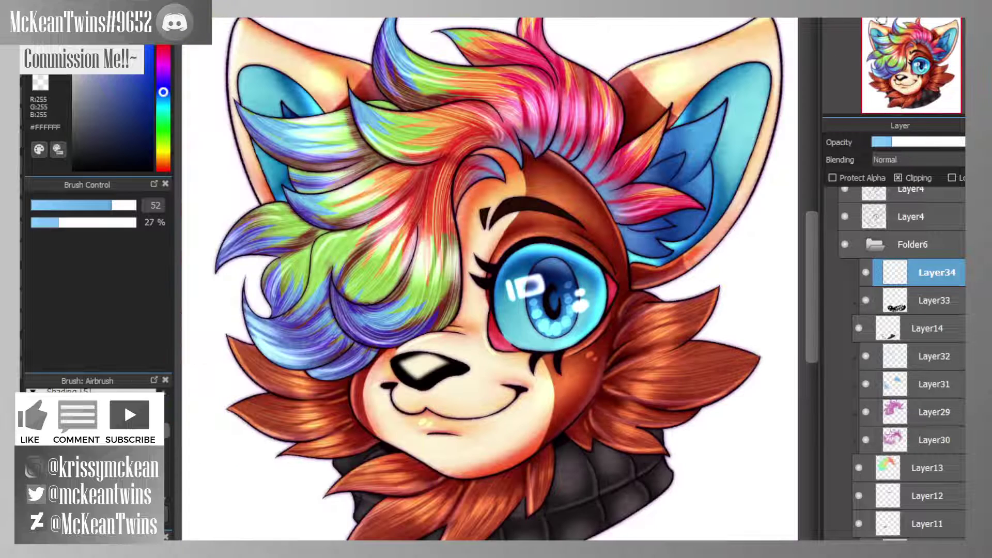
click(926, 142)
drag(930, 143, 904, 142)
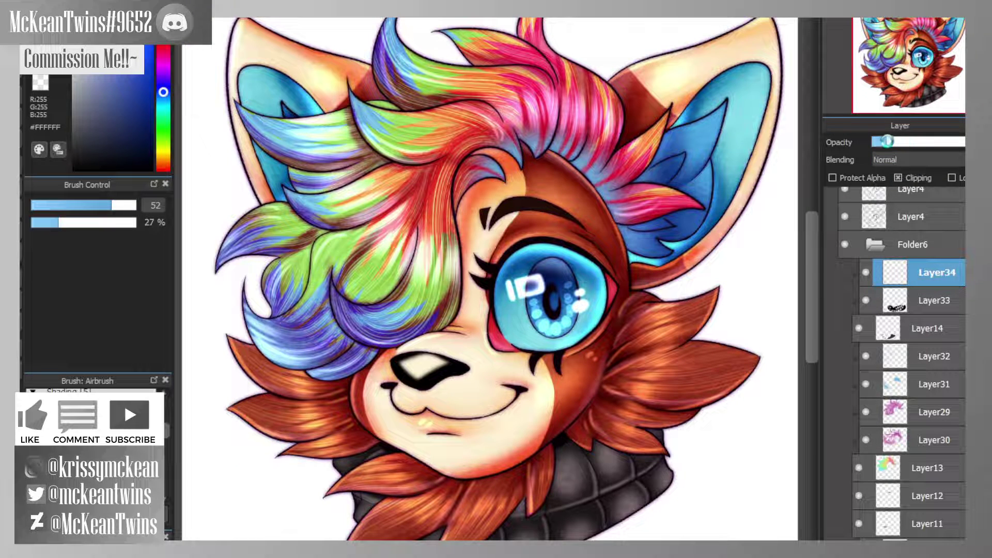
mouse_move(910, 67)
mouse_down()
mouse_move(915, 57)
mouse_move(903, 82)
mouse_move(885, 41)
mouse_up()
scroll(902, 81, down, 4)
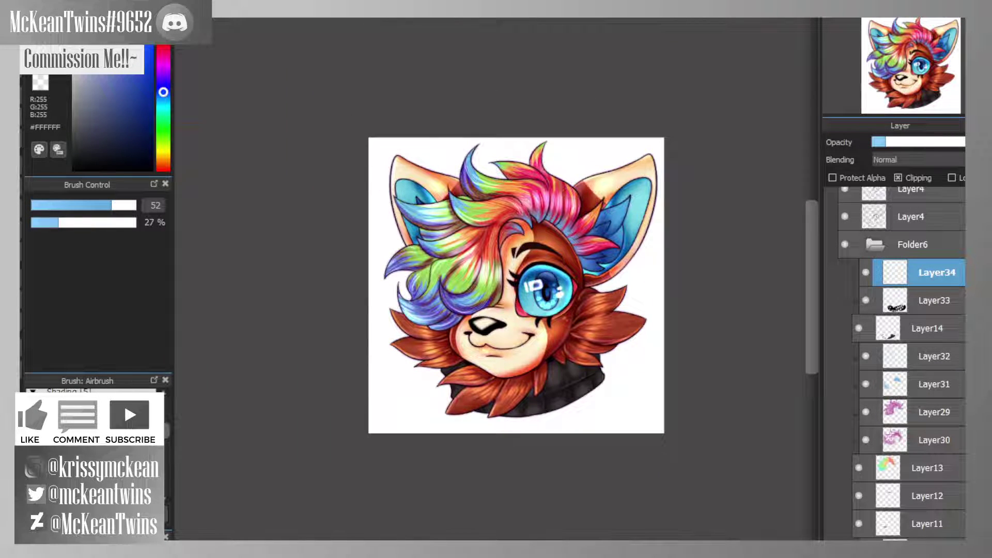
- Identify the layer holding the blue ear tufts by toggling its visibility, and add a new clipped layer directly above Layer10
scroll(875, 351, down, 3)
click(858, 468)
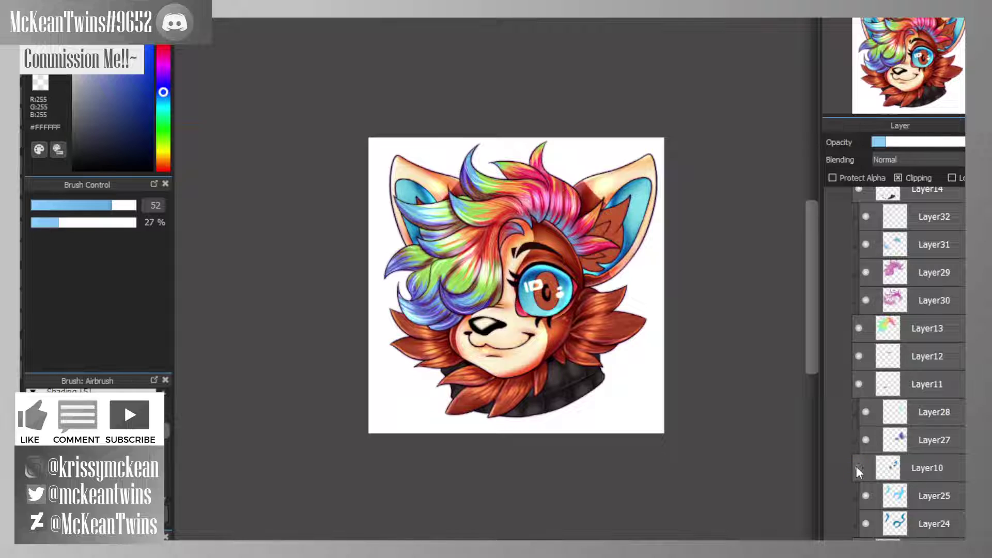
click(910, 467)
click(858, 468)
click(923, 442)
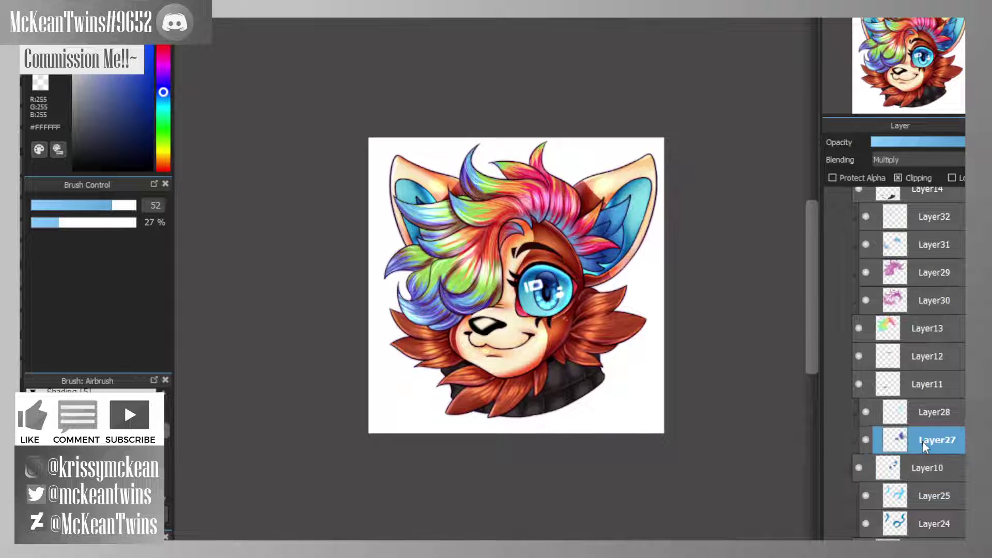
key(ctrl+shift+n)
drag(913, 470, 923, 427)
click(928, 469)
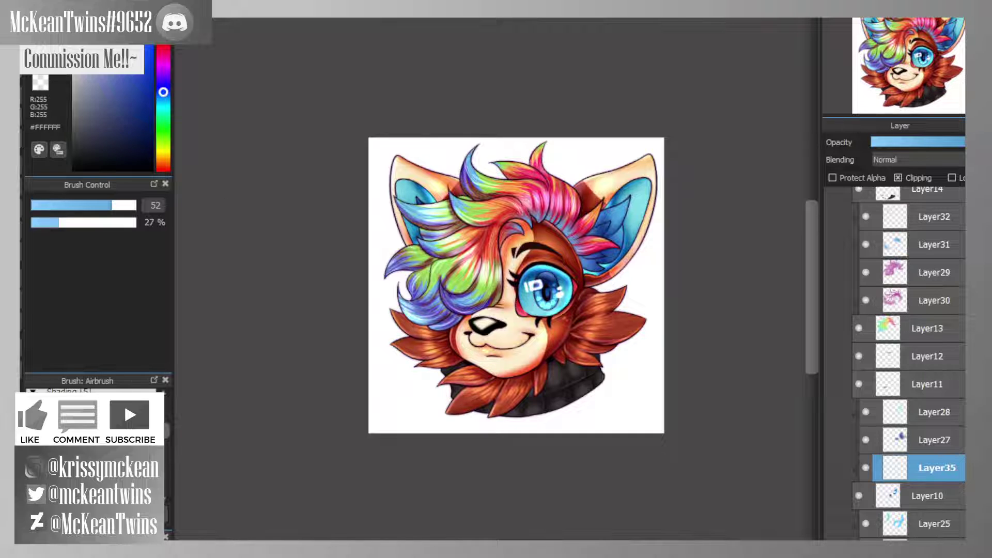
- Paint fine dark purple #210D4E fur strands over the blue tufts in the right ear with the Coarse brush (Sumi Ink) at size 242
click(163, 80)
click(140, 132)
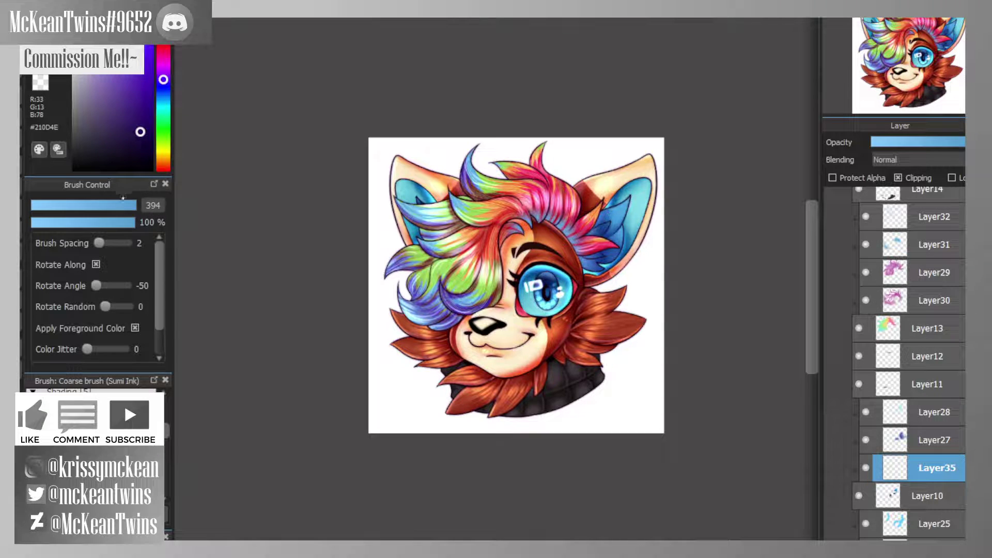
click(129, 205)
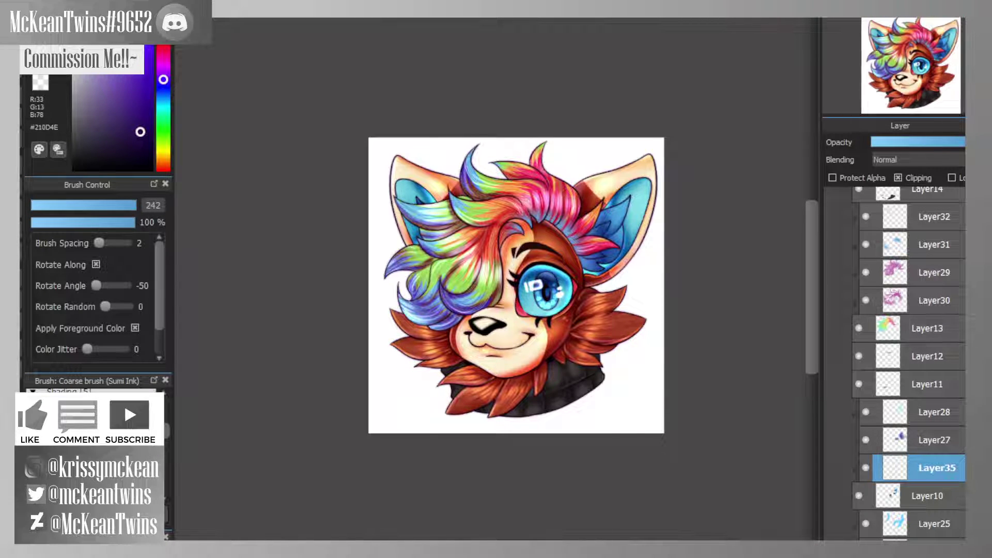
scroll(902, 57, up, 4)
drag(900, 49, 964, 66)
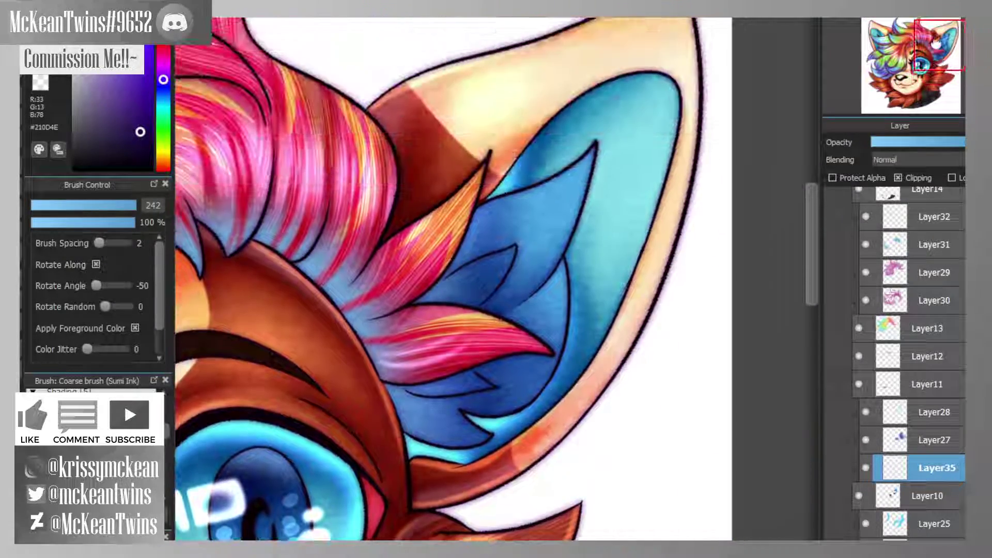
mouse_move(522, 219)
mouse_down()
mouse_move(593, 156)
mouse_move(579, 182)
mouse_move(584, 252)
mouse_move(407, 357)
mouse_move(488, 369)
mouse_move(507, 355)
mouse_move(532, 358)
mouse_move(562, 324)
mouse_move(498, 372)
mouse_move(408, 358)
mouse_move(489, 402)
mouse_move(569, 356)
mouse_move(384, 368)
mouse_move(434, 421)
mouse_move(522, 430)
mouse_move(384, 400)
mouse_up()
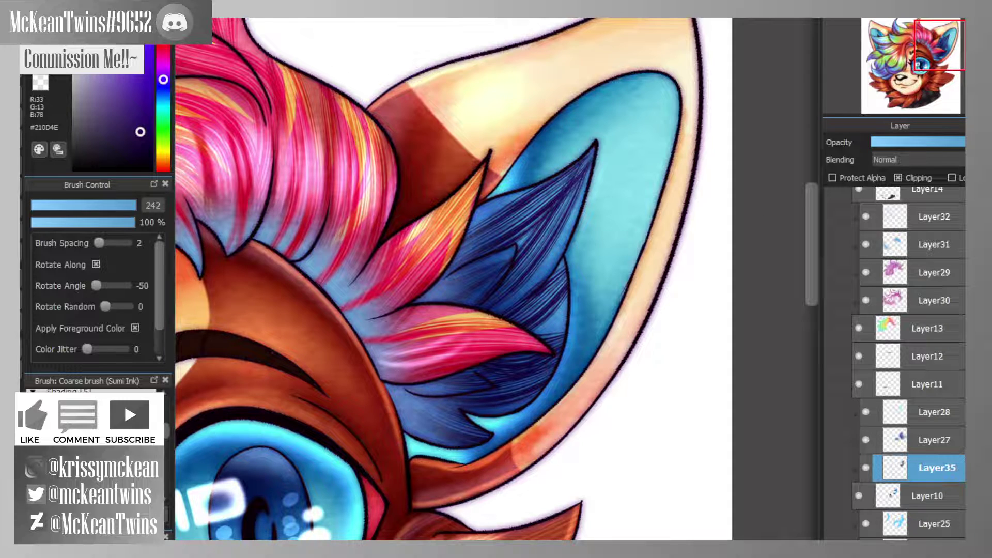
- Set the ear tuft strand layer's blending to Multiply and reduce its opacity to about a quarter, checking it against the whole drawing
scroll(494, 261, down, 5)
drag(494, 261, 611, 145)
drag(906, 142, 902, 142)
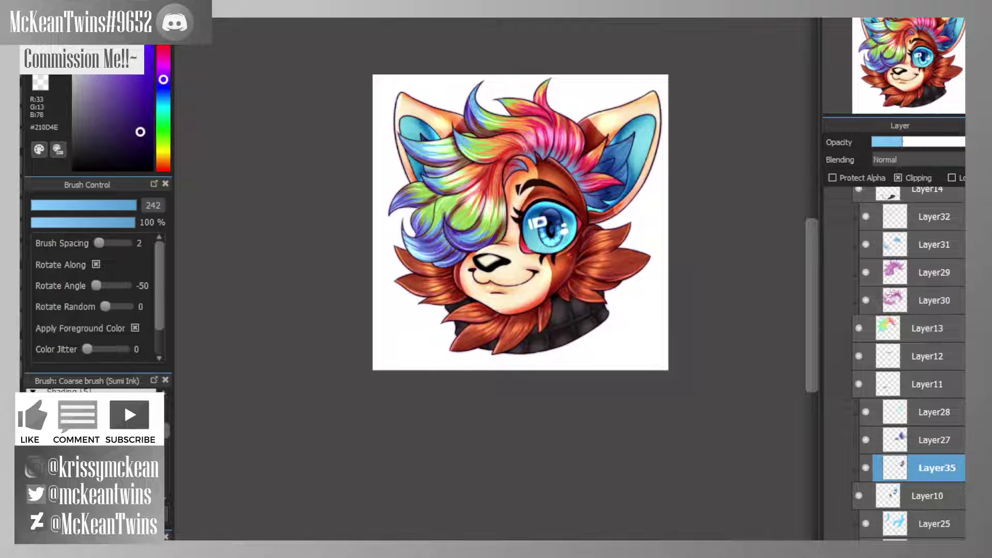
click(894, 159)
click(893, 179)
click(896, 142)
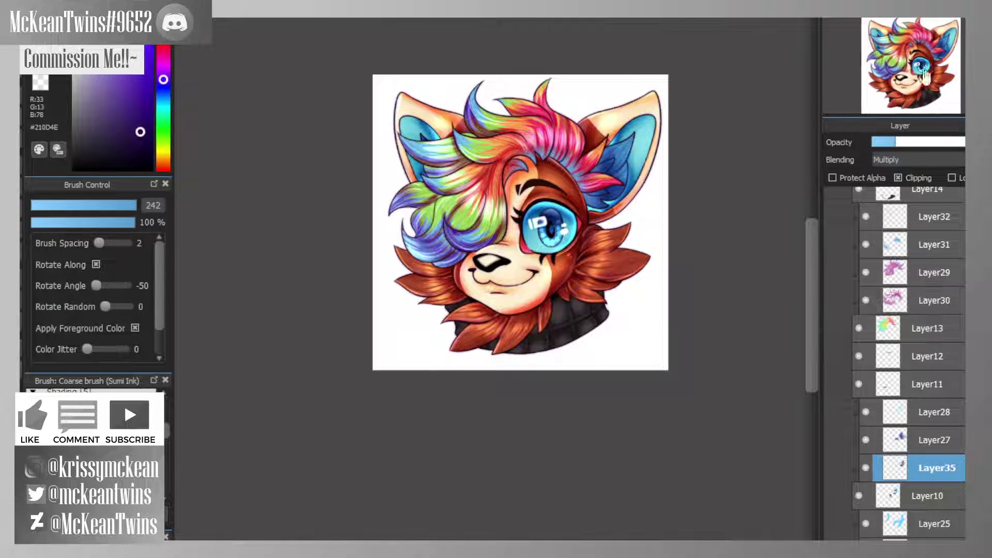
drag(926, 77, 929, 50)
key(ctrl+0)
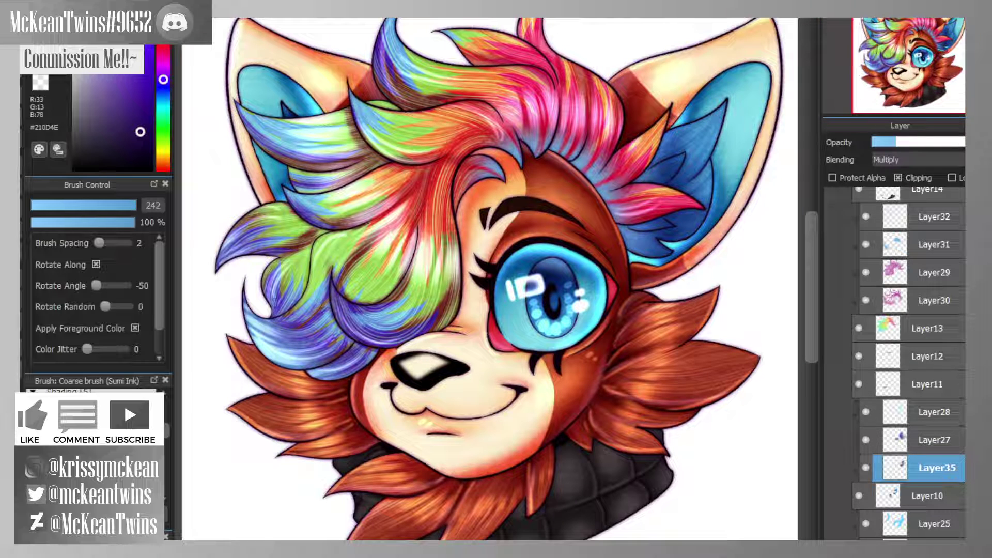
mouse_move(896, 141)
mouse_down()
mouse_move(908, 142)
mouse_move(898, 142)
mouse_up()
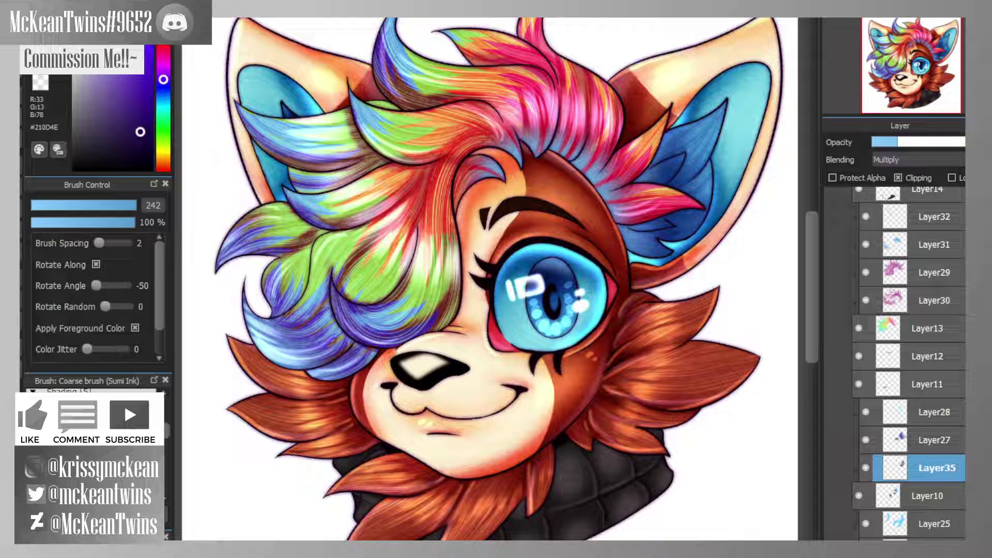
key(ctrl+0)
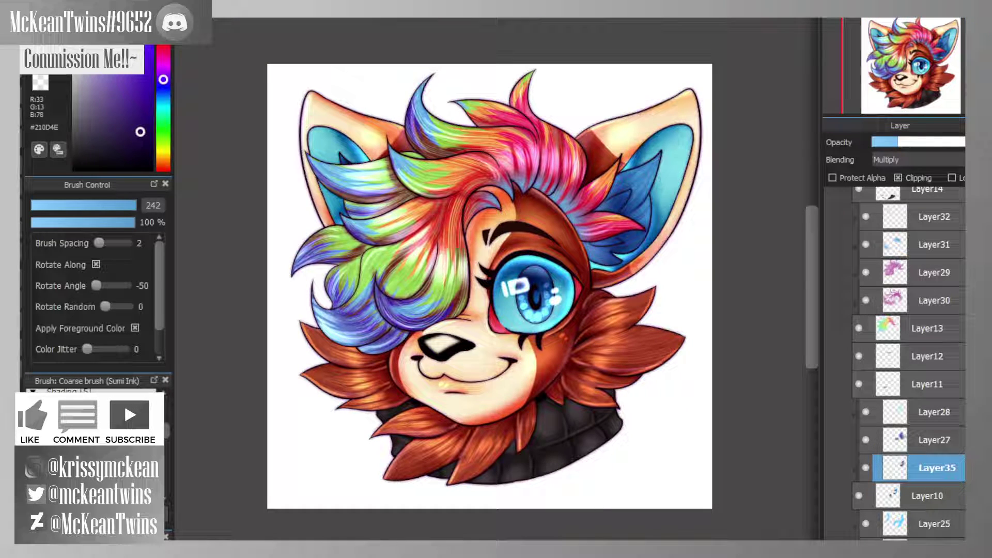
- Collapse Folder6 and Folder5 in the layer stack and toggle Folder5's visibility off and on to check its contents
scroll(708, 184, down, 2)
scroll(887, 403, up, 5)
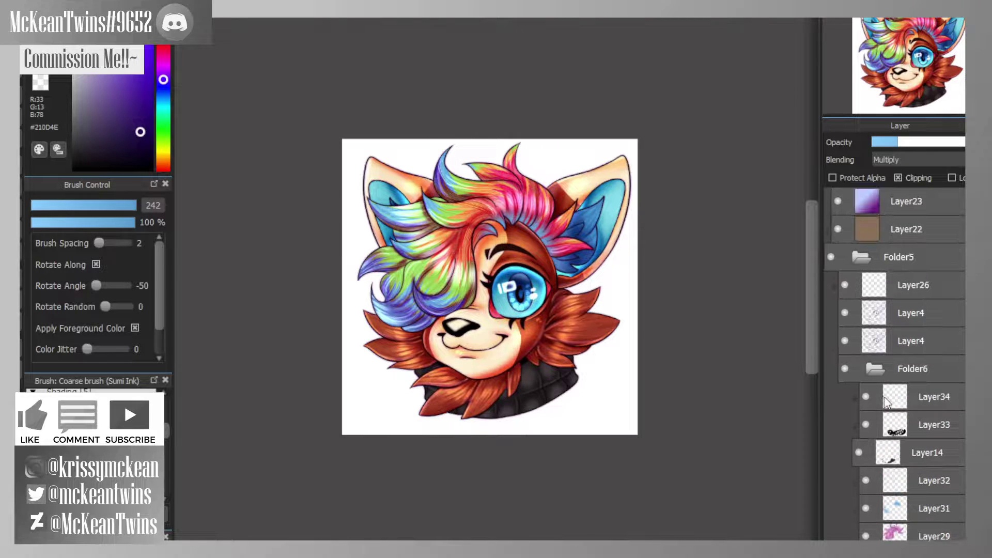
click(873, 368)
click(858, 257)
click(830, 261)
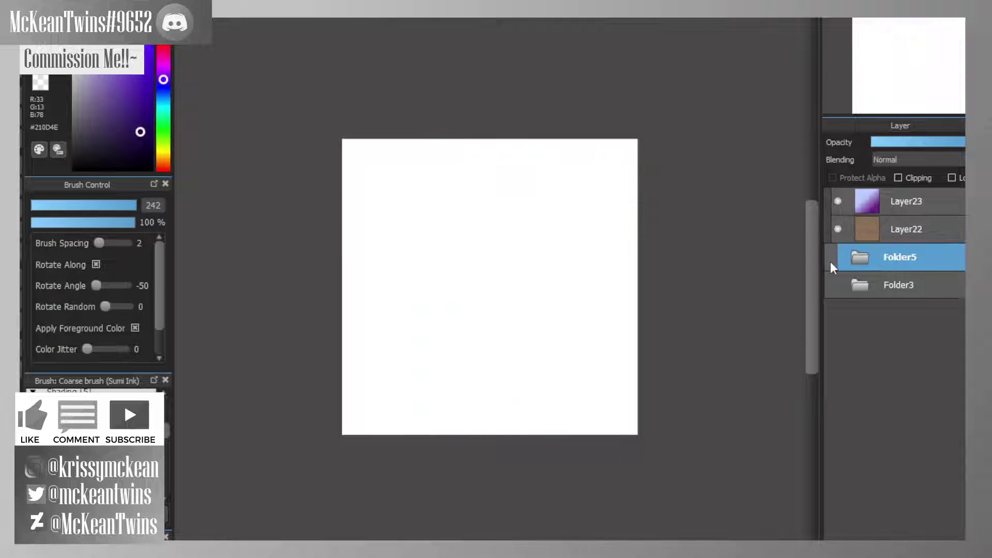
click(831, 261)
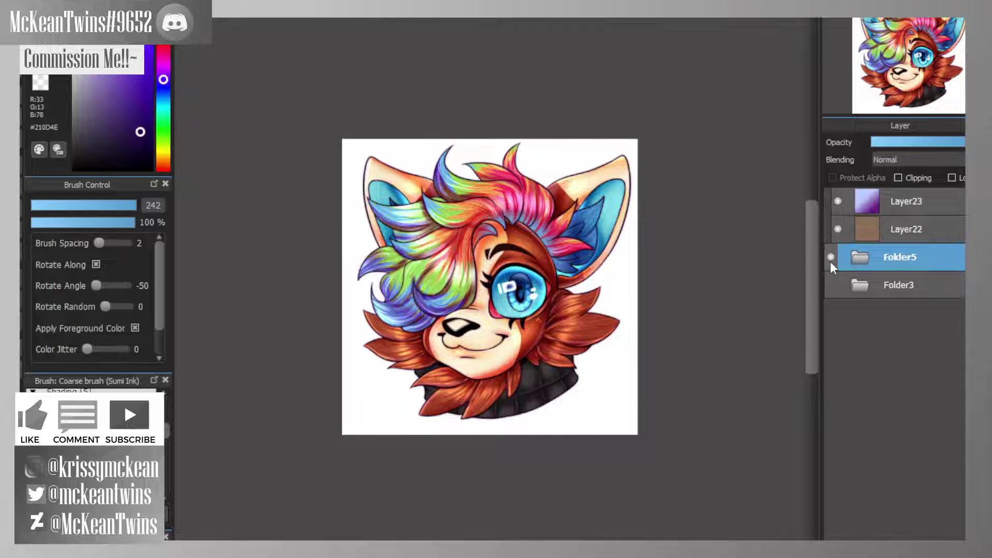
- Fine-tune the opacity of the Overlay gradient Layer23 and add a new unclipped layer directly above it
click(846, 195)
click(897, 143)
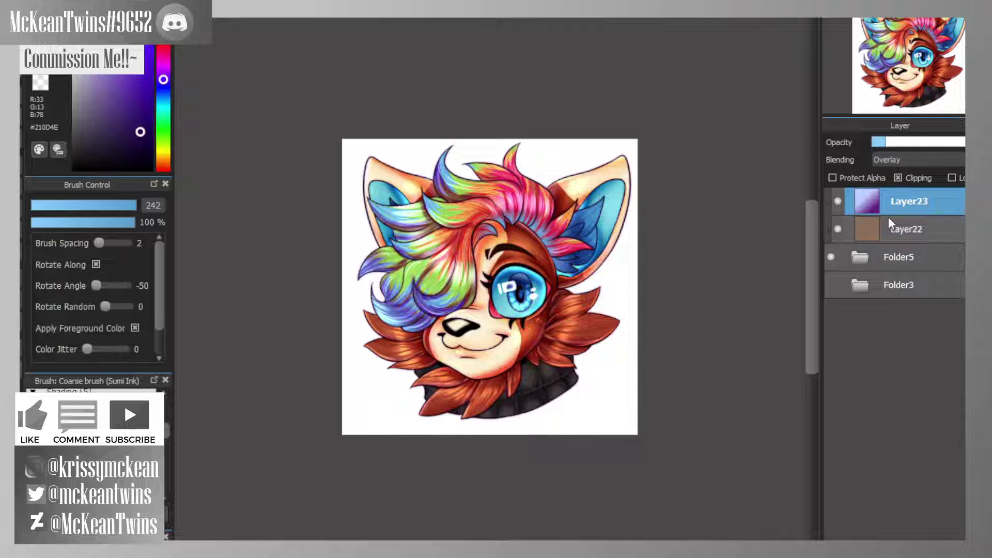
key(ctrl+shift+n)
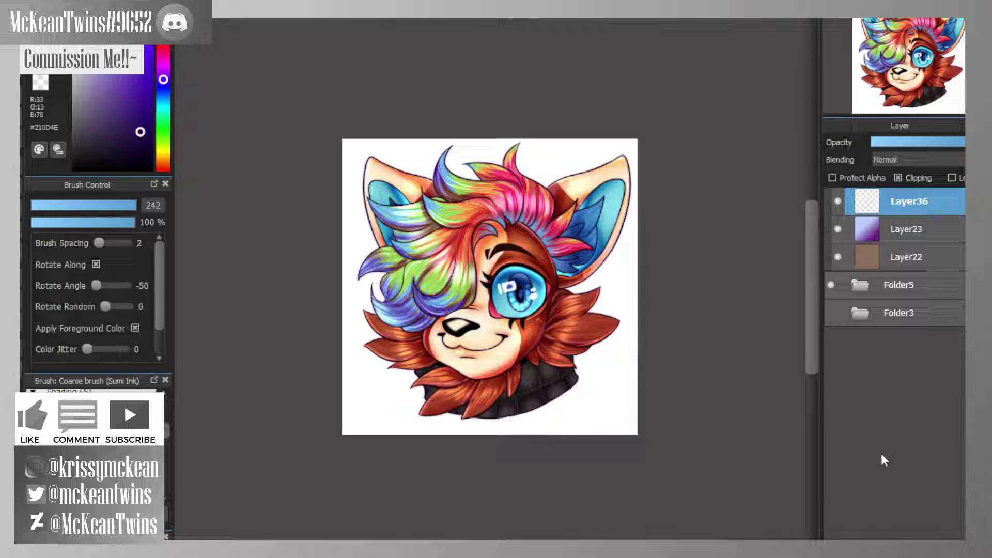
click(903, 179)
- Draw a circled "KM" signature on the right part of the dark collar with the Edge Pen at size 28 in light blue #BDCDFF
scroll(912, 65, up, 3)
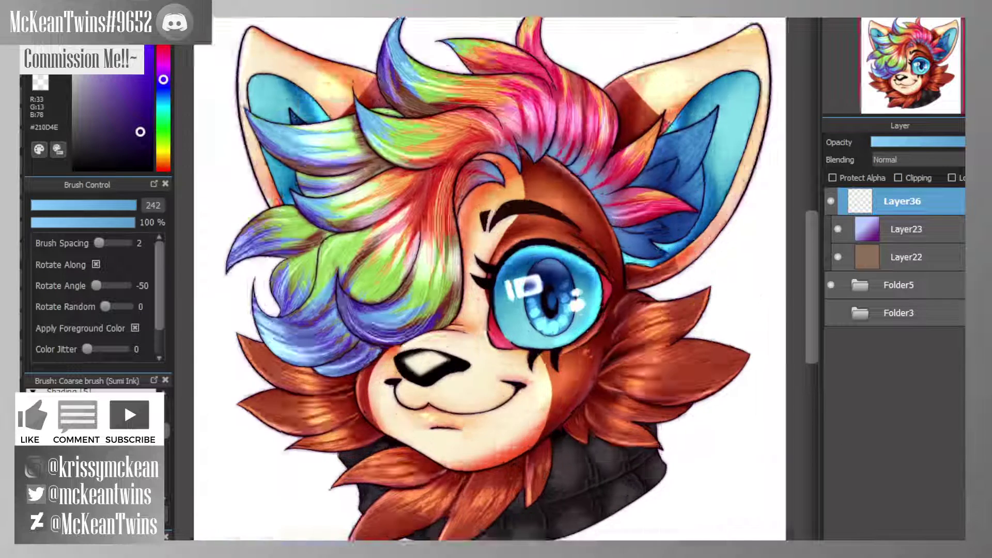
drag(911, 65, 935, 97)
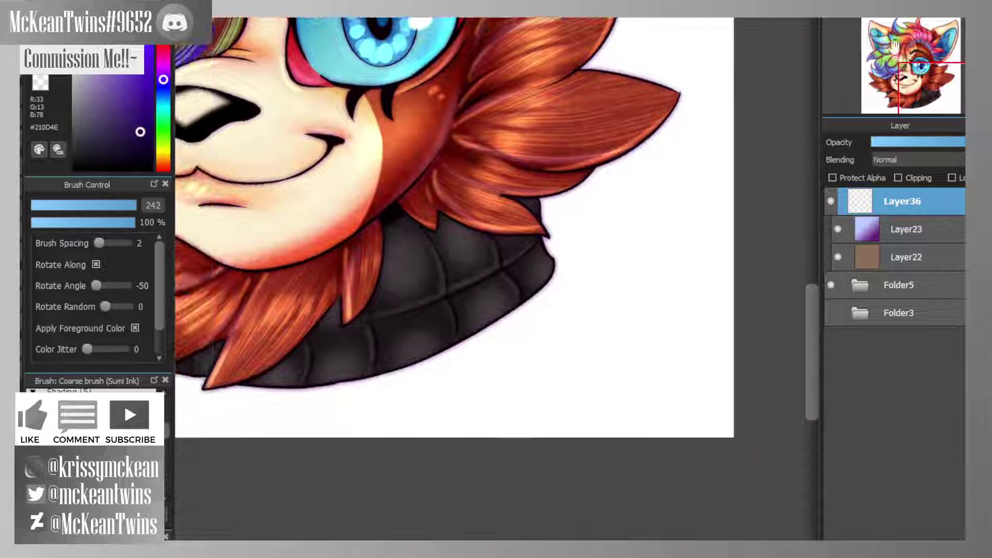
scroll(895, 49, up, 1)
drag(167, 431, 167, 411)
click(119, 413)
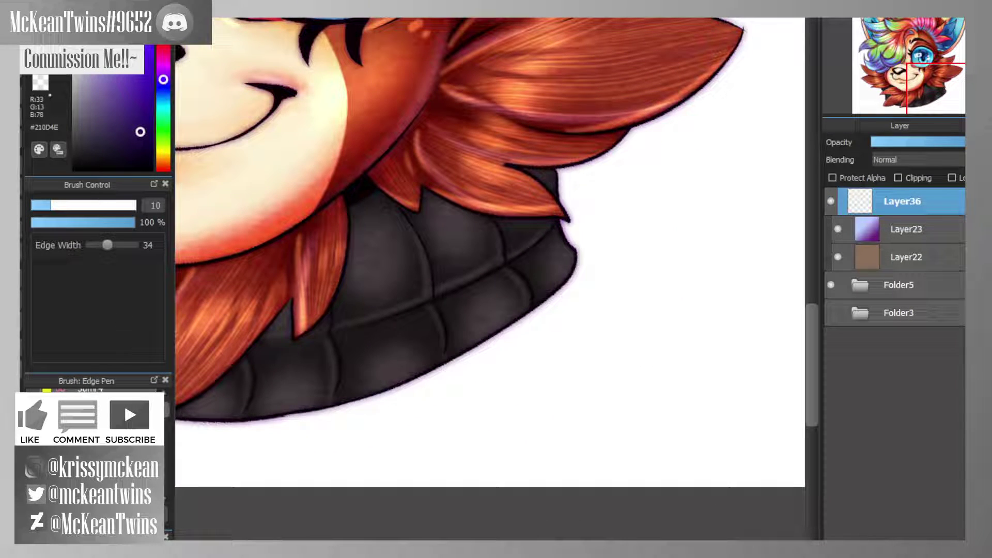
click(50, 95)
click(88, 204)
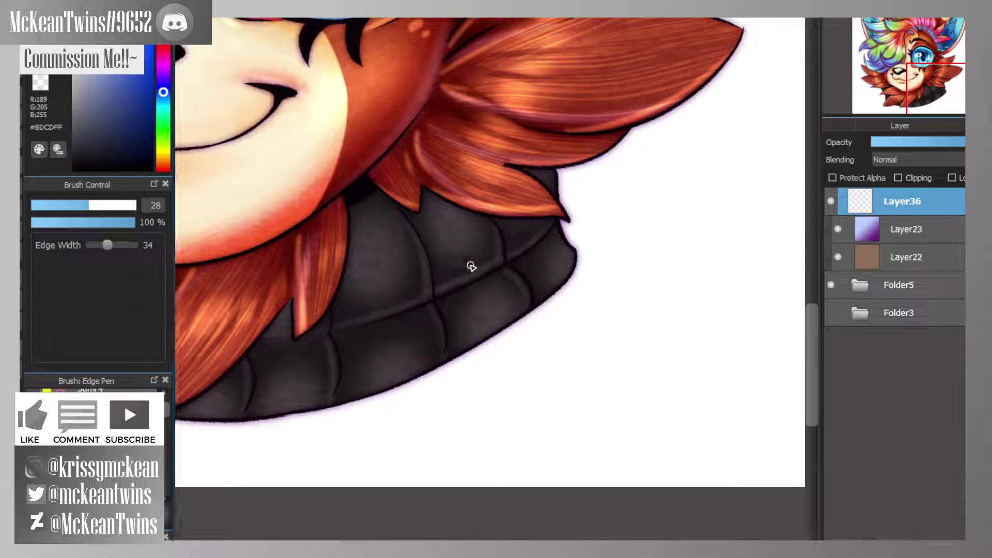
mouse_move(472, 266)
mouse_down()
mouse_move(507, 279)
mouse_move(543, 249)
mouse_move(560, 251)
mouse_move(544, 222)
mouse_up()
drag(420, 170, 408, 162)
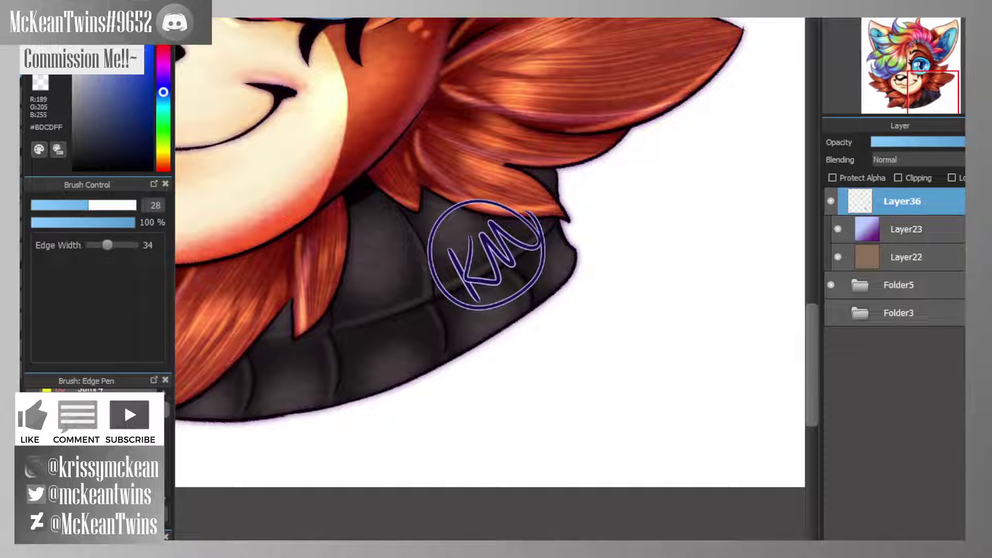
- Set the signature layer's blending to Multiply and shift the signature slightly down and left on the collar, checking it against the whole drawing
key(ctrl+0)
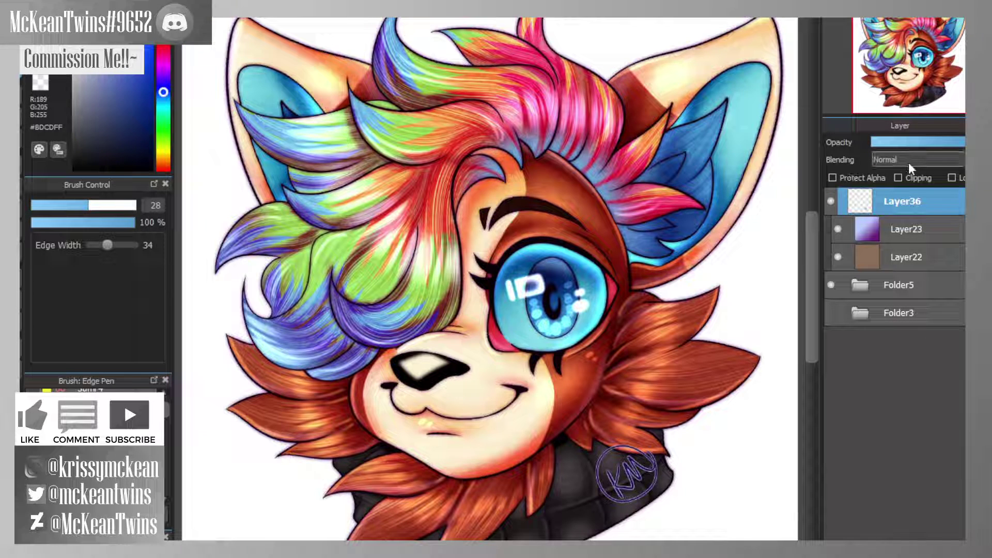
scroll(889, 159, down, 1)
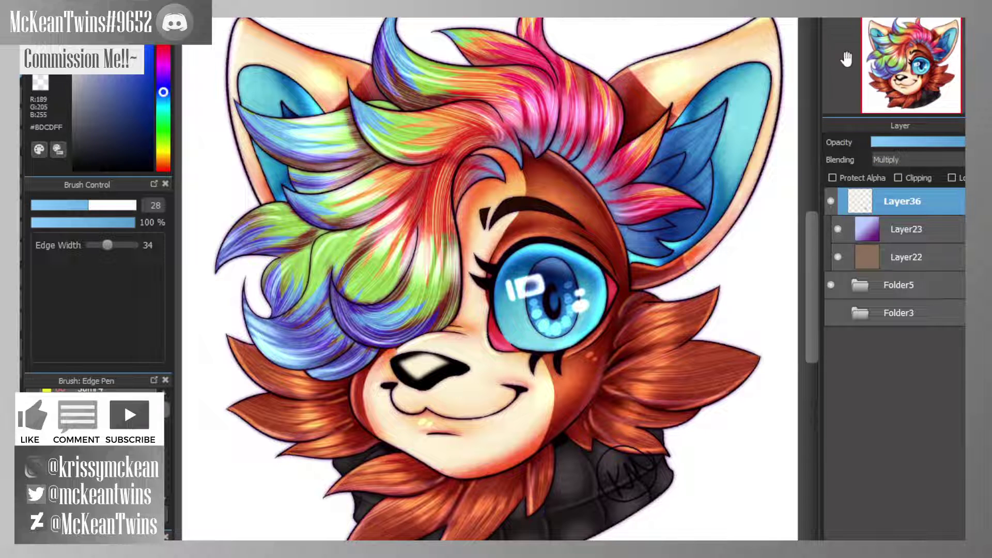
drag(665, 449, 656, 461)
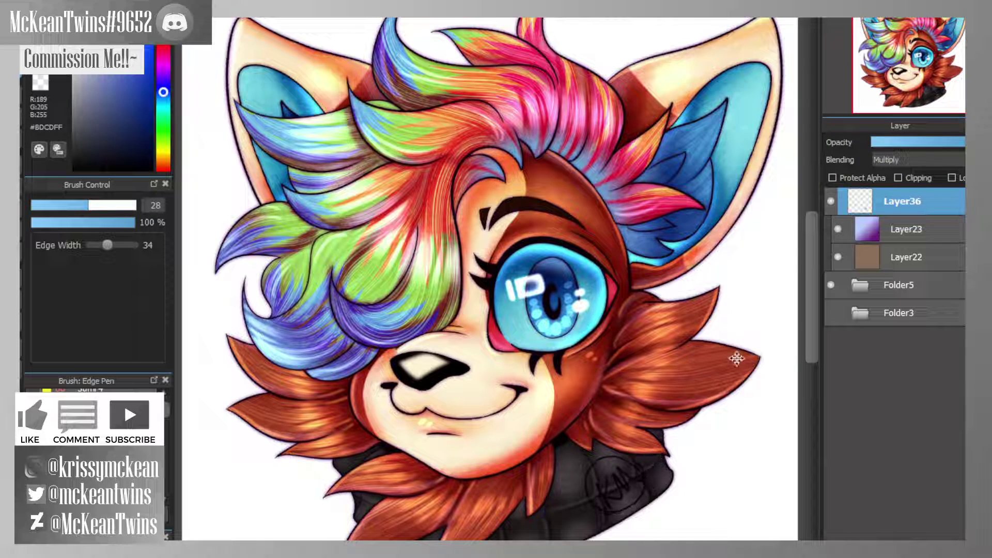
scroll(668, 72, down, 3)
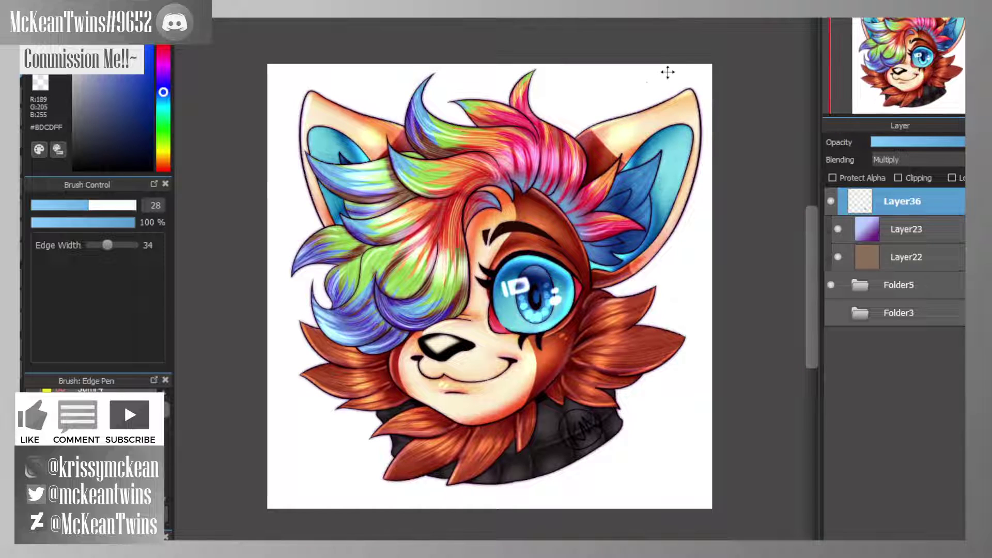